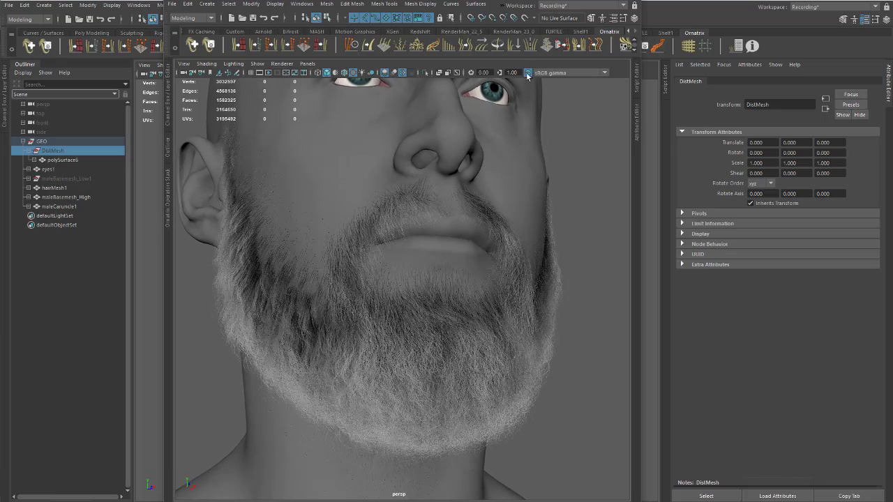
# - Widen the floating viewport window and reposition it so the bearded head has a larger view
pyautogui.keyDown('alt'); pyautogui.moveTo(350, 205); pyautogui.dragTo(408, 208); pyautogui.keyUp('alt')
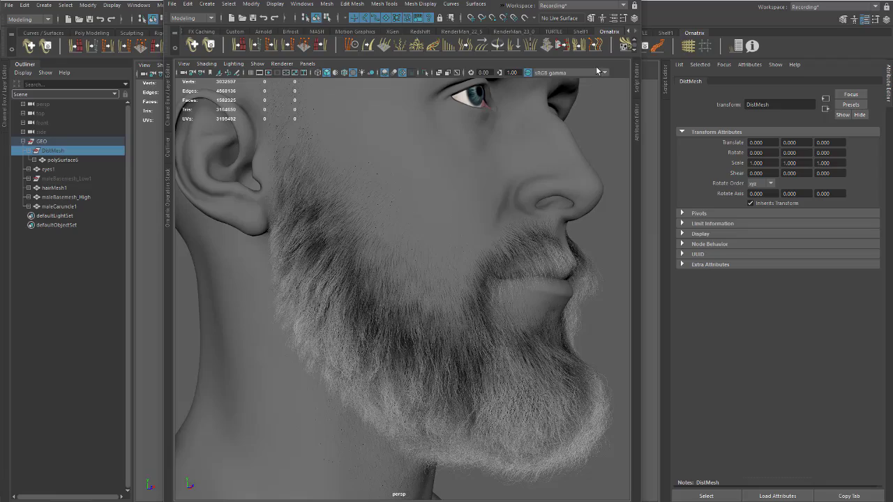
pyautogui.moveTo(640, 101); pyautogui.dragTo(797, 96)
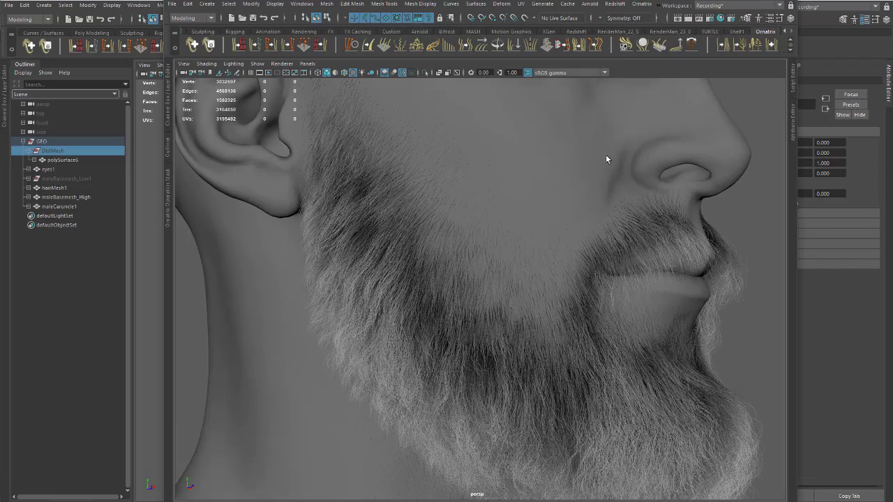
pyautogui.scroll(-3, 605, 159)
pyautogui.moveTo(798, 141); pyautogui.dragTo(872, 140)
pyautogui.moveTo(551, 3); pyautogui.dragTo(437, 2)
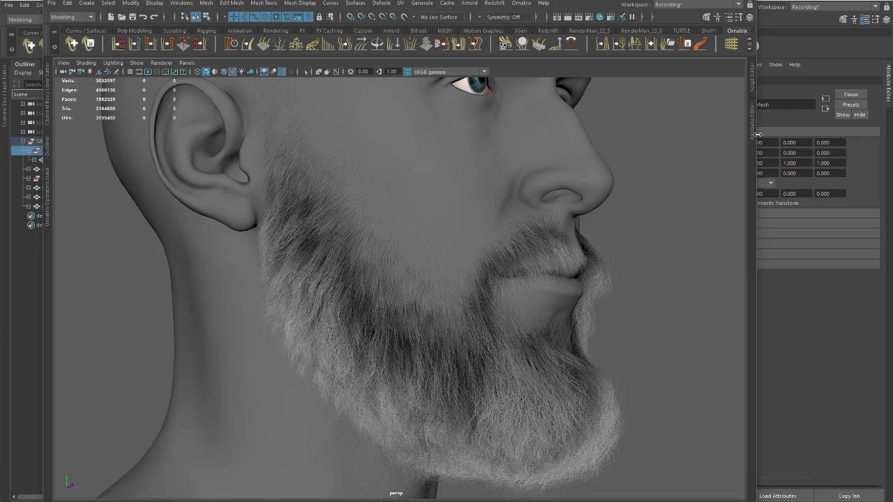
pyautogui.moveTo(758, 134); pyautogui.dragTo(854, 133)
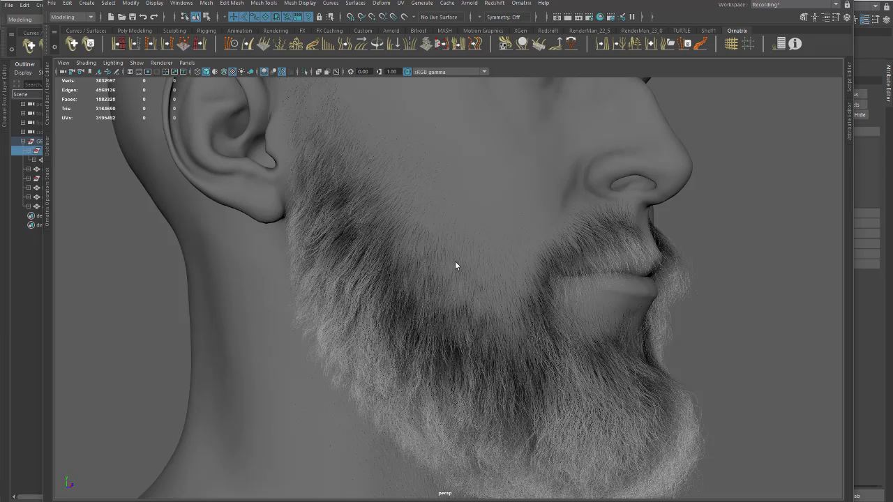
# - Examine the beard's shape, length and density from the front, from both sides and close up on the cheek
pyautogui.keyDown('alt'); pyautogui.moveTo(456, 265); pyautogui.dragTo(397, 229); pyautogui.keyUp('alt')
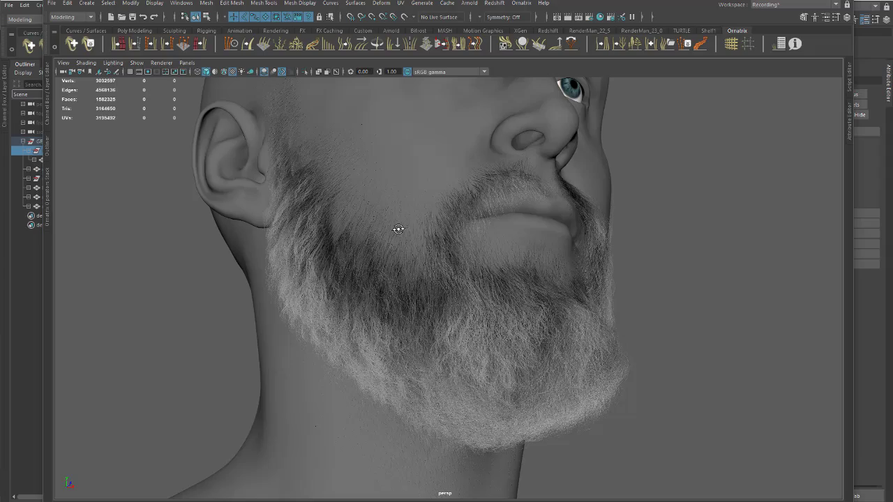
pyautogui.keyDown('alt'); pyautogui.moveTo(398, 229); pyautogui.dragTo(446, 258); pyautogui.keyUp('alt')
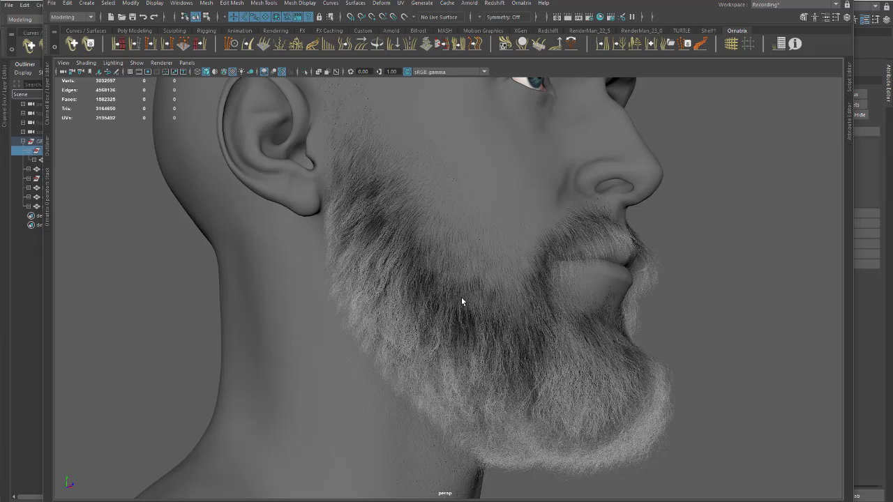
pyautogui.keyDown('alt'); pyautogui.moveTo(461, 301); pyautogui.dragTo(383, 293); pyautogui.keyUp('alt')
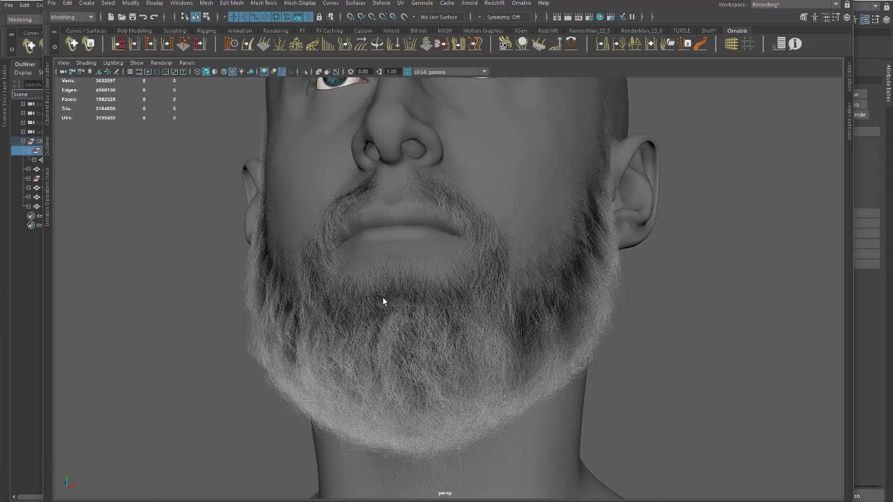
pyautogui.keyDown('alt'); pyautogui.moveTo(382, 301); pyautogui.dragTo(294, 309); pyautogui.keyUp('alt')
pyautogui.keyDown('alt'); pyautogui.moveTo(293, 310); pyautogui.dragTo(337, 265, button='middle'); pyautogui.keyUp('alt')
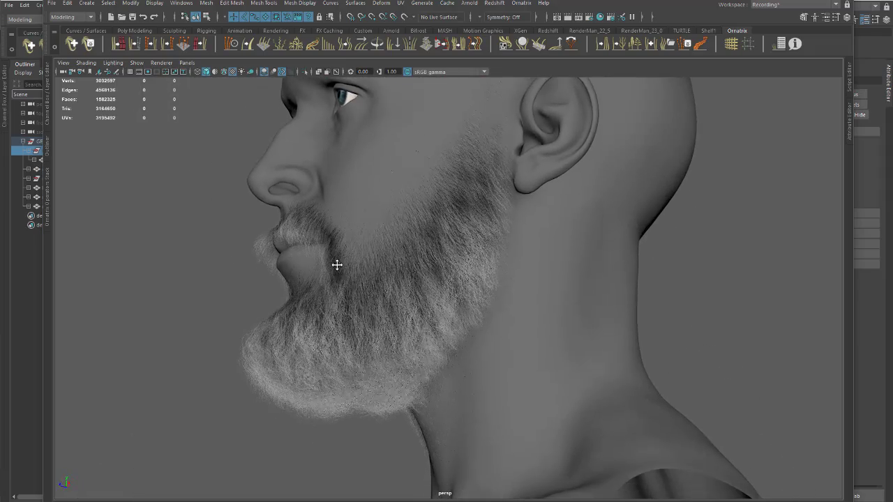
pyautogui.keyDown('alt'); pyautogui.moveTo(337, 265); pyautogui.dragTo(404, 203); pyautogui.keyUp('alt')
pyautogui.scroll(3, 498, 282)
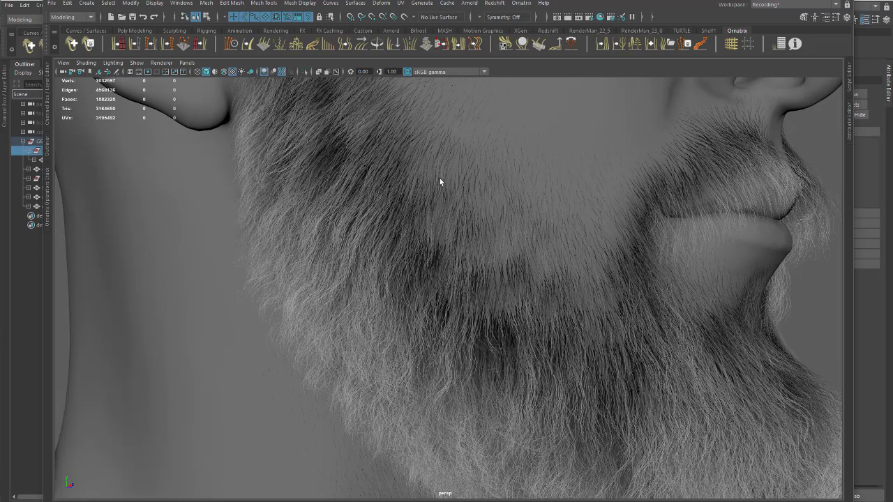
pyautogui.keyDown('alt'); pyautogui.moveTo(444, 191); pyautogui.dragTo(424, 207, button='right'); pyautogui.keyUp('alt')
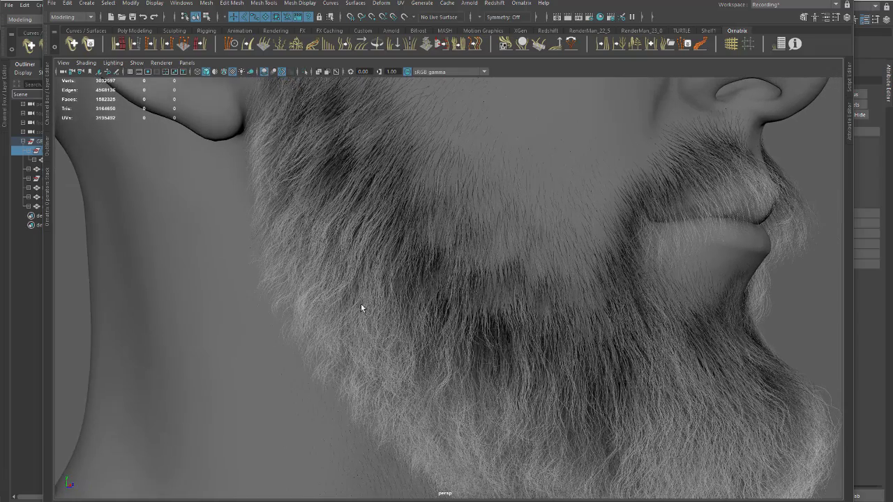
pyautogui.keyDown('alt'); pyautogui.moveTo(361, 305); pyautogui.dragTo(330, 134); pyautogui.keyUp('alt')
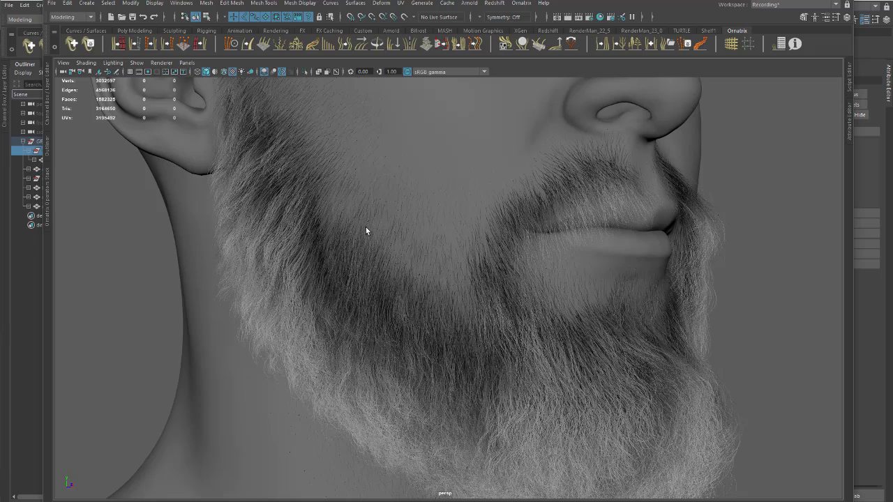
pyautogui.keyDown('alt'); pyautogui.moveTo(365, 227); pyautogui.dragTo(462, 266); pyautogui.keyUp('alt')
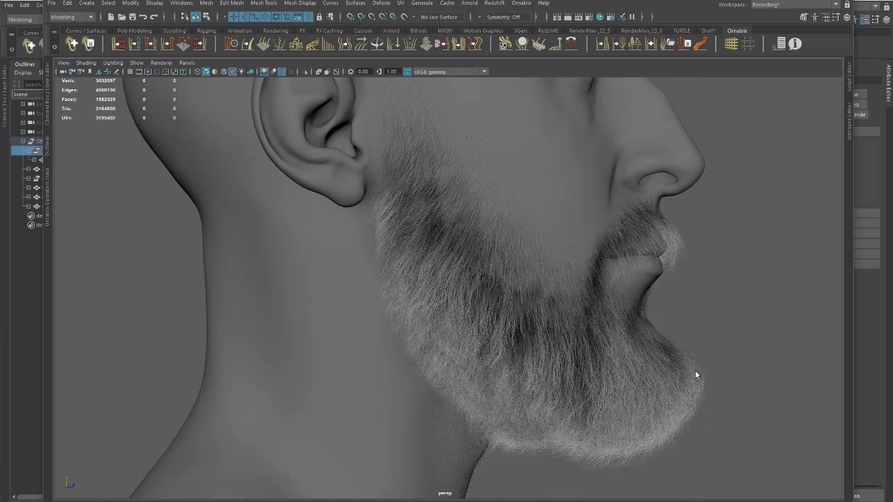
# - Select the beard hair to highlight its full coverage, and clear the selection
pyautogui.moveTo(365, 146); pyautogui.dragTo(661, 342)
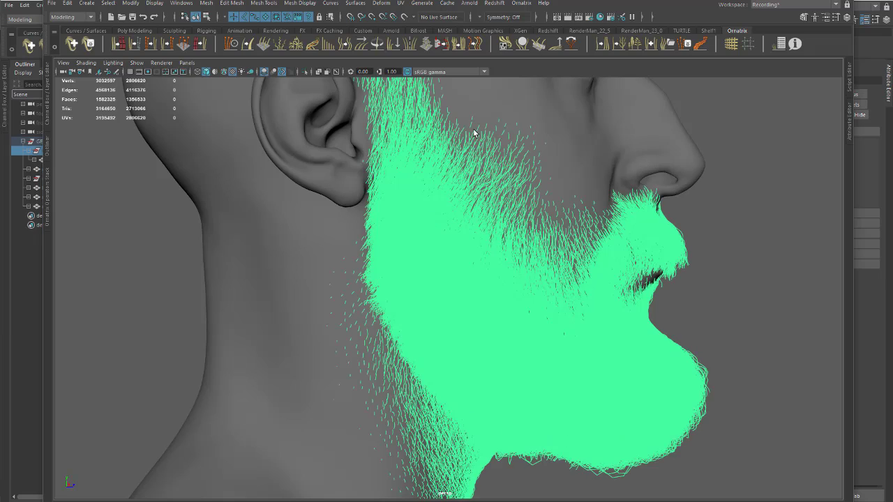
pyautogui.keyDown('alt'); pyautogui.moveTo(434, 286); pyautogui.dragTo(594, 273); pyautogui.keyUp('alt')
pyautogui.click(573, 296)
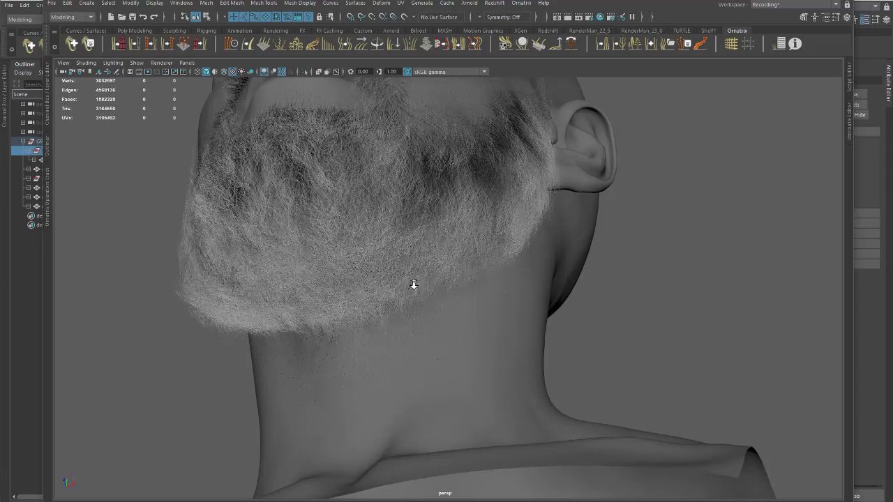
# - Examine the short sparse hairs on the neck under the jaw, and the hair transitions along the cheek and moustache
pyautogui.scroll(5, 412, 281)
pyautogui.keyDown('alt'); pyautogui.moveTo(367, 224); pyautogui.dragTo(520, 285, button='right'); pyautogui.keyUp('alt')
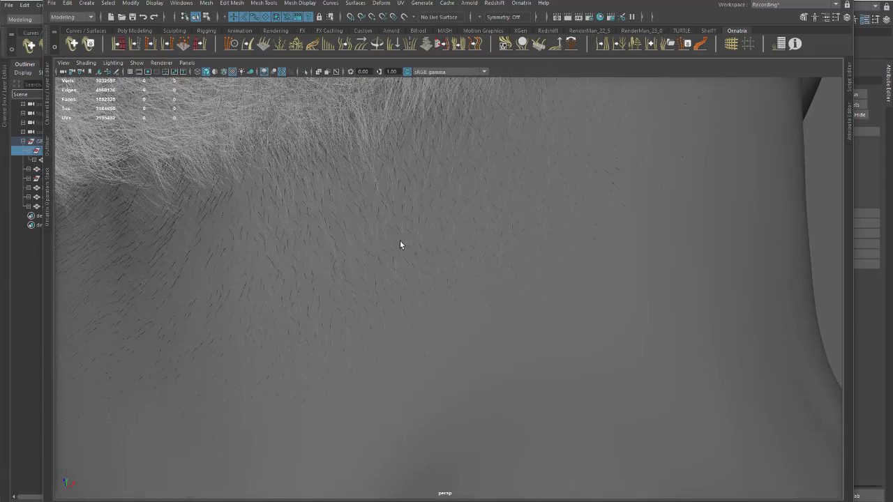
pyautogui.keyDown('alt'); pyautogui.moveTo(399, 240); pyautogui.dragTo(448, 242); pyautogui.keyUp('alt')
pyautogui.moveTo(449, 243)
pyautogui.keyDown('alt'); pyautogui.mouseDown(button='right')
pyautogui.moveTo(462, 228)
pyautogui.moveTo(498, 262)
pyautogui.moveTo(546, 279)
pyautogui.moveTo(448, 241)
pyautogui.mouseUp(button='right'); pyautogui.keyUp('alt')
pyautogui.keyDown('alt'); pyautogui.moveTo(449, 241); pyautogui.dragTo(501, 249); pyautogui.keyUp('alt')
pyautogui.keyDown('alt'); pyautogui.moveTo(501, 248); pyautogui.dragTo(363, 235, button='right'); pyautogui.keyUp('alt')
pyautogui.keyDown('alt'); pyautogui.moveTo(362, 235); pyautogui.dragTo(505, 204); pyautogui.keyUp('alt')
pyautogui.keyDown('alt'); pyautogui.moveTo(325, 269); pyautogui.dragTo(383, 192, button='right'); pyautogui.keyUp('alt')
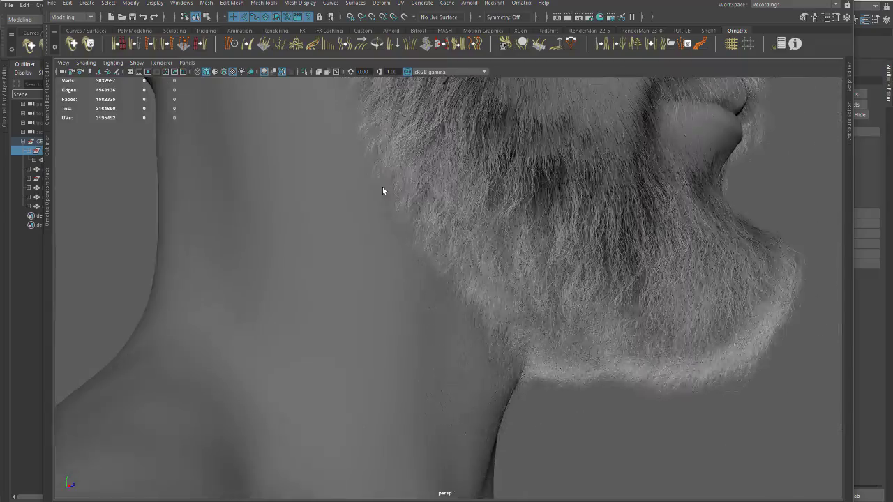
pyautogui.keyDown('alt'); pyautogui.moveTo(383, 192); pyautogui.dragTo(454, 205); pyautogui.keyUp('alt')
pyautogui.keyDown('alt'); pyautogui.moveTo(454, 205); pyautogui.dragTo(607, 233, button='right'); pyautogui.keyUp('alt')
pyautogui.keyDown('alt'); pyautogui.moveTo(608, 233); pyautogui.dragTo(508, 238); pyautogui.keyUp('alt')
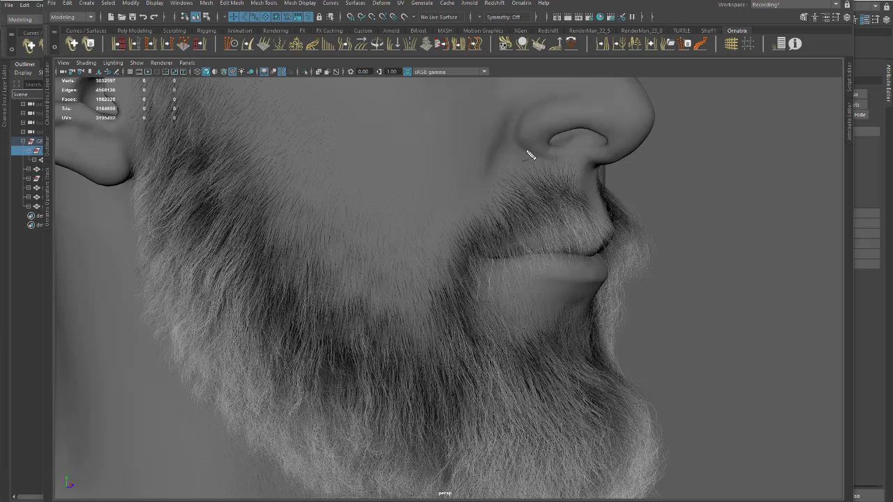
pyautogui.moveTo(513, 150)
pyautogui.mouseDown()
pyautogui.moveTo(450, 186)
pyautogui.moveTo(433, 311)
pyautogui.moveTo(593, 332)
pyautogui.moveTo(667, 205)
pyautogui.moveTo(528, 154)
pyautogui.moveTo(494, 153)
pyautogui.mouseUp()
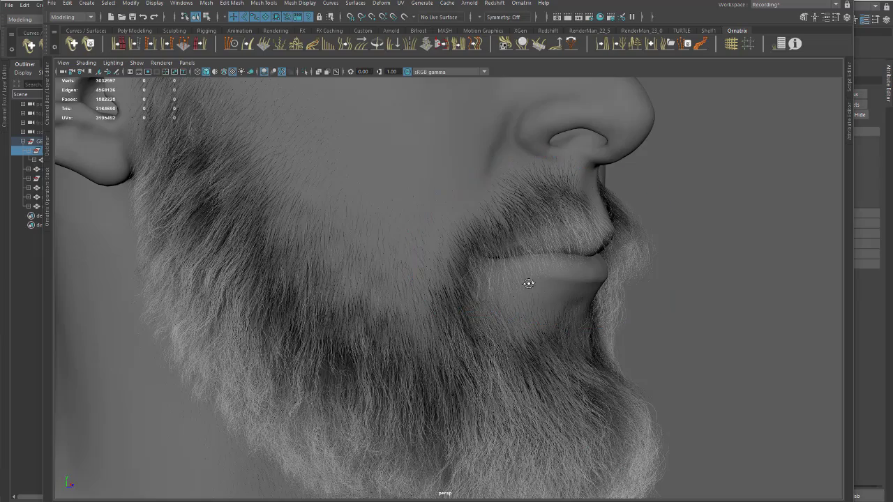
pyautogui.moveTo(528, 279)
pyautogui.keyDown('alt'); pyautogui.mouseDown()
pyautogui.moveTo(472, 283)
pyautogui.moveTo(319, 256)
pyautogui.moveTo(263, 288)
pyautogui.moveTo(440, 273)
pyautogui.moveTo(399, 271)
pyautogui.moveTo(448, 311)
pyautogui.moveTo(484, 299)
pyautogui.moveTo(508, 319)
pyautogui.mouseUp(); pyautogui.keyUp('alt')
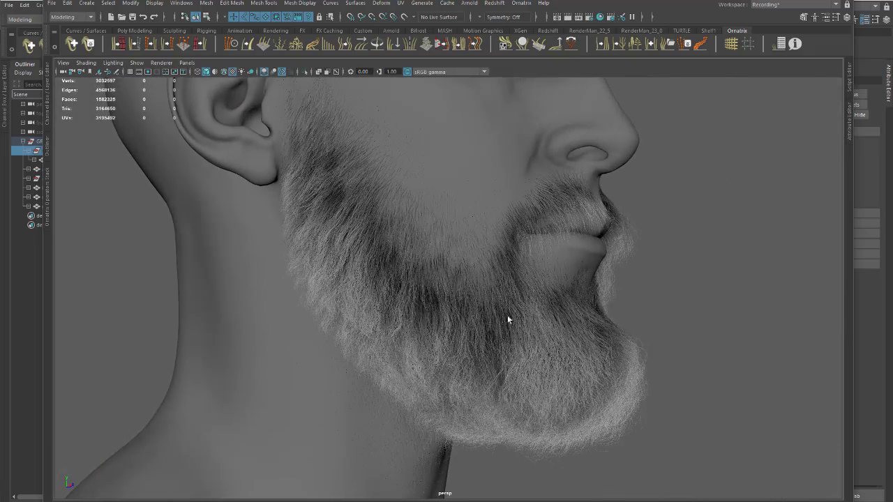
# - Launch the reference image viewer and browse to the images folder inside Streaming > FacialHair for adding pictures
pyautogui.press('super')
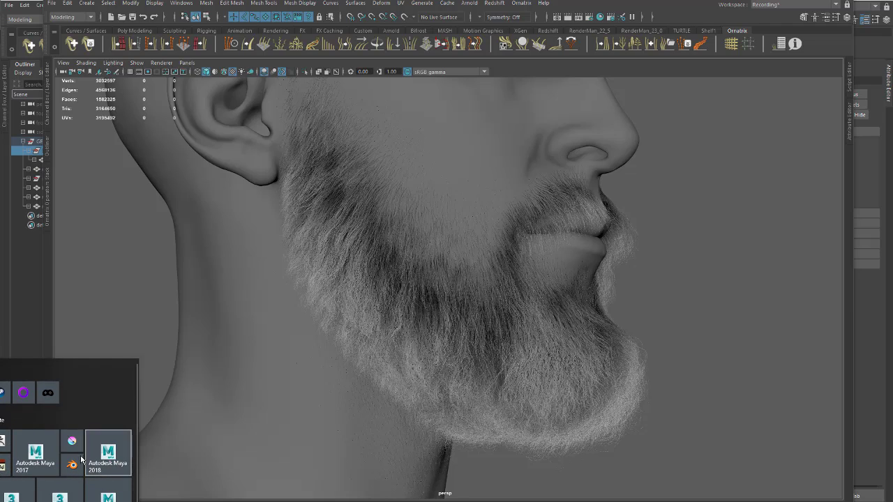
pyautogui.keyDown('alt'); pyautogui.moveTo(492, 265); pyautogui.dragTo(558, 307); pyautogui.keyUp('alt')
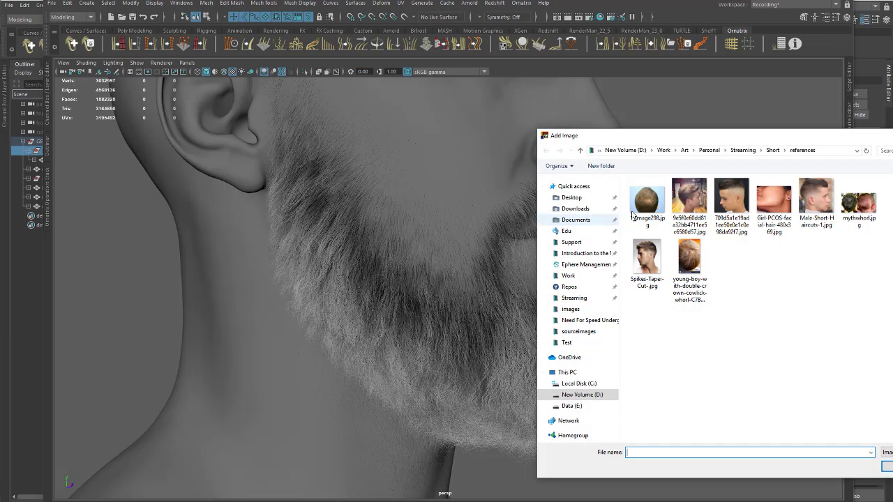
pyautogui.click(771, 150)
pyautogui.click(770, 151)
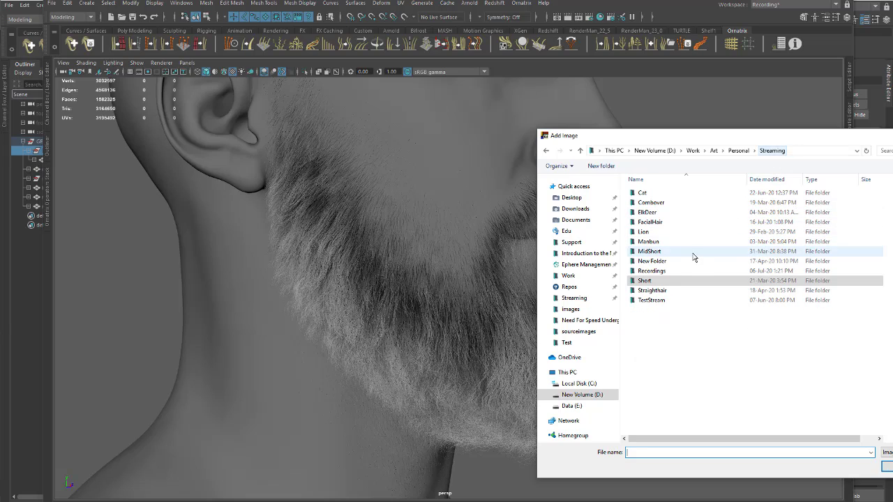
pyautogui.doubleClick(691, 226)
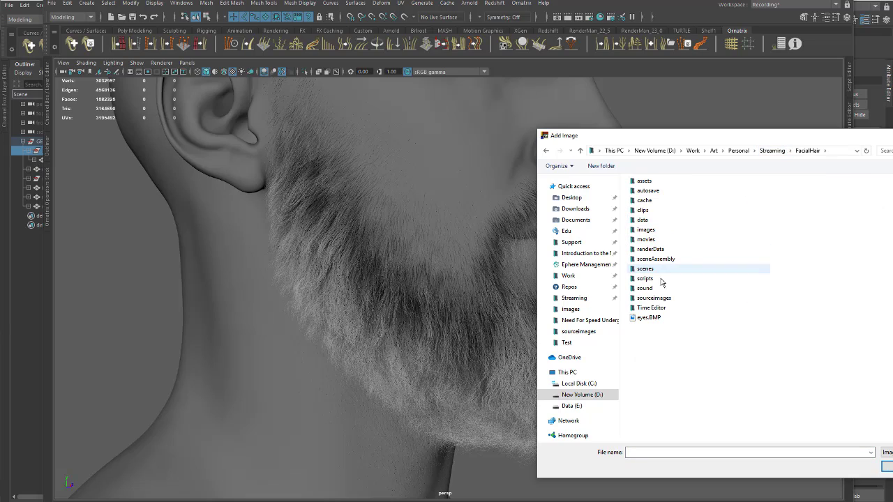
pyautogui.doubleClick(660, 231)
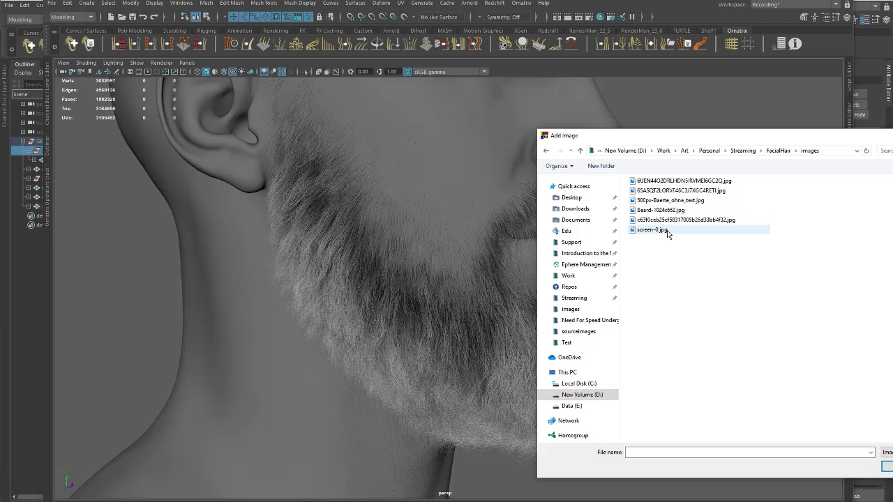
# - Add all six JPG pictures from the FacialHair images folder as floating reference images
pyautogui.click(663, 231)
pyautogui.keyDown('ctrl'); pyautogui.click(677, 221); pyautogui.keyUp('ctrl')
pyautogui.keyDown('ctrl'); pyautogui.click(677, 210); pyautogui.keyUp('ctrl')
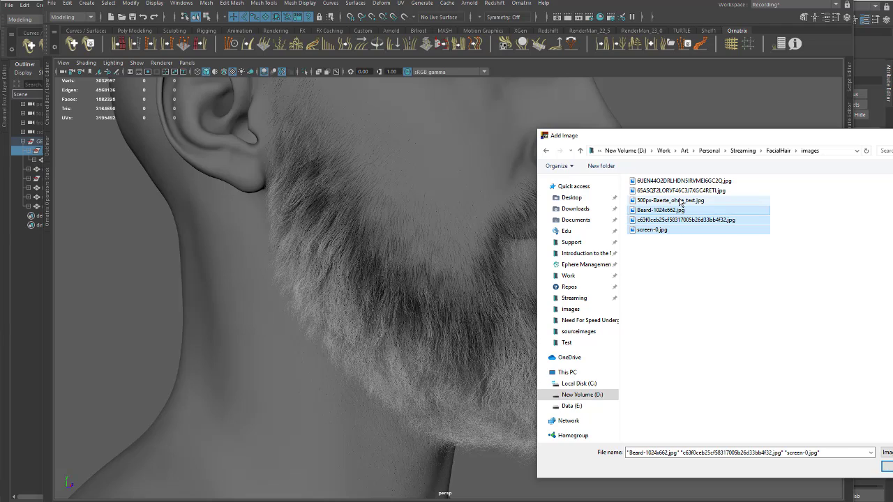
pyautogui.keyDown('ctrl'); pyautogui.click(681, 200); pyautogui.keyUp('ctrl')
pyautogui.keyDown('ctrl'); pyautogui.click(688, 190); pyautogui.keyUp('ctrl')
pyautogui.keyDown('ctrl'); pyautogui.click(698, 182); pyautogui.keyUp('ctrl')
pyautogui.click(887, 464)
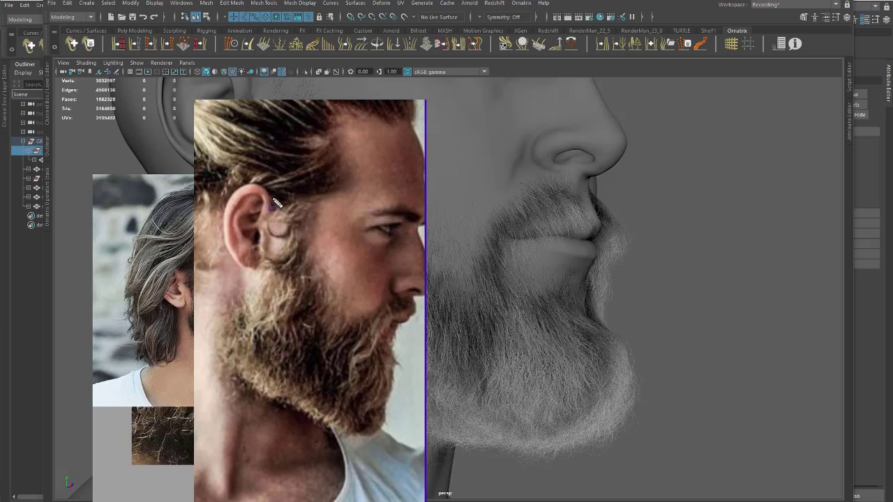
# - Outline the beard on the blond man's profile photo, trace its wavy strands and the moustache, and clear the annotations
pyautogui.moveTo(275, 205); pyautogui.dragTo(215, 330)
pyautogui.moveTo(271, 207)
pyautogui.mouseDown()
pyautogui.moveTo(273, 259)
pyautogui.moveTo(237, 303)
pyautogui.moveTo(239, 383)
pyautogui.moveTo(330, 453)
pyautogui.moveTo(435, 384)
pyautogui.moveTo(320, 242)
pyautogui.moveTo(293, 224)
pyautogui.mouseUp()
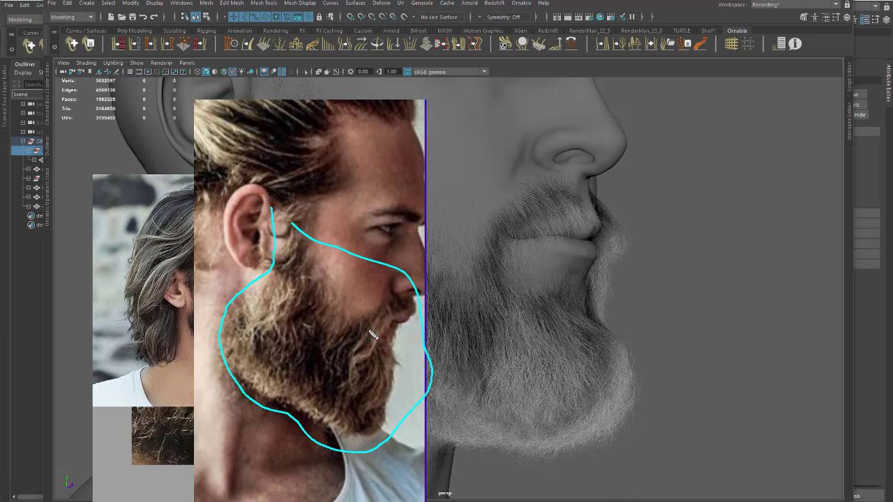
pyautogui.moveTo(342, 332)
pyautogui.mouseDown()
pyautogui.moveTo(319, 395)
pyautogui.moveTo(281, 394)
pyautogui.moveTo(270, 376)
pyautogui.mouseUp()
pyautogui.moveTo(279, 307)
pyautogui.mouseDown()
pyautogui.moveTo(256, 356)
pyautogui.moveTo(287, 370)
pyautogui.moveTo(287, 381)
pyautogui.mouseUp()
pyautogui.moveTo(325, 370)
pyautogui.mouseDown()
pyautogui.moveTo(332, 406)
pyautogui.moveTo(363, 412)
pyautogui.moveTo(360, 422)
pyautogui.mouseUp()
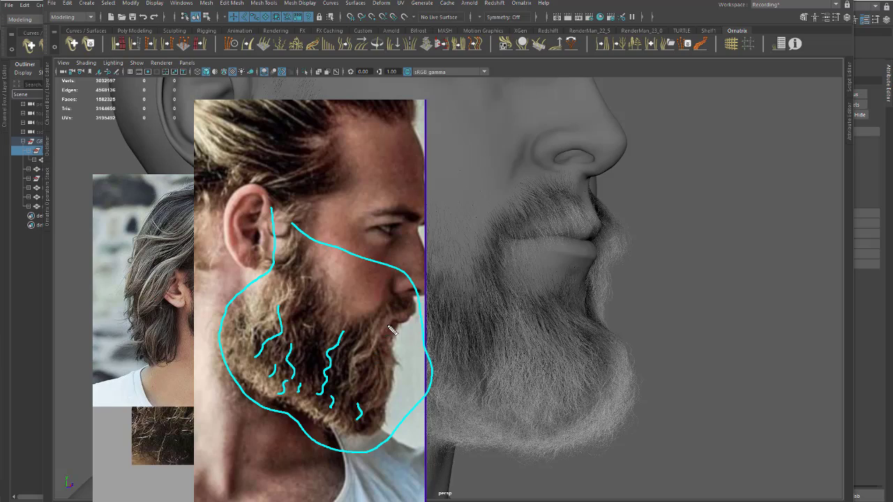
pyautogui.moveTo(406, 295)
pyautogui.mouseDown()
pyautogui.moveTo(370, 323)
pyautogui.moveTo(368, 339)
pyautogui.mouseUp()
pyautogui.press('Escape')
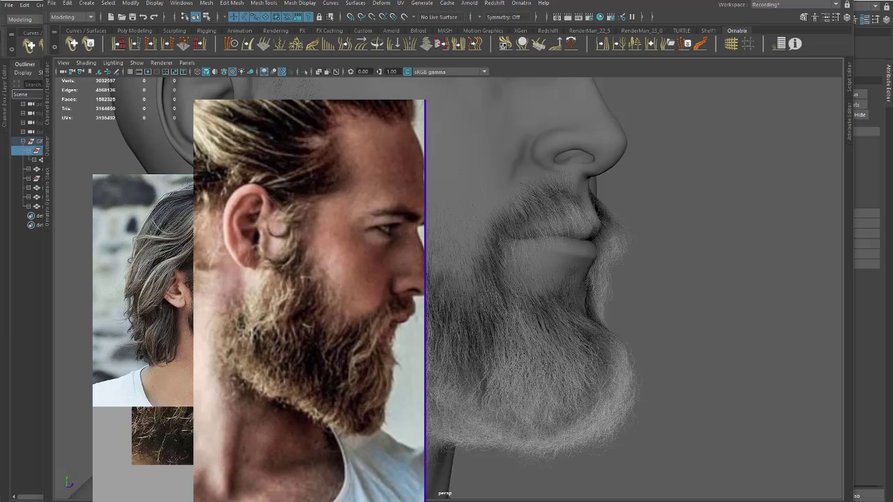
# - Mark the moustache and the full beard as separate areas on the blond man's profile photo, and clear the annotations
pyautogui.moveTo(395, 306)
pyautogui.mouseDown()
pyautogui.moveTo(361, 361)
pyautogui.moveTo(422, 319)
pyautogui.moveTo(417, 306)
pyautogui.moveTo(398, 303)
pyautogui.mouseUp()
pyautogui.moveTo(273, 207)
pyautogui.mouseDown()
pyautogui.moveTo(209, 366)
pyautogui.moveTo(422, 357)
pyautogui.moveTo(317, 237)
pyautogui.mouseUp()
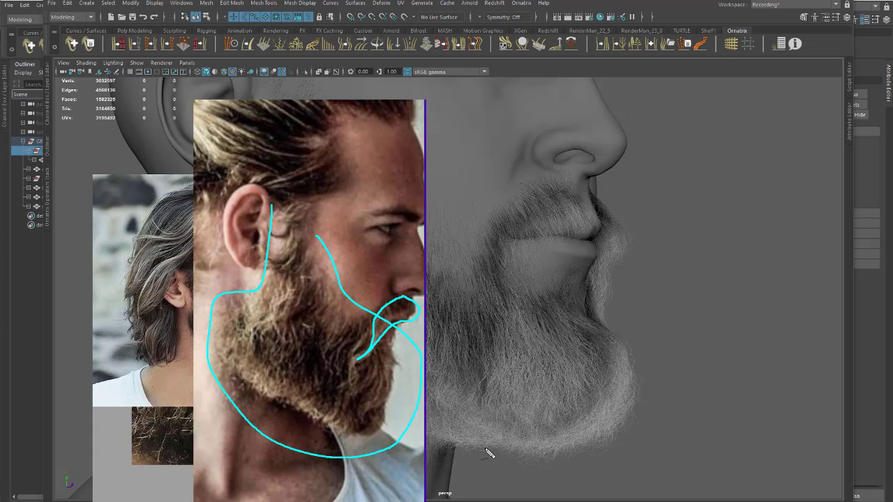
pyautogui.press('Escape')
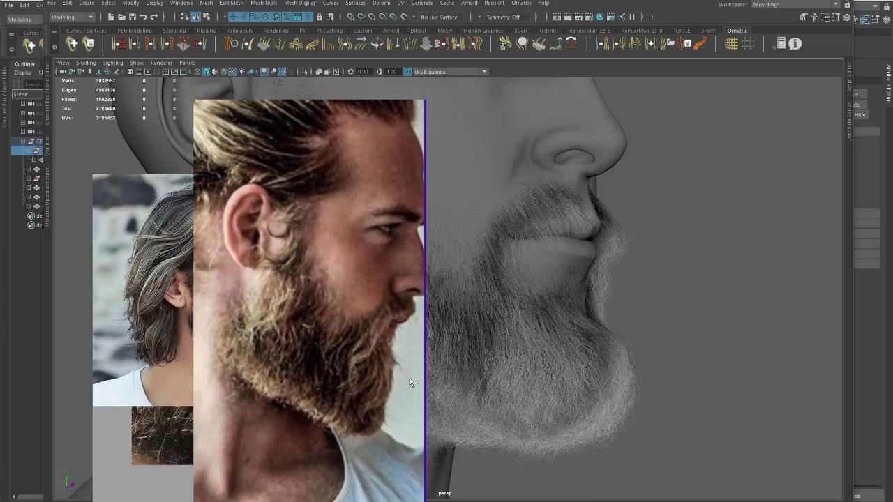
# - Move the blond man's photo aside and enlarge the long-haired man's reference photo so his whole head and beard fit
pyautogui.moveTo(285, 271); pyautogui.dragTo(33, 264)
pyautogui.moveTo(231, 320)
pyautogui.mouseDown()
pyautogui.moveTo(270, 319)
pyautogui.moveTo(240, 328)
pyautogui.moveTo(231, 303)
pyautogui.mouseUp()
pyautogui.scroll(4, 265, 319)
pyautogui.scroll(2, 265, 320)
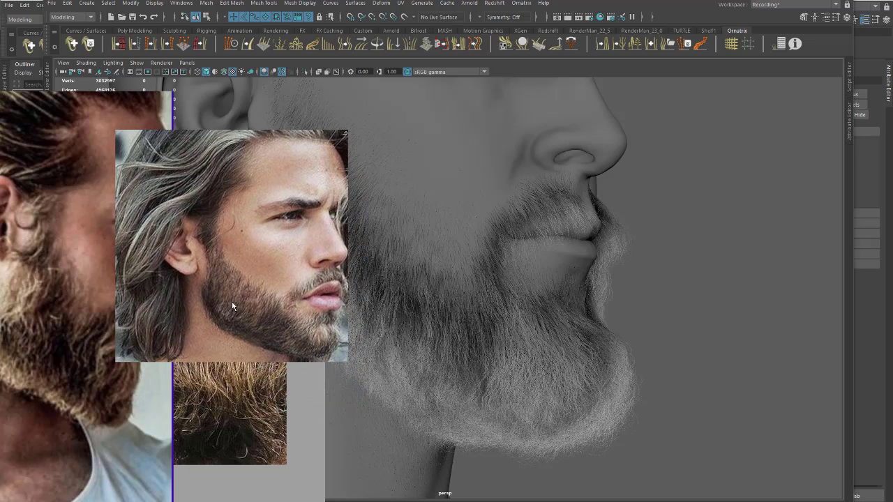
pyautogui.moveTo(347, 362); pyautogui.dragTo(412, 473)
pyautogui.moveTo(319, 366); pyautogui.dragTo(321, 360, button='middle')
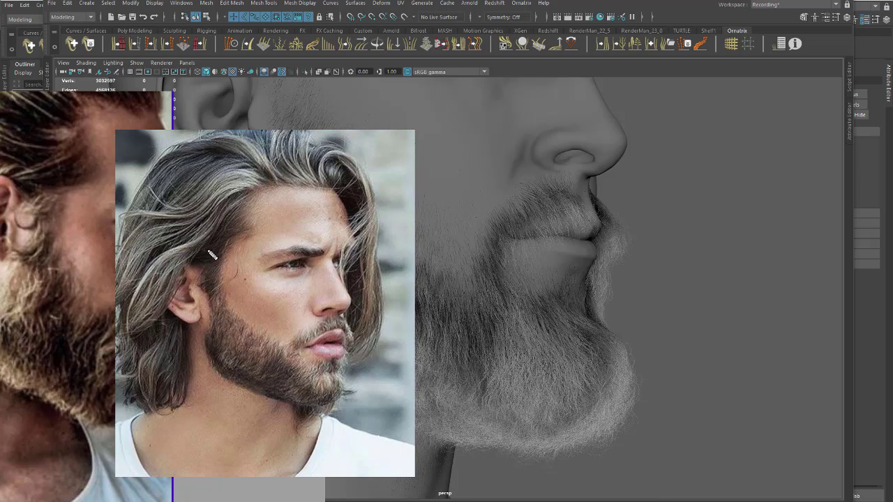
# - Outline the beard on the long-haired man's photo from sideburn to chin, and mark its cheek edge on the blond man's photo
pyautogui.moveTo(207, 250)
pyautogui.mouseDown()
pyautogui.moveTo(201, 334)
pyautogui.moveTo(243, 403)
pyautogui.moveTo(335, 420)
pyautogui.mouseUp()
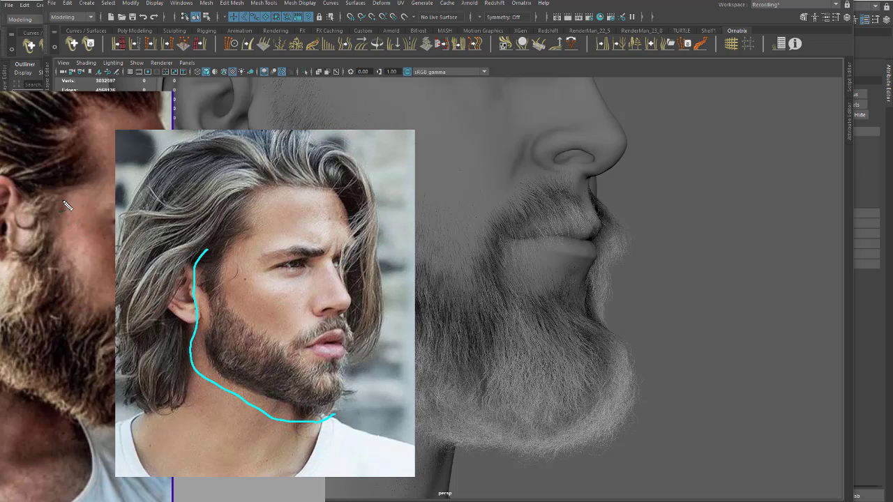
pyautogui.moveTo(60, 198)
pyautogui.mouseDown()
pyautogui.moveTo(61, 234)
pyautogui.moveTo(83, 290)
pyautogui.moveTo(100, 302)
pyautogui.mouseUp()
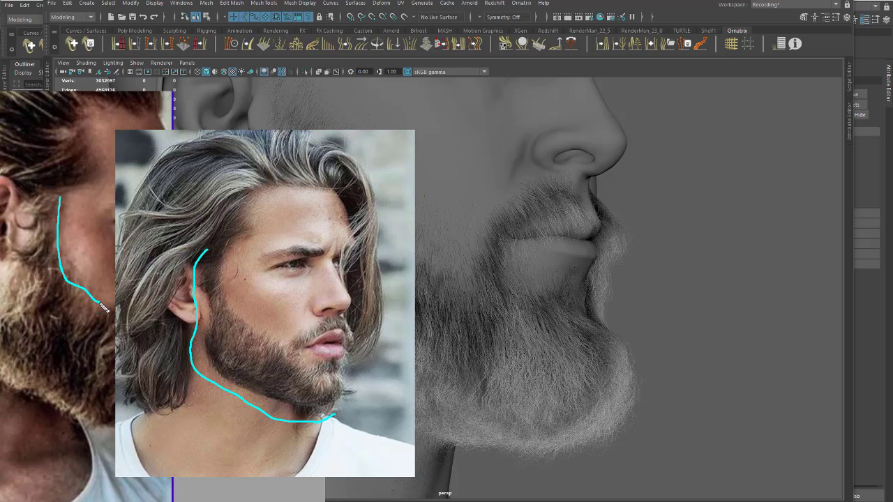
pyautogui.moveTo(217, 253)
pyautogui.mouseDown()
pyautogui.moveTo(240, 318)
pyautogui.moveTo(298, 346)
pyautogui.moveTo(357, 353)
pyautogui.moveTo(346, 404)
pyautogui.mouseUp()
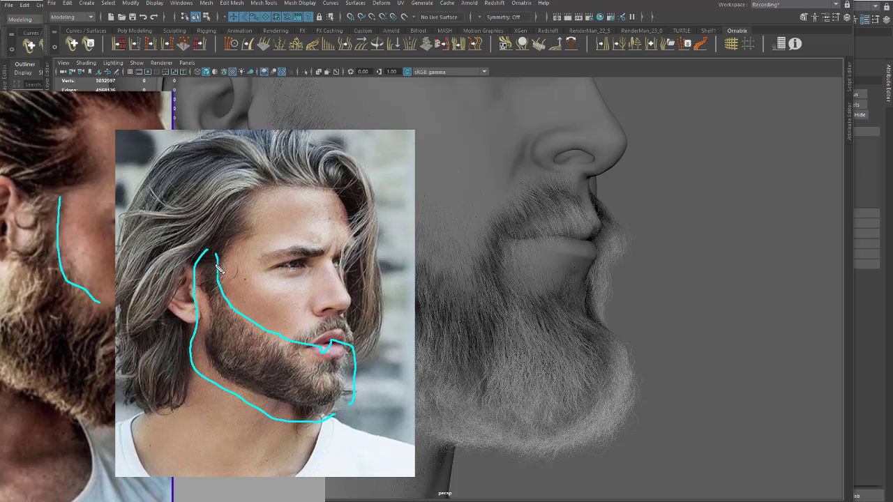
# - Trace the backward-slanting hair strands along the sideburn area of the long-haired man's beard
pyautogui.moveTo(212, 266); pyautogui.dragTo(200, 288)
pyautogui.moveTo(214, 281)
pyautogui.mouseDown()
pyautogui.moveTo(199, 311)
pyautogui.moveTo(212, 325)
pyautogui.mouseUp()
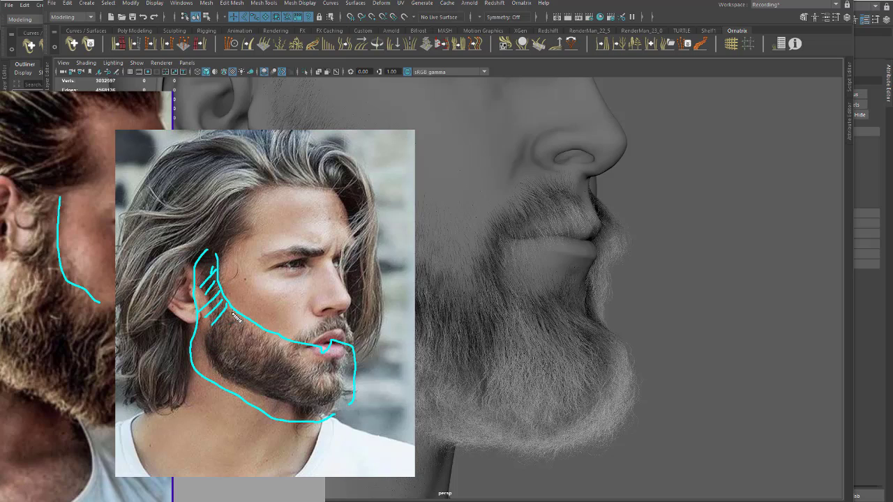
pyautogui.moveTo(211, 267)
pyautogui.mouseDown()
pyautogui.moveTo(194, 285)
pyautogui.moveTo(202, 274)
pyautogui.mouseUp()
pyautogui.moveTo(220, 283)
pyautogui.mouseDown()
pyautogui.moveTo(198, 299)
pyautogui.moveTo(198, 311)
pyautogui.mouseUp()
pyautogui.moveTo(232, 286)
pyautogui.mouseDown()
pyautogui.moveTo(204, 332)
pyautogui.moveTo(207, 352)
pyautogui.mouseUp()
pyautogui.moveTo(232, 318); pyautogui.dragTo(219, 367)
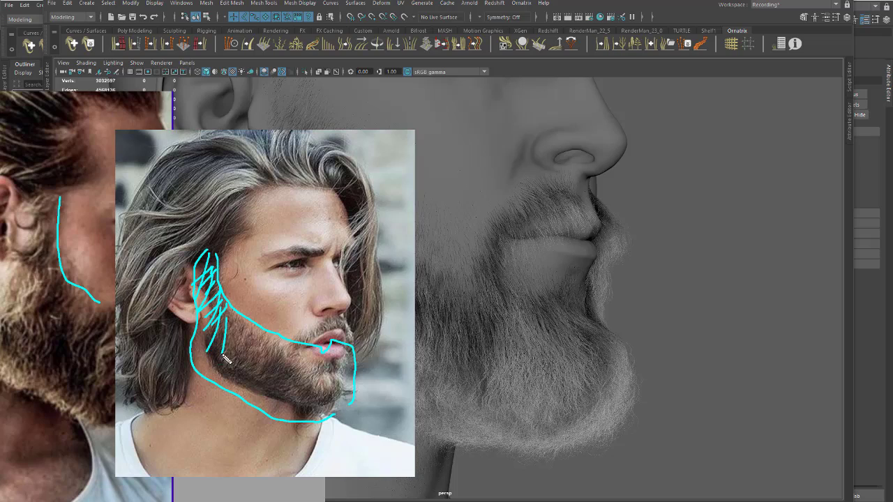
# - Trace the strand direction along the jaw and chin of the long-haired man's beard, and clear the annotations
pyautogui.click(263, 351)
pyautogui.moveTo(241, 337)
pyautogui.mouseDown()
pyautogui.moveTo(238, 361)
pyautogui.moveTo(265, 374)
pyautogui.mouseUp()
pyautogui.moveTo(296, 377); pyautogui.dragTo(298, 392)
pyautogui.moveTo(225, 333); pyautogui.dragTo(211, 351)
pyautogui.moveTo(245, 321); pyautogui.dragTo(228, 354)
pyautogui.moveTo(247, 332)
pyautogui.mouseDown()
pyautogui.moveTo(245, 359)
pyautogui.moveTo(231, 365)
pyautogui.mouseUp()
pyautogui.moveTo(266, 343)
pyautogui.mouseDown()
pyautogui.moveTo(250, 374)
pyautogui.moveTo(258, 381)
pyautogui.mouseUp()
pyautogui.moveTo(284, 362)
pyautogui.mouseDown()
pyautogui.moveTo(281, 380)
pyautogui.moveTo(305, 399)
pyautogui.mouseUp()
pyautogui.moveTo(328, 373); pyautogui.dragTo(326, 392)
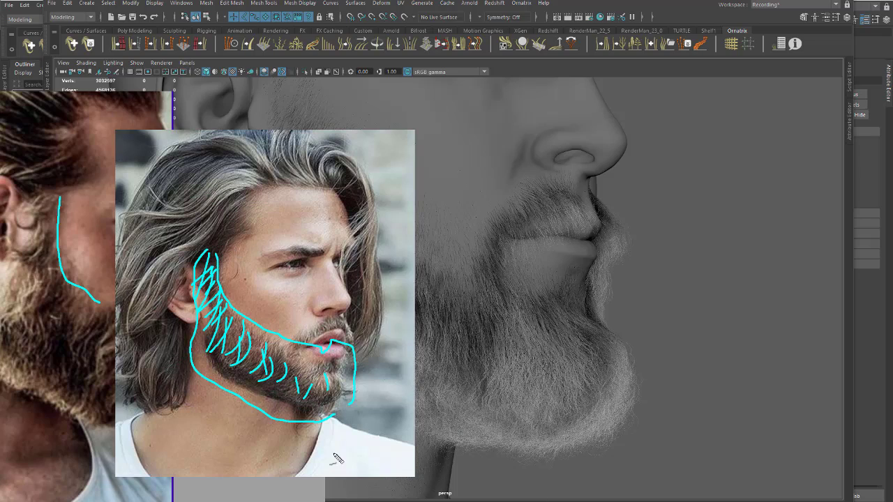
pyautogui.press('Escape')
# - Move the side-view photos out of the way and enlarge the front-view beard photo to show everything from nose to neck
pyautogui.moveTo(269, 255)
pyautogui.mouseDown()
pyautogui.moveTo(166, 321)
pyautogui.moveTo(368, 293)
pyautogui.moveTo(3, 245)
pyautogui.moveTo(62, 219)
pyautogui.moveTo(0, 221)
pyautogui.mouseUp()
pyautogui.moveTo(96, 223); pyautogui.dragTo(0, 225)
pyautogui.moveTo(183, 236); pyautogui.dragTo(194, 235)
pyautogui.scroll(7, 210, 263)
pyautogui.moveTo(274, 307)
pyautogui.mouseDown()
pyautogui.moveTo(280, 286)
pyautogui.moveTo(274, 294)
pyautogui.mouseUp()
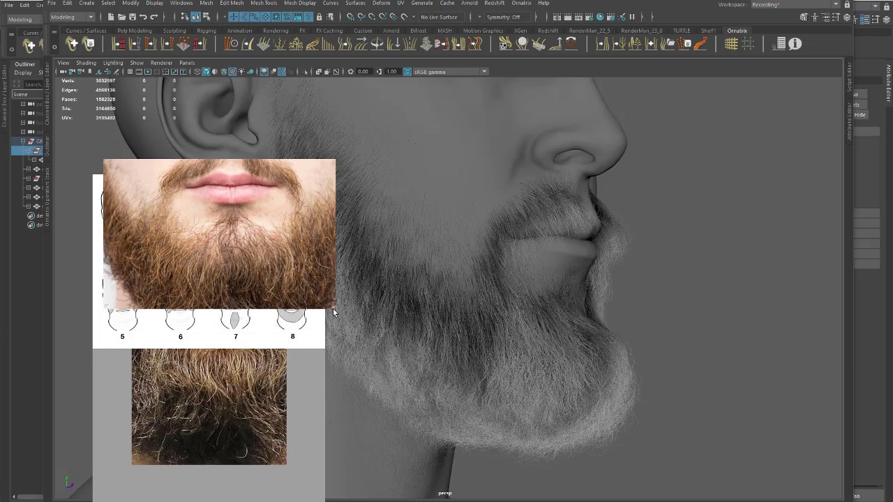
pyautogui.moveTo(333, 307); pyautogui.dragTo(374, 430)
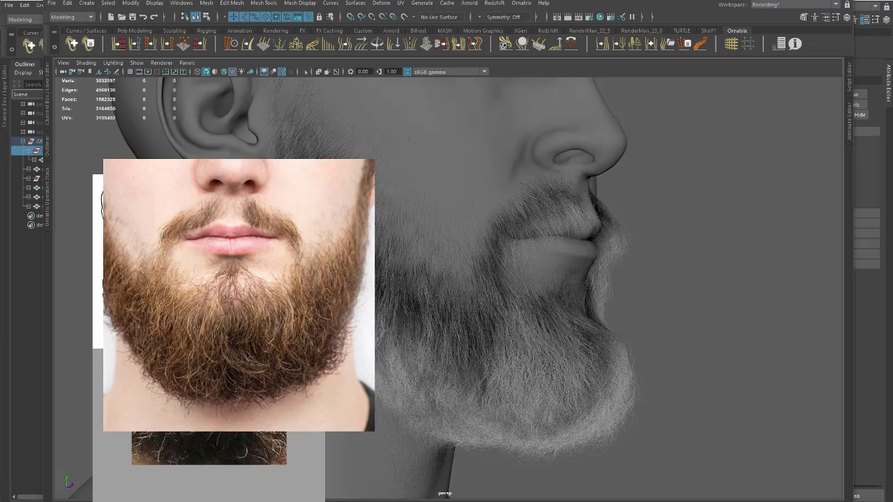
# - Trace the wavy chin strands and the short strands along one cheek edge on the front-view beard photo
pyautogui.moveTo(194, 304)
pyautogui.mouseDown()
pyautogui.moveTo(183, 318)
pyautogui.moveTo(187, 377)
pyautogui.mouseUp()
pyautogui.moveTo(280, 292); pyautogui.dragTo(301, 357)
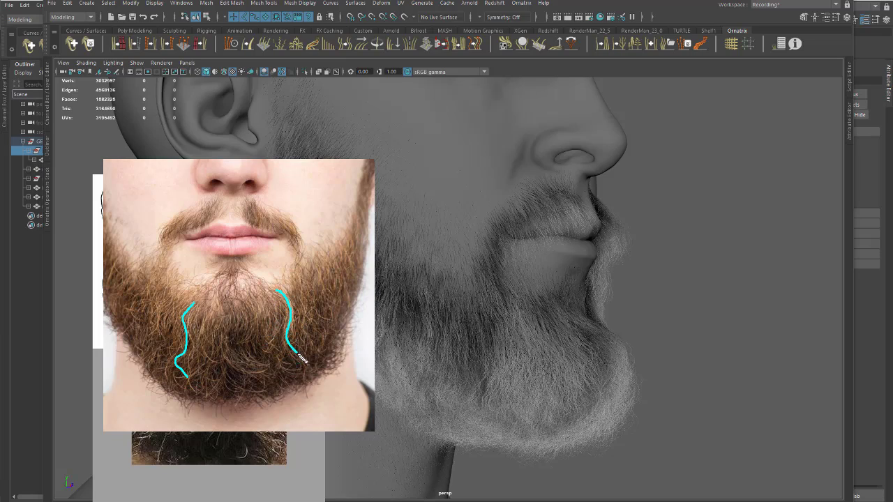
pyautogui.moveTo(274, 302)
pyautogui.mouseDown()
pyautogui.moveTo(280, 348)
pyautogui.moveTo(262, 313)
pyautogui.moveTo(258, 323)
pyautogui.mouseUp()
pyautogui.moveTo(308, 260)
pyautogui.mouseDown()
pyautogui.moveTo(330, 283)
pyautogui.moveTo(329, 261)
pyautogui.moveTo(355, 234)
pyautogui.moveTo(359, 190)
pyautogui.mouseUp()
pyautogui.moveTo(328, 346)
pyautogui.mouseDown()
pyautogui.moveTo(330, 357)
pyautogui.moveTo(303, 390)
pyautogui.mouseUp()
pyautogui.moveTo(302, 259)
pyautogui.mouseDown()
pyautogui.moveTo(313, 265)
pyautogui.moveTo(320, 245)
pyautogui.mouseUp()
pyautogui.moveTo(321, 223); pyautogui.dragTo(332, 224)
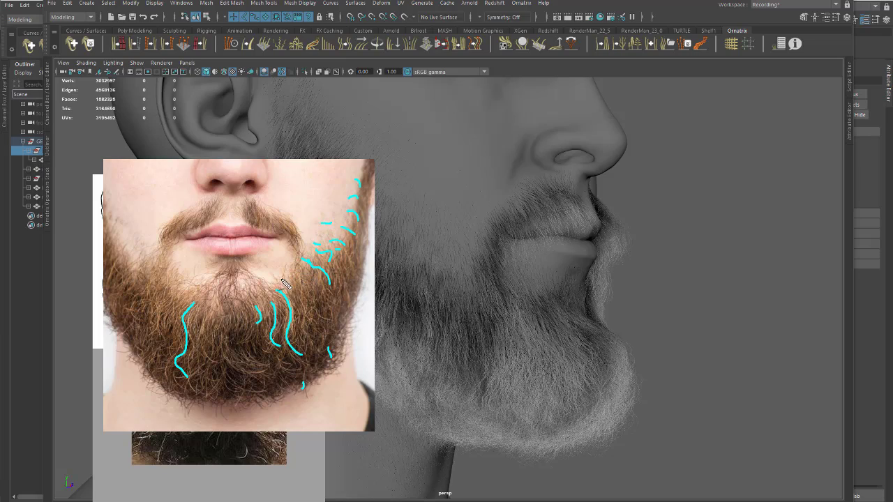
# - Mark the short strands and the bare patch below the lip beside the longer beard area, and clear the annotations
pyautogui.moveTo(262, 278); pyautogui.dragTo(266, 282)
pyautogui.moveTo(180, 244)
pyautogui.mouseDown()
pyautogui.moveTo(175, 271)
pyautogui.moveTo(201, 286)
pyautogui.moveTo(225, 271)
pyautogui.moveTo(208, 249)
pyautogui.moveTo(195, 249)
pyautogui.mouseUp()
pyautogui.moveTo(168, 277)
pyautogui.mouseDown()
pyautogui.moveTo(155, 322)
pyautogui.moveTo(208, 313)
pyautogui.moveTo(208, 300)
pyautogui.moveTo(170, 295)
pyautogui.moveTo(180, 299)
pyautogui.mouseUp()
pyautogui.moveTo(193, 293); pyautogui.dragTo(220, 303)
pyautogui.moveTo(231, 300); pyautogui.dragTo(237, 298)
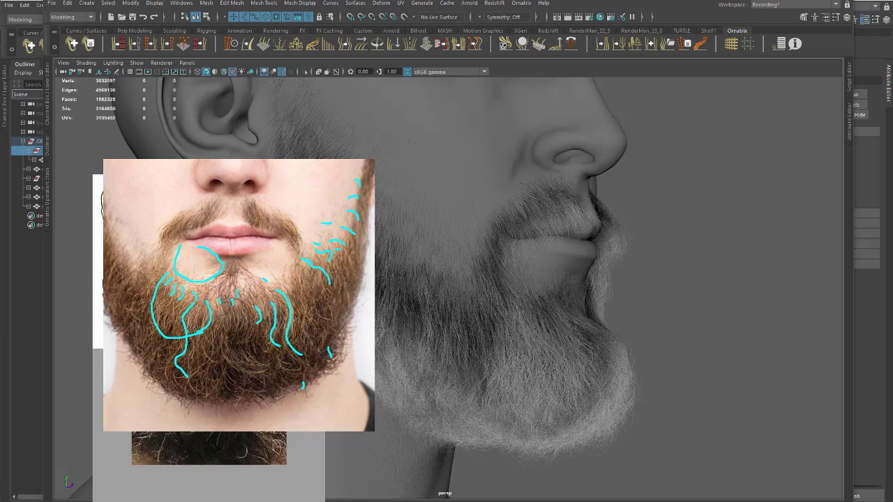
pyautogui.press('Escape')
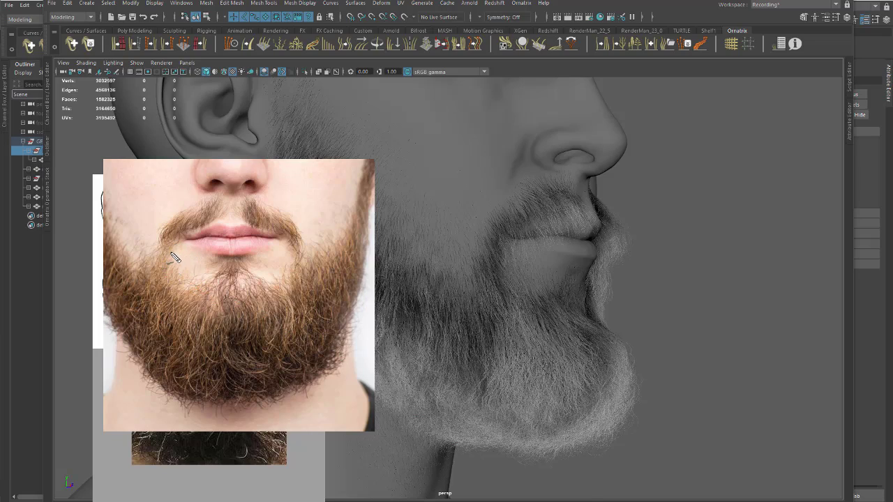
# - Circle the bare patch below the lip and the full side beard in cyan, and the transition area between them in green
pyautogui.moveTo(172, 260)
pyautogui.mouseDown()
pyautogui.moveTo(190, 287)
pyautogui.moveTo(222, 264)
pyautogui.moveTo(198, 251)
pyautogui.moveTo(174, 259)
pyautogui.mouseUp()
pyautogui.moveTo(138, 286)
pyautogui.mouseDown()
pyautogui.moveTo(156, 388)
pyautogui.moveTo(247, 336)
pyautogui.moveTo(147, 282)
pyautogui.mouseUp()
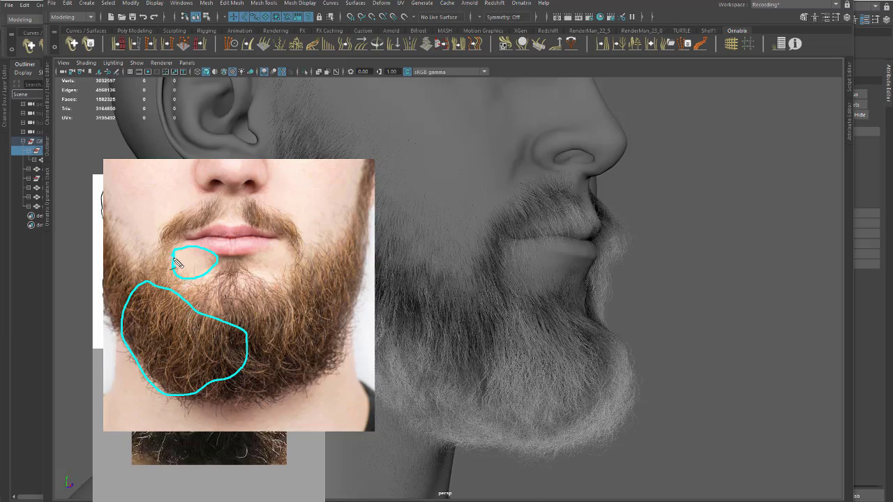
pyautogui.moveTo(176, 249)
pyautogui.mouseDown()
pyautogui.moveTo(163, 255)
pyautogui.moveTo(157, 292)
pyautogui.moveTo(244, 329)
pyautogui.moveTo(239, 291)
pyautogui.moveTo(175, 262)
pyautogui.moveTo(168, 272)
pyautogui.moveTo(196, 256)
pyautogui.moveTo(191, 261)
pyautogui.mouseUp()
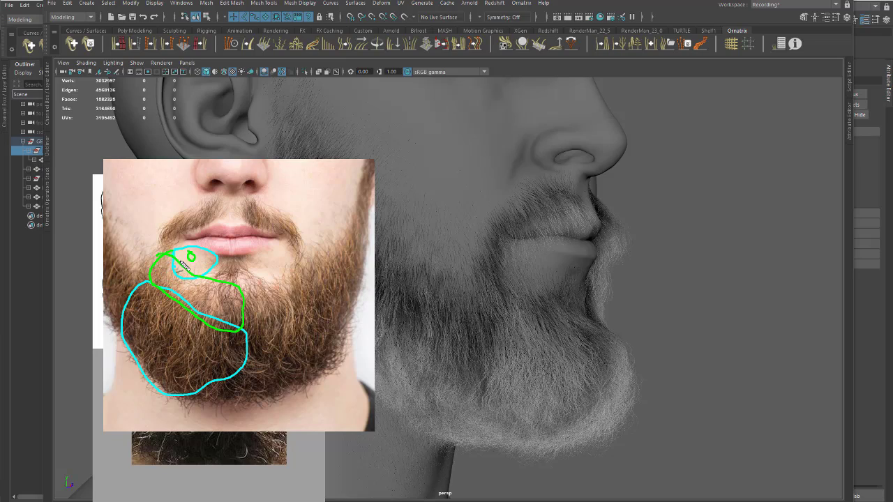
pyautogui.moveTo(162, 333); pyautogui.dragTo(159, 353)
pyautogui.moveTo(168, 275); pyautogui.dragTo(212, 308)
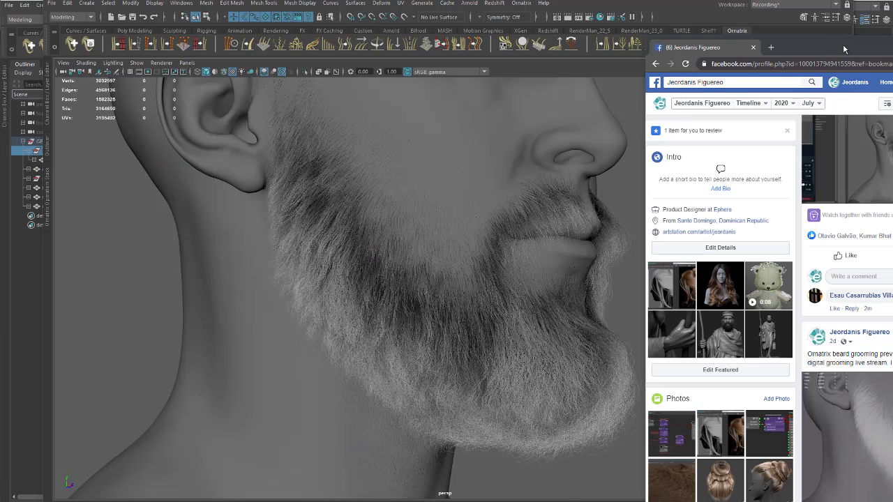
# - Switch to the Facebook page in the browser, enlarge the Ornatrix beard grooming preview video, and close the browser window
pyautogui.moveTo(841, 11); pyautogui.dragTo(546, 12)
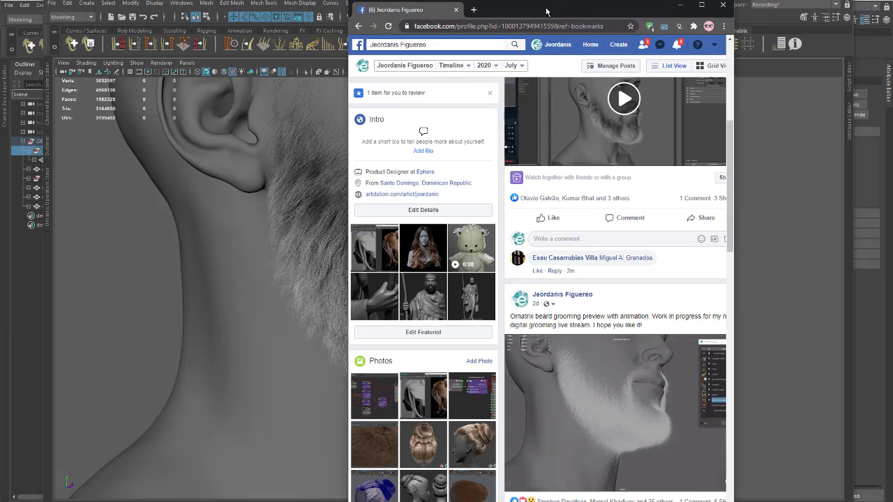
pyautogui.scroll(-3, 614, 300)
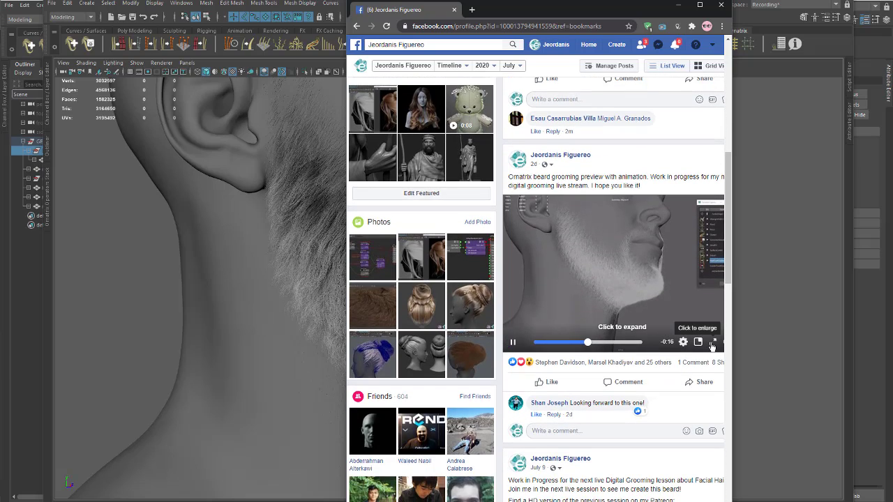
pyautogui.click(712, 343)
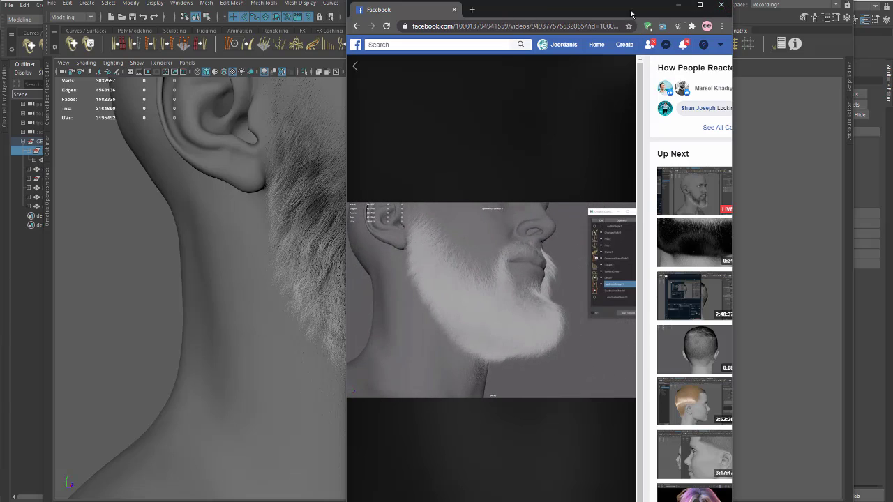
pyautogui.click(723, 7)
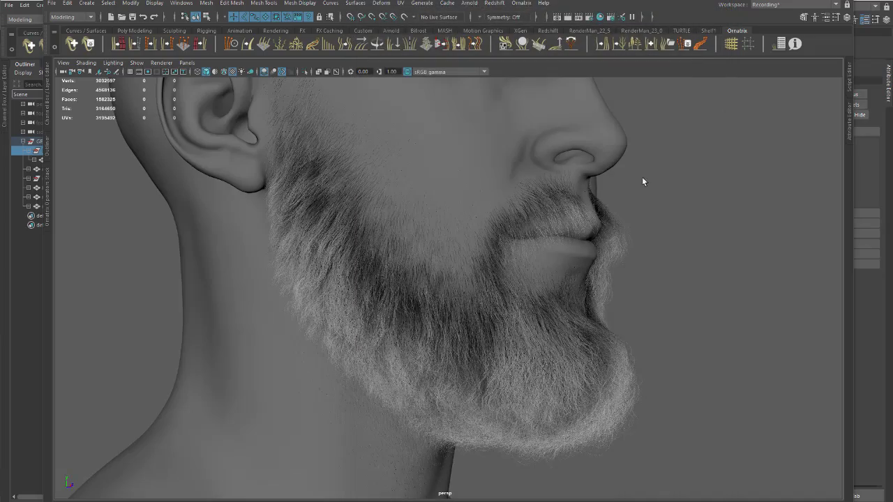
# - Examine the finished beard from several angles, switching between its scene window and the bare head scene
pyautogui.keyDown('alt'); pyautogui.moveTo(534, 272); pyautogui.dragTo(443, 258); pyautogui.keyUp('alt')
pyautogui.keyDown('alt'); pyautogui.moveTo(507, 305); pyautogui.dragTo(309, 313); pyautogui.keyUp('alt')
pyautogui.keyDown('alt'); pyautogui.moveTo(417, 286); pyautogui.dragTo(405, 231); pyautogui.keyUp('alt')
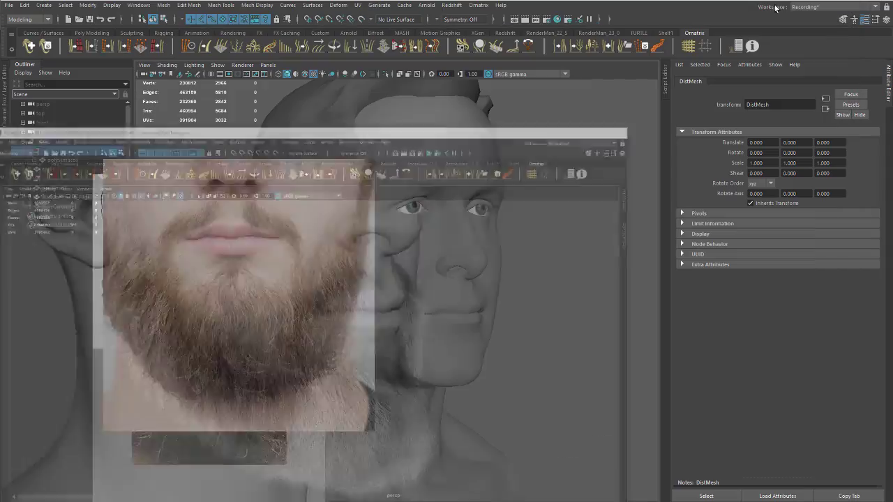
pyautogui.press('super+Tab')
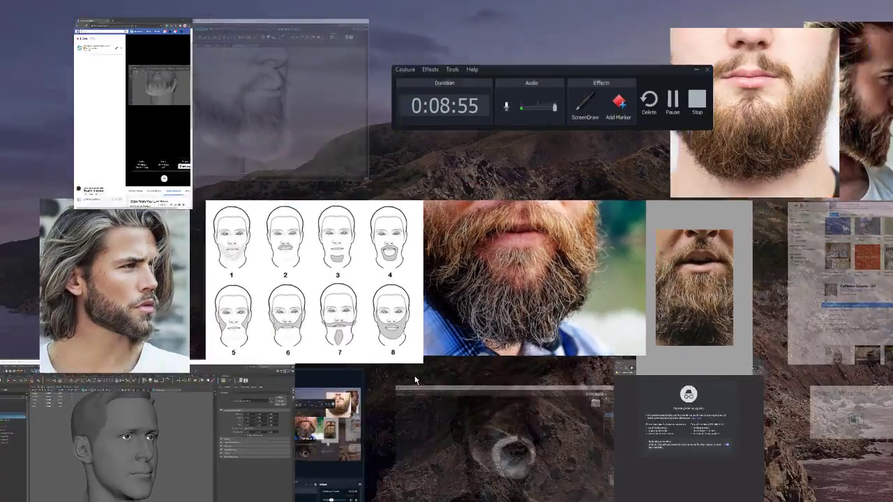
pyautogui.click(246, 98)
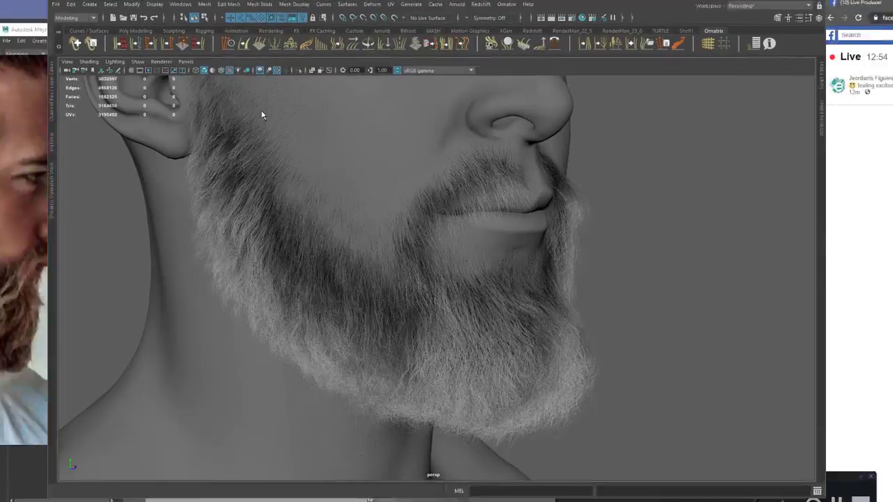
pyautogui.click(493, 319)
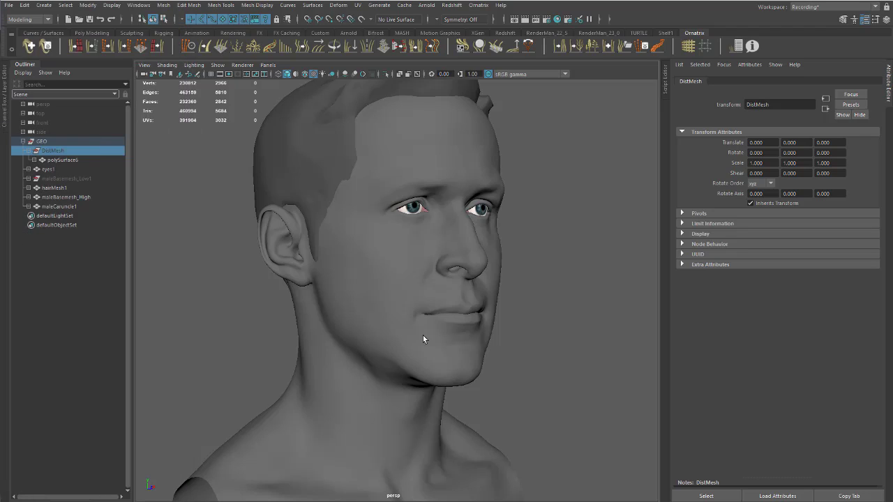
# - Examine the bare male head's cheek, jaw and mouth from profile and three-quarter views
pyautogui.keyDown('alt'); pyautogui.moveTo(422, 337); pyautogui.dragTo(323, 282); pyautogui.keyUp('alt')
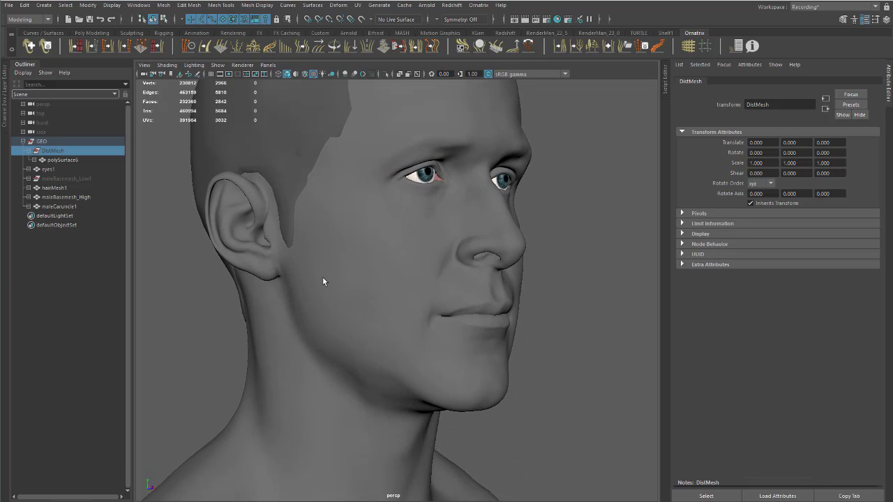
pyautogui.keyDown('alt'); pyautogui.moveTo(395, 240); pyautogui.dragTo(365, 299); pyautogui.keyUp('alt')
pyautogui.keyDown('alt'); pyautogui.moveTo(365, 299); pyautogui.dragTo(414, 327, button='right'); pyautogui.keyUp('alt')
pyautogui.keyDown('alt'); pyautogui.moveTo(414, 327); pyautogui.dragTo(414, 289, button='middle'); pyautogui.keyUp('alt')
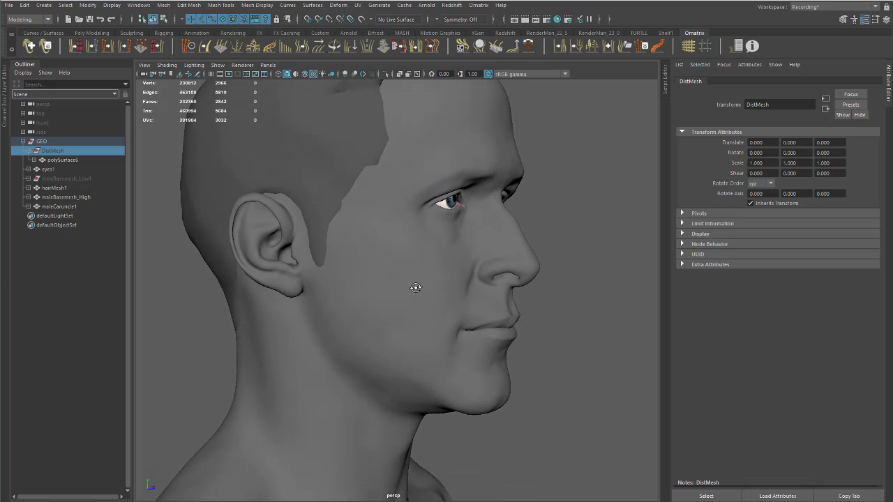
pyautogui.keyDown('alt'); pyautogui.moveTo(415, 288); pyautogui.dragTo(374, 275); pyautogui.keyUp('alt')
pyautogui.keyDown('alt'); pyautogui.moveTo(374, 274); pyautogui.dragTo(419, 289, button='right'); pyautogui.keyUp('alt')
pyautogui.keyDown('alt'); pyautogui.moveTo(420, 288); pyautogui.dragTo(432, 310, button='middle'); pyautogui.keyUp('alt')
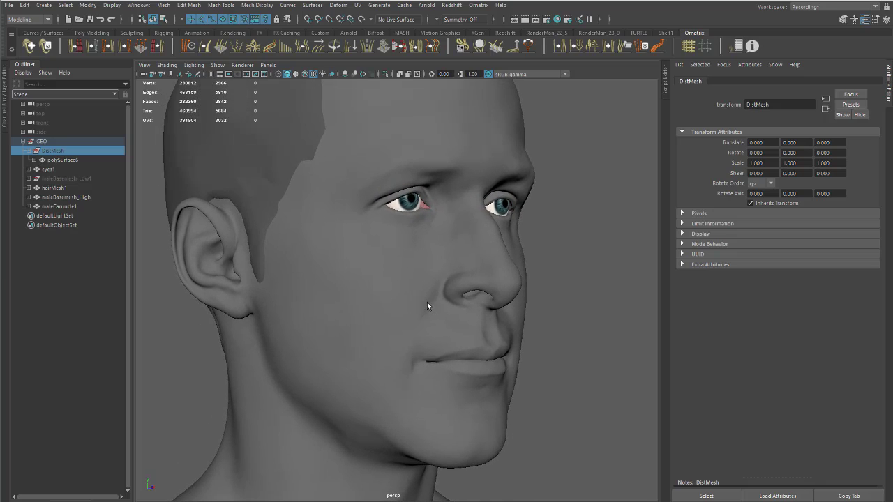
# - Hide DistMesh, select maleBasemesh_High to check its dense topology, and select DistMesh for comparison
pyautogui.hotkey('ctrl', 'h')
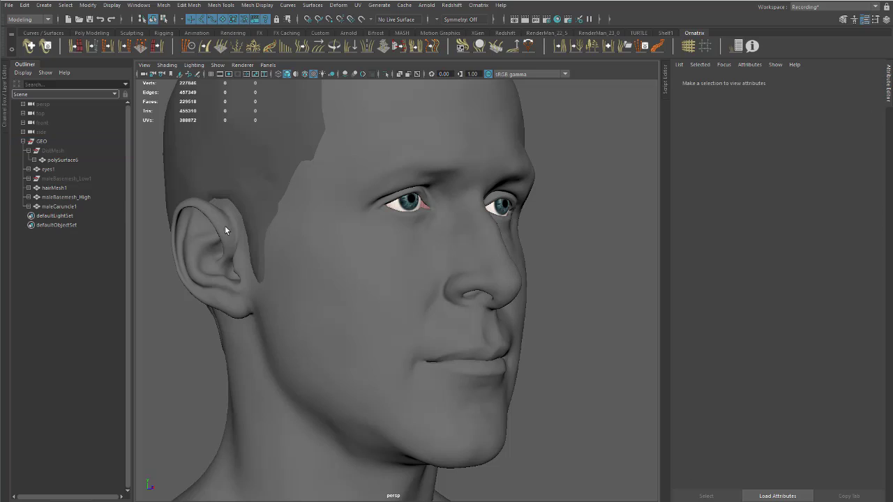
pyautogui.click(69, 197)
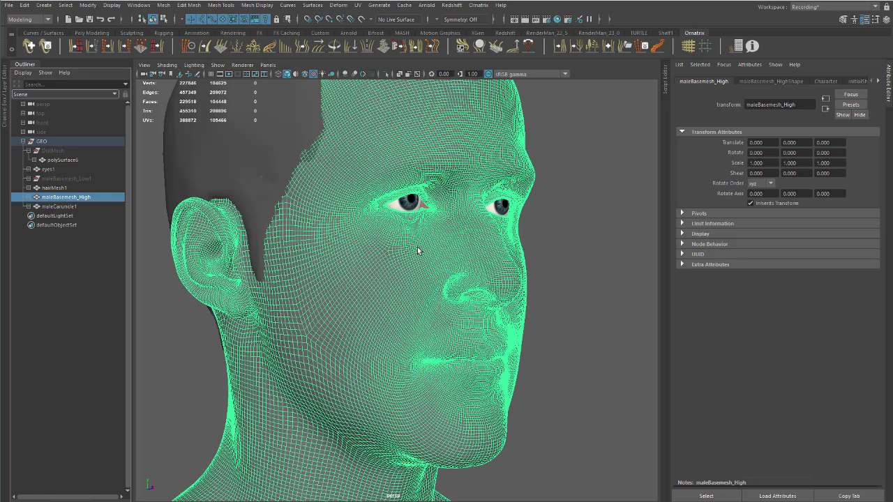
pyautogui.click(53, 151)
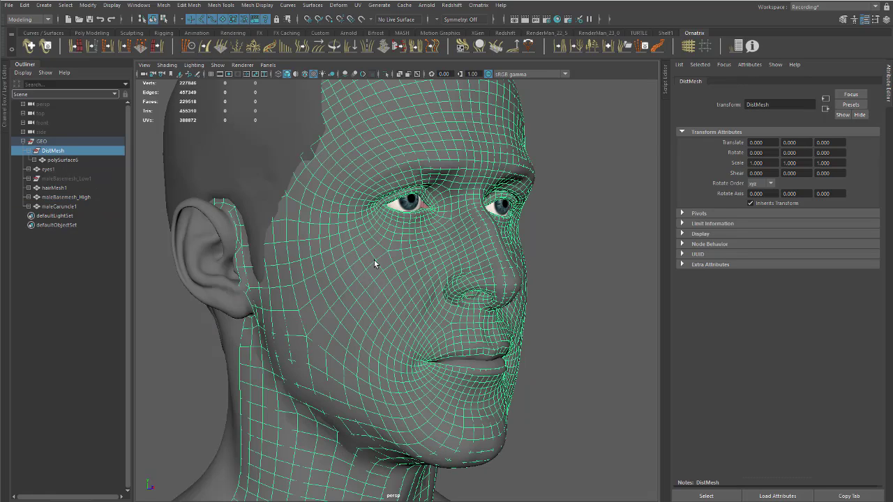
# - Outline the beard area from sideburn to chin and neck on DistMesh, and circle the eyebrow and upper eyelid areas
pyautogui.keyDown('alt'); pyautogui.moveTo(375, 263); pyautogui.dragTo(447, 273); pyautogui.keyUp('alt')
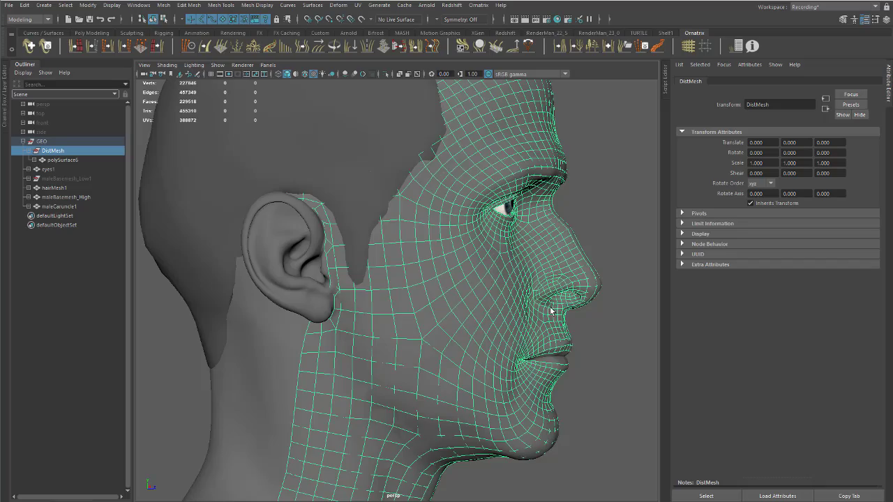
pyautogui.keyDown('alt'); pyautogui.moveTo(556, 312); pyautogui.dragTo(405, 292, button='right'); pyautogui.keyUp('alt')
pyautogui.keyDown('alt'); pyautogui.moveTo(405, 292); pyautogui.dragTo(474, 261); pyautogui.keyUp('alt')
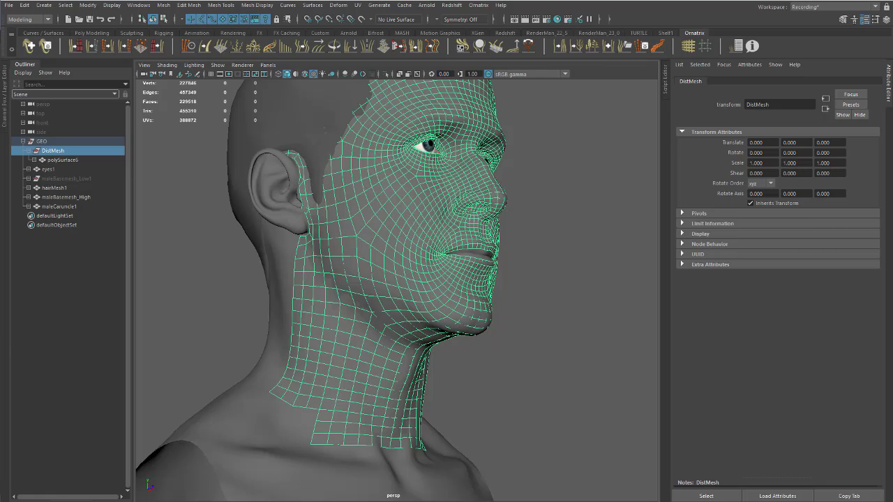
pyautogui.keyDown('alt'); pyautogui.moveTo(473, 279); pyautogui.dragTo(418, 327); pyautogui.keyUp('alt')
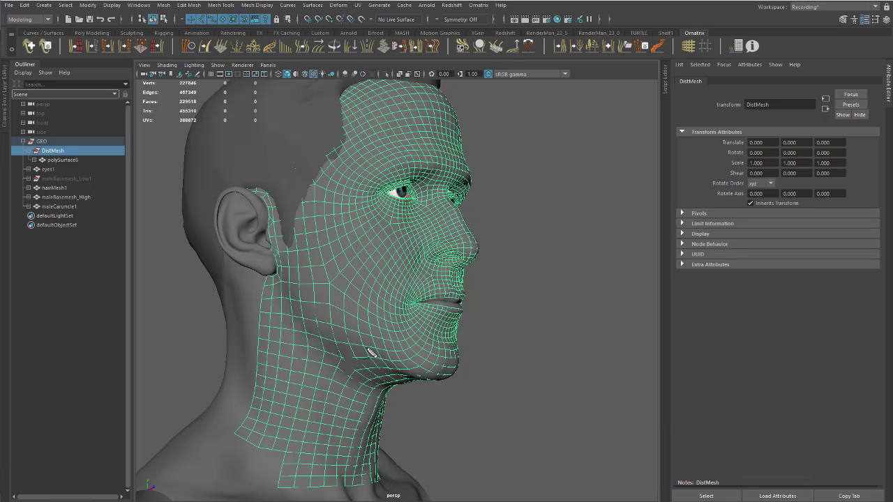
pyautogui.moveTo(284, 217)
pyautogui.mouseDown()
pyautogui.moveTo(265, 314)
pyautogui.moveTo(349, 425)
pyautogui.moveTo(475, 404)
pyautogui.moveTo(499, 314)
pyautogui.moveTo(300, 211)
pyautogui.mouseUp()
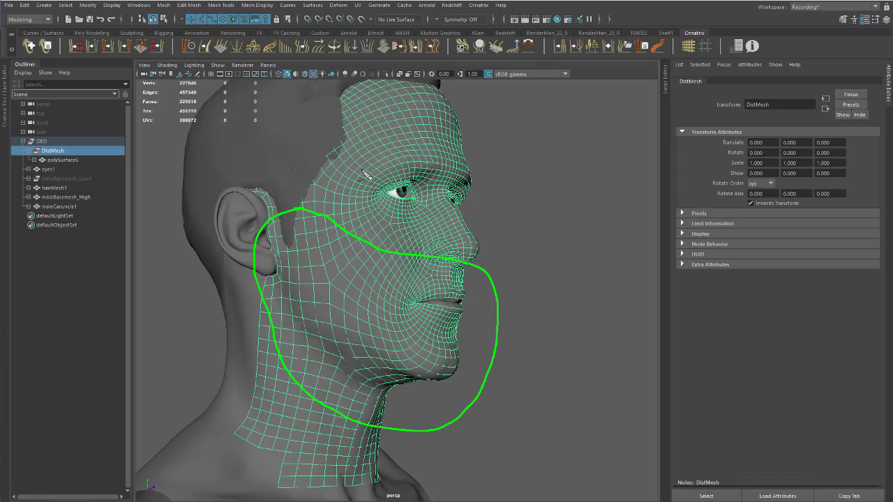
pyautogui.moveTo(439, 151)
pyautogui.mouseDown()
pyautogui.moveTo(454, 173)
pyautogui.moveTo(412, 180)
pyautogui.moveTo(360, 165)
pyautogui.moveTo(446, 163)
pyautogui.moveTo(377, 195)
pyautogui.moveTo(385, 202)
pyautogui.moveTo(420, 188)
pyautogui.mouseUp()
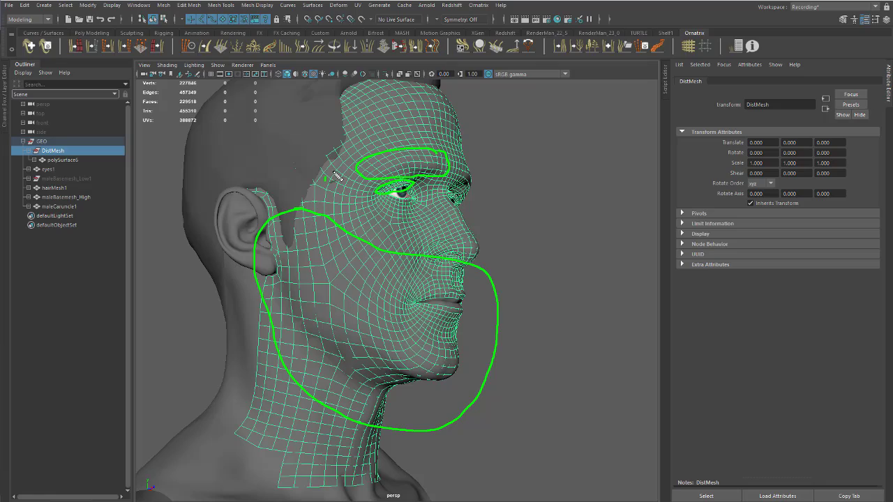
# - Mark spots on the temple, sideburn and cheek of DistMesh, and clear the annotations
pyautogui.moveTo(332, 170); pyautogui.dragTo(328, 180)
pyautogui.click(325, 212)
pyautogui.moveTo(309, 227); pyautogui.dragTo(302, 262)
pyautogui.moveTo(350, 272); pyautogui.dragTo(342, 277)
pyautogui.press('Escape')
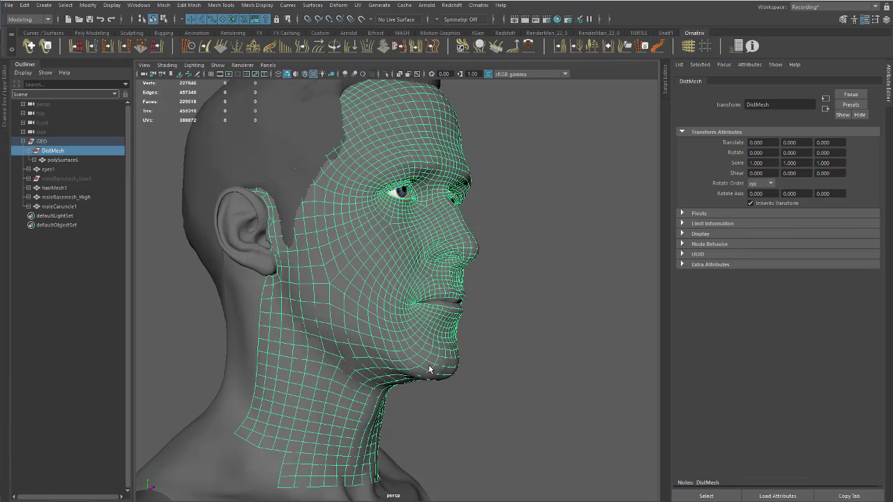
# - Examine DistMesh's topology along the cheeks, mouth and neck from both profiles and a three-quarter view
pyautogui.keyDown('alt'); pyautogui.moveTo(426, 370); pyautogui.dragTo(255, 360); pyautogui.keyUp('alt')
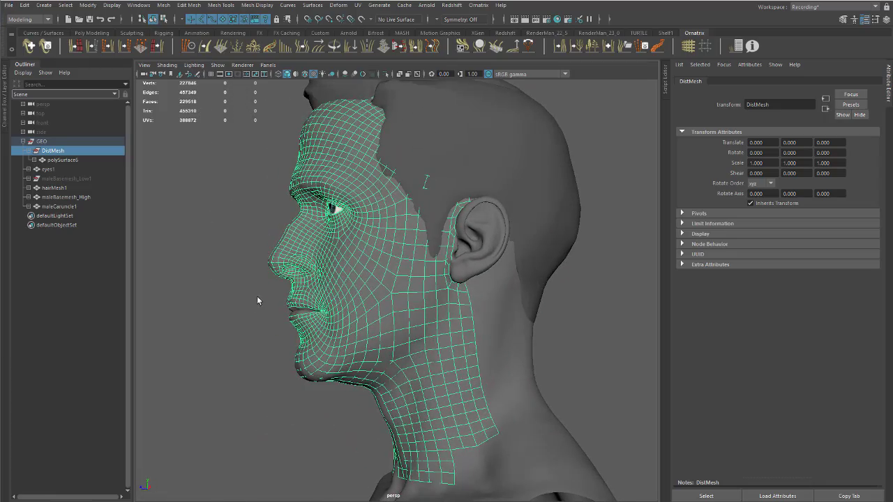
pyautogui.keyDown('alt'); pyautogui.moveTo(258, 359); pyautogui.dragTo(434, 346, button='right'); pyautogui.keyUp('alt')
pyautogui.keyDown('alt'); pyautogui.moveTo(280, 344); pyautogui.dragTo(420, 330); pyautogui.keyUp('alt')
pyautogui.keyDown('alt'); pyautogui.moveTo(419, 330); pyautogui.dragTo(335, 319, button='right'); pyautogui.keyUp('alt')
pyautogui.keyDown('alt'); pyautogui.moveTo(335, 319); pyautogui.dragTo(371, 309); pyautogui.keyUp('alt')
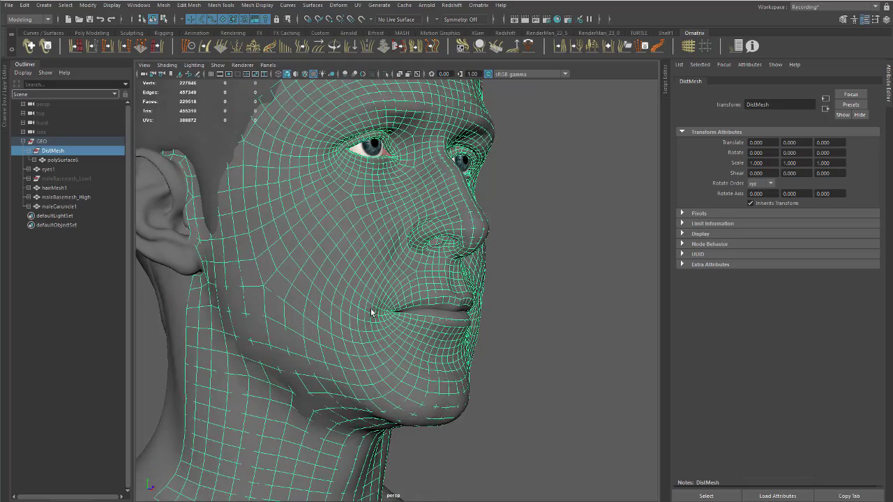
pyautogui.keyDown('alt'); pyautogui.moveTo(371, 309); pyautogui.dragTo(235, 276, button='right'); pyautogui.keyUp('alt')
# - Select polySurface6 on the face and inspect its sideburn, cheek and jaw coverage in profile
pyautogui.click(475, 280)
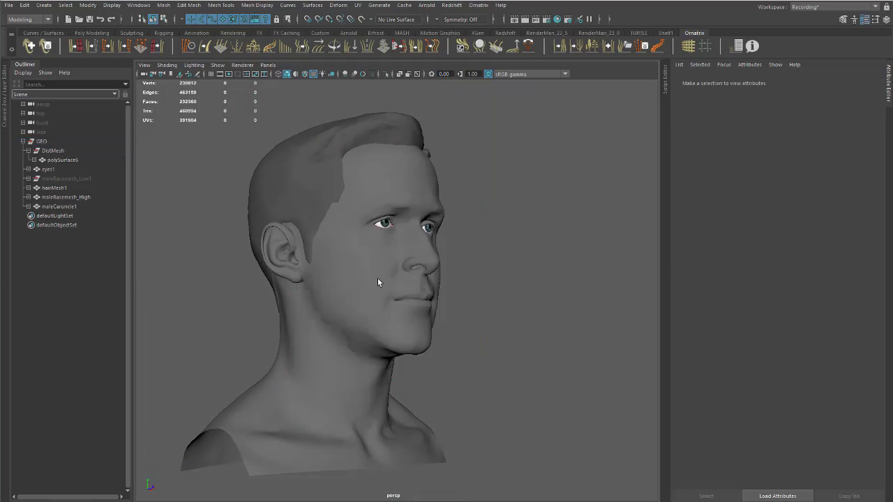
pyautogui.click(380, 279)
pyautogui.keyDown('alt'); pyautogui.moveTo(407, 249); pyautogui.dragTo(450, 252); pyautogui.keyUp('alt')
pyautogui.keyDown('alt'); pyautogui.moveTo(450, 253); pyautogui.dragTo(506, 255, button='right'); pyautogui.keyUp('alt')
pyautogui.keyDown('alt'); pyautogui.moveTo(429, 265); pyautogui.dragTo(453, 270); pyautogui.keyUp('alt')
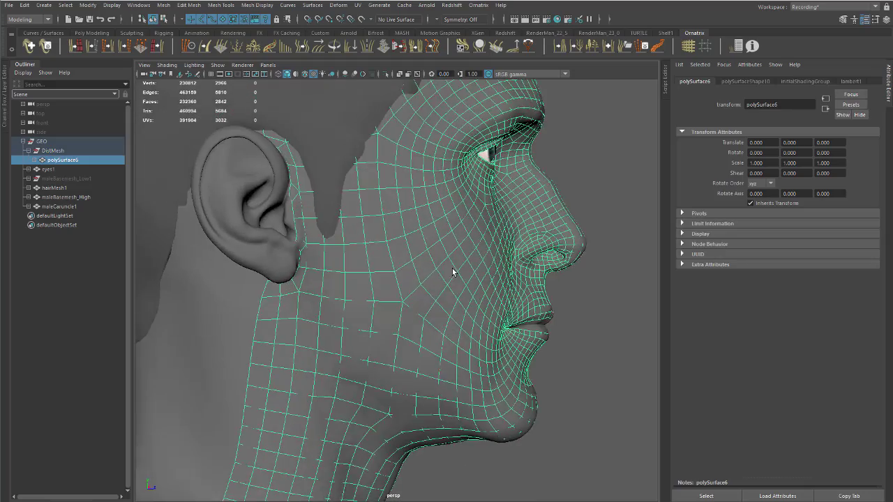
pyautogui.keyDown('alt'); pyautogui.moveTo(453, 270); pyautogui.dragTo(391, 342, button='right'); pyautogui.keyUp('alt')
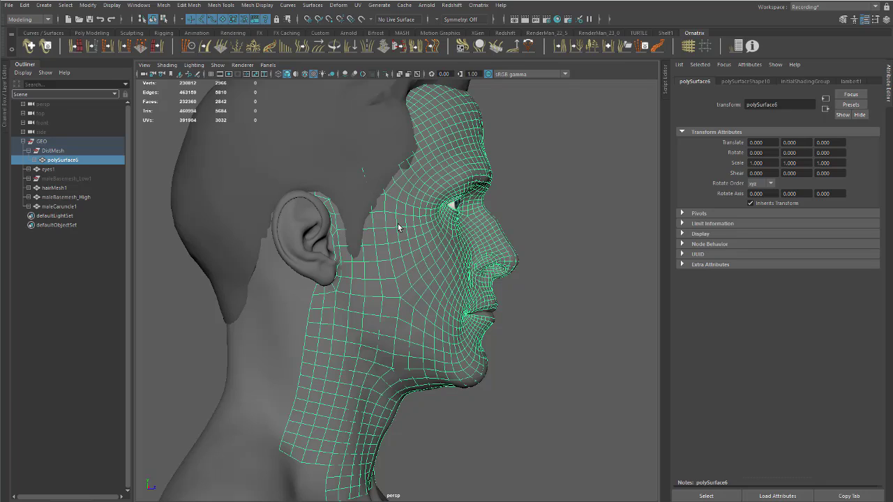
pyautogui.keyDown('alt'); pyautogui.moveTo(397, 224); pyautogui.dragTo(390, 260, button='middle'); pyautogui.keyUp('alt')
# - Hide hairMesh1 to inspect the bare scalp and ear in profile, and show it again
pyautogui.click(212, 106)
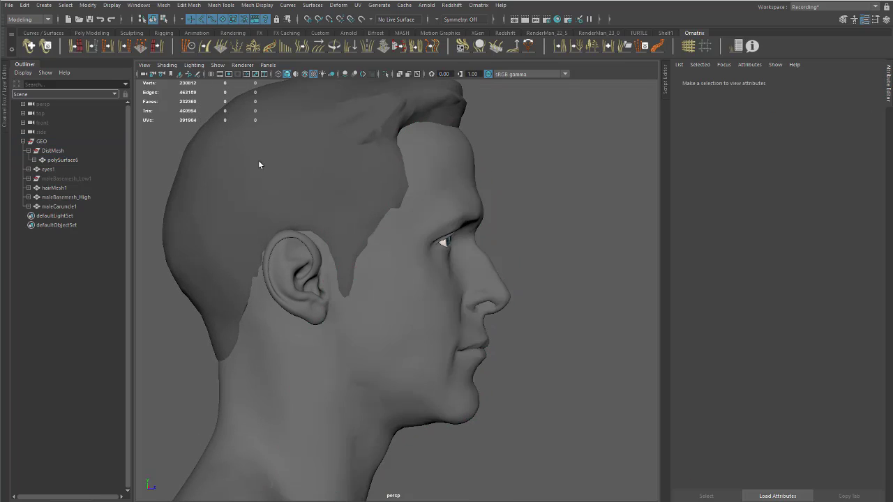
pyautogui.click(58, 187)
pyautogui.hotkey('ctrl', 'h')
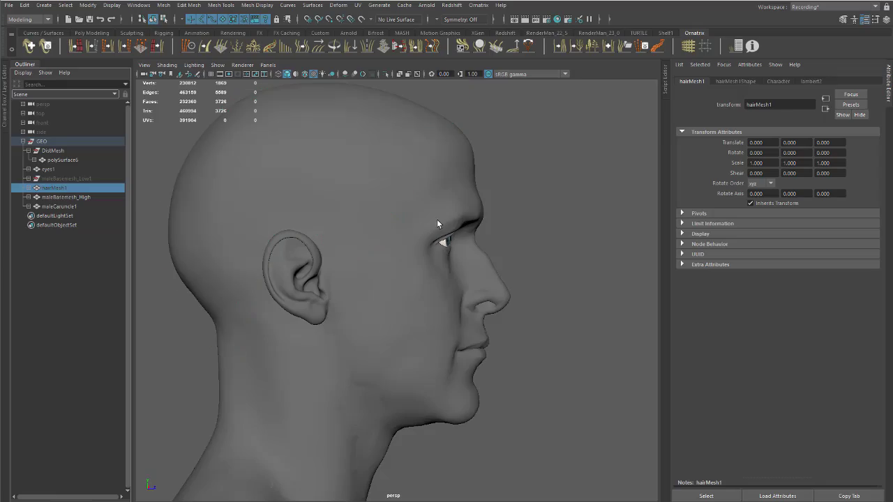
pyautogui.click(437, 219)
pyautogui.keyDown('alt'); pyautogui.moveTo(419, 238); pyautogui.dragTo(443, 283); pyautogui.keyUp('alt')
pyautogui.keyDown('alt'); pyautogui.moveTo(443, 282); pyautogui.dragTo(470, 248, button='middle'); pyautogui.keyUp('alt')
pyautogui.click(60, 189)
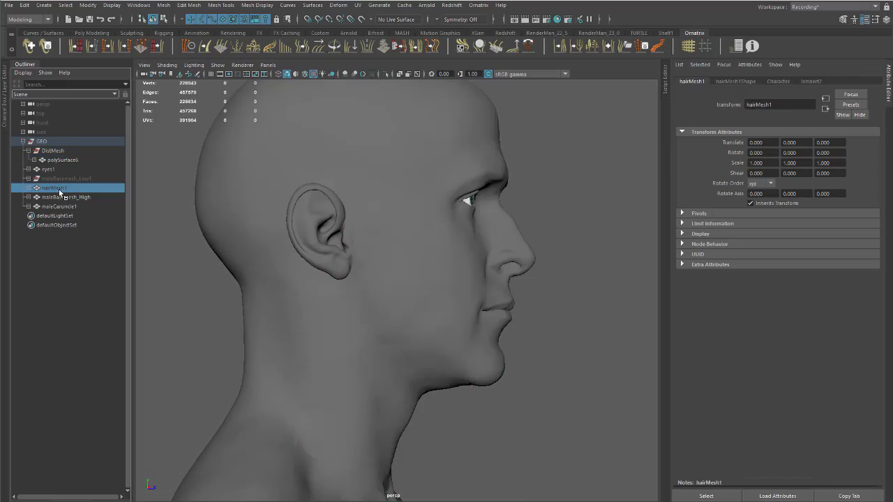
pyautogui.hotkey('shift', 'h')
pyautogui.keyDown('alt'); pyautogui.moveTo(512, 263); pyautogui.dragTo(409, 245); pyautogui.keyUp('alt')
# - Select polySurface6 and examine its face and neck coverage from the front and from below
pyautogui.click(440, 240)
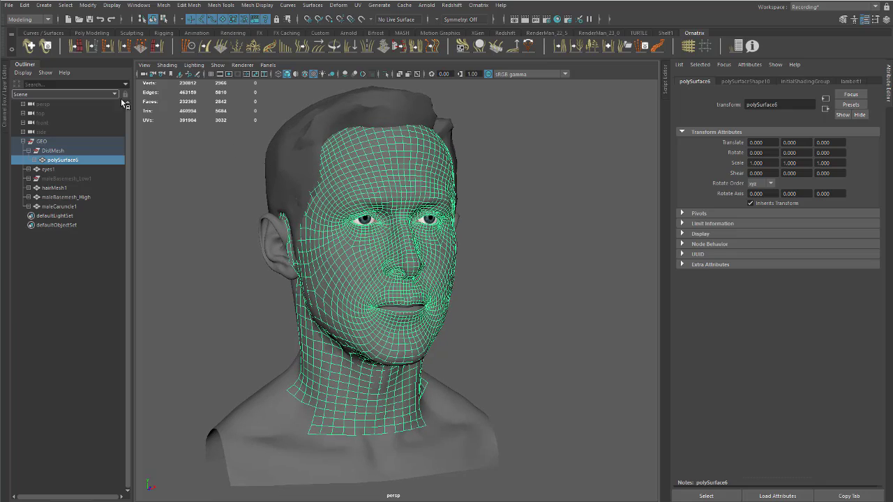
pyautogui.click(9, 7)
pyautogui.click(53, 65)
pyautogui.moveTo(385, 263)
pyautogui.keyDown('alt'); pyautogui.mouseDown()
pyautogui.moveTo(335, 255)
pyautogui.moveTo(368, 261)
pyautogui.mouseUp(); pyautogui.keyUp('alt')
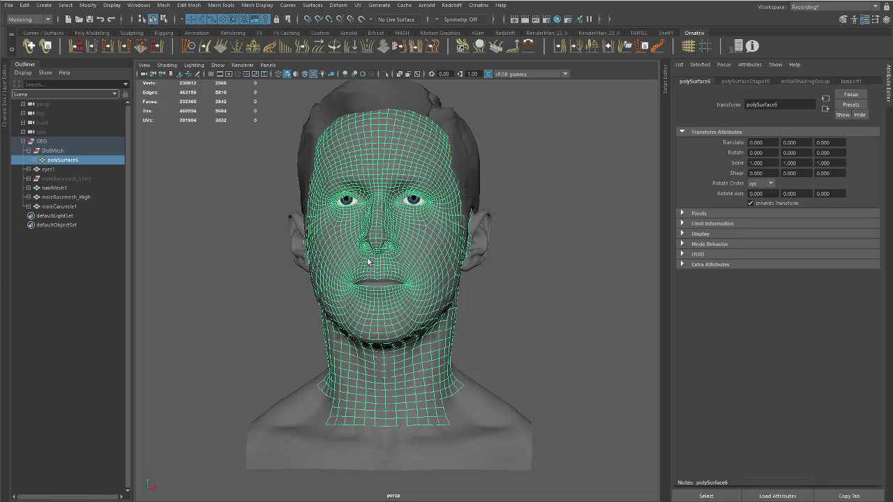
pyautogui.keyDown('alt'); pyautogui.moveTo(459, 294); pyautogui.dragTo(455, 267); pyautogui.keyUp('alt')
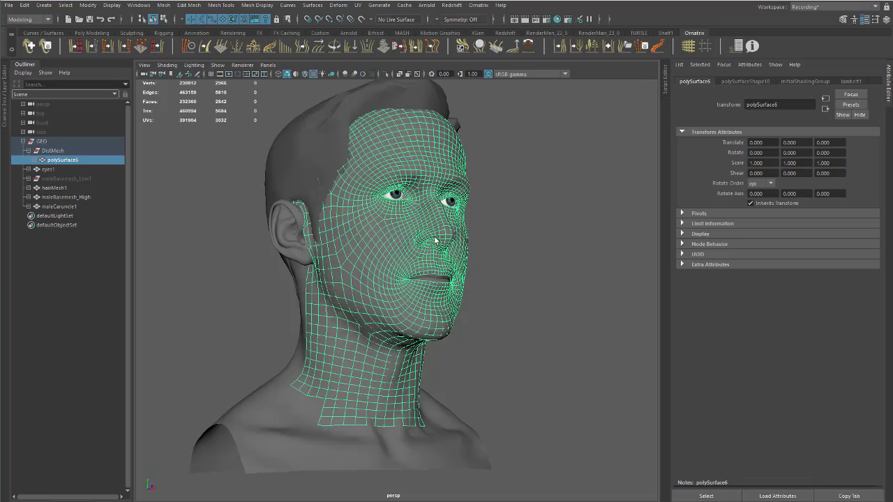
pyautogui.keyDown('alt'); pyautogui.moveTo(398, 218); pyautogui.dragTo(494, 256, button='right'); pyautogui.keyUp('alt')
pyautogui.keyDown('alt'); pyautogui.moveTo(494, 255); pyautogui.dragTo(451, 256); pyautogui.keyUp('alt')
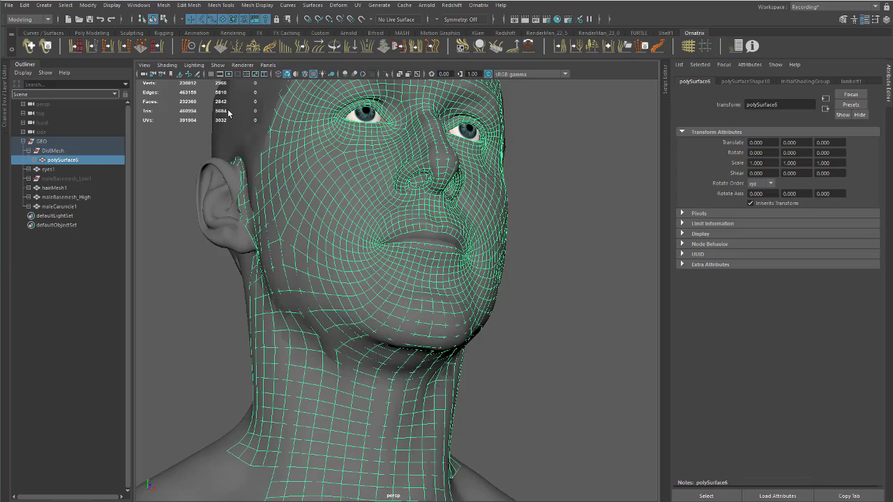
# - Compare the head in profile with polySurface6 deselected and selected
pyautogui.scroll(-5, 392, 305)
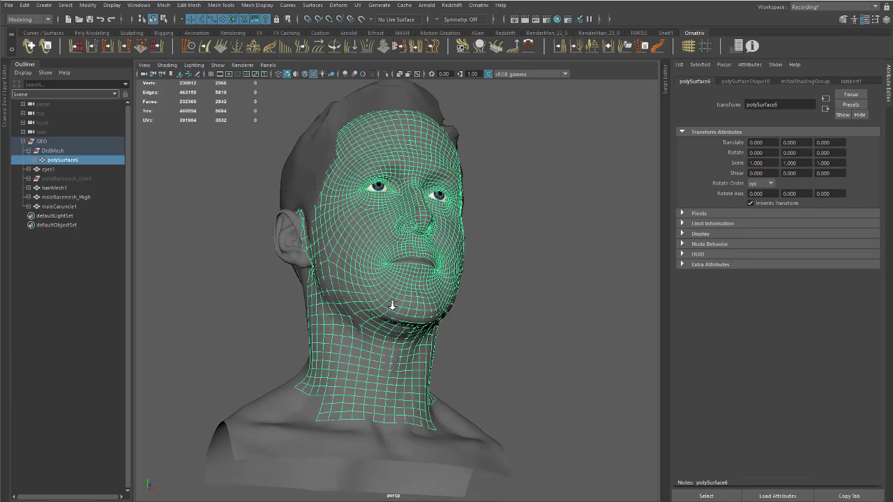
pyautogui.keyDown('alt'); pyautogui.moveTo(392, 305); pyautogui.dragTo(451, 283); pyautogui.keyUp('alt')
pyautogui.scroll(4, 451, 283)
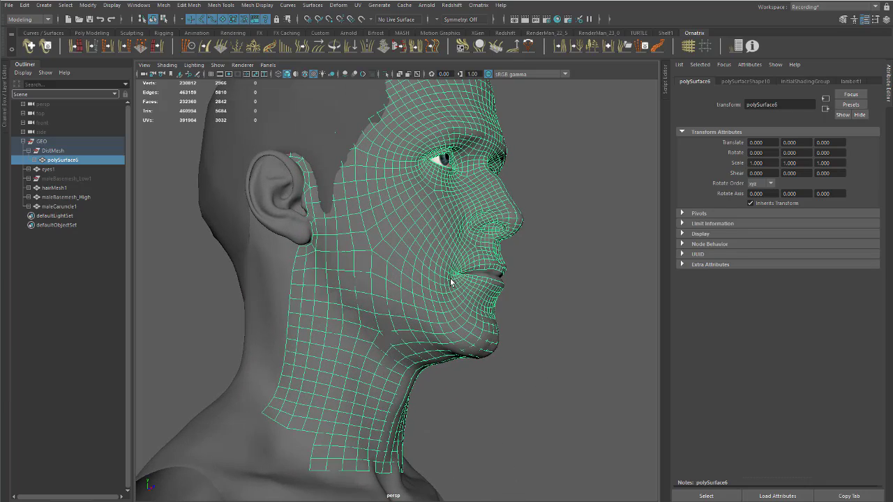
pyautogui.click(497, 356)
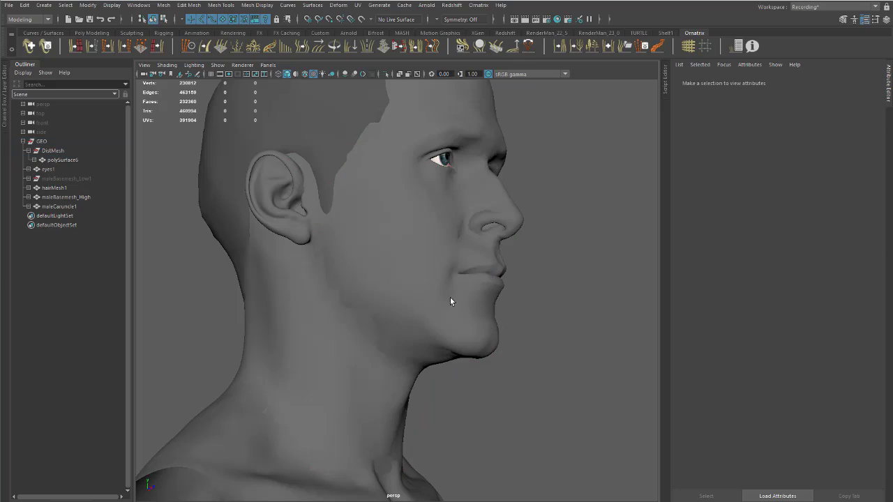
pyautogui.click(377, 317)
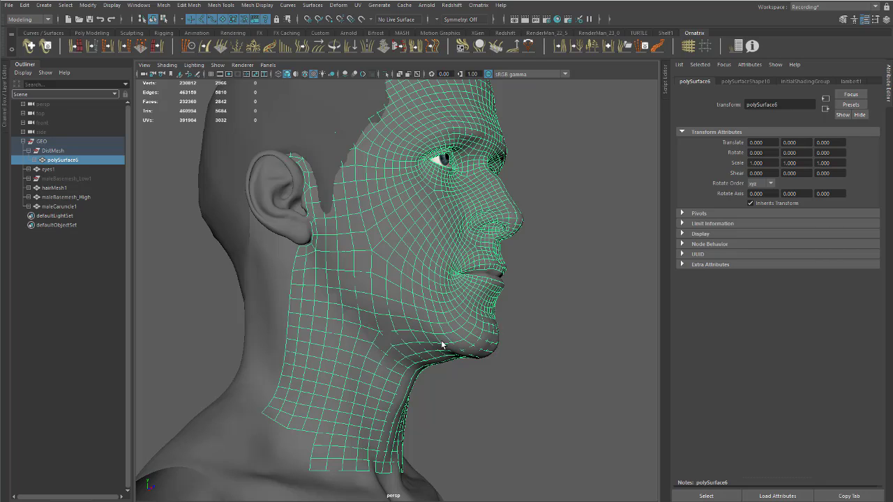
# - Open polySurface6's UV layout in the UV Editor and fit the window beside the face view
pyautogui.keyDown('alt'); pyautogui.moveTo(466, 313); pyautogui.dragTo(380, 292); pyautogui.keyUp('alt')
pyautogui.click(357, 5)
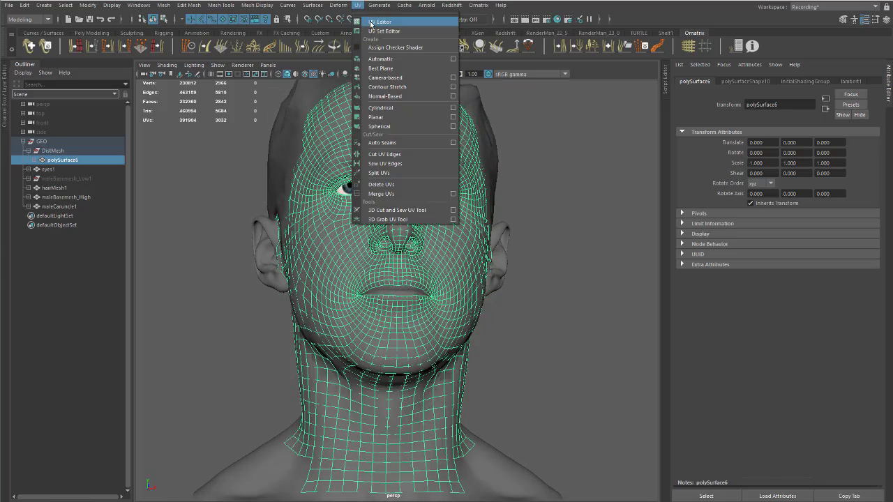
pyautogui.click(371, 23)
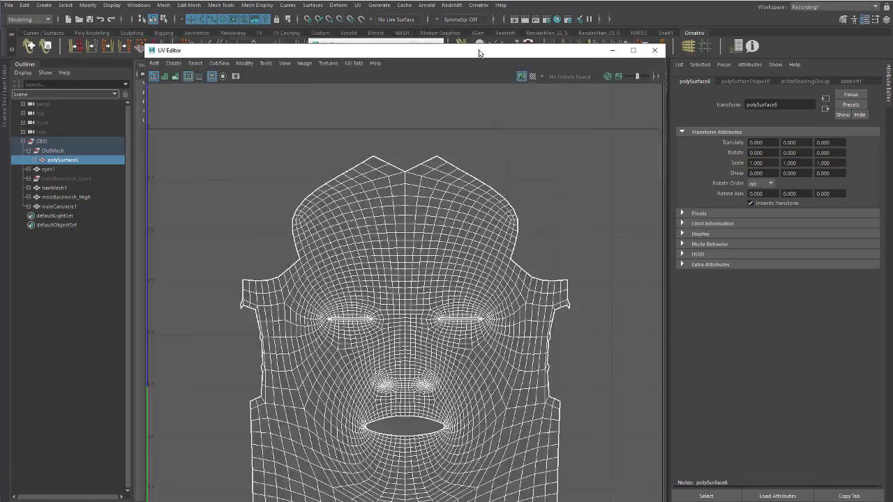
pyautogui.moveTo(479, 53); pyautogui.dragTo(587, 53)
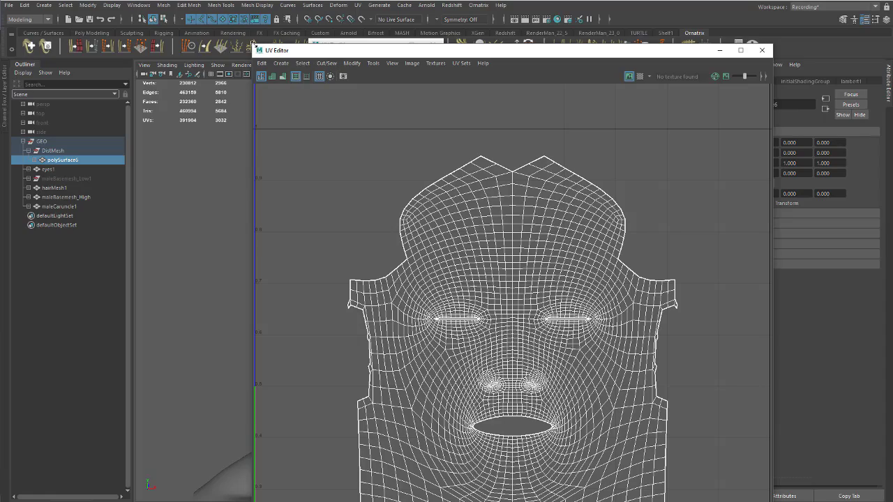
pyautogui.moveTo(254, 45); pyautogui.dragTo(466, 240)
pyautogui.moveTo(551, 245); pyautogui.dragTo(514, 60)
pyautogui.click(432, 45)
pyautogui.keyDown('alt'); pyautogui.moveTo(564, 292); pyautogui.dragTo(586, 306, button='right'); pyautogui.keyUp('alt')
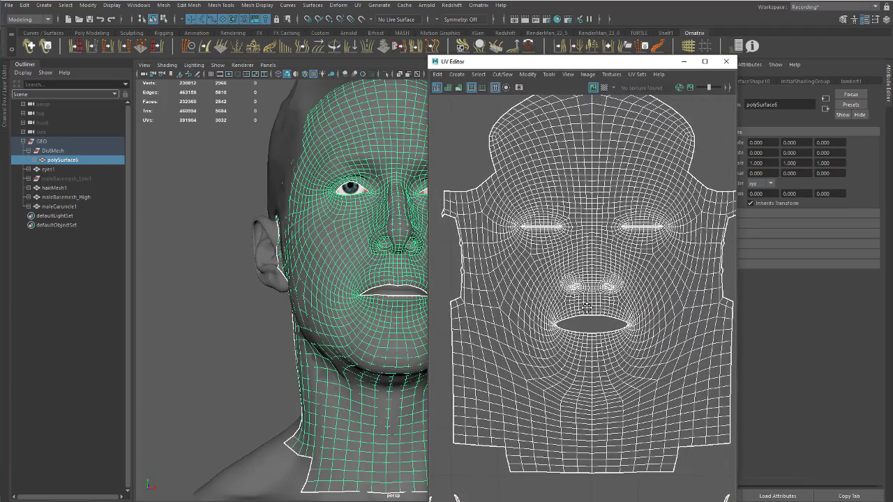
# - Compare the face mesh with its UV shells and close the UV Editor
pyautogui.keyDown('alt'); pyautogui.moveTo(339, 254); pyautogui.dragTo(290, 240); pyautogui.keyUp('alt')
pyautogui.moveTo(548, 240)
pyautogui.keyDown('alt'); pyautogui.mouseDown(button='middle')
pyautogui.moveTo(552, 280)
pyautogui.moveTo(548, 233)
pyautogui.mouseUp(button='middle'); pyautogui.keyUp('alt')
pyautogui.keyDown('alt'); pyautogui.moveTo(314, 238); pyautogui.dragTo(327, 260); pyautogui.keyUp('alt')
pyautogui.scroll(-3, 537, 265)
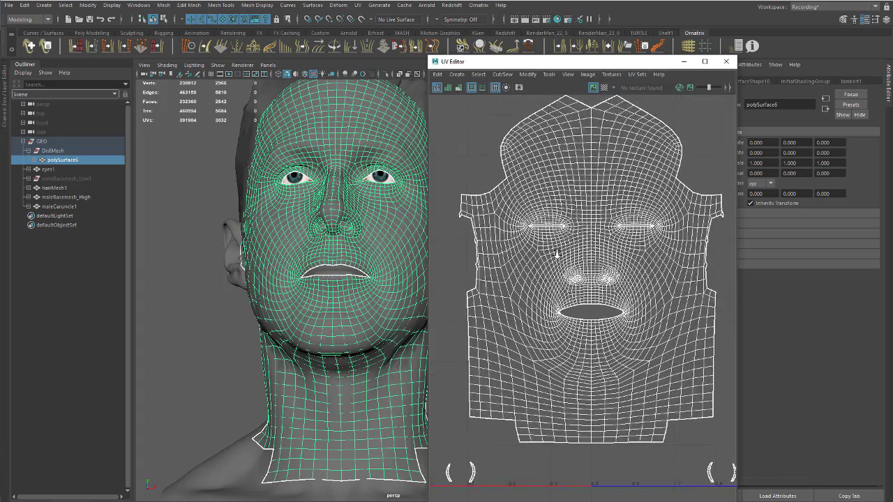
pyautogui.click(725, 61)
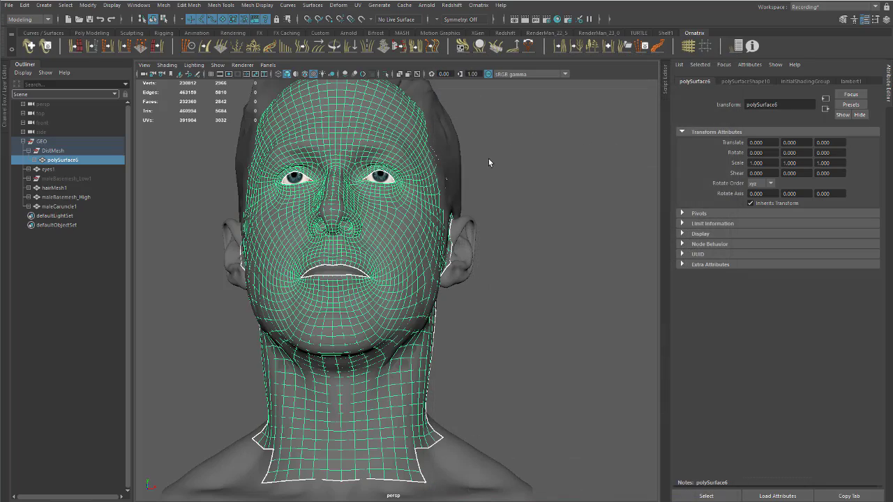
# - Add hair to polySurface6 under DistMesh using the Fur Ball groom preset
pyautogui.keyDown('alt'); pyautogui.moveTo(382, 219); pyautogui.dragTo(417, 286); pyautogui.keyUp('alt')
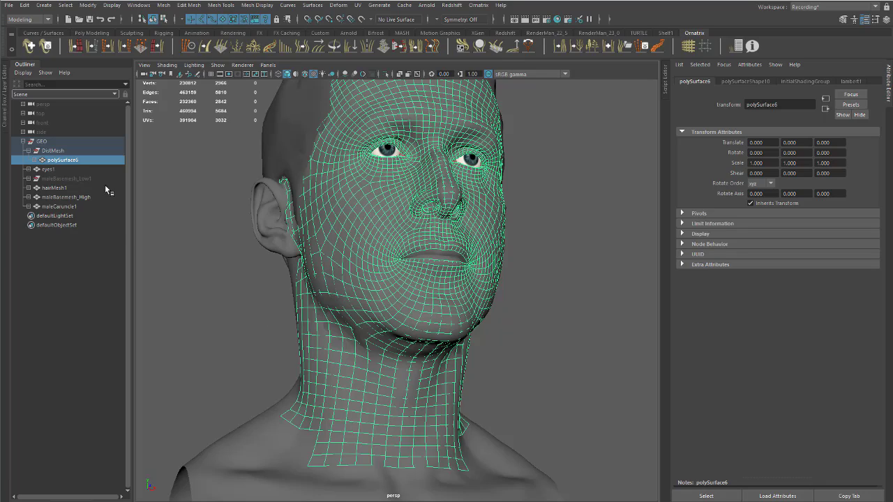
pyautogui.click(64, 152)
pyautogui.click(61, 159)
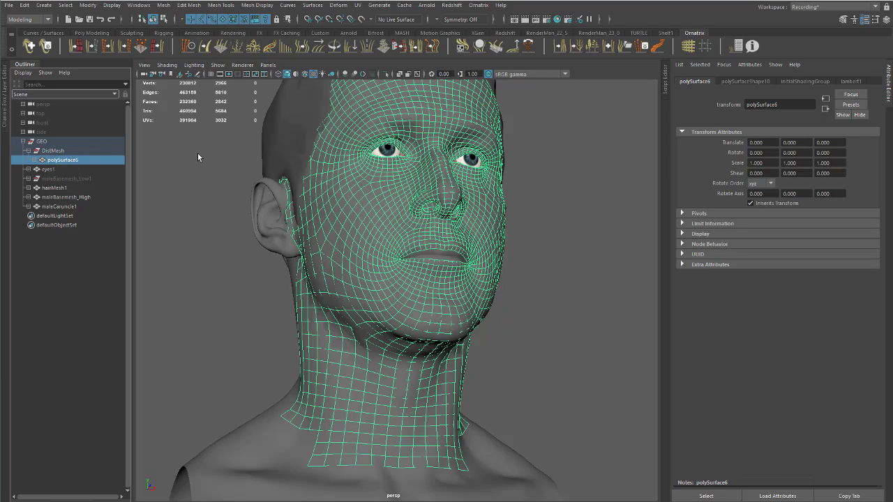
pyautogui.keyDown('alt'); pyautogui.moveTo(187, 165); pyautogui.dragTo(183, 143); pyautogui.keyUp('alt')
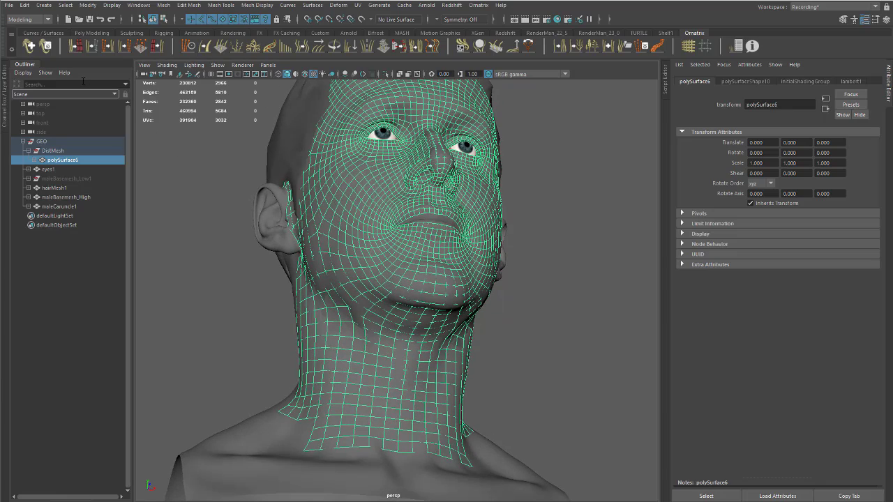
pyautogui.click(29, 47)
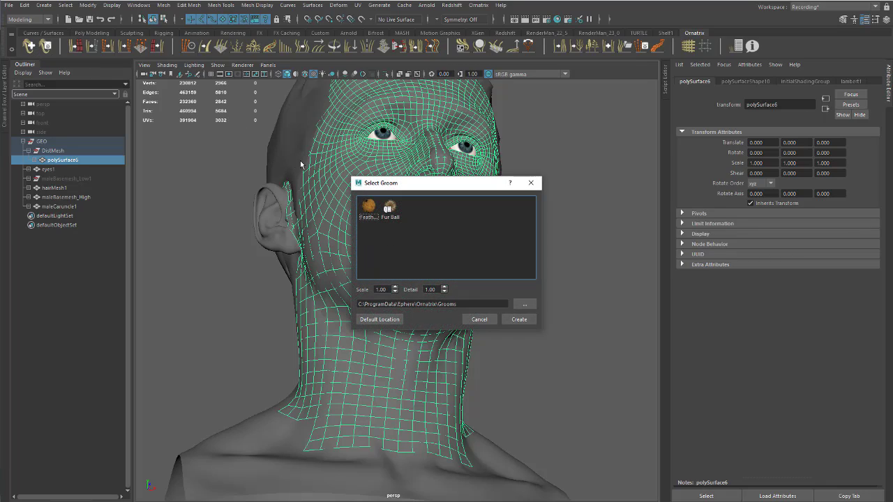
pyautogui.moveTo(389, 182); pyautogui.dragTo(431, 182)
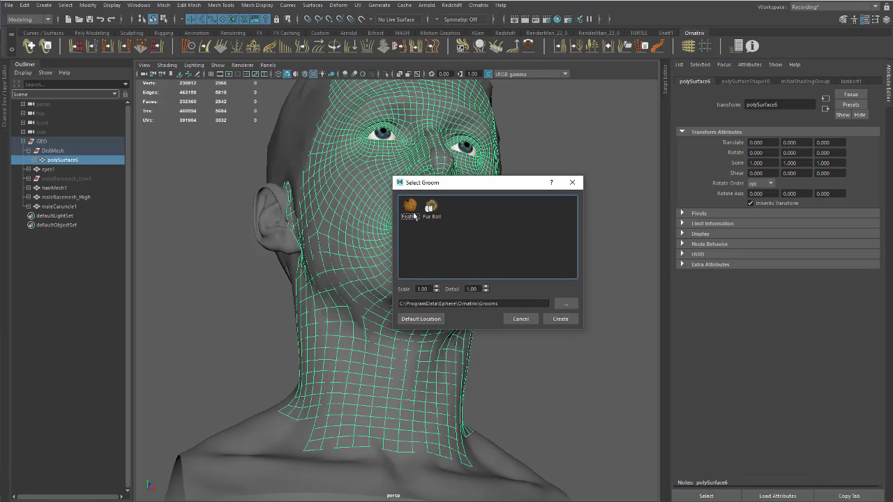
pyautogui.click(412, 213)
pyautogui.click(431, 209)
pyautogui.click(409, 213)
pyautogui.click(431, 213)
pyautogui.click(565, 320)
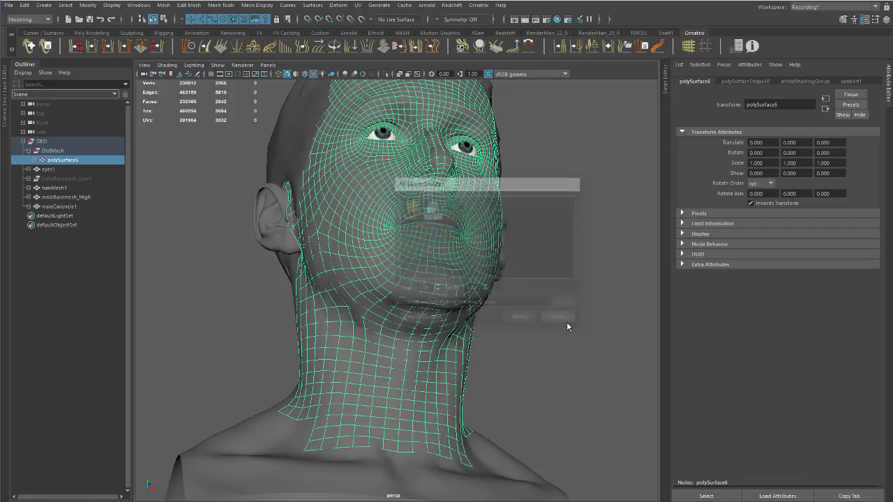
# - Collapse the Outliner and examine the Fur Ball hair around the head from the front, side and back
pyautogui.keyDown('alt'); pyautogui.moveTo(536, 308); pyautogui.dragTo(376, 268, button='right'); pyautogui.keyUp('alt')
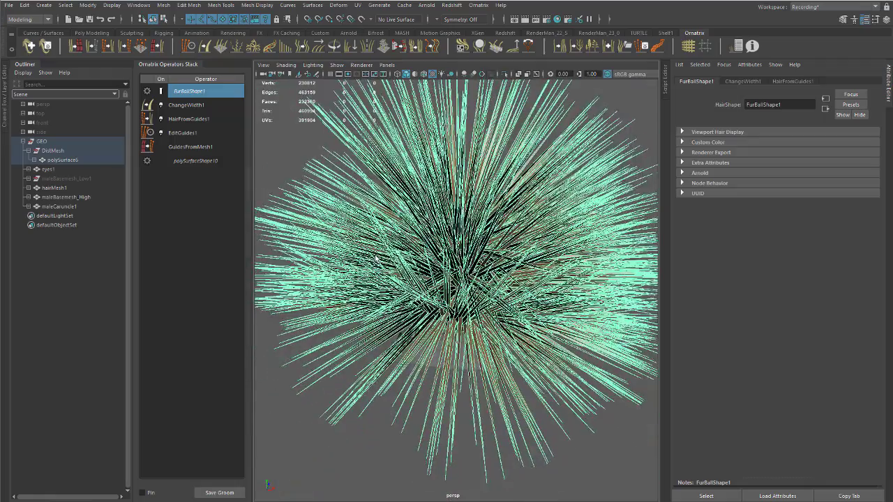
pyautogui.keyDown('alt'); pyautogui.moveTo(377, 269); pyautogui.dragTo(486, 261); pyautogui.keyUp('alt')
pyautogui.keyDown('alt'); pyautogui.moveTo(529, 263); pyautogui.dragTo(488, 222); pyautogui.keyUp('alt')
pyautogui.doubleClick(25, 65)
pyautogui.keyDown('alt'); pyautogui.moveTo(407, 203); pyautogui.dragTo(328, 211, button='right'); pyautogui.keyUp('alt')
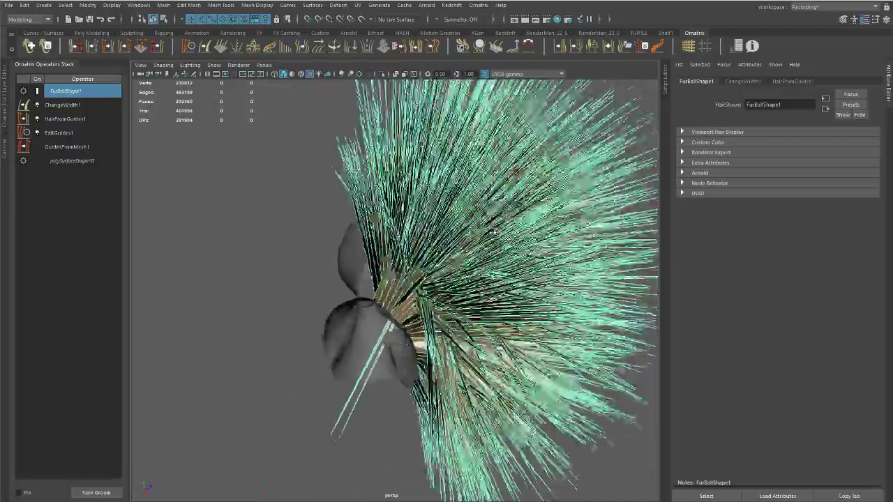
pyautogui.keyDown('alt'); pyautogui.moveTo(328, 210); pyautogui.dragTo(286, 198); pyautogui.keyUp('alt')
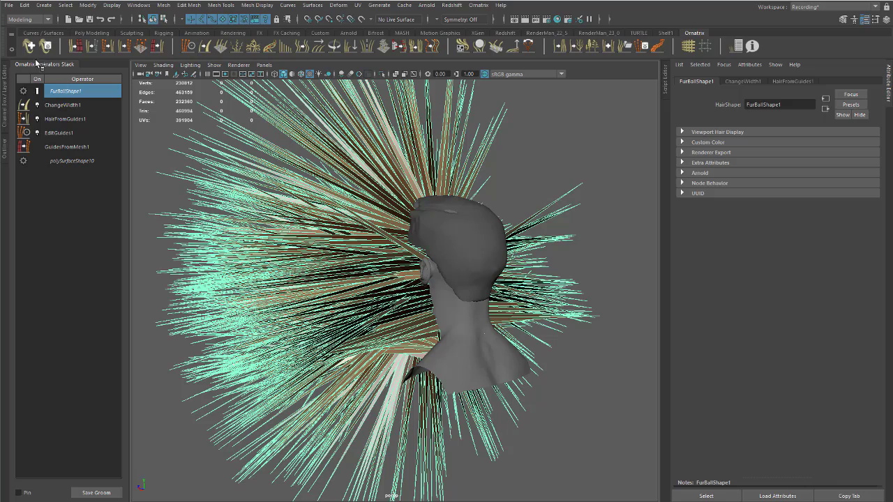
pyautogui.keyDown('alt'); pyautogui.moveTo(341, 174); pyautogui.dragTo(365, 164); pyautogui.keyUp('alt')
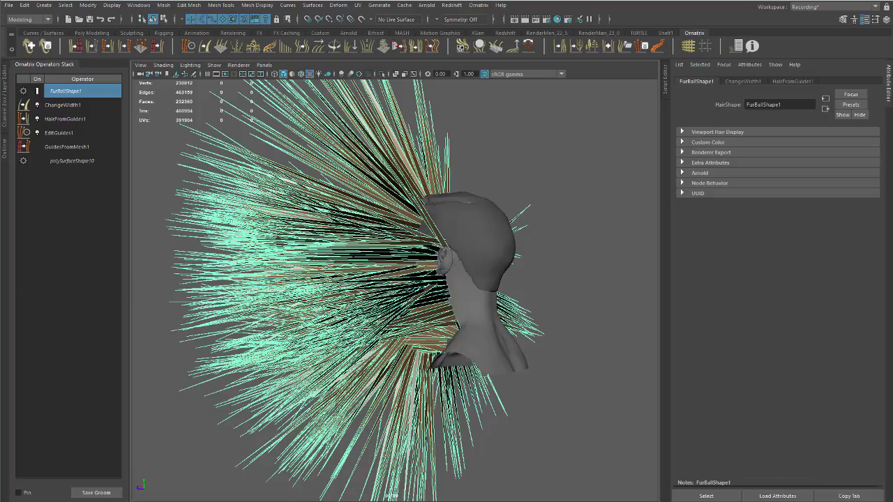
pyautogui.keyDown('alt'); pyautogui.moveTo(359, 234); pyautogui.dragTo(143, 106); pyautogui.keyUp('alt')
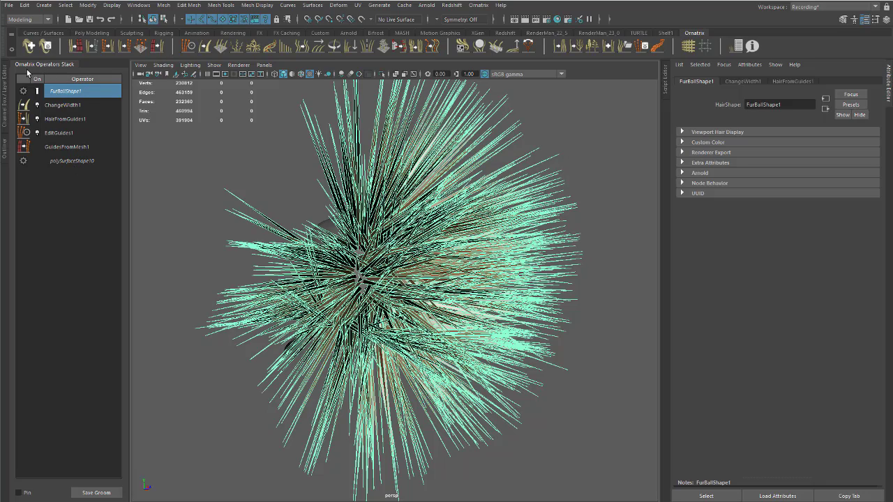
# - Review the settings of the GuidesFromMesh1, EditGuides1, HairFromGuides1 and ChangeWidth1 operators in the hair stack
pyautogui.click(65, 150)
pyautogui.click(68, 135)
pyautogui.click(72, 120)
pyautogui.click(76, 106)
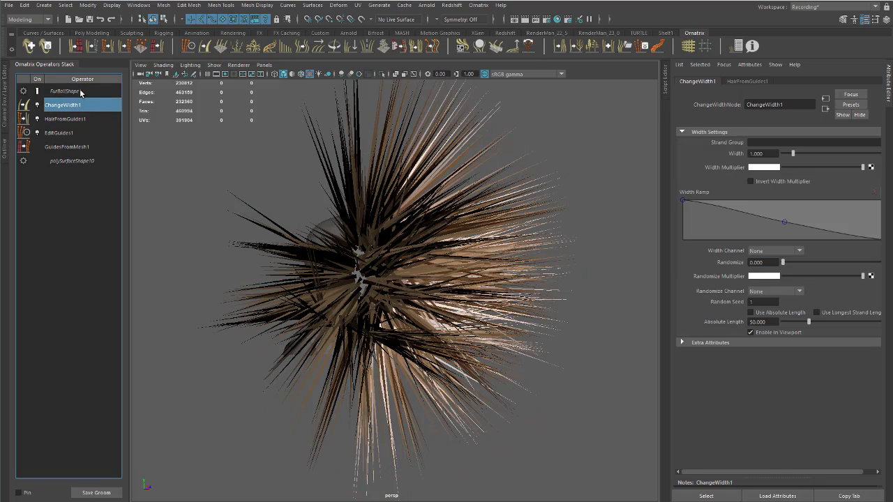
pyautogui.click(80, 92)
pyautogui.click(68, 105)
pyautogui.click(69, 119)
pyautogui.click(69, 133)
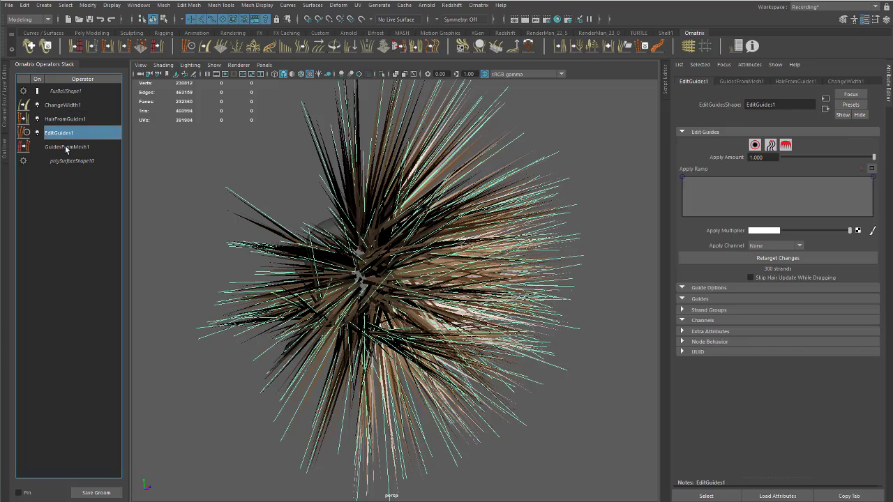
# - Review the Fur Ball hair stack from GuidesFromMesh1 up through ChangeWidth1, comparing the base mesh shape with the final FurBallShape1
pyautogui.click(66, 147)
pyautogui.click(73, 133)
pyautogui.click(83, 120)
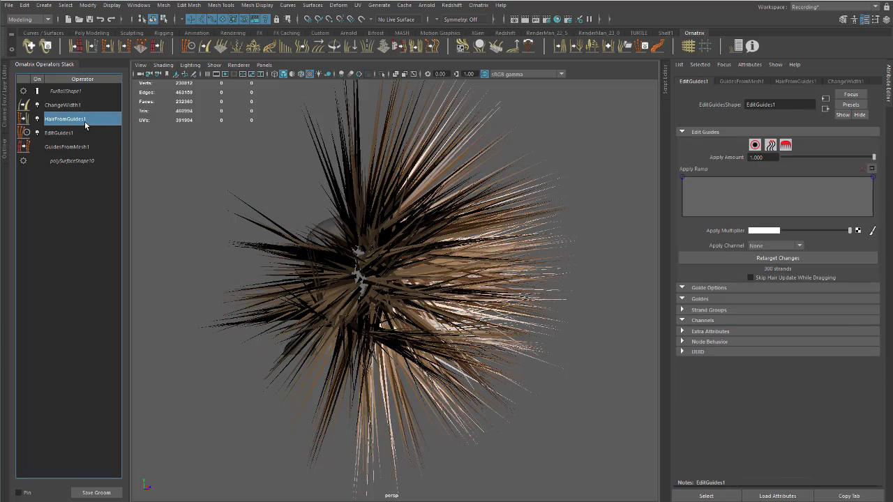
pyautogui.click(80, 107)
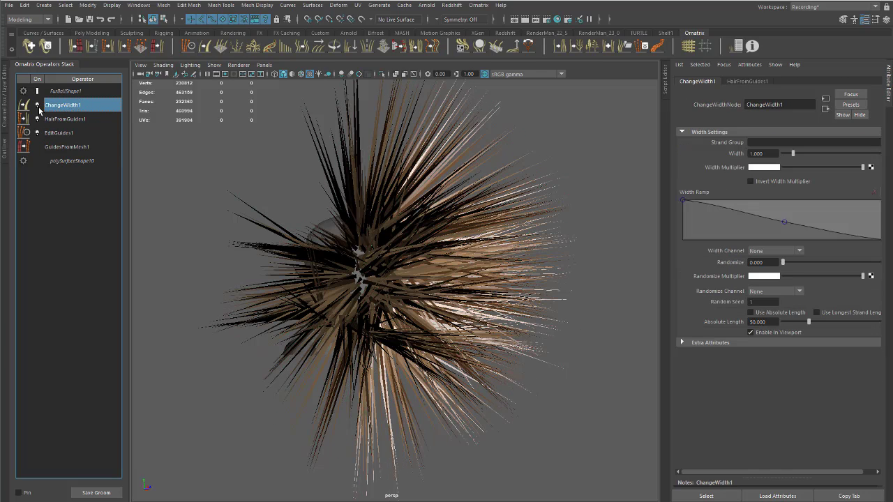
pyautogui.click(64, 162)
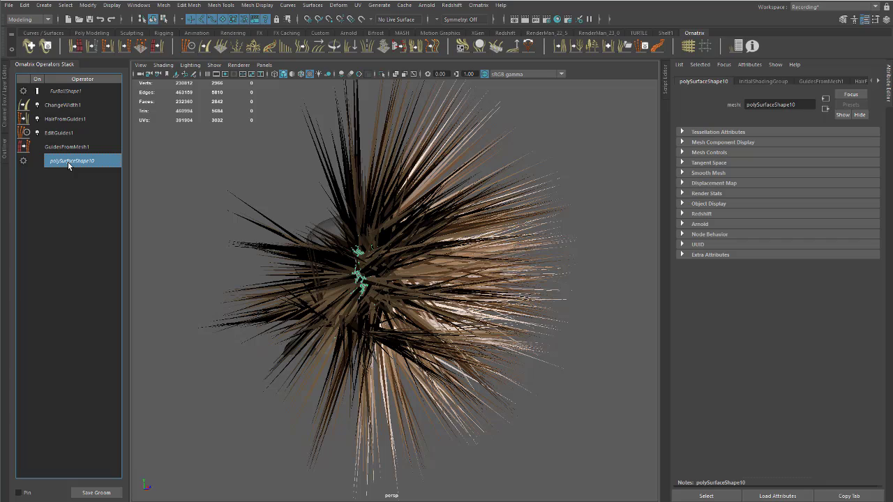
pyautogui.click(66, 90)
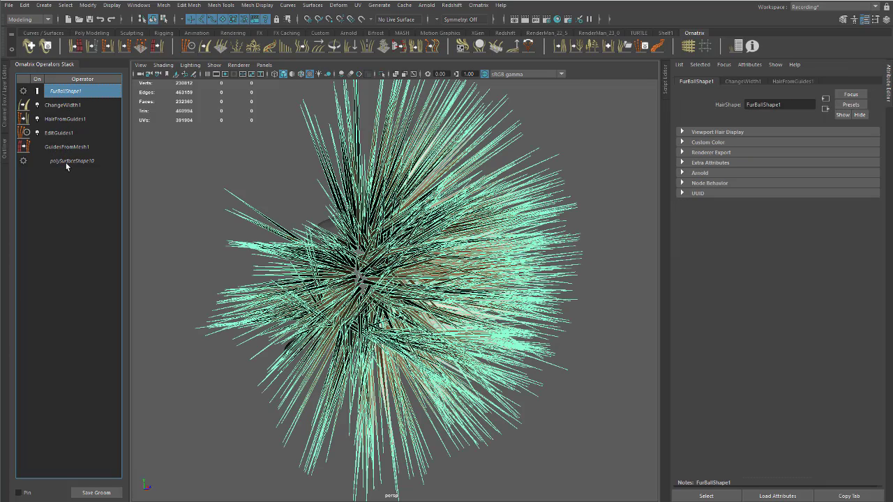
pyautogui.click(65, 162)
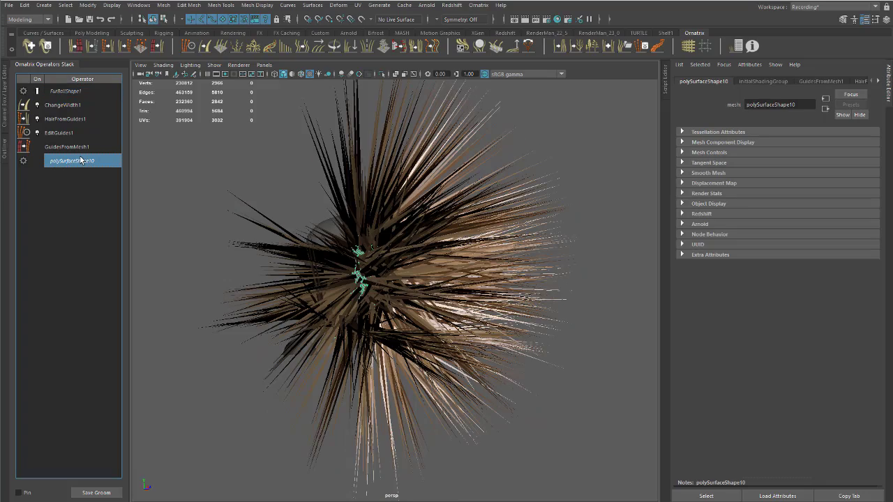
# - Examine where the highlighted polySurfaceShape10 distribution mesh sits on the head beneath the hair, around the ear, jaw and neck
pyautogui.moveTo(201, 227)
pyautogui.keyDown('alt'); pyautogui.mouseDown()
pyautogui.moveTo(272, 210)
pyautogui.moveTo(202, 219)
pyautogui.mouseUp(); pyautogui.keyUp('alt')
pyautogui.scroll(5, 271, 209)
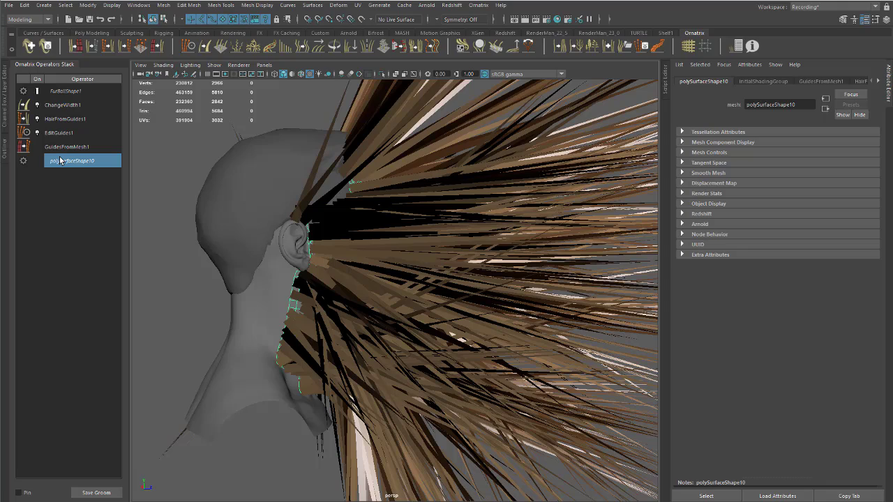
pyautogui.click(151, 158)
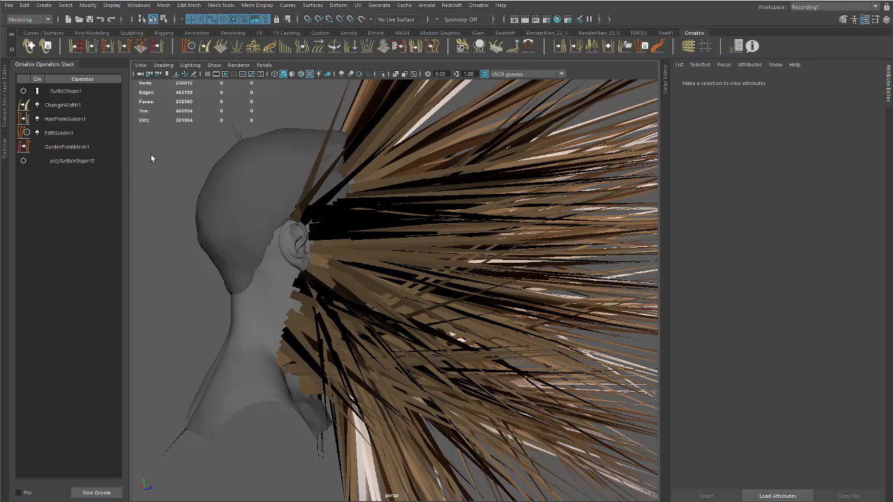
pyautogui.click(79, 161)
pyautogui.keyDown('alt'); pyautogui.moveTo(300, 288); pyautogui.dragTo(302, 262); pyautogui.keyUp('alt')
pyautogui.scroll(5, 303, 262)
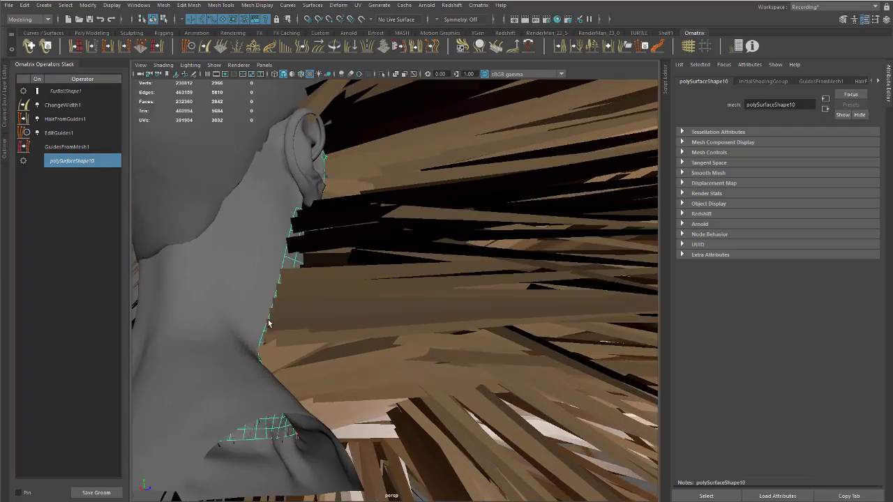
pyautogui.keyDown('alt'); pyautogui.moveTo(269, 323); pyautogui.dragTo(286, 300); pyautogui.keyUp('alt')
pyautogui.keyDown('alt'); pyautogui.moveTo(331, 257); pyautogui.dragTo(257, 224); pyautogui.keyUp('alt')
pyautogui.scroll(-4, 267, 235)
# - Disable the ChangeWidth1, HairFromGuides1 and EditGuides1 operators in the hair stack, leaving only GuidesFromMesh1 active
pyautogui.click(37, 106)
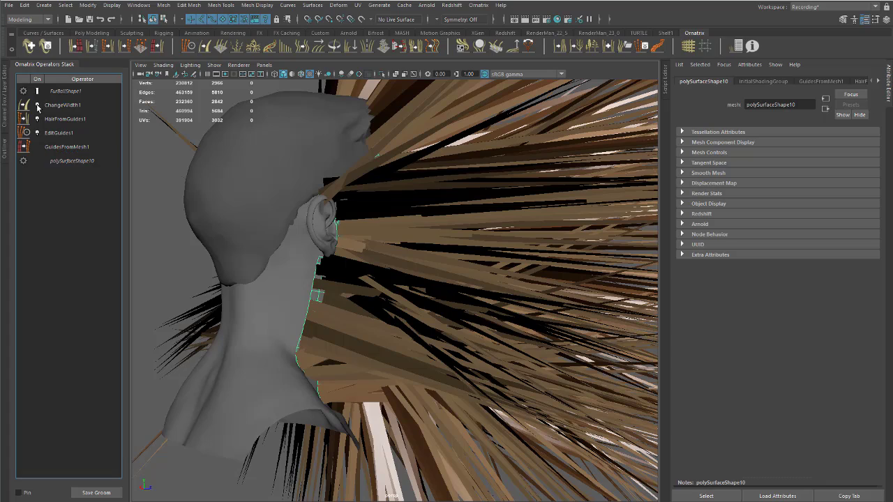
pyautogui.click(38, 119)
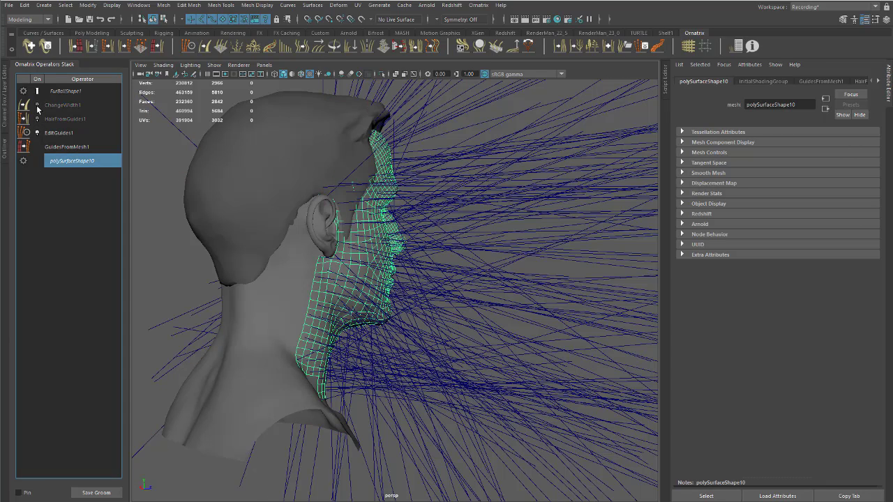
pyautogui.click(38, 108)
pyautogui.click(37, 109)
pyautogui.click(38, 133)
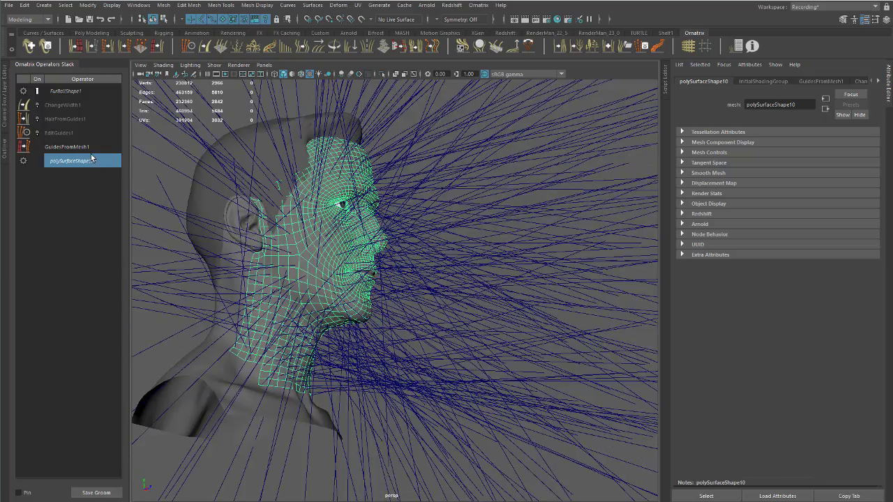
# - Select the GuidesFromMesh1 operator and examine its guides around the face, ear and neck from several angles
pyautogui.click(70, 147)
pyautogui.keyDown('alt'); pyautogui.moveTo(324, 237); pyautogui.dragTo(351, 188); pyautogui.keyUp('alt')
pyautogui.keyDown('alt'); pyautogui.moveTo(350, 188); pyautogui.dragTo(389, 205, button='right'); pyautogui.keyUp('alt')
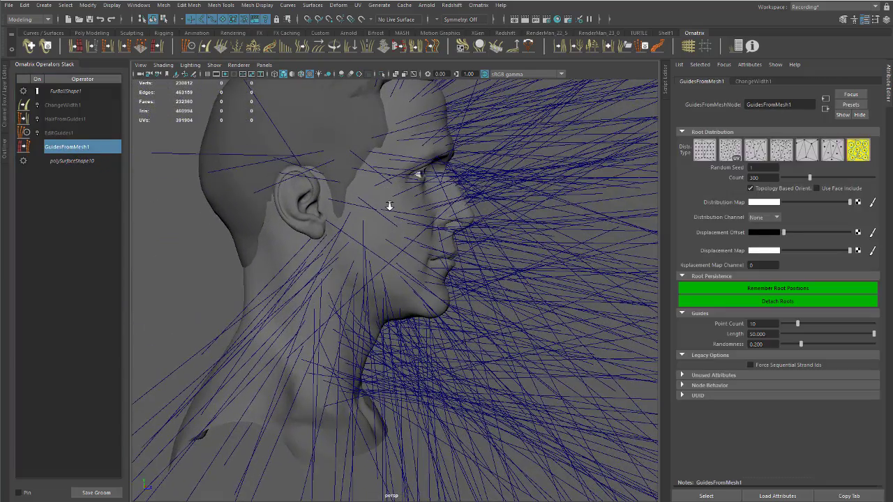
pyautogui.keyDown('alt'); pyautogui.moveTo(429, 236); pyautogui.dragTo(318, 187); pyautogui.keyUp('alt')
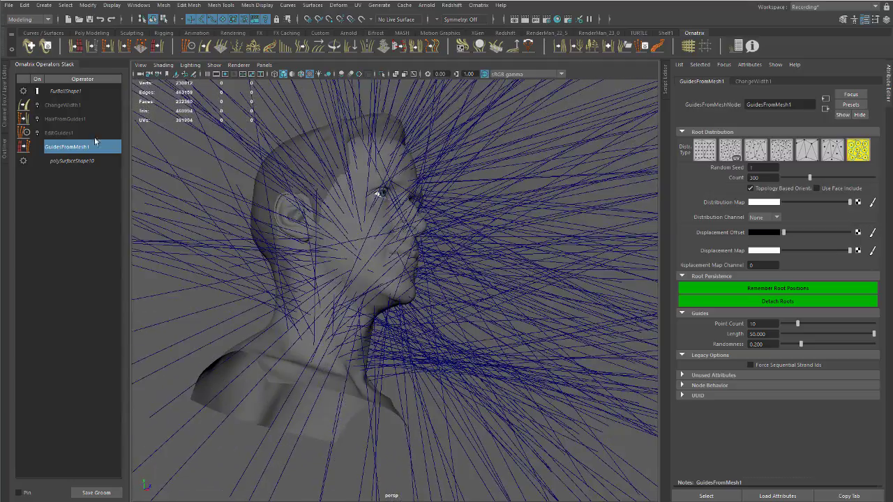
pyautogui.click(76, 136)
pyautogui.click(77, 146)
pyautogui.keyDown('alt'); pyautogui.moveTo(212, 167); pyautogui.dragTo(268, 186); pyautogui.keyUp('alt')
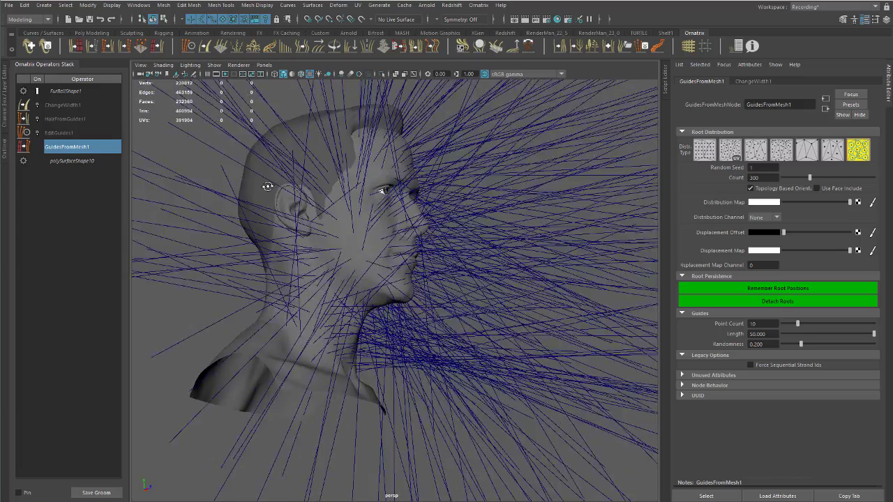
pyautogui.keyDown('alt'); pyautogui.moveTo(268, 187); pyautogui.dragTo(313, 204, button='right'); pyautogui.keyUp('alt')
pyautogui.keyDown('alt'); pyautogui.moveTo(313, 204); pyautogui.dragTo(342, 207); pyautogui.keyUp('alt')
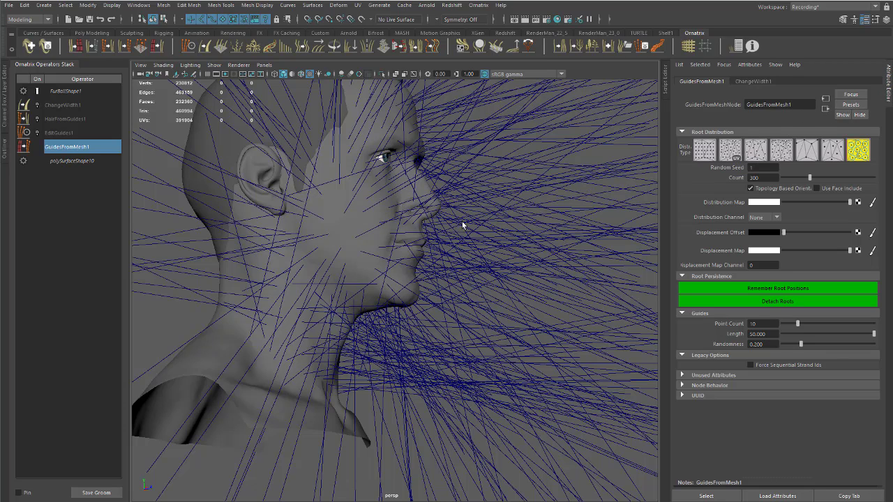
pyautogui.keyDown('alt'); pyautogui.moveTo(462, 221); pyautogui.dragTo(426, 218); pyautogui.keyUp('alt')
# - Look through the disabled EditGuides1, HairFromGuides1 and ChangeWidth1 operators and return to the GuidesFromMesh1 settings
pyautogui.click(72, 135)
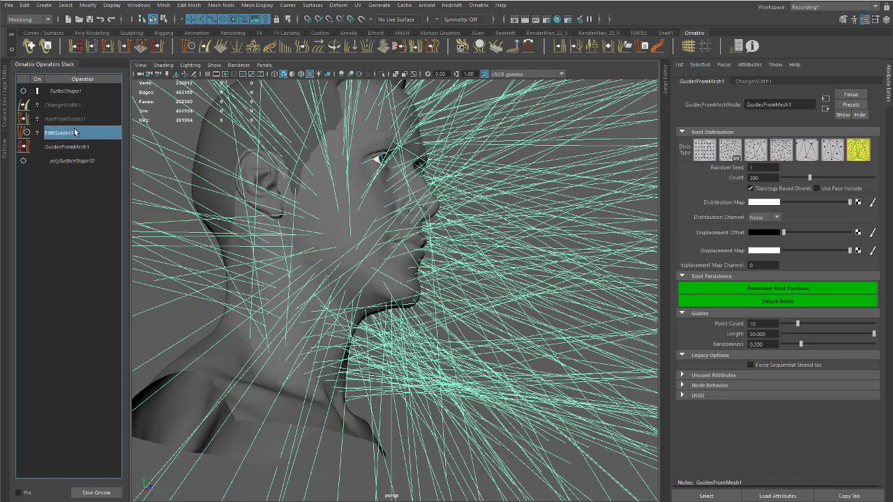
pyautogui.click(79, 117)
pyautogui.click(82, 104)
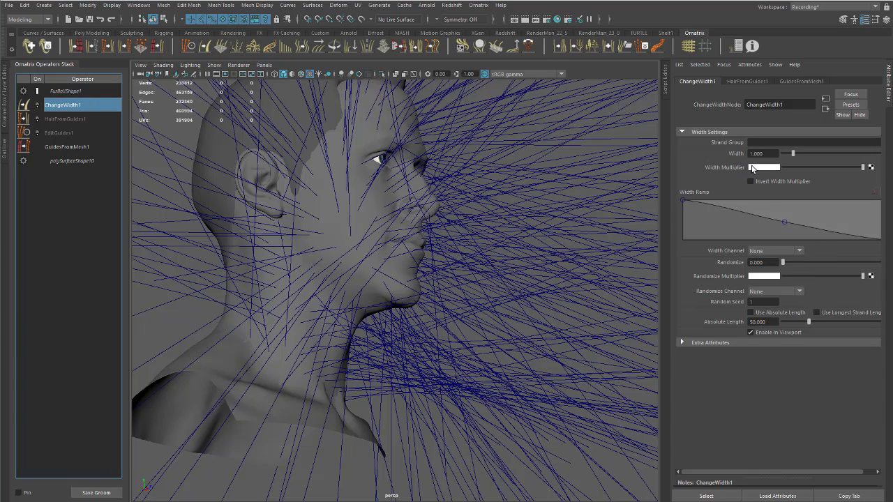
pyautogui.click(83, 148)
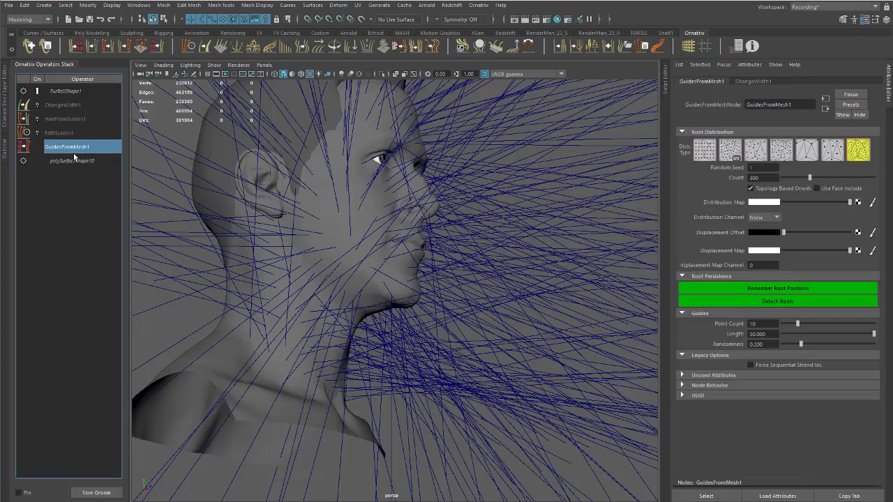
# - Examine up close how the guide roots are spaced over the cheek, jaw and mouth with the current distribution type
pyautogui.keyDown('alt'); pyautogui.moveTo(364, 207); pyautogui.dragTo(360, 188); pyautogui.keyUp('alt')
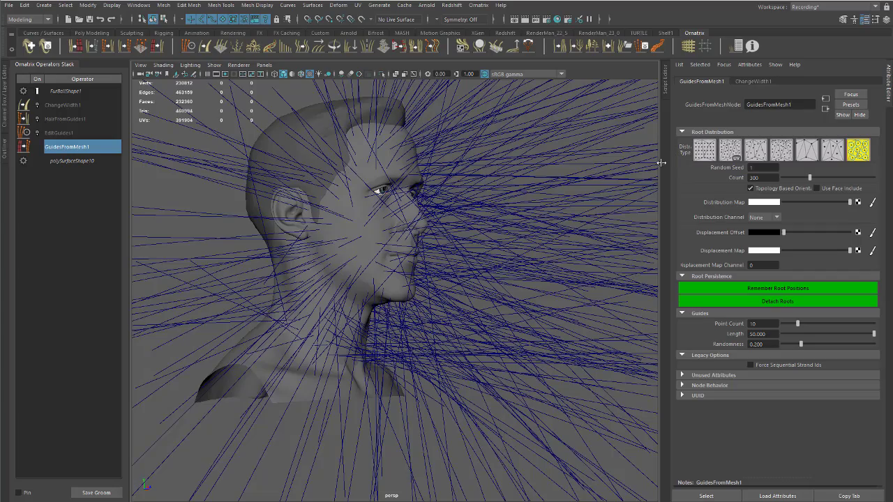
pyautogui.keyDown('alt'); pyautogui.moveTo(380, 210); pyautogui.dragTo(476, 227); pyautogui.keyUp('alt')
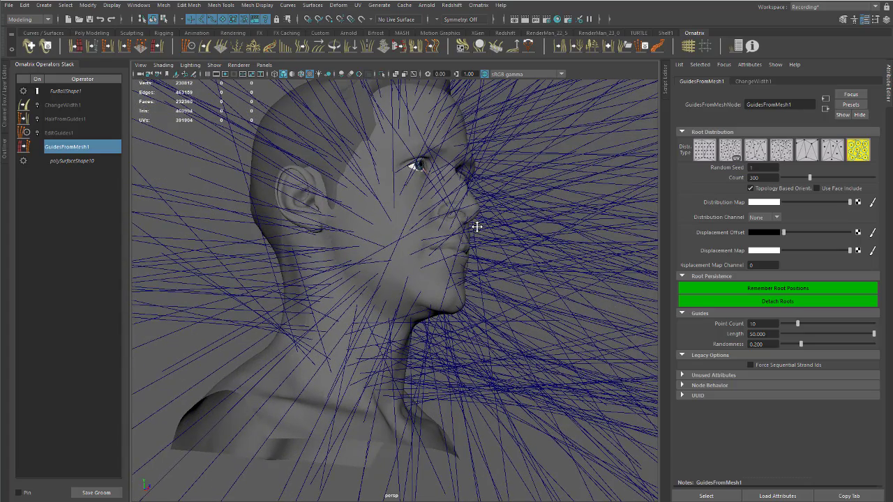
pyautogui.keyDown('alt'); pyautogui.moveTo(477, 227); pyautogui.dragTo(528, 218); pyautogui.keyUp('alt')
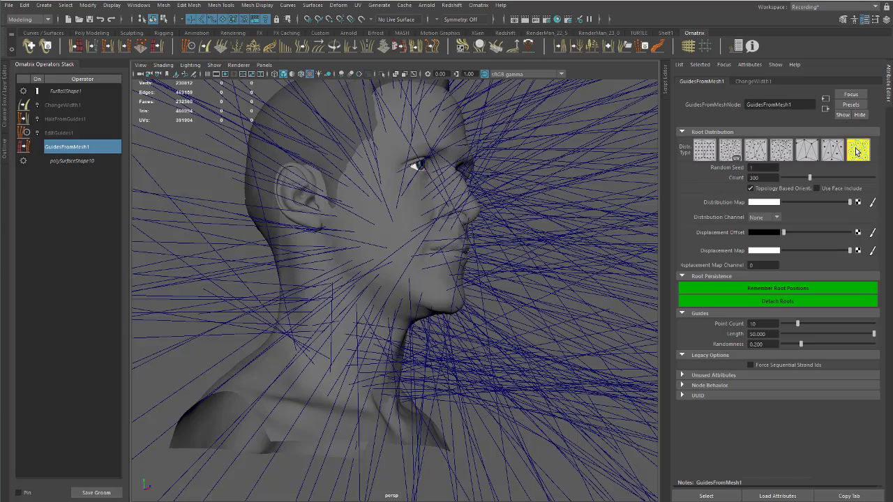
pyautogui.keyDown('alt'); pyautogui.moveTo(551, 202); pyautogui.dragTo(432, 203); pyautogui.keyUp('alt')
pyautogui.keyDown('alt'); pyautogui.moveTo(432, 204); pyautogui.dragTo(442, 248, button='right'); pyautogui.keyUp('alt')
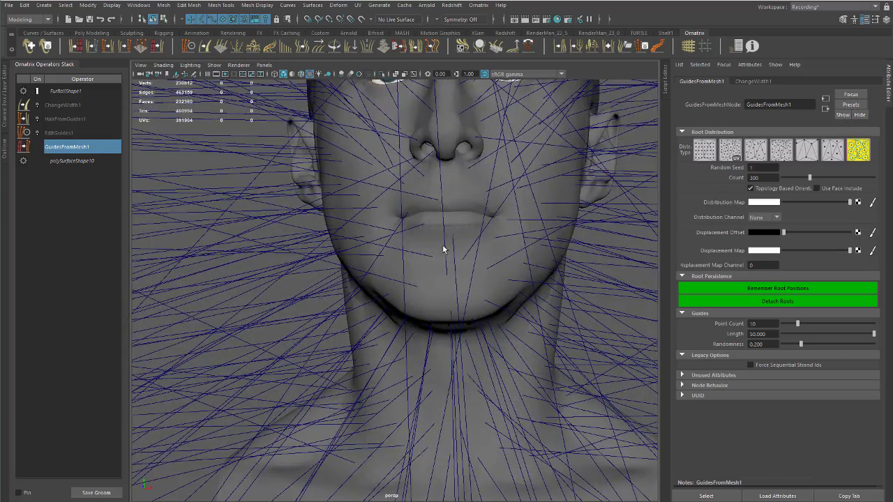
pyautogui.keyDown('alt'); pyautogui.moveTo(442, 248); pyautogui.dragTo(478, 252); pyautogui.keyUp('alt')
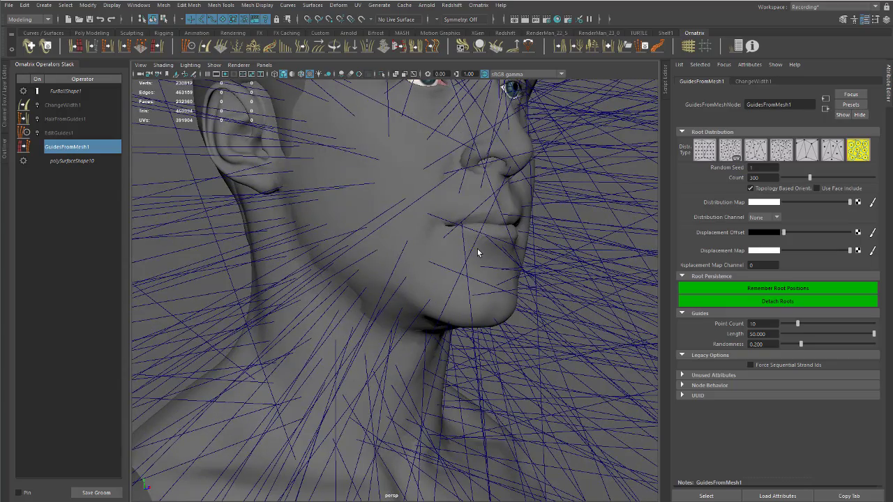
pyautogui.keyDown('alt'); pyautogui.moveTo(397, 223); pyautogui.dragTo(455, 215, button='right'); pyautogui.keyUp('alt')
pyautogui.keyDown('alt'); pyautogui.moveTo(455, 216); pyautogui.dragTo(511, 307, button='middle'); pyautogui.keyUp('alt')
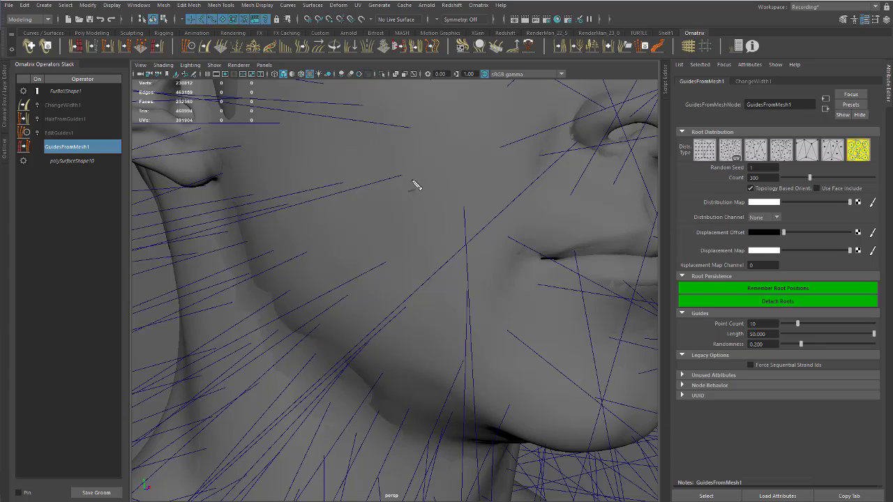
pyautogui.click(464, 207)
pyautogui.click(412, 130)
pyautogui.click(381, 263)
pyautogui.click(307, 251)
pyautogui.press('Escape')
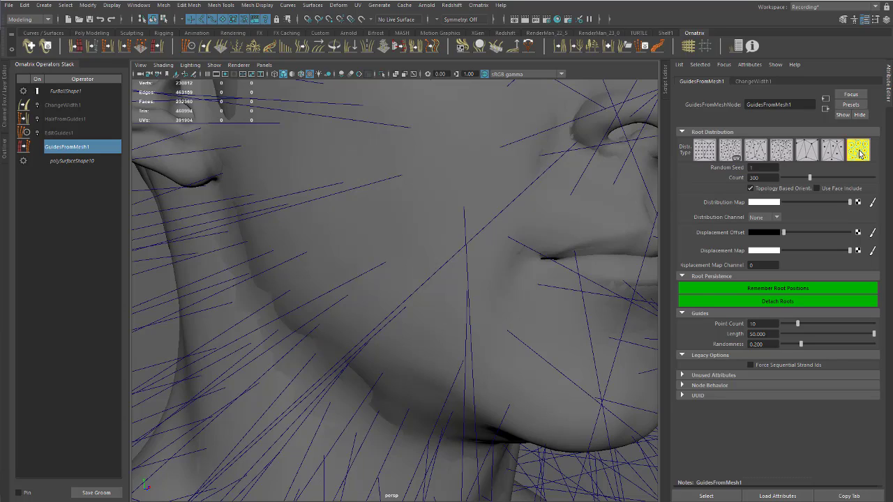
# - Try the regular grid root distribution on GuidesFromMesh1 and inspect the guide placement across the cheek, jaw and neck
pyautogui.click(705, 150)
pyautogui.keyDown('alt'); pyautogui.moveTo(433, 209); pyautogui.dragTo(382, 211); pyautogui.keyUp('alt')
pyautogui.scroll(8, 382, 212)
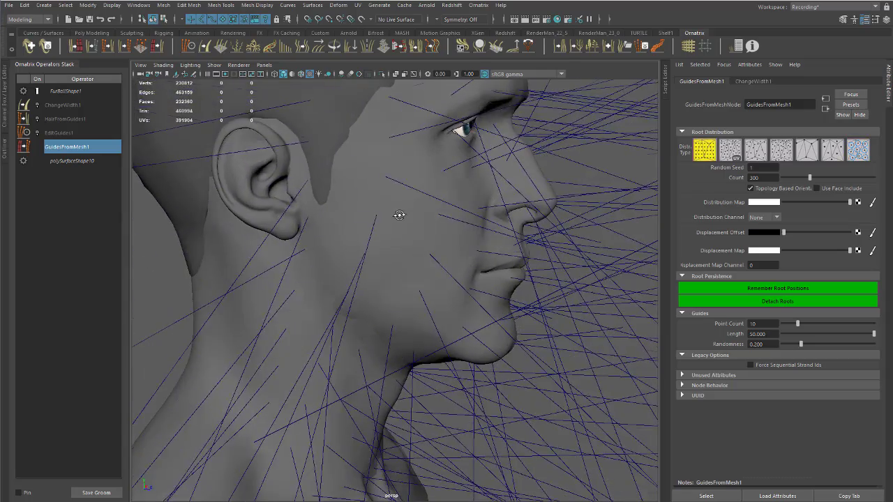
pyautogui.keyDown('alt'); pyautogui.moveTo(444, 206); pyautogui.dragTo(406, 238); pyautogui.keyUp('alt')
pyautogui.keyDown('alt'); pyautogui.moveTo(427, 238); pyautogui.dragTo(370, 210, button='right'); pyautogui.keyUp('alt')
pyautogui.keyDown('alt'); pyautogui.moveTo(370, 209); pyautogui.dragTo(474, 217); pyautogui.keyUp('alt')
pyautogui.keyDown('alt'); pyautogui.moveTo(474, 216); pyautogui.dragTo(333, 194, button='right'); pyautogui.keyUp('alt')
pyautogui.keyDown('alt'); pyautogui.moveTo(333, 193); pyautogui.dragTo(367, 189); pyautogui.keyUp('alt')
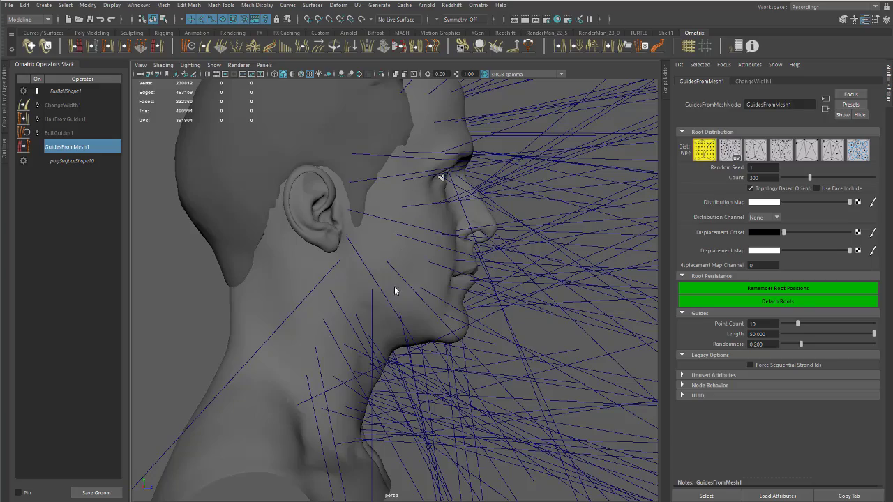
pyautogui.keyDown('alt'); pyautogui.moveTo(394, 289); pyautogui.dragTo(379, 250, button='right'); pyautogui.keyUp('alt')
pyautogui.keyDown('alt'); pyautogui.moveTo(379, 251); pyautogui.dragTo(404, 275, button='middle'); pyautogui.keyUp('alt')
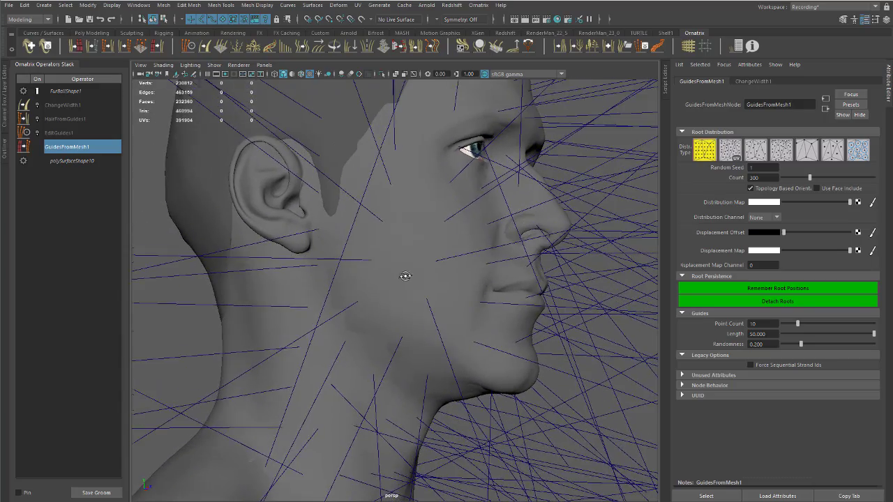
pyautogui.keyDown('alt'); pyautogui.moveTo(405, 274); pyautogui.dragTo(408, 262); pyautogui.keyUp('alt')
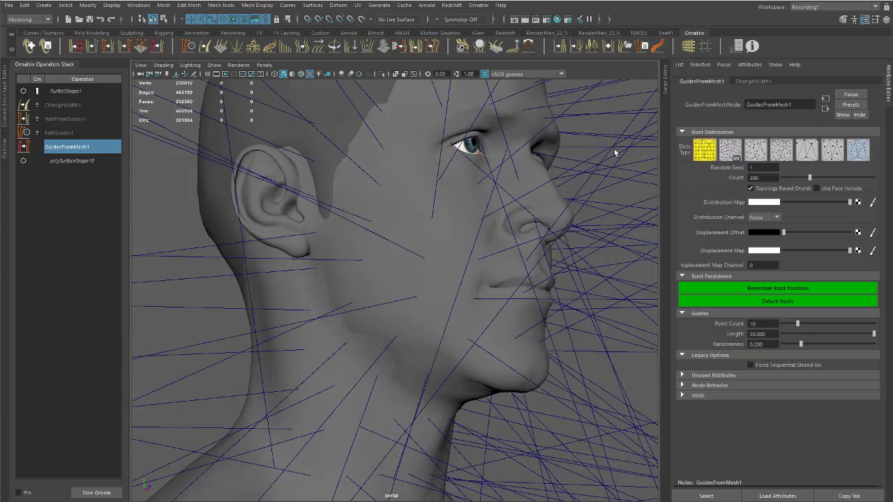
# - Set the root distribution type of GuidesFromMesh1 to the UV-based option and inspect the guides on the side of the face
pyautogui.click(729, 151)
pyautogui.keyDown('alt'); pyautogui.moveTo(528, 215); pyautogui.dragTo(568, 206); pyautogui.keyUp('alt')
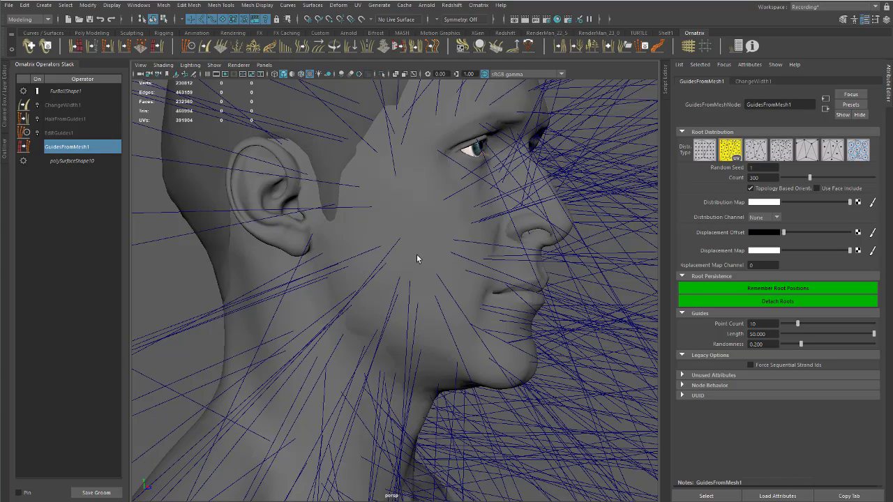
pyautogui.keyDown('alt'); pyautogui.moveTo(247, 296); pyautogui.dragTo(439, 235); pyautogui.keyUp('alt')
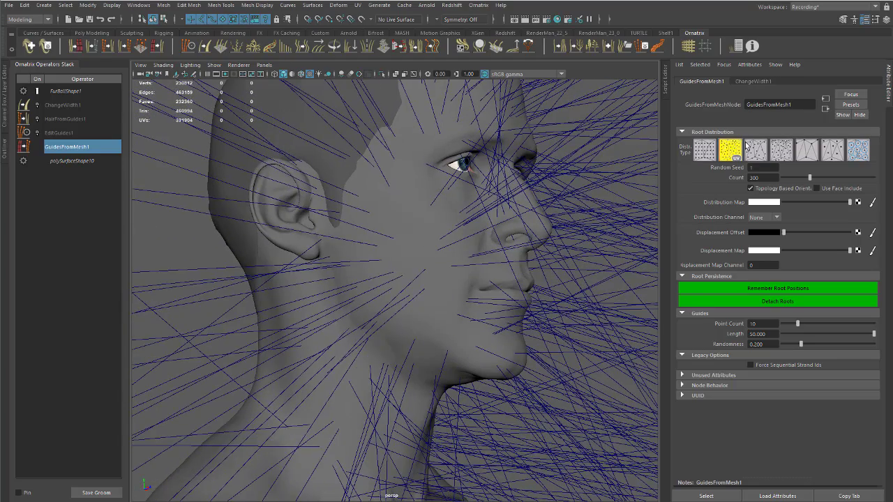
# - Compare the random, vertex and face based root distribution types on the face and return to the UV-based one
pyautogui.click(781, 149)
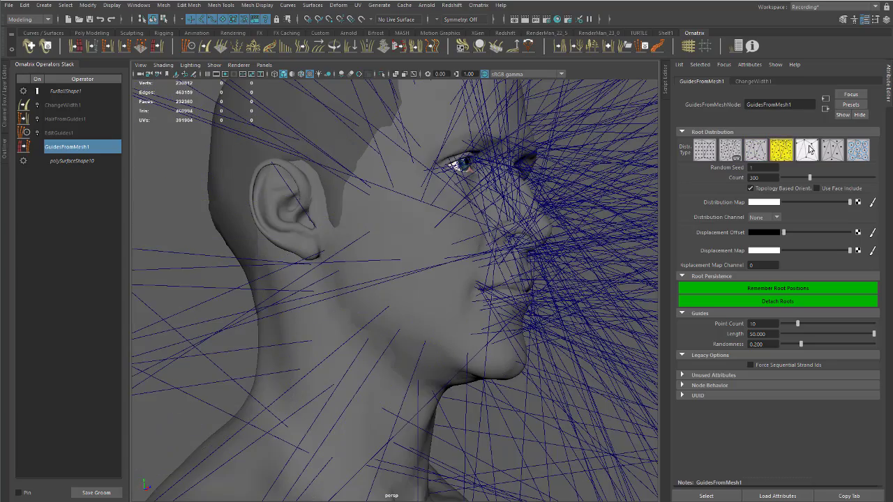
pyautogui.click(806, 149)
pyautogui.click(832, 149)
pyautogui.click(729, 149)
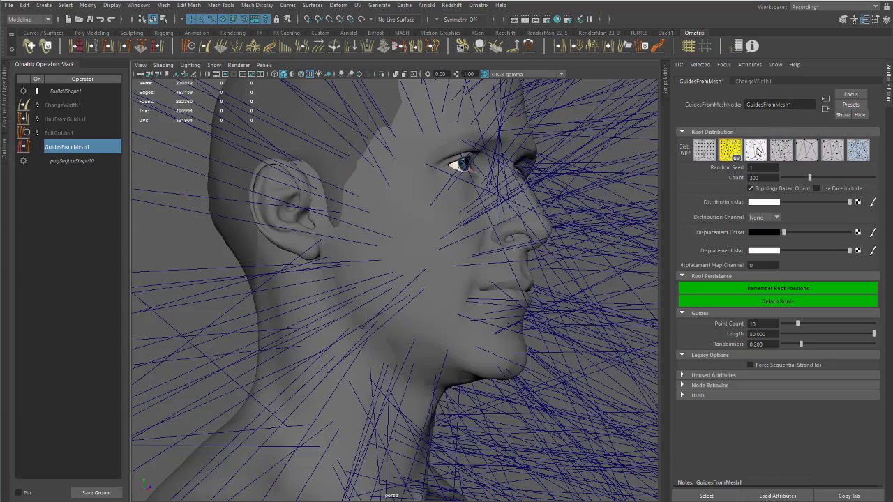
pyautogui.click(755, 150)
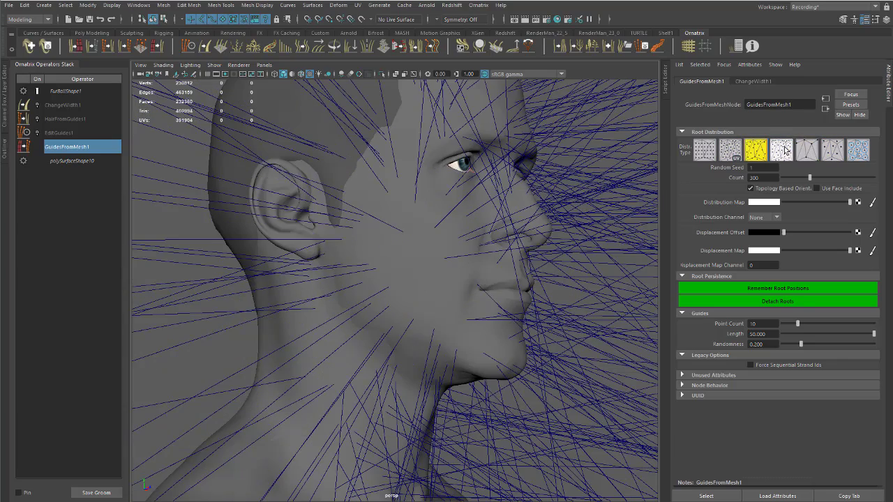
pyautogui.click(730, 150)
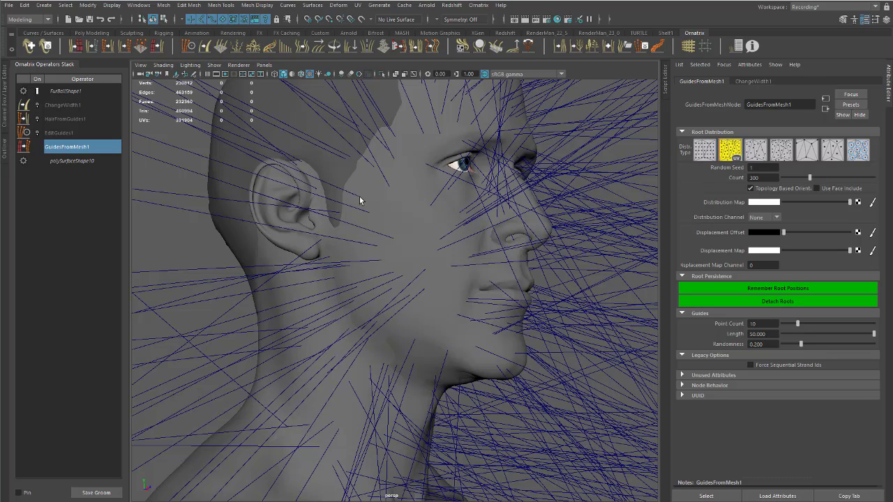
# - Compare the UV-based root distribution of GuidesFromMesh1 with the two random distribution types on the side of the face
pyautogui.scroll(6, 494, 241)
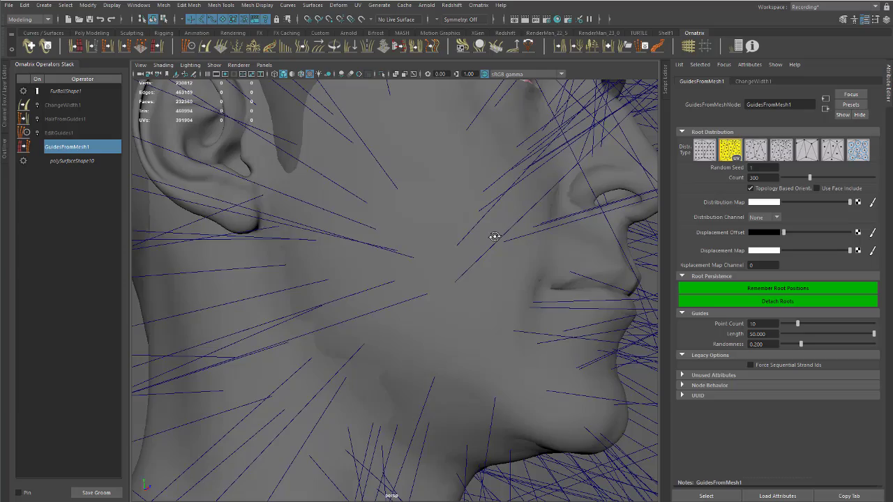
pyautogui.scroll(-6, 482, 245)
pyautogui.scroll(3, 355, 233)
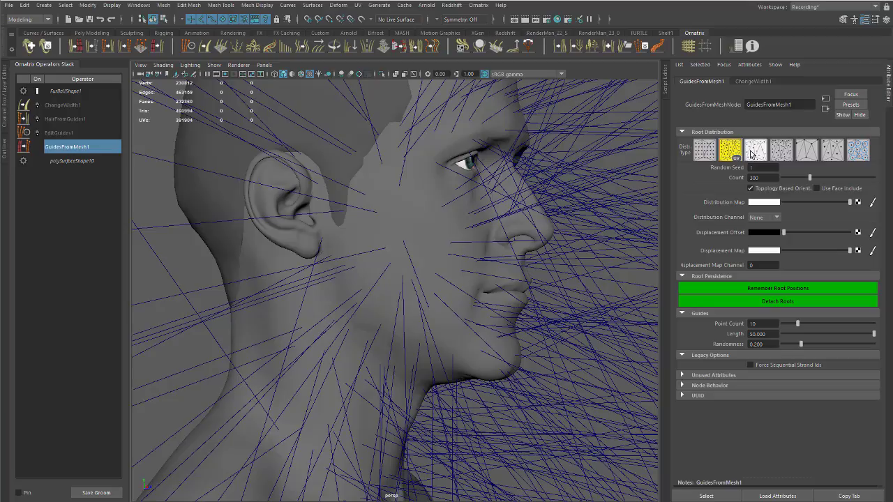
pyautogui.click(752, 155)
pyautogui.keyDown('alt'); pyautogui.moveTo(405, 202); pyautogui.dragTo(428, 220); pyautogui.keyUp('alt')
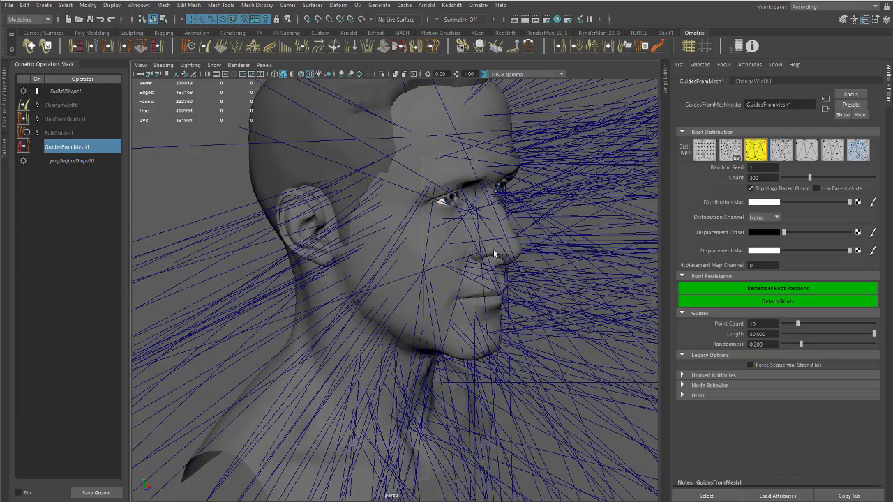
pyautogui.click(781, 151)
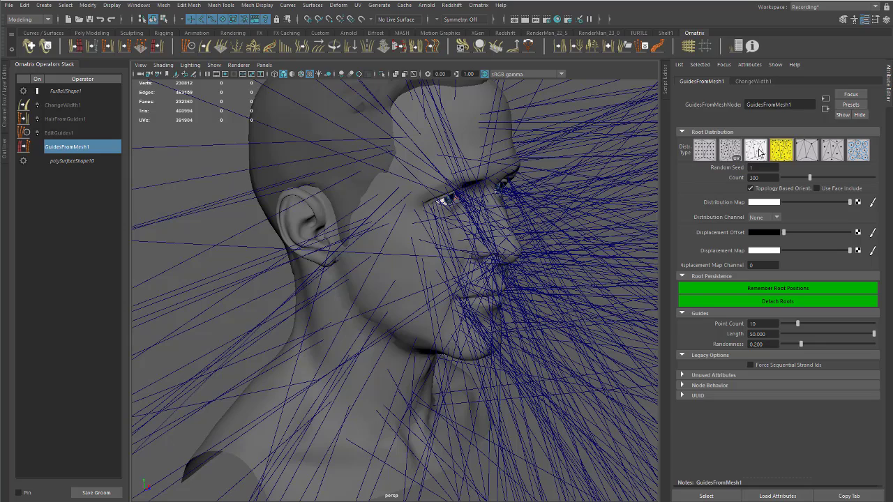
pyautogui.click(759, 152)
pyautogui.click(778, 155)
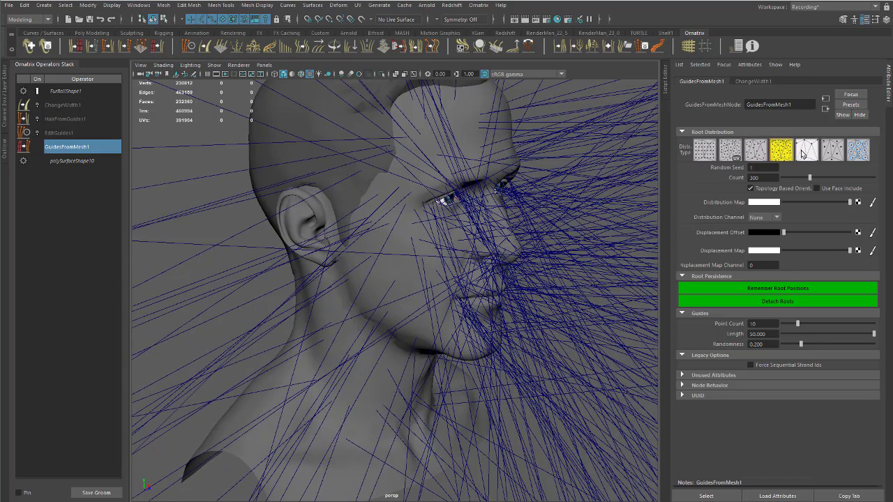
# - Try the vertex-based and face-based root distribution types and inspect the guide density from the side of the head
pyautogui.click(805, 155)
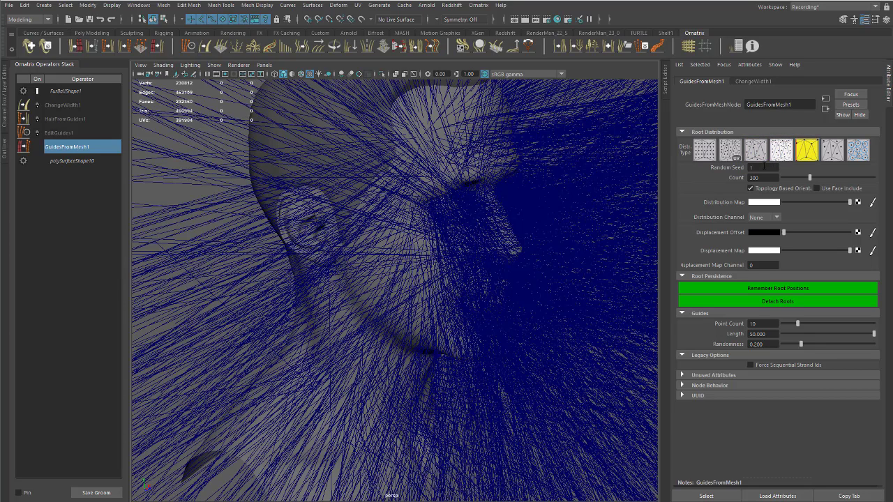
pyautogui.keyDown('alt'); pyautogui.moveTo(503, 239); pyautogui.dragTo(585, 195); pyautogui.keyUp('alt')
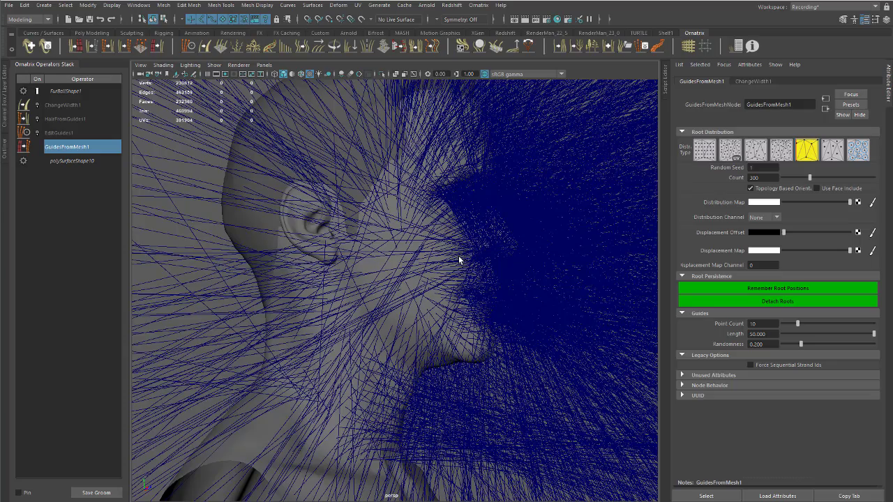
pyautogui.keyDown('alt'); pyautogui.moveTo(459, 261); pyautogui.dragTo(488, 253); pyautogui.keyUp('alt')
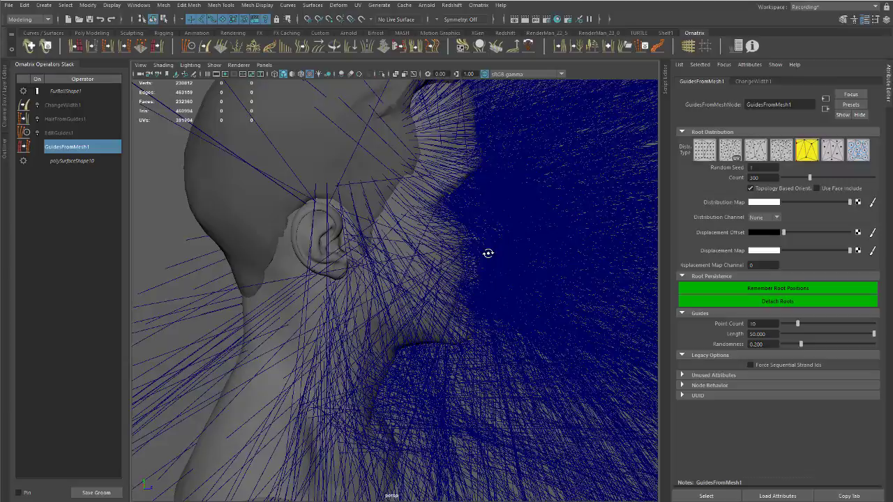
pyautogui.keyDown('alt'); pyautogui.moveTo(488, 253); pyautogui.dragTo(621, 248); pyautogui.keyUp('alt')
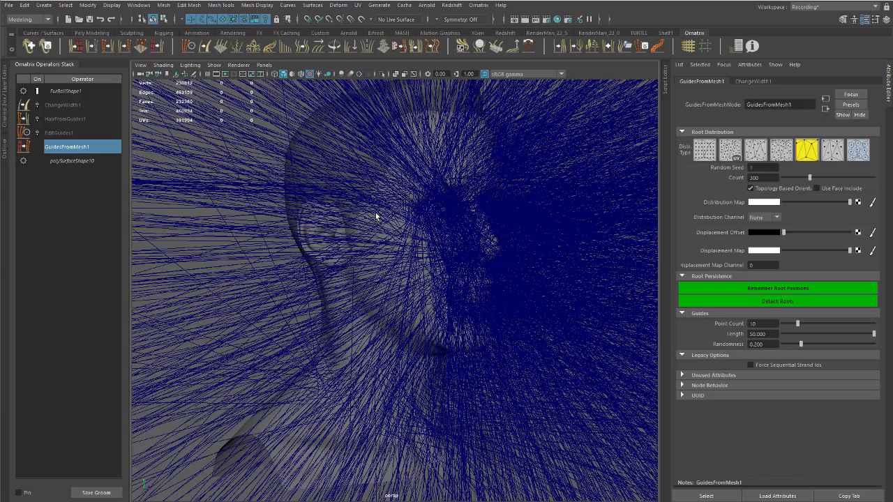
pyautogui.click(831, 148)
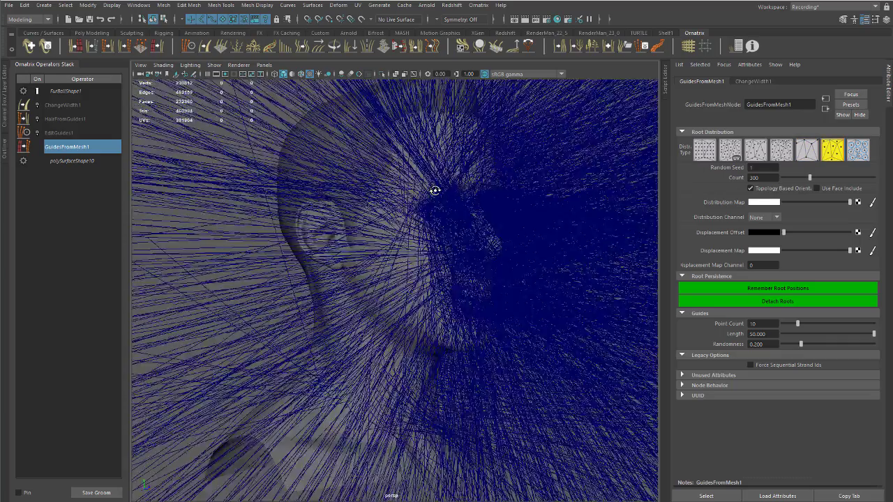
pyautogui.keyDown('alt'); pyautogui.moveTo(433, 189); pyautogui.dragTo(436, 250); pyautogui.keyUp('alt')
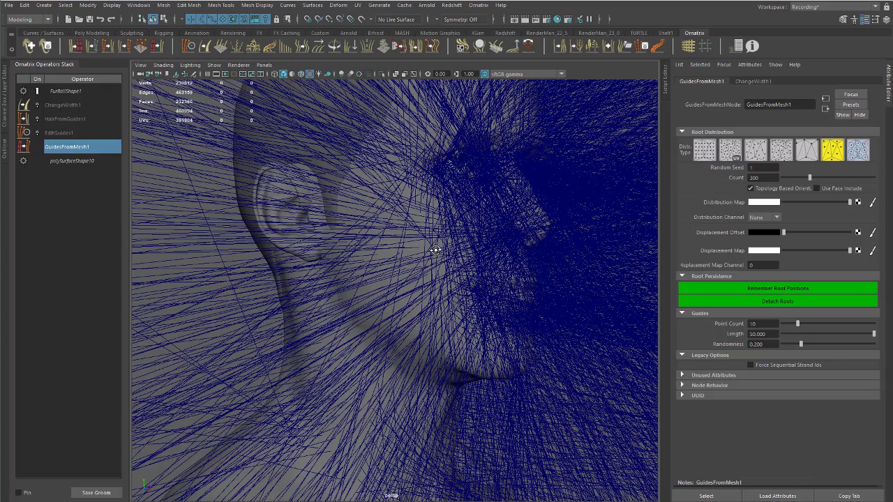
# - Set the root distribution type of GuidesFromMesh1 to the even option and inspect the guides on the face
pyautogui.click(858, 152)
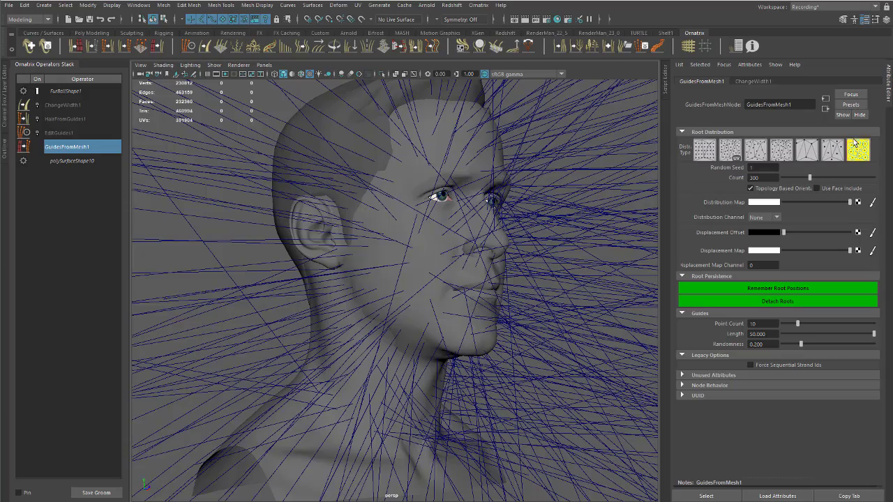
pyautogui.keyDown('alt'); pyautogui.moveTo(527, 229); pyautogui.dragTo(480, 230); pyautogui.keyUp('alt')
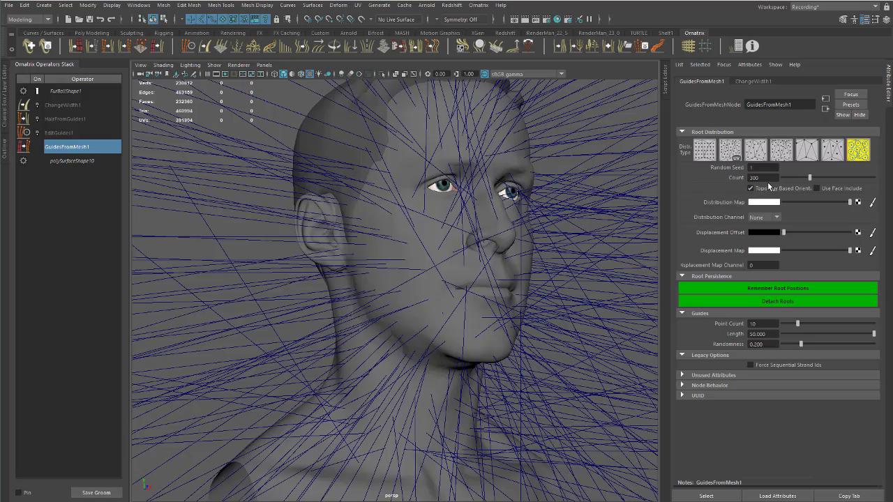
pyautogui.click(749, 187)
pyautogui.keyDown('alt'); pyautogui.moveTo(534, 191); pyautogui.dragTo(496, 196); pyautogui.keyUp('alt')
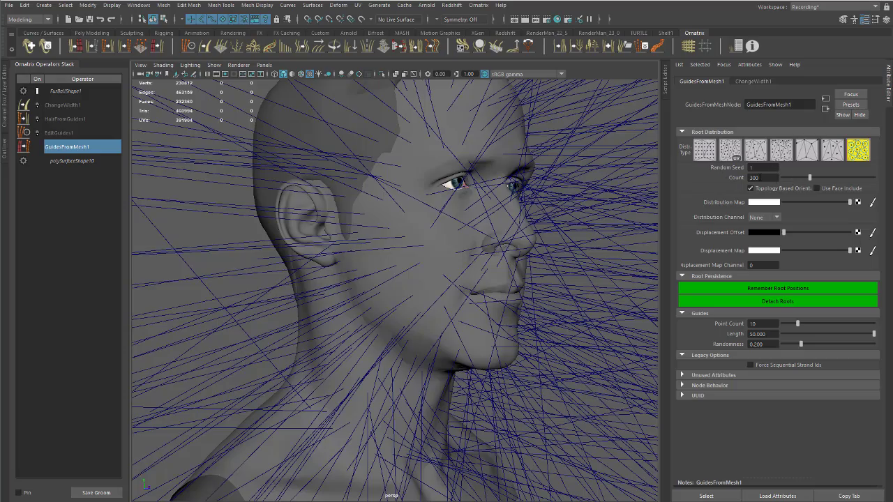
# - Try a lower guide count on GuidesFromMesh1 and restore the count to 300
pyautogui.moveTo(810, 178); pyautogui.dragTo(699, 182)
pyautogui.write('3')
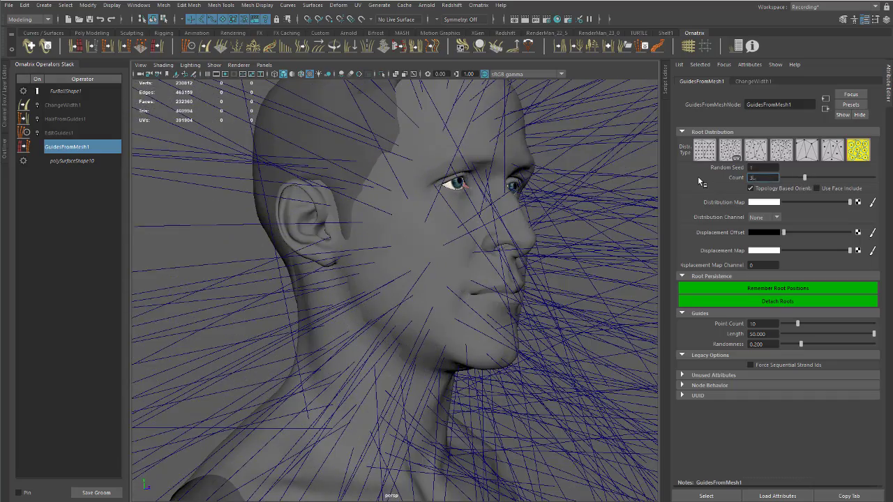
pyautogui.press('Return')
pyautogui.moveTo(622, 198)
pyautogui.keyDown('alt'); pyautogui.mouseDown()
pyautogui.moveTo(594, 210)
pyautogui.moveTo(611, 205)
pyautogui.mouseUp(); pyautogui.keyUp('alt')
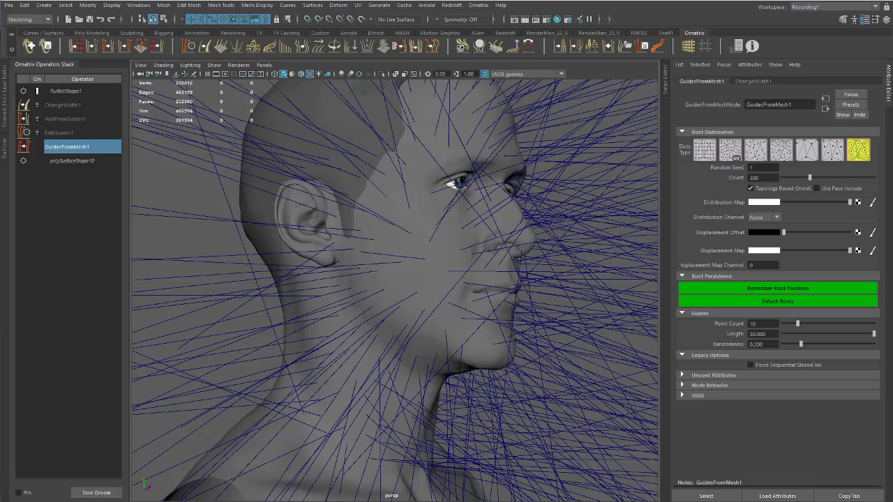
# - Examine how the guides spread over the cheek, jaw and neck with the even root distribution
pyautogui.keyDown('alt'); pyautogui.moveTo(493, 289); pyautogui.dragTo(473, 285); pyautogui.keyUp('alt')
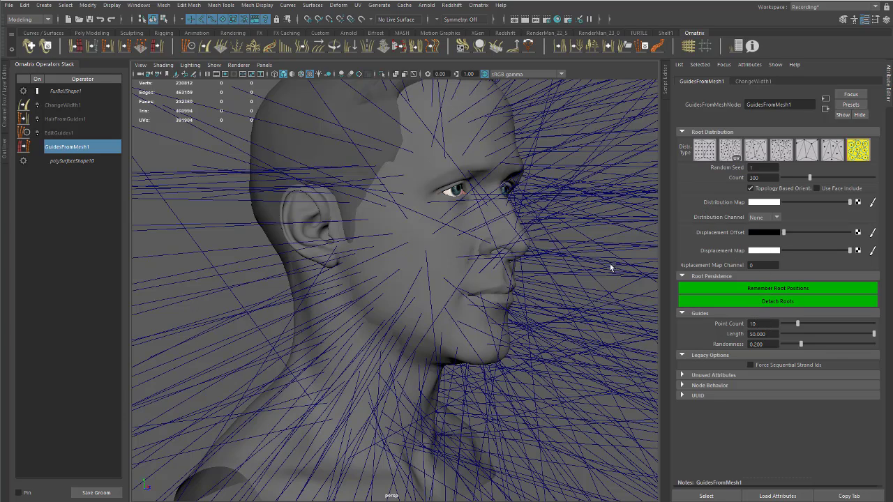
pyautogui.keyDown('alt'); pyautogui.moveTo(610, 264); pyautogui.dragTo(598, 257); pyautogui.keyUp('alt')
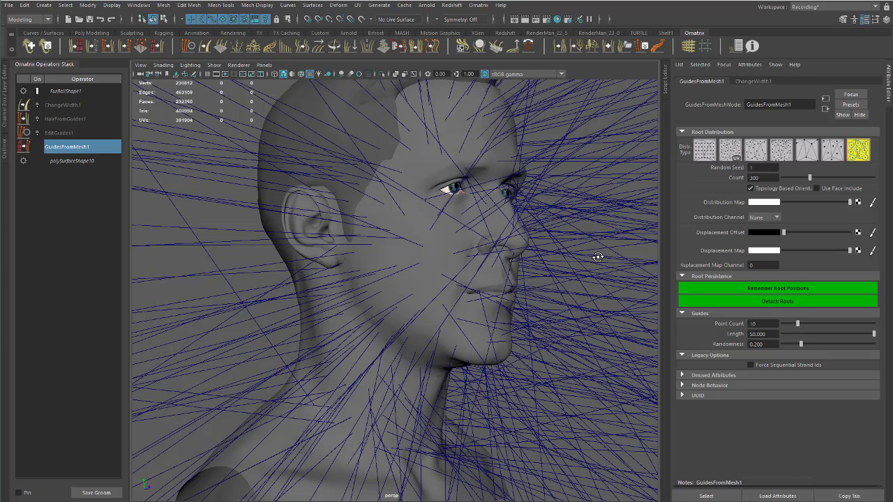
pyautogui.keyDown('alt'); pyautogui.moveTo(587, 253); pyautogui.dragTo(604, 258, button='middle'); pyautogui.keyUp('alt')
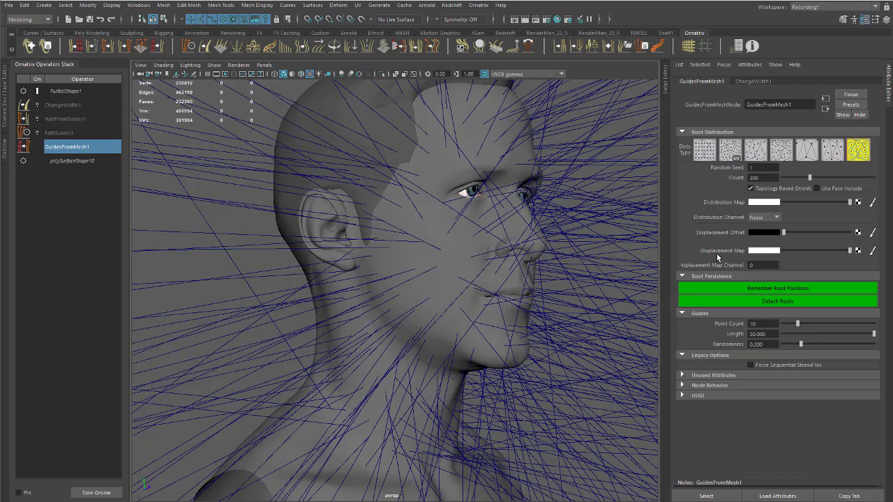
pyautogui.keyDown('alt'); pyautogui.moveTo(433, 279); pyautogui.dragTo(416, 253); pyautogui.keyUp('alt')
pyautogui.keyDown('alt'); pyautogui.moveTo(416, 254); pyautogui.dragTo(435, 289, button='right'); pyautogui.keyUp('alt')
pyautogui.keyDown('alt'); pyautogui.moveTo(376, 192); pyautogui.dragTo(442, 236); pyautogui.keyUp('alt')
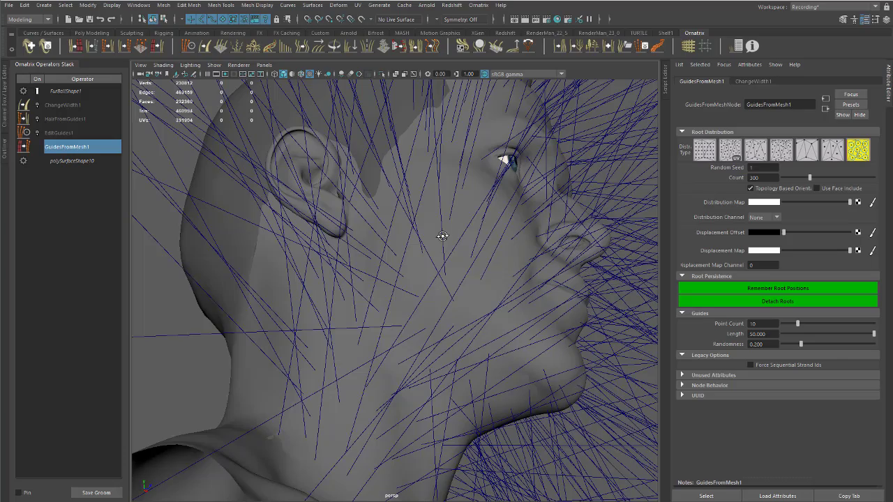
pyautogui.keyDown('alt'); pyautogui.moveTo(442, 236); pyautogui.dragTo(203, 170); pyautogui.keyUp('alt')
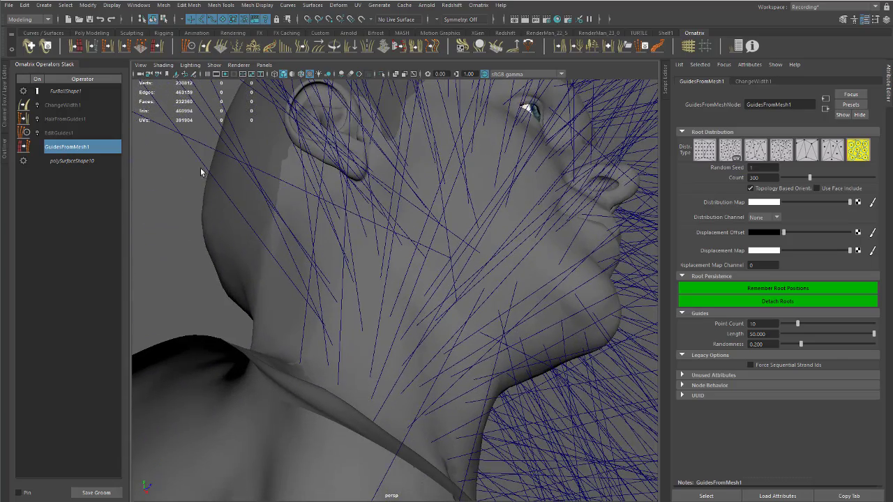
# - Select polySurfaceShape10 in the groom's operator stack and examine its wireframe around the jaw and the base of the neck
pyautogui.click(70, 161)
pyautogui.keyDown('alt'); pyautogui.moveTo(436, 211); pyautogui.dragTo(419, 189); pyautogui.keyUp('alt')
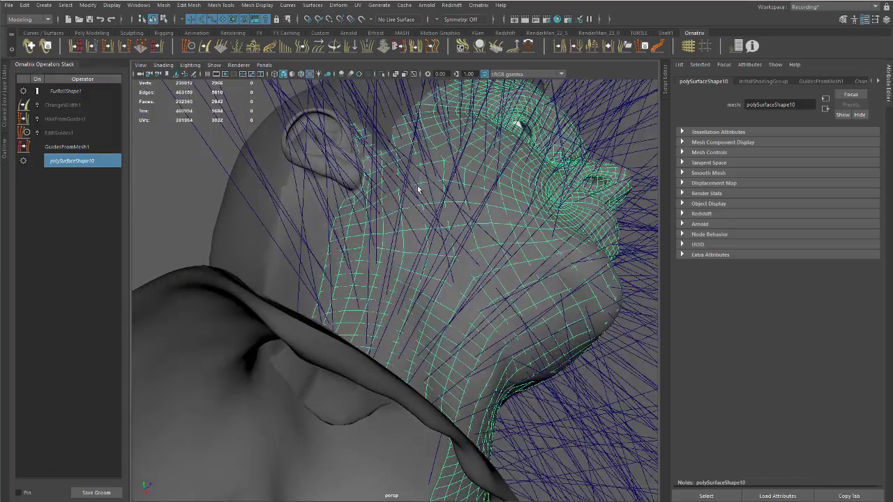
pyautogui.keyDown('alt'); pyautogui.moveTo(418, 188); pyautogui.dragTo(492, 205, button='right'); pyautogui.keyUp('alt')
pyautogui.keyDown('alt'); pyautogui.moveTo(483, 214); pyautogui.dragTo(391, 317); pyautogui.keyUp('alt')
pyautogui.keyDown('alt'); pyautogui.moveTo(312, 417); pyautogui.dragTo(331, 286, button='middle'); pyautogui.keyUp('alt')
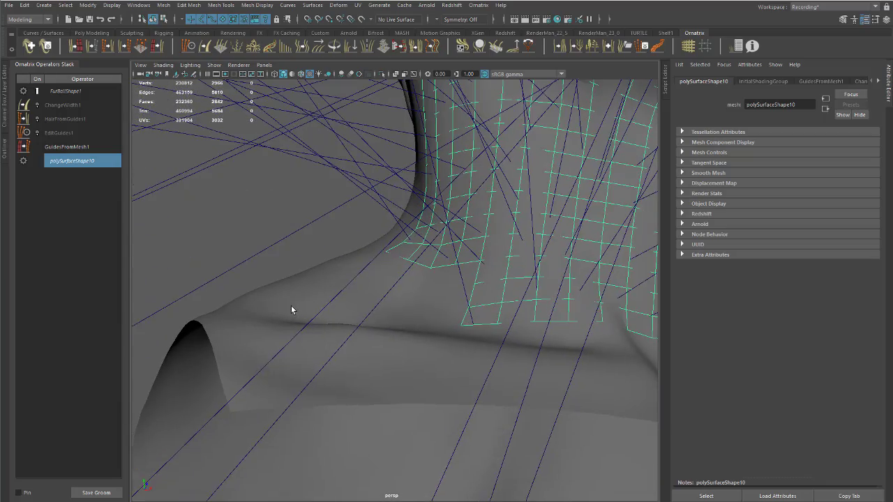
# - Compare the wireframe of maleBasemesh_High with the polySurface6 distribution mesh through the Outliner, and hide the Outliner again
pyautogui.hotkey('ctrl', 'h')
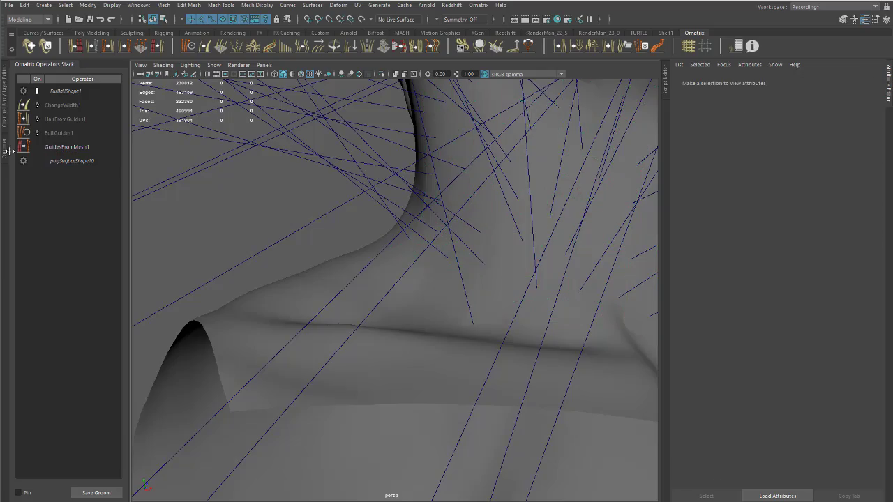
pyautogui.click(4, 153)
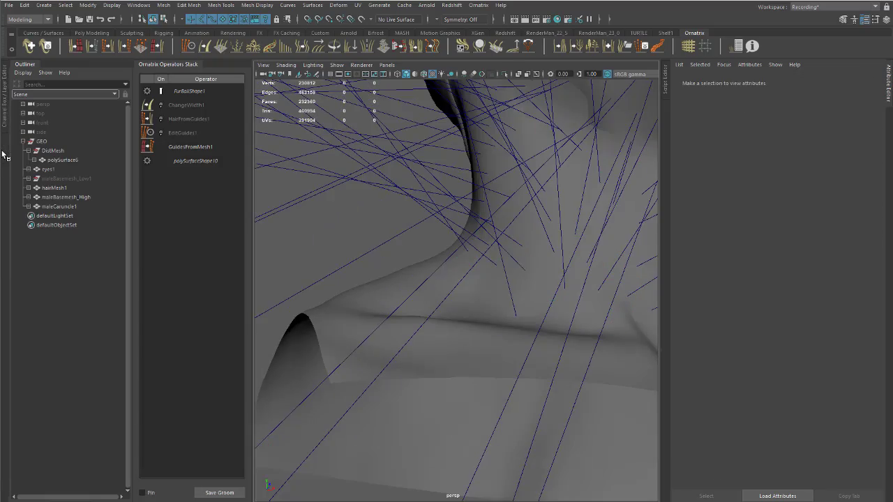
pyautogui.click(66, 197)
pyautogui.keyDown('alt'); pyautogui.moveTo(455, 275); pyautogui.dragTo(453, 268); pyautogui.keyUp('alt')
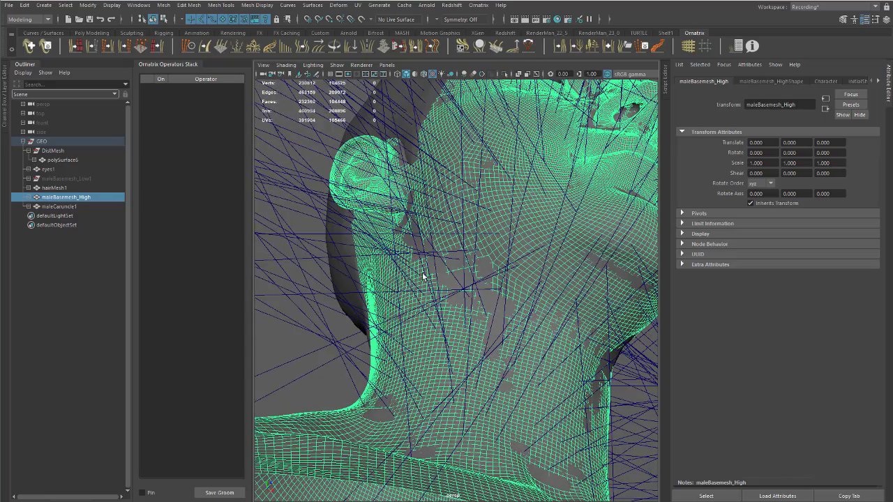
pyautogui.click(70, 161)
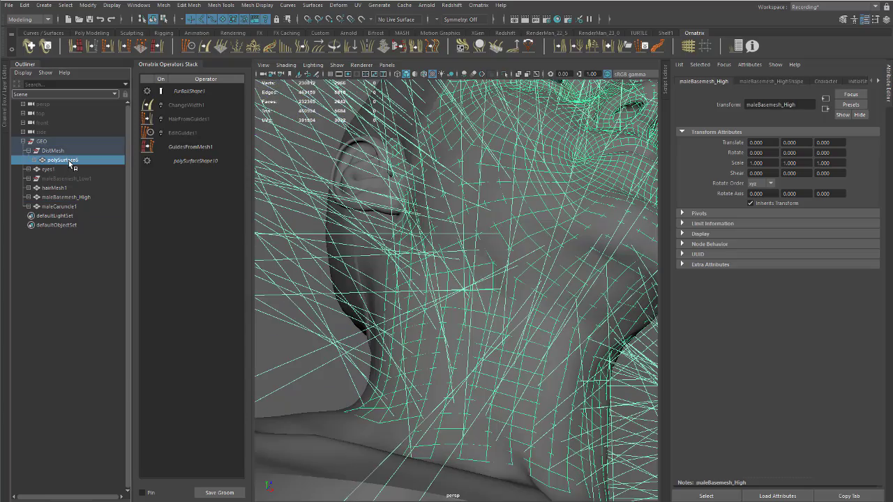
pyautogui.click(63, 207)
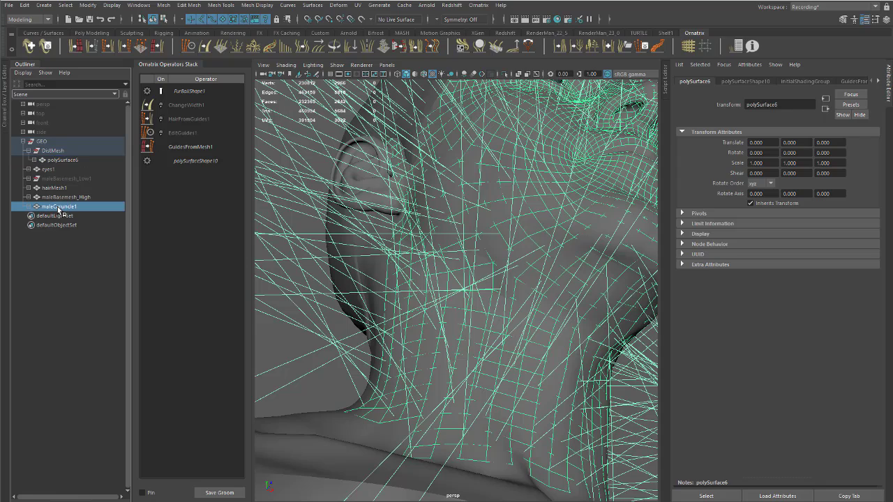
pyautogui.click(24, 65)
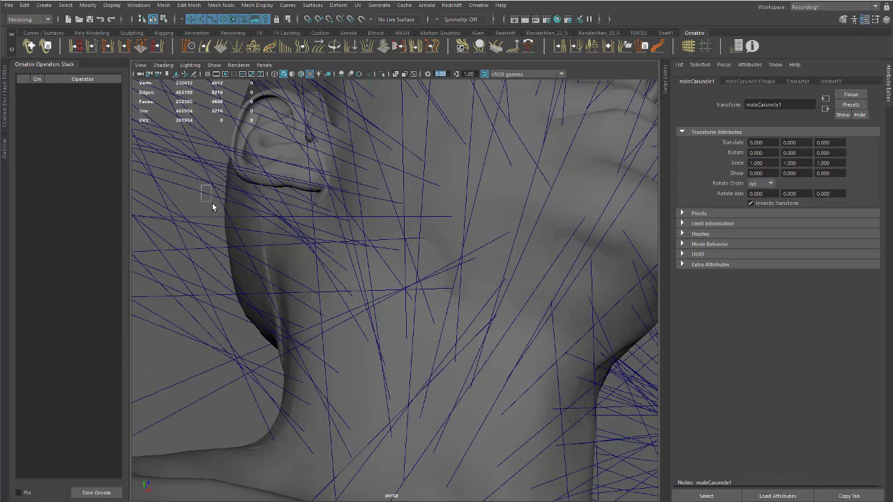
# - Select the FurBall1 guides and examine their placement around the jaw, under the chin and from the front of the face
pyautogui.moveTo(212, 207); pyautogui.dragTo(358, 243)
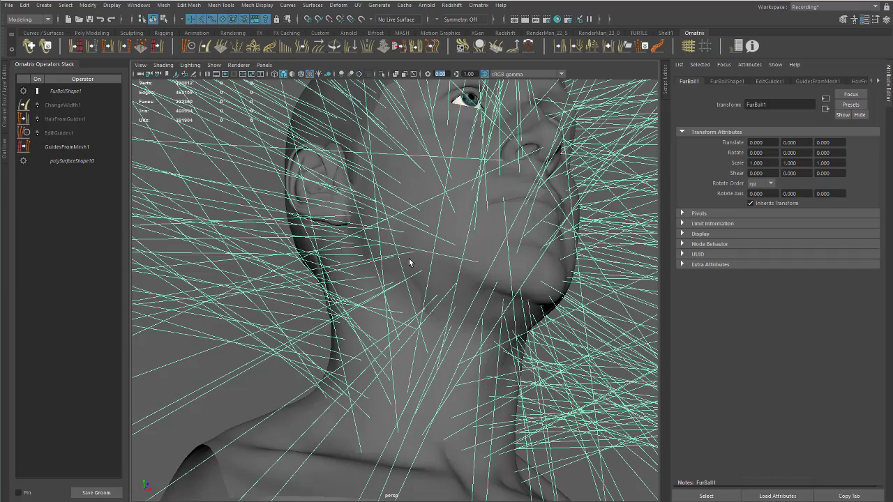
pyautogui.keyDown('alt'); pyautogui.moveTo(411, 261); pyautogui.dragTo(378, 285); pyautogui.keyUp('alt')
pyautogui.keyDown('alt'); pyautogui.moveTo(379, 285); pyautogui.dragTo(530, 332, button='right'); pyautogui.keyUp('alt')
pyautogui.keyDown('alt'); pyautogui.moveTo(530, 333); pyautogui.dragTo(370, 333); pyautogui.keyUp('alt')
pyautogui.keyDown('alt'); pyautogui.moveTo(370, 333); pyautogui.dragTo(513, 330, button='right'); pyautogui.keyUp('alt')
pyautogui.keyDown('alt'); pyautogui.moveTo(447, 318); pyautogui.dragTo(385, 288); pyautogui.keyUp('alt')
pyautogui.keyDown('alt'); pyautogui.moveTo(384, 289); pyautogui.dragTo(335, 282, button='right'); pyautogui.keyUp('alt')
pyautogui.keyDown('alt'); pyautogui.moveTo(458, 270); pyautogui.dragTo(351, 279); pyautogui.keyUp('alt')
pyautogui.keyDown('alt'); pyautogui.moveTo(406, 279); pyautogui.dragTo(295, 237, button='right'); pyautogui.keyUp('alt')
pyautogui.moveTo(402, 279)
pyautogui.keyDown('alt'); pyautogui.mouseDown()
pyautogui.moveTo(405, 309)
pyautogui.moveTo(398, 293)
pyautogui.mouseUp(); pyautogui.keyUp('alt')
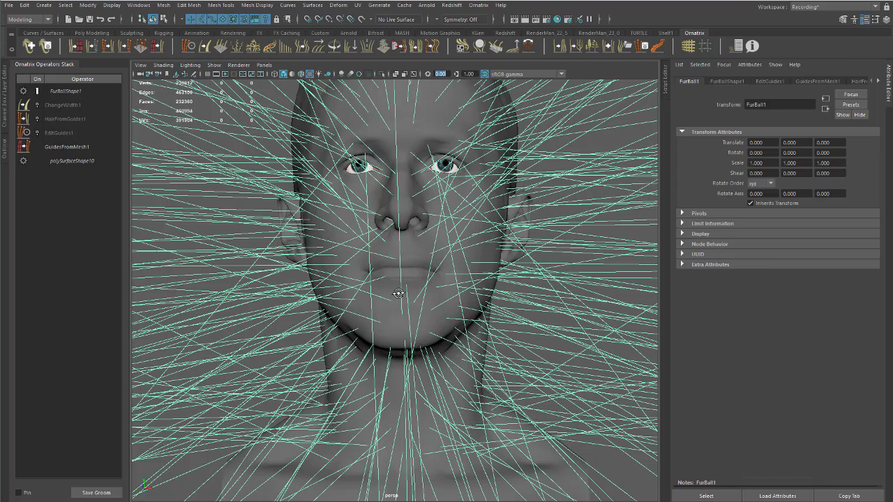
# - Bring back the GuidesFromMesh1 settings and collapse the Root Persistence section
pyautogui.click(78, 148)
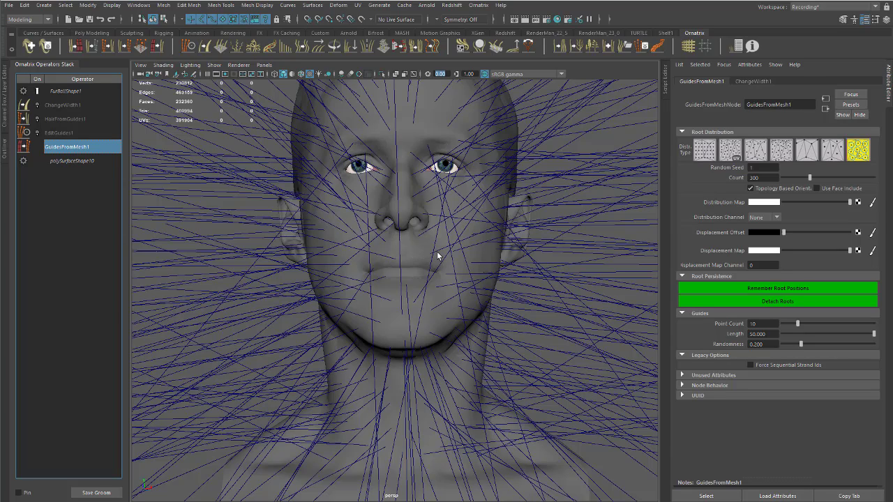
pyautogui.keyDown('alt'); pyautogui.moveTo(438, 256); pyautogui.dragTo(449, 258); pyautogui.keyUp('alt')
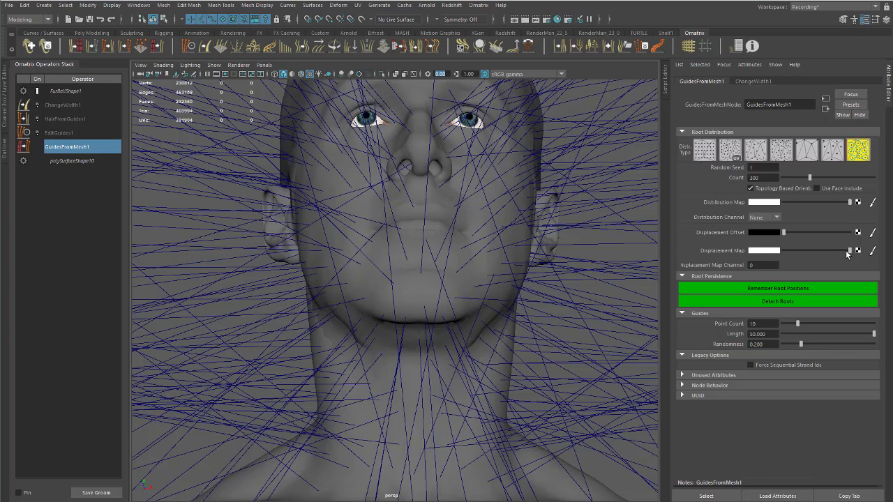
pyautogui.moveTo(848, 254); pyautogui.dragTo(878, 258)
pyautogui.moveTo(466, 239)
pyautogui.keyDown('alt'); pyautogui.mouseDown()
pyautogui.moveTo(442, 235)
pyautogui.moveTo(463, 256)
pyautogui.mouseUp(); pyautogui.keyUp('alt')
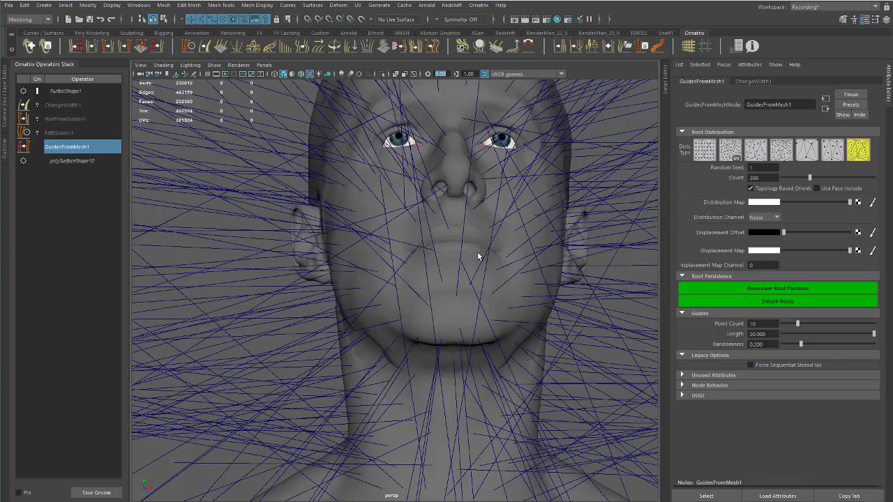
pyautogui.click(706, 276)
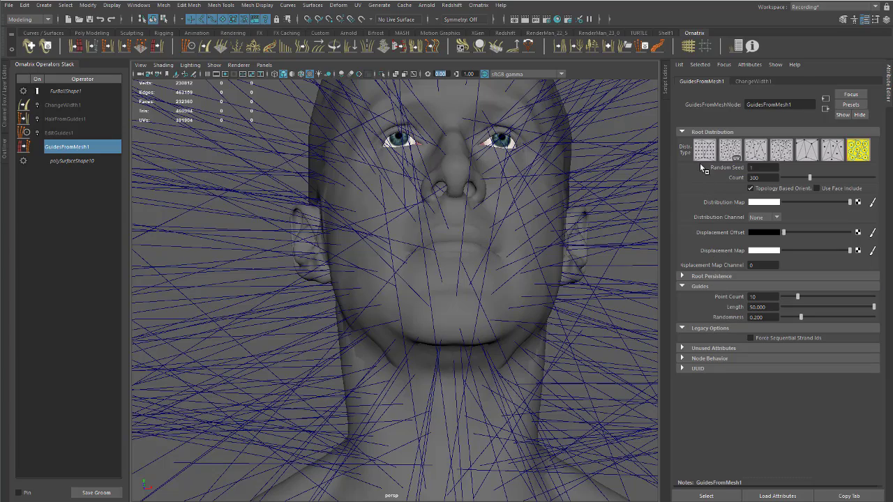
# - Collapse the Root Distribution and Legacy Options sections of GuidesFromMesh1 and examine the guides from the front and side of the face
pyautogui.click(705, 133)
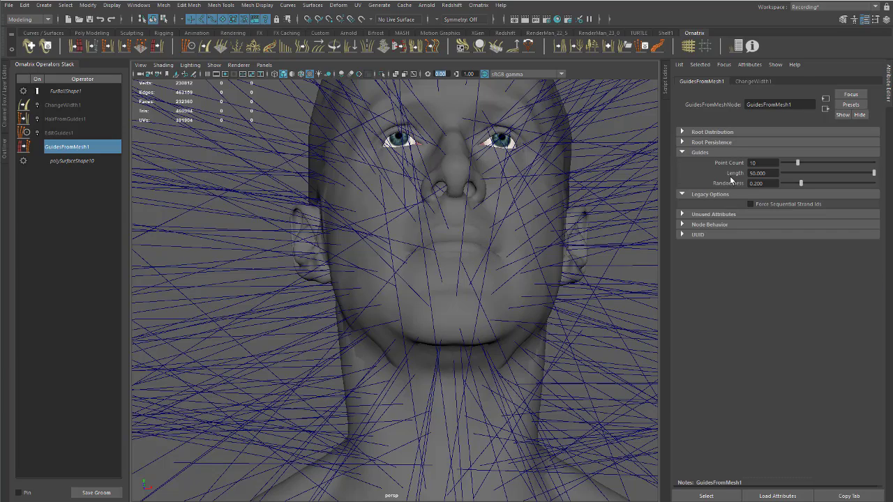
pyautogui.keyDown('alt'); pyautogui.moveTo(579, 209); pyautogui.dragTo(580, 218); pyautogui.keyUp('alt')
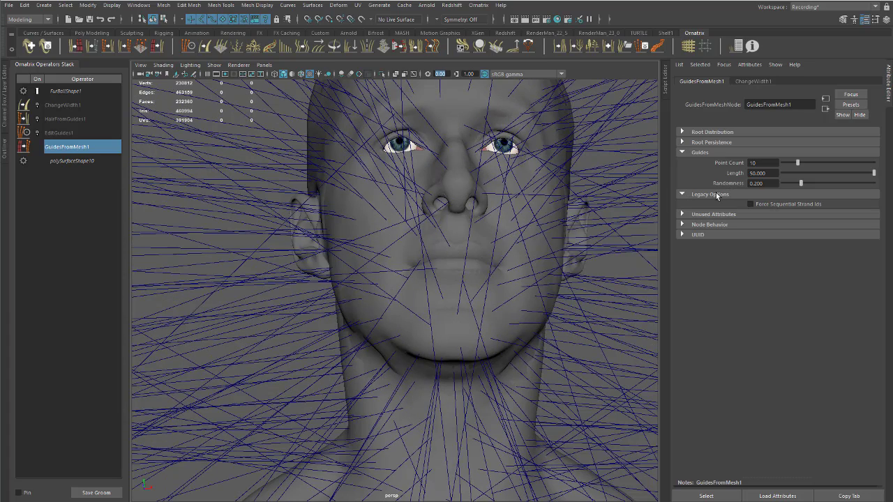
pyautogui.click(710, 194)
pyautogui.keyDown('alt'); pyautogui.moveTo(583, 186); pyautogui.dragTo(562, 195); pyautogui.keyUp('alt')
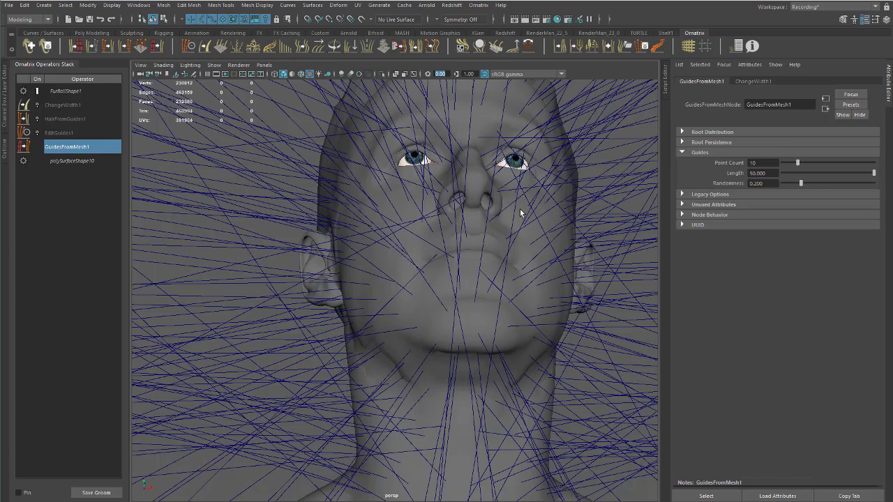
pyautogui.keyDown('alt'); pyautogui.moveTo(505, 211); pyautogui.dragTo(525, 239, button='middle'); pyautogui.keyUp('alt')
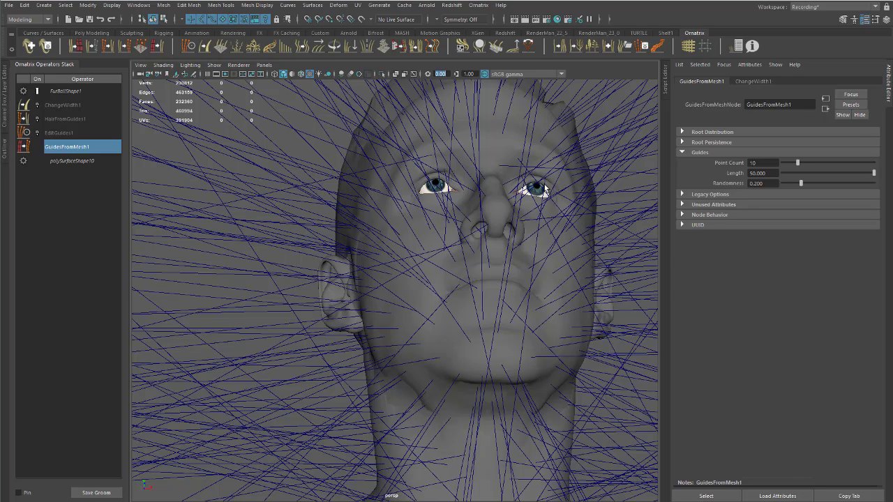
pyautogui.keyDown('alt'); pyautogui.moveTo(493, 216); pyautogui.dragTo(461, 221, button='middle'); pyautogui.keyUp('alt')
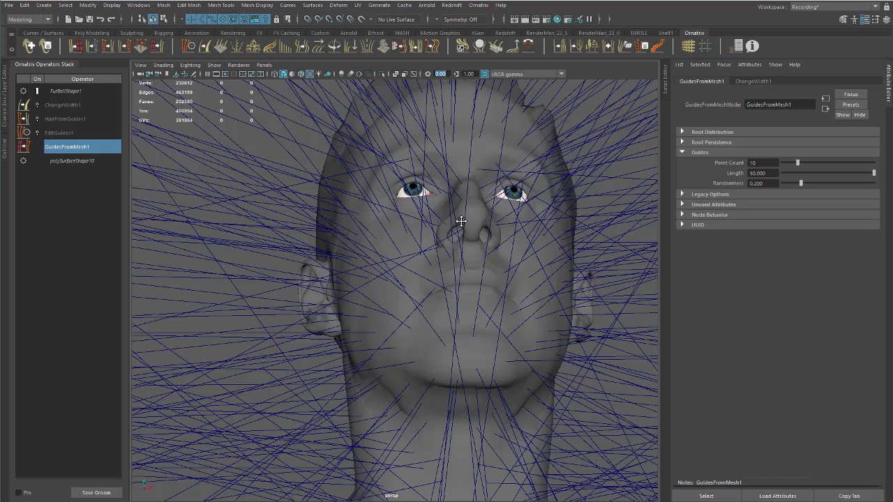
pyautogui.keyDown('alt'); pyautogui.moveTo(466, 207); pyautogui.dragTo(502, 264); pyautogui.keyUp('alt')
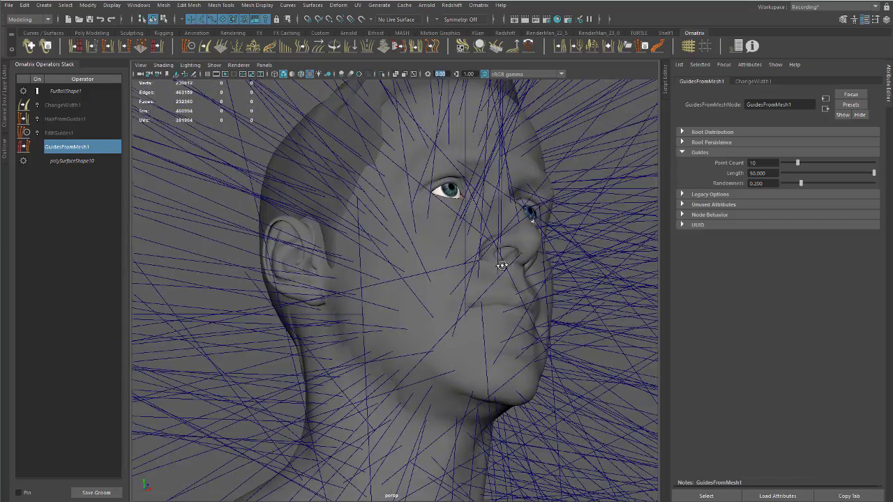
pyautogui.doubleClick(754, 163)
pyautogui.keyDown('alt'); pyautogui.moveTo(628, 210); pyautogui.dragTo(522, 237); pyautogui.keyUp('alt')
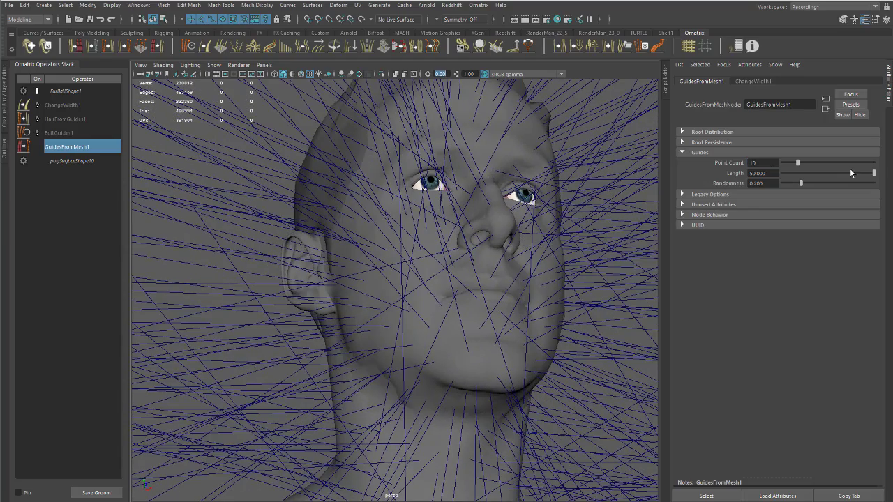
# - Shorten the GuidesFromMesh1 guides by setting their Length to 5
pyautogui.moveTo(851, 173); pyautogui.dragTo(792, 176)
pyautogui.keyDown('alt'); pyautogui.moveTo(558, 239); pyautogui.dragTo(540, 242); pyautogui.keyUp('alt')
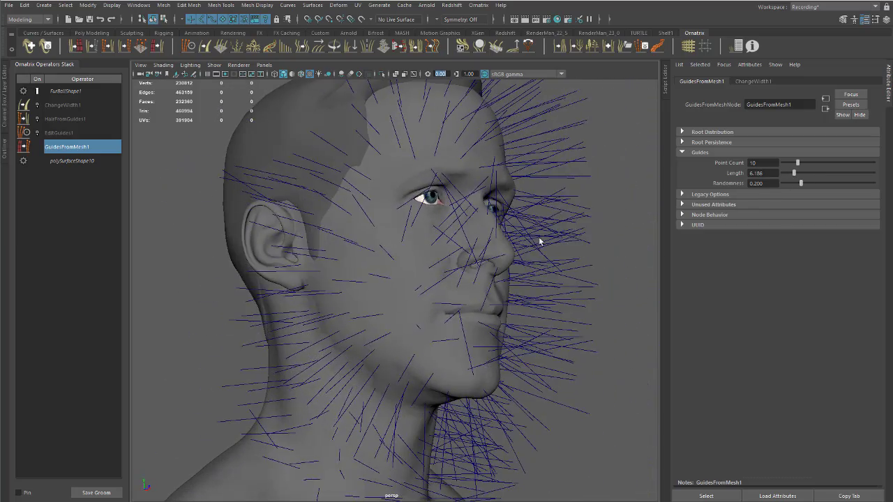
pyautogui.moveTo(794, 173); pyautogui.dragTo(798, 176)
pyautogui.keyDown('alt'); pyautogui.moveTo(555, 263); pyautogui.dragTo(513, 260); pyautogui.keyUp('alt')
pyautogui.moveTo(797, 173)
pyautogui.mouseDown()
pyautogui.moveTo(877, 175)
pyautogui.moveTo(791, 176)
pyautogui.mouseUp()
pyautogui.write('5')
pyautogui.press('Return')
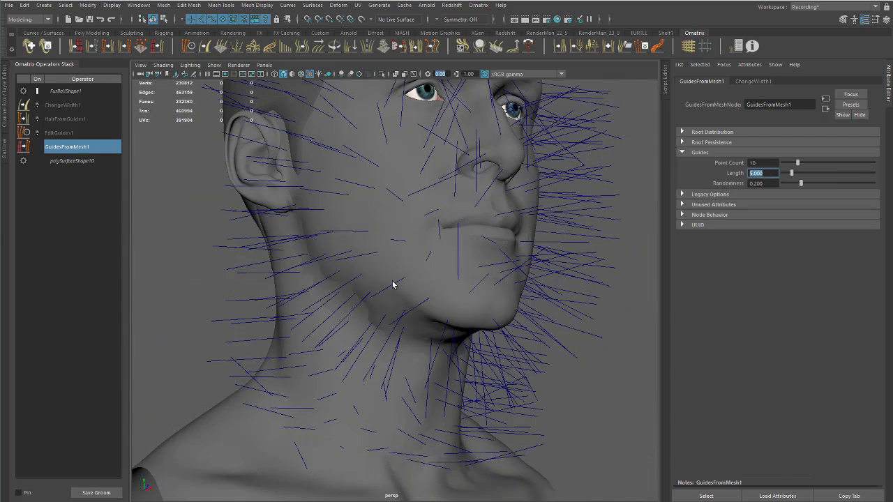
# - Set the Length of the GuidesFromMesh1 guides to 6 and check them in profile
pyautogui.keyDown('alt'); pyautogui.moveTo(393, 283); pyautogui.dragTo(370, 297); pyautogui.keyUp('alt')
pyautogui.doubleClick(761, 173)
pyautogui.write('6')
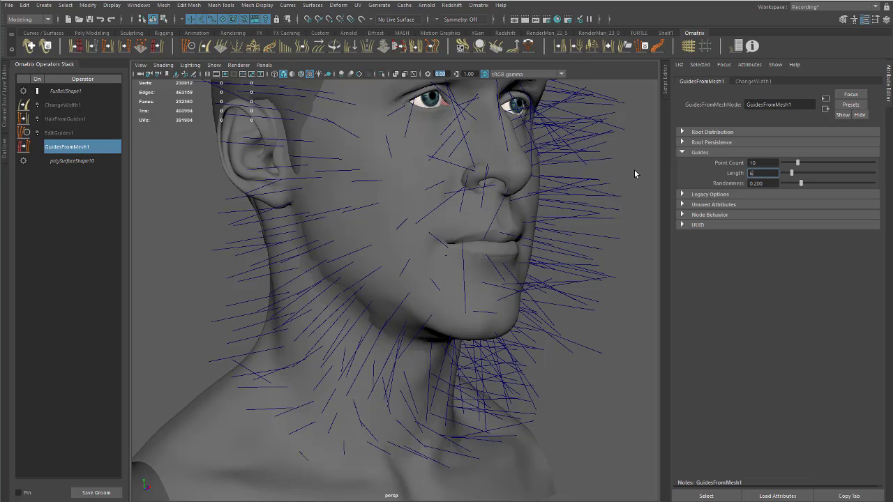
pyautogui.press('Return')
pyautogui.moveTo(480, 203)
pyautogui.keyDown('alt'); pyautogui.mouseDown()
pyautogui.moveTo(472, 194)
pyautogui.moveTo(480, 199)
pyautogui.mouseUp(); pyautogui.keyUp('alt')
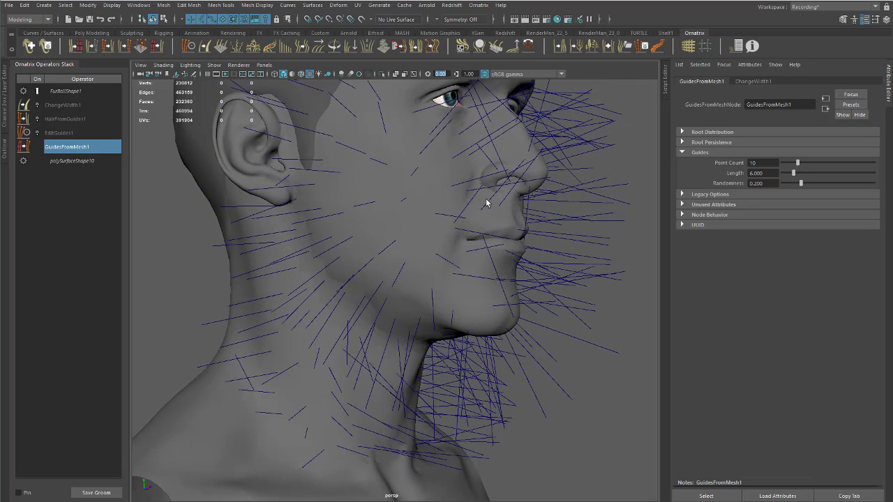
pyautogui.moveTo(423, 275)
pyautogui.keyDown('alt'); pyautogui.mouseDown()
pyautogui.moveTo(519, 274)
pyautogui.moveTo(329, 275)
pyautogui.moveTo(420, 266)
pyautogui.mouseUp(); pyautogui.keyUp('alt')
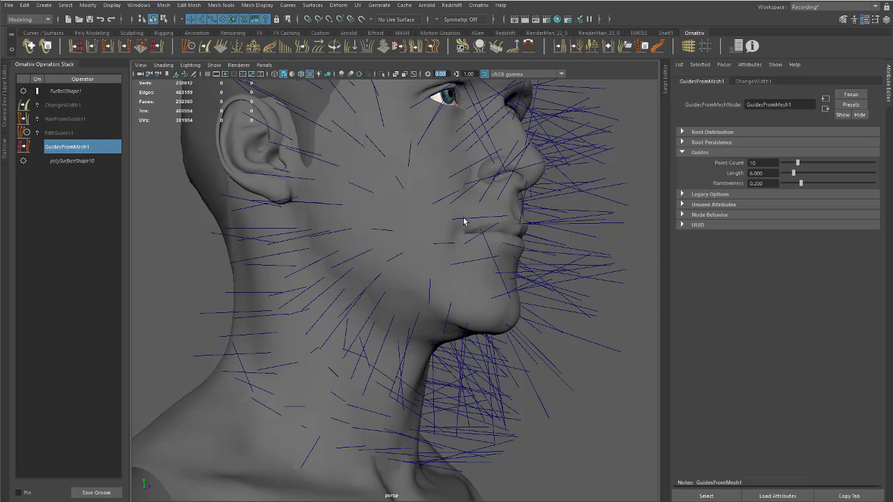
pyautogui.keyDown('alt'); pyautogui.moveTo(463, 218); pyautogui.dragTo(536, 243, button='middle'); pyautogui.keyUp('alt')
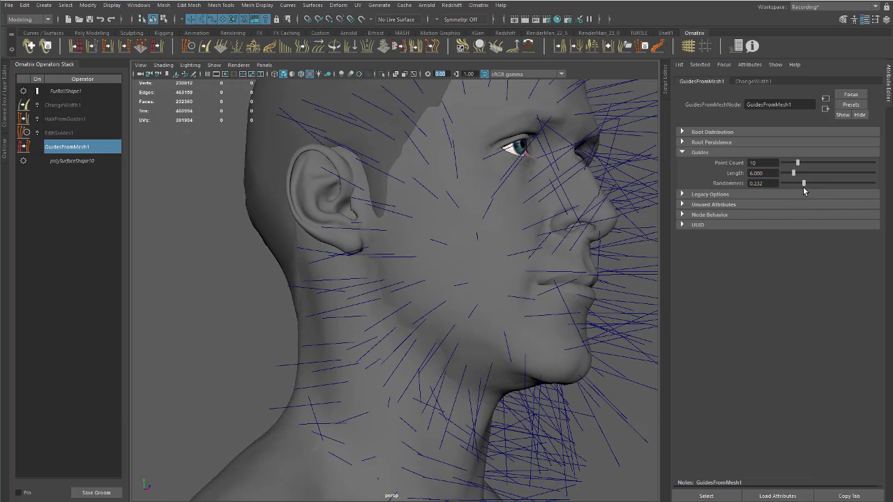
# - Try a guide Randomness of about 0.943 and check its effect from the front of the face
pyautogui.moveTo(799, 184); pyautogui.dragTo(870, 196)
pyautogui.keyDown('alt'); pyautogui.moveTo(510, 250); pyautogui.dragTo(368, 267); pyautogui.keyUp('alt')
pyautogui.keyDown('alt'); pyautogui.moveTo(311, 225); pyautogui.dragTo(348, 243, button='middle'); pyautogui.keyUp('alt')
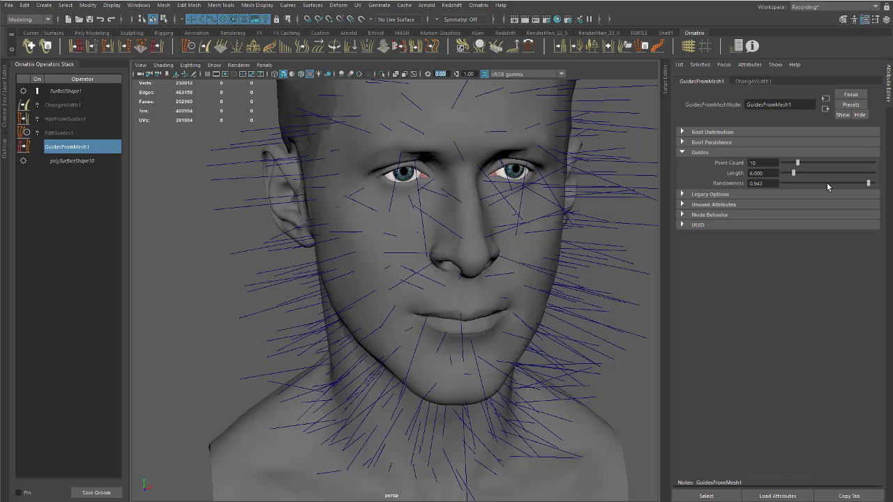
# - Reduce the Randomness of the guides to 0 and compare it with slightly higher values from the front and side
pyautogui.moveTo(826, 182); pyautogui.dragTo(780, 190)
pyautogui.keyDown('alt'); pyautogui.moveTo(445, 253); pyautogui.dragTo(433, 222); pyautogui.keyUp('alt')
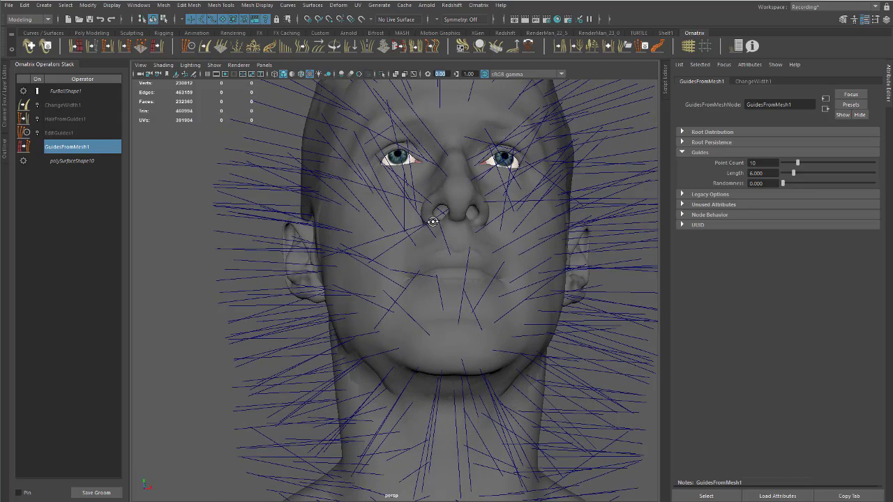
pyautogui.keyDown('alt'); pyautogui.moveTo(420, 277); pyautogui.dragTo(390, 267, button='right'); pyautogui.keyUp('alt')
pyautogui.keyDown('alt'); pyautogui.moveTo(367, 239); pyautogui.dragTo(366, 205, button='middle'); pyautogui.keyUp('alt')
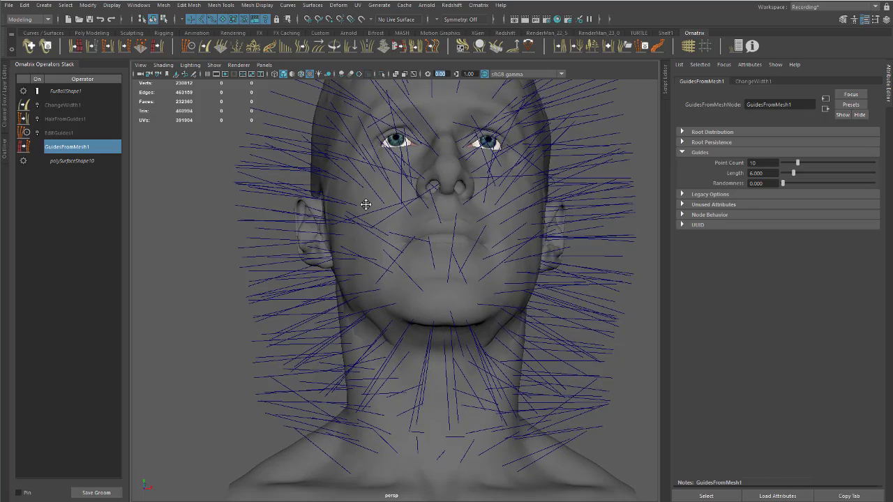
pyautogui.keyDown('alt'); pyautogui.moveTo(363, 289); pyautogui.dragTo(446, 293); pyautogui.keyUp('alt')
pyautogui.moveTo(783, 183); pyautogui.dragTo(796, 184)
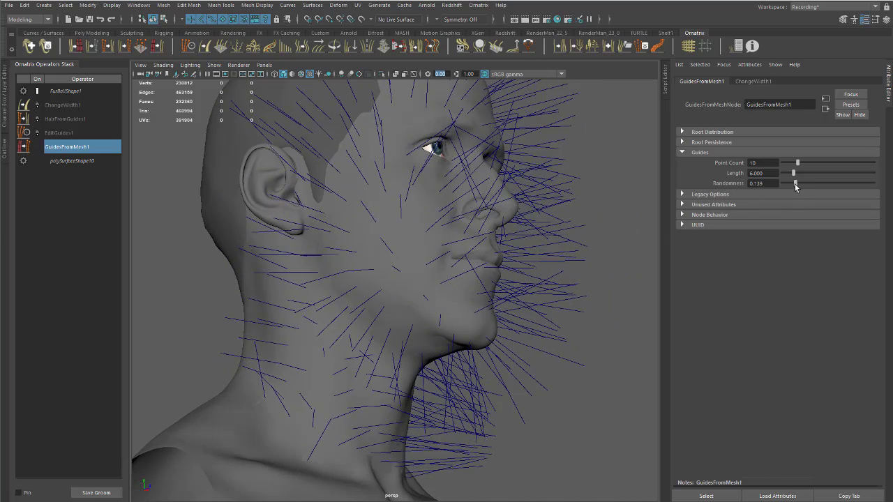
pyautogui.keyDown('alt'); pyautogui.moveTo(525, 214); pyautogui.dragTo(388, 261); pyautogui.keyUp('alt')
# - Try combing the guides downward on both sides of the face with the EditGuides1 brush and inspect them outside brush mode
pyautogui.click(59, 134)
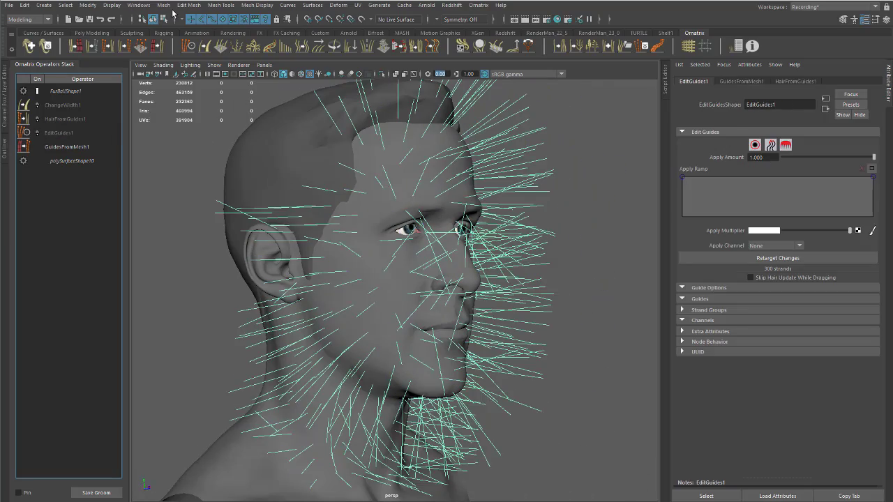
pyautogui.click(60, 136)
pyautogui.keyDown('alt'); pyautogui.moveTo(453, 224); pyautogui.dragTo(253, 194); pyautogui.keyUp('alt')
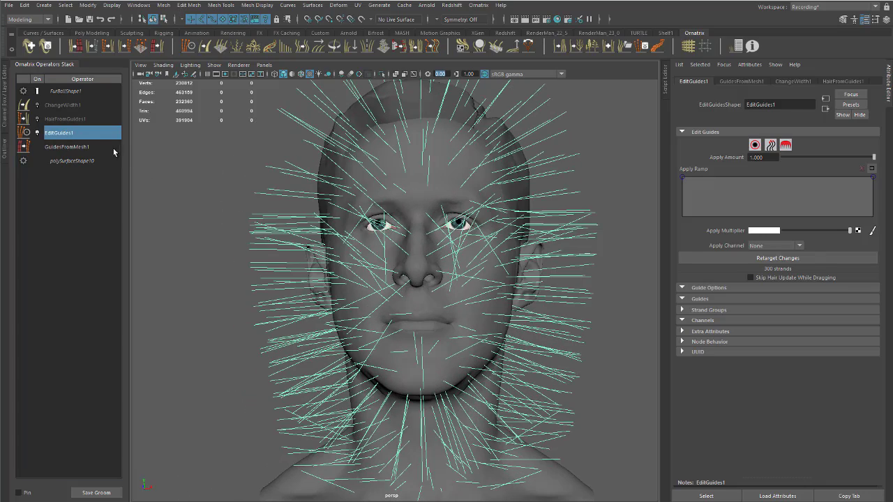
pyautogui.click(786, 146)
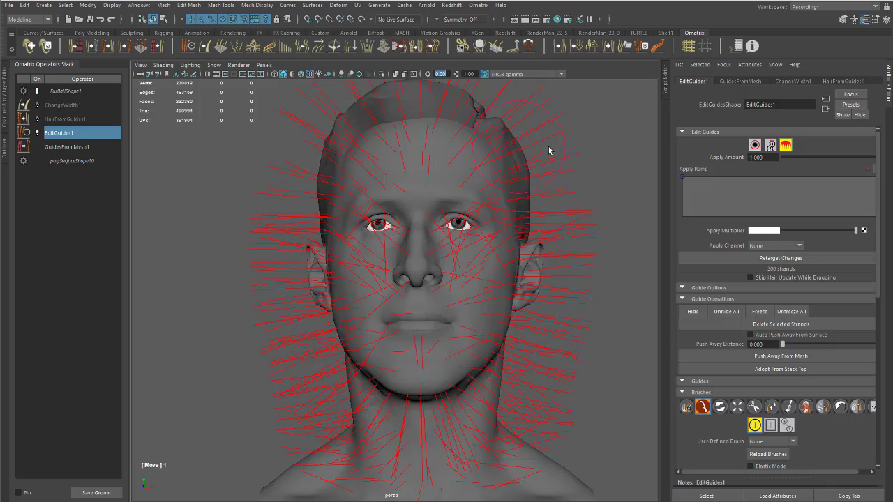
pyautogui.moveTo(504, 136)
pyautogui.mouseDown()
pyautogui.moveTo(598, 226)
pyautogui.moveTo(561, 399)
pyautogui.moveTo(531, 475)
pyautogui.mouseUp()
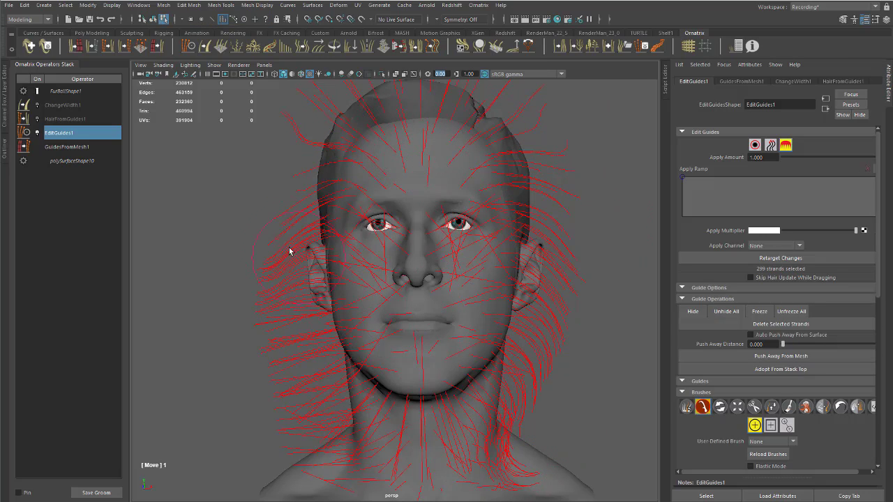
pyautogui.keyDown('alt'); pyautogui.moveTo(486, 259); pyautogui.dragTo(489, 240, button='middle'); pyautogui.keyUp('alt')
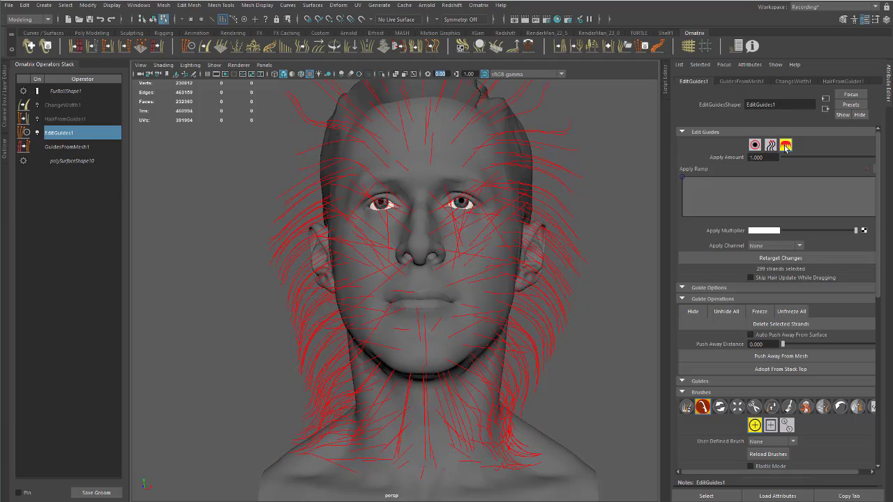
pyautogui.click(786, 146)
pyautogui.keyDown('alt'); pyautogui.moveTo(413, 218); pyautogui.dragTo(469, 220); pyautogui.keyUp('alt')
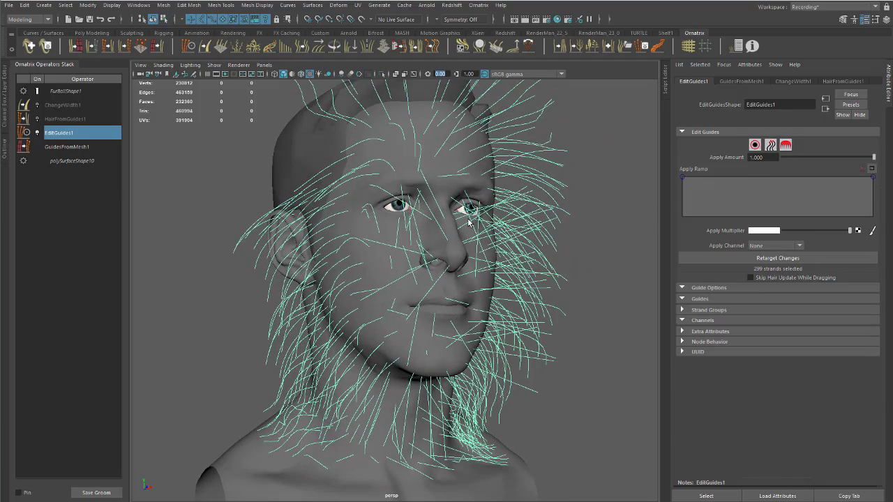
pyautogui.keyDown('alt'); pyautogui.moveTo(266, 196); pyautogui.dragTo(280, 196); pyautogui.keyUp('alt')
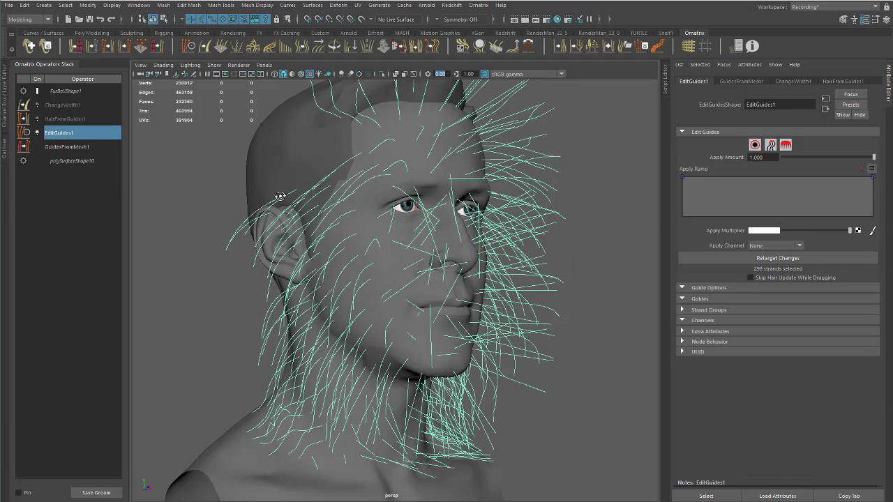
# - Delete the EditGuides1 operator from the groom's stack
pyautogui.rightClick(72, 130)
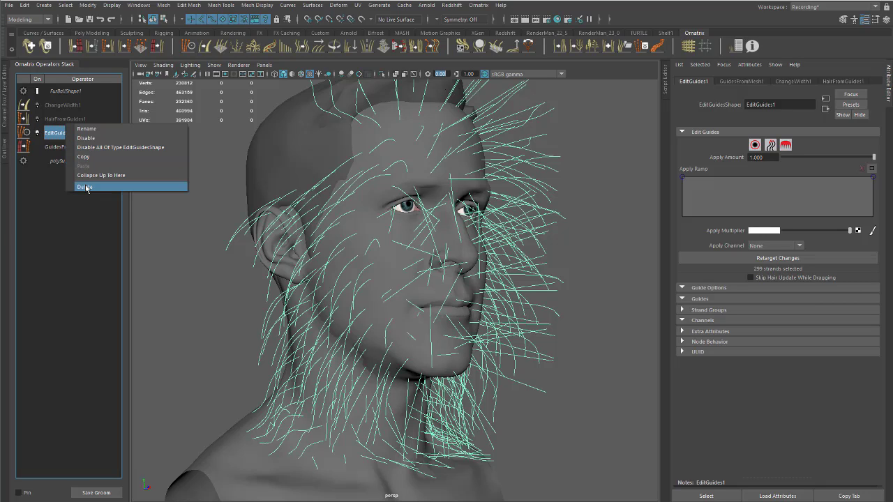
pyautogui.click(85, 187)
pyautogui.keyDown('alt'); pyautogui.moveTo(353, 206); pyautogui.dragTo(337, 208); pyautogui.keyUp('alt')
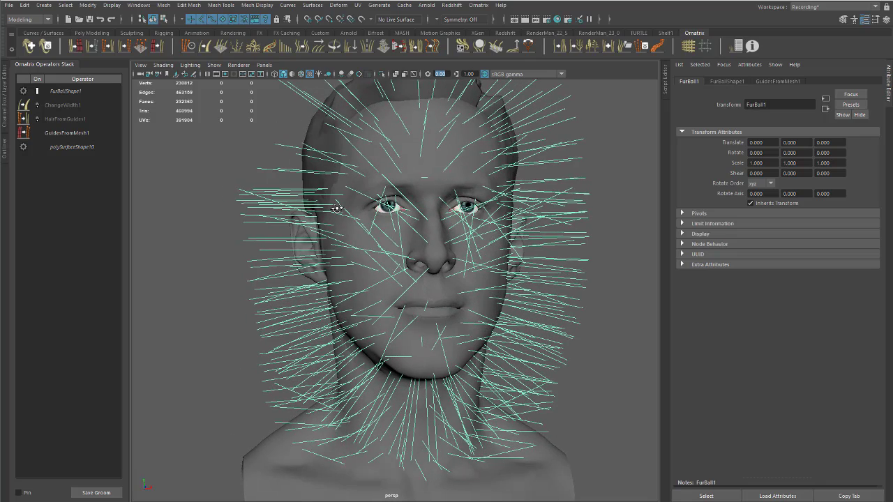
# - Preview the generated hair by enabling HairFromGuides1, inspect it in profile, and disable it again to compare with the GuidesFromMesh1 guides
pyautogui.click(78, 120)
pyautogui.click(37, 118)
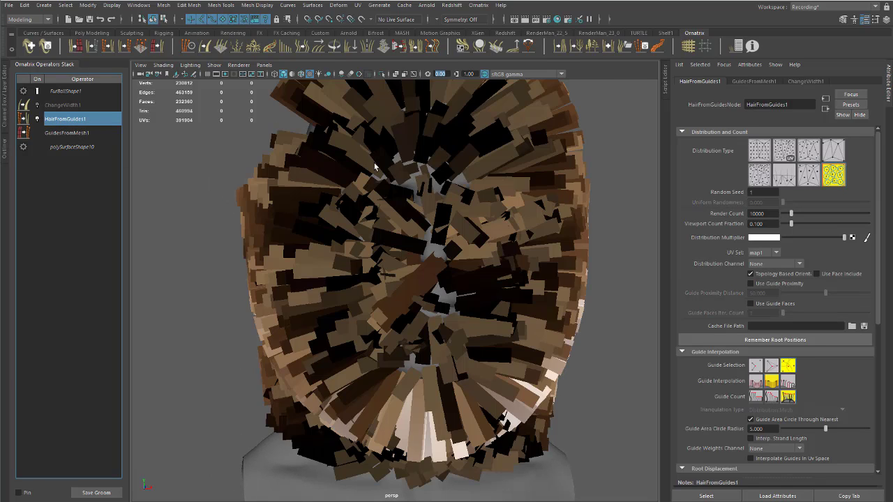
pyautogui.keyDown('alt'); pyautogui.moveTo(342, 187); pyautogui.dragTo(408, 187); pyautogui.keyUp('alt')
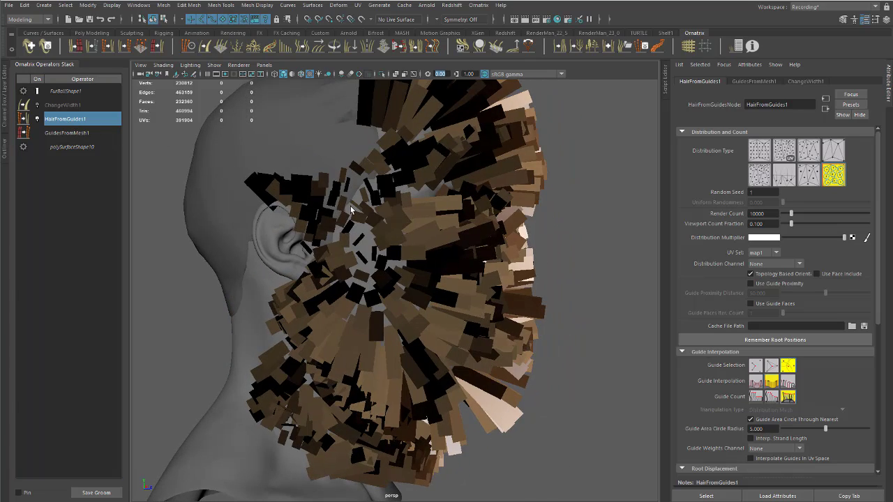
pyautogui.keyDown('alt'); pyautogui.moveTo(353, 210); pyautogui.dragTo(342, 201); pyautogui.keyUp('alt')
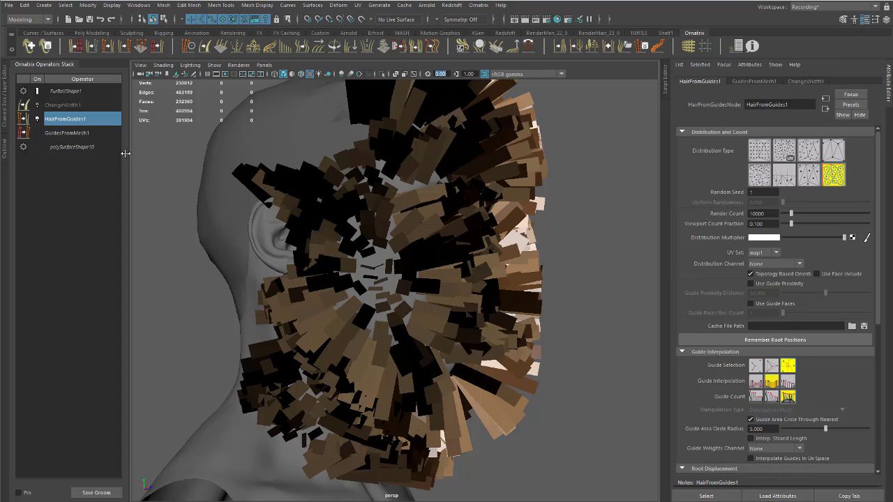
pyautogui.click(76, 133)
pyautogui.click(37, 118)
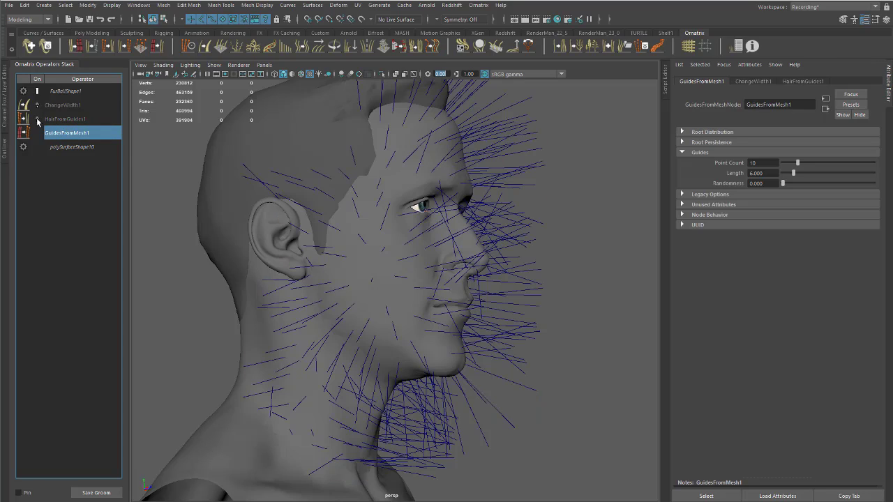
pyautogui.keyDown('alt'); pyautogui.moveTo(433, 230); pyautogui.dragTo(239, 154); pyautogui.keyUp('alt')
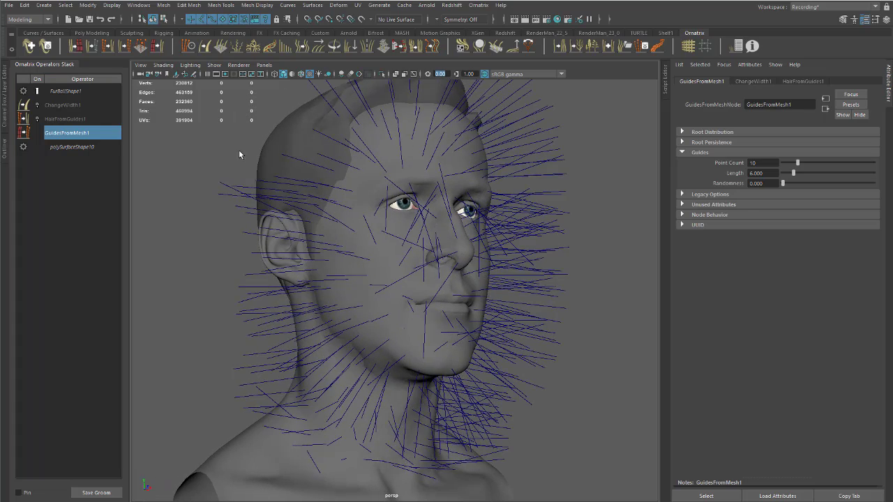
# - Enable the HairFromGuides1 operator and view the generated hair from the side of the head
pyautogui.click(66, 119)
pyautogui.click(37, 119)
pyautogui.keyDown('alt'); pyautogui.moveTo(307, 159); pyautogui.dragTo(606, 198); pyautogui.keyUp('alt')
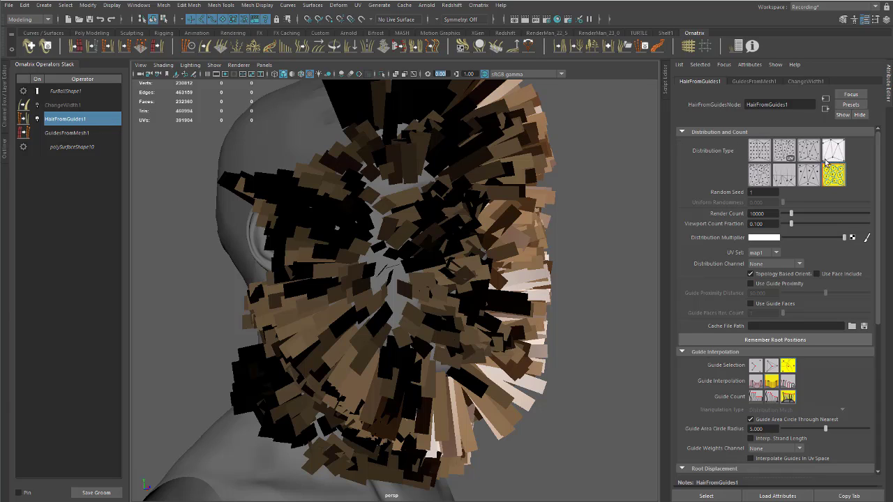
# - Try alternative Distribution Type options for the HairFromGuides1 hair and restore the original type
pyautogui.click(785, 152)
pyautogui.click(833, 150)
pyautogui.click(809, 150)
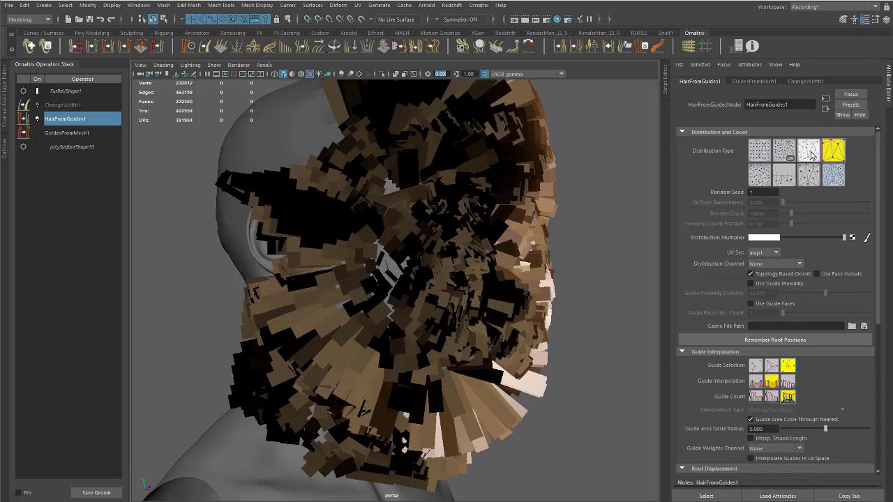
pyautogui.click(837, 154)
pyautogui.click(835, 179)
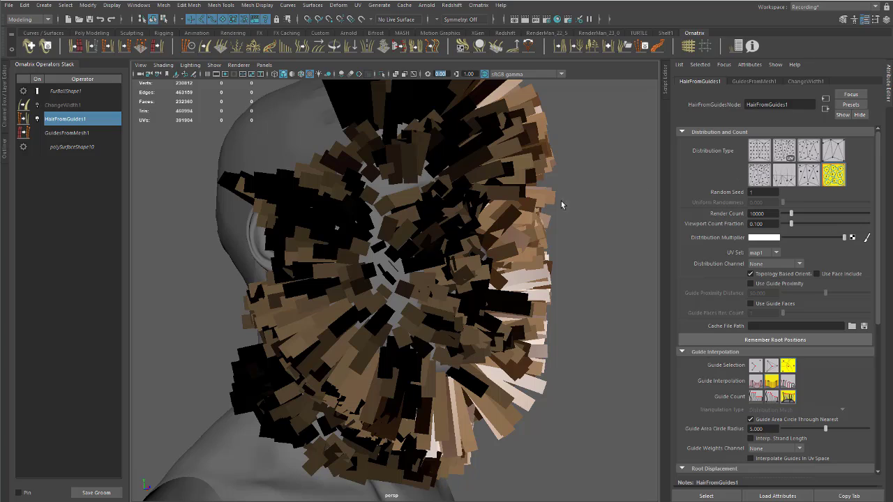
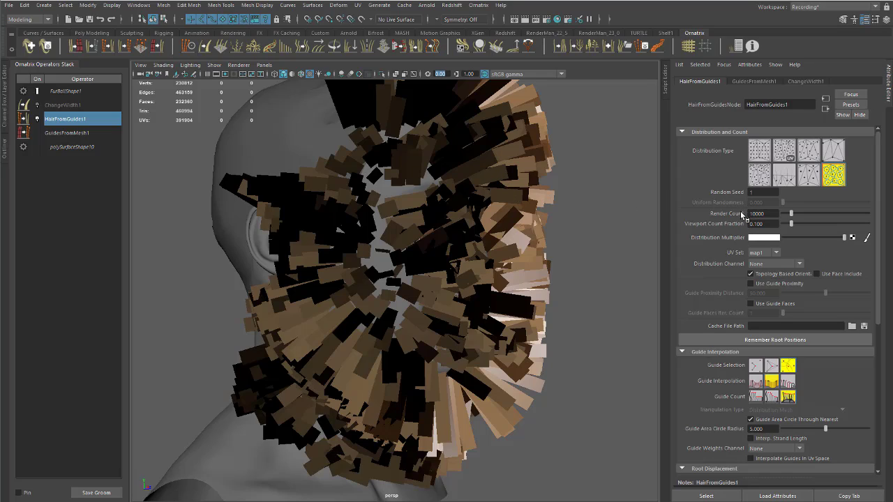
# - Preview the HairFromGuides1 hair at full density by raising its Viewport Count Fraction to 1
pyautogui.moveTo(792, 224); pyautogui.dragTo(812, 222)
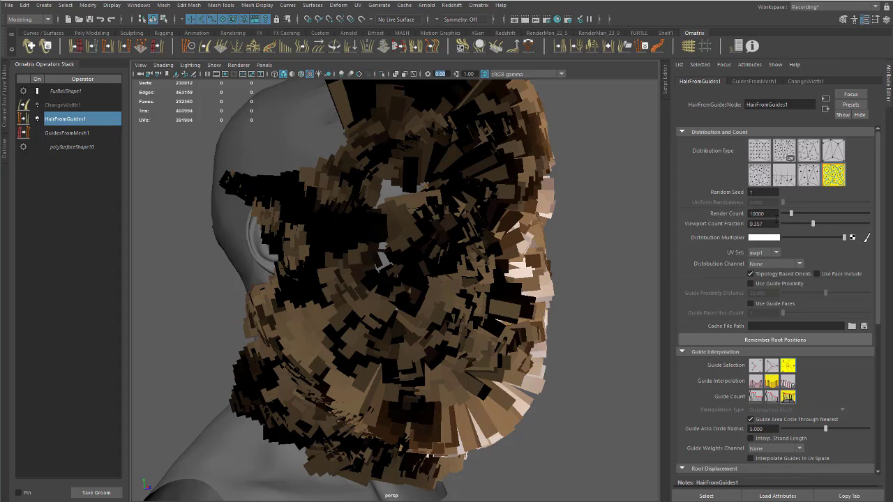
pyautogui.click(767, 224)
pyautogui.write('1')
pyautogui.press('Return')
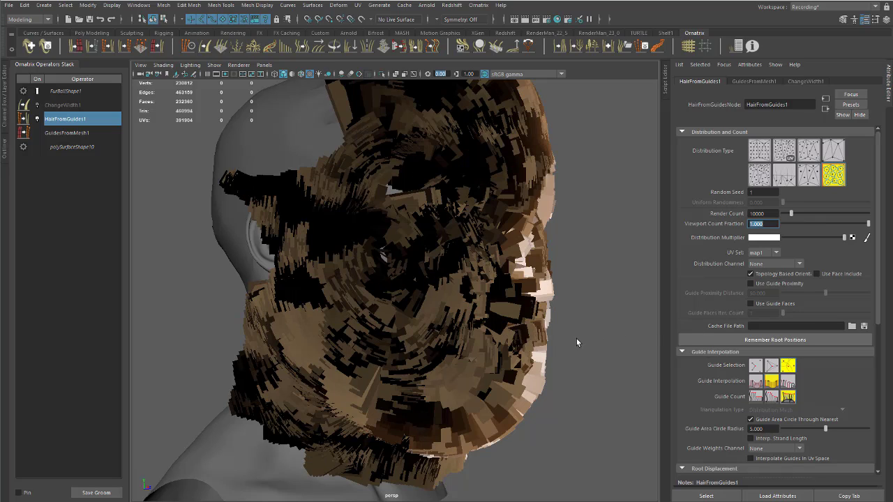
pyautogui.keyDown('alt'); pyautogui.moveTo(576, 343); pyautogui.dragTo(549, 315); pyautogui.keyUp('alt')
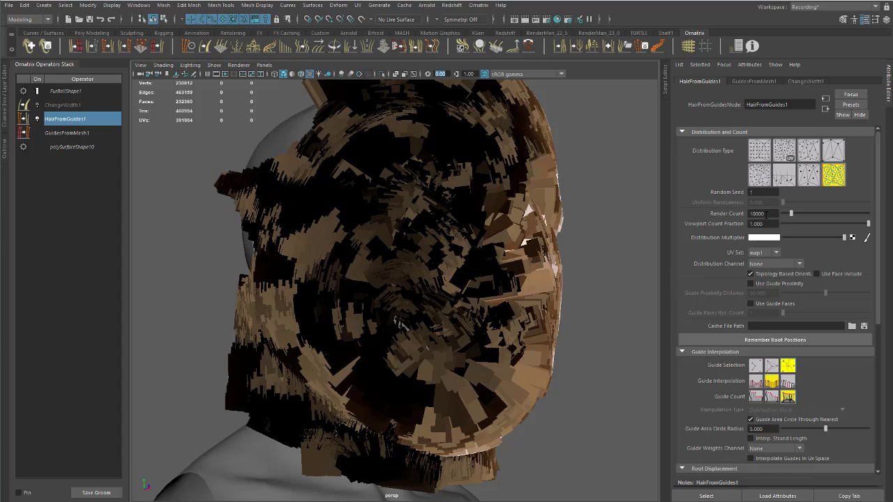
# - Set the HairFromGuides1 Viewport Count Fraction back to 0.1 and view the thinned hair
pyautogui.doubleClick(767, 214)
pyautogui.doubleClick(767, 224)
pyautogui.write('.1')
pyautogui.press('Return')
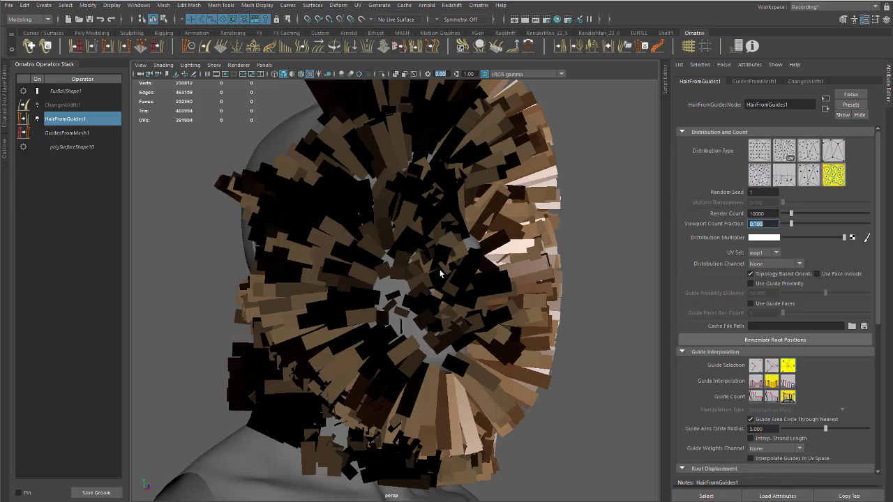
pyautogui.keyDown('alt'); pyautogui.moveTo(443, 275); pyautogui.dragTo(414, 250); pyautogui.keyUp('alt')
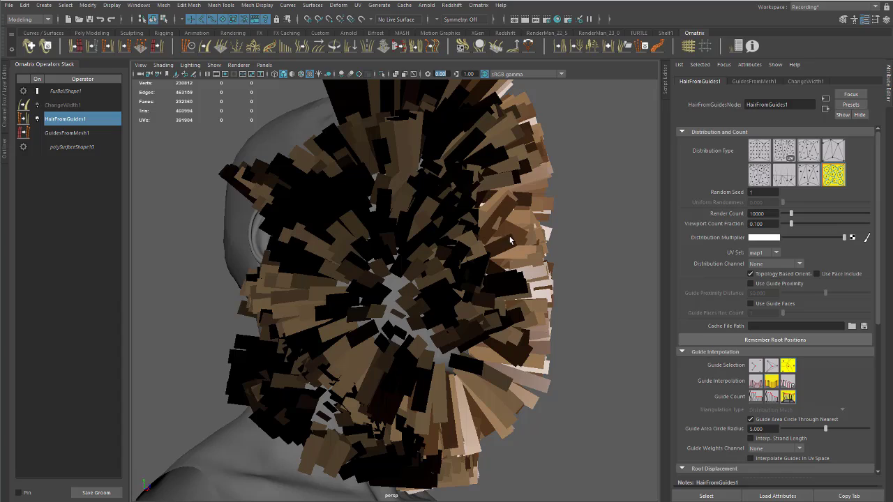
# - Collapse the HairFromGuides1 attribute sections from Guide Interpolation through Internal Settings, leaving Distribution and Count expanded
pyautogui.click(700, 353)
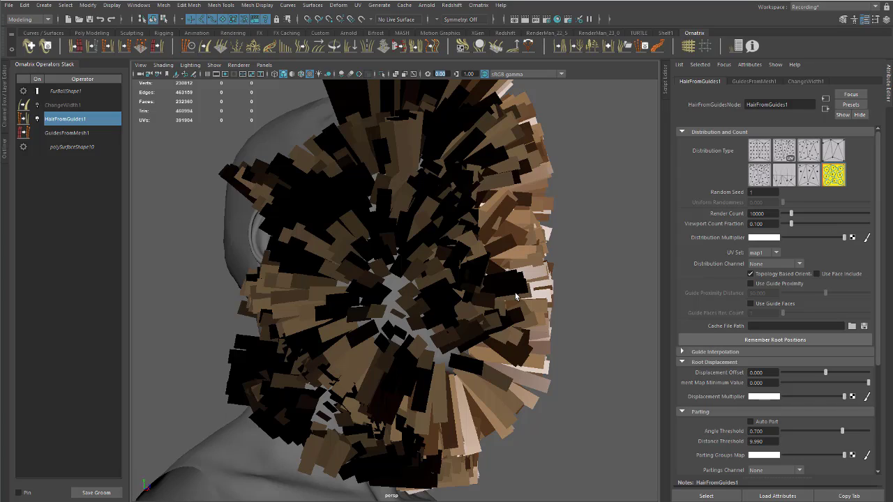
pyautogui.click(700, 412)
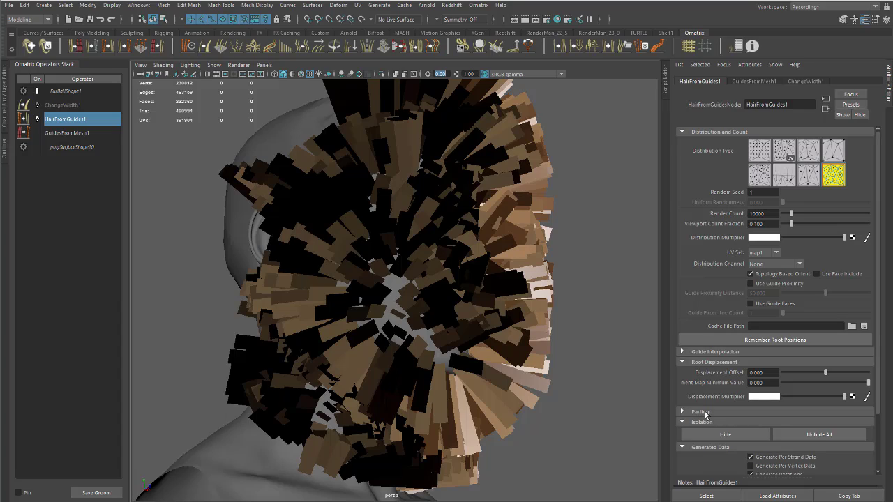
pyautogui.click(709, 364)
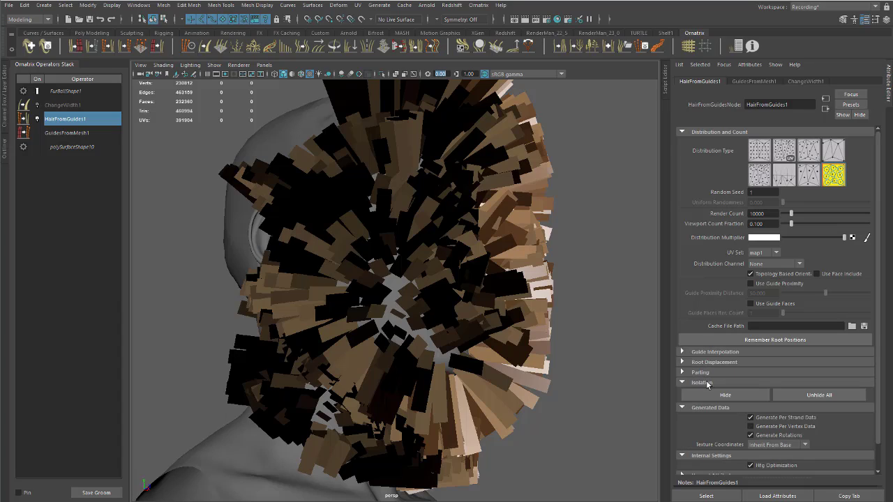
pyautogui.click(708, 383)
pyautogui.click(709, 393)
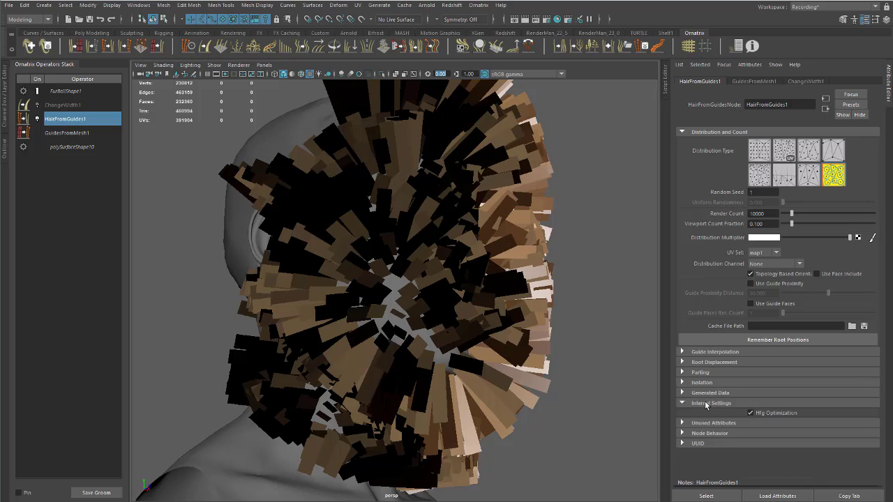
pyautogui.click(707, 403)
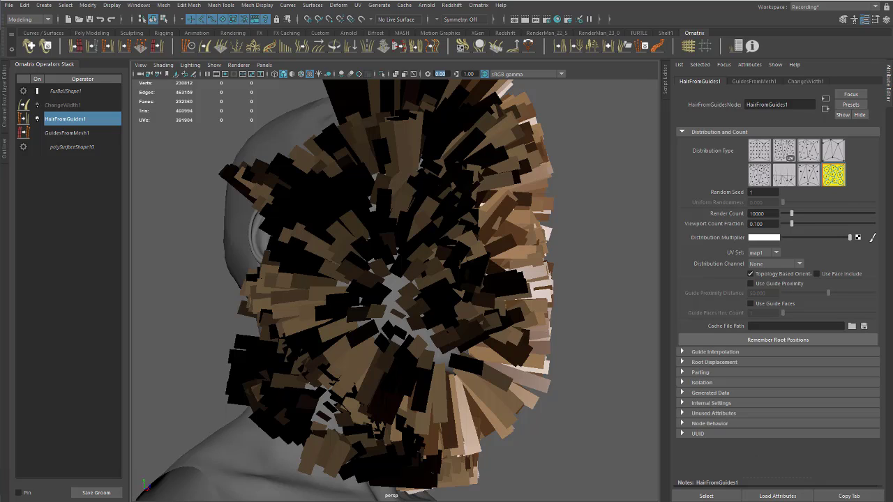
# - Enable the ChangeWidth1 operator and reduce its Width so the tapered hair strands become much thinner
pyautogui.keyDown('alt'); pyautogui.moveTo(580, 312); pyautogui.dragTo(563, 303); pyautogui.keyUp('alt')
pyautogui.keyDown('alt'); pyautogui.moveTo(559, 288); pyautogui.dragTo(577, 289, button='middle'); pyautogui.keyUp('alt')
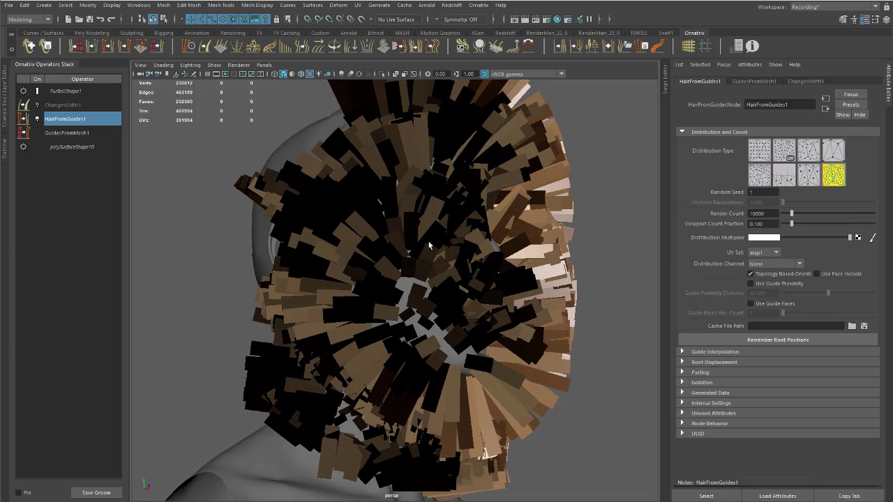
pyautogui.keyDown('alt'); pyautogui.moveTo(211, 160); pyautogui.dragTo(204, 171); pyautogui.keyUp('alt')
pyautogui.click(61, 105)
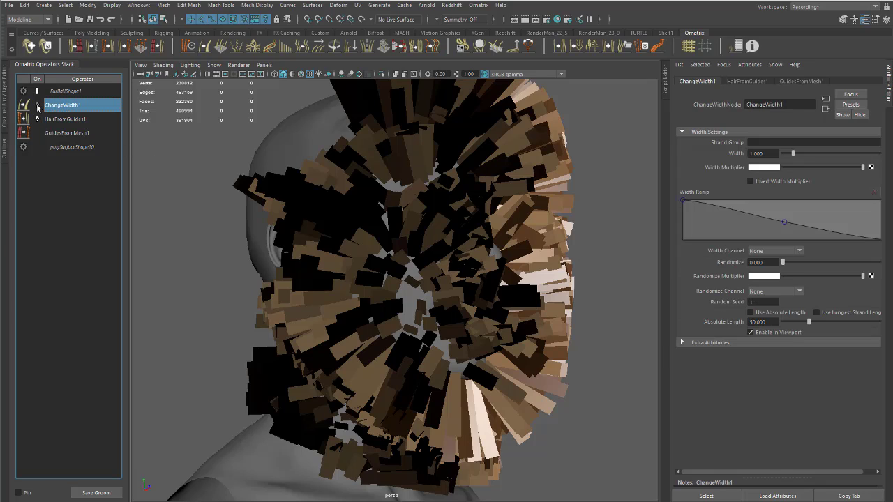
pyautogui.click(37, 106)
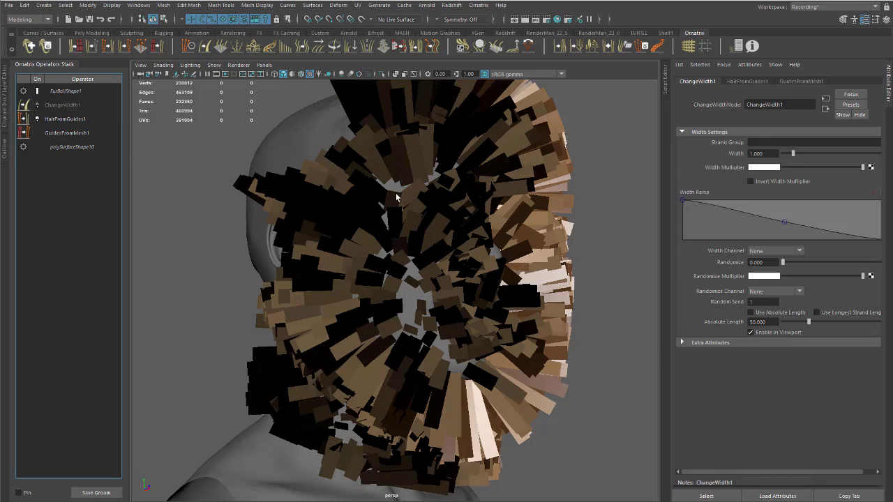
pyautogui.hotkey('ctrl', 'z')
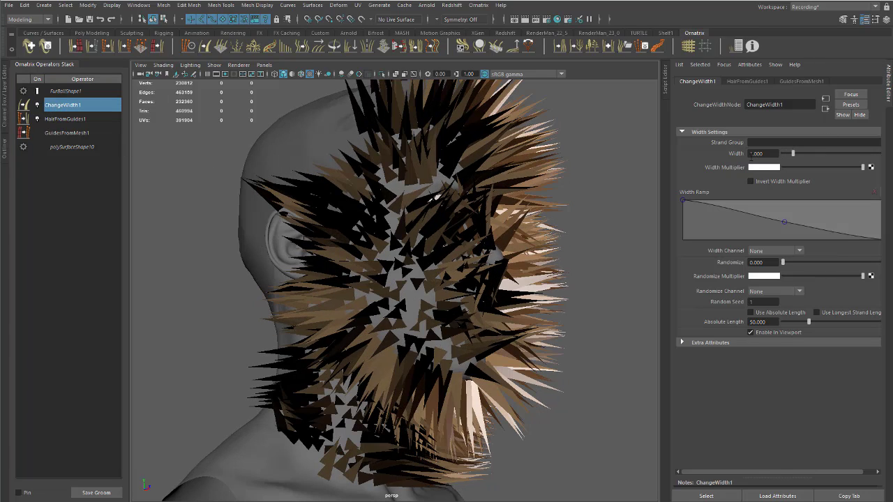
pyautogui.moveTo(789, 156)
pyautogui.mouseDown()
pyautogui.moveTo(780, 154)
pyautogui.moveTo(822, 154)
pyautogui.moveTo(784, 154)
pyautogui.mouseUp()
pyautogui.keyDown('alt'); pyautogui.moveTo(496, 183); pyautogui.dragTo(524, 183); pyautogui.keyUp('alt')
# - Assign a new Lambert material to the FurBall1 hair, deselect it, and view the head from the front
pyautogui.click(461, 163)
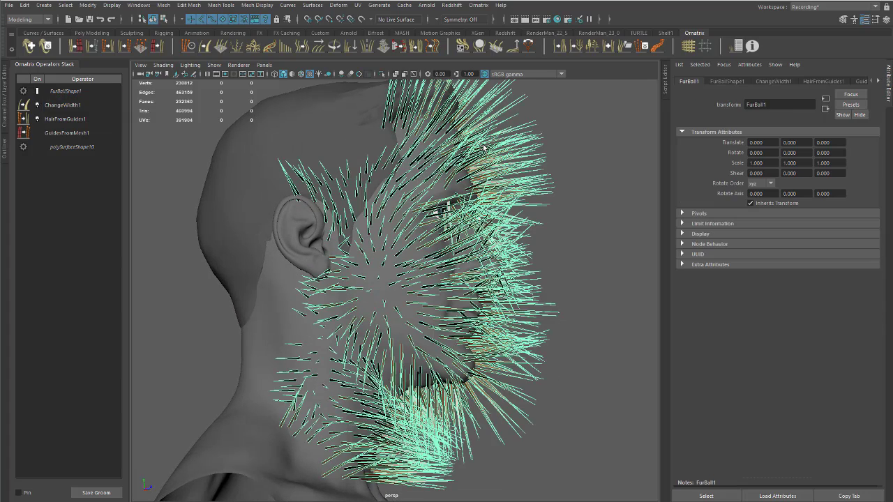
pyautogui.rightClick(485, 147)
pyautogui.moveTo(500, 353)
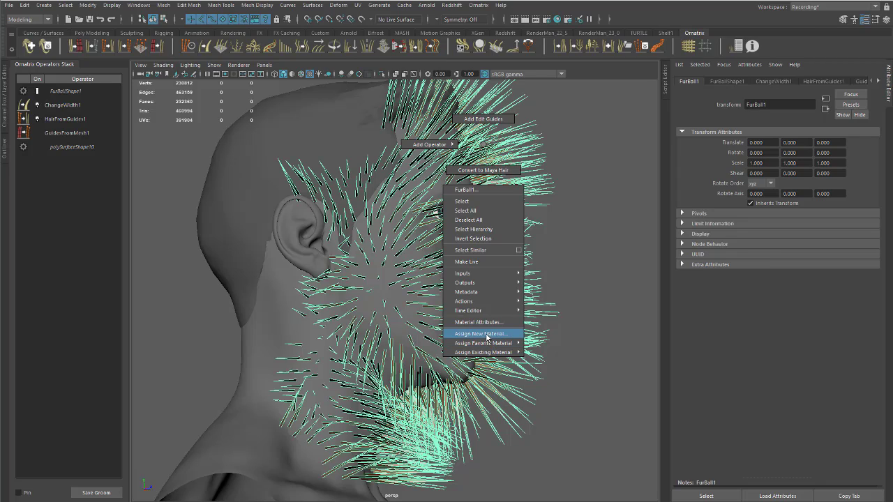
pyautogui.click(487, 334)
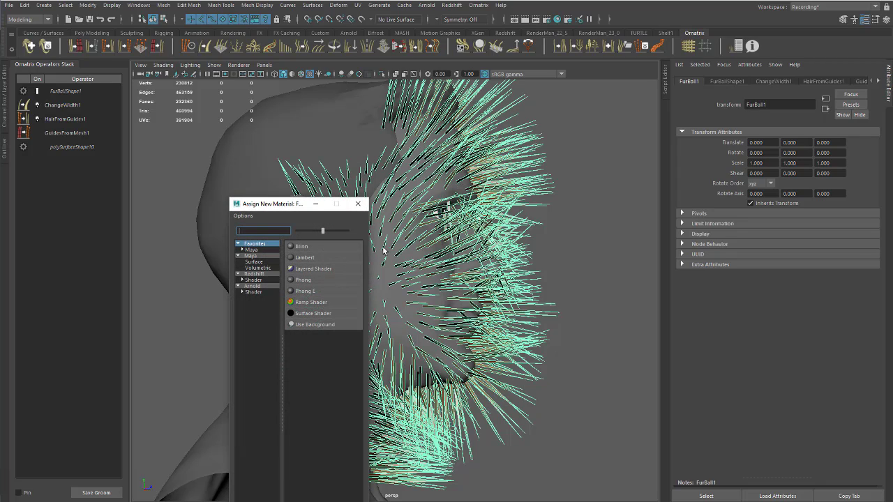
pyautogui.click(307, 258)
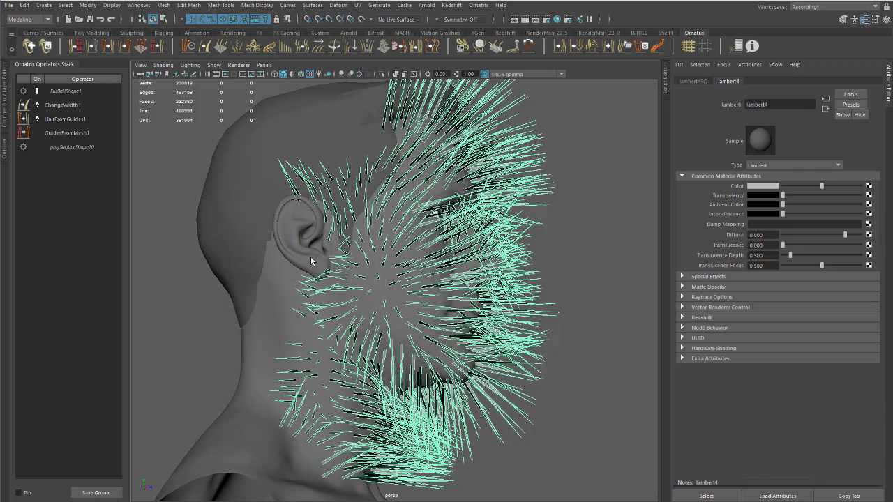
pyautogui.click(615, 181)
pyautogui.keyDown('alt'); pyautogui.moveTo(528, 245); pyautogui.dragTo(380, 267); pyautogui.keyUp('alt')
pyautogui.keyDown('alt'); pyautogui.moveTo(244, 199); pyautogui.dragTo(313, 227); pyautogui.keyUp('alt')
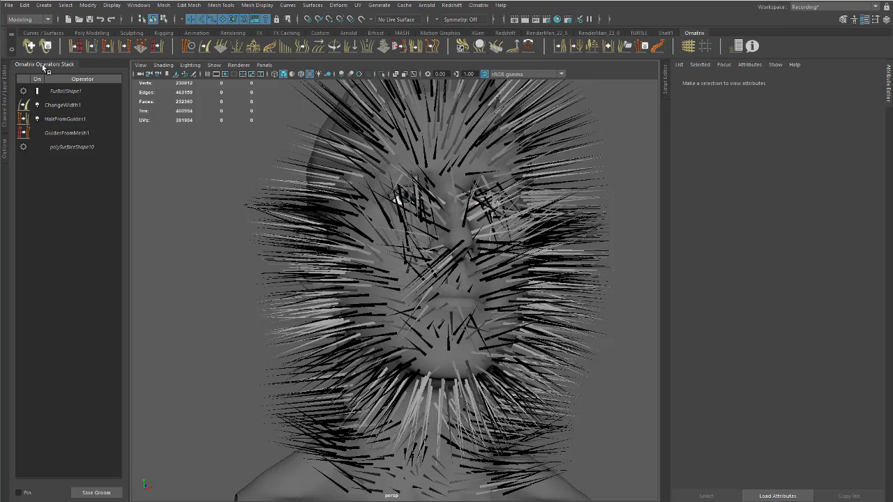
# - Undock the Ornatrix Operators Stack as a floating window and turn on the viewport's multisample anti-aliasing
pyautogui.moveTo(43, 66); pyautogui.dragTo(50, 155)
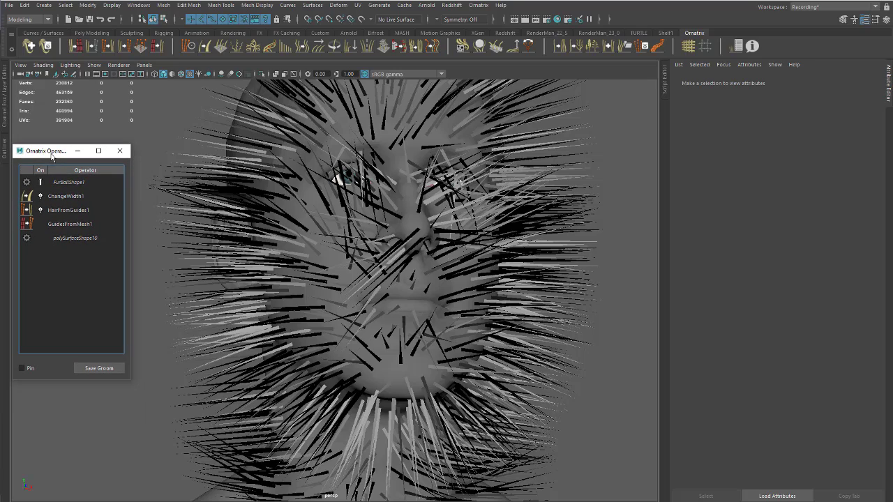
pyautogui.keyDown('alt'); pyautogui.moveTo(397, 192); pyautogui.dragTo(332, 210); pyautogui.keyUp('alt')
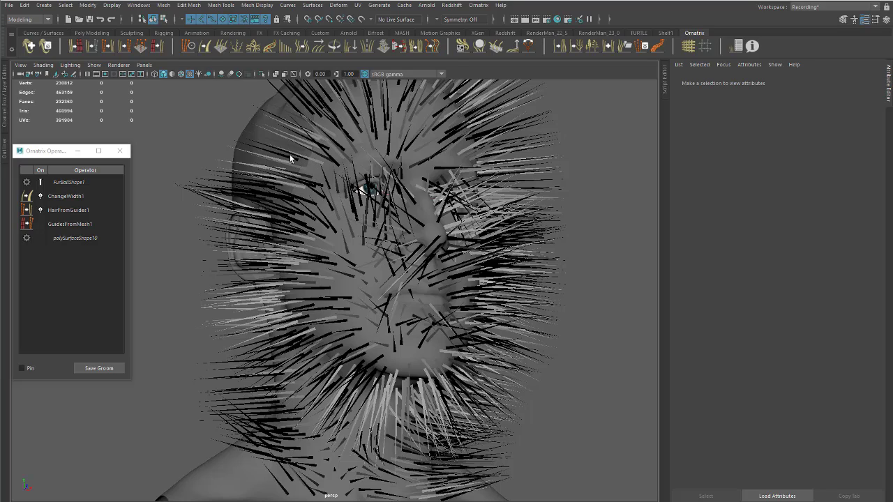
pyautogui.click(241, 76)
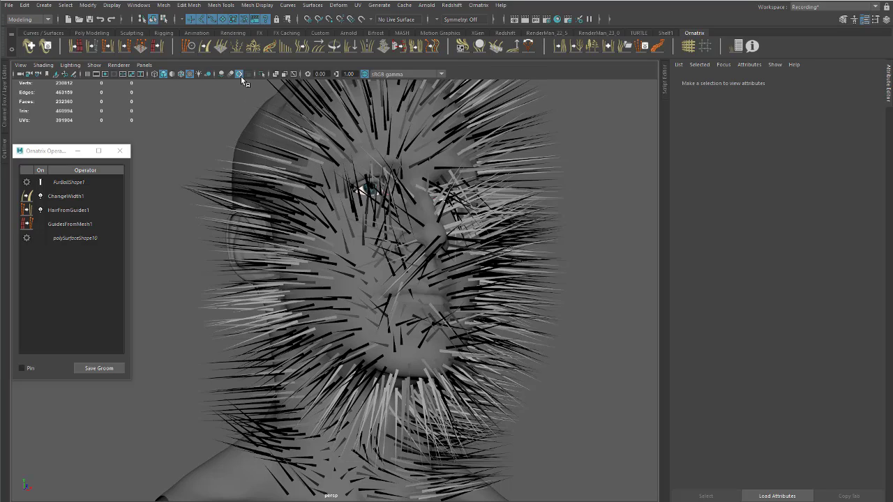
pyautogui.click(241, 76)
# - Examine the generated hair around the mouth, chin and cheeks up close and from several angles
pyautogui.keyDown('alt'); pyautogui.moveTo(496, 215); pyautogui.dragTo(625, 307, button='right'); pyautogui.keyUp('alt')
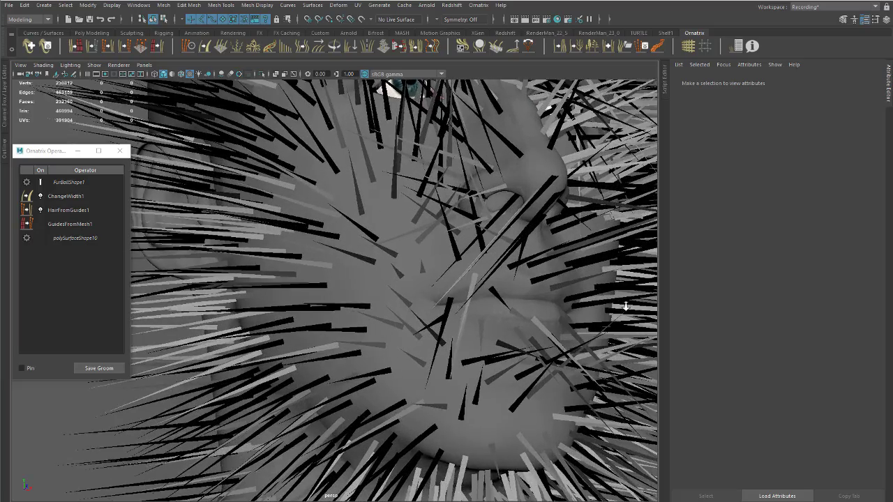
pyautogui.keyDown('alt'); pyautogui.moveTo(625, 307); pyautogui.dragTo(370, 235, button='middle'); pyautogui.keyUp('alt')
pyautogui.keyDown('alt'); pyautogui.moveTo(370, 236); pyautogui.dragTo(566, 265, button='right'); pyautogui.keyUp('alt')
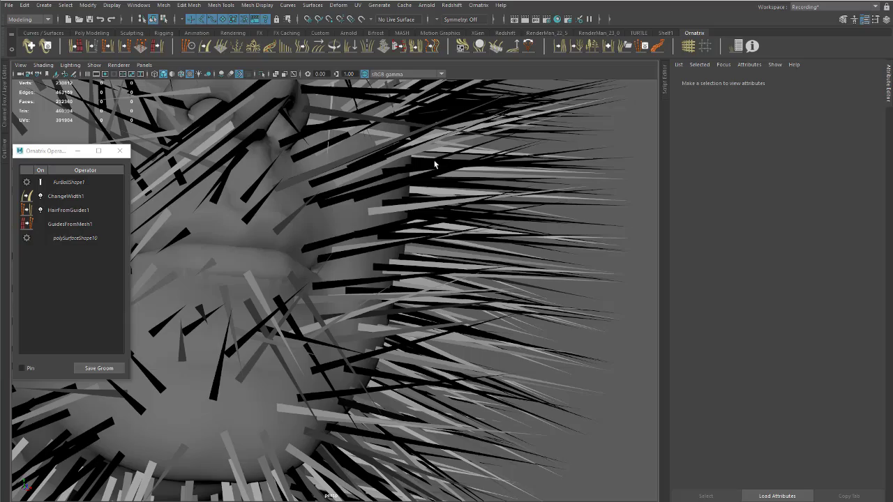
pyautogui.keyDown('alt'); pyautogui.moveTo(463, 186); pyautogui.dragTo(392, 182, button='right'); pyautogui.keyUp('alt')
pyautogui.keyDown('alt'); pyautogui.moveTo(392, 182); pyautogui.dragTo(312, 169); pyautogui.keyUp('alt')
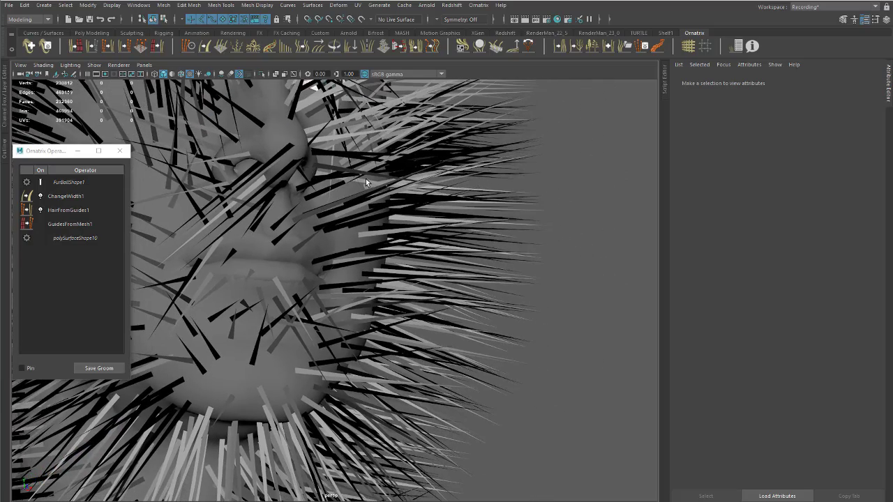
pyautogui.keyDown('alt'); pyautogui.moveTo(366, 179); pyautogui.dragTo(289, 133); pyautogui.keyUp('alt')
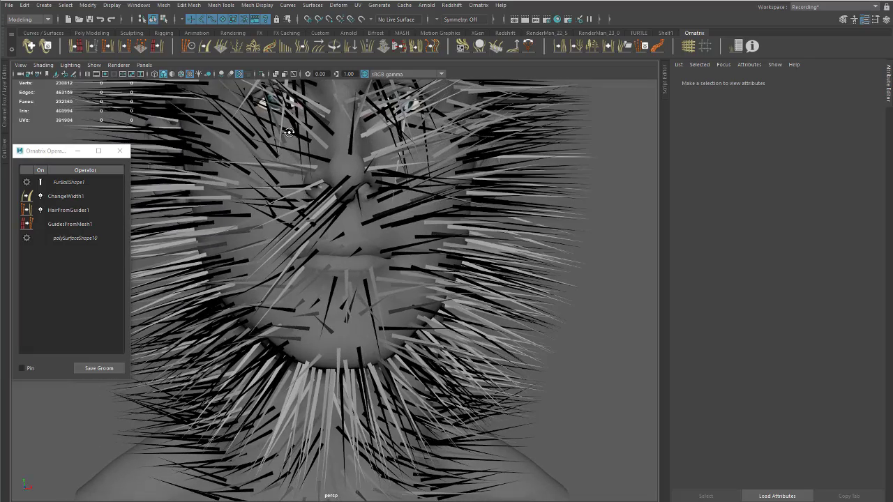
pyautogui.scroll(-5, 359, 191)
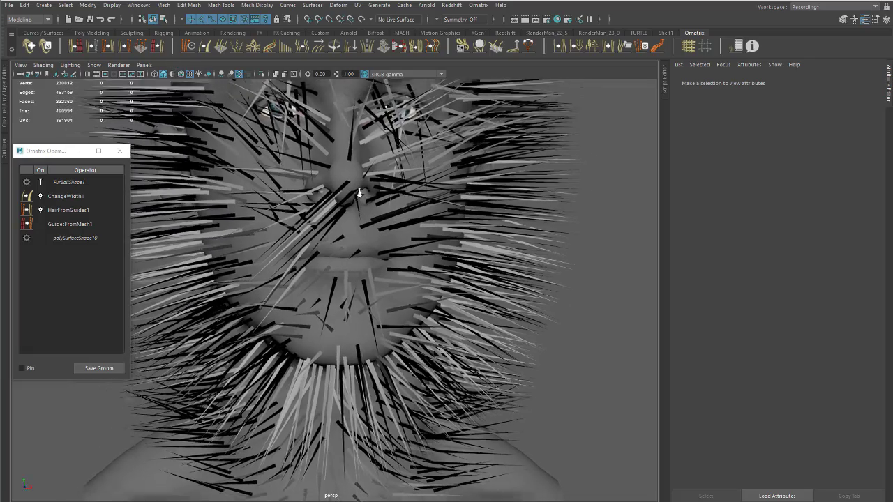
pyautogui.keyDown('alt'); pyautogui.moveTo(359, 195); pyautogui.dragTo(294, 124); pyautogui.keyUp('alt')
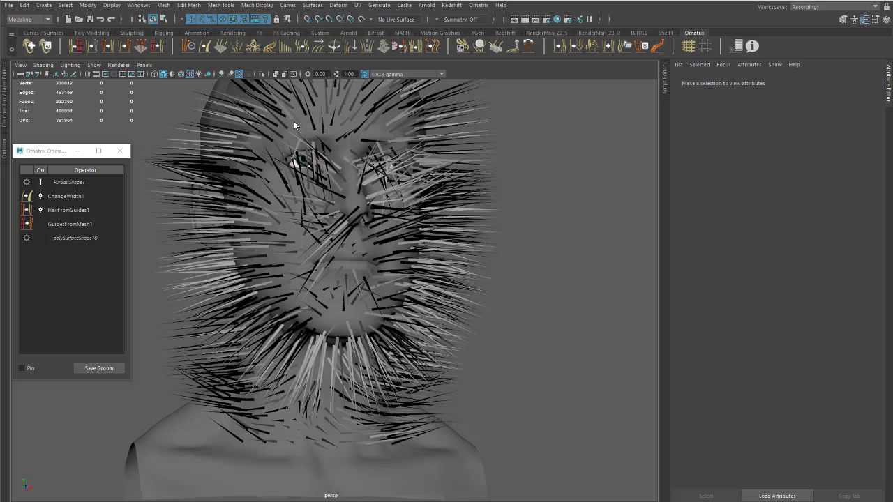
pyautogui.scroll(3, 328, 138)
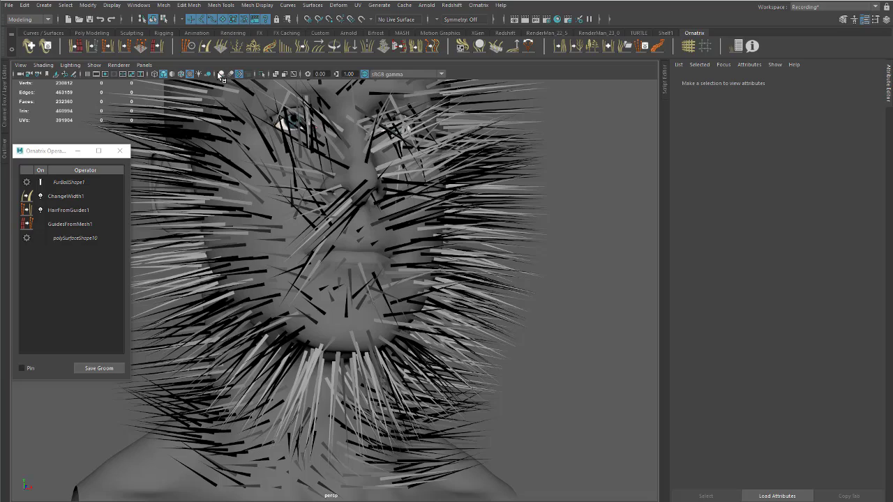
pyautogui.keyDown('alt'); pyautogui.moveTo(367, 290); pyautogui.dragTo(300, 279, button='right'); pyautogui.keyUp('alt')
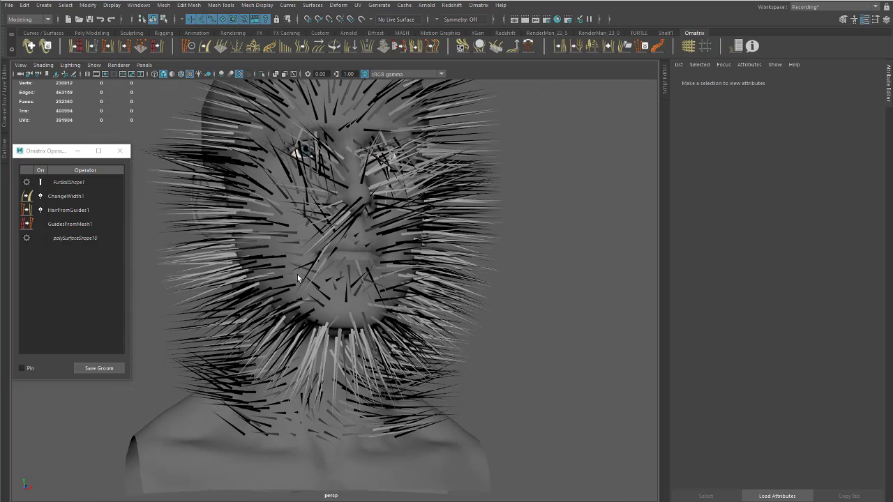
pyautogui.keyDown('alt'); pyautogui.moveTo(300, 279); pyautogui.dragTo(330, 266); pyautogui.keyUp('alt')
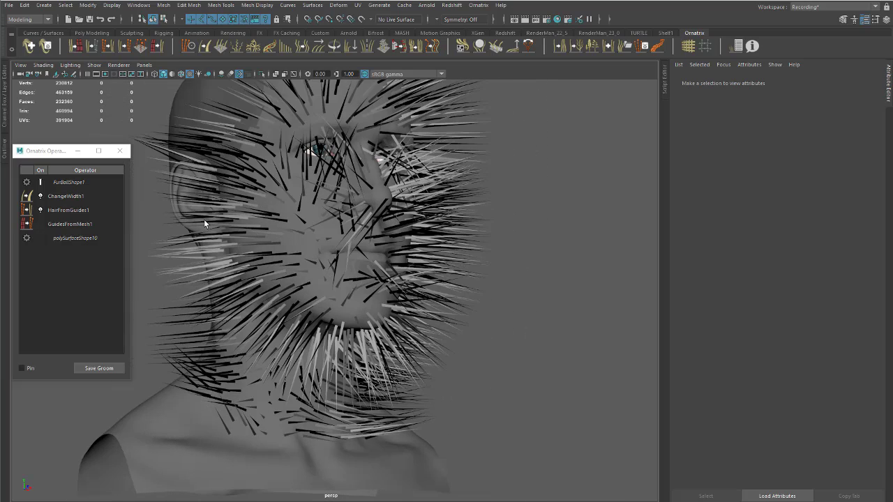
# - Disable the ChangeWidth1 and HairFromGuides1 operators and select GuidesFromMesh1 to view only the guides in profile
pyautogui.click(92, 211)
pyautogui.keyDown('alt'); pyautogui.moveTo(316, 202); pyautogui.dragTo(277, 202); pyautogui.keyUp('alt')
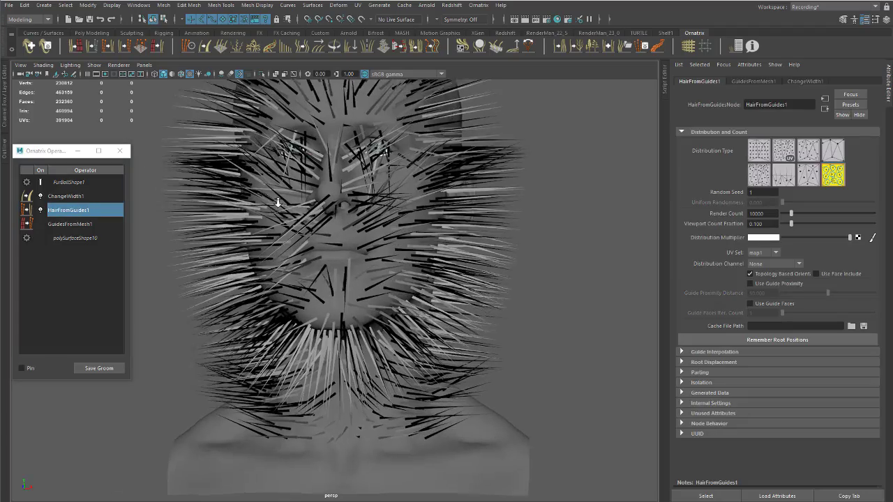
pyautogui.keyDown('alt'); pyautogui.moveTo(277, 202); pyautogui.dragTo(333, 211, button='right'); pyautogui.keyUp('alt')
pyautogui.keyDown('alt'); pyautogui.moveTo(333, 212); pyautogui.dragTo(363, 209); pyautogui.keyUp('alt')
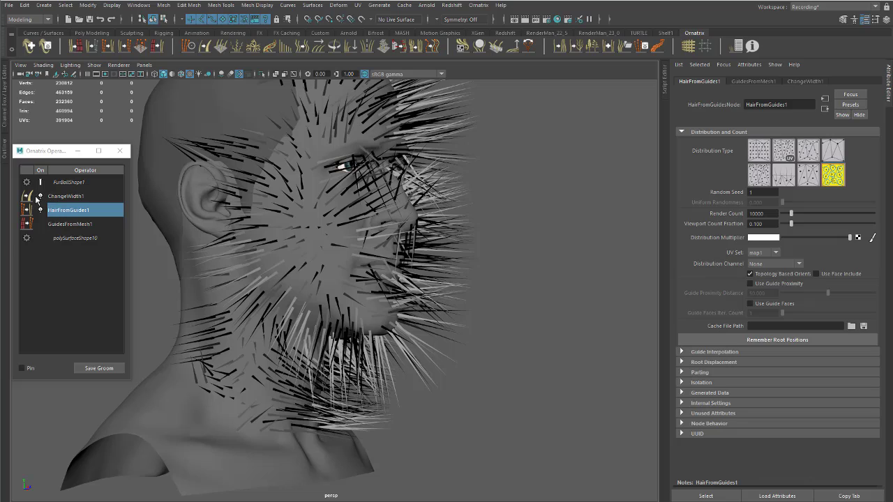
pyautogui.click(40, 196)
pyautogui.click(40, 210)
pyautogui.click(70, 224)
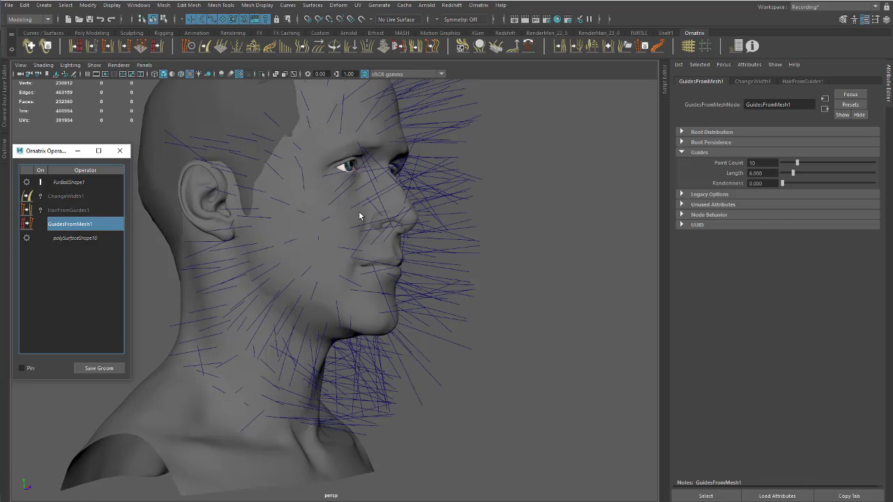
pyautogui.keyDown('alt'); pyautogui.moveTo(358, 223); pyautogui.dragTo(530, 292); pyautogui.keyUp('alt')
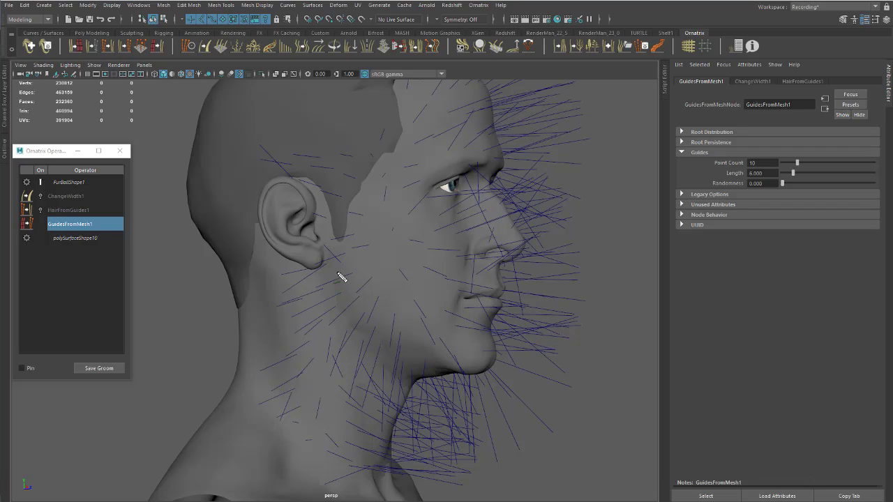
pyautogui.moveTo(362, 184)
pyautogui.mouseDown()
pyautogui.moveTo(335, 305)
pyautogui.moveTo(419, 389)
pyautogui.moveTo(481, 377)
pyautogui.moveTo(521, 314)
pyautogui.moveTo(506, 267)
pyautogui.moveTo(419, 230)
pyautogui.moveTo(382, 192)
pyautogui.moveTo(360, 194)
pyautogui.mouseUp()
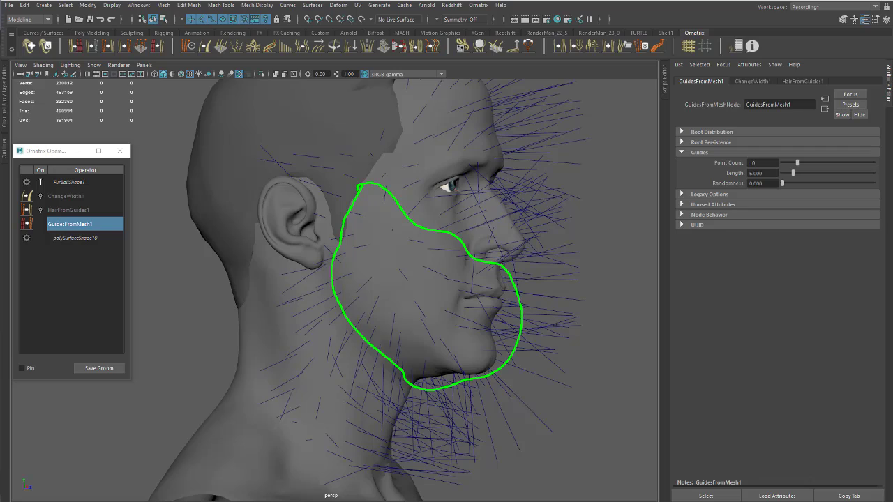
pyautogui.moveTo(450, 140)
pyautogui.mouseDown()
pyautogui.moveTo(487, 90)
pyautogui.moveTo(520, 108)
pyautogui.mouseUp()
pyautogui.moveTo(487, 146); pyautogui.dragTo(530, 144)
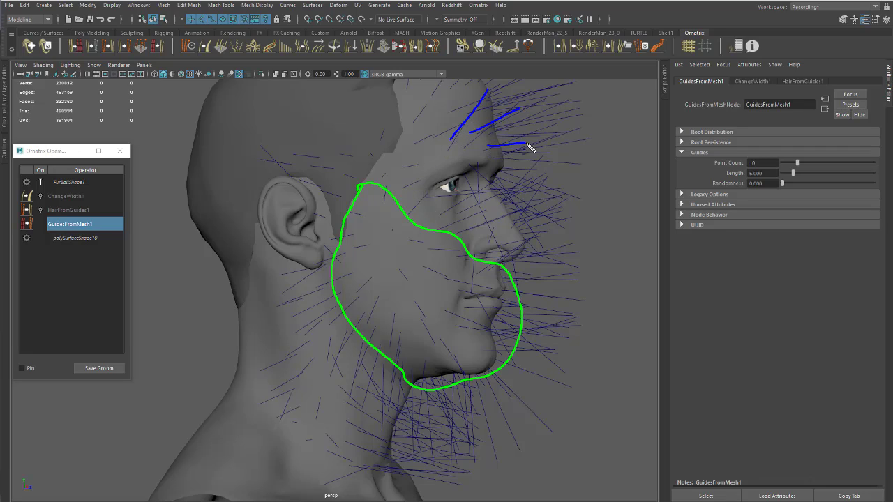
pyautogui.moveTo(325, 155); pyautogui.dragTo(293, 133)
pyautogui.moveTo(305, 185); pyautogui.dragTo(275, 180)
pyautogui.moveTo(308, 275); pyautogui.dragTo(277, 294)
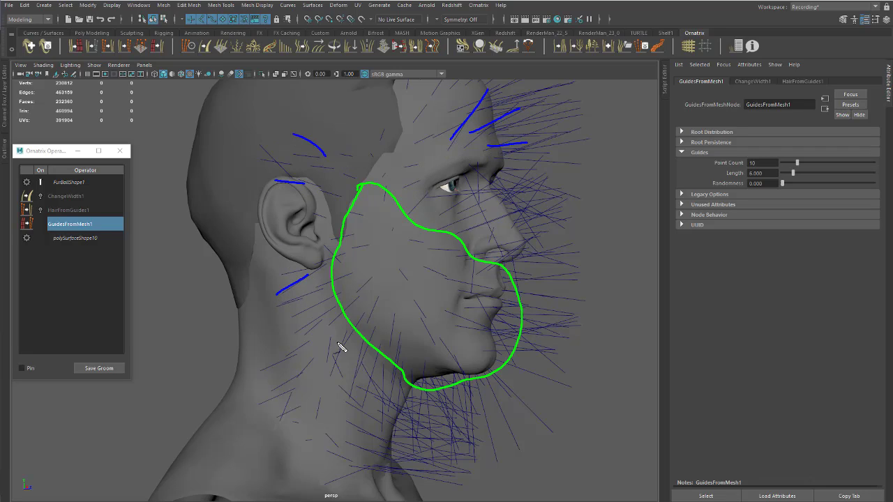
pyautogui.moveTo(324, 349); pyautogui.dragTo(293, 388)
pyautogui.moveTo(355, 384); pyautogui.dragTo(336, 434)
pyautogui.moveTo(382, 413); pyautogui.dragTo(388, 452)
pyautogui.moveTo(409, 414); pyautogui.dragTo(441, 480)
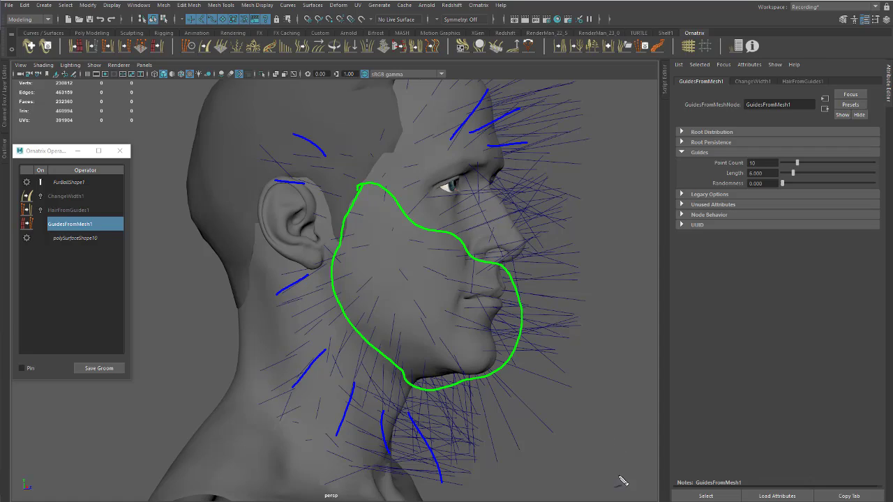
pyautogui.press('Escape')
# - Examine the guides around the head and review the Root Persistence and Root Distribution settings of GuidesFromMesh1, including its distribution map
pyautogui.keyDown('alt'); pyautogui.moveTo(375, 271); pyautogui.dragTo(317, 271); pyautogui.keyUp('alt')
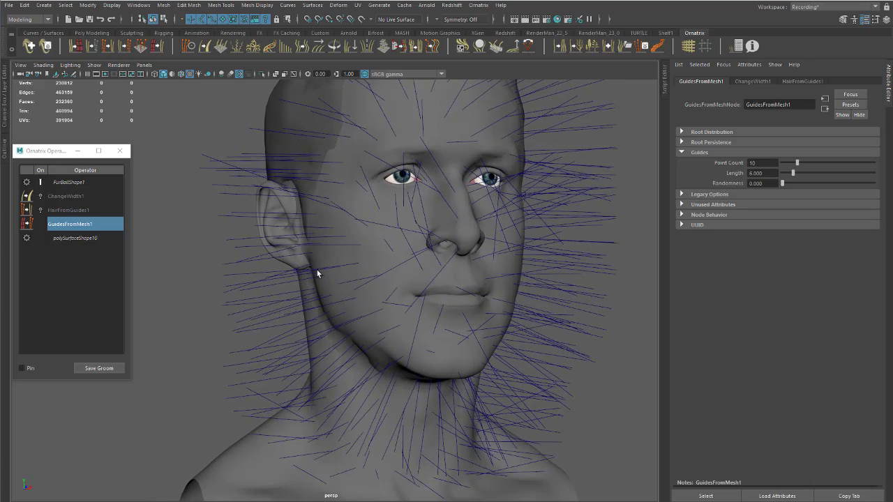
pyautogui.keyDown('alt'); pyautogui.moveTo(396, 293); pyautogui.dragTo(379, 263); pyautogui.keyUp('alt')
pyautogui.click(78, 210)
pyautogui.click(94, 223)
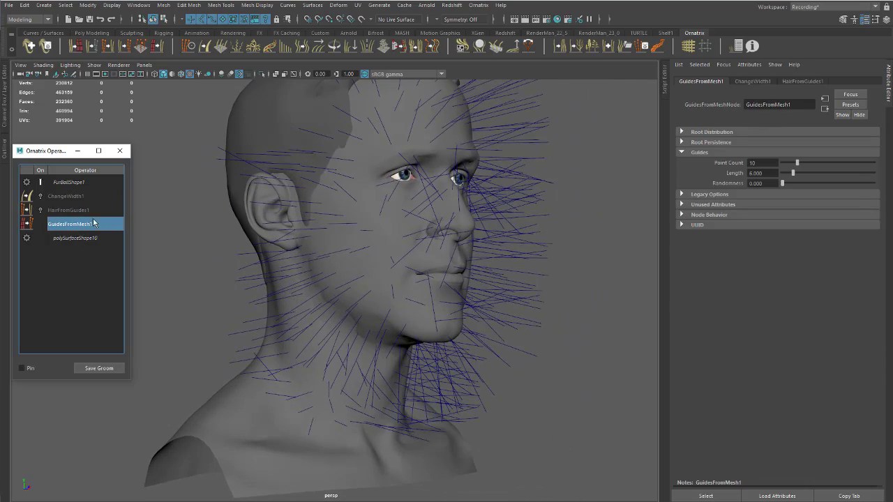
pyautogui.click(694, 153)
pyautogui.click(707, 143)
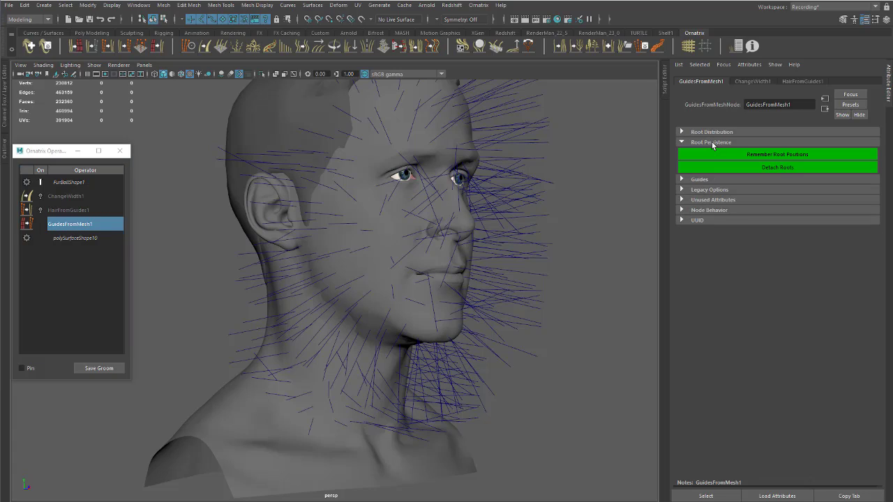
pyautogui.click(714, 143)
pyautogui.click(716, 133)
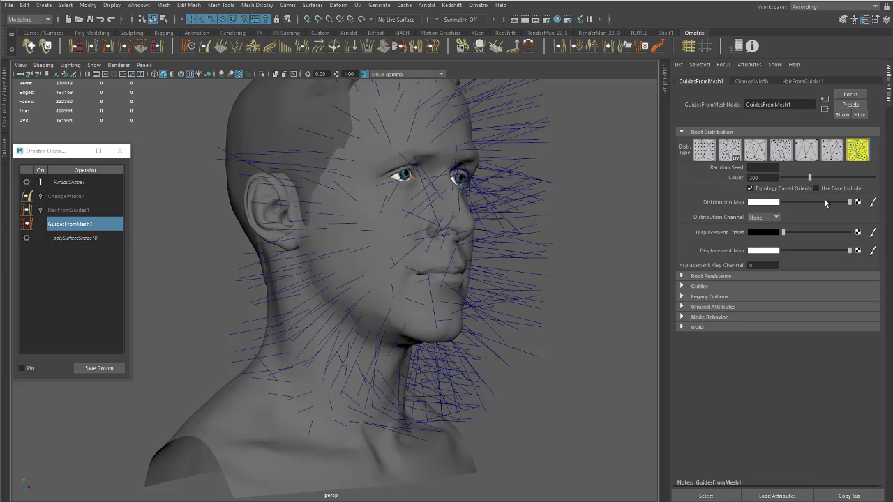
pyautogui.moveTo(828, 203); pyautogui.dragTo(864, 204)
pyautogui.keyDown('alt'); pyautogui.moveTo(444, 249); pyautogui.dragTo(468, 253); pyautogui.keyUp('alt')
pyautogui.keyDown('alt'); pyautogui.moveTo(469, 252); pyautogui.dragTo(478, 258, button='right'); pyautogui.keyUp('alt')
pyautogui.keyDown('alt'); pyautogui.moveTo(477, 258); pyautogui.dragTo(438, 263); pyautogui.keyUp('alt')
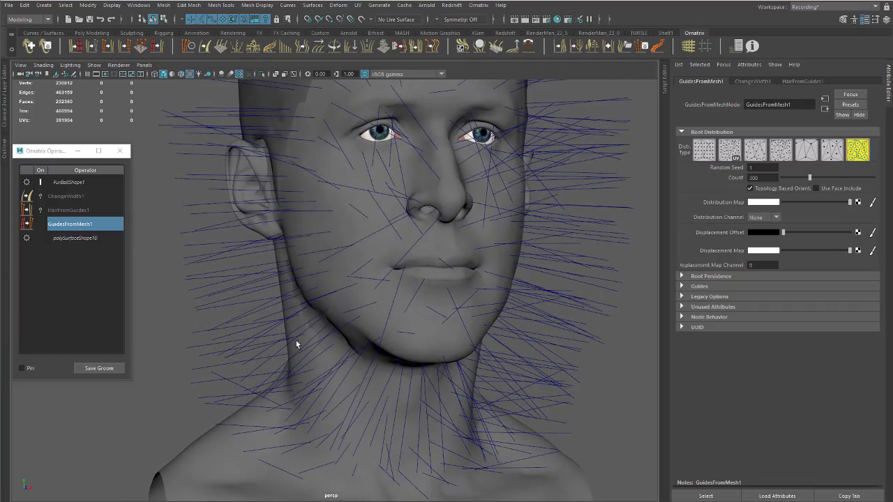
# - Switch to Mudbox and view the painted beard mask close up from the side and a three-quarter angle
pyautogui.press('super+Tab')
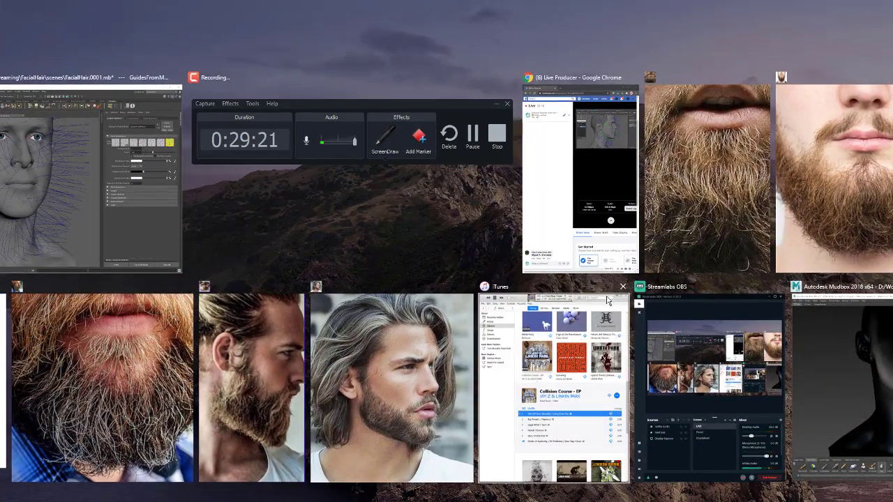
pyautogui.click(884, 344)
pyautogui.keyDown('alt'); pyautogui.moveTo(339, 218); pyautogui.dragTo(399, 213); pyautogui.keyUp('alt')
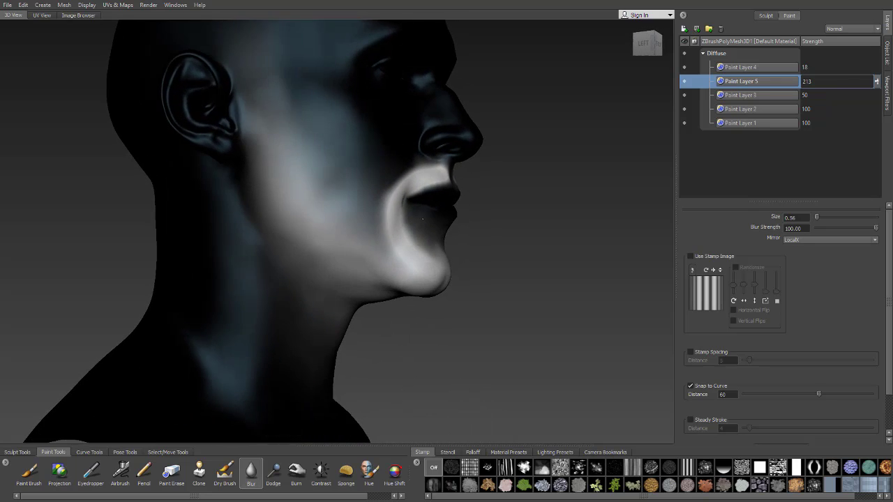
pyautogui.keyDown('alt'); pyautogui.moveTo(290, 172); pyautogui.dragTo(421, 228, button='middle'); pyautogui.keyUp('alt')
pyautogui.keyDown('alt'); pyautogui.moveTo(421, 228); pyautogui.dragTo(390, 217); pyautogui.keyUp('alt')
pyautogui.keyDown('alt'); pyautogui.moveTo(391, 217); pyautogui.dragTo(517, 206, button='right'); pyautogui.keyUp('alt')
pyautogui.keyDown('alt'); pyautogui.moveTo(516, 205); pyautogui.dragTo(434, 209, button='middle'); pyautogui.keyUp('alt')
pyautogui.keyDown('alt'); pyautogui.moveTo(435, 209); pyautogui.dragTo(455, 232); pyautogui.keyUp('alt')
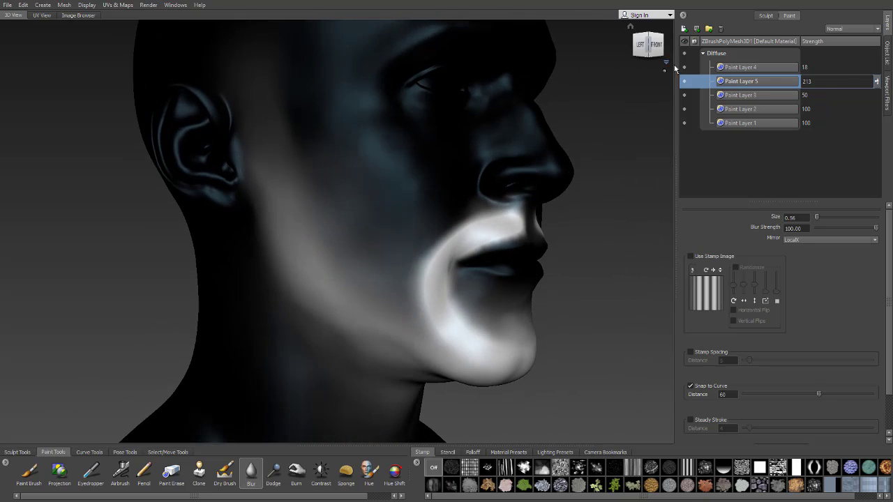
# - Create a new layer group above the Diffuse paint layers and name it TestMaps
pyautogui.click(747, 68)
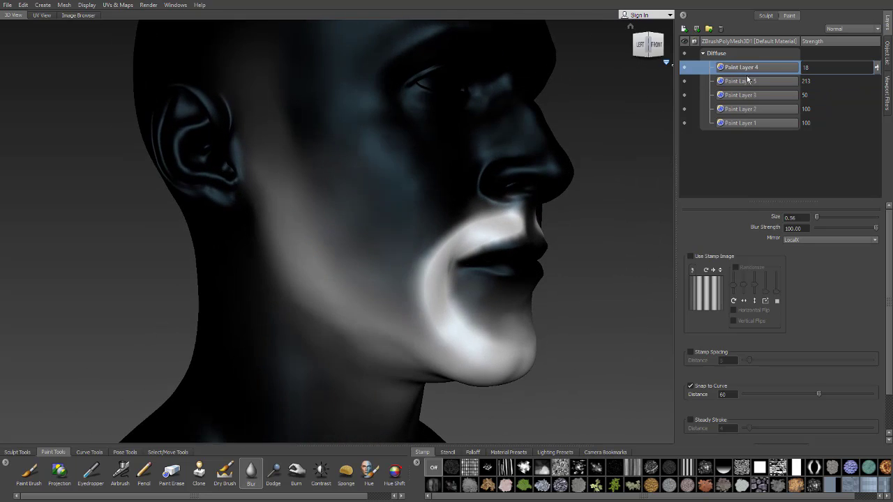
pyautogui.click(745, 123)
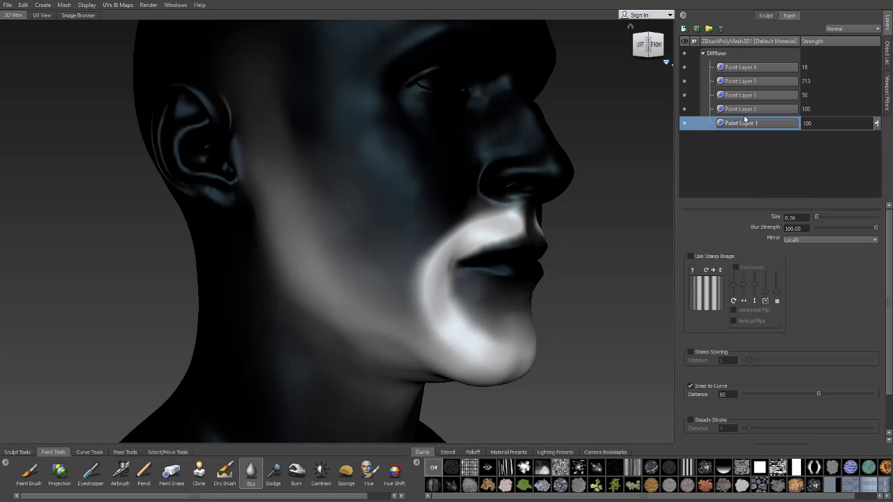
pyautogui.click(754, 66)
pyautogui.click(709, 29)
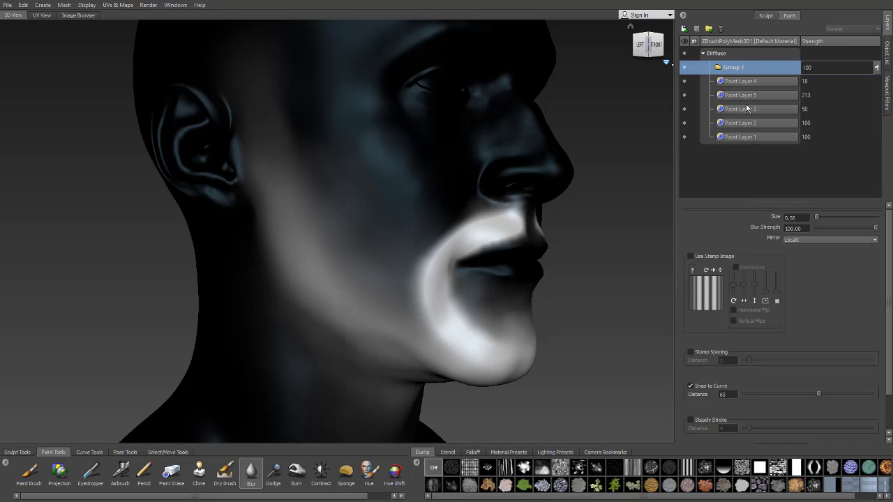
pyautogui.doubleClick(747, 68)
pyautogui.write('O')
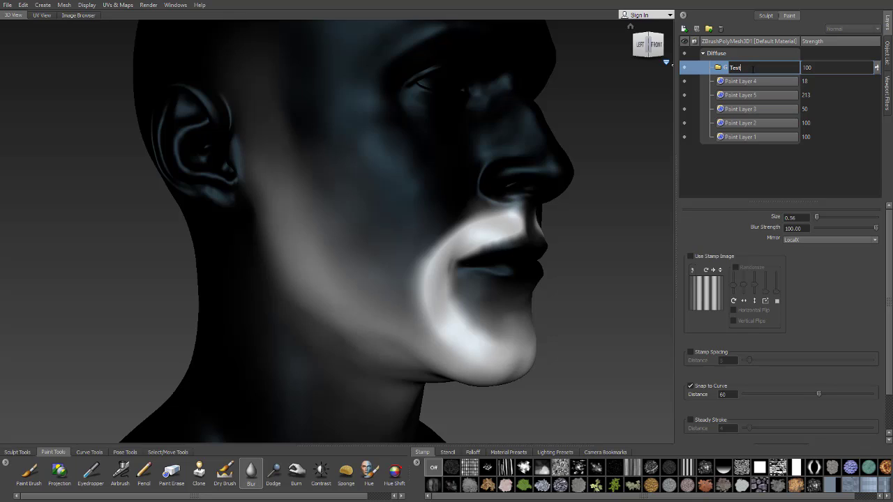
pyautogui.write('estMaps')
pyautogui.press('Return')
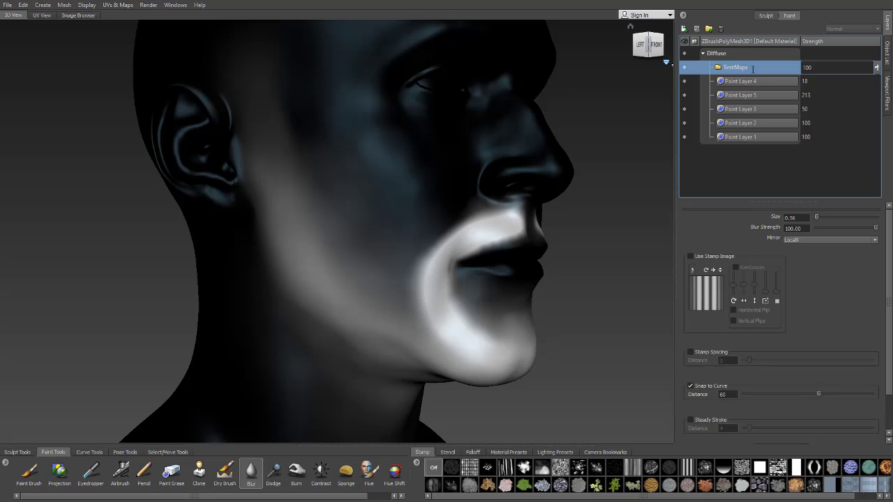
pyautogui.click(744, 82)
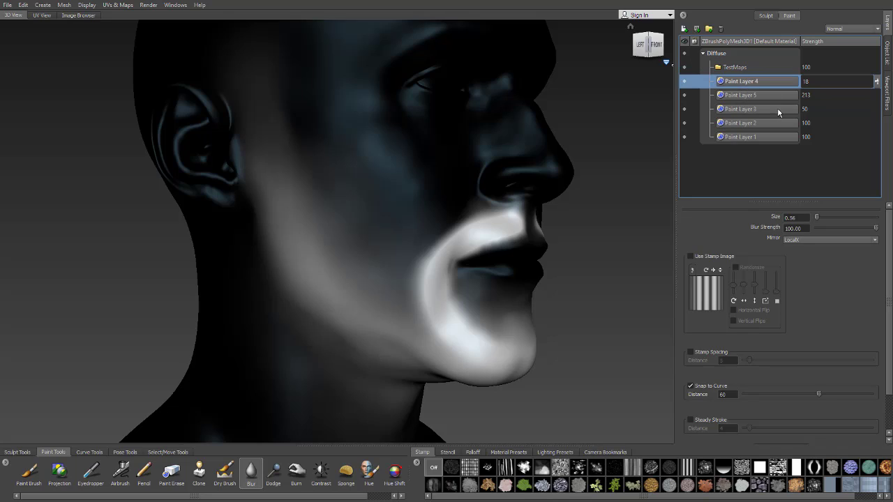
pyautogui.click(743, 137)
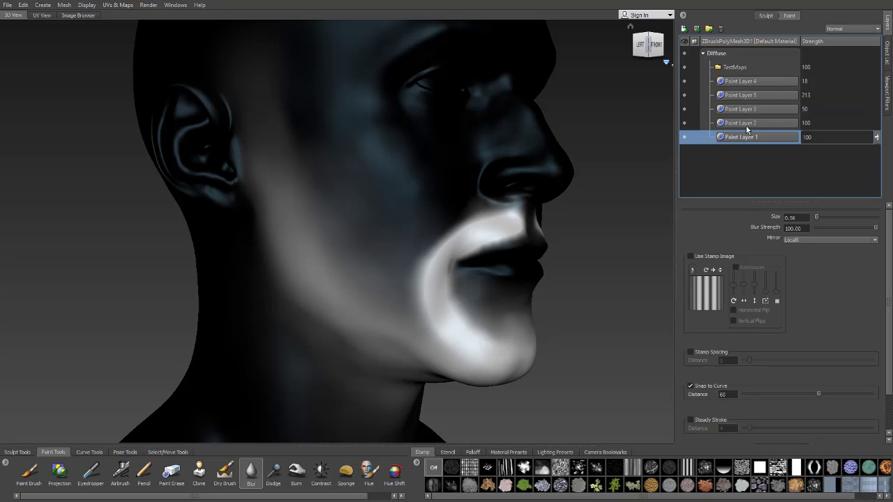
pyautogui.click(746, 125)
pyautogui.click(750, 110)
pyautogui.click(753, 98)
pyautogui.click(757, 81)
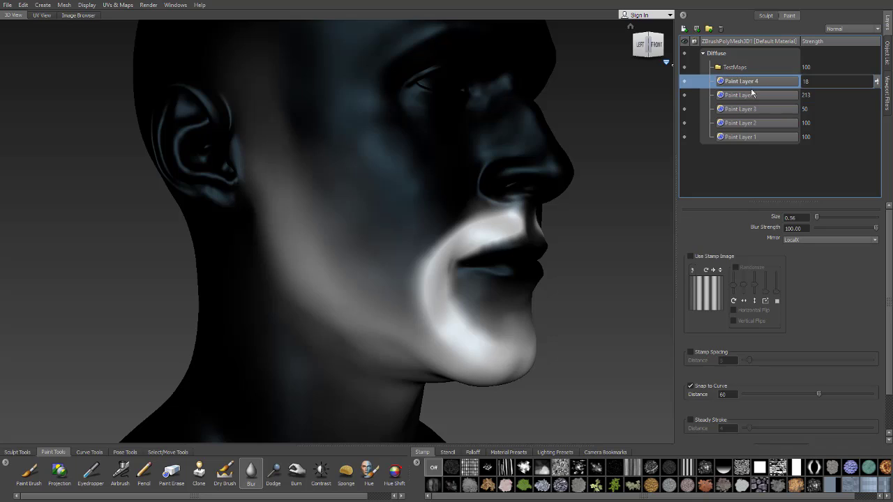
pyautogui.click(753, 95)
pyautogui.click(749, 111)
pyautogui.moveTo(748, 112)
pyautogui.mouseDown()
pyautogui.moveTo(745, 105)
pyautogui.moveTo(747, 143)
pyautogui.moveTo(754, 138)
pyautogui.mouseUp()
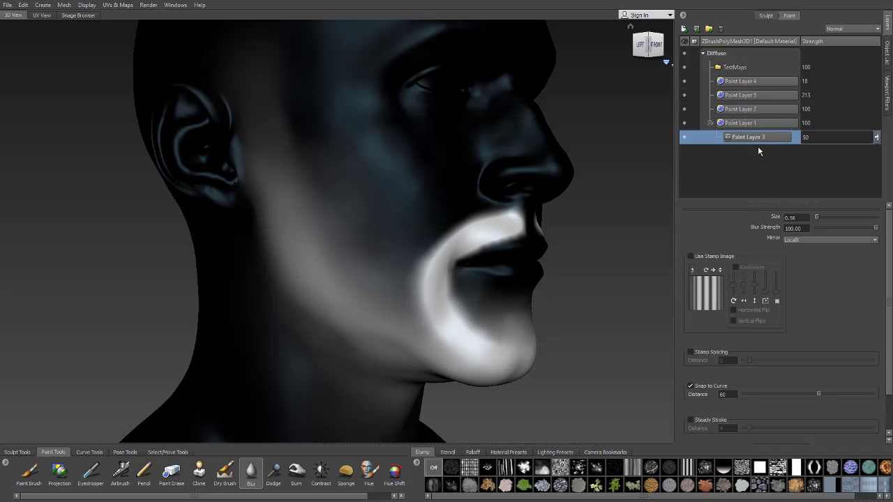
pyautogui.hotkey('ctrl', 'z')
# - Move Paint Layers 1, 2, 3, 5 and 4 one by one into the TestMaps group
pyautogui.click(758, 137)
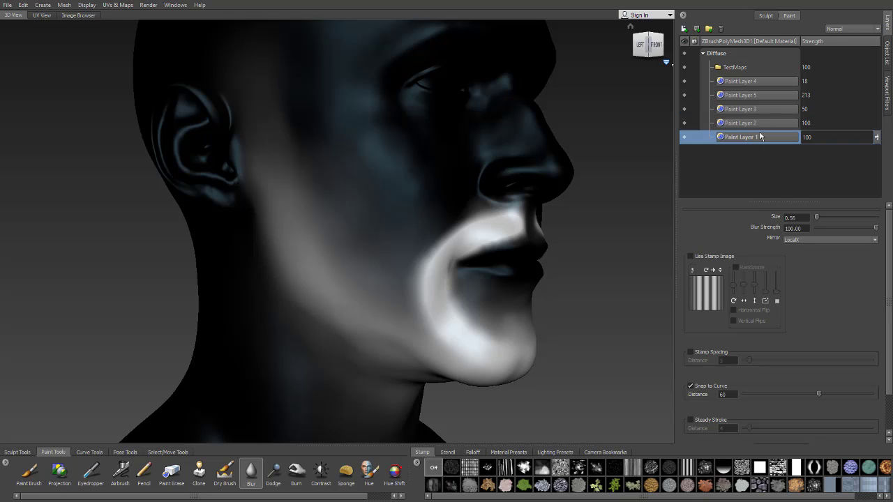
pyautogui.moveTo(757, 138); pyautogui.dragTo(780, 72)
pyautogui.click(753, 138)
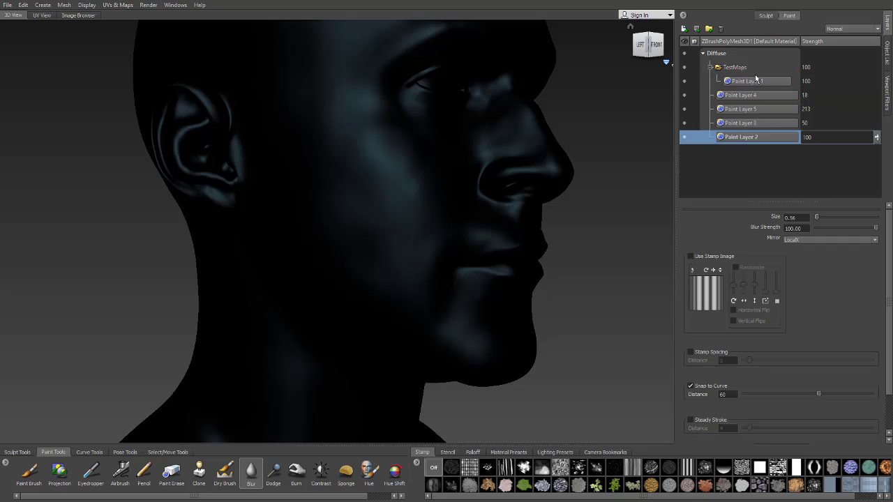
pyautogui.moveTo(742, 138); pyautogui.dragTo(764, 78)
pyautogui.click(740, 137)
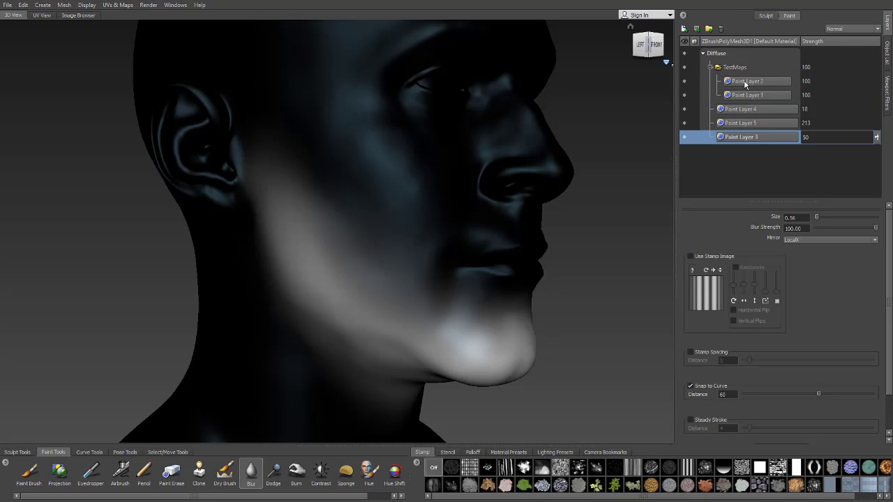
pyautogui.moveTo(743, 136); pyautogui.dragTo(758, 81)
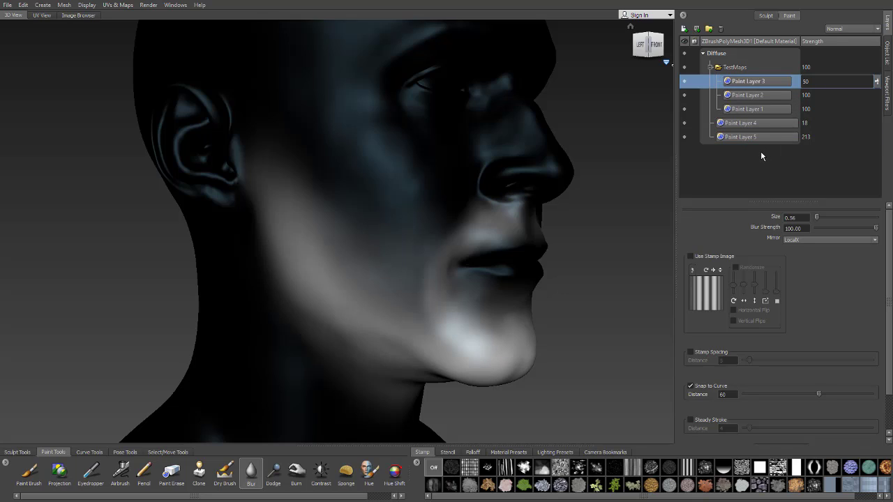
pyautogui.click(749, 140)
pyautogui.moveTo(748, 138); pyautogui.dragTo(752, 81)
pyautogui.click(750, 142)
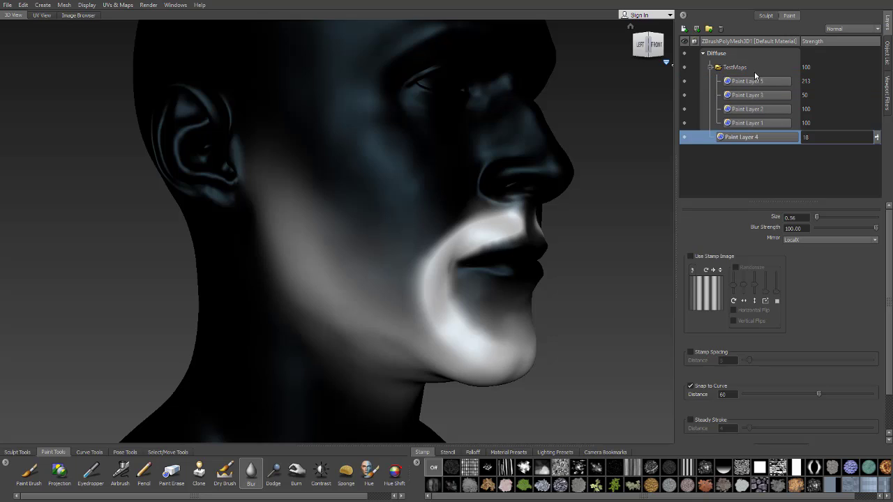
pyautogui.moveTo(745, 136); pyautogui.dragTo(754, 81)
# - Toggle the visibility of the collapsed TestMaps group off and on to check its paint, and expand the group again
pyautogui.click(709, 67)
pyautogui.click(683, 67)
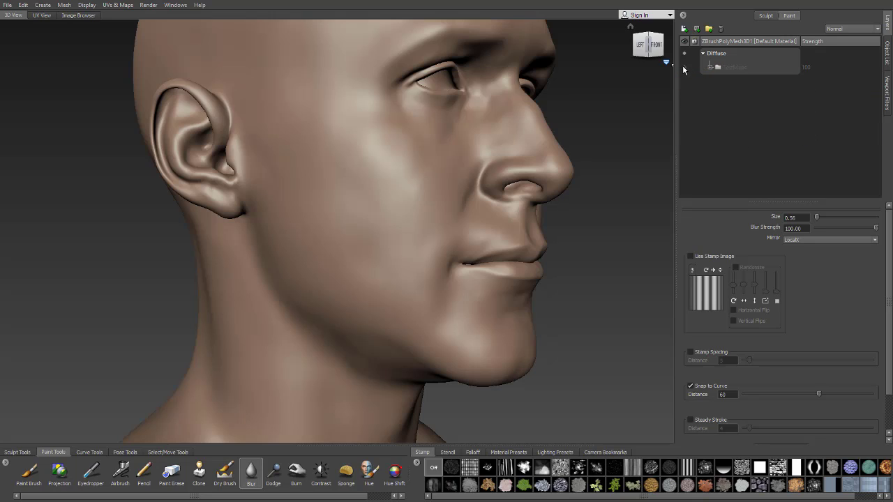
pyautogui.click(684, 67)
pyautogui.click(708, 68)
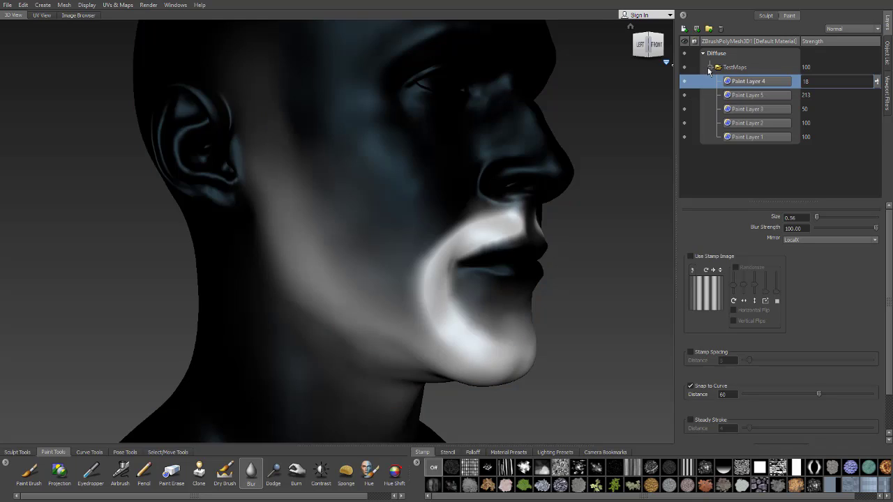
# - Hide Paint Layers 4, 5, 3 and 2 inside the TestMaps group, leaving only Paint Layer 1 visible
pyautogui.click(683, 80)
pyautogui.click(684, 95)
pyautogui.click(683, 109)
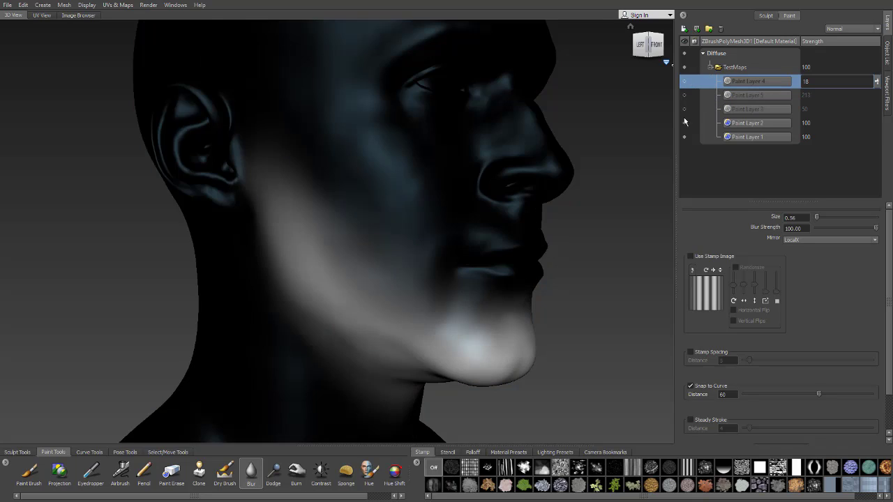
pyautogui.click(684, 122)
# - Duplicate Paint Layer 1, move the copy out above the TestMaps group, and collapse the group
pyautogui.click(748, 137)
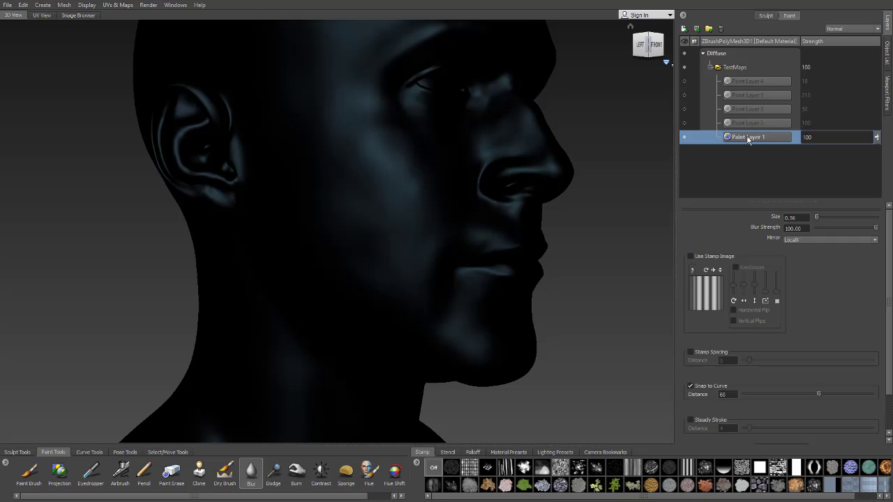
pyautogui.rightClick(748, 139)
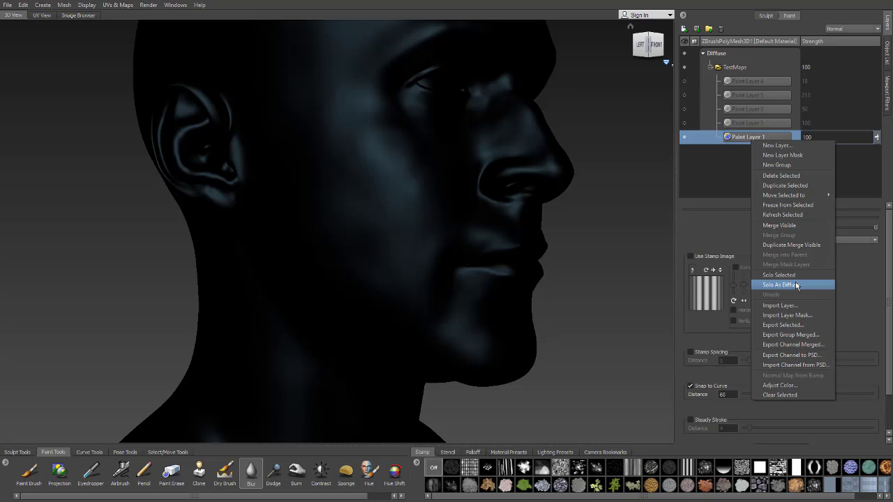
pyautogui.click(781, 185)
pyautogui.moveTo(763, 139); pyautogui.dragTo(744, 64)
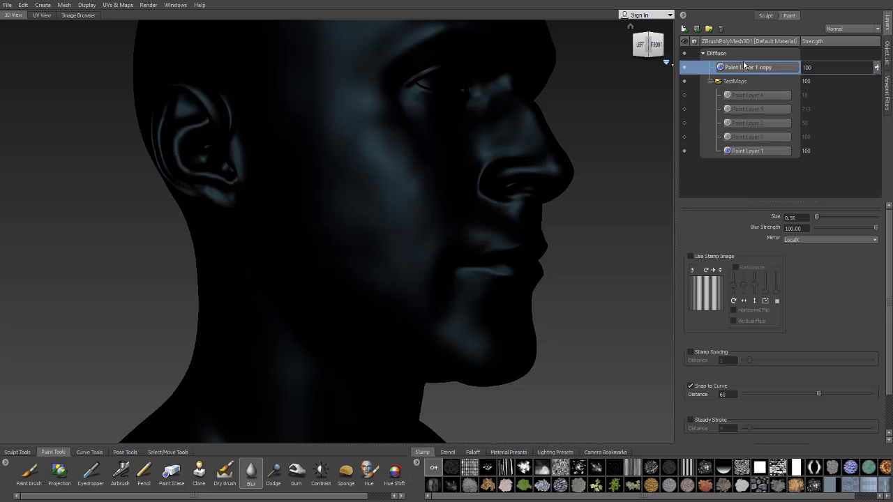
pyautogui.click(710, 82)
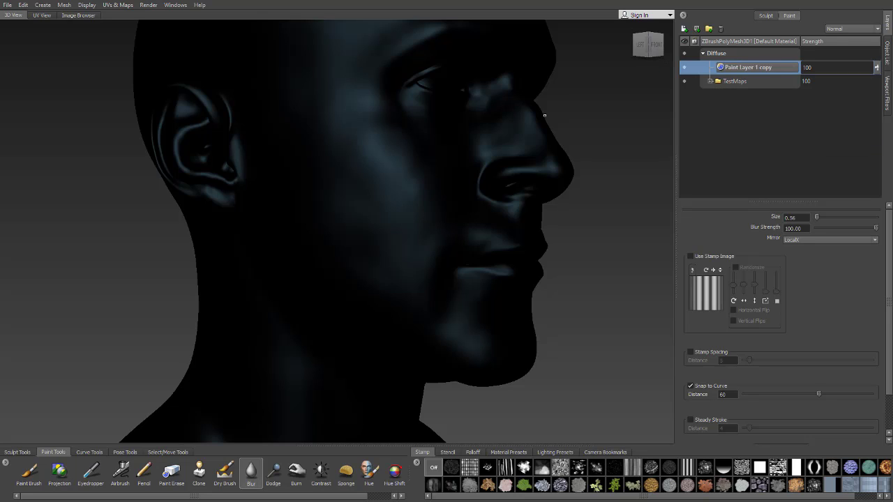
# - Frame the head, neck and shoulders in a three-quarter view
pyautogui.keyDown('alt'); pyautogui.moveTo(545, 115); pyautogui.dragTo(391, 145); pyautogui.keyUp('alt')
pyautogui.scroll(-3, 378, 147)
pyautogui.keyDown('alt'); pyautogui.moveTo(484, 144); pyautogui.dragTo(556, 116, button='middle'); pyautogui.keyUp('alt')
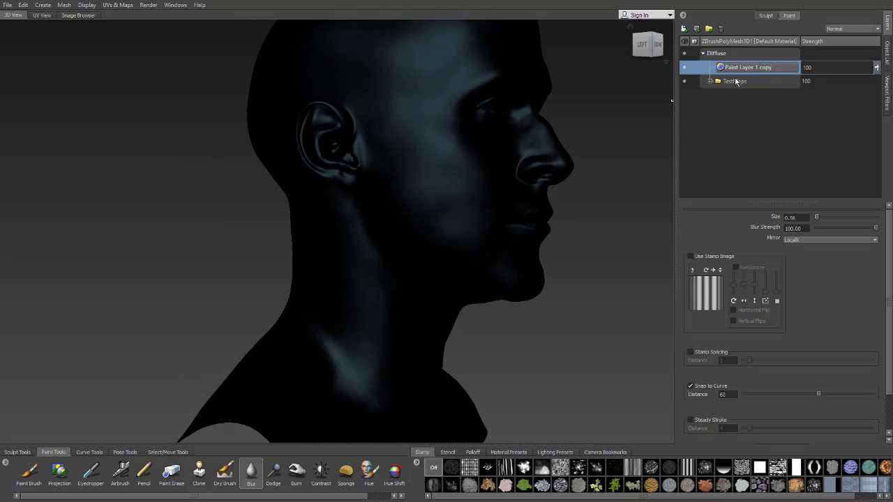
pyautogui.keyDown('alt'); pyautogui.moveTo(575, 139); pyautogui.dragTo(474, 146); pyautogui.keyUp('alt')
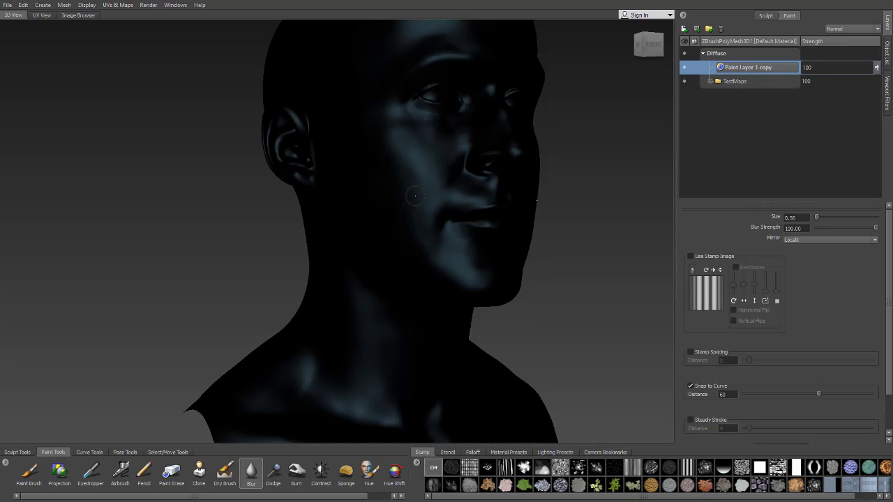
# - Switch to Maya and examine the guides on the head from the side
pyautogui.keyDown('alt'); pyautogui.moveTo(473, 184); pyautogui.dragTo(412, 191); pyautogui.keyUp('alt')
pyautogui.keyDown('alt'); pyautogui.moveTo(413, 191); pyautogui.dragTo(438, 188, button='middle'); pyautogui.keyUp('alt')
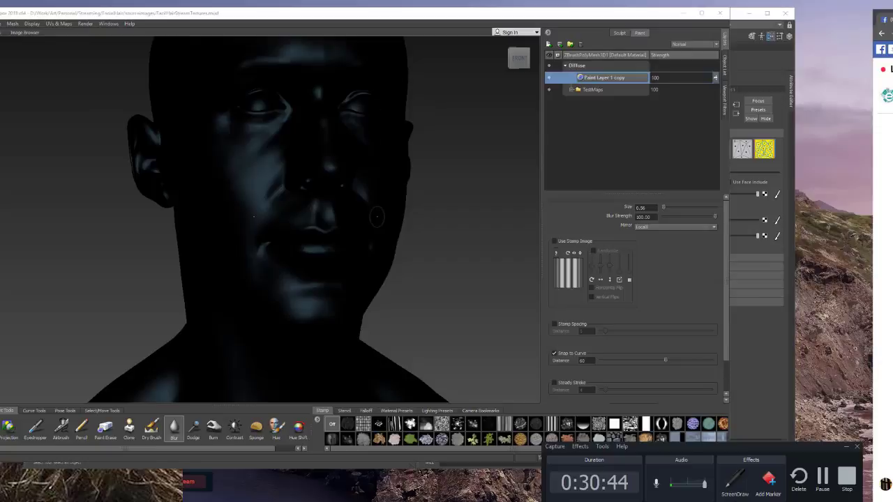
pyautogui.hotkey('alt', 'Tab')
pyautogui.click(335, 212)
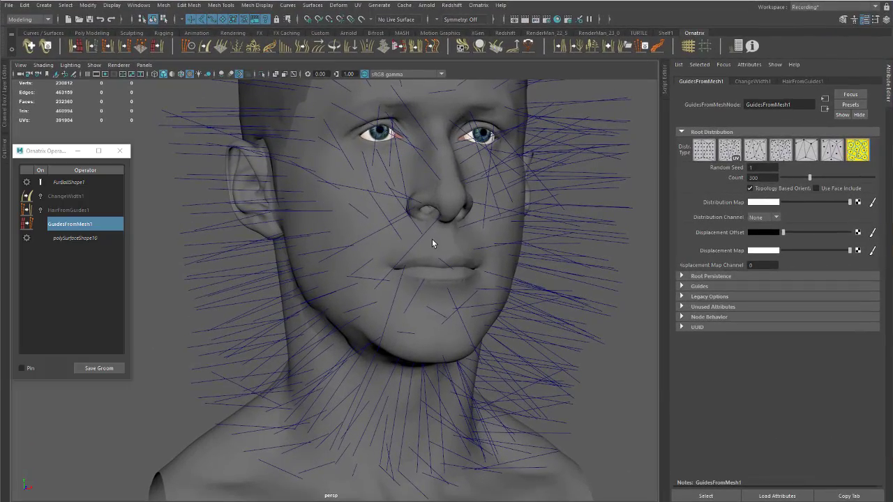
pyautogui.keyDown('alt'); pyautogui.moveTo(437, 225); pyautogui.dragTo(759, 213); pyautogui.keyUp('alt')
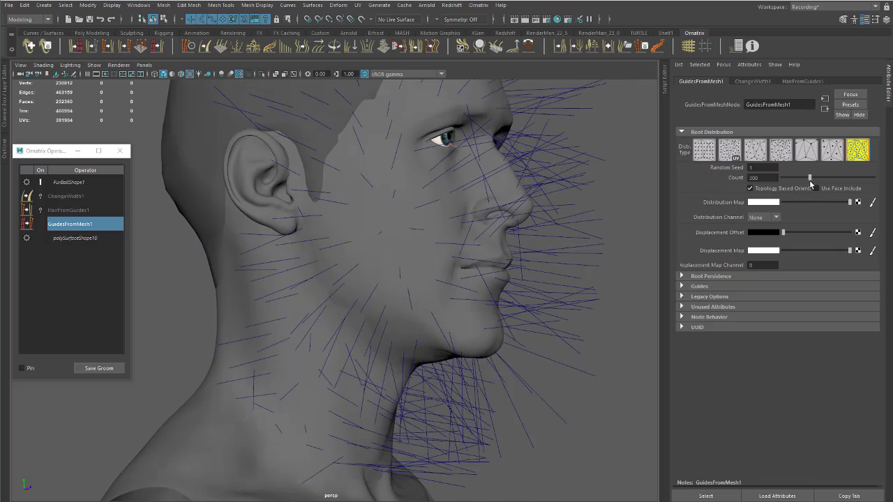
# - Reduce the GuidesFromMesh1 Count to its minimum and set it back to 300
pyautogui.moveTo(811, 184); pyautogui.dragTo(689, 187)
pyautogui.write('3')
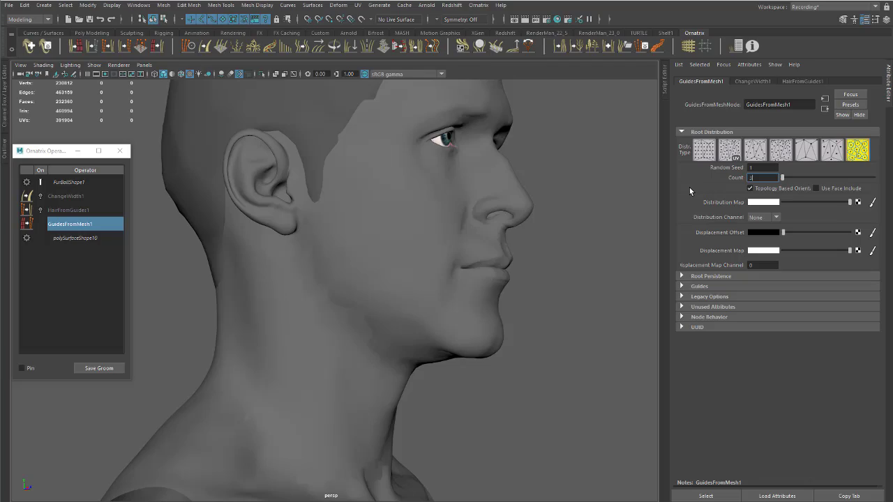
pyautogui.write('00')
pyautogui.press('Return')
pyautogui.keyDown('alt'); pyautogui.moveTo(493, 239); pyautogui.dragTo(462, 229); pyautogui.keyUp('alt')
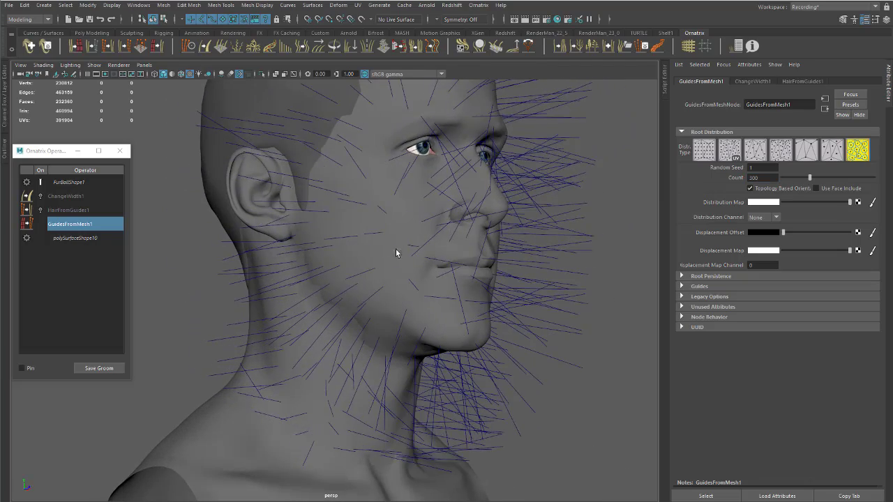
pyautogui.keyDown('alt'); pyautogui.moveTo(395, 252); pyautogui.dragTo(417, 280); pyautogui.keyUp('alt')
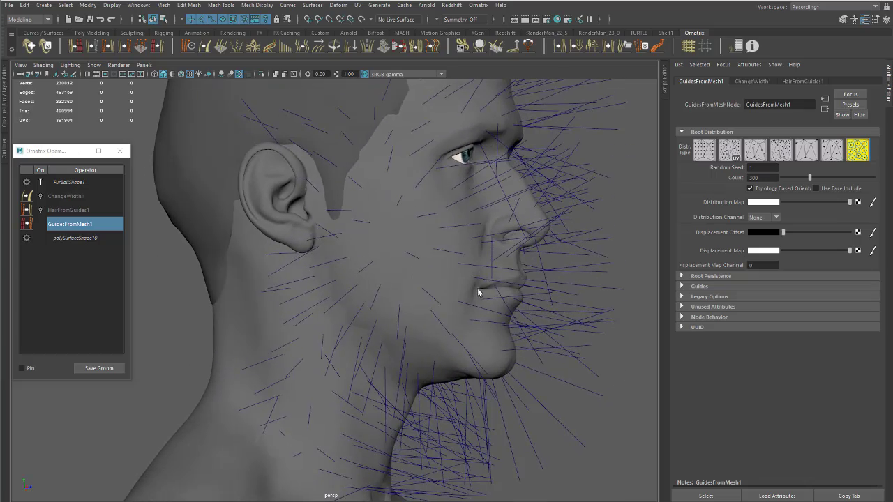
# - Switch back to Mudbox and rename the Paint Layer 1 copy as Black
pyautogui.press('super+Tab')
pyautogui.click(273, 209)
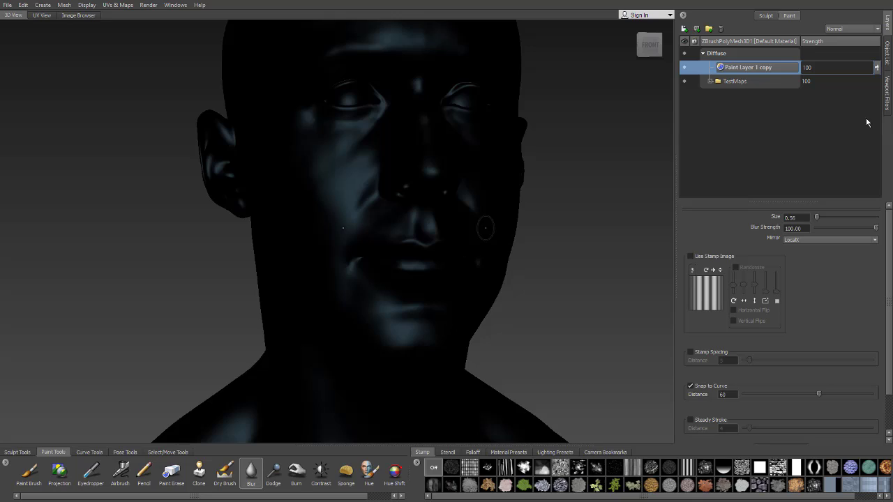
pyautogui.doubleClick(758, 69)
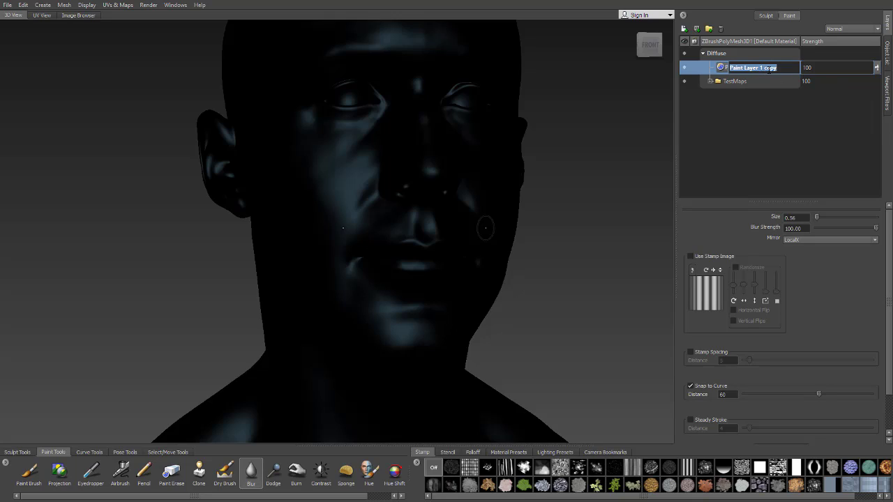
pyautogui.write('Ba')
pyautogui.press('Return')
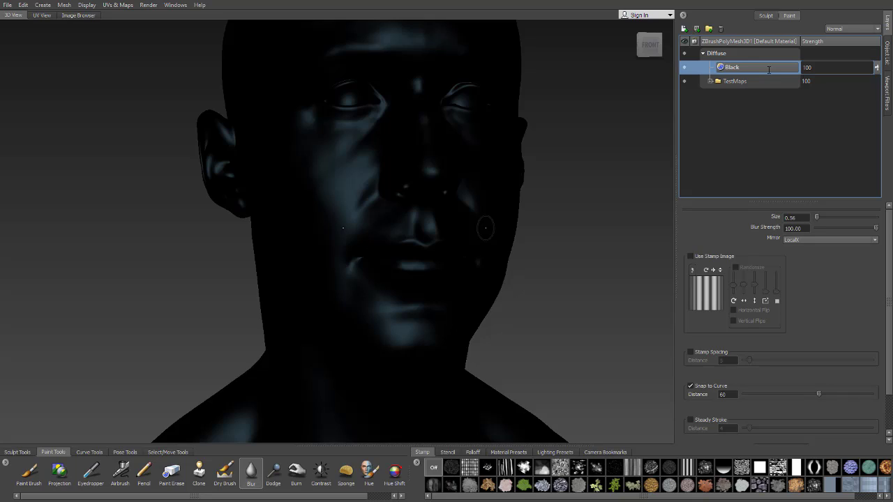
# - Add a new diffuse paint layer above the Black layer
pyautogui.click(684, 28)
pyautogui.click(441, 281)
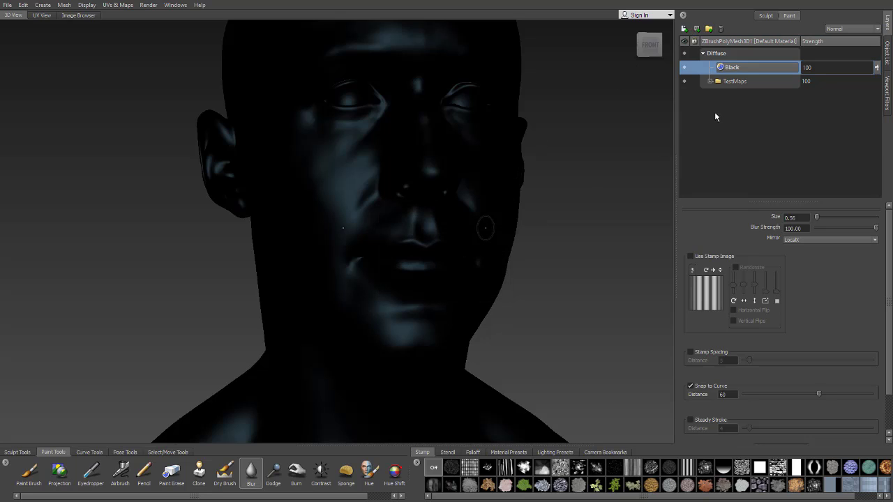
pyautogui.keyDown('alt'); pyautogui.moveTo(451, 152); pyautogui.dragTo(500, 179); pyautogui.keyUp('alt')
pyautogui.keyDown('alt'); pyautogui.moveTo(501, 179); pyautogui.dragTo(520, 185, button='right'); pyautogui.keyUp('alt')
pyautogui.keyDown('alt'); pyautogui.moveTo(488, 188); pyautogui.dragTo(337, 230); pyautogui.keyUp('alt')
pyautogui.keyDown('alt'); pyautogui.moveTo(338, 231); pyautogui.dragTo(370, 240, button='right'); pyautogui.keyUp('alt')
pyautogui.keyDown('alt'); pyautogui.moveTo(371, 241); pyautogui.dragTo(339, 228); pyautogui.keyUp('alt')
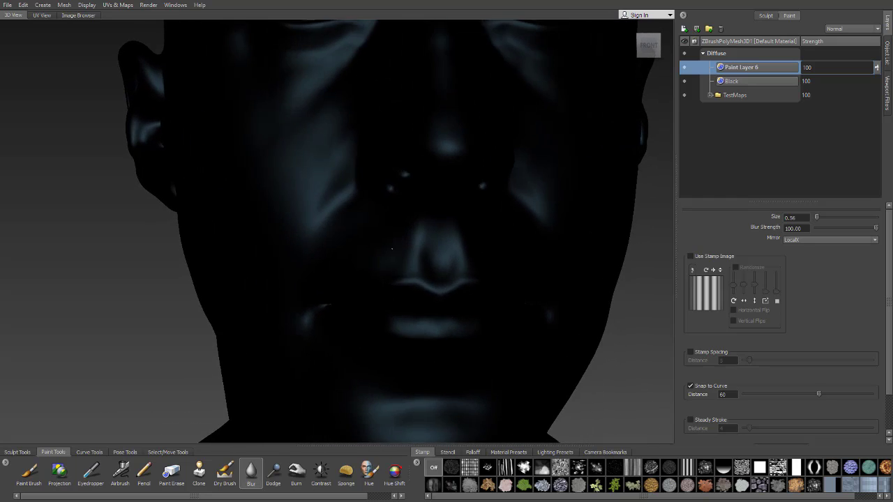
pyautogui.keyDown('alt'); pyautogui.moveTo(339, 228); pyautogui.dragTo(294, 199, button='right'); pyautogui.keyUp('alt')
pyautogui.keyDown('alt'); pyautogui.moveTo(294, 200); pyautogui.dragTo(295, 199); pyautogui.keyUp('alt')
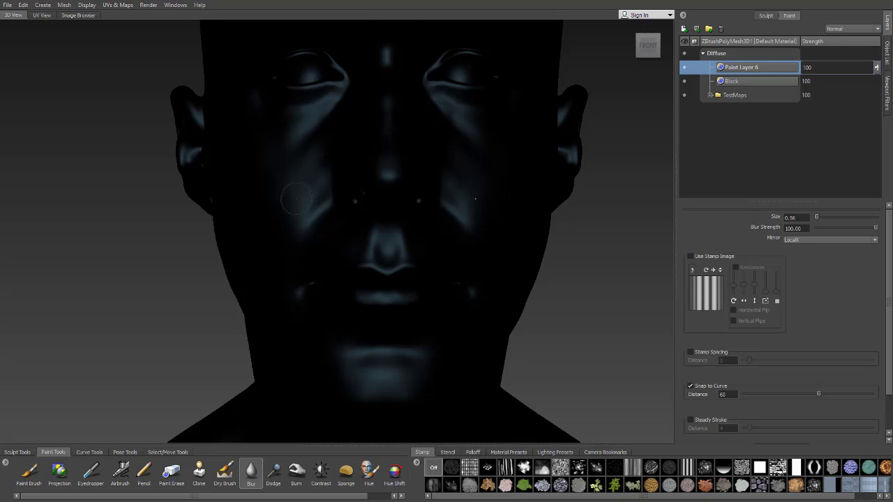
pyautogui.moveTo(297, 222)
pyautogui.keyDown('alt'); pyautogui.mouseDown()
pyautogui.moveTo(328, 209)
pyautogui.moveTo(314, 192)
pyautogui.moveTo(338, 178)
pyautogui.mouseUp(); pyautogui.keyUp('alt')
pyautogui.keyDown('alt'); pyautogui.moveTo(274, 202); pyautogui.dragTo(349, 203); pyautogui.keyUp('alt')
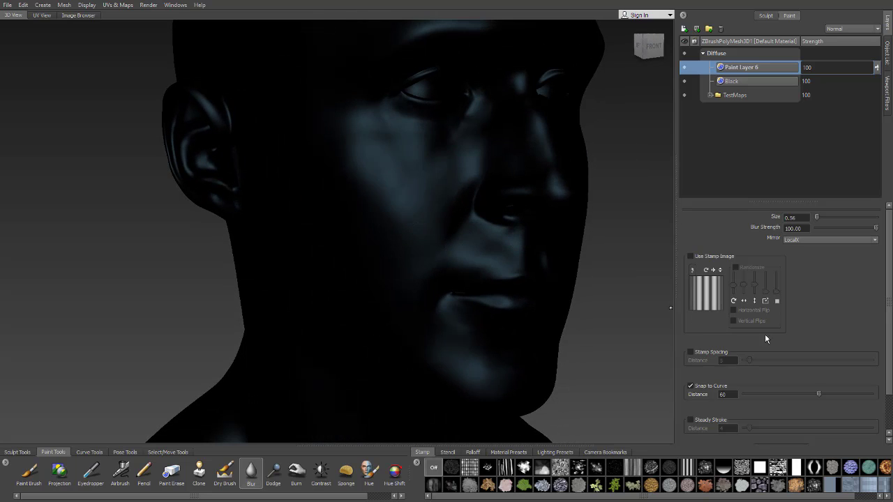
# - Activate the white Paint Brush and set its size to 1.20 for painting the side of the face
pyautogui.click(27, 476)
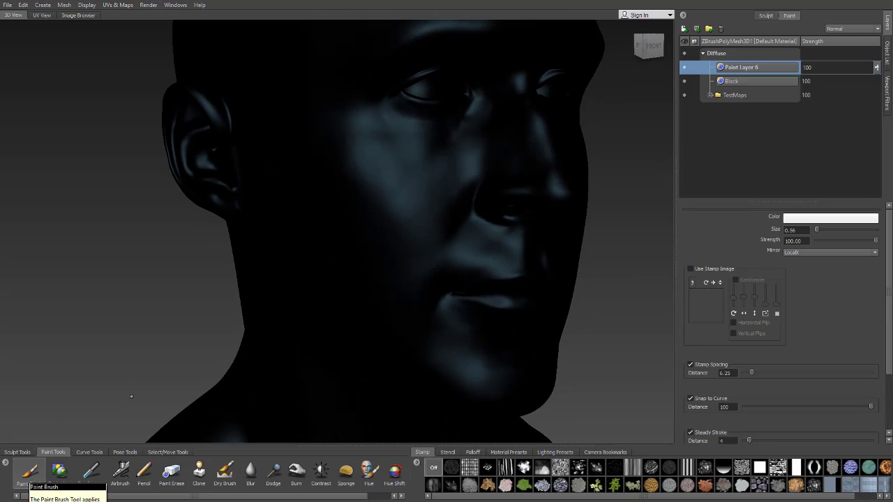
pyautogui.keyDown('alt'); pyautogui.moveTo(342, 256); pyautogui.dragTo(375, 231); pyautogui.keyUp('alt')
pyautogui.keyDown('alt'); pyautogui.moveTo(375, 231); pyautogui.dragTo(409, 230, button='right'); pyautogui.keyUp('alt')
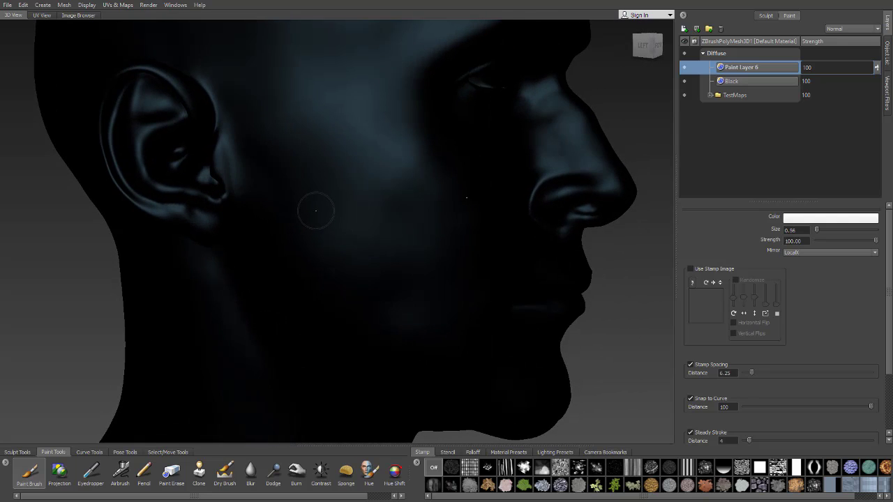
pyautogui.moveTo(285, 213); pyautogui.dragTo(306, 213)
pyautogui.keyDown('alt'); pyautogui.moveTo(286, 213); pyautogui.dragTo(354, 148, button='middle'); pyautogui.keyUp('alt')
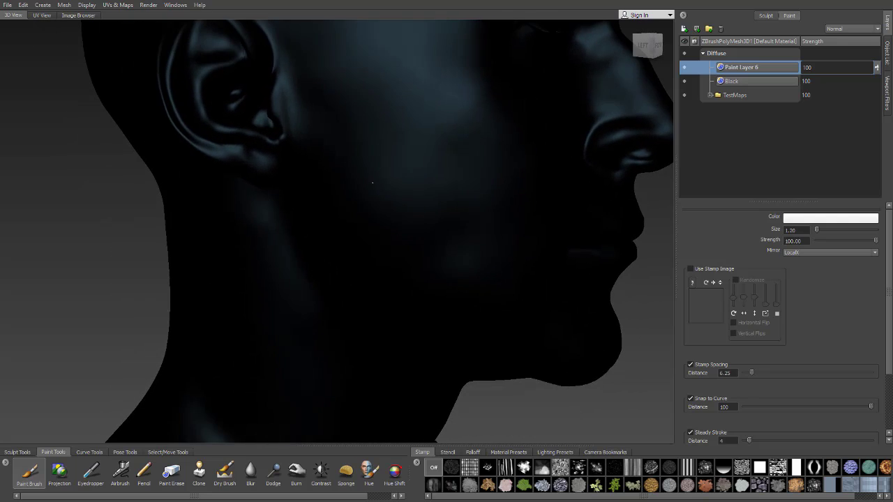
# - Paint a short white test stroke on the cheek below the ear and undo it
pyautogui.moveTo(354, 148)
pyautogui.keyDown('alt'); pyautogui.mouseDown()
pyautogui.moveTo(380, 149)
pyautogui.moveTo(437, 245)
pyautogui.moveTo(388, 152)
pyautogui.moveTo(405, 182)
pyautogui.mouseUp(); pyautogui.keyUp('alt')
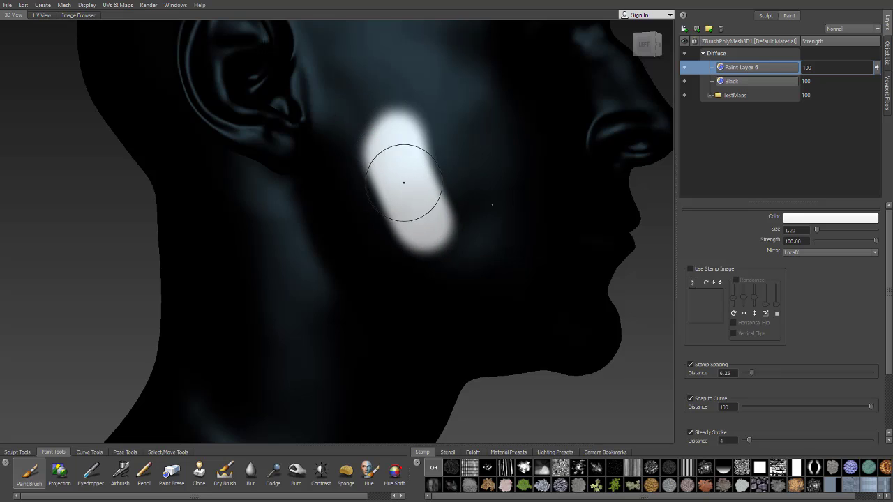
pyautogui.hotkey('ctrl', 'z')
pyautogui.keyDown('alt'); pyautogui.moveTo(458, 235); pyautogui.dragTo(447, 235); pyautogui.keyUp('alt')
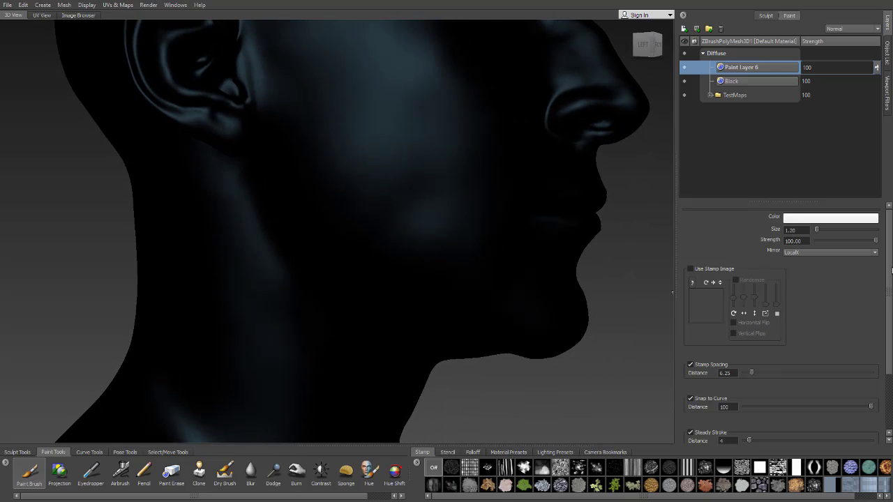
# - Turn off Steady Stroke for the Paint Brush and enlarge the brush to cover much of the cheek
pyautogui.moveTo(889, 267); pyautogui.dragTo(889, 329)
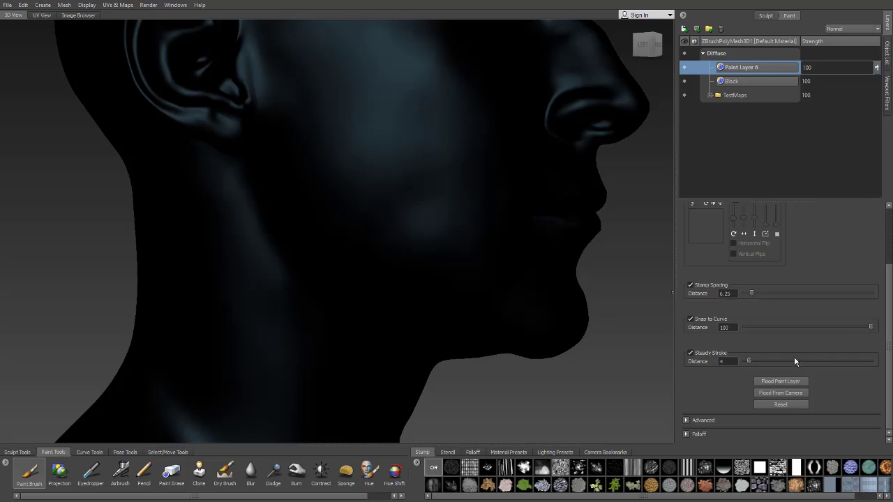
pyautogui.click(789, 405)
pyautogui.keyDown('alt'); pyautogui.moveTo(434, 213); pyautogui.dragTo(421, 229, button='middle'); pyautogui.keyUp('alt')
pyautogui.moveTo(461, 227); pyautogui.dragTo(375, 228)
# - Paint a large soft white test stroke on the cheek, undo it, and repaint it diagonally along the jaw
pyautogui.moveTo(350, 200)
pyautogui.mouseDown()
pyautogui.moveTo(331, 189)
pyautogui.moveTo(353, 204)
pyautogui.mouseUp()
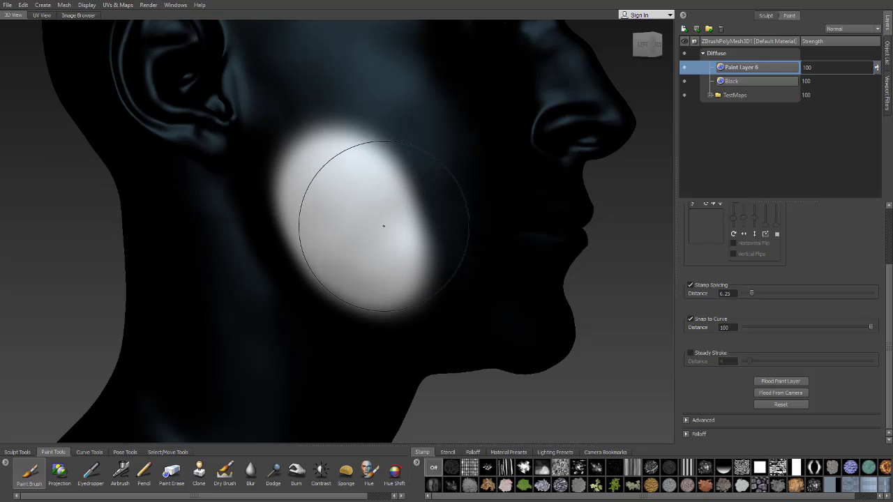
pyautogui.hotkey('ctrl', 'z')
pyautogui.keyDown('alt'); pyautogui.moveTo(409, 235); pyautogui.dragTo(430, 242, button='middle'); pyautogui.keyUp('alt')
pyautogui.moveTo(356, 183)
pyautogui.mouseDown()
pyautogui.moveTo(359, 175)
pyautogui.moveTo(383, 233)
pyautogui.moveTo(377, 214)
pyautogui.moveTo(419, 279)
pyautogui.moveTo(452, 306)
pyautogui.moveTo(405, 261)
pyautogui.mouseUp()
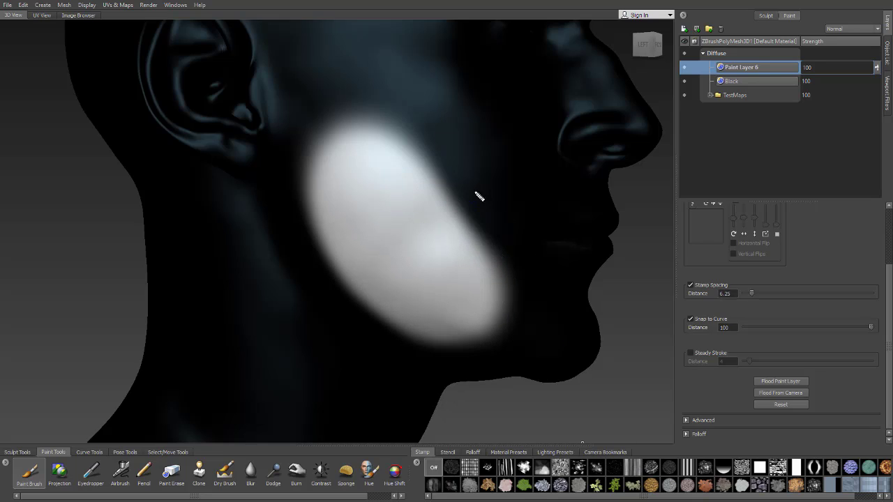
pyautogui.moveTo(422, 116)
pyautogui.mouseDown()
pyautogui.moveTo(402, 166)
pyautogui.moveTo(458, 255)
pyautogui.moveTo(516, 228)
pyautogui.moveTo(462, 145)
pyautogui.moveTo(429, 126)
pyautogui.mouseUp()
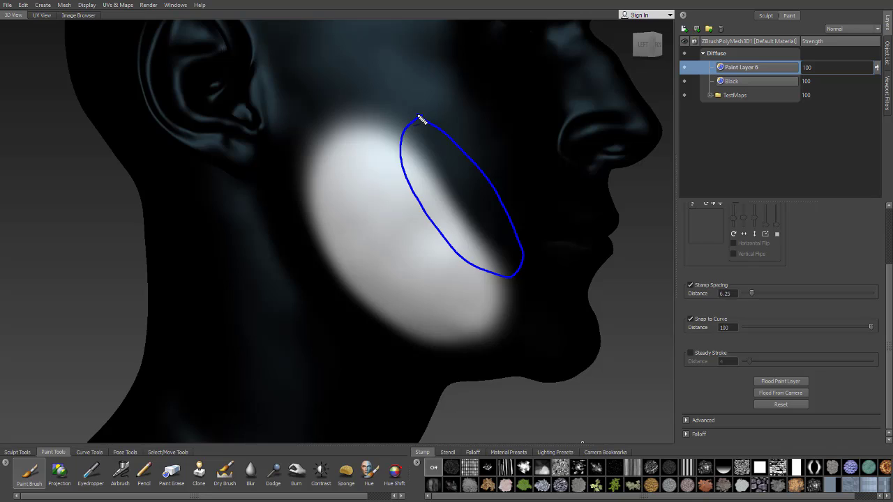
pyautogui.moveTo(412, 132); pyautogui.dragTo(496, 248)
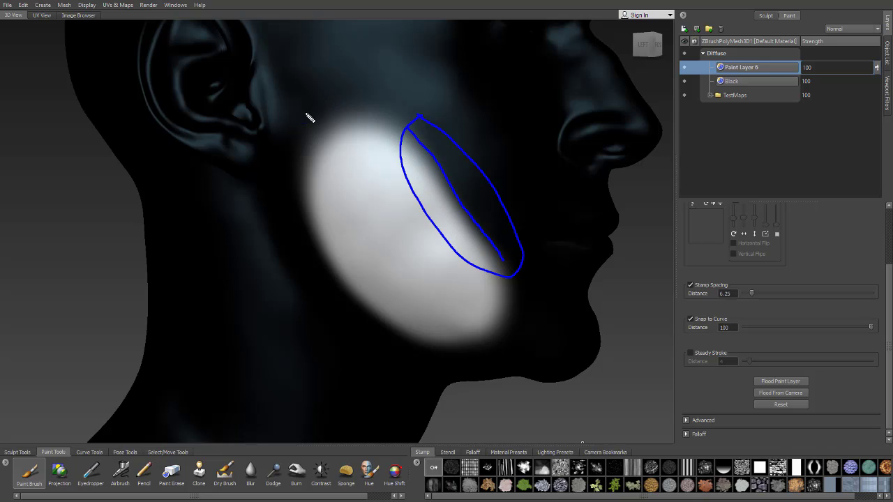
pyautogui.moveTo(300, 125)
pyautogui.mouseDown()
pyautogui.moveTo(295, 182)
pyautogui.moveTo(386, 99)
pyautogui.moveTo(298, 124)
pyautogui.mouseUp()
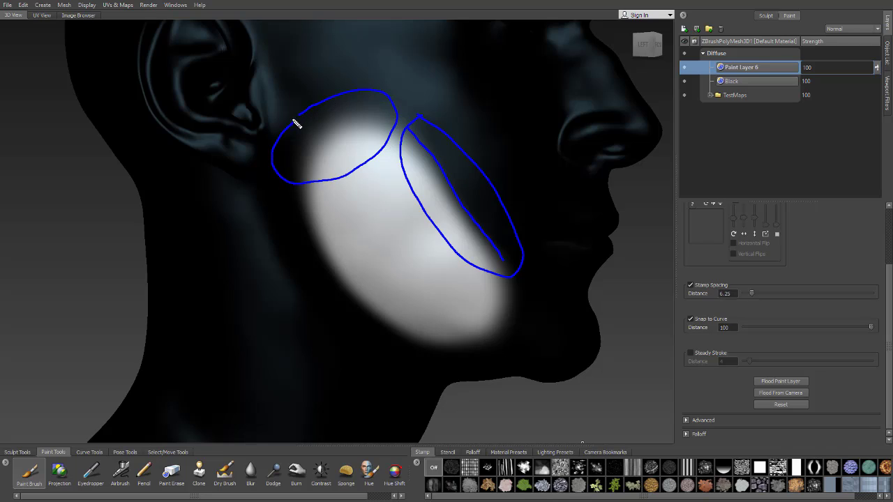
pyautogui.click(327, 172)
pyautogui.click(353, 156)
pyautogui.moveTo(371, 105); pyautogui.dragTo(376, 112)
pyautogui.click(335, 154)
pyautogui.moveTo(344, 170); pyautogui.dragTo(334, 153)
pyautogui.moveTo(371, 204); pyautogui.dragTo(377, 219)
pyautogui.press('Escape')
# - Undo the soft white stroke on the cheek and jaw
pyautogui.moveTo(452, 185)
pyautogui.keyDown('alt'); pyautogui.mouseDown()
pyautogui.moveTo(431, 217)
pyautogui.moveTo(467, 175)
pyautogui.mouseUp(); pyautogui.keyUp('alt')
pyautogui.keyDown('alt'); pyautogui.moveTo(437, 233); pyautogui.dragTo(440, 183, button='middle'); pyautogui.keyUp('alt')
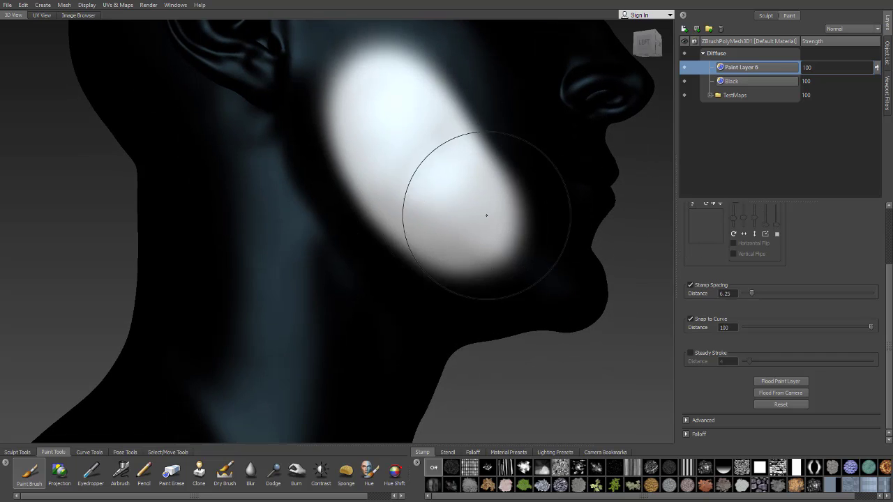
pyautogui.hotkey('ctrl', 'z')
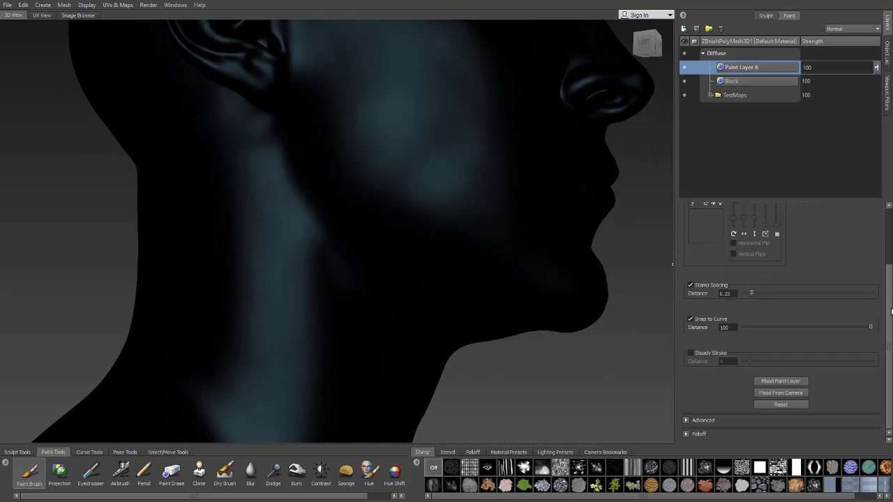
# - Expand the brush's Falloff settings and flatten the falloff curve at full strength for a hard edge
pyautogui.moveTo(890, 299)
pyautogui.mouseDown()
pyautogui.moveTo(889, 252)
pyautogui.moveTo(885, 318)
pyautogui.mouseUp()
pyautogui.click(687, 421)
pyautogui.click(685, 421)
pyautogui.click(685, 434)
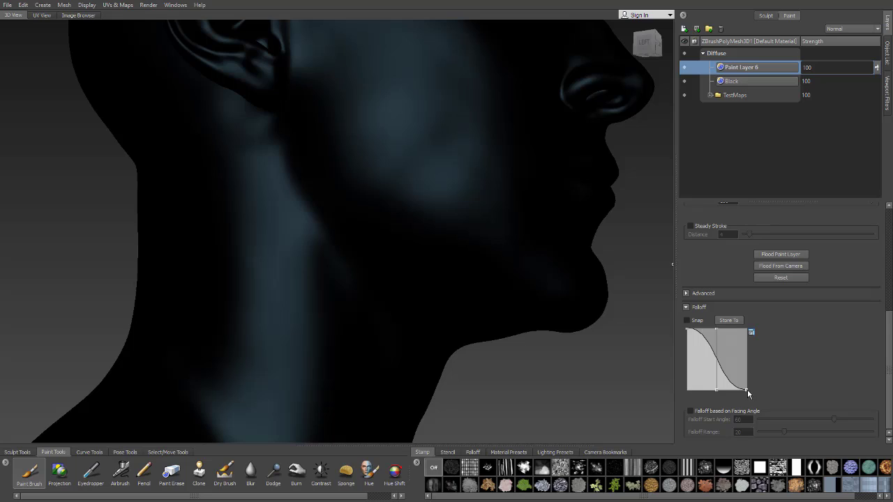
pyautogui.moveTo(747, 389); pyautogui.dragTo(753, 323)
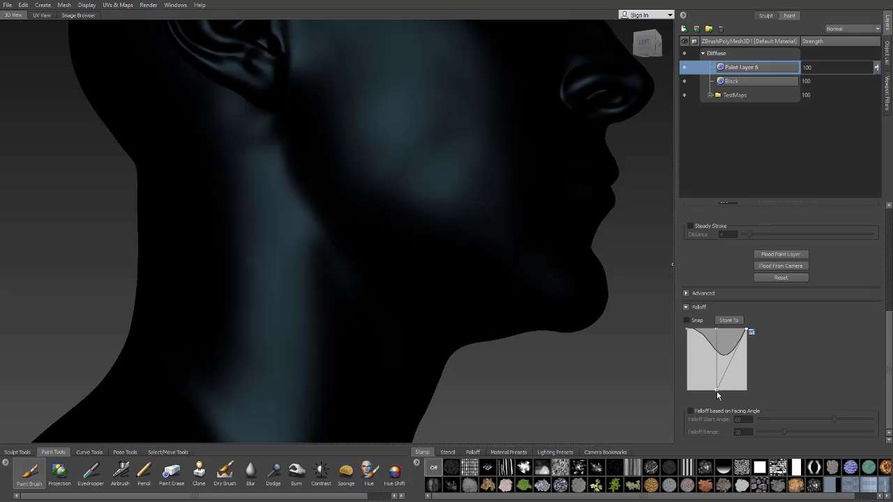
pyautogui.moveTo(716, 391); pyautogui.dragTo(717, 330)
# - Paint a hard-edged white test patch on the cheek, inspect its edge up close, and undo it
pyautogui.moveTo(424, 192)
pyautogui.mouseDown()
pyautogui.moveTo(442, 213)
pyautogui.moveTo(407, 175)
pyautogui.mouseUp()
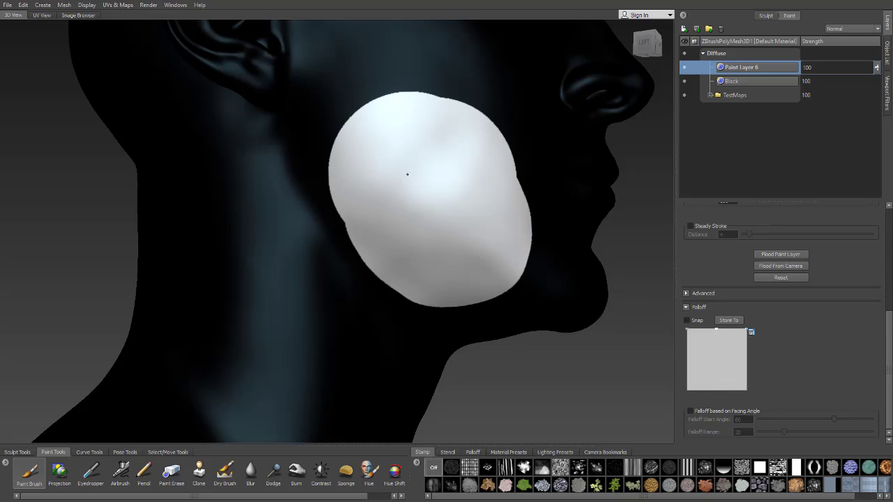
pyautogui.moveTo(404, 172)
pyautogui.keyDown('alt'); pyautogui.mouseDown(button='right')
pyautogui.moveTo(453, 161)
pyautogui.moveTo(514, 187)
pyautogui.moveTo(392, 167)
pyautogui.mouseUp(button='right'); pyautogui.keyUp('alt')
pyautogui.keyDown('alt'); pyautogui.moveTo(392, 167); pyautogui.dragTo(411, 173); pyautogui.keyUp('alt')
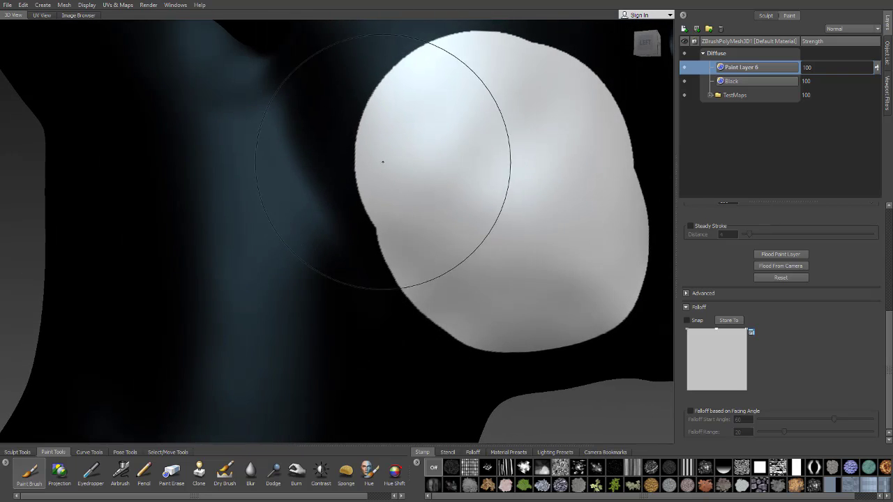
pyautogui.moveTo(383, 162)
pyautogui.keyDown('alt'); pyautogui.mouseDown(button='right')
pyautogui.moveTo(488, 203)
pyautogui.moveTo(453, 227)
pyautogui.mouseUp(button='right'); pyautogui.keyUp('alt')
pyautogui.hotkey('ctrl', 'z')
# - Test falloff curves lowered at the brush centre with white strokes on the cheek, undoing each stroke
pyautogui.keyDown('alt'); pyautogui.moveTo(499, 226); pyautogui.dragTo(487, 229); pyautogui.keyUp('alt')
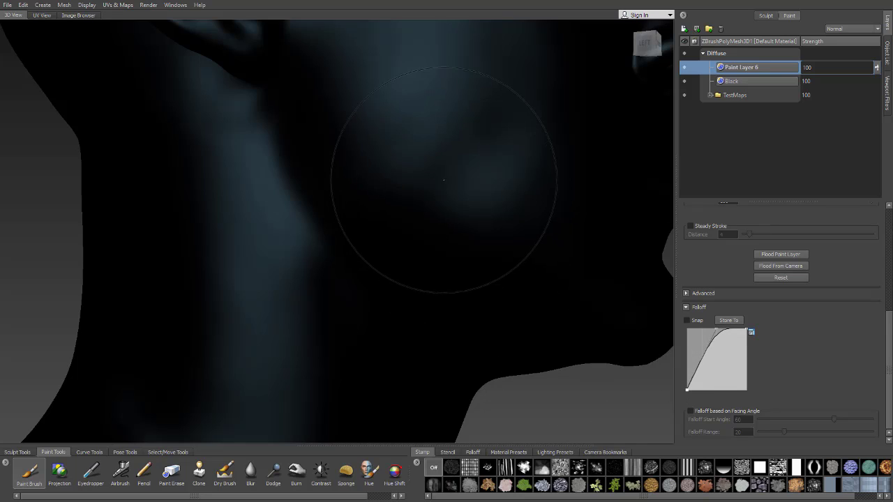
pyautogui.moveTo(413, 217); pyautogui.dragTo(481, 229)
pyautogui.hotkey('ctrl', 'z')
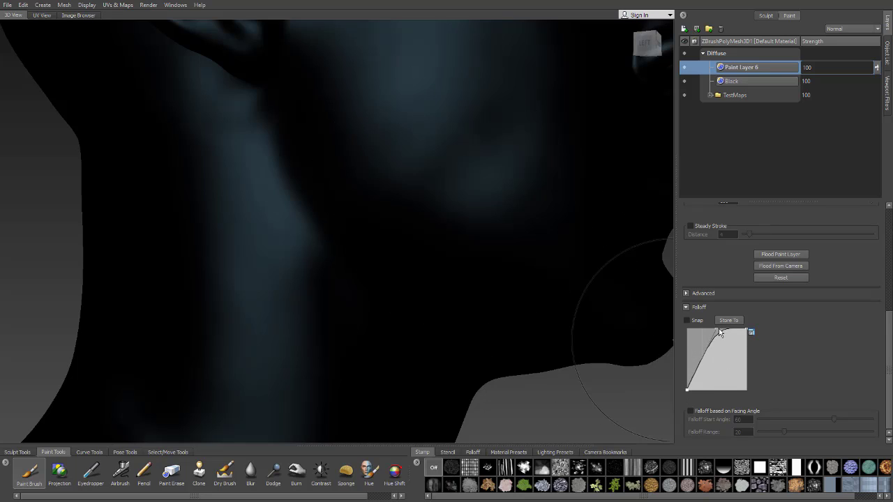
pyautogui.moveTo(688, 390); pyautogui.dragTo(737, 390)
pyautogui.moveTo(487, 200)
pyautogui.mouseDown()
pyautogui.moveTo(429, 171)
pyautogui.moveTo(482, 182)
pyautogui.mouseUp()
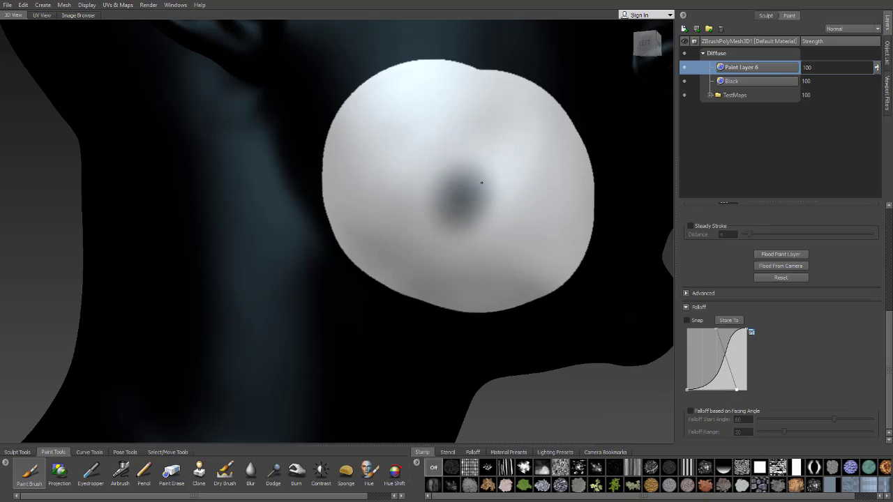
pyautogui.hotkey('ctrl', 'z')
# - Raise the falloff curve's points and handles back to a flat line at full strength
pyautogui.moveTo(736, 389); pyautogui.dragTo(701, 333)
pyautogui.click(717, 396)
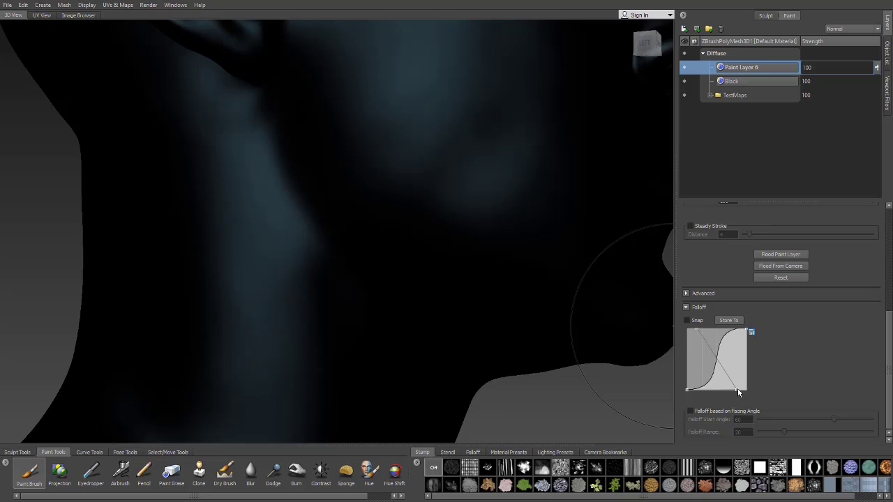
pyautogui.moveTo(738, 390); pyautogui.dragTo(716, 341)
pyautogui.moveTo(686, 389); pyautogui.dragTo(670, 310)
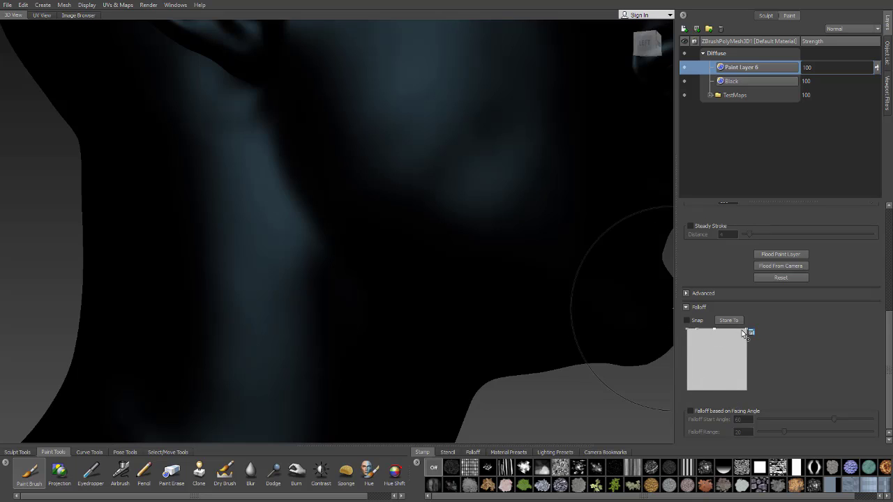
# - Test the flat falloff with a white dab on the cheek, inspect its edge, and undo it
pyautogui.click(453, 172)
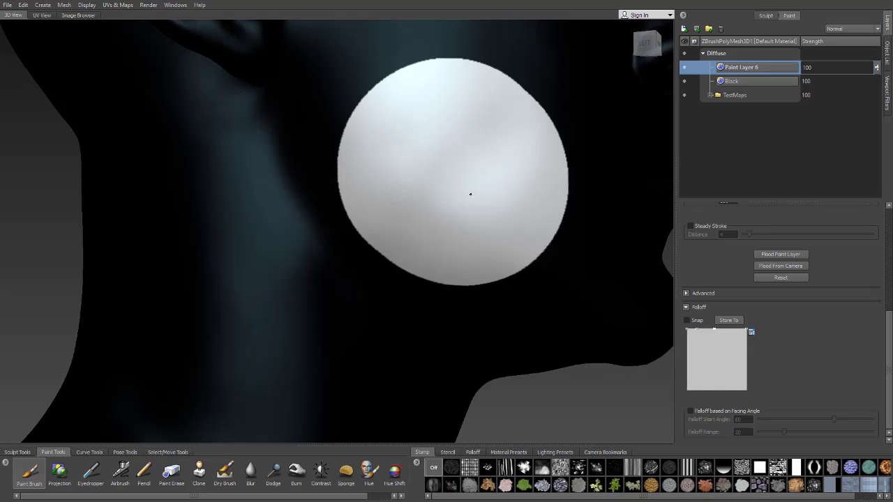
pyautogui.moveTo(369, 146)
pyautogui.keyDown('alt'); pyautogui.mouseDown(button='right')
pyautogui.moveTo(498, 186)
pyautogui.moveTo(300, 148)
pyautogui.mouseUp(button='right'); pyautogui.keyUp('alt')
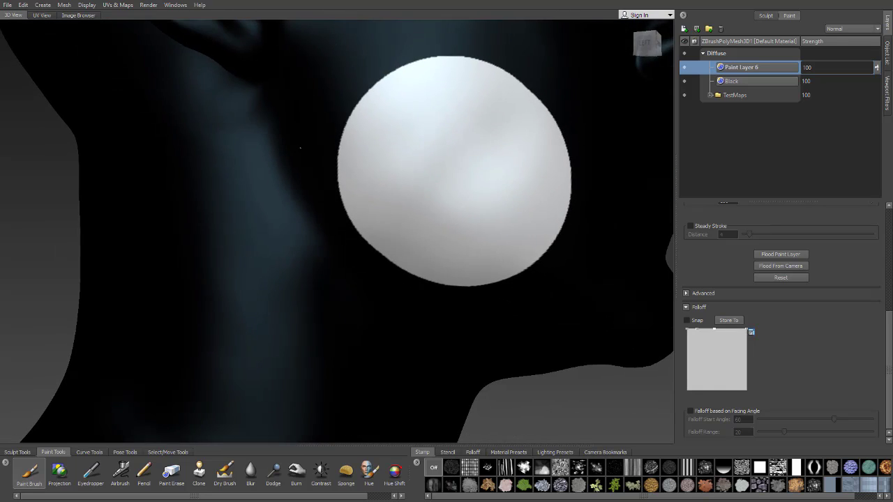
pyautogui.hotkey('ctrl', 'z')
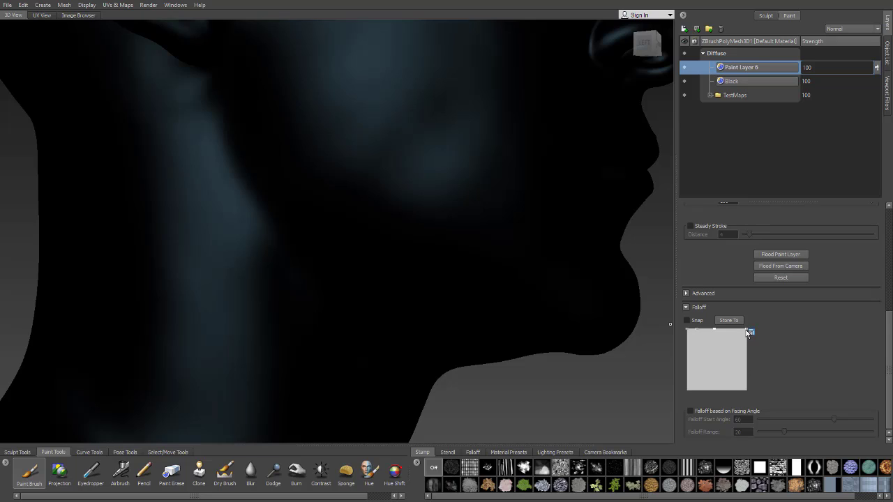
# - Lower the falloff curve's outer end to zero strength, test a white stroke on the cheek, and undo it
pyautogui.moveTo(747, 329); pyautogui.dragTo(760, 403)
pyautogui.moveTo(444, 196)
pyautogui.mouseDown()
pyautogui.moveTo(454, 203)
pyautogui.moveTo(447, 198)
pyautogui.mouseUp()
pyautogui.hotkey('ctrl', 'z')
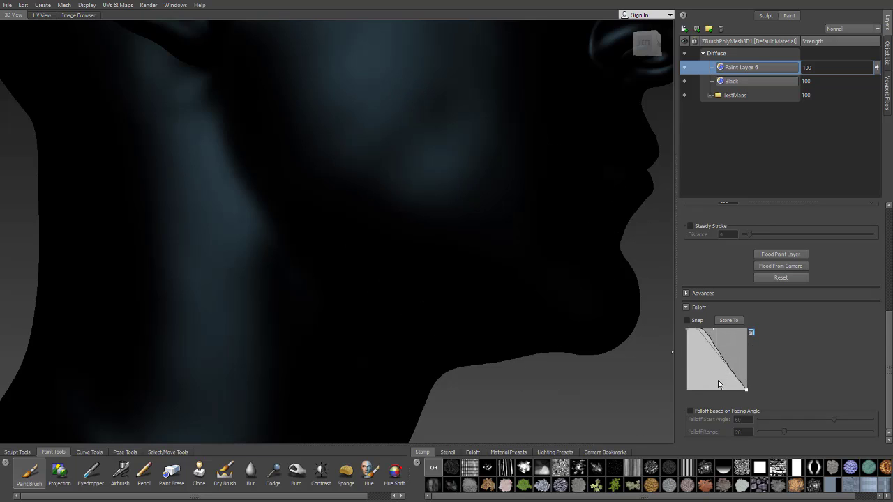
# - Pull the falloff curve's middle handles down into a steep concave drop, test a stroke on the cheek, and undo it
pyautogui.moveTo(713, 330); pyautogui.dragTo(709, 383)
pyautogui.moveTo(695, 331); pyautogui.dragTo(722, 398)
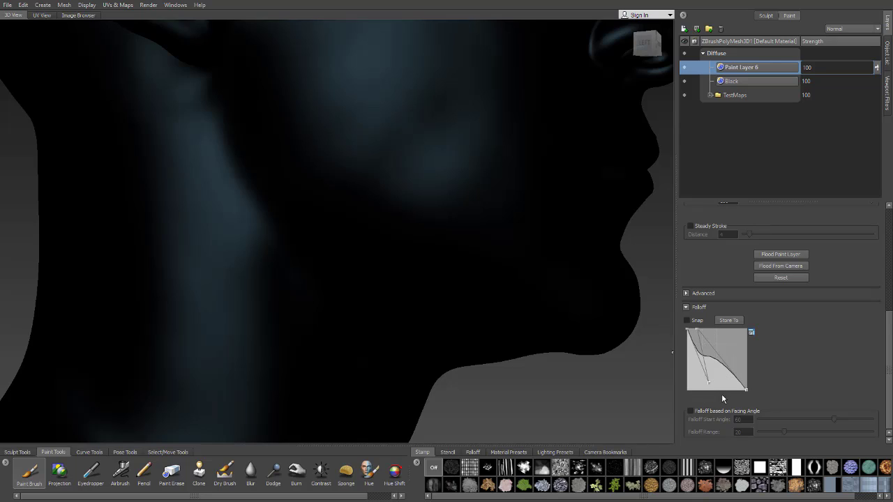
pyautogui.moveTo(709, 356); pyautogui.dragTo(695, 333)
pyautogui.moveTo(724, 377); pyautogui.dragTo(698, 371)
pyautogui.click(698, 395)
pyautogui.moveTo(434, 144)
pyautogui.mouseDown()
pyautogui.moveTo(416, 186)
pyautogui.moveTo(471, 232)
pyautogui.mouseUp()
pyautogui.hotkey('ctrl', 'z')
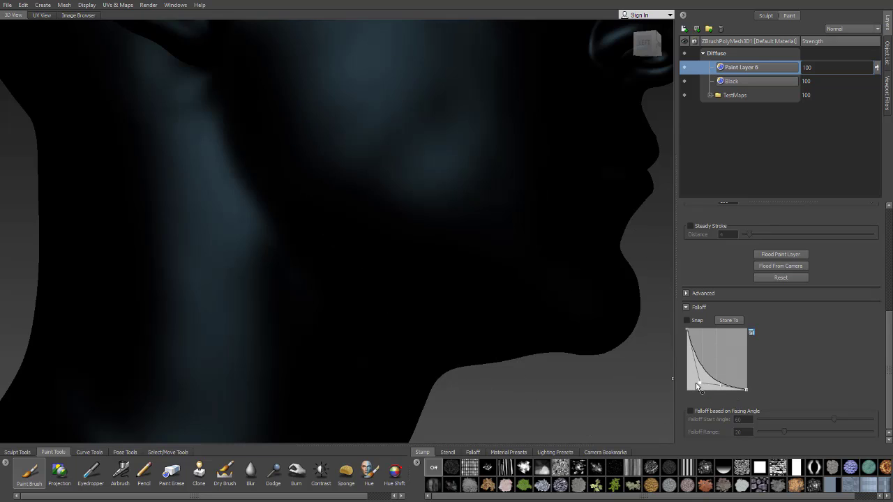
# - Raise the falloff handles into a rounded convex curve, test two strokes on the cheek, and undo them
pyautogui.moveTo(700, 387); pyautogui.dragTo(746, 336)
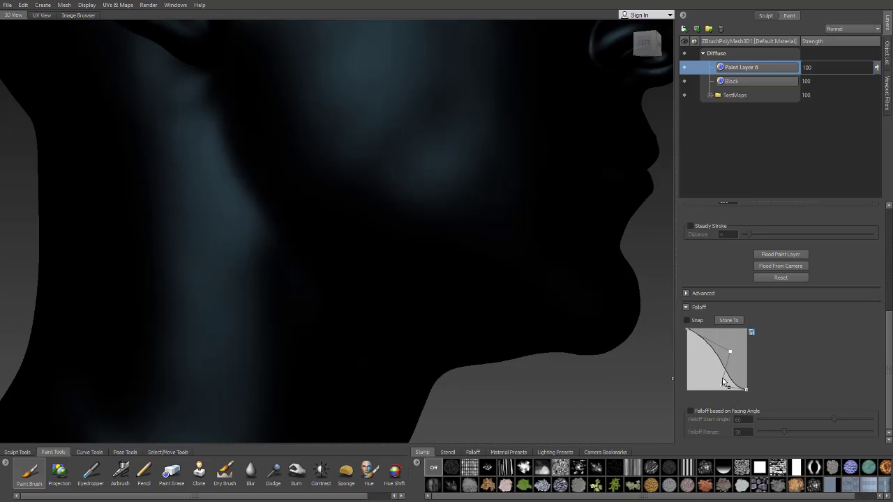
pyautogui.moveTo(722, 389)
pyautogui.mouseDown()
pyautogui.moveTo(747, 346)
pyautogui.moveTo(736, 331)
pyautogui.mouseUp()
pyautogui.moveTo(419, 209)
pyautogui.mouseDown()
pyautogui.moveTo(382, 160)
pyautogui.moveTo(395, 185)
pyautogui.moveTo(407, 171)
pyautogui.mouseUp()
pyautogui.hotkey('ctrl', 'z')
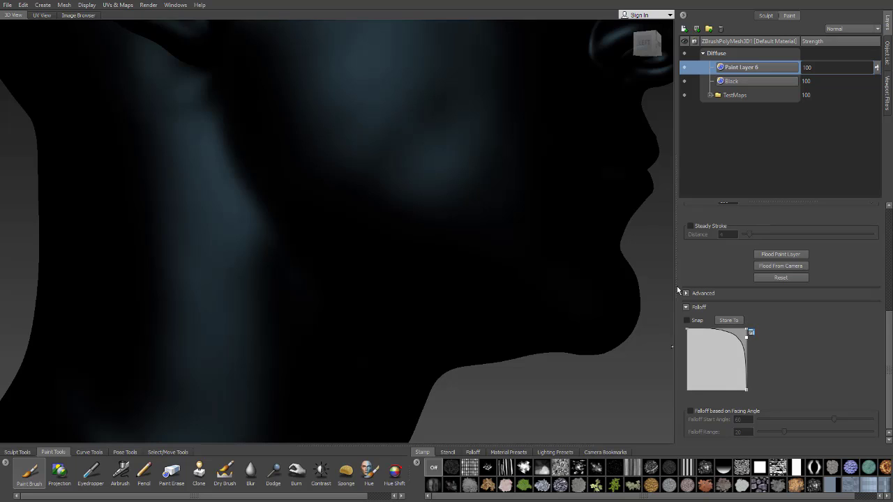
pyautogui.moveTo(422, 204)
pyautogui.mouseDown()
pyautogui.moveTo(430, 197)
pyautogui.moveTo(402, 169)
pyautogui.moveTo(475, 229)
pyautogui.moveTo(440, 193)
pyautogui.moveTo(414, 185)
pyautogui.mouseUp()
pyautogui.hotkey('ctrl', 'z')
# - Raise the outer end of the falloff curve near full strength, paint a test patch on the cheek, and undo it
pyautogui.moveTo(747, 390); pyautogui.dragTo(747, 369)
pyautogui.moveTo(418, 183)
pyautogui.mouseDown()
pyautogui.moveTo(427, 193)
pyautogui.moveTo(387, 141)
pyautogui.moveTo(441, 167)
pyautogui.mouseUp()
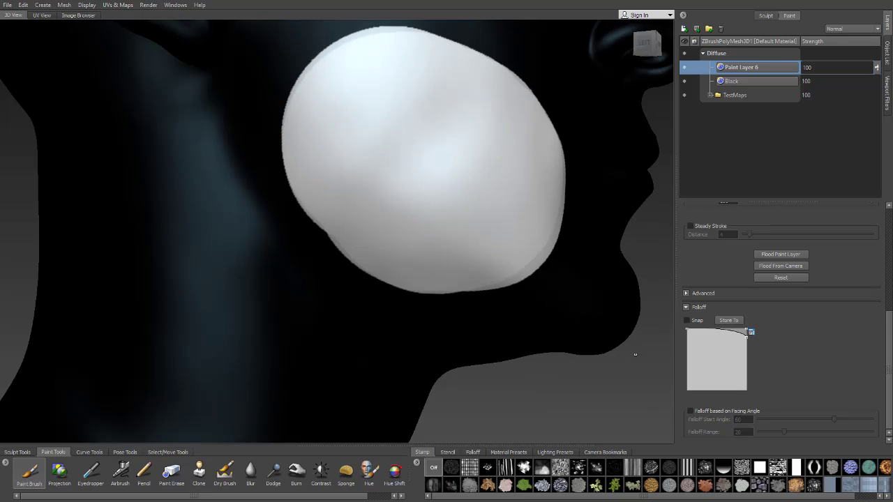
pyautogui.hotkey('ctrl', 'z')
# - Return the falloff curve to a flat line at full strength and test it with a dab on the cheek
pyautogui.scroll(3, 848, 331)
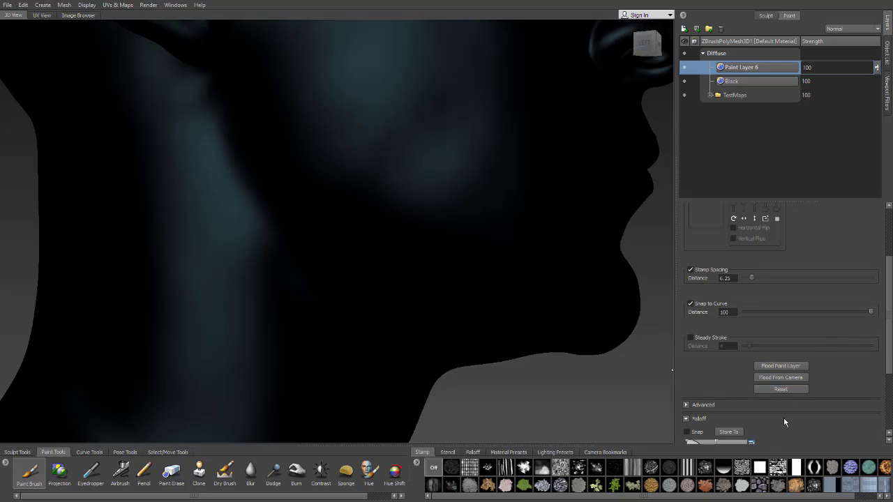
pyautogui.scroll(-3, 781, 383)
pyautogui.moveTo(745, 392); pyautogui.dragTo(750, 330)
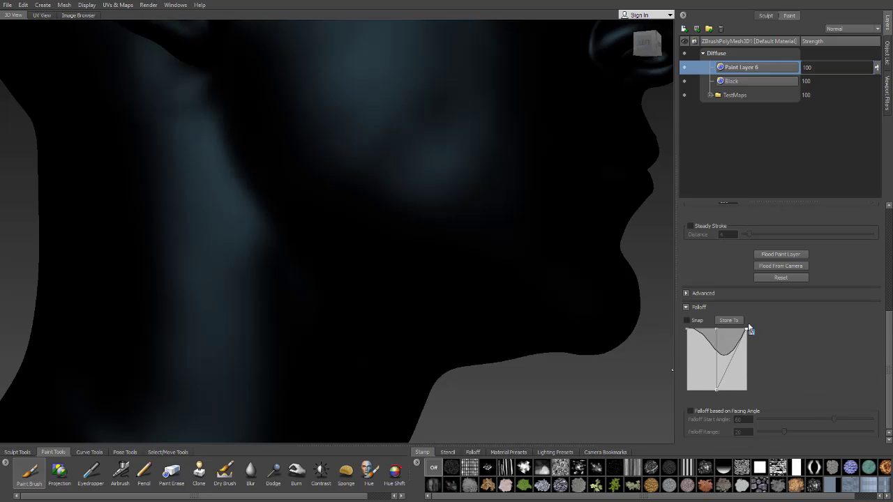
pyautogui.moveTo(717, 395); pyautogui.dragTo(717, 323)
pyautogui.click(388, 177)
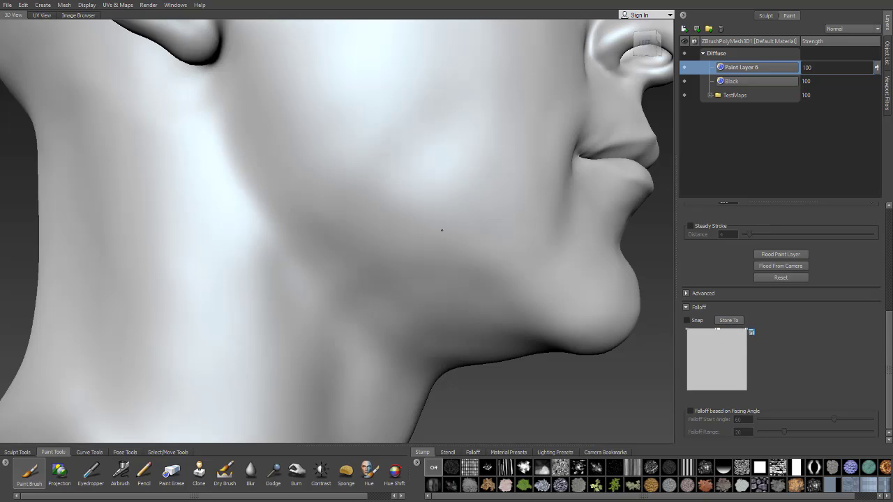
pyautogui.keyDown('alt'); pyautogui.moveTo(442, 231); pyautogui.dragTo(406, 236, button='middle'); pyautogui.keyUp('alt')
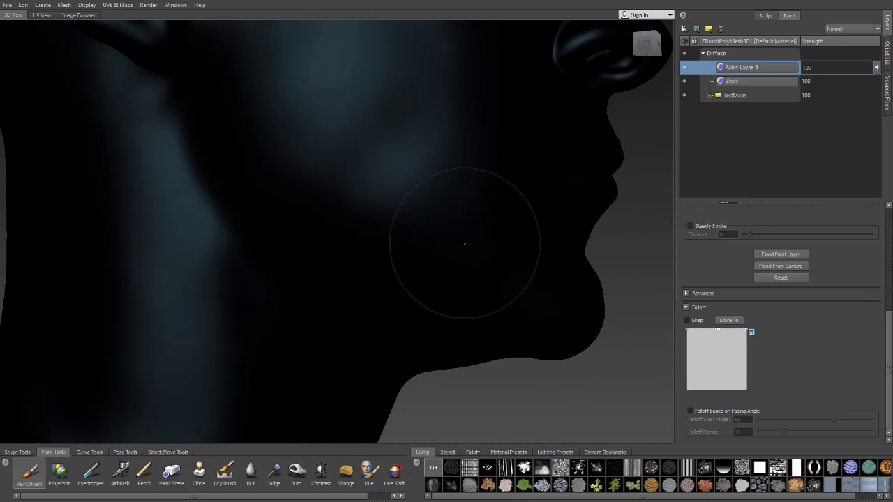
pyautogui.moveTo(115, 95); pyautogui.dragTo(221, 173)
pyautogui.moveTo(335, 133); pyautogui.dragTo(414, 213)
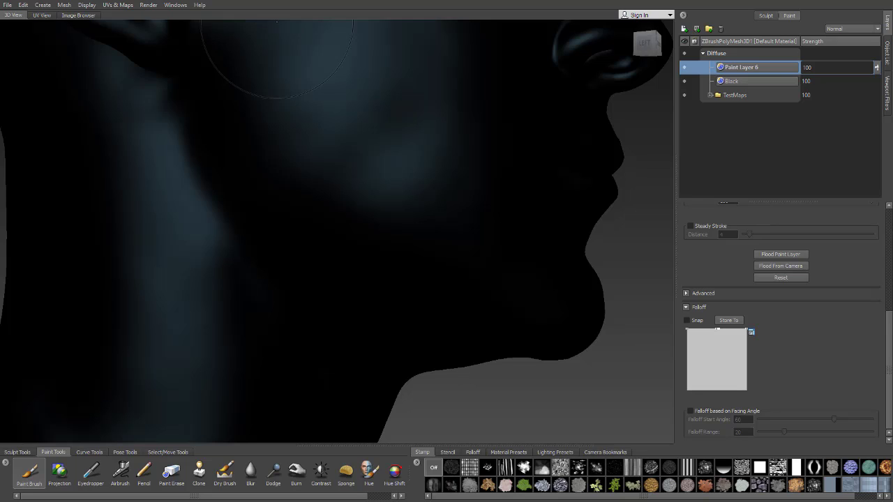
pyautogui.keyDown('alt'); pyautogui.moveTo(266, 161); pyautogui.dragTo(217, 137, button='middle'); pyautogui.keyUp('alt')
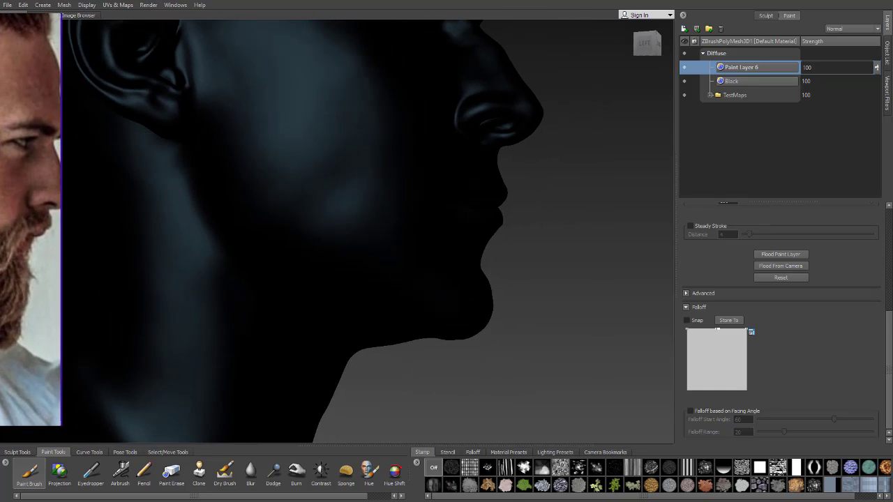
# - Set the bearded man reference picture to Always On Top and move it mostly clear of the head
pyautogui.rightClick(2, 181)
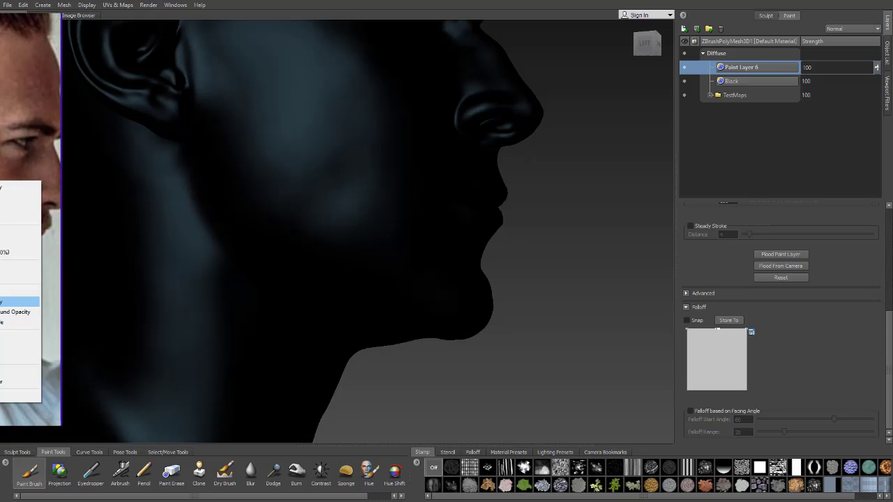
pyautogui.click(1, 348)
pyautogui.moveTo(12, 307)
pyautogui.mouseDown()
pyautogui.moveTo(2, 349)
pyautogui.moveTo(0, 337)
pyautogui.mouseUp()
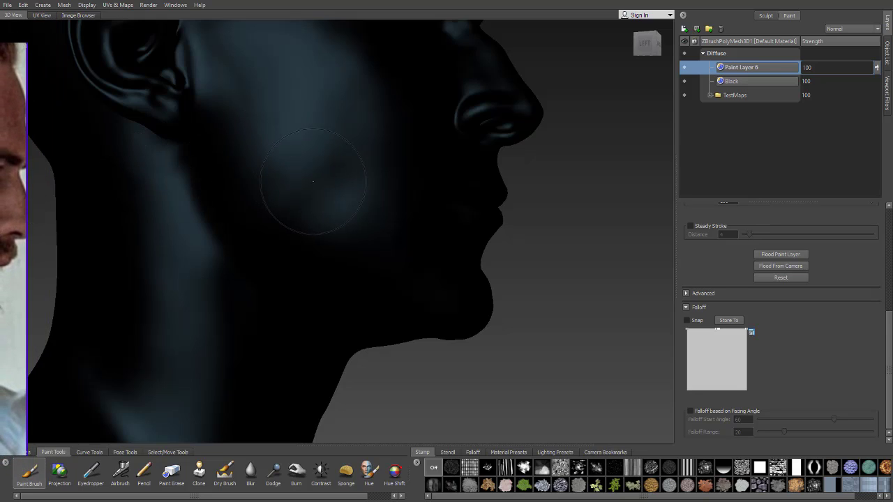
# - Paint a diagonal white test stroke from the front of the ear across the cheek and undo it
pyautogui.scroll(-2, 313, 182)
pyautogui.moveTo(241, 212)
pyautogui.mouseDown()
pyautogui.moveTo(261, 247)
pyautogui.moveTo(231, 204)
pyautogui.moveTo(275, 279)
pyautogui.moveTo(285, 240)
pyautogui.mouseUp()
pyautogui.scroll(2, 284, 210)
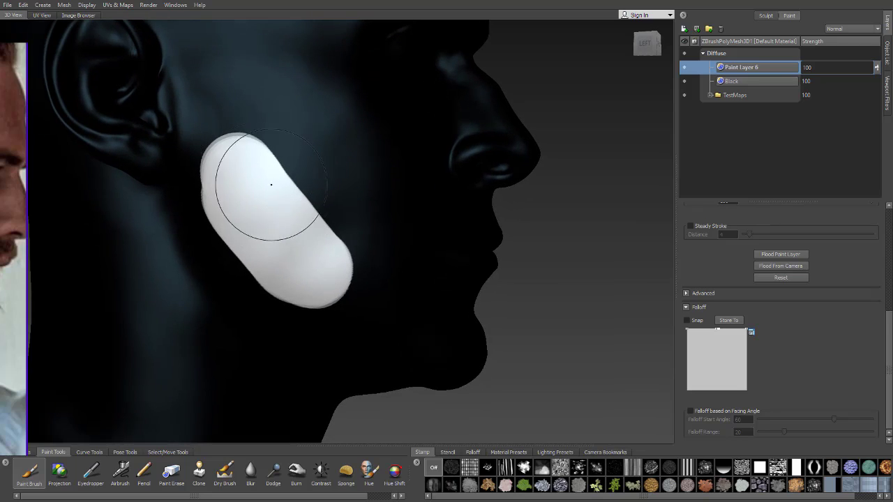
pyautogui.hotkey('ctrl', 'z')
pyautogui.moveTo(301, 198)
pyautogui.keyDown('alt'); pyautogui.mouseDown()
pyautogui.moveTo(319, 208)
pyautogui.moveTo(247, 214)
pyautogui.mouseUp(); pyautogui.keyUp('alt')
pyautogui.hotkey('ctrl', 'z')
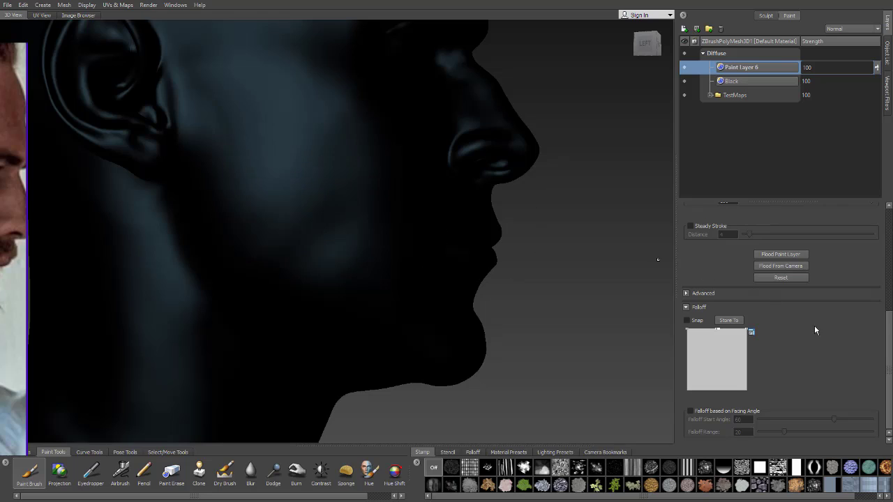
# - Expand the brush's Advanced settings, set the pen pressure Min Strength to 100%, and undo a test stroke on the cheek
pyautogui.scroll(10, 888, 355)
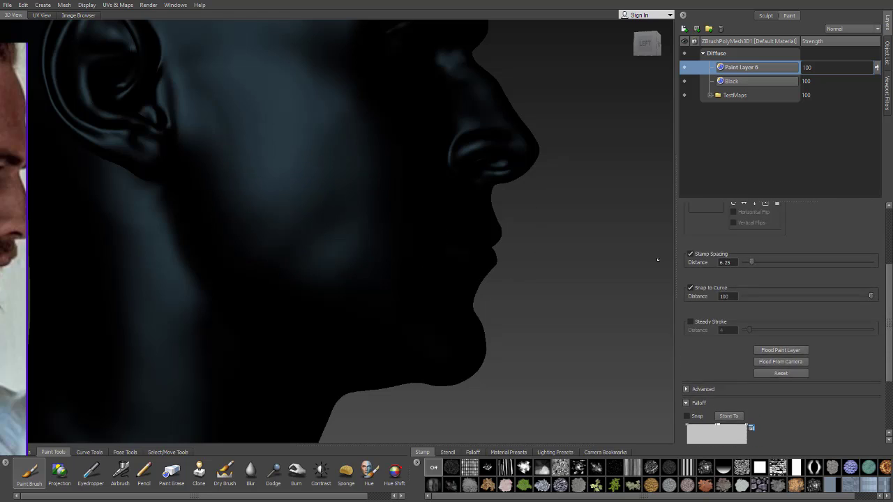
pyautogui.scroll(-10, 888, 321)
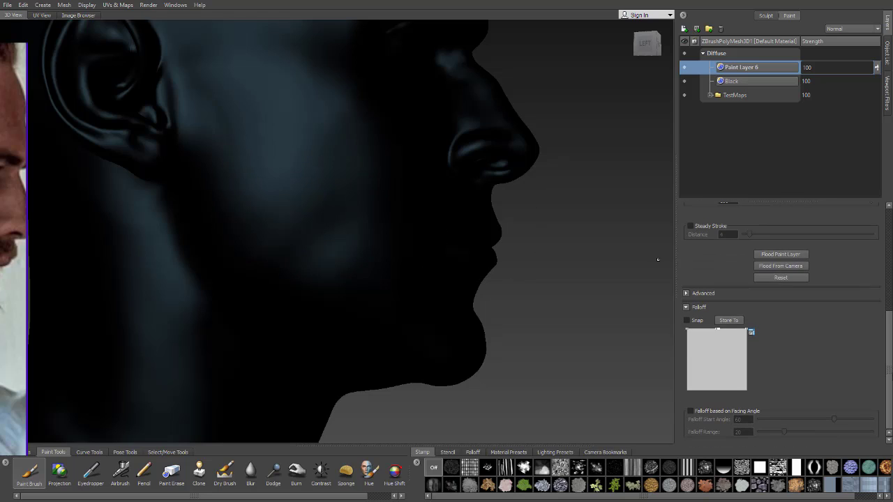
pyautogui.click(687, 293)
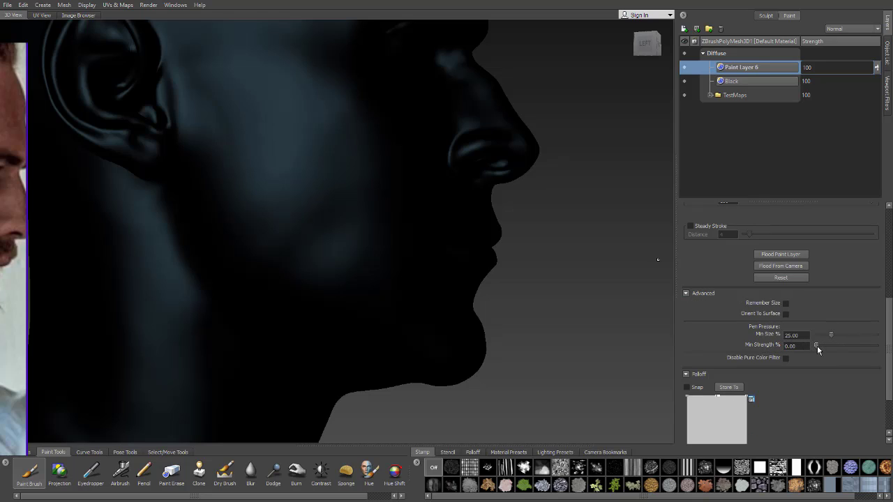
pyautogui.moveTo(311, 237)
pyautogui.mouseDown()
pyautogui.moveTo(360, 277)
pyautogui.moveTo(293, 195)
pyautogui.moveTo(275, 206)
pyautogui.moveTo(291, 235)
pyautogui.moveTo(253, 178)
pyautogui.moveTo(237, 197)
pyautogui.moveTo(272, 190)
pyautogui.mouseUp()
pyautogui.hotkey('ctrl', 'z')
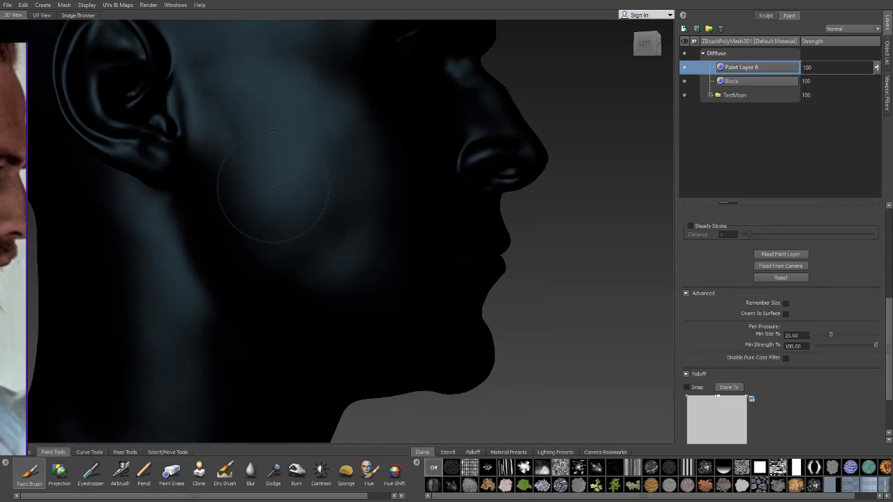
# - Bring the whole side of the head into view, try a white stroke from the temple down the cheek, and undo it
pyautogui.keyDown('alt'); pyautogui.moveTo(273, 189); pyautogui.dragTo(297, 227, button='middle'); pyautogui.keyUp('alt')
pyautogui.keyDown('alt'); pyautogui.moveTo(297, 226); pyautogui.dragTo(267, 180, button='right'); pyautogui.keyUp('alt')
pyautogui.keyDown('alt'); pyautogui.moveTo(267, 180); pyautogui.dragTo(280, 174); pyautogui.keyUp('alt')
pyautogui.click(291, 103)
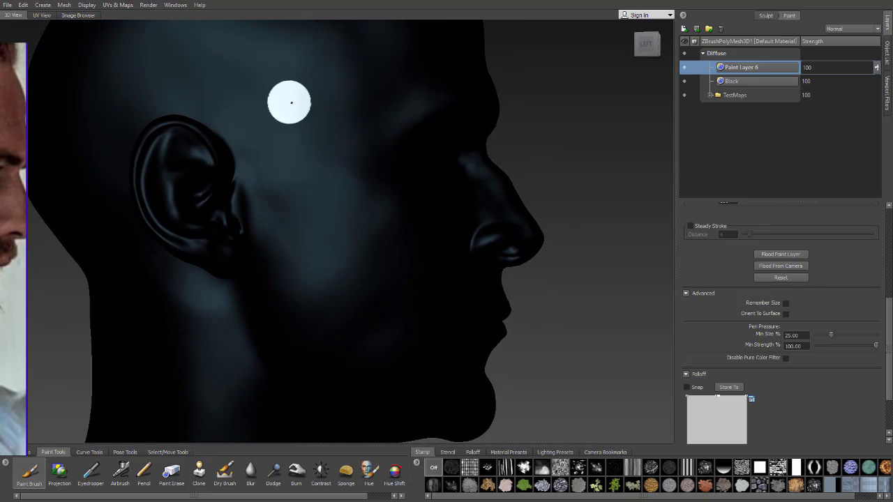
pyautogui.moveTo(292, 103); pyautogui.dragTo(299, 245)
pyautogui.hotkey('ctrl', 'z')
# - Try two short vertical sideburn strokes in front of the ear, undoing each one
pyautogui.keyDown('alt'); pyautogui.moveTo(303, 215); pyautogui.dragTo(316, 203, button='right'); pyautogui.keyUp('alt')
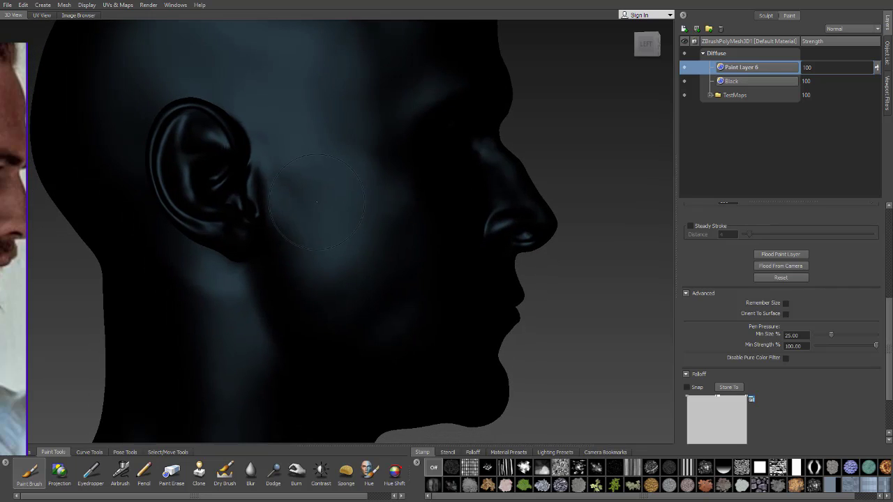
pyautogui.moveTo(302, 120); pyautogui.dragTo(301, 190)
pyautogui.hotkey('ctrl', 'z')
pyautogui.moveTo(284, 132); pyautogui.dragTo(288, 187)
pyautogui.hotkey('ctrl', 'z')
# - Paint a long white sideburn from the temple down to the jaw, check it from a turned view, and undo it
pyautogui.keyDown('alt'); pyautogui.moveTo(287, 153); pyautogui.dragTo(293, 156, button='right'); pyautogui.keyUp('alt')
pyautogui.moveTo(314, 94)
pyautogui.mouseDown()
pyautogui.moveTo(302, 150)
pyautogui.moveTo(263, 104)
pyautogui.moveTo(293, 146)
pyautogui.moveTo(301, 90)
pyautogui.moveTo(317, 90)
pyautogui.moveTo(286, 185)
pyautogui.moveTo(302, 229)
pyautogui.moveTo(303, 159)
pyautogui.moveTo(299, 240)
pyautogui.moveTo(298, 185)
pyautogui.moveTo(322, 264)
pyautogui.moveTo(299, 289)
pyautogui.moveTo(342, 342)
pyautogui.moveTo(305, 279)
pyautogui.mouseUp()
pyautogui.moveTo(344, 276)
pyautogui.mouseDown(button='middle')
pyautogui.moveTo(299, 175)
pyautogui.moveTo(324, 156)
pyautogui.mouseUp(button='middle')
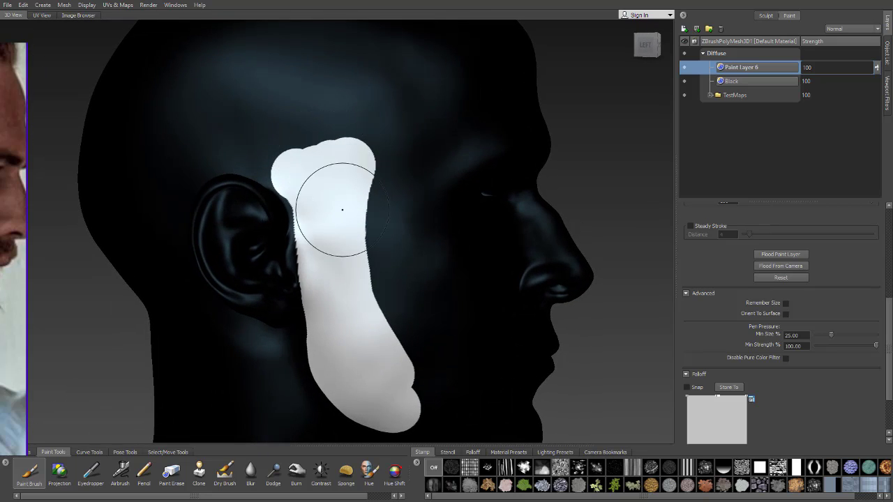
pyautogui.moveTo(339, 206)
pyautogui.mouseDown(button='middle')
pyautogui.moveTo(303, 233)
pyautogui.moveTo(140, 232)
pyautogui.moveTo(319, 229)
pyautogui.moveTo(321, 248)
pyautogui.mouseUp(button='middle')
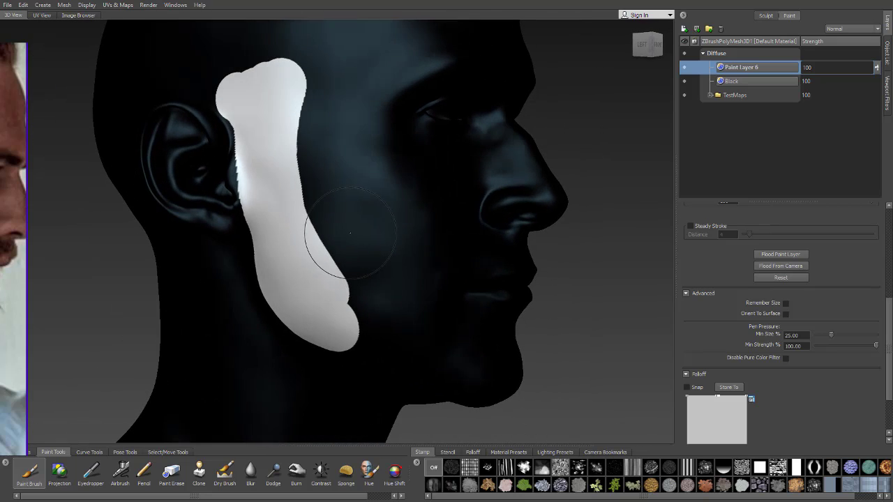
pyautogui.hotkey('ctrl', 'z')
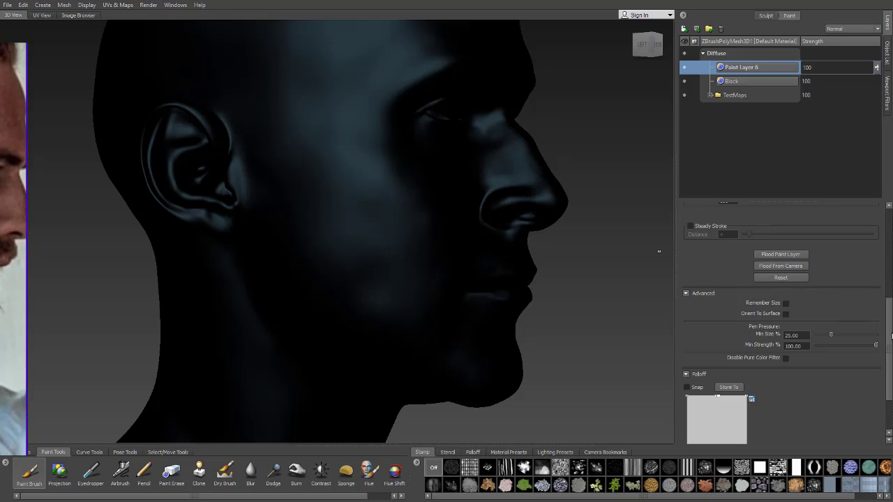
# - Set the paint brush's Mirror option to X, test a stroke on the cheek, and undo it
pyautogui.moveTo(888, 344); pyautogui.dragTo(888, 241)
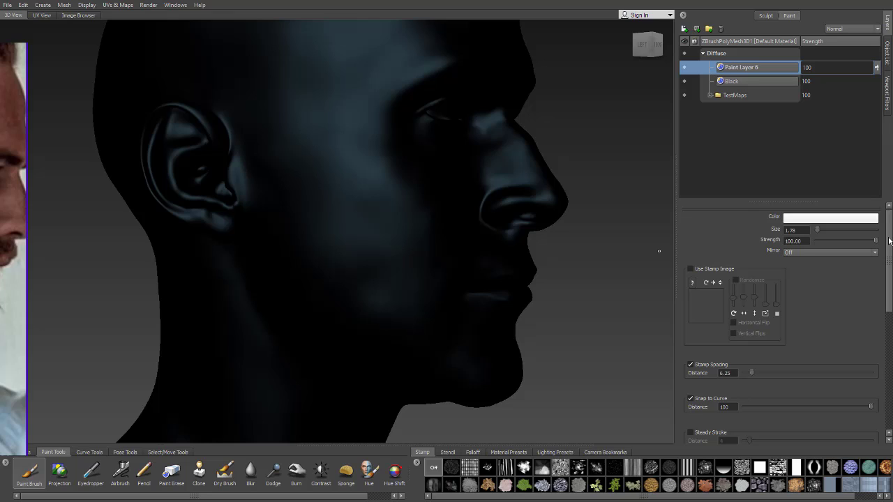
pyautogui.click(813, 253)
pyautogui.click(802, 269)
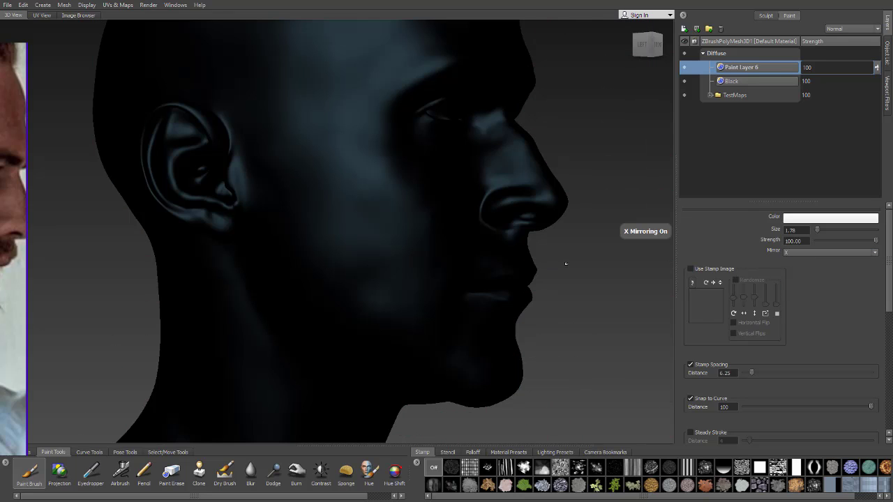
pyautogui.moveTo(446, 244)
pyautogui.keyDown('alt'); pyautogui.mouseDown()
pyautogui.moveTo(293, 225)
pyautogui.moveTo(327, 217)
pyautogui.mouseUp(); pyautogui.keyUp('alt')
pyautogui.moveTo(336, 280)
pyautogui.mouseDown()
pyautogui.moveTo(312, 273)
pyautogui.moveTo(326, 307)
pyautogui.mouseUp()
pyautogui.keyDown('alt'); pyautogui.moveTo(317, 279); pyautogui.dragTo(374, 260); pyautogui.keyUp('alt')
pyautogui.hotkey('ctrl', 'z')
# - Paint a white sideburn strip from the temple past the ear and down along the jaw in side view
pyautogui.keyDown('alt'); pyautogui.moveTo(319, 208); pyautogui.dragTo(372, 180); pyautogui.keyUp('alt')
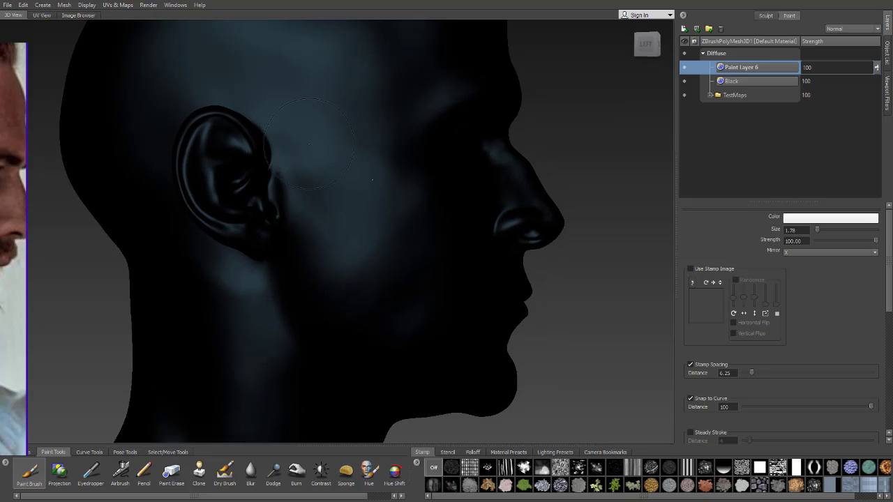
pyautogui.moveTo(325, 60)
pyautogui.mouseDown()
pyautogui.moveTo(316, 95)
pyautogui.moveTo(322, 188)
pyautogui.moveTo(343, 279)
pyautogui.moveTo(410, 347)
pyautogui.mouseUp()
pyautogui.moveTo(350, 299)
pyautogui.mouseDown()
pyautogui.moveTo(303, 185)
pyautogui.moveTo(320, 88)
pyautogui.mouseUp()
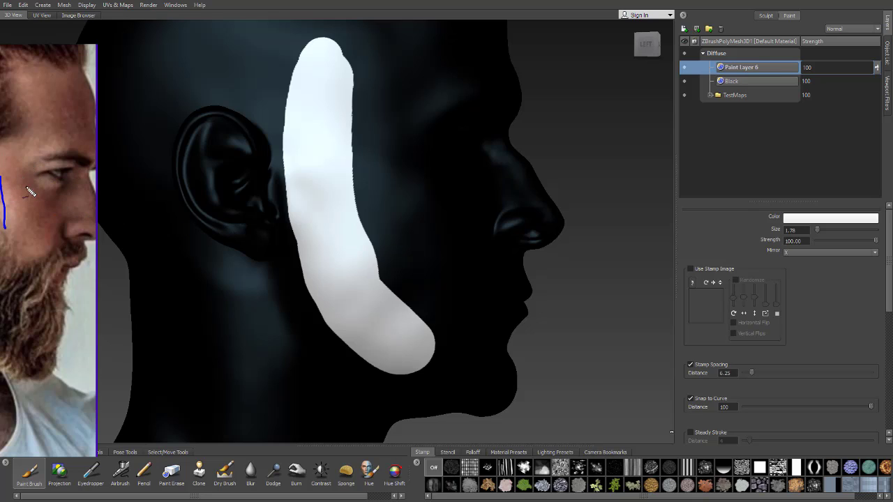
# - Swap the side photo for the front-view beard diagram beside the head and set the diagram to Always On Top
pyautogui.moveTo(1, 157); pyautogui.dragTo(192, 163)
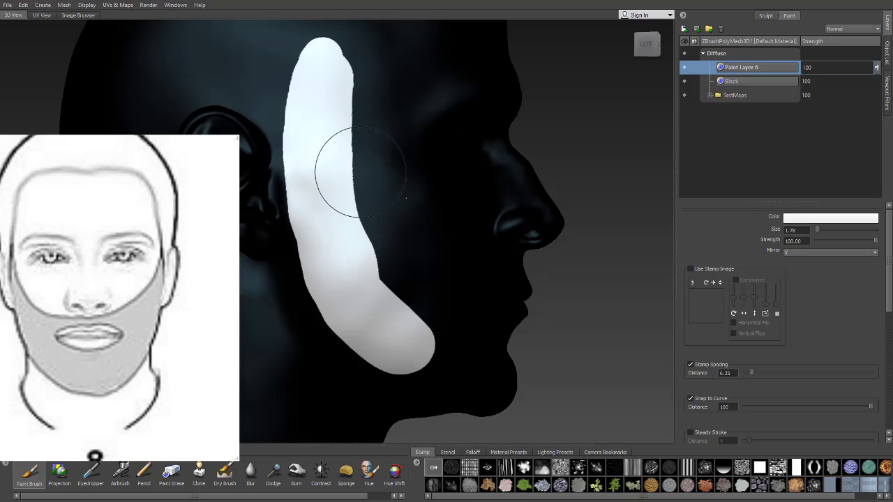
pyautogui.keyDown('alt'); pyautogui.moveTo(422, 209); pyautogui.dragTo(51, 289); pyautogui.keyUp('alt')
pyautogui.click(0, 265)
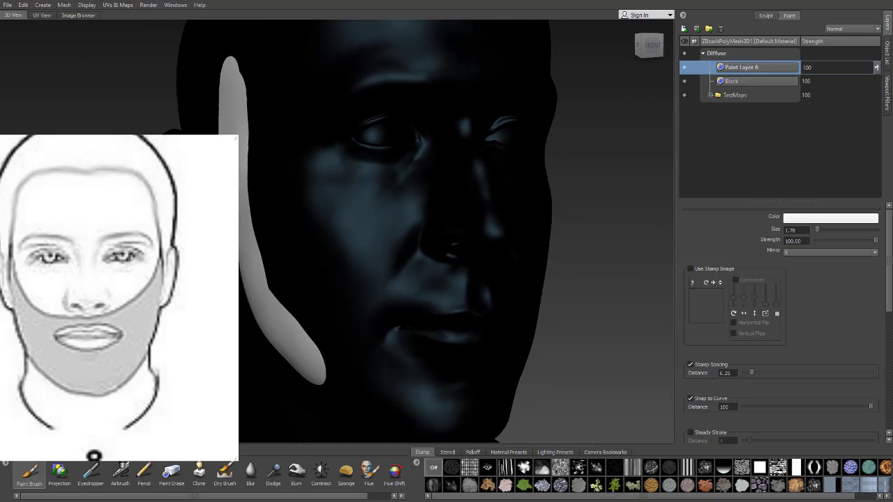
pyautogui.rightClick(0, 229)
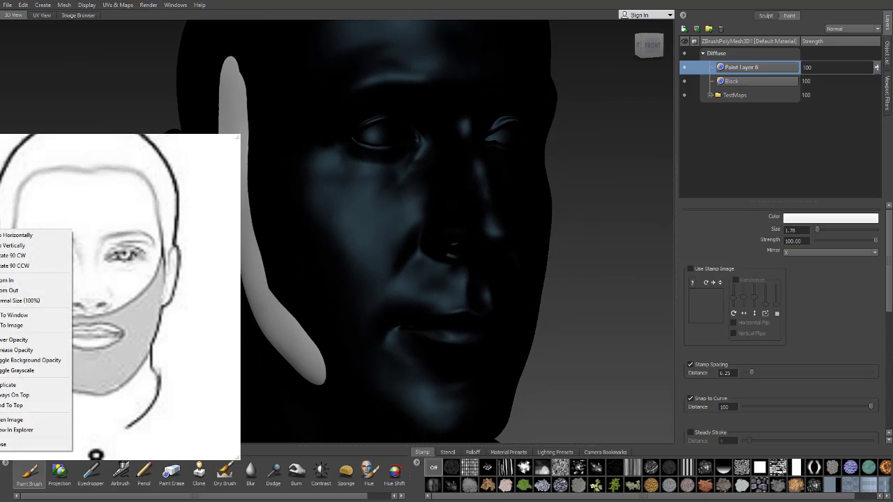
pyautogui.click(19, 396)
# - Paint the mouth area, chin, lower cheek and jaw solid white, joining them to the sideburn strip
pyautogui.moveTo(475, 226)
pyautogui.keyDown('alt'); pyautogui.mouseDown()
pyautogui.moveTo(436, 250)
pyautogui.moveTo(424, 299)
pyautogui.moveTo(487, 284)
pyautogui.moveTo(462, 281)
pyautogui.moveTo(534, 235)
pyautogui.moveTo(516, 192)
pyautogui.moveTo(436, 202)
pyautogui.moveTo(519, 182)
pyautogui.mouseUp(); pyautogui.keyUp('alt')
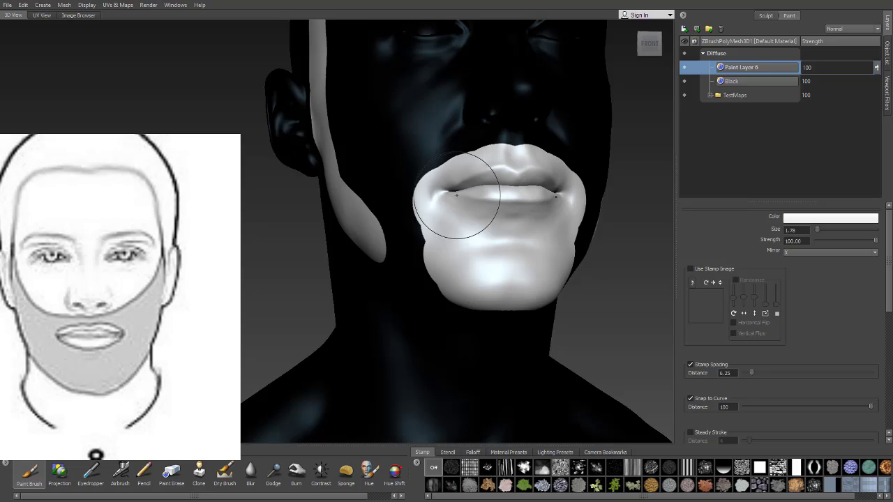
pyautogui.keyDown('alt'); pyautogui.moveTo(457, 195); pyautogui.dragTo(552, 197); pyautogui.keyUp('alt')
pyautogui.keyDown('alt'); pyautogui.moveTo(552, 197); pyautogui.dragTo(577, 199, button='right'); pyautogui.keyUp('alt')
pyautogui.moveTo(558, 206)
pyautogui.mouseDown()
pyautogui.moveTo(488, 223)
pyautogui.moveTo(465, 189)
pyautogui.moveTo(456, 269)
pyautogui.mouseUp()
pyautogui.moveTo(456, 269)
pyautogui.keyDown('alt'); pyautogui.mouseDown()
pyautogui.moveTo(552, 263)
pyautogui.moveTo(517, 303)
pyautogui.moveTo(529, 300)
pyautogui.moveTo(533, 241)
pyautogui.mouseUp(); pyautogui.keyUp('alt')
pyautogui.moveTo(534, 241)
pyautogui.mouseDown()
pyautogui.moveTo(586, 318)
pyautogui.moveTo(409, 253)
pyautogui.moveTo(360, 199)
pyautogui.moveTo(426, 300)
pyautogui.moveTo(504, 313)
pyautogui.mouseUp()
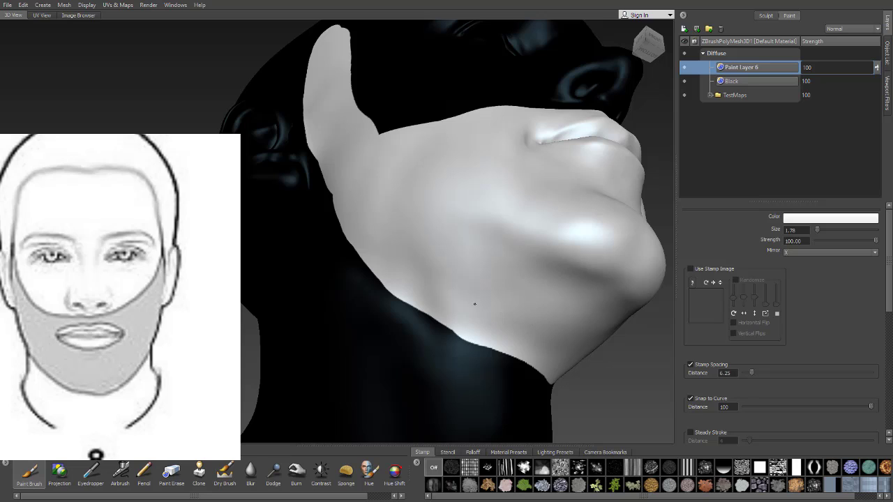
# - Paint the underside of the chin and the upper neck white, ending in a rounded lower beard edge across the throat
pyautogui.keyDown('alt'); pyautogui.moveTo(466, 310); pyautogui.dragTo(463, 220, button='middle'); pyautogui.keyUp('alt')
pyautogui.keyDown('alt'); pyautogui.moveTo(463, 220); pyautogui.dragTo(391, 241); pyautogui.keyUp('alt')
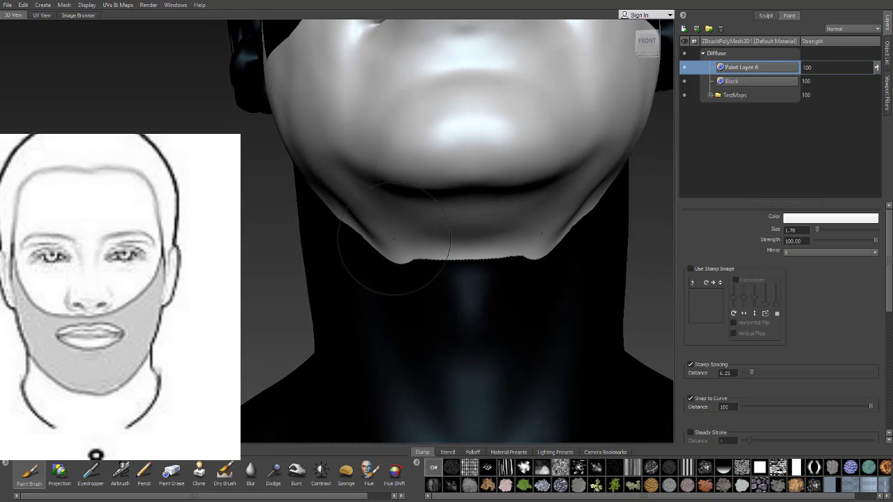
pyautogui.moveTo(428, 195)
pyautogui.mouseDown()
pyautogui.moveTo(508, 249)
pyautogui.moveTo(499, 275)
pyautogui.moveTo(418, 269)
pyautogui.moveTo(474, 262)
pyautogui.mouseUp()
pyautogui.moveTo(429, 218)
pyautogui.mouseDown()
pyautogui.moveTo(371, 187)
pyautogui.moveTo(407, 254)
pyautogui.moveTo(513, 316)
pyautogui.mouseUp()
pyautogui.keyDown('alt'); pyautogui.moveTo(420, 231); pyautogui.dragTo(445, 285); pyautogui.keyUp('alt')
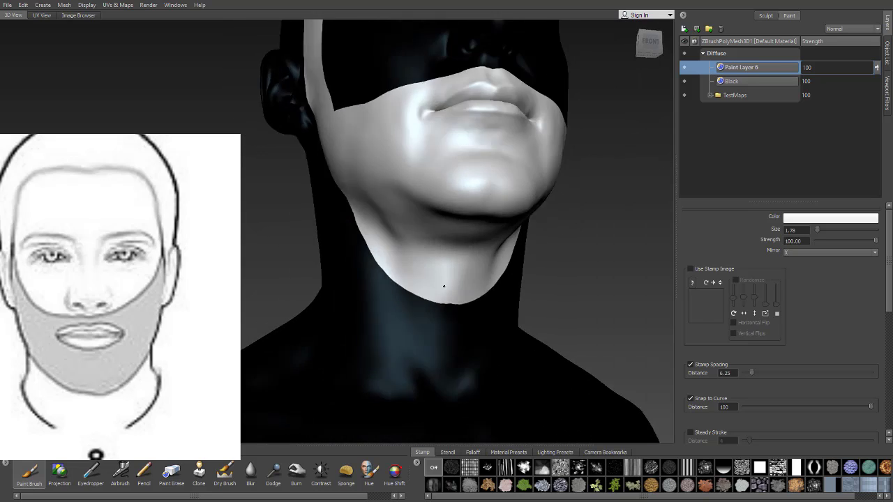
# - Widen the white beard area behind the jaw, below the ear and down the side of the neck, following the side-profile photo
pyautogui.keyDown('alt'); pyautogui.moveTo(444, 286); pyautogui.dragTo(481, 265, button='right'); pyautogui.keyUp('alt')
pyautogui.moveTo(481, 265)
pyautogui.keyDown('alt'); pyautogui.mouseDown()
pyautogui.moveTo(513, 279)
pyautogui.moveTo(461, 308)
pyautogui.moveTo(451, 305)
pyautogui.moveTo(498, 317)
pyautogui.moveTo(397, 272)
pyautogui.moveTo(369, 199)
pyautogui.mouseUp(); pyautogui.keyUp('alt')
pyautogui.moveTo(464, 327)
pyautogui.keyDown('alt'); pyautogui.mouseDown()
pyautogui.moveTo(409, 261)
pyautogui.moveTo(454, 235)
pyautogui.moveTo(431, 213)
pyautogui.moveTo(478, 228)
pyautogui.moveTo(450, 185)
pyautogui.mouseUp(); pyautogui.keyUp('alt')
pyautogui.moveTo(450, 185); pyautogui.dragTo(446, 155, button='right')
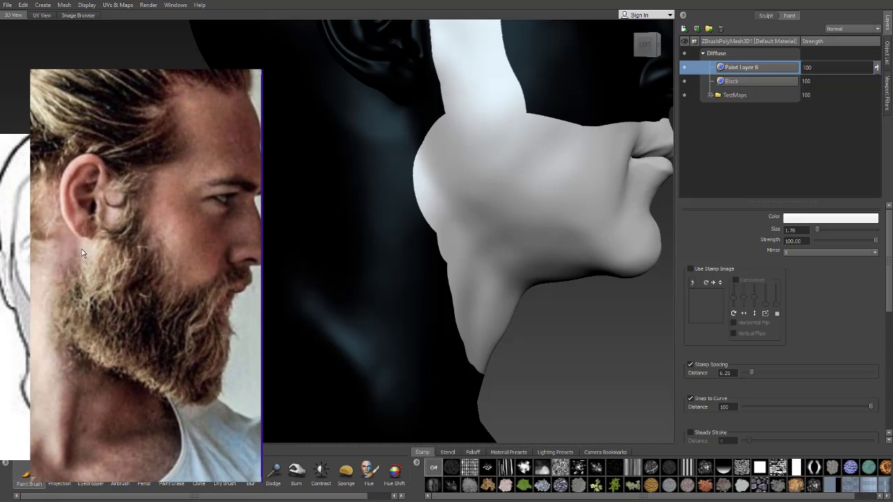
pyautogui.moveTo(89, 244); pyautogui.dragTo(12, 236)
pyautogui.moveTo(439, 150)
pyautogui.keyDown('alt'); pyautogui.mouseDown(button='middle')
pyautogui.moveTo(444, 173)
pyautogui.moveTo(462, 151)
pyautogui.mouseUp(button='middle'); pyautogui.keyUp('alt')
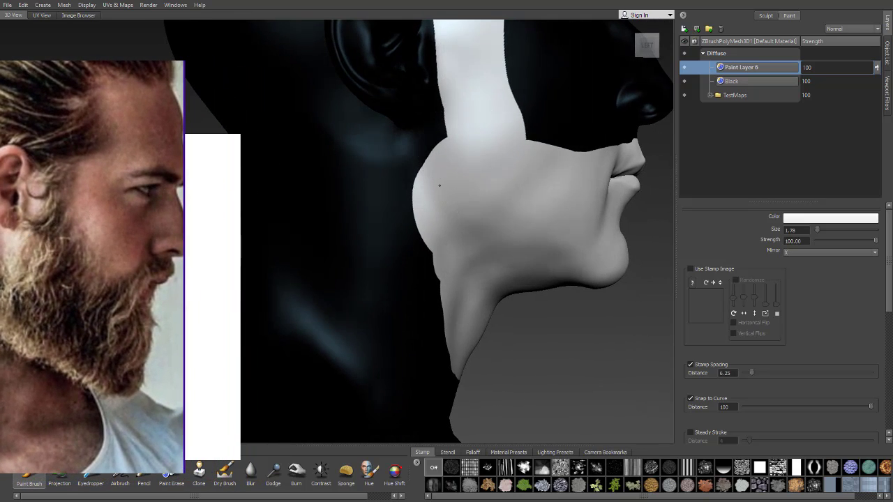
pyautogui.moveTo(439, 185)
pyautogui.mouseDown()
pyautogui.moveTo(421, 191)
pyautogui.moveTo(405, 175)
pyautogui.moveTo(440, 285)
pyautogui.moveTo(359, 270)
pyautogui.mouseUp()
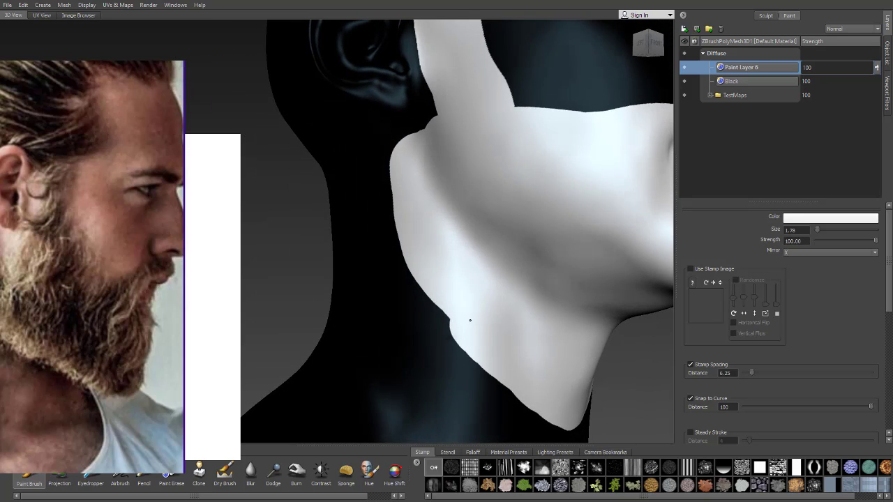
pyautogui.keyDown('alt'); pyautogui.moveTo(439, 178); pyautogui.dragTo(386, 224); pyautogui.keyUp('alt')
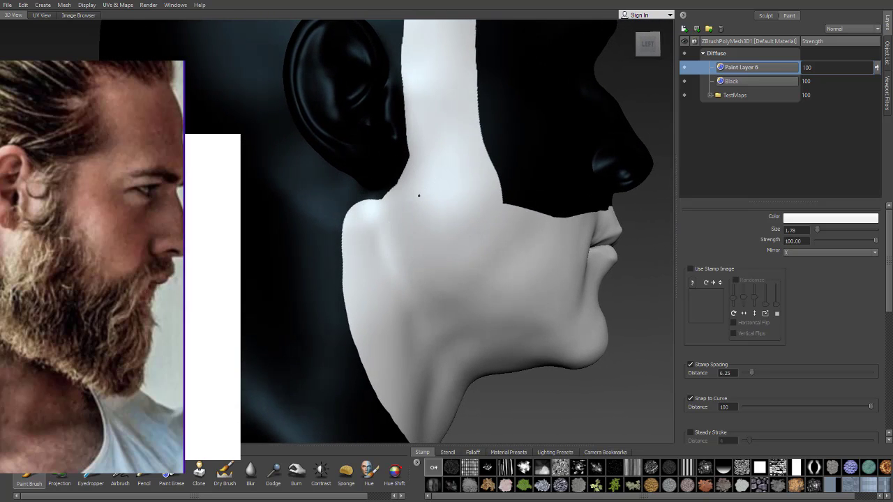
pyautogui.moveTo(422, 215)
pyautogui.keyDown('alt'); pyautogui.mouseDown()
pyautogui.moveTo(389, 153)
pyautogui.moveTo(378, 227)
pyautogui.moveTo(418, 209)
pyautogui.mouseUp(); pyautogui.keyUp('alt')
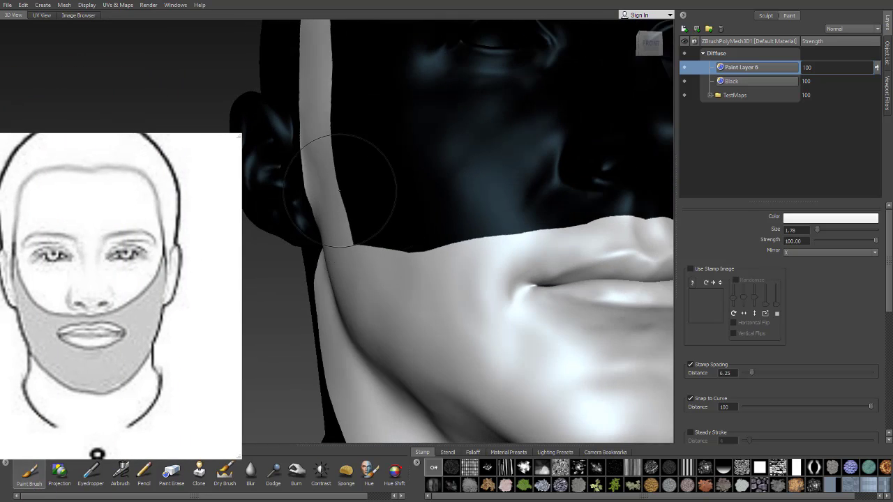
# - Reduce the brush size to 0.86 and paint a curved upper beard line from the upper lip across the cheek, following the front diagram
pyautogui.keyDown('alt'); pyautogui.moveTo(343, 189); pyautogui.dragTo(307, 195, button='right'); pyautogui.keyUp('alt')
pyautogui.keyDown('alt'); pyautogui.moveTo(307, 195); pyautogui.dragTo(383, 218); pyautogui.keyUp('alt')
pyautogui.keyDown('alt'); pyautogui.moveTo(384, 218); pyautogui.dragTo(427, 225, button='right'); pyautogui.keyUp('alt')
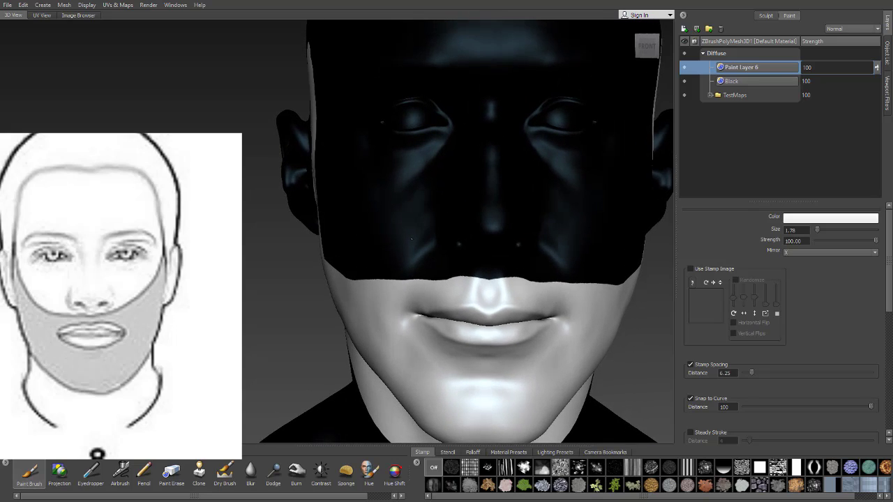
pyautogui.moveTo(427, 225)
pyautogui.keyDown('alt'); pyautogui.mouseDown()
pyautogui.moveTo(436, 227)
pyautogui.moveTo(402, 235)
pyautogui.mouseUp(); pyautogui.keyUp('alt')
pyautogui.press('b')
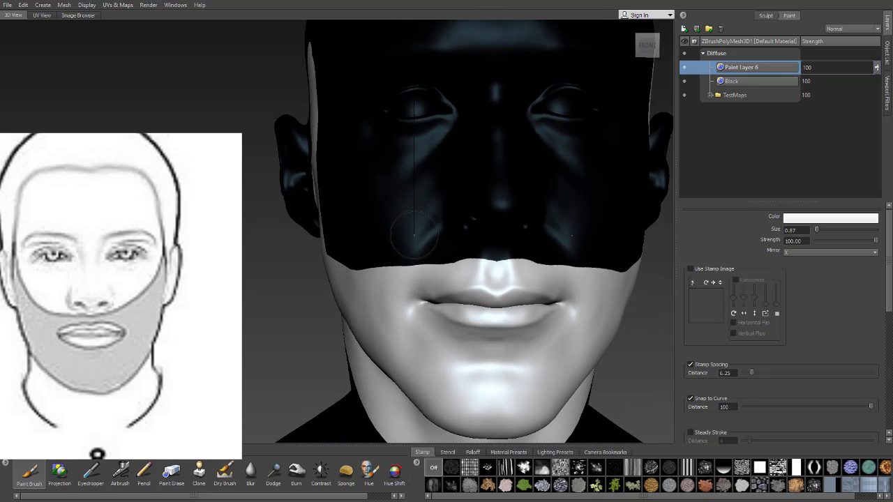
pyautogui.moveTo(471, 275)
pyautogui.mouseDown()
pyautogui.moveTo(391, 248)
pyautogui.moveTo(350, 221)
pyautogui.mouseUp()
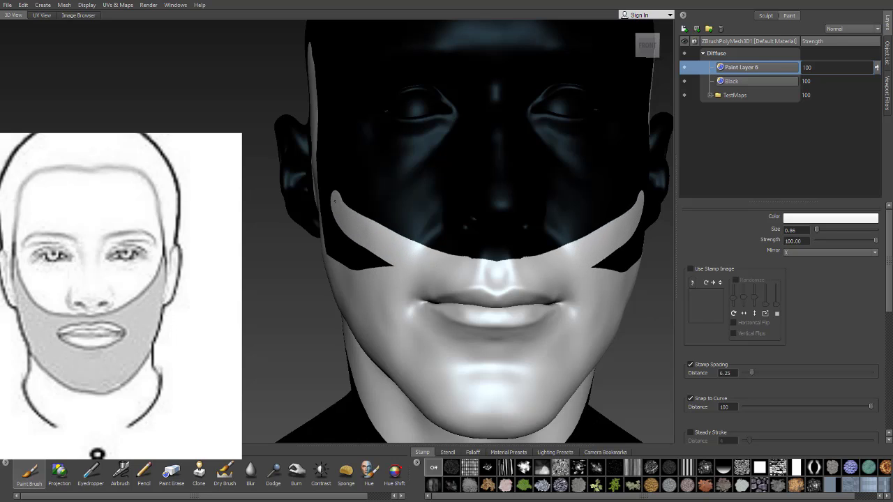
# - Extend the cheek line up to the sideburn and paint white over most of the black area between them
pyautogui.keyDown('alt'); pyautogui.moveTo(325, 175); pyautogui.dragTo(465, 244); pyautogui.keyUp('alt')
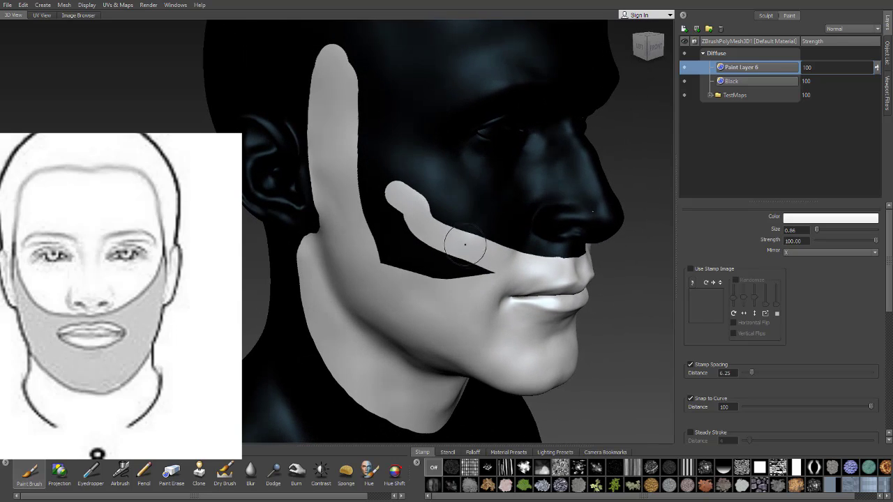
pyautogui.moveTo(410, 211)
pyautogui.mouseDown()
pyautogui.moveTo(373, 167)
pyautogui.moveTo(366, 133)
pyautogui.mouseUp()
pyautogui.moveTo(426, 269); pyautogui.dragTo(355, 221)
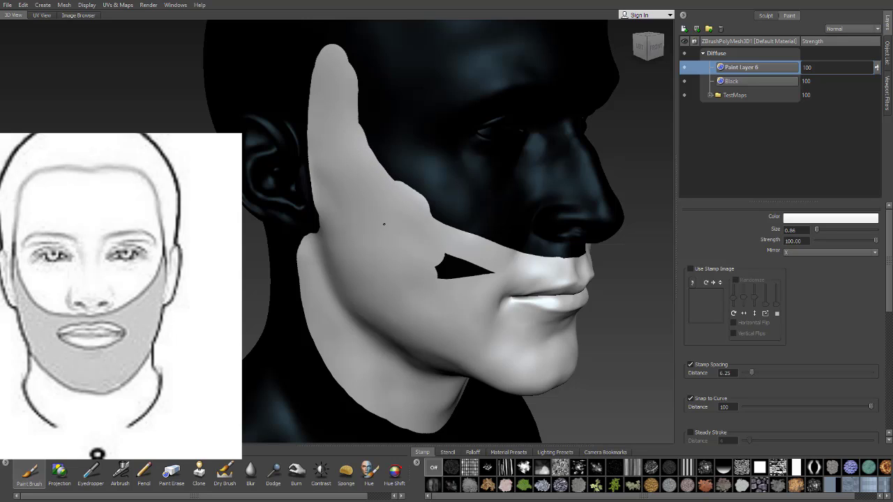
# - Fill the remaining black triangular gap on the cheek with white, working close up, and check the cheek and jaw for gaps
pyautogui.moveTo(394, 229)
pyautogui.keyDown('alt'); pyautogui.mouseDown(button='right')
pyautogui.moveTo(421, 228)
pyautogui.moveTo(481, 265)
pyautogui.mouseUp(button='right'); pyautogui.keyUp('alt')
pyautogui.keyDown('alt'); pyautogui.moveTo(491, 266); pyautogui.dragTo(379, 233, button='middle'); pyautogui.keyUp('alt')
pyautogui.keyDown('alt'); pyautogui.moveTo(379, 233); pyautogui.dragTo(543, 252, button='right'); pyautogui.keyUp('alt')
pyautogui.keyDown('alt'); pyautogui.moveTo(462, 263); pyautogui.dragTo(428, 253); pyautogui.keyUp('alt')
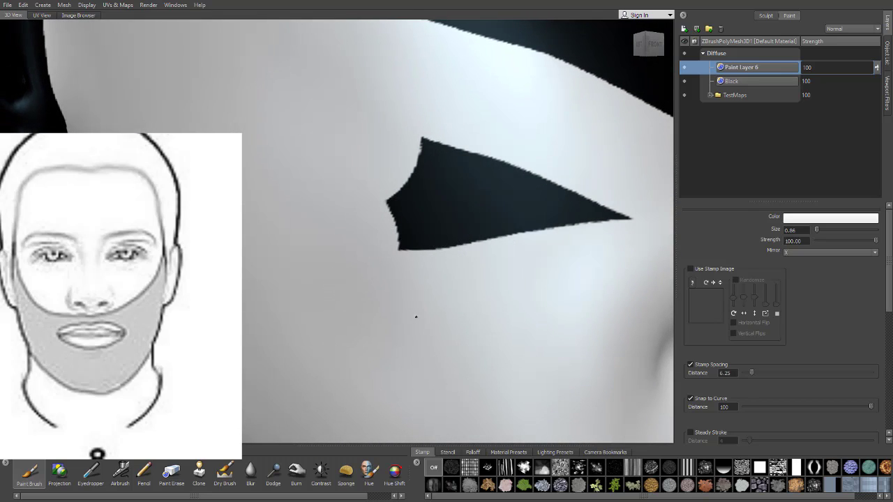
pyautogui.moveTo(429, 295)
pyautogui.mouseDown()
pyautogui.moveTo(411, 291)
pyautogui.moveTo(406, 261)
pyautogui.moveTo(419, 184)
pyautogui.moveTo(431, 168)
pyautogui.moveTo(417, 224)
pyautogui.mouseUp()
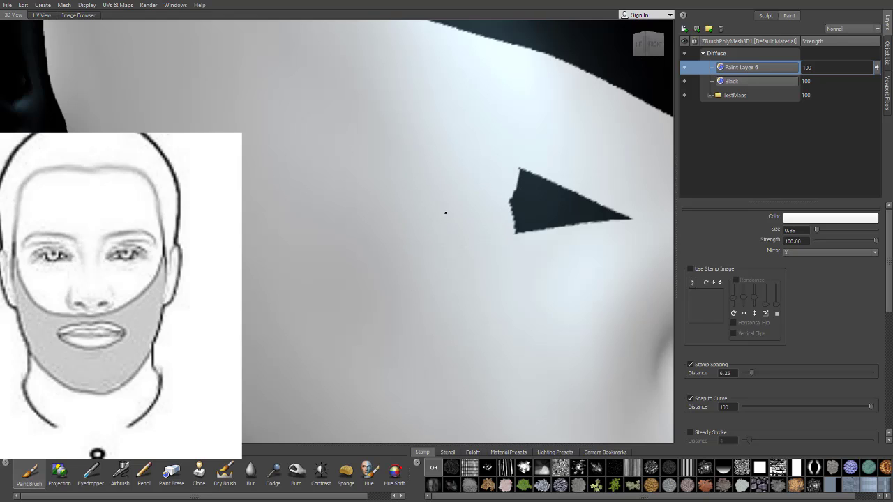
pyautogui.keyDown('alt'); pyautogui.moveTo(439, 208); pyautogui.dragTo(364, 215, button='middle'); pyautogui.keyUp('alt')
pyautogui.keyDown('alt'); pyautogui.moveTo(365, 215); pyautogui.dragTo(398, 231, button='right'); pyautogui.keyUp('alt')
pyautogui.keyDown('alt'); pyautogui.moveTo(399, 231); pyautogui.dragTo(436, 230, button='middle'); pyautogui.keyUp('alt')
pyautogui.moveTo(459, 363)
pyautogui.mouseDown()
pyautogui.moveTo(459, 333)
pyautogui.moveTo(437, 305)
pyautogui.moveTo(494, 301)
pyautogui.mouseUp()
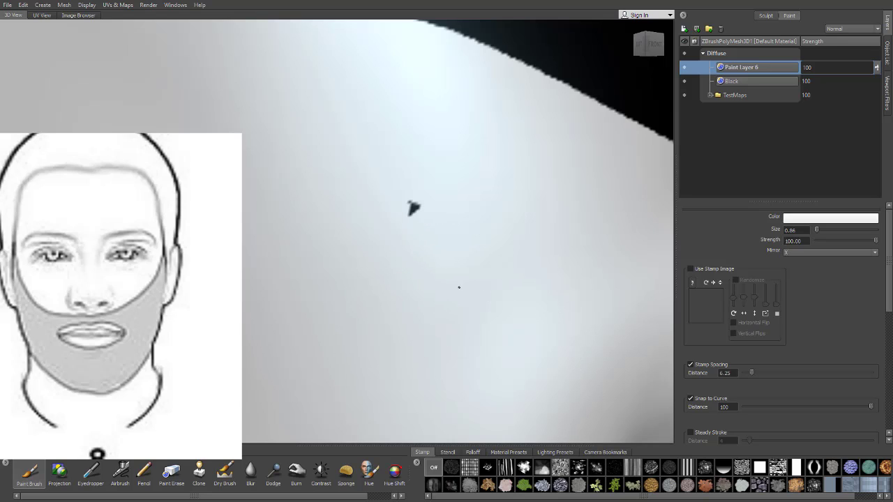
pyautogui.keyDown('alt'); pyautogui.moveTo(457, 225); pyautogui.dragTo(371, 237, button='right'); pyautogui.keyUp('alt')
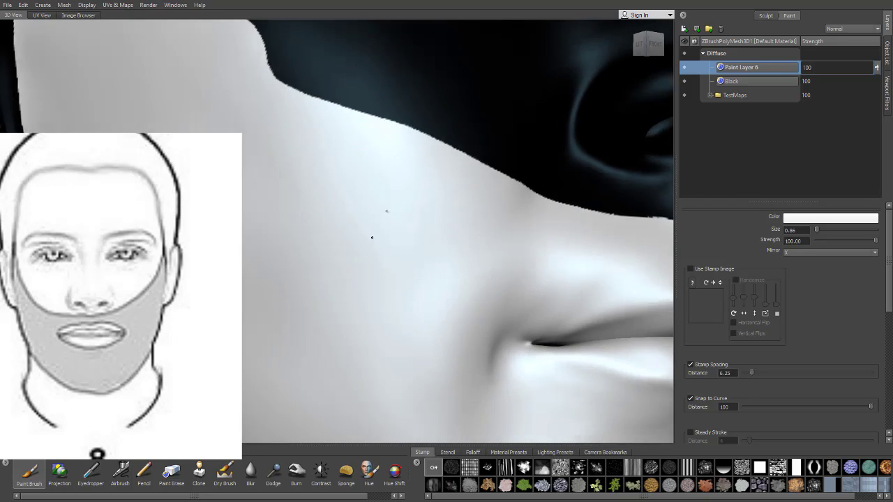
pyautogui.moveTo(370, 237)
pyautogui.keyDown('alt'); pyautogui.mouseDown()
pyautogui.moveTo(450, 196)
pyautogui.moveTo(429, 189)
pyautogui.moveTo(400, 221)
pyautogui.moveTo(400, 202)
pyautogui.mouseUp(); pyautogui.keyUp('alt')
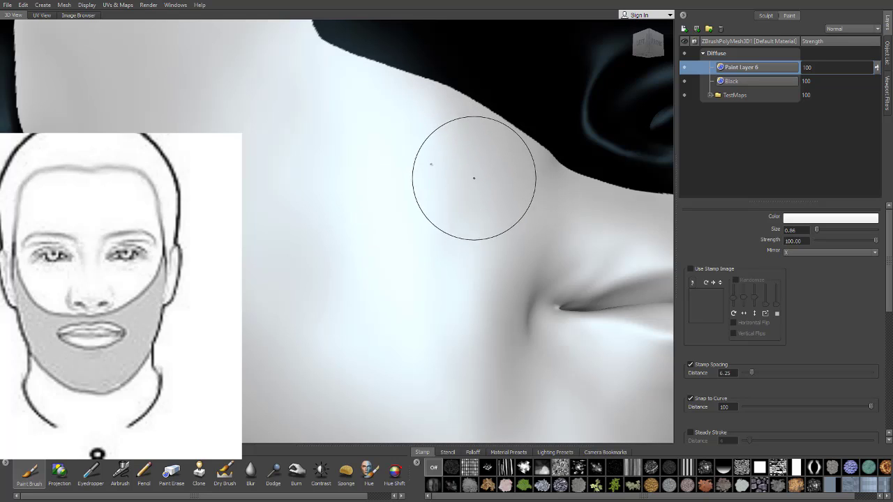
pyautogui.keyDown('alt'); pyautogui.moveTo(474, 178); pyautogui.dragTo(403, 200); pyautogui.keyUp('alt')
pyautogui.moveTo(402, 240)
pyautogui.keyDown('alt'); pyautogui.mouseDown()
pyautogui.moveTo(483, 189)
pyautogui.moveTo(430, 195)
pyautogui.moveTo(461, 126)
pyautogui.mouseUp(); pyautogui.keyUp('alt')
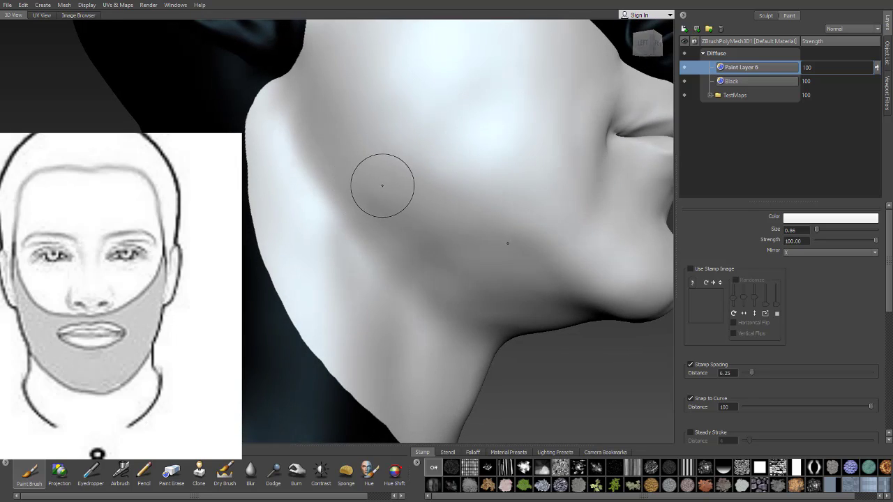
# - Touch up the white paint along the jawline and under the chin on Paint Layer 6
pyautogui.moveTo(374, 181); pyautogui.dragTo(387, 169)
pyautogui.keyDown('alt'); pyautogui.moveTo(469, 283); pyautogui.dragTo(443, 259); pyautogui.keyUp('alt')
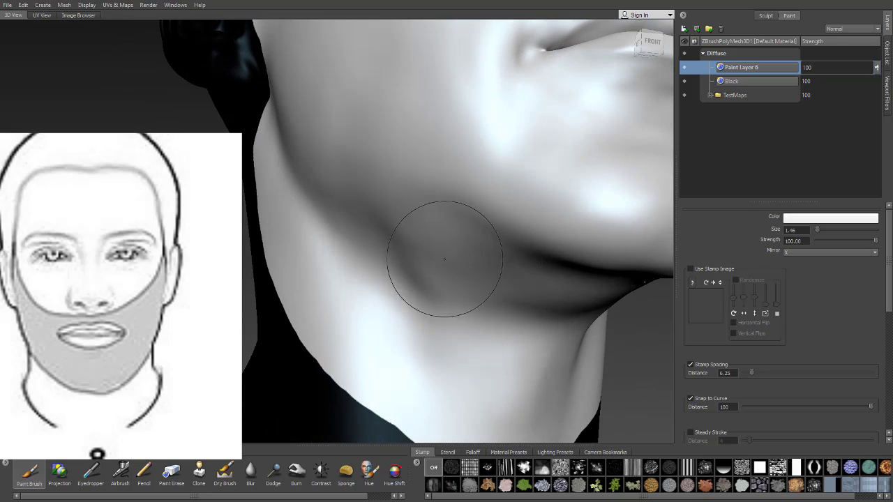
pyautogui.keyDown('alt'); pyautogui.moveTo(523, 240); pyautogui.dragTo(491, 277); pyautogui.keyUp('alt')
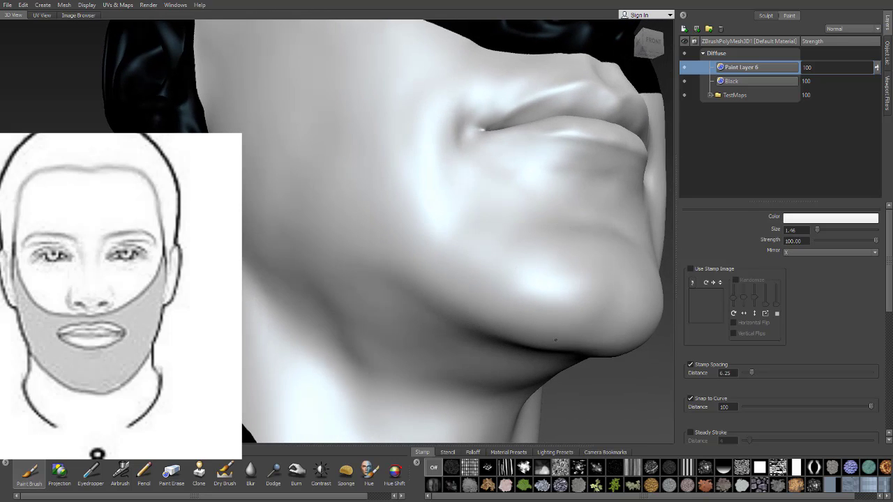
pyautogui.keyDown('alt'); pyautogui.moveTo(474, 239); pyautogui.dragTo(518, 252); pyautogui.keyUp('alt')
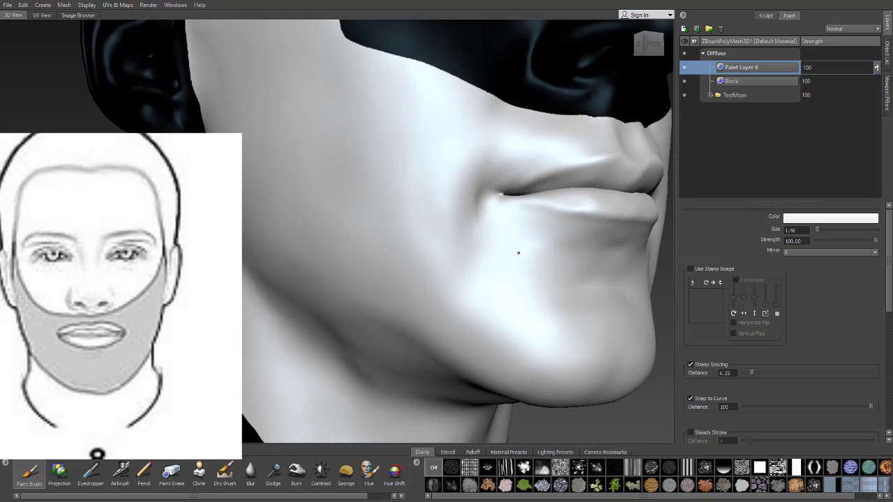
pyautogui.moveTo(391, 218)
pyautogui.keyDown('alt'); pyautogui.mouseDown()
pyautogui.moveTo(457, 243)
pyautogui.moveTo(404, 259)
pyautogui.moveTo(430, 217)
pyautogui.moveTo(414, 242)
pyautogui.moveTo(407, 202)
pyautogui.moveTo(456, 241)
pyautogui.moveTo(524, 233)
pyautogui.moveTo(600, 241)
pyautogui.mouseUp(); pyautogui.keyUp('alt')
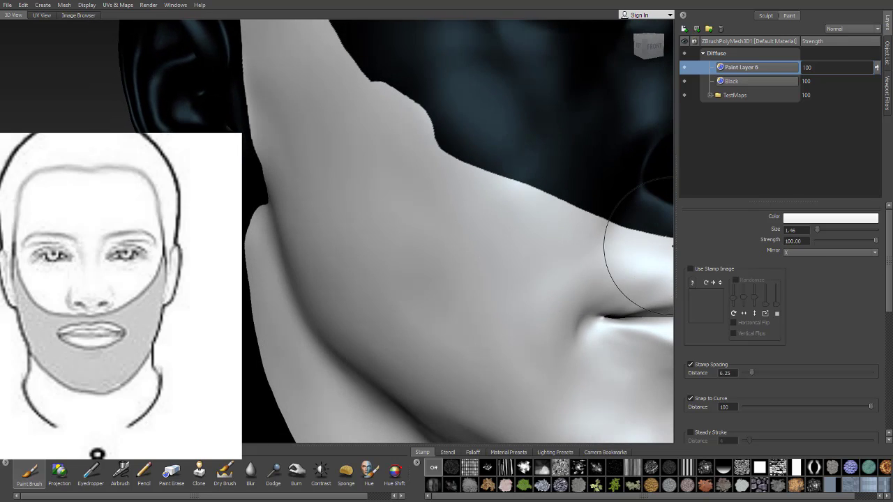
# - Enable Steady Stroke for the Paint Brush and smooth the white mask's upper edge across the upper lip and cheeks
pyautogui.moveTo(889, 268); pyautogui.dragTo(883, 310)
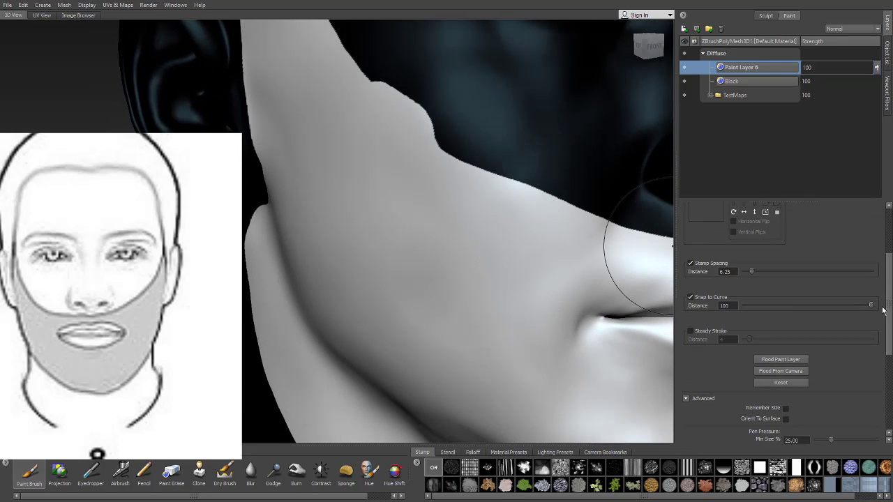
pyautogui.click(710, 333)
pyautogui.keyDown('alt'); pyautogui.moveTo(472, 244); pyautogui.dragTo(411, 234); pyautogui.keyUp('alt')
pyautogui.keyDown('alt'); pyautogui.moveTo(411, 234); pyautogui.dragTo(387, 230, button='right'); pyautogui.keyUp('alt')
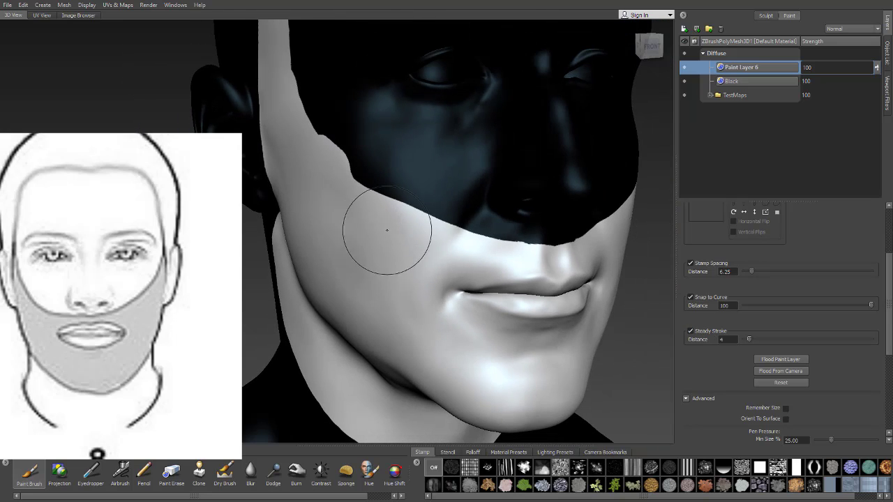
pyautogui.moveTo(444, 238); pyautogui.dragTo(443, 240)
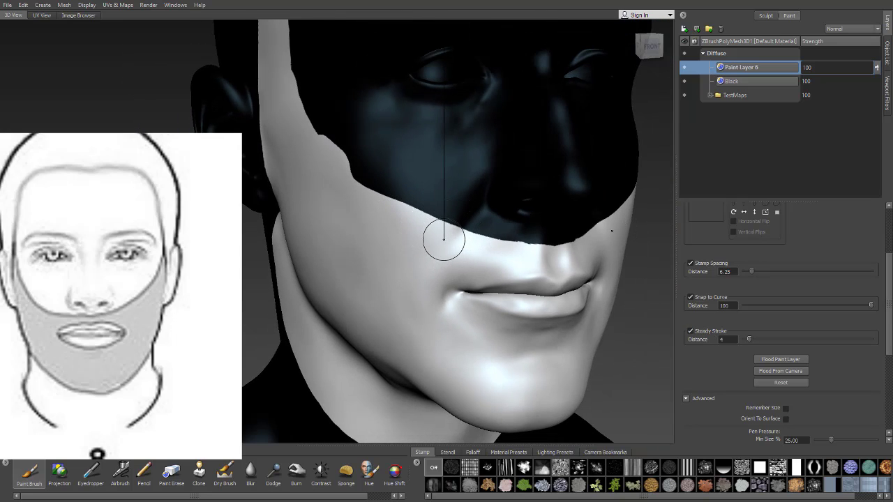
pyautogui.moveTo(483, 206)
pyautogui.keyDown('alt'); pyautogui.mouseDown()
pyautogui.moveTo(385, 239)
pyautogui.moveTo(477, 250)
pyautogui.mouseUp(); pyautogui.keyUp('alt')
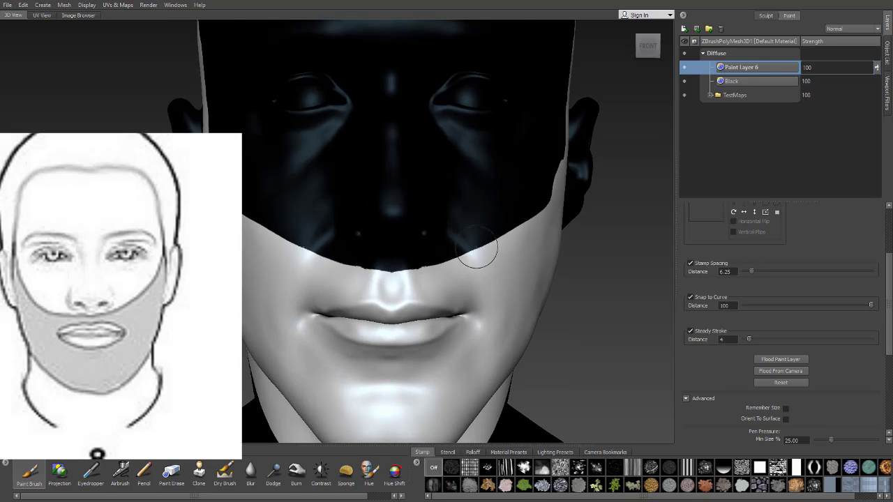
pyautogui.moveTo(430, 268); pyautogui.dragTo(346, 277)
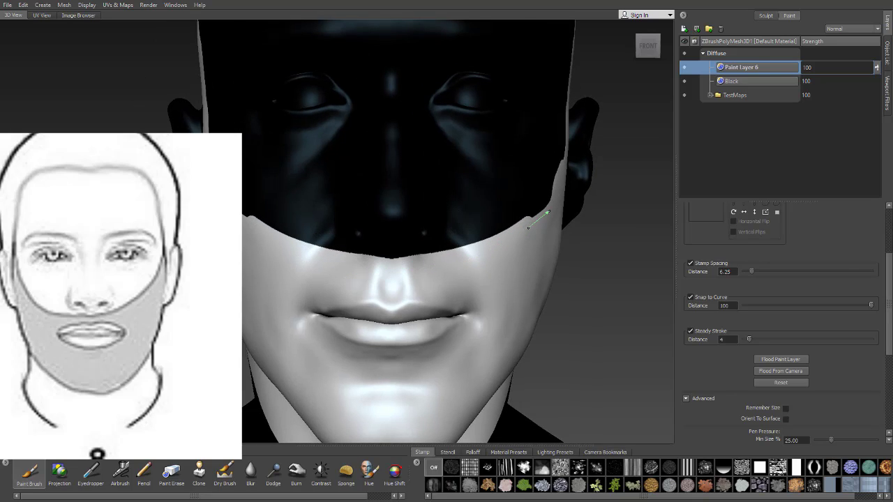
# - Paint the cheek edge into a smooth white curve and extend the sideburn area up to the temple
pyautogui.keyDown('alt'); pyautogui.moveTo(570, 167); pyautogui.dragTo(394, 223); pyautogui.keyUp('alt')
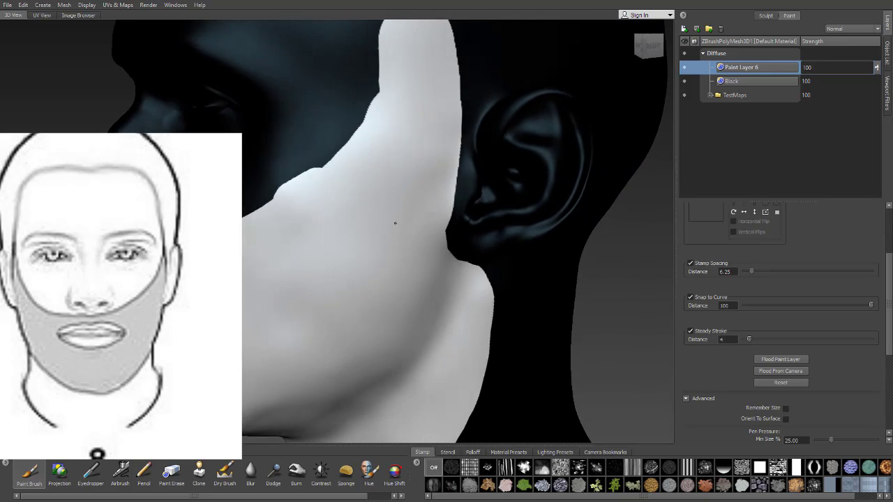
pyautogui.keyDown('alt'); pyautogui.moveTo(395, 223); pyautogui.dragTo(504, 255, button='middle'); pyautogui.keyUp('alt')
pyautogui.keyDown('alt'); pyautogui.moveTo(504, 256); pyautogui.dragTo(544, 244); pyautogui.keyUp('alt')
pyautogui.keyDown('alt'); pyautogui.moveTo(544, 245); pyautogui.dragTo(506, 168, button='middle'); pyautogui.keyUp('alt')
pyautogui.keyDown('alt'); pyautogui.moveTo(506, 167); pyautogui.dragTo(552, 177); pyautogui.keyUp('alt')
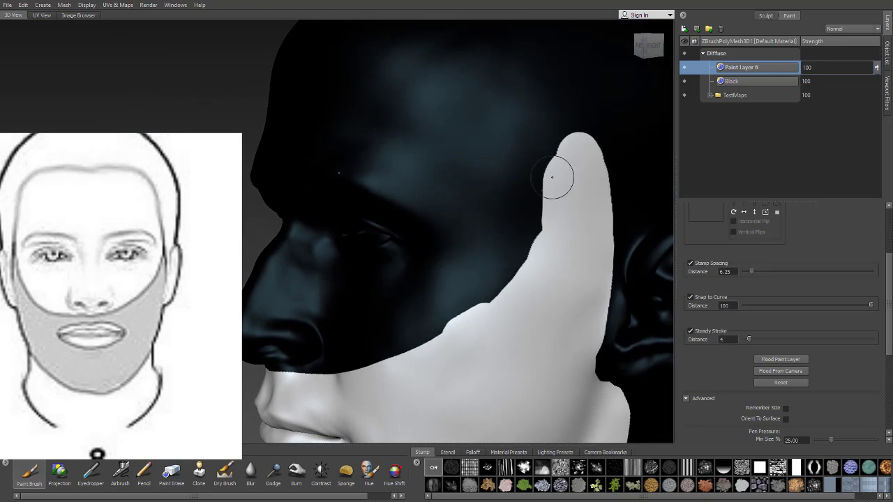
pyautogui.moveTo(531, 88)
pyautogui.mouseDown()
pyautogui.moveTo(548, 183)
pyautogui.moveTo(495, 286)
pyautogui.mouseUp()
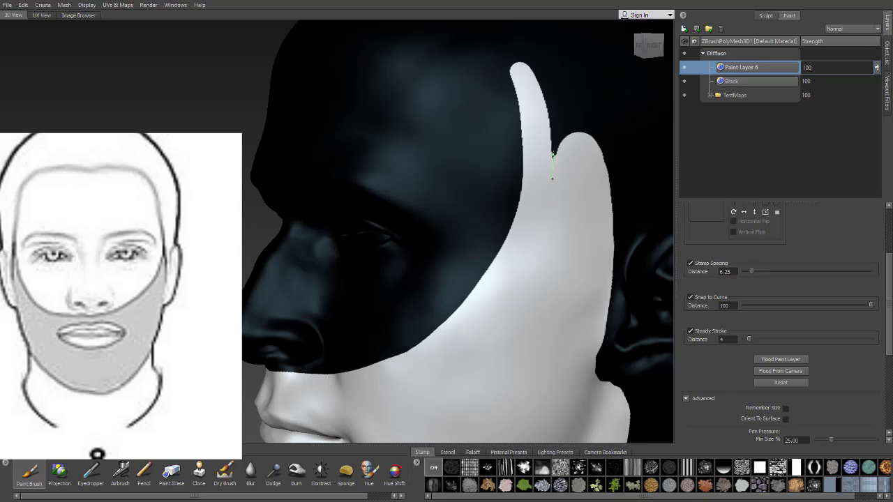
pyautogui.moveTo(552, 178)
pyautogui.mouseDown()
pyautogui.moveTo(549, 120)
pyautogui.moveTo(499, 134)
pyautogui.mouseUp()
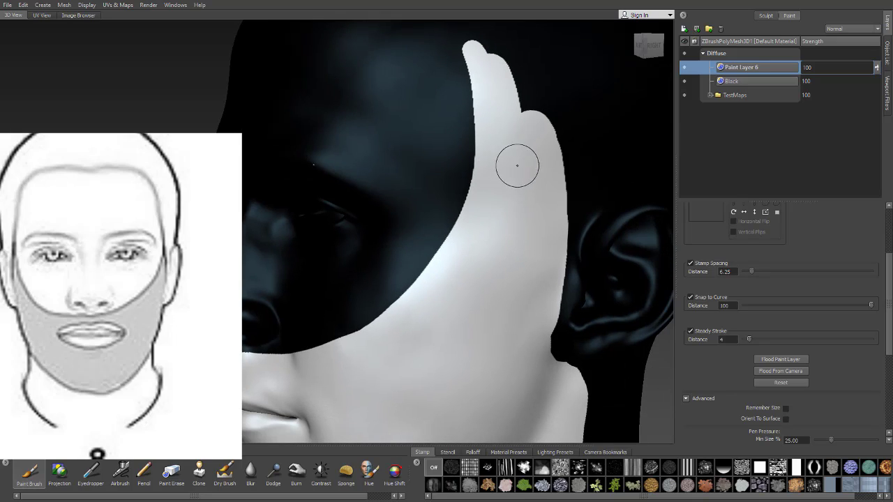
pyautogui.moveTo(563, 160)
pyautogui.mouseDown()
pyautogui.moveTo(550, 104)
pyautogui.moveTo(517, 32)
pyautogui.moveTo(472, 42)
pyautogui.mouseUp()
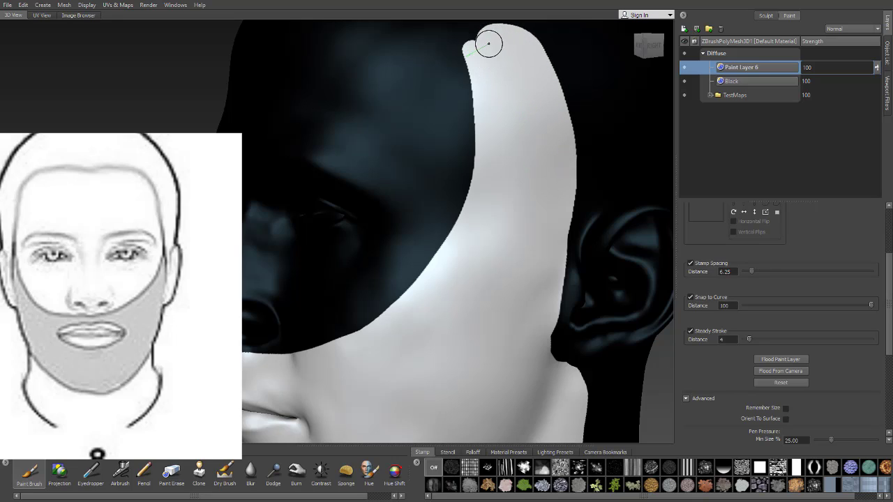
# - Set the Paint Brush color to black, moving the reference image and color chooser clear of the head
pyautogui.keyDown('alt'); pyautogui.moveTo(479, 169); pyautogui.dragTo(454, 195); pyautogui.keyUp('alt')
pyautogui.keyDown('alt'); pyautogui.moveTo(454, 194); pyautogui.dragTo(518, 165, button='right'); pyautogui.keyUp('alt')
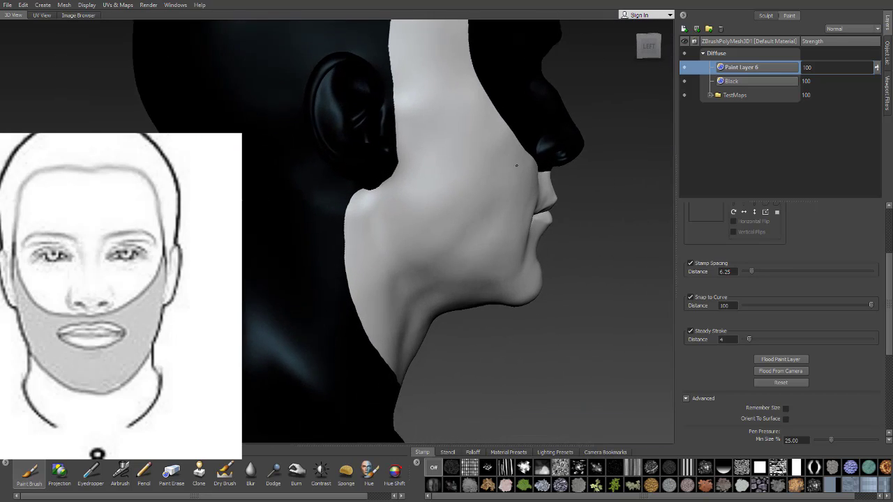
pyautogui.keyDown('alt'); pyautogui.moveTo(478, 98); pyautogui.dragTo(488, 231, button='middle'); pyautogui.keyUp('alt')
pyautogui.keyDown('alt'); pyautogui.moveTo(443, 200); pyautogui.dragTo(479, 197, button='right'); pyautogui.keyUp('alt')
pyautogui.keyDown('alt'); pyautogui.moveTo(437, 284); pyautogui.dragTo(394, 277, button='middle'); pyautogui.keyUp('alt')
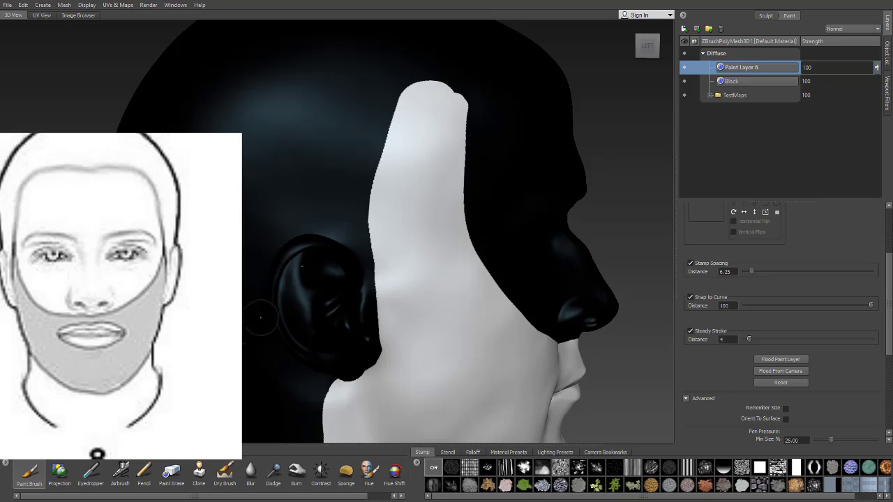
pyautogui.scroll(3, 891, 272)
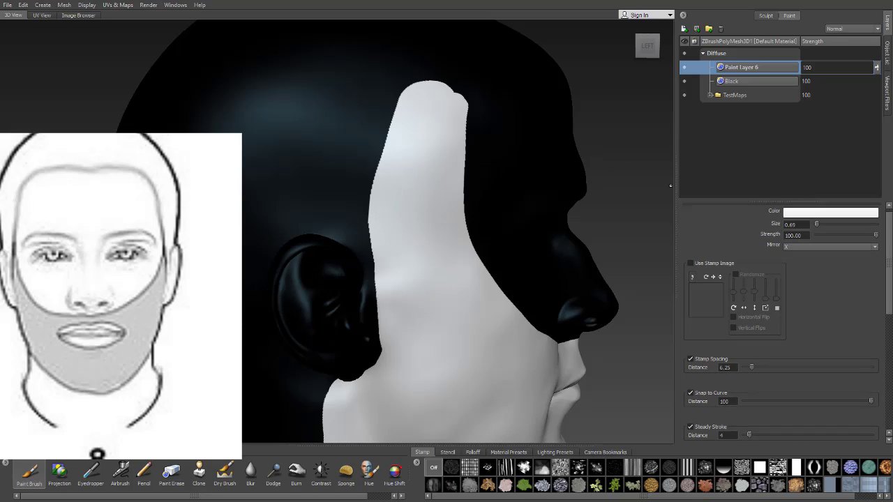
pyautogui.click(829, 222)
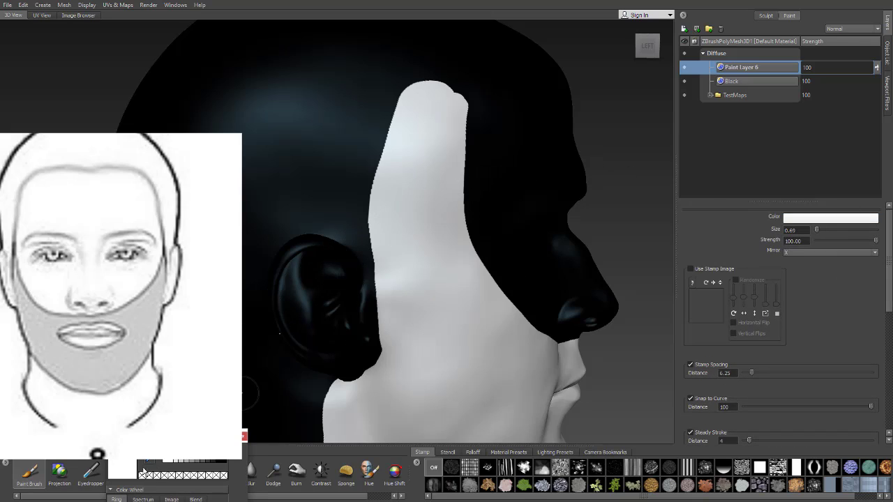
pyautogui.press('c')
pyautogui.click(20, 481)
pyautogui.moveTo(198, 417); pyautogui.dragTo(108, 380)
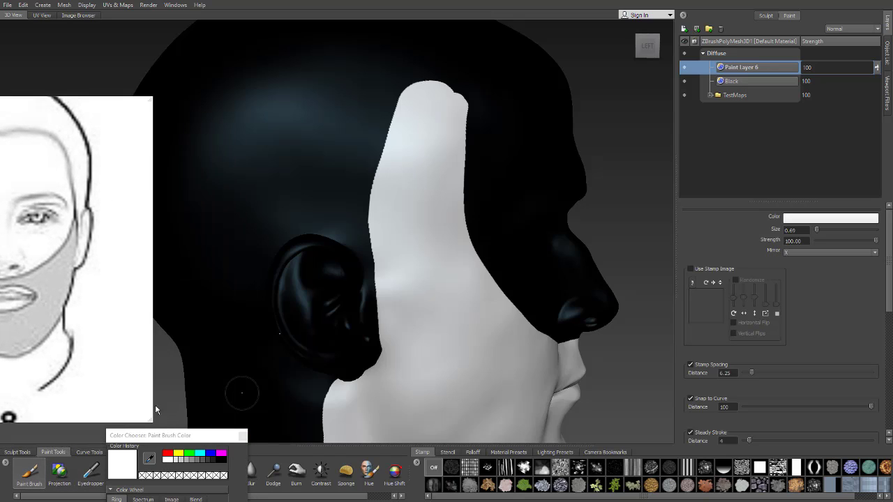
pyautogui.moveTo(194, 436); pyautogui.dragTo(647, 155)
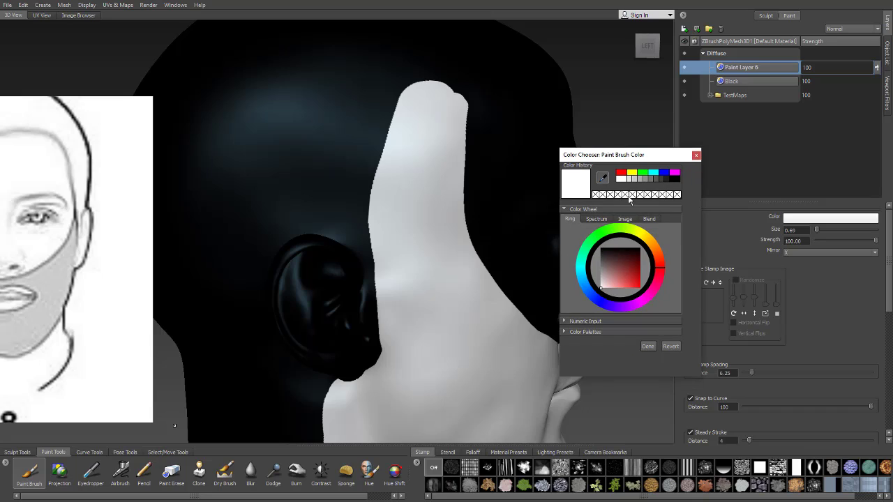
pyautogui.click(676, 180)
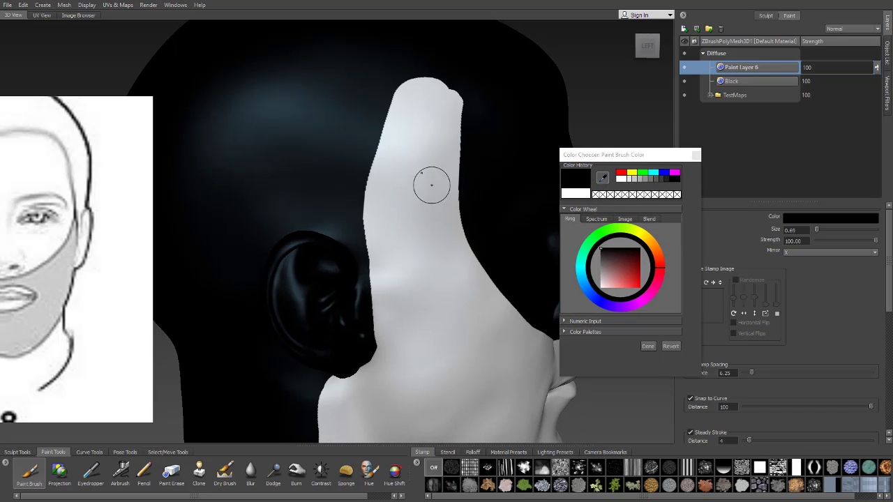
# - Trim the rounded top of the white sideburn at the temple with black paint
pyautogui.moveTo(319, 193)
pyautogui.mouseDown()
pyautogui.moveTo(530, 162)
pyautogui.moveTo(470, 142)
pyautogui.moveTo(285, 138)
pyautogui.moveTo(532, 107)
pyautogui.moveTo(321, 78)
pyautogui.mouseUp()
pyautogui.moveTo(436, 199)
pyautogui.keyDown('alt'); pyautogui.mouseDown()
pyautogui.moveTo(342, 193)
pyautogui.moveTo(237, 154)
pyautogui.moveTo(230, 183)
pyautogui.moveTo(244, 208)
pyautogui.mouseUp(); pyautogui.keyUp('alt')
pyautogui.keyDown('alt'); pyautogui.moveTo(245, 208); pyautogui.dragTo(259, 189, button='right'); pyautogui.keyUp('alt')
pyautogui.keyDown('alt'); pyautogui.moveTo(260, 189); pyautogui.dragTo(310, 193); pyautogui.keyUp('alt')
pyautogui.keyDown('alt'); pyautogui.moveTo(311, 192); pyautogui.dragTo(360, 212, button='right'); pyautogui.keyUp('alt')
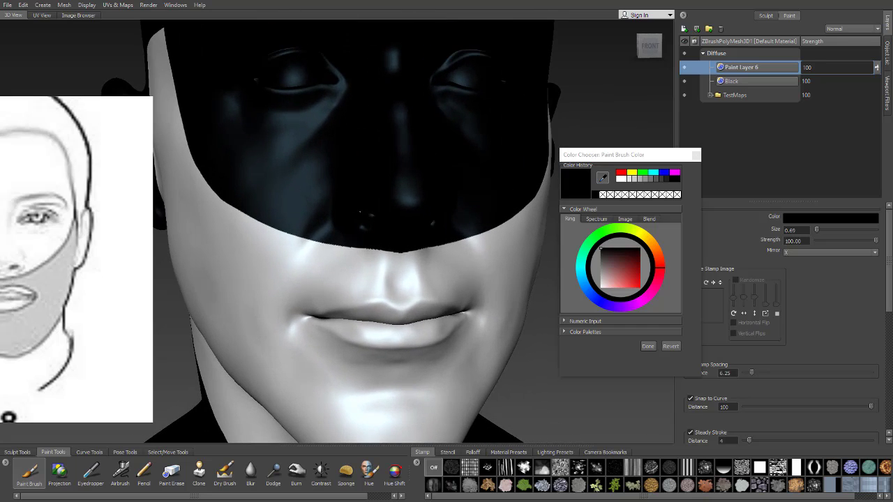
# - Switch the brush color back to white and extend the mask upward beneath the nostrils
pyautogui.click(622, 180)
pyautogui.keyDown('alt'); pyautogui.moveTo(405, 223); pyautogui.dragTo(356, 222); pyautogui.keyUp('alt')
pyautogui.keyDown('alt'); pyautogui.moveTo(321, 227); pyautogui.dragTo(357, 247, button='right'); pyautogui.keyUp('alt')
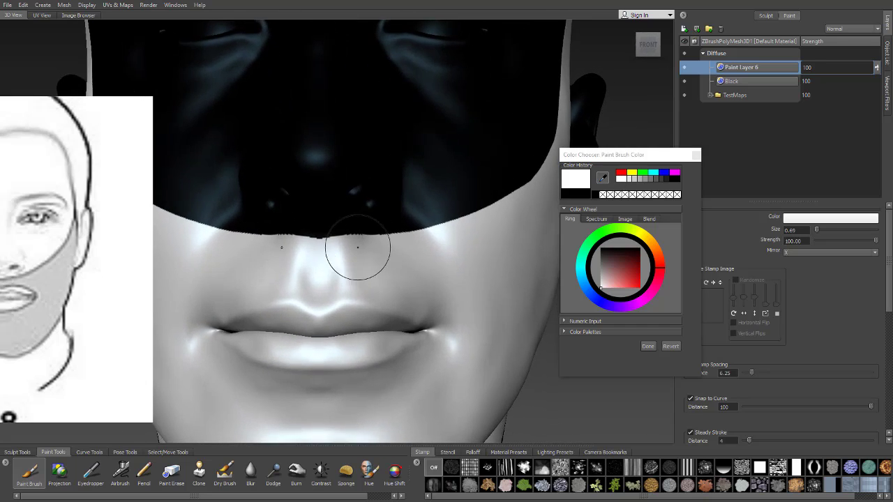
pyautogui.moveTo(356, 247)
pyautogui.keyDown('alt'); pyautogui.mouseDown()
pyautogui.moveTo(380, 251)
pyautogui.moveTo(358, 223)
pyautogui.moveTo(307, 256)
pyautogui.mouseUp(); pyautogui.keyUp('alt')
pyautogui.hotkey('ctrl', 'z')
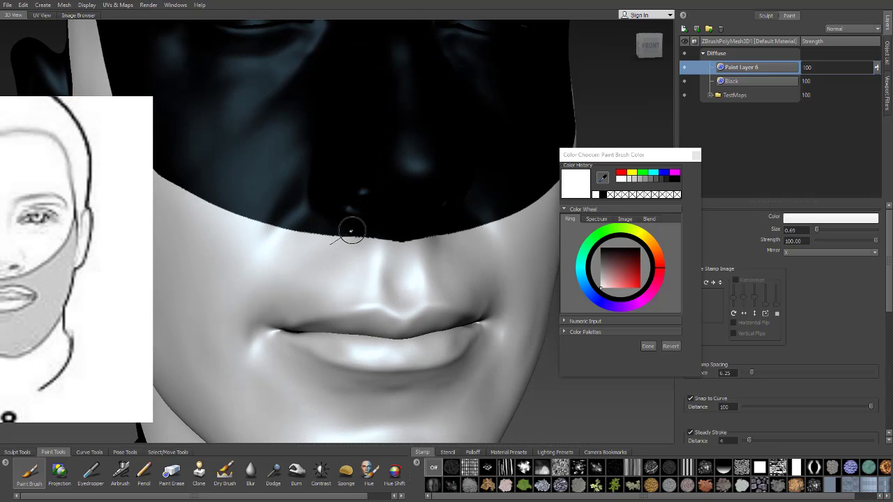
pyautogui.moveTo(351, 227); pyautogui.dragTo(312, 247)
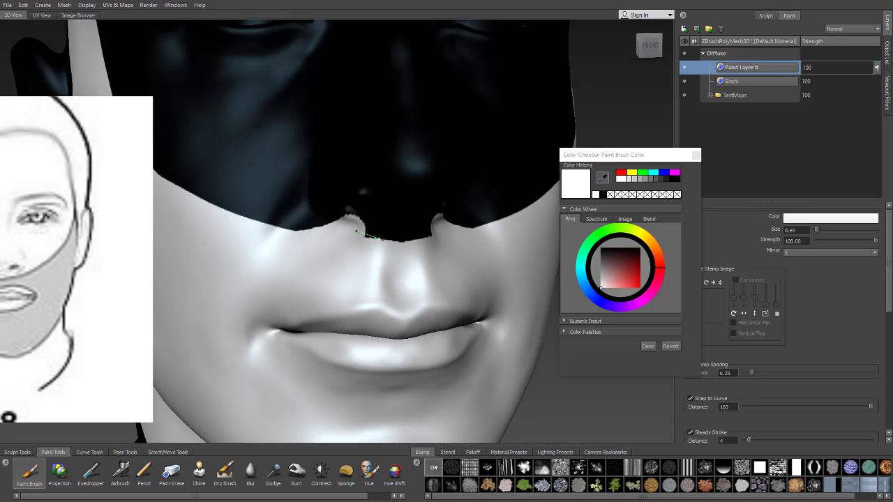
# - Smooth the white mask edge from beside the nose along the cheek
pyautogui.keyDown('alt'); pyautogui.moveTo(342, 241); pyautogui.dragTo(388, 249); pyautogui.keyUp('alt')
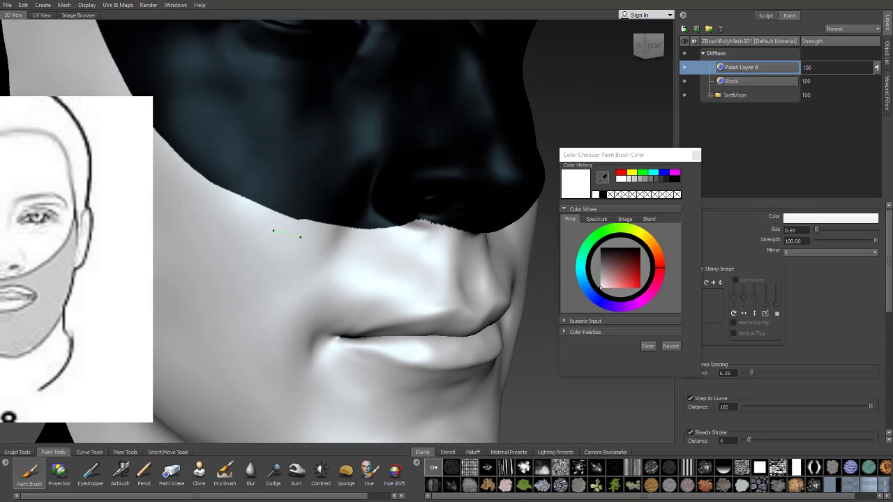
pyautogui.keyDown('alt'); pyautogui.moveTo(190, 186); pyautogui.dragTo(231, 200); pyautogui.keyUp('alt')
pyautogui.keyDown('alt'); pyautogui.moveTo(234, 200); pyautogui.dragTo(389, 229, button='middle'); pyautogui.keyUp('alt')
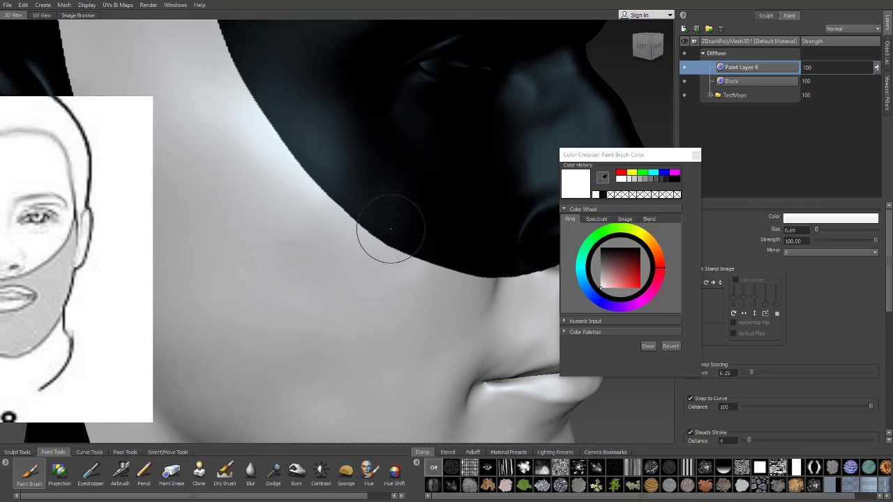
pyautogui.keyDown('alt'); pyautogui.moveTo(327, 206); pyautogui.dragTo(392, 221); pyautogui.keyUp('alt')
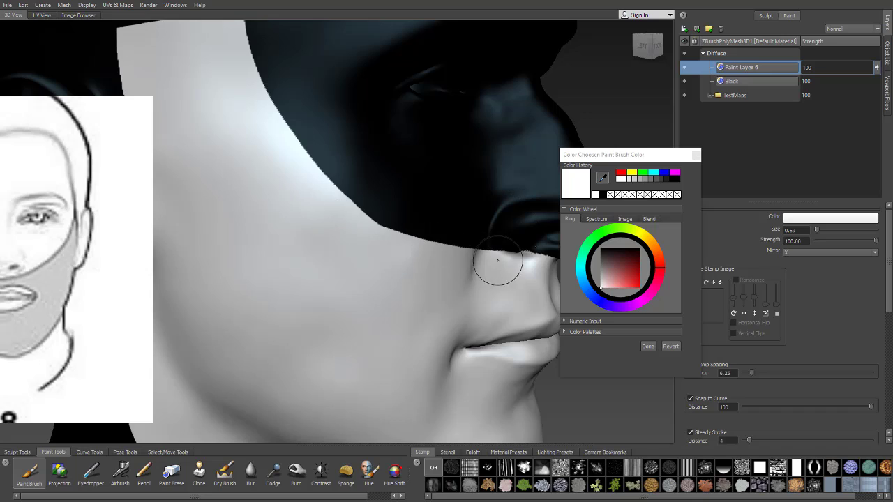
pyautogui.moveTo(492, 262)
pyautogui.mouseDown()
pyautogui.moveTo(362, 223)
pyautogui.moveTo(336, 206)
pyautogui.moveTo(255, 211)
pyautogui.moveTo(230, 199)
pyautogui.mouseUp()
# - Refine the white curve from the temple down the cheek toward the nose on the opposite side of the face
pyautogui.scroll(-3, 230, 200)
pyautogui.keyDown('alt'); pyautogui.moveTo(391, 196); pyautogui.dragTo(240, 187); pyautogui.keyUp('alt')
pyautogui.scroll(2, 461, 123)
pyautogui.moveTo(488, 63); pyautogui.dragTo(418, 198)
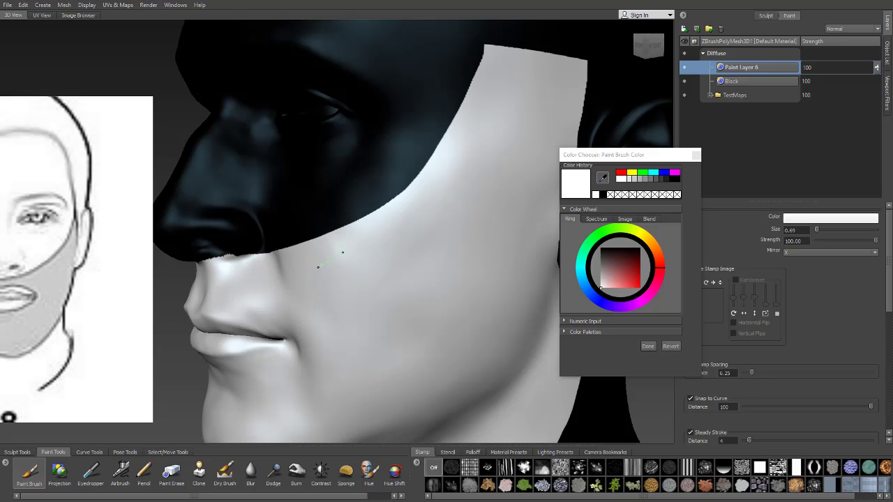
pyautogui.moveTo(490, 96); pyautogui.dragTo(436, 167)
pyautogui.moveTo(251, 287); pyautogui.dragTo(440, 209)
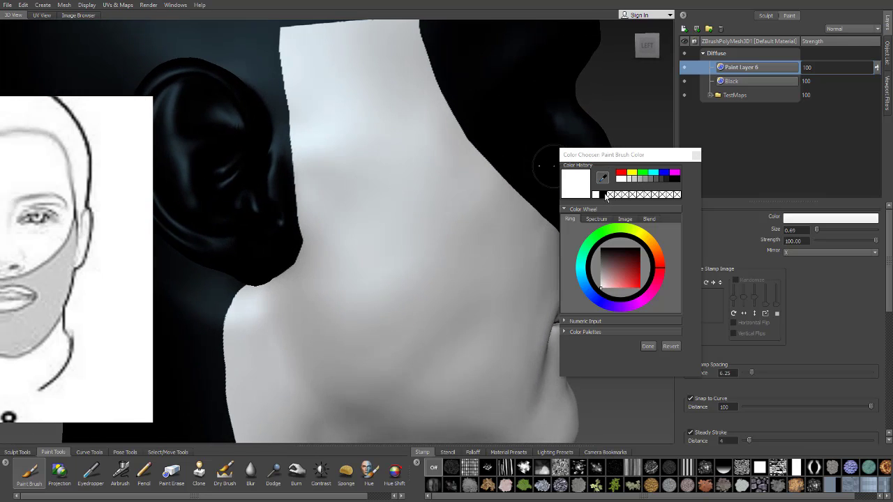
# - Switch the brush color to black and trim the white mask's edge in front of the ear and around the earlobe
pyautogui.moveTo(257, 144)
pyautogui.keyDown('alt'); pyautogui.mouseDown()
pyautogui.moveTo(296, 155)
pyautogui.moveTo(332, 224)
pyautogui.mouseUp(); pyautogui.keyUp('alt')
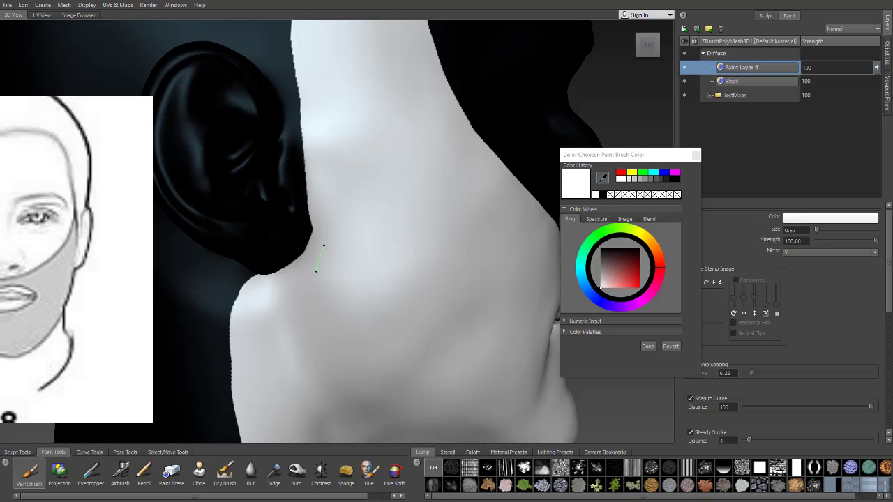
pyautogui.moveTo(316, 272)
pyautogui.mouseDown()
pyautogui.moveTo(324, 198)
pyautogui.moveTo(315, 167)
pyautogui.moveTo(393, 339)
pyautogui.moveTo(353, 200)
pyautogui.moveTo(379, 217)
pyautogui.mouseUp()
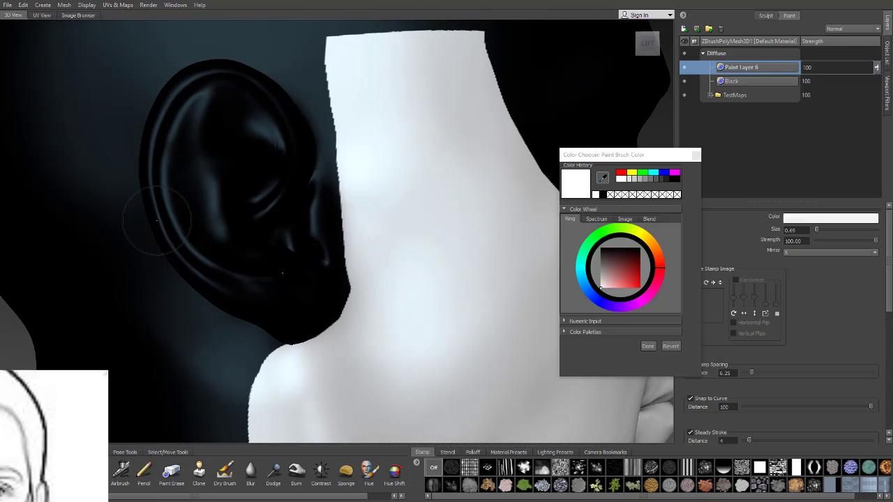
pyautogui.keyDown('alt'); pyautogui.moveTo(383, 186); pyautogui.dragTo(492, 170); pyautogui.keyUp('alt')
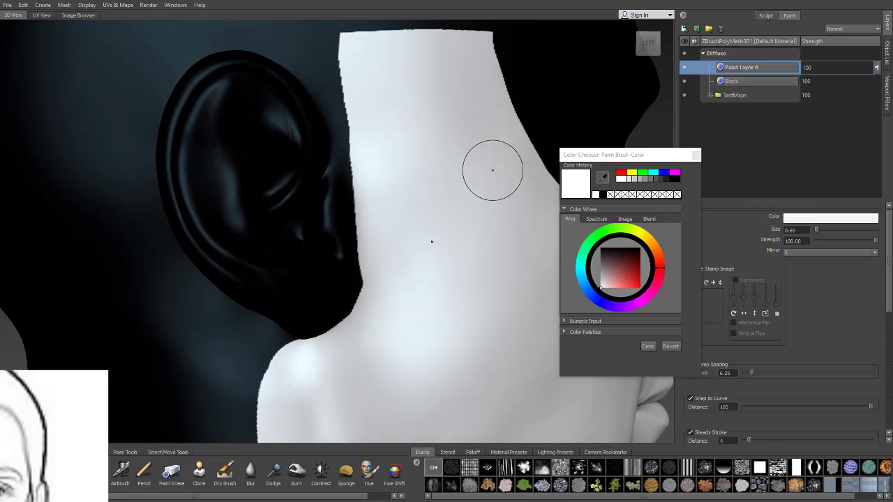
pyautogui.click(600, 195)
pyautogui.keyDown('alt'); pyautogui.moveTo(324, 137); pyautogui.dragTo(328, 142); pyautogui.keyUp('alt')
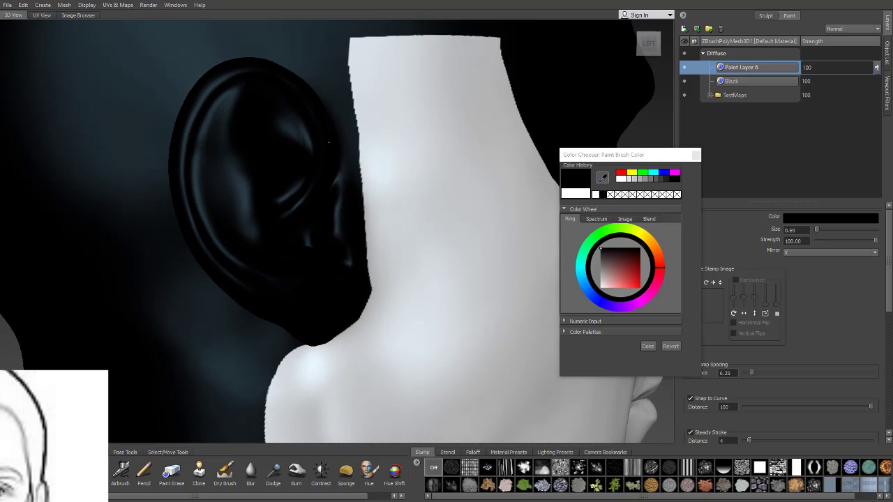
pyautogui.moveTo(319, 69)
pyautogui.mouseDown()
pyautogui.moveTo(300, 55)
pyautogui.moveTo(333, 105)
pyautogui.mouseUp()
pyautogui.moveTo(346, 155)
pyautogui.mouseDown()
pyautogui.moveTo(359, 276)
pyautogui.moveTo(352, 307)
pyautogui.moveTo(327, 335)
pyautogui.mouseUp()
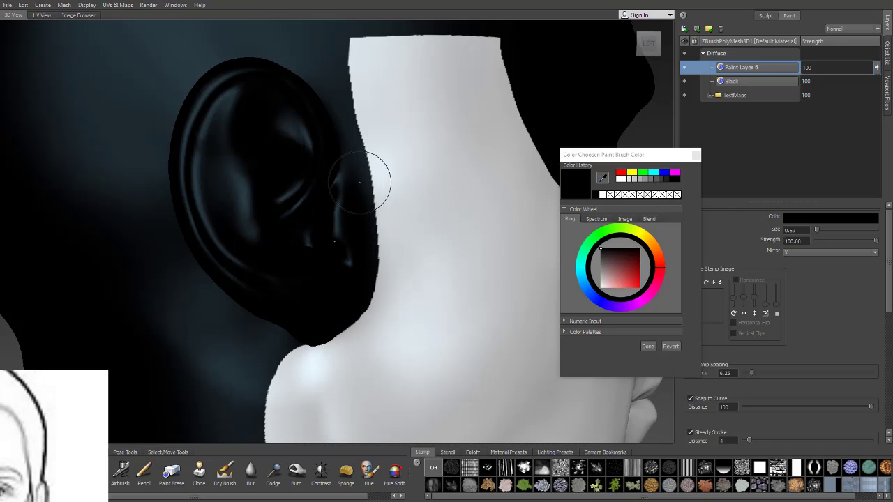
# - Touch up the mask edge in front of the ear with black, and repaint it in white up past the sideburn's upper corner
pyautogui.moveTo(358, 244)
pyautogui.mouseDown()
pyautogui.moveTo(351, 144)
pyautogui.moveTo(316, 63)
pyautogui.mouseUp()
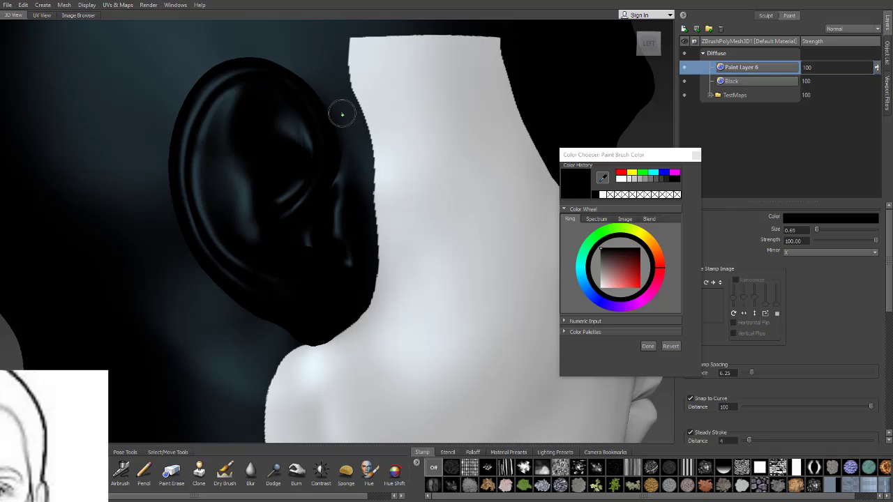
pyautogui.moveTo(354, 155)
pyautogui.mouseDown()
pyautogui.moveTo(362, 278)
pyautogui.moveTo(328, 305)
pyautogui.mouseUp()
pyautogui.click(622, 178)
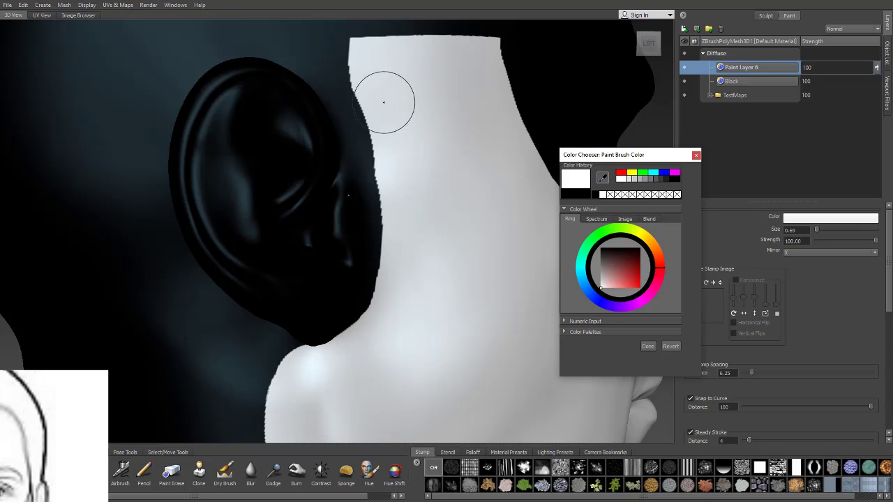
pyautogui.moveTo(368, 89); pyautogui.dragTo(388, 176)
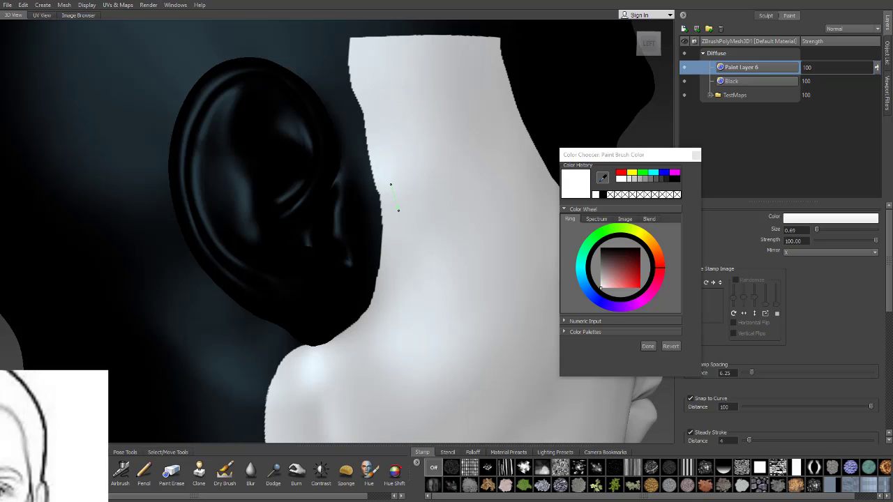
pyautogui.moveTo(398, 210); pyautogui.dragTo(401, 213)
pyautogui.keyDown('alt'); pyautogui.moveTo(360, 40); pyautogui.dragTo(369, 104, button='middle'); pyautogui.keyUp('alt')
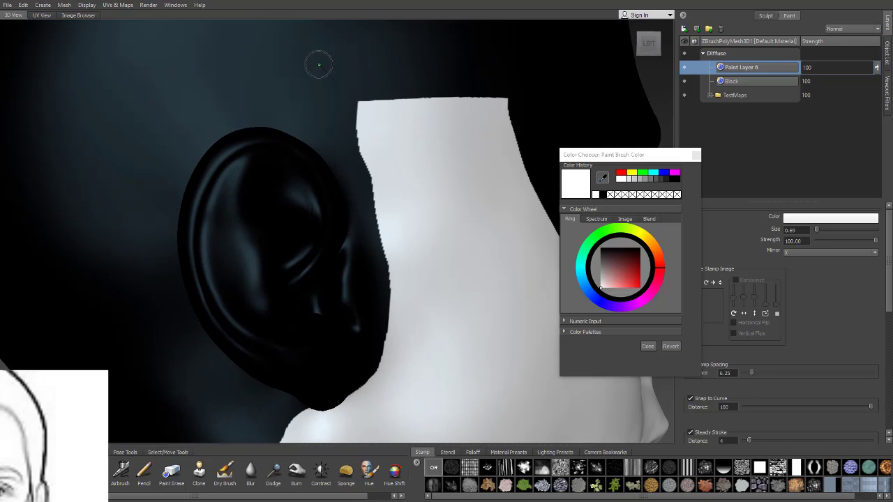
pyautogui.moveTo(330, 97); pyautogui.dragTo(370, 153)
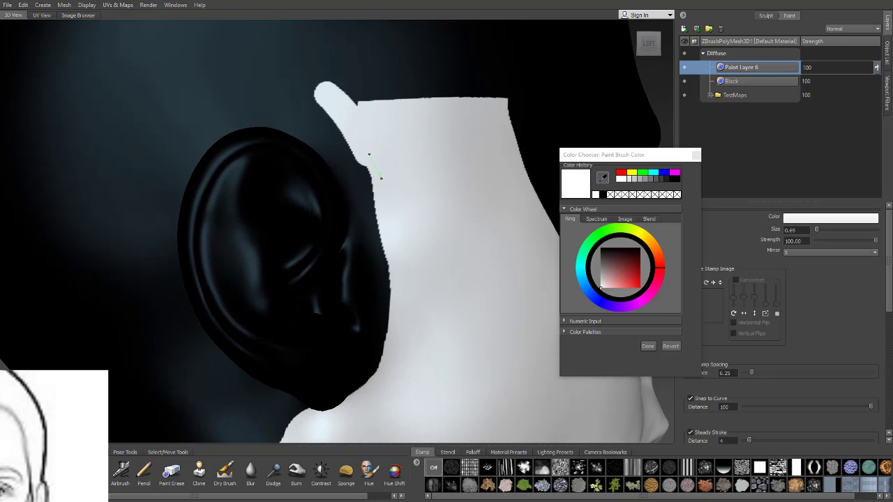
pyautogui.moveTo(414, 299)
pyautogui.mouseDown()
pyautogui.moveTo(389, 183)
pyautogui.moveTo(360, 120)
pyautogui.moveTo(382, 186)
pyautogui.mouseUp()
# - Move the color chooser clear of the brush settings and turn off Steady Stroke
pyautogui.keyDown('alt'); pyautogui.moveTo(408, 322); pyautogui.dragTo(349, 293, button='right'); pyautogui.keyUp('alt')
pyautogui.keyDown('alt'); pyautogui.moveTo(432, 216); pyautogui.dragTo(555, 189, button='right'); pyautogui.keyUp('alt')
pyautogui.click(605, 195)
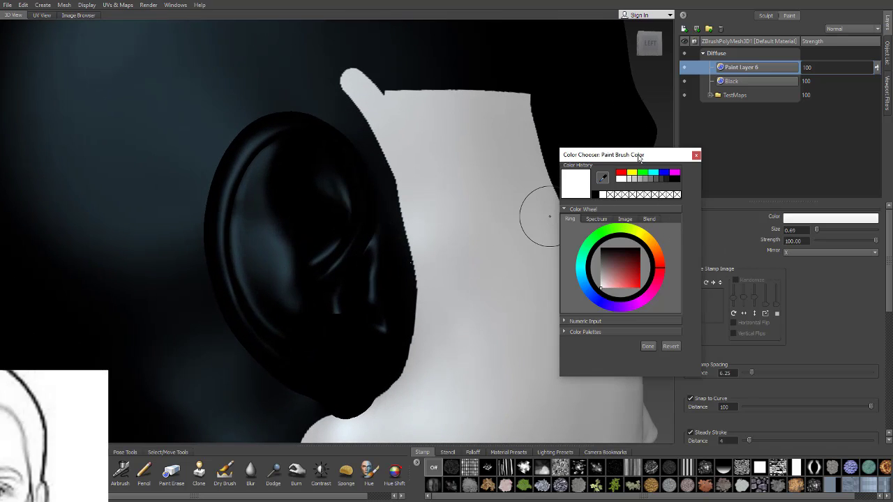
pyautogui.moveTo(639, 157); pyautogui.dragTo(597, 149)
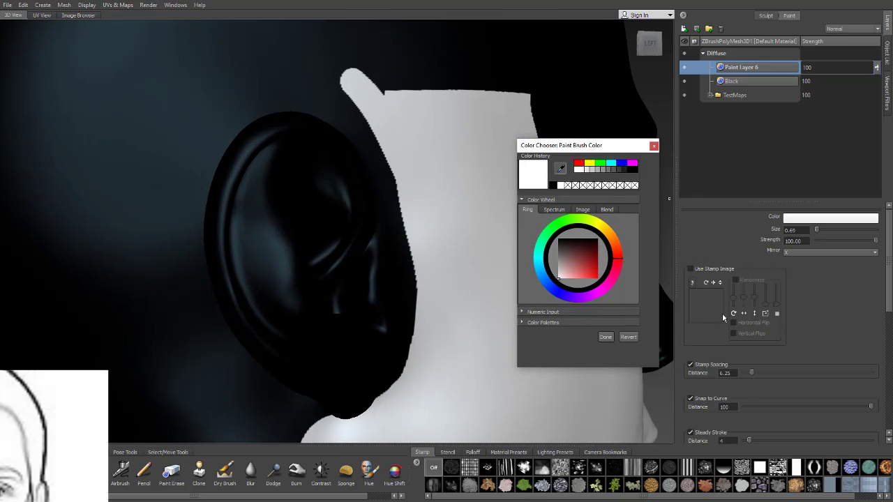
pyautogui.click(707, 400)
pyautogui.click(707, 399)
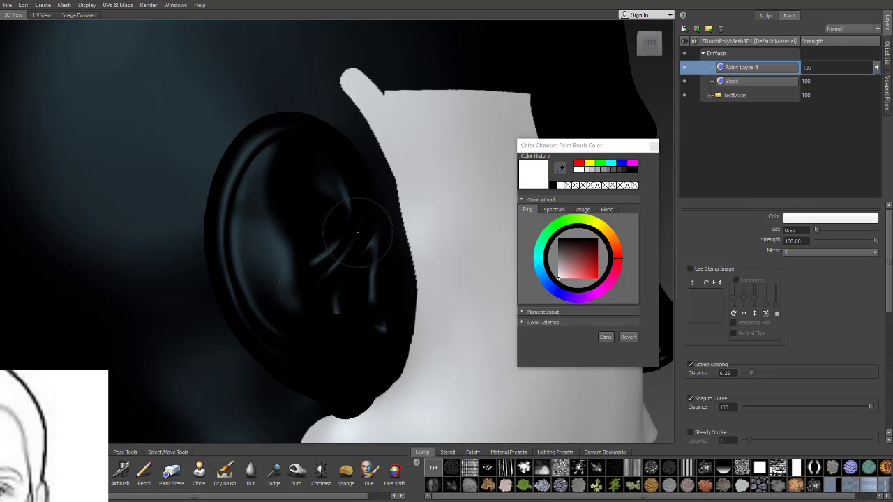
# - Undo the stray stroke, switch the brush color to black and paint out the white tip protruding above the ear
pyautogui.moveTo(374, 265)
pyautogui.mouseDown()
pyautogui.moveTo(382, 286)
pyautogui.moveTo(380, 268)
pyautogui.mouseUp()
pyautogui.hotkey('ctrl', 'z')
pyautogui.click(553, 187)
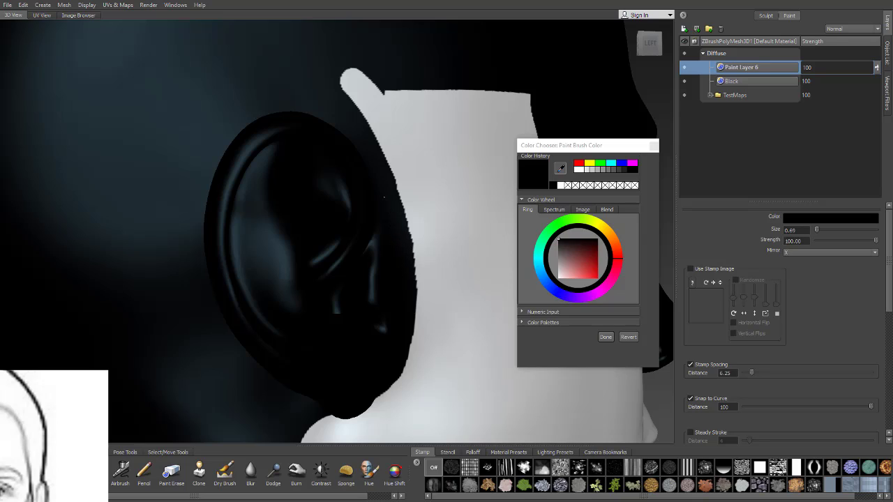
pyautogui.scroll(-3, 390, 194)
pyautogui.moveTo(385, 199); pyautogui.dragTo(433, 187)
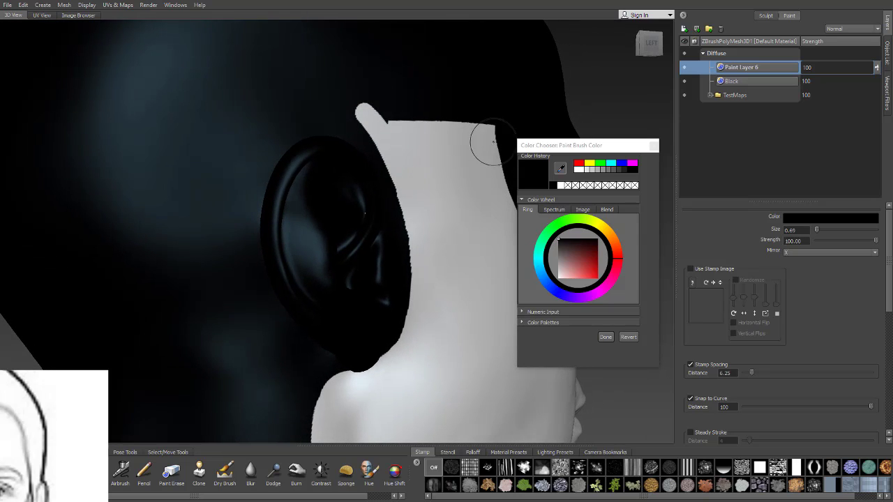
pyautogui.moveTo(388, 92)
pyautogui.mouseDown()
pyautogui.moveTo(378, 82)
pyautogui.moveTo(396, 99)
pyautogui.mouseUp()
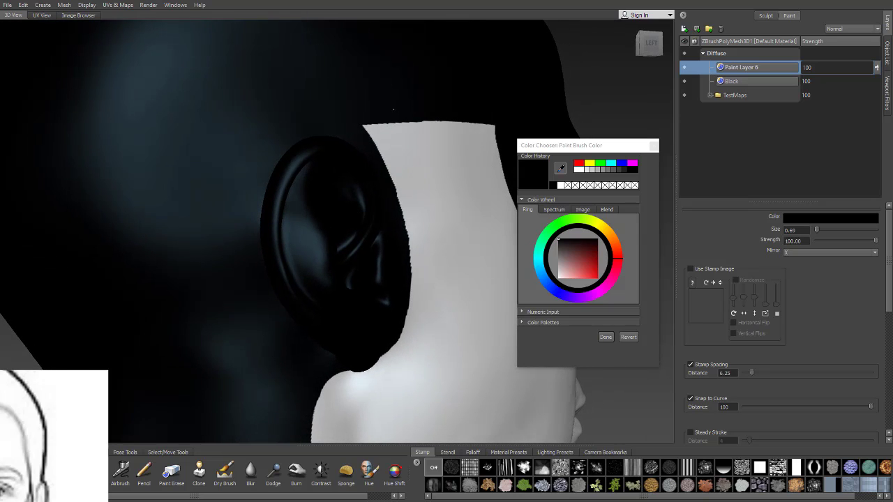
# - Examine the mask's edge around the ear, jaw and neck from several angles
pyautogui.keyDown('alt'); pyautogui.moveTo(467, 120); pyautogui.dragTo(309, 188); pyautogui.keyUp('alt')
pyautogui.keyDown('alt'); pyautogui.moveTo(315, 321); pyautogui.dragTo(321, 164, button='middle'); pyautogui.keyUp('alt')
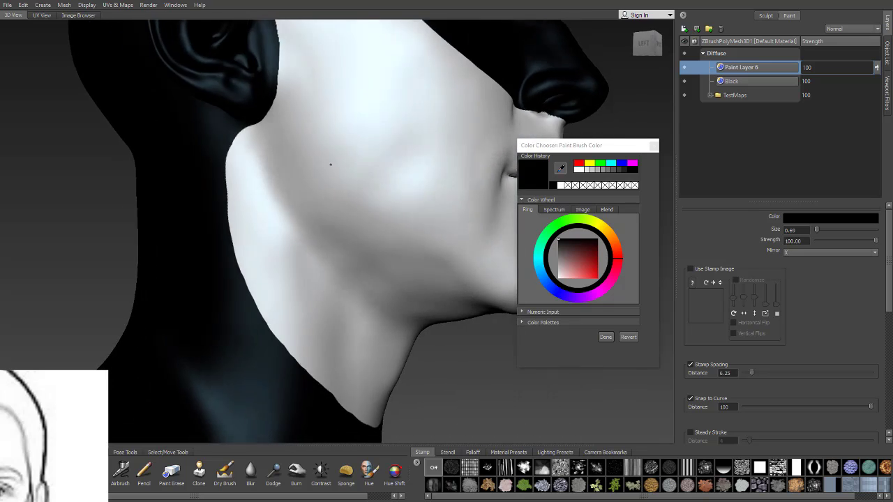
pyautogui.keyDown('alt'); pyautogui.moveTo(331, 164); pyautogui.dragTo(378, 163); pyautogui.keyUp('alt')
pyautogui.keyDown('alt'); pyautogui.moveTo(379, 164); pyautogui.dragTo(407, 150, button='right'); pyautogui.keyUp('alt')
pyautogui.keyDown('alt'); pyautogui.moveTo(407, 149); pyautogui.dragTo(453, 98, button='middle'); pyautogui.keyUp('alt')
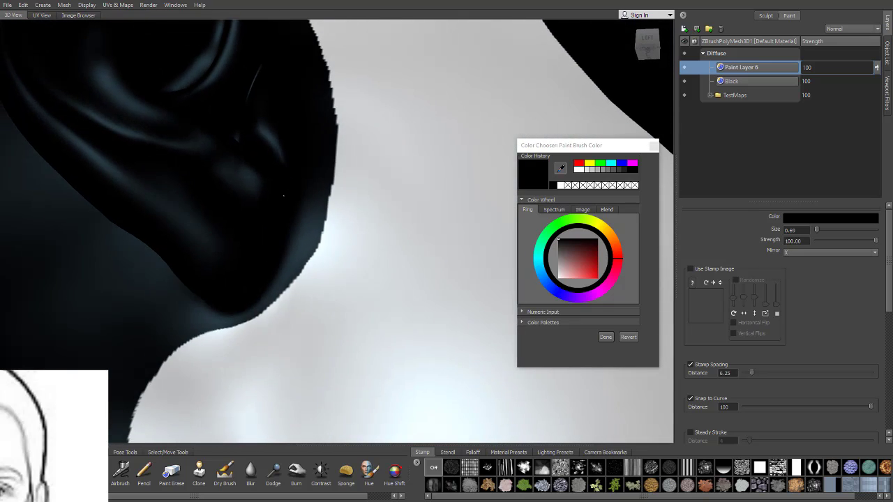
pyautogui.keyDown('alt'); pyautogui.moveTo(418, 275); pyautogui.dragTo(387, 391, button='middle'); pyautogui.keyUp('alt')
pyautogui.keyDown('alt'); pyautogui.moveTo(387, 390); pyautogui.dragTo(381, 353, button='right'); pyautogui.keyUp('alt')
pyautogui.keyDown('alt'); pyautogui.moveTo(381, 353); pyautogui.dragTo(395, 408); pyautogui.keyUp('alt')
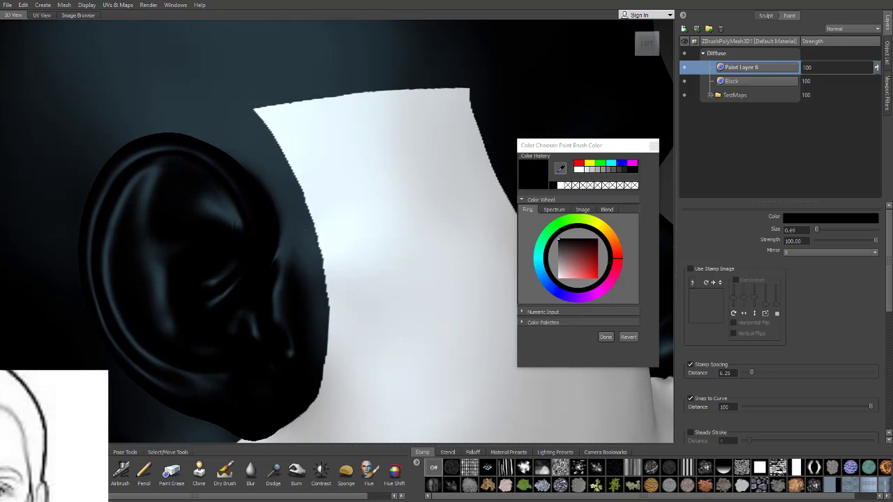
pyautogui.keyDown('alt'); pyautogui.moveTo(327, 250); pyautogui.dragTo(287, 220, button='middle'); pyautogui.keyUp('alt')
pyautogui.moveTo(287, 219)
pyautogui.keyDown('alt'); pyautogui.mouseDown()
pyautogui.moveTo(275, 216)
pyautogui.moveTo(283, 214)
pyautogui.mouseUp(); pyautogui.keyUp('alt')
pyautogui.keyDown('alt'); pyautogui.moveTo(284, 213); pyautogui.dragTo(279, 189, button='right'); pyautogui.keyUp('alt')
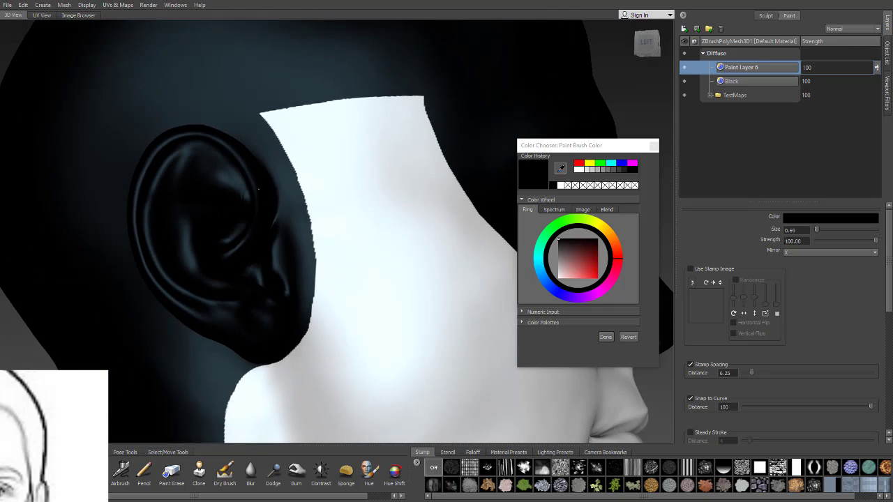
pyautogui.keyDown('alt'); pyautogui.moveTo(320, 255); pyautogui.dragTo(328, 173, button='middle'); pyautogui.keyUp('alt')
pyautogui.keyDown('alt'); pyautogui.moveTo(328, 173); pyautogui.dragTo(355, 163, button='right'); pyautogui.keyUp('alt')
pyautogui.keyDown('alt'); pyautogui.moveTo(355, 163); pyautogui.dragTo(348, 198); pyautogui.keyUp('alt')
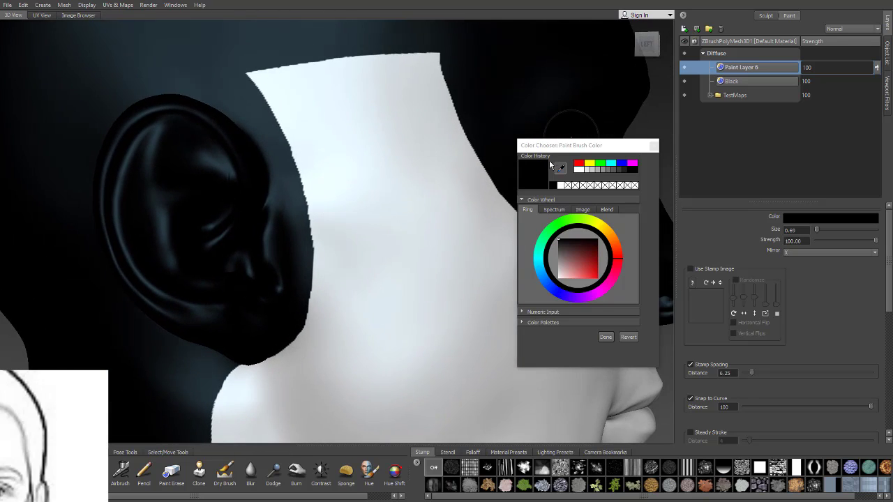
# - Switch the brush color to white and widen the mask toward the ear, from the sideburn's upper corner down to the earlobe
pyautogui.click(576, 171)
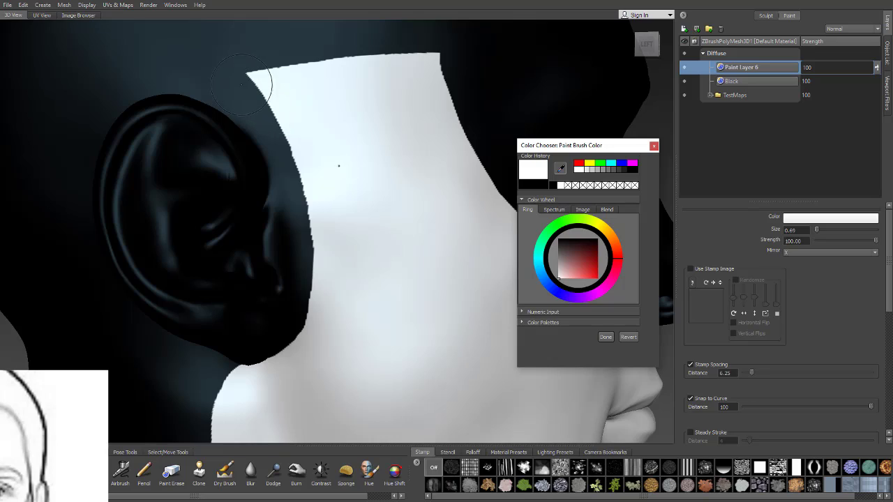
pyautogui.moveTo(257, 81)
pyautogui.mouseDown()
pyautogui.moveTo(305, 168)
pyautogui.moveTo(328, 285)
pyautogui.mouseUp()
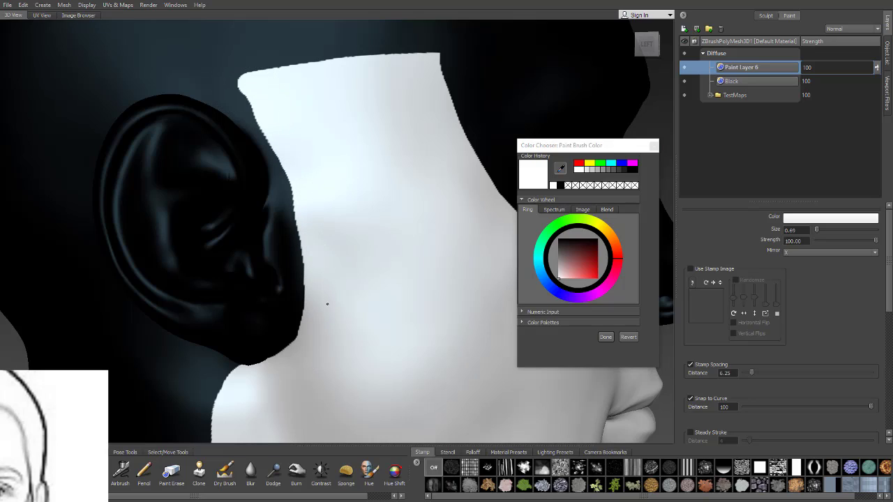
pyautogui.moveTo(321, 325)
pyautogui.mouseDown()
pyautogui.moveTo(291, 146)
pyautogui.moveTo(248, 90)
pyautogui.mouseUp()
# - Flatten the head mesh to UV space to show the beard mask in its UV layout
pyautogui.keyDown('alt'); pyautogui.moveTo(309, 216); pyautogui.dragTo(333, 155); pyautogui.keyUp('alt')
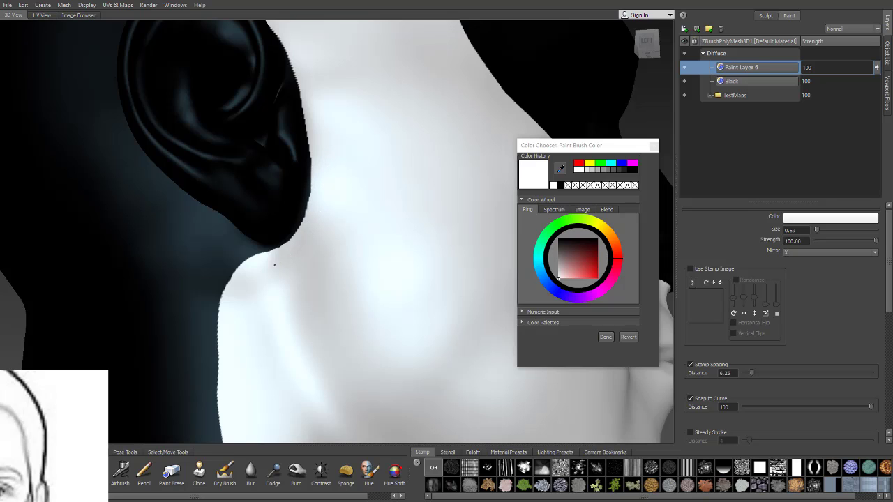
pyautogui.keyDown('alt'); pyautogui.moveTo(275, 265); pyautogui.dragTo(175, 187, button='right'); pyautogui.keyUp('alt')
pyautogui.moveTo(307, 223)
pyautogui.keyDown('alt'); pyautogui.mouseDown()
pyautogui.moveTo(171, 187)
pyautogui.moveTo(279, 116)
pyautogui.moveTo(293, 150)
pyautogui.moveTo(275, 189)
pyautogui.moveTo(273, 143)
pyautogui.moveTo(221, 146)
pyautogui.mouseUp(); pyautogui.keyUp('alt')
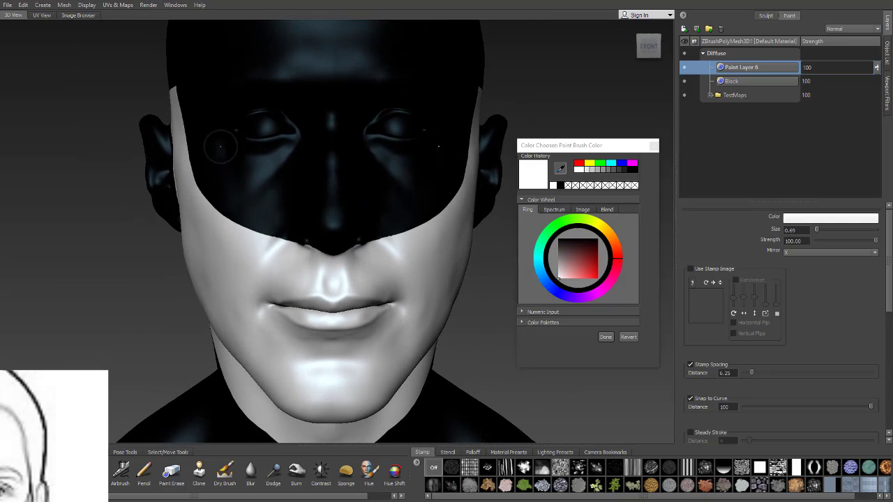
pyautogui.click(117, 5)
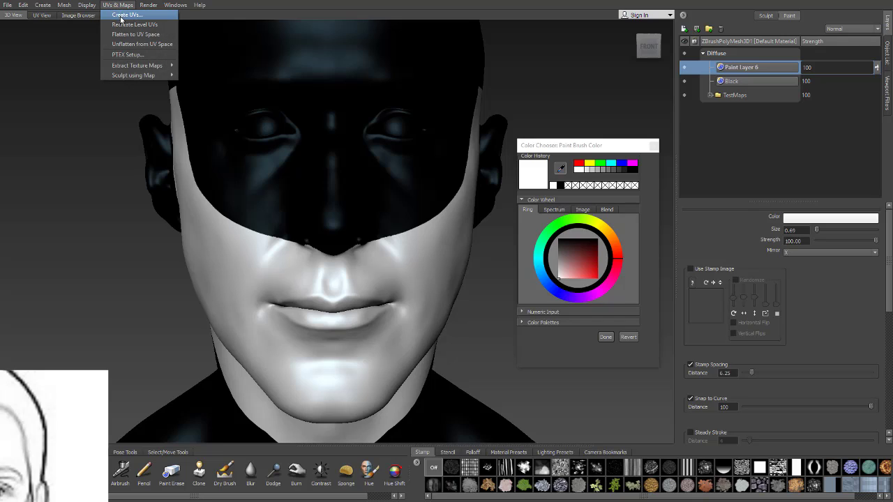
pyautogui.click(243, 53)
pyautogui.moveTo(270, 133)
pyautogui.keyDown('alt'); pyautogui.mouseDown(button='middle')
pyautogui.moveTo(291, 120)
pyautogui.moveTo(283, 123)
pyautogui.mouseUp(button='middle'); pyautogui.keyUp('alt')
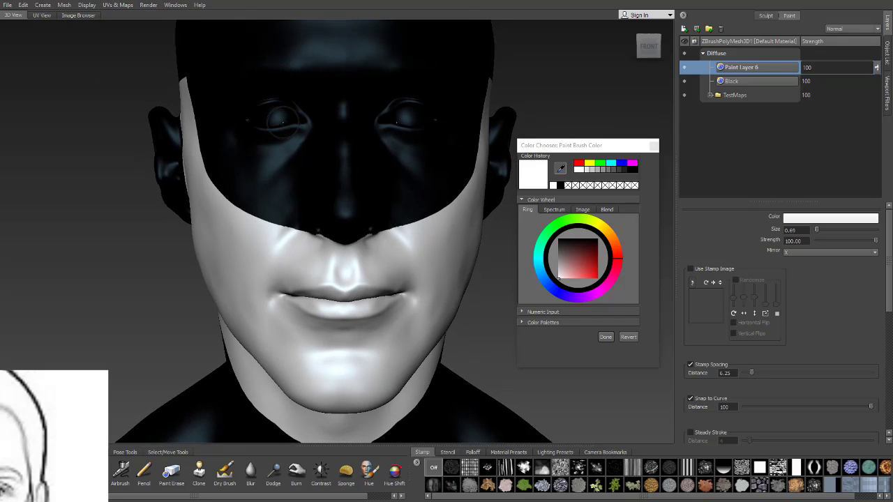
pyautogui.click(117, 7)
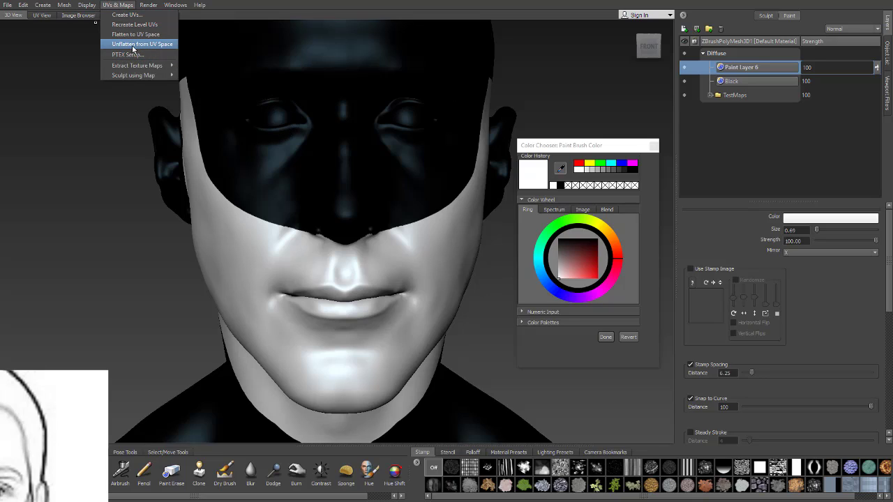
pyautogui.click(138, 35)
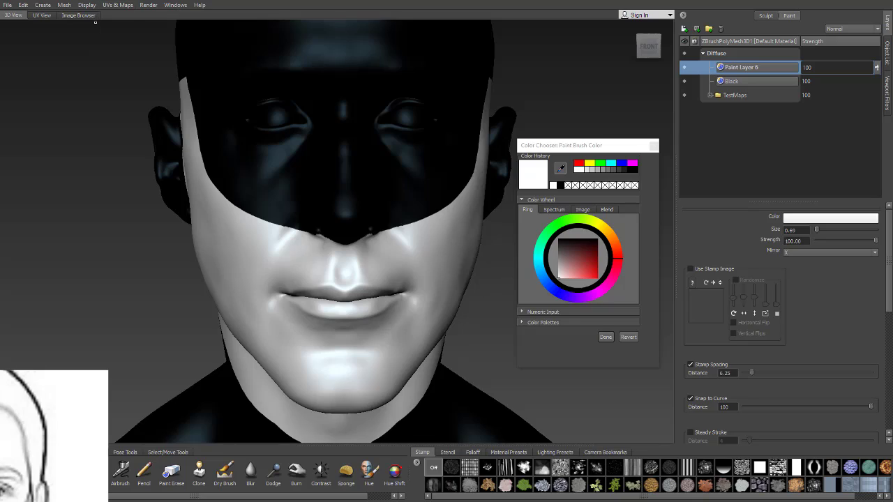
pyautogui.keyDown('alt'); pyautogui.moveTo(284, 167); pyautogui.dragTo(310, 268); pyautogui.keyUp('alt')
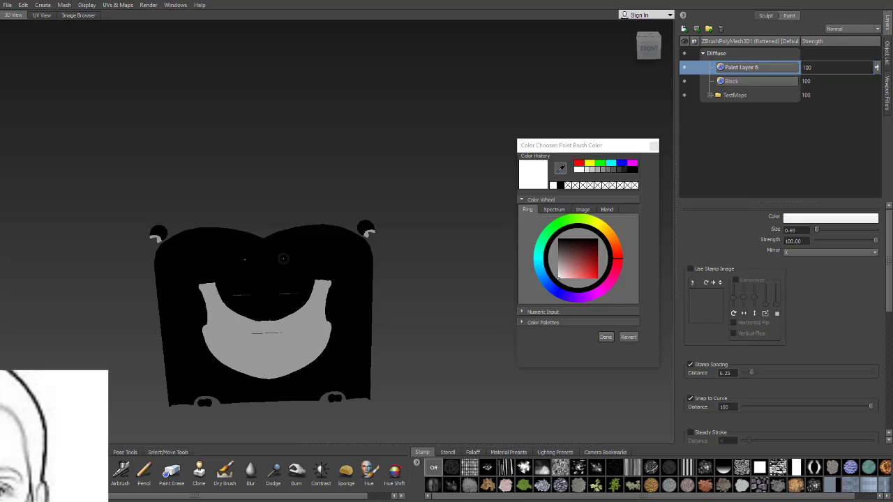
# - Unflatten the mesh from UV space and look for the head from the back and other angles
pyautogui.click(117, 5)
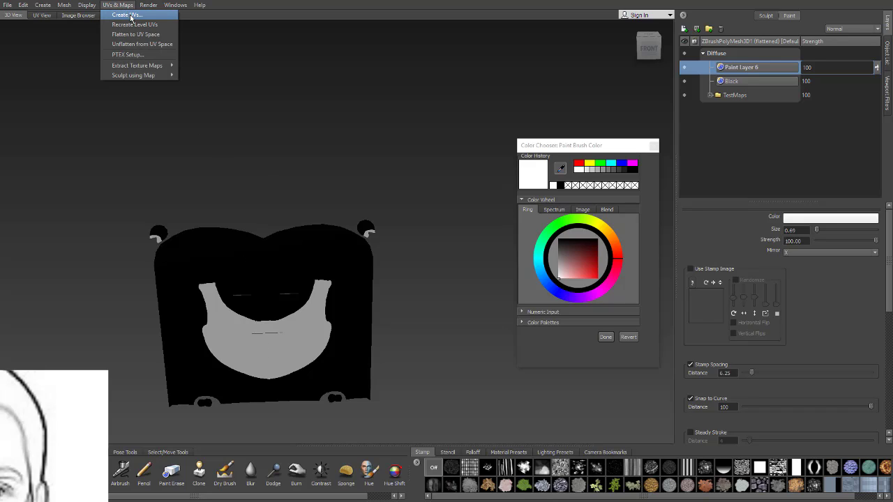
pyautogui.click(150, 46)
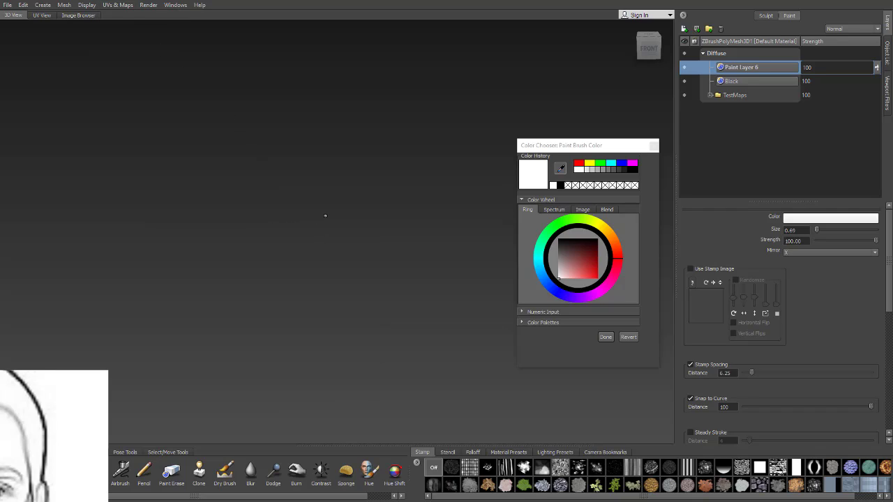
pyautogui.keyDown('alt'); pyautogui.moveTo(305, 201); pyautogui.dragTo(300, 164); pyautogui.keyUp('alt')
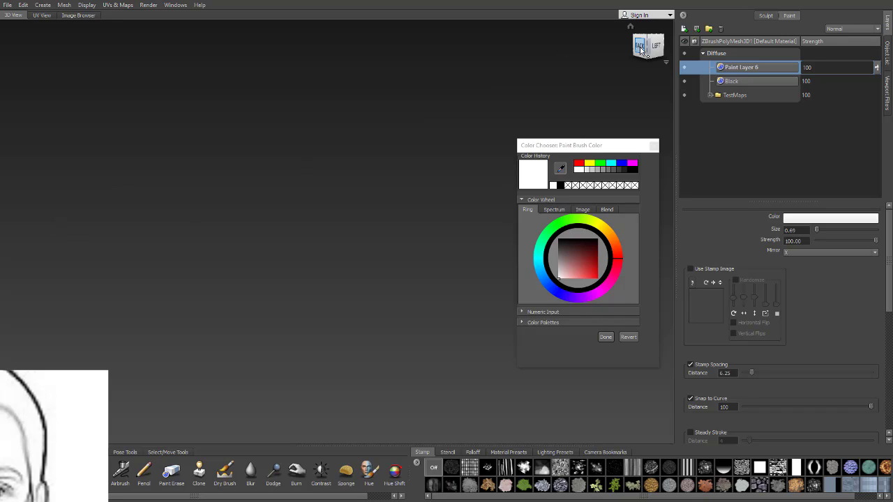
pyautogui.click(637, 54)
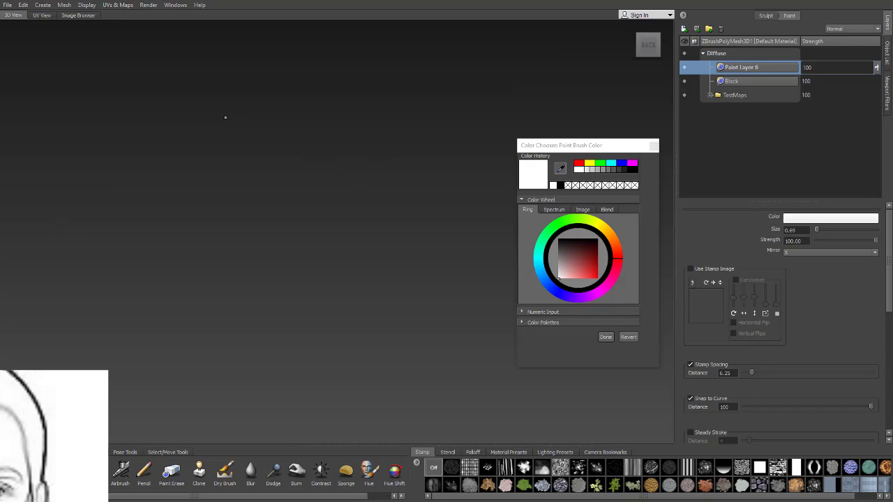
pyautogui.keyDown('alt'); pyautogui.moveTo(305, 174); pyautogui.dragTo(255, 210); pyautogui.keyUp('alt')
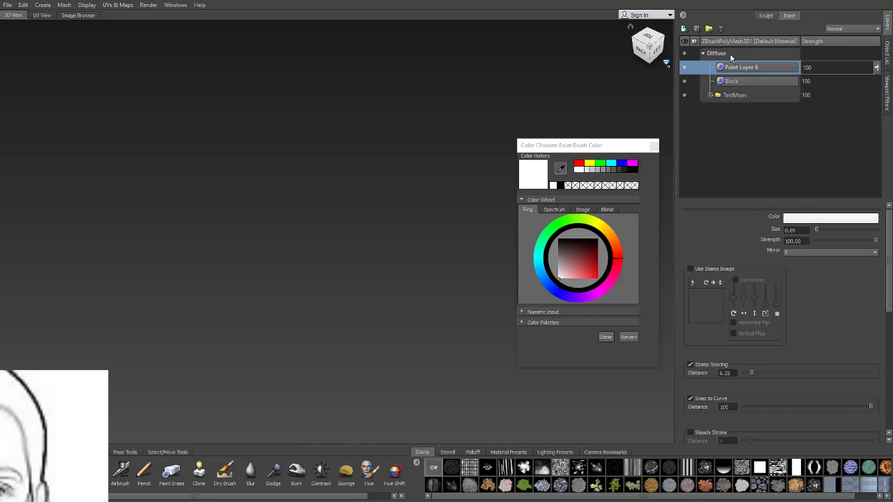
pyautogui.keyDown('alt'); pyautogui.moveTo(400, 199); pyautogui.dragTo(193, 64); pyautogui.keyUp('alt')
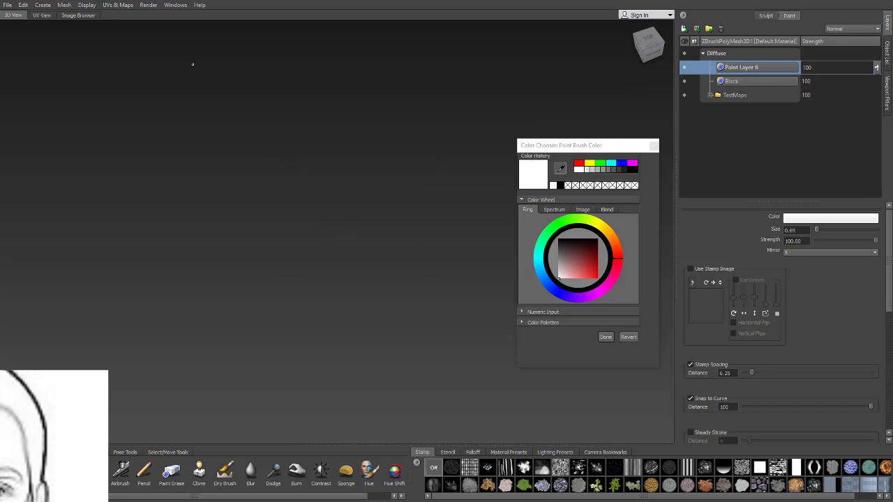
# - Flatten the head mesh to UV space once more and unflatten it again to try to bring the 3D head back
pyautogui.click(109, 10)
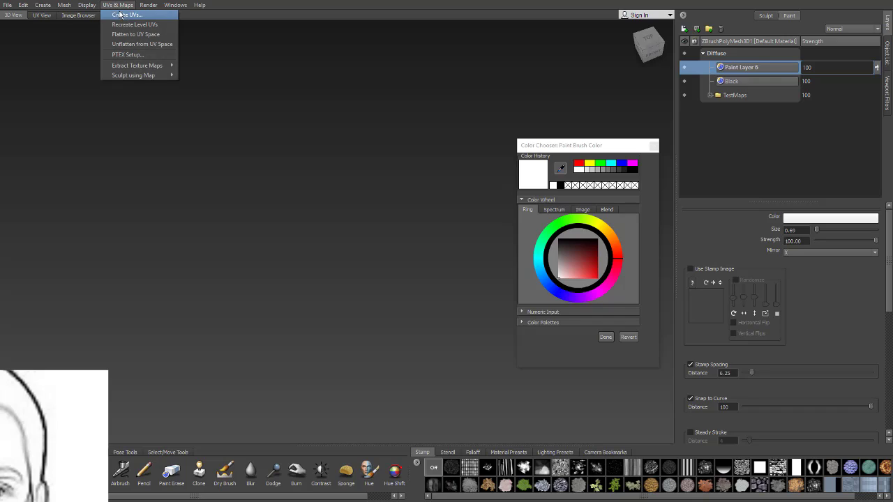
pyautogui.click(150, 45)
pyautogui.click(118, 8)
pyautogui.click(131, 35)
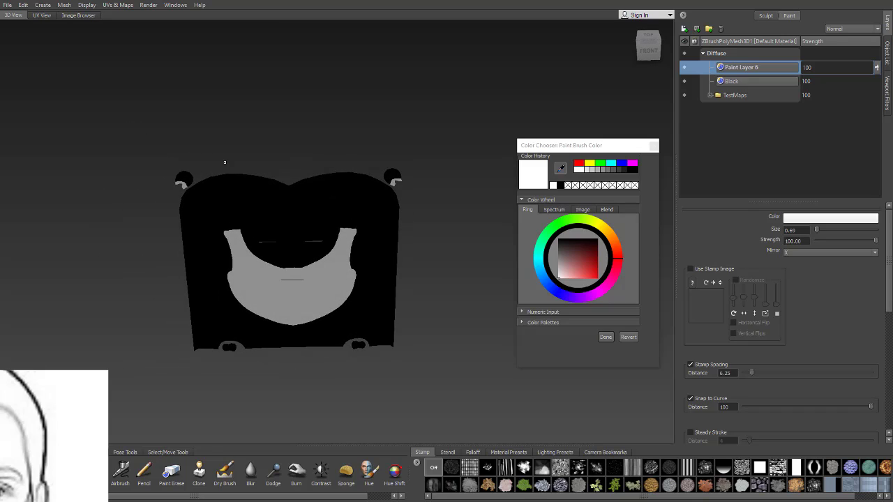
pyautogui.click(120, 5)
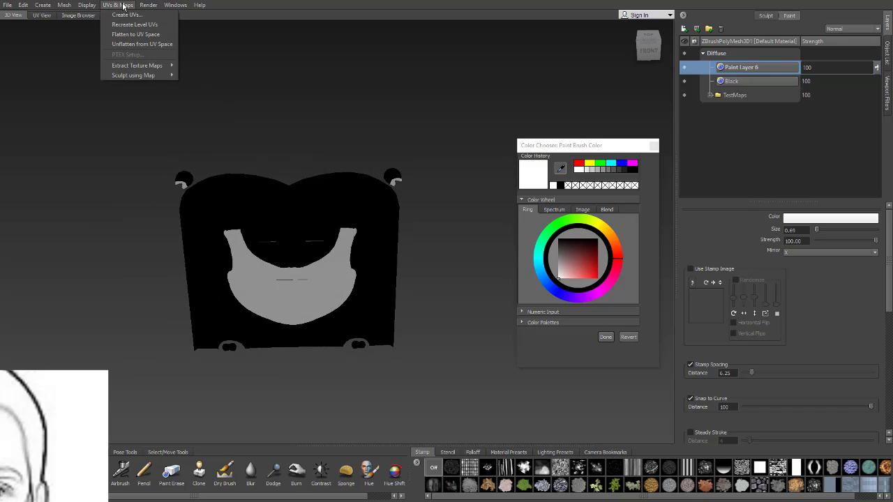
pyautogui.click(132, 44)
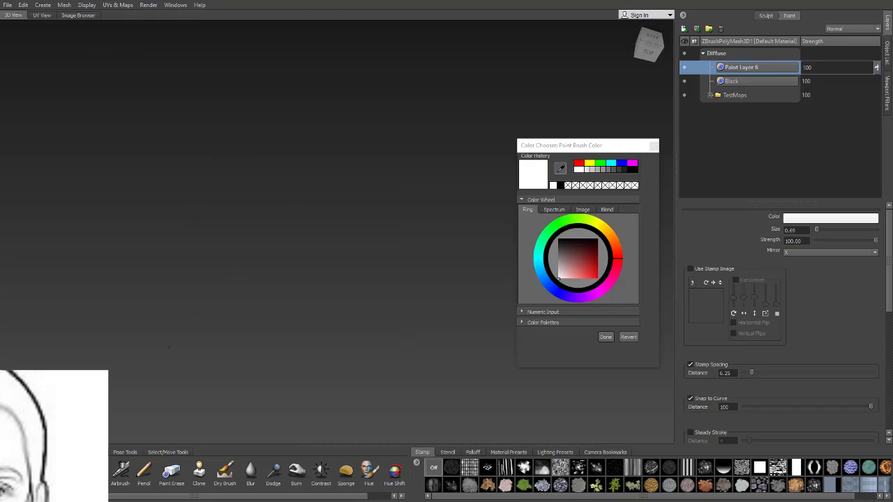
# - Look for the head from several angles and reset the camera to its home view
pyautogui.keyDown('alt'); pyautogui.moveTo(302, 231); pyautogui.dragTo(191, 161); pyautogui.keyUp('alt')
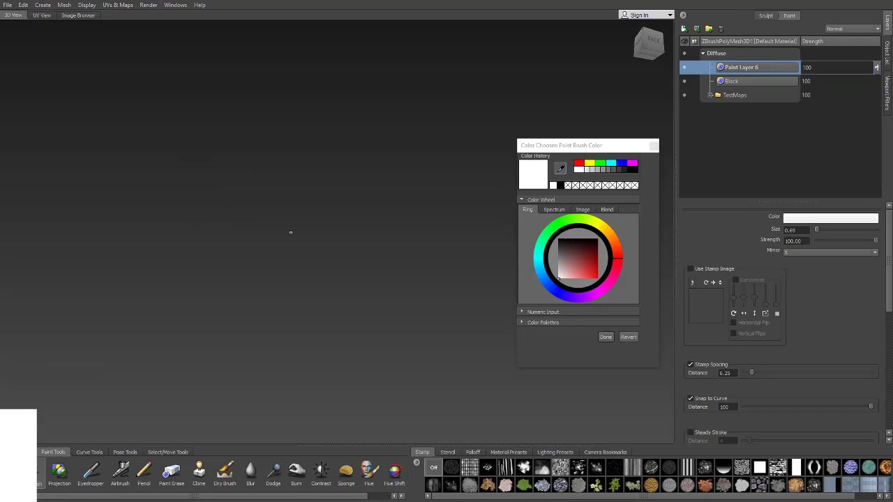
pyautogui.keyDown('alt'); pyautogui.moveTo(291, 232); pyautogui.dragTo(279, 146); pyautogui.keyUp('alt')
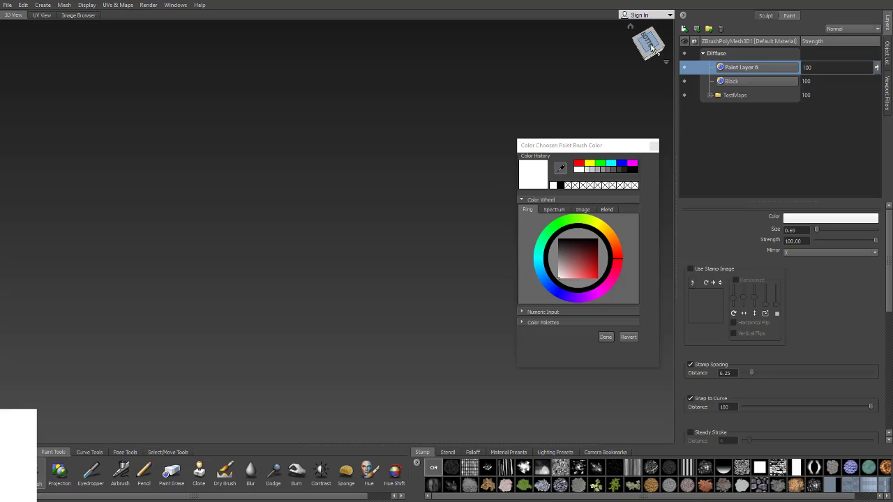
pyautogui.click(651, 47)
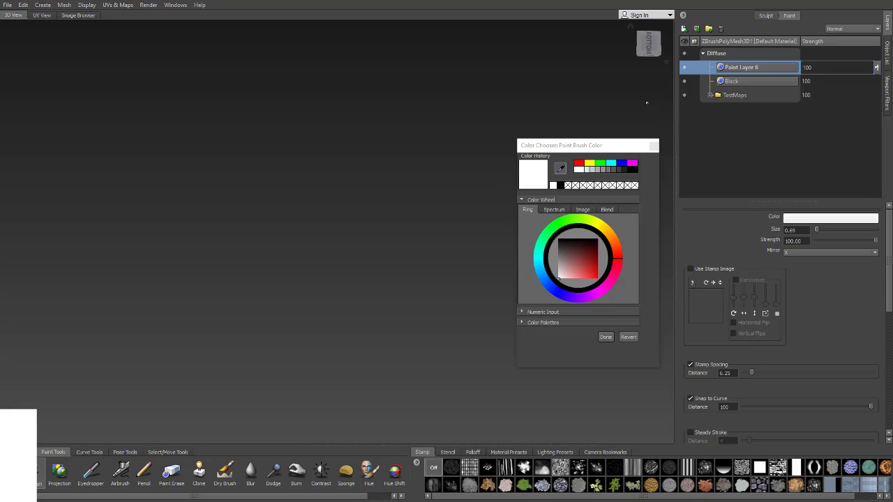
pyautogui.keyDown('alt'); pyautogui.moveTo(335, 224); pyautogui.dragTo(307, 262); pyautogui.keyUp('alt')
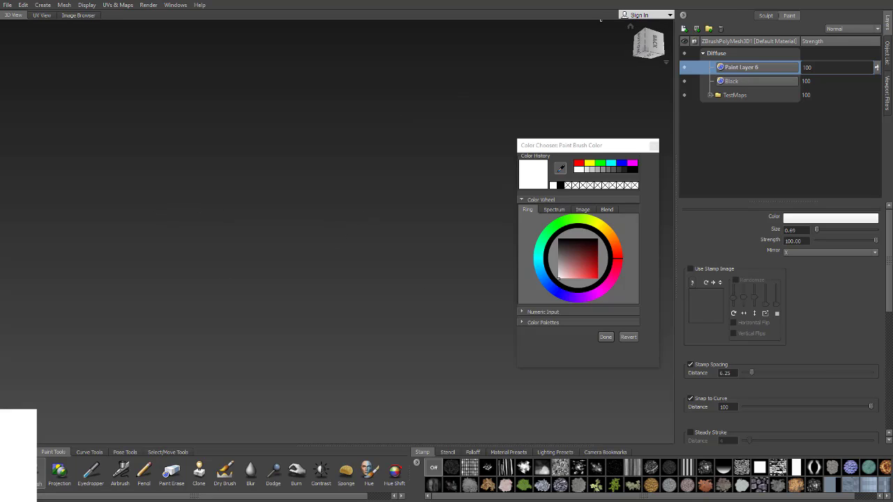
pyautogui.click(649, 49)
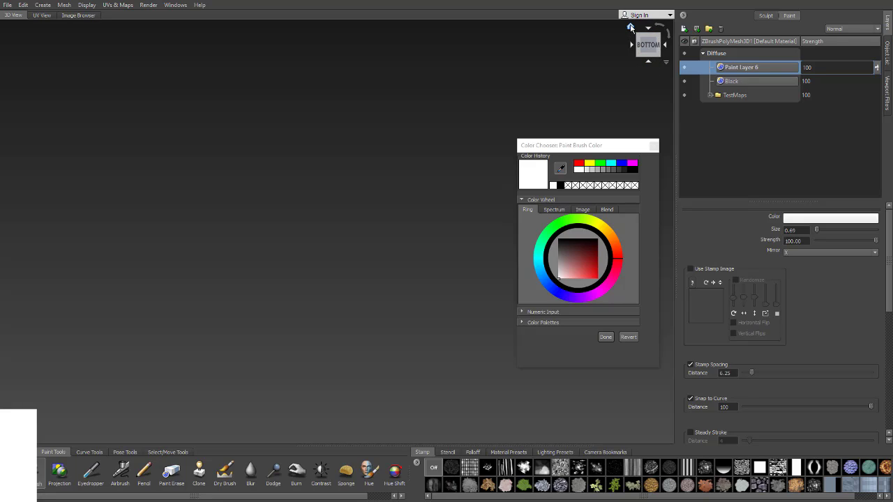
pyautogui.click(630, 27)
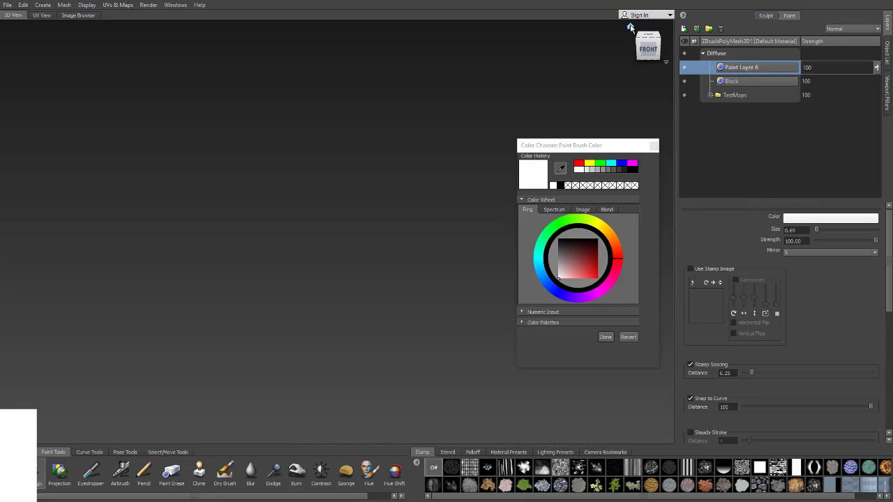
pyautogui.keyDown('alt'); pyautogui.moveTo(340, 220); pyautogui.dragTo(360, 214); pyautogui.keyUp('alt')
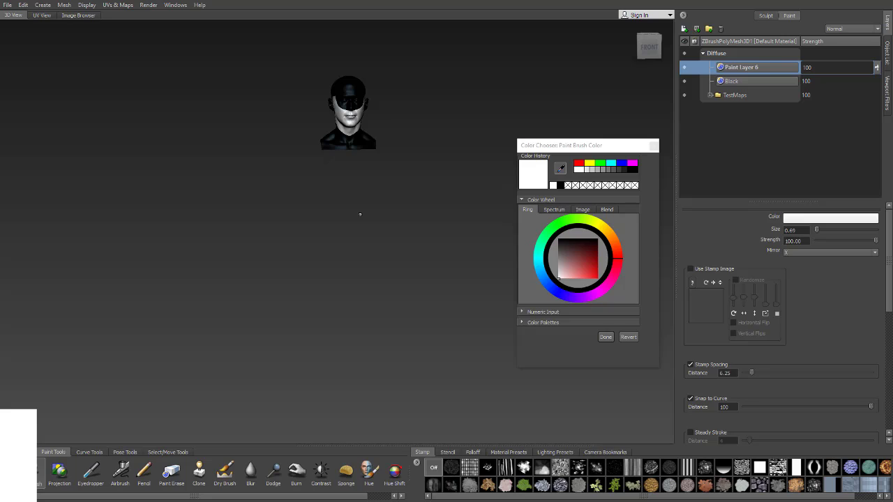
# - Center and frame the head up close from the front to examine the beard mask's symmetry
pyautogui.keyDown('alt'); pyautogui.moveTo(234, 217); pyautogui.dragTo(245, 368, button='middle'); pyautogui.keyUp('alt')
pyautogui.keyDown('alt'); pyautogui.moveTo(246, 367); pyautogui.dragTo(484, 347, button='right'); pyautogui.keyUp('alt')
pyautogui.keyDown('alt'); pyautogui.moveTo(483, 347); pyautogui.dragTo(351, 205, button='middle'); pyautogui.keyUp('alt')
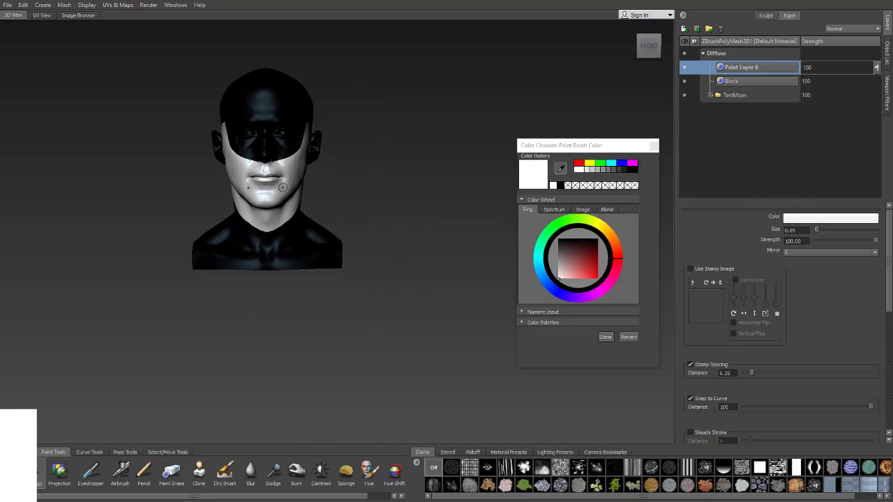
pyautogui.keyDown('alt'); pyautogui.moveTo(283, 188); pyautogui.dragTo(295, 191, button='right'); pyautogui.keyUp('alt')
pyautogui.keyDown('alt'); pyautogui.moveTo(295, 191); pyautogui.dragTo(347, 275, button='middle'); pyautogui.keyUp('alt')
pyautogui.keyDown('alt'); pyautogui.moveTo(347, 275); pyautogui.dragTo(488, 278, button='right'); pyautogui.keyUp('alt')
pyautogui.keyDown('alt'); pyautogui.moveTo(488, 277); pyautogui.dragTo(524, 349, button='middle'); pyautogui.keyUp('alt')
pyautogui.keyDown('alt'); pyautogui.moveTo(524, 349); pyautogui.dragTo(279, 240, button='right'); pyautogui.keyUp('alt')
pyautogui.keyDown('alt'); pyautogui.moveTo(279, 241); pyautogui.dragTo(344, 211, button='middle'); pyautogui.keyUp('alt')
pyautogui.keyDown('alt'); pyautogui.moveTo(345, 212); pyautogui.dragTo(323, 211); pyautogui.keyUp('alt')
pyautogui.press('f')
pyautogui.keyDown('alt'); pyautogui.moveTo(352, 178); pyautogui.dragTo(233, 221, button='right'); pyautogui.keyUp('alt')
pyautogui.keyDown('alt'); pyautogui.moveTo(233, 221); pyautogui.dragTo(183, 208); pyautogui.keyUp('alt')
pyautogui.keyDown('alt'); pyautogui.moveTo(183, 208); pyautogui.dragTo(494, 182, button='middle'); pyautogui.keyUp('alt')
pyautogui.keyDown('alt'); pyautogui.moveTo(494, 181); pyautogui.dragTo(457, 183, button='right'); pyautogui.keyUp('alt')
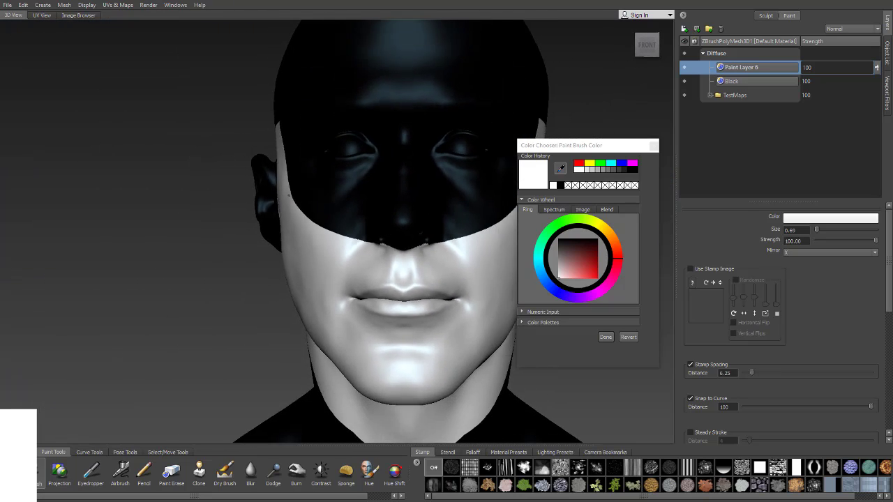
# - Close the paint brush color chooser and inspect the beard mask from the front and from the ear side
pyautogui.keyDown('alt'); pyautogui.moveTo(457, 183); pyautogui.dragTo(488, 171); pyautogui.keyUp('alt')
pyautogui.click(654, 147)
pyautogui.keyDown('alt'); pyautogui.moveTo(512, 207); pyautogui.dragTo(441, 210, button='middle'); pyautogui.keyUp('alt')
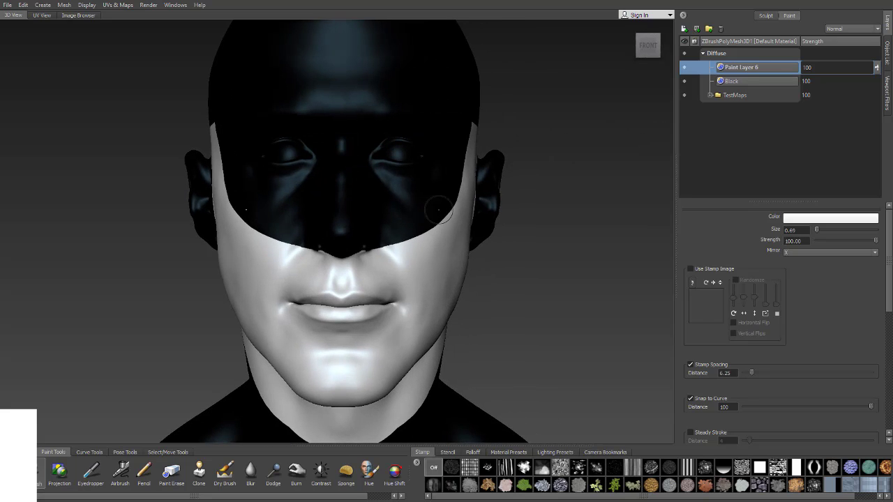
pyautogui.keyDown('alt'); pyautogui.moveTo(377, 181); pyautogui.dragTo(522, 179); pyautogui.keyUp('alt')
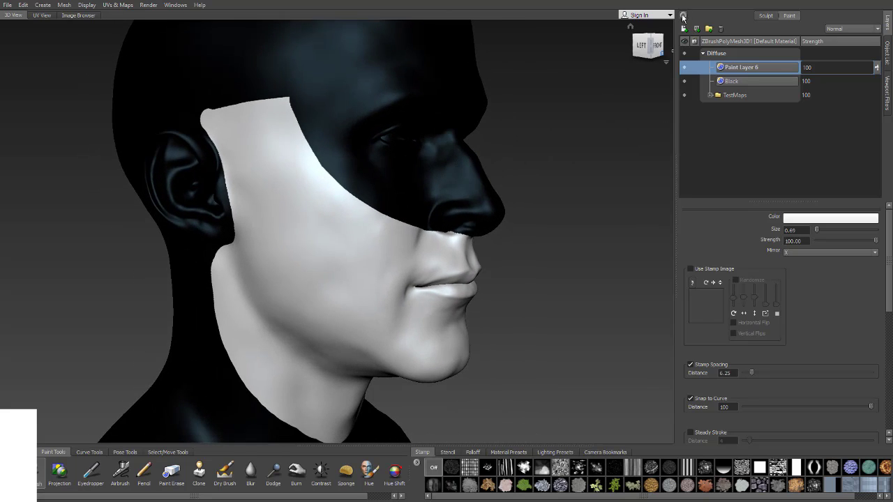
# - Export the merged Diffuse channel as an 8-bit RGBA PNG named DistMap into the sourceimages folder
pyautogui.click(730, 85)
pyautogui.click(733, 70)
pyautogui.rightClick(741, 54)
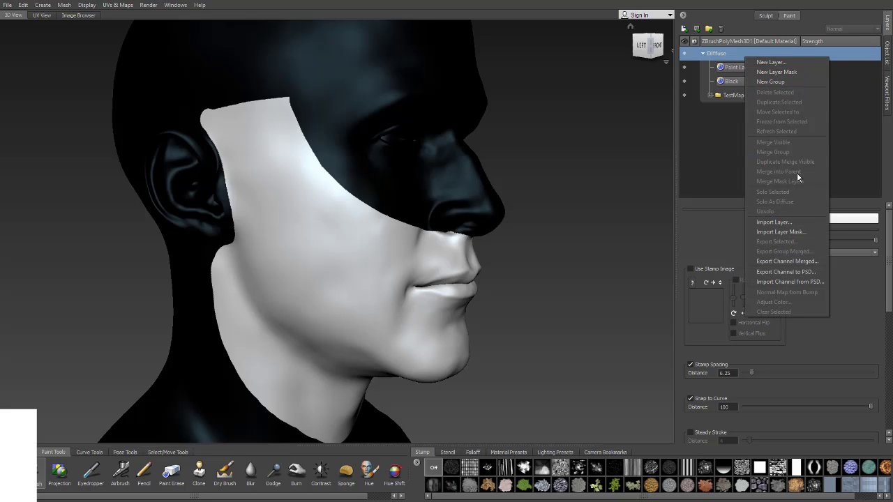
pyautogui.click(775, 261)
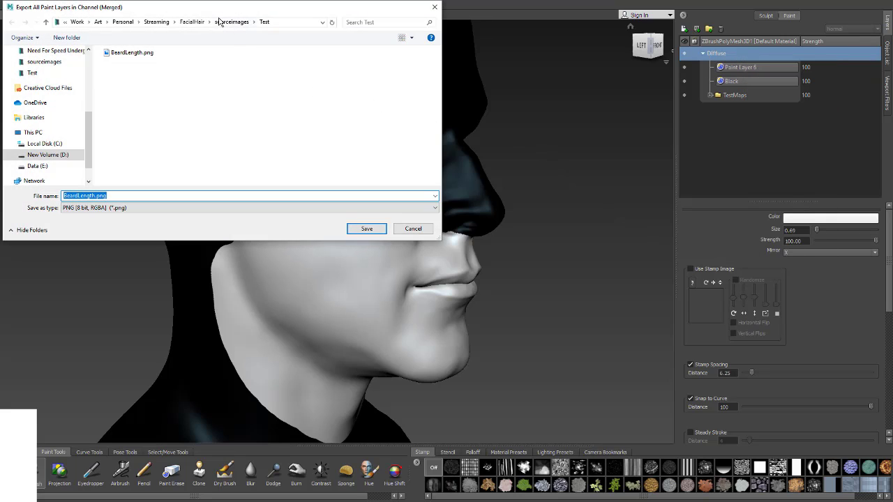
pyautogui.moveTo(257, 12); pyautogui.dragTo(323, 30)
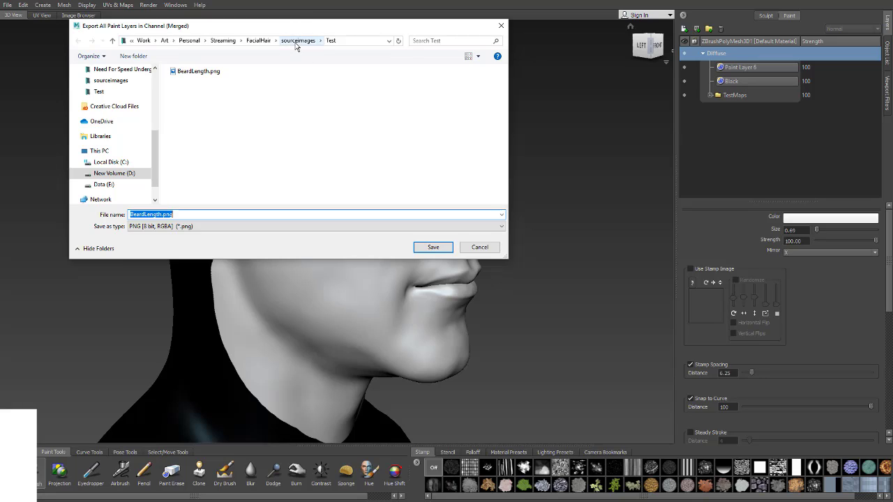
pyautogui.click(295, 41)
pyautogui.moveTo(189, 213); pyautogui.dragTo(127, 210)
pyautogui.write('Dist')
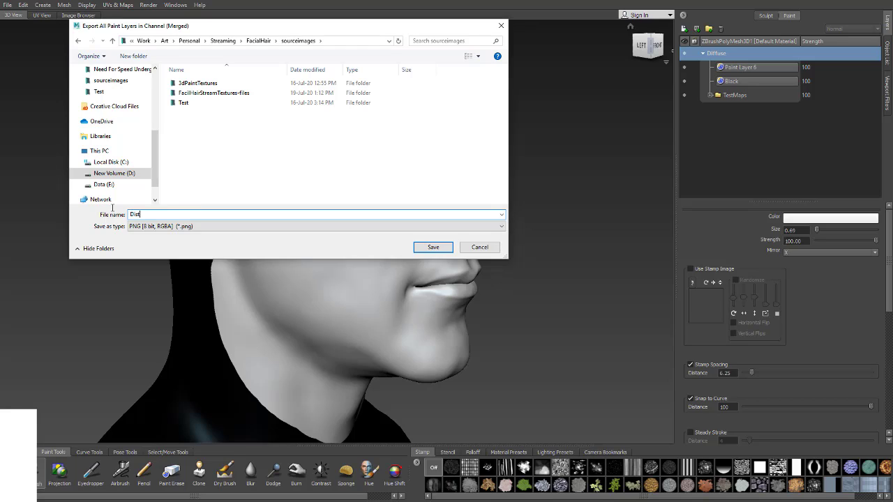
pyautogui.write('Map')
pyautogui.press('Return')
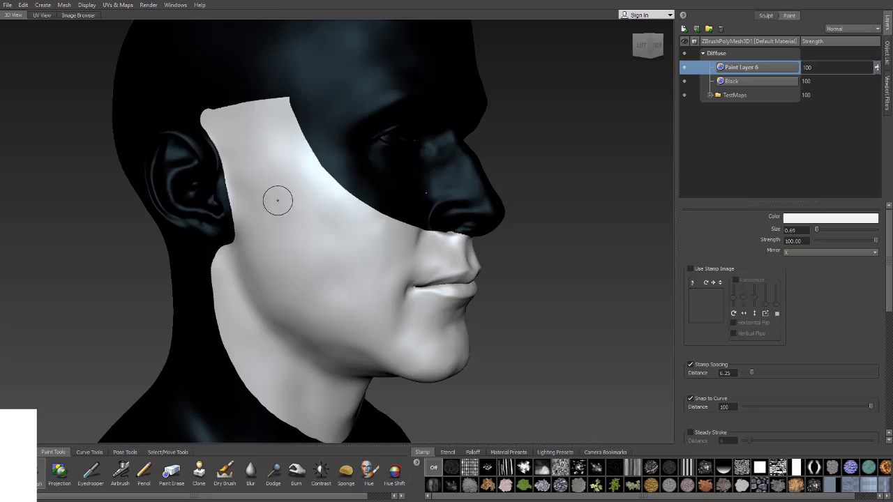
# - Switch to Maya and examine the Ornatrix guides around the face from three-quarter and side angles
pyautogui.hotkey('alt', 'Tab')
pyautogui.hotkey('alt', 'Tab')
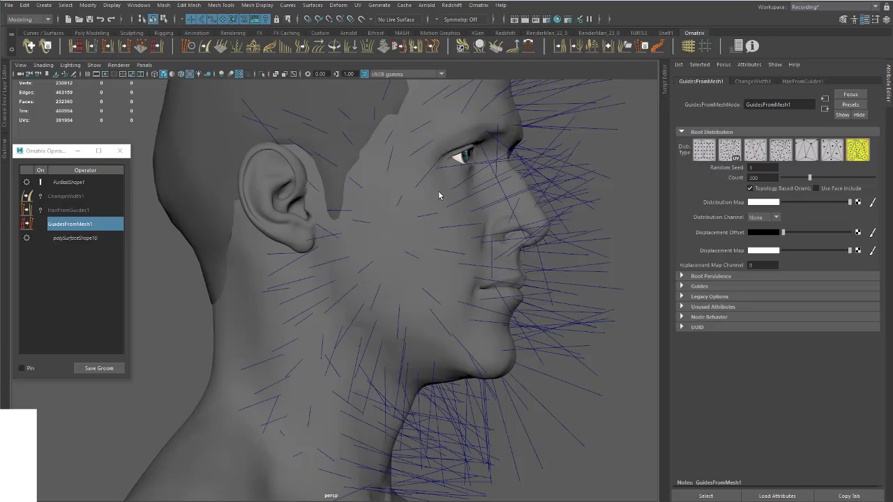
pyautogui.keyDown('alt'); pyautogui.moveTo(438, 196); pyautogui.dragTo(377, 210); pyautogui.keyUp('alt')
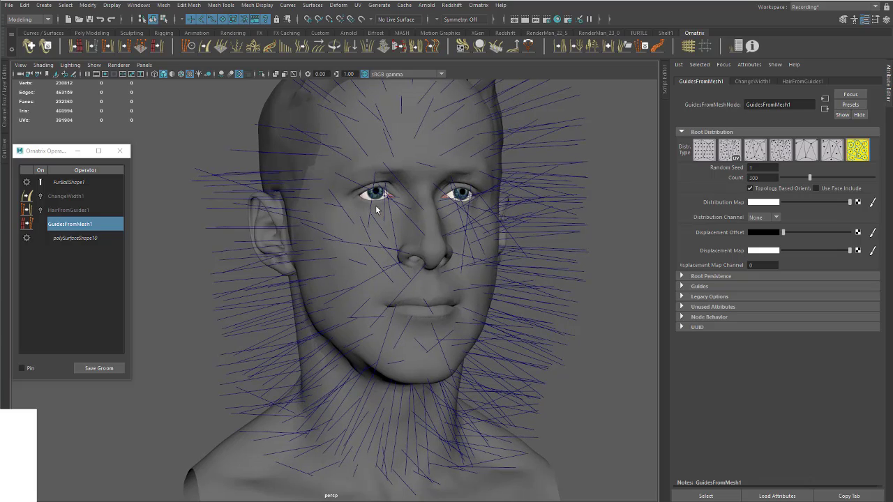
pyautogui.keyDown('alt'); pyautogui.moveTo(350, 198); pyautogui.dragTo(423, 239); pyautogui.keyUp('alt')
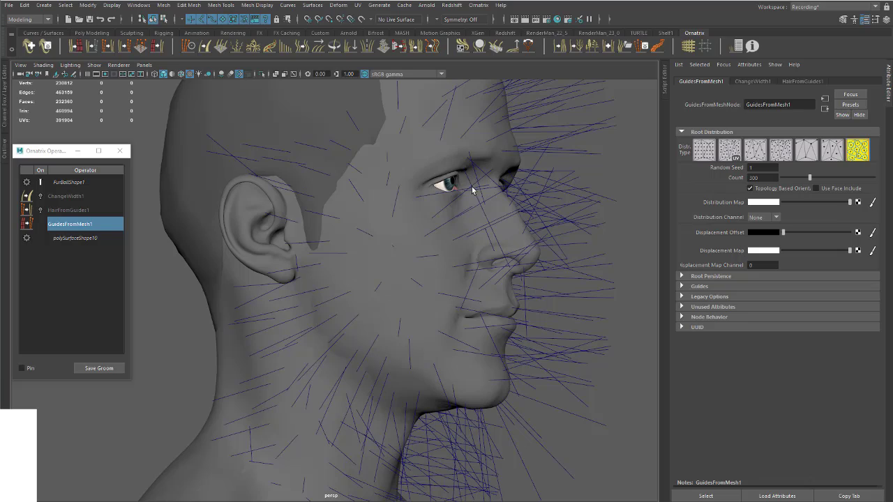
# - Review the HairFromGuides1, ChangeWidth1, polySurfaceShape10 and GuidesFromMesh1 settings in the operator stack, including the Root Persistence options
pyautogui.click(71, 211)
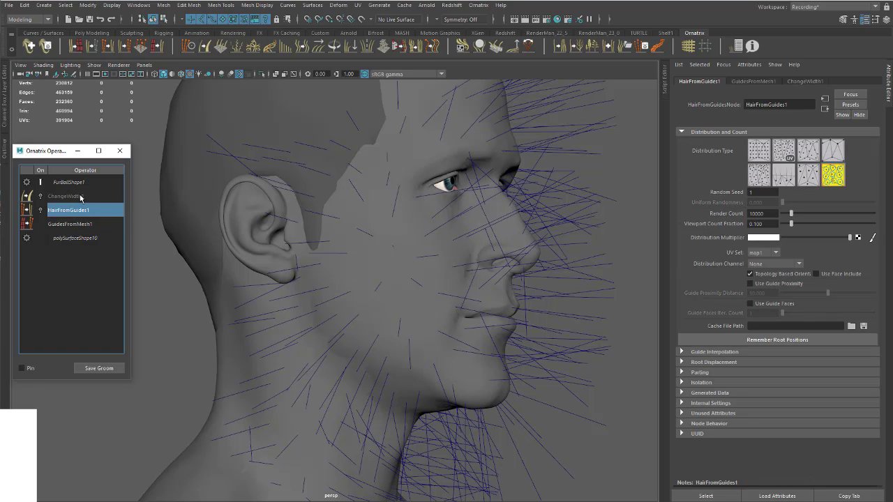
pyautogui.click(80, 198)
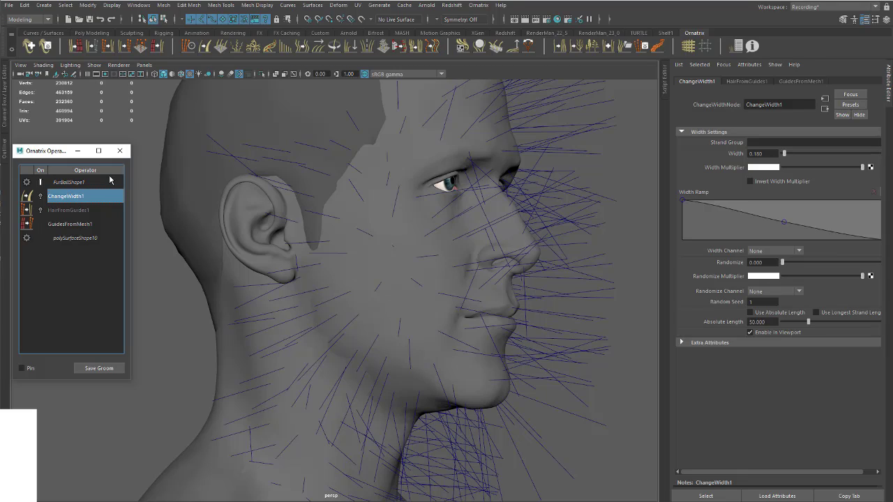
pyautogui.click(82, 240)
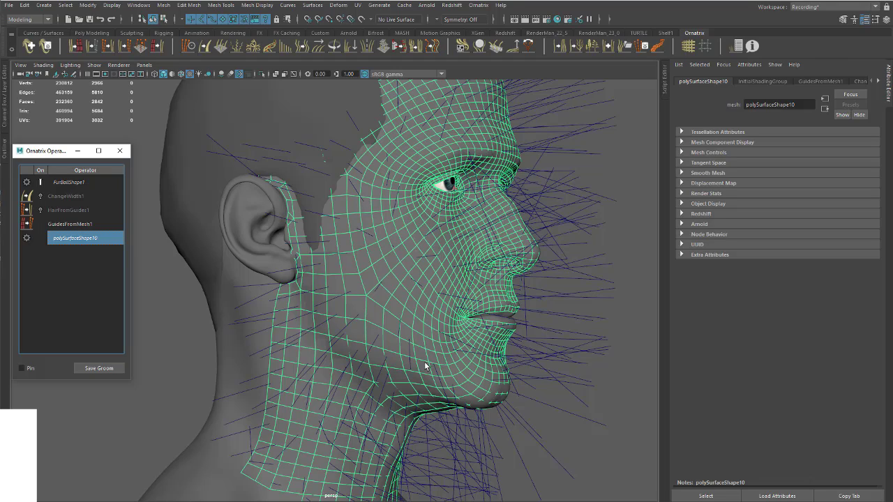
pyautogui.click(68, 226)
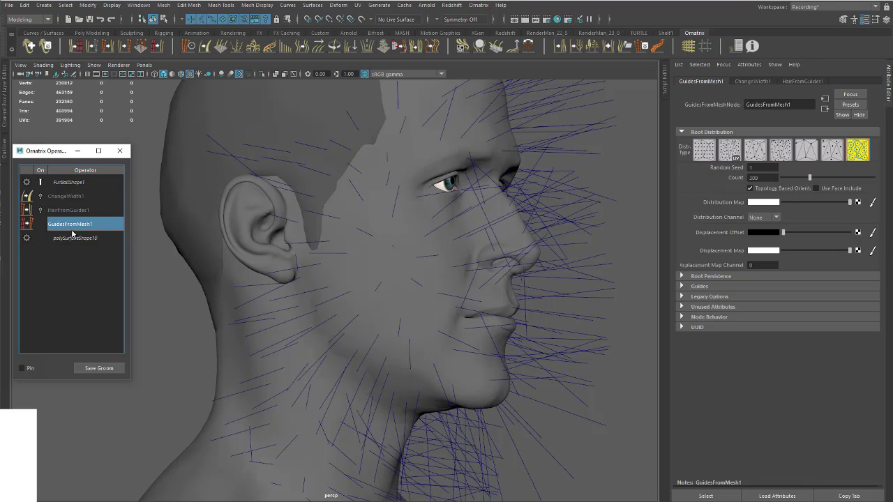
pyautogui.click(83, 212)
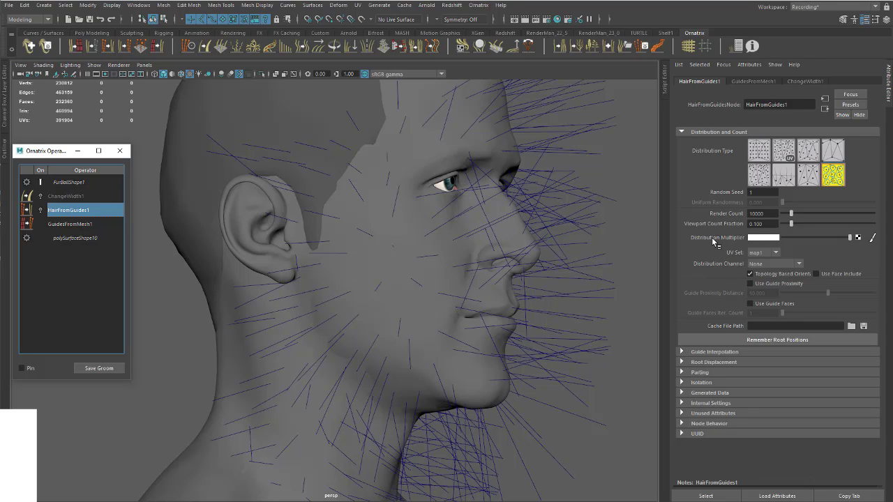
pyautogui.click(72, 224)
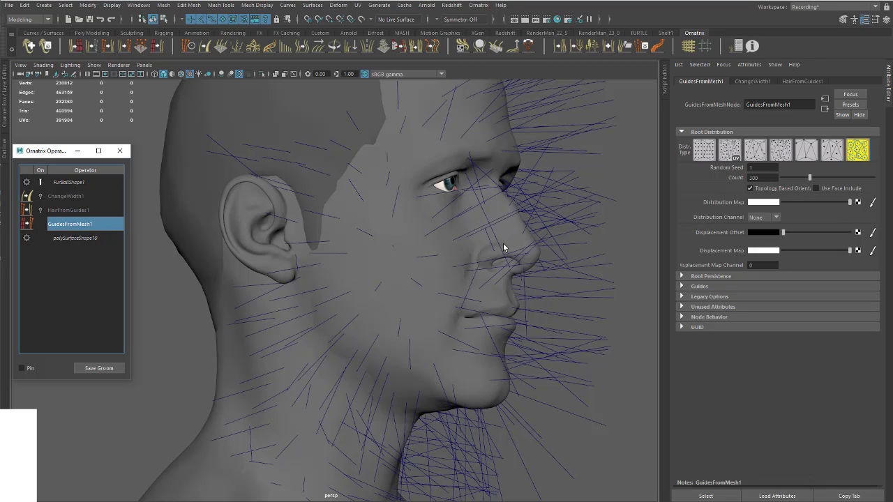
pyautogui.click(708, 277)
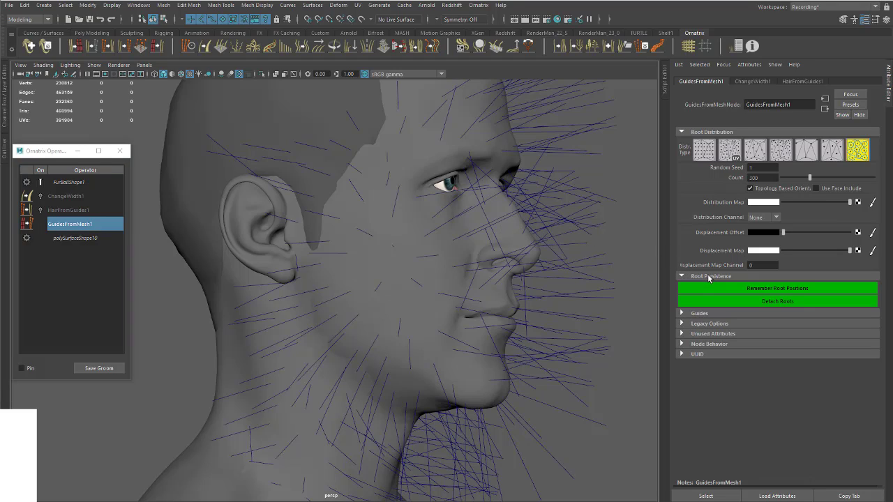
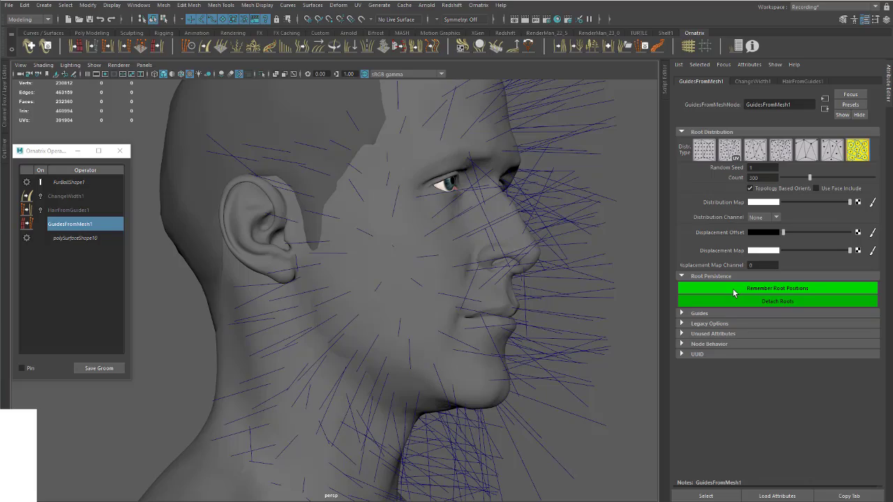
# - Annotate the head's side view with the beard outline and marks on the forehead and nose guides, and clear the annotations
pyautogui.keyDown('alt'); pyautogui.moveTo(509, 279); pyautogui.dragTo(446, 261); pyautogui.keyUp('alt')
pyautogui.keyDown('alt'); pyautogui.moveTo(447, 261); pyautogui.dragTo(383, 277, button='right'); pyautogui.keyUp('alt')
pyautogui.keyDown('alt'); pyautogui.moveTo(383, 277); pyautogui.dragTo(388, 271); pyautogui.keyUp('alt')
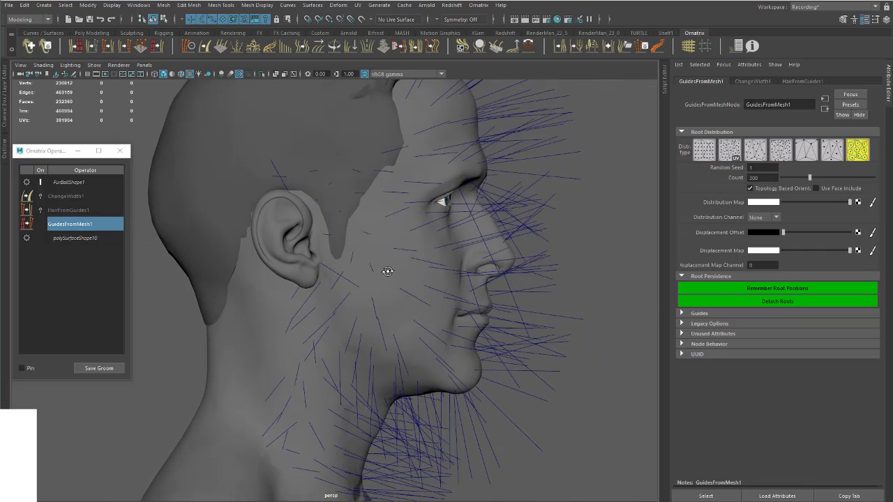
pyautogui.keyDown('alt'); pyautogui.moveTo(403, 249); pyautogui.dragTo(415, 233); pyautogui.keyUp('alt')
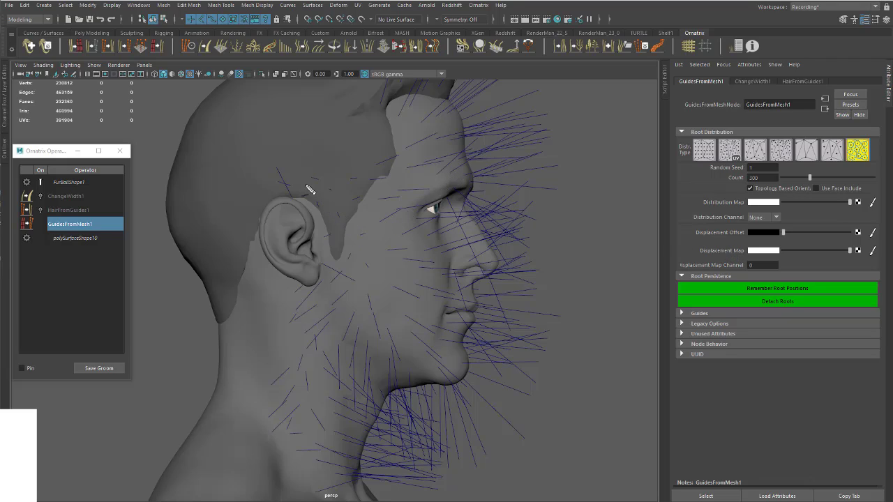
pyautogui.moveTo(310, 197)
pyautogui.mouseDown()
pyautogui.moveTo(314, 305)
pyautogui.moveTo(336, 389)
pyautogui.moveTo(425, 433)
pyautogui.moveTo(514, 366)
pyautogui.moveTo(464, 283)
pyautogui.moveTo(324, 195)
pyautogui.moveTo(296, 201)
pyautogui.mouseUp()
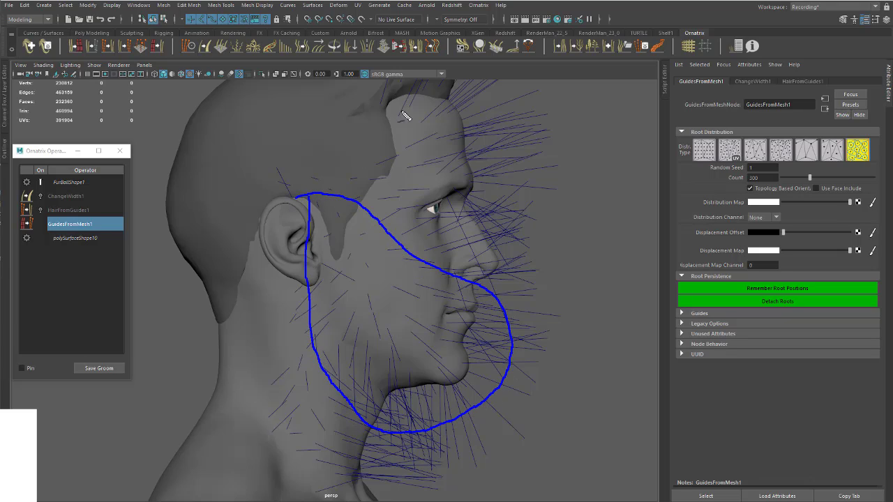
pyautogui.moveTo(415, 95); pyautogui.dragTo(457, 91)
pyautogui.moveTo(454, 130); pyautogui.dragTo(477, 129)
pyautogui.moveTo(462, 161); pyautogui.dragTo(492, 159)
pyautogui.moveTo(491, 212); pyautogui.dragTo(507, 215)
pyautogui.moveTo(485, 252); pyautogui.dragTo(508, 253)
pyautogui.moveTo(178, 38)
pyautogui.mouseDown()
pyautogui.moveTo(188, 57)
pyautogui.moveTo(191, 35)
pyautogui.moveTo(176, 43)
pyautogui.mouseUp()
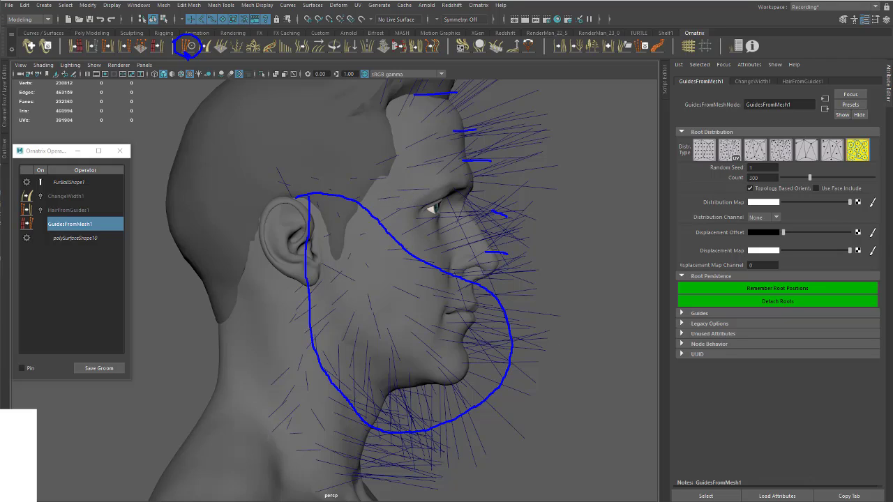
pyautogui.press('Escape')
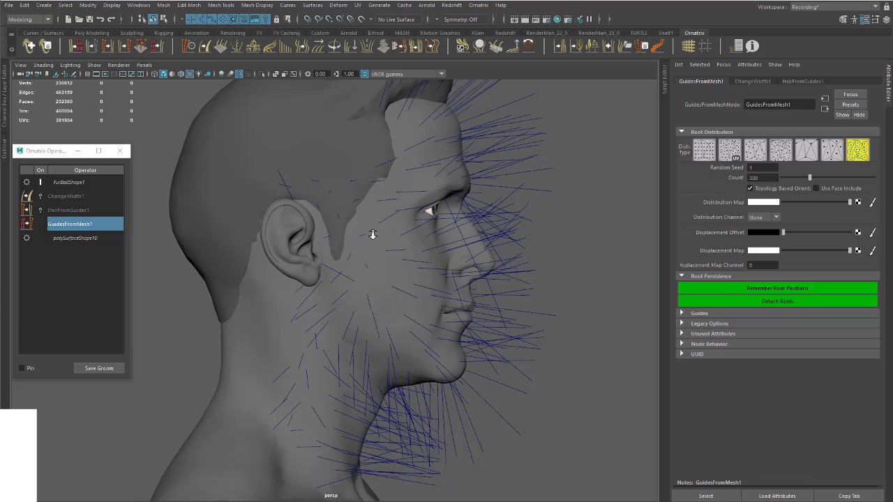
# - Connect a File texture node to the Distribution Map of GuidesFromMesh1
pyautogui.keyDown('alt'); pyautogui.moveTo(373, 234); pyautogui.dragTo(406, 230); pyautogui.keyUp('alt')
pyautogui.keyDown('alt'); pyautogui.moveTo(399, 168); pyautogui.dragTo(376, 178); pyautogui.keyUp('alt')
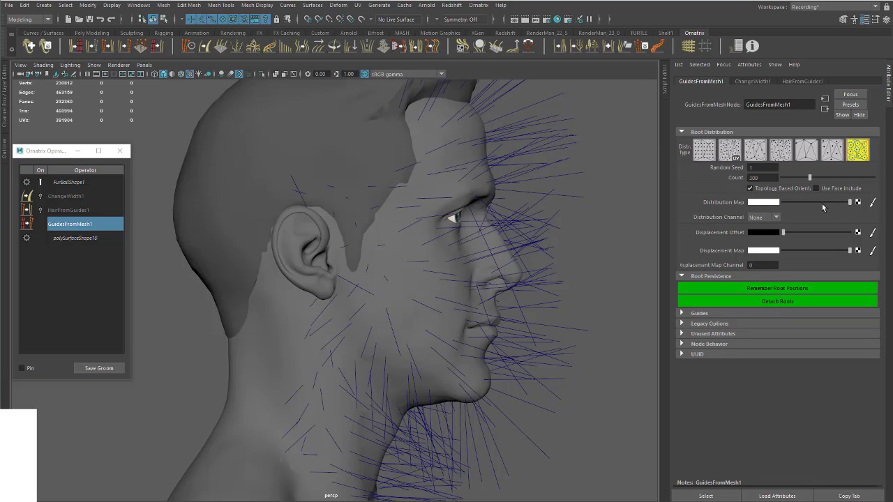
pyautogui.click(858, 202)
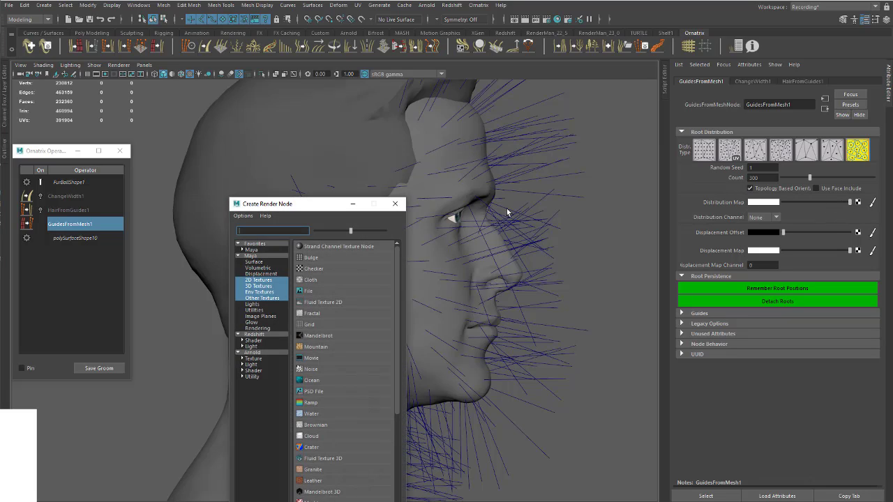
pyautogui.click(307, 293)
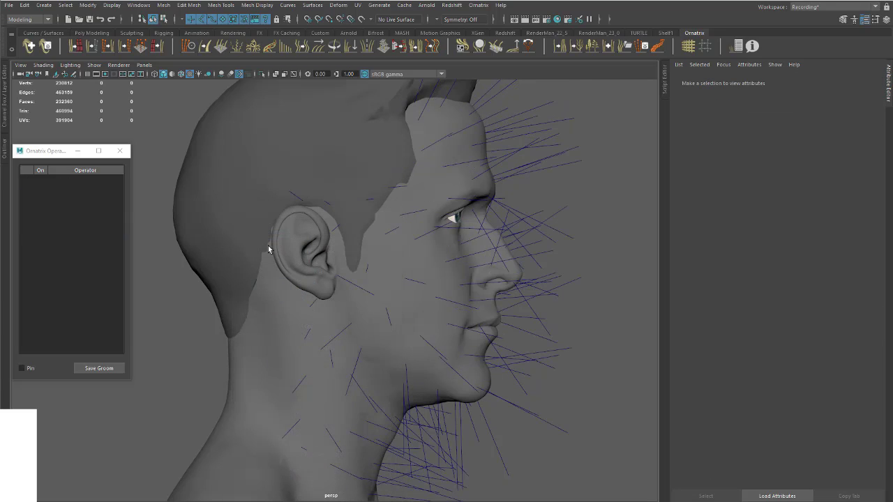
# - Load DistMap.png from the sourceimages folder into the file texture connected to the Distribution Map of GuidesFromMesh1
pyautogui.keyDown('alt'); pyautogui.moveTo(515, 204); pyautogui.dragTo(493, 221); pyautogui.keyUp('alt')
pyautogui.click(524, 222)
pyautogui.click(73, 224)
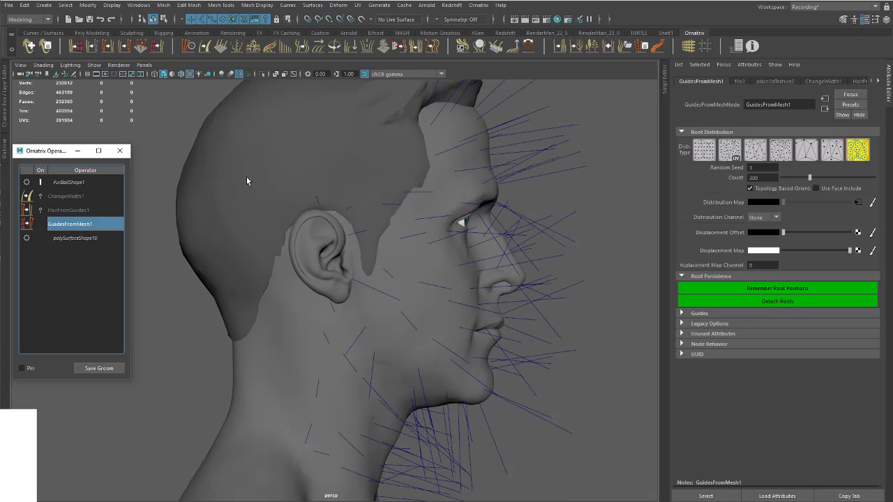
pyautogui.click(857, 202)
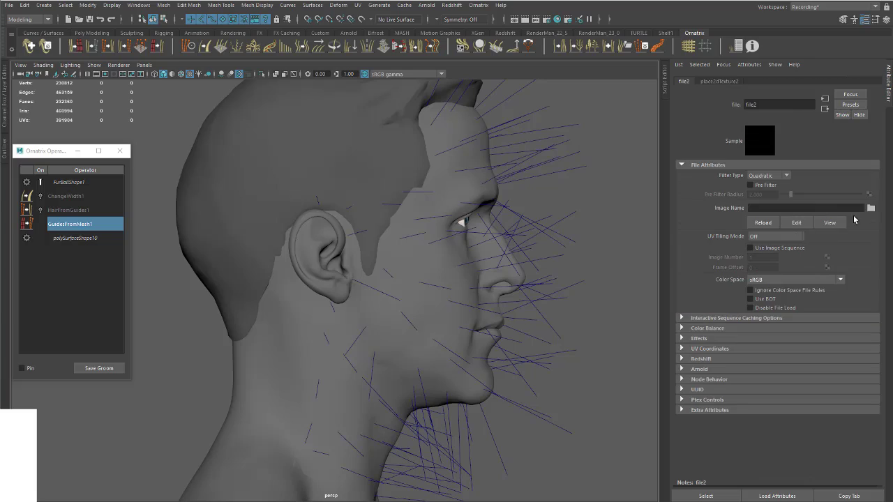
pyautogui.click(869, 209)
pyautogui.click(384, 269)
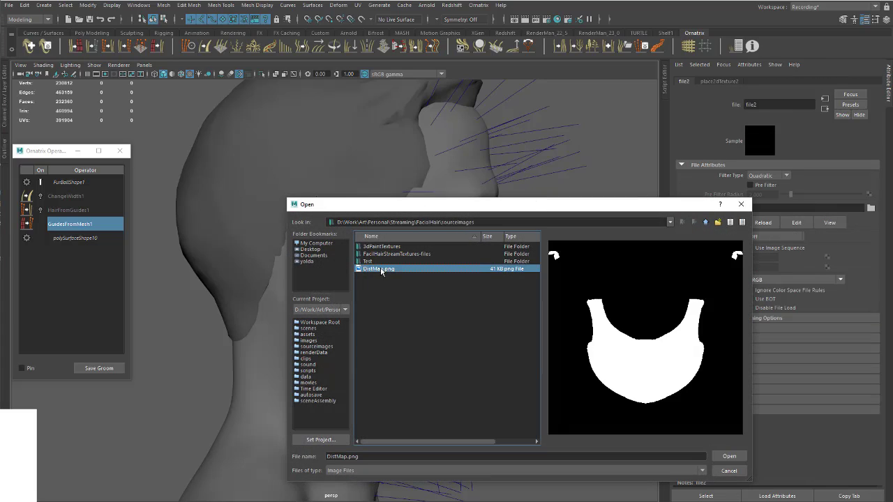
pyautogui.click(729, 457)
pyautogui.keyDown('alt'); pyautogui.moveTo(507, 287); pyautogui.dragTo(457, 277); pyautogui.keyUp('alt')
pyautogui.keyDown('alt'); pyautogui.moveTo(450, 225); pyautogui.dragTo(384, 169); pyautogui.keyUp('alt')
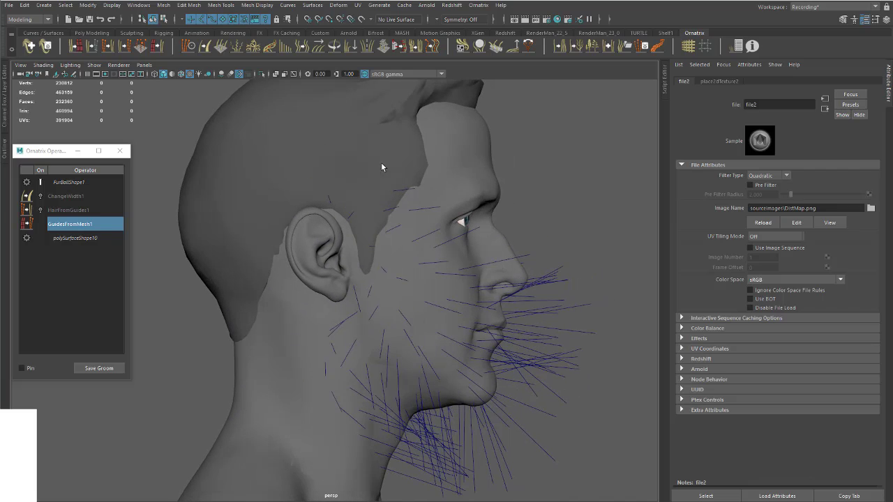
# - Examine the guides around the ear, cheek and jaw, and break the texture connection on the Distribution Map of GuidesFromMesh1
pyautogui.keyDown('alt'); pyautogui.moveTo(377, 317); pyautogui.dragTo(428, 288); pyautogui.keyUp('alt')
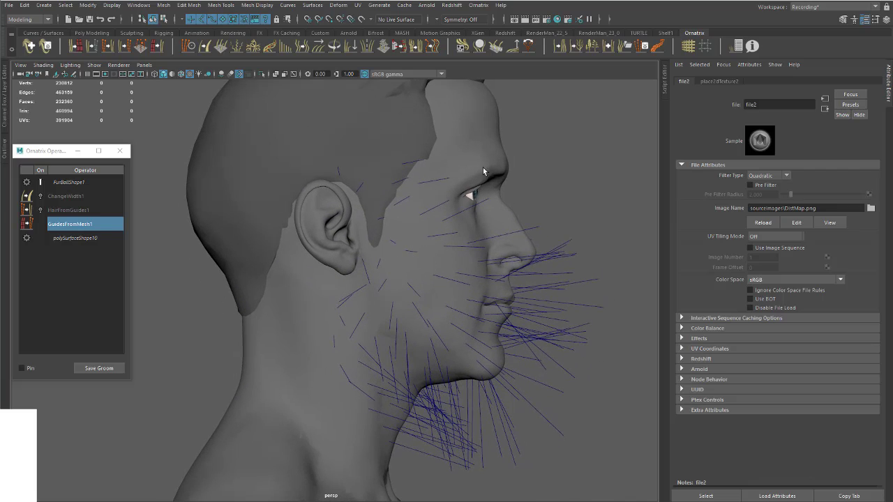
pyautogui.keyDown('alt'); pyautogui.moveTo(468, 285); pyautogui.dragTo(542, 232); pyautogui.keyUp('alt')
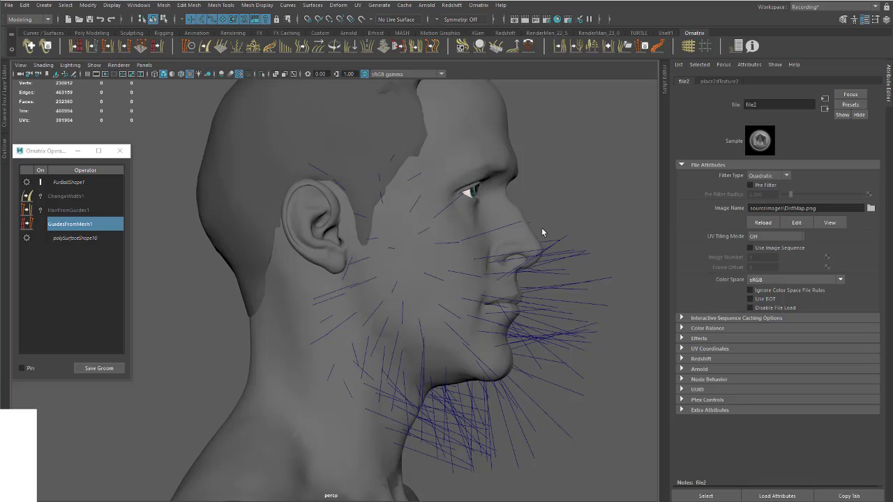
pyautogui.keyDown('alt'); pyautogui.moveTo(299, 205); pyautogui.dragTo(371, 268); pyautogui.keyUp('alt')
pyautogui.keyDown('alt'); pyautogui.moveTo(383, 276); pyautogui.dragTo(436, 285); pyautogui.keyUp('alt')
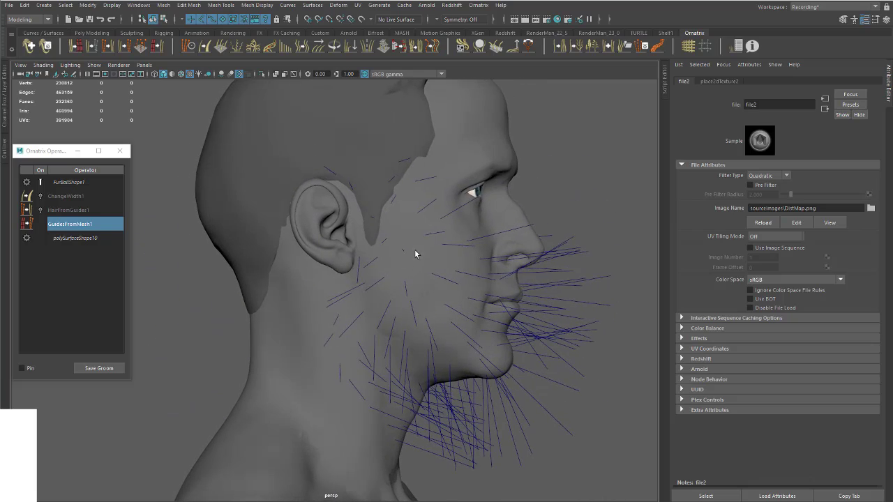
pyautogui.click(82, 225)
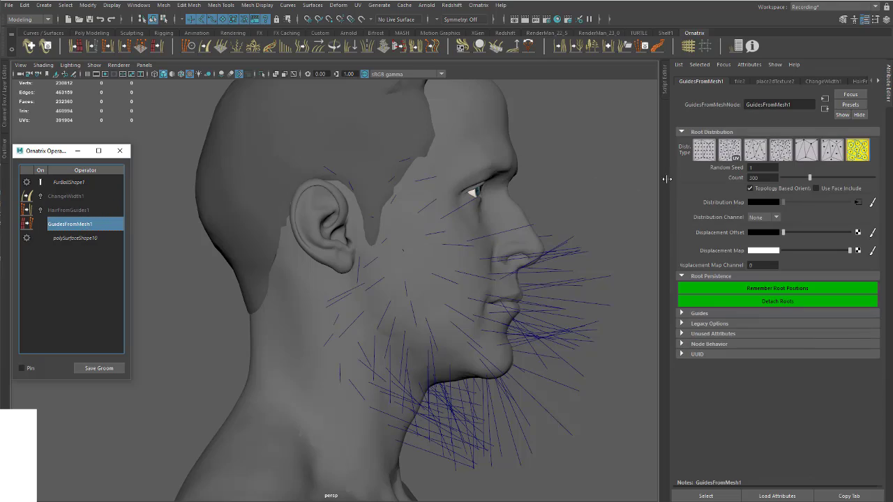
pyautogui.rightClick(727, 204)
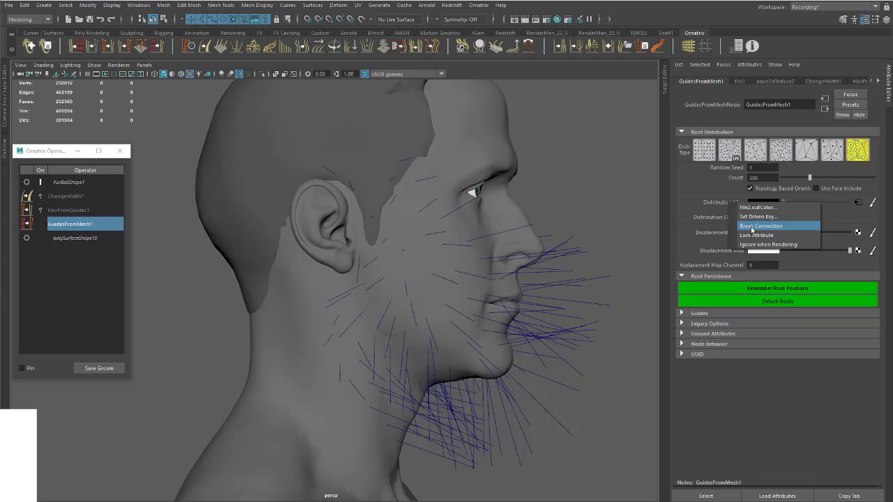
pyautogui.click(753, 228)
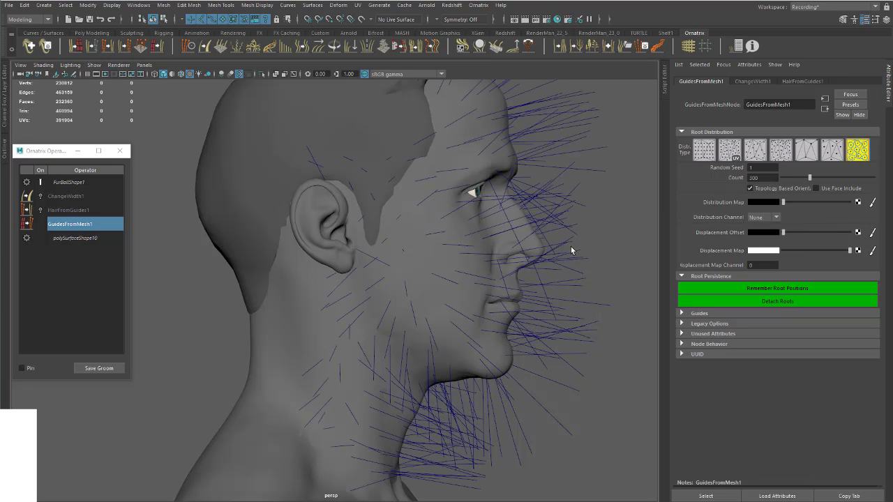
pyautogui.keyDown('alt'); pyautogui.moveTo(571, 246); pyautogui.dragTo(497, 233); pyautogui.keyUp('alt')
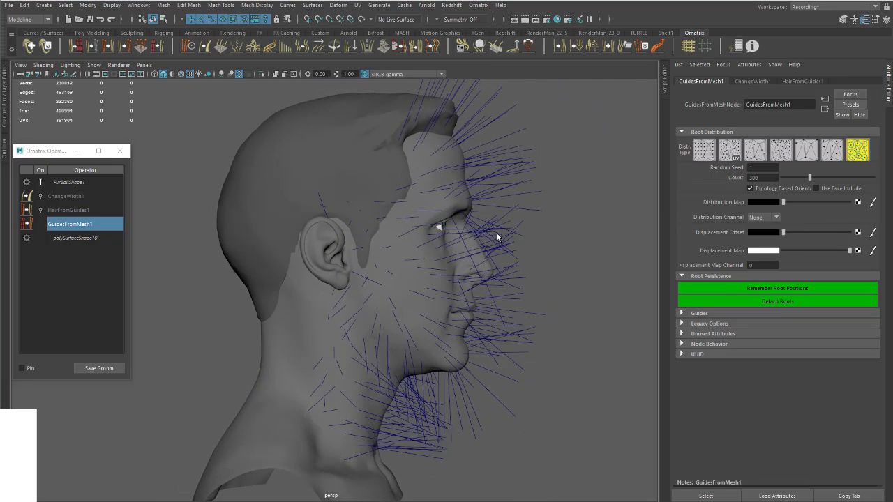
# - Add an Edit Guides operator above GuidesFromMesh1 and delete the guide strands on the forehead, eyes and nose
pyautogui.click(189, 46)
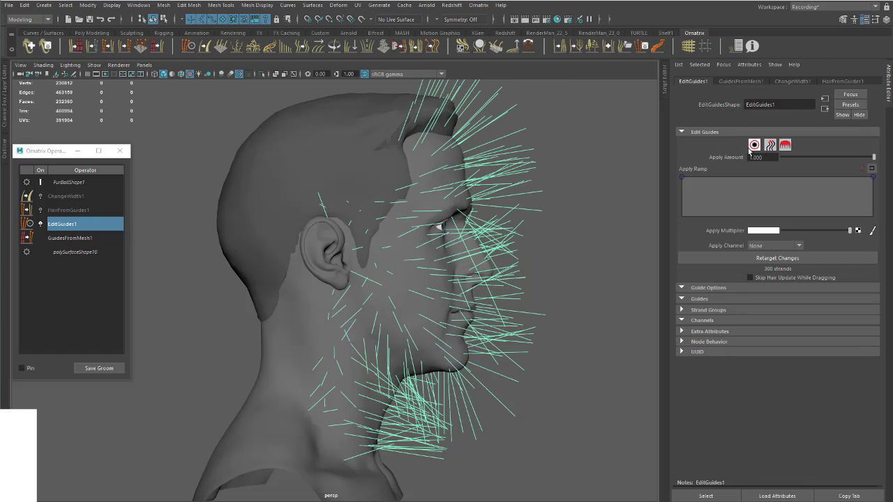
pyautogui.click(754, 146)
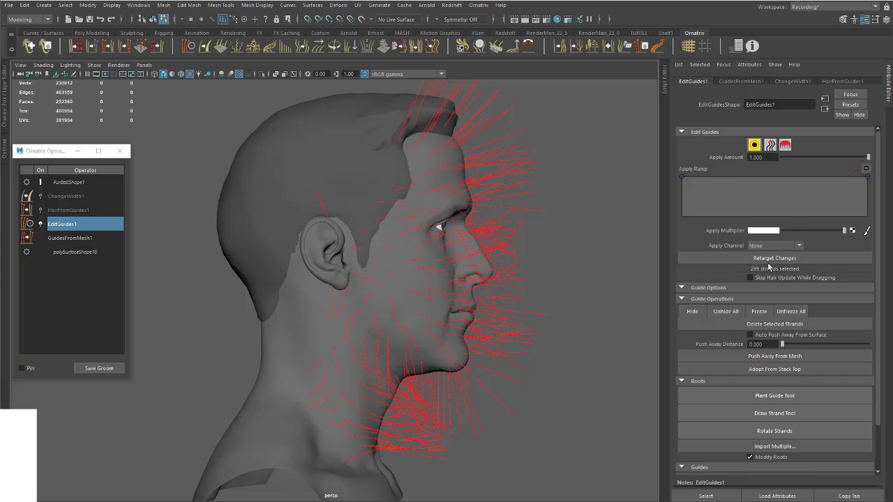
pyautogui.keyDown('alt'); pyautogui.moveTo(487, 226); pyautogui.dragTo(429, 243); pyautogui.keyUp('alt')
pyautogui.moveTo(330, 103); pyautogui.dragTo(506, 222)
pyautogui.moveTo(340, 105); pyautogui.dragTo(478, 261)
pyautogui.moveTo(434, 157); pyautogui.dragTo(542, 245)
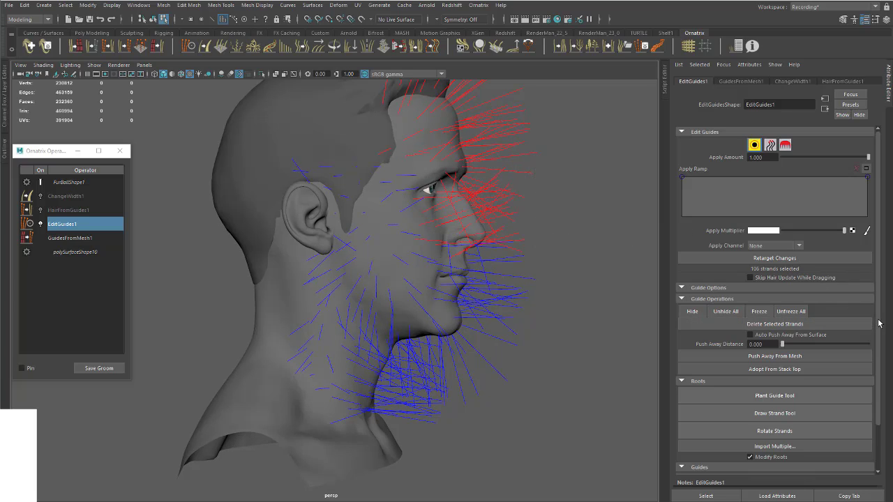
pyautogui.scroll(-3, 876, 324)
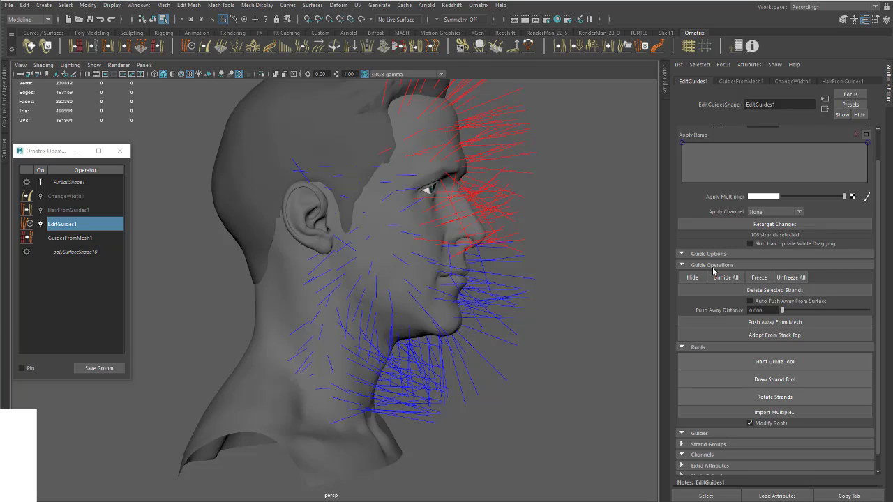
pyautogui.click(777, 293)
pyautogui.keyDown('alt'); pyautogui.moveTo(446, 253); pyautogui.dragTo(479, 252); pyautogui.keyUp('alt')
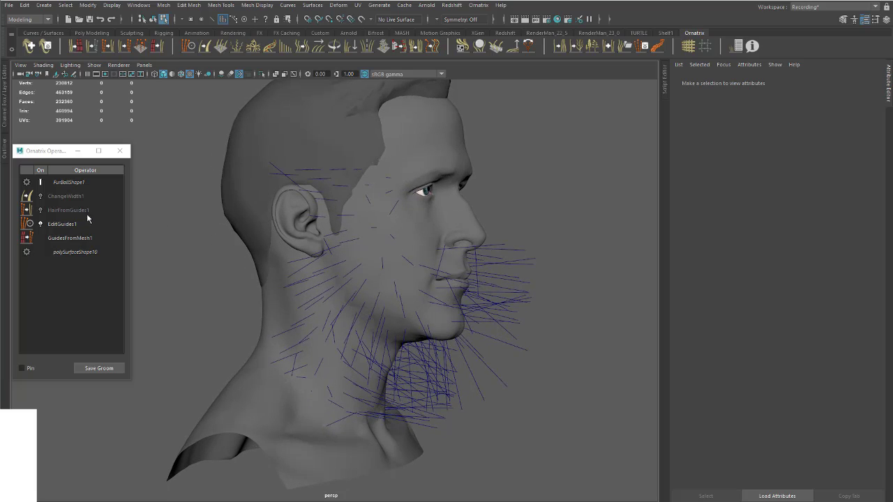
# - Delete the EditGuides1 operator from the Ornatrix stack
pyautogui.click(71, 225)
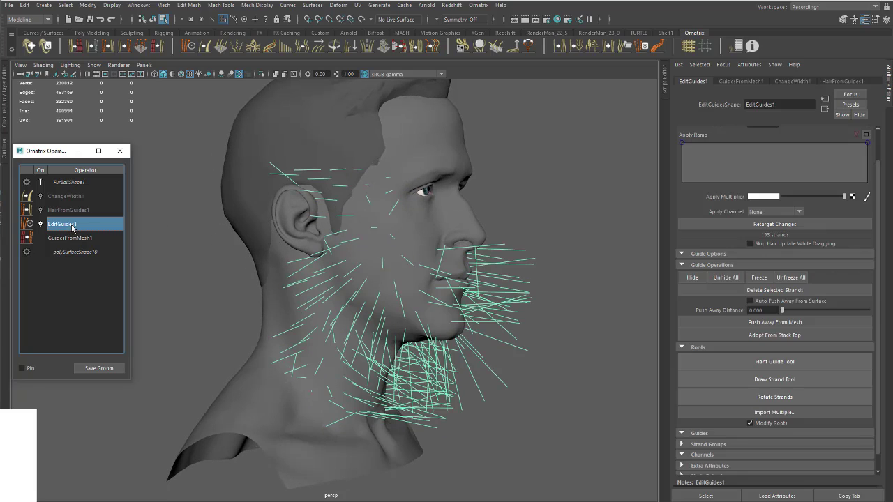
pyautogui.rightClick(70, 228)
pyautogui.click(77, 273)
pyautogui.keyDown('alt'); pyautogui.moveTo(305, 204); pyautogui.dragTo(385, 238); pyautogui.keyUp('alt')
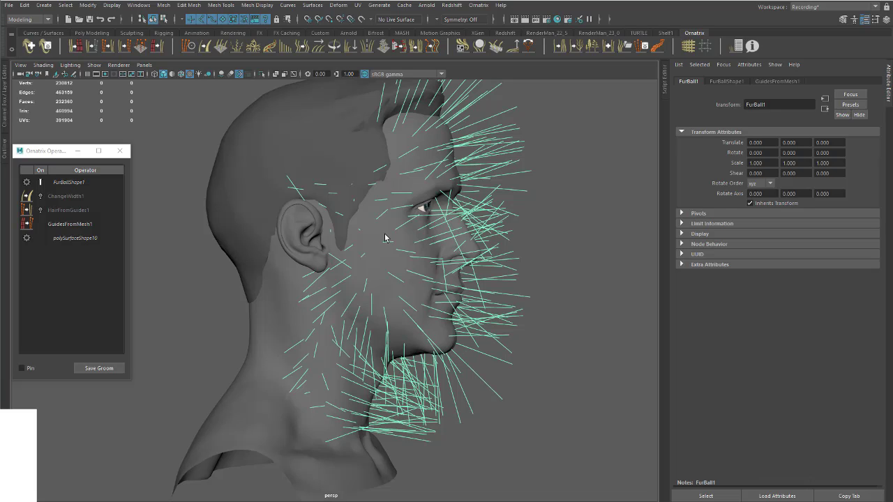
pyautogui.keyDown('alt'); pyautogui.moveTo(449, 188); pyautogui.dragTo(433, 238); pyautogui.keyUp('alt')
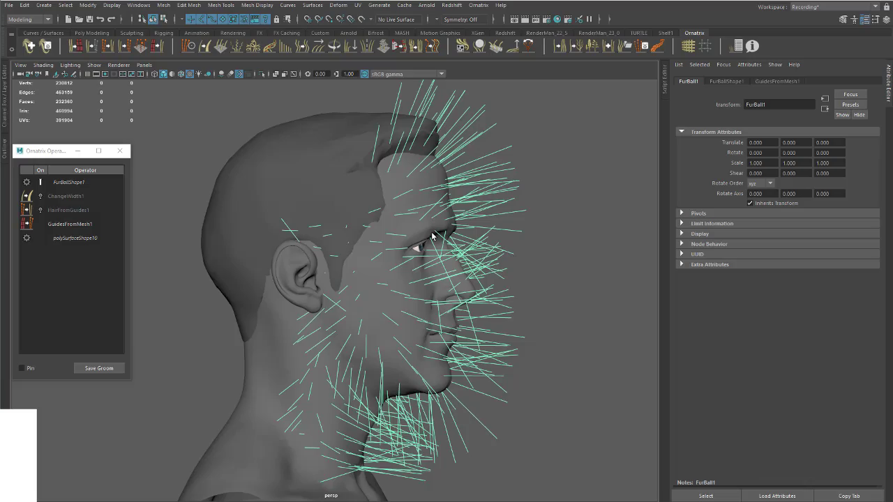
pyautogui.moveTo(412, 253)
pyautogui.keyDown('alt'); pyautogui.mouseDown()
pyautogui.moveTo(361, 238)
pyautogui.moveTo(452, 227)
pyautogui.moveTo(425, 209)
pyautogui.moveTo(418, 243)
pyautogui.mouseUp(); pyautogui.keyUp('alt')
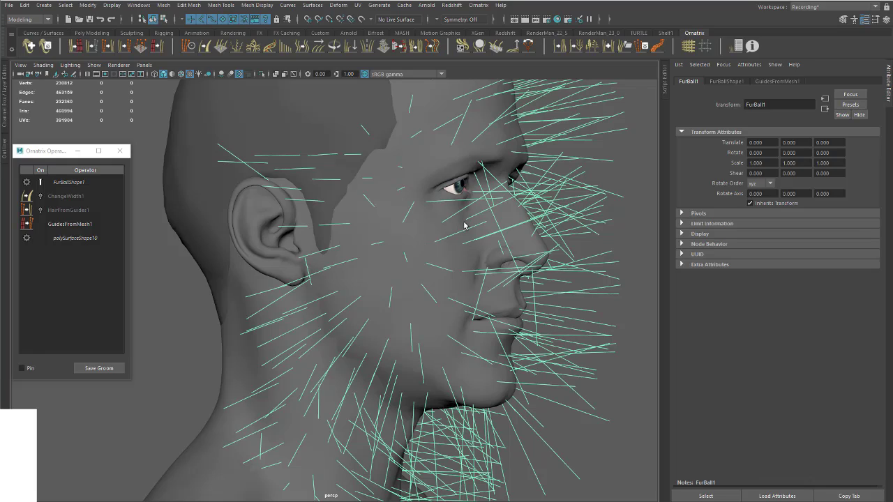
pyautogui.keyDown('alt'); pyautogui.moveTo(463, 223); pyautogui.dragTo(427, 249); pyautogui.keyUp('alt')
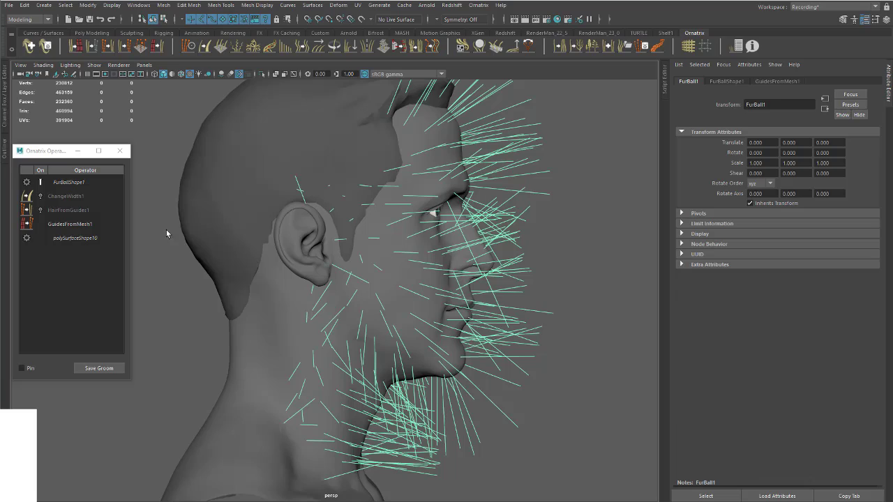
# - Turn on the HairFromGuides1 and ChangeWidth1 operators in the Ornatrix stack
pyautogui.click(81, 211)
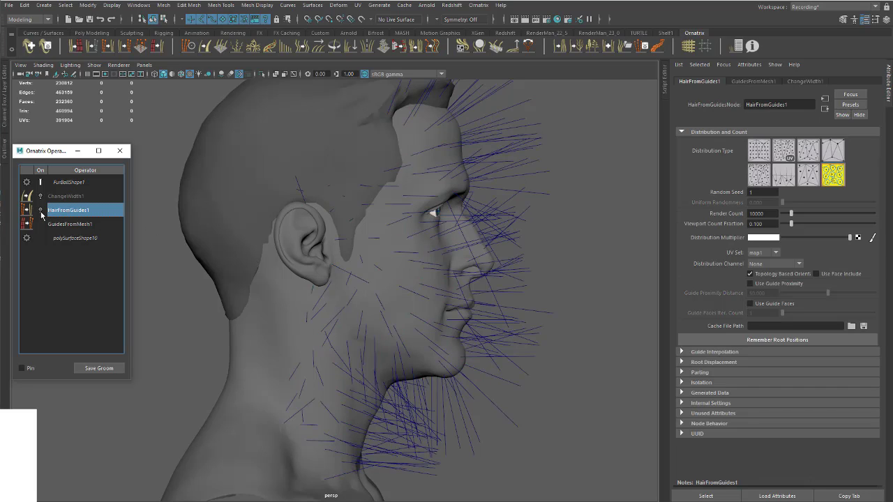
pyautogui.click(40, 212)
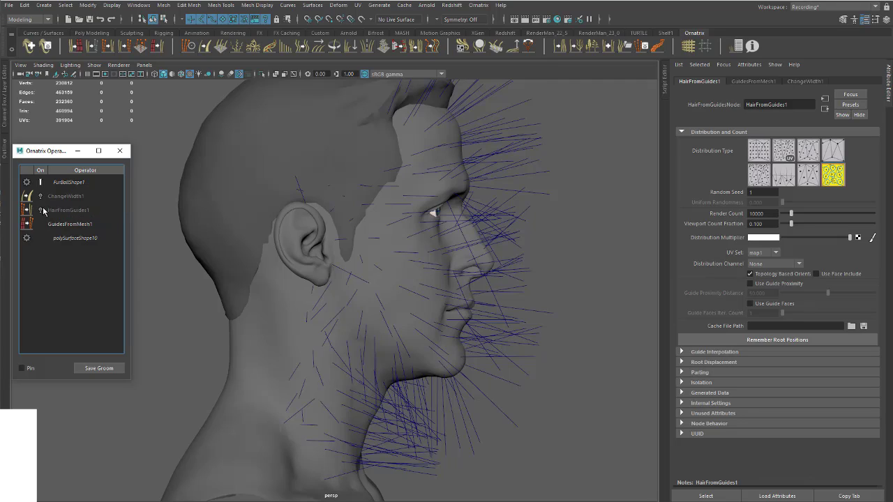
pyautogui.click(40, 210)
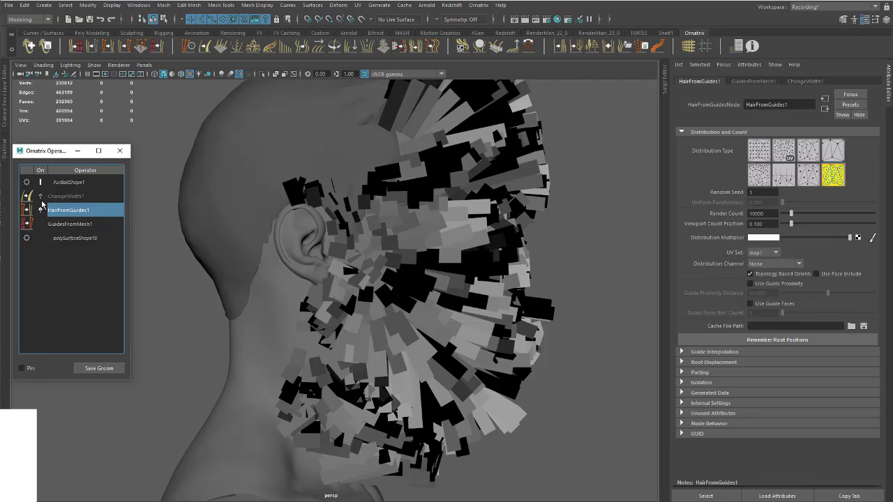
pyautogui.click(40, 197)
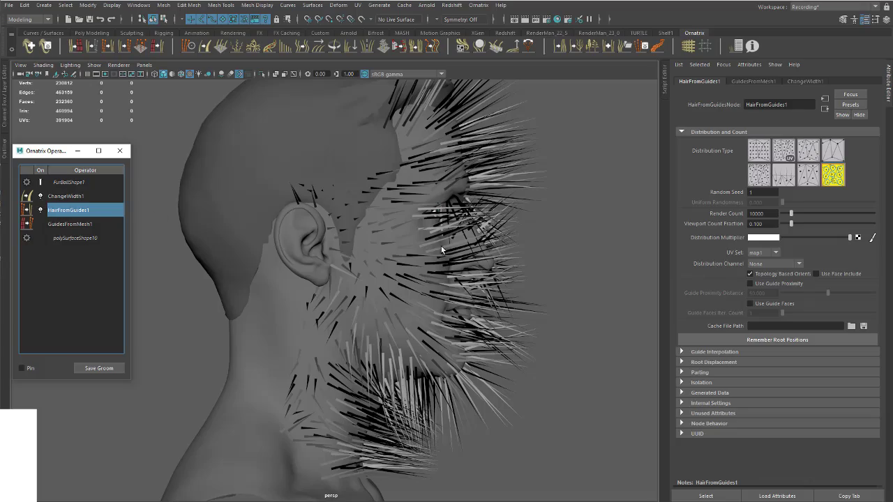
pyautogui.moveTo(459, 221)
pyautogui.keyDown('alt'); pyautogui.mouseDown()
pyautogui.moveTo(383, 208)
pyautogui.moveTo(397, 203)
pyautogui.moveTo(458, 223)
pyautogui.mouseUp(); pyautogui.keyUp('alt')
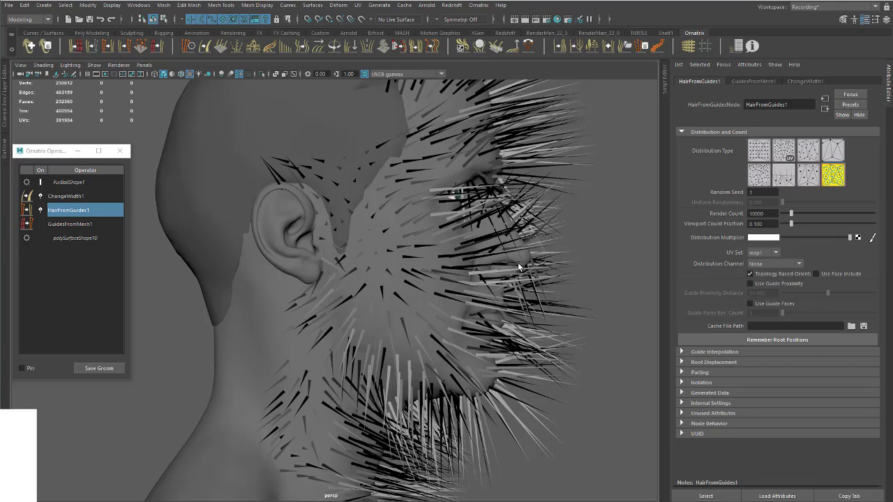
# - Find the file2 texture in Hypershade and rename it DistMap
pyautogui.click(557, 18)
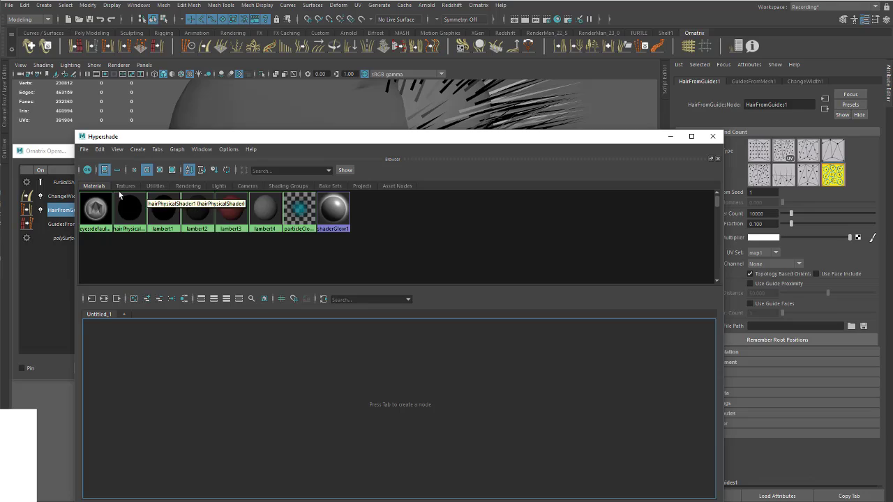
pyautogui.click(126, 186)
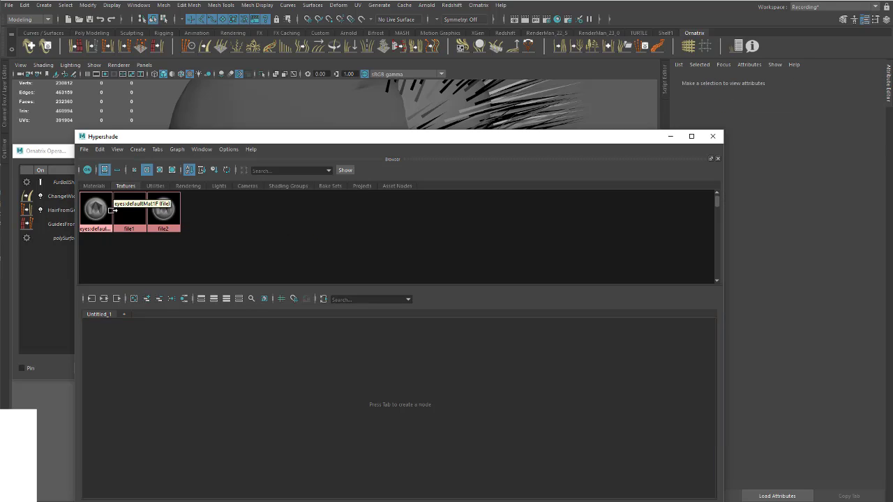
pyautogui.click(163, 210)
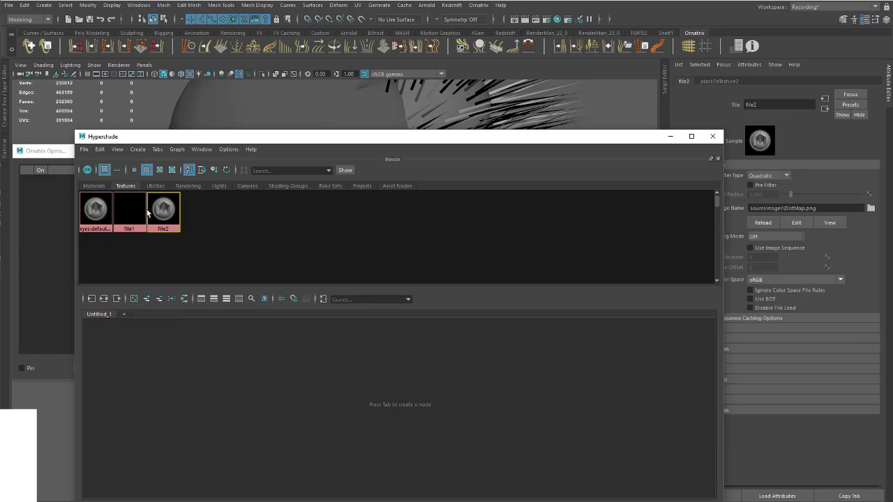
pyautogui.click(130, 211)
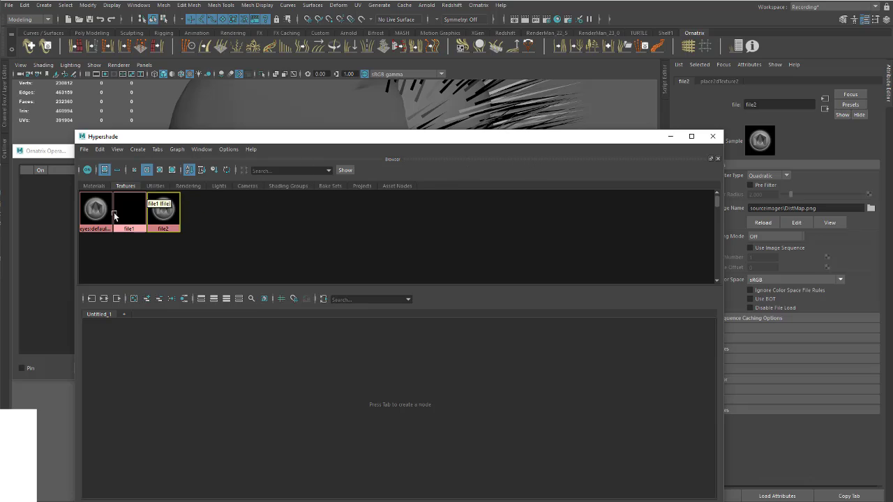
pyautogui.click(157, 210)
pyautogui.moveTo(603, 144); pyautogui.dragTo(491, 350)
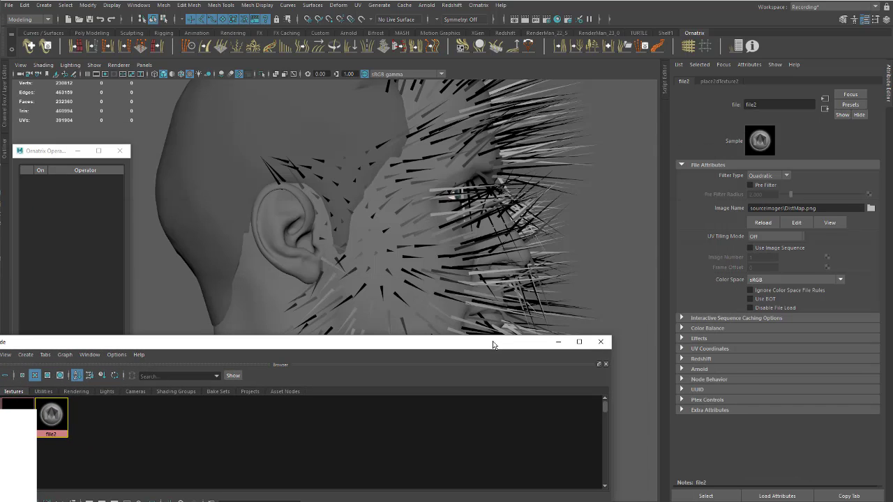
pyautogui.doubleClick(773, 105)
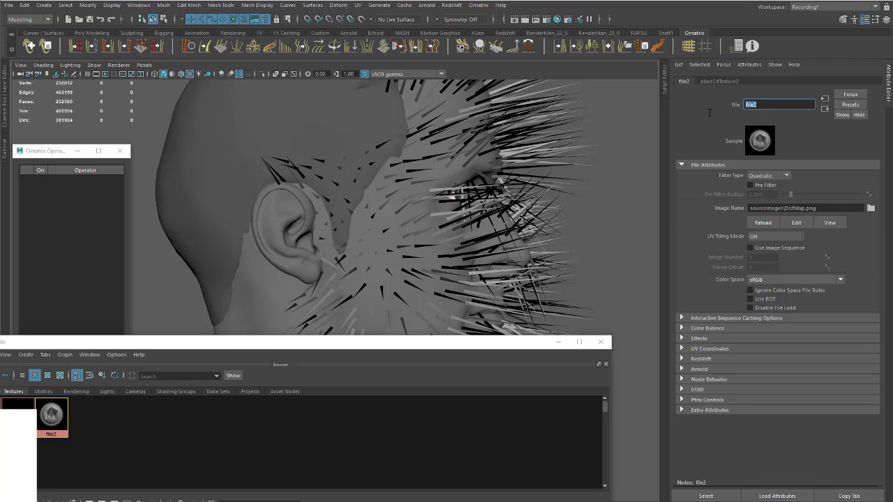
pyautogui.write('DistMap')
pyautogui.press('Return')
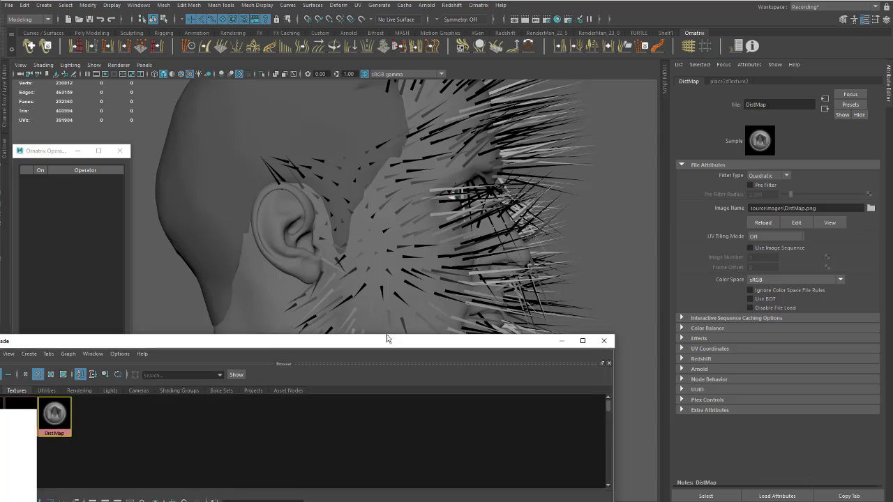
# - Connect the DistMap texture to the Distribution Multiplier of the HairFromGuides1 operator and close Hypershade
pyautogui.moveTo(386, 339); pyautogui.dragTo(477, 316)
pyautogui.click(527, 131)
pyautogui.click(71, 213)
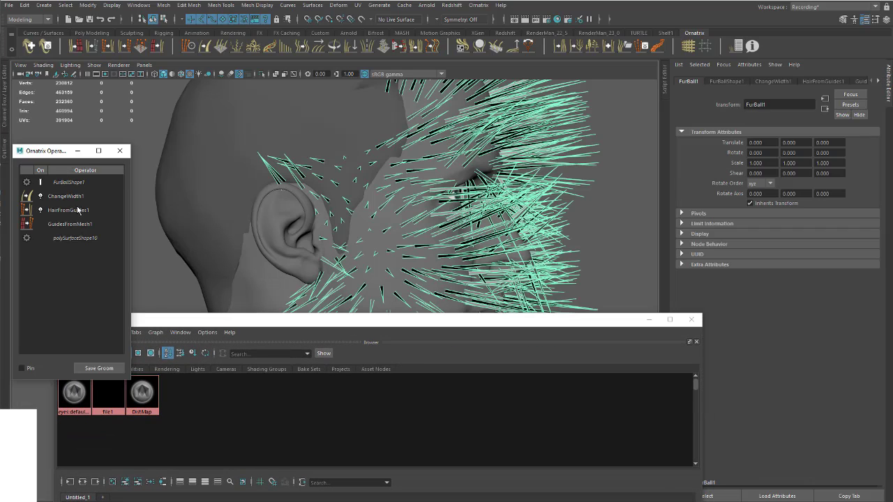
pyautogui.click(168, 382)
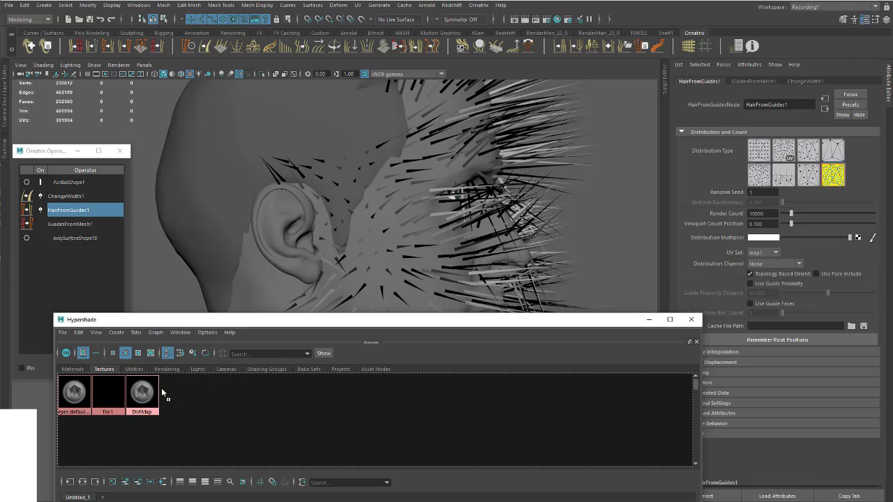
pyautogui.moveTo(150, 395); pyautogui.dragTo(714, 239, button='middle')
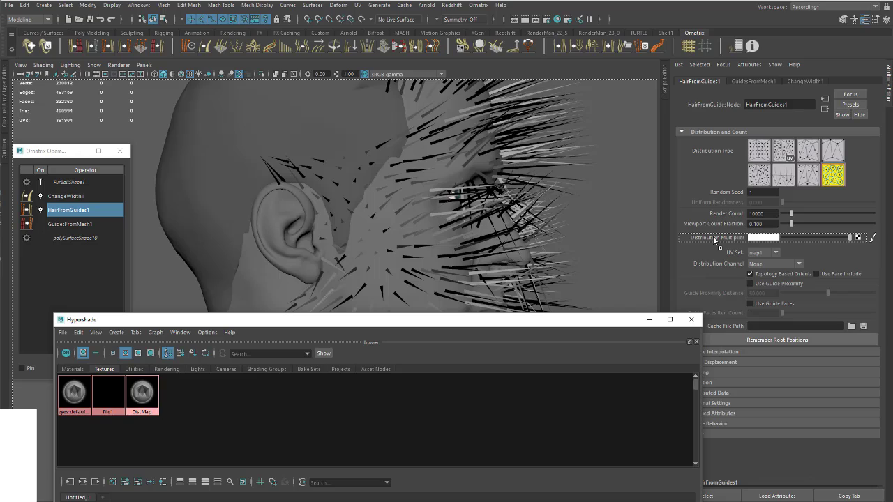
pyautogui.moveTo(713, 236); pyautogui.dragTo(713, 237, button='middle')
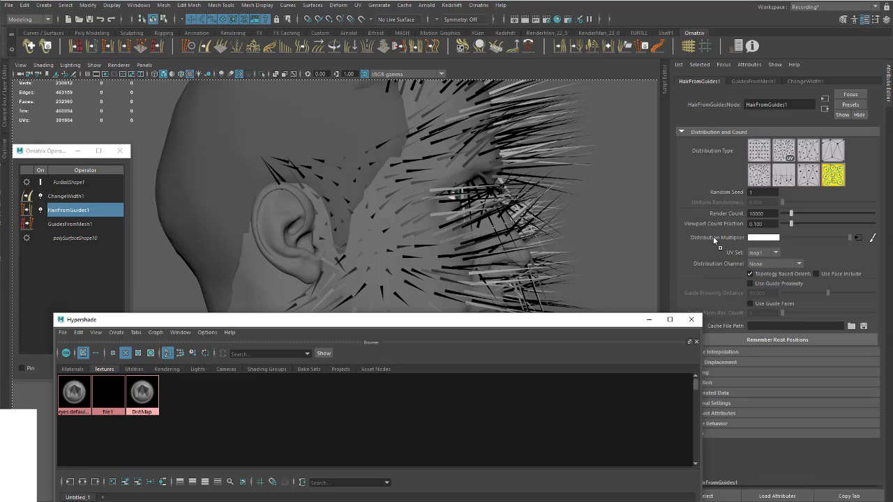
pyautogui.click(691, 320)
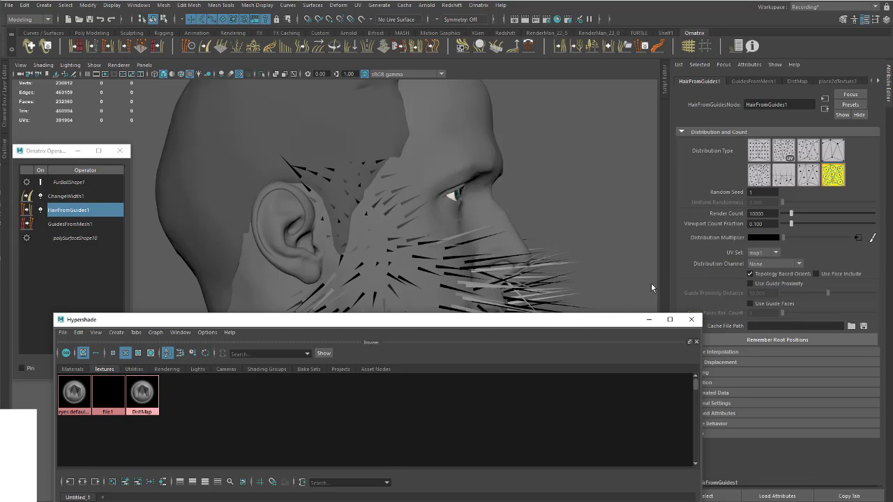
# - Set the Viewport Count Fraction of HairFromGuides1 to 0.456 and check the beard coverage around the face
pyautogui.keyDown('alt'); pyautogui.moveTo(651, 282); pyautogui.dragTo(652, 230); pyautogui.keyUp('alt')
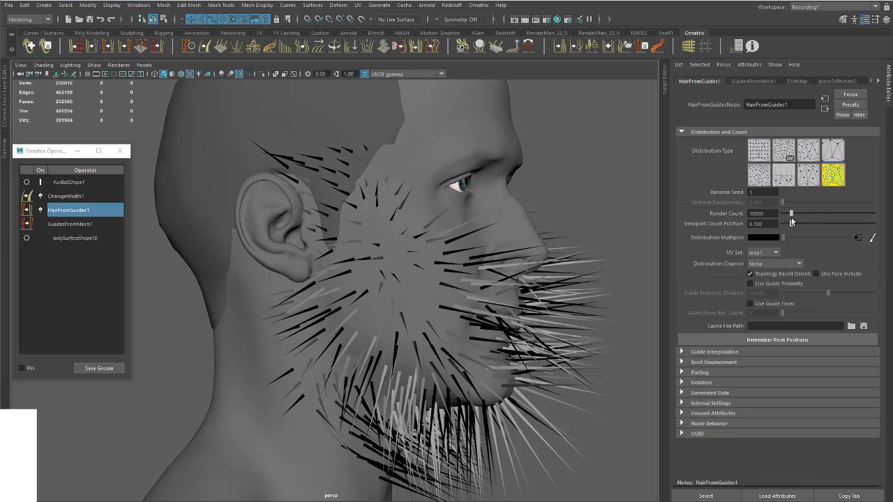
pyautogui.click(850, 223)
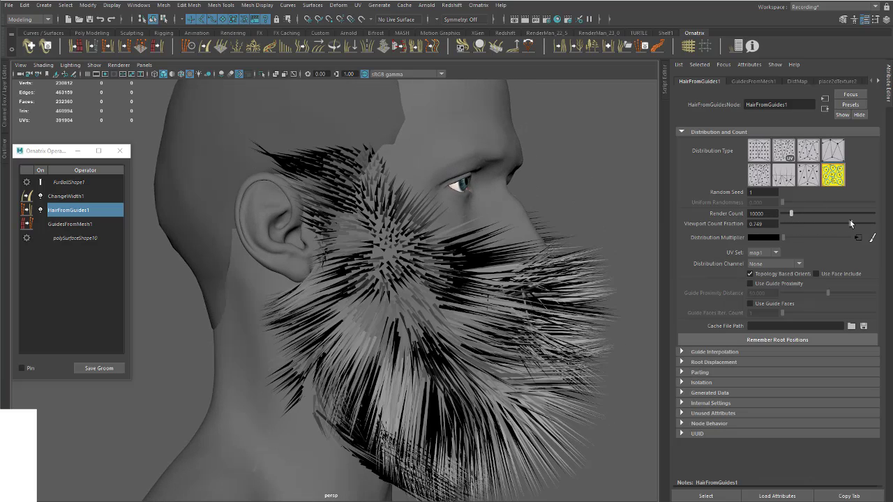
pyautogui.click(807, 223)
pyautogui.moveTo(819, 223); pyautogui.dragTo(824, 223)
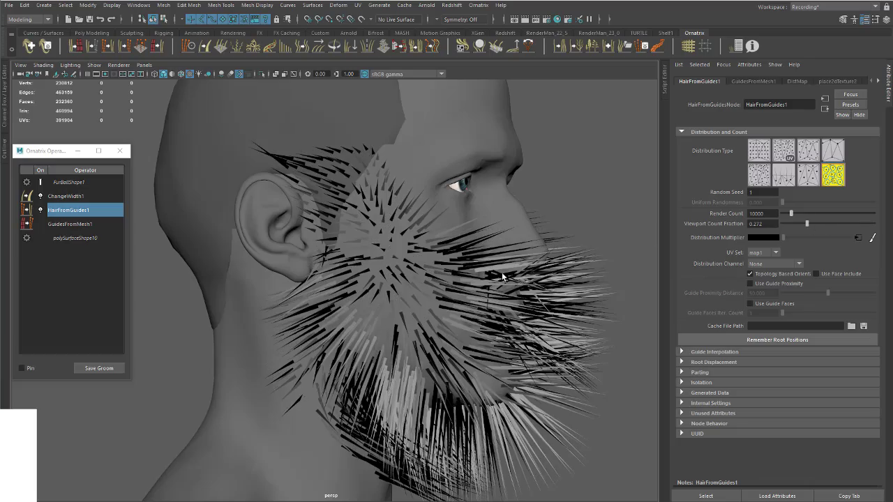
pyautogui.keyDown('alt'); pyautogui.moveTo(356, 291); pyautogui.dragTo(416, 253); pyautogui.keyUp('alt')
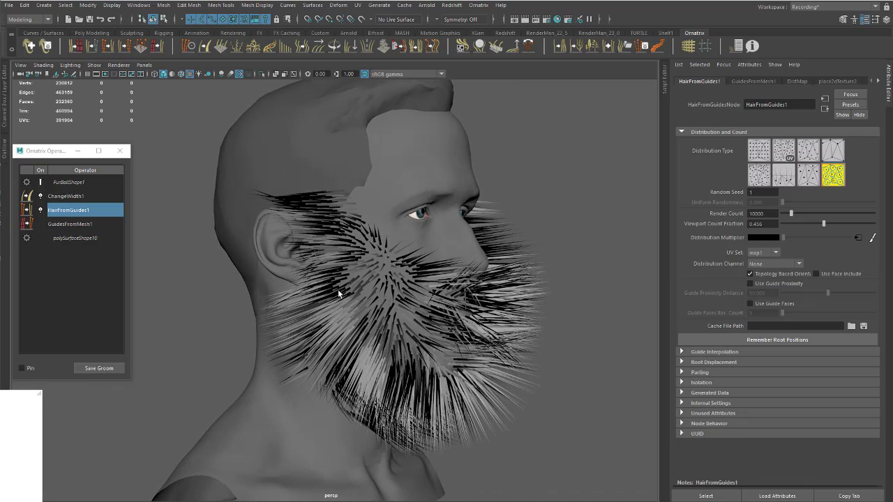
pyautogui.keyDown('alt'); pyautogui.moveTo(340, 293); pyautogui.dragTo(276, 304); pyautogui.keyUp('alt')
pyautogui.keyDown('alt'); pyautogui.moveTo(275, 305); pyautogui.dragTo(323, 284, button='right'); pyautogui.keyUp('alt')
pyautogui.keyDown('alt'); pyautogui.moveTo(323, 284); pyautogui.dragTo(327, 276); pyautogui.keyUp('alt')
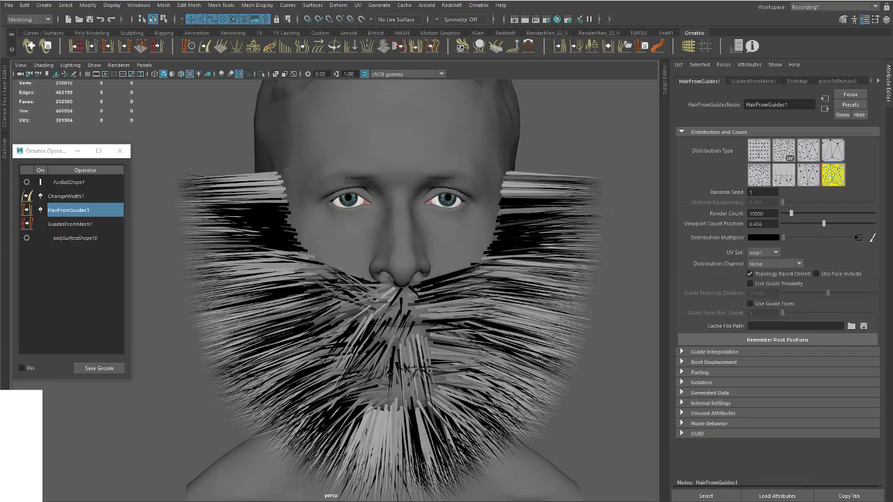
# - Bring up the beard reference photo, outline its sideburn, lower beard and cheek areas, and put the photo away
pyautogui.hotkey('alt', 'Tab')
pyautogui.moveTo(265, 217); pyautogui.dragTo(214, 216)
pyautogui.keyDown('alt'); pyautogui.moveTo(434, 236); pyautogui.dragTo(445, 233); pyautogui.keyUp('alt')
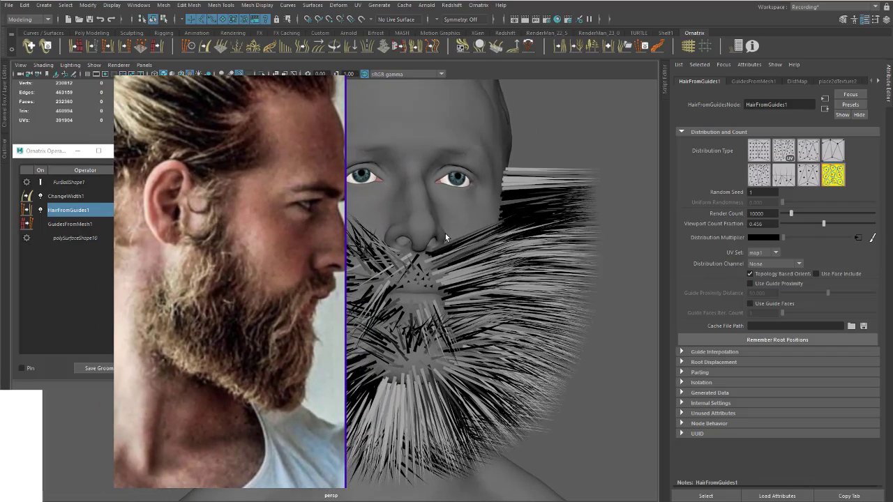
pyautogui.moveTo(264, 219); pyautogui.dragTo(249, 246)
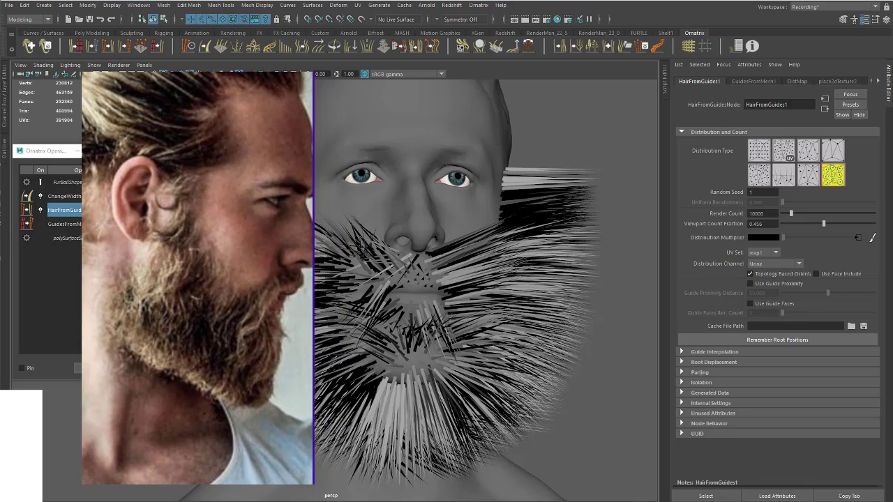
pyautogui.moveTo(170, 175)
pyautogui.mouseDown()
pyautogui.moveTo(152, 259)
pyautogui.moveTo(198, 214)
pyautogui.moveTo(189, 175)
pyautogui.mouseUp()
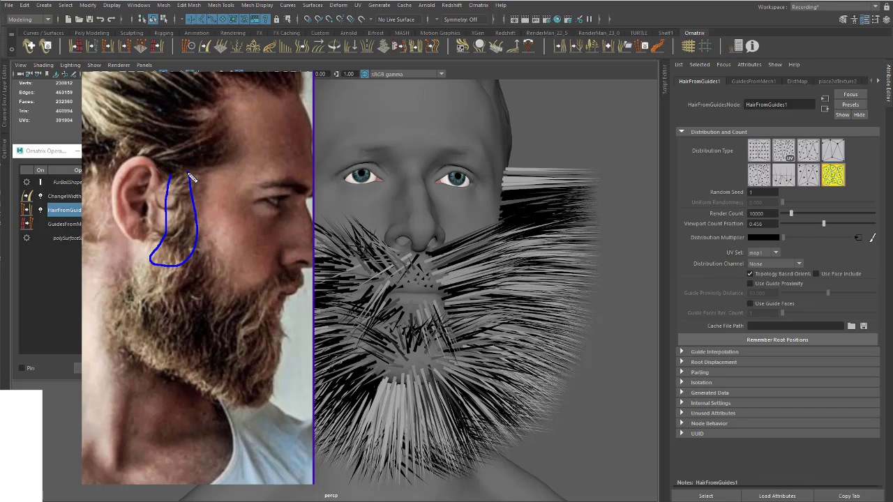
pyautogui.moveTo(143, 271)
pyautogui.mouseDown()
pyautogui.moveTo(129, 284)
pyautogui.moveTo(159, 380)
pyautogui.moveTo(282, 409)
pyautogui.moveTo(269, 350)
pyautogui.moveTo(159, 282)
pyautogui.mouseUp()
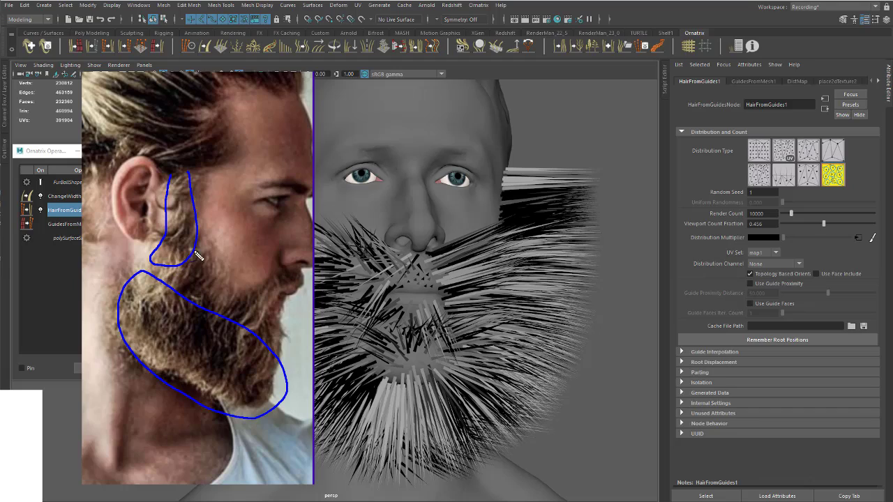
pyautogui.moveTo(199, 247)
pyautogui.mouseDown()
pyautogui.moveTo(189, 286)
pyautogui.moveTo(253, 326)
pyautogui.moveTo(196, 245)
pyautogui.moveTo(200, 239)
pyautogui.moveTo(222, 287)
pyautogui.moveTo(237, 274)
pyautogui.moveTo(205, 237)
pyautogui.moveTo(209, 215)
pyautogui.moveTo(234, 276)
pyautogui.moveTo(248, 269)
pyautogui.moveTo(206, 219)
pyautogui.mouseUp()
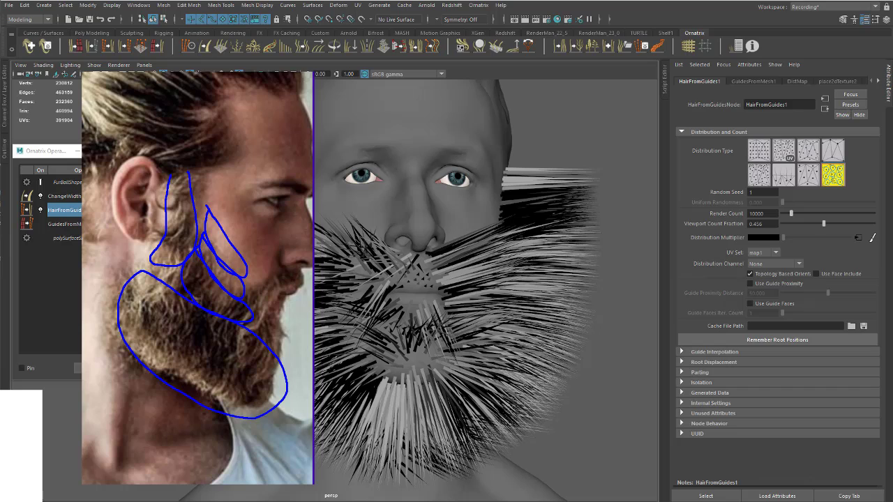
pyautogui.press('Escape')
pyautogui.moveTo(166, 178); pyautogui.dragTo(0, 189)
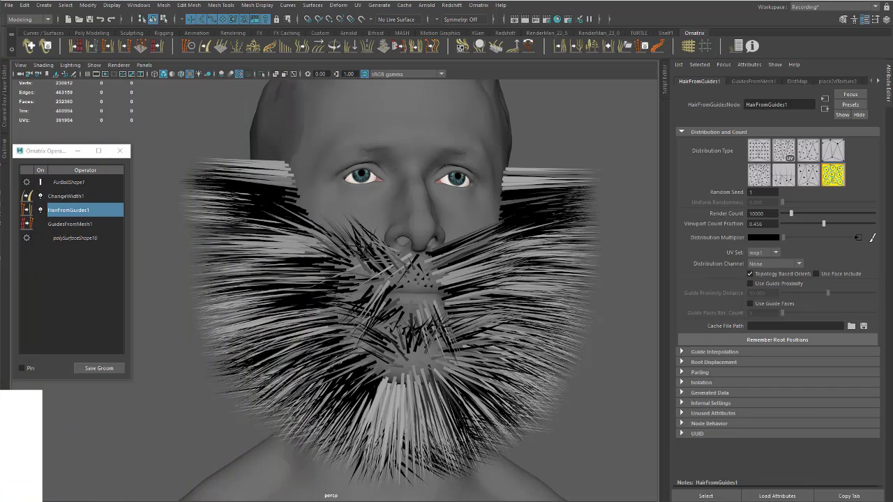
# - Add a Length operator above HairFromGuides1 in the Ornatrix stack and try out its Value setting
pyautogui.keyDown('alt'); pyautogui.moveTo(305, 228); pyautogui.dragTo(356, 233); pyautogui.keyUp('alt')
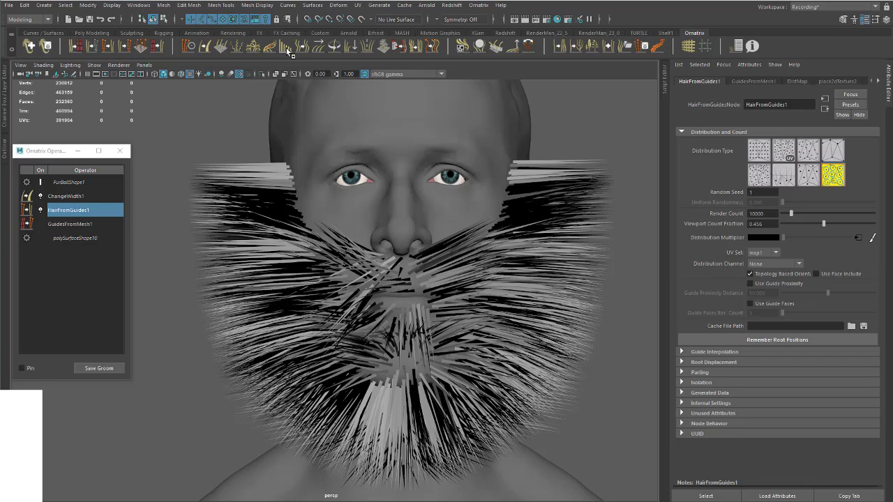
pyautogui.moveTo(17, 398); pyautogui.dragTo(0, 419)
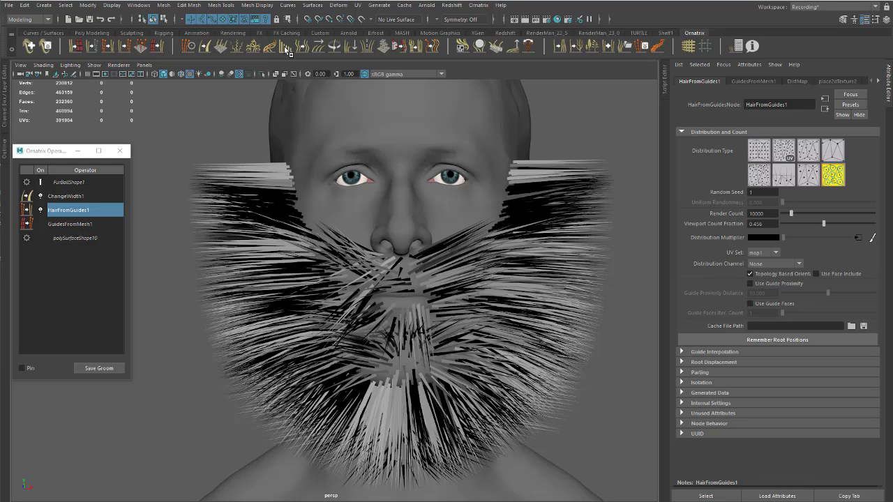
pyautogui.click(74, 198)
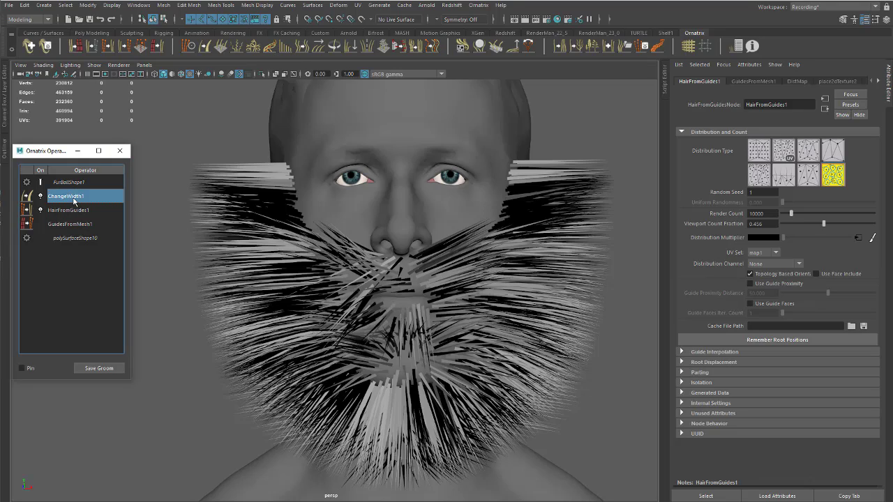
pyautogui.click(70, 211)
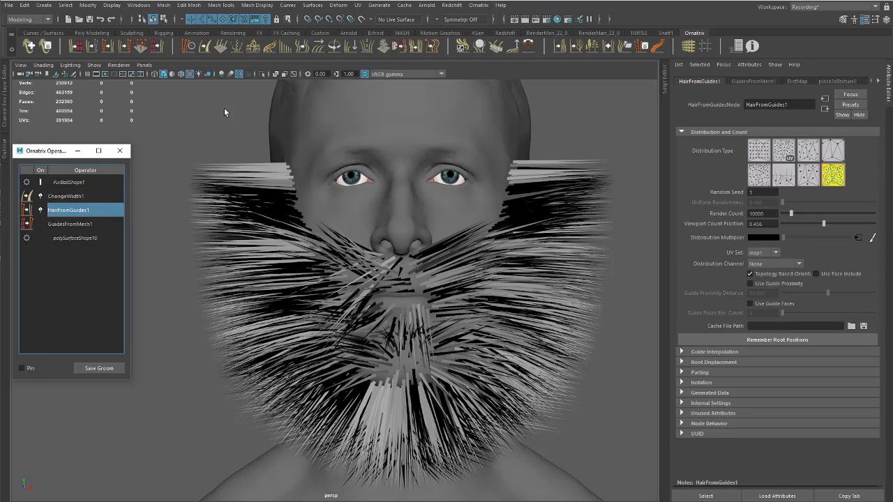
pyautogui.click(286, 48)
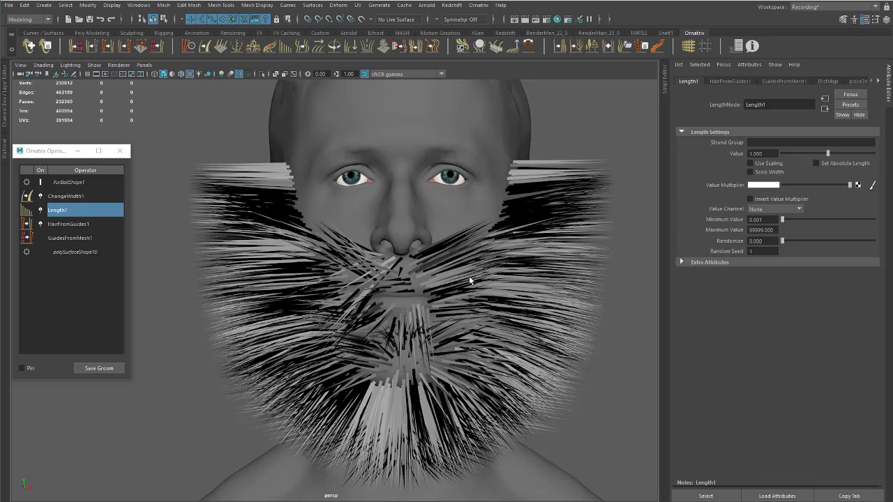
pyautogui.moveTo(469, 276)
pyautogui.keyDown('alt'); pyautogui.mouseDown()
pyautogui.moveTo(490, 272)
pyautogui.moveTo(477, 273)
pyautogui.mouseUp(); pyautogui.keyUp('alt')
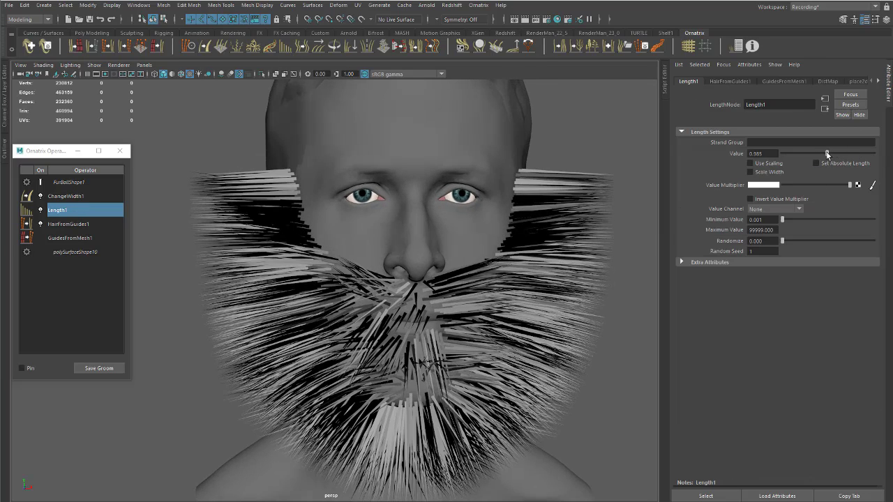
pyautogui.moveTo(827, 154); pyautogui.dragTo(822, 132)
# - Examine the hair length along the sideburns, cheeks and moustache from several angles
pyautogui.keyDown('alt'); pyautogui.moveTo(434, 217); pyautogui.dragTo(383, 223); pyautogui.keyUp('alt')
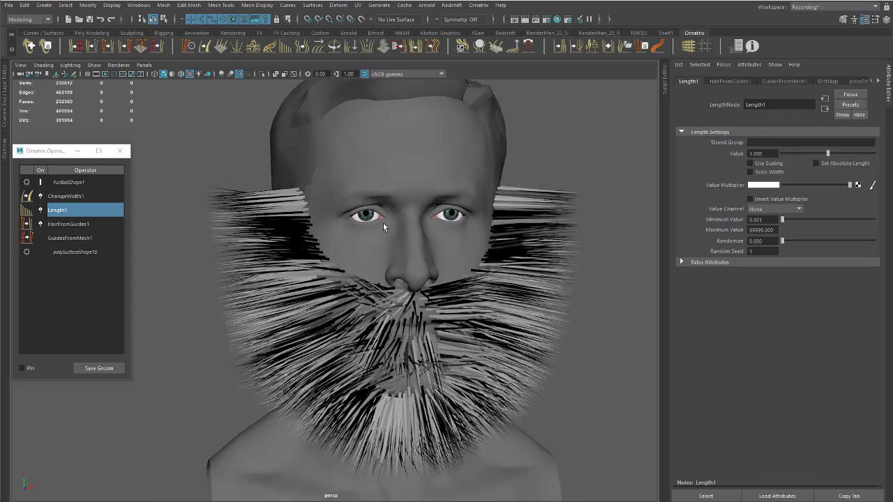
pyautogui.keyDown('alt'); pyautogui.moveTo(383, 223); pyautogui.dragTo(393, 247, button='right'); pyautogui.keyUp('alt')
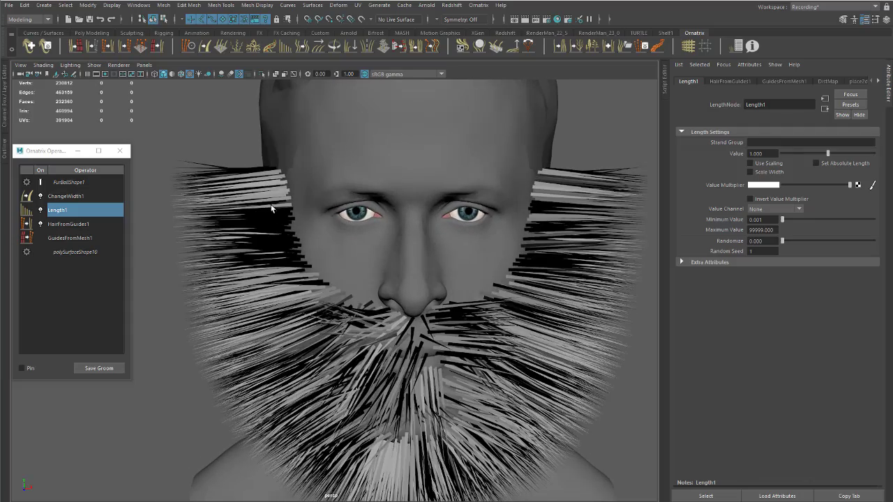
pyautogui.keyDown('alt'); pyautogui.moveTo(283, 180); pyautogui.dragTo(293, 171, button='middle'); pyautogui.keyUp('alt')
pyautogui.moveTo(293, 171)
pyautogui.keyDown('alt'); pyautogui.mouseDown()
pyautogui.moveTo(284, 195)
pyautogui.moveTo(281, 182)
pyautogui.mouseUp(); pyautogui.keyUp('alt')
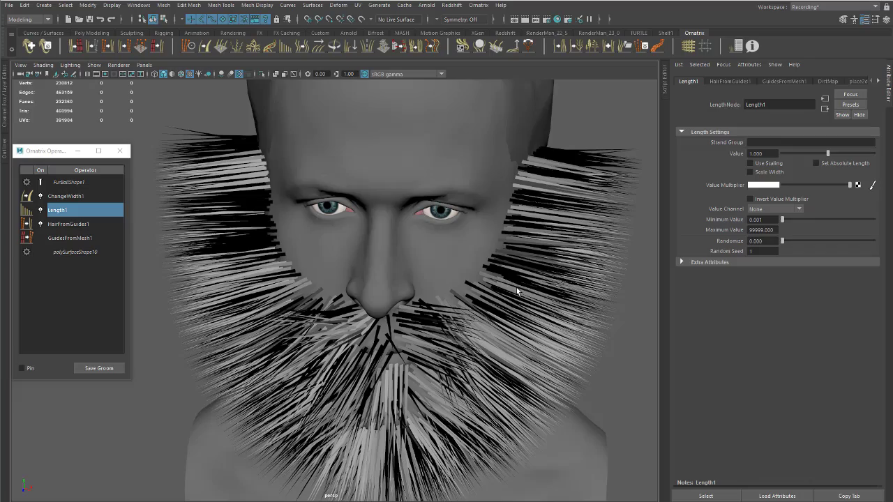
pyautogui.keyDown('alt'); pyautogui.moveTo(515, 287); pyautogui.dragTo(327, 275); pyautogui.keyUp('alt')
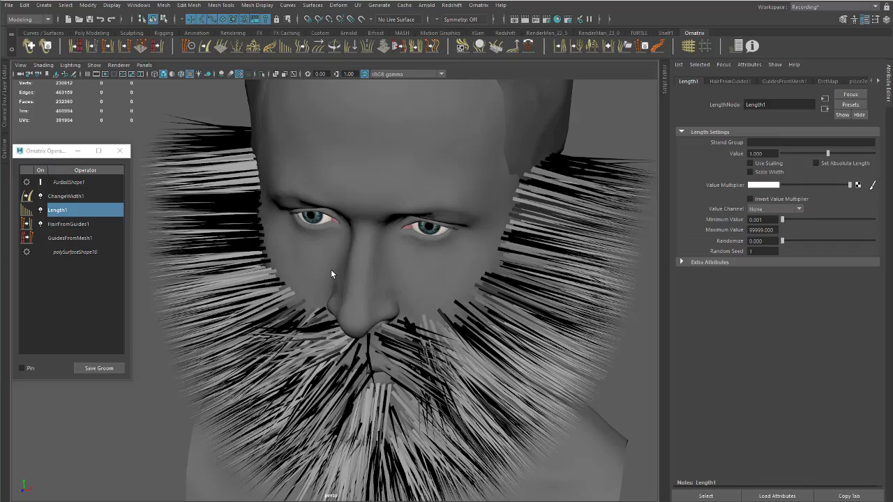
pyautogui.keyDown('alt'); pyautogui.moveTo(296, 249); pyautogui.dragTo(325, 222); pyautogui.keyUp('alt')
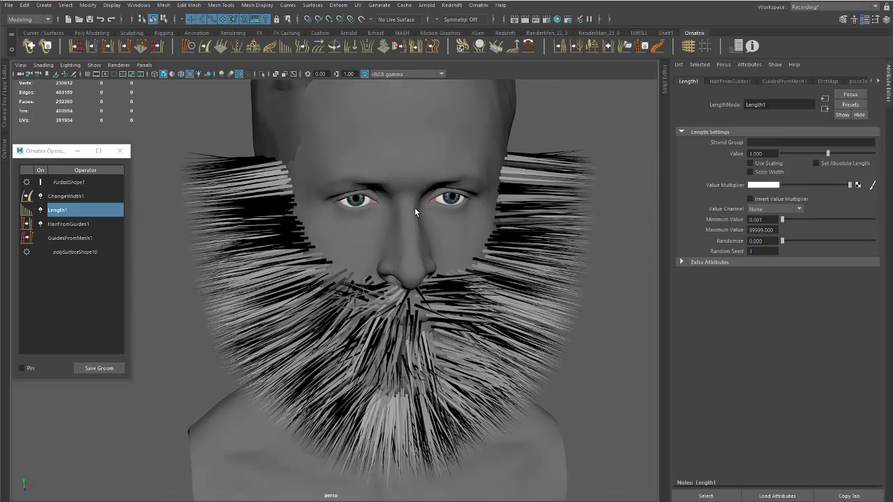
pyautogui.keyDown('alt'); pyautogui.moveTo(415, 210); pyautogui.dragTo(343, 238, button='right'); pyautogui.keyUp('alt')
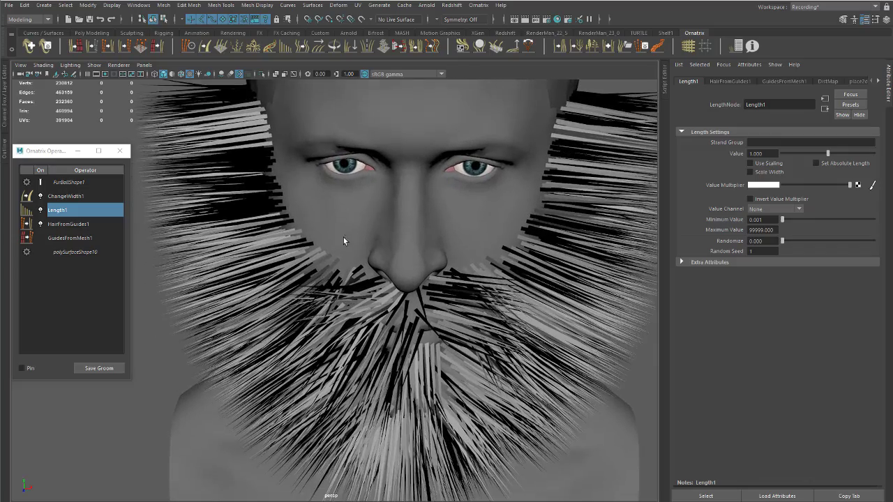
pyautogui.keyDown('alt'); pyautogui.moveTo(343, 237); pyautogui.dragTo(339, 214); pyautogui.keyUp('alt')
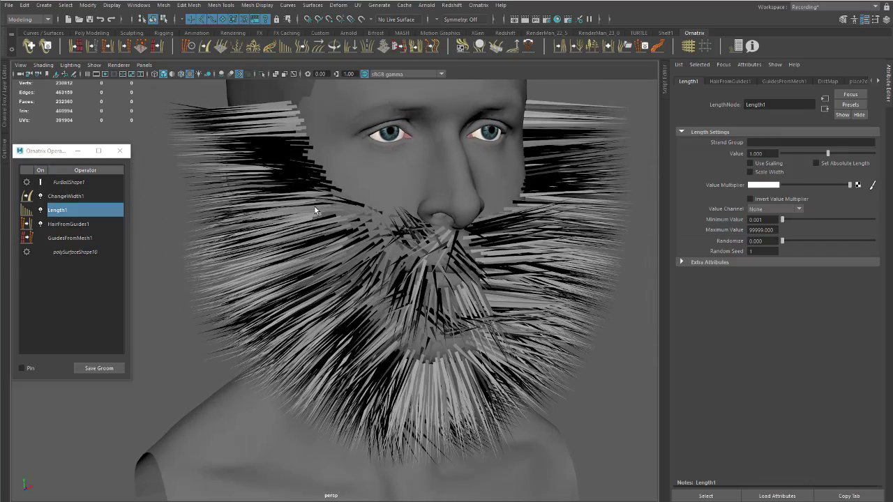
# - Delete the Length1 operator from the Ornatrix stack and select HairFromGuides1
pyautogui.rightClick(58, 212)
pyautogui.click(71, 261)
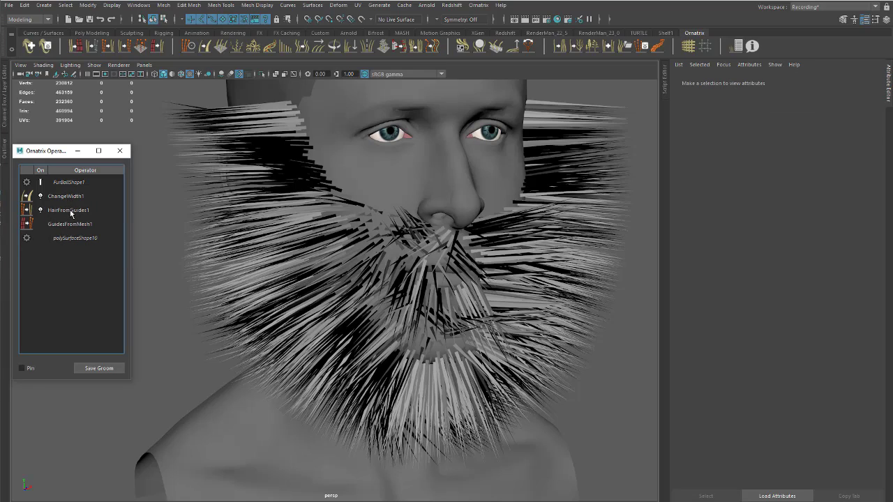
pyautogui.click(70, 210)
# - Add an Edit Guides operator directly above GuidesFromMesh1 and activate brush editing of the guides
pyautogui.moveTo(259, 171)
pyautogui.keyDown('alt'); pyautogui.mouseDown()
pyautogui.moveTo(271, 172)
pyautogui.moveTo(258, 168)
pyautogui.mouseUp(); pyautogui.keyUp('alt')
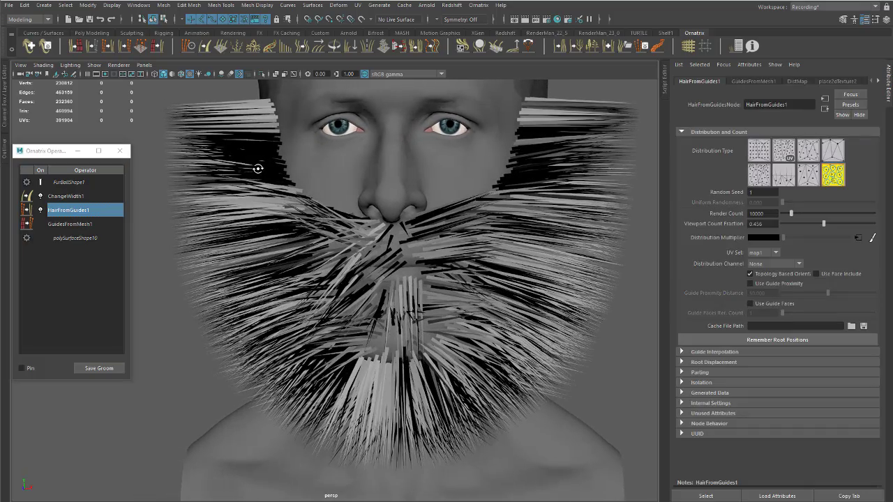
pyautogui.keyDown('alt'); pyautogui.moveTo(339, 227); pyautogui.dragTo(339, 139); pyautogui.keyUp('alt')
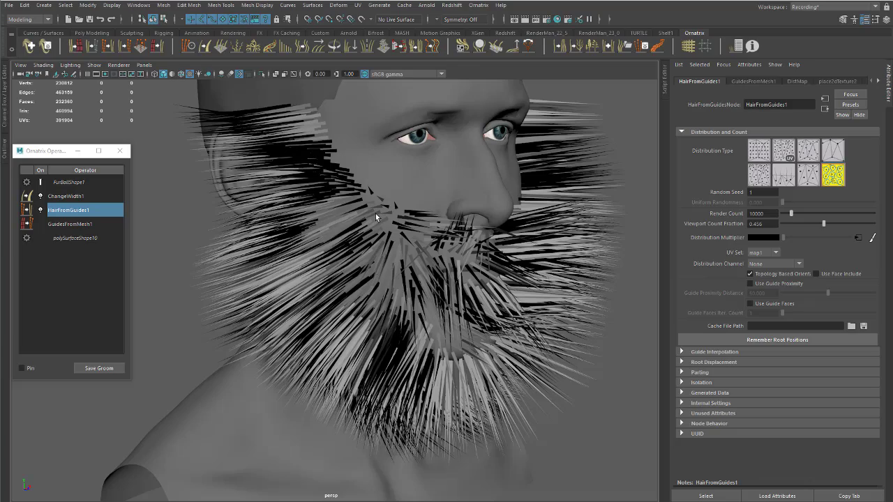
pyautogui.keyDown('alt'); pyautogui.moveTo(376, 214); pyautogui.dragTo(386, 246); pyautogui.keyUp('alt')
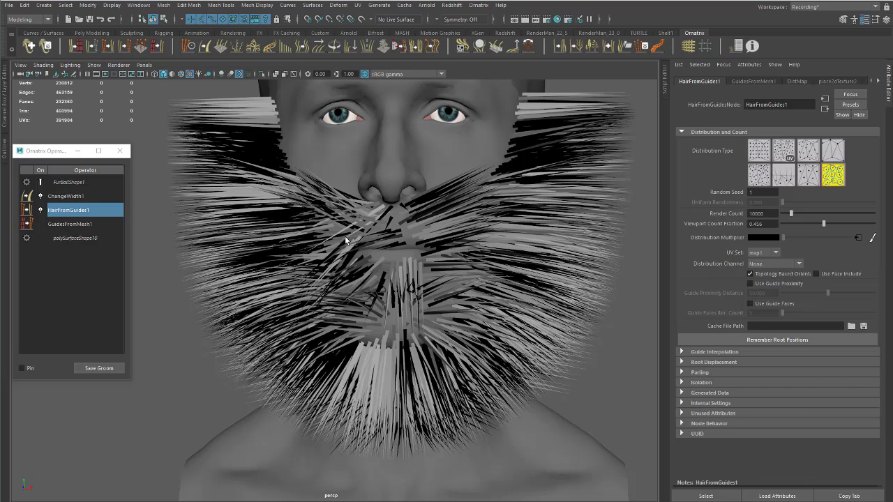
pyautogui.moveTo(345, 236)
pyautogui.keyDown('alt'); pyautogui.mouseDown()
pyautogui.moveTo(330, 251)
pyautogui.moveTo(342, 246)
pyautogui.mouseUp(); pyautogui.keyUp('alt')
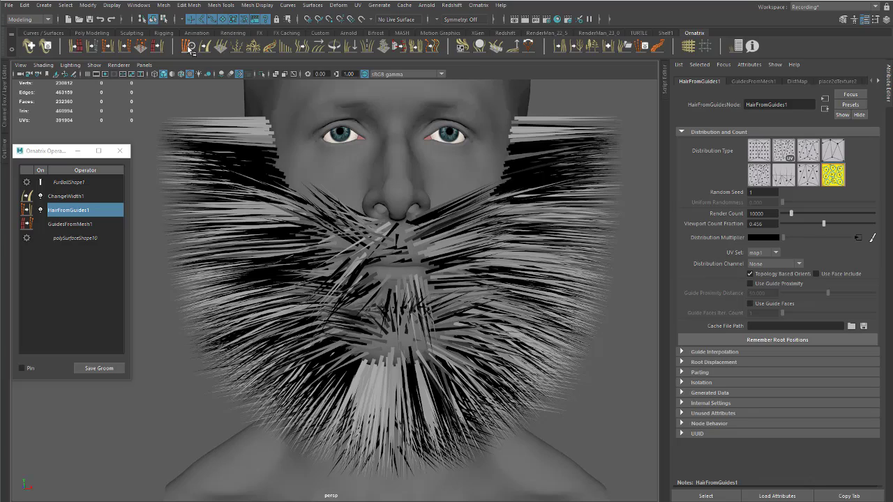
pyautogui.click(93, 224)
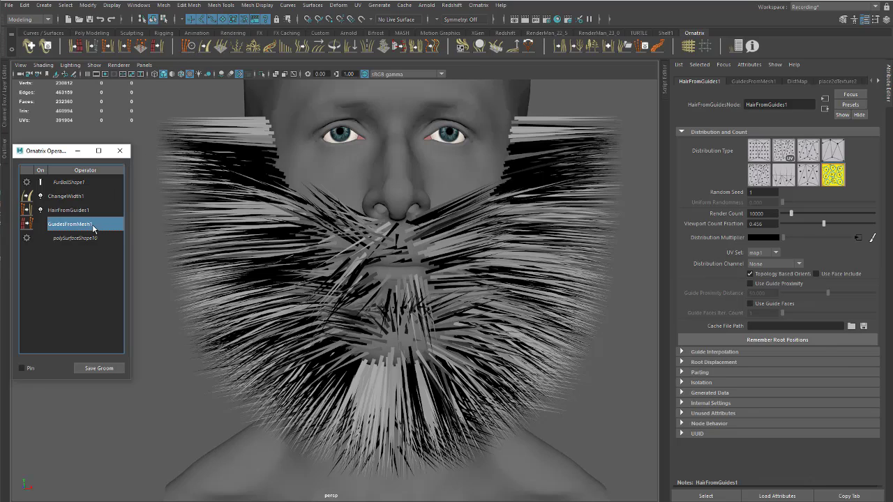
pyautogui.click(187, 46)
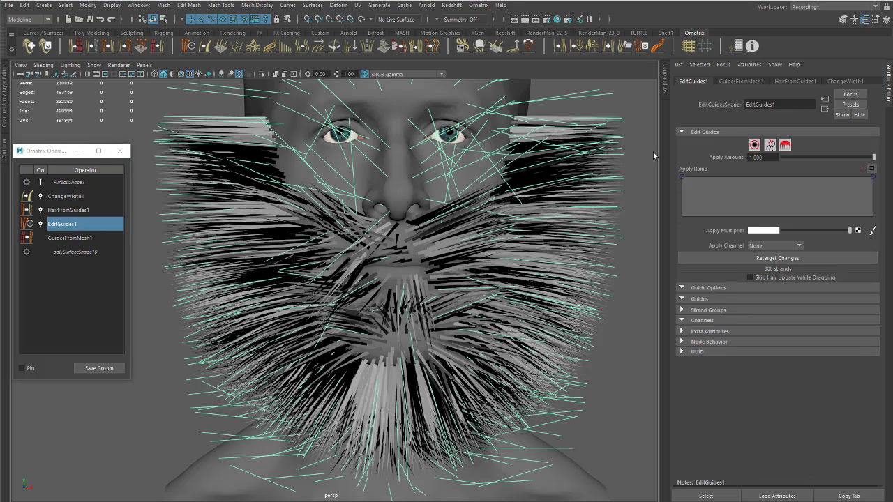
pyautogui.click(755, 146)
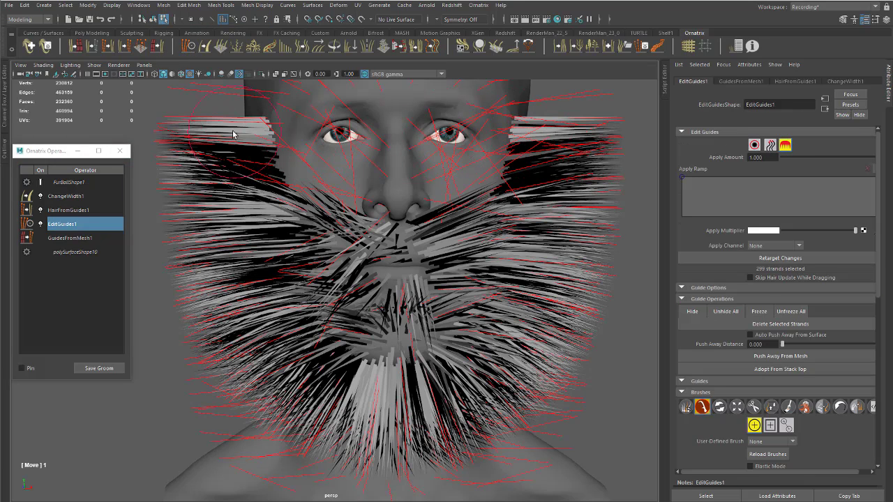
# - Comb the sideburn and cheek guides downward on both sides of the face with the Move brush
pyautogui.moveTo(233, 133)
pyautogui.mouseDown()
pyautogui.moveTo(199, 175)
pyautogui.moveTo(193, 155)
pyautogui.moveTo(190, 258)
pyautogui.moveTo(200, 229)
pyautogui.moveTo(196, 291)
pyautogui.moveTo(273, 412)
pyautogui.mouseUp()
pyautogui.moveTo(558, 152)
pyautogui.mouseDown()
pyautogui.moveTo(610, 189)
pyautogui.moveTo(593, 342)
pyautogui.moveTo(564, 367)
pyautogui.moveTo(483, 308)
pyautogui.moveTo(493, 343)
pyautogui.moveTo(482, 373)
pyautogui.moveTo(464, 382)
pyautogui.mouseUp()
pyautogui.moveTo(464, 382)
pyautogui.keyDown('alt'); pyautogui.mouseDown()
pyautogui.moveTo(269, 342)
pyautogui.moveTo(223, 307)
pyautogui.mouseUp(); pyautogui.keyUp('alt')
pyautogui.moveTo(205, 256)
pyautogui.mouseDown()
pyautogui.moveTo(233, 348)
pyautogui.moveTo(252, 377)
pyautogui.mouseUp()
pyautogui.keyDown('alt'); pyautogui.moveTo(253, 377); pyautogui.dragTo(386, 300); pyautogui.keyUp('alt')
pyautogui.moveTo(489, 293)
pyautogui.mouseDown()
pyautogui.moveTo(475, 363)
pyautogui.moveTo(450, 396)
pyautogui.mouseUp()
pyautogui.keyDown('alt'); pyautogui.moveTo(370, 391); pyautogui.dragTo(426, 370); pyautogui.keyUp('alt')
pyautogui.moveTo(263, 307)
pyautogui.mouseDown()
pyautogui.moveTo(314, 393)
pyautogui.moveTo(348, 417)
pyautogui.moveTo(373, 401)
pyautogui.mouseUp()
pyautogui.keyDown('alt'); pyautogui.moveTo(381, 396); pyautogui.dragTo(409, 385); pyautogui.keyUp('alt')
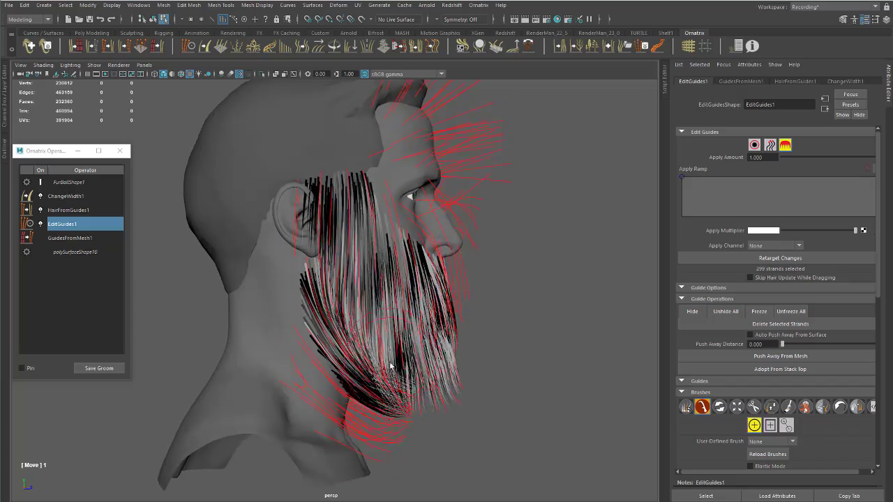
# - Comb the chin and side guides further down and inward to narrow the beard toward its lower end
pyautogui.keyDown('alt'); pyautogui.moveTo(415, 382); pyautogui.dragTo(478, 354, button='right'); pyautogui.keyUp('alt')
pyautogui.moveTo(528, 333); pyautogui.dragTo(510, 429)
pyautogui.moveTo(507, 343)
pyautogui.mouseDown()
pyautogui.moveTo(482, 423)
pyautogui.moveTo(443, 462)
pyautogui.mouseUp()
pyautogui.moveTo(492, 370)
pyautogui.keyDown('alt'); pyautogui.mouseDown()
pyautogui.moveTo(357, 364)
pyautogui.moveTo(362, 349)
pyautogui.mouseUp(); pyautogui.keyUp('alt')
pyautogui.keyDown('alt'); pyautogui.moveTo(363, 349); pyautogui.dragTo(319, 305, button='right'); pyautogui.keyUp('alt')
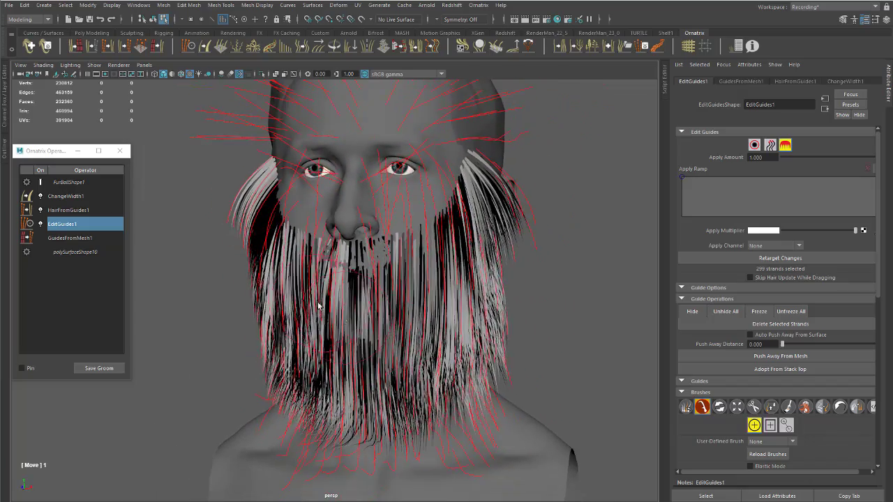
pyautogui.keyDown('alt'); pyautogui.moveTo(319, 305); pyautogui.dragTo(335, 307); pyautogui.keyUp('alt')
pyautogui.moveTo(218, 154); pyautogui.dragTo(226, 240)
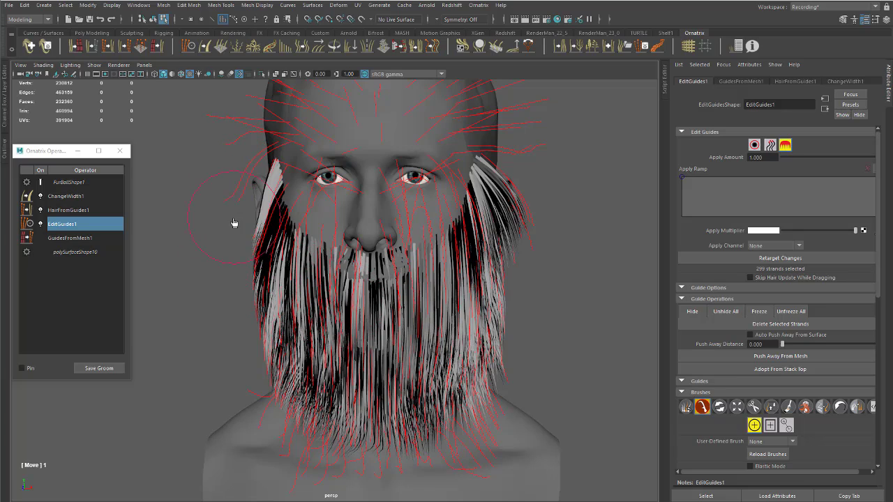
pyautogui.moveTo(234, 176)
pyautogui.mouseDown()
pyautogui.moveTo(242, 193)
pyautogui.moveTo(233, 273)
pyautogui.moveTo(262, 418)
pyautogui.moveTo(319, 440)
pyautogui.mouseUp()
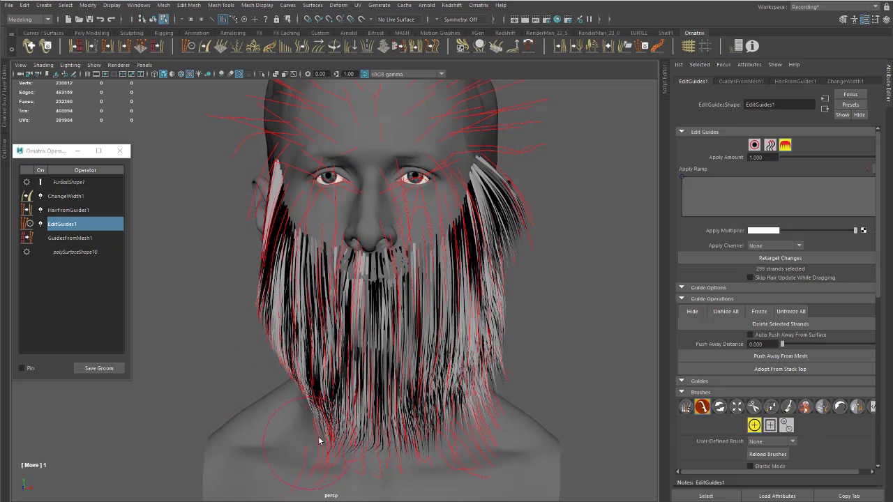
pyautogui.keyDown('alt'); pyautogui.moveTo(446, 293); pyautogui.dragTo(466, 284); pyautogui.keyUp('alt')
pyautogui.moveTo(562, 169)
pyautogui.mouseDown()
pyautogui.moveTo(540, 173)
pyautogui.moveTo(522, 344)
pyautogui.moveTo(466, 444)
pyautogui.moveTo(404, 407)
pyautogui.moveTo(427, 392)
pyautogui.mouseUp()
pyautogui.moveTo(243, 339)
pyautogui.mouseDown()
pyautogui.moveTo(314, 430)
pyautogui.moveTo(501, 338)
pyautogui.moveTo(454, 419)
pyautogui.moveTo(327, 450)
pyautogui.moveTo(396, 466)
pyautogui.mouseUp()
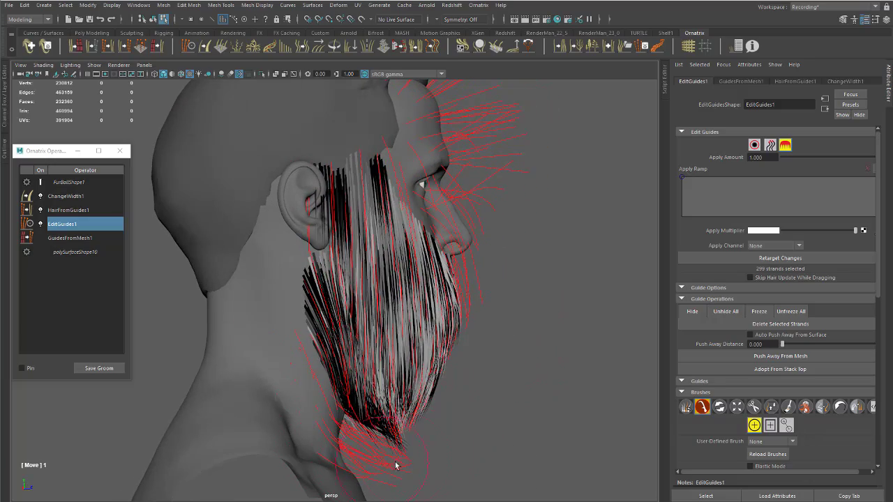
# - Examine the combed beard's shape from the side, front and below
pyautogui.keyDown('alt'); pyautogui.moveTo(457, 410); pyautogui.dragTo(349, 410); pyautogui.keyUp('alt')
pyautogui.keyDown('alt'); pyautogui.moveTo(349, 410); pyautogui.dragTo(513, 342, button='right'); pyautogui.keyUp('alt')
pyautogui.moveTo(512, 342)
pyautogui.keyDown('alt'); pyautogui.mouseDown()
pyautogui.moveTo(525, 315)
pyautogui.moveTo(588, 296)
pyautogui.moveTo(516, 311)
pyautogui.mouseUp(); pyautogui.keyUp('alt')
pyautogui.keyDown('alt'); pyautogui.moveTo(517, 311); pyautogui.dragTo(405, 296, button='right'); pyautogui.keyUp('alt')
pyautogui.keyDown('alt'); pyautogui.moveTo(404, 297); pyautogui.dragTo(459, 281); pyautogui.keyUp('alt')
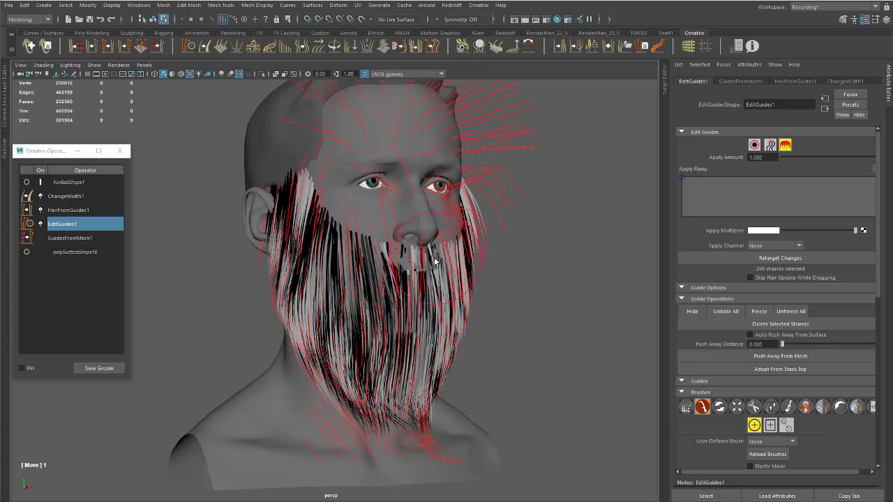
pyautogui.keyDown('alt'); pyautogui.moveTo(433, 278); pyautogui.dragTo(451, 260); pyautogui.keyUp('alt')
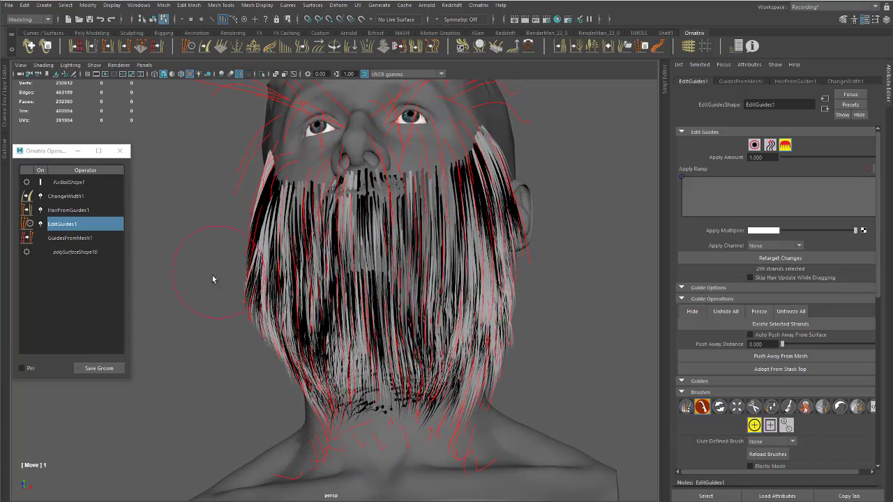
pyautogui.keyDown('alt'); pyautogui.moveTo(233, 321); pyautogui.dragTo(405, 333); pyautogui.keyUp('alt')
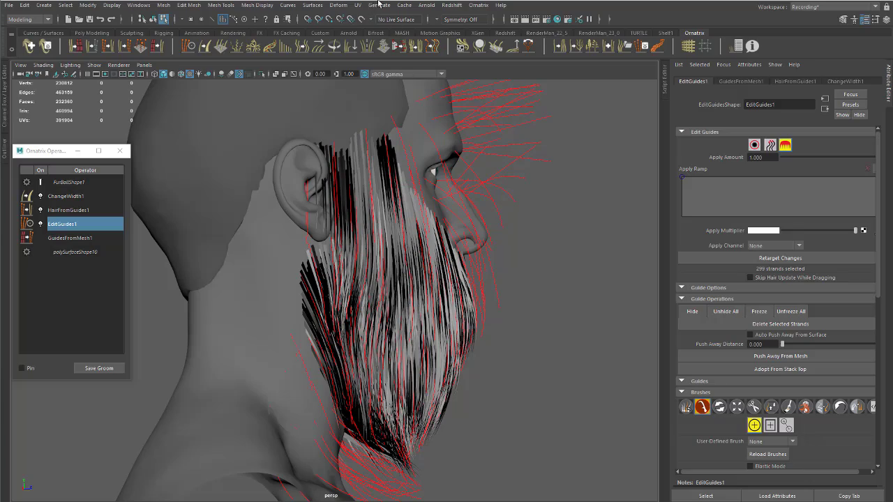
# - Leave guide editing and delete the EditGuides1 operator from the Ornatrix stack
pyautogui.press('F8')
pyautogui.keyDown('alt'); pyautogui.moveTo(502, 220); pyautogui.dragTo(359, 265); pyautogui.keyUp('alt')
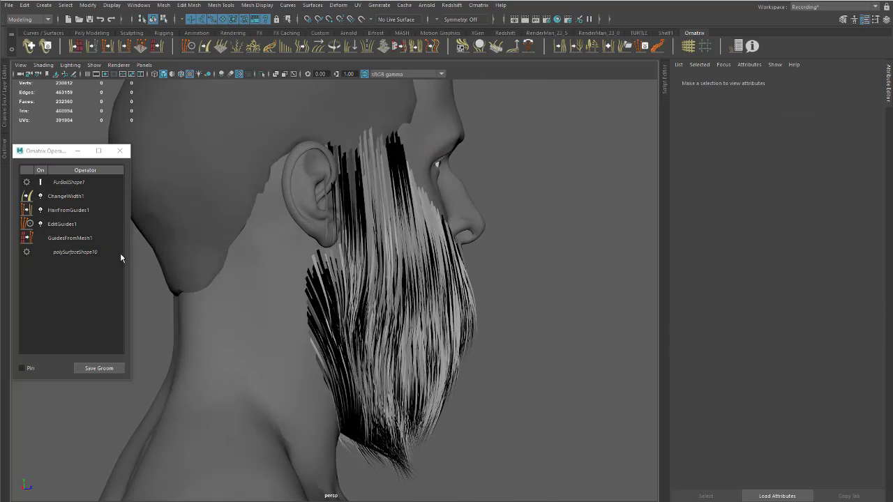
pyautogui.rightClick(69, 222)
pyautogui.click(90, 275)
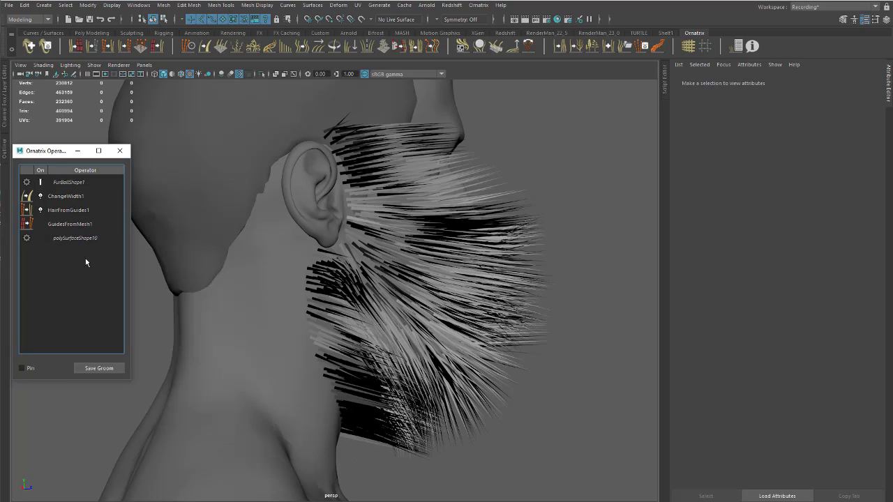
# - Add a Surface Comb operator above HairFromGuides1 in the Ornatrix stack
pyautogui.click(67, 210)
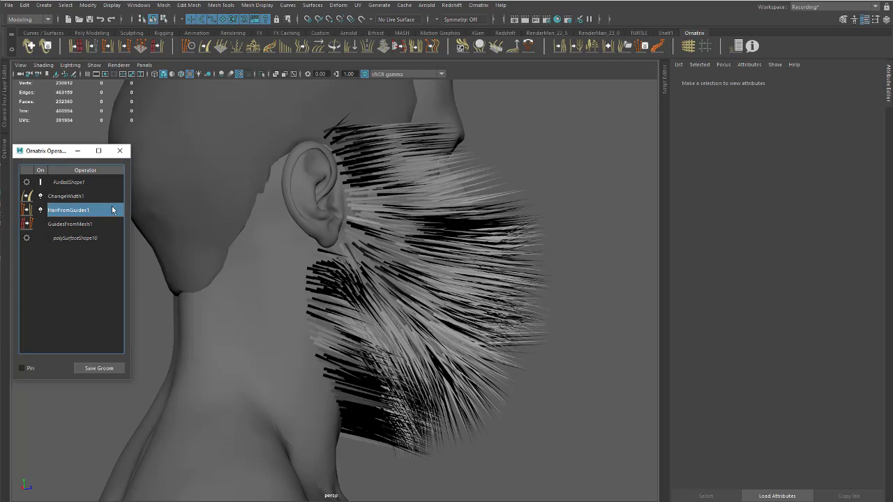
pyautogui.click(319, 49)
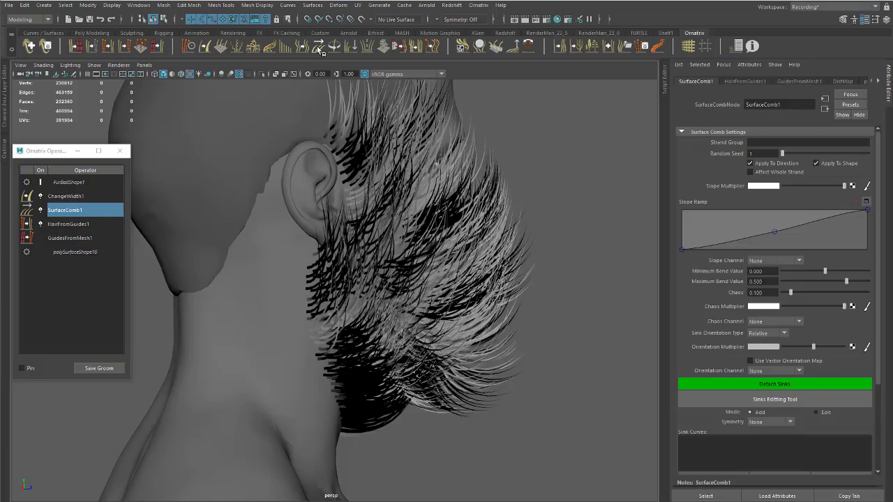
pyautogui.keyDown('alt'); pyautogui.moveTo(446, 182); pyautogui.dragTo(339, 219); pyautogui.keyUp('alt')
pyautogui.keyDown('alt'); pyautogui.moveTo(339, 219); pyautogui.dragTo(268, 201, button='right'); pyautogui.keyUp('alt')
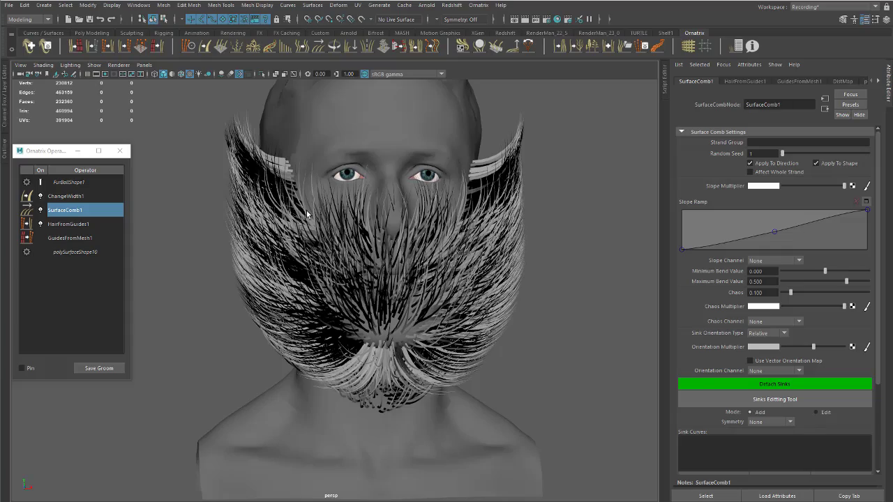
# - Examine the surface-combed beard from several angles and compare it with SurfaceComb1 switched off and on
pyautogui.keyDown('alt'); pyautogui.moveTo(309, 215); pyautogui.dragTo(475, 221); pyautogui.keyUp('alt')
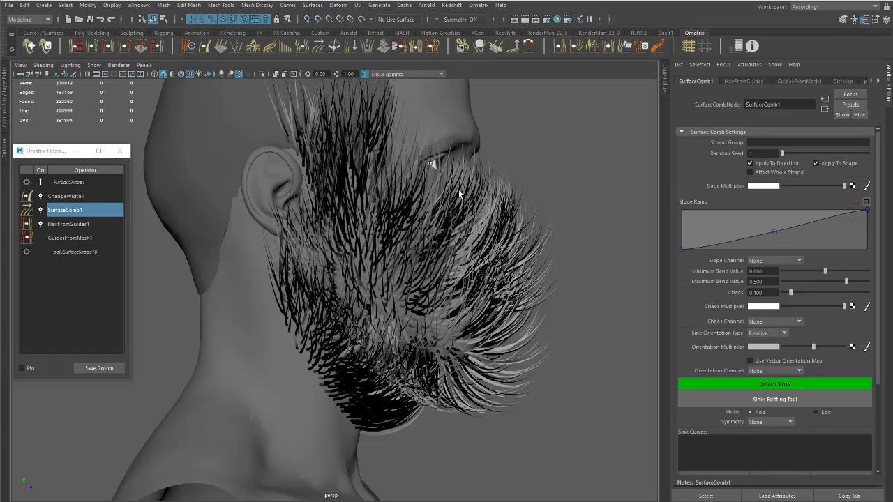
pyautogui.keyDown('alt'); pyautogui.moveTo(459, 189); pyautogui.dragTo(399, 206); pyautogui.keyUp('alt')
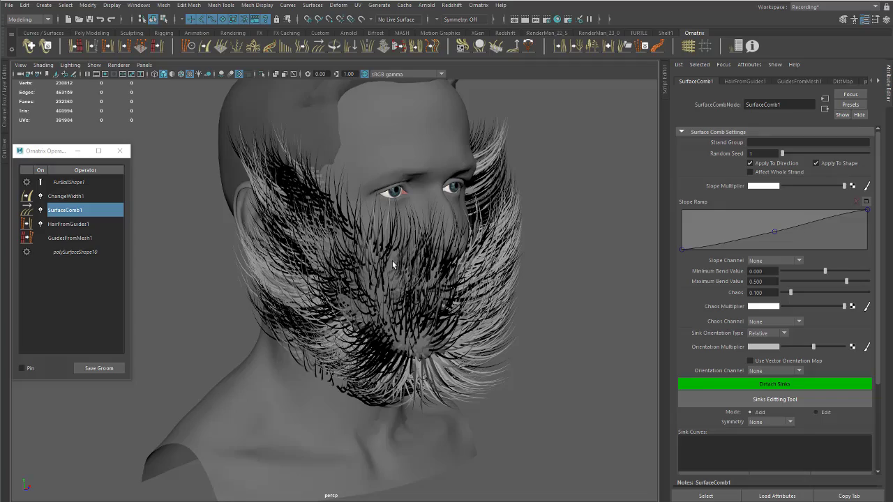
pyautogui.keyDown('alt'); pyautogui.moveTo(393, 265); pyautogui.dragTo(284, 233); pyautogui.keyUp('alt')
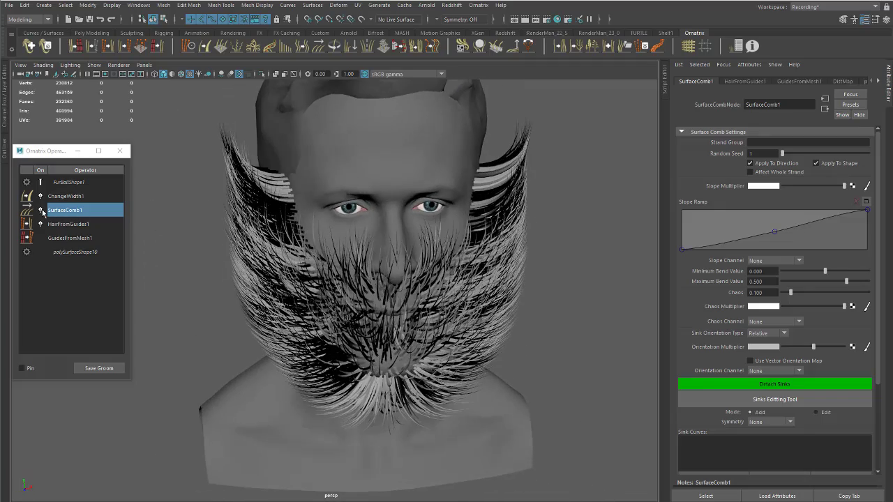
pyautogui.click(42, 211)
pyautogui.click(42, 211)
pyautogui.keyDown('alt'); pyautogui.moveTo(304, 283); pyautogui.dragTo(316, 217); pyautogui.keyUp('alt')
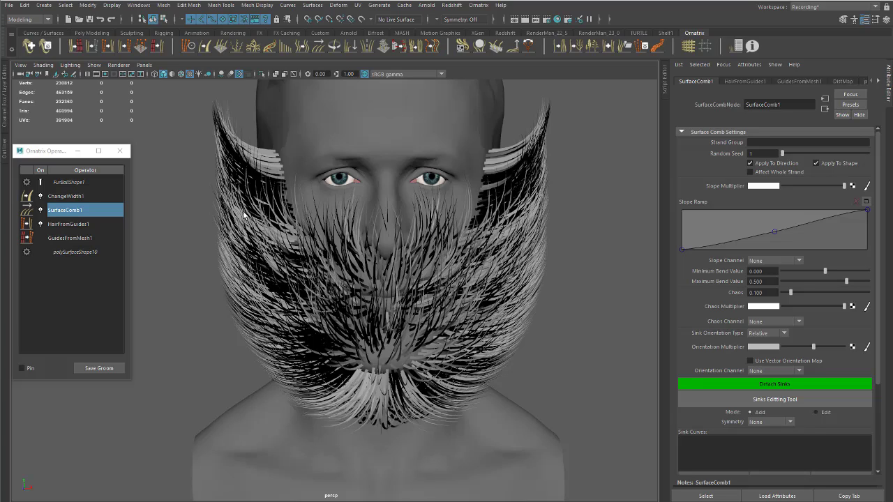
# - Open FurBallShape1's attributes in a separate window, deselect the hair, and expand the Viewport Hair Display settings
pyautogui.click(70, 182)
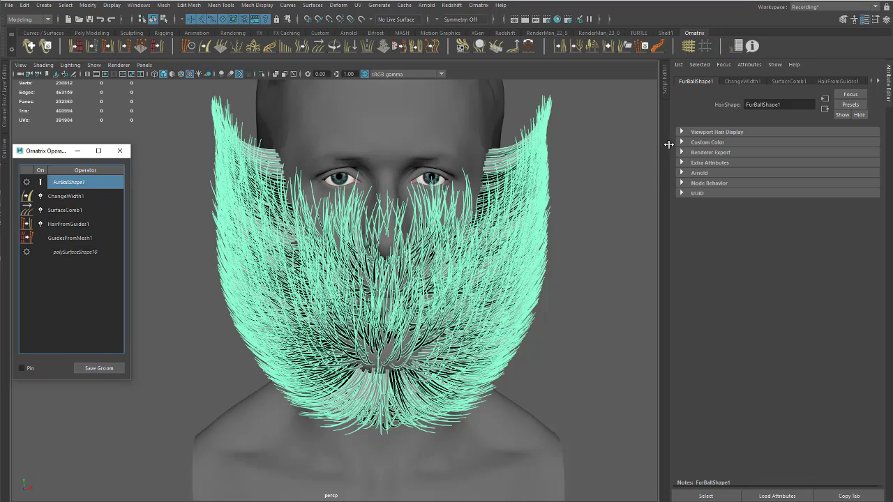
pyautogui.click(714, 132)
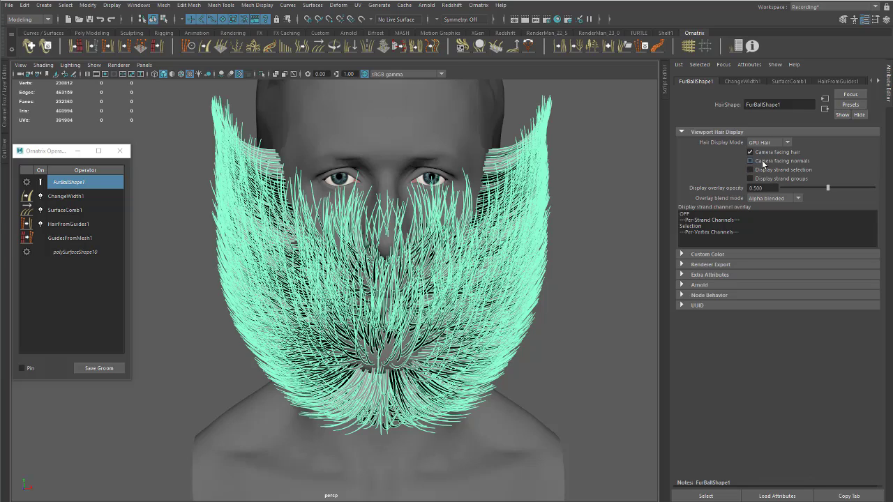
pyautogui.click(848, 496)
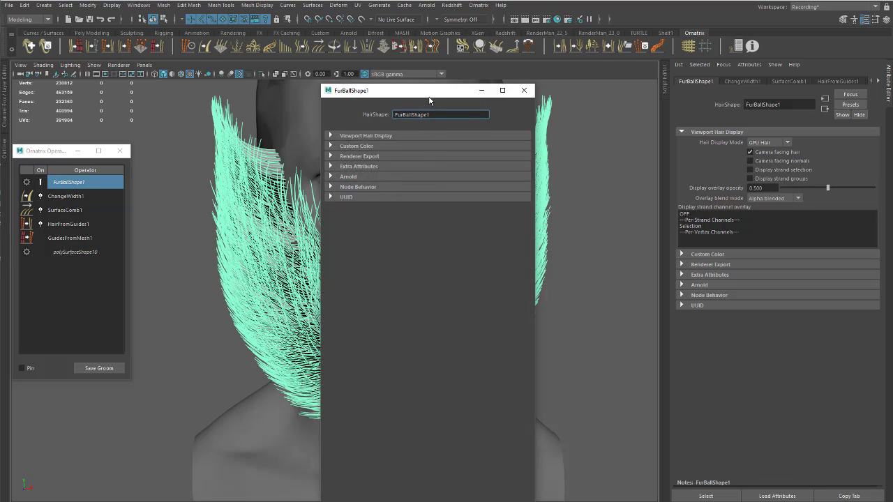
pyautogui.moveTo(429, 99); pyautogui.dragTo(167, 121)
pyautogui.click(506, 139)
pyautogui.click(95, 159)
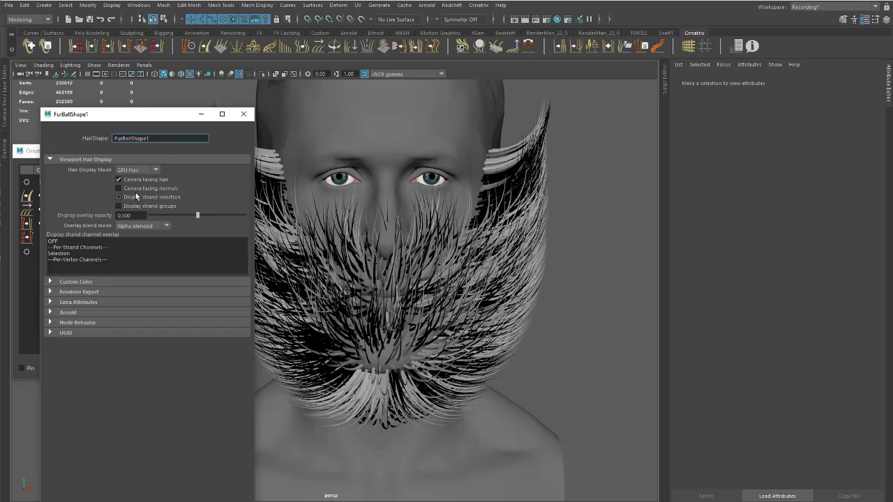
# - Compare the beard's viewport shading with Camera facing normals switched on and off, leaving the option off
pyautogui.click(146, 190)
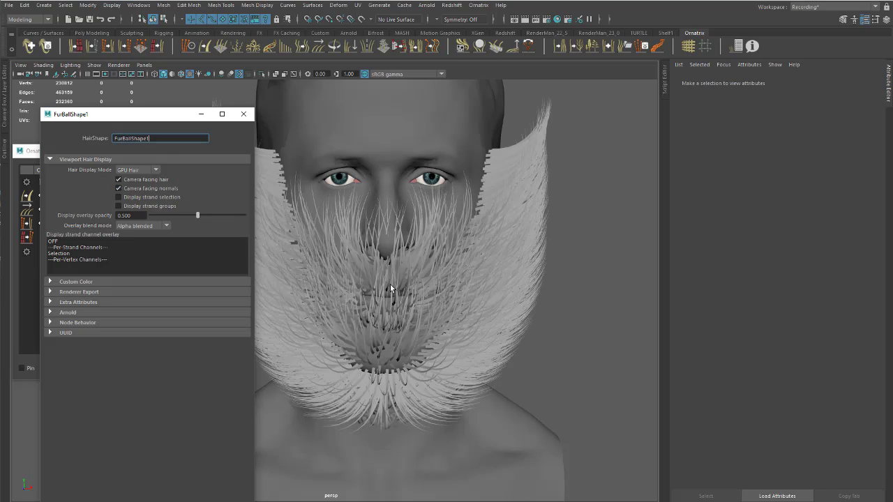
pyautogui.keyDown('alt'); pyautogui.moveTo(391, 284); pyautogui.dragTo(442, 277); pyautogui.keyUp('alt')
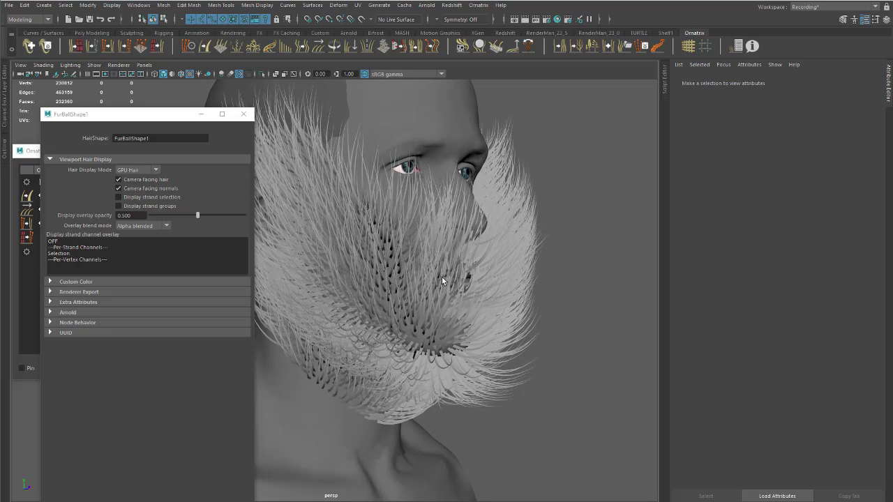
pyautogui.keyDown('alt'); pyautogui.moveTo(442, 277); pyautogui.dragTo(370, 245); pyautogui.keyUp('alt')
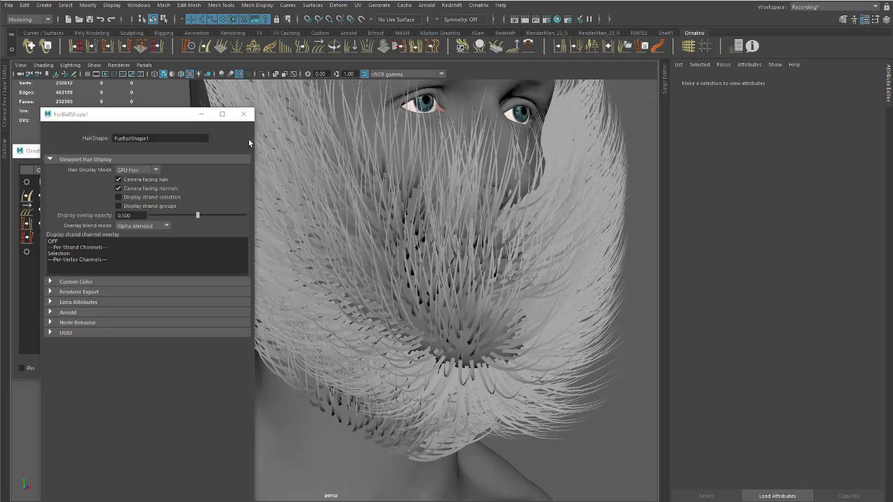
pyautogui.click(146, 189)
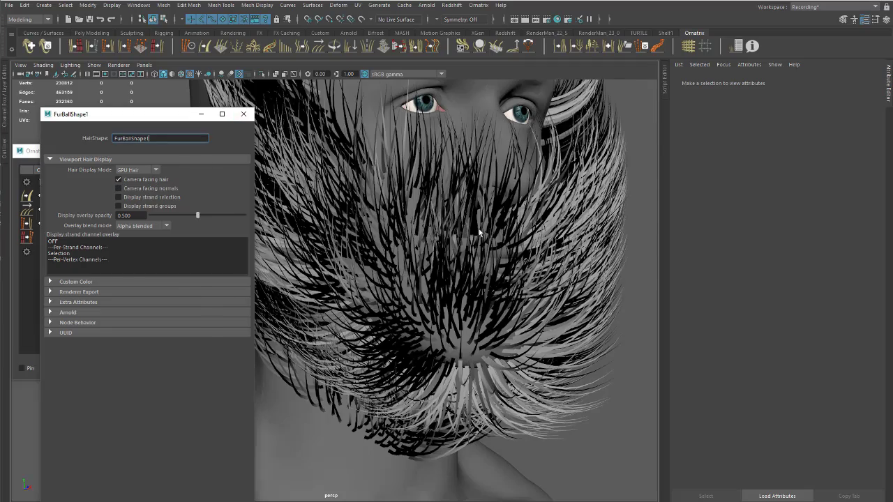
pyautogui.keyDown('alt'); pyautogui.moveTo(479, 229); pyautogui.dragTo(415, 221); pyautogui.keyUp('alt')
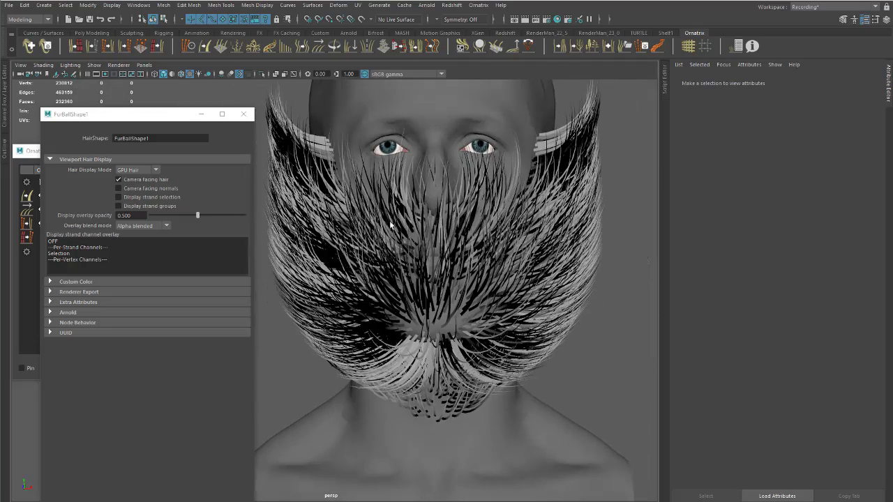
pyautogui.click(148, 189)
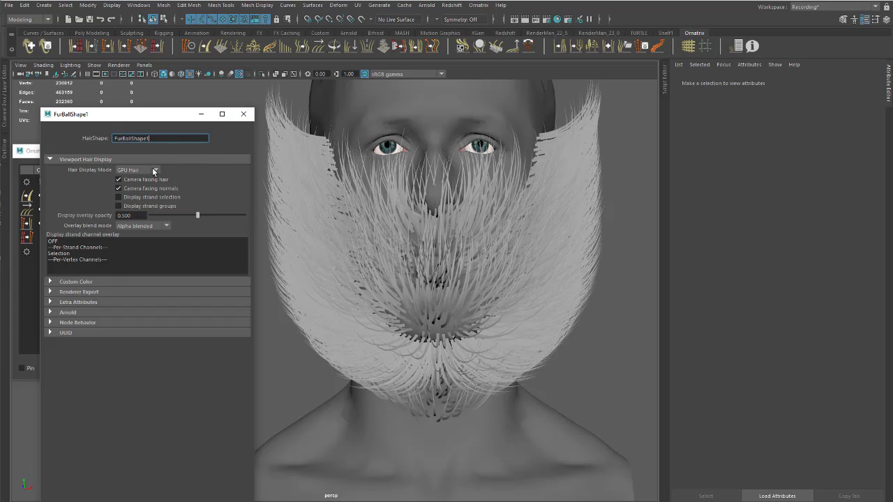
pyautogui.click(143, 191)
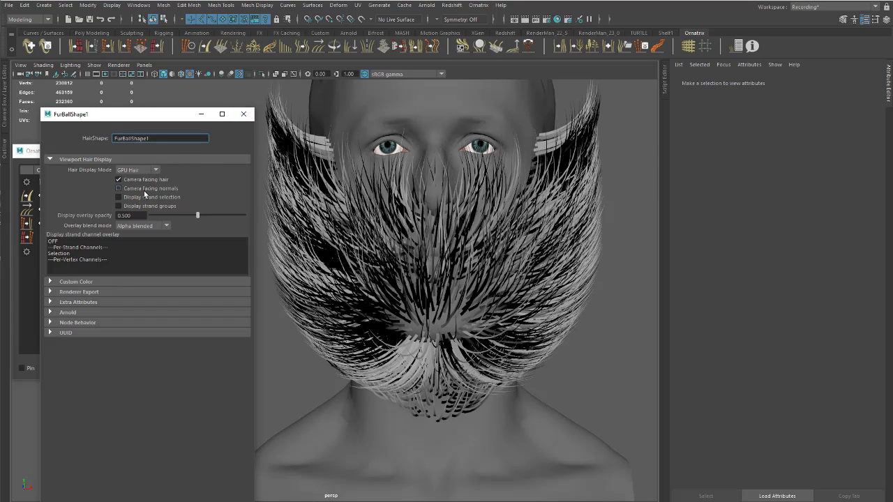
# - Switch on Camera facing normals for the hair display, and compare the beard with Camera facing hair off and on, leaving it on
pyautogui.click(144, 190)
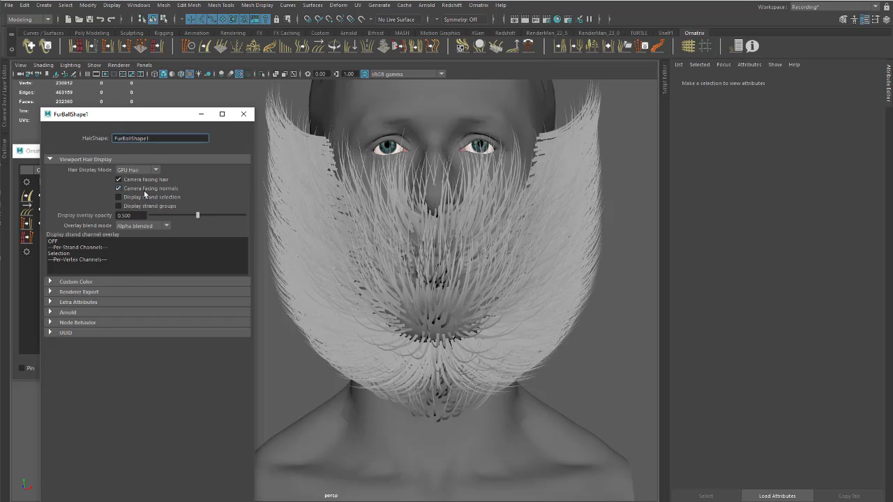
pyautogui.click(144, 190)
pyautogui.click(144, 191)
pyautogui.click(146, 182)
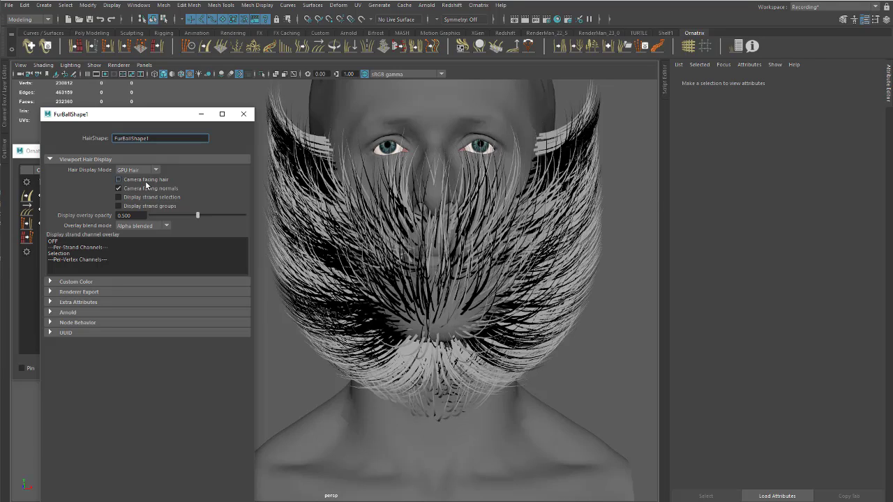
pyautogui.keyDown('alt'); pyautogui.moveTo(405, 183); pyautogui.dragTo(283, 151); pyautogui.keyUp('alt')
pyautogui.keyDown('alt'); pyautogui.moveTo(283, 151); pyautogui.dragTo(372, 167, button='right'); pyautogui.keyUp('alt')
pyautogui.keyDown('alt'); pyautogui.moveTo(372, 169); pyautogui.dragTo(417, 248, button='middle'); pyautogui.keyUp('alt')
pyautogui.click(145, 180)
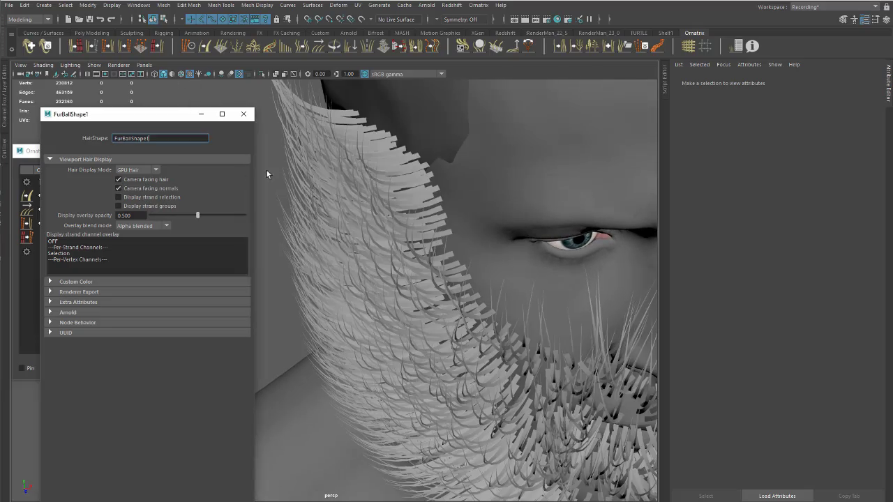
# - Examine the camera-facing strands up close around the ear and cheek from several angles
pyautogui.keyDown('alt'); pyautogui.moveTo(425, 206); pyautogui.dragTo(423, 155); pyautogui.keyUp('alt')
pyautogui.keyDown('alt'); pyautogui.moveTo(411, 113); pyautogui.dragTo(443, 219, button='middle'); pyautogui.keyUp('alt')
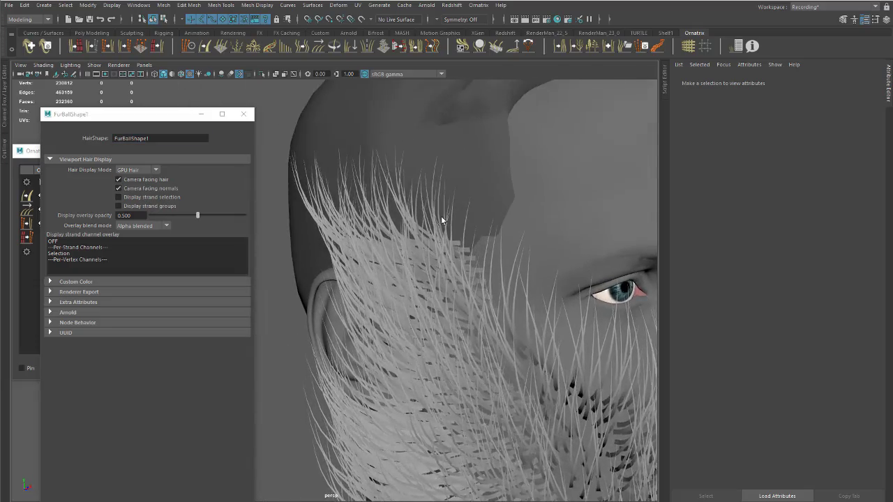
pyautogui.keyDown('alt'); pyautogui.moveTo(442, 219); pyautogui.dragTo(641, 297, button='right'); pyautogui.keyUp('alt')
pyautogui.keyDown('alt'); pyautogui.moveTo(642, 297); pyautogui.dragTo(526, 221, button='middle'); pyautogui.keyUp('alt')
pyautogui.keyDown('alt'); pyautogui.moveTo(527, 221); pyautogui.dragTo(528, 243); pyautogui.keyUp('alt')
pyautogui.keyDown('alt'); pyautogui.moveTo(528, 243); pyautogui.dragTo(405, 216, button='right'); pyautogui.keyUp('alt')
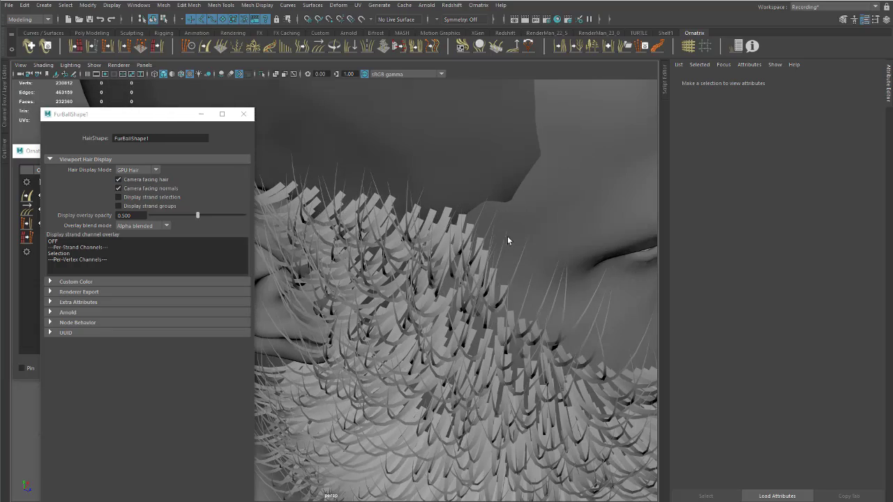
pyautogui.keyDown('alt'); pyautogui.moveTo(509, 240); pyautogui.dragTo(383, 203); pyautogui.keyUp('alt')
# - Close the FurBallShape1 attribute window and select SurfaceComb1 in the operator stack
pyautogui.click(242, 116)
pyautogui.keyDown('alt'); pyautogui.moveTo(522, 240); pyautogui.dragTo(404, 193); pyautogui.keyUp('alt')
pyautogui.click(66, 210)
pyautogui.keyDown('alt'); pyautogui.moveTo(256, 205); pyautogui.dragTo(298, 193); pyautogui.keyUp('alt')
pyautogui.keyDown('alt'); pyautogui.moveTo(362, 252); pyautogui.dragTo(418, 277); pyautogui.keyUp('alt')
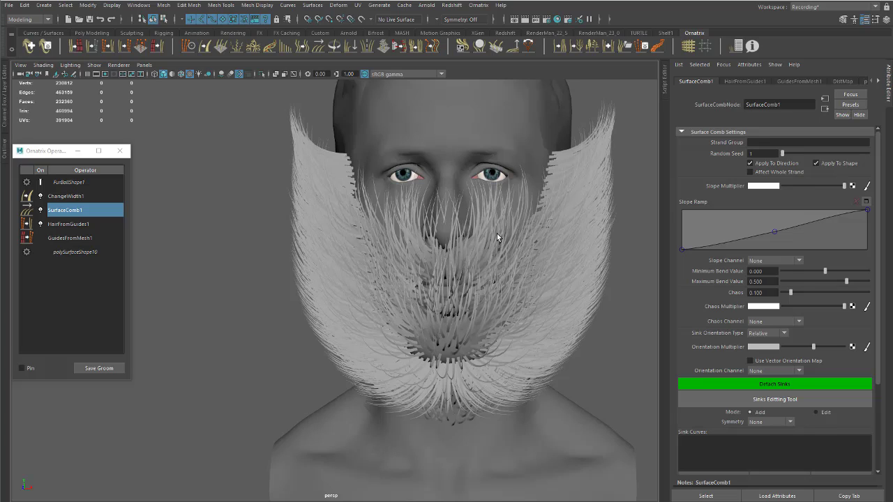
pyautogui.keyDown('alt'); pyautogui.moveTo(469, 236); pyautogui.dragTo(500, 227); pyautogui.keyUp('alt')
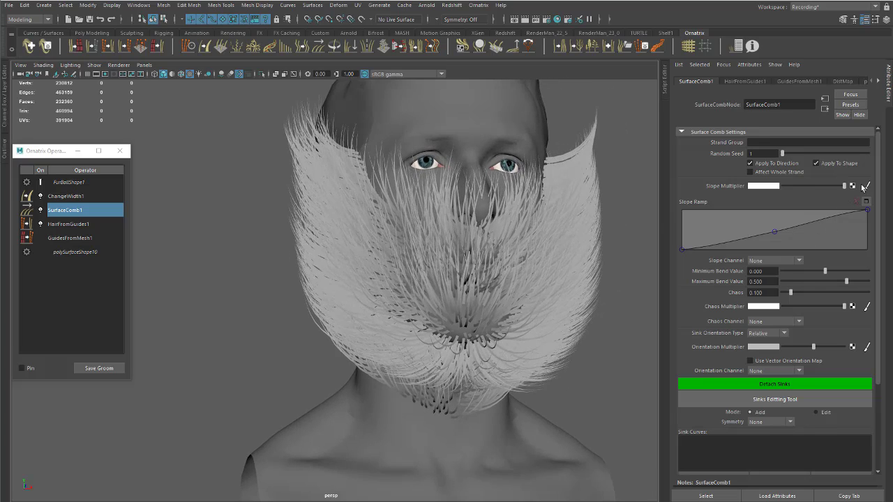
# - Activate the Sinks Editing Tool and draw four downward sinks across the character's right cheek and jaw
pyautogui.moveTo(879, 185); pyautogui.dragTo(879, 244)
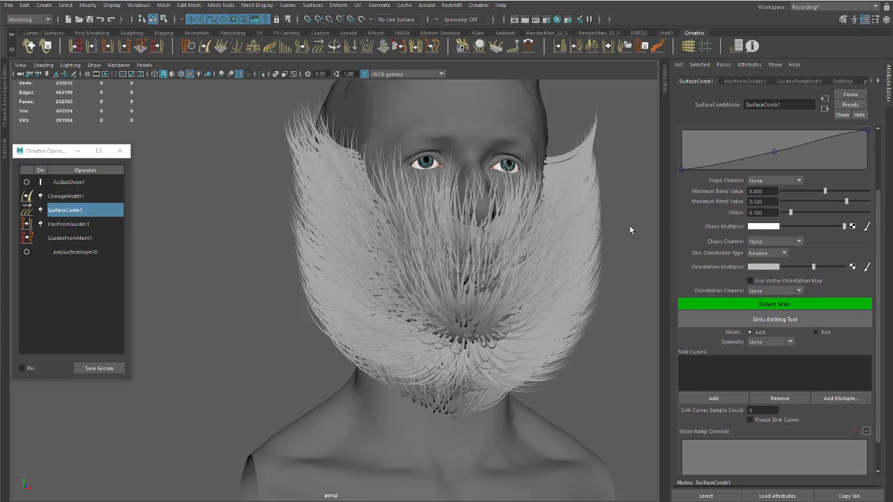
pyautogui.keyDown('alt'); pyautogui.moveTo(521, 245); pyautogui.dragTo(516, 272, button='middle'); pyautogui.keyUp('alt')
pyautogui.keyDown('alt'); pyautogui.moveTo(517, 272); pyautogui.dragTo(546, 253); pyautogui.keyUp('alt')
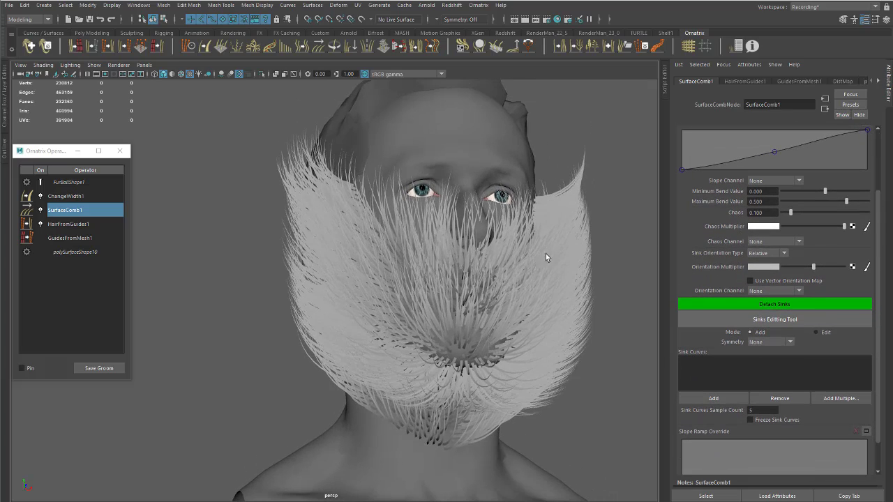
pyautogui.click(774, 323)
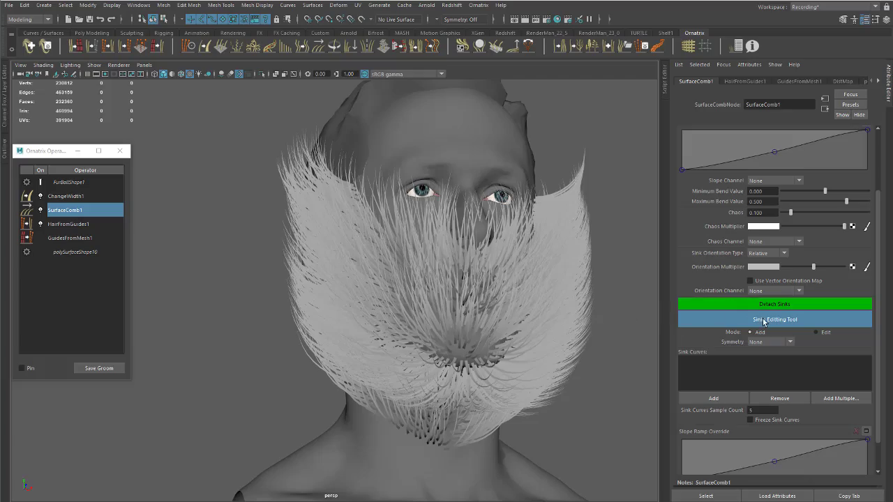
pyautogui.keyDown('alt'); pyautogui.moveTo(279, 245); pyautogui.dragTo(316, 263); pyautogui.keyUp('alt')
pyautogui.keyDown('alt'); pyautogui.moveTo(315, 263); pyautogui.dragTo(383, 290, button='right'); pyautogui.keyUp('alt')
pyautogui.keyDown('alt'); pyautogui.moveTo(383, 290); pyautogui.dragTo(389, 262); pyautogui.keyUp('alt')
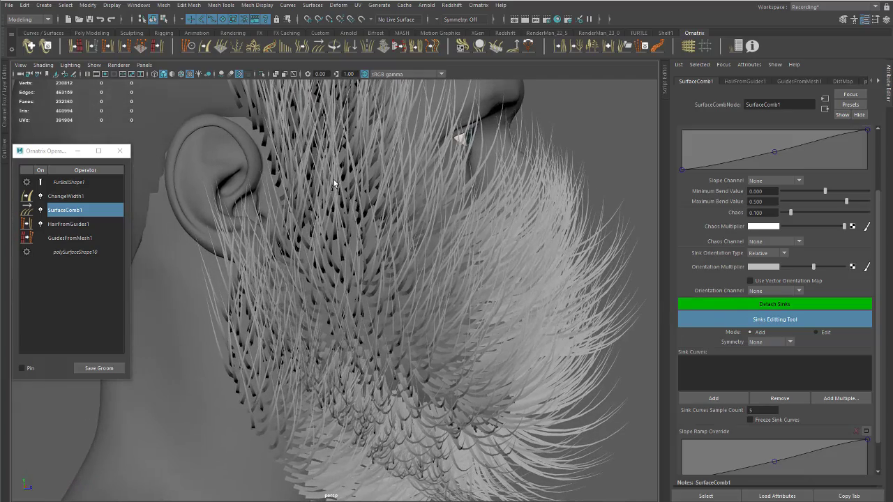
pyautogui.keyDown('alt'); pyautogui.moveTo(335, 180); pyautogui.dragTo(314, 221); pyautogui.keyUp('alt')
pyautogui.moveTo(422, 238)
pyautogui.keyDown('alt'); pyautogui.mouseDown()
pyautogui.moveTo(365, 192)
pyautogui.moveTo(338, 190)
pyautogui.moveTo(322, 333)
pyautogui.moveTo(358, 234)
pyautogui.moveTo(373, 256)
pyautogui.mouseUp(); pyautogui.keyUp('alt')
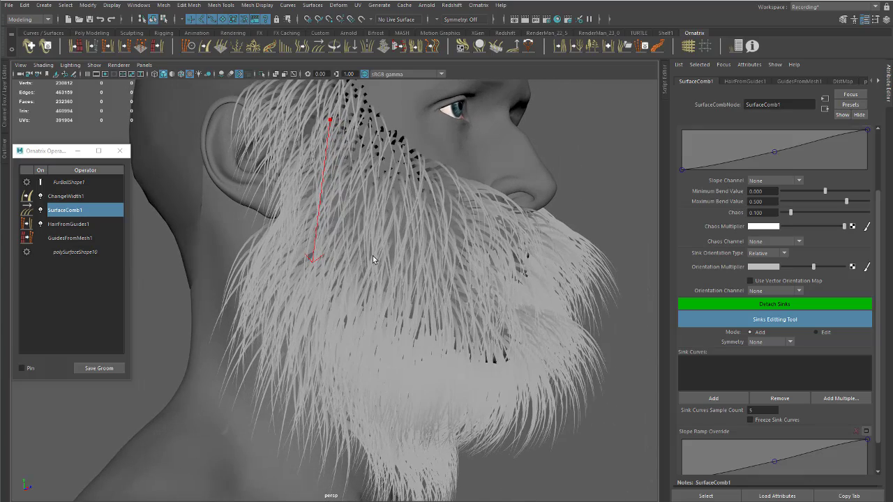
pyautogui.moveTo(375, 162); pyautogui.dragTo(403, 217)
pyautogui.moveTo(369, 279)
pyautogui.mouseDown()
pyautogui.moveTo(330, 331)
pyautogui.moveTo(363, 312)
pyautogui.mouseUp()
pyautogui.moveTo(455, 324); pyautogui.dragTo(463, 378)
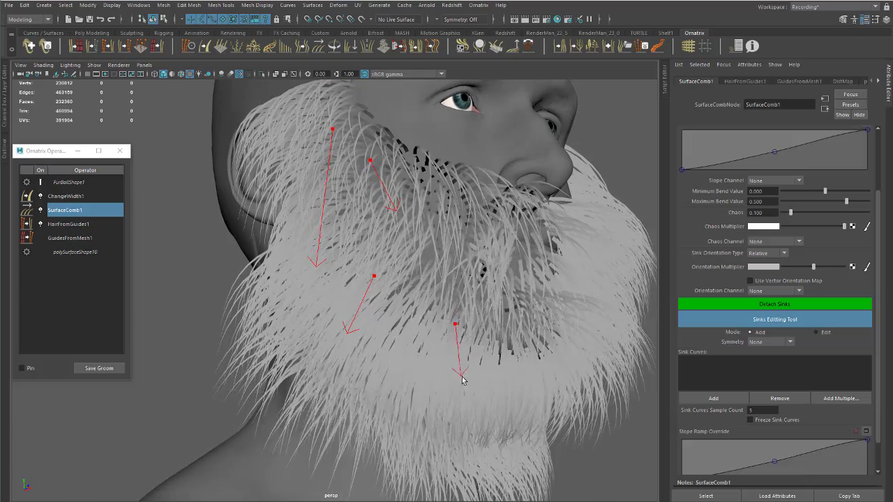
# - Draw three sinks on the opposite side: one back across the cheek, one up past the temple, one down the jaw
pyautogui.moveTo(412, 352)
pyautogui.keyDown('alt'); pyautogui.mouseDown()
pyautogui.moveTo(462, 342)
pyautogui.moveTo(460, 199)
pyautogui.mouseUp(); pyautogui.keyUp('alt')
pyautogui.scroll(-5, 513, 253)
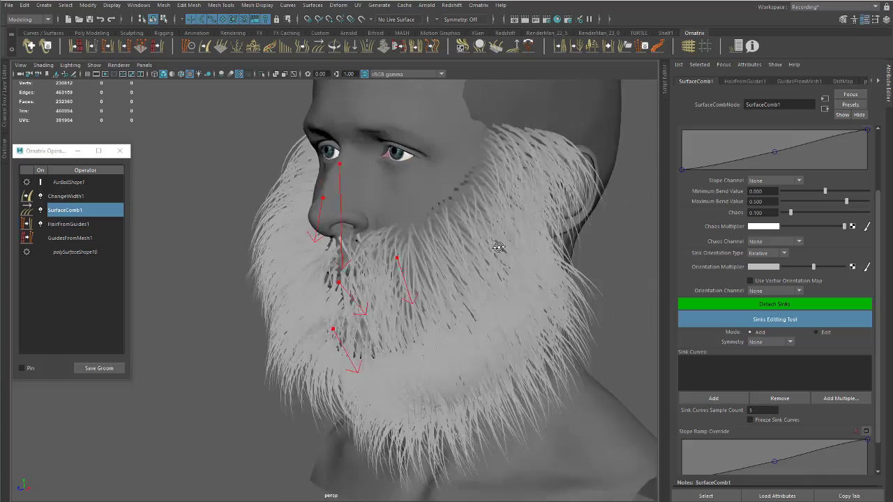
pyautogui.keyDown('alt'); pyautogui.moveTo(500, 247); pyautogui.dragTo(394, 257); pyautogui.keyUp('alt')
pyautogui.moveTo(383, 265); pyautogui.dragTo(522, 266)
pyautogui.moveTo(465, 198); pyautogui.dragTo(497, 93)
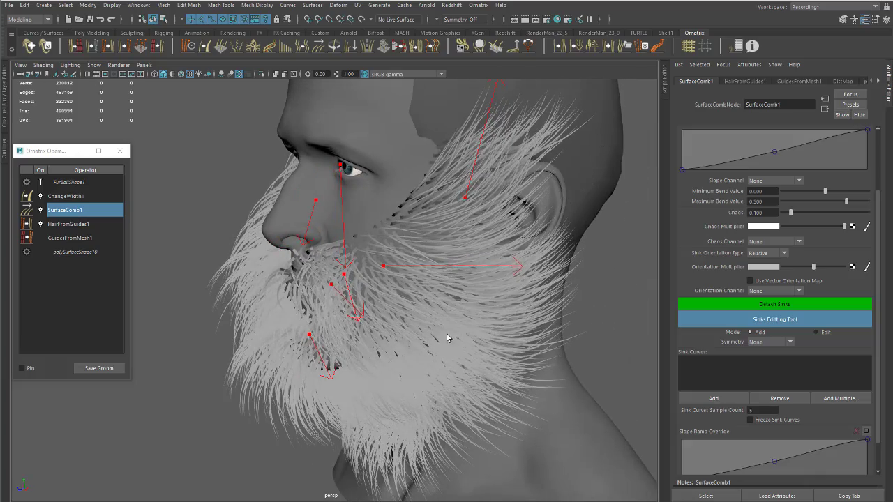
pyautogui.moveTo(447, 336); pyautogui.dragTo(375, 490)
pyautogui.moveTo(381, 437)
pyautogui.keyDown('alt'); pyautogui.mouseDown()
pyautogui.moveTo(481, 319)
pyautogui.moveTo(368, 410)
pyautogui.moveTo(370, 343)
pyautogui.mouseUp(); pyautogui.keyUp('alt')
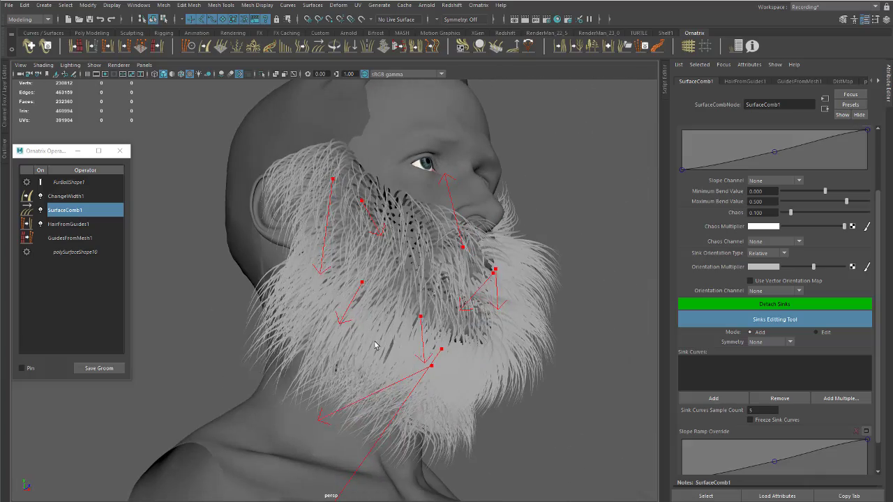
# - Shift the long downward sink in the middle of the right cheek slightly up toward the ear, and pull its tip upward
pyautogui.keyDown('alt'); pyautogui.moveTo(418, 366); pyautogui.dragTo(397, 279); pyautogui.keyUp('alt')
pyautogui.keyDown('alt'); pyautogui.moveTo(397, 279); pyautogui.dragTo(498, 259, button='right'); pyautogui.keyUp('alt')
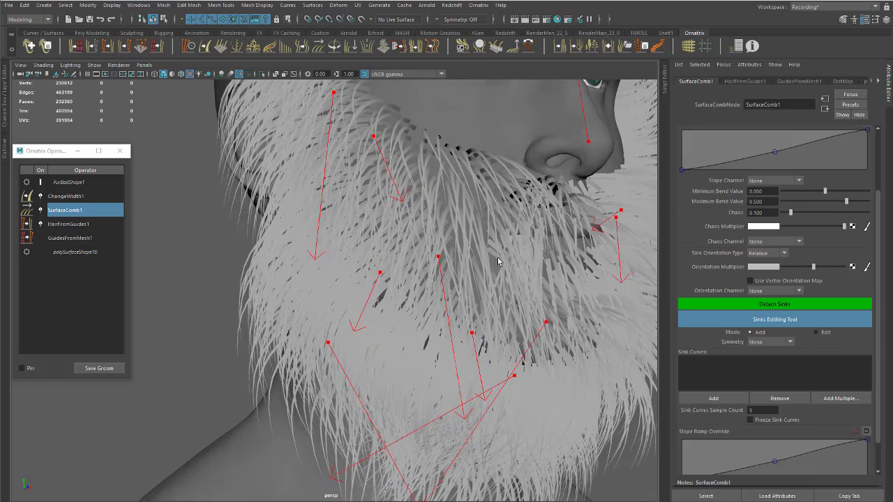
pyautogui.keyDown('alt'); pyautogui.moveTo(498, 259); pyautogui.dragTo(492, 289, button='middle'); pyautogui.keyUp('alt')
pyautogui.keyDown('alt'); pyautogui.moveTo(493, 289); pyautogui.dragTo(444, 296); pyautogui.keyUp('alt')
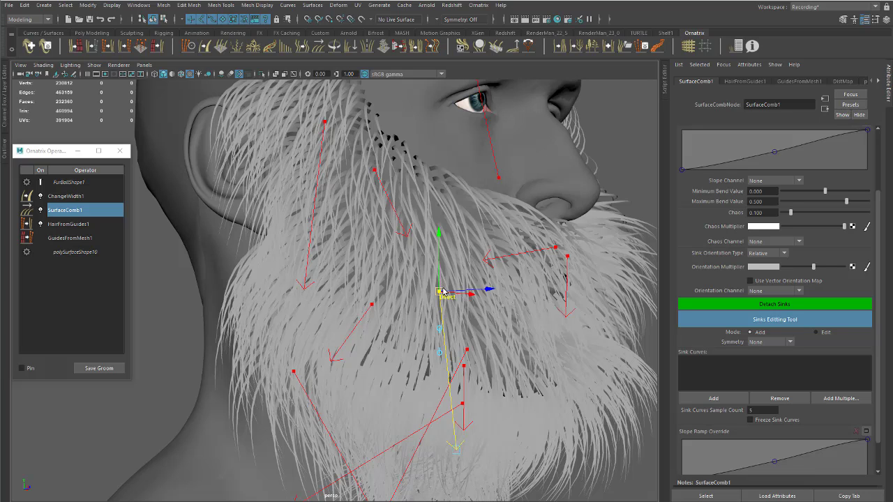
pyautogui.moveTo(439, 293); pyautogui.dragTo(420, 276)
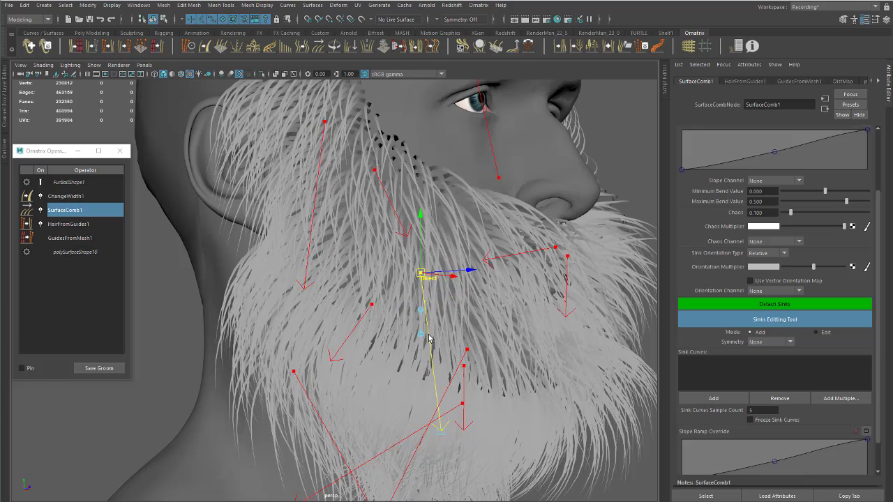
pyautogui.click(441, 433)
pyautogui.moveTo(441, 433); pyautogui.dragTo(438, 397)
# - Set the sink editing symmetry to Symmetry X
pyautogui.keyDown('alt'); pyautogui.moveTo(471, 314); pyautogui.dragTo(499, 314); pyautogui.keyUp('alt')
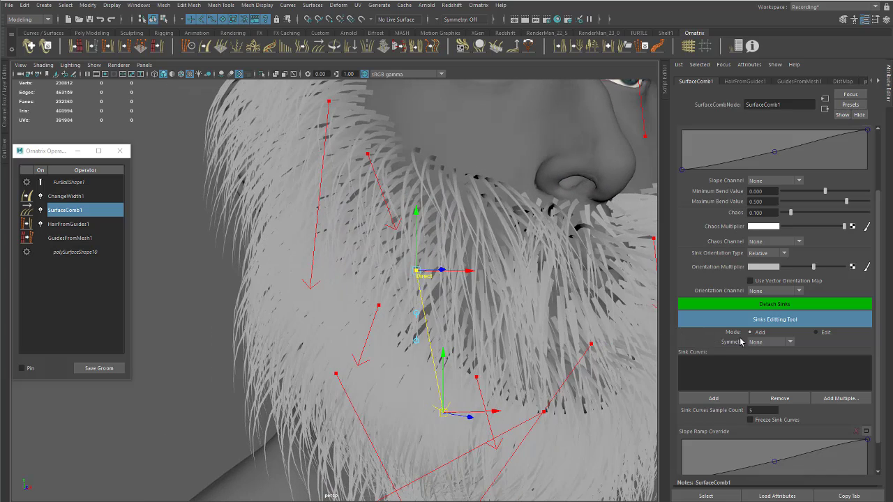
pyautogui.click(766, 343)
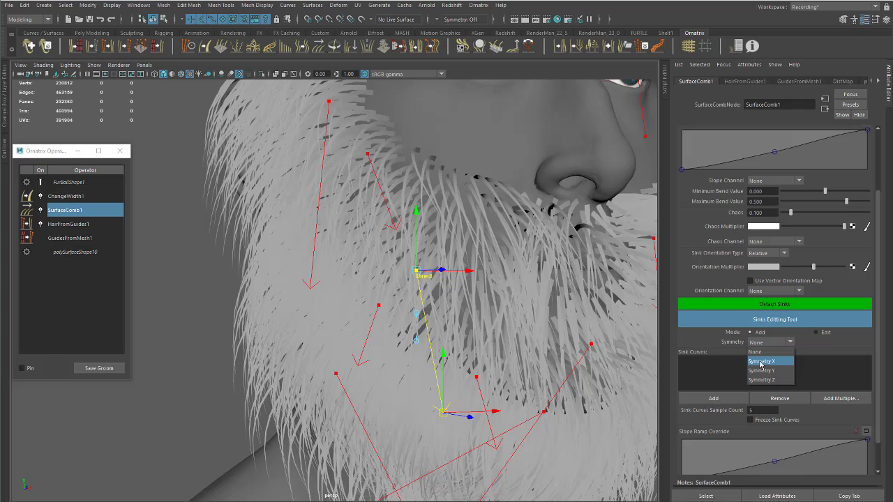
pyautogui.click(761, 363)
pyautogui.keyDown('alt'); pyautogui.moveTo(482, 322); pyautogui.dragTo(546, 300, button='right'); pyautogui.keyUp('alt')
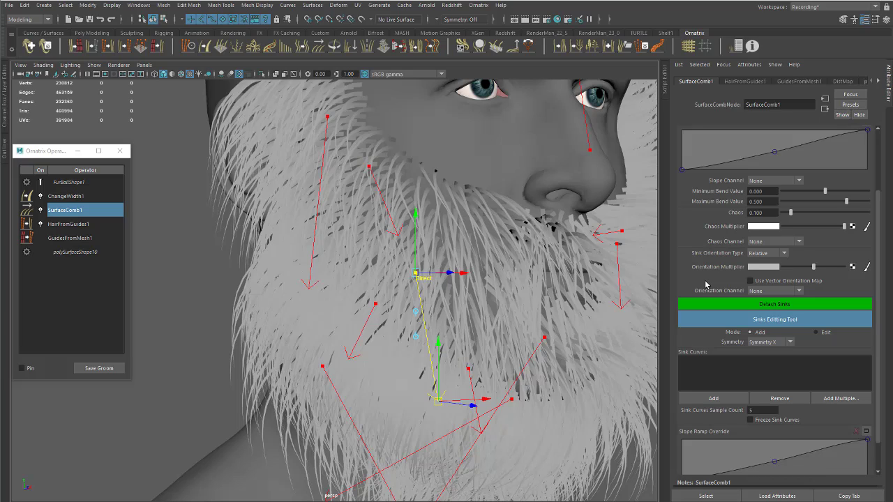
pyautogui.scroll(2, 569, 262)
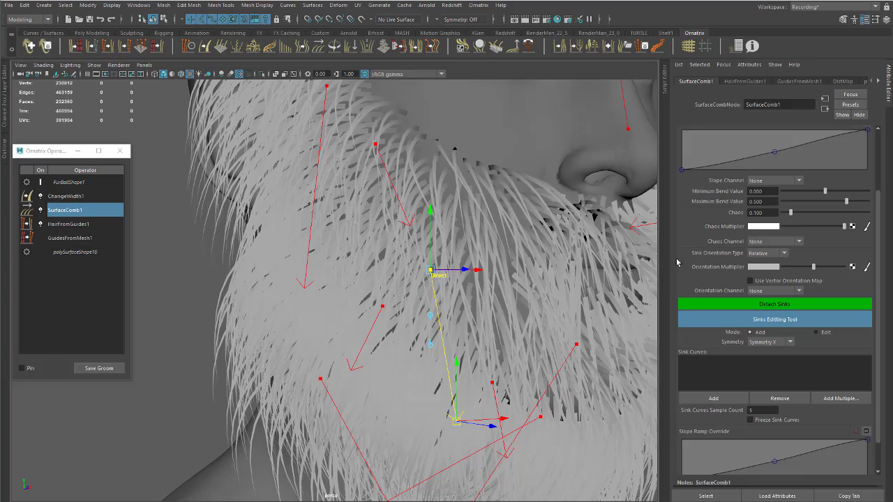
# - Try the Absolute sink orientation type, return to Relative, and examine the combed cheek around the selected sink
pyautogui.click(759, 256)
pyautogui.click(760, 266)
pyautogui.click(765, 255)
pyautogui.click(759, 273)
pyautogui.keyDown('alt'); pyautogui.moveTo(556, 272); pyautogui.dragTo(491, 271); pyautogui.keyUp('alt')
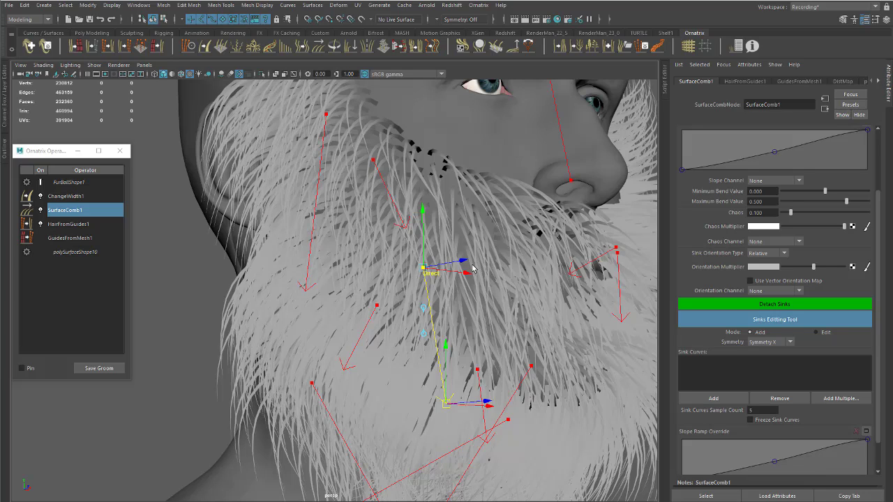
pyautogui.keyDown('alt'); pyautogui.moveTo(491, 271); pyautogui.dragTo(410, 281); pyautogui.keyUp('alt')
pyautogui.keyDown('alt'); pyautogui.moveTo(410, 281); pyautogui.dragTo(450, 283, button='right'); pyautogui.keyUp('alt')
pyautogui.keyDown('alt'); pyautogui.moveTo(450, 283); pyautogui.dragTo(458, 284); pyautogui.keyUp('alt')
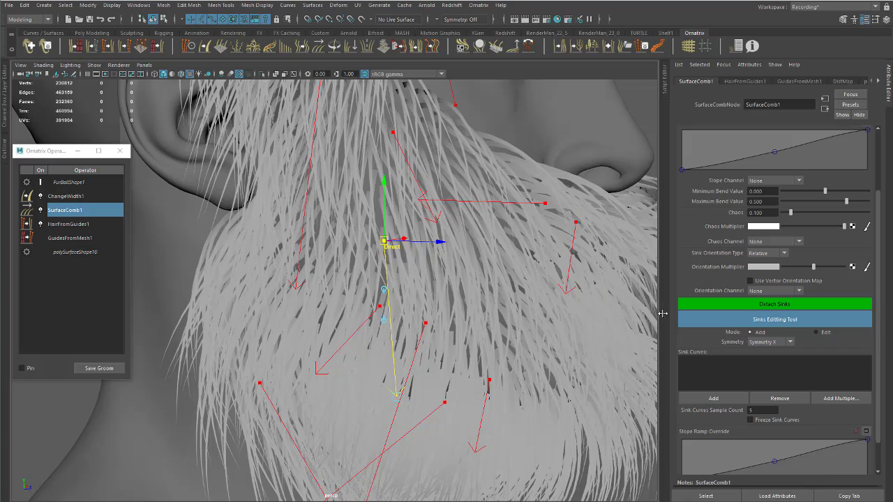
# - Examine the Symmetry and Sink Orientation Type choices and the two round handles on the selected cheek sink
pyautogui.click(765, 343)
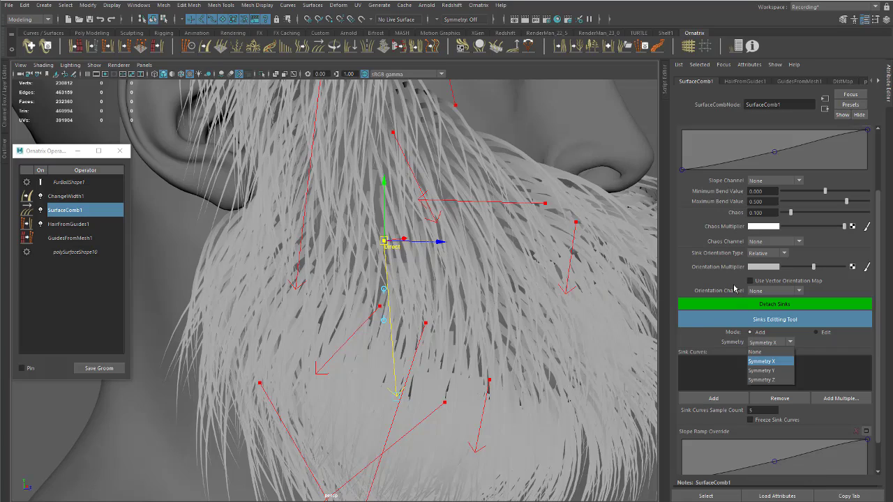
pyautogui.click(755, 254)
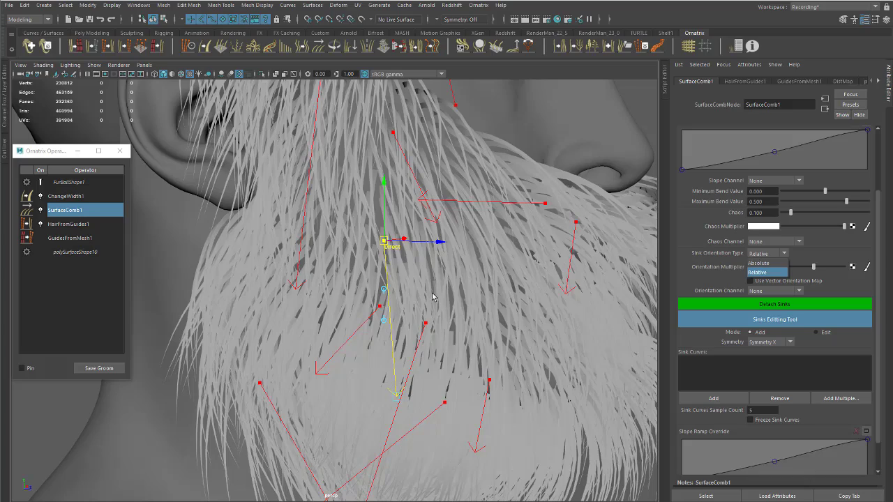
pyautogui.keyDown('alt'); pyautogui.moveTo(432, 297); pyautogui.dragTo(388, 298); pyautogui.keyUp('alt')
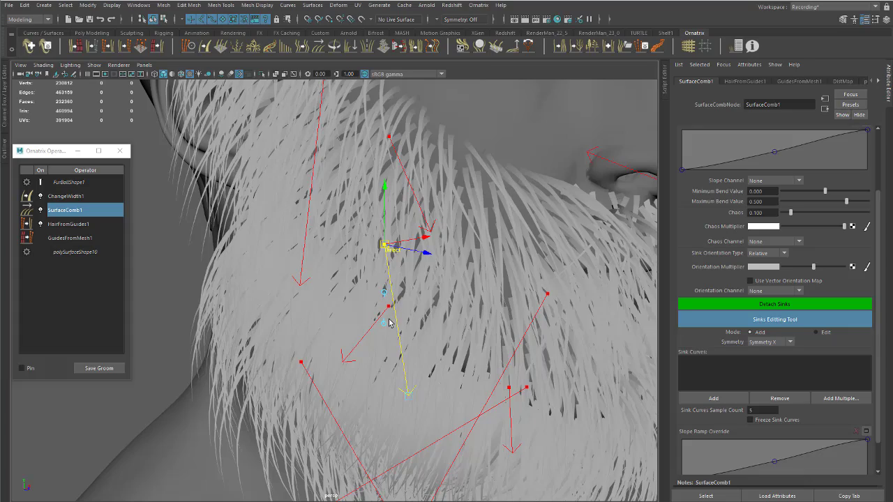
pyautogui.click(388, 324)
pyautogui.keyDown('alt'); pyautogui.moveTo(384, 326); pyautogui.dragTo(438, 260); pyautogui.keyUp('alt')
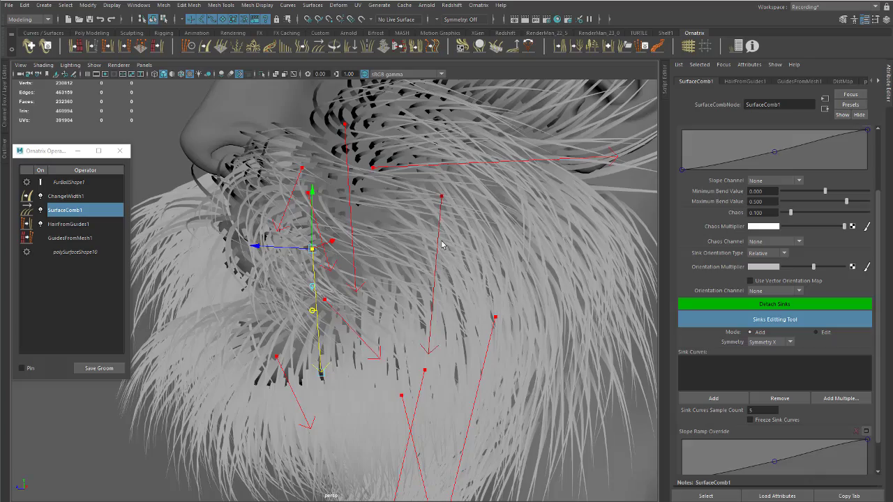
pyautogui.keyDown('alt'); pyautogui.moveTo(390, 235); pyautogui.dragTo(378, 313); pyautogui.keyUp('alt')
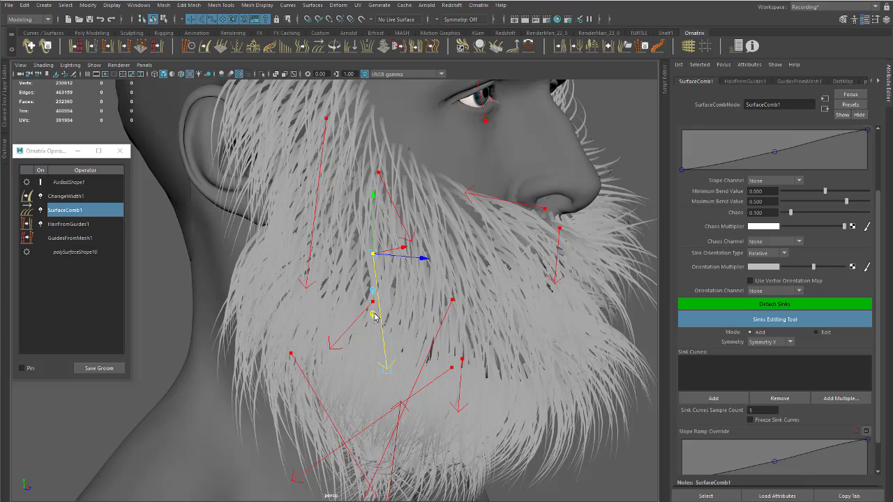
pyautogui.click(373, 290)
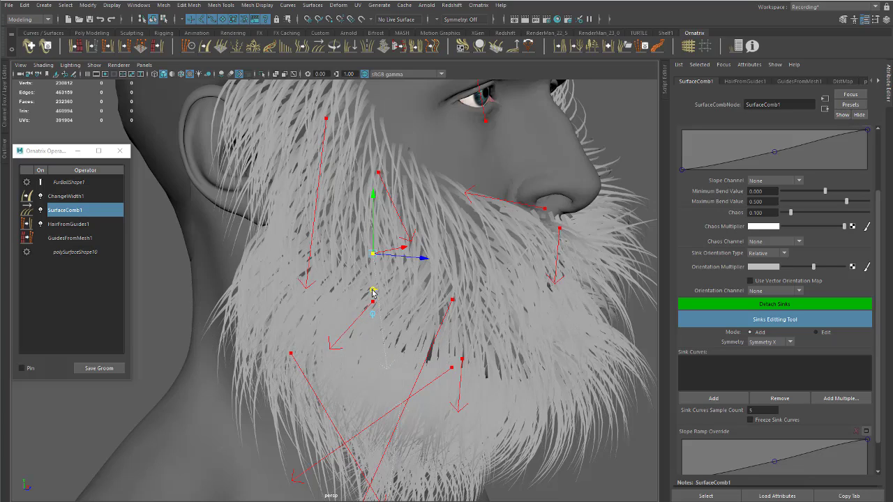
pyautogui.click(756, 254)
pyautogui.click(756, 253)
pyautogui.keyDown('alt'); pyautogui.moveTo(482, 248); pyautogui.dragTo(506, 249); pyautogui.keyUp('alt')
# - Leave sink editing, delete the SurfaceComb1 operator from the stack, and select HairFromGuides1
pyautogui.press('q')
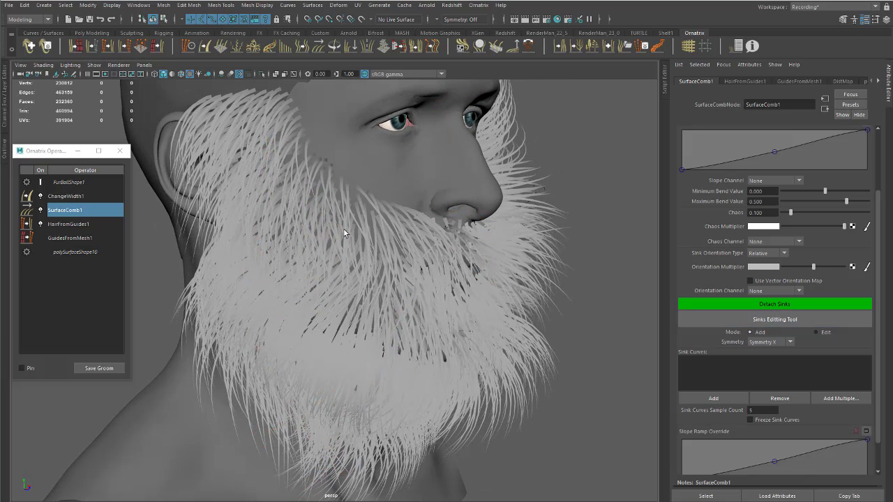
pyautogui.rightClick(67, 211)
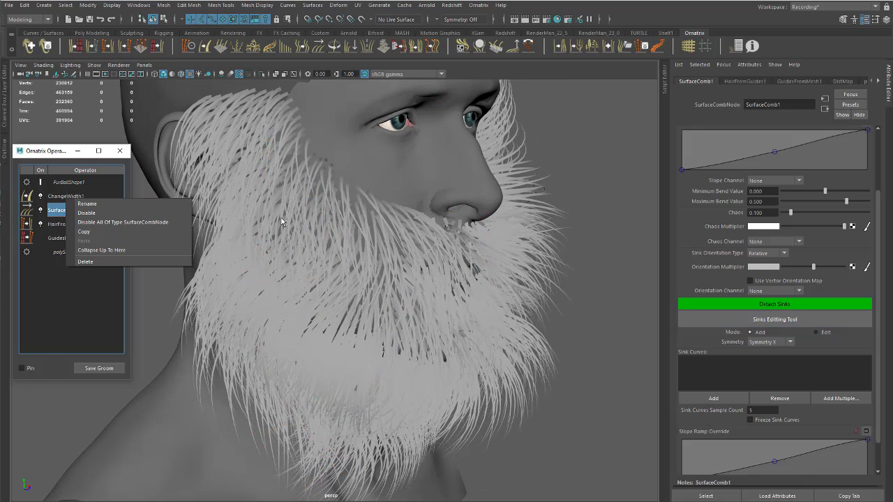
pyautogui.click(105, 262)
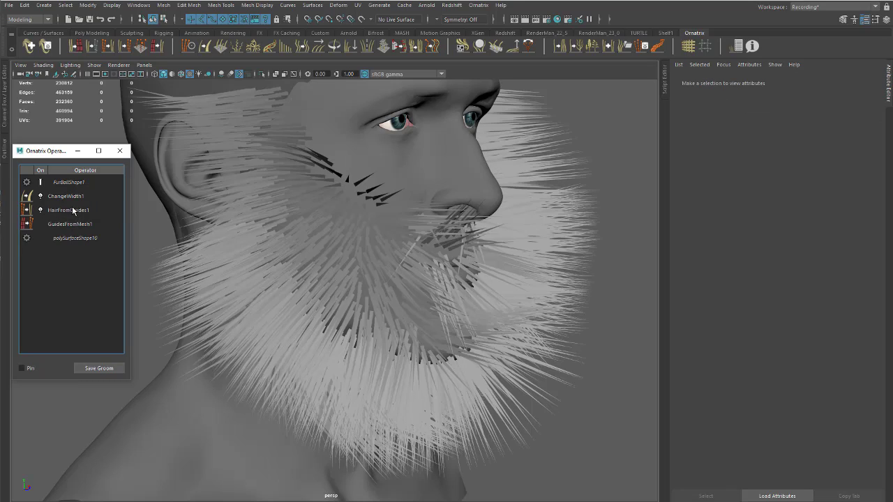
pyautogui.click(72, 208)
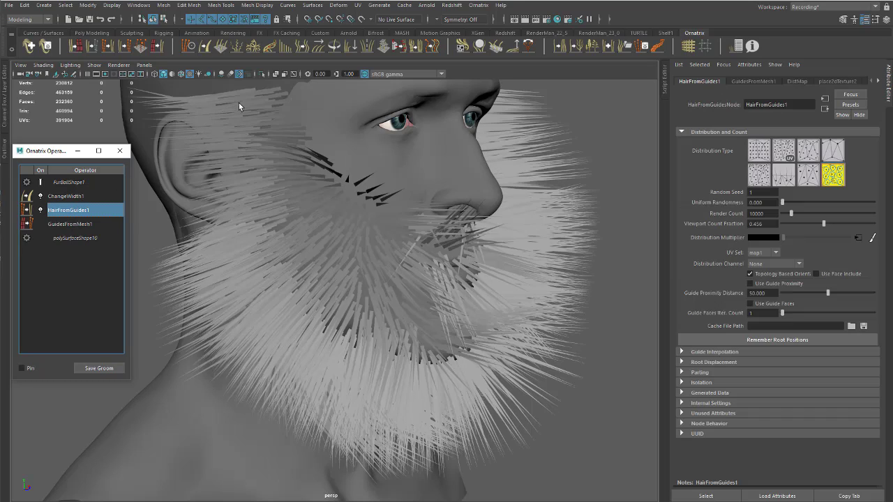
# - Add a Surface Comb operator directly above HairFromGuides1 and activate its sink editing for the front of the face
pyautogui.click(316, 48)
pyautogui.keyDown('alt'); pyautogui.moveTo(434, 203); pyautogui.dragTo(372, 200); pyautogui.keyUp('alt')
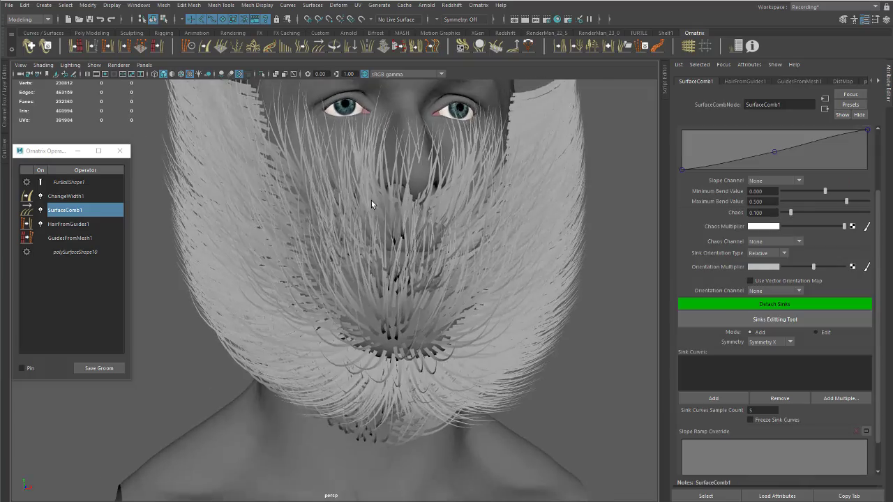
pyautogui.keyDown('alt'); pyautogui.moveTo(371, 200); pyautogui.dragTo(407, 236, button='right'); pyautogui.keyUp('alt')
pyautogui.keyDown('alt'); pyautogui.moveTo(408, 236); pyautogui.dragTo(433, 241); pyautogui.keyUp('alt')
pyautogui.keyDown('alt'); pyautogui.moveTo(432, 241); pyautogui.dragTo(371, 232, button='right'); pyautogui.keyUp('alt')
pyautogui.moveTo(371, 232)
pyautogui.keyDown('alt'); pyautogui.mouseDown()
pyautogui.moveTo(393, 230)
pyautogui.moveTo(360, 230)
pyautogui.mouseUp(); pyautogui.keyUp('alt')
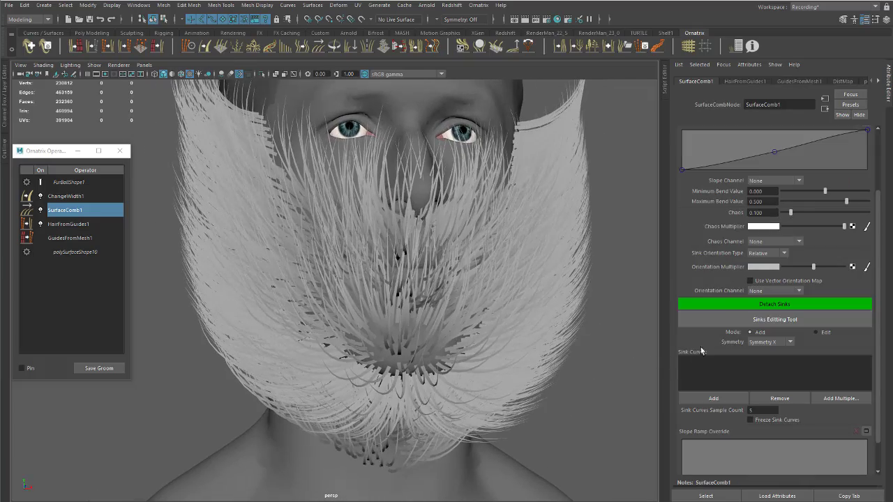
pyautogui.click(745, 323)
# - Try a mirrored pair of sinks pointing down and outward beside the mouth
pyautogui.moveTo(275, 238)
pyautogui.keyDown('alt'); pyautogui.mouseDown()
pyautogui.moveTo(459, 272)
pyautogui.moveTo(322, 266)
pyautogui.moveTo(296, 315)
pyautogui.mouseUp(); pyautogui.keyUp('alt')
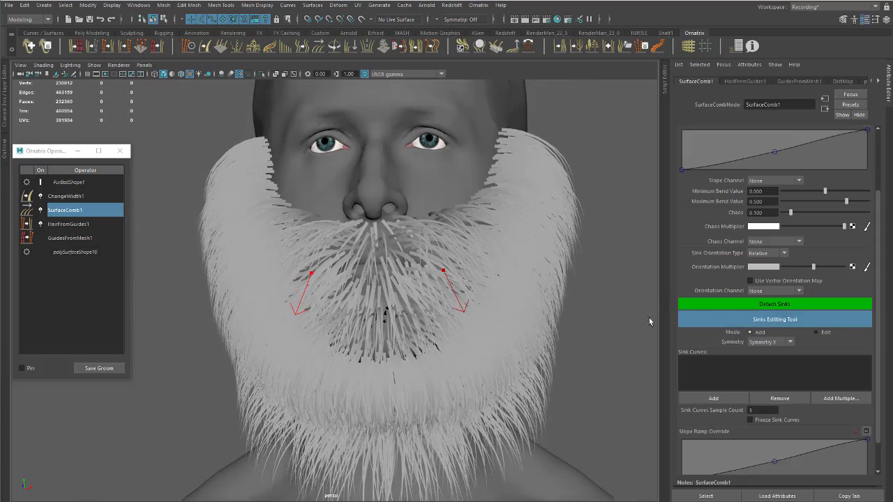
pyautogui.keyDown('alt'); pyautogui.moveTo(396, 300); pyautogui.dragTo(401, 298); pyautogui.keyUp('alt')
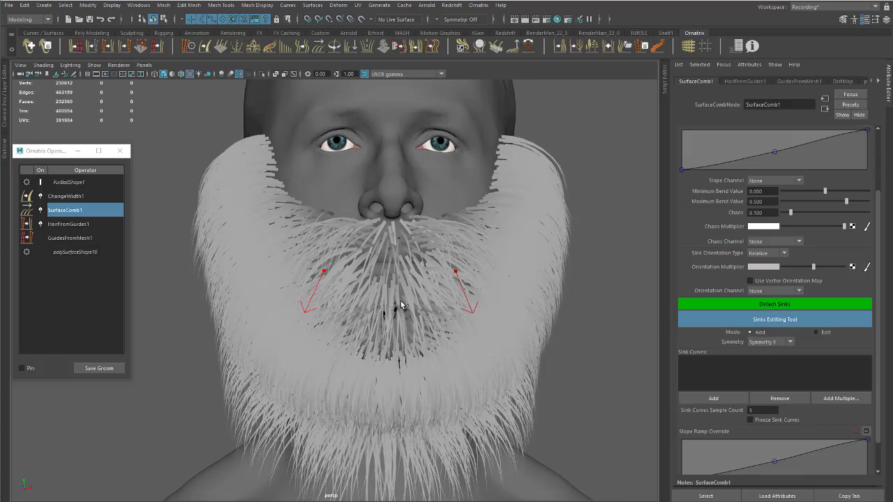
pyautogui.hotkey('ctrl', 'z')
# - Mark the beard's hair flow on the reference photo with curved strokes from the sideburn to the chin, and clear them
pyautogui.keyDown('alt'); pyautogui.moveTo(340, 282); pyautogui.dragTo(337, 231); pyautogui.keyUp('alt')
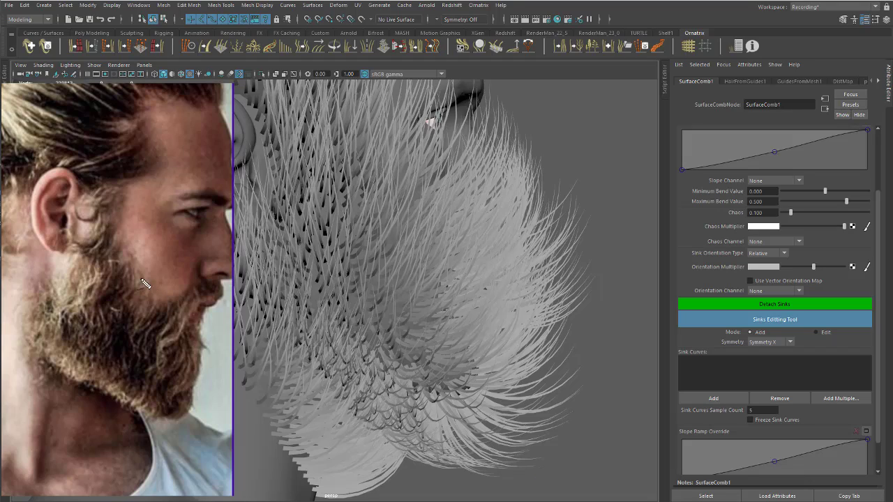
pyautogui.moveTo(108, 237)
pyautogui.mouseDown()
pyautogui.moveTo(83, 267)
pyautogui.moveTo(70, 307)
pyautogui.mouseUp()
pyautogui.moveTo(128, 285)
pyautogui.mouseDown()
pyautogui.moveTo(94, 326)
pyautogui.moveTo(76, 333)
pyautogui.mouseUp()
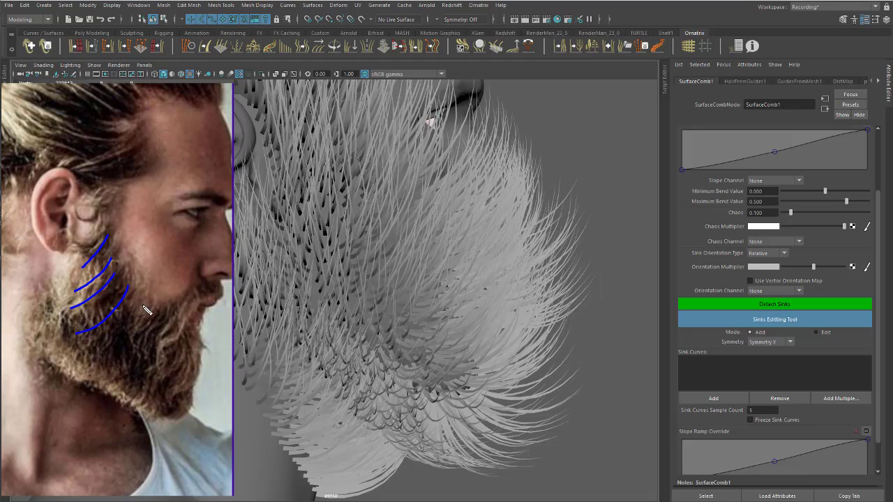
pyautogui.moveTo(142, 311)
pyautogui.mouseDown()
pyautogui.moveTo(98, 367)
pyautogui.moveTo(113, 388)
pyautogui.mouseUp()
pyautogui.moveTo(164, 339); pyautogui.dragTo(154, 381)
pyautogui.moveTo(196, 352)
pyautogui.mouseDown()
pyautogui.moveTo(203, 407)
pyautogui.moveTo(185, 404)
pyautogui.mouseUp()
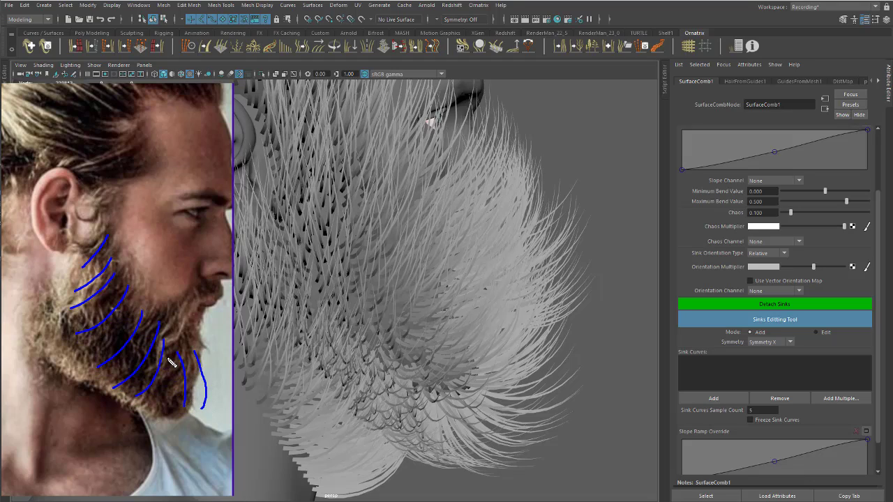
pyautogui.moveTo(169, 365); pyautogui.dragTo(172, 412)
pyautogui.press('Escape')
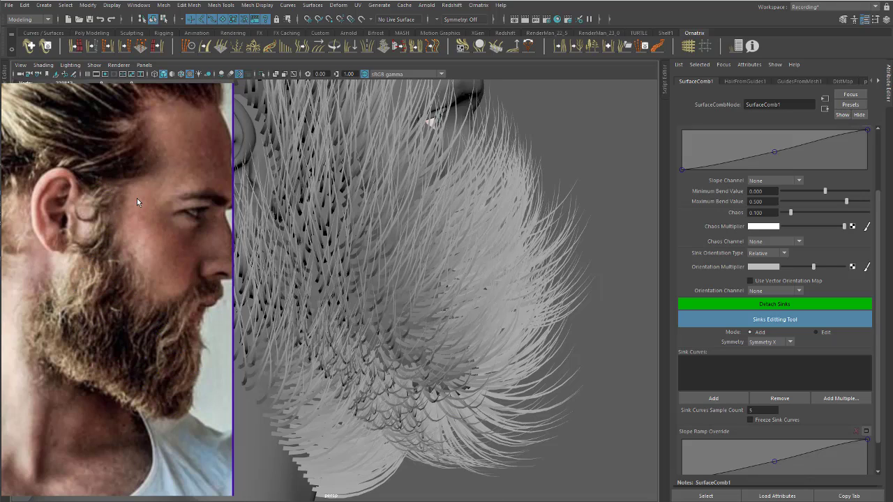
# - Draw mirrored comb sinks along the sideburn in front of the ear, pointing down and back toward the neck
pyautogui.keyDown('alt'); pyautogui.moveTo(201, 187); pyautogui.dragTo(342, 241); pyautogui.keyUp('alt')
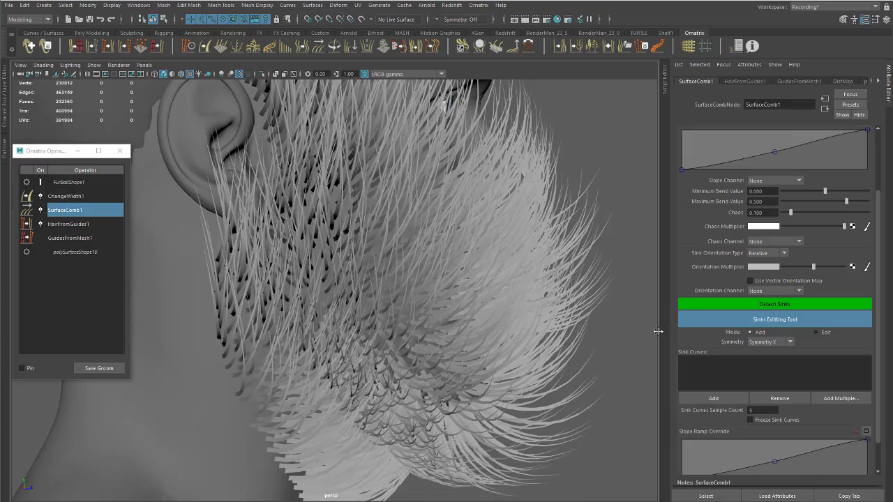
pyautogui.keyDown('alt'); pyautogui.moveTo(342, 199); pyautogui.dragTo(314, 227, button='right'); pyautogui.keyUp('alt')
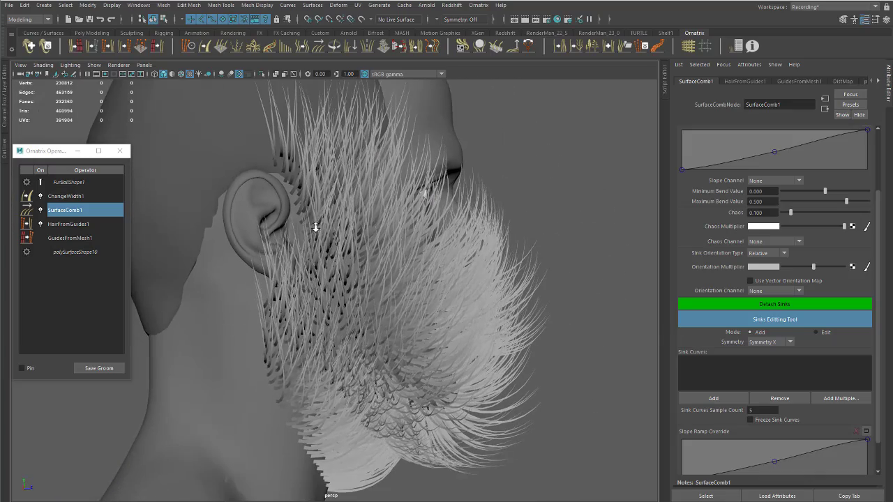
pyautogui.keyDown('alt'); pyautogui.moveTo(315, 228); pyautogui.dragTo(313, 195); pyautogui.keyUp('alt')
pyautogui.keyDown('alt'); pyautogui.moveTo(314, 196); pyautogui.dragTo(341, 185, button='right'); pyautogui.keyUp('alt')
pyautogui.moveTo(331, 168)
pyautogui.mouseDown()
pyautogui.moveTo(324, 197)
pyautogui.moveTo(307, 209)
pyautogui.mouseUp()
pyautogui.keyDown('alt'); pyautogui.moveTo(340, 245); pyautogui.dragTo(343, 194, button='middle'); pyautogui.keyUp('alt')
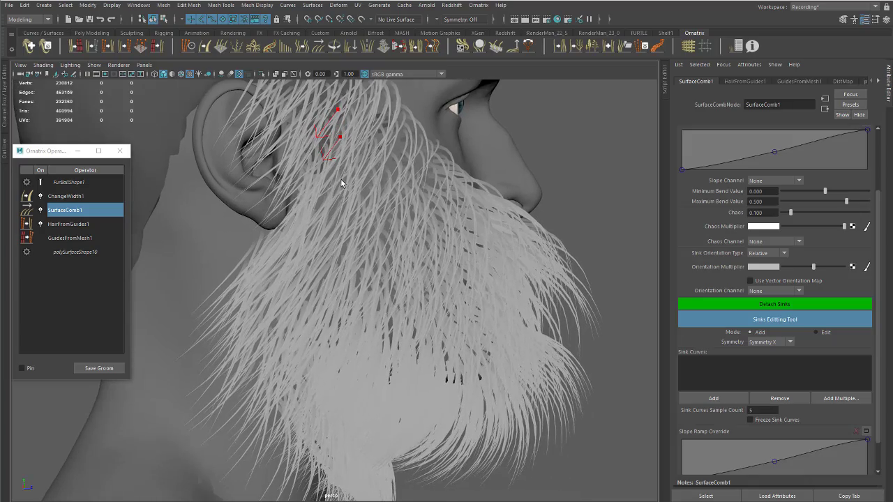
pyautogui.moveTo(340, 181)
pyautogui.mouseDown()
pyautogui.moveTo(328, 211)
pyautogui.moveTo(323, 198)
pyautogui.mouseUp()
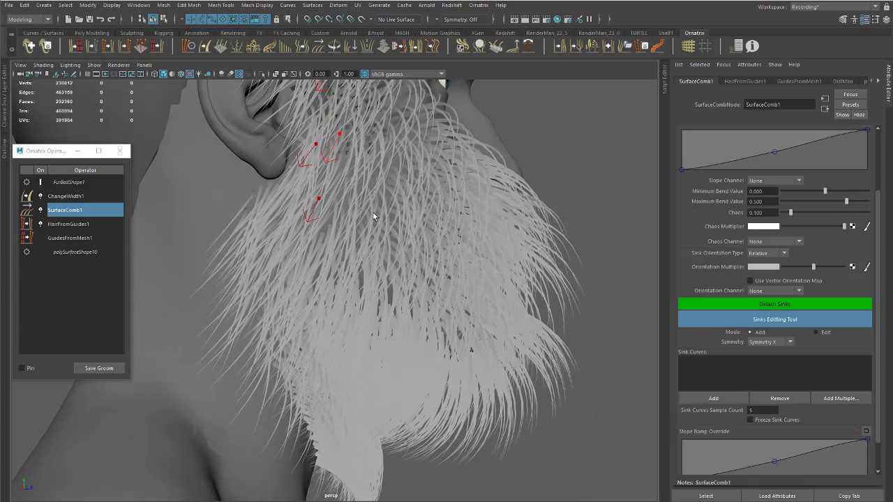
# - Add sinks down the cheek and jaw, with the foremost one near the chin pointing down and forward, and leave sink editing
pyautogui.moveTo(349, 257)
pyautogui.mouseDown()
pyautogui.moveTo(314, 318)
pyautogui.moveTo(374, 283)
pyautogui.mouseUp()
pyautogui.keyDown('alt'); pyautogui.moveTo(373, 283); pyautogui.dragTo(369, 255, button='middle'); pyautogui.keyUp('alt')
pyautogui.keyDown('alt'); pyautogui.moveTo(369, 256); pyautogui.dragTo(300, 255); pyautogui.keyUp('alt')
pyautogui.moveTo(373, 236); pyautogui.dragTo(366, 263)
pyautogui.moveTo(412, 234)
pyautogui.keyDown('alt'); pyautogui.mouseDown()
pyautogui.moveTo(359, 220)
pyautogui.moveTo(362, 268)
pyautogui.moveTo(336, 293)
pyautogui.moveTo(335, 319)
pyautogui.moveTo(349, 328)
pyautogui.moveTo(420, 248)
pyautogui.moveTo(436, 244)
pyautogui.mouseUp(); pyautogui.keyUp('alt')
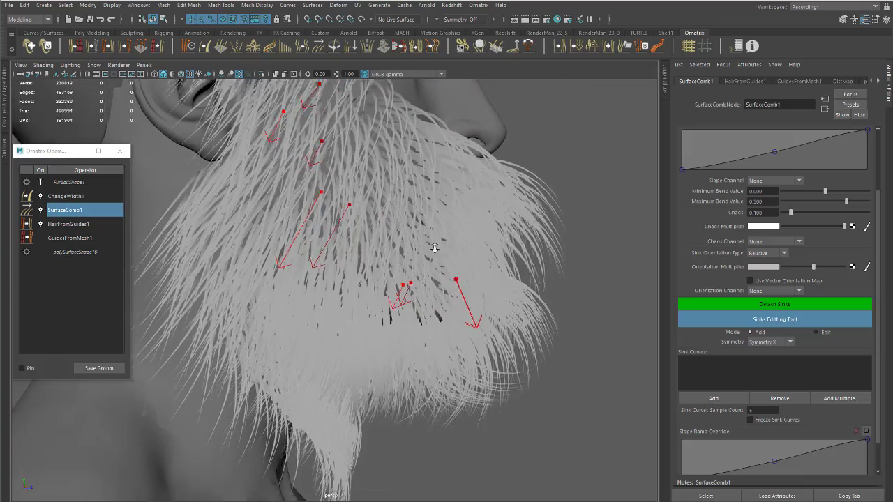
pyautogui.keyDown('alt'); pyautogui.moveTo(437, 244); pyautogui.dragTo(412, 250, button='right'); pyautogui.keyUp('alt')
pyautogui.moveTo(412, 250)
pyautogui.keyDown('alt'); pyautogui.mouseDown()
pyautogui.moveTo(331, 247)
pyautogui.moveTo(422, 245)
pyautogui.mouseUp(); pyautogui.keyUp('alt')
pyautogui.keyDown('alt'); pyautogui.moveTo(422, 245); pyautogui.dragTo(498, 255, button='right'); pyautogui.keyUp('alt')
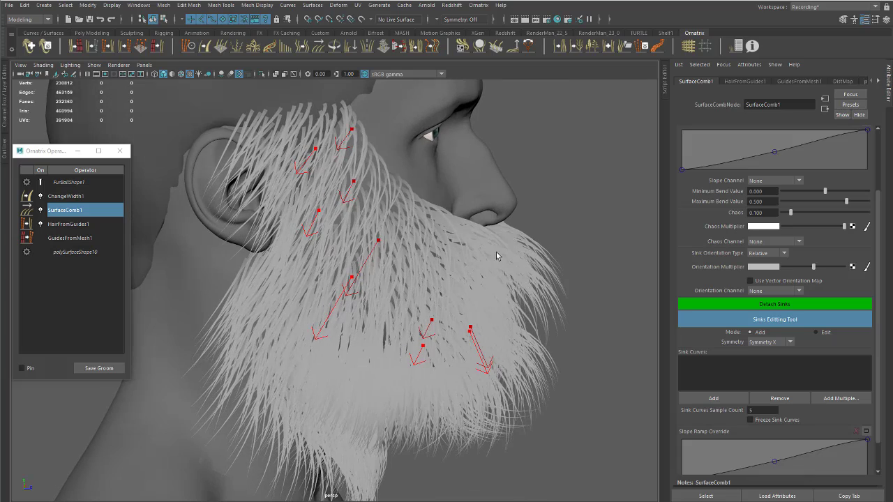
pyautogui.moveTo(878, 224); pyautogui.dragTo(878, 145)
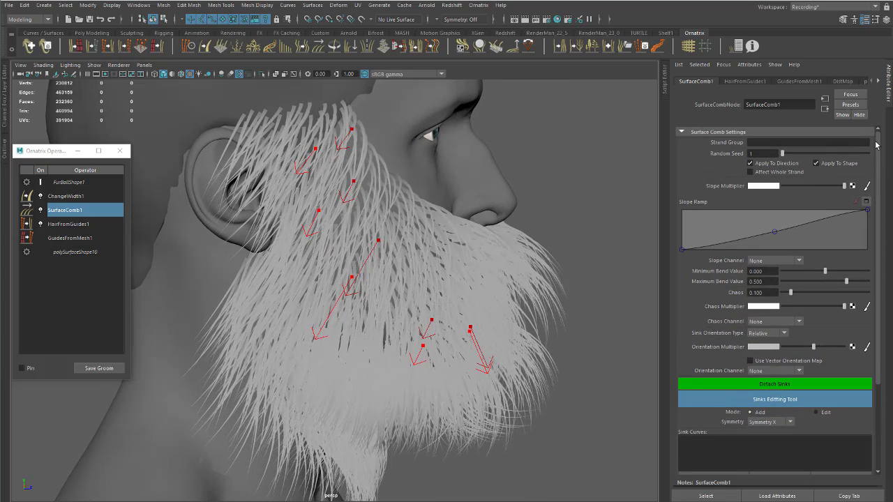
pyautogui.keyDown('alt'); pyautogui.moveTo(444, 235); pyautogui.dragTo(472, 224); pyautogui.keyUp('alt')
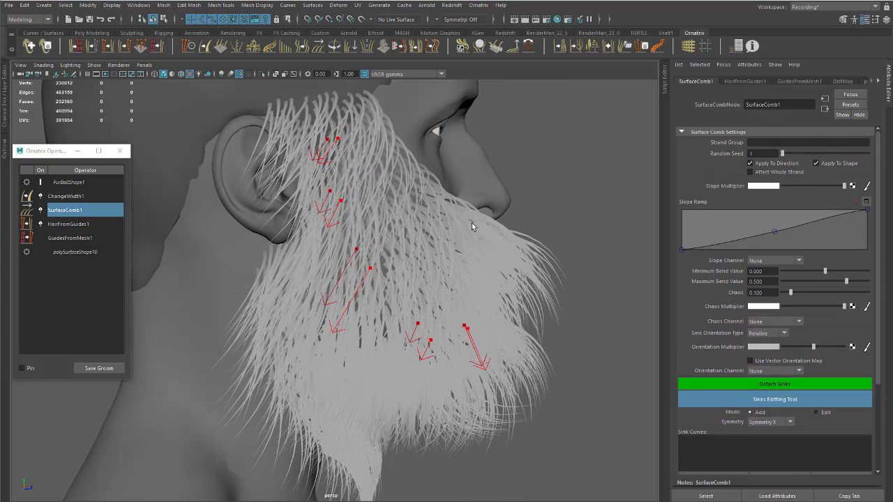
pyautogui.press('q')
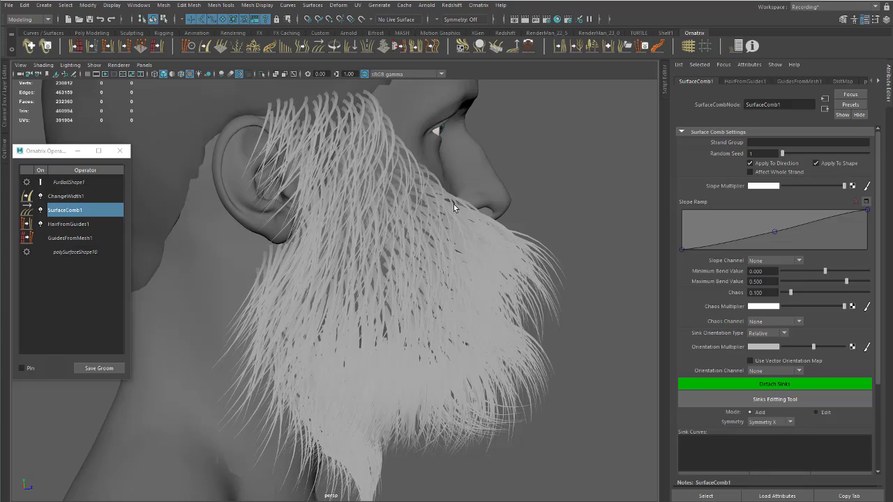
# - Raise the start point of SurfaceComb1's Slope Ramp to about half height, keeping the end point at full value
pyautogui.keyDown('alt'); pyautogui.moveTo(494, 208); pyautogui.dragTo(501, 201); pyautogui.keyUp('alt')
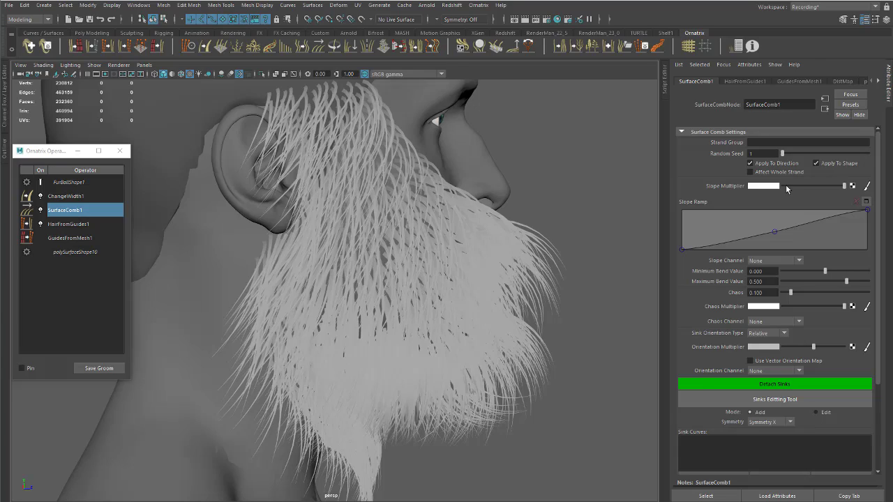
pyautogui.keyDown('alt'); pyautogui.moveTo(448, 192); pyautogui.dragTo(486, 207); pyautogui.keyUp('alt')
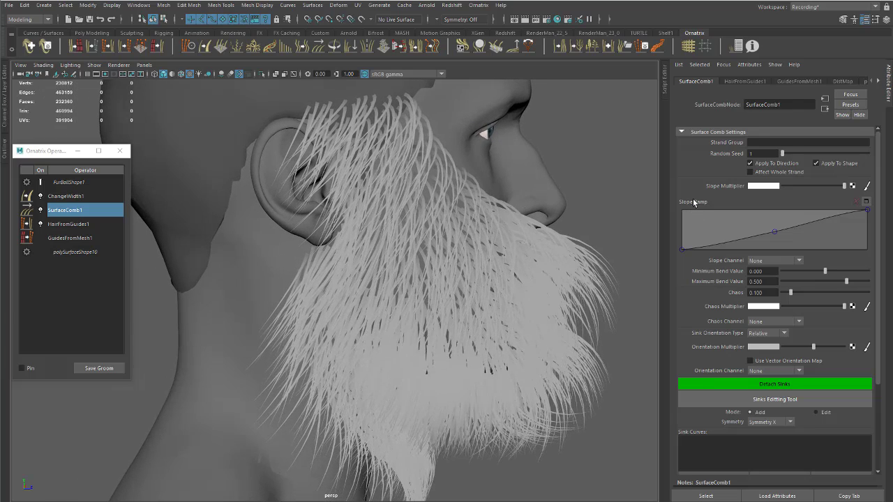
pyautogui.keyDown('alt'); pyautogui.moveTo(579, 234); pyautogui.dragTo(594, 233); pyautogui.keyUp('alt')
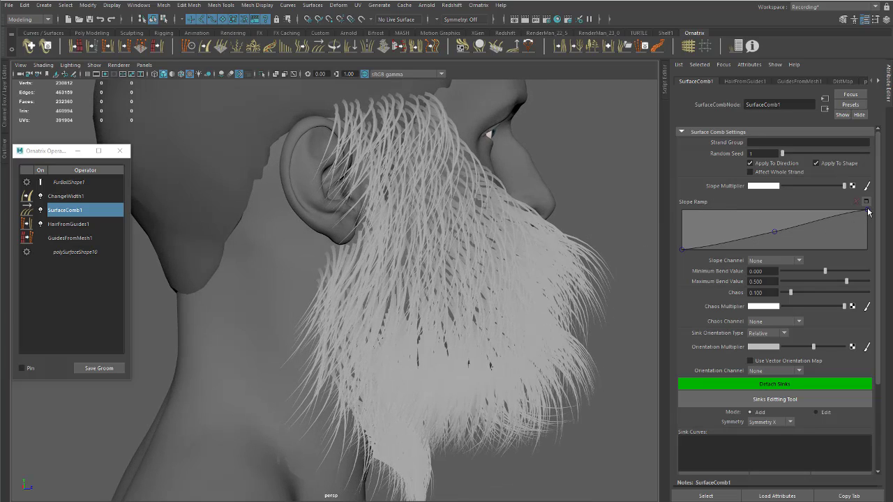
pyautogui.moveTo(869, 211); pyautogui.dragTo(880, 172)
pyautogui.moveTo(681, 250)
pyautogui.mouseDown()
pyautogui.moveTo(682, 214)
pyautogui.moveTo(682, 253)
pyautogui.mouseUp()
pyautogui.keyDown('alt'); pyautogui.moveTo(476, 153); pyautogui.dragTo(509, 190, button='middle'); pyautogui.keyUp('alt')
pyautogui.keyDown('alt'); pyautogui.moveTo(508, 193); pyautogui.dragTo(555, 203, button='right'); pyautogui.keyUp('alt')
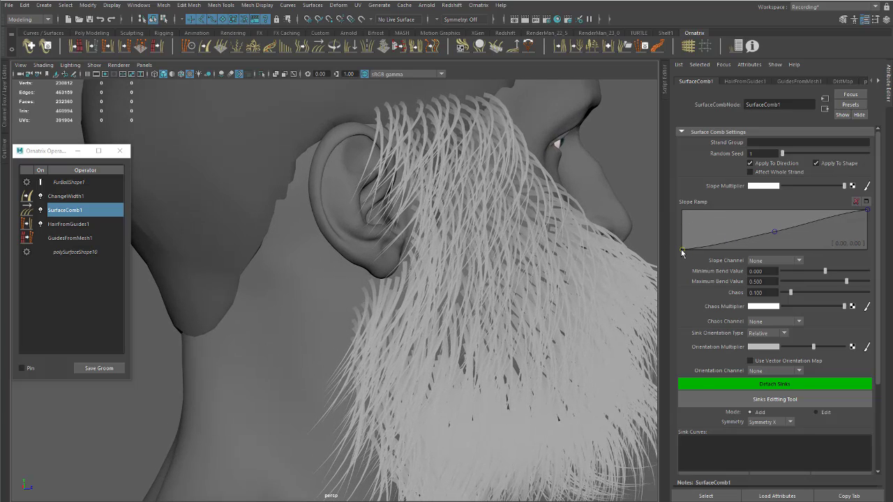
pyautogui.moveTo(683, 253); pyautogui.dragTo(656, 228)
pyautogui.keyDown('alt'); pyautogui.moveTo(585, 229); pyautogui.dragTo(578, 204, button='middle'); pyautogui.keyUp('alt')
pyautogui.keyDown('alt'); pyautogui.moveTo(578, 204); pyautogui.dragTo(586, 203); pyautogui.keyUp('alt')
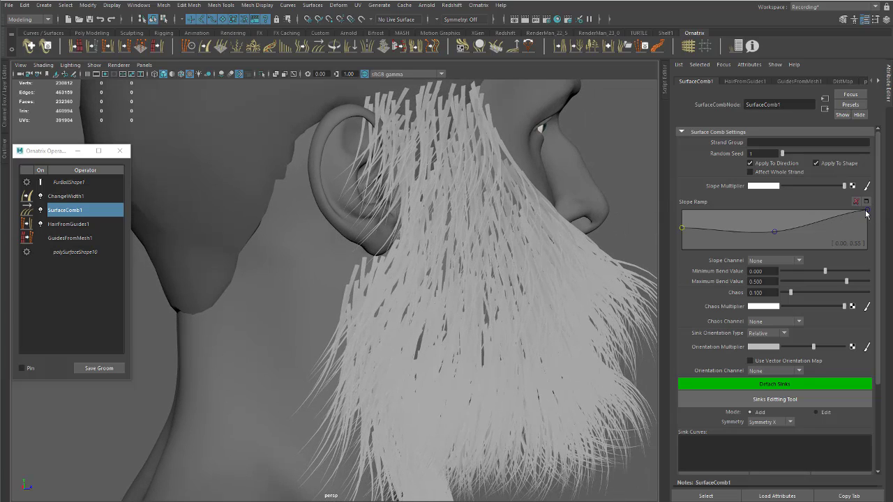
pyautogui.moveTo(868, 212)
pyautogui.mouseDown()
pyautogui.moveTo(878, 264)
pyautogui.moveTo(876, 197)
pyautogui.mouseUp()
pyautogui.moveTo(564, 188)
pyautogui.keyDown('alt'); pyautogui.mouseDown()
pyautogui.moveTo(559, 211)
pyautogui.moveTo(568, 195)
pyautogui.mouseUp(); pyautogui.keyUp('alt')
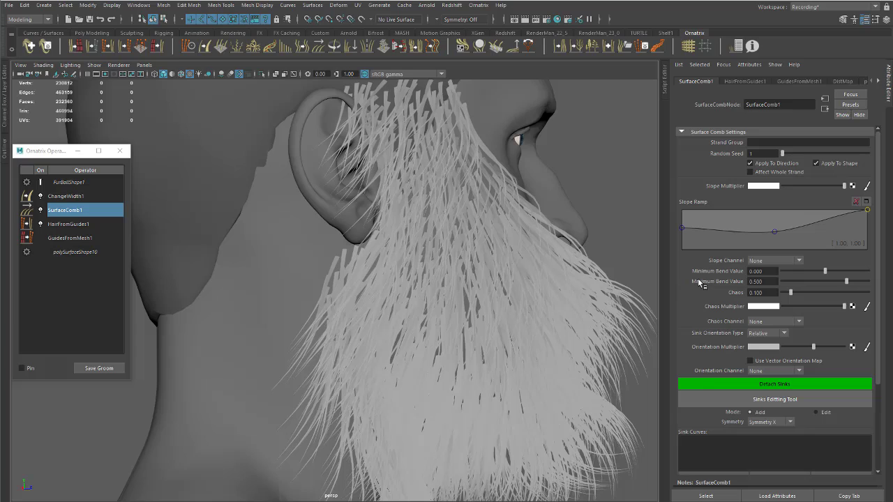
# - Set the surface comb's Maximum Bend Value to about 0.716 and its Minimum Bend Value to about 0.137
pyautogui.keyDown('alt'); pyautogui.moveTo(502, 211); pyautogui.dragTo(508, 234); pyautogui.keyUp('alt')
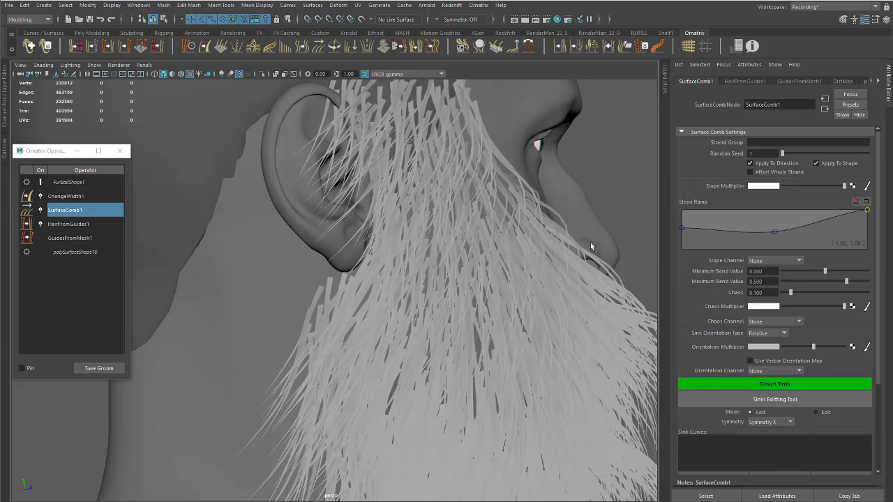
pyautogui.keyDown('alt'); pyautogui.moveTo(590, 242); pyautogui.dragTo(588, 264, button='middle'); pyautogui.keyUp('alt')
pyautogui.keyDown('alt'); pyautogui.moveTo(588, 264); pyautogui.dragTo(568, 263); pyautogui.keyUp('alt')
pyautogui.keyDown('alt'); pyautogui.moveTo(568, 263); pyautogui.dragTo(507, 253, button='right'); pyautogui.keyUp('alt')
pyautogui.keyDown('alt'); pyautogui.moveTo(507, 253); pyautogui.dragTo(531, 229, button='middle'); pyautogui.keyUp('alt')
pyautogui.keyDown('alt'); pyautogui.moveTo(531, 229); pyautogui.dragTo(547, 234, button='right'); pyautogui.keyUp('alt')
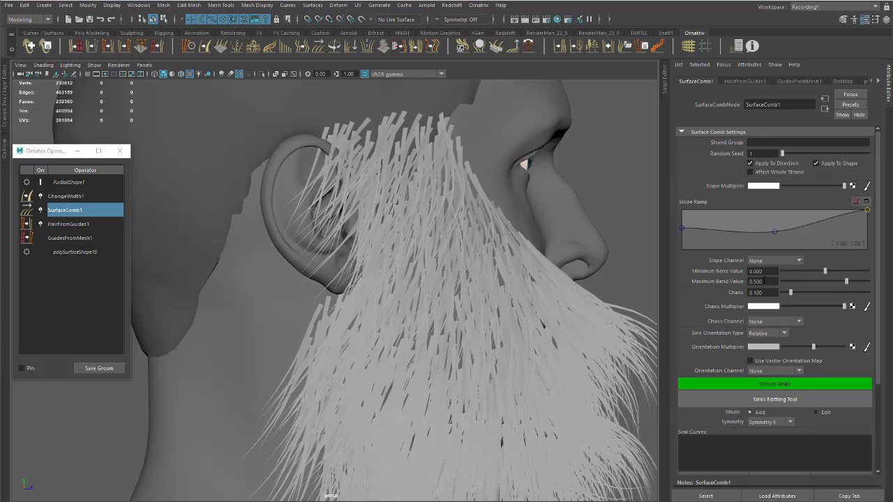
pyautogui.keyDown('alt'); pyautogui.moveTo(579, 276); pyautogui.dragTo(593, 267); pyautogui.keyUp('alt')
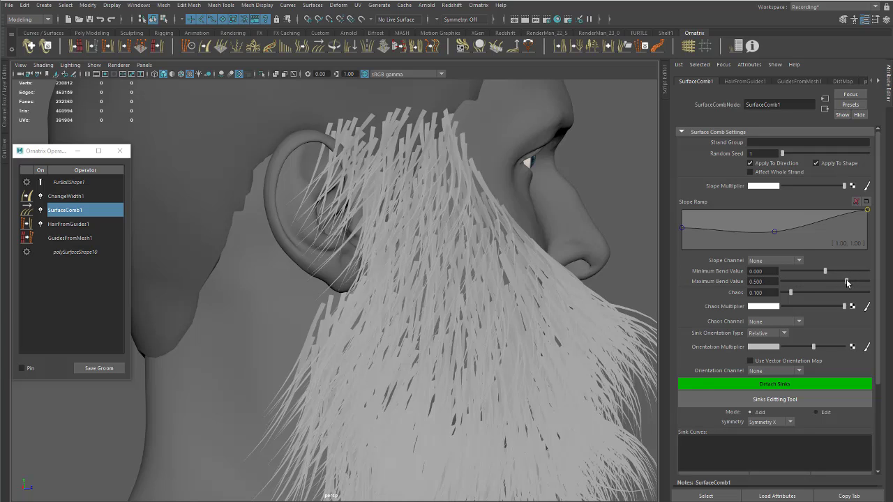
pyautogui.moveTo(846, 281)
pyautogui.mouseDown()
pyautogui.moveTo(864, 284)
pyautogui.moveTo(854, 285)
pyautogui.mouseUp()
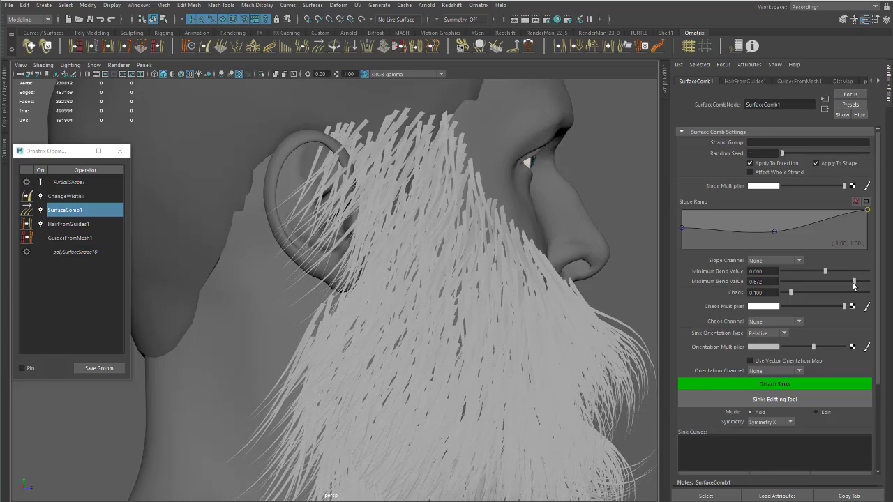
pyautogui.moveTo(854, 286); pyautogui.dragTo(830, 273)
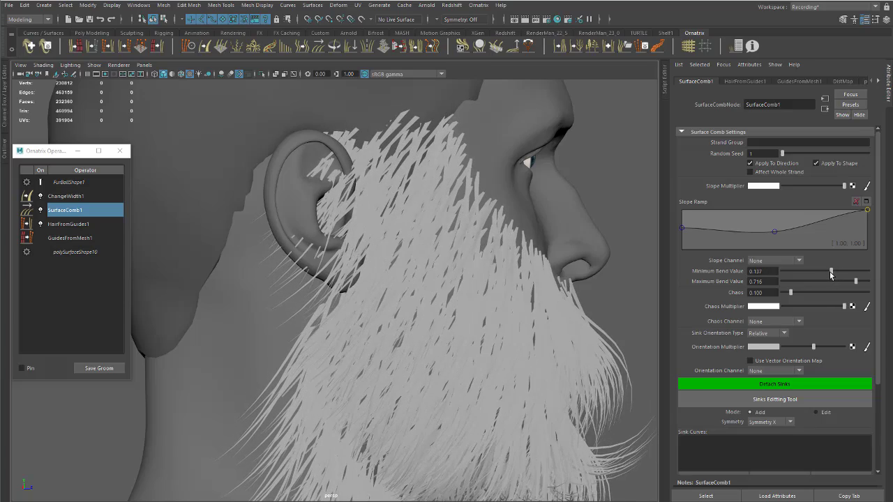
pyautogui.keyDown('alt'); pyautogui.moveTo(464, 286); pyautogui.dragTo(402, 213); pyautogui.keyUp('alt')
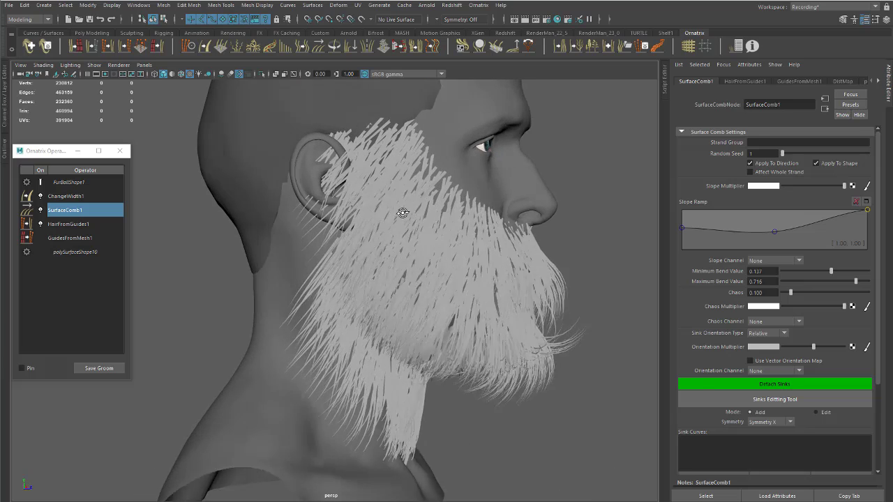
# - Select the ChangeWidth1 operator and reduce the hair Width to 0.090
pyautogui.scroll(3, 398, 216)
pyautogui.click(70, 198)
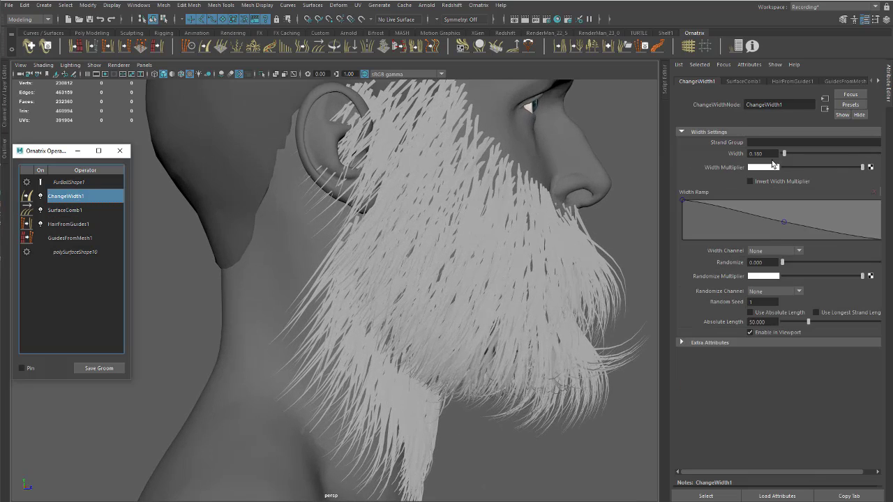
pyautogui.moveTo(783, 155); pyautogui.dragTo(784, 155)
pyautogui.keyDown('alt'); pyautogui.moveTo(561, 226); pyautogui.dragTo(404, 260); pyautogui.keyUp('alt')
pyautogui.scroll(3, 408, 271)
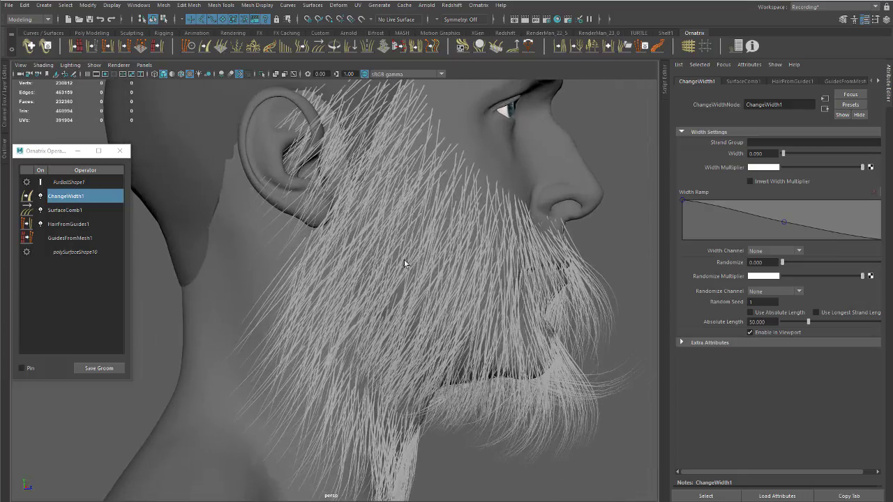
# - Return to the SurfaceComb1 operator and set its Minimum Bend Value to 0.1 and Chaos to about 0.115
pyautogui.click(75, 212)
pyautogui.keyDown('alt'); pyautogui.moveTo(286, 232); pyautogui.dragTo(474, 218); pyautogui.keyUp('alt')
pyautogui.moveTo(772, 271); pyautogui.dragTo(687, 268)
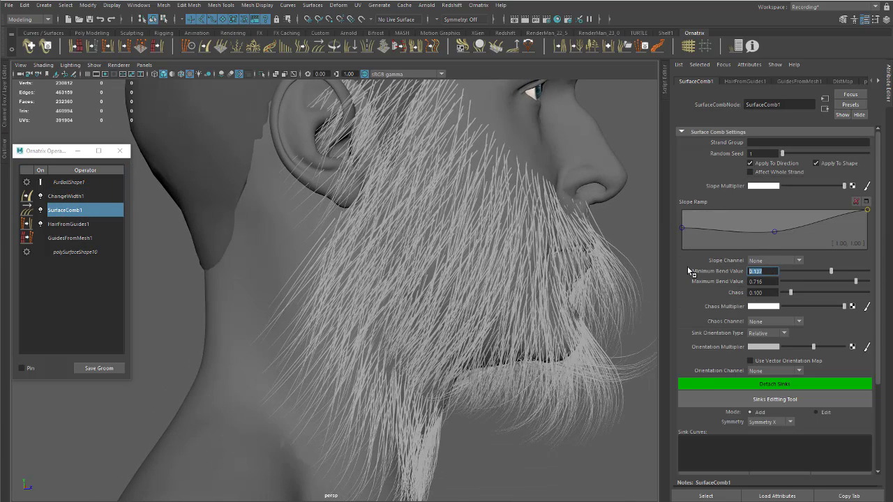
pyautogui.write('0.1')
pyautogui.press('Return')
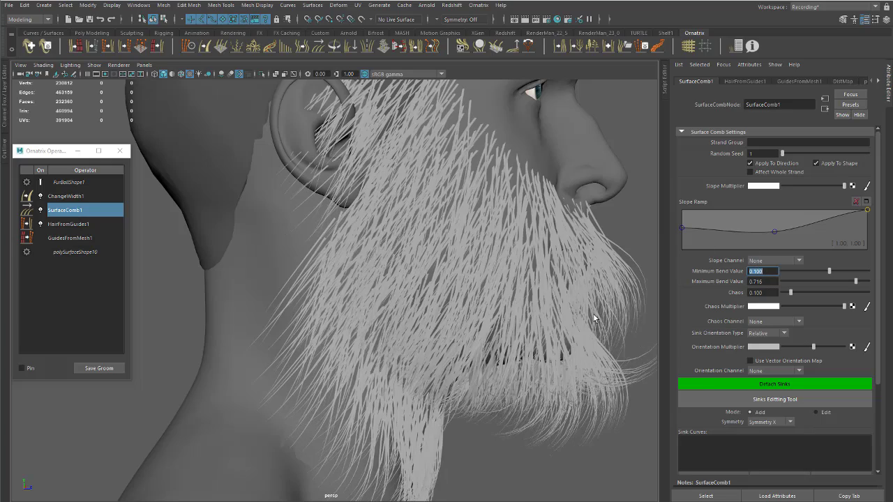
pyautogui.keyDown('alt'); pyautogui.moveTo(512, 206); pyautogui.dragTo(544, 226); pyautogui.keyUp('alt')
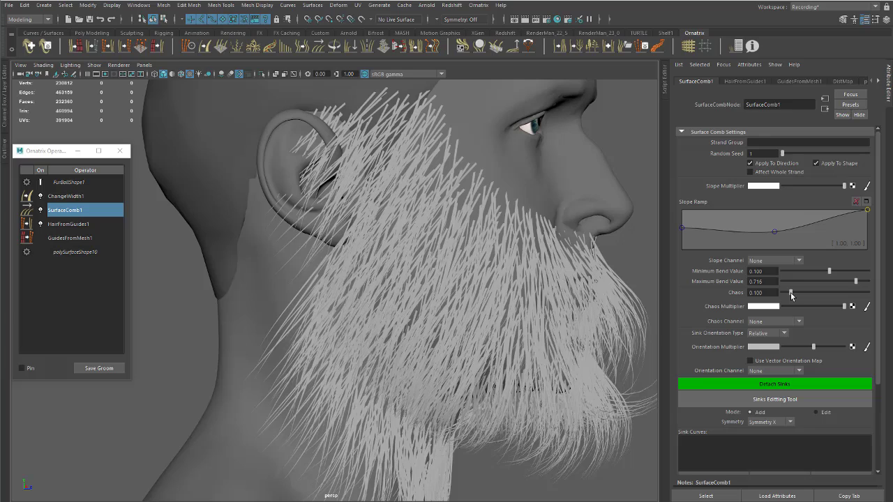
pyautogui.moveTo(790, 293); pyautogui.dragTo(792, 292)
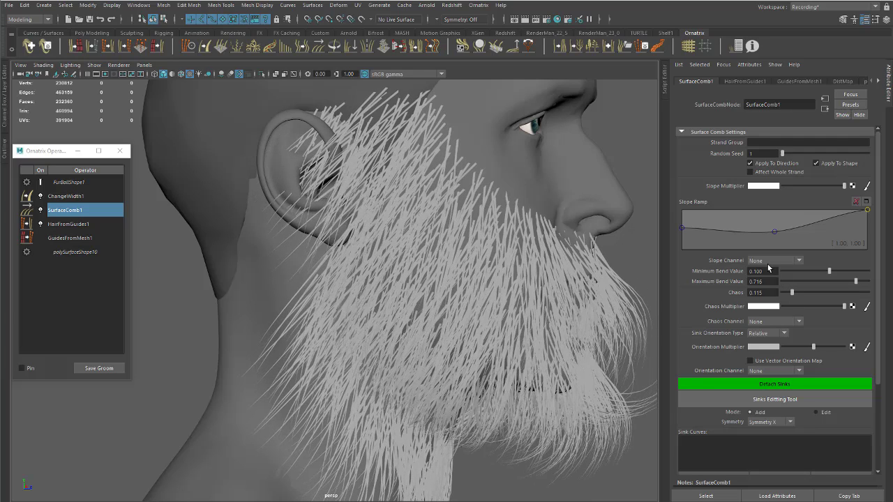
# - Reduce the surface comb's Chaos to 0
pyautogui.click(773, 281)
pyautogui.moveTo(791, 294); pyautogui.dragTo(785, 290)
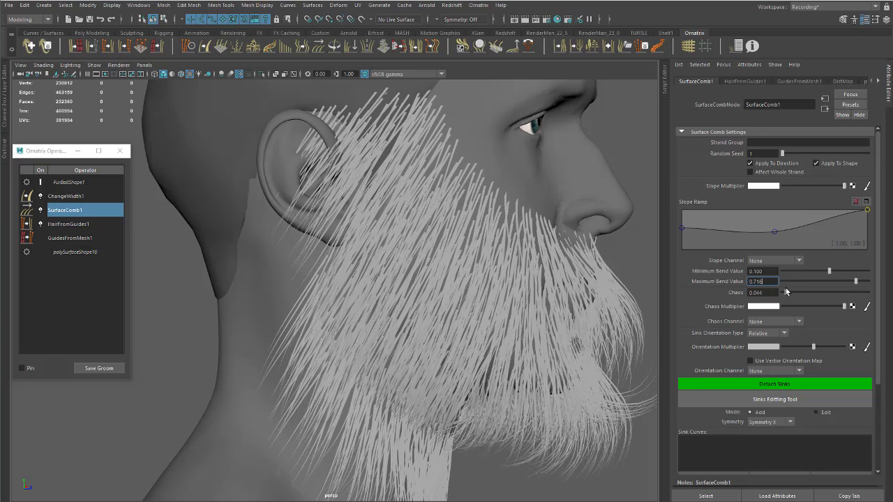
pyautogui.moveTo(786, 290); pyautogui.dragTo(758, 300)
pyautogui.keyDown('alt'); pyautogui.moveTo(558, 291); pyautogui.dragTo(393, 291); pyautogui.keyUp('alt')
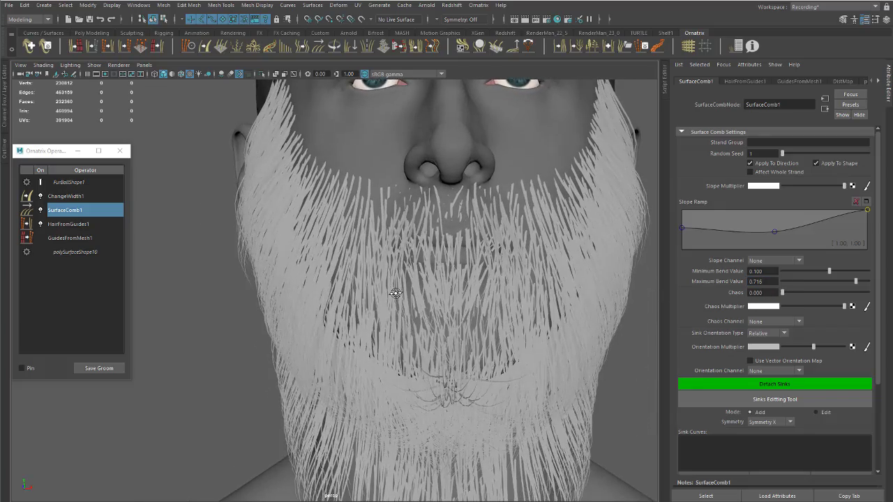
pyautogui.keyDown('alt'); pyautogui.moveTo(391, 291); pyautogui.dragTo(369, 284, button='right'); pyautogui.keyUp('alt')
pyautogui.keyDown('alt'); pyautogui.moveTo(370, 285); pyautogui.dragTo(445, 267); pyautogui.keyUp('alt')
pyautogui.keyDown('alt'); pyautogui.moveTo(444, 267); pyautogui.dragTo(490, 247, button='right'); pyautogui.keyUp('alt')
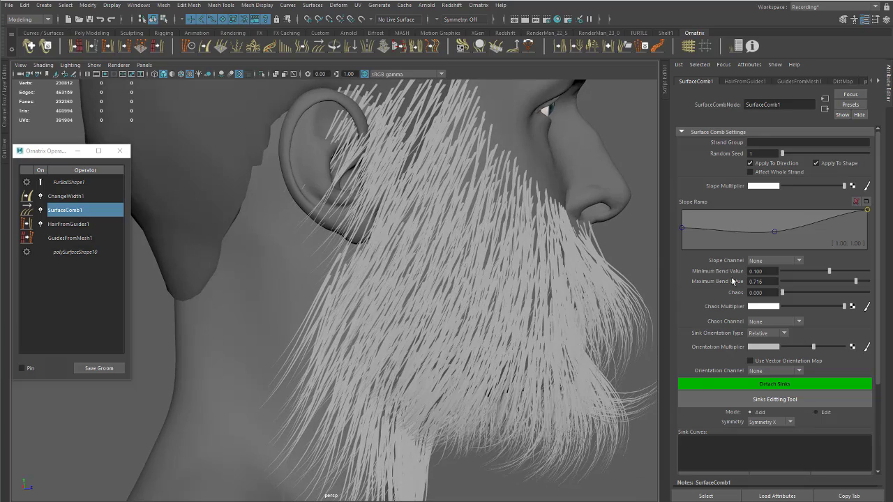
pyautogui.moveTo(782, 293); pyautogui.dragTo(781, 293)
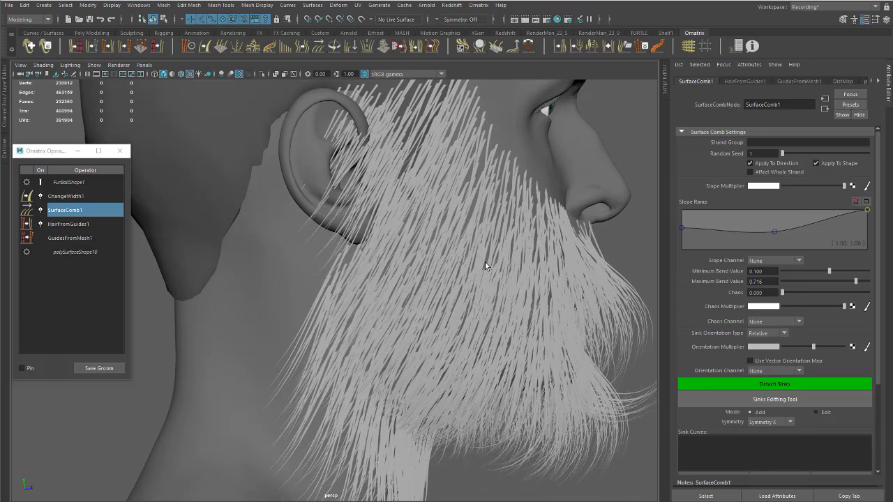
# - Reshape the Slope Ramp with the start point at about 0.51, a slightly raised middle point and a new high point about 0.72 along
pyautogui.keyDown('alt'); pyautogui.moveTo(484, 262); pyautogui.dragTo(440, 251, button='right'); pyautogui.keyUp('alt')
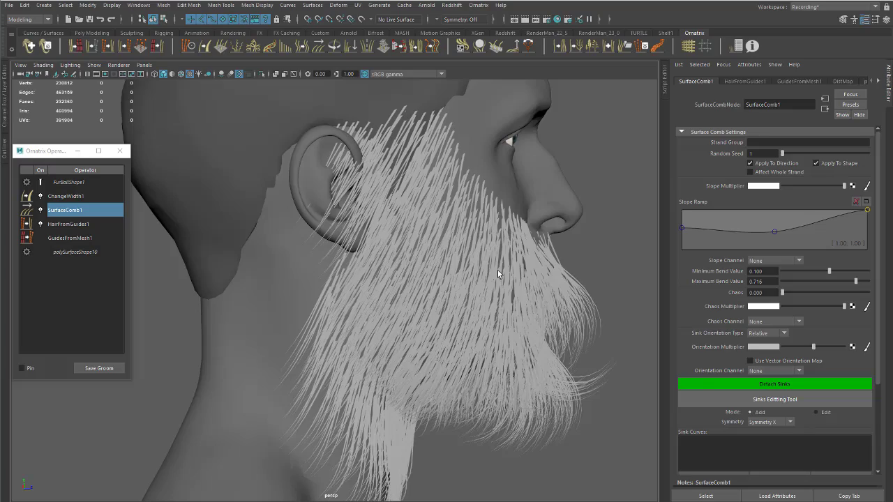
pyautogui.moveTo(497, 270)
pyautogui.keyDown('alt'); pyautogui.mouseDown()
pyautogui.moveTo(453, 265)
pyautogui.moveTo(515, 265)
pyautogui.mouseUp(); pyautogui.keyUp('alt')
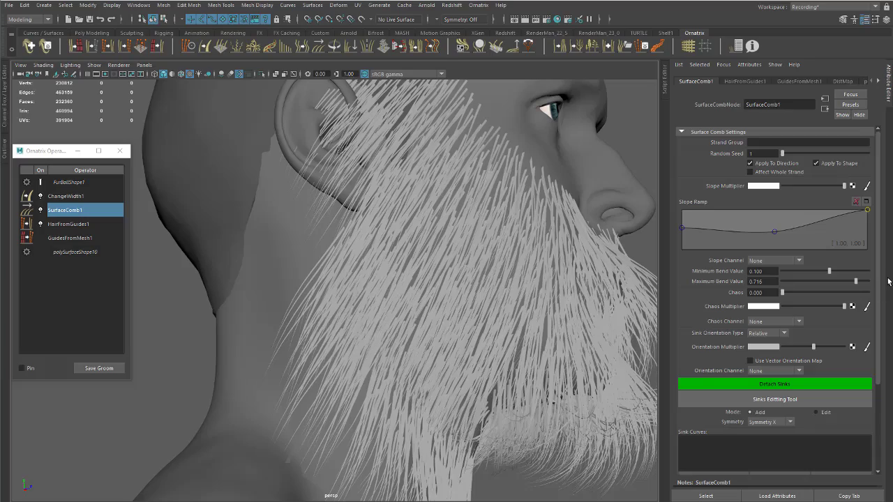
pyautogui.keyDown('alt'); pyautogui.moveTo(568, 240); pyautogui.dragTo(606, 226); pyautogui.keyUp('alt')
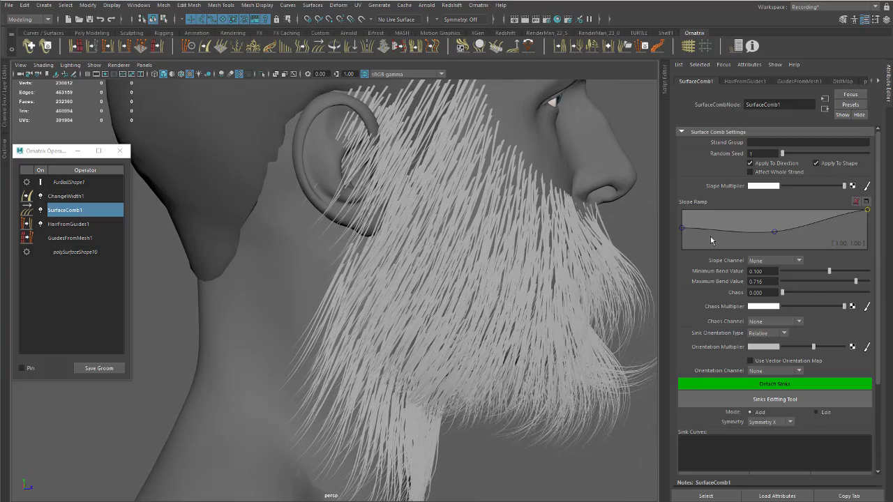
pyautogui.moveTo(684, 230); pyautogui.dragTo(680, 231)
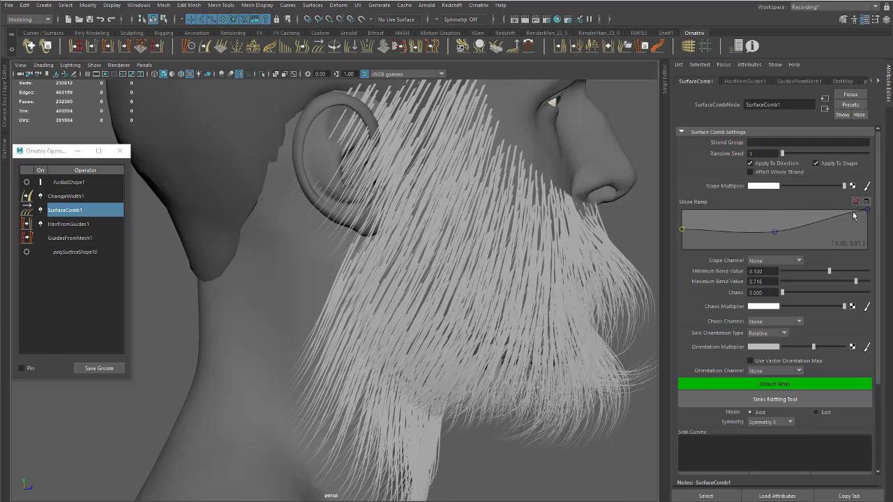
pyautogui.moveTo(866, 212)
pyautogui.mouseDown()
pyautogui.moveTo(871, 230)
pyautogui.moveTo(868, 205)
pyautogui.mouseUp()
pyautogui.click(816, 217)
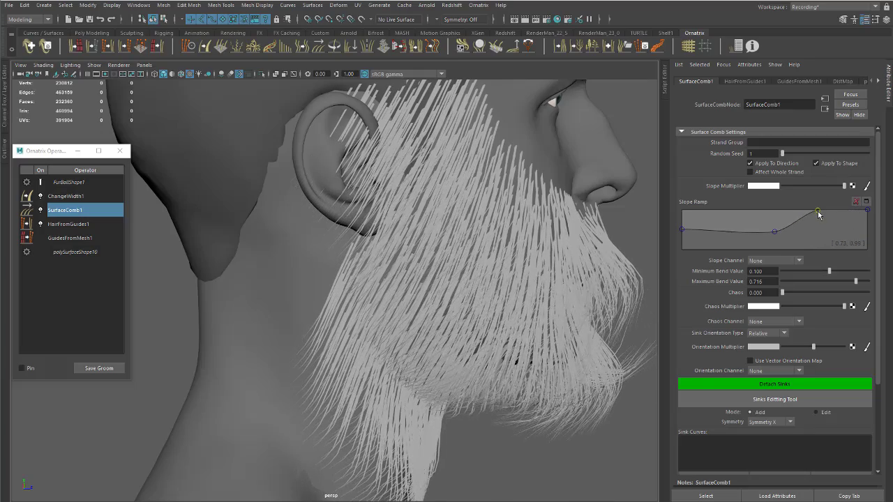
pyautogui.moveTo(817, 215); pyautogui.dragTo(816, 213)
pyautogui.keyDown('alt'); pyautogui.moveTo(517, 276); pyautogui.dragTo(551, 244); pyautogui.keyUp('alt')
pyautogui.moveTo(774, 233); pyautogui.dragTo(769, 229)
# - Activate SurfaceComb1's Sinks Editing Tool in Edit mode with the front of the beard in view
pyautogui.keyDown('alt'); pyautogui.moveTo(489, 267); pyautogui.dragTo(298, 227); pyautogui.keyUp('alt')
pyautogui.scroll(-5, 298, 226)
pyautogui.scroll(8, 489, 256)
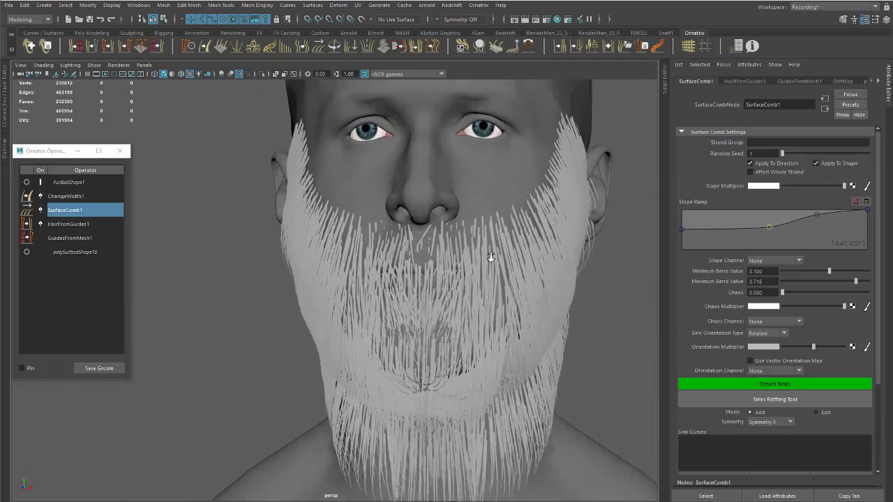
pyautogui.scroll(-4, 503, 249)
pyautogui.scroll(2, 416, 232)
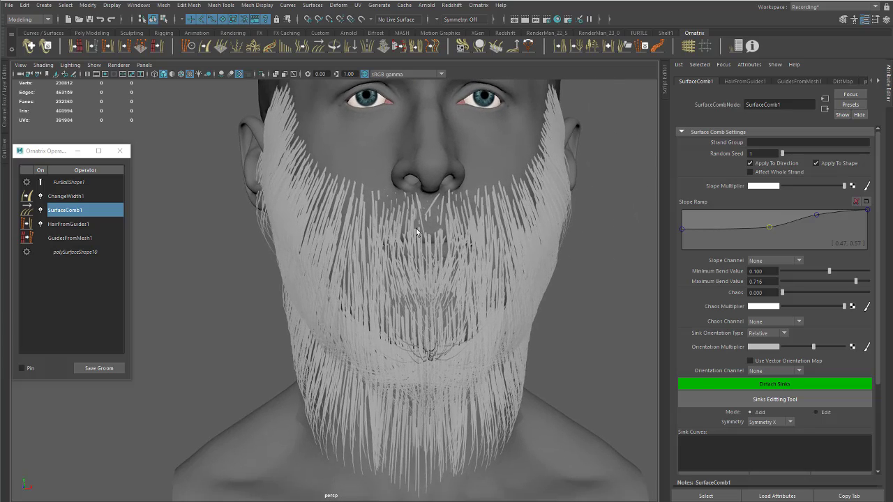
pyautogui.click(68, 225)
pyautogui.click(66, 211)
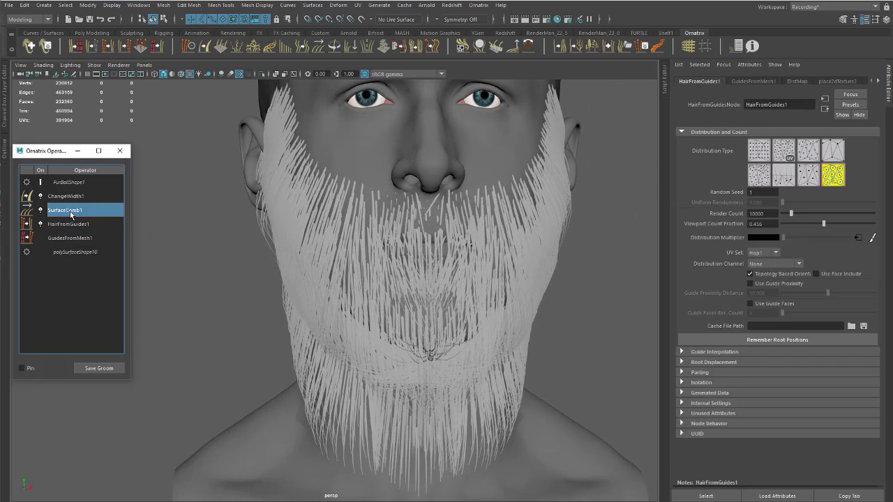
pyautogui.keyDown('alt'); pyautogui.moveTo(479, 279); pyautogui.dragTo(480, 264); pyautogui.keyUp('alt')
pyautogui.scroll(2, 481, 264)
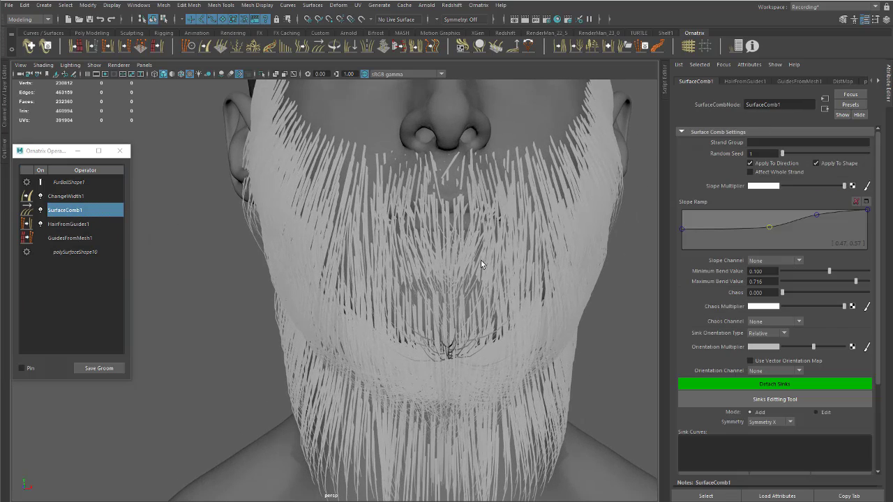
pyautogui.click(766, 401)
pyautogui.keyDown('alt'); pyautogui.moveTo(504, 318); pyautogui.dragTo(469, 318); pyautogui.keyUp('alt')
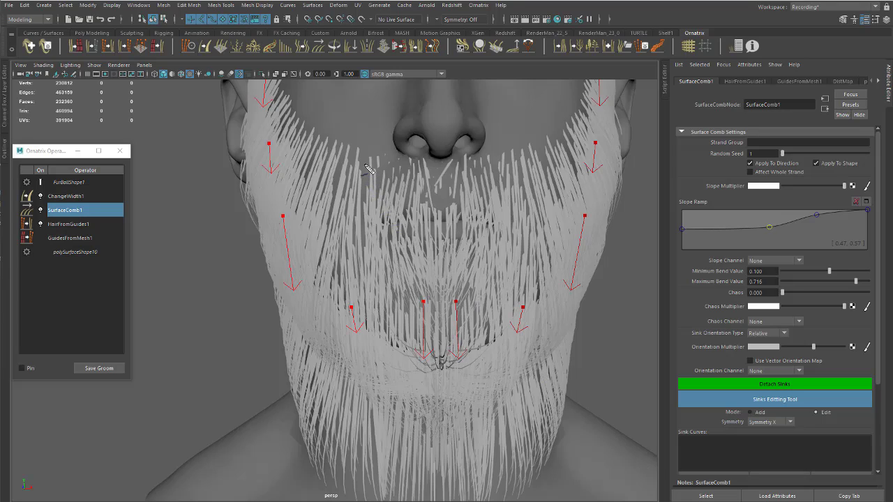
pyautogui.moveTo(364, 164); pyautogui.dragTo(428, 304)
pyautogui.moveTo(484, 176); pyautogui.dragTo(425, 321)
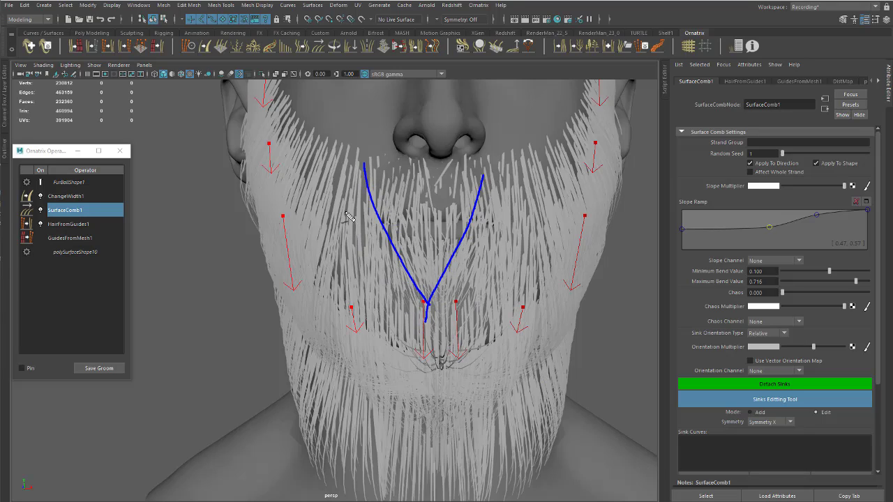
pyautogui.moveTo(357, 209)
pyautogui.mouseDown()
pyautogui.moveTo(427, 313)
pyautogui.moveTo(481, 369)
pyautogui.mouseUp()
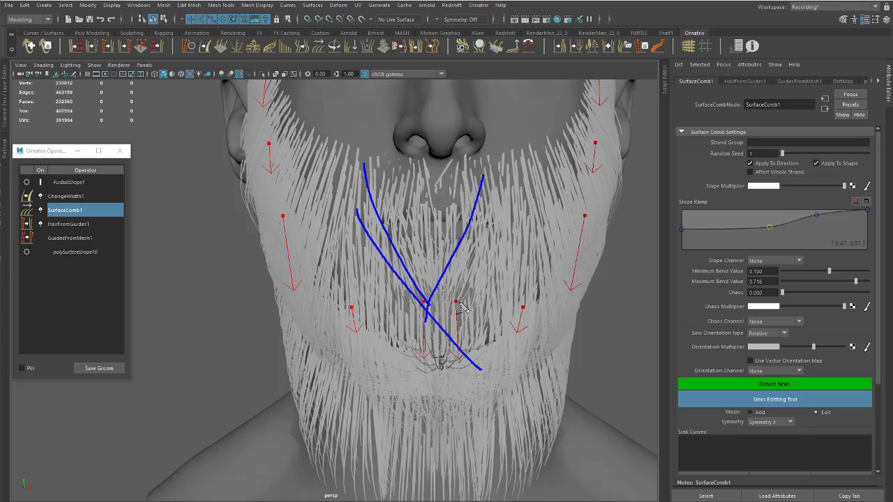
pyautogui.moveTo(475, 244); pyautogui.dragTo(399, 366)
pyautogui.moveTo(386, 293); pyautogui.dragTo(472, 388)
pyautogui.moveTo(459, 322); pyautogui.dragTo(394, 378)
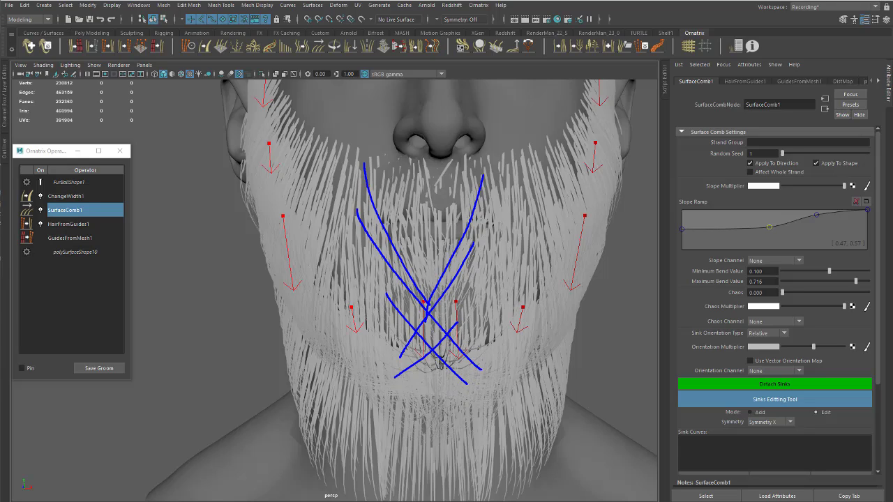
pyautogui.press('Escape')
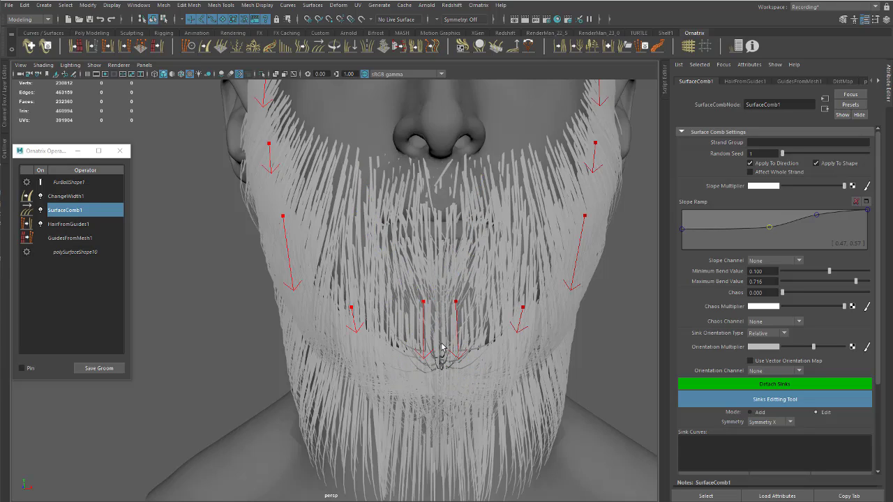
# - Select the mirrored sink below the lower lip and move its root outward from the chin's centre line
pyautogui.keyDown('alt'); pyautogui.moveTo(442, 347); pyautogui.dragTo(432, 335); pyautogui.keyUp('alt')
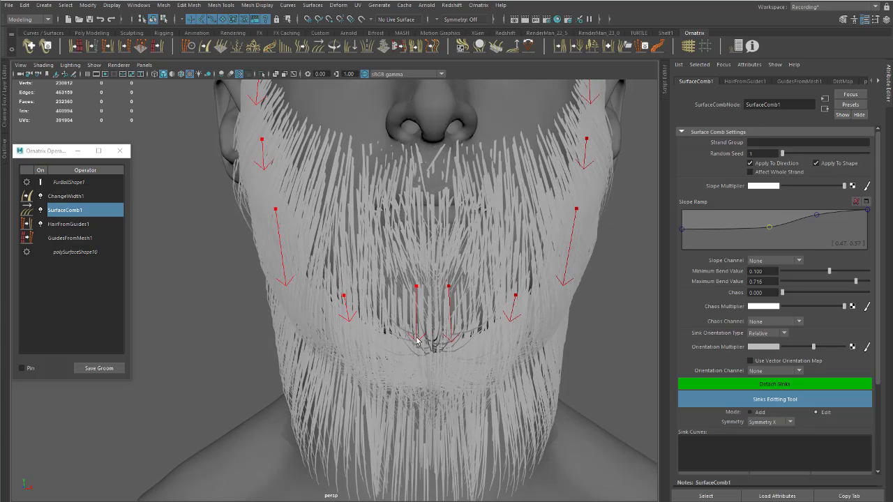
pyautogui.click(416, 340)
pyautogui.moveTo(417, 287)
pyautogui.mouseDown()
pyautogui.moveTo(392, 302)
pyautogui.moveTo(379, 231)
pyautogui.moveTo(398, 317)
pyautogui.moveTo(414, 292)
pyautogui.mouseUp()
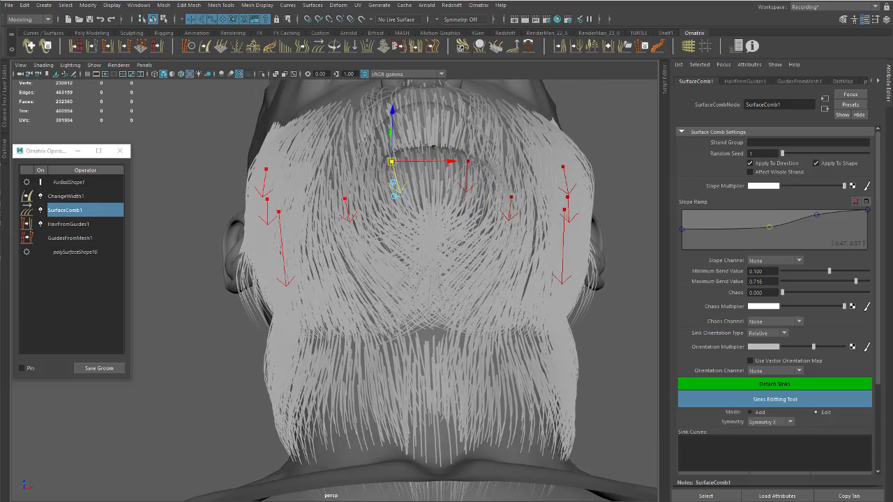
pyautogui.moveTo(474, 243); pyautogui.dragTo(441, 292)
pyautogui.moveTo(384, 227); pyautogui.dragTo(449, 301)
pyautogui.moveTo(471, 250); pyautogui.dragTo(417, 319)
# - Move the tip of the sink below the lip outward so that it angles away from the chin's centre
pyautogui.keyDown('alt'); pyautogui.moveTo(475, 296); pyautogui.dragTo(434, 244); pyautogui.keyUp('alt')
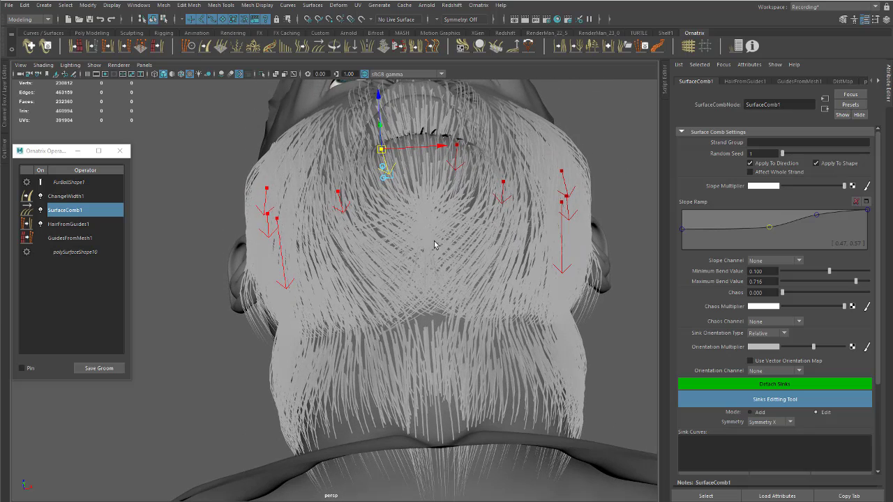
pyautogui.click(391, 178)
pyautogui.keyDown('alt'); pyautogui.moveTo(401, 202); pyautogui.dragTo(414, 223); pyautogui.keyUp('alt')
pyautogui.keyDown('alt'); pyautogui.moveTo(426, 293); pyautogui.dragTo(421, 284); pyautogui.keyUp('alt')
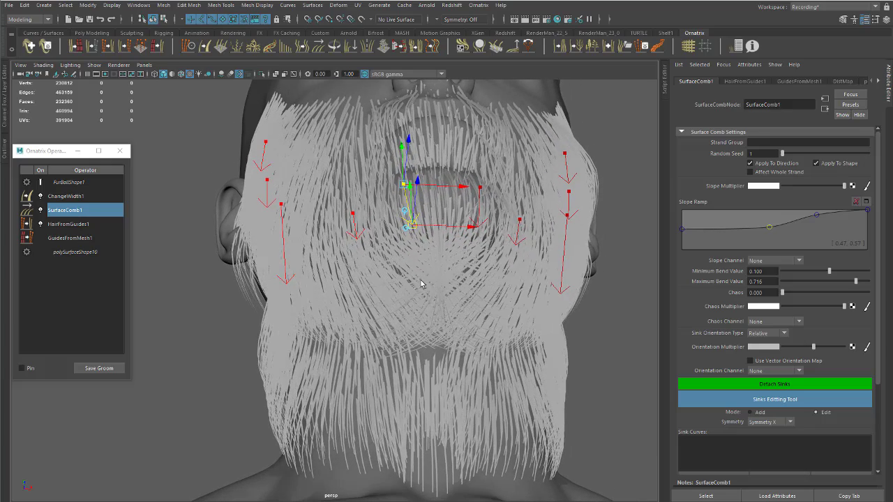
pyautogui.moveTo(414, 229)
pyautogui.mouseDown()
pyautogui.moveTo(391, 233)
pyautogui.moveTo(408, 230)
pyautogui.moveTo(398, 242)
pyautogui.moveTo(411, 254)
pyautogui.moveTo(413, 222)
pyautogui.mouseUp()
# - Add mirrored sinks under the chin and jaw that comb the hair outward and back toward the neck, and exit the sinks tool
pyautogui.click(751, 412)
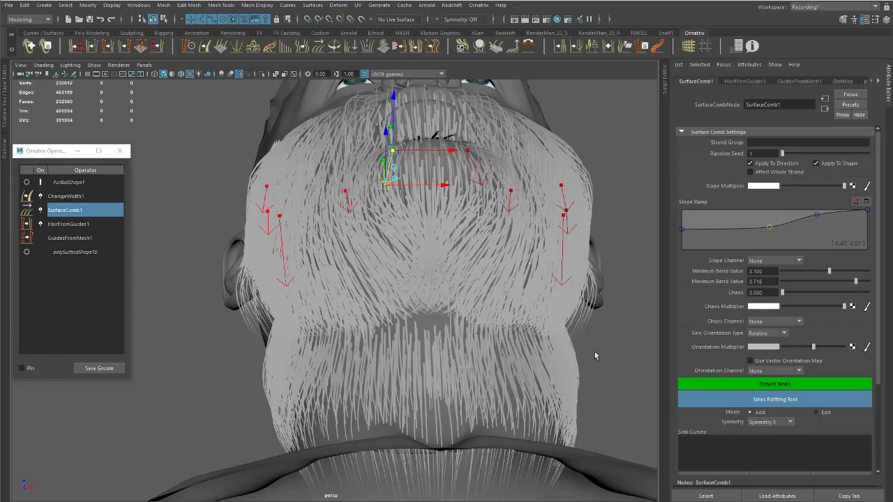
pyautogui.keyDown('alt'); pyautogui.moveTo(439, 293); pyautogui.dragTo(427, 272); pyautogui.keyUp('alt')
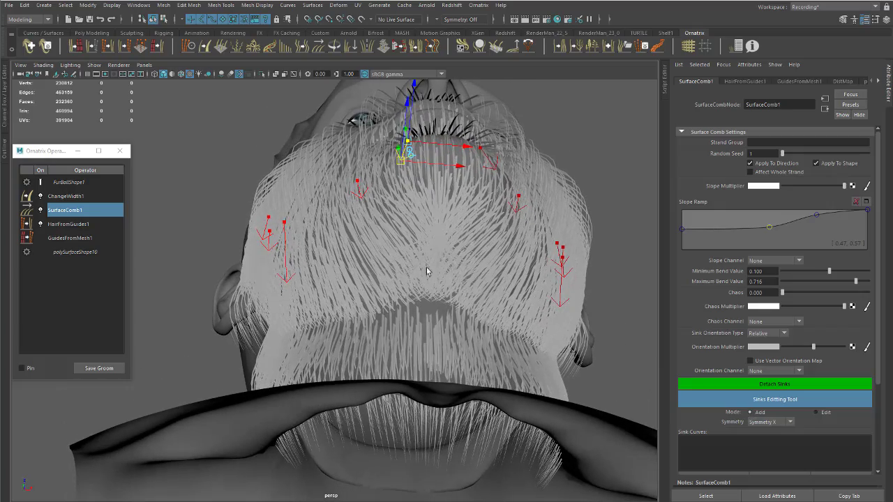
pyautogui.click(389, 236)
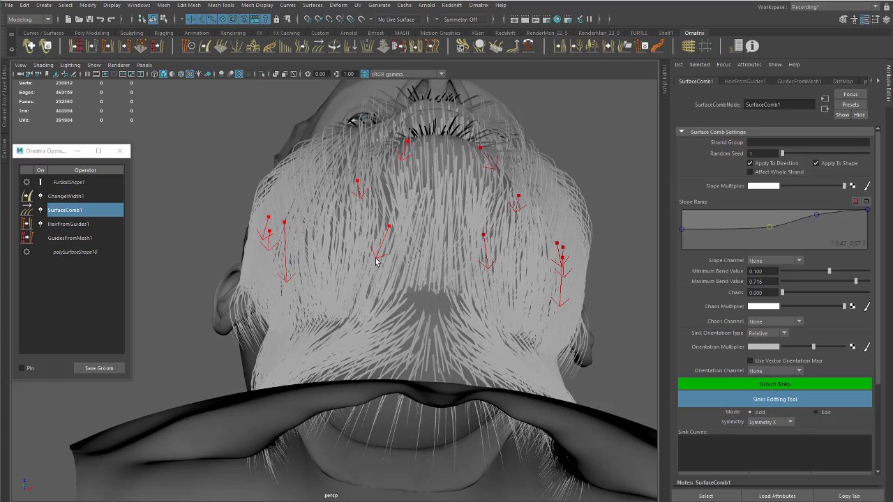
pyautogui.moveTo(382, 292); pyautogui.dragTo(365, 301)
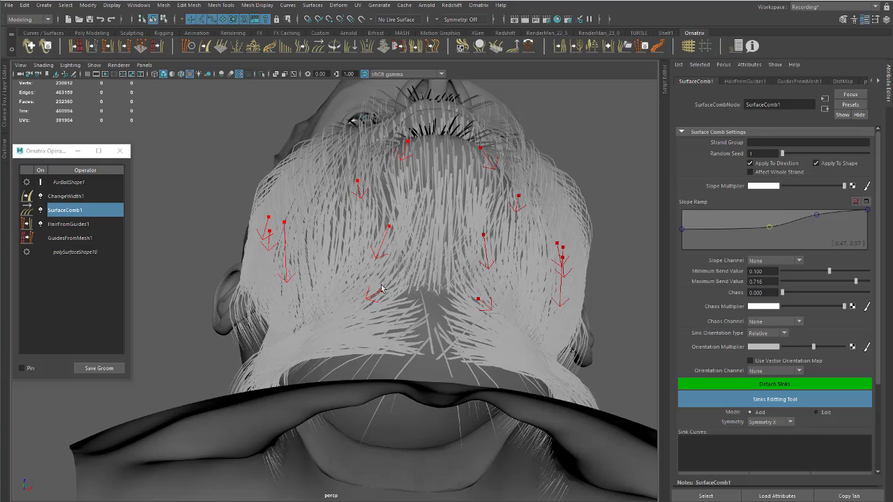
pyautogui.keyDown('alt'); pyautogui.moveTo(422, 262); pyautogui.dragTo(333, 339); pyautogui.keyUp('alt')
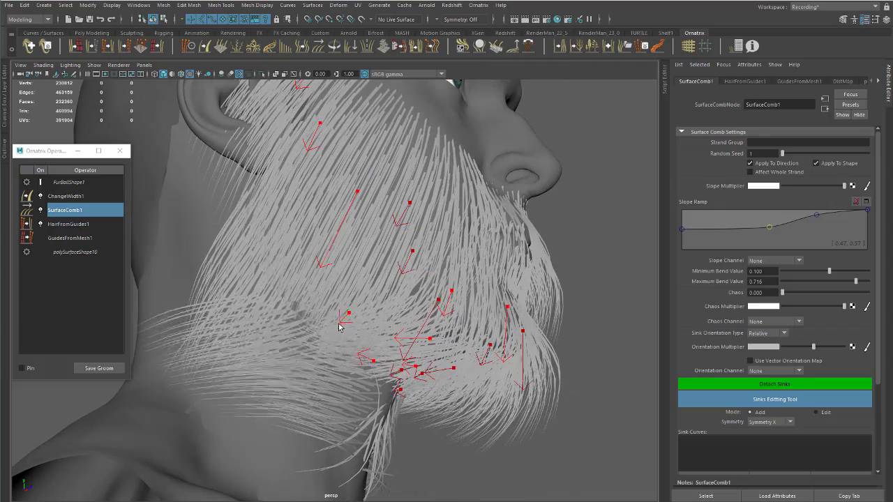
pyautogui.keyDown('alt'); pyautogui.moveTo(284, 298); pyautogui.dragTo(396, 265); pyautogui.keyUp('alt')
pyautogui.keyDown('alt'); pyautogui.moveTo(293, 246); pyautogui.dragTo(335, 249, button='right'); pyautogui.keyUp('alt')
pyautogui.keyDown('alt'); pyautogui.moveTo(408, 259); pyautogui.dragTo(443, 266, button='middle'); pyautogui.keyUp('alt')
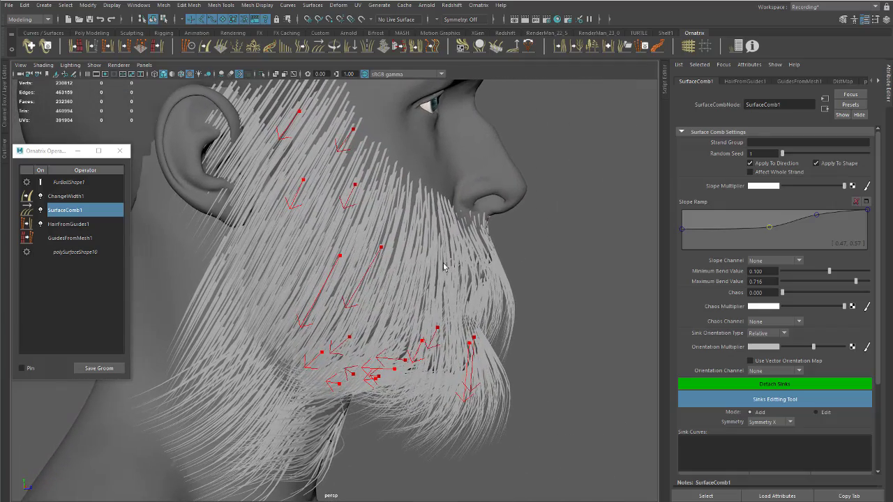
pyautogui.press('q')
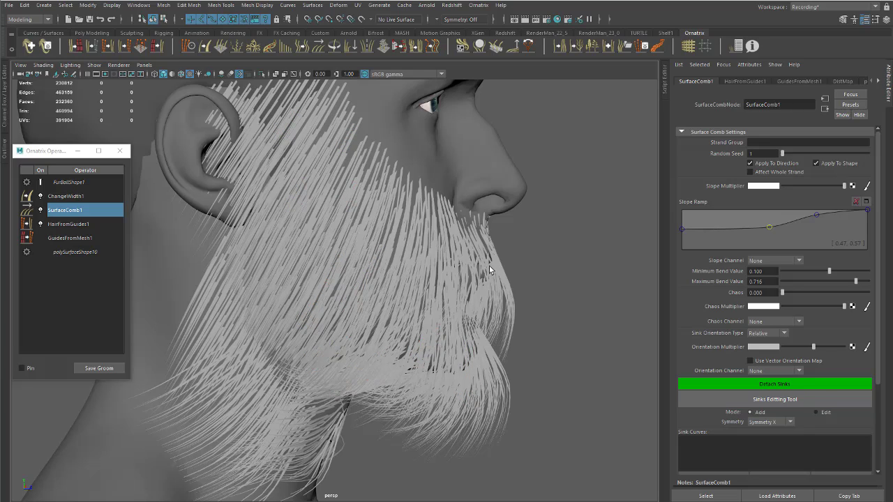
# - Set the Viewport Count Fraction of the HairFromGuides1 operator to 1
pyautogui.keyDown('alt'); pyautogui.moveTo(462, 266); pyautogui.dragTo(181, 237); pyautogui.keyUp('alt')
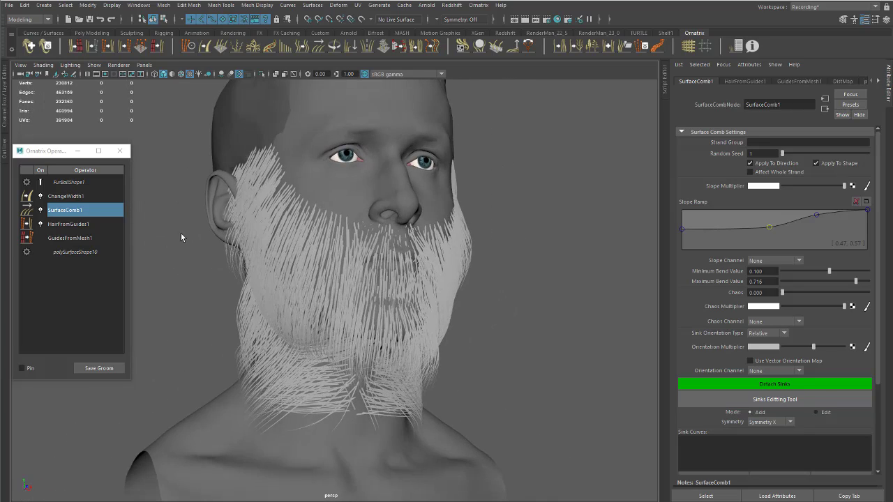
pyautogui.click(63, 223)
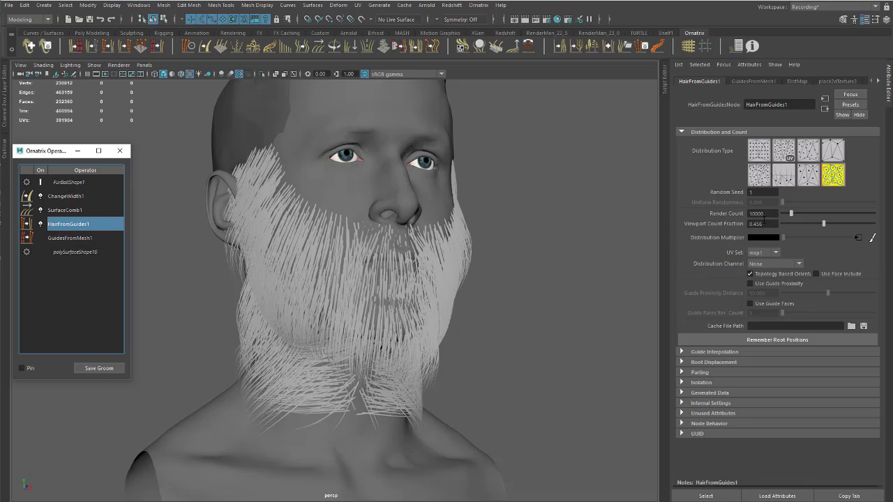
pyautogui.click(757, 224)
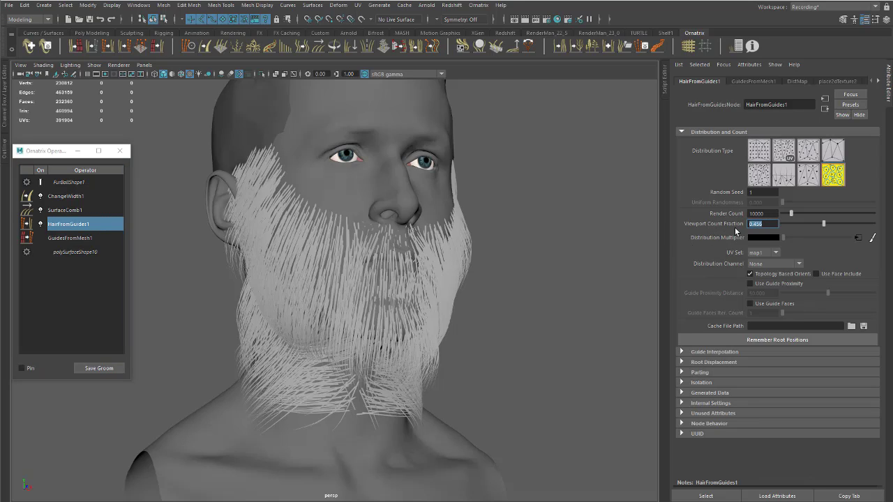
pyautogui.write('1')
pyautogui.press('Return')
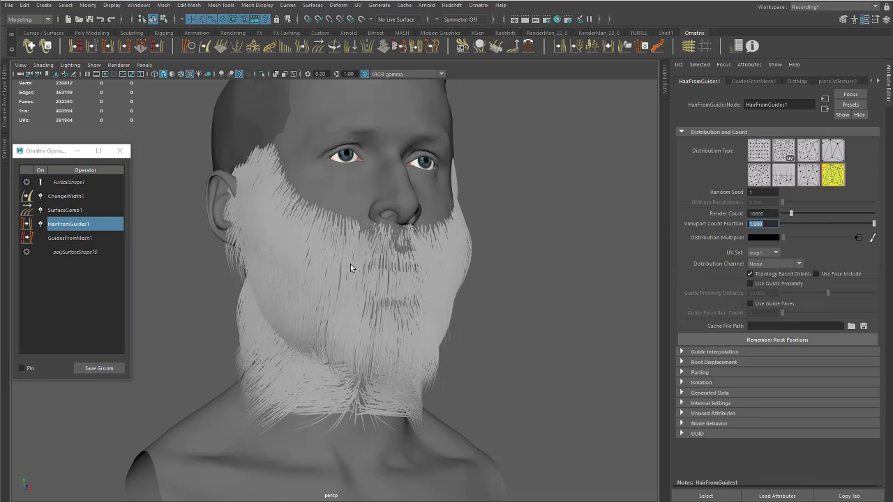
# - Add mirrored sinks to SurfaceComb1 under the chin that comb the neck hair downward, and exit the sinks tool
pyautogui.keyDown('alt'); pyautogui.moveTo(351, 267); pyautogui.dragTo(356, 233); pyautogui.keyUp('alt')
pyautogui.keyDown('alt'); pyautogui.moveTo(357, 234); pyautogui.dragTo(395, 295, button='right'); pyautogui.keyUp('alt')
pyautogui.keyDown('alt'); pyautogui.moveTo(395, 295); pyautogui.dragTo(389, 313); pyautogui.keyUp('alt')
pyautogui.keyDown('alt'); pyautogui.moveTo(389, 312); pyautogui.dragTo(309, 194, button='right'); pyautogui.keyUp('alt')
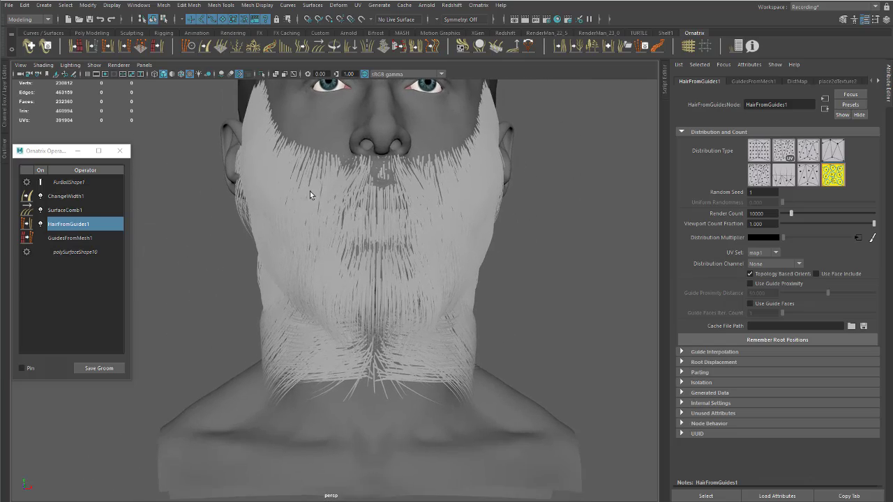
pyautogui.keyDown('alt'); pyautogui.moveTo(309, 194); pyautogui.dragTo(331, 184); pyautogui.keyUp('alt')
pyautogui.keyDown('alt'); pyautogui.moveTo(331, 184); pyautogui.dragTo(395, 303, button='right'); pyautogui.keyUp('alt')
pyautogui.keyDown('alt'); pyautogui.moveTo(395, 303); pyautogui.dragTo(371, 307); pyautogui.keyUp('alt')
pyautogui.click(70, 210)
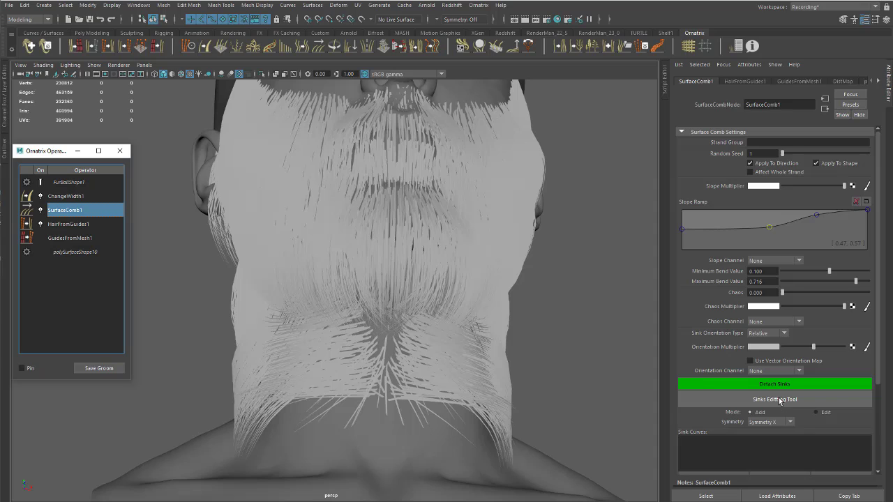
pyautogui.click(789, 402)
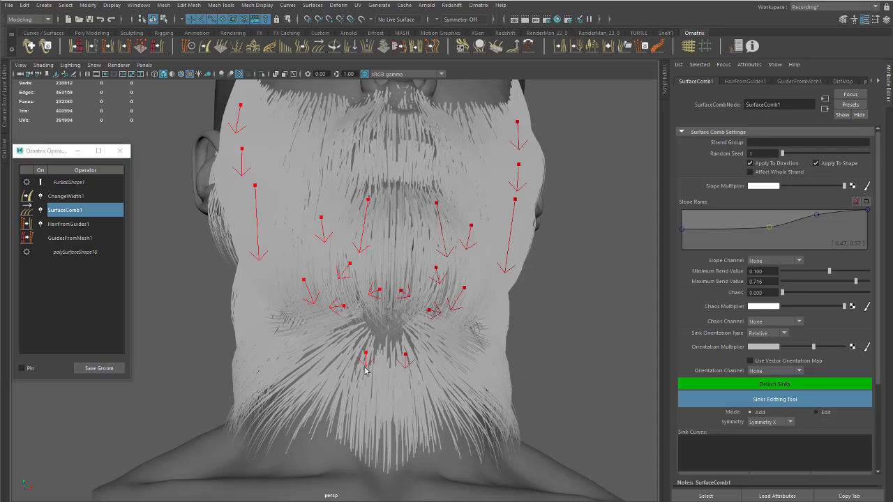
pyautogui.keyDown('alt'); pyautogui.moveTo(365, 377); pyautogui.dragTo(387, 333); pyautogui.keyUp('alt')
pyautogui.press('q')
# - Add a Length operator above SurfaceComb1 in the Ornatrix operator stack
pyautogui.keyDown('alt'); pyautogui.moveTo(338, 244); pyautogui.dragTo(383, 246); pyautogui.keyUp('alt')
pyautogui.keyDown('alt'); pyautogui.moveTo(383, 246); pyautogui.dragTo(253, 201, button='right'); pyautogui.keyUp('alt')
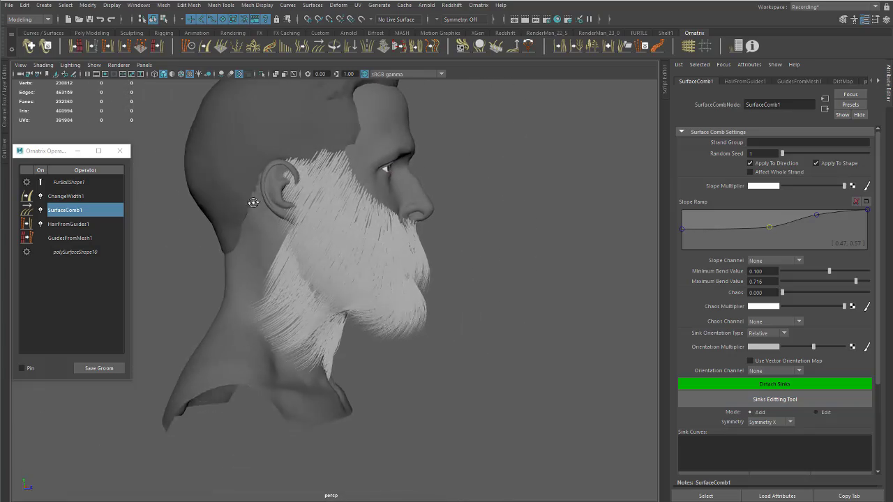
pyautogui.keyDown('alt'); pyautogui.moveTo(481, 209); pyautogui.dragTo(380, 214); pyautogui.keyUp('alt')
pyautogui.keyDown('alt'); pyautogui.moveTo(380, 214); pyautogui.dragTo(406, 237, button='right'); pyautogui.keyUp('alt')
pyautogui.moveTo(406, 237)
pyautogui.keyDown('alt'); pyautogui.mouseDown()
pyautogui.moveTo(507, 236)
pyautogui.moveTo(453, 235)
pyautogui.moveTo(442, 223)
pyautogui.moveTo(331, 224)
pyautogui.moveTo(405, 231)
pyautogui.mouseUp(); pyautogui.keyUp('alt')
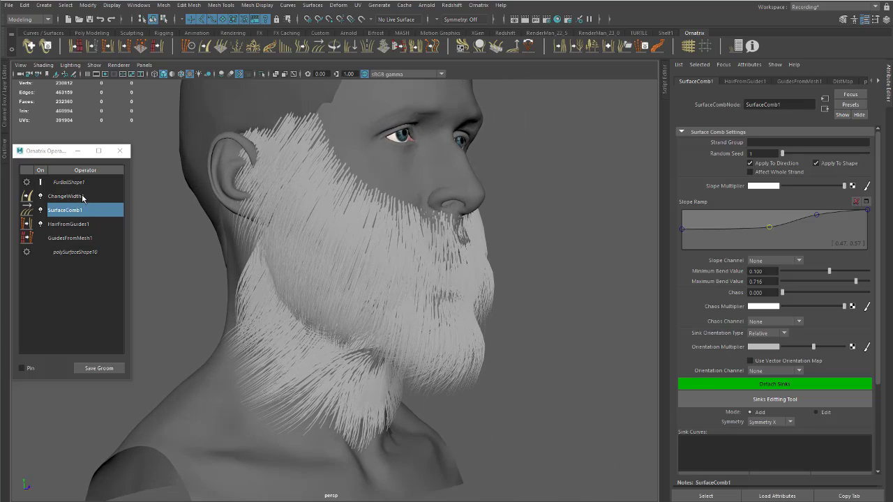
pyautogui.click(74, 207)
pyautogui.keyDown('alt'); pyautogui.moveTo(280, 219); pyautogui.dragTo(407, 182); pyautogui.keyUp('alt')
# - Compare the beard's side profile with the bearded man's reference photo
pyautogui.moveTo(0, 185); pyautogui.dragTo(142, 203)
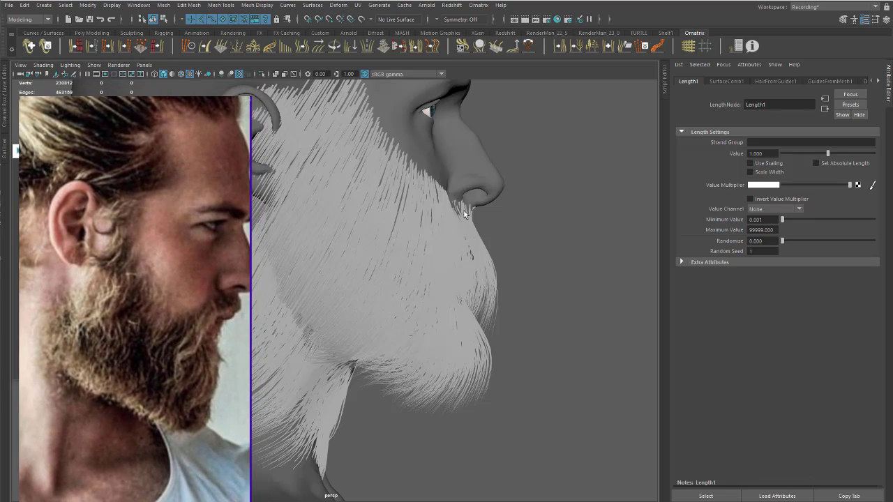
pyautogui.keyDown('alt'); pyautogui.moveTo(464, 211); pyautogui.dragTo(288, 224); pyautogui.keyUp('alt')
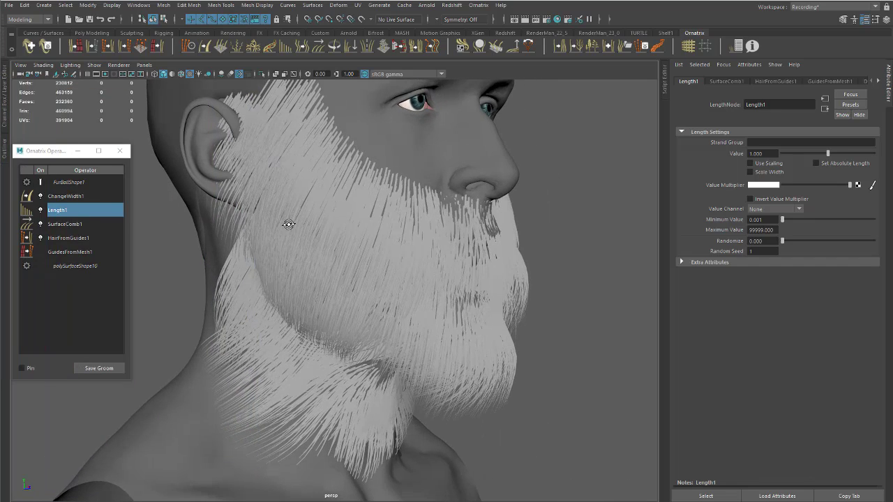
pyautogui.keyDown('alt'); pyautogui.moveTo(403, 259); pyautogui.dragTo(390, 247); pyautogui.keyUp('alt')
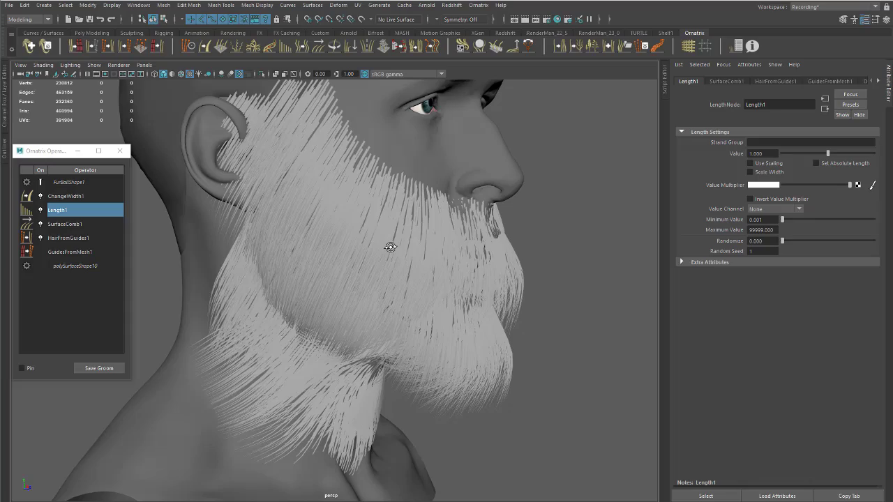
# - Switch to Mudbox and rename the layer Paint Layer 6 as DistMap
pyautogui.press('super+Tab')
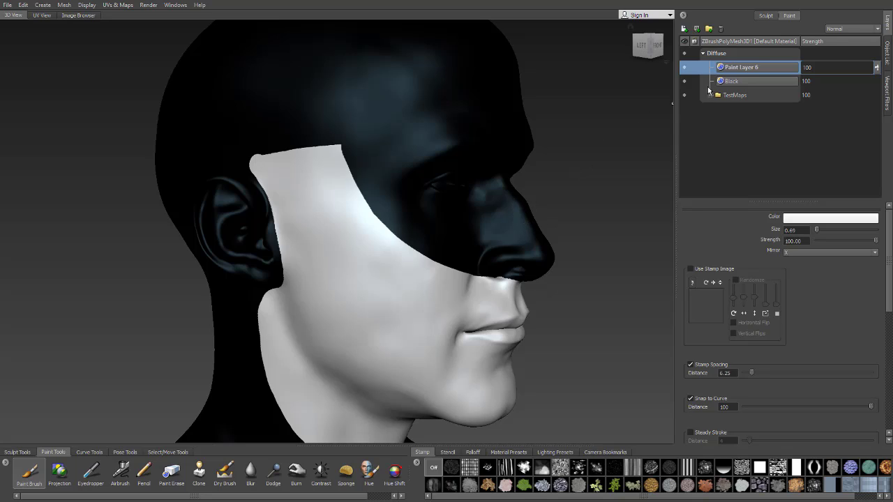
pyautogui.doubleClick(741, 68)
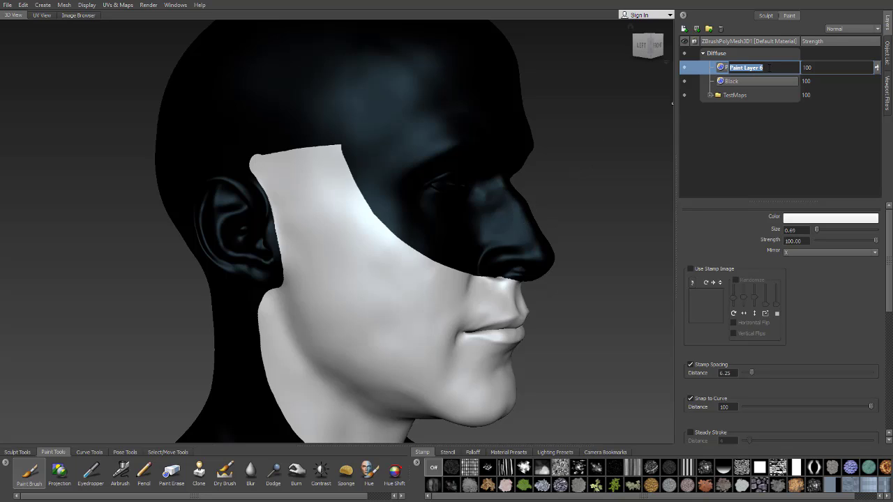
pyautogui.write('DistMap')
pyautogui.press('Return')
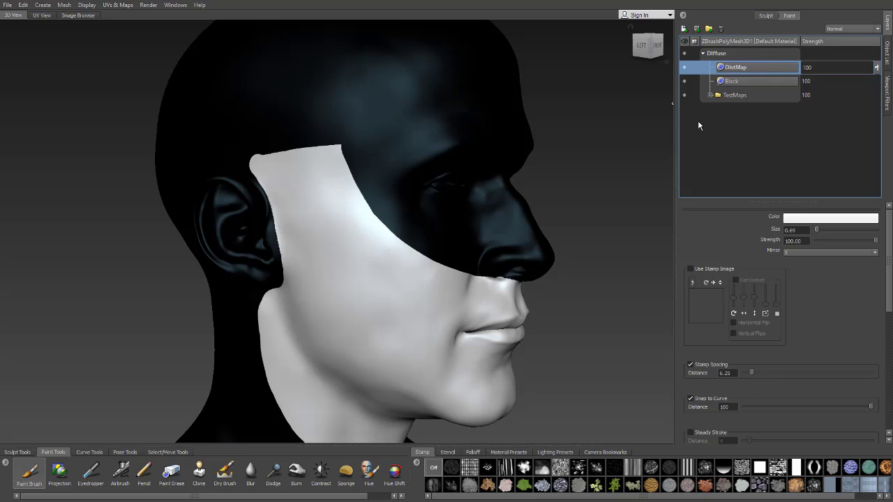
# - Create a new 2048 paint layer in the Diffuse channel above DistMap
pyautogui.keyDown('alt'); pyautogui.moveTo(383, 259); pyautogui.dragTo(413, 203); pyautogui.keyUp('alt')
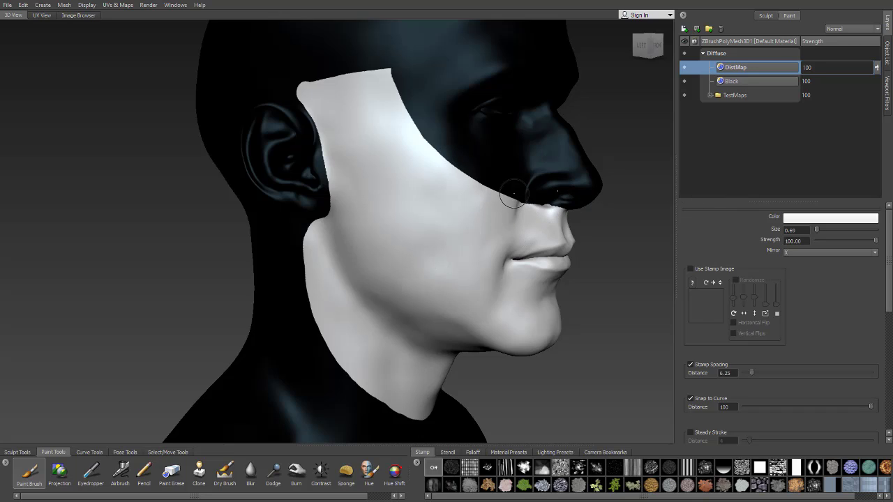
pyautogui.keyDown('alt'); pyautogui.moveTo(498, 191); pyautogui.dragTo(501, 197, button='middle'); pyautogui.keyUp('alt')
pyautogui.click(684, 29)
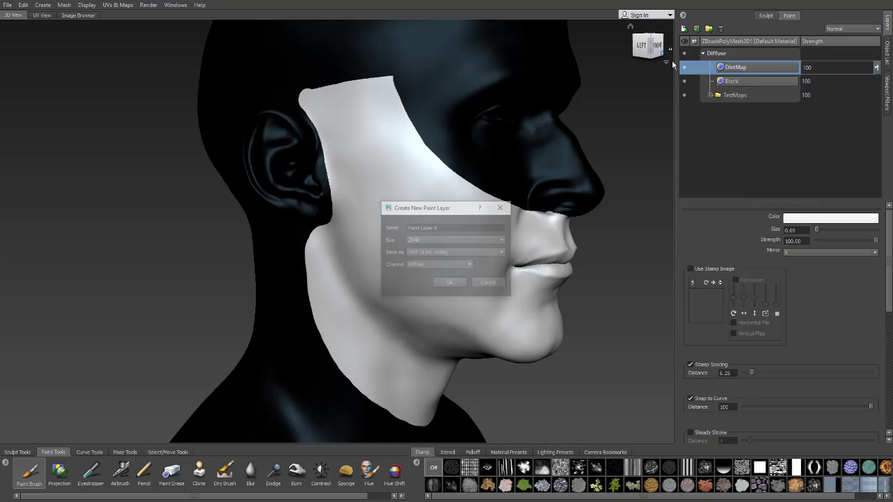
pyautogui.click(451, 285)
# - Set the Paint Brush color to black and its size to 2.54
pyautogui.moveTo(399, 171)
pyautogui.keyDown('alt'); pyautogui.mouseDown()
pyautogui.moveTo(414, 211)
pyautogui.moveTo(434, 207)
pyautogui.moveTo(437, 189)
pyautogui.moveTo(406, 195)
pyautogui.moveTo(391, 237)
pyautogui.mouseUp(); pyautogui.keyUp('alt')
pyautogui.click(816, 217)
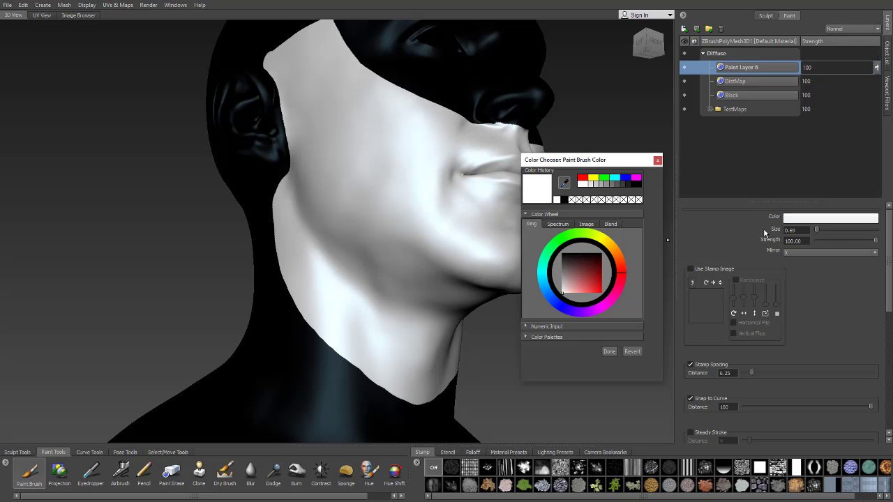
pyautogui.moveTo(588, 162); pyautogui.dragTo(892, 259)
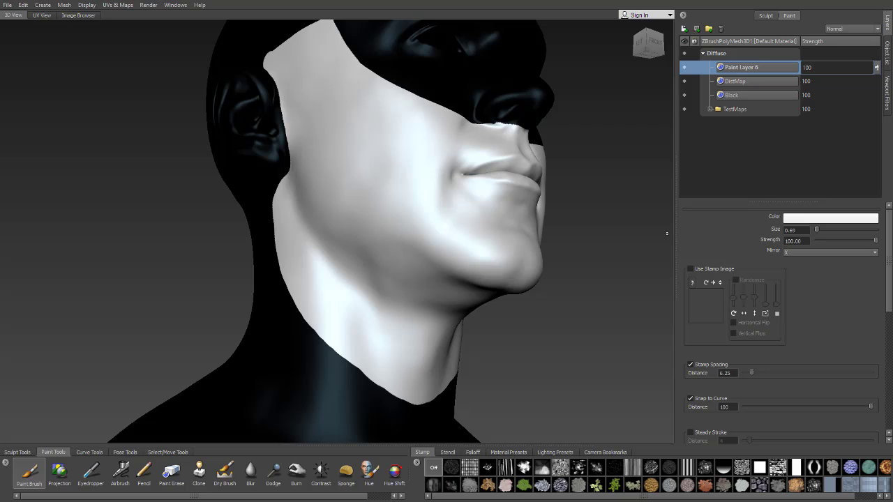
pyautogui.moveTo(433, 227)
pyautogui.keyDown('alt'); pyautogui.mouseDown()
pyautogui.moveTo(365, 213)
pyautogui.moveTo(381, 199)
pyautogui.moveTo(412, 206)
pyautogui.mouseUp(); pyautogui.keyUp('alt')
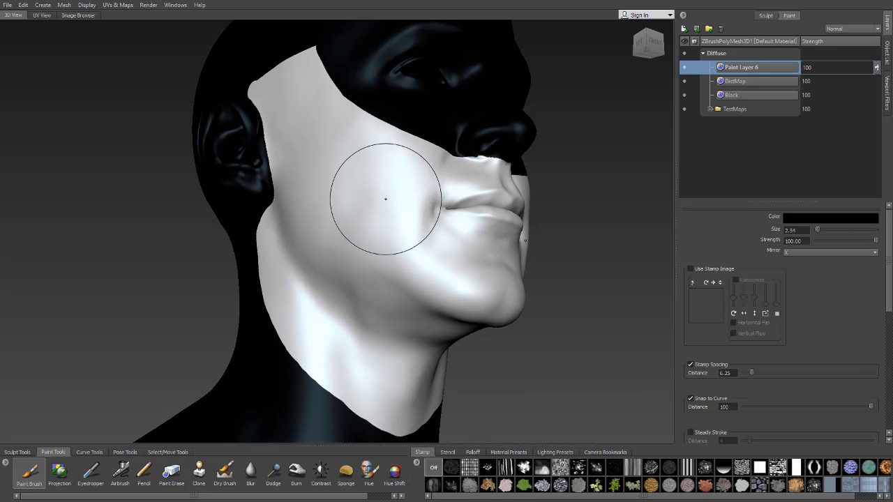
# - Switch to Maya, try a Value of 0 on the Length1 operator and restore it to 1
pyautogui.hotkey('alt', 'Tab')
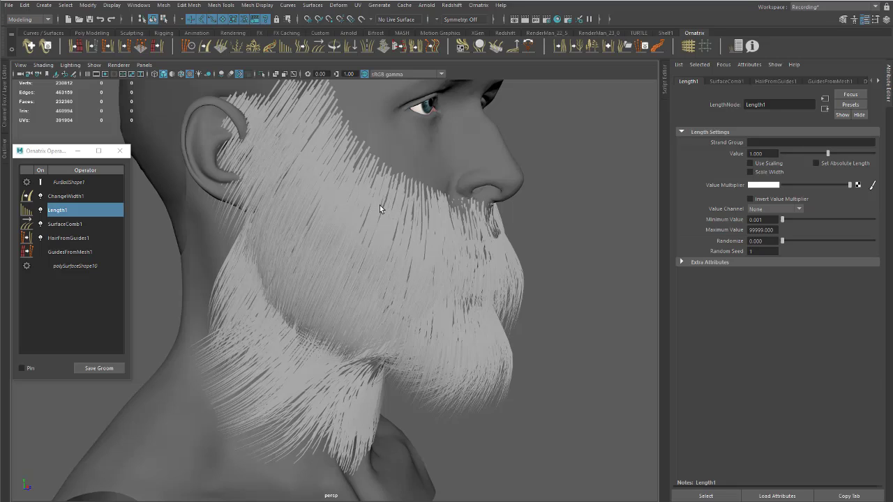
pyautogui.keyDown('alt'); pyautogui.moveTo(379, 208); pyautogui.dragTo(409, 240, button='middle'); pyautogui.keyUp('alt')
pyautogui.keyDown('alt'); pyautogui.moveTo(544, 189); pyautogui.dragTo(546, 216, button='middle'); pyautogui.keyUp('alt')
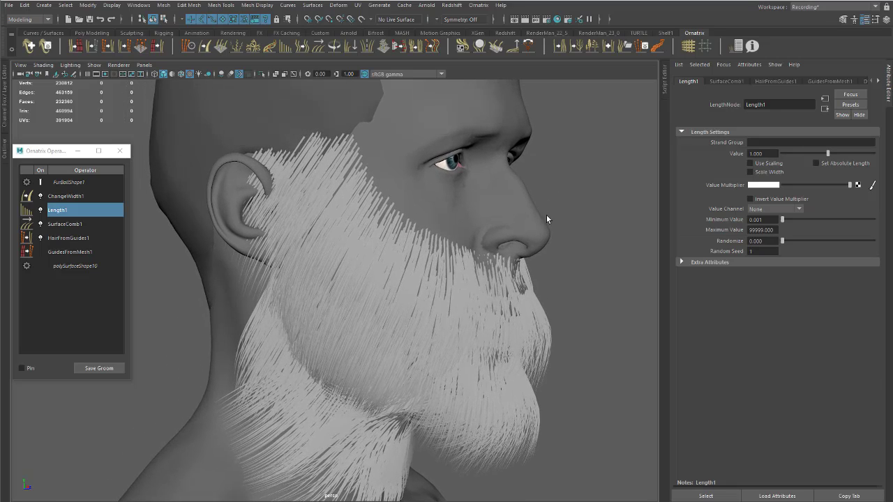
pyautogui.keyDown('alt'); pyautogui.moveTo(546, 218); pyautogui.dragTo(630, 156); pyautogui.keyUp('alt')
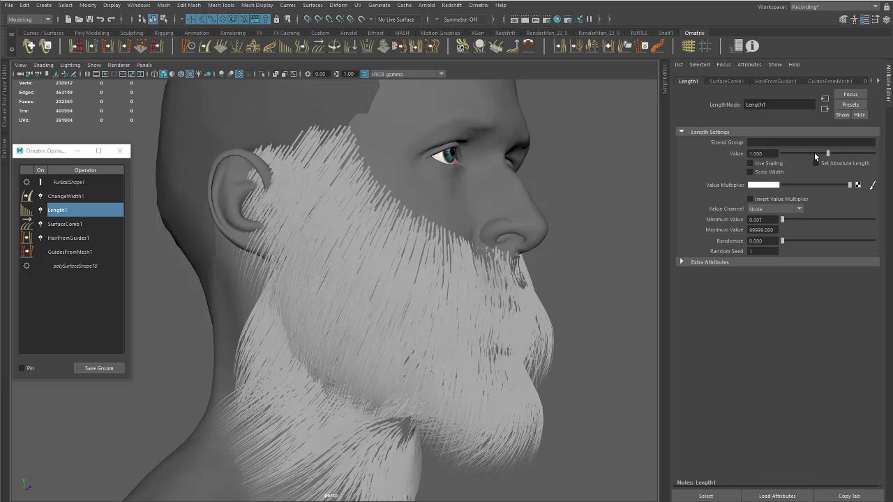
pyautogui.moveTo(828, 155); pyautogui.dragTo(782, 159)
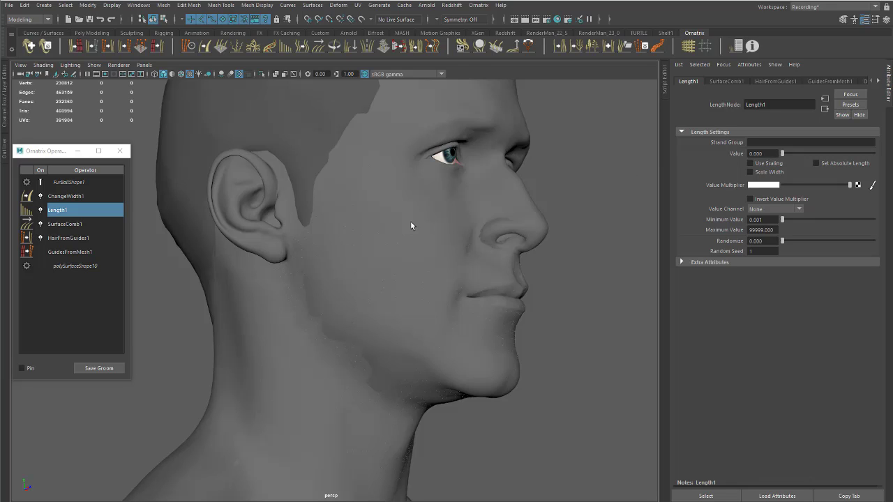
pyautogui.keyDown('alt'); pyautogui.moveTo(411, 222); pyautogui.dragTo(733, 185, button='right'); pyautogui.keyUp('alt')
pyautogui.keyDown('alt'); pyautogui.moveTo(513, 202); pyautogui.dragTo(405, 182, button='right'); pyautogui.keyUp('alt')
pyautogui.keyDown('alt'); pyautogui.moveTo(515, 178); pyautogui.dragTo(418, 178, button='right'); pyautogui.keyUp('alt')
pyautogui.keyDown('alt'); pyautogui.moveTo(507, 156); pyautogui.dragTo(444, 203, button='right'); pyautogui.keyUp('alt')
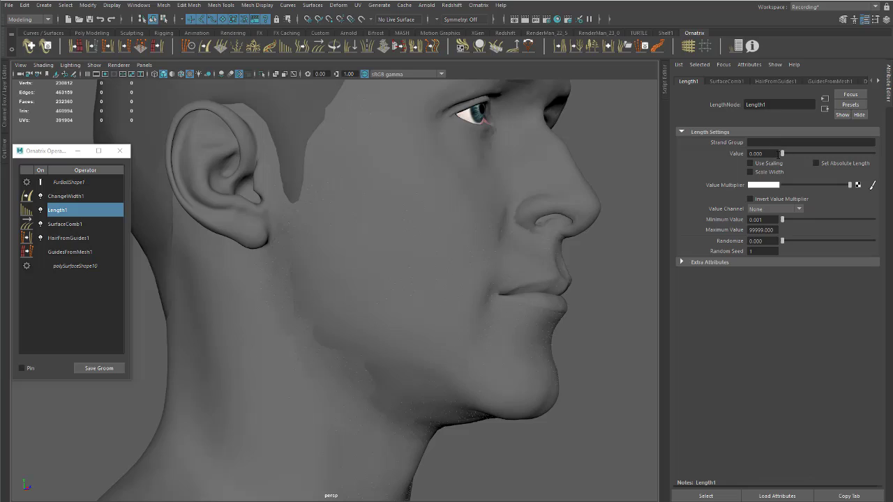
pyautogui.write('1')
pyautogui.press('Return')
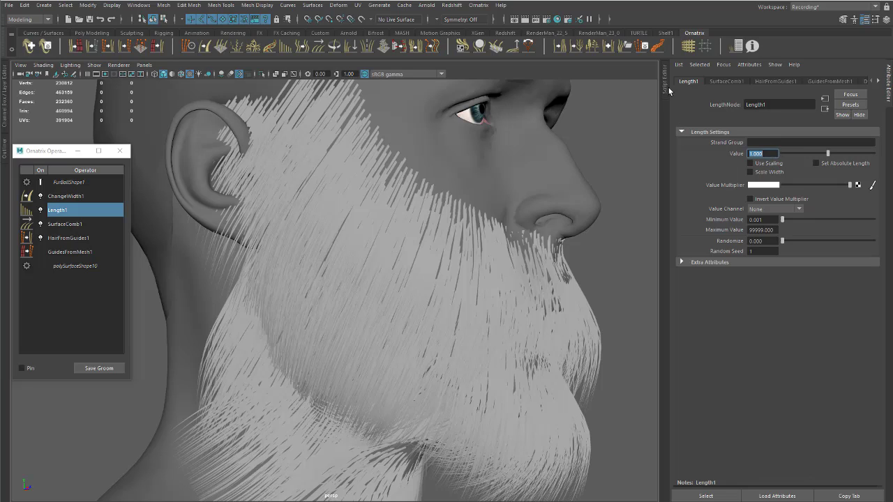
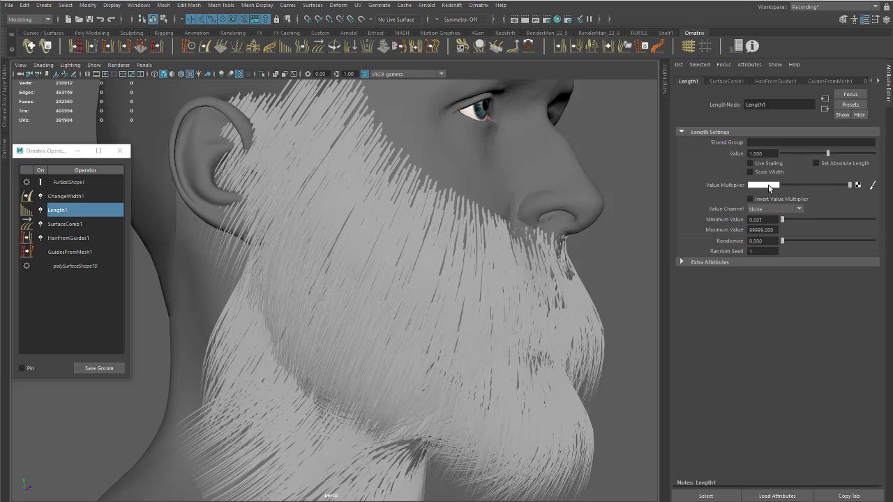
# - Try a slightly lower Value on the Length1 operator and restore it to 1
pyautogui.keyDown('alt'); pyautogui.moveTo(657, 182); pyautogui.dragTo(572, 209); pyautogui.keyUp('alt')
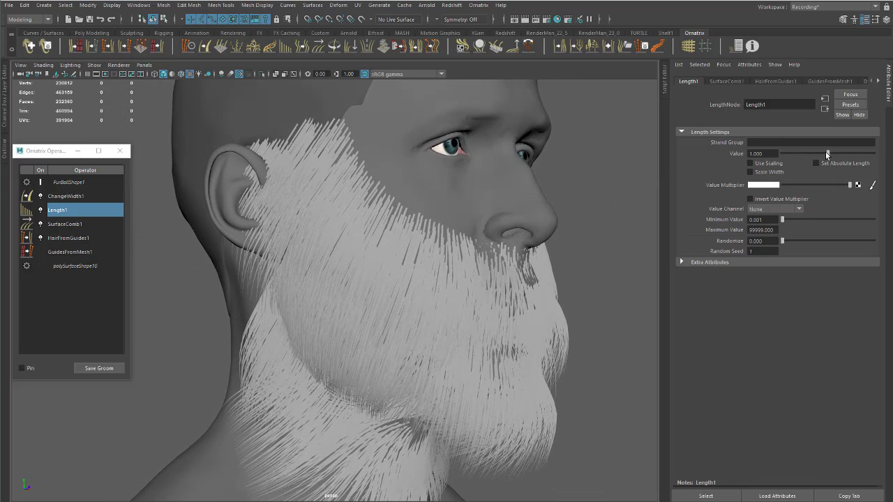
pyautogui.moveTo(829, 155); pyautogui.dragTo(823, 156)
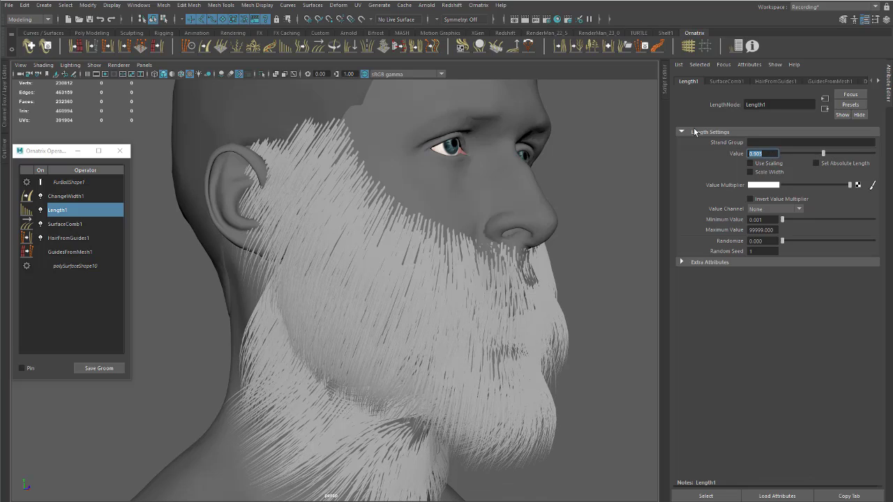
pyautogui.write('1')
pyautogui.press('Return')
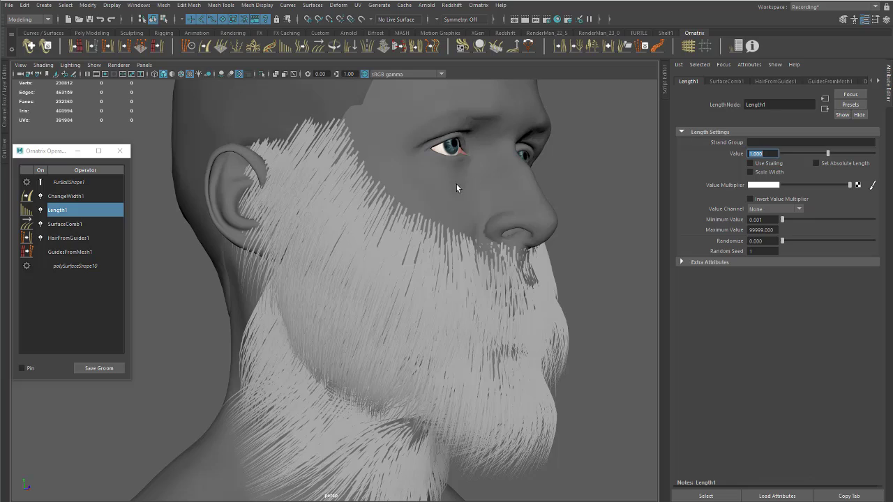
# - Compare the hair length along the beard's cheek edge in Maya with the white beard area painted in Mudbox
pyautogui.keyDown('alt'); pyautogui.moveTo(456, 184); pyautogui.dragTo(432, 220); pyautogui.keyUp('alt')
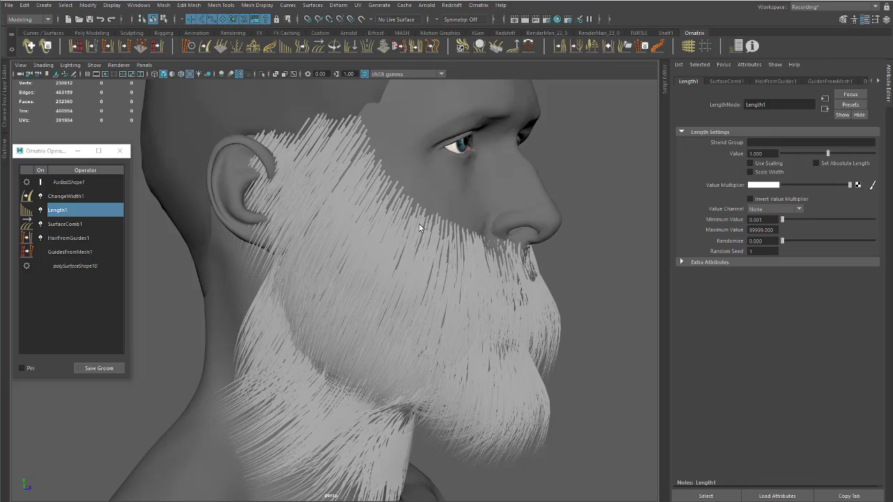
pyautogui.keyDown('alt'); pyautogui.moveTo(572, 240); pyautogui.dragTo(454, 257); pyautogui.keyUp('alt')
pyautogui.hotkey('alt', 'Tab')
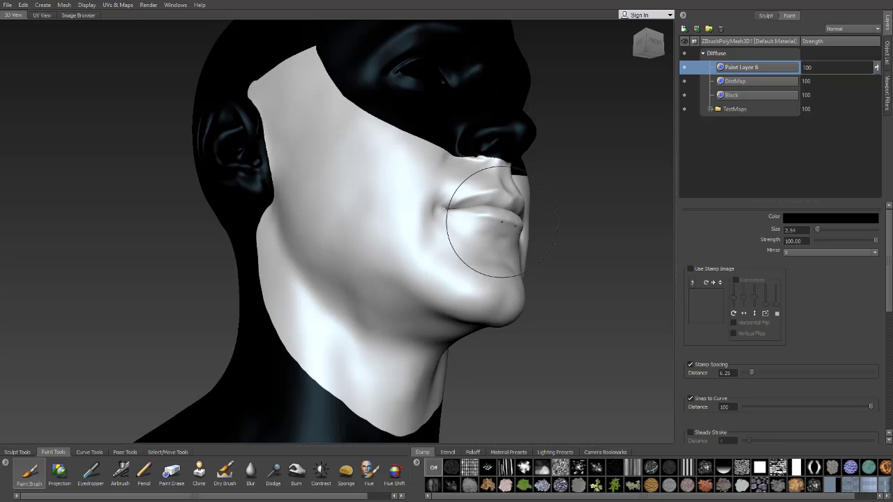
pyautogui.keyDown('alt'); pyautogui.moveTo(476, 212); pyautogui.dragTo(486, 250); pyautogui.keyUp('alt')
pyautogui.keyDown('alt'); pyautogui.moveTo(486, 250); pyautogui.dragTo(473, 193, button='right'); pyautogui.keyUp('alt')
pyautogui.keyDown('alt'); pyautogui.moveTo(455, 226); pyautogui.dragTo(454, 249, button='middle'); pyautogui.keyUp('alt')
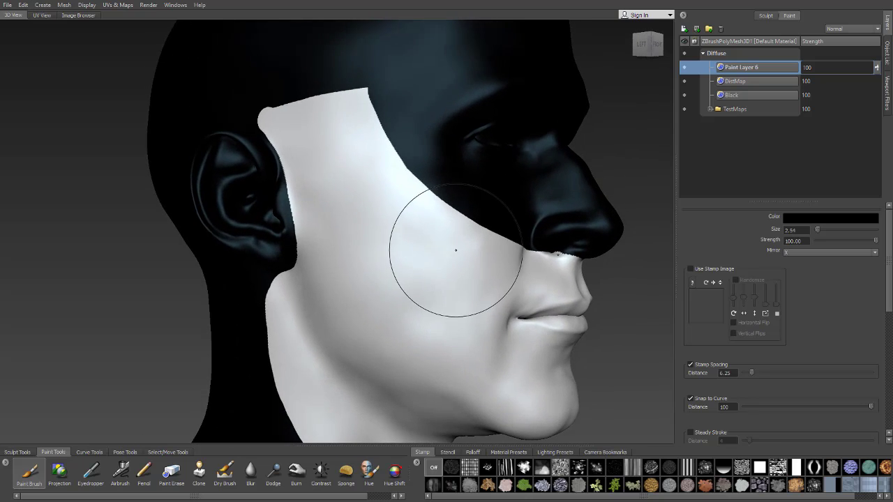
pyautogui.keyDown('alt'); pyautogui.moveTo(455, 249); pyautogui.dragTo(360, 219); pyautogui.keyUp('alt')
pyautogui.hotkey('alt', 'Tab')
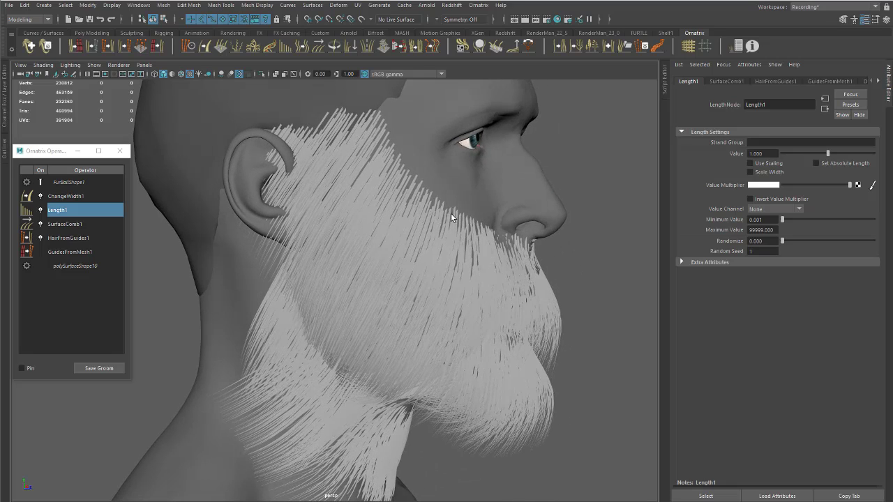
# - Switch to Mudbox and rename the layer Paint Layer 6 as LengthMap
pyautogui.hotkey('alt', 'Tab')
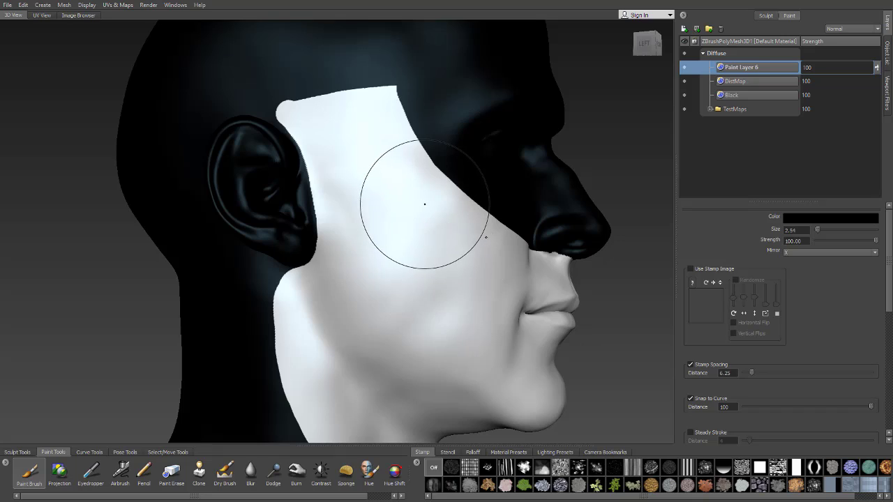
pyautogui.doubleClick(746, 68)
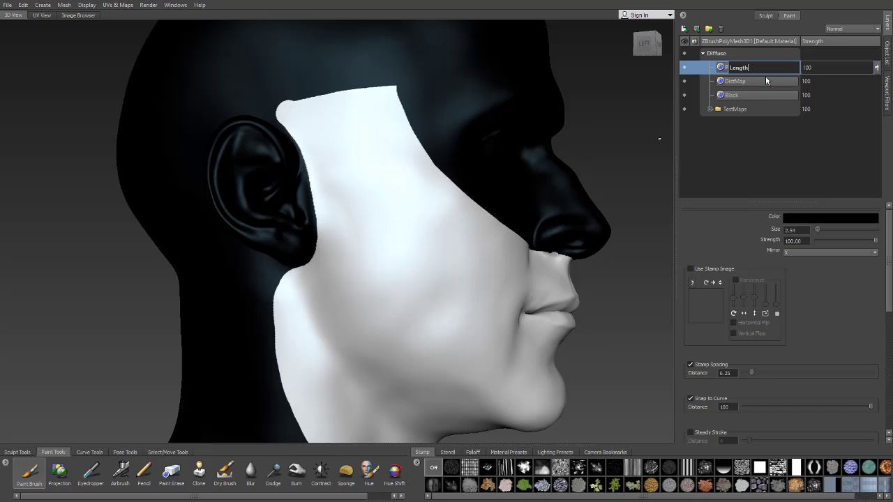
pyautogui.press('Return')
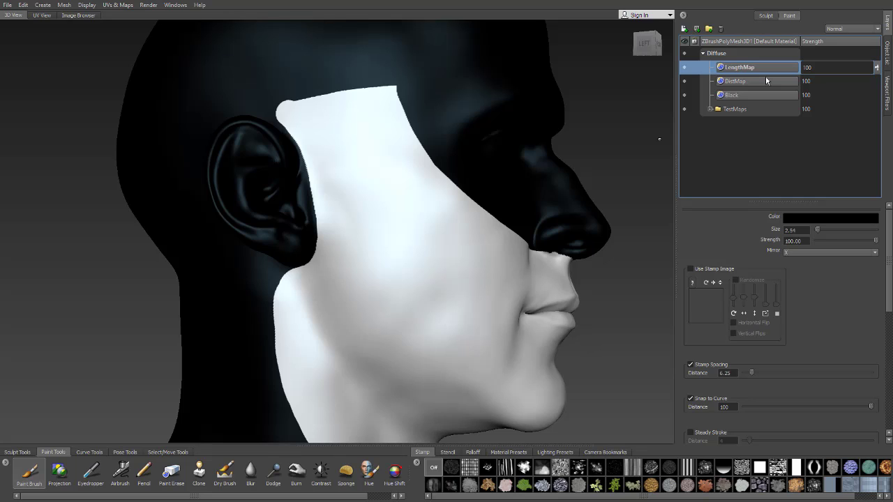
# - Compare the beard around the mouth in Maya with the painted area around the lips in Mudbox
pyautogui.hotkey('alt', 'Tab')
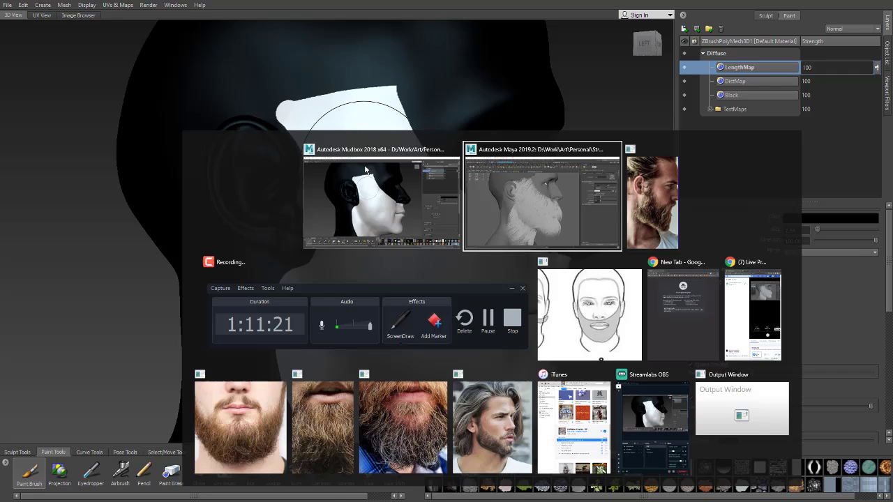
pyautogui.keyDown('alt'); pyautogui.moveTo(426, 166); pyautogui.dragTo(376, 200); pyautogui.keyUp('alt')
pyautogui.hotkey('alt', 'Tab')
pyautogui.keyDown('alt'); pyautogui.moveTo(468, 209); pyautogui.dragTo(391, 223); pyautogui.keyUp('alt')
pyautogui.keyDown('alt'); pyautogui.moveTo(390, 223); pyautogui.dragTo(428, 254, button='right'); pyautogui.keyUp('alt')
pyautogui.keyDown('alt'); pyautogui.moveTo(429, 253); pyautogui.dragTo(369, 238); pyautogui.keyUp('alt')
pyautogui.moveTo(369, 237)
pyautogui.keyDown('alt'); pyautogui.mouseDown(button='right')
pyautogui.moveTo(409, 242)
pyautogui.moveTo(380, 230)
pyautogui.moveTo(389, 173)
pyautogui.mouseUp(button='right'); pyautogui.keyUp('alt')
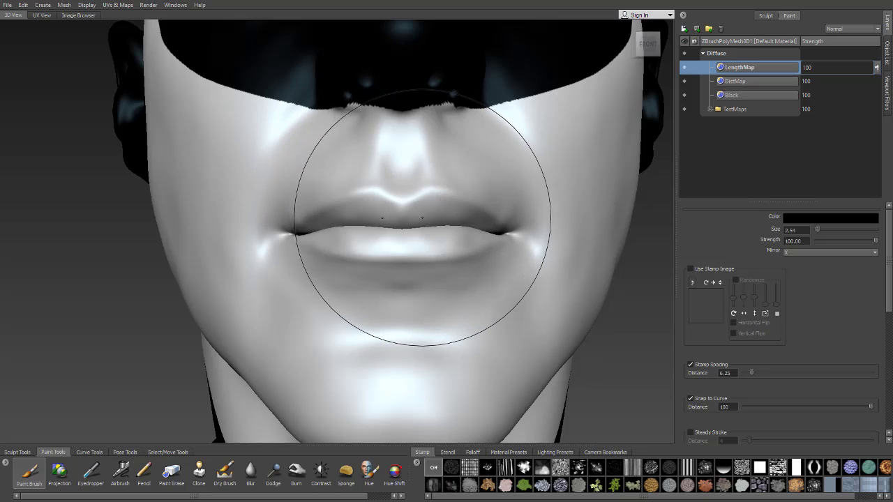
# - Reduce the brush size to 0.75, hide the LengthMap layer and make DistMap the active paint layer
pyautogui.moveTo(432, 220)
pyautogui.mouseDown()
pyautogui.moveTo(372, 220)
pyautogui.moveTo(356, 209)
pyautogui.mouseUp()
pyautogui.keyDown('alt'); pyautogui.moveTo(357, 209); pyautogui.dragTo(358, 234, button='right'); pyautogui.keyUp('alt')
pyautogui.keyDown('alt'); pyautogui.moveTo(359, 234); pyautogui.dragTo(392, 233); pyautogui.keyUp('alt')
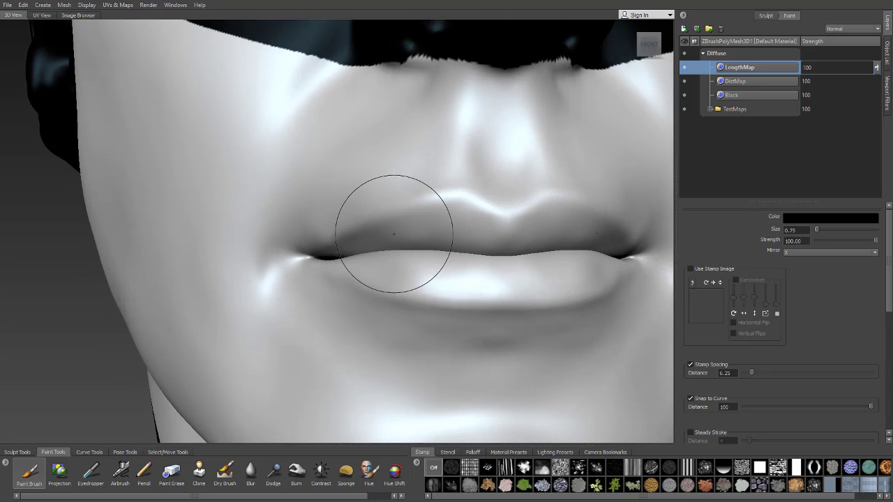
pyautogui.keyDown('alt'); pyautogui.moveTo(393, 233); pyautogui.dragTo(306, 165, button='middle'); pyautogui.keyUp('alt')
pyautogui.keyDown('alt'); pyautogui.moveTo(398, 207); pyautogui.dragTo(317, 164, button='right'); pyautogui.keyUp('alt')
pyautogui.keyDown('alt'); pyautogui.moveTo(317, 164); pyautogui.dragTo(369, 192); pyautogui.keyUp('alt')
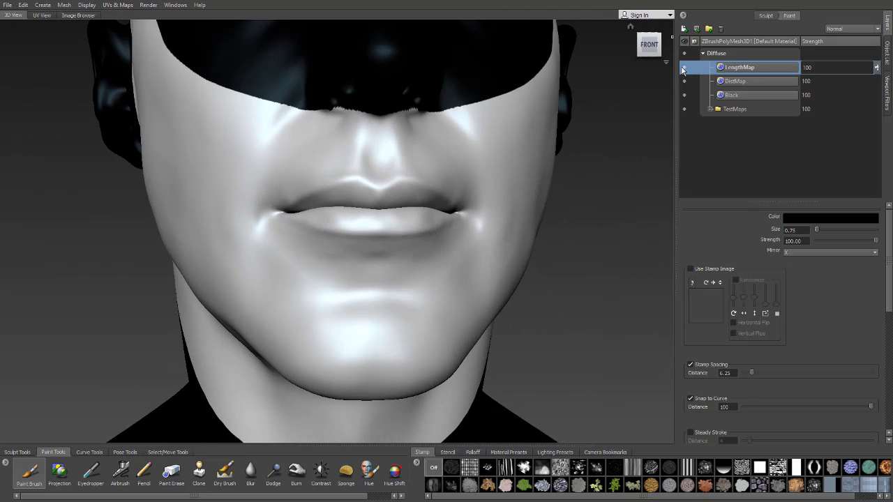
pyautogui.click(734, 83)
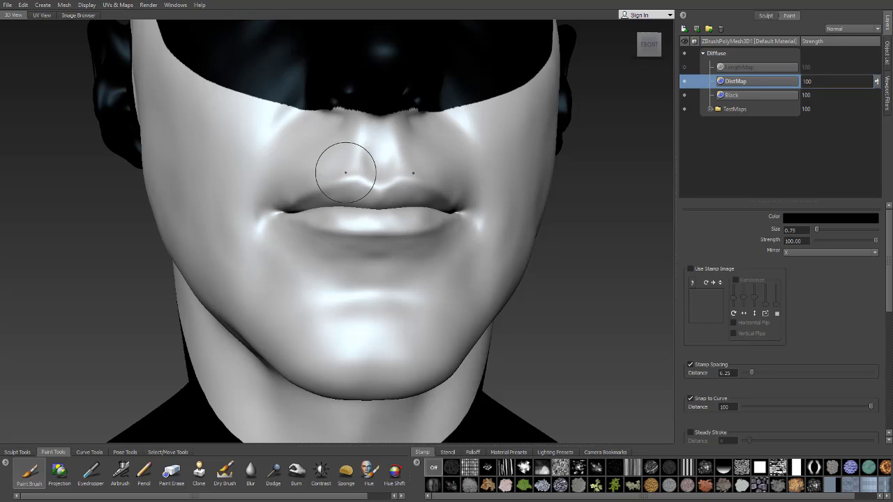
# - Paint the lips black on the DistMap layer with the brush mirrored across X
pyautogui.keyDown('alt'); pyautogui.moveTo(367, 169); pyautogui.dragTo(414, 197, button='right'); pyautogui.keyUp('alt')
pyautogui.keyDown('alt'); pyautogui.moveTo(414, 197); pyautogui.dragTo(445, 231, button='middle'); pyautogui.keyUp('alt')
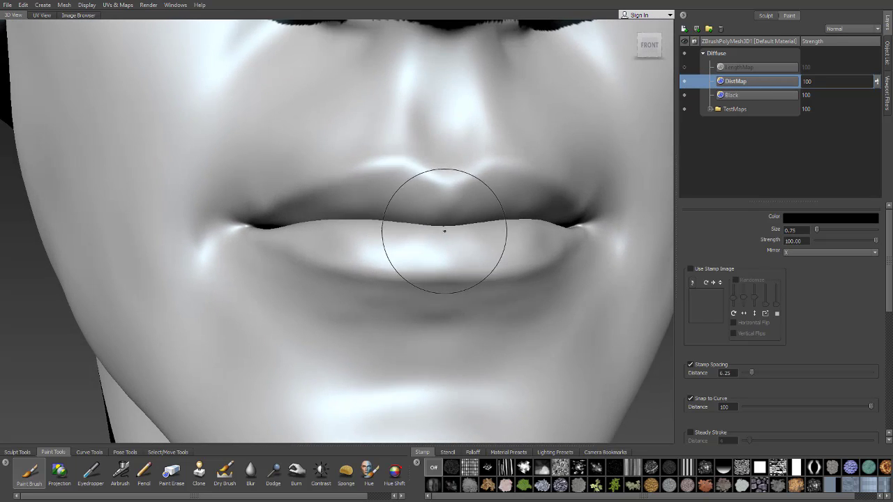
pyautogui.moveTo(435, 224)
pyautogui.mouseDown()
pyautogui.moveTo(396, 225)
pyautogui.moveTo(443, 233)
pyautogui.moveTo(443, 245)
pyautogui.moveTo(343, 231)
pyautogui.mouseUp()
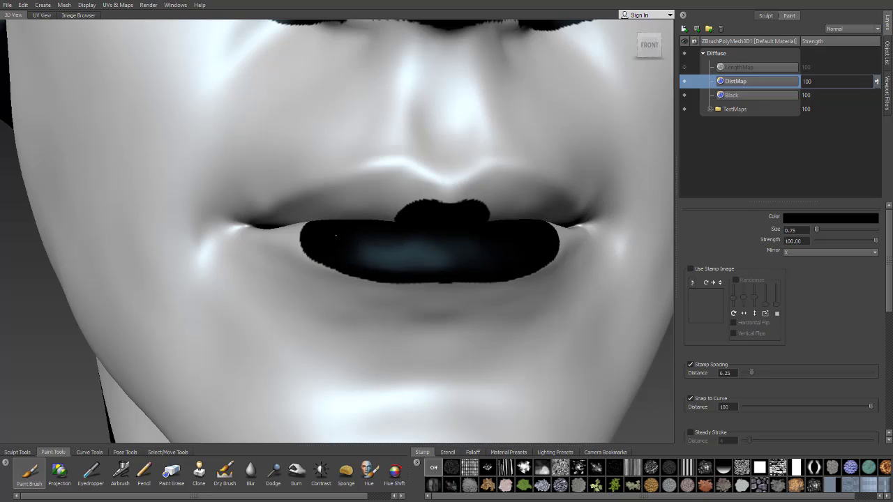
pyautogui.moveTo(435, 244)
pyautogui.mouseDown()
pyautogui.moveTo(417, 208)
pyautogui.moveTo(425, 207)
pyautogui.moveTo(356, 197)
pyautogui.moveTo(311, 207)
pyautogui.moveTo(305, 222)
pyautogui.moveTo(292, 217)
pyautogui.moveTo(303, 188)
pyautogui.mouseUp()
# - Refine the black paint along the lower lip's edge, reducing the brush size to 0.33
pyautogui.press('b')
pyautogui.keyDown('alt'); pyautogui.moveTo(303, 187); pyautogui.dragTo(418, 241, button='right'); pyautogui.keyUp('alt')
pyautogui.keyDown('alt'); pyautogui.moveTo(418, 242); pyautogui.dragTo(323, 170, button='middle'); pyautogui.keyUp('alt')
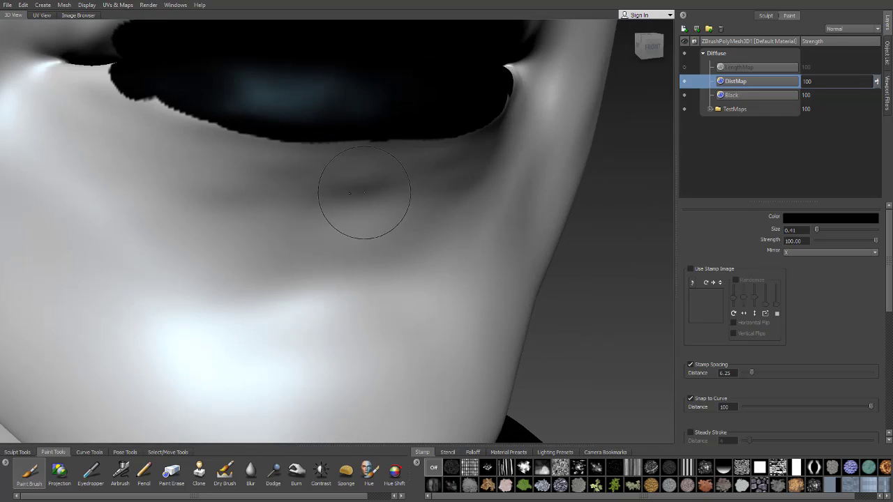
pyautogui.press('b')
pyautogui.moveTo(348, 146)
pyautogui.mouseDown()
pyautogui.moveTo(326, 170)
pyautogui.moveTo(398, 180)
pyautogui.mouseUp()
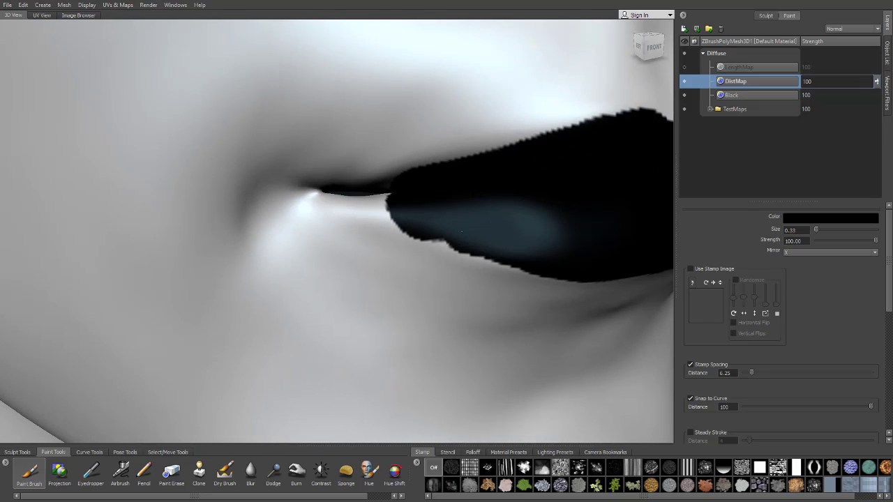
# - Extend the black paint into the mouth corners and straighten the edge along the upper lip
pyautogui.moveTo(461, 231); pyautogui.dragTo(551, 264)
pyautogui.moveTo(459, 231)
pyautogui.mouseDown()
pyautogui.moveTo(322, 198)
pyautogui.moveTo(402, 185)
pyautogui.moveTo(383, 180)
pyautogui.moveTo(358, 223)
pyautogui.moveTo(386, 200)
pyautogui.mouseUp()
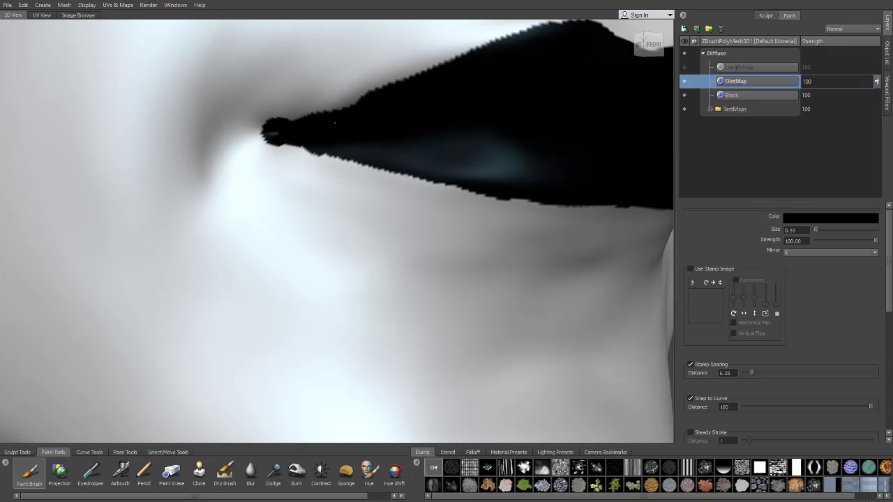
pyautogui.moveTo(335, 122); pyautogui.dragTo(352, 108)
pyautogui.moveTo(278, 129)
pyautogui.mouseDown()
pyautogui.moveTo(409, 87)
pyautogui.moveTo(360, 97)
pyautogui.mouseUp()
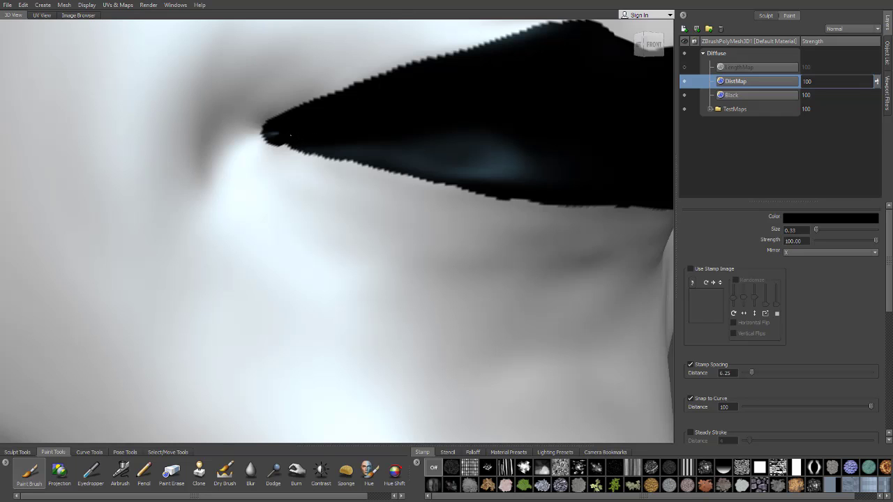
# - Switch the brush colour to white and clean up the black lip area's edge at the upper lip's centre notch and mouth corners
pyautogui.keyDown('alt'); pyautogui.moveTo(346, 146); pyautogui.dragTo(143, 157); pyautogui.keyUp('alt')
pyautogui.keyDown('alt'); pyautogui.moveTo(143, 157); pyautogui.dragTo(331, 157, button='middle'); pyautogui.keyUp('alt')
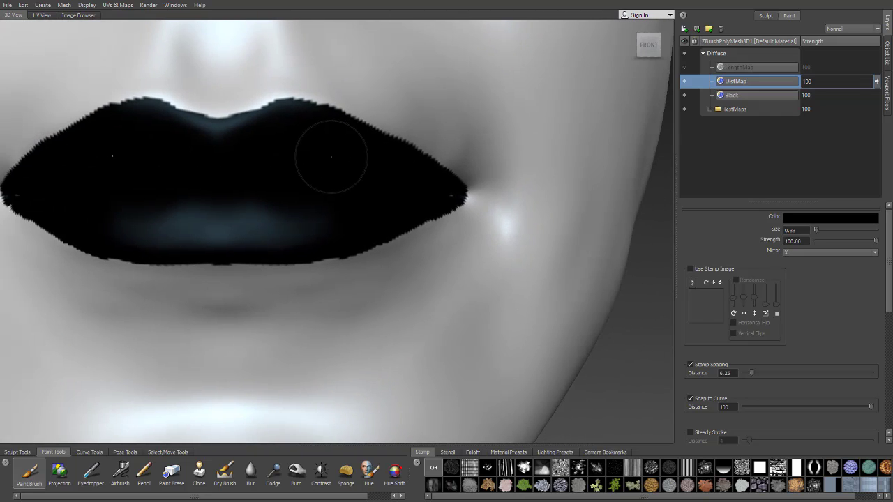
pyautogui.keyDown('alt'); pyautogui.moveTo(209, 113); pyautogui.dragTo(388, 130); pyautogui.keyUp('alt')
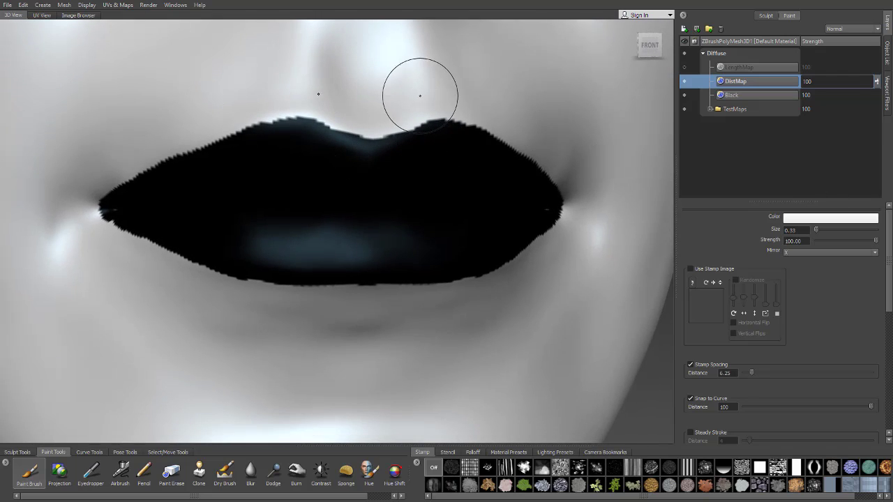
pyautogui.moveTo(415, 100); pyautogui.dragTo(355, 127)
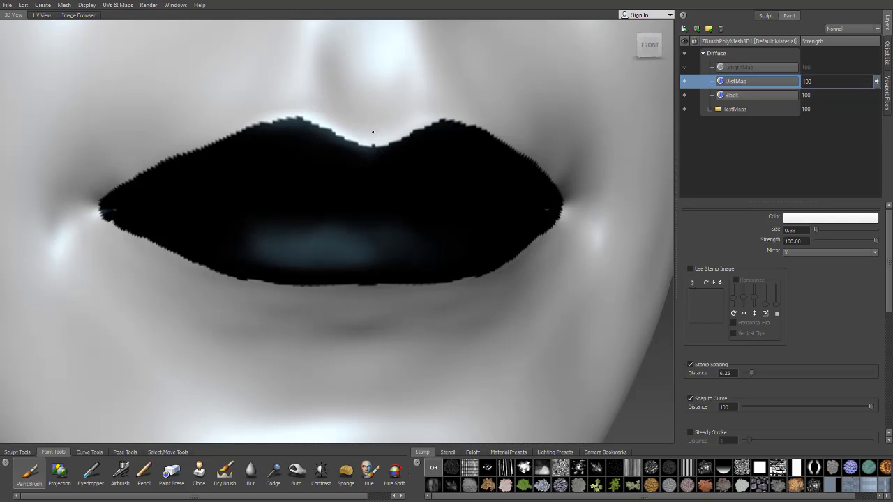
pyautogui.keyDown('alt'); pyautogui.moveTo(295, 178); pyautogui.dragTo(330, 173); pyautogui.keyUp('alt')
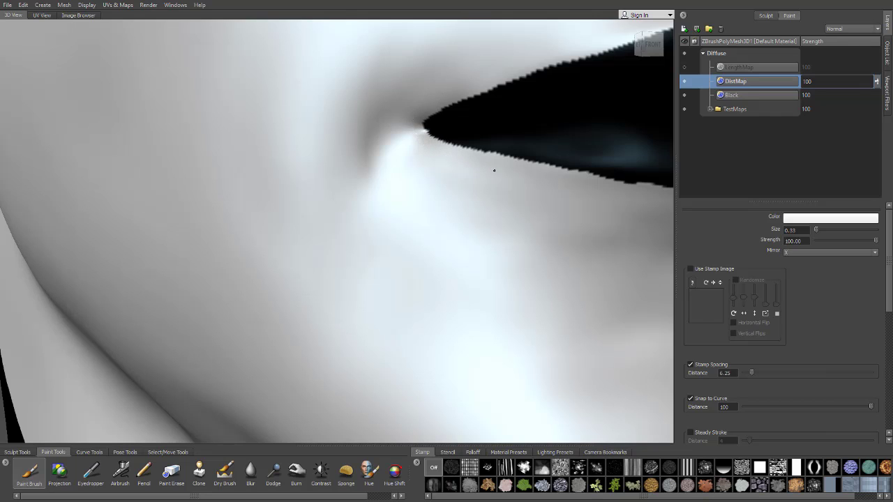
pyautogui.keyDown('alt'); pyautogui.moveTo(496, 171); pyautogui.dragTo(335, 141, button='right'); pyautogui.keyUp('alt')
pyautogui.keyDown('alt'); pyautogui.moveTo(335, 142); pyautogui.dragTo(261, 147); pyautogui.keyUp('alt')
pyautogui.keyDown('alt'); pyautogui.moveTo(391, 170); pyautogui.dragTo(354, 164, button='right'); pyautogui.keyUp('alt')
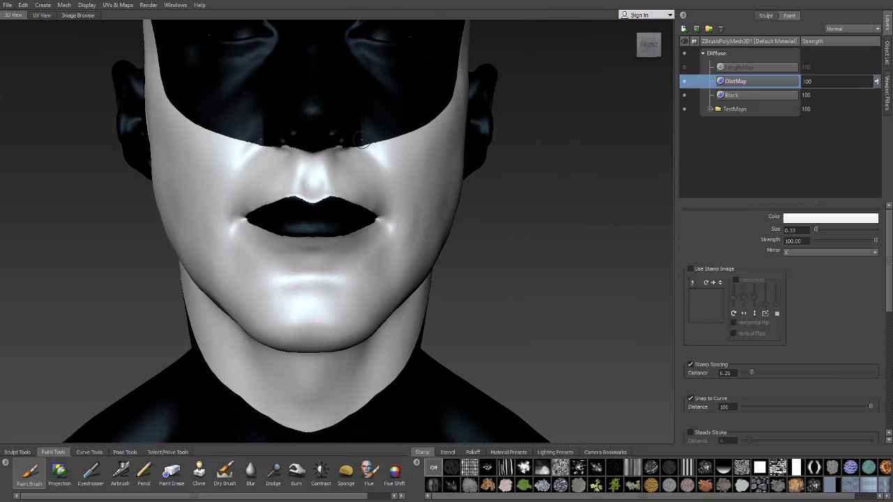
pyautogui.keyDown('alt'); pyautogui.moveTo(354, 164); pyautogui.dragTo(394, 136, button='middle'); pyautogui.keyUp('alt')
# - Export the merged Diffuse channel as DistMap.png in the sourceimages folder, overwriting the existing file
pyautogui.rightClick(739, 55)
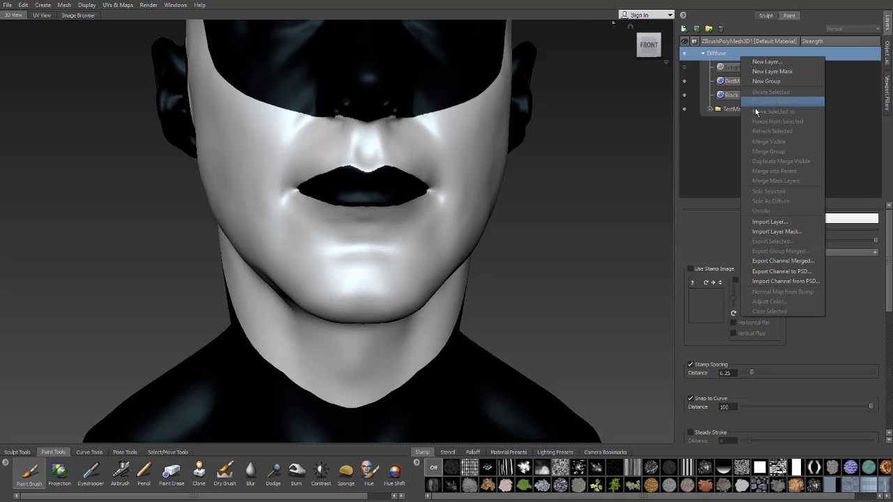
pyautogui.click(782, 260)
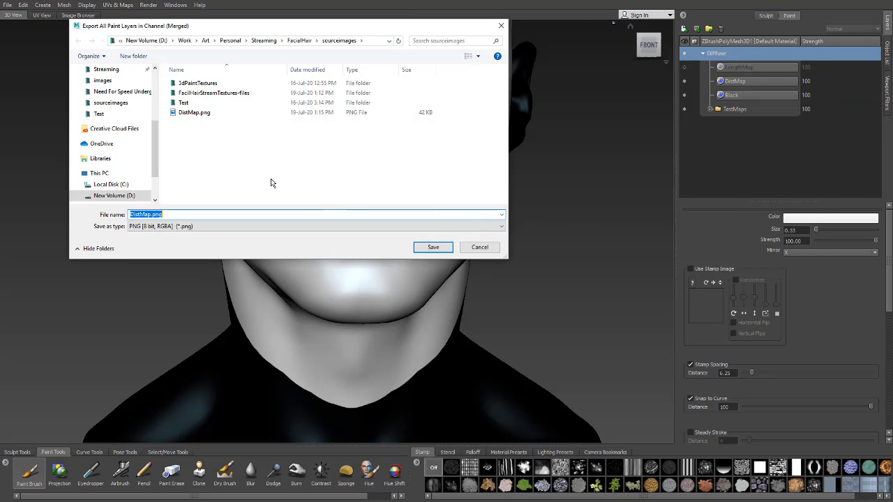
pyautogui.click(192, 112)
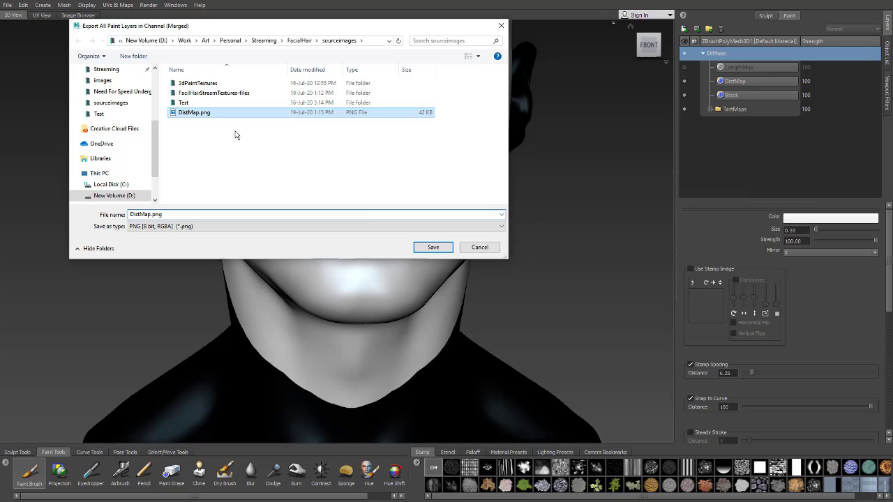
pyautogui.click(433, 247)
pyautogui.click(514, 313)
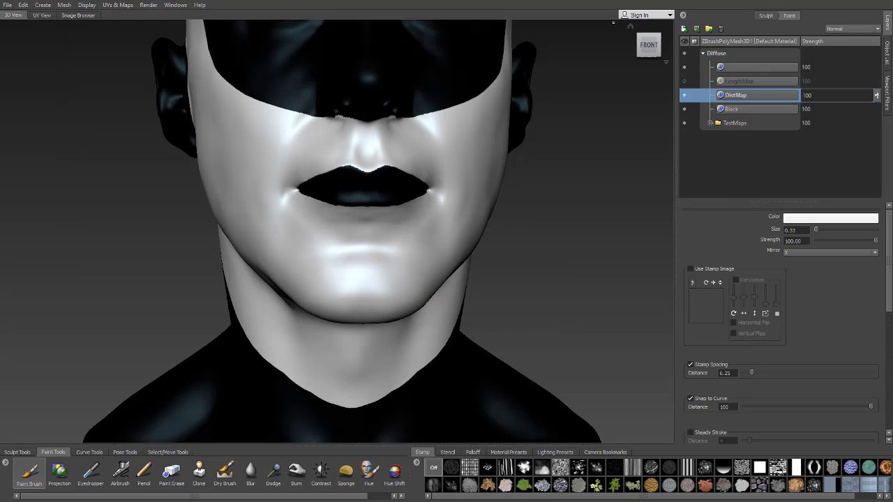
# - Switch to Maya, open the DistMap texture connected to HairFromGuides1's Distribution Multiplier and inspect the hair around the mouth
pyautogui.hotkey('alt', 'Tab')
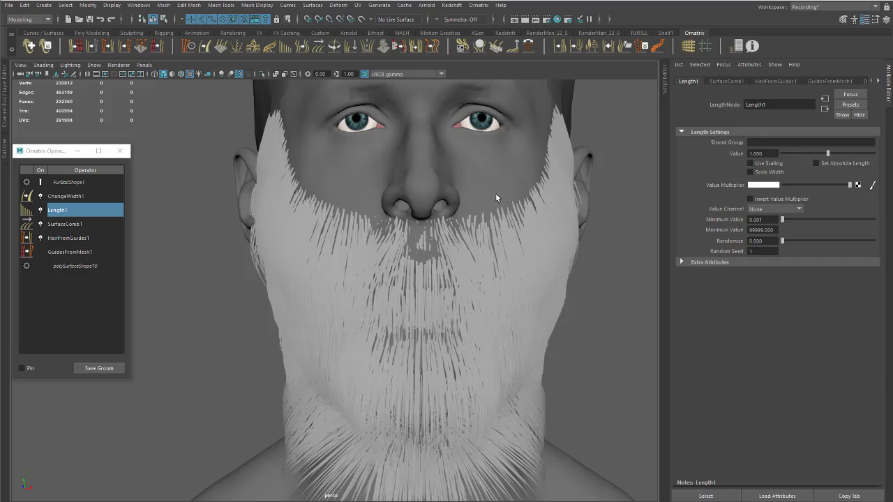
pyautogui.keyDown('alt'); pyautogui.moveTo(450, 220); pyautogui.dragTo(486, 213); pyautogui.keyUp('alt')
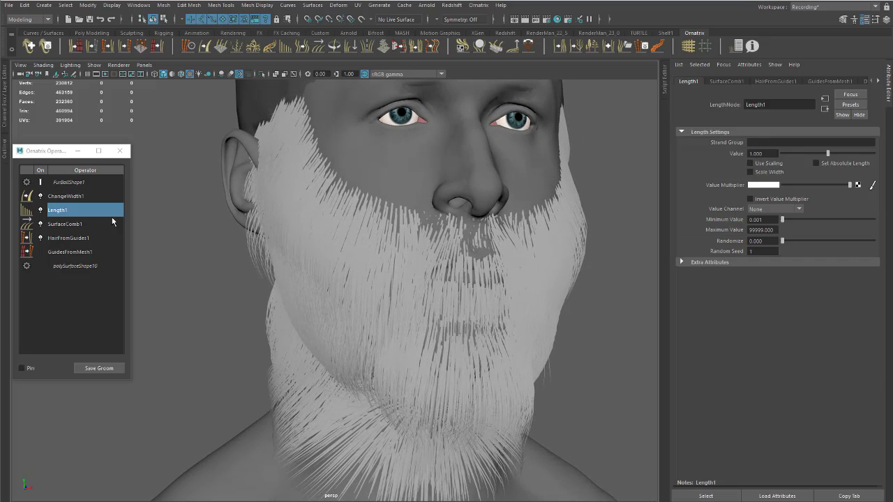
pyautogui.click(72, 238)
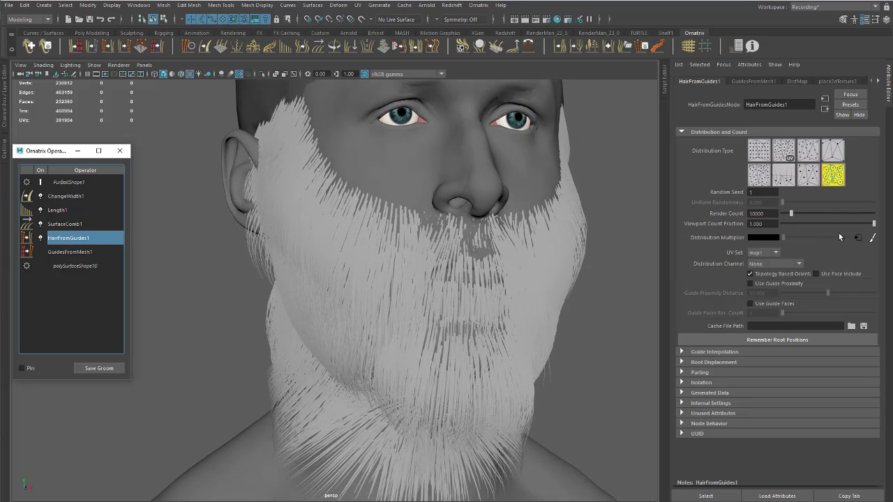
pyautogui.click(858, 238)
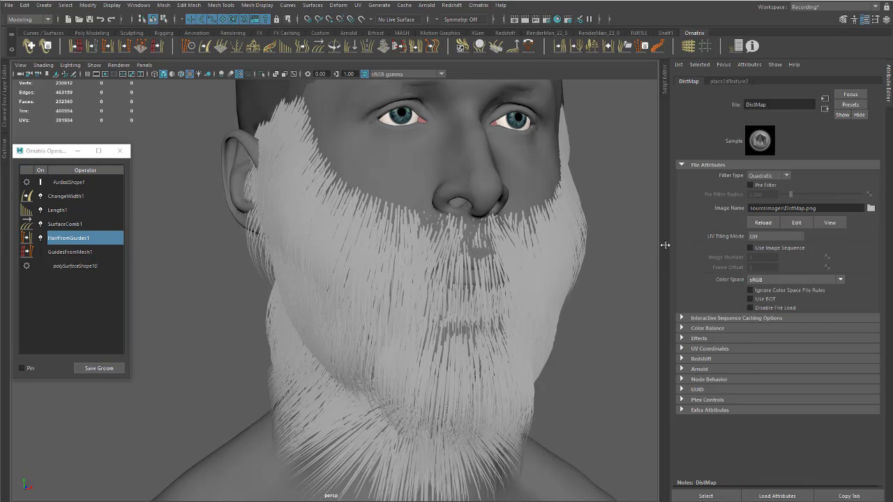
pyautogui.keyDown('alt'); pyautogui.moveTo(503, 272); pyautogui.dragTo(448, 267); pyautogui.keyUp('alt')
pyautogui.keyDown('alt'); pyautogui.moveTo(448, 266); pyautogui.dragTo(486, 257, button='right'); pyautogui.keyUp('alt')
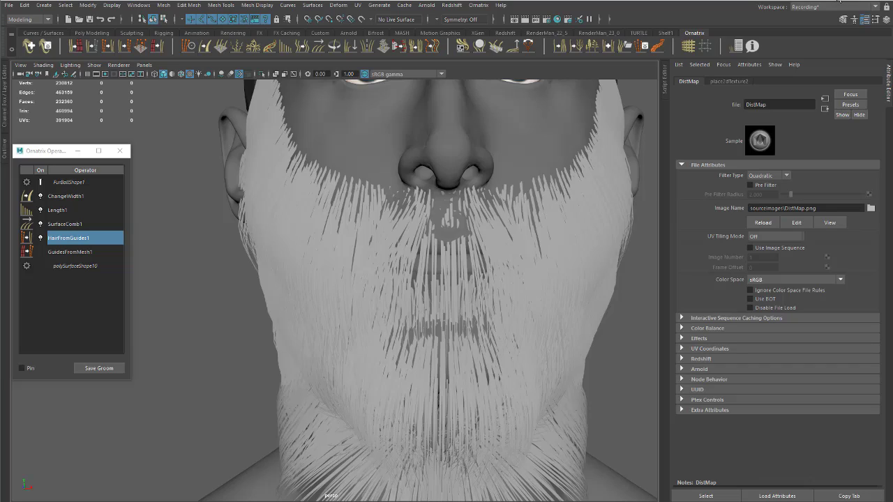
# - Switch to Mudbox, show the LengthMap layer again and make it the active paint layer
pyautogui.press('super+Tab')
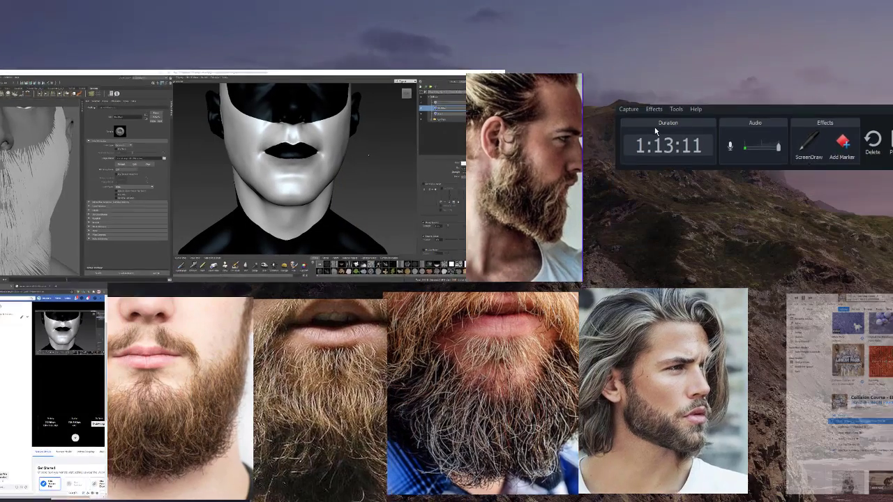
pyautogui.click(126, 174)
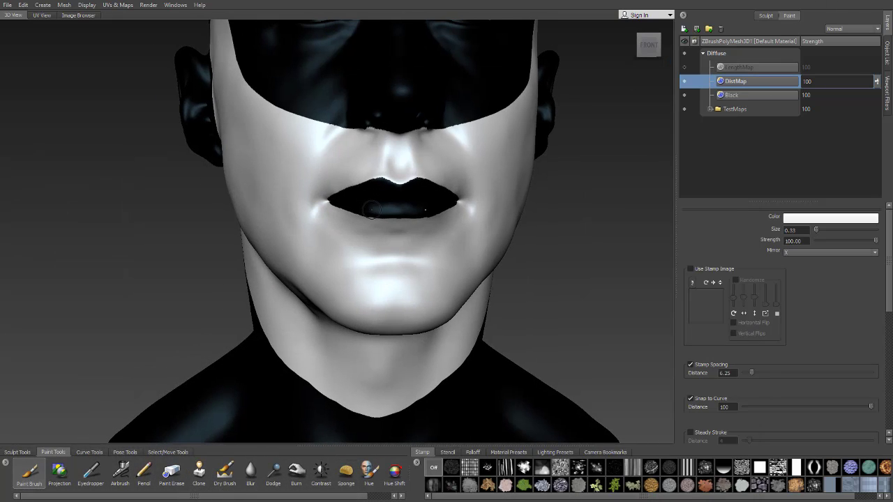
pyautogui.keyDown('alt'); pyautogui.moveTo(375, 185); pyautogui.dragTo(434, 182, button='right'); pyautogui.keyUp('alt')
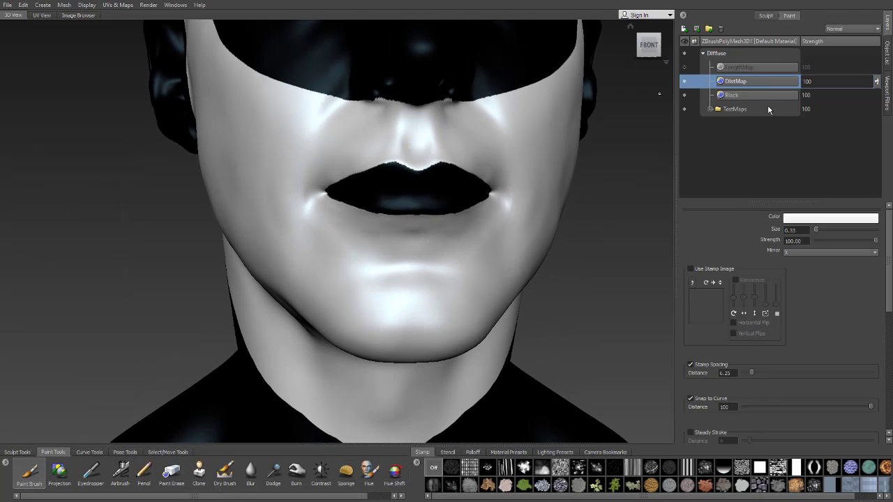
pyautogui.click(745, 70)
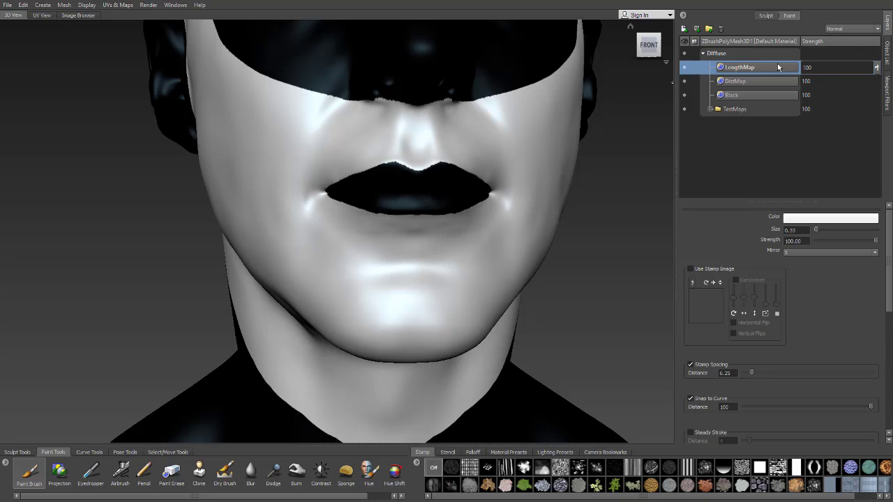
# - Set the paint brush color to black and its size to 0.67 for painting on the LengthMap layer
pyautogui.keyDown('alt'); pyautogui.moveTo(367, 144); pyautogui.dragTo(333, 167, button='middle'); pyautogui.keyUp('alt')
pyautogui.moveTo(333, 168)
pyautogui.keyDown('alt'); pyautogui.mouseDown(button='right')
pyautogui.moveTo(368, 161)
pyautogui.moveTo(393, 139)
pyautogui.mouseUp(button='right'); pyautogui.keyUp('alt')
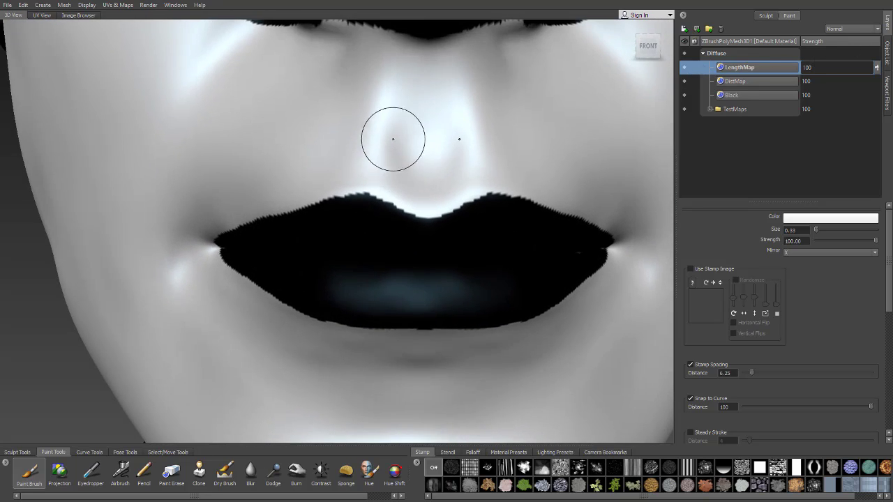
pyautogui.keyDown('alt'); pyautogui.moveTo(393, 139); pyautogui.dragTo(403, 180, button='middle'); pyautogui.keyUp('alt')
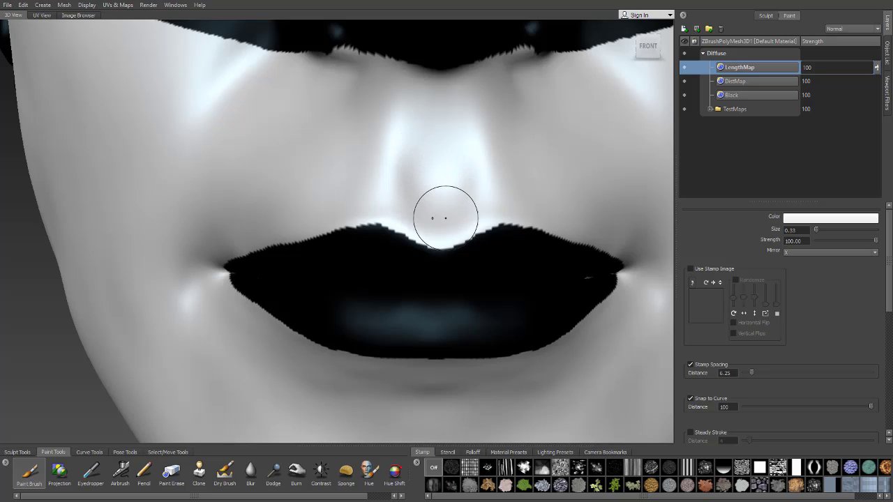
pyautogui.click(830, 218)
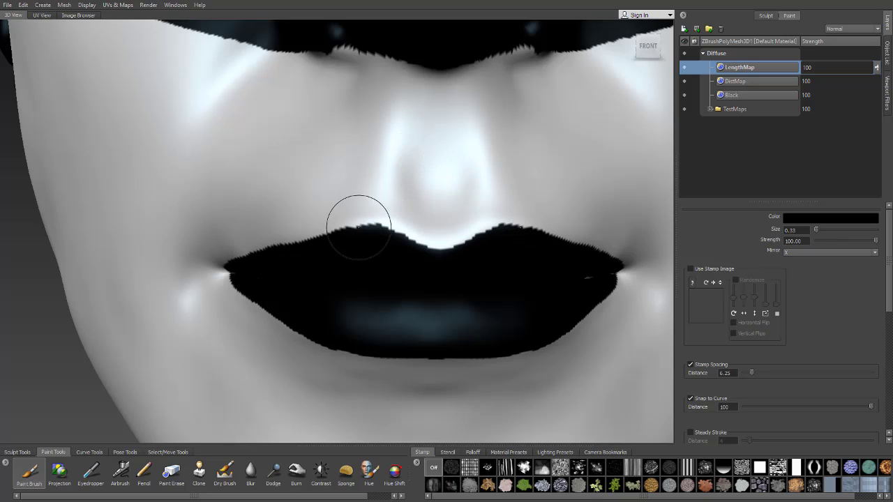
pyautogui.keyDown('alt'); pyautogui.moveTo(369, 214); pyautogui.dragTo(334, 256, button='middle'); pyautogui.keyUp('alt')
pyautogui.press('b')
pyautogui.moveTo(347, 217); pyautogui.dragTo(385, 216)
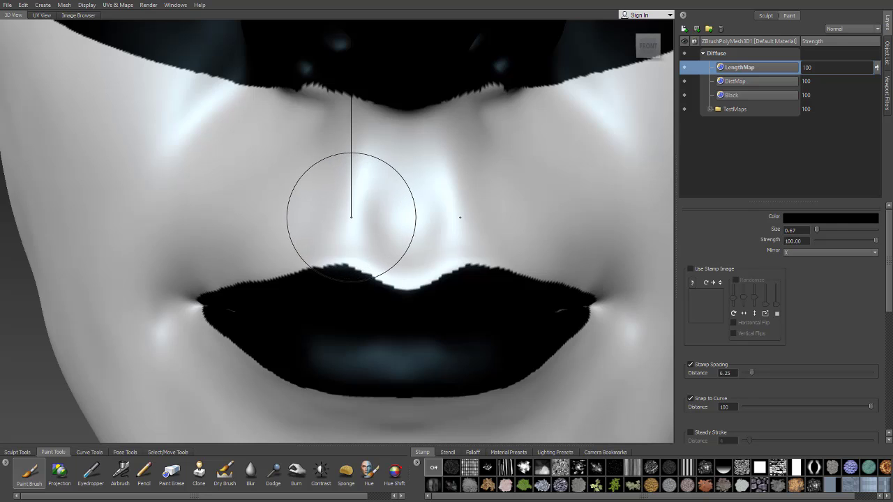
# - Place the bearded profile reference photo over the viewport beside the model's ear and sideburn area
pyautogui.keyDown('alt'); pyautogui.moveTo(409, 236); pyautogui.dragTo(299, 217, button='right'); pyautogui.keyUp('alt')
pyautogui.keyDown('alt'); pyautogui.moveTo(299, 217); pyautogui.dragTo(372, 209); pyautogui.keyUp('alt')
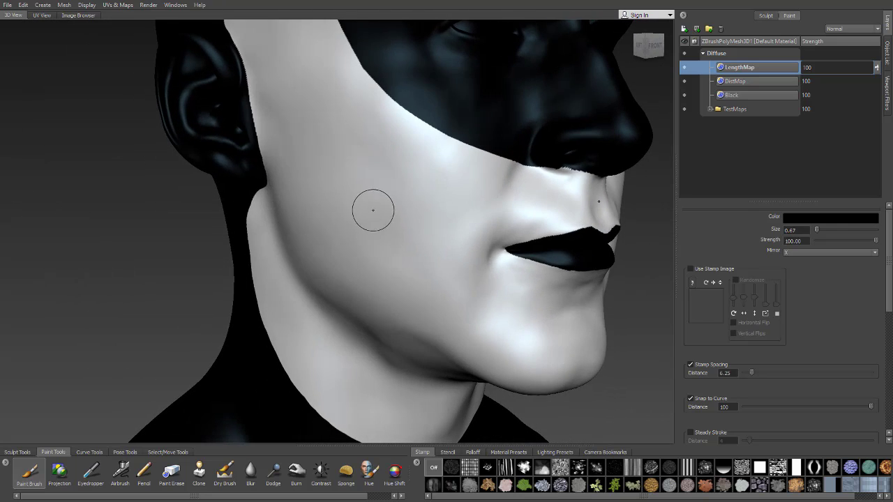
pyautogui.keyDown('alt'); pyautogui.moveTo(372, 209); pyautogui.dragTo(348, 329, button='middle'); pyautogui.keyUp('alt')
pyautogui.moveTo(363, 182)
pyautogui.keyDown('alt'); pyautogui.mouseDown()
pyautogui.moveTo(395, 175)
pyautogui.moveTo(441, 199)
pyautogui.moveTo(387, 212)
pyautogui.moveTo(421, 145)
pyautogui.mouseUp(); pyautogui.keyUp('alt')
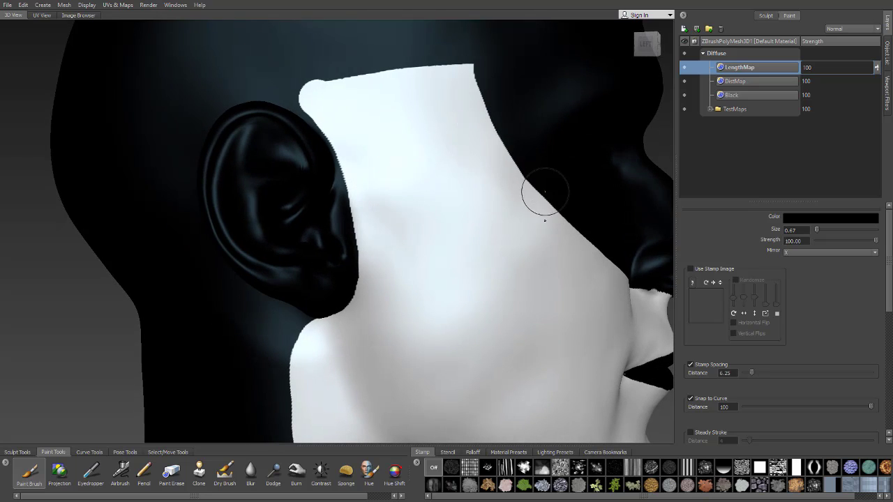
pyautogui.moveTo(535, 193)
pyautogui.keyDown('alt'); pyautogui.mouseDown()
pyautogui.moveTo(425, 175)
pyautogui.moveTo(350, 232)
pyautogui.mouseUp(); pyautogui.keyUp('alt')
pyautogui.keyDown('alt'); pyautogui.moveTo(350, 231); pyautogui.dragTo(356, 140, button='middle'); pyautogui.keyUp('alt')
pyautogui.keyDown('alt'); pyautogui.moveTo(355, 140); pyautogui.dragTo(363, 192); pyautogui.keyUp('alt')
pyautogui.keyDown('alt'); pyautogui.moveTo(363, 191); pyautogui.dragTo(389, 146, button='right'); pyautogui.keyUp('alt')
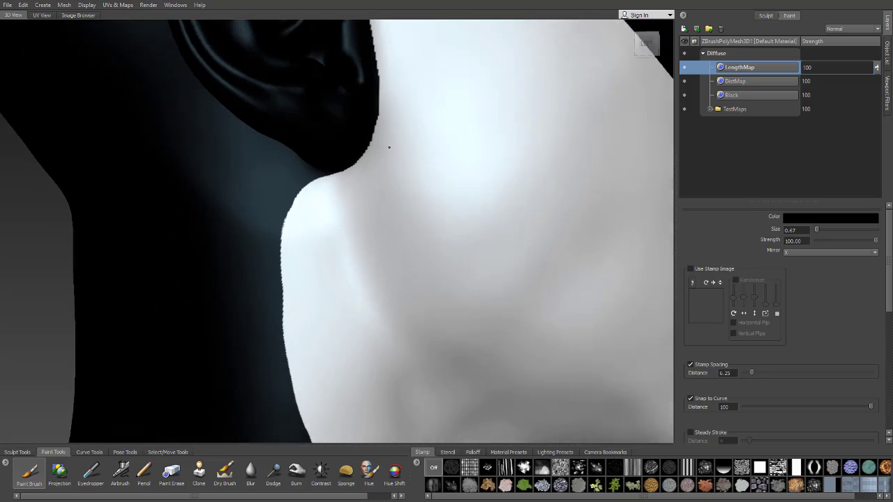
pyautogui.keyDown('alt'); pyautogui.moveTo(388, 145); pyautogui.dragTo(378, 202, button='middle'); pyautogui.keyUp('alt')
pyautogui.keyDown('alt'); pyautogui.moveTo(379, 201); pyautogui.dragTo(377, 214); pyautogui.keyUp('alt')
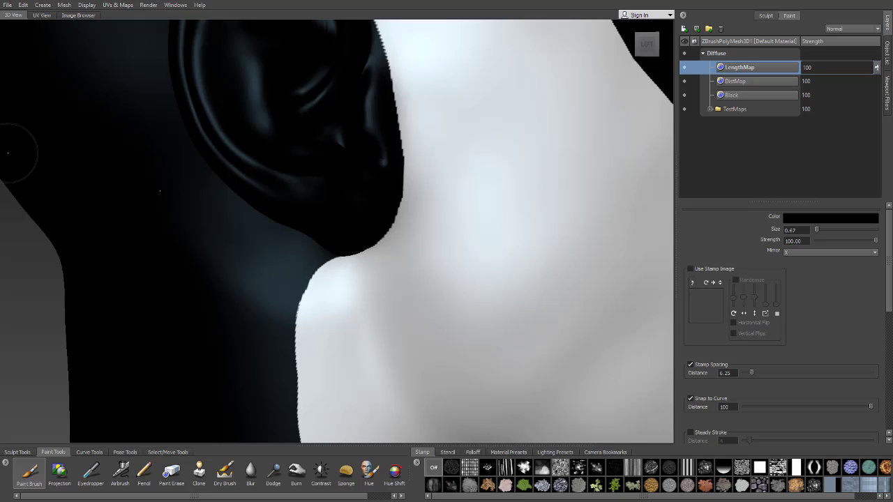
pyautogui.moveTo(99, 197); pyautogui.dragTo(94, 185)
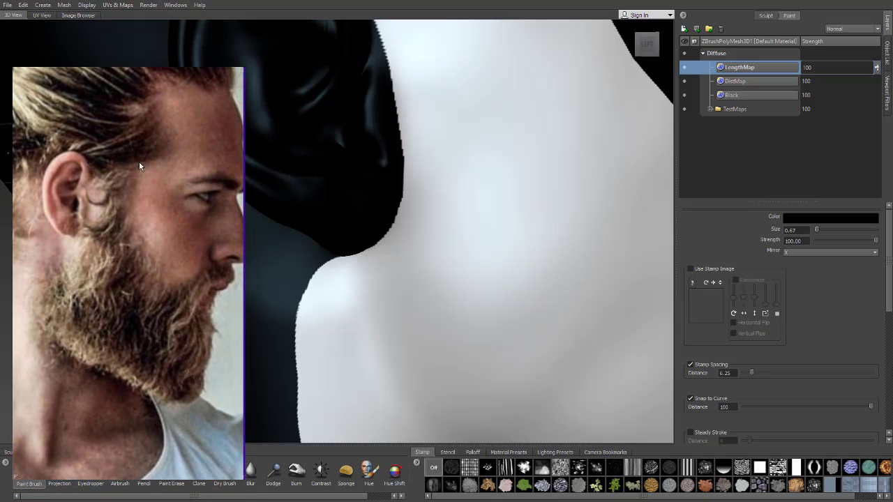
pyautogui.moveTo(359, 125)
pyautogui.keyDown('alt'); pyautogui.mouseDown(button='middle')
pyautogui.moveTo(369, 197)
pyautogui.moveTo(354, 247)
pyautogui.mouseUp(button='middle'); pyautogui.keyUp('alt')
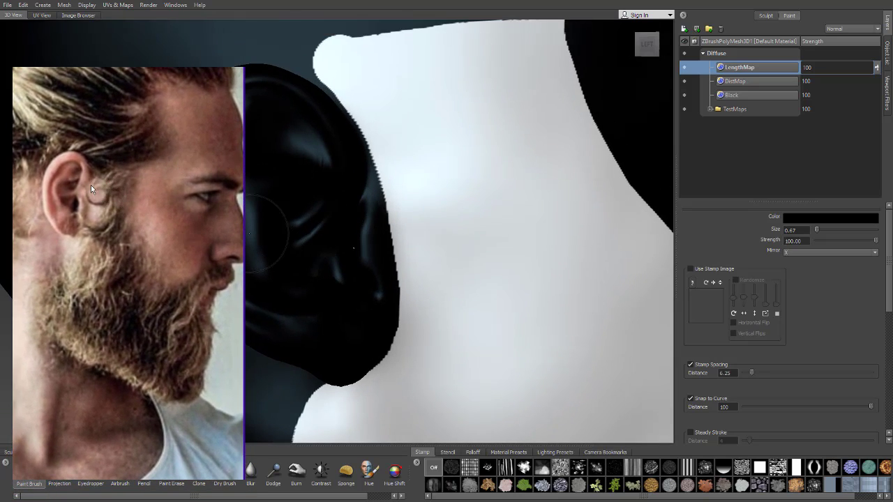
# - Undo a hard-edged black test stroke in front of the ear and set the pen pressure minimum strength to 0%
pyautogui.moveTo(335, 105)
pyautogui.mouseDown()
pyautogui.moveTo(327, 103)
pyautogui.moveTo(374, 281)
pyautogui.moveTo(373, 165)
pyautogui.mouseUp()
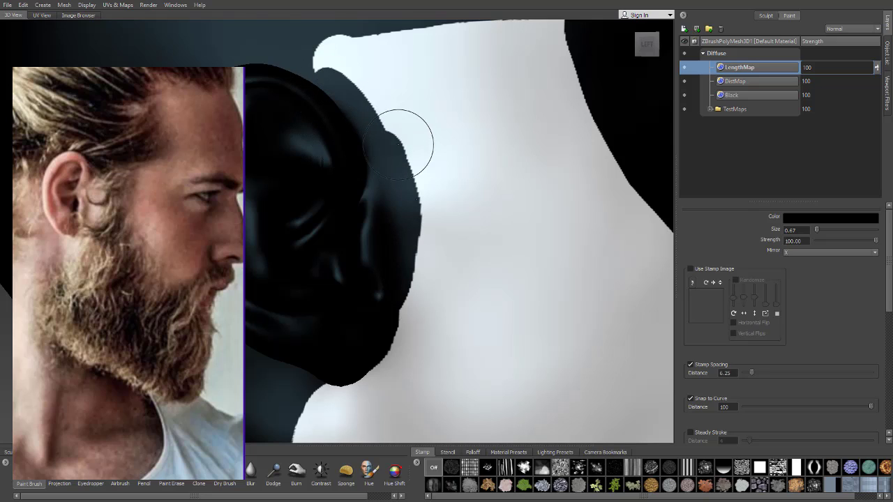
pyautogui.hotkey('ctrl', 'z')
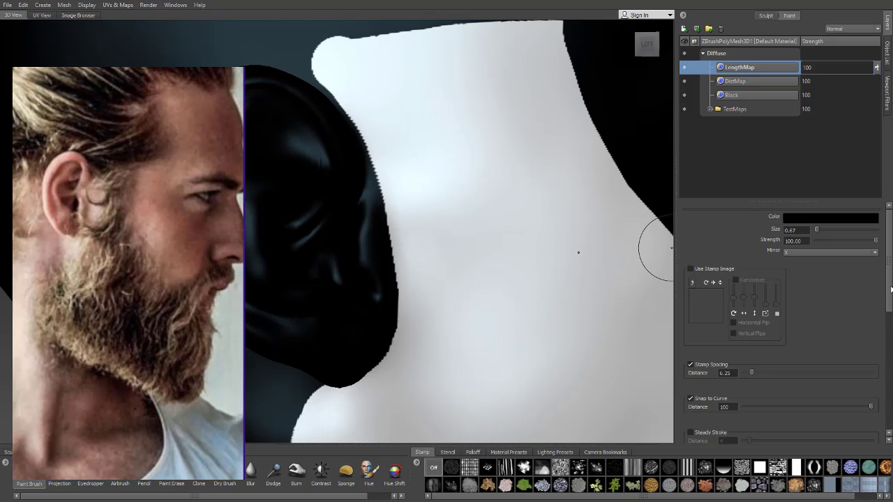
pyautogui.scroll(-5, 891, 289)
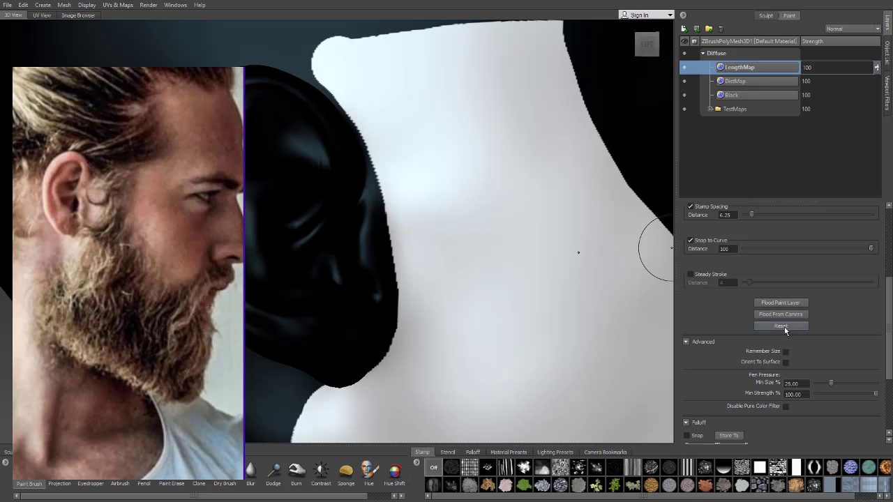
pyautogui.click(782, 326)
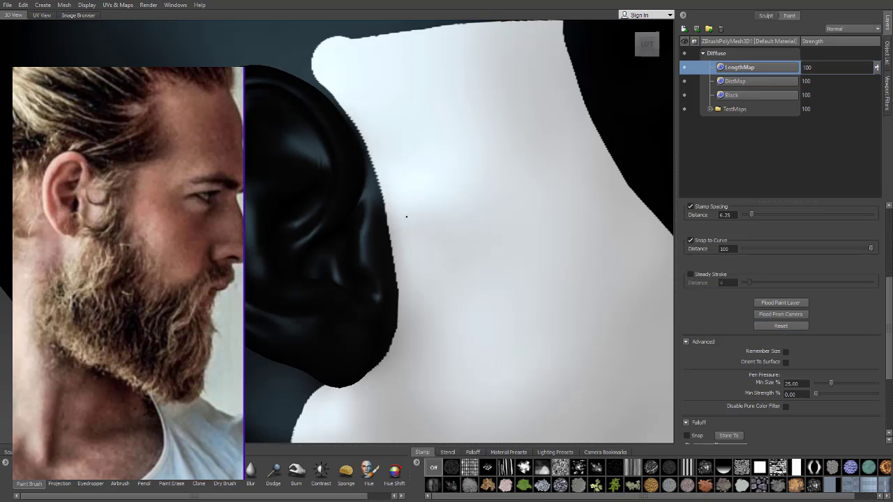
# - Enlarge the brush and try a soft stroke on the front of the ear, undoing the stroke
pyautogui.press('b')
pyautogui.moveTo(460, 221)
pyautogui.mouseDown()
pyautogui.moveTo(356, 221)
pyautogui.moveTo(391, 228)
pyautogui.moveTo(380, 228)
pyautogui.mouseUp()
pyautogui.press('b')
pyautogui.moveTo(368, 306)
pyautogui.mouseDown()
pyautogui.moveTo(375, 290)
pyautogui.moveTo(385, 291)
pyautogui.mouseUp()
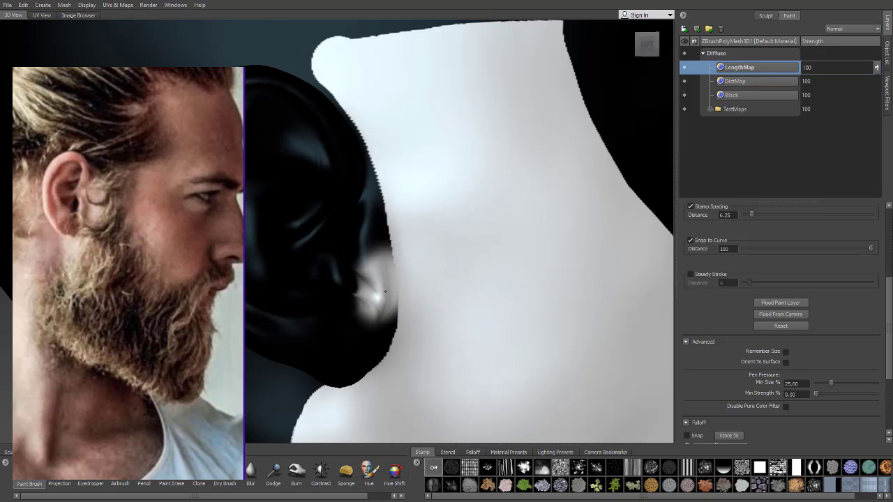
pyautogui.hotkey('ctrl', 'z')
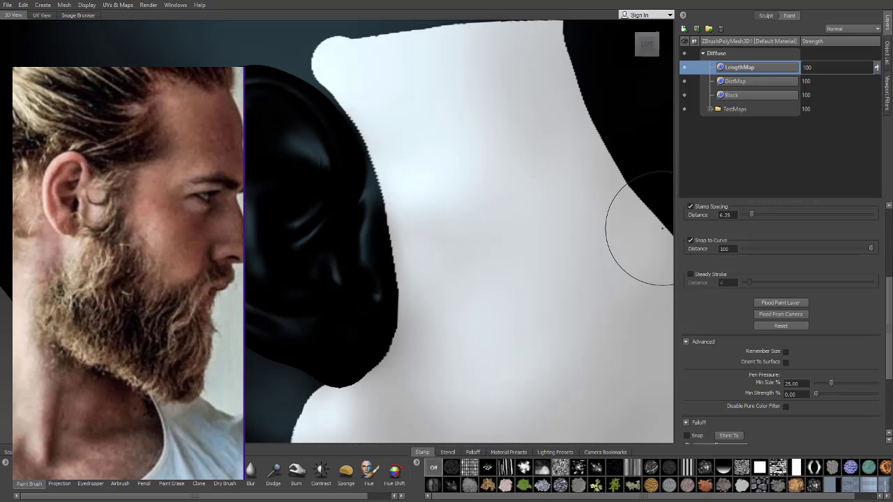
# - Try to soften the white sideburn edge along the front of the ear with black strokes
pyautogui.moveTo(419, 240)
pyautogui.mouseDown()
pyautogui.moveTo(416, 269)
pyautogui.moveTo(386, 325)
pyautogui.moveTo(404, 188)
pyautogui.moveTo(369, 125)
pyautogui.moveTo(329, 92)
pyautogui.moveTo(337, 56)
pyautogui.moveTo(394, 183)
pyautogui.moveTo(398, 279)
pyautogui.moveTo(405, 225)
pyautogui.moveTo(396, 228)
pyautogui.mouseUp()
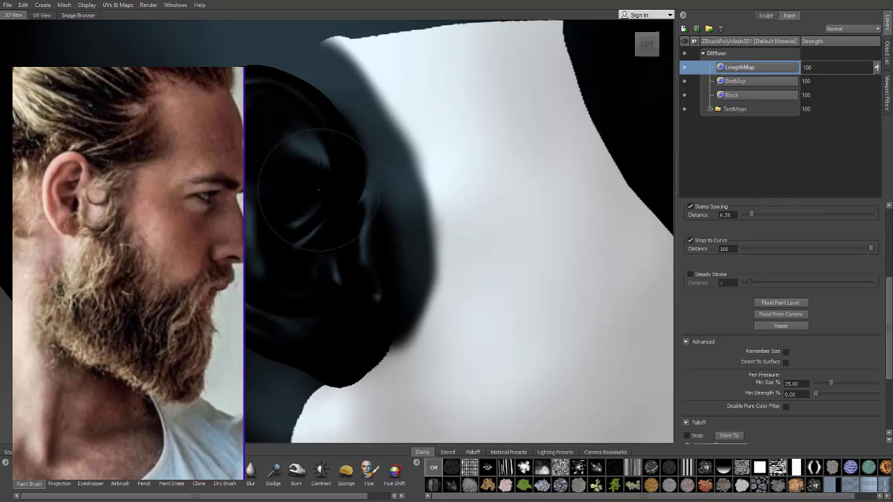
pyautogui.moveTo(386, 309)
pyautogui.mouseDown()
pyautogui.moveTo(389, 337)
pyautogui.moveTo(396, 306)
pyautogui.mouseUp()
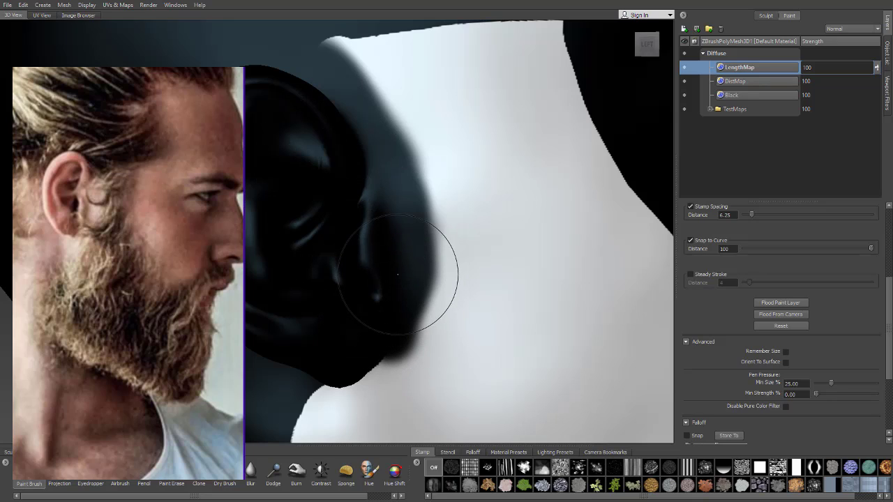
pyautogui.hotkey('ctrl', 'z')
pyautogui.hotkey('ctrl', 'z')
pyautogui.moveTo(377, 276)
pyautogui.mouseDown()
pyautogui.moveTo(362, 180)
pyautogui.moveTo(338, 144)
pyautogui.mouseUp()
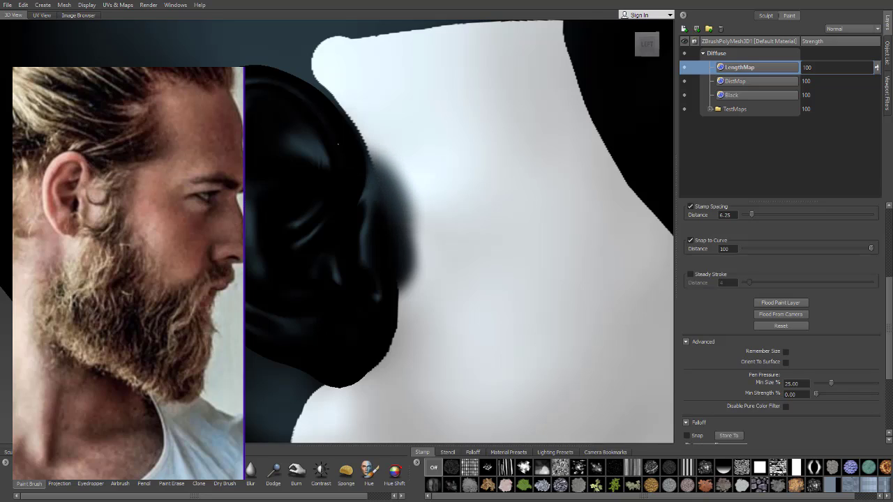
pyautogui.moveTo(356, 172); pyautogui.dragTo(319, 49)
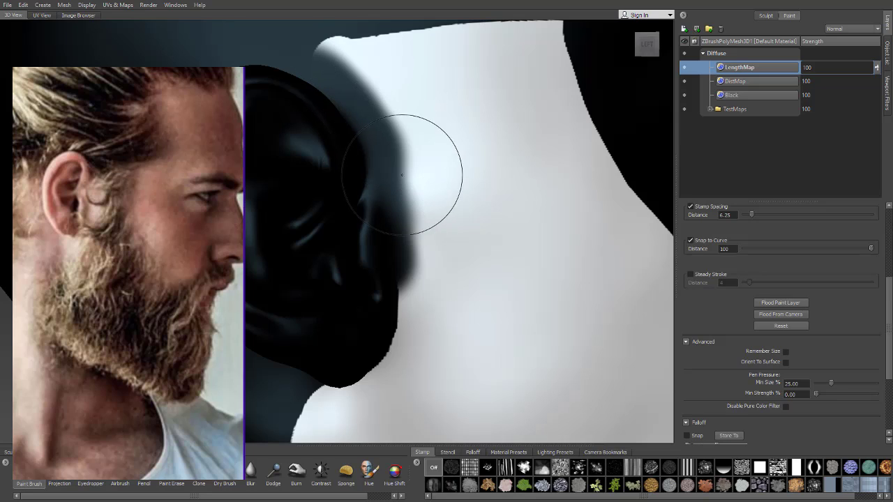
pyautogui.moveTo(403, 174)
pyautogui.keyDown('alt'); pyautogui.mouseDown()
pyautogui.moveTo(448, 198)
pyautogui.moveTo(433, 179)
pyautogui.mouseUp(); pyautogui.keyUp('alt')
pyautogui.hotkey('ctrl', 'z')
# - Fade the upper end of the white sideburn area to black with a larger brush, from the ear to the temple
pyautogui.keyDown('alt'); pyautogui.moveTo(432, 178); pyautogui.dragTo(435, 207, button='middle'); pyautogui.keyUp('alt')
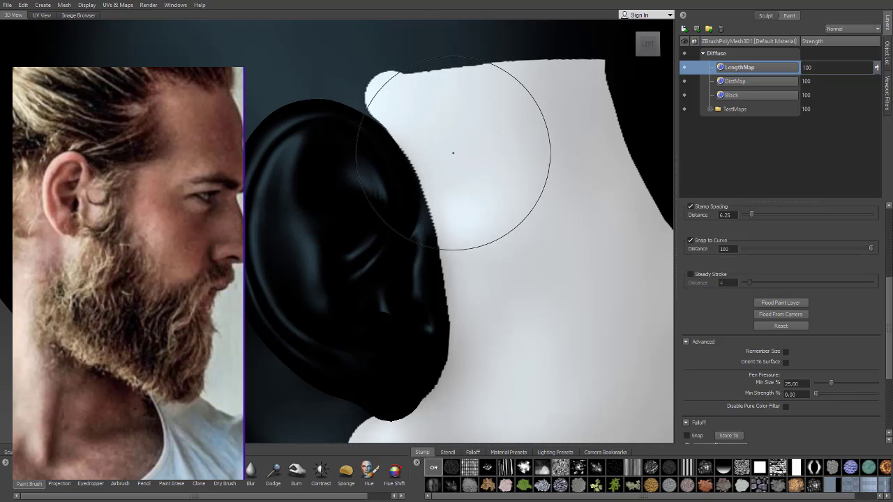
pyautogui.keyDown('alt'); pyautogui.moveTo(454, 151); pyautogui.dragTo(391, 61, button='right'); pyautogui.keyUp('alt')
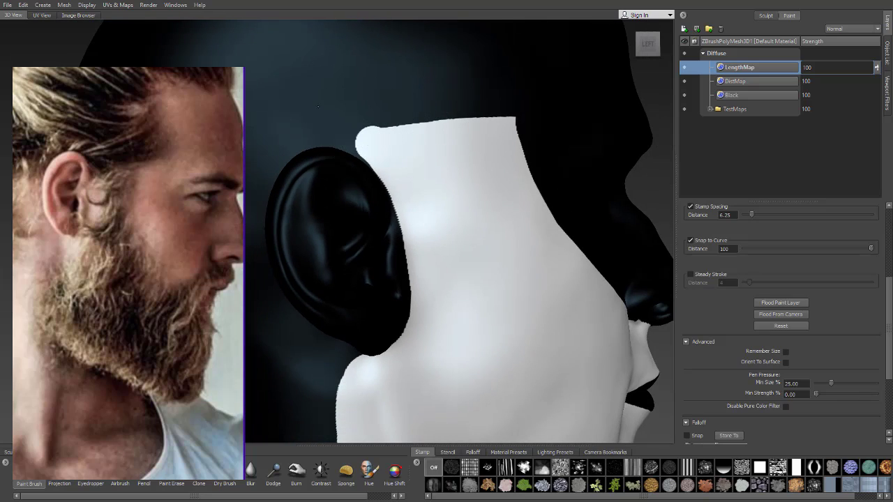
pyautogui.moveTo(308, 109)
pyautogui.mouseDown()
pyautogui.moveTo(348, 89)
pyautogui.moveTo(387, 87)
pyautogui.mouseUp()
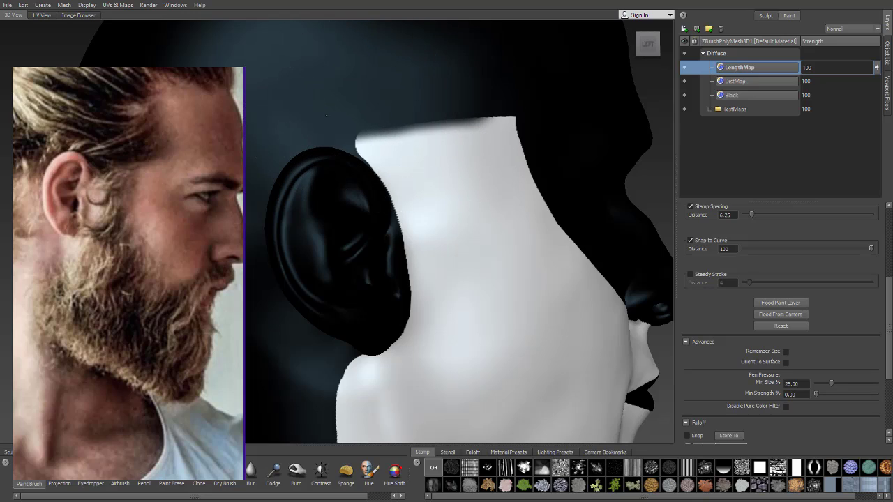
pyautogui.moveTo(298, 105)
pyautogui.mouseDown()
pyautogui.moveTo(544, 102)
pyautogui.moveTo(364, 150)
pyautogui.moveTo(371, 145)
pyautogui.moveTo(520, 148)
pyautogui.moveTo(393, 165)
pyautogui.moveTo(408, 174)
pyautogui.moveTo(523, 157)
pyautogui.moveTo(387, 179)
pyautogui.moveTo(394, 195)
pyautogui.moveTo(523, 168)
pyautogui.moveTo(390, 201)
pyautogui.moveTo(565, 176)
pyautogui.mouseUp()
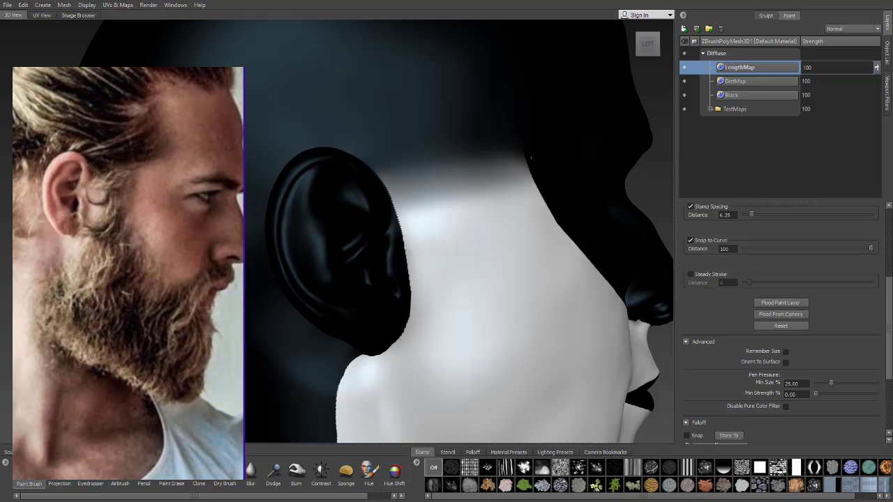
pyautogui.moveTo(528, 157)
pyautogui.mouseDown()
pyautogui.moveTo(391, 204)
pyautogui.moveTo(541, 180)
pyautogui.moveTo(401, 231)
pyautogui.moveTo(532, 199)
pyautogui.moveTo(562, 164)
pyautogui.moveTo(349, 176)
pyautogui.mouseUp()
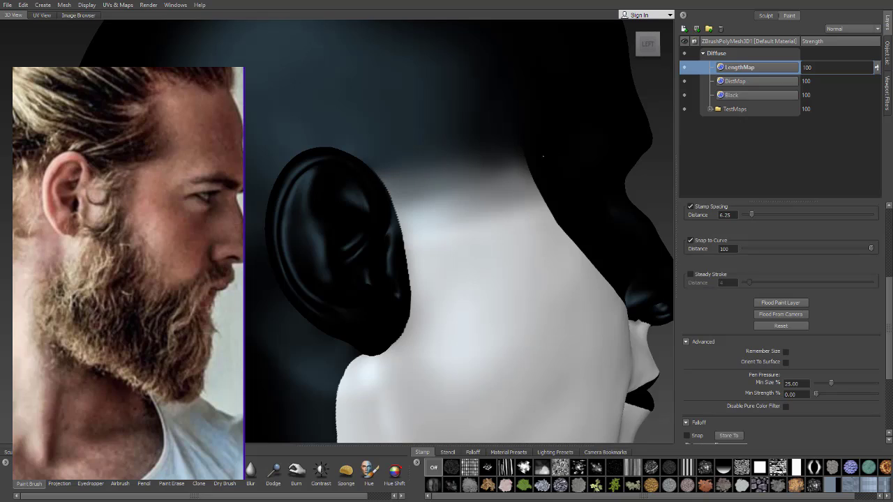
pyautogui.moveTo(554, 173)
pyautogui.mouseDown()
pyautogui.moveTo(401, 210)
pyautogui.moveTo(549, 204)
pyautogui.moveTo(516, 162)
pyautogui.mouseUp()
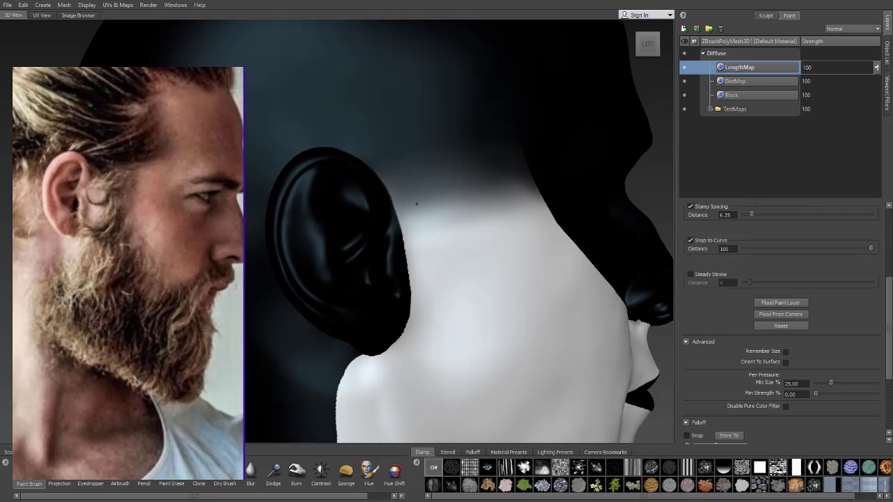
pyautogui.keyDown('alt'); pyautogui.moveTo(455, 193); pyautogui.dragTo(482, 187); pyautogui.keyUp('alt')
# - Export the merged Diffuse channel as LengthMap.png to the sourceimages folder
pyautogui.rightClick(727, 55)
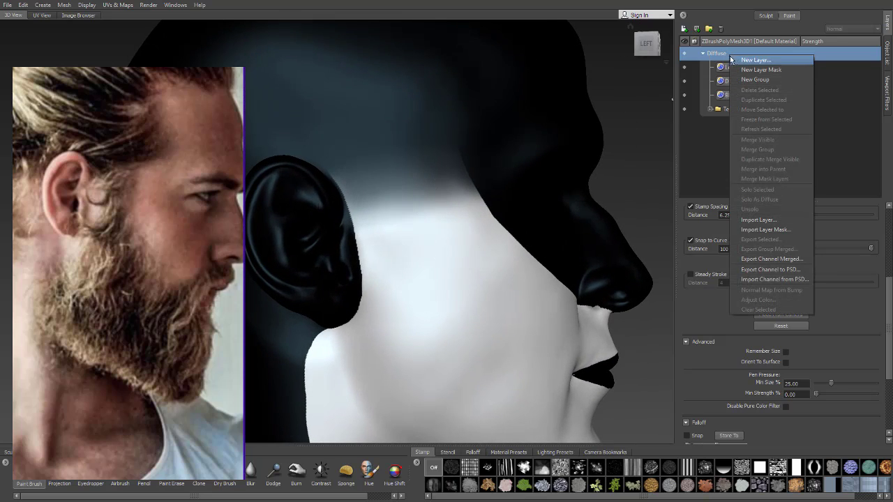
pyautogui.click(752, 55)
pyautogui.rightClick(735, 59)
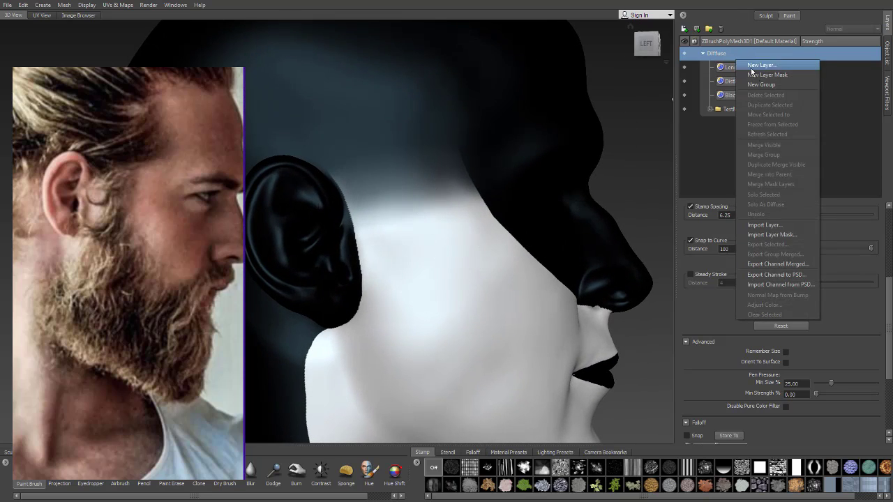
pyautogui.click(775, 265)
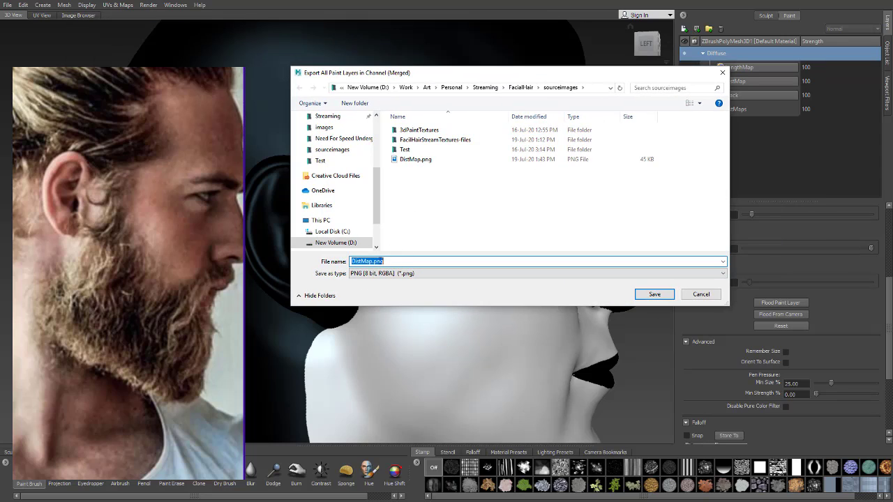
pyautogui.click(359, 261)
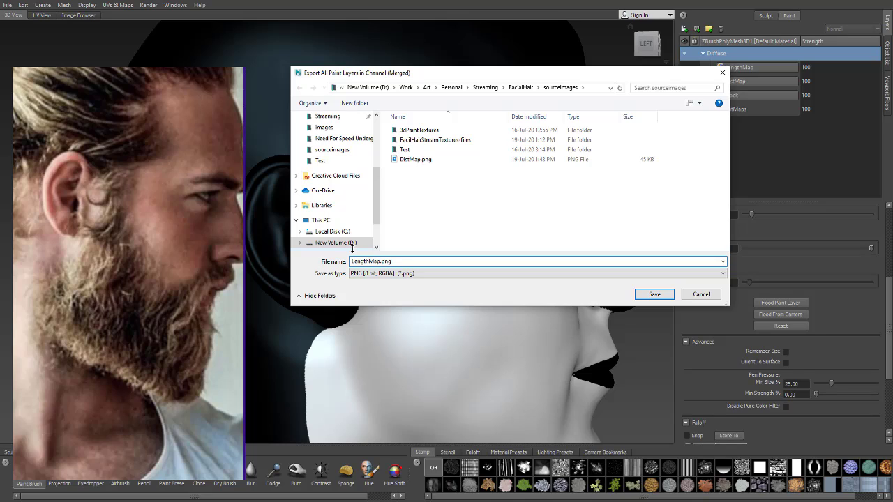
pyautogui.press('Return')
# - Switch to Maya and connect a File texture to the Value Multiplier of the beard's Length1 operator
pyautogui.hotkey('alt', 'Tab')
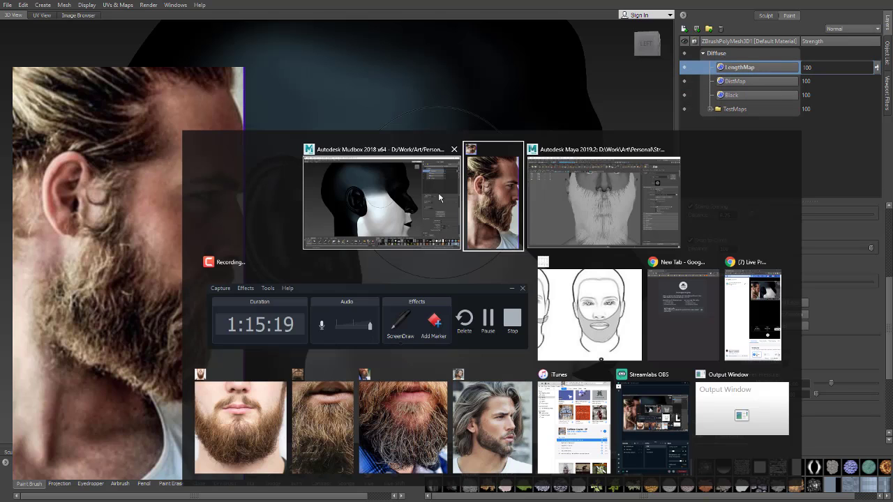
pyautogui.press('Tab')
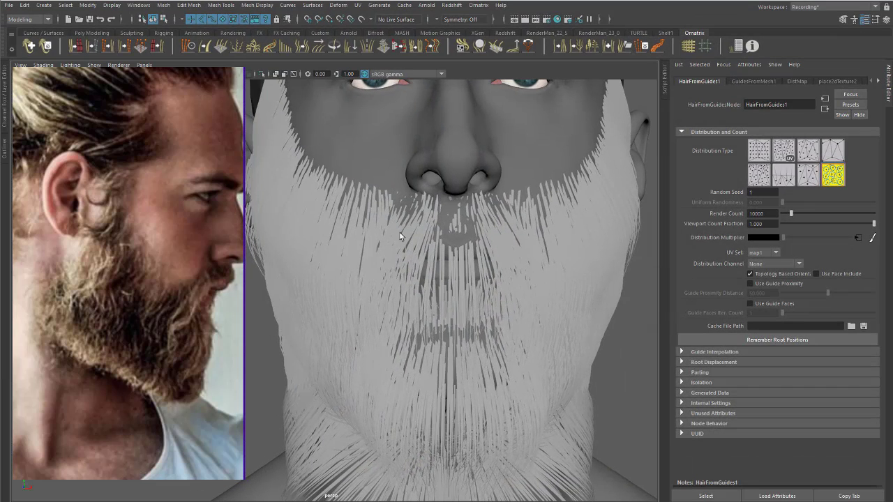
pyautogui.keyDown('alt'); pyautogui.moveTo(400, 235); pyautogui.dragTo(450, 231); pyautogui.keyUp('alt')
pyautogui.moveTo(153, 200); pyautogui.dragTo(0, 225, button='right')
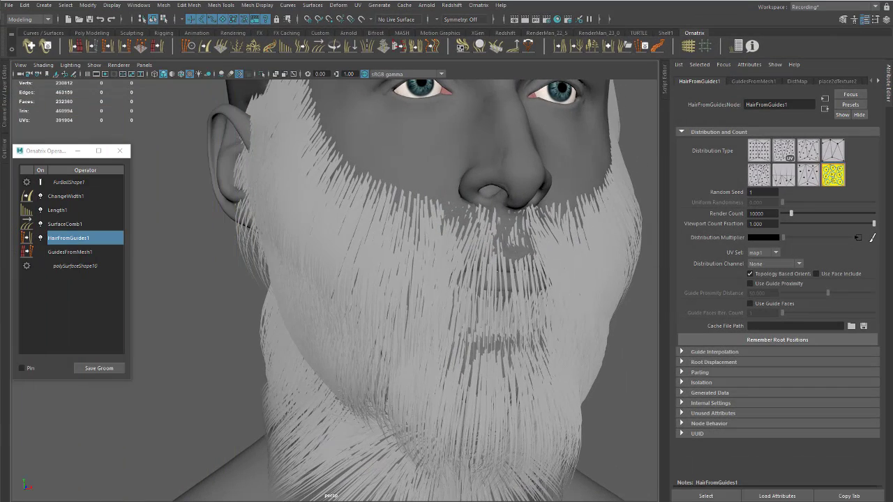
pyautogui.click(59, 210)
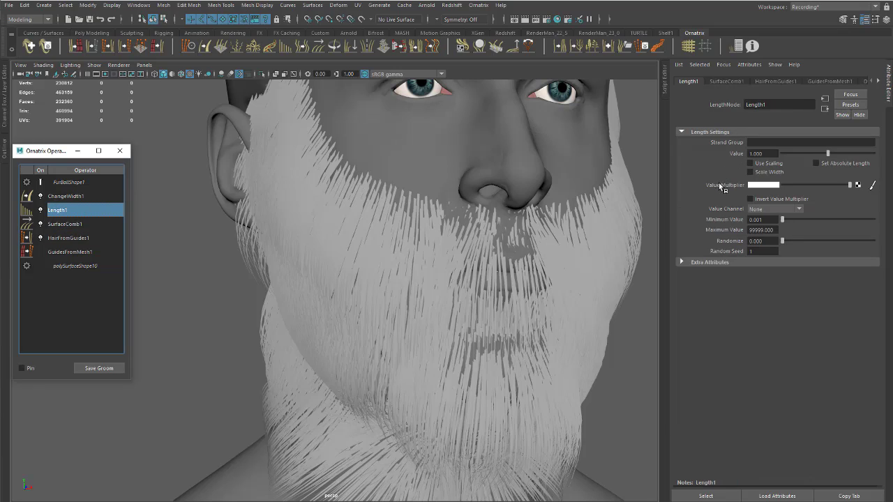
pyautogui.click(859, 185)
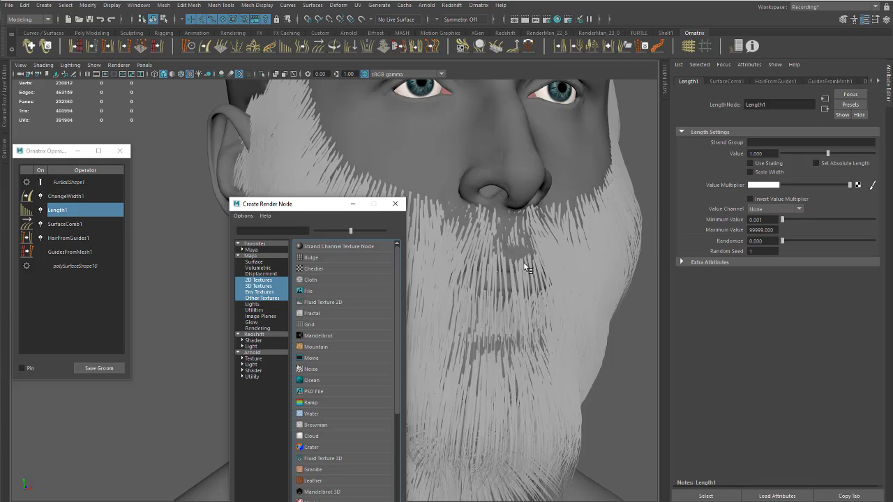
pyautogui.click(308, 290)
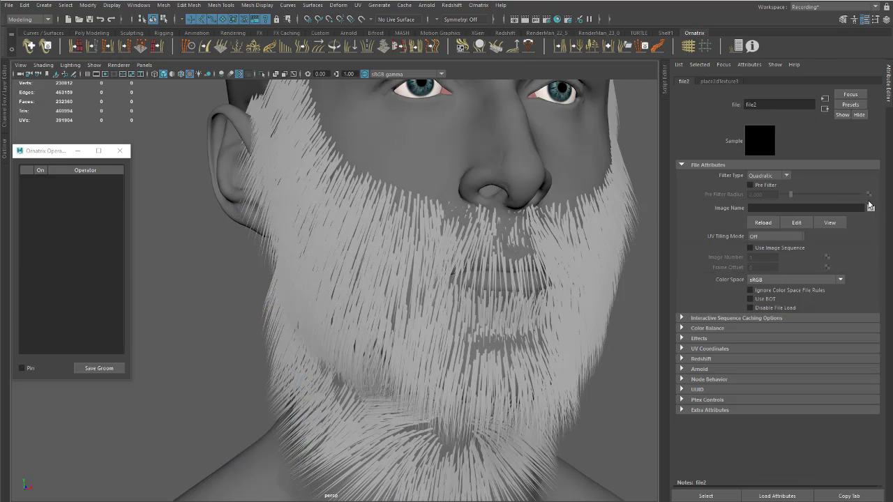
# - Load LengthMap.png from the sourceimages folder as the image of the new file texture
pyautogui.click(871, 209)
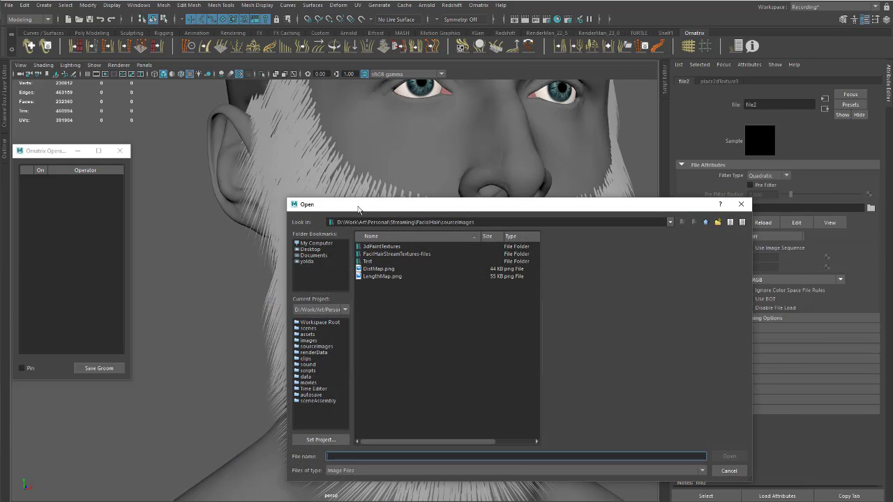
pyautogui.click(729, 471)
pyautogui.keyDown('alt'); pyautogui.moveTo(565, 333); pyautogui.dragTo(380, 248); pyautogui.keyUp('alt')
pyautogui.click(871, 208)
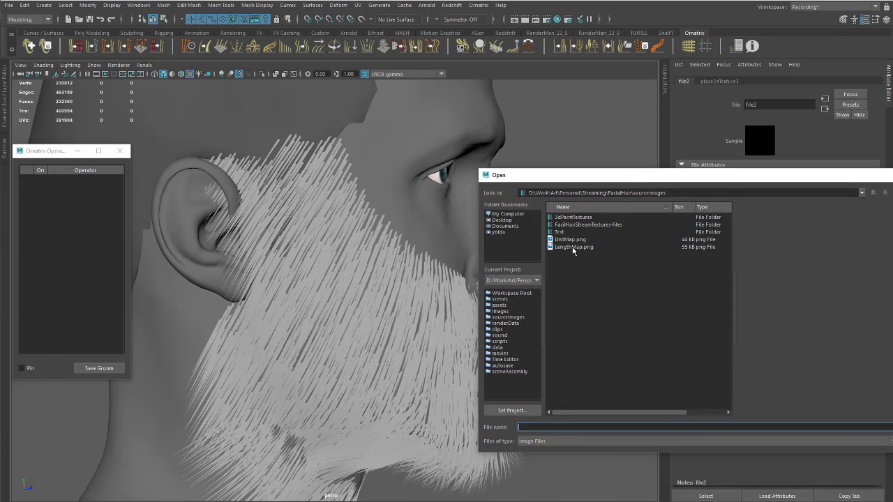
pyautogui.click(573, 248)
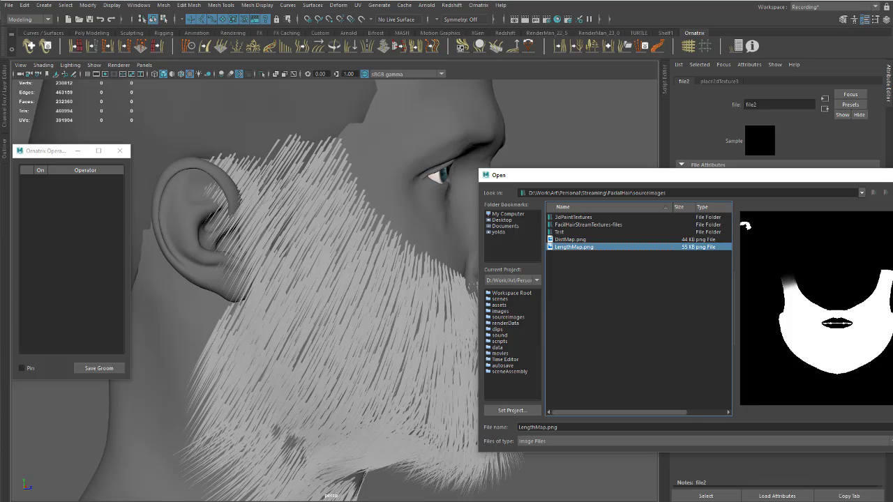
pyautogui.click(892, 427)
pyautogui.keyDown('alt'); pyautogui.moveTo(315, 205); pyautogui.dragTo(214, 166); pyautogui.keyUp('alt')
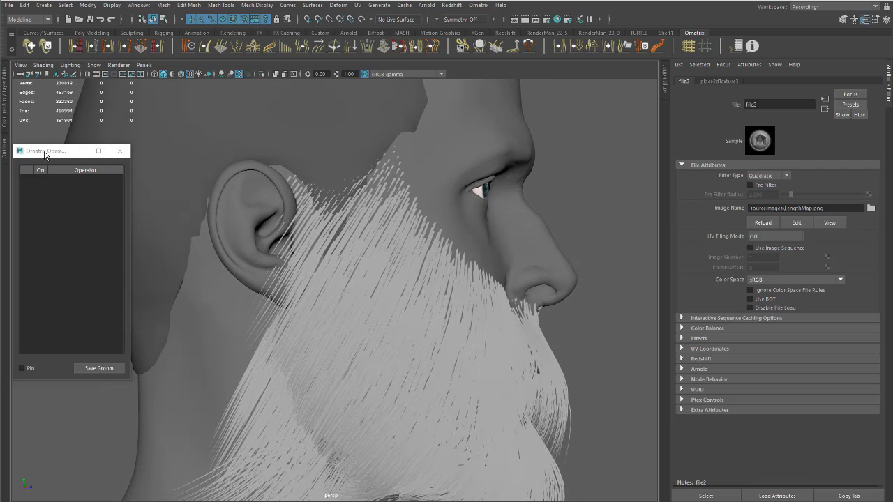
# - Hide the hairMesh1 scalp mesh to uncover the hairs at the upper end of the sideburn
pyautogui.moveTo(45, 155); pyautogui.dragTo(99, 165)
pyautogui.click(3, 152)
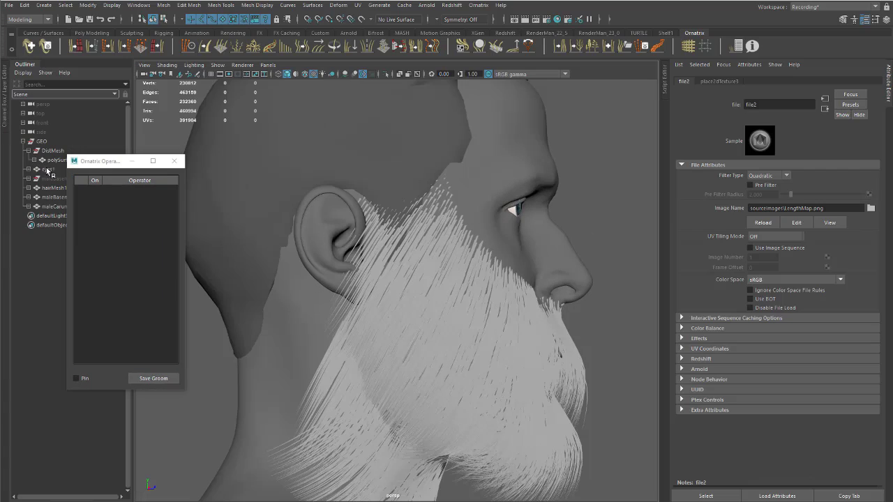
pyautogui.click(53, 188)
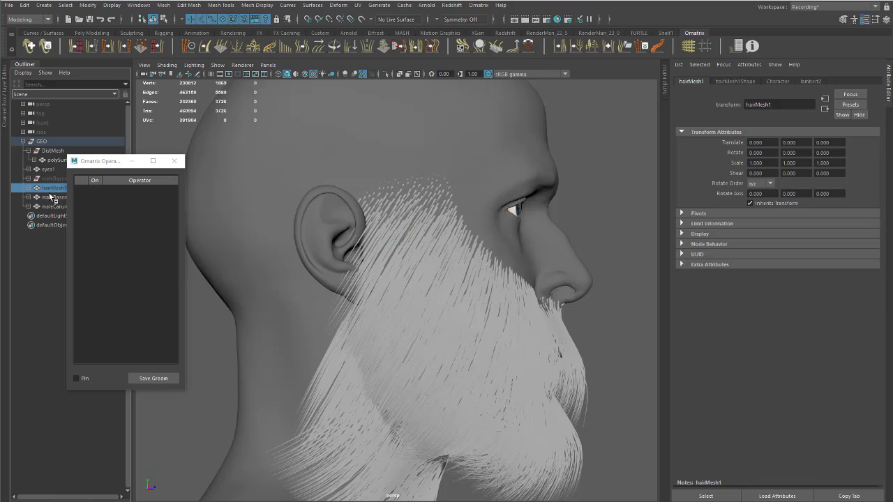
pyautogui.moveTo(115, 162)
pyautogui.mouseDown()
pyautogui.moveTo(104, 164)
pyautogui.moveTo(128, 164)
pyautogui.mouseUp()
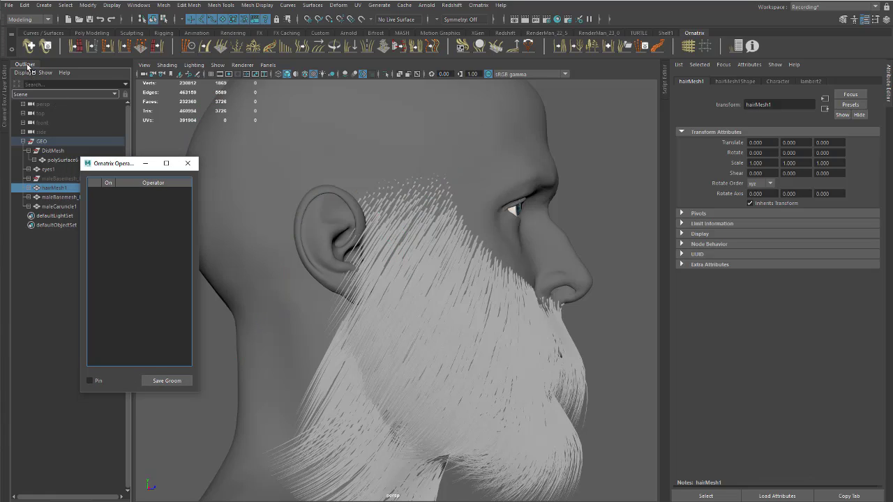
pyautogui.click(26, 64)
pyautogui.keyDown('alt'); pyautogui.moveTo(278, 140); pyautogui.dragTo(334, 181); pyautogui.keyUp('alt')
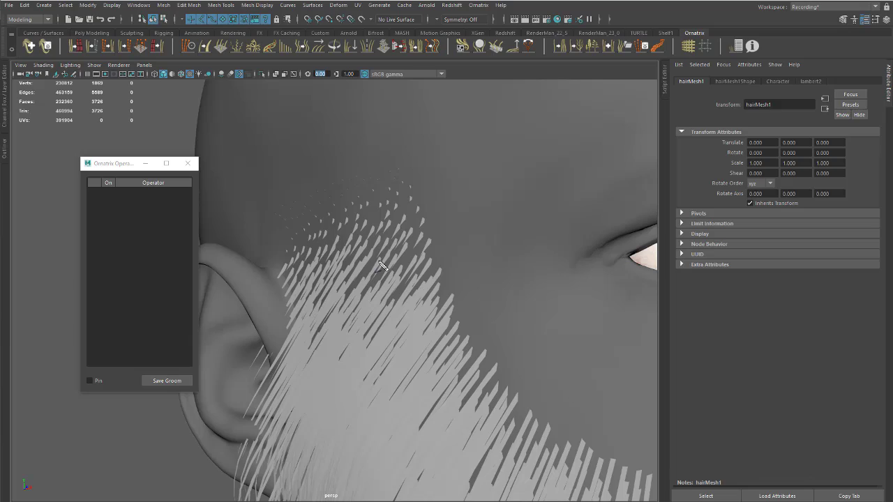
# - Outline the sideburn's upper end and cheek area with temporary on-screen marks to examine the hair length transition
pyautogui.moveTo(300, 203)
pyautogui.mouseDown()
pyautogui.moveTo(310, 233)
pyautogui.moveTo(384, 175)
pyautogui.moveTo(316, 183)
pyautogui.mouseUp()
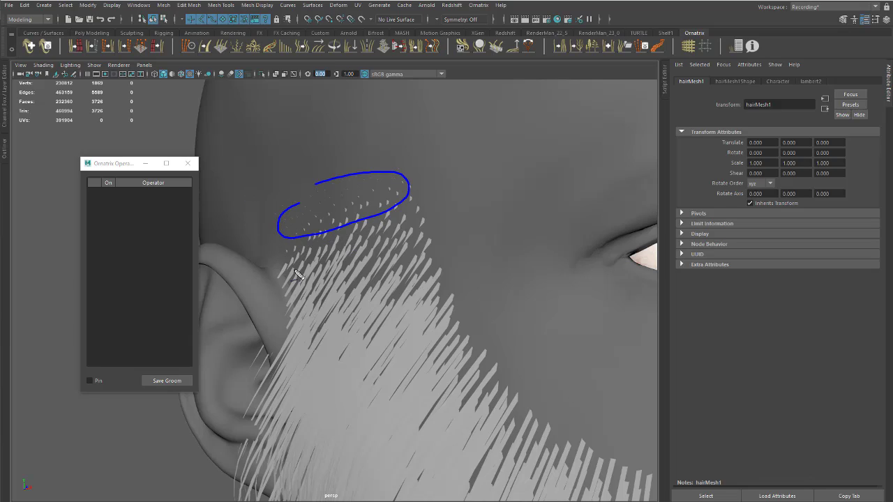
pyautogui.moveTo(481, 364)
pyautogui.mouseDown()
pyautogui.moveTo(236, 497)
pyautogui.moveTo(518, 389)
pyautogui.moveTo(444, 342)
pyautogui.mouseUp()
pyautogui.moveTo(285, 226)
pyautogui.mouseDown()
pyautogui.moveTo(253, 453)
pyautogui.moveTo(243, 463)
pyautogui.mouseUp()
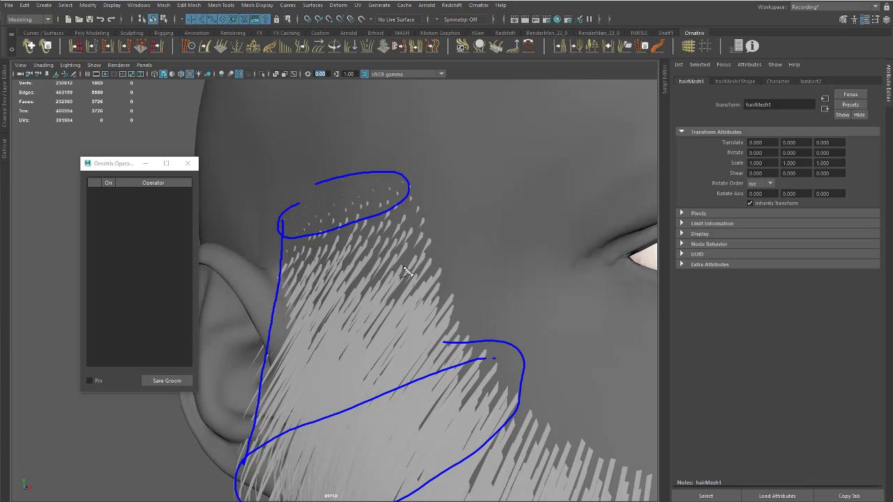
pyautogui.moveTo(338, 189)
pyautogui.mouseDown()
pyautogui.moveTo(435, 193)
pyautogui.moveTo(264, 220)
pyautogui.mouseUp()
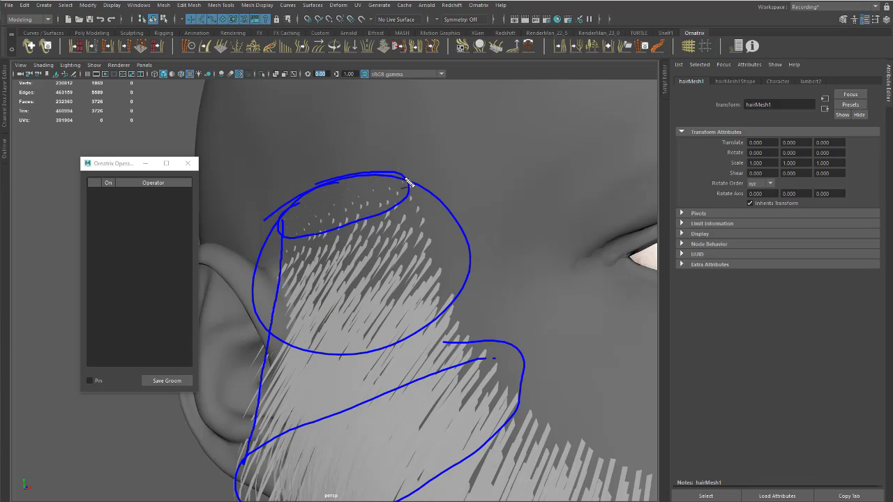
pyautogui.moveTo(386, 153)
pyautogui.mouseDown()
pyautogui.moveTo(394, 352)
pyautogui.moveTo(567, 488)
pyautogui.moveTo(572, 383)
pyautogui.moveTo(419, 175)
pyautogui.moveTo(352, 166)
pyautogui.mouseUp()
pyautogui.moveTo(409, 210)
pyautogui.mouseDown()
pyautogui.moveTo(446, 325)
pyautogui.moveTo(568, 445)
pyautogui.moveTo(601, 459)
pyautogui.mouseUp()
pyautogui.press('Escape')
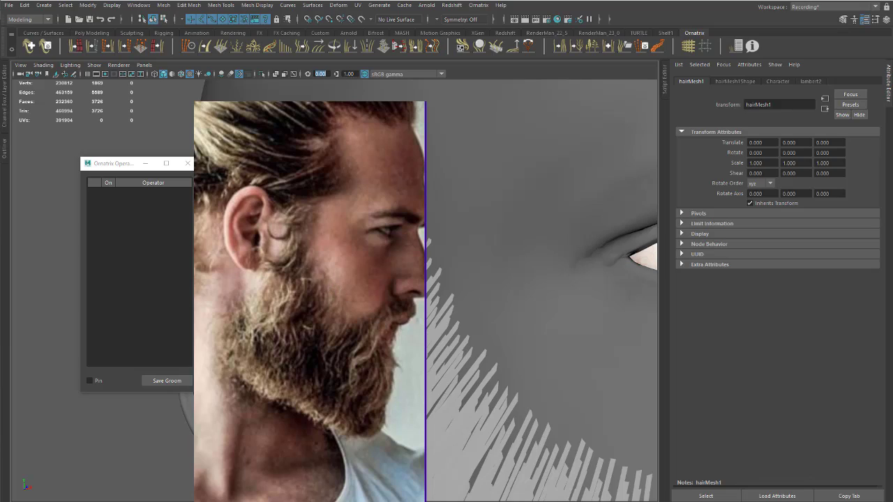
# - Mark the cheek beard line on the reference photo and compare it with the sideburn hair on the model
pyautogui.moveTo(322, 262); pyautogui.dragTo(332, 286)
pyautogui.moveTo(311, 248)
pyautogui.mouseDown()
pyautogui.moveTo(315, 318)
pyautogui.moveTo(375, 330)
pyautogui.moveTo(379, 311)
pyautogui.mouseUp()
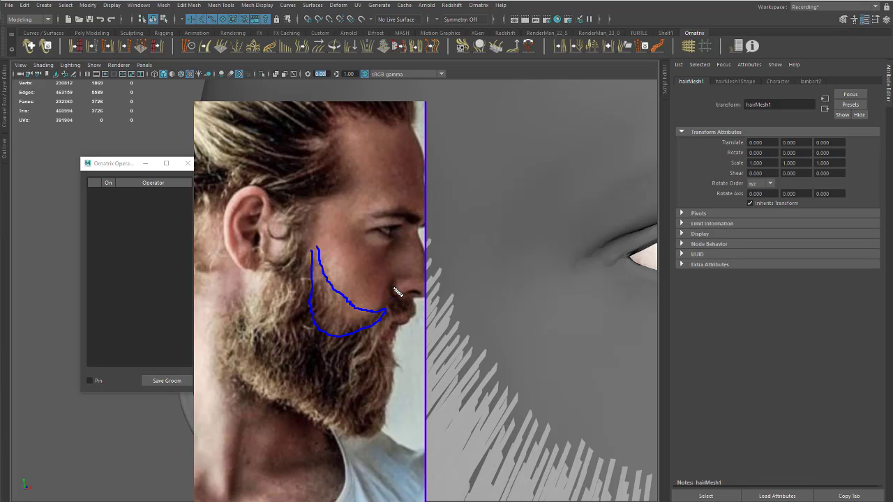
pyautogui.press('Escape')
pyautogui.moveTo(261, 220); pyautogui.dragTo(0, 220, button='right')
pyautogui.keyDown('alt'); pyautogui.moveTo(365, 251); pyautogui.dragTo(336, 238, button='right'); pyautogui.keyUp('alt')
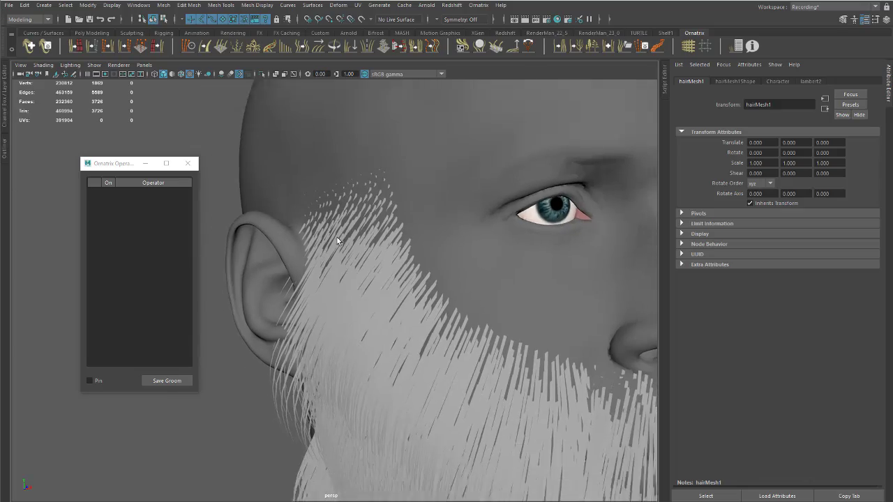
pyautogui.keyDown('alt'); pyautogui.moveTo(337, 238); pyautogui.dragTo(330, 269); pyautogui.keyUp('alt')
pyautogui.click(358, 287)
# - Switch to Mudbox, undo the one-sided fade on the sideburn and set the Paint Brush mirroring to X
pyautogui.hotkey('alt', 'Tab')
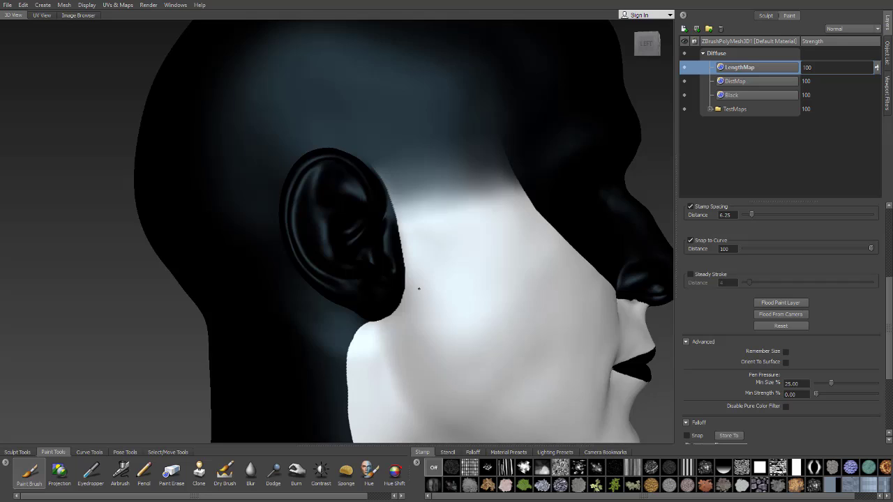
pyautogui.keyDown('alt'); pyautogui.moveTo(418, 288); pyautogui.dragTo(347, 297); pyautogui.keyUp('alt')
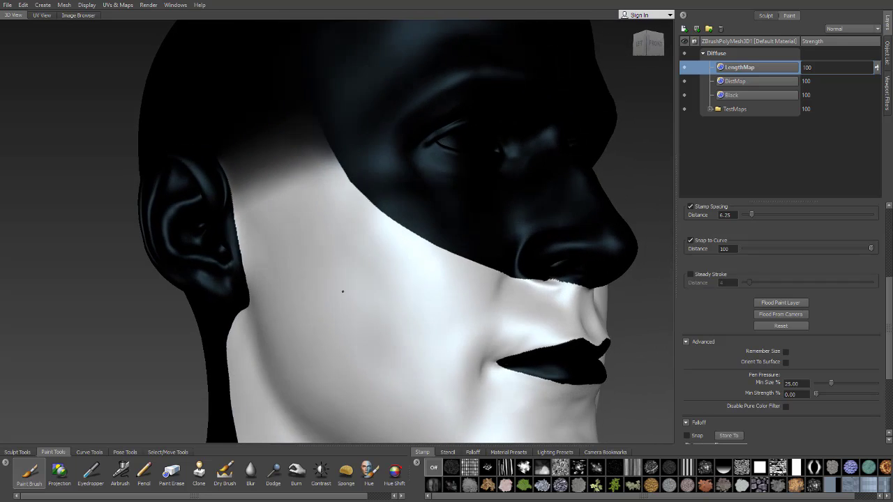
pyautogui.keyDown('alt'); pyautogui.moveTo(347, 297); pyautogui.dragTo(325, 251, button='right'); pyautogui.keyUp('alt')
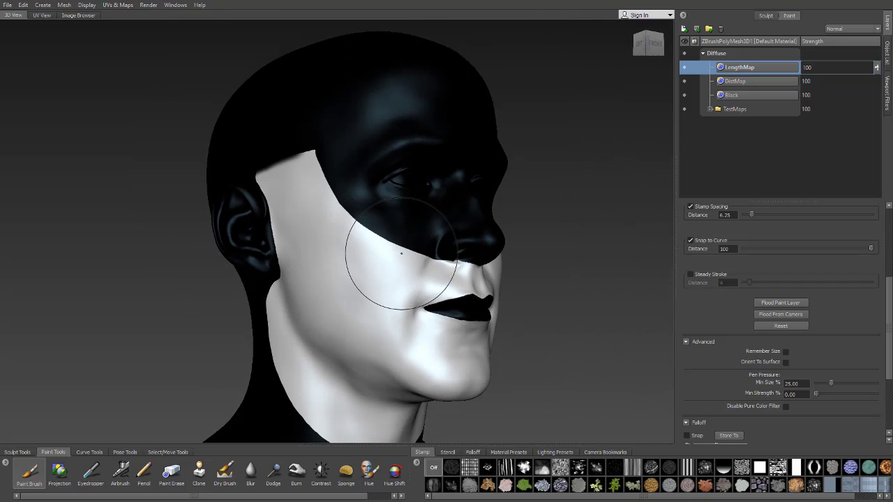
pyautogui.keyDown('alt'); pyautogui.moveTo(383, 251); pyautogui.dragTo(399, 259); pyautogui.keyUp('alt')
pyautogui.keyDown('alt'); pyautogui.moveTo(342, 277); pyautogui.dragTo(517, 264); pyautogui.keyUp('alt')
pyautogui.scroll(3, 889, 326)
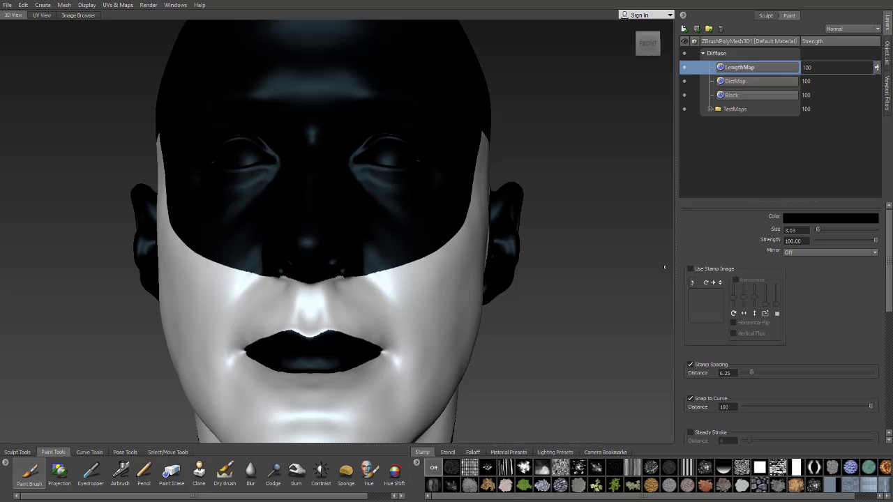
pyautogui.click(795, 252)
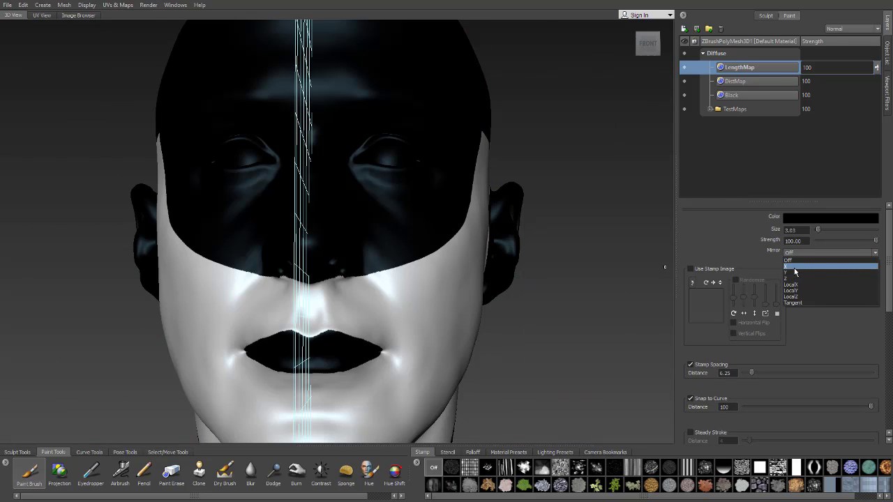
pyautogui.click(794, 268)
# - Paint the upper edge of the white sideburn area soft black with mirrored strokes, using the beard photo as reference
pyautogui.keyDown('alt'); pyautogui.moveTo(348, 241); pyautogui.dragTo(456, 214); pyautogui.keyUp('alt')
pyautogui.keyDown('alt'); pyautogui.moveTo(456, 214); pyautogui.dragTo(392, 265, button='middle'); pyautogui.keyUp('alt')
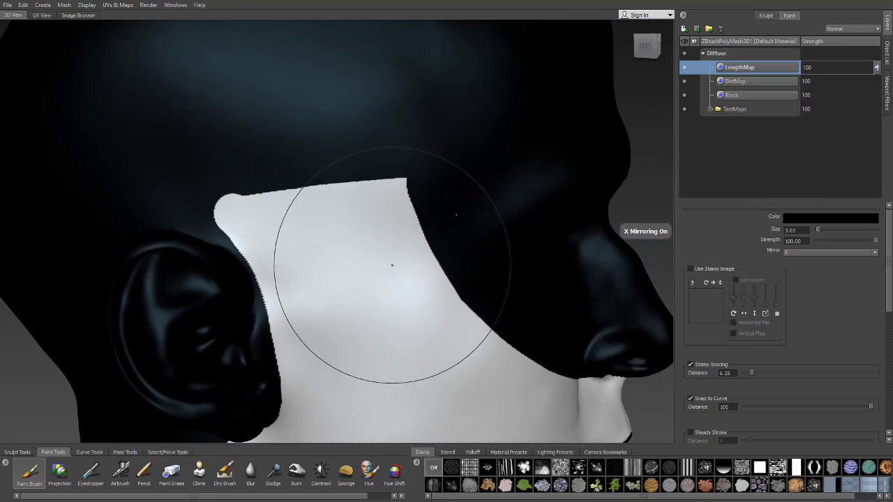
pyautogui.keyDown('alt'); pyautogui.moveTo(393, 265); pyautogui.dragTo(343, 228, button='right'); pyautogui.keyUp('alt')
pyautogui.keyDown('alt'); pyautogui.moveTo(342, 227); pyautogui.dragTo(355, 219, button='middle'); pyautogui.keyUp('alt')
pyautogui.keyDown('alt'); pyautogui.moveTo(304, 206); pyautogui.dragTo(331, 241, button='right'); pyautogui.keyUp('alt')
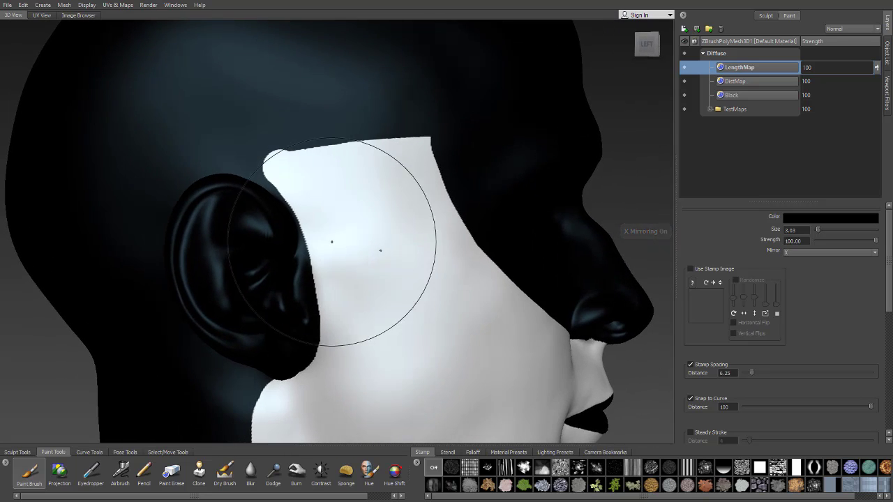
pyautogui.moveTo(0, 240)
pyautogui.mouseDown(button='right')
pyautogui.moveTo(49, 250)
pyautogui.moveTo(11, 238)
pyautogui.mouseUp(button='right')
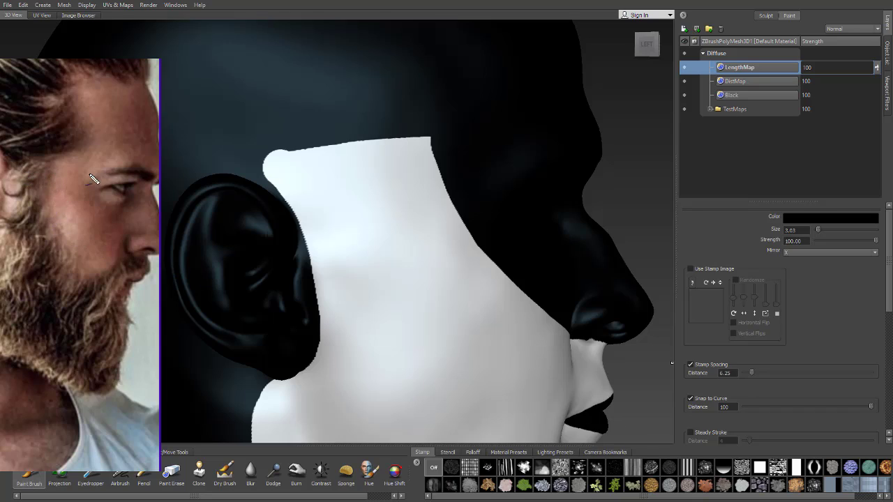
pyautogui.moveTo(302, 219); pyautogui.dragTo(394, 220)
pyautogui.moveTo(230, 104); pyautogui.dragTo(293, 78)
pyautogui.moveTo(224, 126)
pyautogui.mouseDown()
pyautogui.moveTo(391, 118)
pyautogui.moveTo(223, 148)
pyautogui.moveTo(467, 119)
pyautogui.moveTo(185, 172)
pyautogui.moveTo(432, 160)
pyautogui.moveTo(207, 143)
pyautogui.mouseUp()
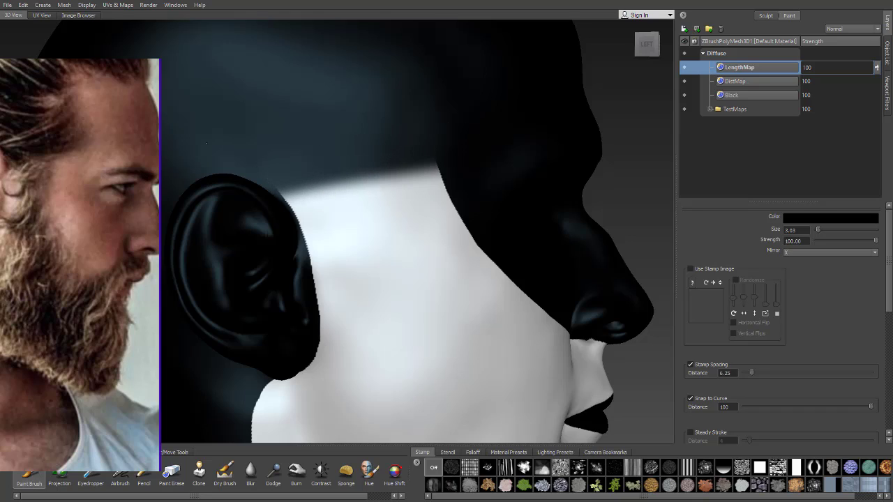
# - Extend the soft black fade further down the sideburn, from the front of the ear to the temple
pyautogui.moveTo(411, 85)
pyautogui.mouseDown()
pyautogui.moveTo(234, 157)
pyautogui.moveTo(474, 135)
pyautogui.moveTo(241, 174)
pyautogui.moveTo(243, 188)
pyautogui.moveTo(272, 196)
pyautogui.mouseUp()
pyautogui.moveTo(374, 167)
pyautogui.mouseDown()
pyautogui.moveTo(446, 169)
pyautogui.moveTo(362, 182)
pyautogui.moveTo(487, 189)
pyautogui.moveTo(307, 239)
pyautogui.moveTo(516, 211)
pyautogui.moveTo(369, 204)
pyautogui.moveTo(462, 174)
pyautogui.mouseUp()
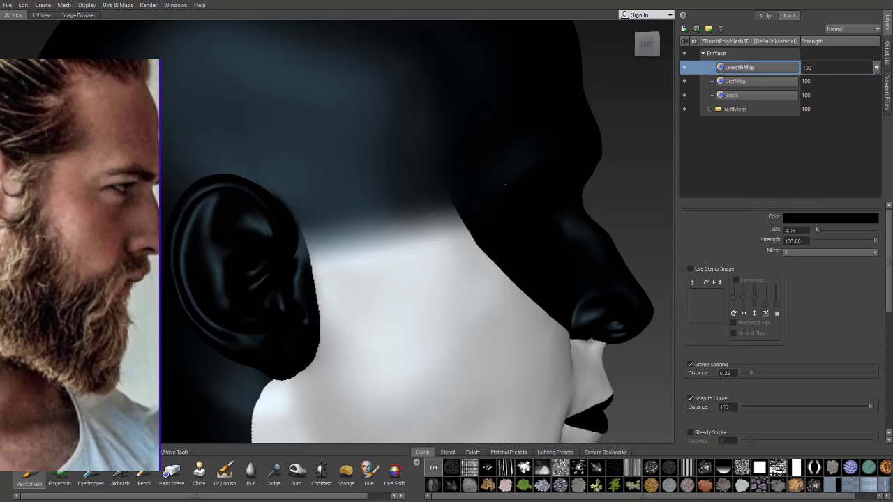
pyautogui.moveTo(424, 190)
pyautogui.mouseDown()
pyautogui.moveTo(453, 203)
pyautogui.moveTo(264, 241)
pyautogui.mouseUp()
pyautogui.moveTo(312, 258); pyautogui.dragTo(272, 266)
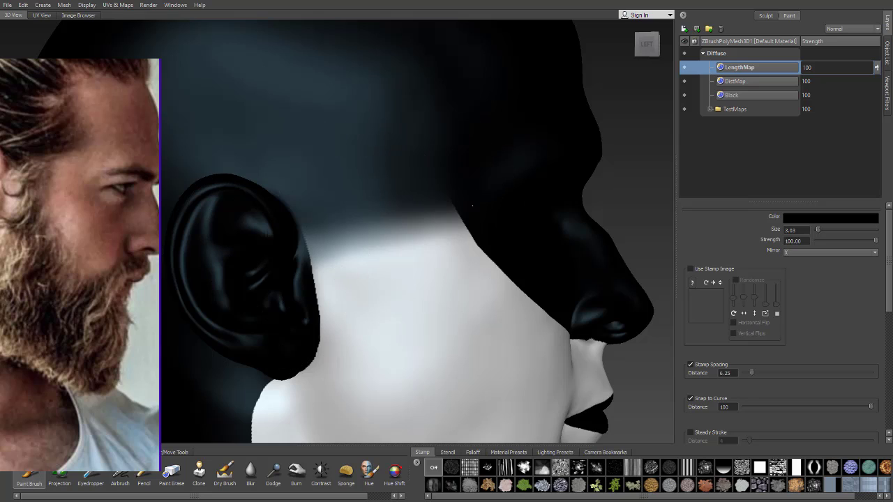
# - Soften the white edge around the earlobe and front of the ear with black strokes at brush sizes 1.00 and 1.36
pyautogui.keyDown('alt'); pyautogui.moveTo(395, 242); pyautogui.dragTo(349, 251, button='right'); pyautogui.keyUp('alt')
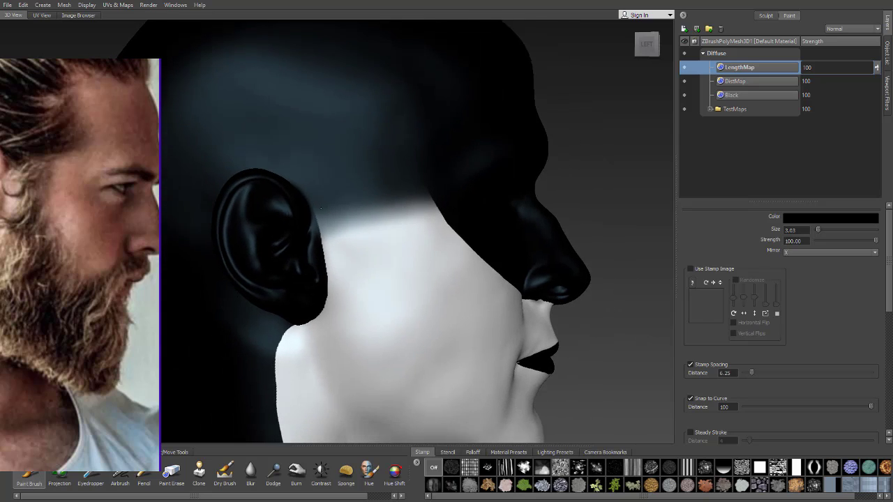
pyautogui.keyDown('alt'); pyautogui.moveTo(349, 251); pyautogui.dragTo(373, 201, button='middle'); pyautogui.keyUp('alt')
pyautogui.keyDown('alt'); pyautogui.moveTo(335, 209); pyautogui.dragTo(383, 215, button='right'); pyautogui.keyUp('alt')
pyautogui.moveTo(392, 225); pyautogui.dragTo(309, 225)
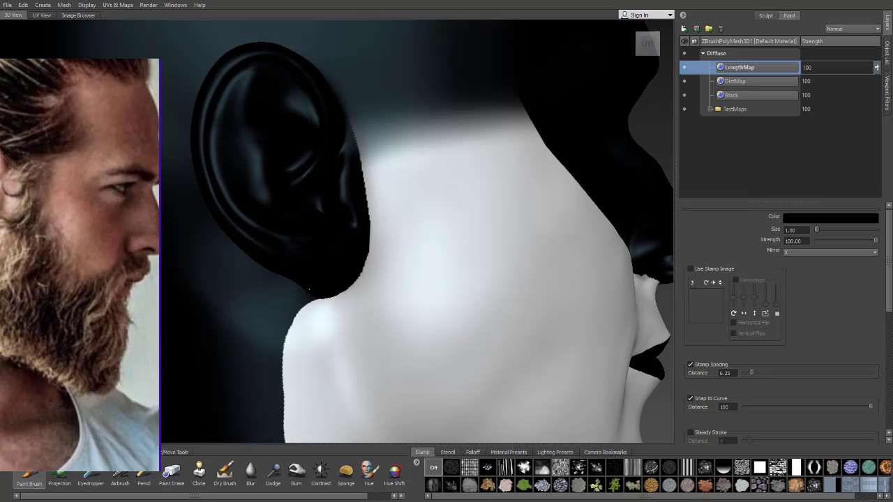
pyautogui.moveTo(323, 296)
pyautogui.mouseDown()
pyautogui.moveTo(359, 277)
pyautogui.moveTo(362, 251)
pyautogui.mouseUp()
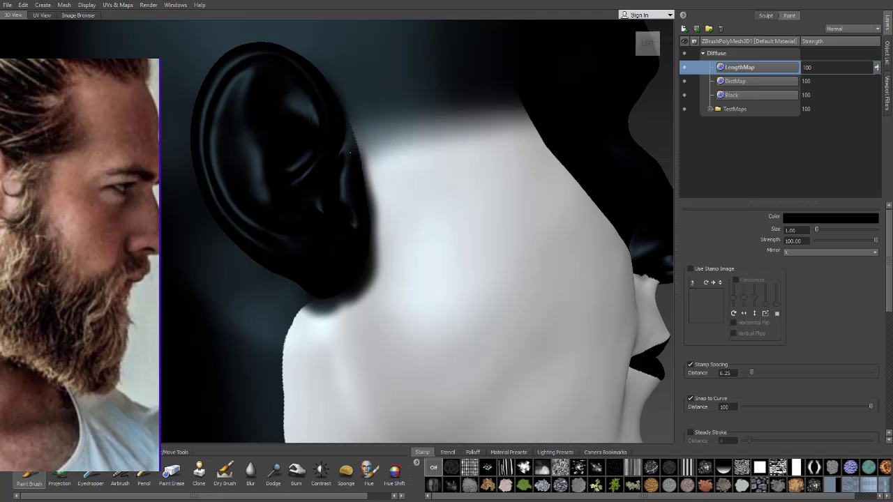
pyautogui.moveTo(360, 215); pyautogui.dragTo(374, 217)
pyautogui.moveTo(348, 260)
pyautogui.mouseDown()
pyautogui.moveTo(378, 230)
pyautogui.moveTo(379, 209)
pyautogui.moveTo(375, 164)
pyautogui.moveTo(343, 103)
pyautogui.mouseUp()
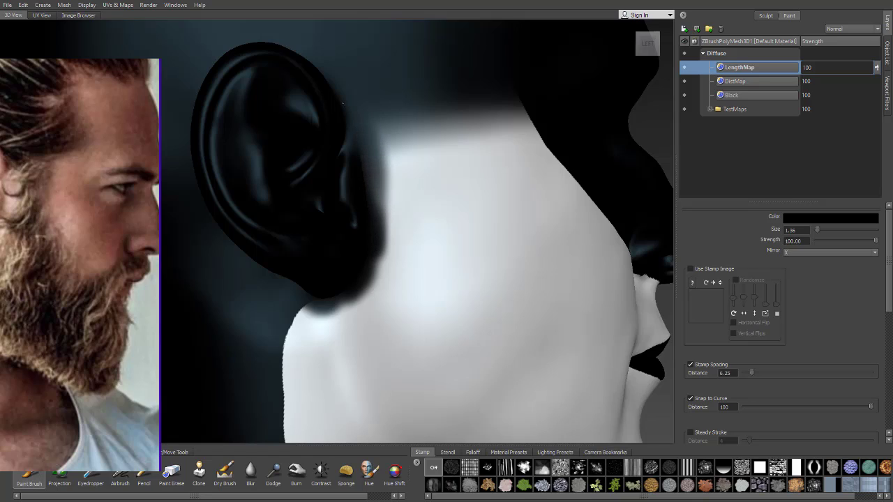
# - Soften the white edge in front of the ear with mirrored black strokes, enlarging the brush to sizes 1.63 and 1.74
pyautogui.moveTo(364, 155); pyautogui.dragTo(373, 220)
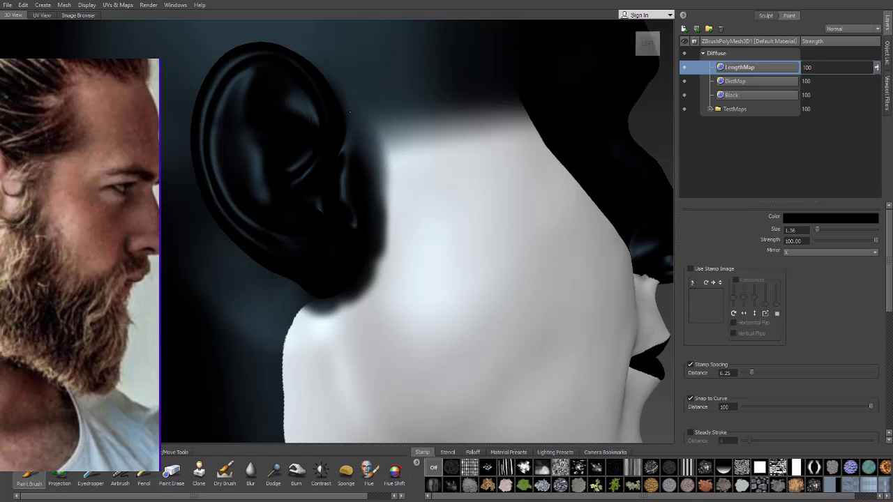
pyautogui.moveTo(360, 140)
pyautogui.mouseDown()
pyautogui.moveTo(364, 188)
pyautogui.moveTo(380, 173)
pyautogui.mouseUp()
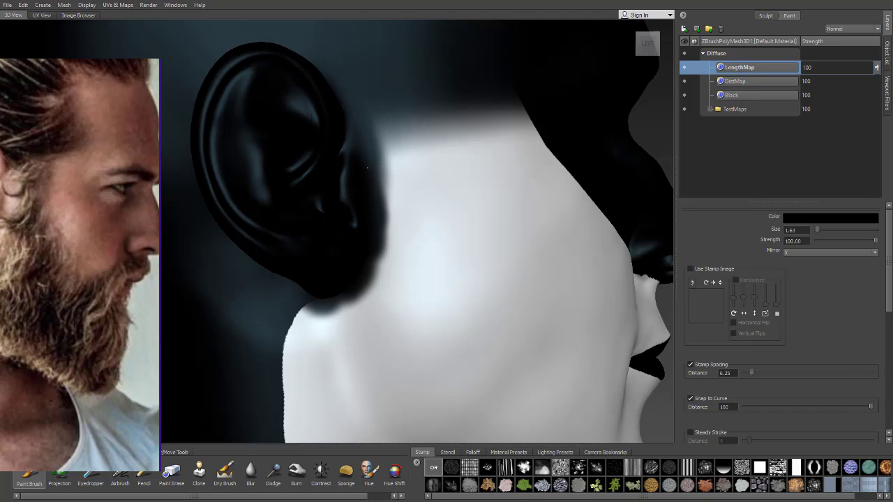
pyautogui.moveTo(376, 174); pyautogui.dragTo(381, 173)
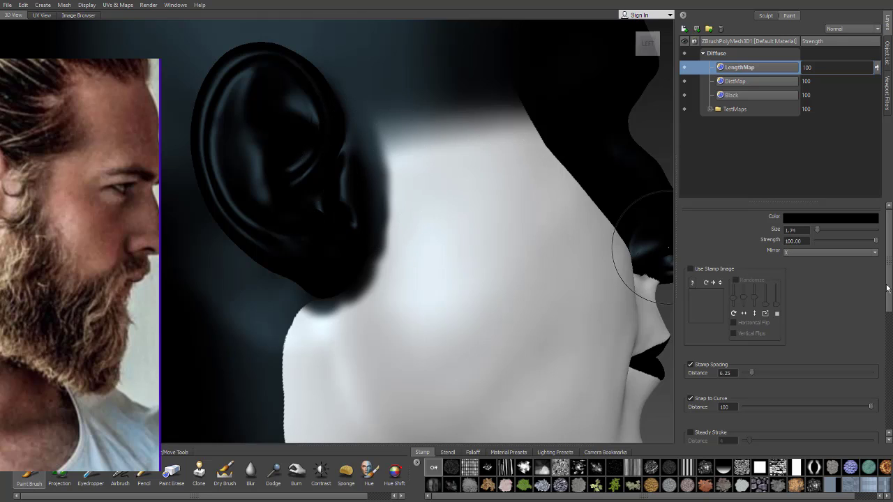
# - Set the brush's pen pressure Min Size to 100% and widen the soft black fade in front of the ear
pyautogui.moveTo(888, 288)
pyautogui.mouseDown()
pyautogui.moveTo(890, 391)
pyautogui.moveTo(889, 380)
pyautogui.mouseUp()
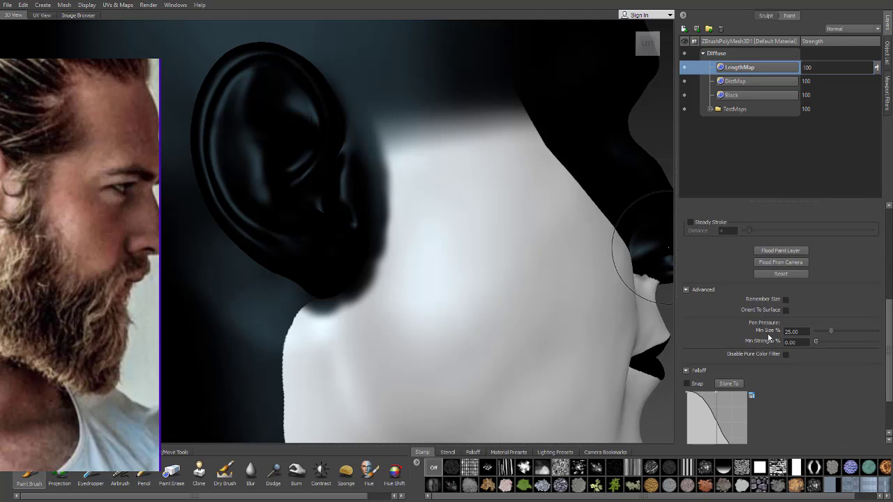
pyautogui.moveTo(835, 330); pyautogui.dragTo(878, 331)
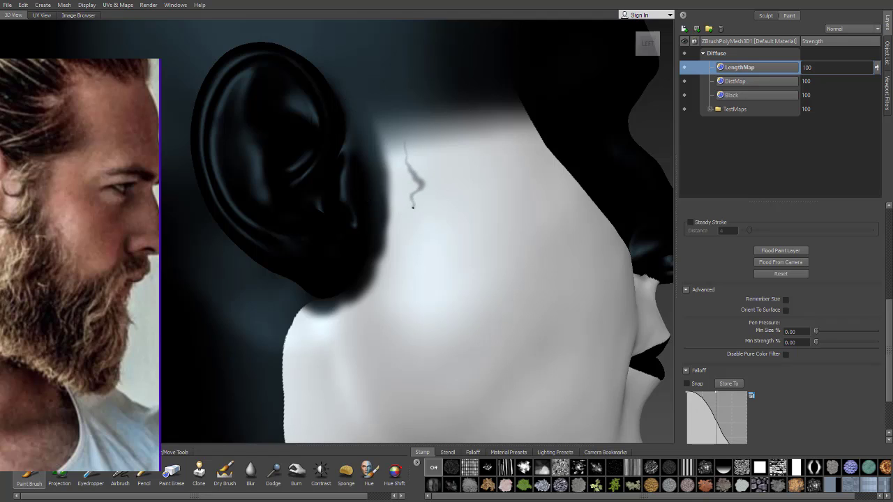
pyautogui.hotkey('ctrl', 'z')
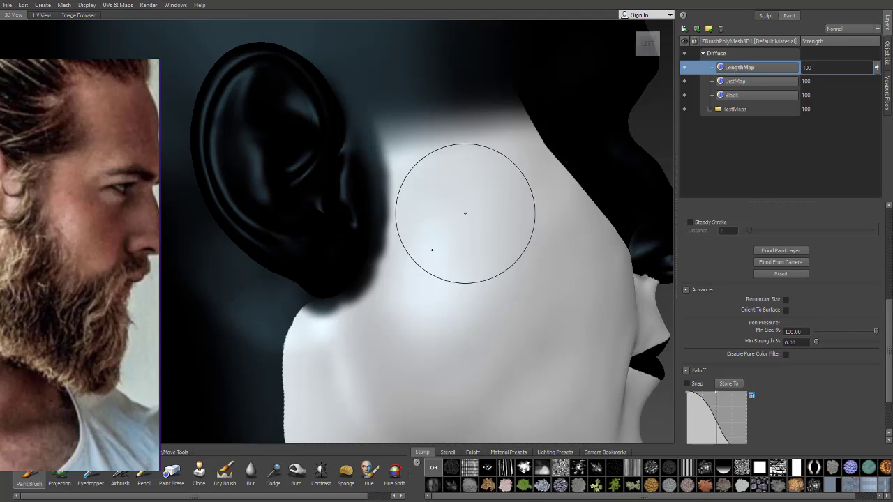
pyautogui.moveTo(371, 136)
pyautogui.mouseDown()
pyautogui.moveTo(405, 188)
pyautogui.moveTo(408, 230)
pyautogui.moveTo(391, 279)
pyautogui.moveTo(369, 235)
pyautogui.moveTo(360, 172)
pyautogui.mouseUp()
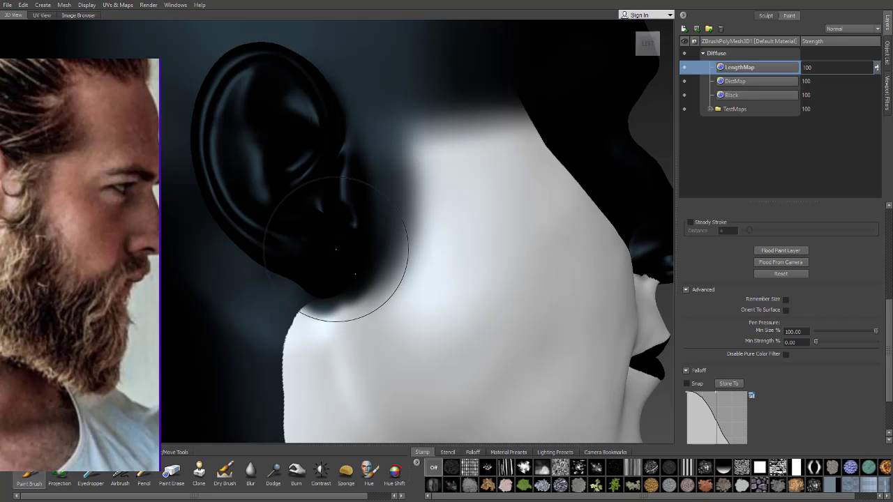
# - Paint soft black below and behind the earlobe, fading the white edge at the back of the jaw
pyautogui.keyDown('alt'); pyautogui.moveTo(349, 249); pyautogui.dragTo(333, 328, button='right'); pyautogui.keyUp('alt')
pyautogui.keyDown('alt'); pyautogui.moveTo(333, 328); pyautogui.dragTo(313, 227, button='middle'); pyautogui.keyUp('alt')
pyautogui.moveTo(313, 227)
pyautogui.keyDown('alt'); pyautogui.mouseDown()
pyautogui.moveTo(260, 224)
pyautogui.moveTo(408, 230)
pyautogui.moveTo(419, 219)
pyautogui.moveTo(395, 265)
pyautogui.moveTo(372, 231)
pyautogui.moveTo(398, 163)
pyautogui.moveTo(412, 191)
pyautogui.moveTo(409, 179)
pyautogui.mouseUp(); pyautogui.keyUp('alt')
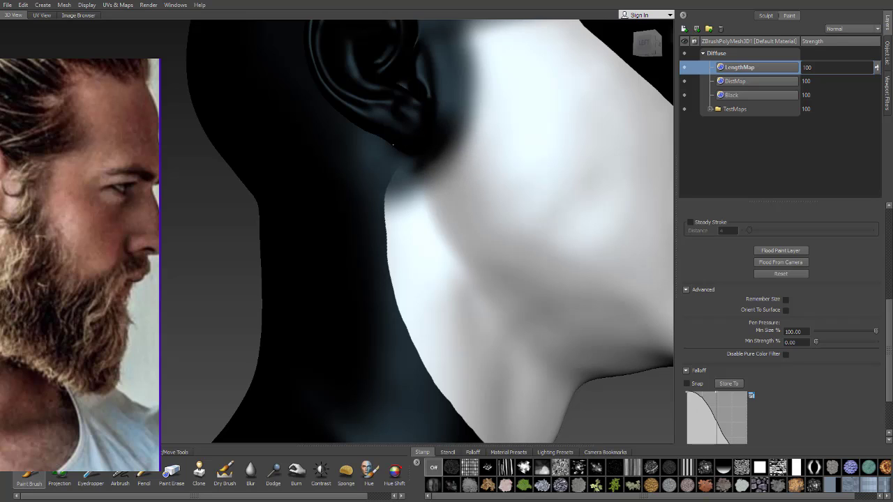
pyautogui.moveTo(335, 217)
pyautogui.mouseDown()
pyautogui.moveTo(342, 227)
pyautogui.moveTo(386, 180)
pyautogui.moveTo(358, 171)
pyautogui.moveTo(354, 183)
pyautogui.mouseUp()
pyautogui.moveTo(353, 188); pyautogui.dragTo(351, 219)
pyautogui.moveTo(351, 219)
pyautogui.mouseDown()
pyautogui.moveTo(353, 189)
pyautogui.moveTo(360, 271)
pyautogui.moveTo(349, 187)
pyautogui.mouseUp()
pyautogui.keyDown('alt'); pyautogui.moveTo(348, 187); pyautogui.dragTo(423, 194, button='right'); pyautogui.keyUp('alt')
pyautogui.keyDown('alt'); pyautogui.moveTo(423, 194); pyautogui.dragTo(417, 212); pyautogui.keyUp('alt')
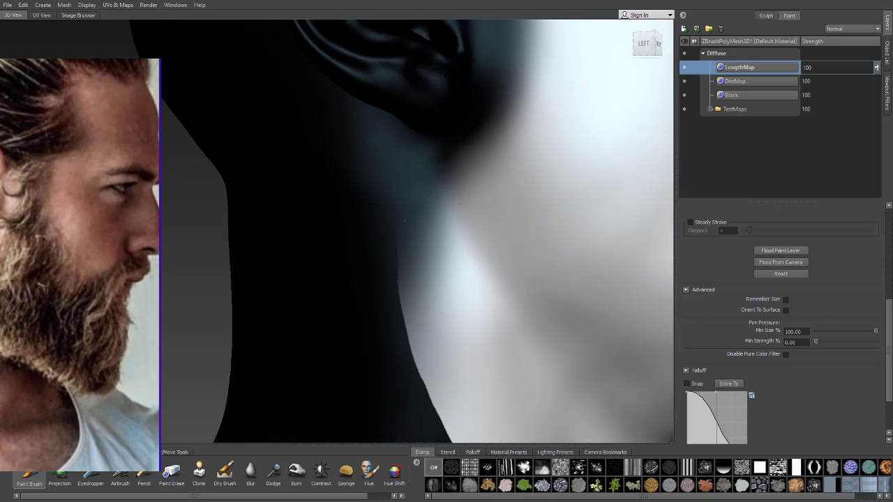
pyautogui.moveTo(404, 220); pyautogui.dragTo(413, 233)
pyautogui.moveTo(411, 189); pyautogui.dragTo(427, 176)
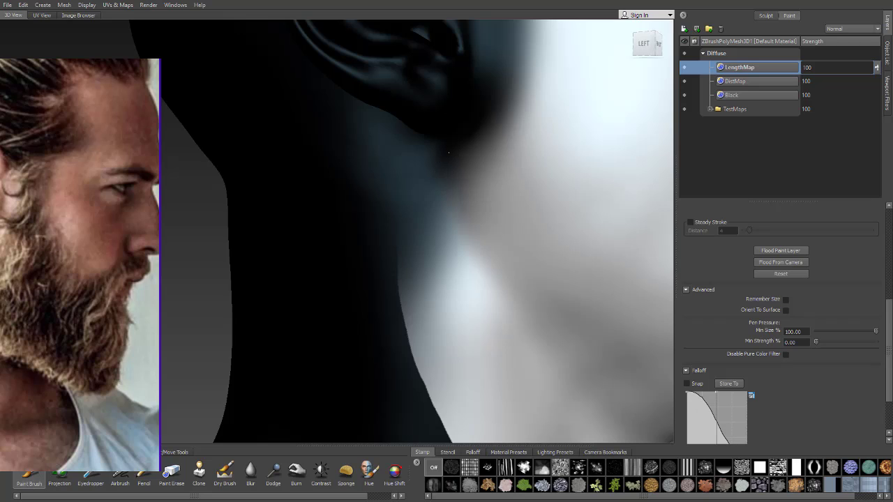
# - Move the beard reference photo out of the way and smooth the black fade from the earlobe down to the upper neck
pyautogui.moveTo(477, 126)
pyautogui.keyDown('alt'); pyautogui.mouseDown()
pyautogui.moveTo(411, 181)
pyautogui.moveTo(439, 201)
pyautogui.moveTo(450, 194)
pyautogui.mouseUp(); pyautogui.keyUp('alt')
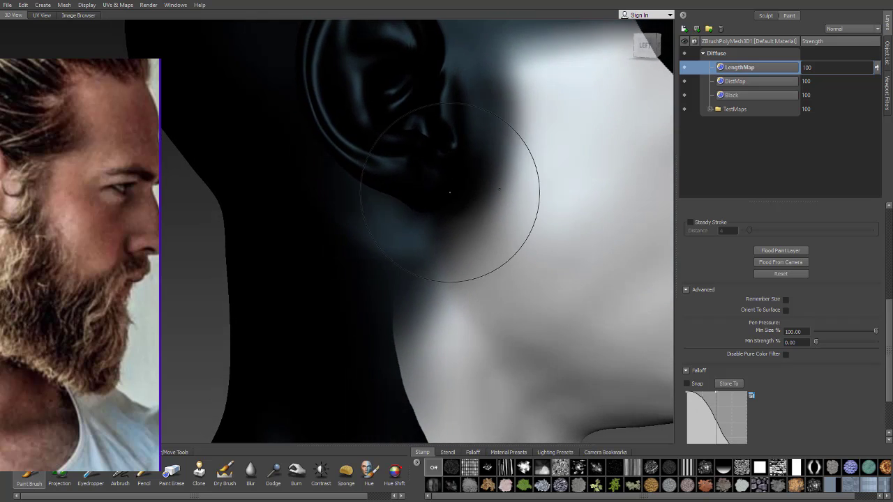
pyautogui.keyDown('alt'); pyautogui.moveTo(474, 140); pyautogui.dragTo(404, 218, button='middle'); pyautogui.keyUp('alt')
pyautogui.keyDown('alt'); pyautogui.moveTo(404, 218); pyautogui.dragTo(474, 204); pyautogui.keyUp('alt')
pyautogui.moveTo(86, 231); pyautogui.dragTo(0, 234)
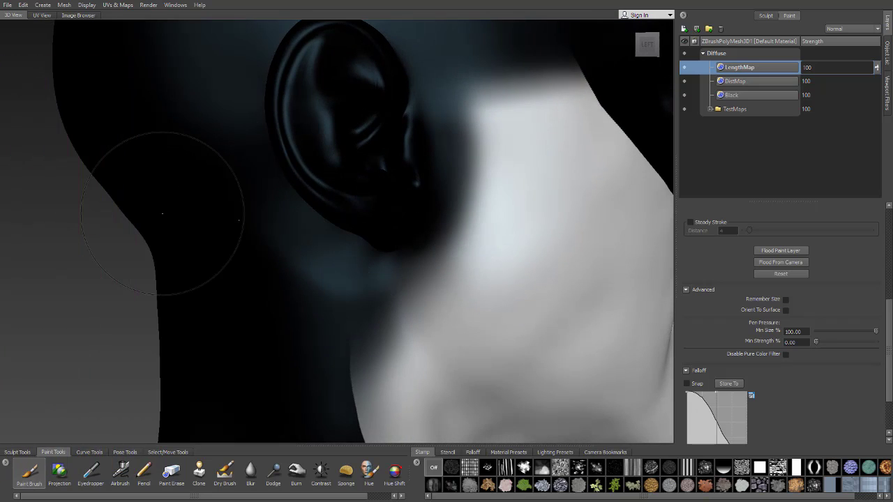
pyautogui.keyDown('alt'); pyautogui.moveTo(488, 205); pyautogui.dragTo(404, 229, button='middle'); pyautogui.keyUp('alt')
pyautogui.keyDown('alt'); pyautogui.moveTo(403, 229); pyautogui.dragTo(418, 213); pyautogui.keyUp('alt')
pyautogui.moveTo(355, 304)
pyautogui.mouseDown()
pyautogui.moveTo(384, 258)
pyautogui.moveTo(387, 215)
pyautogui.mouseUp()
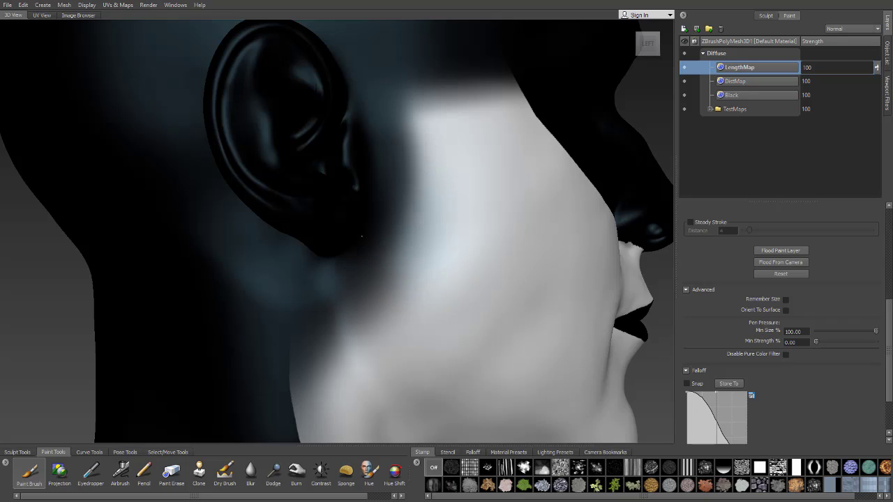
pyautogui.keyDown('alt'); pyautogui.moveTo(267, 320); pyautogui.dragTo(288, 203, button='middle'); pyautogui.keyUp('alt')
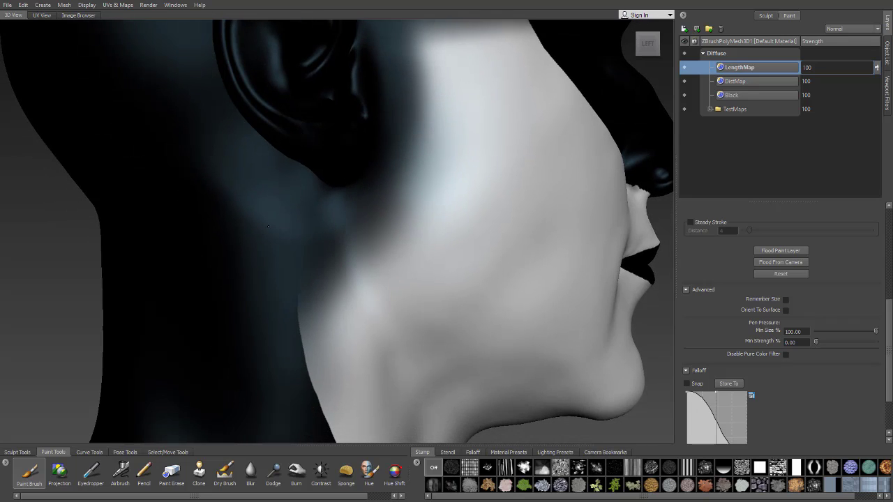
pyautogui.moveTo(335, 244); pyautogui.dragTo(338, 257)
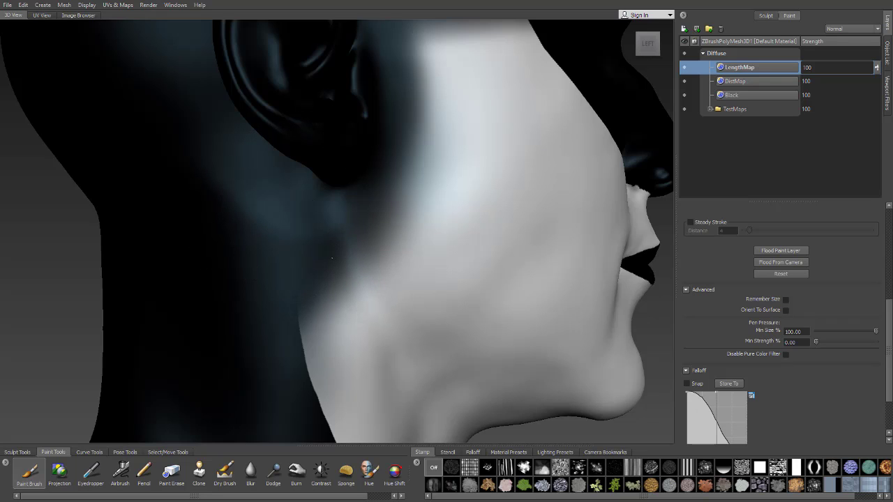
# - Soften the lower beard border with mirrored black strokes along the side and front of the neck
pyautogui.moveTo(371, 185)
pyautogui.keyDown('alt'); pyautogui.mouseDown()
pyautogui.moveTo(112, 213)
pyautogui.moveTo(291, 203)
pyautogui.moveTo(301, 184)
pyautogui.moveTo(339, 231)
pyautogui.moveTo(331, 235)
pyautogui.mouseUp(); pyautogui.keyUp('alt')
pyautogui.moveTo(388, 385)
pyautogui.mouseDown()
pyautogui.moveTo(413, 360)
pyautogui.moveTo(405, 356)
pyautogui.moveTo(447, 355)
pyautogui.moveTo(321, 348)
pyautogui.moveTo(240, 310)
pyautogui.mouseUp()
pyautogui.keyDown('alt'); pyautogui.moveTo(241, 310); pyautogui.dragTo(259, 330); pyautogui.keyUp('alt')
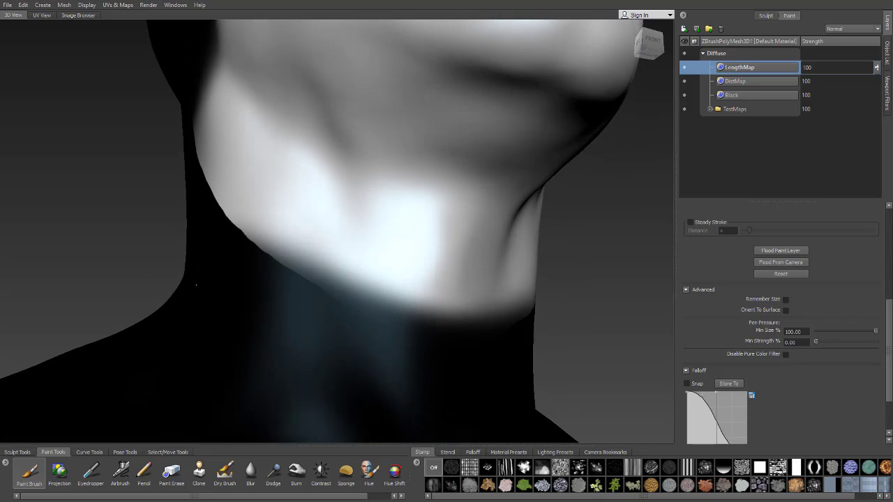
pyautogui.keyDown('alt'); pyautogui.moveTo(196, 285); pyautogui.dragTo(307, 355); pyautogui.keyUp('alt')
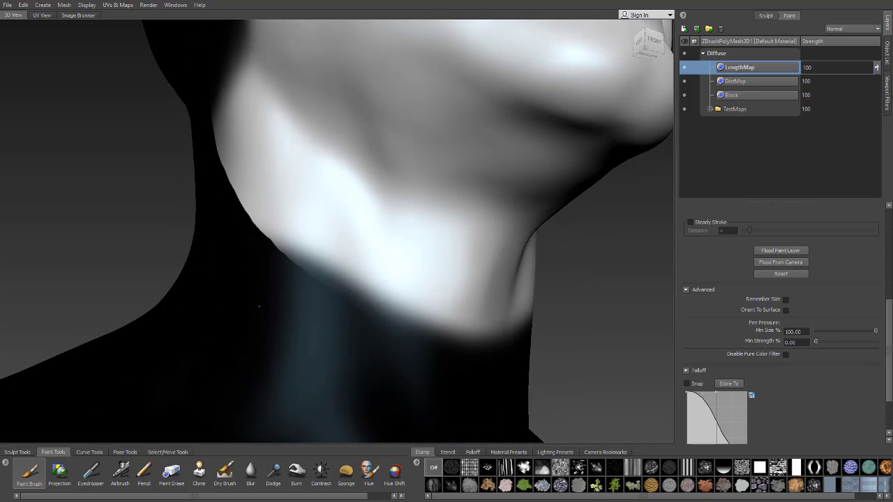
pyautogui.moveTo(259, 306)
pyautogui.mouseDown()
pyautogui.moveTo(273, 311)
pyautogui.moveTo(269, 319)
pyautogui.moveTo(249, 274)
pyautogui.moveTo(297, 338)
pyautogui.moveTo(233, 216)
pyautogui.moveTo(268, 265)
pyautogui.mouseUp()
pyautogui.moveTo(299, 322)
pyautogui.mouseDown()
pyautogui.moveTo(257, 164)
pyautogui.moveTo(385, 365)
pyautogui.moveTo(330, 356)
pyautogui.moveTo(302, 336)
pyautogui.mouseUp()
pyautogui.keyDown('alt'); pyautogui.moveTo(423, 362); pyautogui.dragTo(350, 328); pyautogui.keyUp('alt')
pyautogui.moveTo(456, 247)
pyautogui.keyDown('alt'); pyautogui.mouseDown()
pyautogui.moveTo(391, 301)
pyautogui.moveTo(443, 187)
pyautogui.mouseUp(); pyautogui.keyUp('alt')
pyautogui.moveTo(443, 111)
pyautogui.mouseDown()
pyautogui.moveTo(374, 307)
pyautogui.moveTo(329, 351)
pyautogui.mouseUp()
pyautogui.moveTo(329, 339)
pyautogui.keyDown('alt'); pyautogui.mouseDown()
pyautogui.moveTo(365, 307)
pyautogui.moveTo(399, 353)
pyautogui.mouseUp(); pyautogui.keyUp('alt')
pyautogui.keyDown('alt'); pyautogui.moveTo(333, 304); pyautogui.dragTo(392, 223); pyautogui.keyUp('alt')
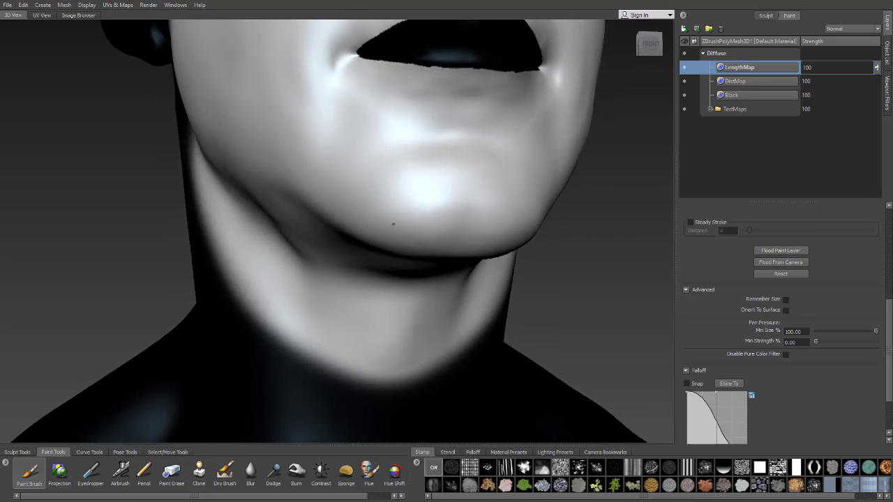
# - Fade the hard upper beard edge with soft black strokes from the temple down across the cheek
pyautogui.keyDown('alt'); pyautogui.moveTo(393, 223); pyautogui.dragTo(363, 267, button='right'); pyautogui.keyUp('alt')
pyautogui.keyDown('alt'); pyautogui.moveTo(363, 268); pyautogui.dragTo(427, 258); pyautogui.keyUp('alt')
pyautogui.keyDown('alt'); pyautogui.moveTo(427, 259); pyautogui.dragTo(469, 209, button='right'); pyautogui.keyUp('alt')
pyautogui.keyDown('alt'); pyautogui.moveTo(469, 209); pyautogui.dragTo(409, 201); pyautogui.keyUp('alt')
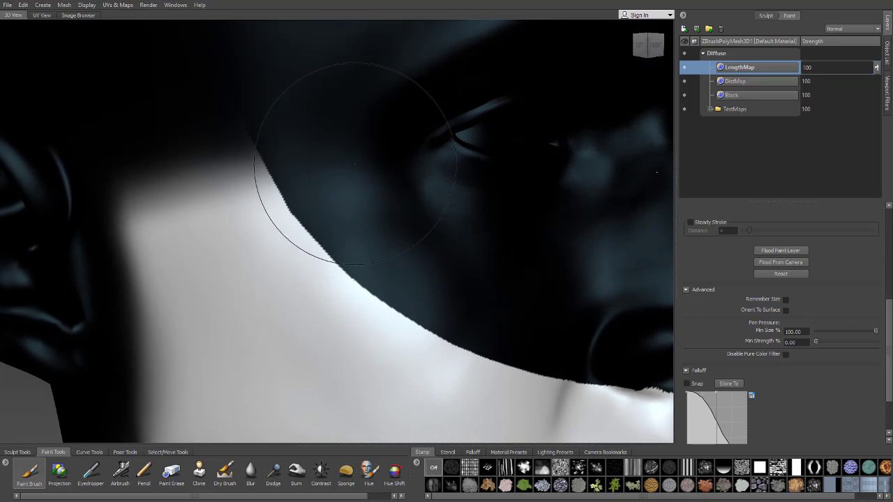
pyautogui.keyDown('alt'); pyautogui.moveTo(343, 150); pyautogui.dragTo(325, 132, button='right'); pyautogui.keyUp('alt')
pyautogui.moveTo(323, 128)
pyautogui.mouseDown()
pyautogui.moveTo(348, 198)
pyautogui.moveTo(323, 158)
pyautogui.moveTo(342, 195)
pyautogui.moveTo(317, 183)
pyautogui.moveTo(509, 271)
pyautogui.moveTo(467, 252)
pyautogui.mouseUp()
# - Blend the jagged edge beneath the nose and along the adjoining cheek with soft black strokes
pyautogui.moveTo(484, 297)
pyautogui.keyDown('alt'); pyautogui.mouseDown()
pyautogui.moveTo(434, 277)
pyautogui.moveTo(440, 225)
pyautogui.moveTo(326, 238)
pyautogui.mouseUp(); pyautogui.keyUp('alt')
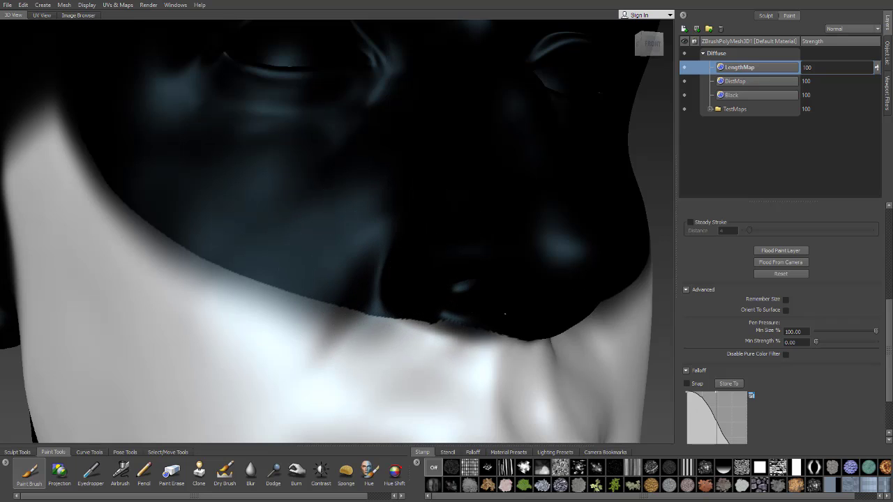
pyautogui.moveTo(488, 328)
pyautogui.keyDown('alt'); pyautogui.mouseDown()
pyautogui.moveTo(497, 271)
pyautogui.moveTo(520, 283)
pyautogui.mouseUp(); pyautogui.keyUp('alt')
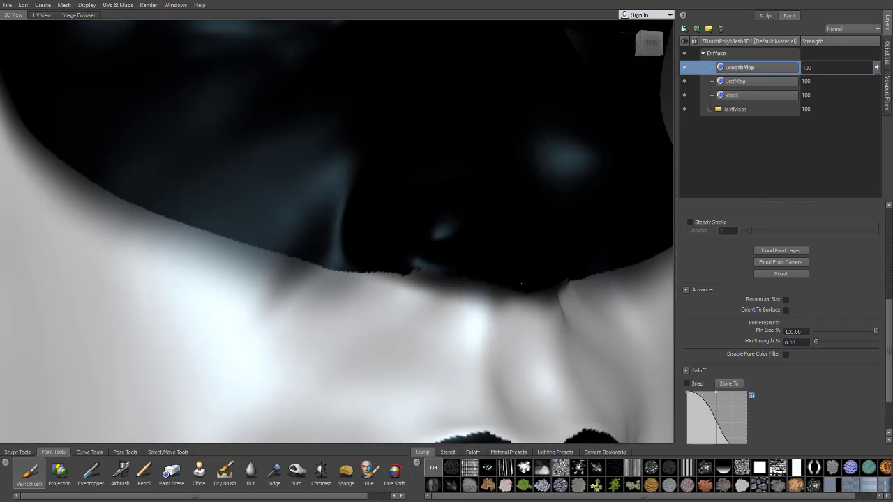
pyautogui.moveTo(423, 256); pyautogui.dragTo(366, 249)
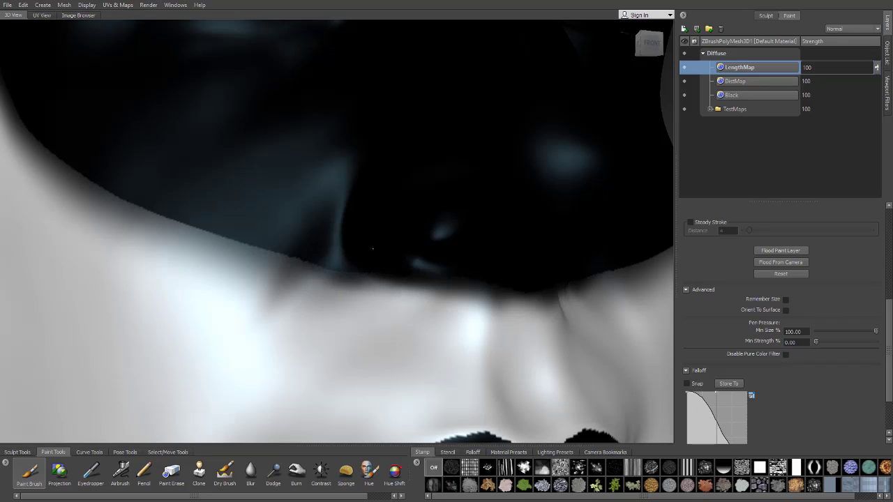
pyautogui.moveTo(306, 234); pyautogui.dragTo(304, 232)
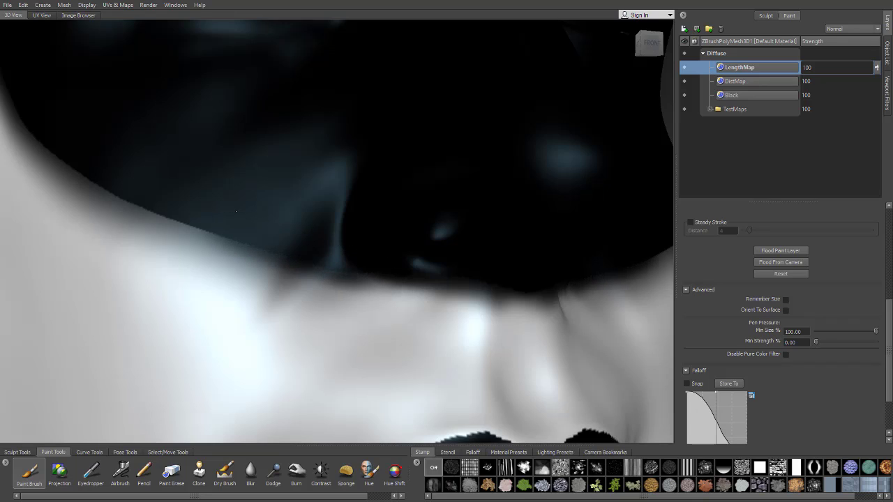
pyautogui.moveTo(357, 252); pyautogui.dragTo(400, 264)
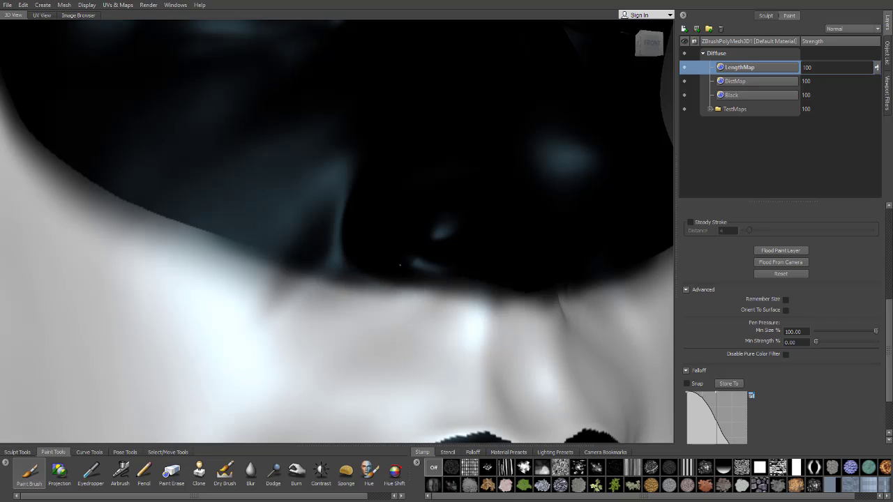
pyautogui.moveTo(259, 222); pyautogui.dragTo(238, 216)
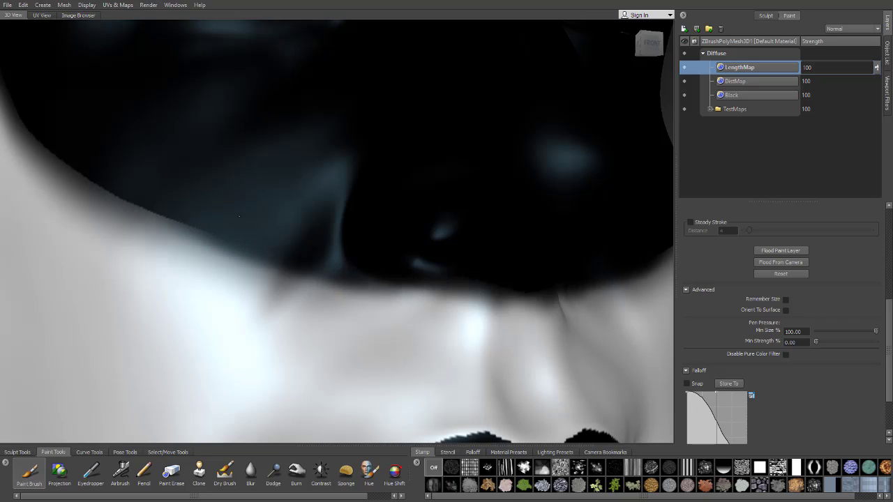
pyautogui.moveTo(190, 197); pyautogui.dragTo(264, 227)
# - Refine the soft black fade along the cheek line between the nostril and the temple
pyautogui.keyDown('alt'); pyautogui.moveTo(272, 229); pyautogui.dragTo(349, 269); pyautogui.keyUp('alt')
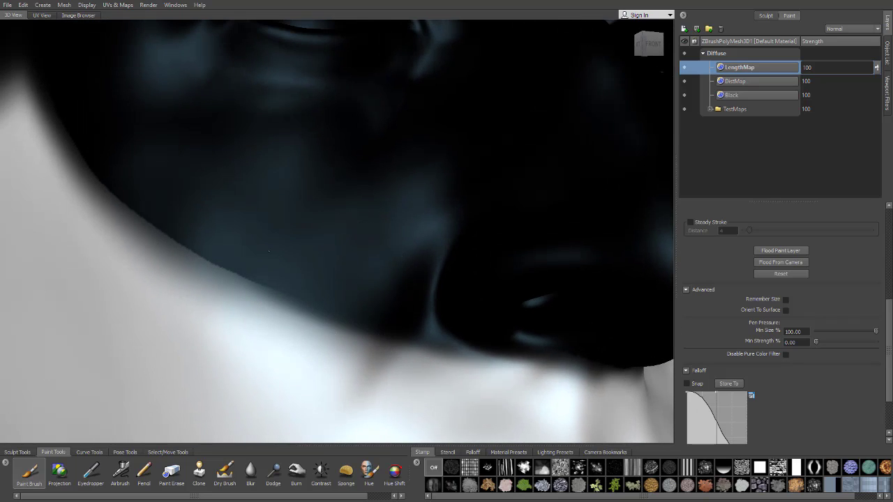
pyautogui.moveTo(292, 272); pyautogui.dragTo(276, 260)
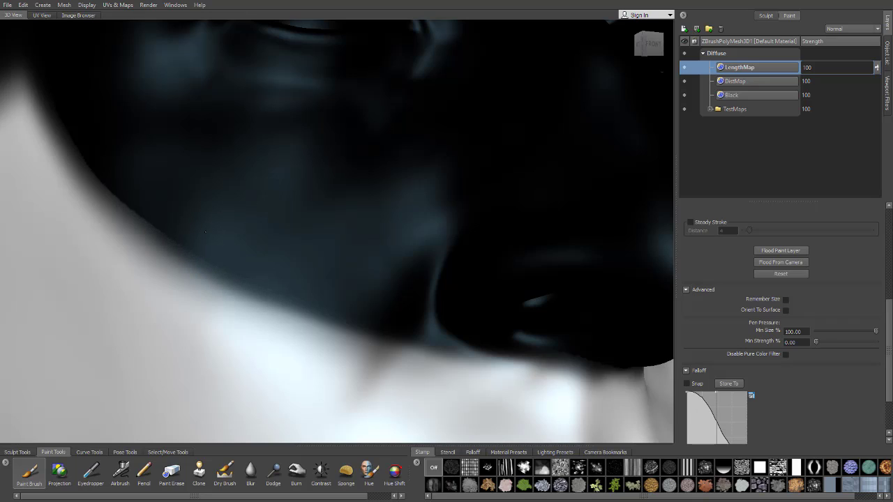
pyautogui.moveTo(206, 231); pyautogui.dragTo(149, 191)
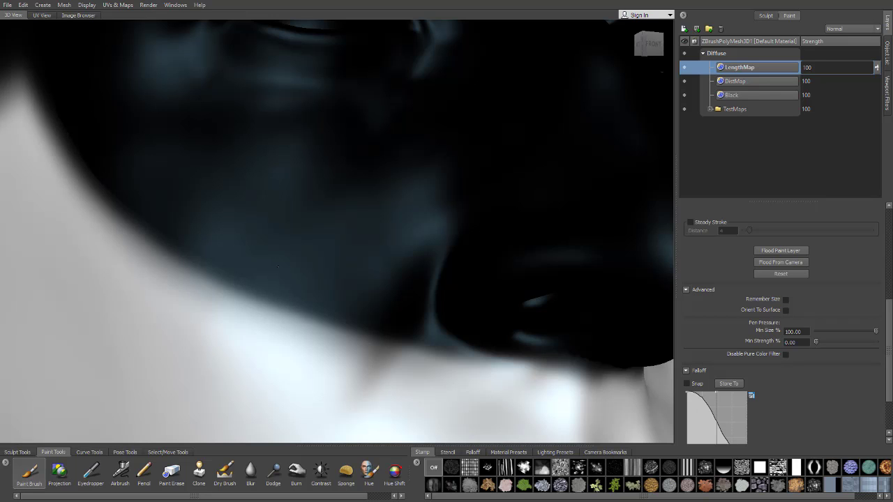
pyautogui.moveTo(277, 266); pyautogui.dragTo(313, 283)
pyautogui.keyDown('alt'); pyautogui.moveTo(312, 283); pyautogui.dragTo(366, 326); pyautogui.keyUp('alt')
pyautogui.keyDown('alt'); pyautogui.moveTo(300, 314); pyautogui.dragTo(358, 325, button='right'); pyautogui.keyUp('alt')
pyautogui.moveTo(307, 310)
pyautogui.keyDown('alt'); pyautogui.mouseDown()
pyautogui.moveTo(339, 307)
pyautogui.moveTo(356, 260)
pyautogui.mouseUp(); pyautogui.keyUp('alt')
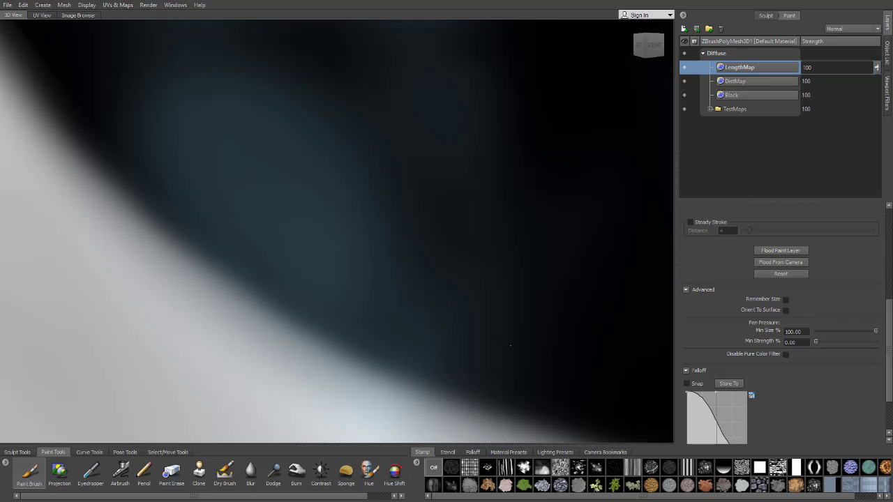
pyautogui.keyDown('alt'); pyautogui.moveTo(443, 299); pyautogui.dragTo(369, 231); pyautogui.keyUp('alt')
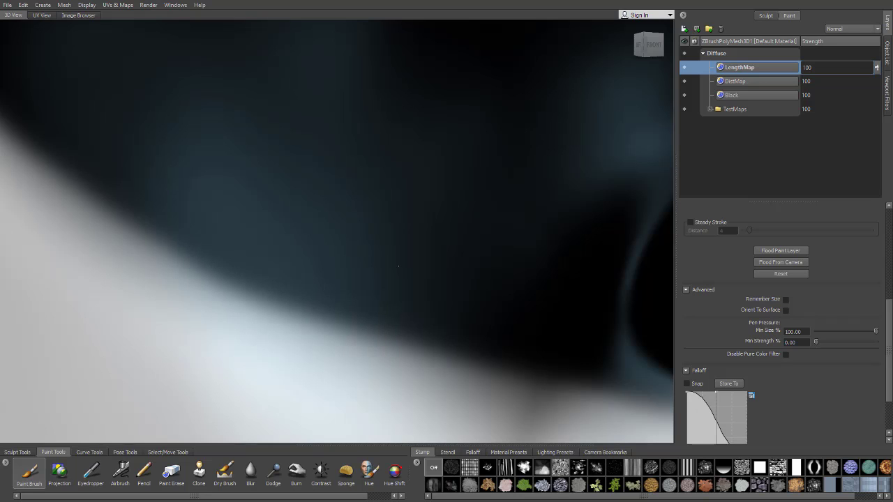
pyautogui.keyDown('alt'); pyautogui.moveTo(342, 242); pyautogui.dragTo(279, 216, button='right'); pyautogui.keyUp('alt')
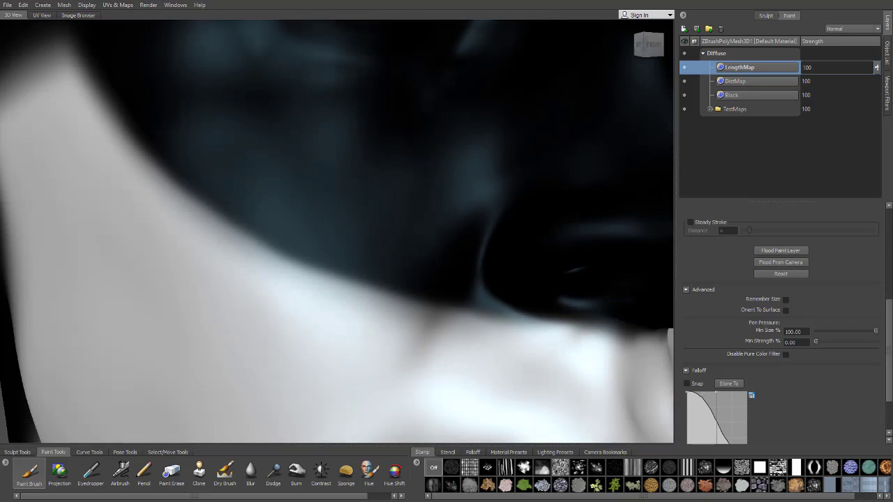
pyautogui.keyDown('alt'); pyautogui.moveTo(279, 216); pyautogui.dragTo(350, 228); pyautogui.keyUp('alt')
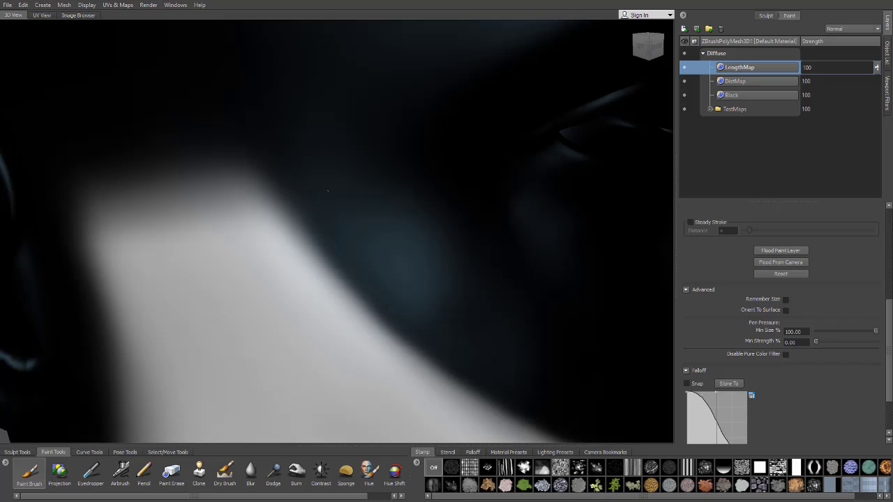
pyautogui.keyDown('alt'); pyautogui.moveTo(306, 165); pyautogui.dragTo(363, 188, button='right'); pyautogui.keyUp('alt')
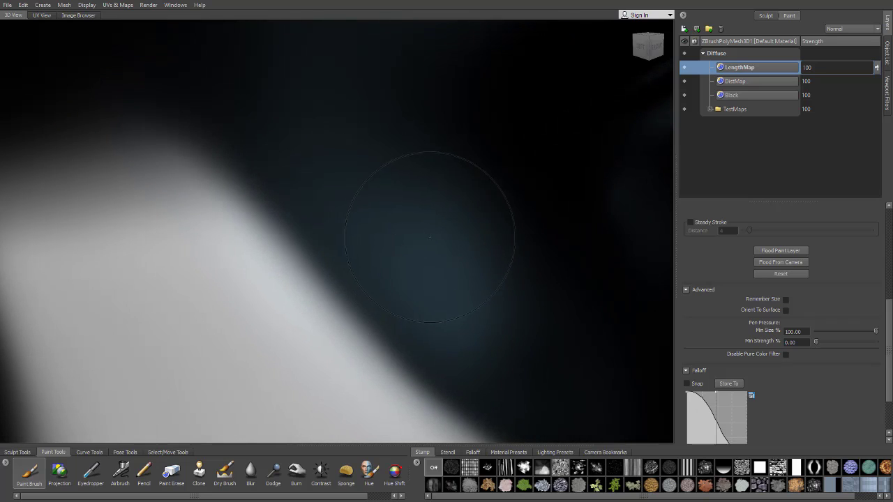
# - Resize the brush and smooth the black fade along the moustache's upper border beneath the nose
pyautogui.press('b')
pyautogui.moveTo(371, 227); pyautogui.dragTo(412, 226)
pyautogui.keyDown('alt'); pyautogui.moveTo(347, 214); pyautogui.dragTo(265, 219, button='right'); pyautogui.keyUp('alt')
pyautogui.keyDown('alt'); pyautogui.moveTo(265, 219); pyautogui.dragTo(216, 216); pyautogui.keyUp('alt')
pyautogui.keyDown('alt'); pyautogui.moveTo(216, 216); pyautogui.dragTo(354, 233, button='right'); pyautogui.keyUp('alt')
pyautogui.press('b')
pyautogui.moveTo(389, 280); pyautogui.dragTo(268, 281)
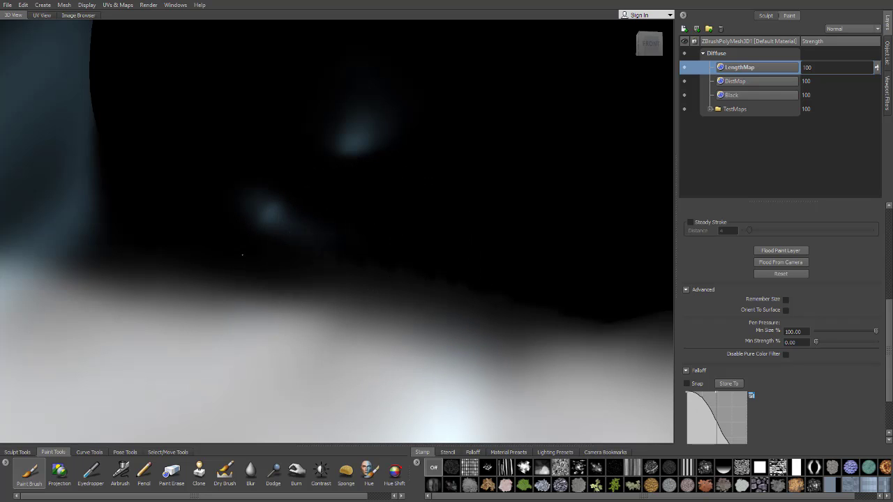
pyautogui.keyDown('alt'); pyautogui.moveTo(541, 297); pyautogui.dragTo(405, 288, button='right'); pyautogui.keyUp('alt')
pyautogui.keyDown('alt'); pyautogui.moveTo(404, 289); pyautogui.dragTo(314, 209, button='middle'); pyautogui.keyUp('alt')
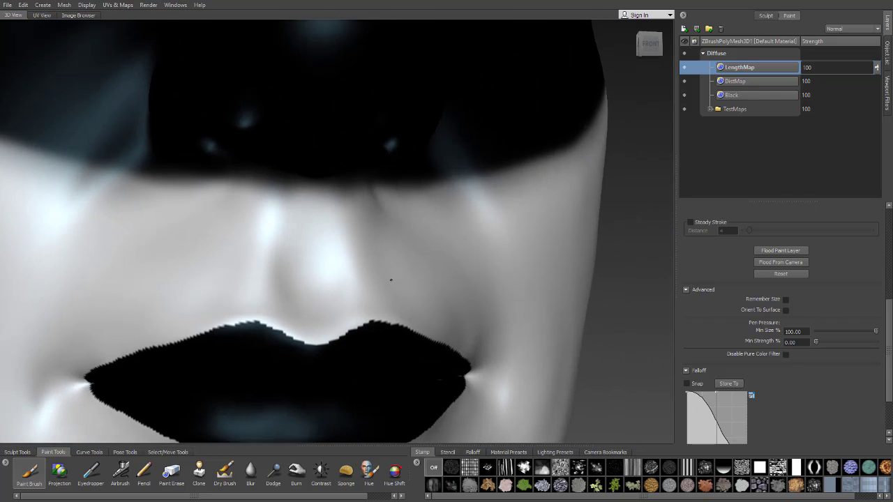
# - Blend the jagged edge of the black lip mask along the central peaks of the upper lip with soft black strokes
pyautogui.keyDown('alt'); pyautogui.moveTo(391, 279); pyautogui.dragTo(283, 246, button='right'); pyautogui.keyUp('alt')
pyautogui.keyDown('alt'); pyautogui.moveTo(299, 282); pyautogui.dragTo(381, 347, button='right'); pyautogui.keyUp('alt')
pyautogui.keyDown('alt'); pyautogui.moveTo(381, 347); pyautogui.dragTo(391, 269); pyautogui.keyUp('alt')
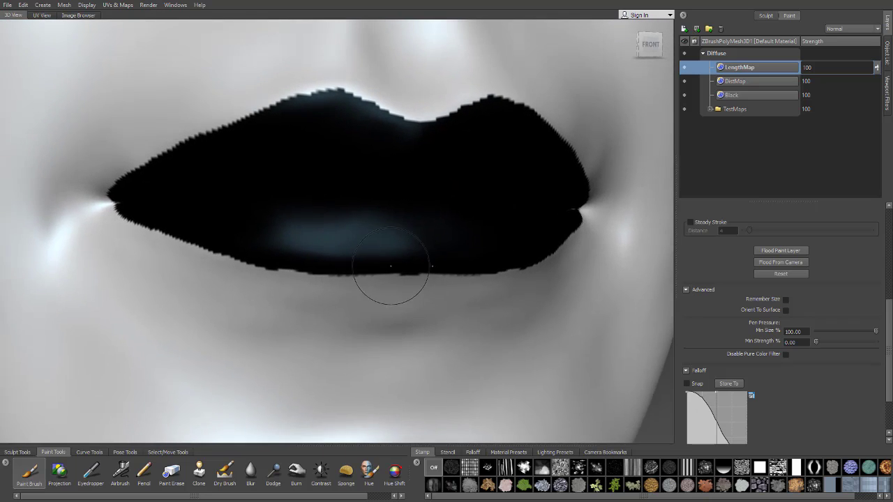
pyautogui.keyDown('alt'); pyautogui.moveTo(391, 269); pyautogui.dragTo(389, 123, button='right'); pyautogui.keyUp('alt')
pyautogui.moveTo(388, 152)
pyautogui.keyDown('alt'); pyautogui.mouseDown()
pyautogui.moveTo(386, 159)
pyautogui.moveTo(398, 154)
pyautogui.mouseUp(); pyautogui.keyUp('alt')
pyautogui.moveTo(423, 301)
pyautogui.mouseDown()
pyautogui.moveTo(476, 309)
pyautogui.moveTo(390, 293)
pyautogui.moveTo(474, 300)
pyautogui.moveTo(419, 296)
pyautogui.moveTo(474, 301)
pyautogui.moveTo(422, 305)
pyautogui.moveTo(412, 288)
pyautogui.moveTo(363, 270)
pyautogui.moveTo(333, 279)
pyautogui.mouseUp()
pyautogui.keyDown('alt'); pyautogui.moveTo(333, 278); pyautogui.dragTo(377, 271, button='right'); pyautogui.keyUp('alt')
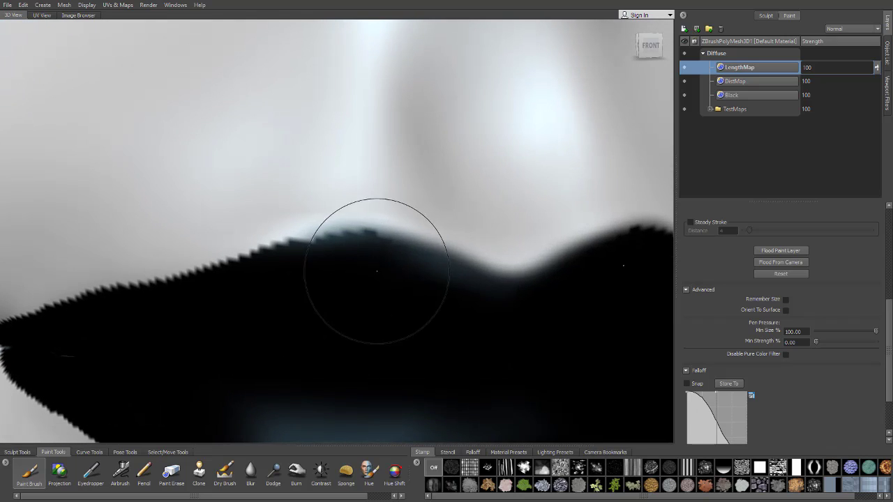
pyautogui.moveTo(406, 309)
pyautogui.mouseDown()
pyautogui.moveTo(378, 277)
pyautogui.moveTo(307, 283)
pyautogui.moveTo(218, 309)
pyautogui.moveTo(332, 285)
pyautogui.mouseUp()
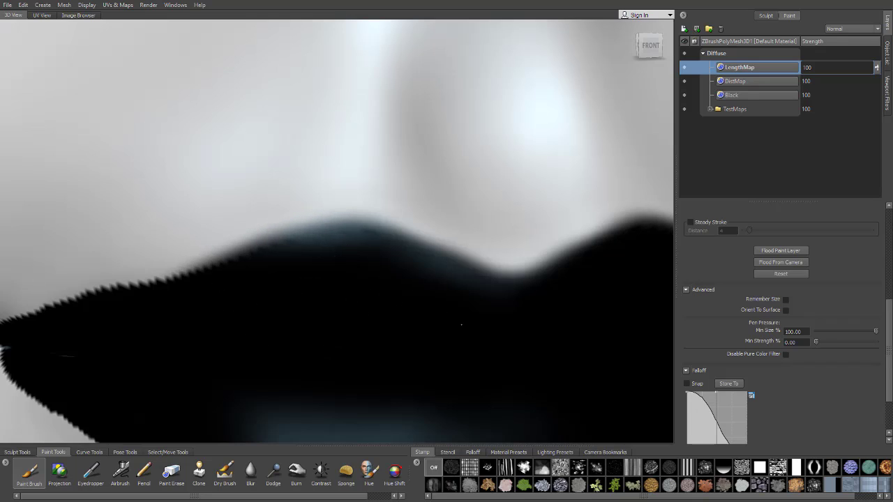
pyautogui.moveTo(511, 325)
pyautogui.mouseDown()
pyautogui.moveTo(388, 290)
pyautogui.moveTo(369, 275)
pyautogui.mouseUp()
# - Fade the upper lip's jagged mask edge with soft black strokes toward the corner of the mouth
pyautogui.moveTo(499, 265)
pyautogui.mouseDown()
pyautogui.moveTo(455, 236)
pyautogui.moveTo(320, 259)
pyautogui.moveTo(498, 216)
pyautogui.moveTo(435, 229)
pyautogui.mouseUp()
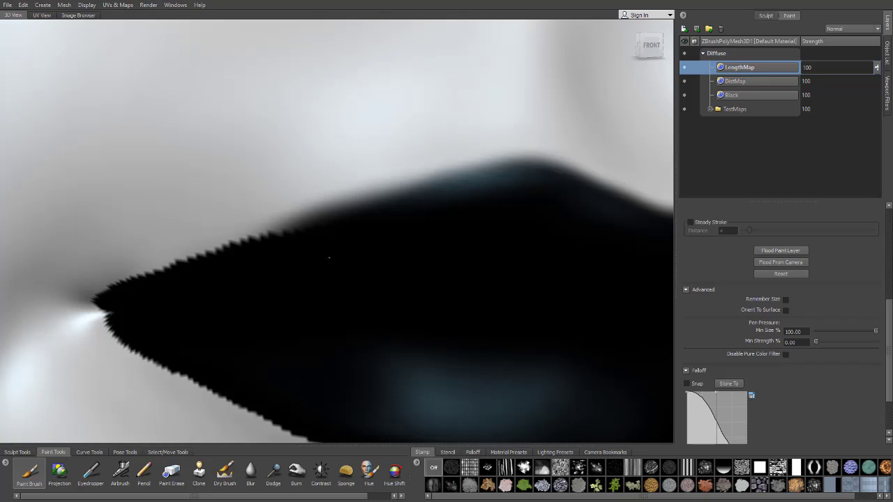
pyautogui.moveTo(329, 258)
pyautogui.mouseDown()
pyautogui.moveTo(256, 266)
pyautogui.moveTo(190, 288)
pyautogui.moveTo(343, 252)
pyautogui.moveTo(209, 246)
pyautogui.moveTo(139, 268)
pyautogui.moveTo(174, 255)
pyautogui.moveTo(328, 248)
pyautogui.mouseUp()
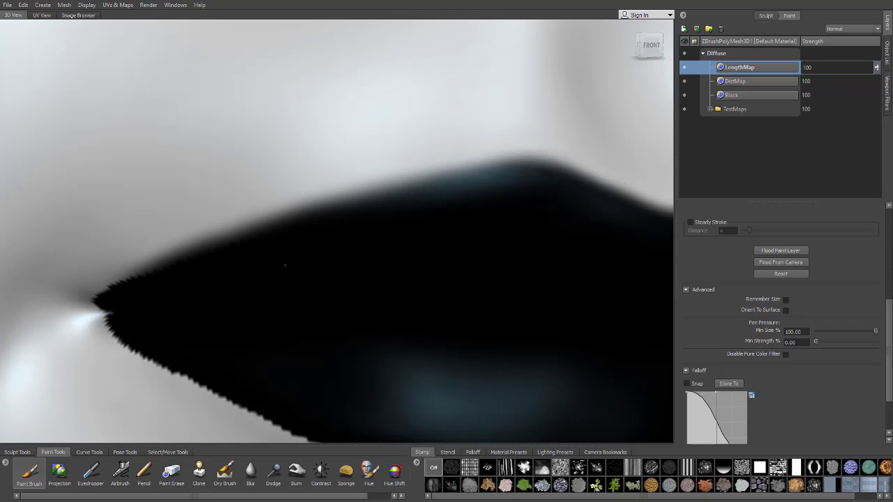
pyautogui.moveTo(127, 315)
pyautogui.mouseDown()
pyautogui.moveTo(101, 323)
pyautogui.moveTo(180, 271)
pyautogui.mouseUp()
pyautogui.keyDown('alt'); pyautogui.moveTo(179, 271); pyautogui.dragTo(254, 261, button='right'); pyautogui.keyUp('alt')
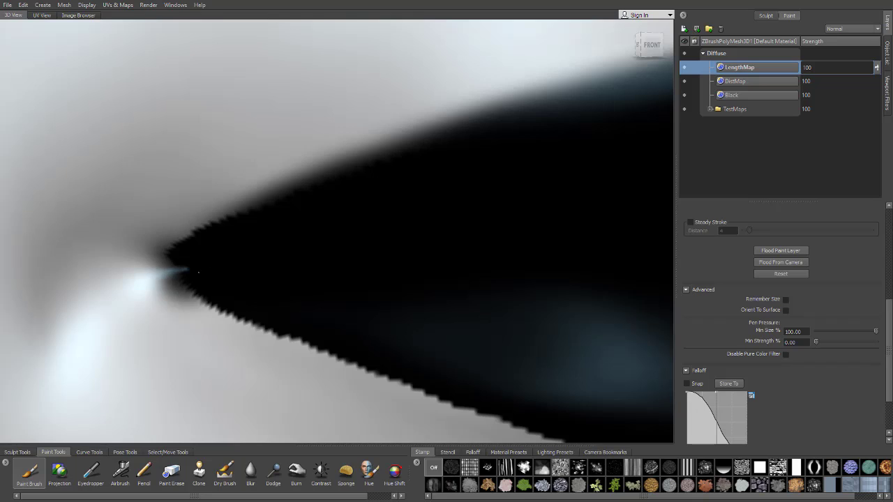
pyautogui.moveTo(199, 272)
pyautogui.mouseDown()
pyautogui.moveTo(213, 262)
pyautogui.moveTo(203, 264)
pyautogui.mouseUp()
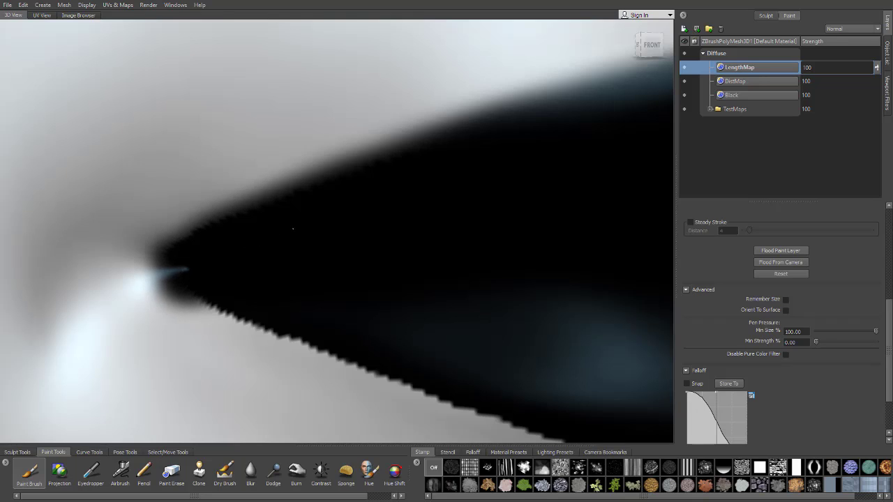
pyautogui.moveTo(293, 229); pyautogui.dragTo(157, 268)
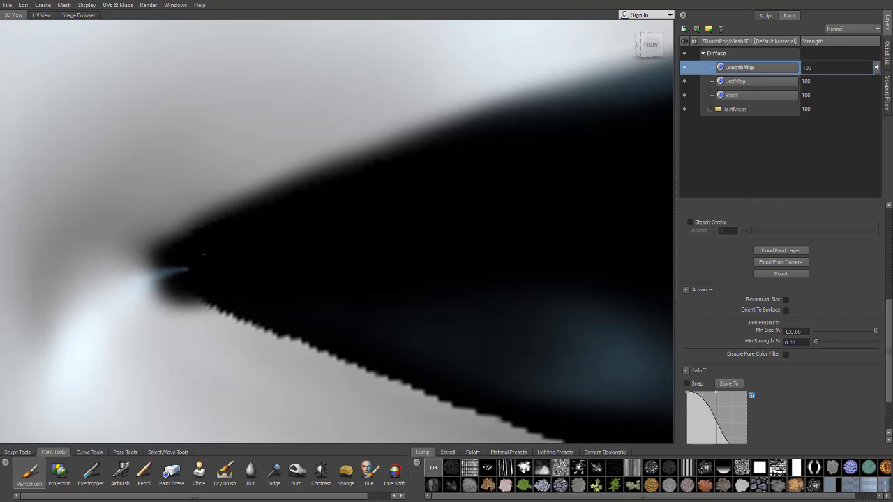
# - Smooth the jagged lower lip border with soft black strokes from the mouth corner across the middle of the lip
pyautogui.keyDown('alt'); pyautogui.moveTo(203, 255); pyautogui.dragTo(162, 236, button='middle'); pyautogui.keyUp('alt')
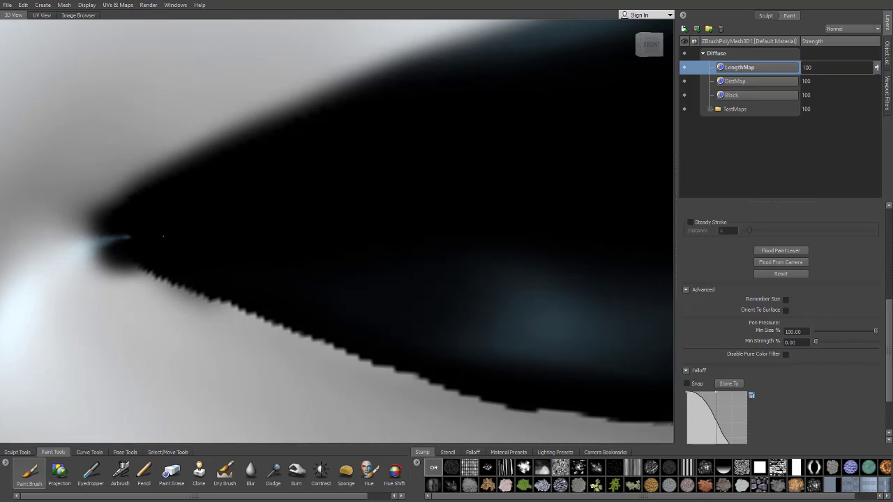
pyautogui.moveTo(163, 237)
pyautogui.mouseDown()
pyautogui.moveTo(216, 259)
pyautogui.moveTo(159, 234)
pyautogui.moveTo(180, 249)
pyautogui.moveTo(152, 241)
pyautogui.moveTo(270, 274)
pyautogui.moveTo(414, 342)
pyautogui.moveTo(370, 324)
pyautogui.moveTo(513, 370)
pyautogui.mouseUp()
pyautogui.moveTo(426, 321)
pyautogui.keyDown('alt'); pyautogui.mouseDown(button='middle')
pyautogui.moveTo(320, 290)
pyautogui.moveTo(222, 129)
pyautogui.mouseUp(button='middle'); pyautogui.keyUp('alt')
pyautogui.moveTo(429, 183); pyautogui.dragTo(238, 154)
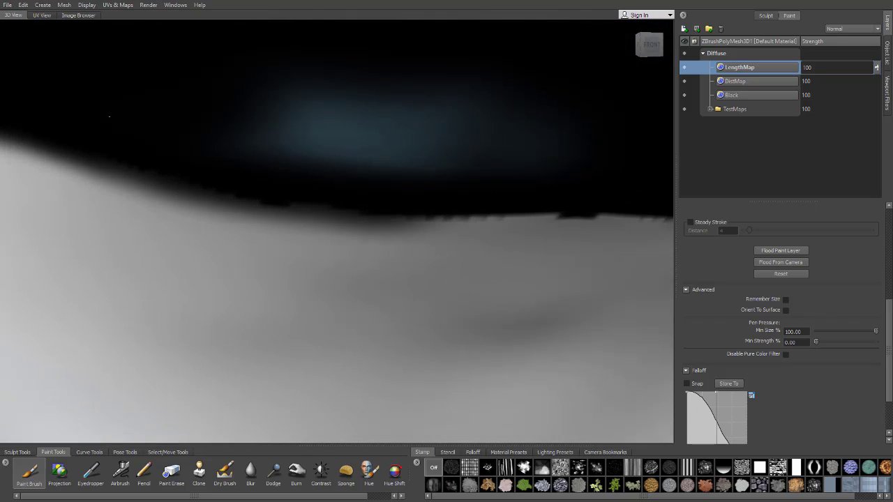
pyautogui.moveTo(109, 117)
pyautogui.mouseDown()
pyautogui.moveTo(289, 171)
pyautogui.moveTo(452, 183)
pyautogui.moveTo(586, 177)
pyautogui.moveTo(461, 178)
pyautogui.mouseUp()
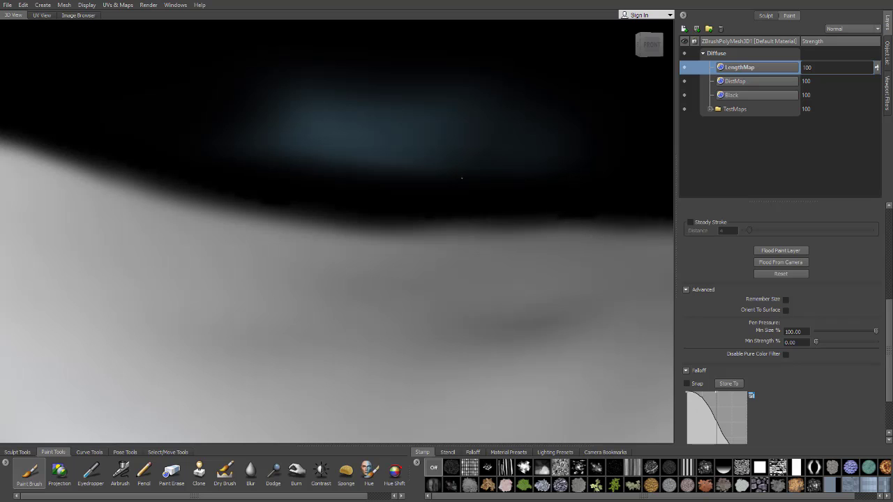
# - Export the merged Diffuse channel as LengthMap.png in the sourceimages folder, replacing the existing file
pyautogui.keyDown('alt'); pyautogui.moveTo(175, 145); pyautogui.dragTo(114, 174, button='right'); pyautogui.keyUp('alt')
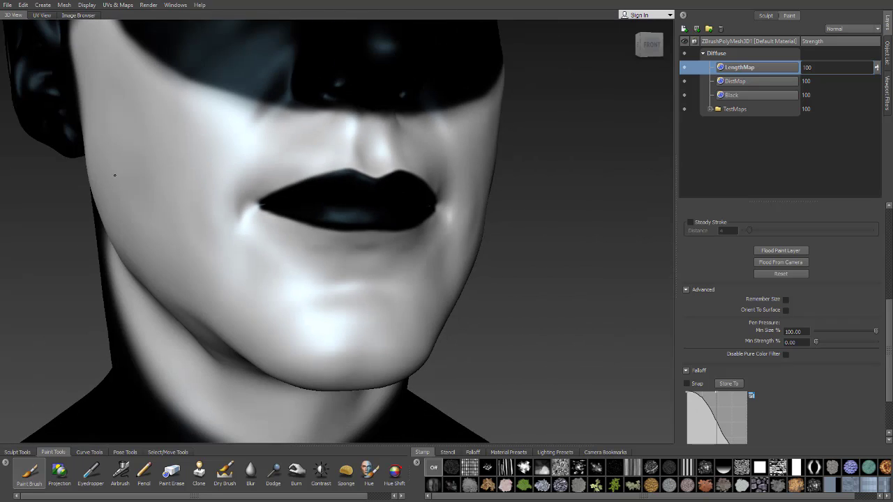
pyautogui.keyDown('alt'); pyautogui.moveTo(113, 174); pyautogui.dragTo(77, 182); pyautogui.keyUp('alt')
pyautogui.keyDown('alt'); pyautogui.moveTo(241, 208); pyautogui.dragTo(265, 211, button='right'); pyautogui.keyUp('alt')
pyautogui.keyDown('alt'); pyautogui.moveTo(265, 211); pyautogui.dragTo(379, 198); pyautogui.keyUp('alt')
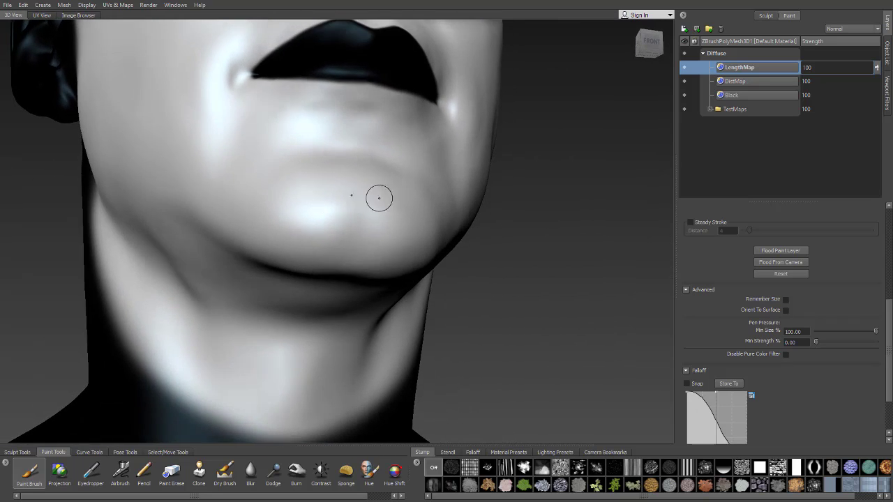
pyautogui.keyDown('alt'); pyautogui.moveTo(378, 198); pyautogui.dragTo(279, 191, button='right'); pyautogui.keyUp('alt')
pyautogui.keyDown('alt'); pyautogui.moveTo(279, 191); pyautogui.dragTo(391, 251, button='middle'); pyautogui.keyUp('alt')
pyautogui.keyDown('alt'); pyautogui.moveTo(390, 251); pyautogui.dragTo(440, 225); pyautogui.keyUp('alt')
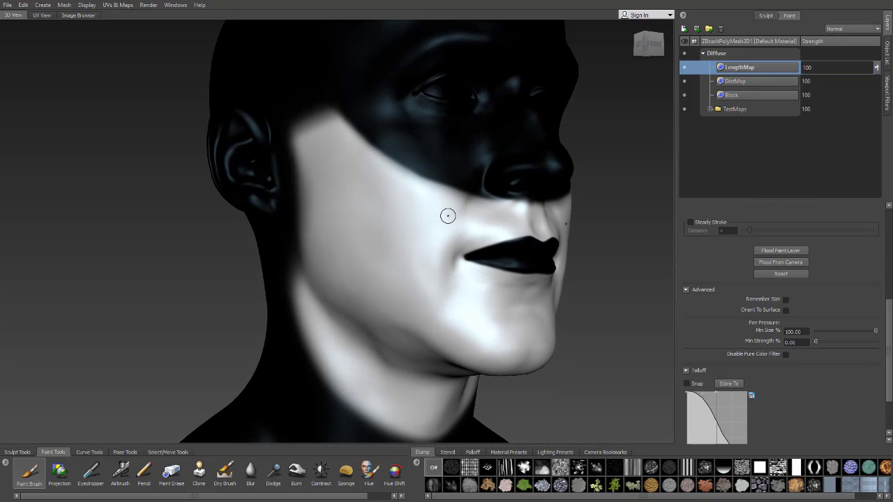
pyautogui.rightClick(735, 55)
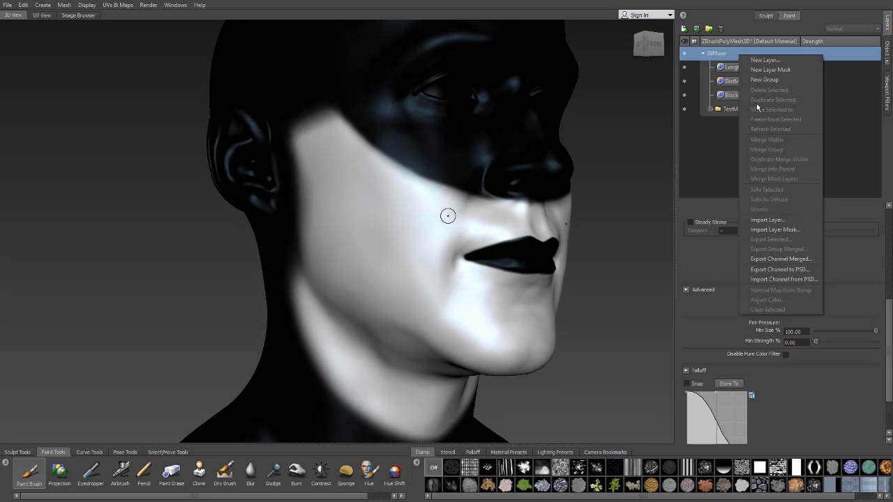
pyautogui.click(773, 257)
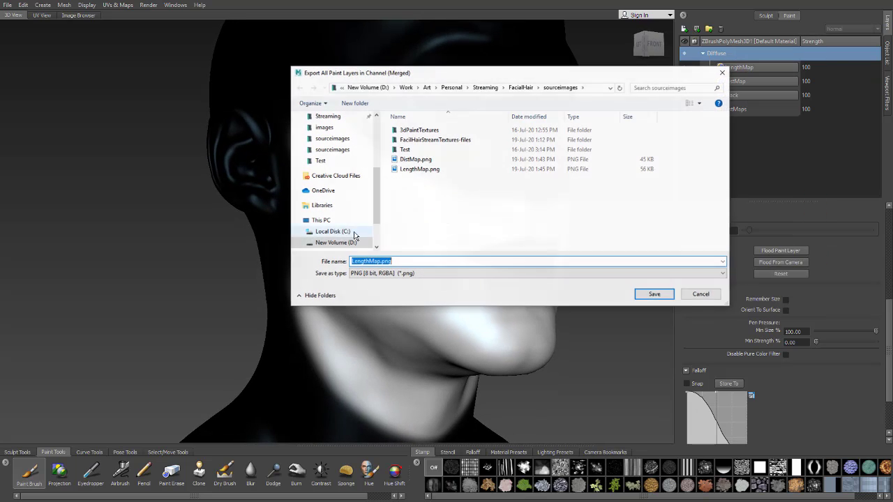
pyautogui.click(419, 170)
pyautogui.click(642, 296)
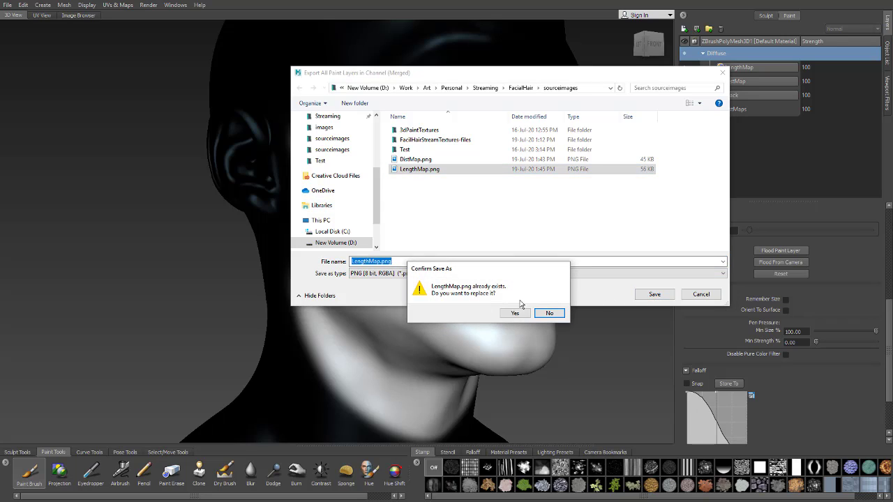
pyautogui.click(547, 313)
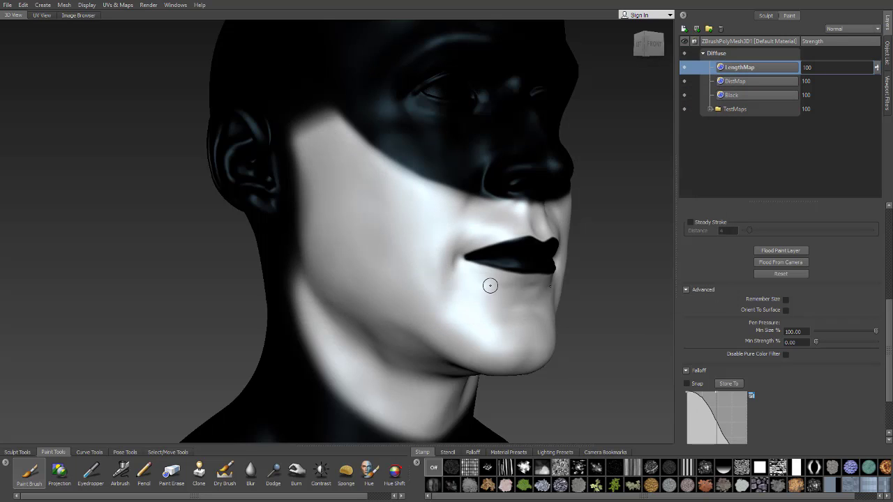
# - Switch to Maya and reload the LengthMap.png file texture that feeds the Length1 operator
pyautogui.press('super+Tab')
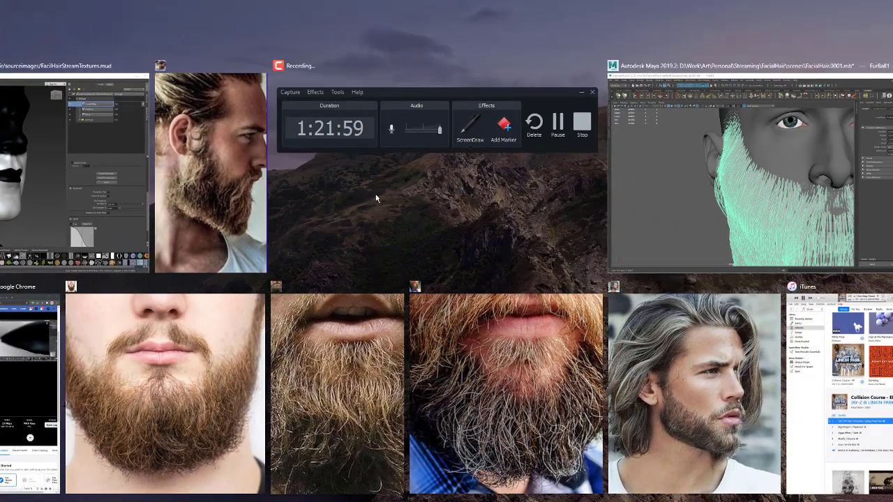
pyautogui.click(664, 216)
pyautogui.click(140, 226)
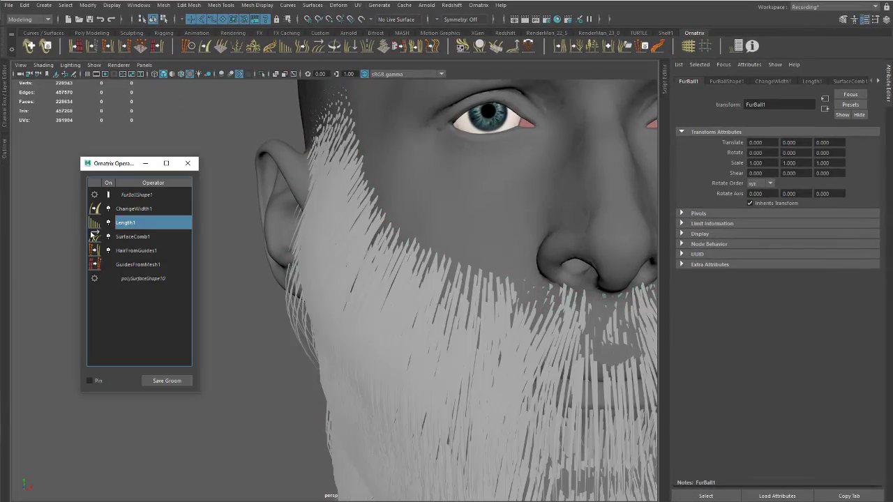
pyautogui.click(857, 185)
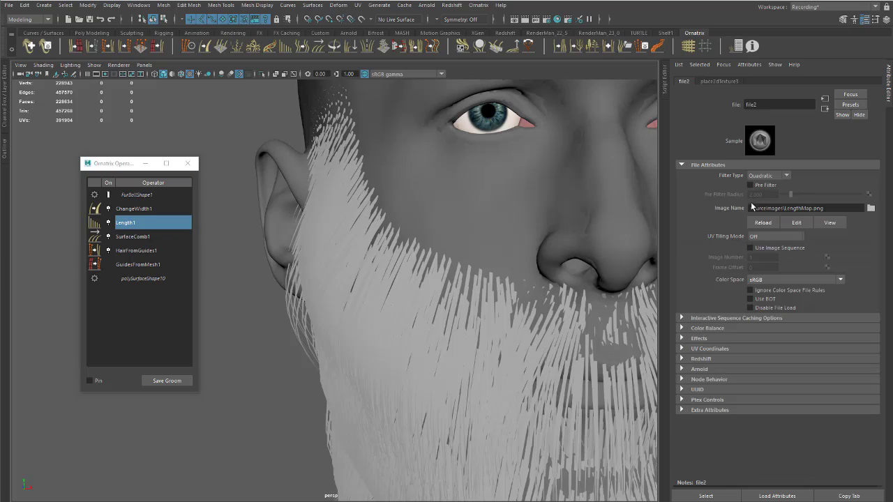
pyautogui.keyDown('alt'); pyautogui.moveTo(458, 230); pyautogui.dragTo(309, 233); pyautogui.keyUp('alt')
# - Set the width of the ChangeWidth1 operator to 0.040
pyautogui.click(136, 212)
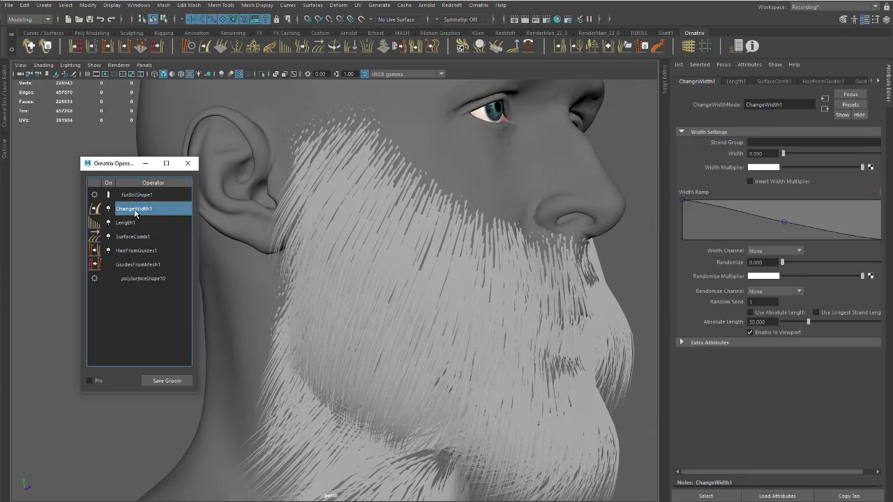
pyautogui.keyDown('alt'); pyautogui.moveTo(369, 228); pyautogui.dragTo(363, 183); pyautogui.keyUp('alt')
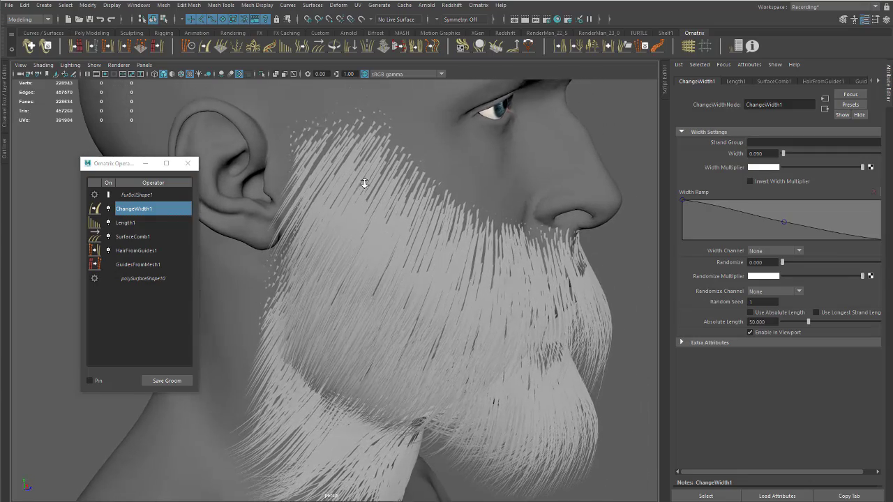
pyautogui.keyDown('alt'); pyautogui.moveTo(363, 184); pyautogui.dragTo(415, 210, button='right'); pyautogui.keyUp('alt')
pyautogui.keyDown('alt'); pyautogui.moveTo(415, 210); pyautogui.dragTo(372, 227); pyautogui.keyUp('alt')
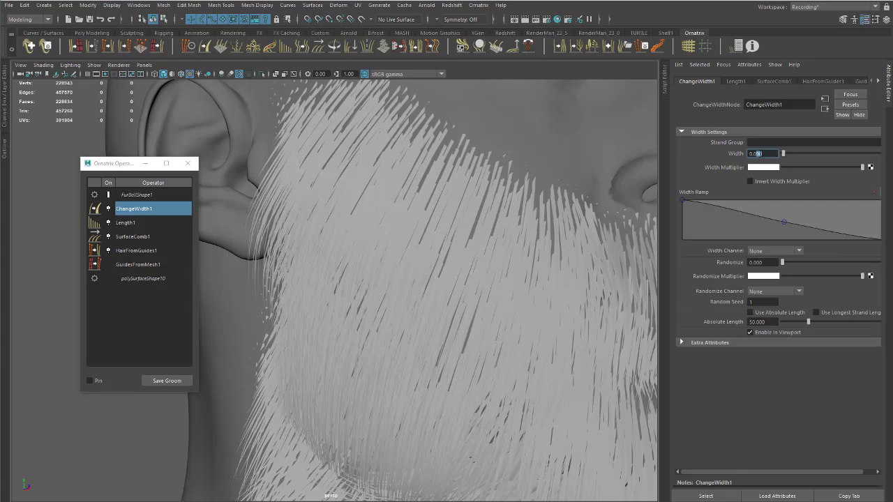
pyautogui.write('4')
pyautogui.press('Return')
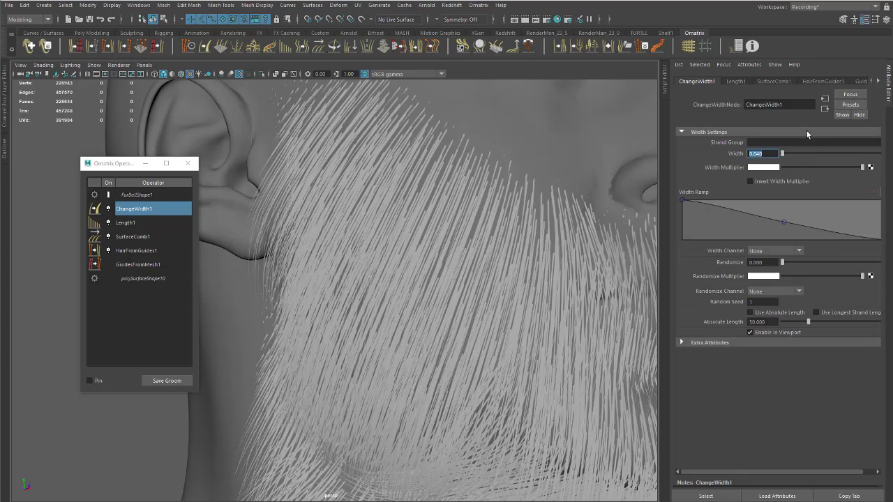
# - Raise the middle point of the ChangeWidth1 width ramp to about 0.54 at position 0.51
pyautogui.keyDown('alt'); pyautogui.moveTo(426, 188); pyautogui.dragTo(463, 226); pyautogui.keyUp('alt')
pyautogui.keyDown('alt'); pyautogui.moveTo(463, 226); pyautogui.dragTo(487, 156, button='right'); pyautogui.keyUp('alt')
pyautogui.keyDown('alt'); pyautogui.moveTo(487, 157); pyautogui.dragTo(475, 238, button='middle'); pyautogui.keyUp('alt')
pyautogui.keyDown('alt'); pyautogui.moveTo(474, 237); pyautogui.dragTo(459, 167, button='right'); pyautogui.keyUp('alt')
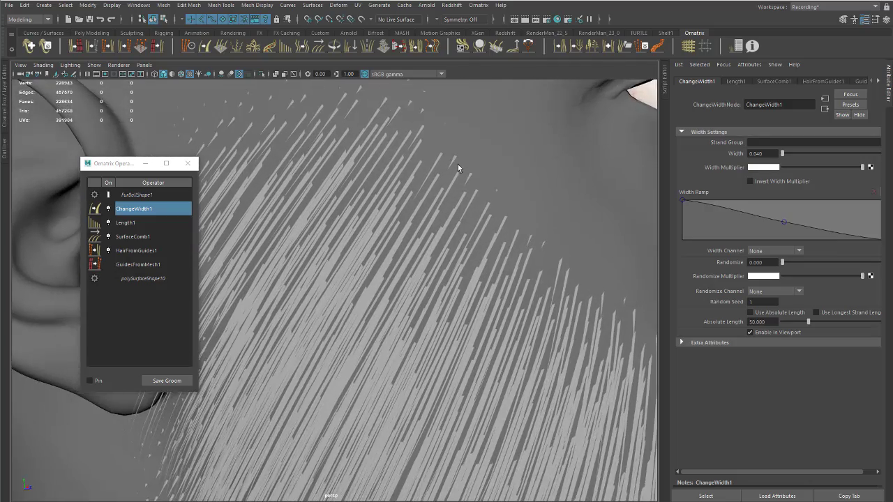
pyautogui.keyDown('alt'); pyautogui.moveTo(458, 168); pyautogui.dragTo(439, 225, button='middle'); pyautogui.keyUp('alt')
pyautogui.keyDown('alt'); pyautogui.moveTo(438, 226); pyautogui.dragTo(501, 231); pyautogui.keyUp('alt')
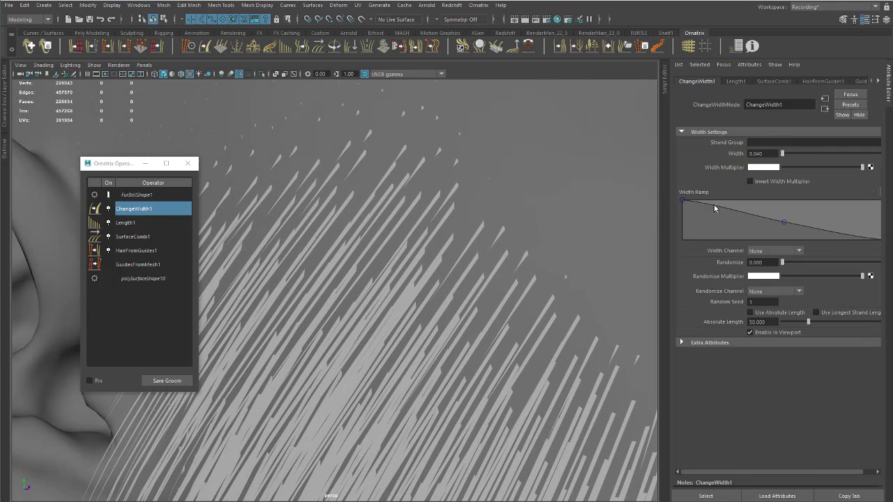
pyautogui.click(782, 218)
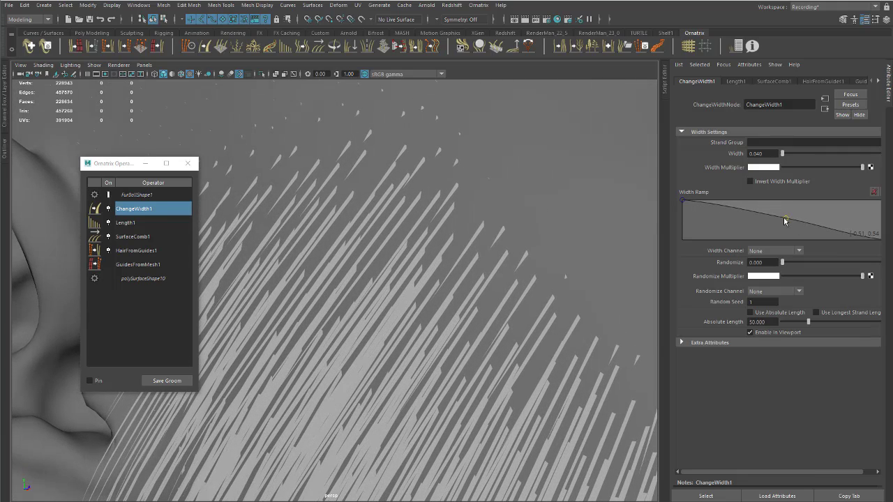
pyautogui.click(682, 201)
pyautogui.moveTo(681, 202)
pyautogui.mouseDown()
pyautogui.moveTo(681, 226)
pyautogui.moveTo(675, 196)
pyautogui.mouseUp()
pyautogui.moveTo(836, 473); pyautogui.dragTo(875, 442)
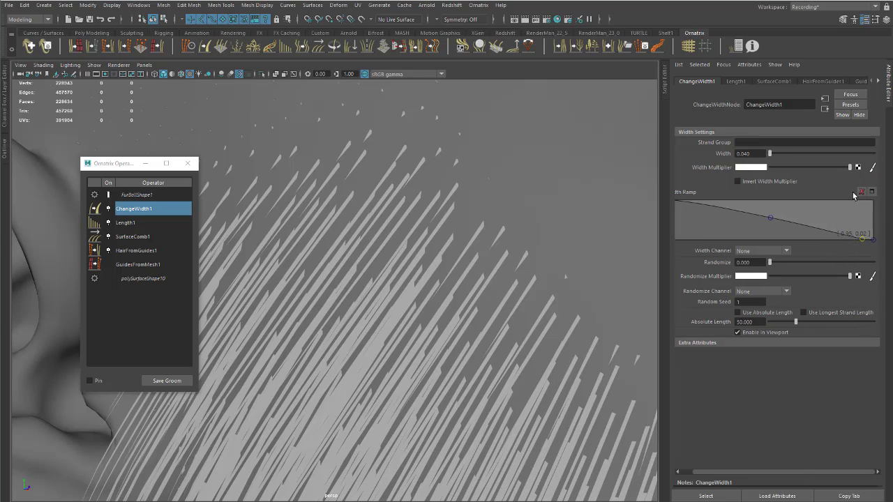
pyautogui.moveTo(872, 241)
pyautogui.mouseDown()
pyautogui.moveTo(887, 234)
pyautogui.moveTo(884, 245)
pyautogui.mouseUp()
# - Add a width ramp point near the start at about position 0.13, value 0.80, and lower the ramp's starting point
pyautogui.scroll(-4, 369, 273)
pyautogui.keyDown('alt'); pyautogui.moveTo(369, 274); pyautogui.dragTo(389, 247, button='middle'); pyautogui.keyUp('alt')
pyautogui.keyDown('alt'); pyautogui.moveTo(389, 246); pyautogui.dragTo(584, 190, button='right'); pyautogui.keyUp('alt')
pyautogui.moveTo(677, 202); pyautogui.dragTo(701, 213)
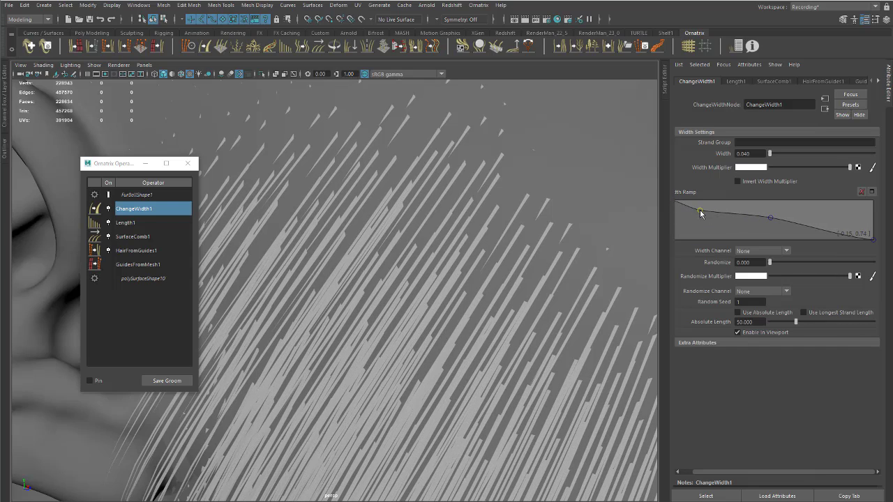
pyautogui.moveTo(755, 475); pyautogui.dragTo(707, 472)
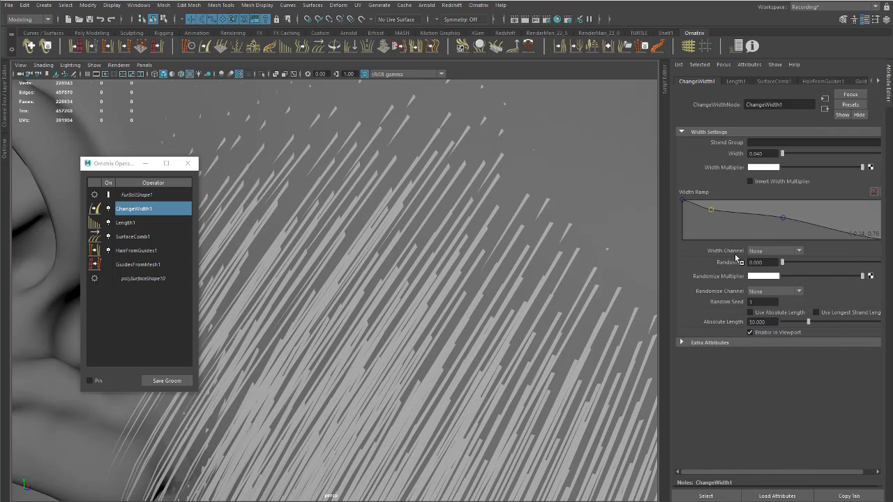
pyautogui.moveTo(683, 201); pyautogui.dragTo(706, 209)
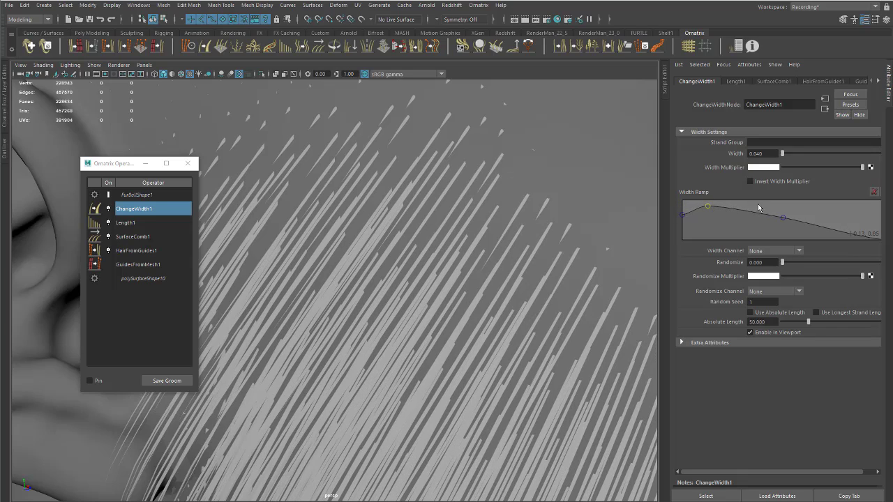
# - Raise the width ramp's middle point to about 0.73, delete the stray point beside it, and lower the starting point to about 0.40
pyautogui.moveTo(782, 219); pyautogui.dragTo(782, 208)
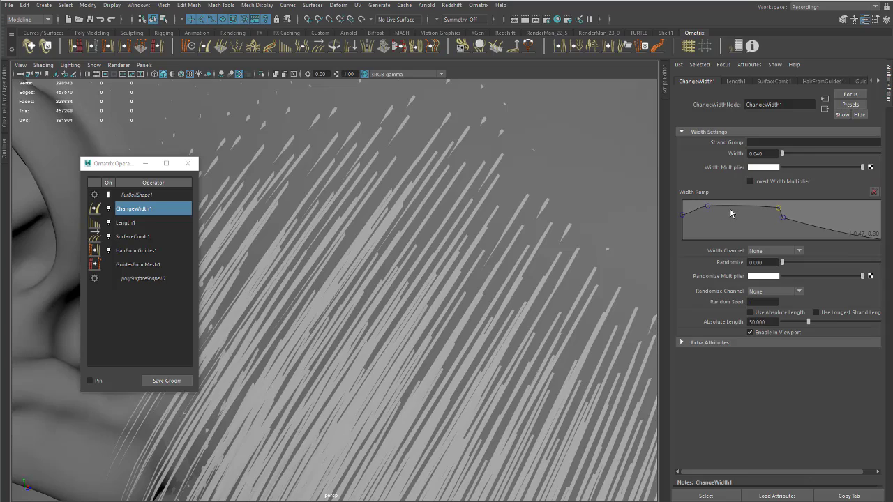
pyautogui.click(872, 195)
pyautogui.moveTo(782, 217); pyautogui.dragTo(780, 211)
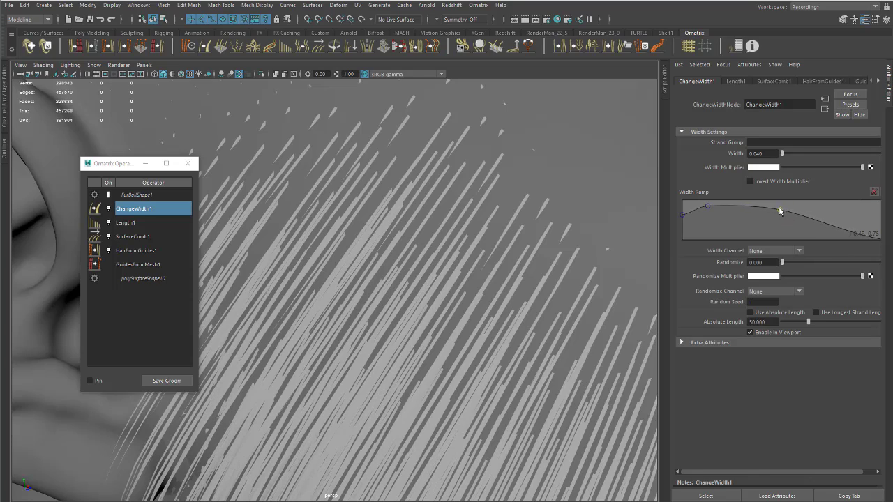
pyautogui.moveTo(711, 213); pyautogui.dragTo(709, 213)
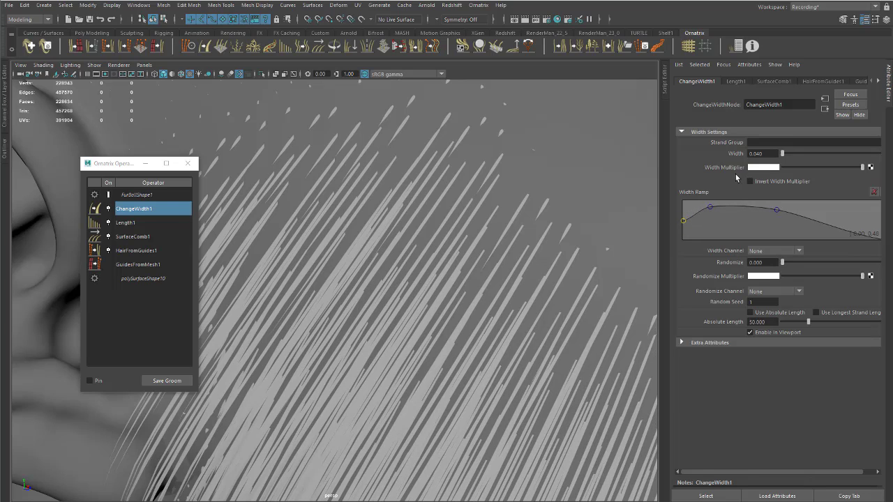
# - Switch from Maya to the Mudbox scene containing the painted beard length map
pyautogui.scroll(-12, 340, 205)
pyautogui.keyDown('alt'); pyautogui.moveTo(419, 363); pyautogui.dragTo(427, 264, button='middle'); pyautogui.keyUp('alt')
pyautogui.keyDown('alt'); pyautogui.moveTo(434, 264); pyautogui.dragTo(363, 226); pyautogui.keyUp('alt')
pyautogui.hotkey('alt', 'Tab')
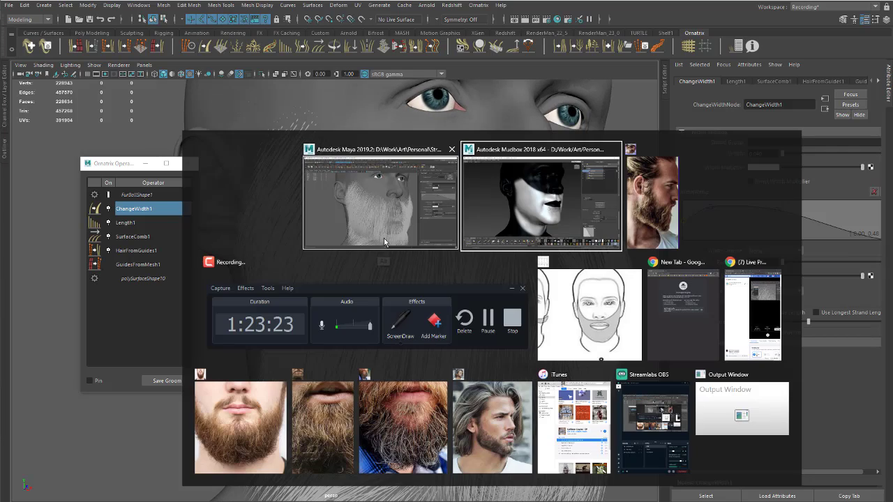
pyautogui.click(488, 188)
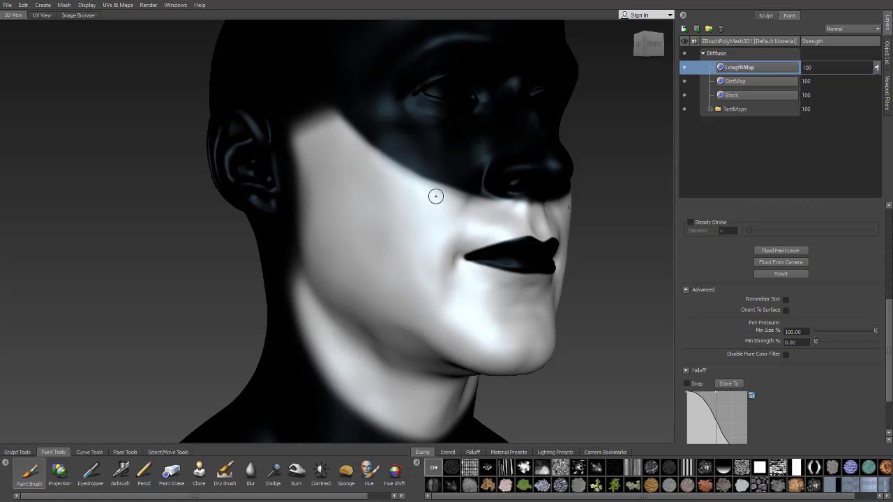
# - Add a new paint layer above LengthMap in the Diffuse channel and name it LengthL2
pyautogui.keyDown('alt'); pyautogui.moveTo(435, 196); pyautogui.dragTo(444, 217); pyautogui.keyUp('alt')
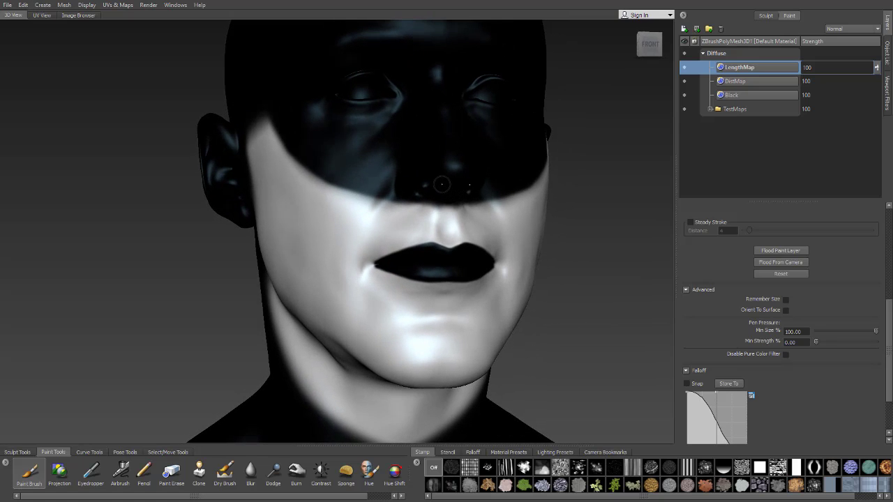
pyautogui.moveTo(297, 149)
pyautogui.keyDown('alt'); pyautogui.mouseDown(button='right')
pyautogui.moveTo(329, 213)
pyautogui.moveTo(426, 210)
pyautogui.mouseUp(button='right'); pyautogui.keyUp('alt')
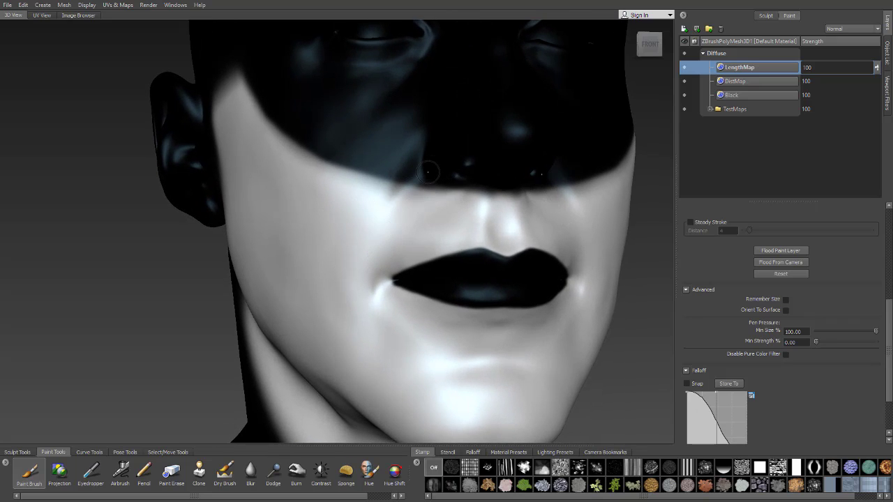
pyautogui.keyDown('alt'); pyautogui.moveTo(422, 180); pyautogui.dragTo(436, 164); pyautogui.keyUp('alt')
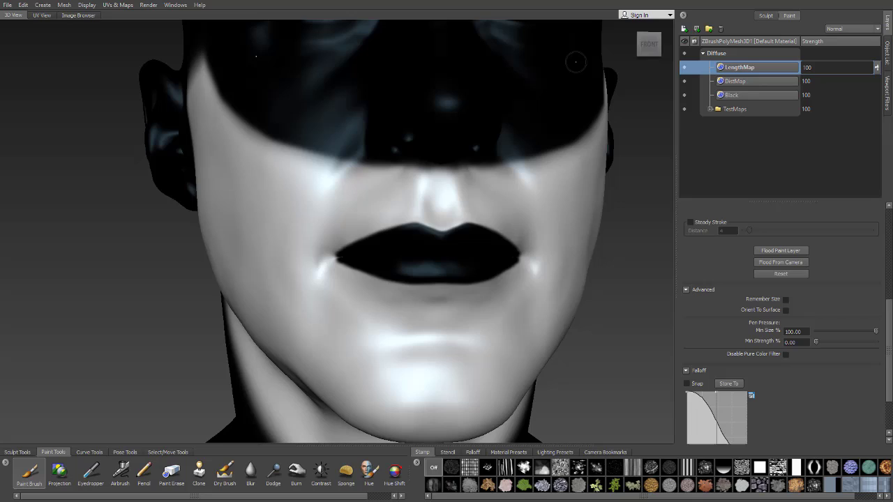
pyautogui.click(684, 29)
pyautogui.click(450, 283)
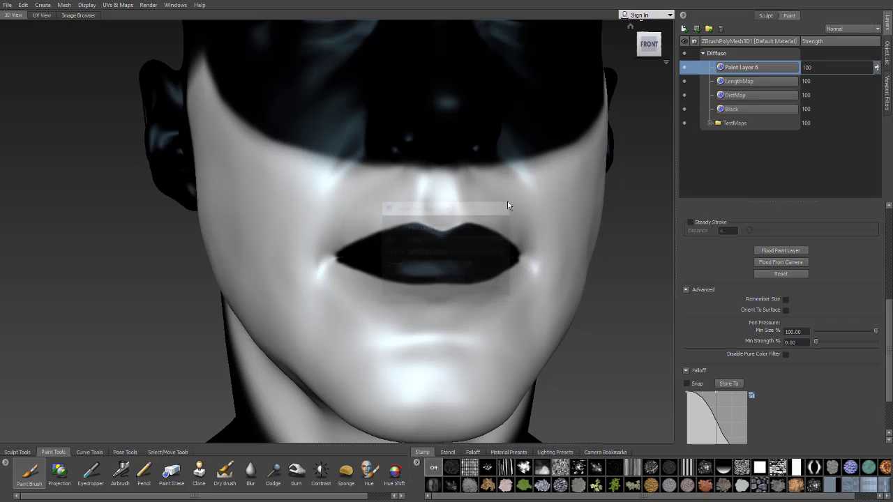
pyautogui.doubleClick(752, 68)
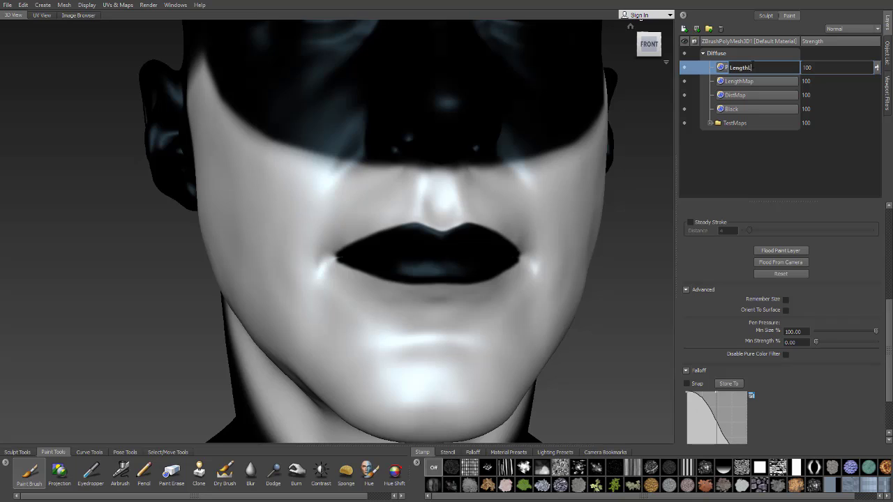
pyautogui.press('Return')
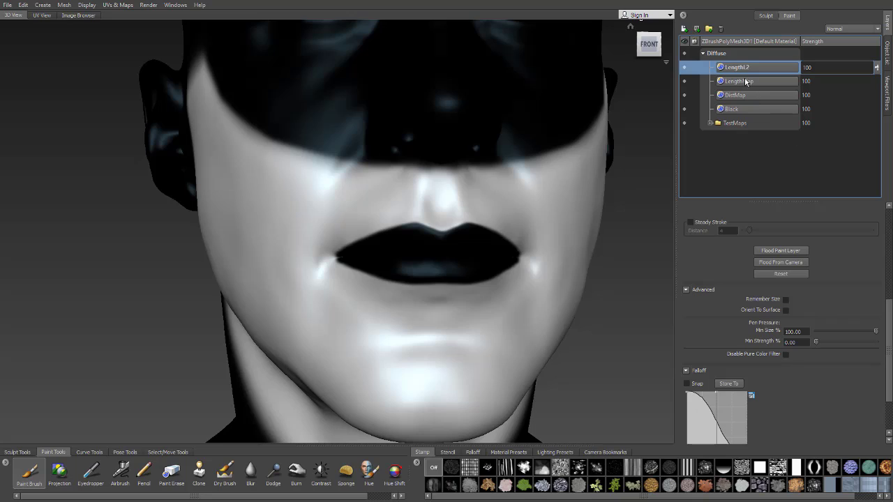
# - Rename the LengthMap paint layer to LengthL1
pyautogui.doubleClick(746, 82)
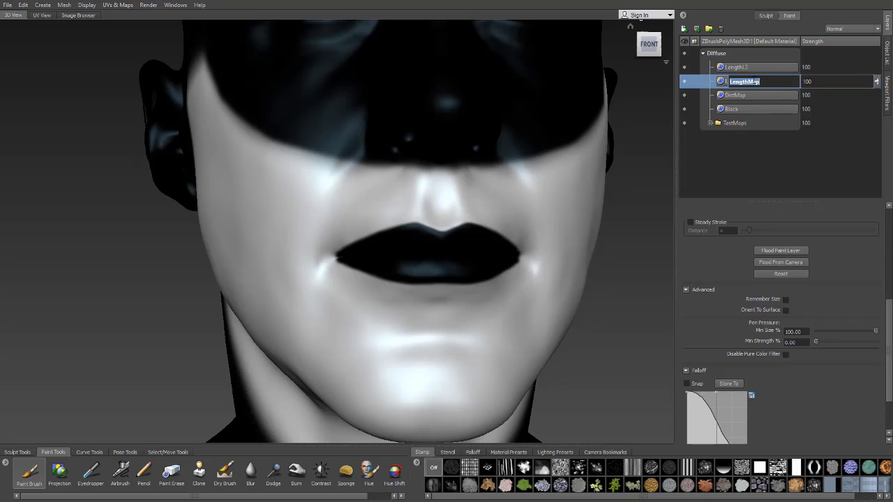
pyautogui.write('Len')
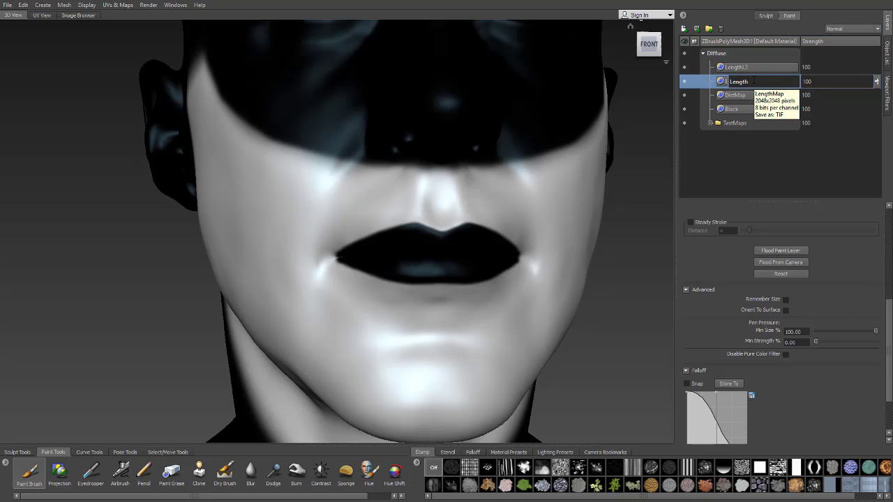
pyautogui.press('Return')
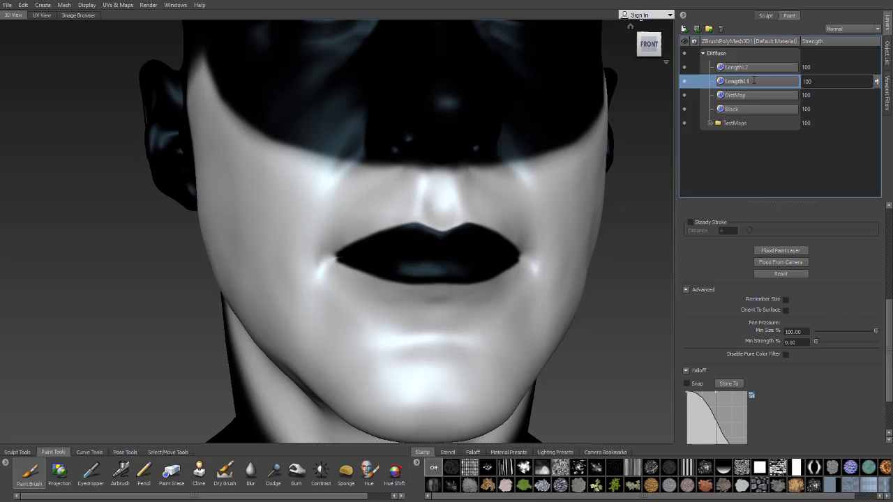
pyautogui.keyDown('alt'); pyautogui.moveTo(350, 191); pyautogui.dragTo(402, 193, button='right'); pyautogui.keyUp('alt')
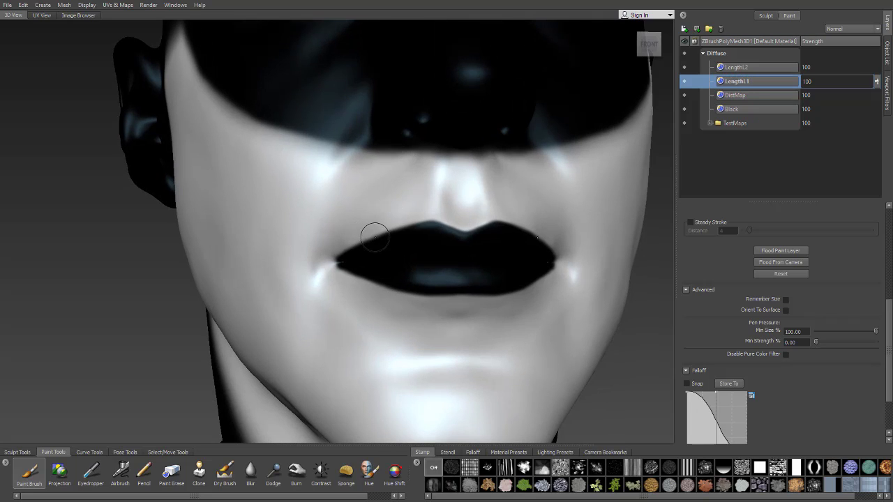
pyautogui.keyDown('alt'); pyautogui.moveTo(376, 238); pyautogui.dragTo(371, 250); pyautogui.keyUp('alt')
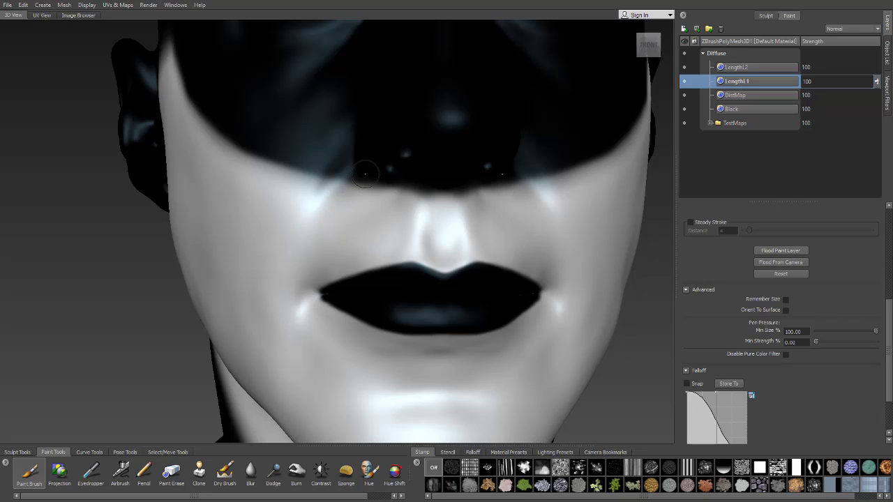
pyautogui.moveTo(354, 169)
pyautogui.mouseDown()
pyautogui.moveTo(328, 297)
pyautogui.moveTo(322, 234)
pyautogui.moveTo(434, 245)
pyautogui.mouseUp()
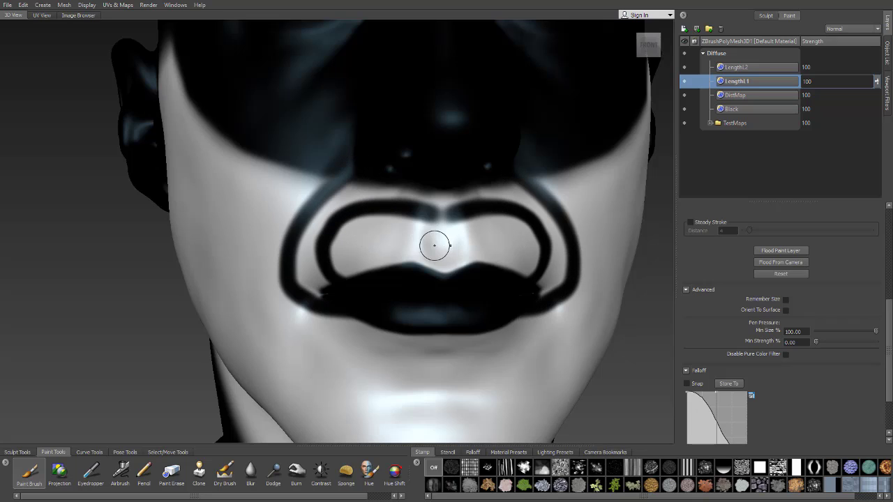
pyautogui.hotkey('ctrl', 'z')
pyautogui.keyDown('alt'); pyautogui.moveTo(361, 217); pyautogui.dragTo(432, 221); pyautogui.keyUp('alt')
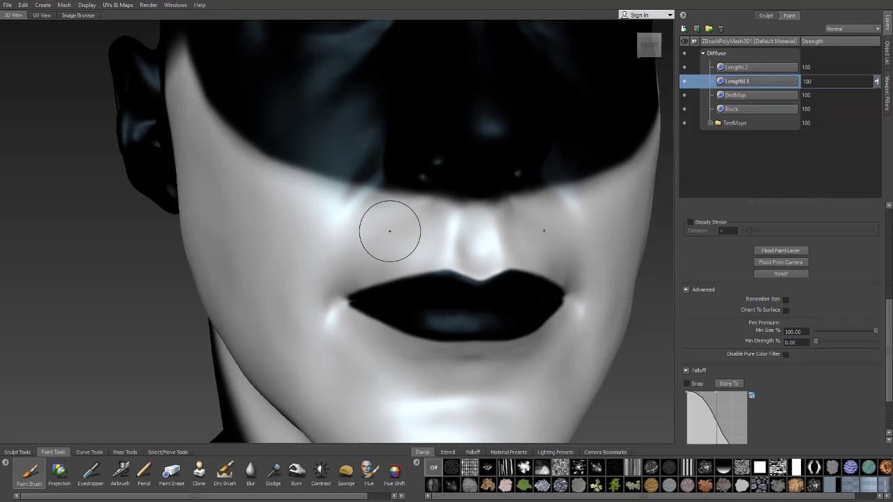
pyautogui.moveTo(300, 212)
pyautogui.keyDown('alt'); pyautogui.mouseDown()
pyautogui.moveTo(275, 223)
pyautogui.moveTo(504, 193)
pyautogui.moveTo(454, 248)
pyautogui.moveTo(494, 189)
pyautogui.moveTo(446, 258)
pyautogui.moveTo(447, 286)
pyautogui.moveTo(475, 300)
pyautogui.moveTo(463, 274)
pyautogui.moveTo(473, 261)
pyautogui.mouseUp(); pyautogui.keyUp('alt')
pyautogui.hotkey('ctrl', 'z')
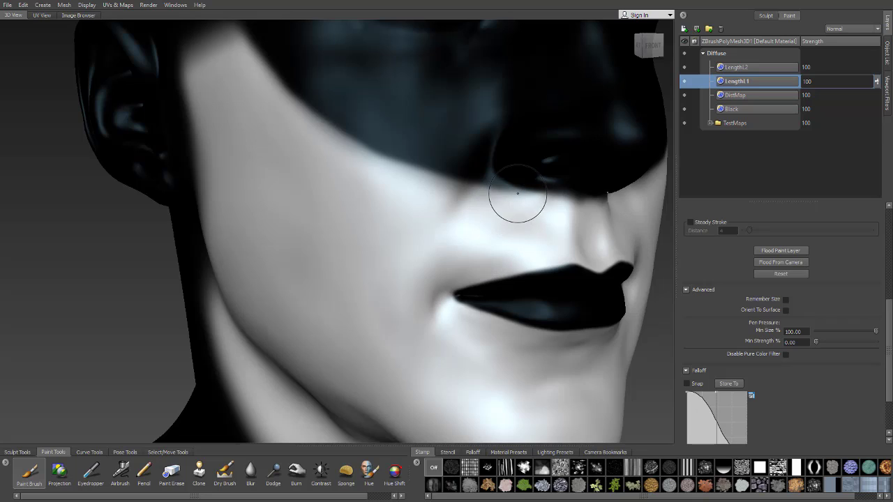
pyautogui.moveTo(518, 192)
pyautogui.mouseDown()
pyautogui.moveTo(490, 225)
pyautogui.moveTo(510, 183)
pyautogui.moveTo(477, 236)
pyautogui.moveTo(508, 185)
pyautogui.moveTo(462, 237)
pyautogui.moveTo(453, 273)
pyautogui.moveTo(464, 282)
pyautogui.moveTo(499, 243)
pyautogui.moveTo(538, 227)
pyautogui.moveTo(590, 255)
pyautogui.moveTo(611, 243)
pyautogui.moveTo(530, 212)
pyautogui.moveTo(551, 198)
pyautogui.moveTo(565, 219)
pyautogui.moveTo(498, 219)
pyautogui.moveTo(464, 189)
pyautogui.mouseUp()
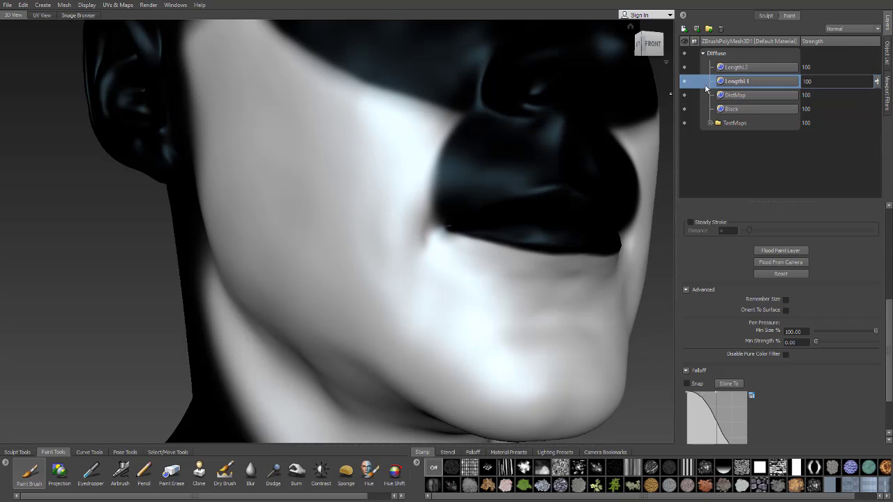
pyautogui.keyDown('alt'); pyautogui.moveTo(515, 142); pyautogui.dragTo(469, 183); pyautogui.keyUp('alt')
pyautogui.hotkey('ctrl', 'z')
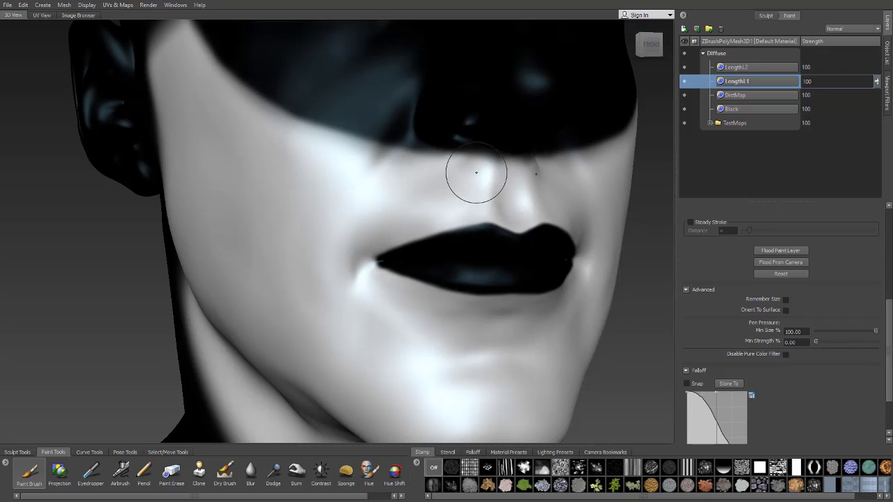
# - Paint the whole moustache area between nose and upper lip black on the LengthL2 layer
pyautogui.click(787, 69)
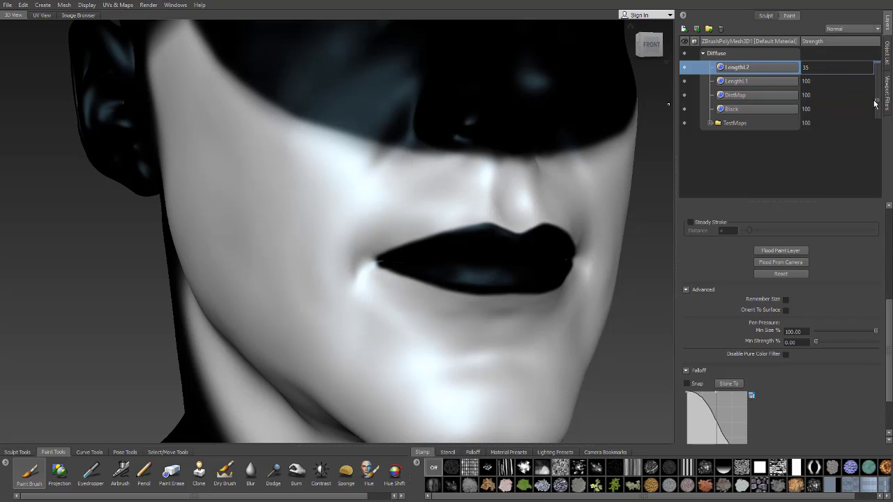
pyautogui.moveTo(534, 184)
pyautogui.mouseDown()
pyautogui.moveTo(523, 203)
pyautogui.moveTo(502, 174)
pyautogui.moveTo(476, 226)
pyautogui.moveTo(457, 202)
pyautogui.moveTo(415, 202)
pyautogui.moveTo(422, 190)
pyautogui.moveTo(385, 237)
pyautogui.moveTo(394, 182)
pyautogui.moveTo(399, 191)
pyautogui.moveTo(376, 175)
pyautogui.moveTo(374, 230)
pyautogui.moveTo(385, 248)
pyautogui.moveTo(381, 209)
pyautogui.moveTo(402, 167)
pyautogui.mouseUp()
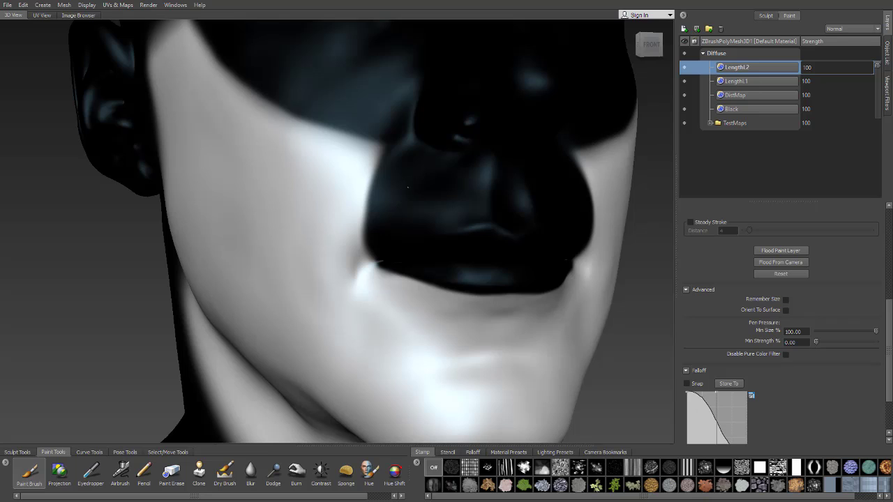
pyautogui.keyDown('alt'); pyautogui.moveTo(408, 187); pyautogui.dragTo(380, 170); pyautogui.keyUp('alt')
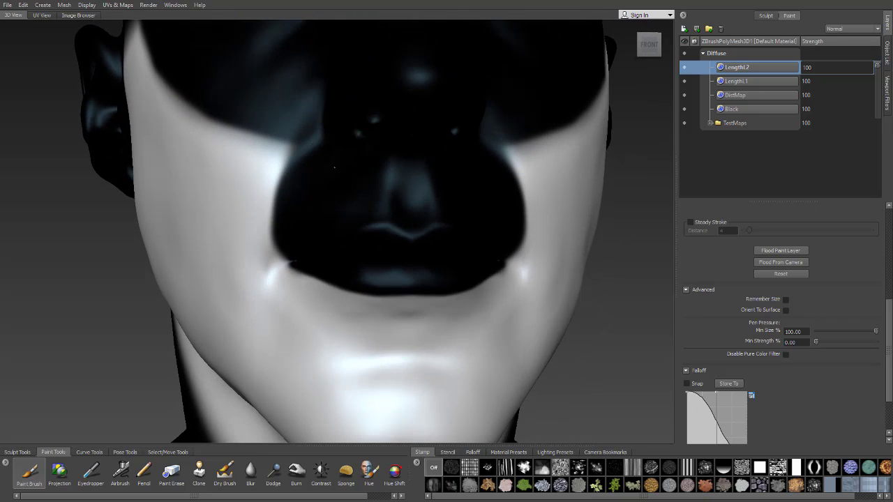
# - Set the strength of the LengthL2 paint layer to 90
pyautogui.keyDown('alt'); pyautogui.moveTo(443, 126); pyautogui.dragTo(549, 102); pyautogui.keyUp('alt')
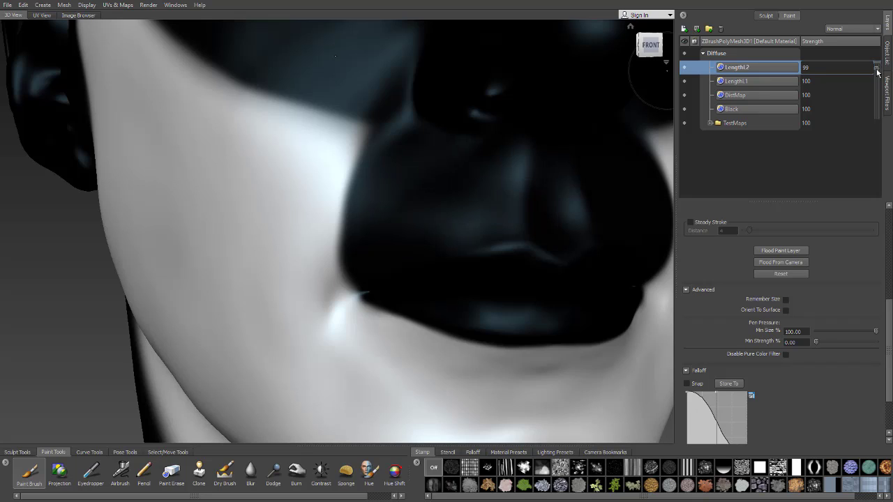
pyautogui.moveTo(877, 73); pyautogui.dragTo(876, 78)
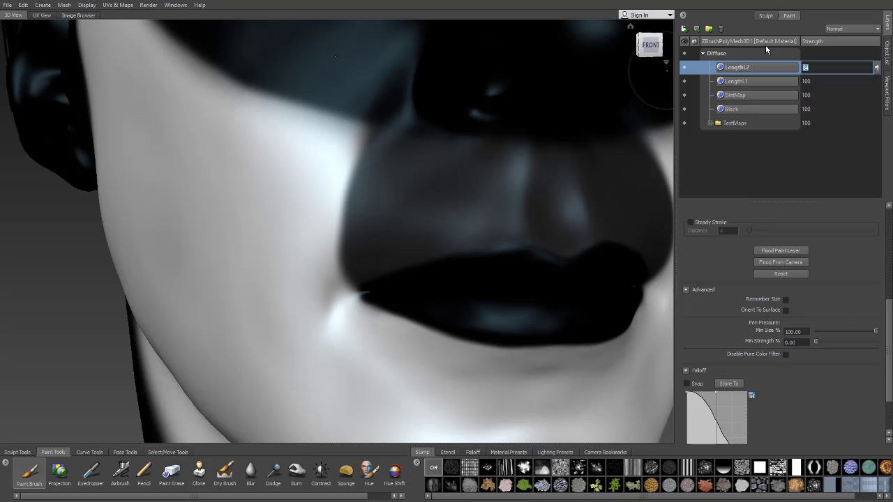
pyautogui.write('90')
pyautogui.scroll(-3, 391, 132)
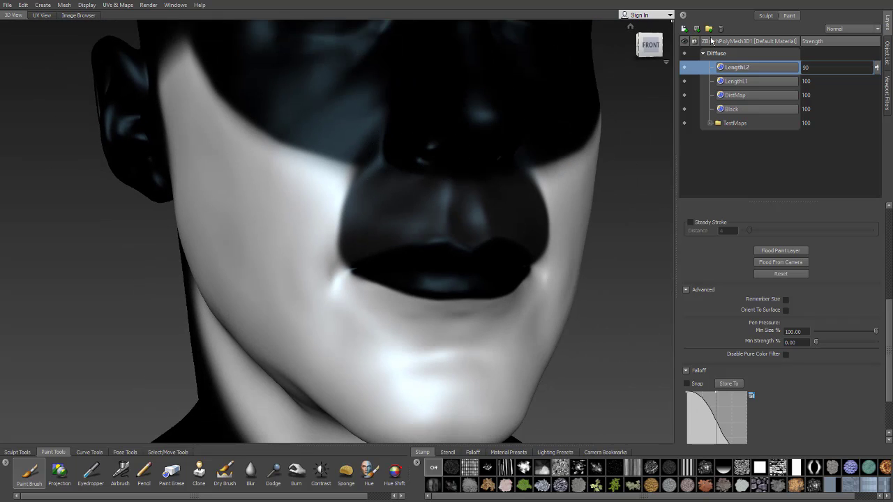
# - Export all Diffuse paint layers merged as a PNG, overwriting LengthMap.png in sourceimages
pyautogui.click(731, 54)
pyautogui.rightClick(731, 55)
pyautogui.click(780, 257)
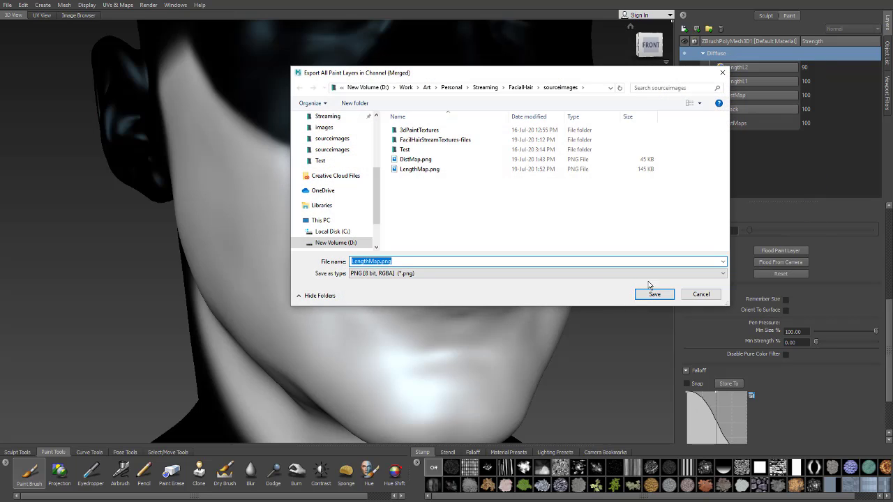
pyautogui.click(653, 294)
pyautogui.click(517, 314)
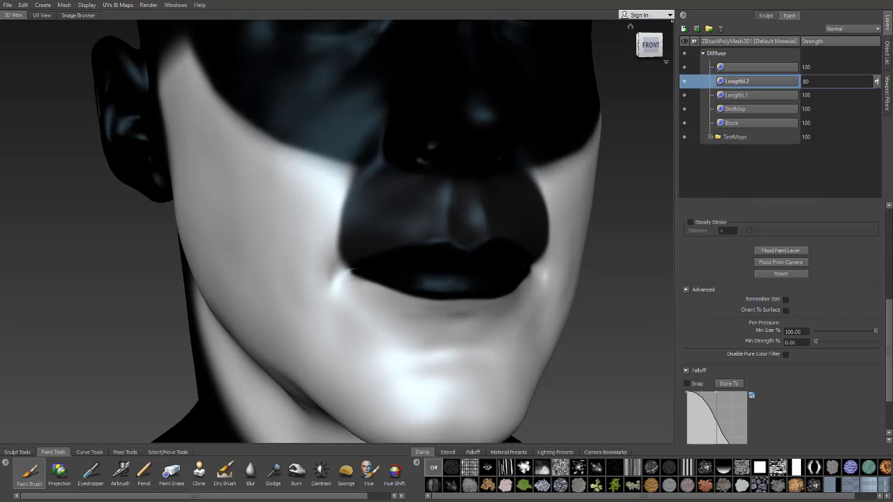
# - Switch to Maya, reload the LengthMap.png texture driving the Length1 operator's value multiplier, and inspect the moustache hairs
pyautogui.hotkey('alt', 'Tab')
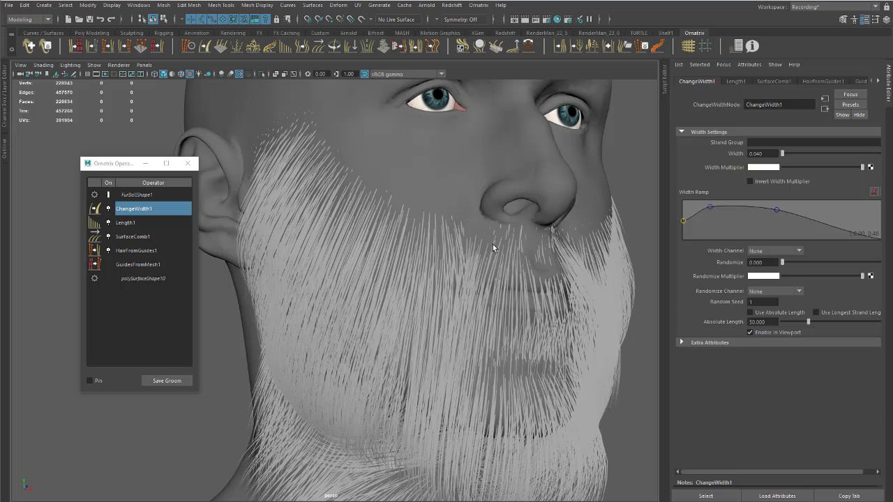
pyautogui.click(136, 223)
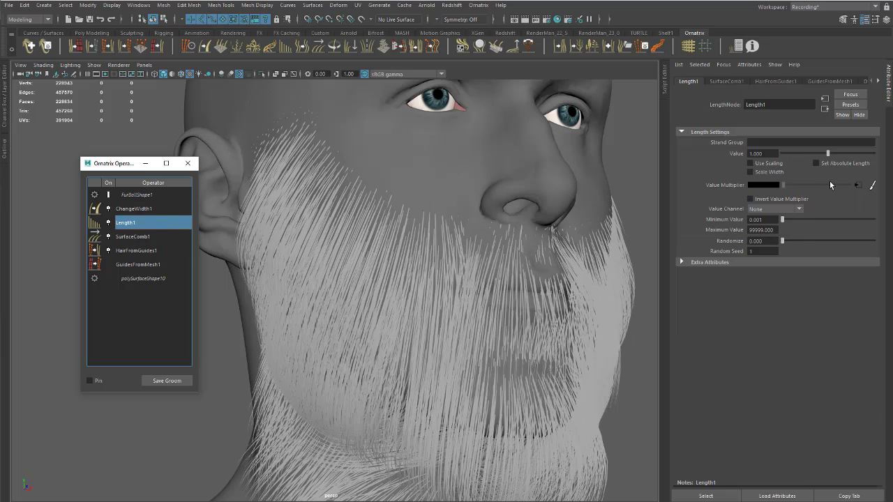
pyautogui.click(857, 185)
pyautogui.click(762, 223)
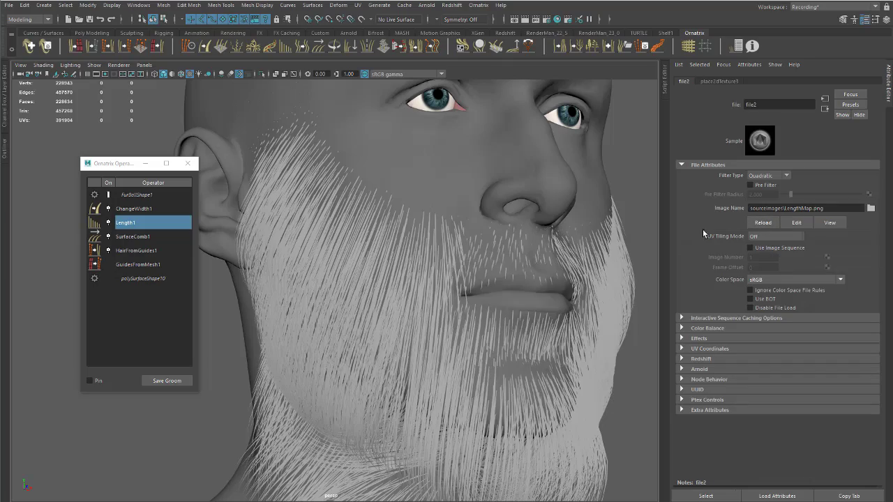
pyautogui.scroll(10, 446, 279)
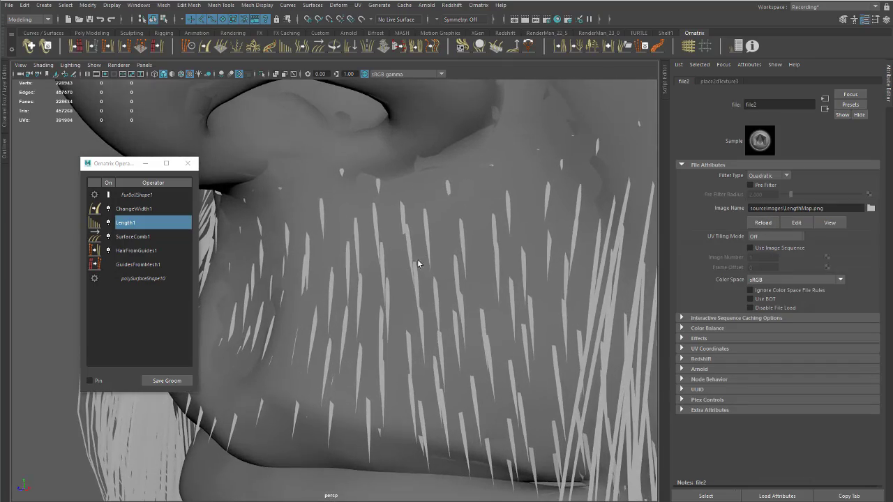
pyautogui.scroll(-3, 420, 264)
pyautogui.keyDown('alt'); pyautogui.moveTo(421, 265); pyautogui.dragTo(460, 261); pyautogui.keyUp('alt')
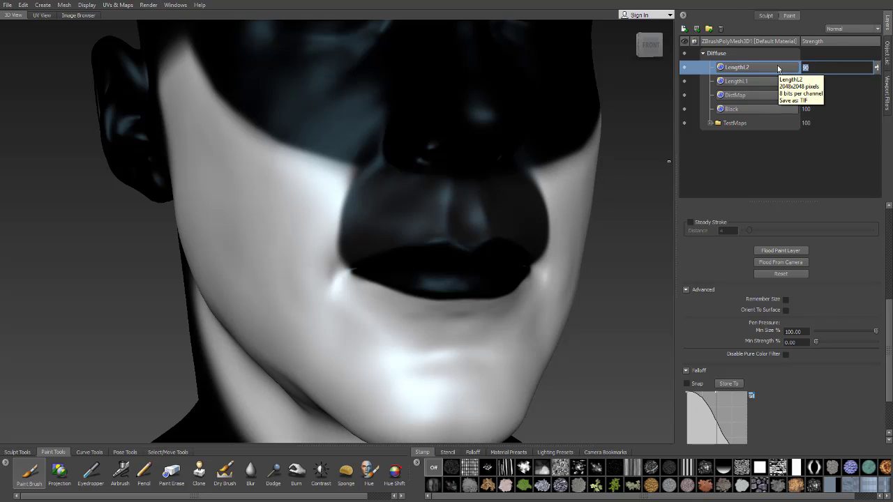
# - In Mudbox, set the LengthL2 layer strength to 98 and export the merged Diffuse channel over LengthMap.png, returning to Maya
pyautogui.write('98')
pyautogui.press('Return')
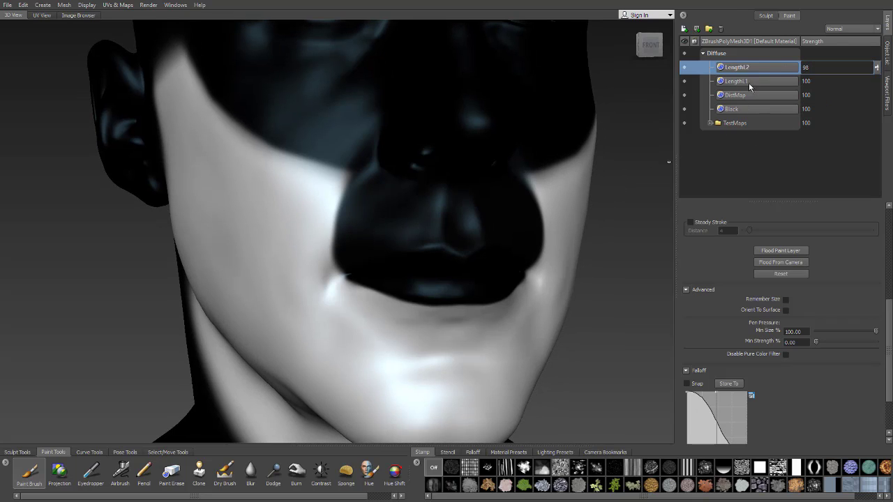
pyautogui.rightClick(748, 54)
pyautogui.click(787, 258)
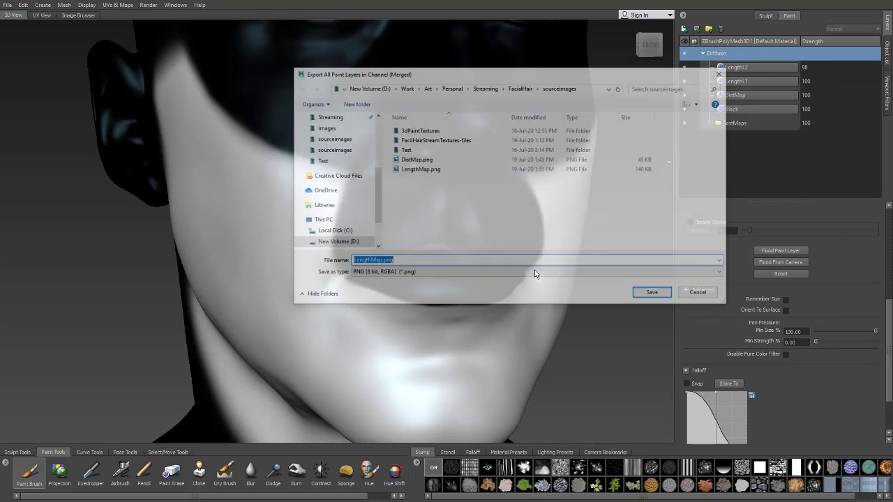
pyautogui.click(655, 294)
pyautogui.click(514, 313)
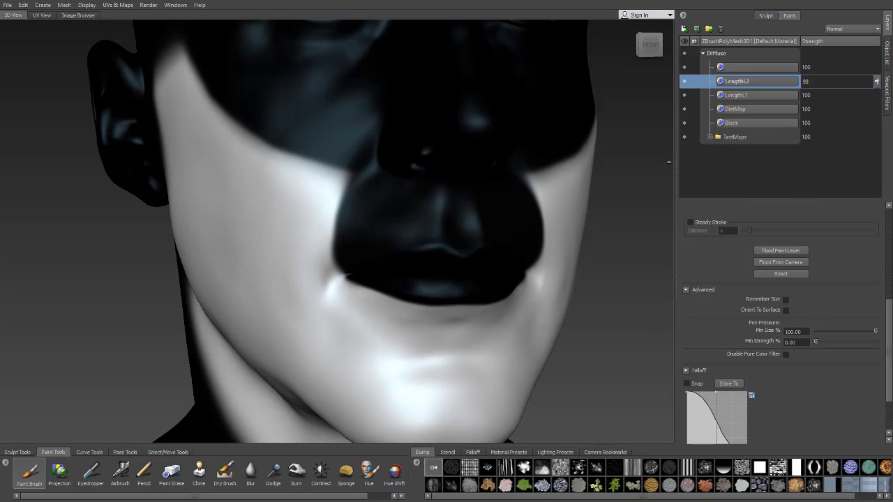
pyautogui.hotkey('alt', 'Tab')
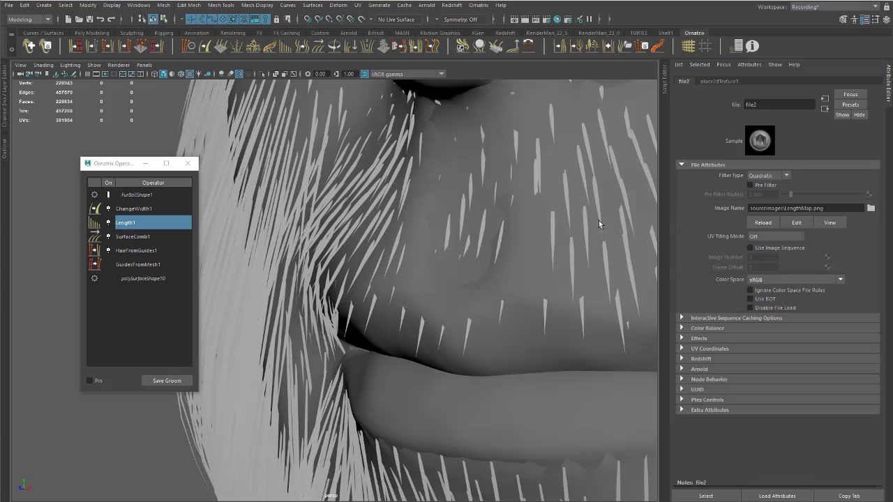
# - Reload the LengthMap.png texture and inspect the shortened moustache hairs from several angles and distances
pyautogui.click(764, 223)
pyautogui.scroll(-4, 406, 196)
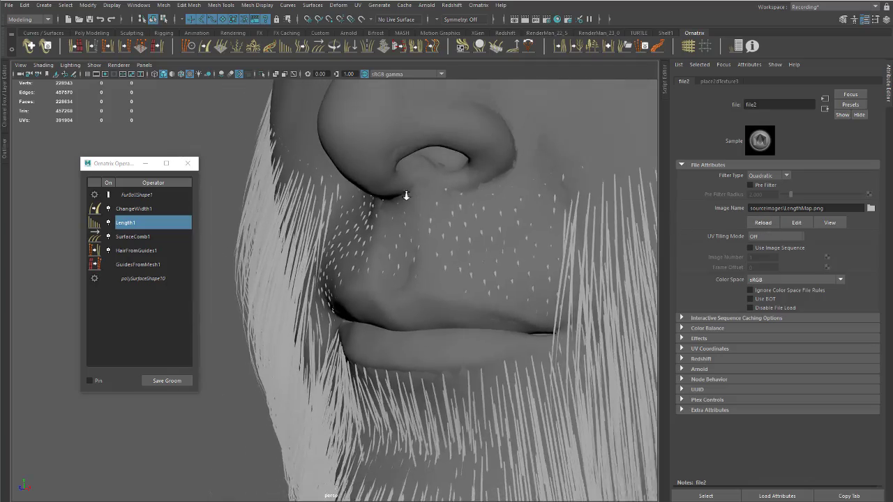
pyautogui.keyDown('alt'); pyautogui.moveTo(407, 195); pyautogui.dragTo(356, 231); pyautogui.keyUp('alt')
pyautogui.scroll(3, 542, 202)
pyautogui.keyDown('alt'); pyautogui.moveTo(542, 201); pyautogui.dragTo(369, 244, button='middle'); pyautogui.keyUp('alt')
pyautogui.keyDown('alt'); pyautogui.moveTo(369, 244); pyautogui.dragTo(528, 207); pyautogui.keyUp('alt')
pyautogui.scroll(-3, 529, 207)
pyautogui.keyDown('alt'); pyautogui.moveTo(528, 207); pyautogui.dragTo(450, 200, button='middle'); pyautogui.keyUp('alt')
pyautogui.keyDown('alt'); pyautogui.moveTo(451, 199); pyautogui.dragTo(438, 305); pyautogui.keyUp('alt')
pyautogui.scroll(-5, 510, 228)
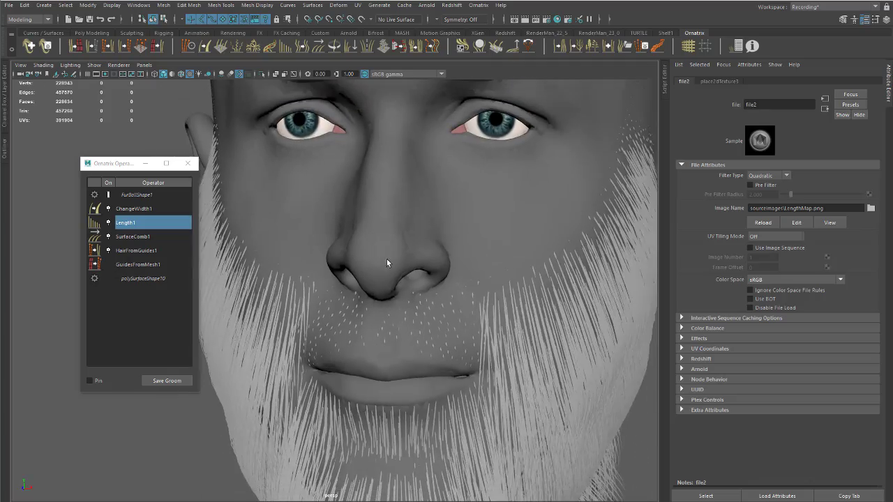
# - Locate the hair's base mesh polySurfaceShape10 inside the DistMesh group, then collapse the GEO hierarchy and move the Ornatrix operator window aside
pyautogui.click(137, 279)
pyautogui.keyDown('alt'); pyautogui.moveTo(264, 217); pyautogui.dragTo(331, 190); pyautogui.keyUp('alt')
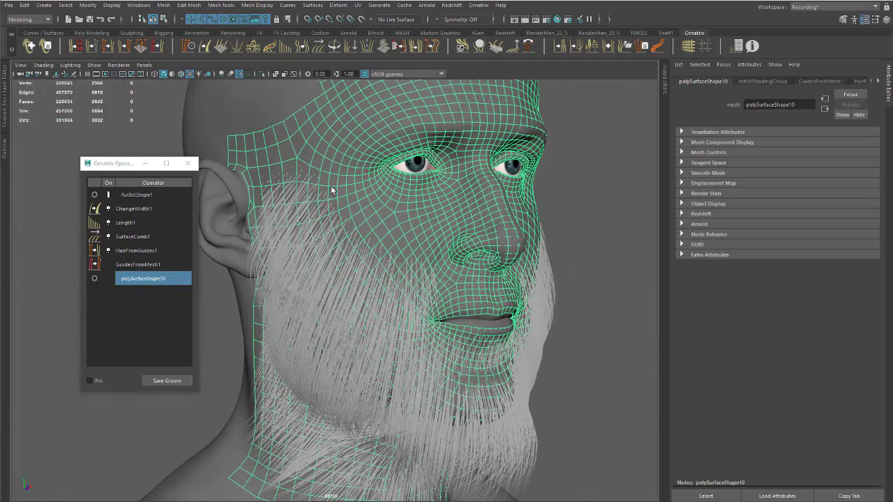
pyautogui.click(5, 155)
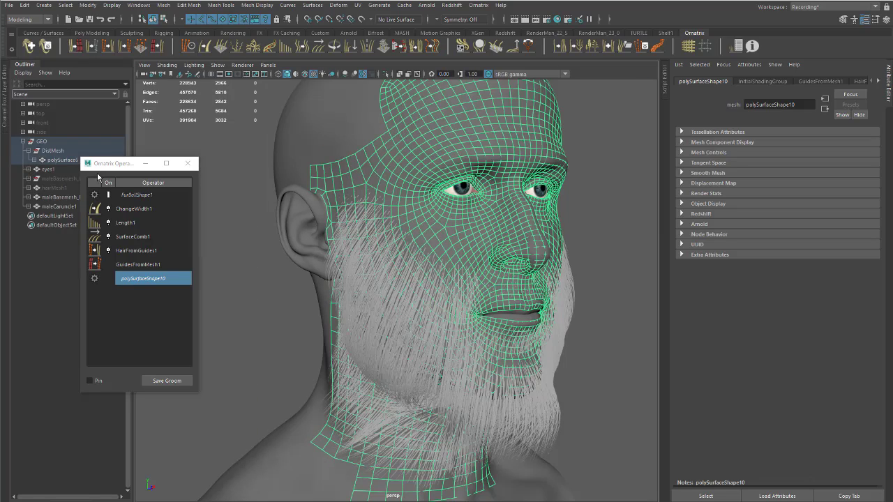
pyautogui.moveTo(113, 166); pyautogui.dragTo(182, 169)
pyautogui.click(62, 161)
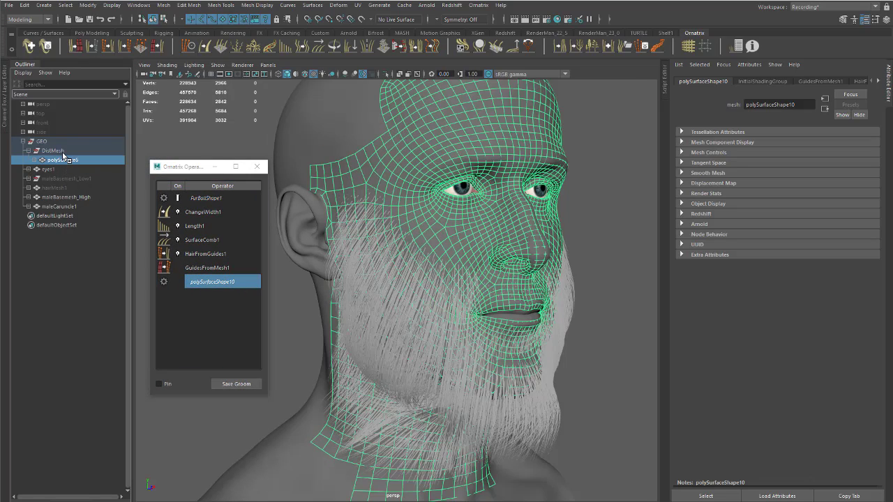
pyautogui.click(65, 160)
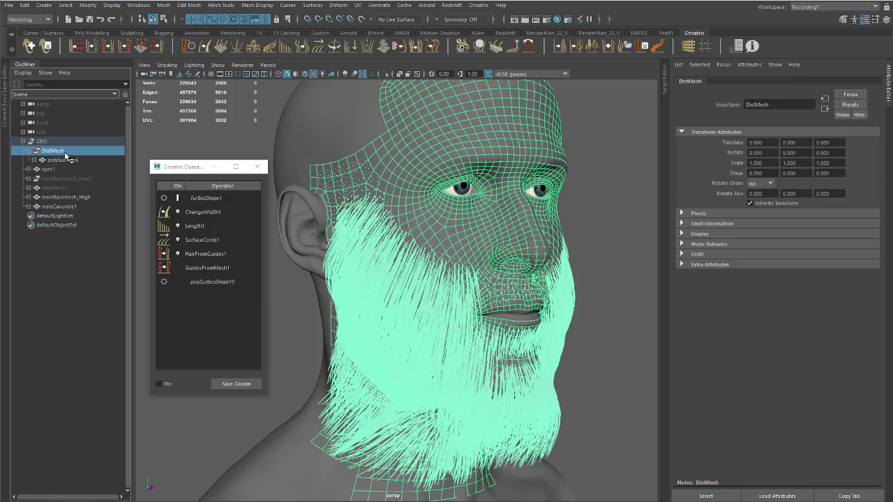
pyautogui.click(55, 170)
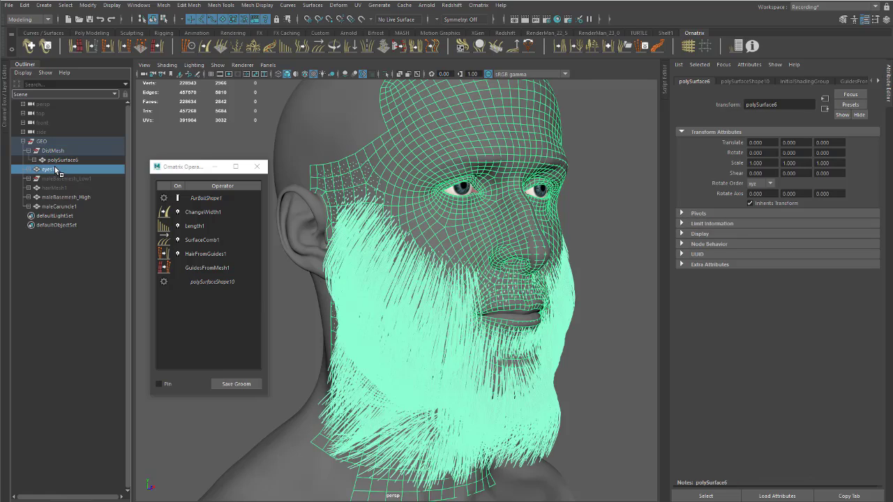
pyautogui.click(34, 161)
pyautogui.click(65, 171)
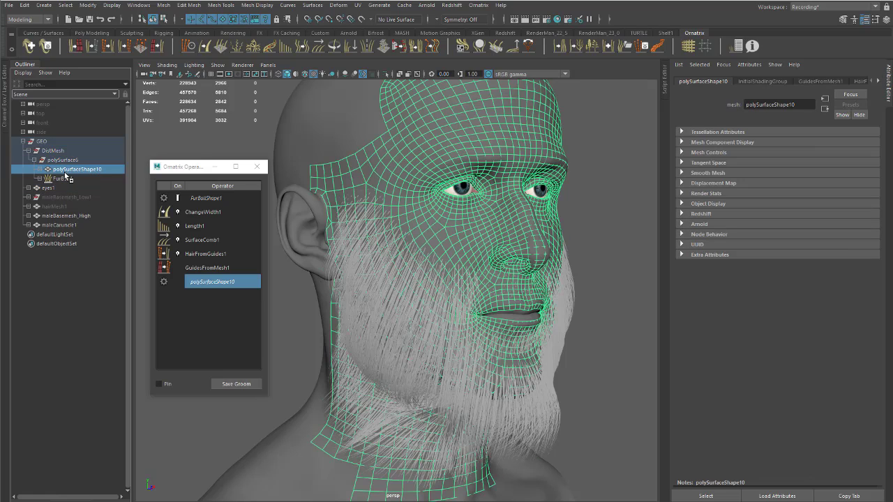
pyautogui.click(23, 141)
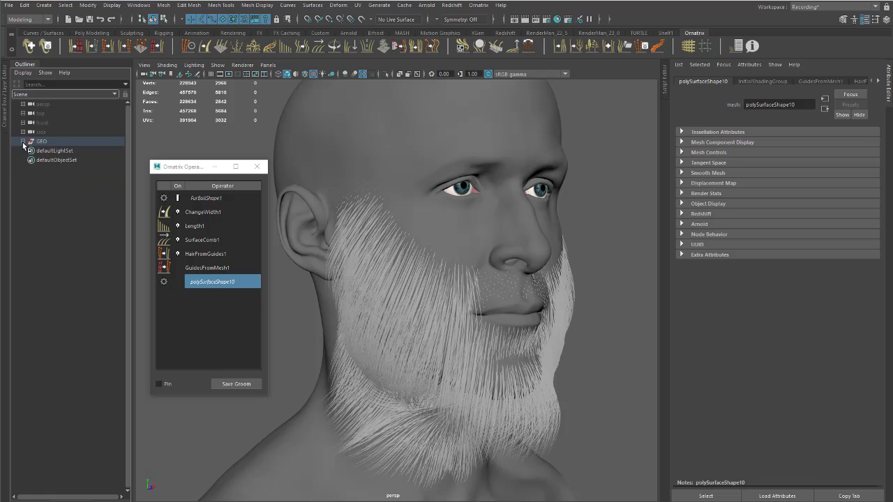
pyautogui.click(21, 65)
pyautogui.moveTo(181, 174); pyautogui.dragTo(66, 151)
# - Examine the moustache stubble and the beard length along the cheeks, chin and neck from the front and below
pyautogui.keyDown('alt'); pyautogui.moveTo(367, 204); pyautogui.dragTo(372, 246); pyautogui.keyUp('alt')
pyautogui.keyDown('alt'); pyautogui.moveTo(372, 246); pyautogui.dragTo(654, 235, button='right'); pyautogui.keyUp('alt')
pyautogui.keyDown('alt'); pyautogui.moveTo(562, 234); pyautogui.dragTo(444, 231, button='middle'); pyautogui.keyUp('alt')
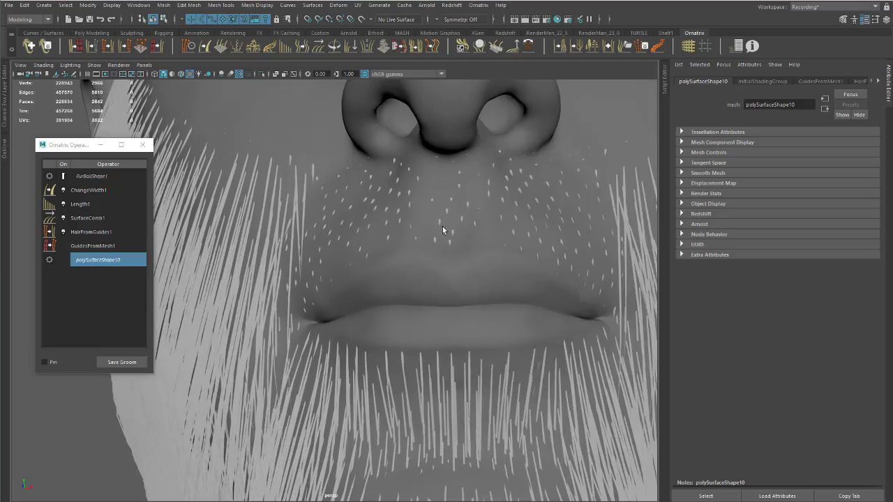
pyautogui.keyDown('alt'); pyautogui.moveTo(445, 231); pyautogui.dragTo(467, 235); pyautogui.keyUp('alt')
pyautogui.keyDown('alt'); pyautogui.moveTo(467, 235); pyautogui.dragTo(393, 247, button='right'); pyautogui.keyUp('alt')
pyautogui.moveTo(393, 246)
pyautogui.keyDown('alt'); pyautogui.mouseDown()
pyautogui.moveTo(281, 414)
pyautogui.moveTo(398, 244)
pyautogui.mouseUp(); pyautogui.keyUp('alt')
pyautogui.keyDown('alt'); pyautogui.moveTo(398, 244); pyautogui.dragTo(467, 251, button='right'); pyautogui.keyUp('alt')
pyautogui.keyDown('alt'); pyautogui.moveTo(468, 251); pyautogui.dragTo(293, 305); pyautogui.keyUp('alt')
pyautogui.keyDown('alt'); pyautogui.moveTo(293, 305); pyautogui.dragTo(327, 203, button='right'); pyautogui.keyUp('alt')
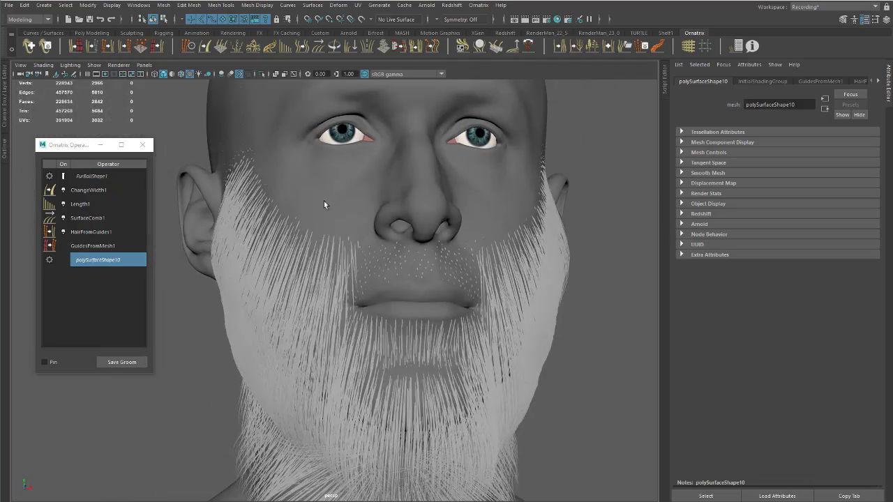
pyautogui.keyDown('alt'); pyautogui.moveTo(327, 203); pyautogui.dragTo(376, 291); pyautogui.keyUp('alt')
pyautogui.keyDown('alt'); pyautogui.moveTo(376, 291); pyautogui.dragTo(390, 238, button='middle'); pyautogui.keyUp('alt')
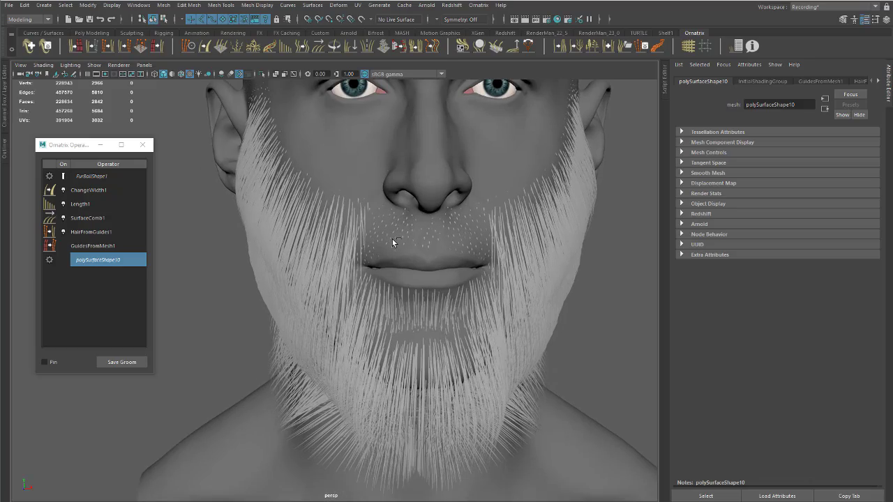
pyautogui.keyDown('alt'); pyautogui.moveTo(405, 200); pyautogui.dragTo(350, 237); pyautogui.keyUp('alt')
# - Switch to Mudbox and create a new 2048 Diffuse paint layer above LengthL2, saved as 8-bit RGBA TIFF
pyautogui.hotkey('alt', 'Tab')
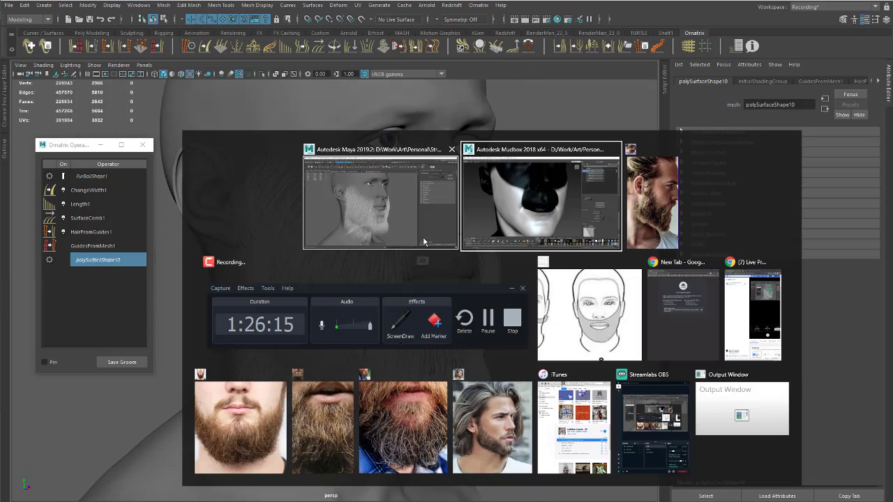
pyautogui.hotkey('alt', 'Tab')
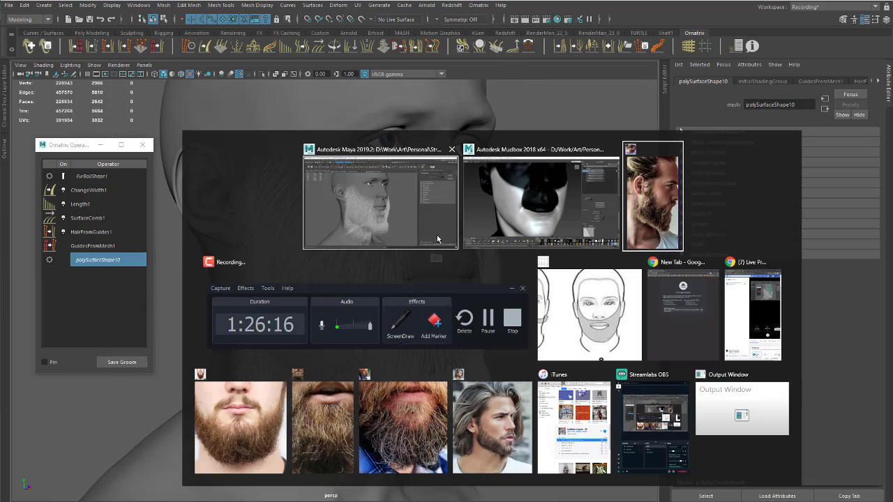
pyautogui.click(514, 196)
pyautogui.keyDown('alt'); pyautogui.moveTo(517, 221); pyautogui.dragTo(500, 212); pyautogui.keyUp('alt')
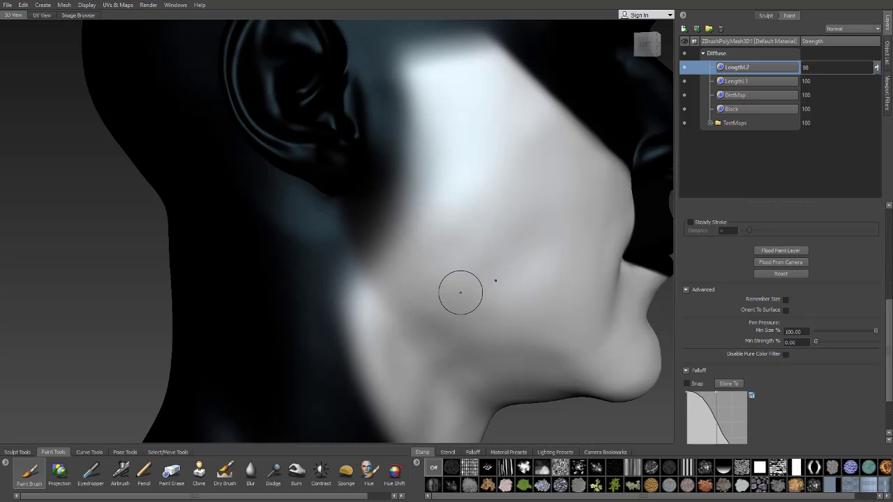
pyautogui.keyDown('alt'); pyautogui.moveTo(452, 211); pyautogui.dragTo(479, 228); pyautogui.keyUp('alt')
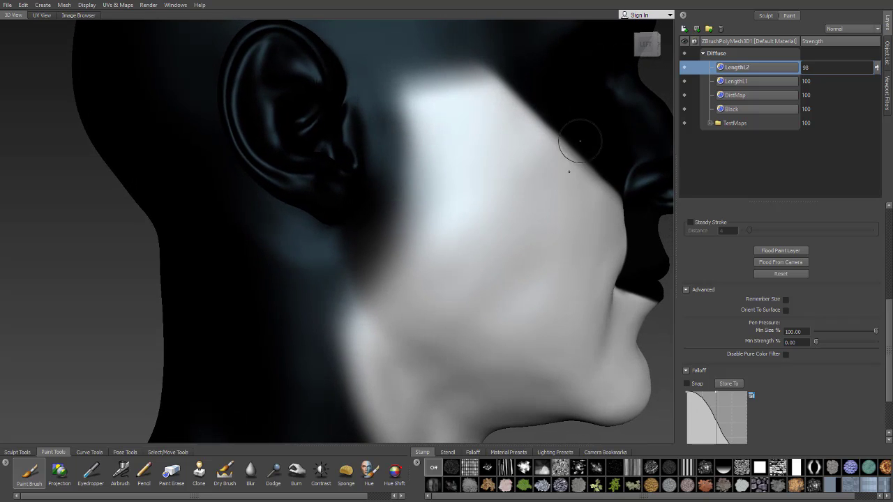
pyautogui.click(684, 28)
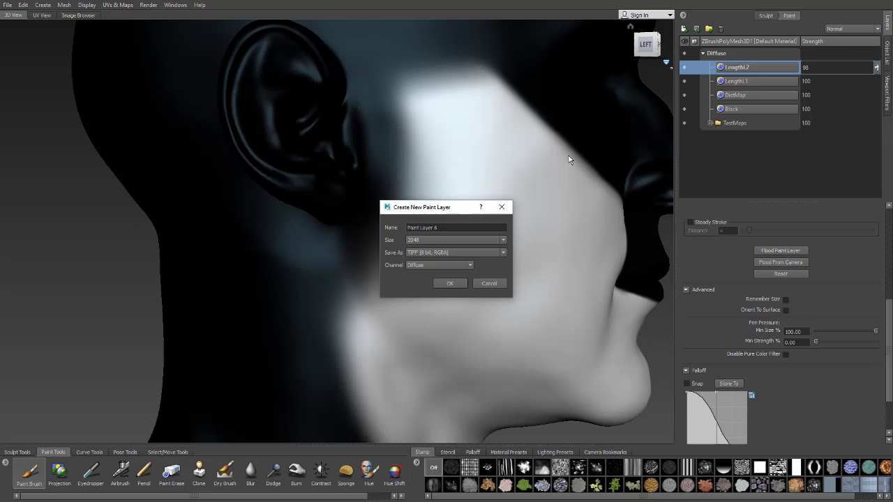
pyautogui.click(450, 284)
# - Paint the neck area below the jawline black on the new layer, using a Paint Brush size of 1.82
pyautogui.keyDown('alt'); pyautogui.moveTo(457, 314); pyautogui.dragTo(375, 181, button='middle'); pyautogui.keyUp('alt')
pyautogui.moveTo(375, 182)
pyautogui.keyDown('alt'); pyautogui.mouseDown()
pyautogui.moveTo(267, 251)
pyautogui.moveTo(502, 221)
pyautogui.mouseUp(); pyautogui.keyUp('alt')
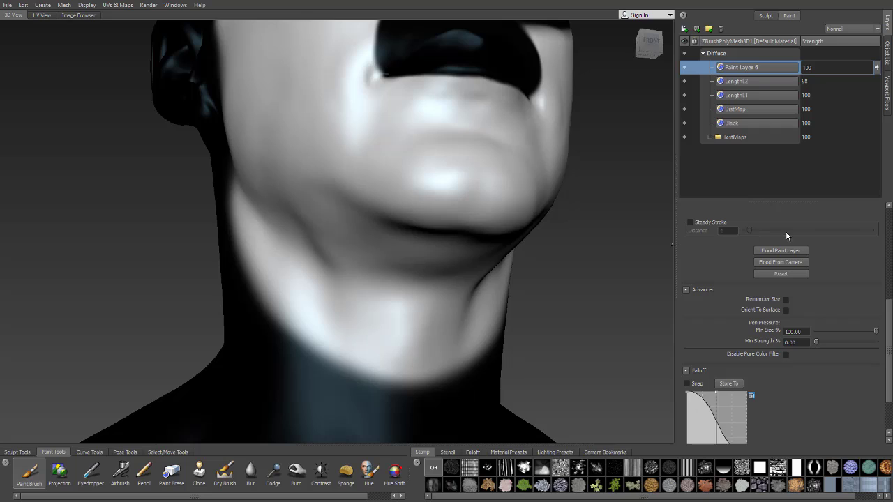
pyautogui.moveTo(890, 320); pyautogui.dragTo(883, 225)
pyautogui.moveTo(438, 204)
pyautogui.keyDown('alt'); pyautogui.mouseDown()
pyautogui.moveTo(383, 219)
pyautogui.moveTo(339, 295)
pyautogui.moveTo(350, 295)
pyautogui.moveTo(344, 305)
pyautogui.moveTo(355, 325)
pyautogui.moveTo(488, 318)
pyautogui.moveTo(318, 293)
pyautogui.moveTo(502, 269)
pyautogui.moveTo(296, 274)
pyautogui.mouseUp(); pyautogui.keyUp('alt')
pyautogui.press('b')
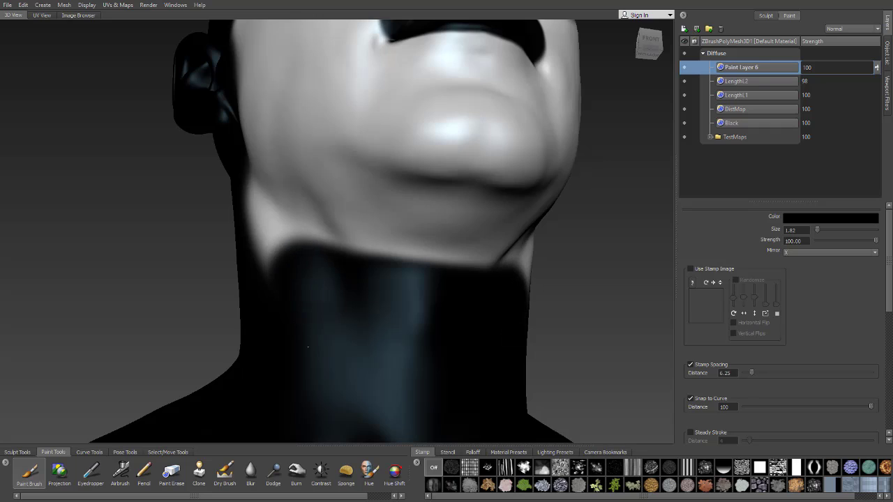
pyautogui.moveTo(306, 329)
pyautogui.keyDown('alt'); pyautogui.mouseDown()
pyautogui.moveTo(370, 328)
pyautogui.moveTo(300, 259)
pyautogui.moveTo(311, 234)
pyautogui.moveTo(286, 213)
pyautogui.moveTo(291, 260)
pyautogui.moveTo(300, 268)
pyautogui.moveTo(253, 178)
pyautogui.moveTo(228, 162)
pyautogui.mouseUp(); pyautogui.keyUp('alt')
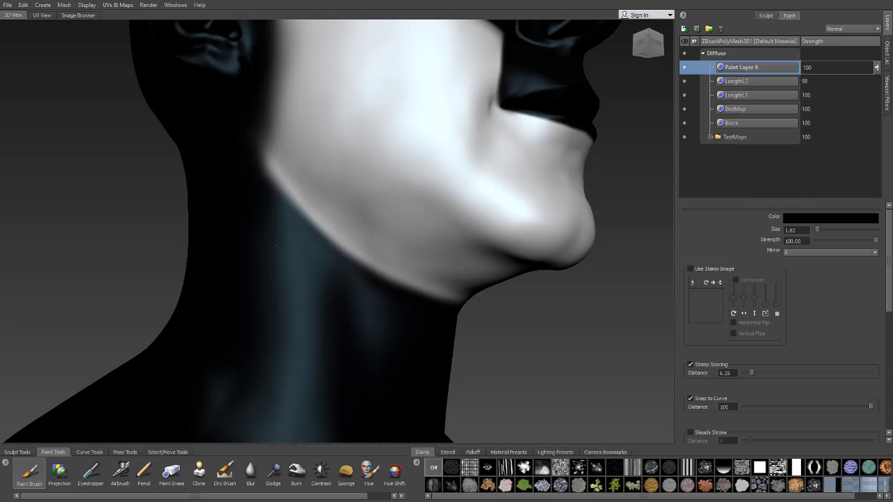
pyautogui.moveTo(242, 153)
pyautogui.mouseDown()
pyautogui.moveTo(306, 224)
pyautogui.moveTo(335, 279)
pyautogui.mouseUp()
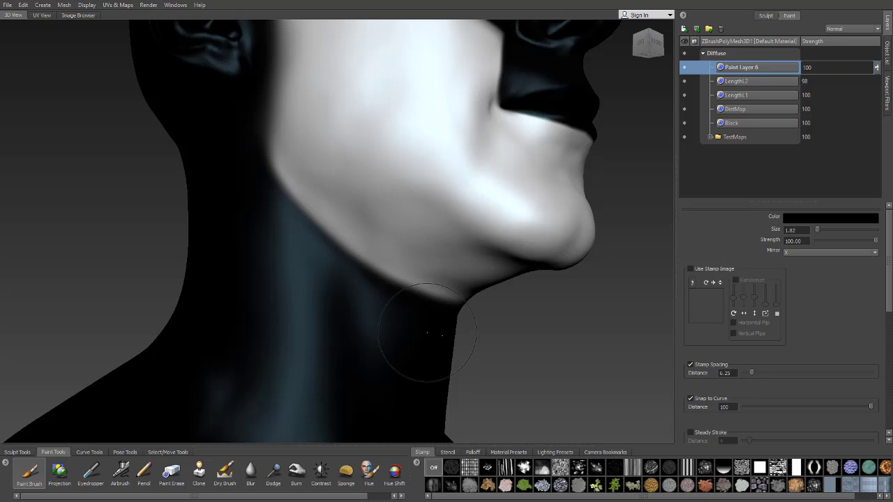
pyautogui.keyDown('alt'); pyautogui.moveTo(427, 333); pyautogui.dragTo(310, 295); pyautogui.keyUp('alt')
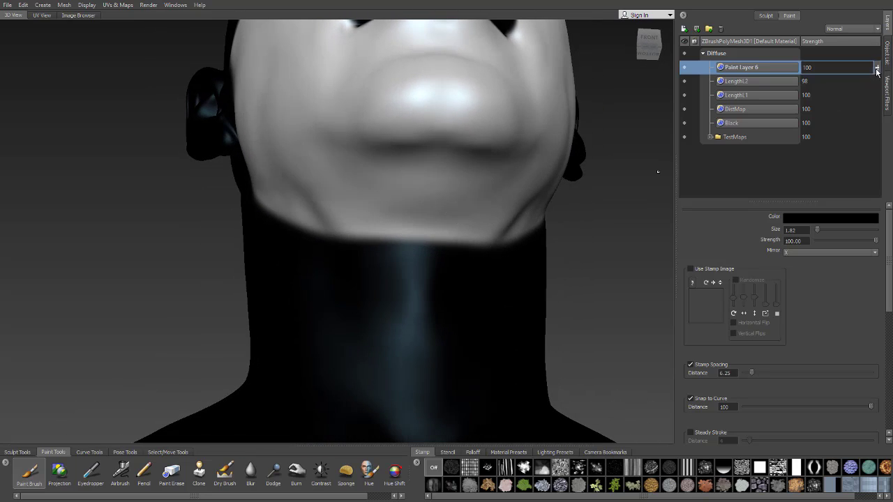
# - Set the strength of the new neck paint layer to 60
pyautogui.moveTo(877, 71); pyautogui.dragTo(876, 92)
pyautogui.write('60')
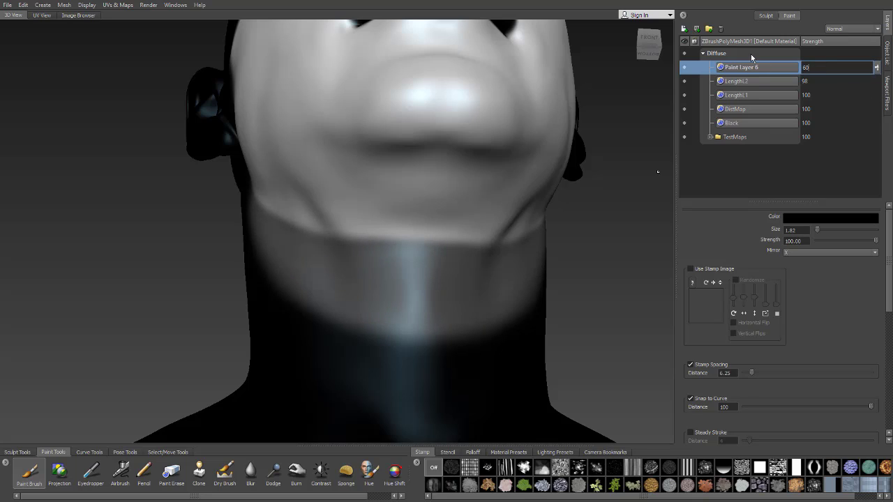
pyautogui.keyDown('alt'); pyautogui.moveTo(295, 231); pyautogui.dragTo(356, 238); pyautogui.keyUp('alt')
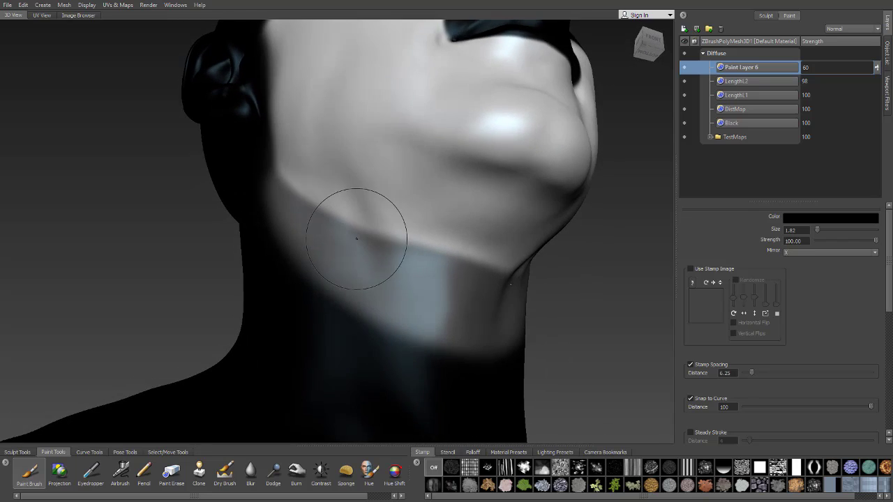
# - Soften the painted edge along the jawline and upper neck with the Blur tool
pyautogui.keyDown('alt'); pyautogui.moveTo(356, 238); pyautogui.dragTo(359, 359, button='right'); pyautogui.keyUp('alt')
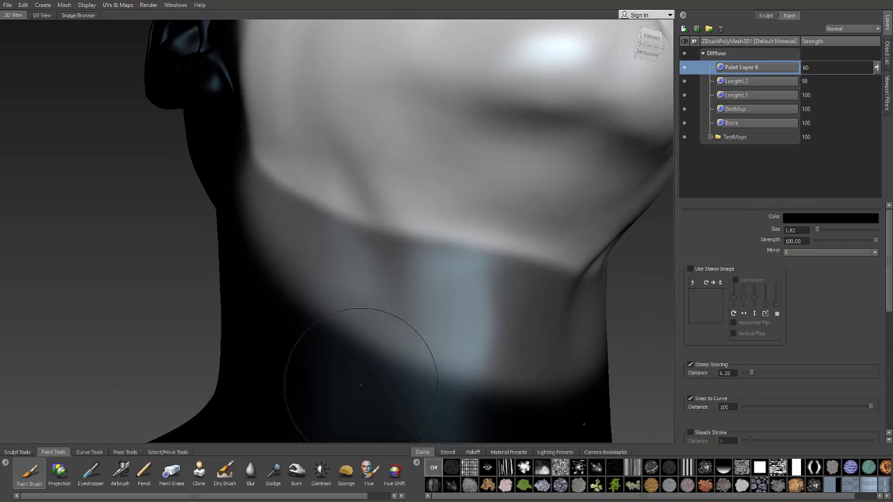
pyautogui.click(250, 473)
pyautogui.moveTo(409, 258)
pyautogui.keyDown('alt'); pyautogui.mouseDown()
pyautogui.moveTo(389, 254)
pyautogui.moveTo(452, 265)
pyautogui.mouseUp(); pyautogui.keyUp('alt')
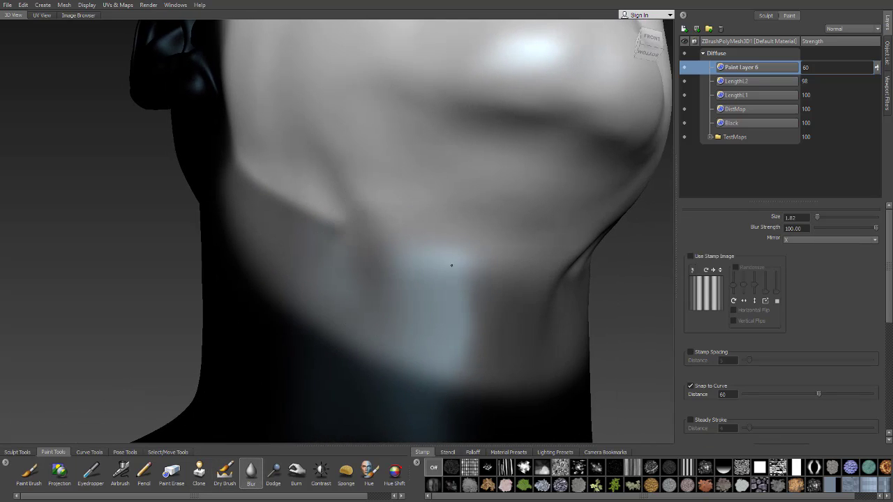
pyautogui.moveTo(385, 286)
pyautogui.mouseDown()
pyautogui.moveTo(351, 244)
pyautogui.moveTo(297, 213)
pyautogui.mouseUp()
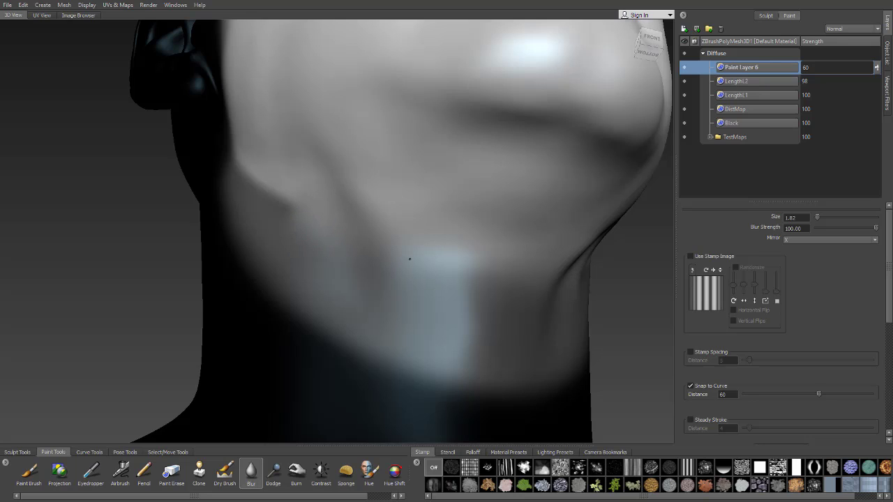
pyautogui.keyDown('alt'); pyautogui.moveTo(406, 255); pyautogui.dragTo(460, 269); pyautogui.keyUp('alt')
pyautogui.moveTo(393, 281)
pyautogui.mouseDown()
pyautogui.moveTo(317, 197)
pyautogui.moveTo(301, 161)
pyautogui.mouseUp()
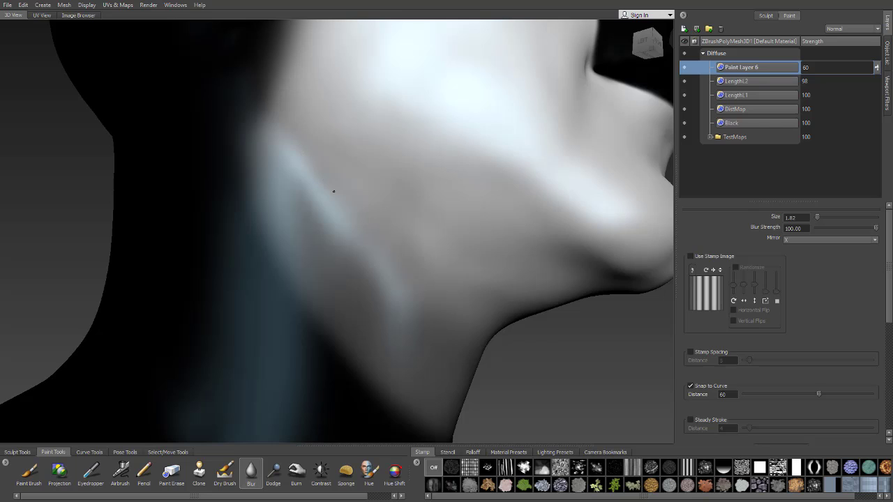
pyautogui.keyDown('alt'); pyautogui.moveTo(454, 279); pyautogui.dragTo(379, 241); pyautogui.keyUp('alt')
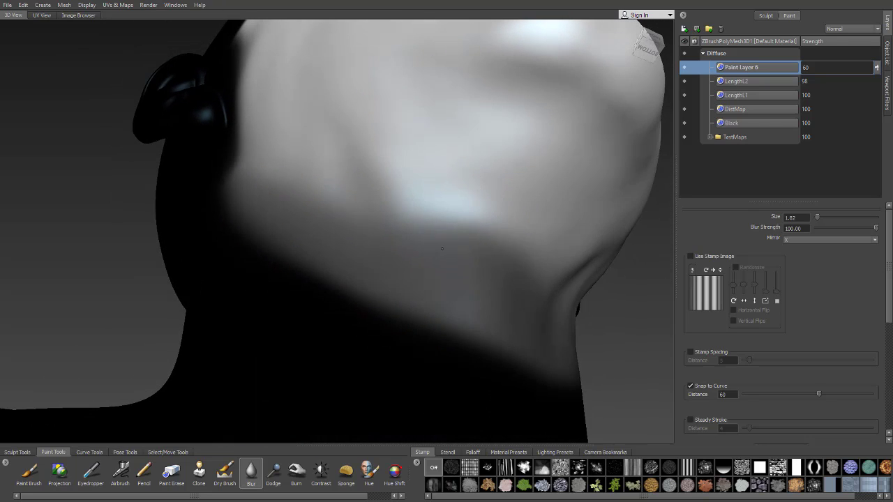
pyautogui.keyDown('alt'); pyautogui.moveTo(445, 244); pyautogui.dragTo(449, 329); pyautogui.keyUp('alt')
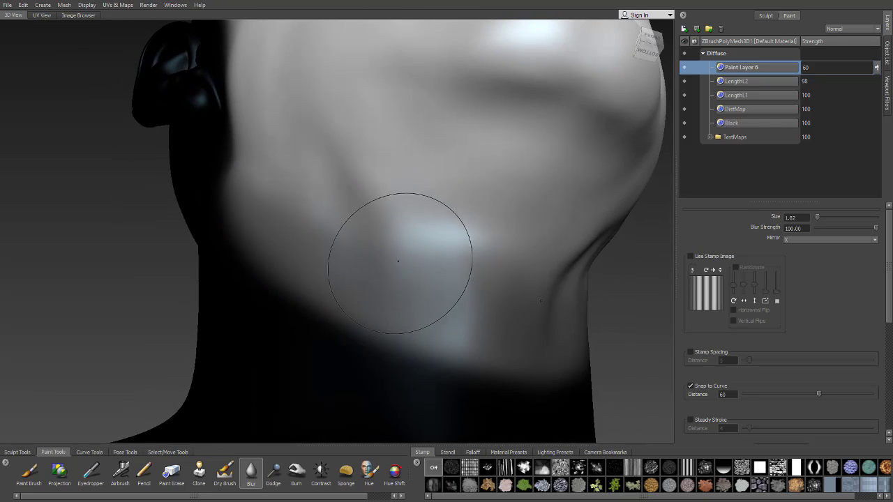
pyautogui.moveTo(406, 295)
pyautogui.keyDown('alt'); pyautogui.mouseDown()
pyautogui.moveTo(459, 318)
pyautogui.moveTo(447, 291)
pyautogui.mouseUp(); pyautogui.keyUp('alt')
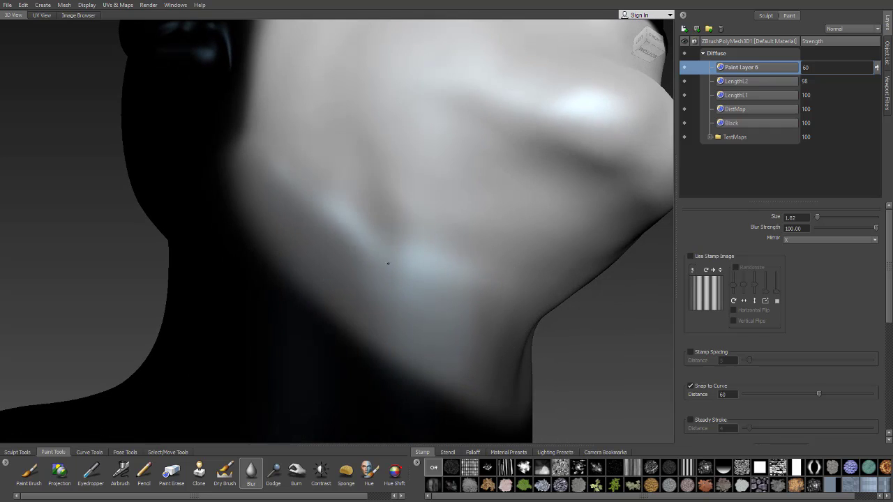
pyautogui.keyDown('alt'); pyautogui.moveTo(296, 168); pyautogui.dragTo(309, 169); pyautogui.keyUp('alt')
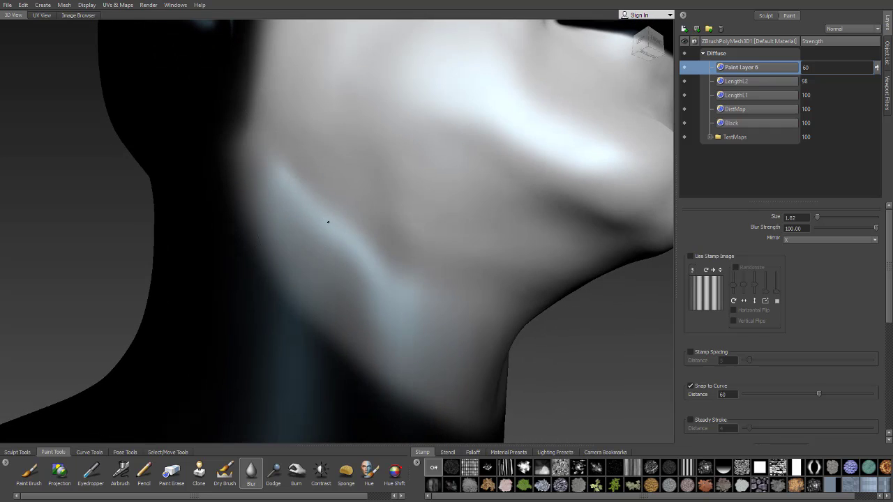
pyautogui.moveTo(459, 309)
pyautogui.keyDown('alt'); pyautogui.mouseDown()
pyautogui.moveTo(431, 271)
pyautogui.moveTo(400, 286)
pyautogui.moveTo(399, 263)
pyautogui.moveTo(380, 245)
pyautogui.mouseUp(); pyautogui.keyUp('alt')
# - Set the strength of the neck paint layer to 80 and check the shading transition under the jaw
pyautogui.keyDown('alt'); pyautogui.moveTo(415, 270); pyautogui.dragTo(457, 258); pyautogui.keyUp('alt')
pyautogui.keyDown('alt'); pyautogui.moveTo(457, 258); pyautogui.dragTo(408, 230, button='right'); pyautogui.keyUp('alt')
pyautogui.keyDown('alt'); pyautogui.moveTo(408, 231); pyautogui.dragTo(367, 206); pyautogui.keyUp('alt')
pyautogui.keyDown('alt'); pyautogui.moveTo(367, 207); pyautogui.dragTo(440, 184, button='right'); pyautogui.keyUp('alt')
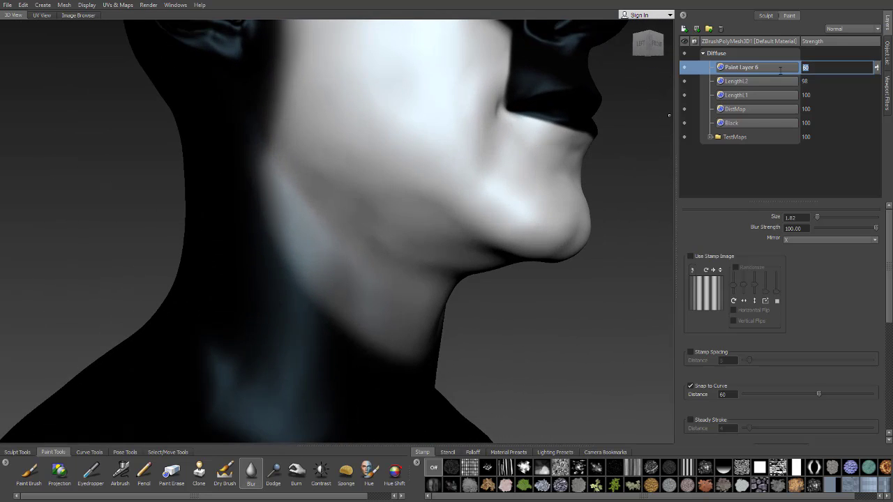
pyautogui.write('80')
pyautogui.press('Return')
pyautogui.moveTo(307, 283)
pyautogui.keyDown('alt'); pyautogui.mouseDown()
pyautogui.moveTo(259, 269)
pyautogui.moveTo(377, 210)
pyautogui.moveTo(407, 236)
pyautogui.mouseUp(); pyautogui.keyUp('alt')
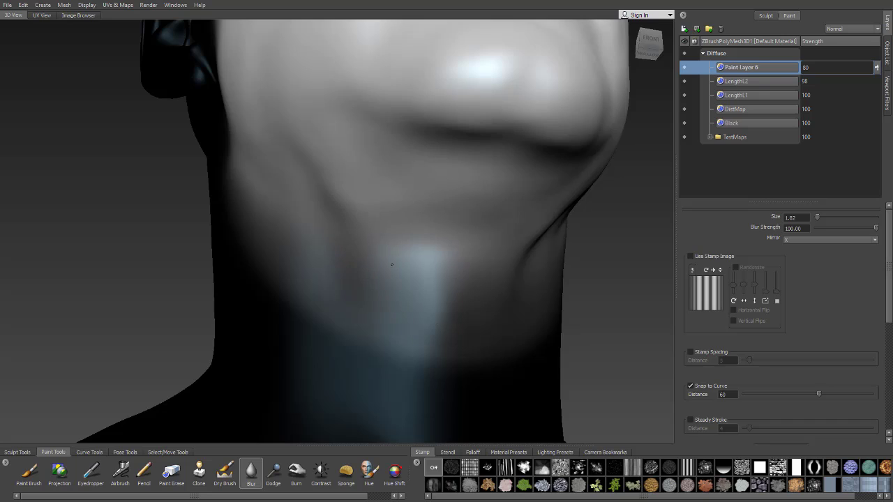
pyautogui.keyDown('alt'); pyautogui.moveTo(455, 197); pyautogui.dragTo(370, 210); pyautogui.keyUp('alt')
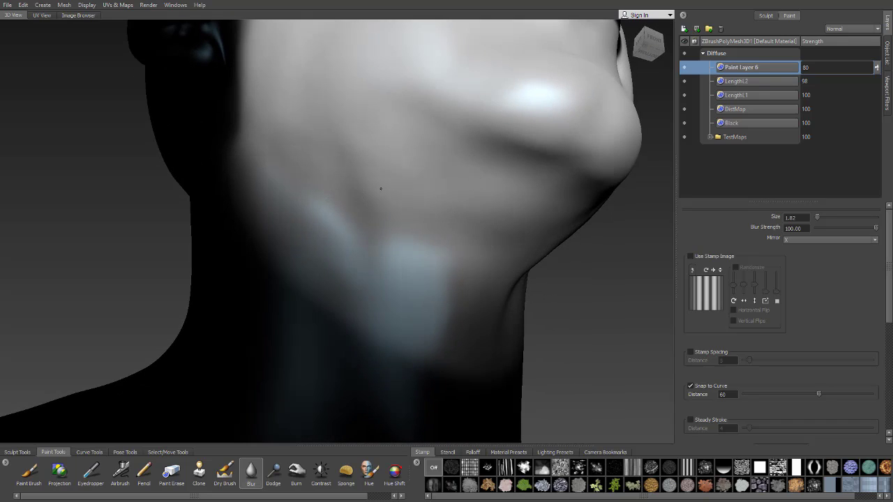
# - Examine the blurred length transition along the jawline, under the chin and down the neck from the front and side
pyautogui.keyDown('alt'); pyautogui.moveTo(477, 222); pyautogui.dragTo(453, 186); pyautogui.keyUp('alt')
pyautogui.moveTo(397, 245)
pyautogui.keyDown('alt'); pyautogui.mouseDown()
pyautogui.moveTo(346, 250)
pyautogui.moveTo(299, 239)
pyautogui.mouseUp(); pyautogui.keyUp('alt')
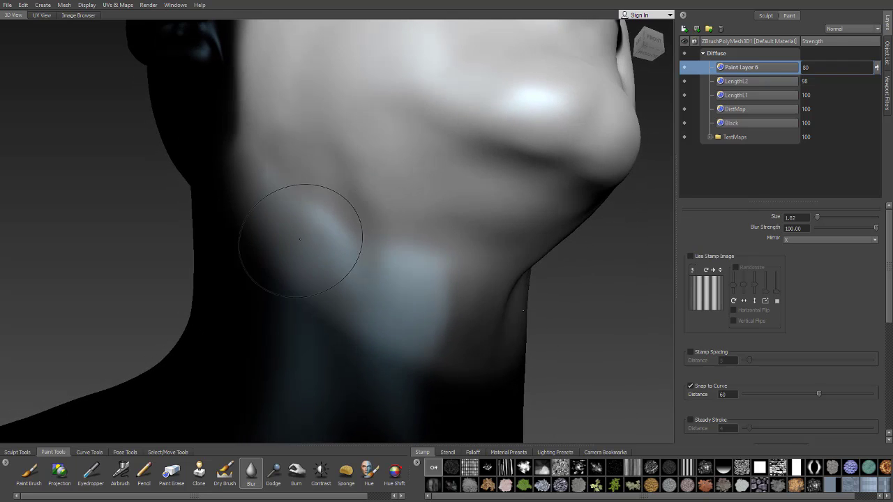
pyautogui.keyDown('alt'); pyautogui.moveTo(369, 269); pyautogui.dragTo(335, 185); pyautogui.keyUp('alt')
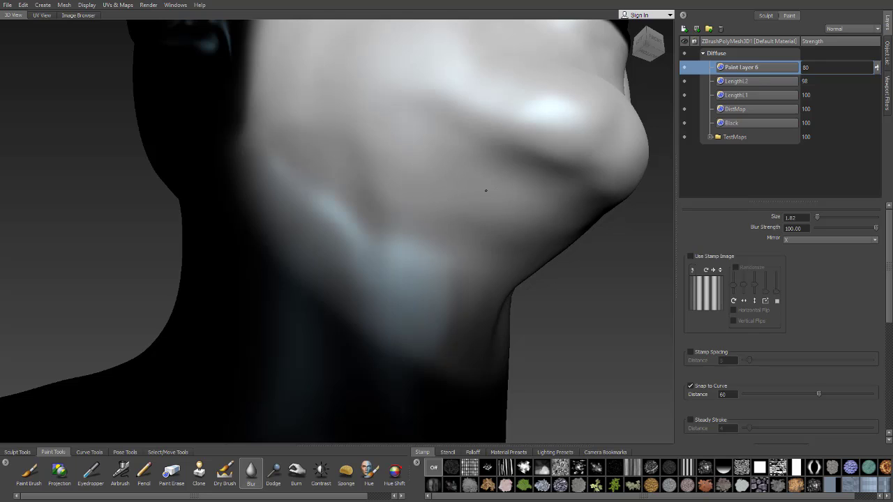
pyautogui.moveTo(485, 190)
pyautogui.keyDown('alt'); pyautogui.mouseDown()
pyautogui.moveTo(449, 219)
pyautogui.moveTo(379, 146)
pyautogui.moveTo(441, 180)
pyautogui.moveTo(411, 217)
pyautogui.mouseUp(); pyautogui.keyUp('alt')
pyautogui.keyDown('alt'); pyautogui.moveTo(441, 268); pyautogui.dragTo(387, 313); pyautogui.keyUp('alt')
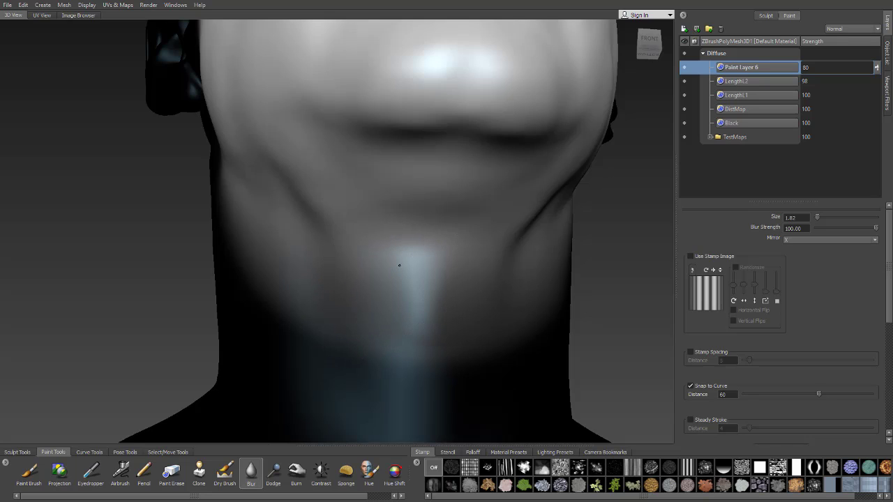
pyautogui.moveTo(398, 259)
pyautogui.keyDown('alt'); pyautogui.mouseDown()
pyautogui.moveTo(429, 260)
pyautogui.moveTo(315, 226)
pyautogui.moveTo(426, 225)
pyautogui.mouseUp(); pyautogui.keyUp('alt')
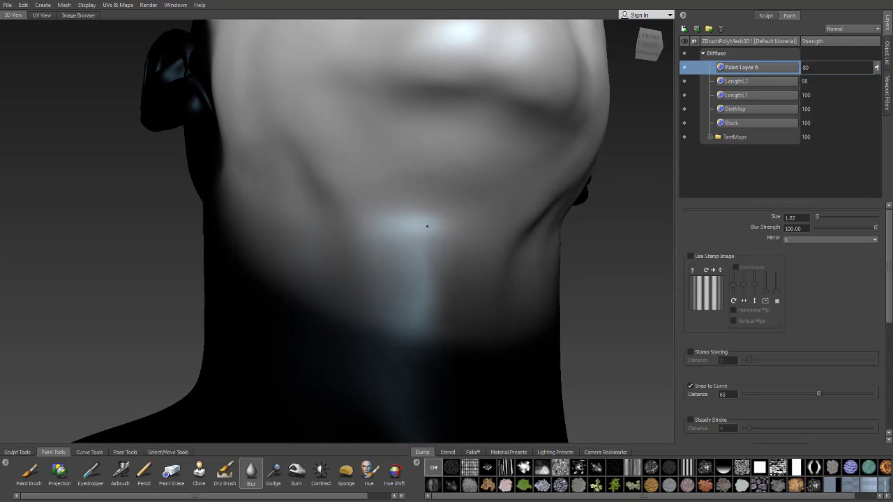
pyautogui.keyDown('alt'); pyautogui.moveTo(443, 187); pyautogui.dragTo(494, 207); pyautogui.keyUp('alt')
pyautogui.keyDown('alt'); pyautogui.moveTo(494, 207); pyautogui.dragTo(422, 213, button='right'); pyautogui.keyUp('alt')
pyautogui.keyDown('alt'); pyautogui.moveTo(422, 213); pyautogui.dragTo(428, 235); pyautogui.keyUp('alt')
pyautogui.keyDown('alt'); pyautogui.moveTo(428, 236); pyautogui.dragTo(453, 239, button='right'); pyautogui.keyUp('alt')
pyautogui.keyDown('alt'); pyautogui.moveTo(453, 239); pyautogui.dragTo(393, 229); pyautogui.keyUp('alt')
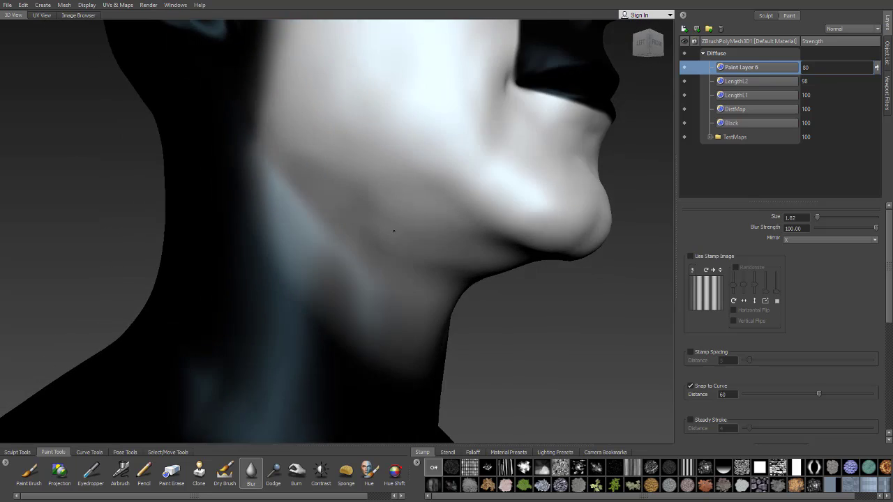
pyautogui.keyDown('alt'); pyautogui.moveTo(393, 230); pyautogui.dragTo(468, 196, button='right'); pyautogui.keyUp('alt')
# - Export the merged Diffuse channel as LengthMap.png into the sourceimages folder, overwriting the existing file
pyautogui.rightClick(780, 60)
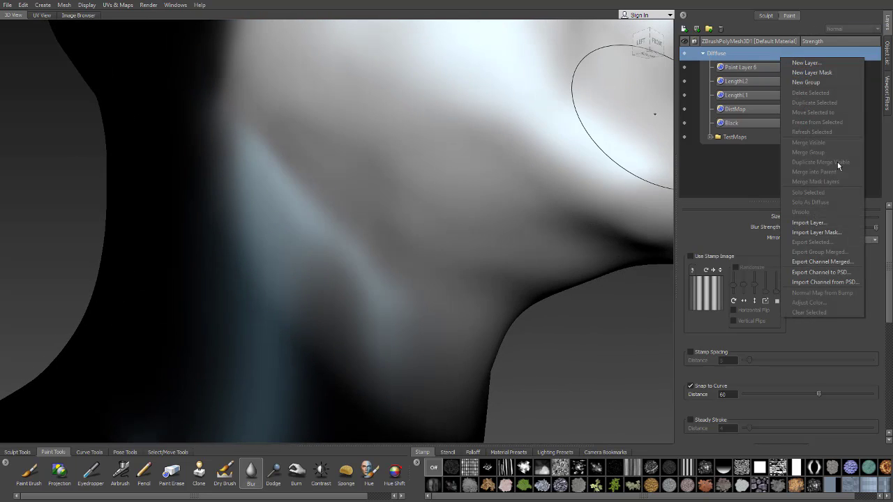
pyautogui.click(813, 258)
pyautogui.click(655, 294)
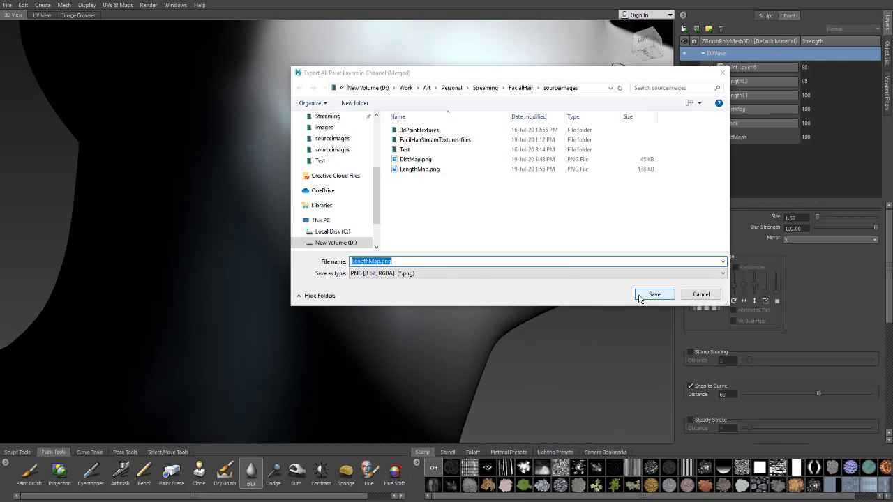
pyautogui.click(516, 315)
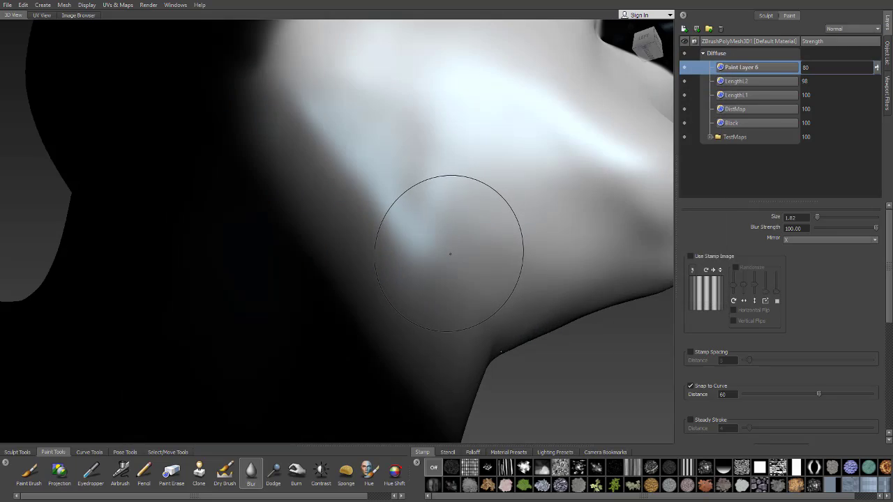
# - Switch to Maya and reload LengthMap.png in the file texture driving the Length1 operator's value multiplier
pyautogui.hotkey('alt', 'Tab')
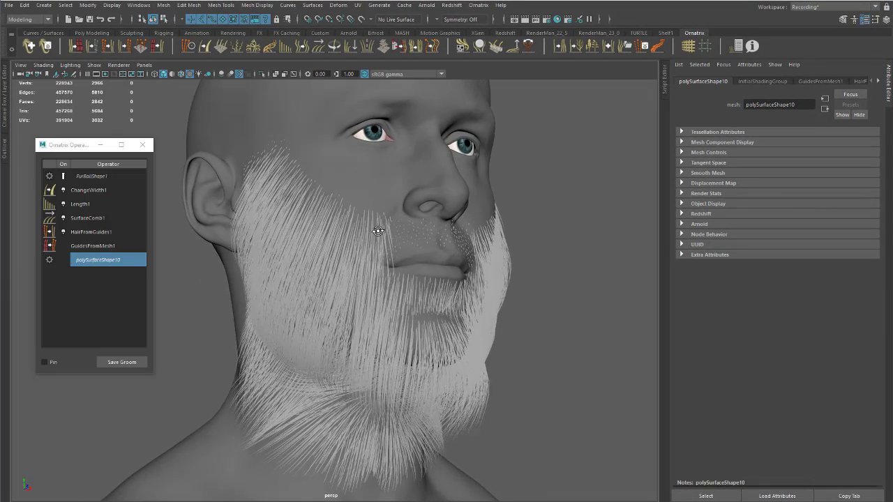
pyautogui.click(98, 203)
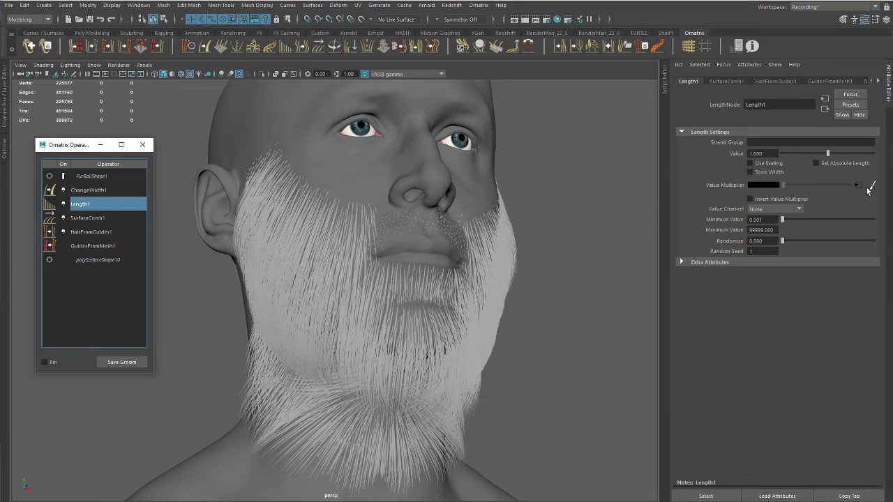
pyautogui.click(857, 185)
pyautogui.click(765, 229)
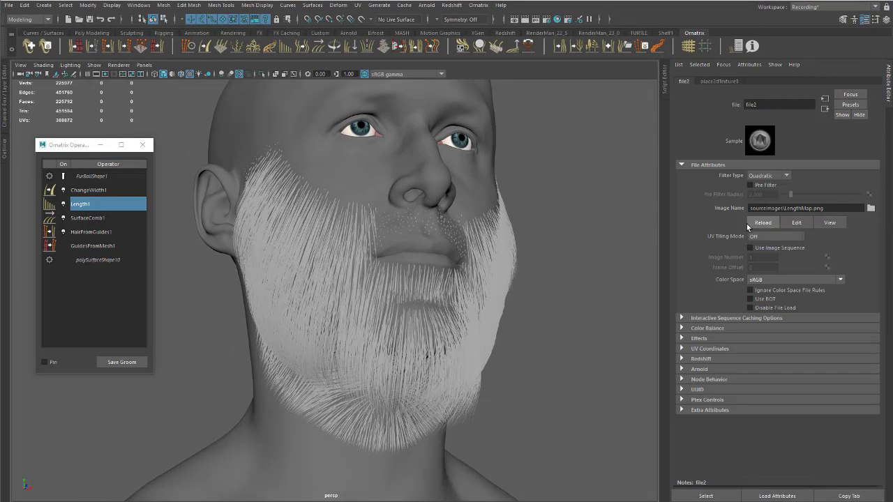
# - Examine the hair length up close along the lower neck edge of the beard
pyautogui.keyDown('alt'); pyautogui.moveTo(286, 314); pyautogui.dragTo(386, 298); pyautogui.keyUp('alt')
pyautogui.keyDown('alt'); pyautogui.moveTo(385, 298); pyautogui.dragTo(514, 270, button='right'); pyautogui.keyUp('alt')
pyautogui.keyDown('alt'); pyautogui.moveTo(514, 270); pyautogui.dragTo(361, 246); pyautogui.keyUp('alt')
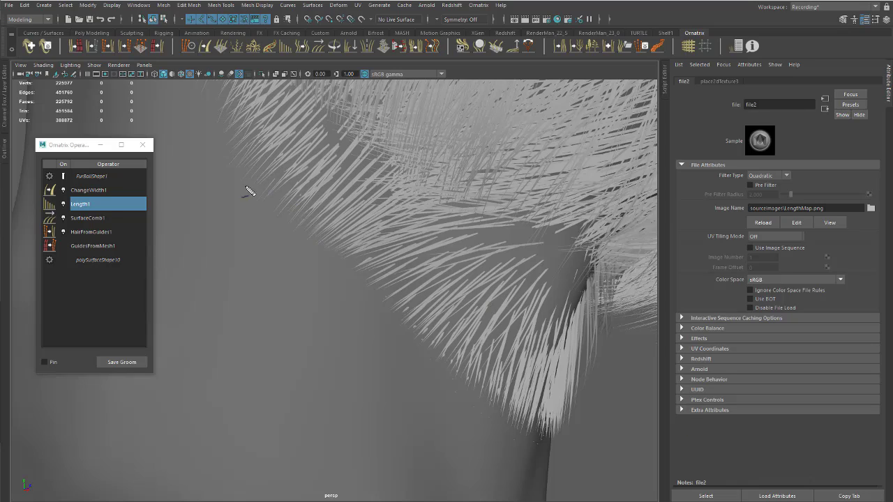
pyautogui.moveTo(243, 174)
pyautogui.mouseDown()
pyautogui.moveTo(484, 363)
pyautogui.moveTo(189, 170)
pyautogui.mouseUp()
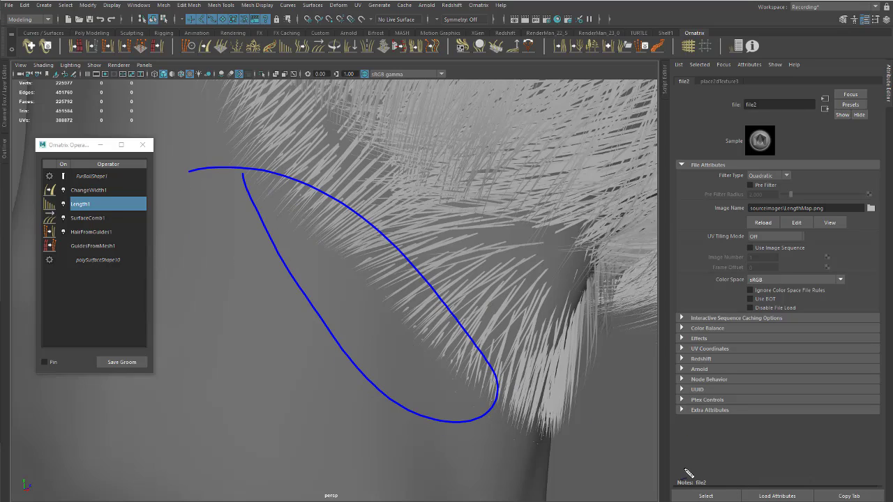
# - Switch to Mudbox and activate the Paint Brush for work on the lower neck edge of the length map
pyautogui.press('super+Tab')
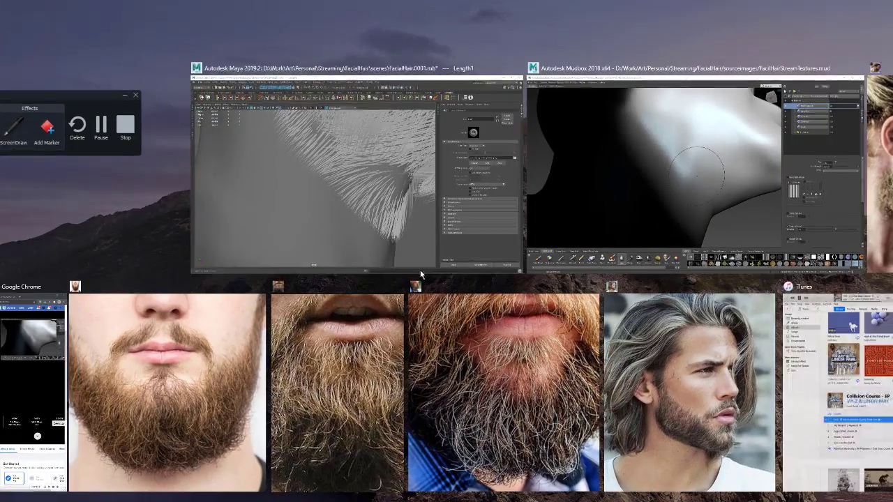
pyautogui.click(621, 222)
pyautogui.keyDown('alt'); pyautogui.moveTo(383, 319); pyautogui.dragTo(299, 343); pyautogui.keyUp('alt')
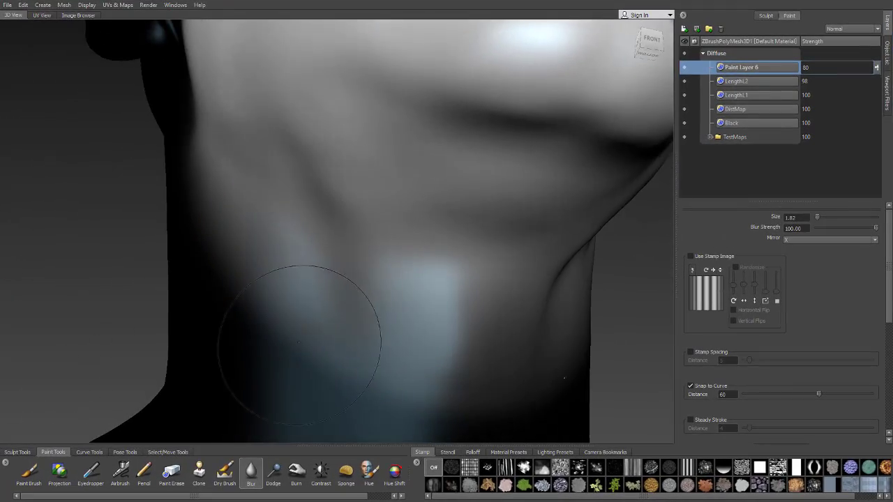
pyautogui.keyDown('alt'); pyautogui.moveTo(299, 343); pyautogui.dragTo(349, 244, button='middle'); pyautogui.keyUp('alt')
pyautogui.keyDown('alt'); pyautogui.moveTo(349, 244); pyautogui.dragTo(446, 300); pyautogui.keyUp('alt')
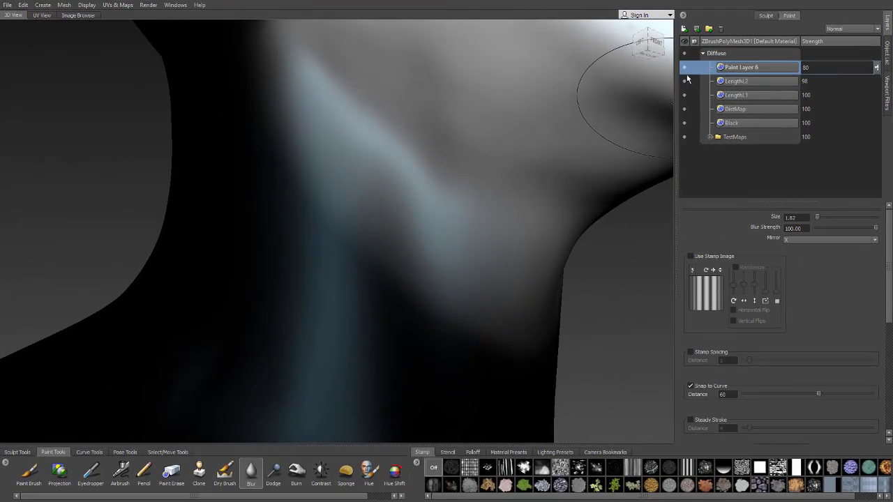
pyautogui.click(685, 81)
pyautogui.click(26, 477)
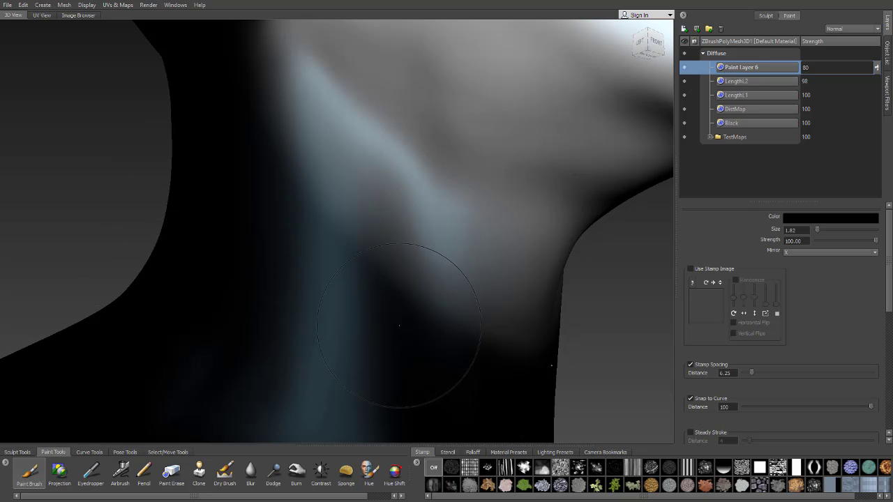
# - Try a black paint stroke along the neck edge on Paint Layer 6, and undo it
pyautogui.moveTo(433, 332)
pyautogui.keyDown('alt'); pyautogui.mouseDown()
pyautogui.moveTo(408, 317)
pyautogui.moveTo(404, 304)
pyautogui.moveTo(434, 300)
pyautogui.moveTo(431, 311)
pyautogui.moveTo(504, 278)
pyautogui.moveTo(434, 210)
pyautogui.moveTo(314, 143)
pyautogui.mouseUp(); pyautogui.keyUp('alt')
pyautogui.moveTo(326, 233)
pyautogui.keyDown('alt'); pyautogui.mouseDown()
pyautogui.moveTo(358, 245)
pyautogui.moveTo(389, 209)
pyautogui.moveTo(440, 195)
pyautogui.mouseUp(); pyautogui.keyUp('alt')
pyautogui.hotkey('ctrl', 'z')
# - Toggle the visibility of Paint Layer 6 and LengthL1 to compare each layer's effect on the neck edge
pyautogui.click(684, 67)
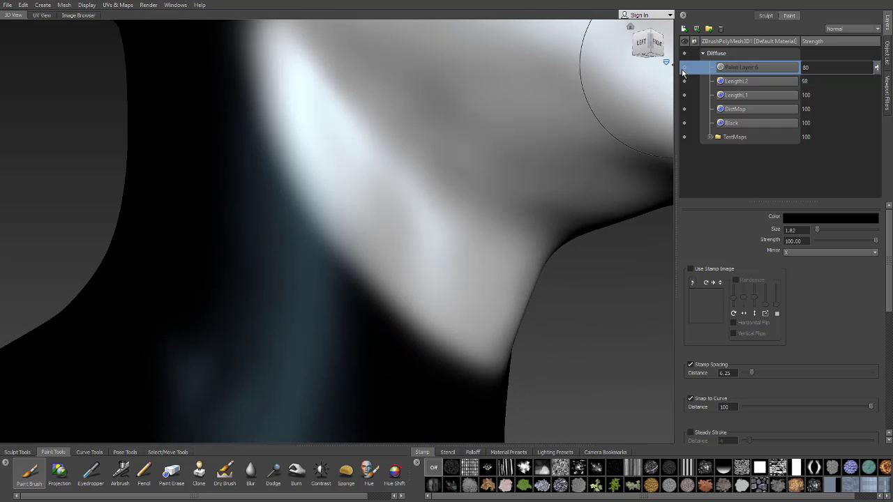
pyautogui.click(685, 67)
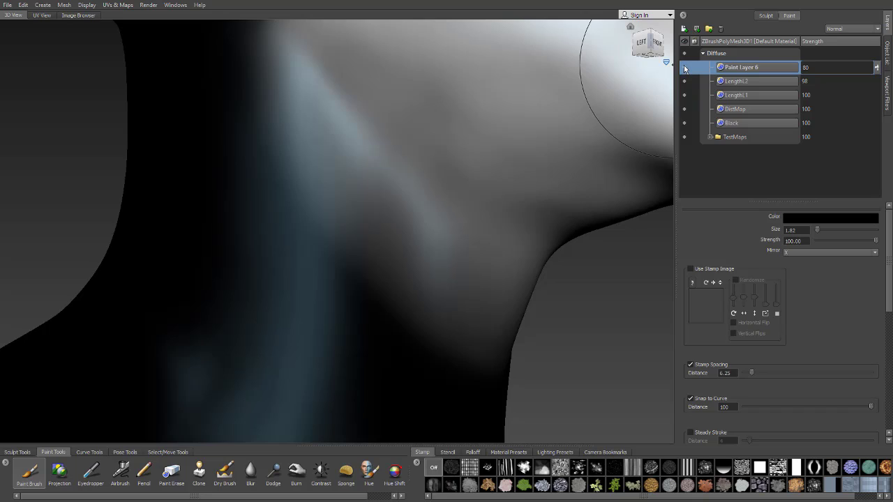
pyautogui.click(684, 68)
pyautogui.click(684, 68)
pyautogui.click(685, 96)
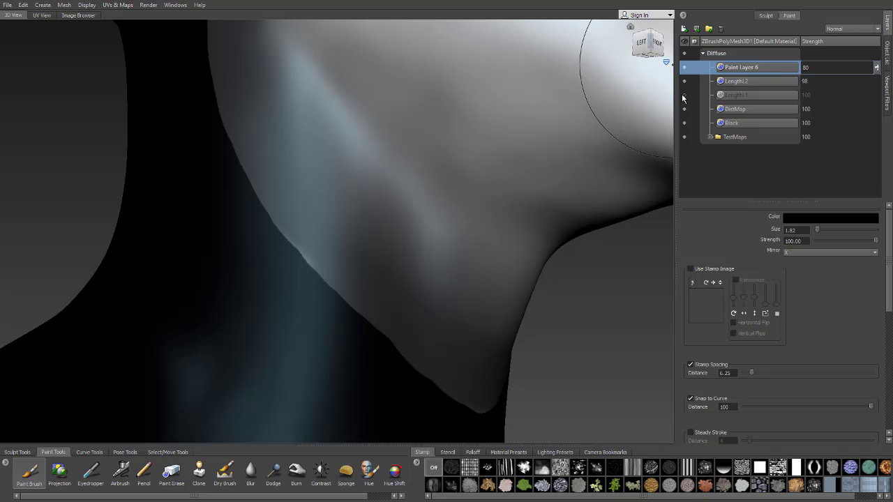
pyautogui.click(685, 96)
# - Rename the LengthL2 paint layer to Mustache
pyautogui.doubleClick(737, 82)
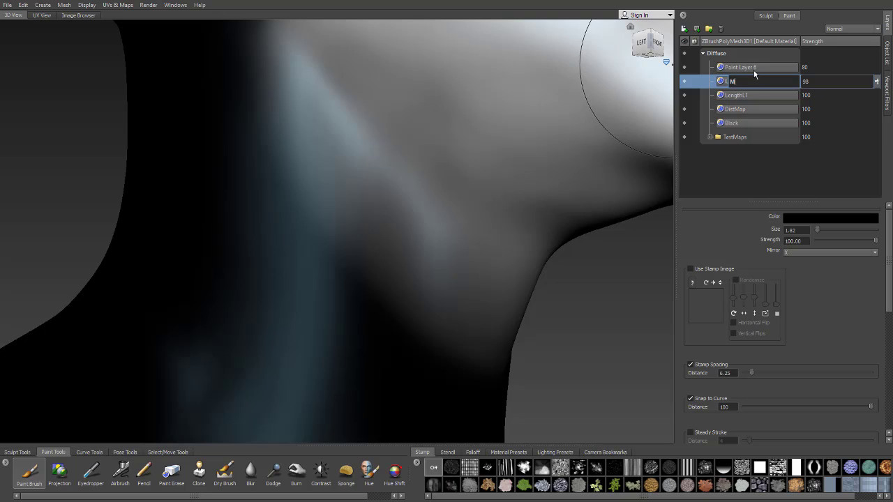
pyautogui.press('Return')
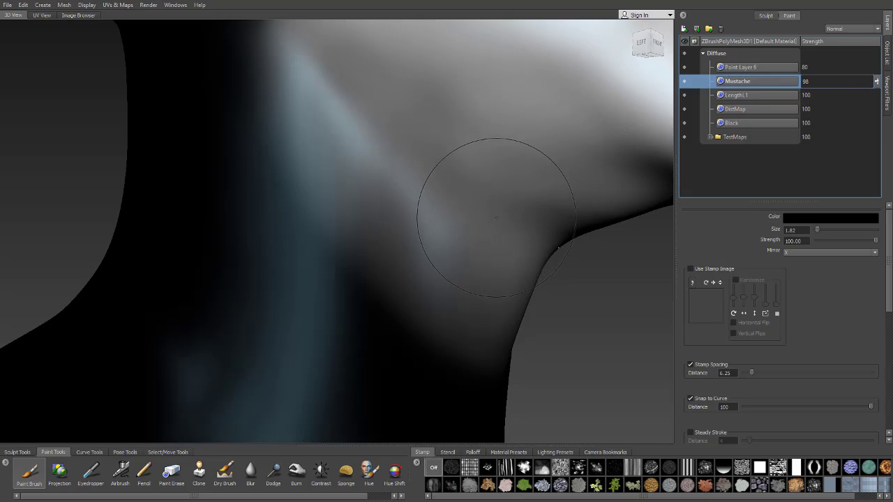
# - Paint the lower neck edge black on the LengthL1 layer with the Paint Brush at size 1.82 and strength 100
pyautogui.keyDown('alt'); pyautogui.moveTo(496, 215); pyautogui.dragTo(442, 200); pyautogui.keyUp('alt')
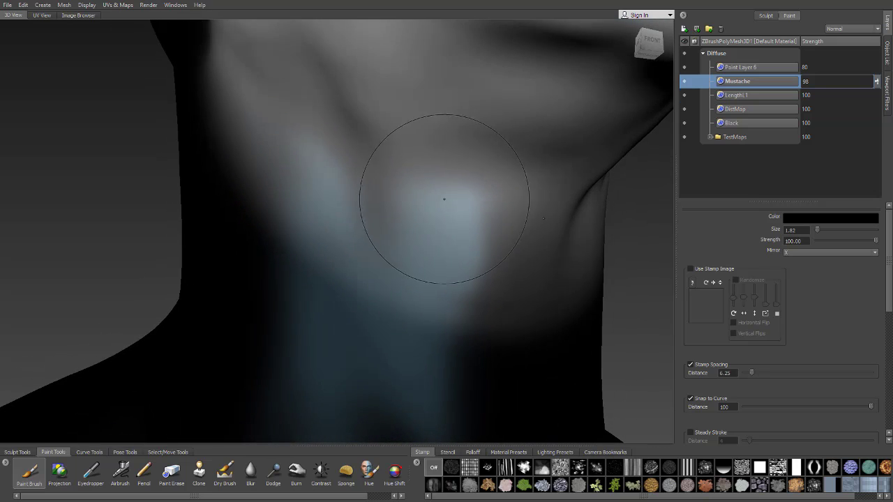
pyautogui.click(685, 98)
pyautogui.click(686, 97)
pyautogui.click(744, 97)
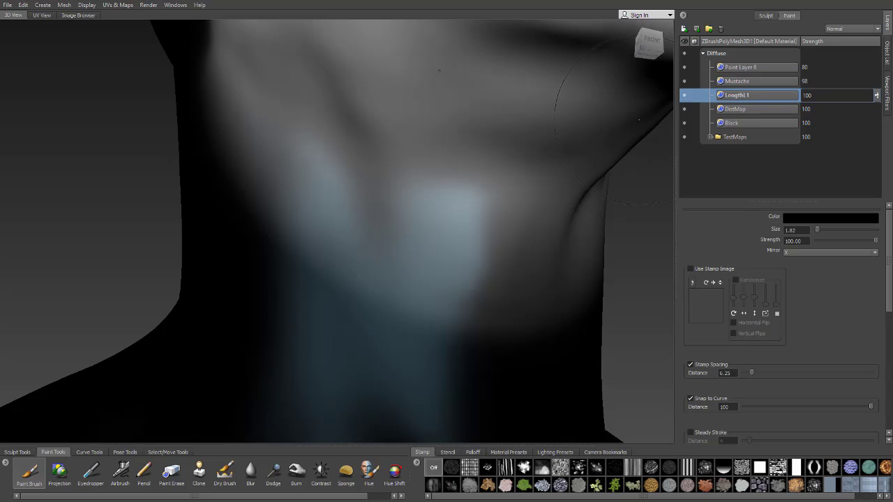
pyautogui.moveTo(441, 230)
pyautogui.keyDown('alt'); pyautogui.mouseDown()
pyautogui.moveTo(453, 244)
pyautogui.moveTo(605, 148)
pyautogui.mouseUp(); pyautogui.keyUp('alt')
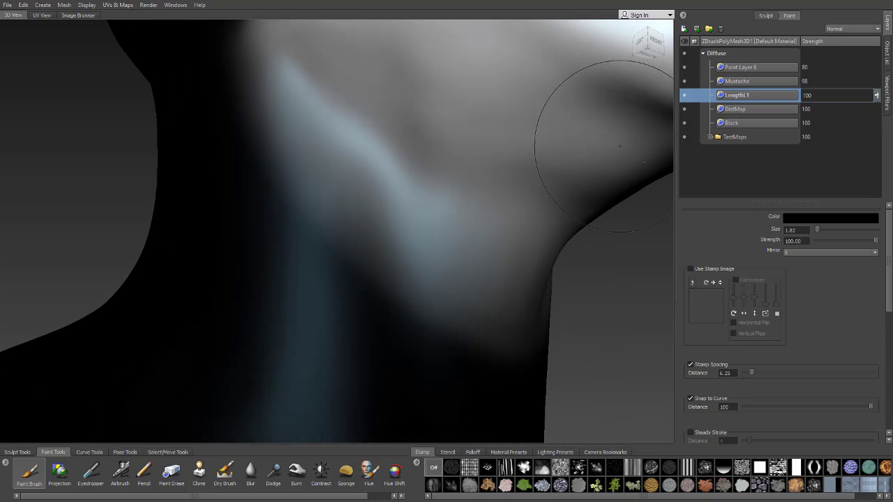
pyautogui.keyDown('alt'); pyautogui.moveTo(473, 257); pyautogui.dragTo(477, 269); pyautogui.keyUp('alt')
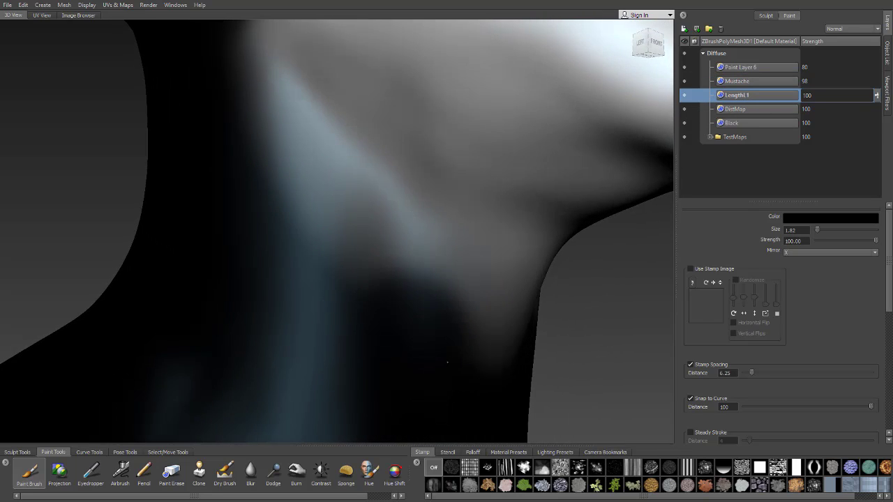
# - Soften the painted neck edge on LengthL1 with the Blur tool, from under the chin up towards the ear
pyautogui.click(250, 472)
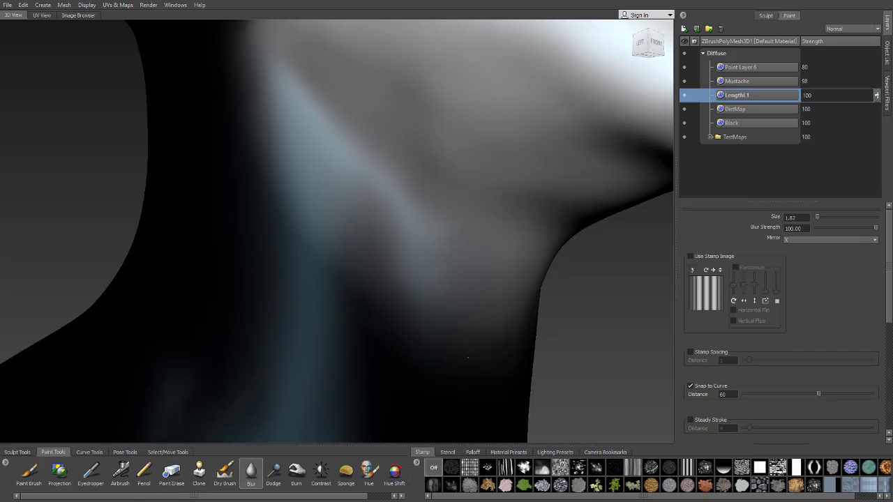
pyautogui.keyDown('alt'); pyautogui.moveTo(396, 369); pyautogui.dragTo(420, 353); pyautogui.keyUp('alt')
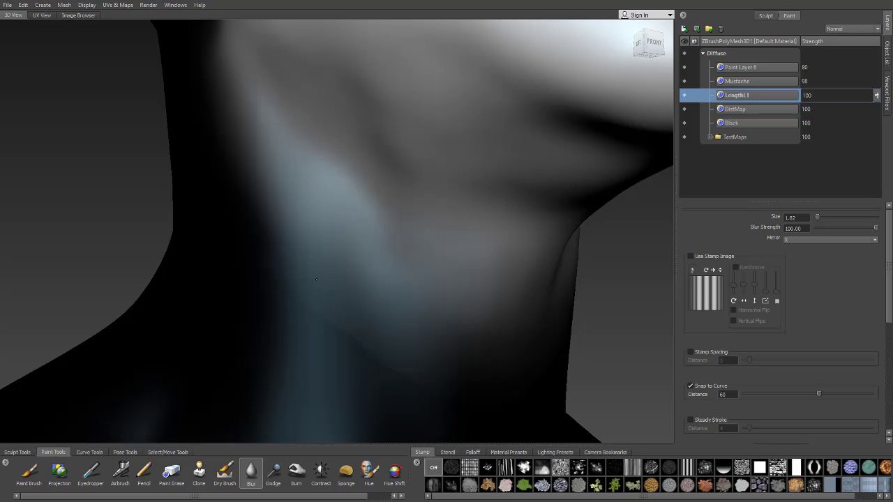
pyautogui.keyDown('alt'); pyautogui.moveTo(256, 198); pyautogui.dragTo(282, 212); pyautogui.keyUp('alt')
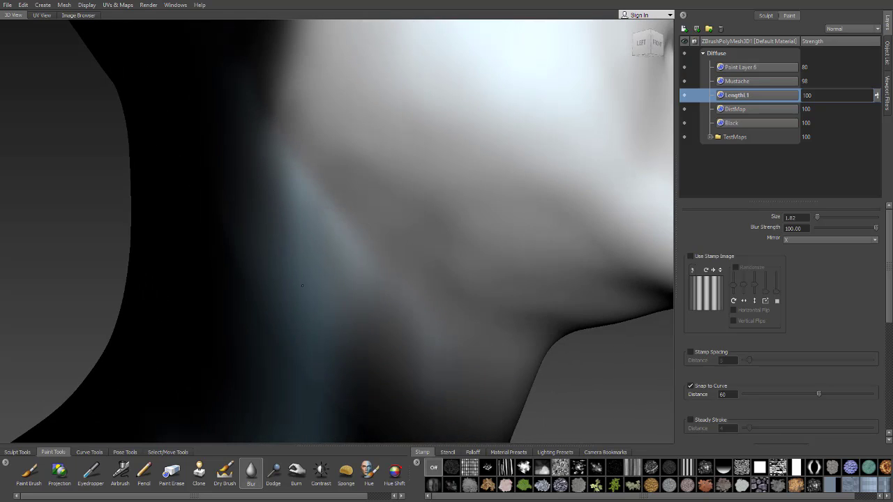
pyautogui.keyDown('alt'); pyautogui.moveTo(259, 179); pyautogui.dragTo(301, 260, button='middle'); pyautogui.keyUp('alt')
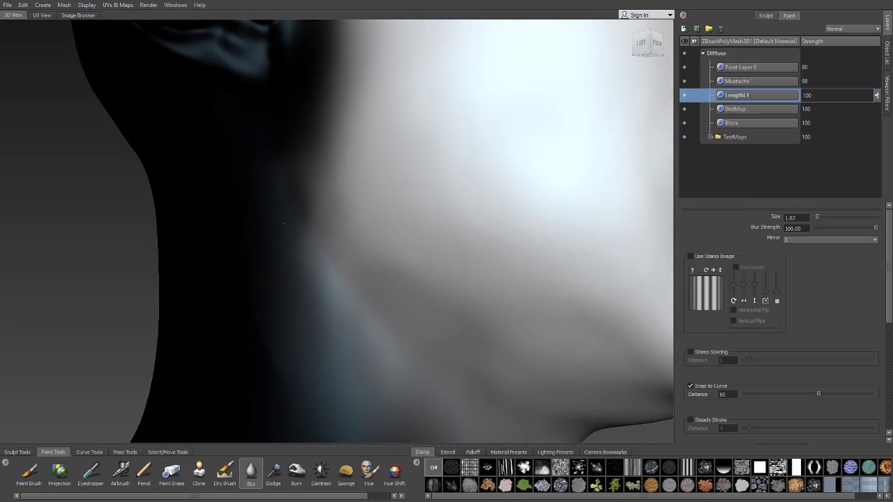
pyautogui.keyDown('alt'); pyautogui.moveTo(300, 260); pyautogui.dragTo(460, 260); pyautogui.keyUp('alt')
pyautogui.keyDown('alt'); pyautogui.moveTo(322, 265); pyautogui.dragTo(333, 176, button='middle'); pyautogui.keyUp('alt')
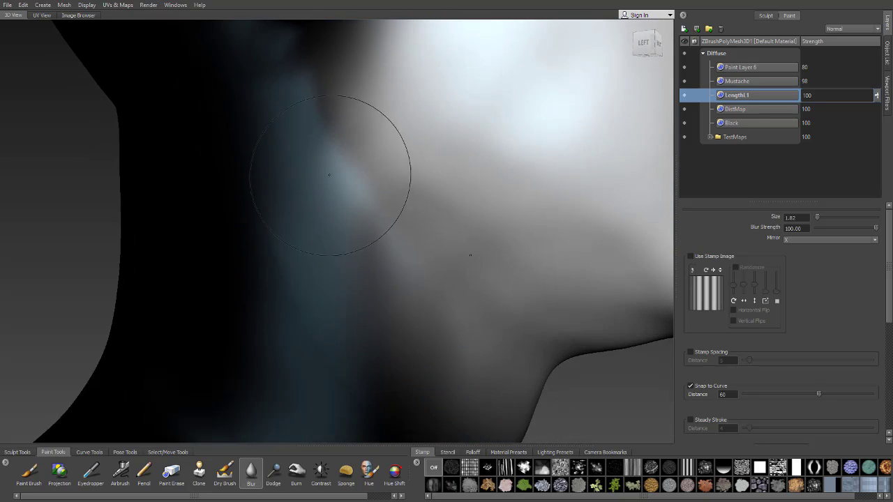
pyautogui.keyDown('alt'); pyautogui.moveTo(333, 176); pyautogui.dragTo(314, 204); pyautogui.keyUp('alt')
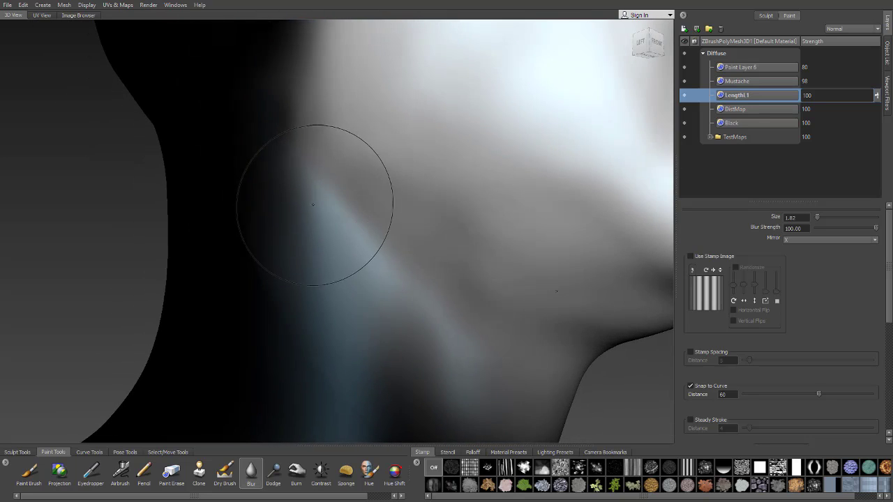
# - Hide Paint Layer 6, Mustache and LengthL1 to compare the blurred neck edge with the underlying DistMap border
pyautogui.click(684, 67)
pyautogui.moveTo(393, 225)
pyautogui.keyDown('alt'); pyautogui.mouseDown()
pyautogui.moveTo(286, 216)
pyautogui.moveTo(273, 245)
pyautogui.mouseUp(); pyautogui.keyUp('alt')
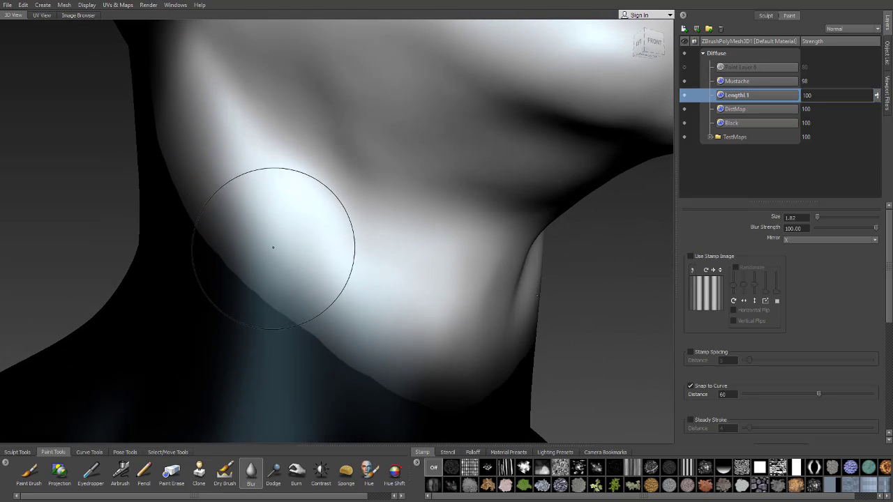
pyautogui.keyDown('alt'); pyautogui.moveTo(349, 299); pyautogui.dragTo(329, 286); pyautogui.keyUp('alt')
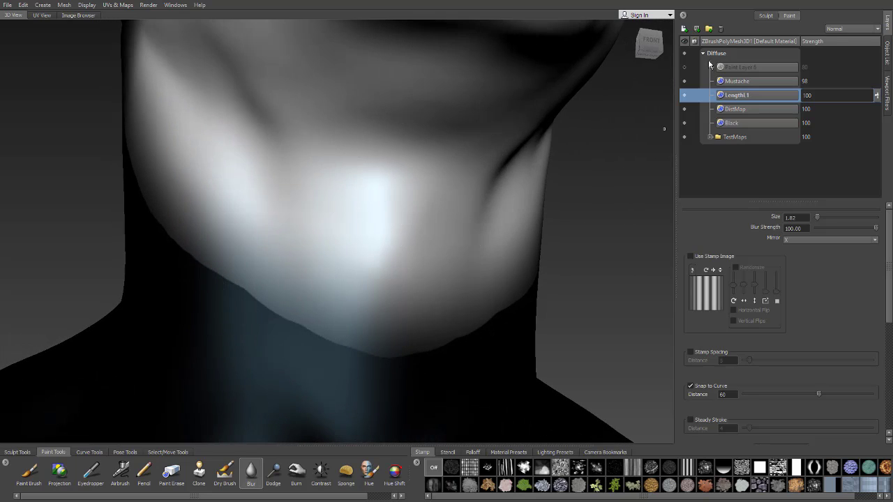
pyautogui.click(684, 95)
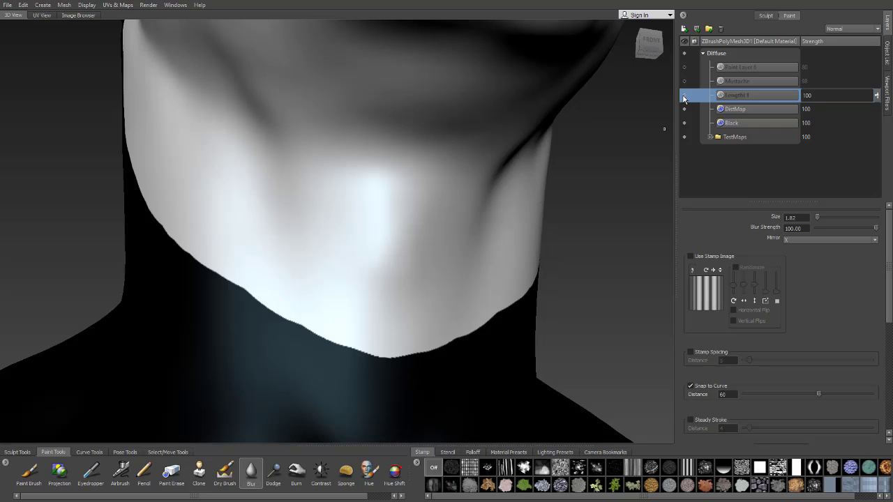
# - Toggle the visibility of LengthL1, Paint Layer 6 and DistMap to compare how each layer affects the neck border
pyautogui.click(685, 95)
pyautogui.moveTo(397, 237)
pyautogui.keyDown('alt'); pyautogui.mouseDown()
pyautogui.moveTo(429, 246)
pyautogui.moveTo(379, 299)
pyautogui.moveTo(257, 288)
pyautogui.mouseUp(); pyautogui.keyUp('alt')
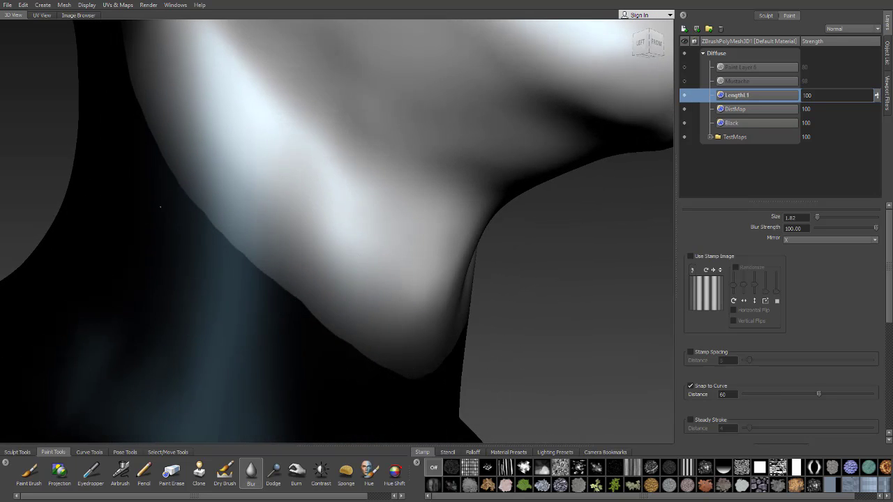
pyautogui.click(683, 68)
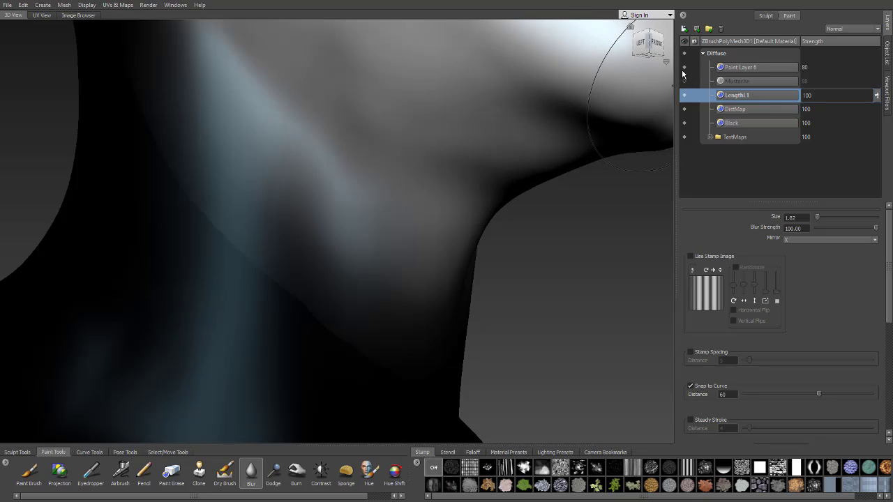
pyautogui.click(740, 68)
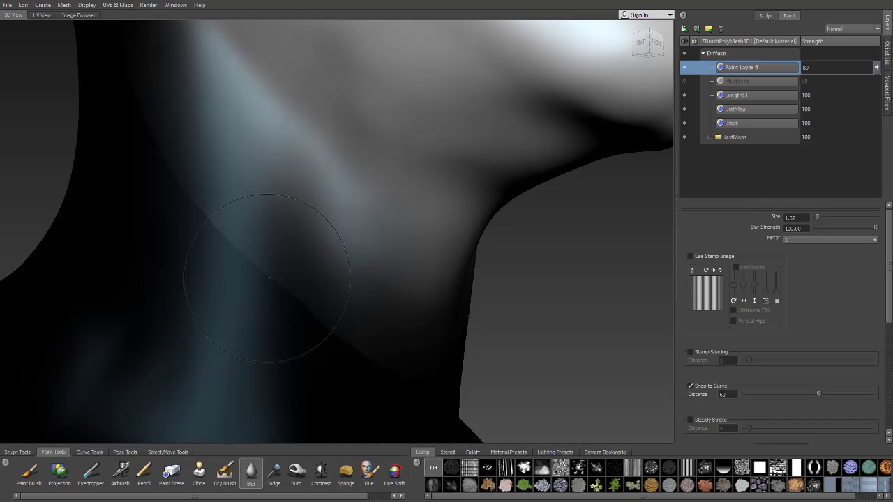
pyautogui.click(684, 68)
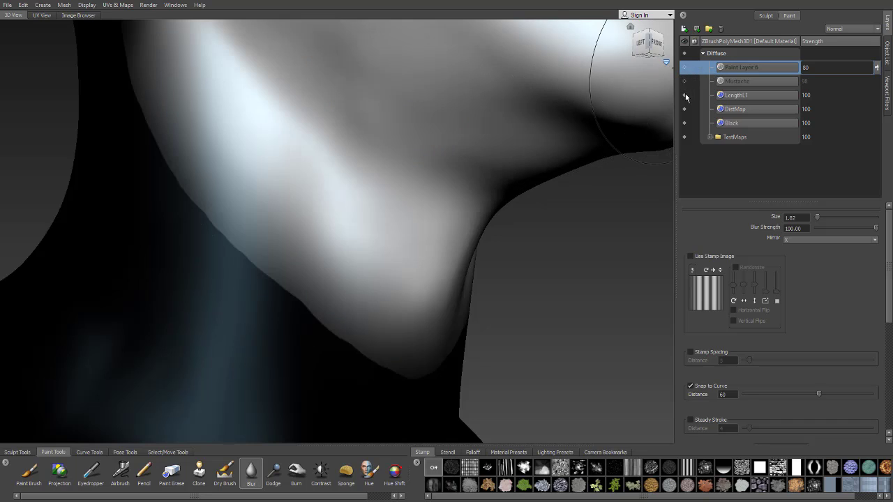
pyautogui.click(685, 95)
pyautogui.click(684, 109)
pyautogui.click(686, 109)
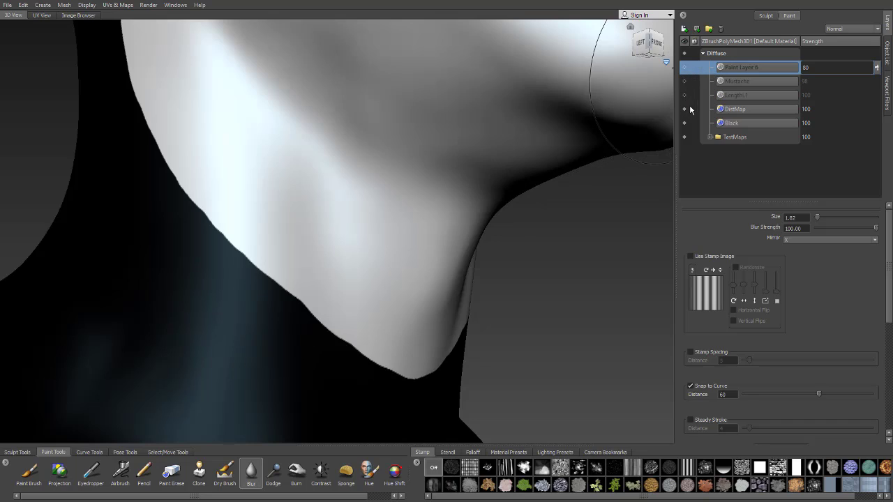
pyautogui.click(684, 95)
# - Paint the faint lower neck border black on the LengthL1 layer with the Paint Brush at size 1.82 and strength 100
pyautogui.click(736, 96)
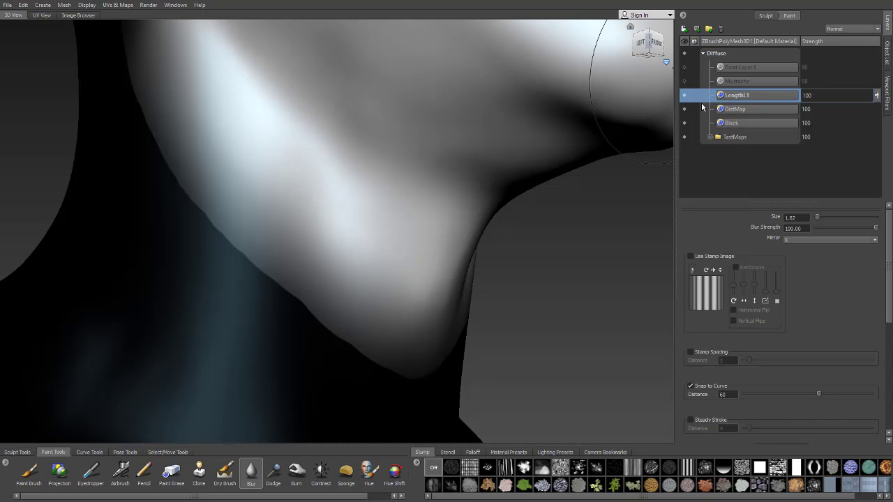
pyautogui.click(29, 473)
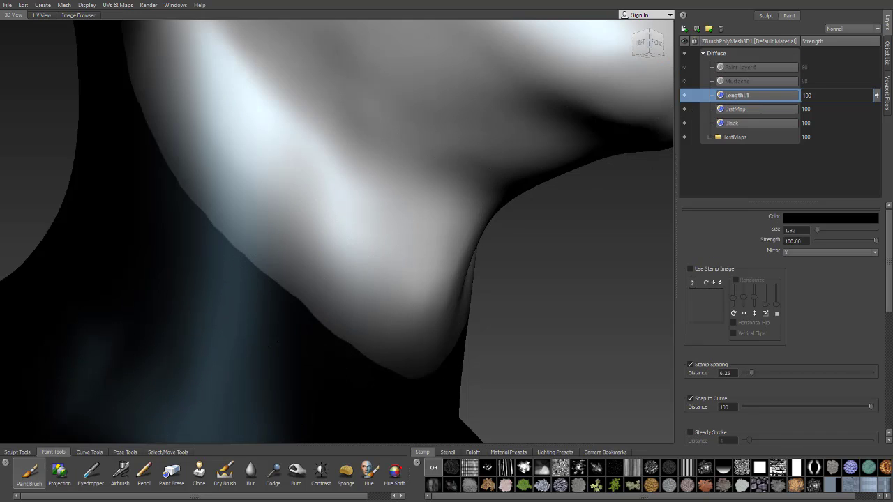
pyautogui.moveTo(255, 316); pyautogui.dragTo(249, 305)
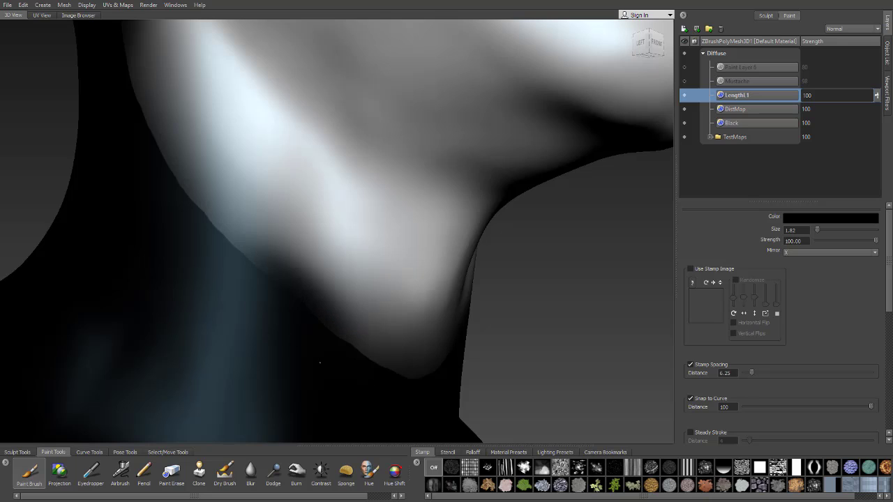
pyautogui.moveTo(319, 363); pyautogui.dragTo(366, 396)
pyautogui.keyDown('alt'); pyautogui.moveTo(281, 335); pyautogui.dragTo(341, 394); pyautogui.keyUp('alt')
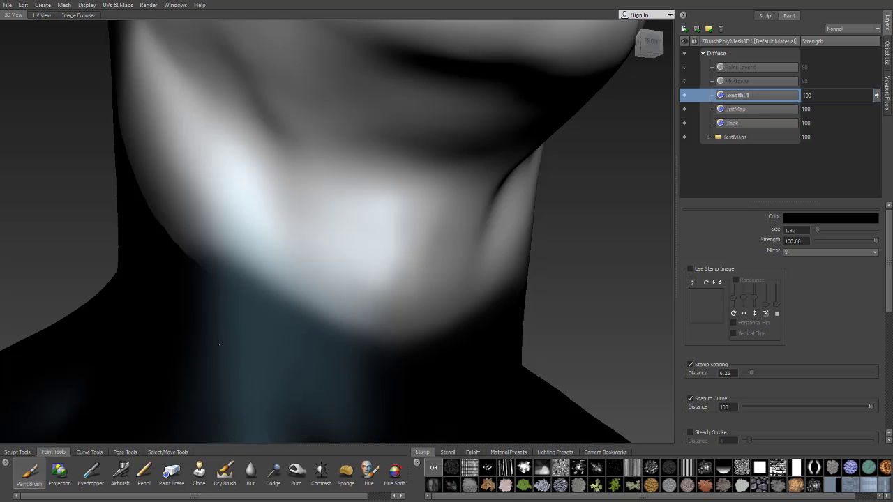
# - Continue the black edge on LengthL1 up the side of the neck towards the ear and touch it up below the jaw
pyautogui.keyDown('alt'); pyautogui.moveTo(179, 298); pyautogui.dragTo(175, 226); pyautogui.keyUp('alt')
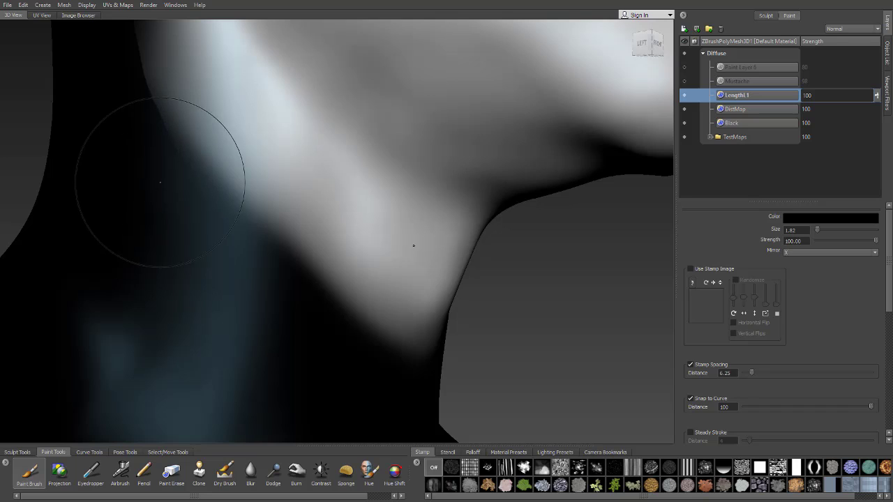
pyautogui.keyDown('alt'); pyautogui.moveTo(160, 180); pyautogui.dragTo(207, 222); pyautogui.keyUp('alt')
pyautogui.moveTo(183, 162)
pyautogui.mouseDown()
pyautogui.moveTo(189, 156)
pyautogui.moveTo(236, 289)
pyautogui.moveTo(200, 196)
pyautogui.moveTo(206, 142)
pyautogui.mouseUp()
pyautogui.keyDown('alt'); pyautogui.moveTo(205, 240); pyautogui.dragTo(188, 209); pyautogui.keyUp('alt')
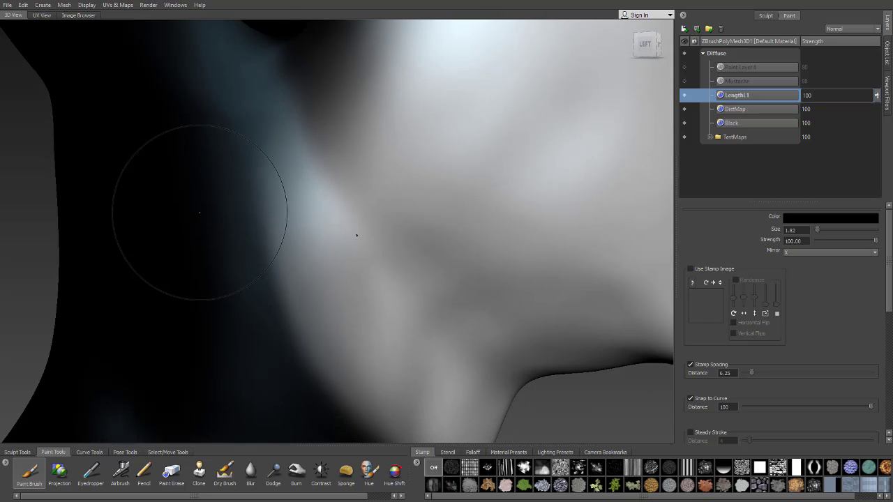
pyautogui.moveTo(235, 318)
pyautogui.keyDown('alt'); pyautogui.mouseDown()
pyautogui.moveTo(211, 207)
pyautogui.moveTo(213, 140)
pyautogui.mouseUp(); pyautogui.keyUp('alt')
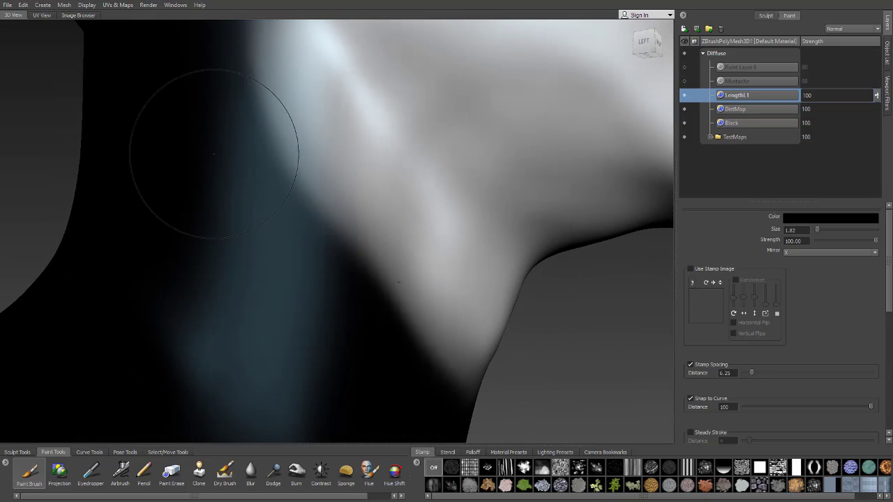
pyautogui.keyDown('alt'); pyautogui.moveTo(320, 312); pyautogui.dragTo(282, 318); pyautogui.keyUp('alt')
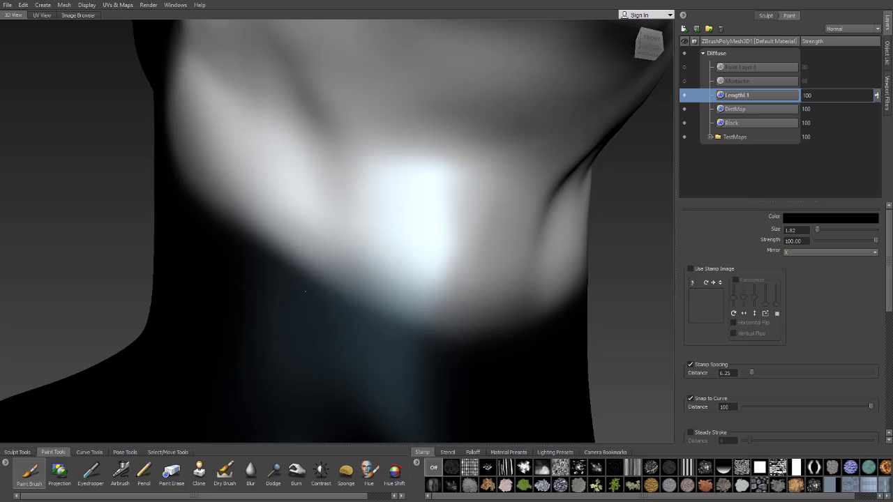
pyautogui.moveTo(275, 279); pyautogui.dragTo(271, 275)
pyautogui.moveTo(279, 284)
pyautogui.keyDown('alt'); pyautogui.mouseDown()
pyautogui.moveTo(387, 335)
pyautogui.moveTo(224, 233)
pyautogui.moveTo(262, 272)
pyautogui.mouseUp(); pyautogui.keyUp('alt')
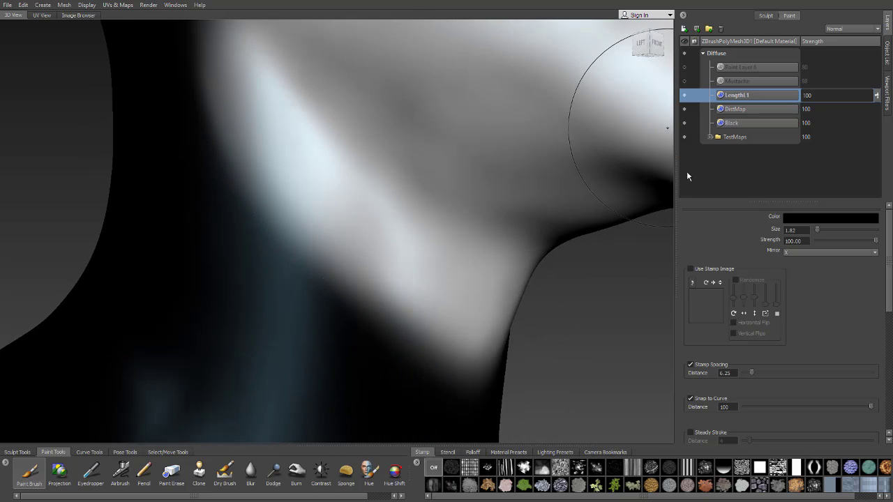
# - Soften the repainted LengthL1 edge on the front of the neck with the Blur tool at size 1.82 and strength 100
pyautogui.click(251, 474)
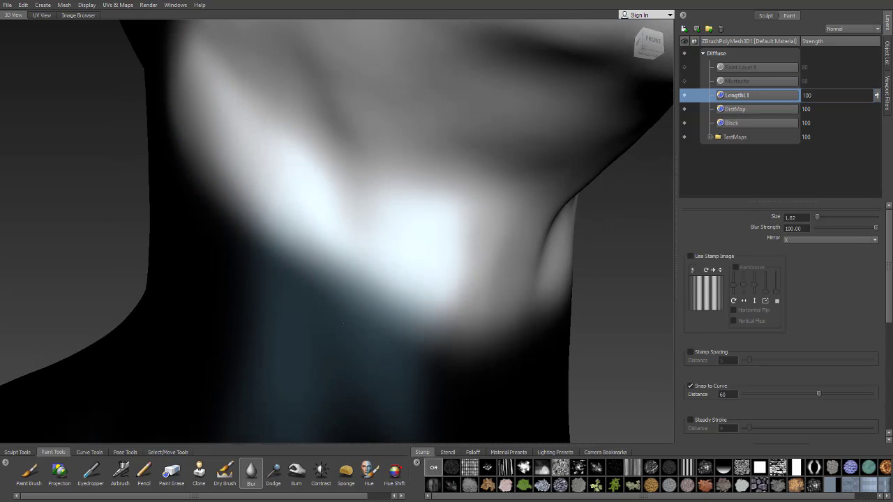
pyautogui.keyDown('alt'); pyautogui.moveTo(409, 348); pyautogui.dragTo(407, 335); pyautogui.keyUp('alt')
pyautogui.moveTo(433, 283); pyautogui.dragTo(394, 279)
pyautogui.keyDown('alt'); pyautogui.moveTo(392, 278); pyautogui.dragTo(374, 271); pyautogui.keyUp('alt')
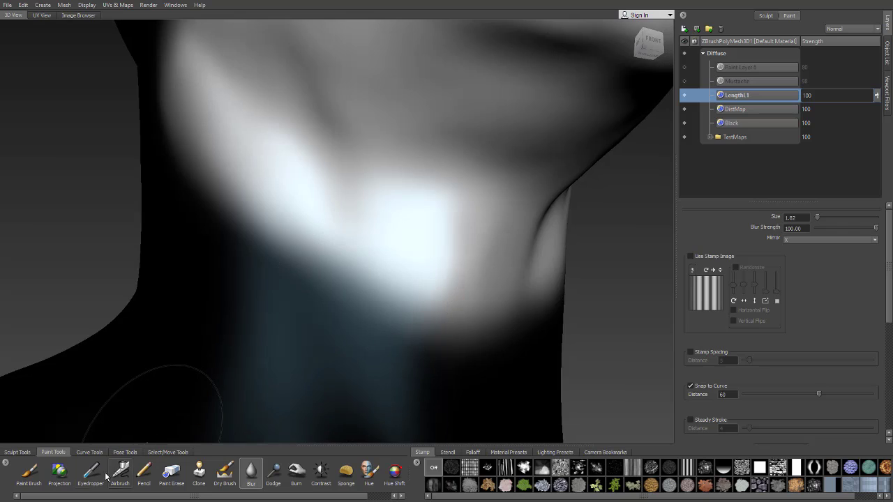
# - Cut the neck edge back with another black Paint Brush stroke on LengthL1, and blur it on the front of the neck
pyautogui.click(29, 472)
pyautogui.moveTo(444, 408)
pyautogui.mouseDown()
pyautogui.moveTo(440, 374)
pyautogui.moveTo(265, 307)
pyautogui.moveTo(438, 361)
pyautogui.moveTo(233, 255)
pyautogui.moveTo(370, 331)
pyautogui.moveTo(287, 272)
pyautogui.mouseUp()
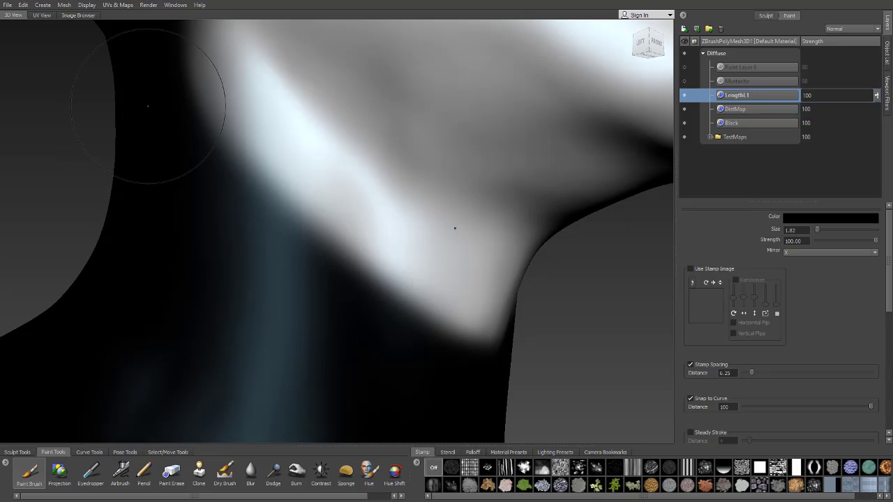
pyautogui.click(251, 474)
pyautogui.keyDown('alt'); pyautogui.moveTo(537, 305); pyautogui.dragTo(422, 296); pyautogui.keyUp('alt')
pyautogui.moveTo(424, 295); pyautogui.dragTo(427, 301)
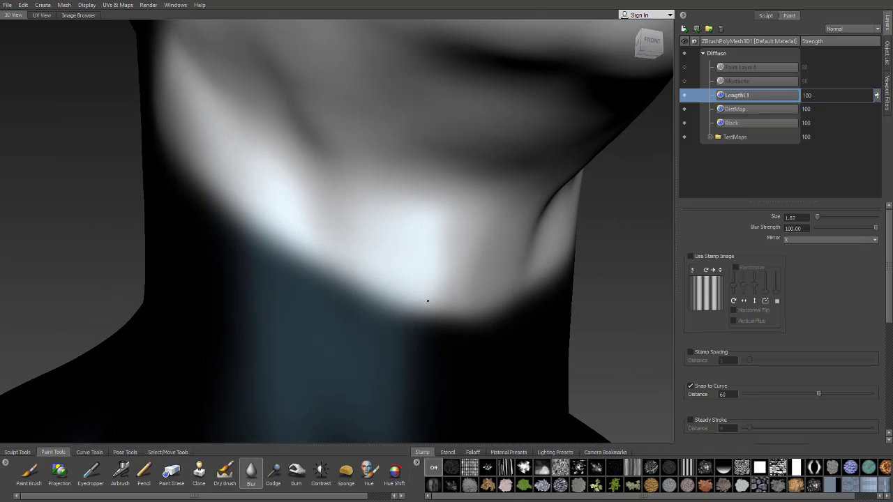
pyautogui.moveTo(351, 283); pyautogui.dragTo(329, 268)
pyautogui.moveTo(324, 263)
pyautogui.mouseDown()
pyautogui.moveTo(313, 252)
pyautogui.moveTo(328, 258)
pyautogui.mouseUp()
# - Blur the LengthL1 border along the side of the neck towards the ear and across the front beneath the chin
pyautogui.keyDown('alt'); pyautogui.moveTo(396, 285); pyautogui.dragTo(415, 291); pyautogui.keyUp('alt')
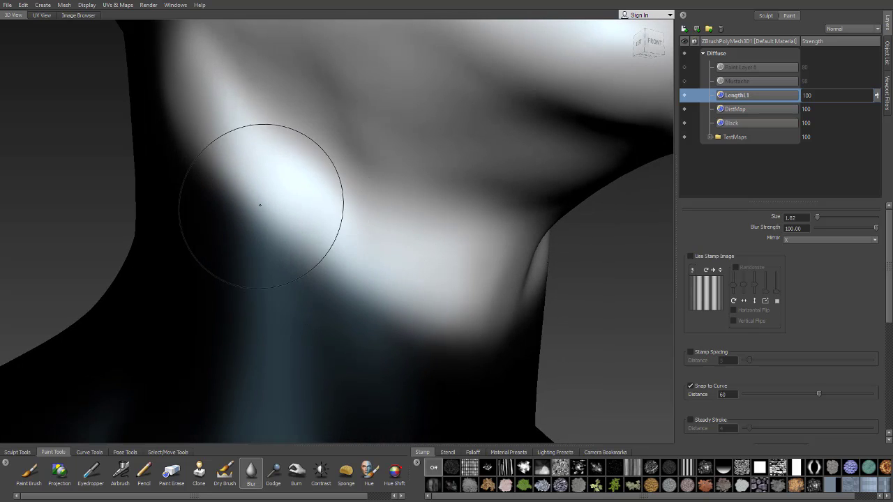
pyautogui.moveTo(265, 209)
pyautogui.keyDown('alt'); pyautogui.mouseDown()
pyautogui.moveTo(285, 249)
pyautogui.moveTo(289, 185)
pyautogui.mouseUp(); pyautogui.keyUp('alt')
pyautogui.moveTo(283, 243)
pyautogui.mouseDown()
pyautogui.moveTo(247, 215)
pyautogui.moveTo(217, 156)
pyautogui.moveTo(233, 134)
pyautogui.moveTo(242, 188)
pyautogui.mouseUp()
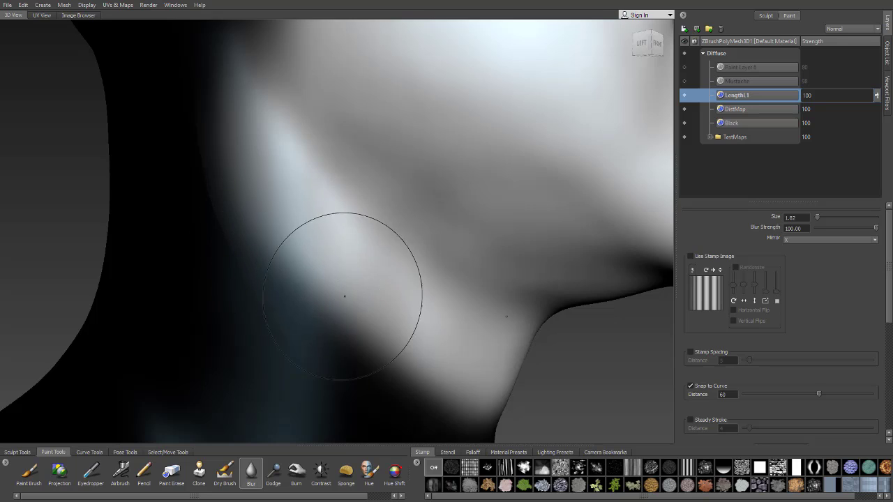
pyautogui.moveTo(347, 299)
pyautogui.keyDown('alt'); pyautogui.mouseDown()
pyautogui.moveTo(337, 303)
pyautogui.moveTo(306, 254)
pyautogui.moveTo(226, 179)
pyautogui.mouseUp(); pyautogui.keyUp('alt')
pyautogui.keyDown('alt'); pyautogui.moveTo(336, 239); pyautogui.dragTo(316, 268); pyautogui.keyUp('alt')
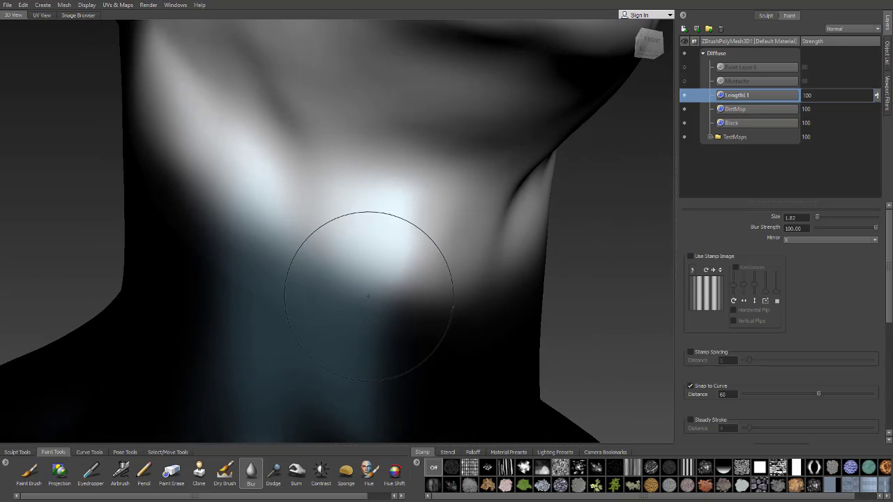
pyautogui.moveTo(407, 299); pyautogui.dragTo(427, 297)
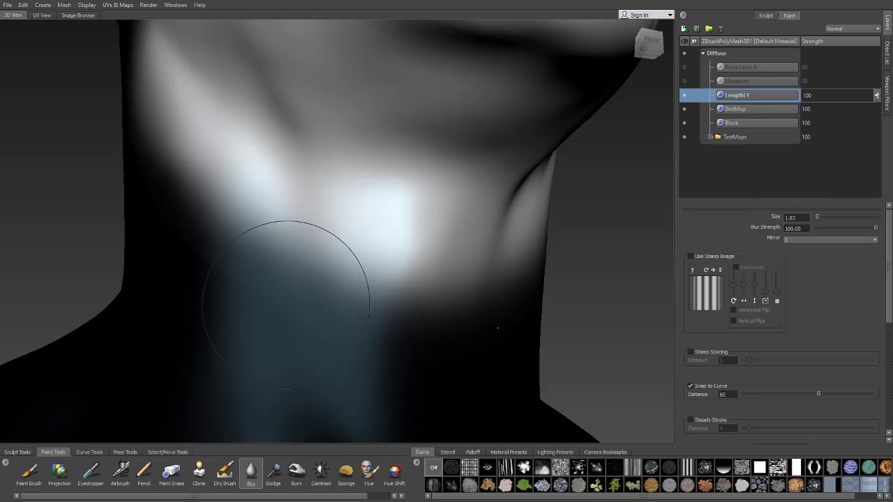
# - Paint the leftover grey below the softened border black on LengthL1, from the front of the neck up its side
pyautogui.click(23, 471)
pyautogui.keyDown('alt'); pyautogui.moveTo(363, 359); pyautogui.dragTo(382, 308, button='middle'); pyautogui.keyUp('alt')
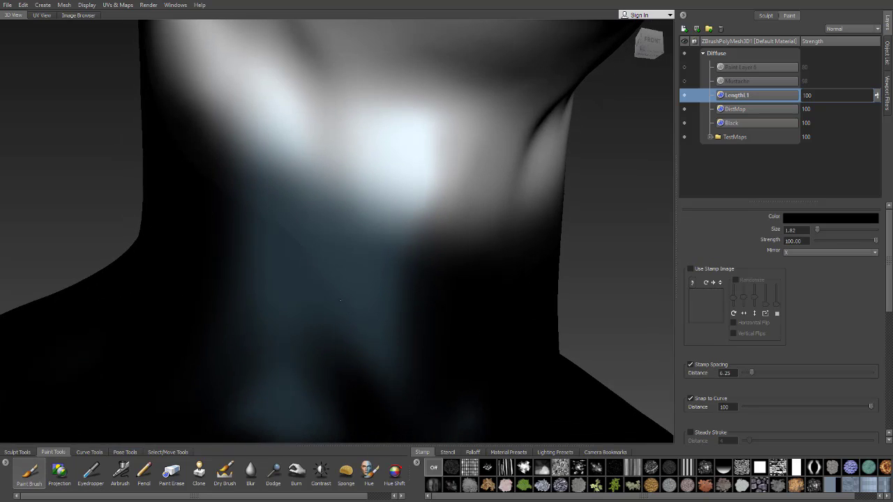
pyautogui.keyDown('alt'); pyautogui.moveTo(341, 300); pyautogui.dragTo(394, 310); pyautogui.keyUp('alt')
pyautogui.keyDown('alt'); pyautogui.moveTo(279, 235); pyautogui.dragTo(272, 248); pyautogui.keyUp('alt')
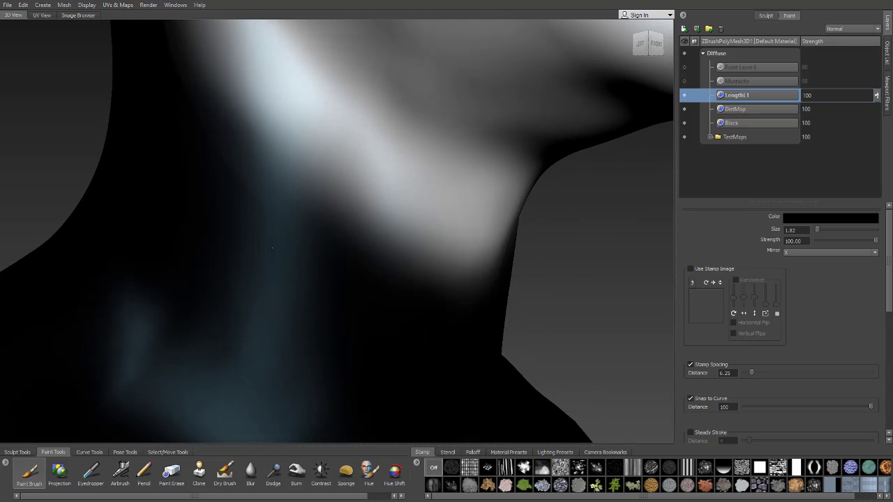
pyautogui.keyDown('alt'); pyautogui.moveTo(160, 147); pyautogui.dragTo(250, 251); pyautogui.keyUp('alt')
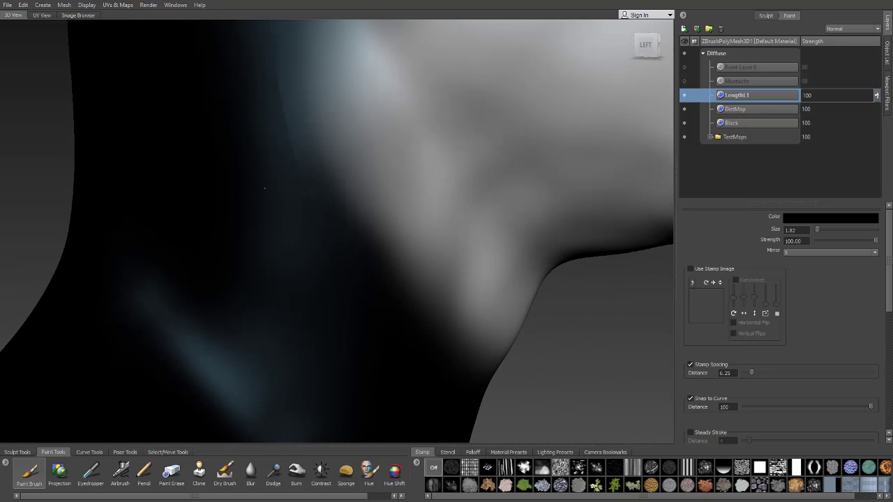
pyautogui.keyDown('alt'); pyautogui.moveTo(264, 188); pyautogui.dragTo(260, 274); pyautogui.keyUp('alt')
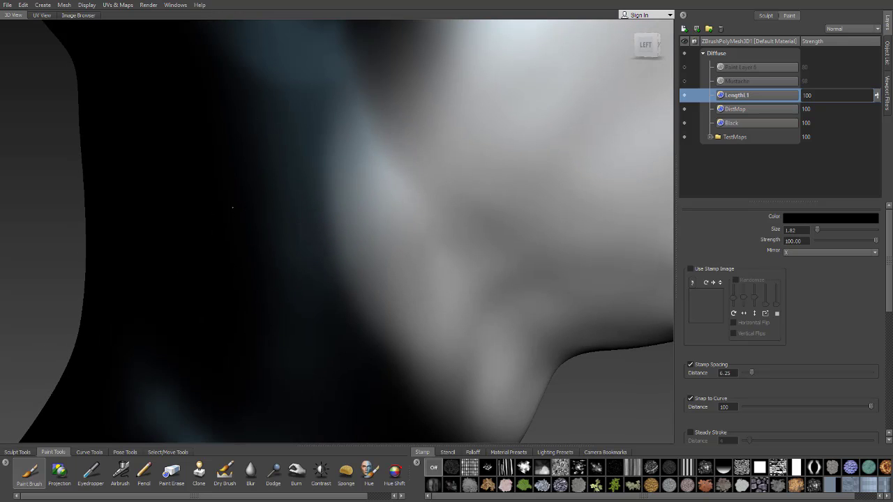
# - Reduce the Paint Brush size to 0.92 and clean up the LengthL1 border below the ear and along the neck in black
pyautogui.keyDown('alt'); pyautogui.moveTo(235, 148); pyautogui.dragTo(304, 229); pyautogui.keyUp('alt')
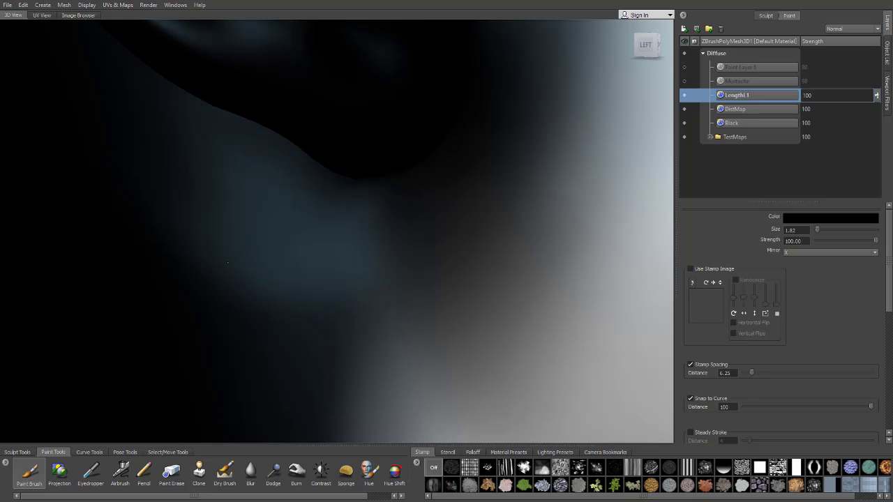
pyautogui.keyDown('alt'); pyautogui.moveTo(254, 266); pyautogui.dragTo(402, 215); pyautogui.keyUp('alt')
pyautogui.moveTo(90, 295)
pyautogui.keyDown('alt'); pyautogui.mouseDown()
pyautogui.moveTo(263, 180)
pyautogui.moveTo(247, 307)
pyautogui.moveTo(275, 286)
pyautogui.moveTo(304, 300)
pyautogui.moveTo(255, 301)
pyautogui.mouseUp(); pyautogui.keyUp('alt')
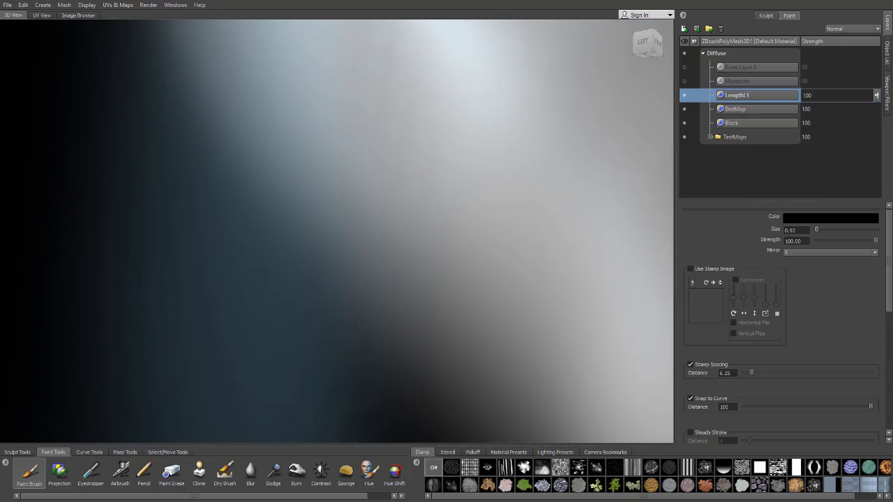
pyautogui.keyDown('alt'); pyautogui.moveTo(105, 210); pyautogui.dragTo(136, 179); pyautogui.keyUp('alt')
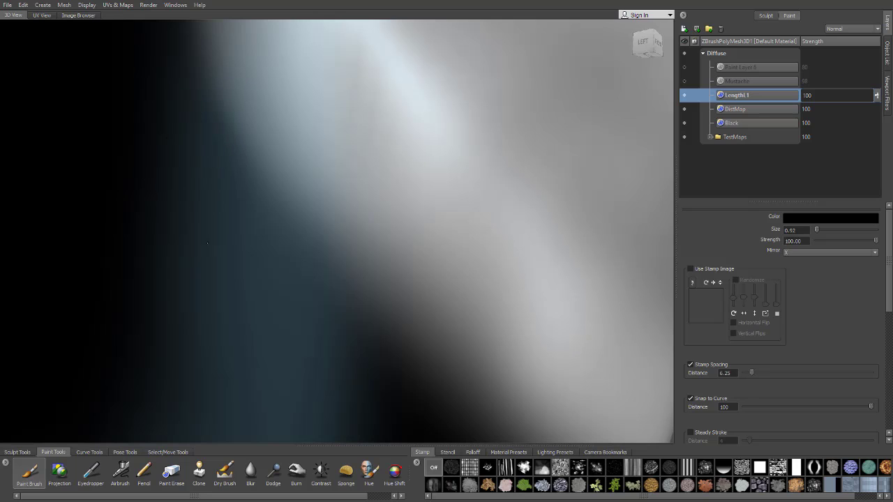
pyautogui.keyDown('alt'); pyautogui.moveTo(282, 264); pyautogui.dragTo(245, 253, button='right'); pyautogui.keyUp('alt')
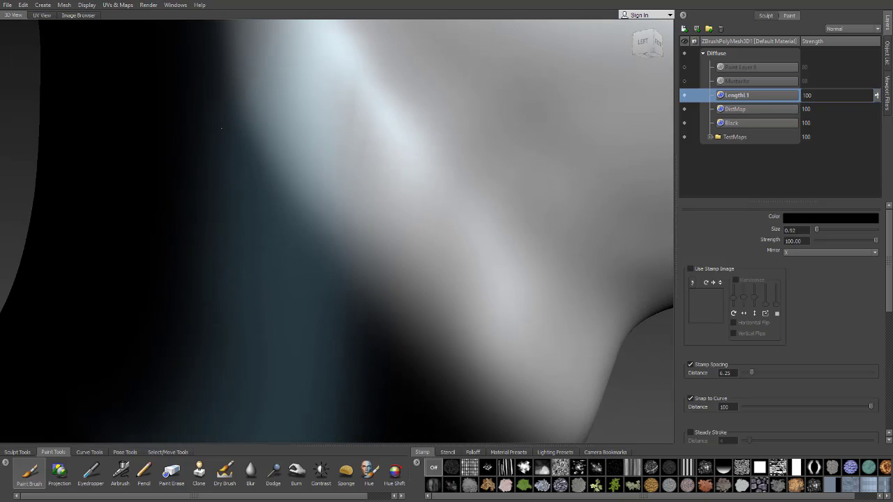
pyautogui.keyDown('alt'); pyautogui.moveTo(222, 109); pyautogui.dragTo(211, 244); pyautogui.keyUp('alt')
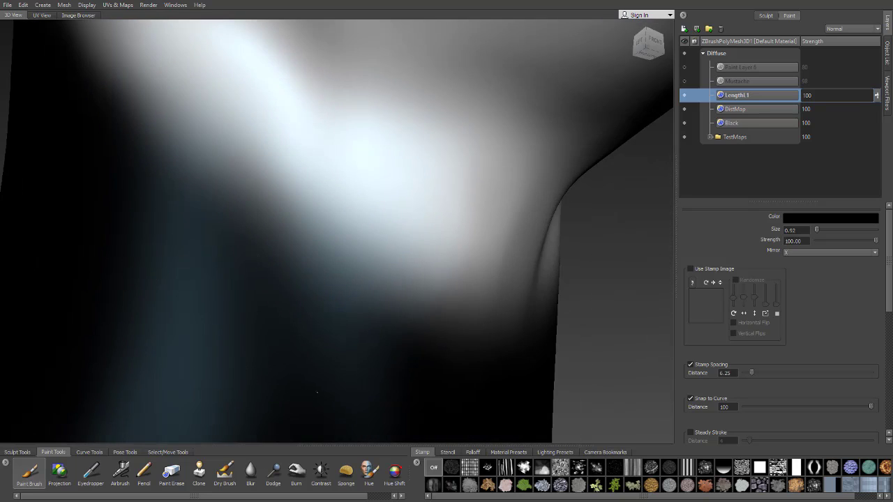
# - Show Paint Layer 6 again and check the combined neck falloff from the front and side
pyautogui.click(685, 67)
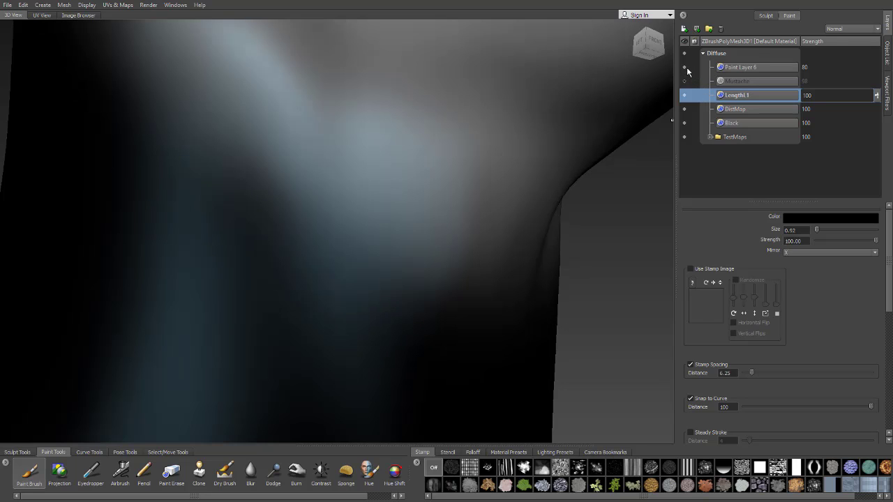
pyautogui.keyDown('alt'); pyautogui.moveTo(423, 170); pyautogui.dragTo(375, 186); pyautogui.keyUp('alt')
pyautogui.keyDown('alt'); pyautogui.moveTo(375, 186); pyautogui.dragTo(272, 174, button='right'); pyautogui.keyUp('alt')
pyautogui.keyDown('alt'); pyautogui.moveTo(273, 174); pyautogui.dragTo(656, 99); pyautogui.keyUp('alt')
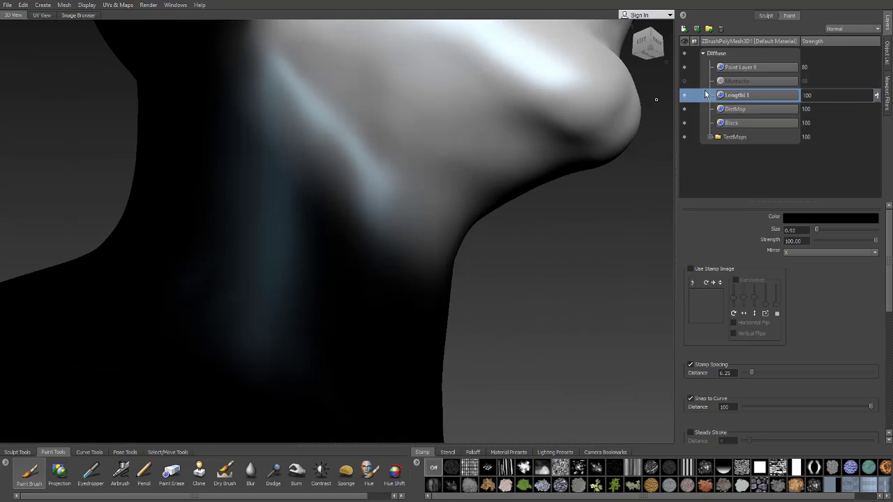
# - Rename Paint Layer 6 as LengthL2
pyautogui.click(746, 68)
pyautogui.keyDown('alt'); pyautogui.moveTo(398, 189); pyautogui.dragTo(575, 124, button='right'); pyautogui.keyUp('alt')
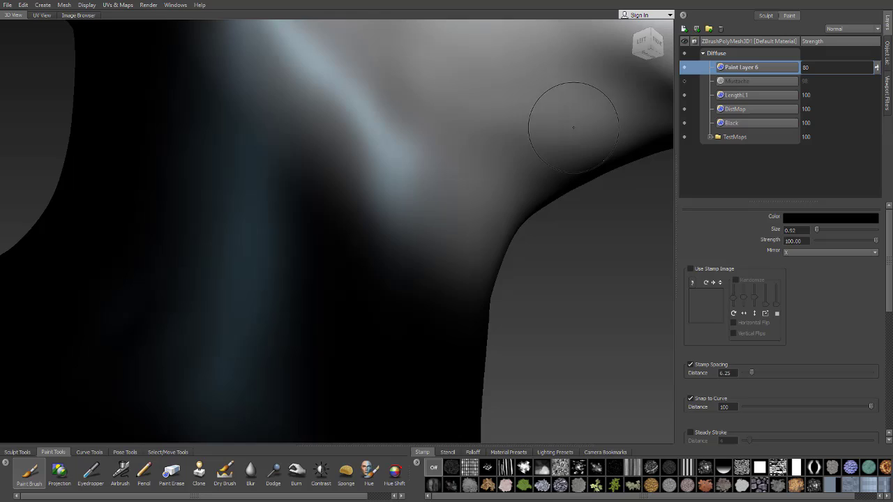
pyautogui.doubleClick(746, 69)
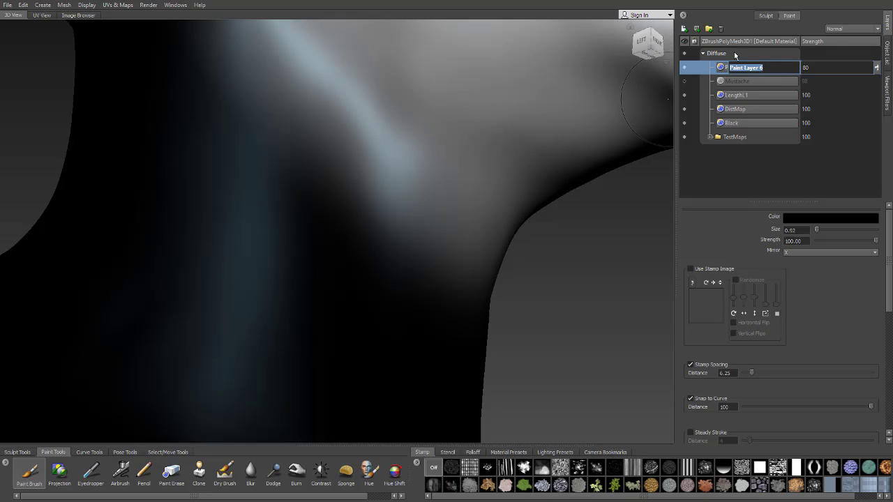
pyautogui.write('LengthL2')
pyautogui.press('Return')
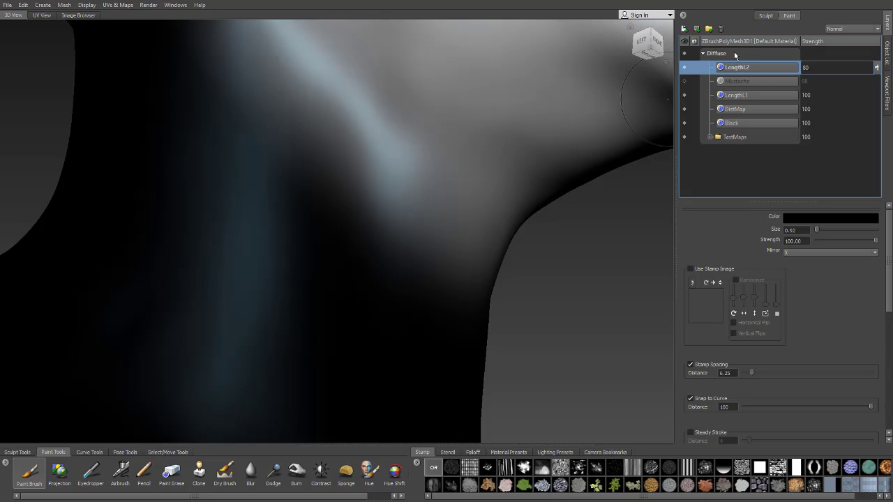
# - Choose the Blur tool and examine the LengthL2 neck falloff from the front, beneath the chin and along the side
pyautogui.keyDown('alt'); pyautogui.moveTo(409, 135); pyautogui.dragTo(349, 157, button='right'); pyautogui.keyUp('alt')
pyautogui.keyDown('alt'); pyautogui.moveTo(349, 157); pyautogui.dragTo(279, 187); pyautogui.keyUp('alt')
pyautogui.keyDown('alt'); pyautogui.moveTo(279, 187); pyautogui.dragTo(334, 236, button='right'); pyautogui.keyUp('alt')
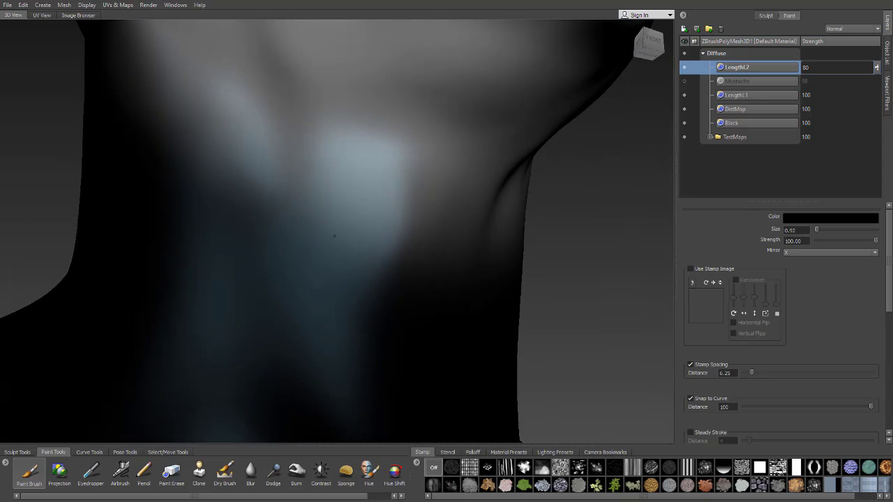
pyautogui.click(251, 472)
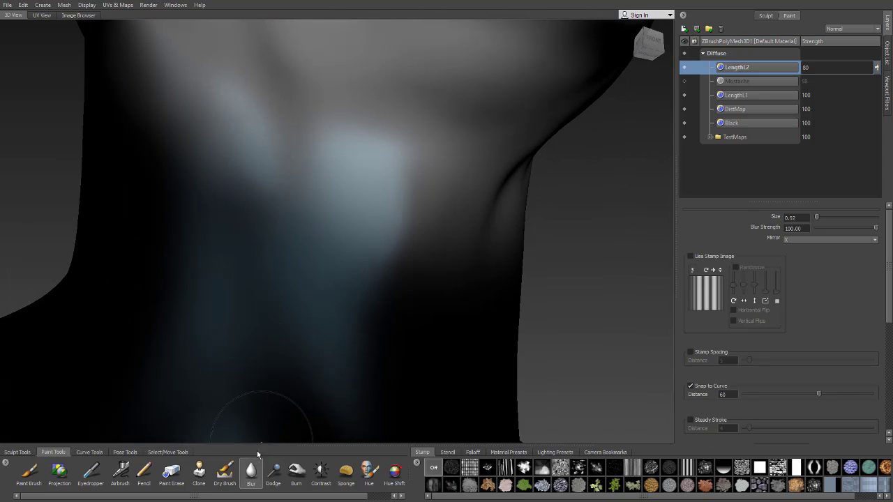
pyautogui.moveTo(344, 262)
pyautogui.keyDown('alt'); pyautogui.mouseDown()
pyautogui.moveTo(366, 261)
pyautogui.moveTo(271, 222)
pyautogui.mouseUp(); pyautogui.keyUp('alt')
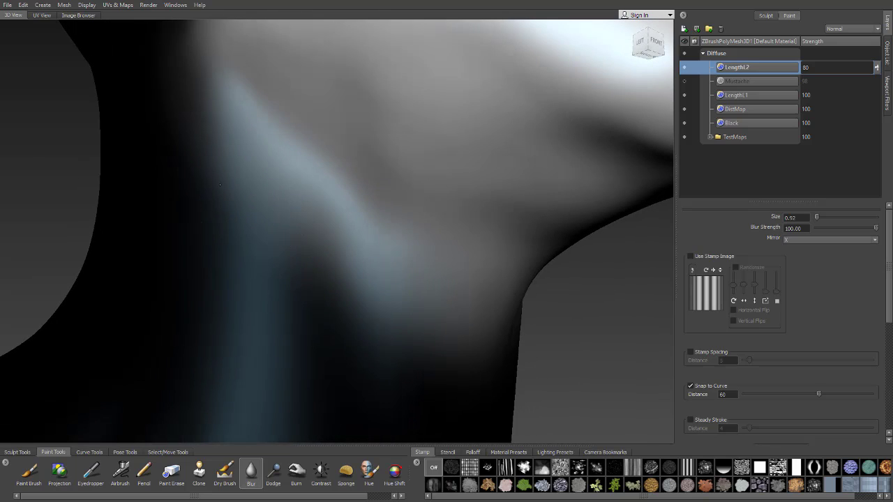
pyautogui.keyDown('alt'); pyautogui.moveTo(183, 135); pyautogui.dragTo(205, 126); pyautogui.keyUp('alt')
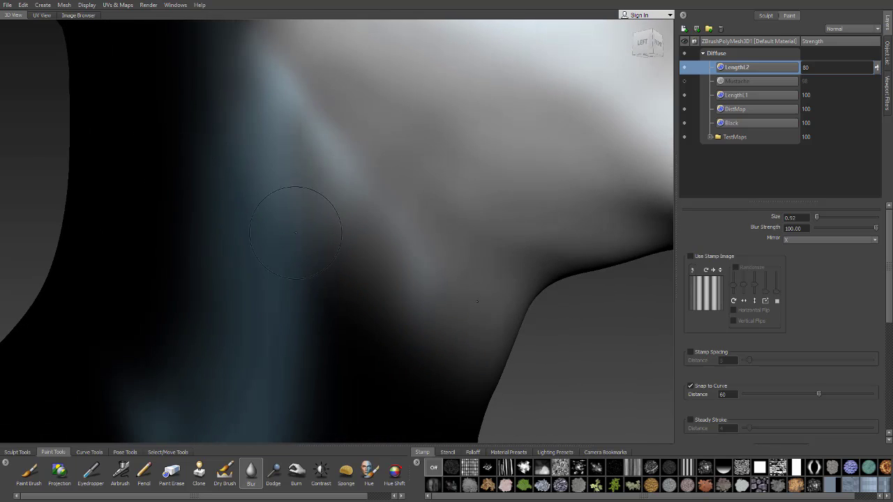
pyautogui.keyDown('alt'); pyautogui.moveTo(477, 302); pyautogui.dragTo(348, 264, button='right'); pyautogui.keyUp('alt')
pyautogui.keyDown('alt'); pyautogui.moveTo(342, 260); pyautogui.dragTo(263, 211); pyautogui.keyUp('alt')
pyautogui.keyDown('alt'); pyautogui.moveTo(263, 212); pyautogui.dragTo(335, 259, button='right'); pyautogui.keyUp('alt')
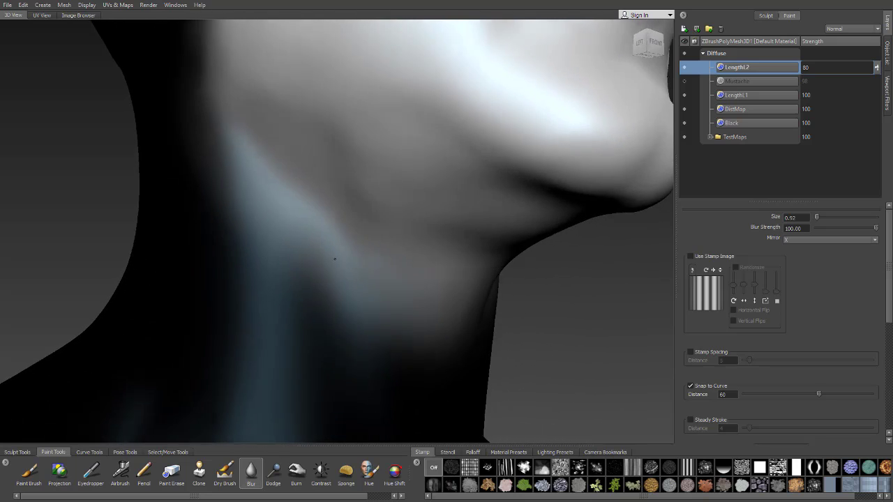
pyautogui.keyDown('alt'); pyautogui.moveTo(335, 259); pyautogui.dragTo(324, 257); pyautogui.keyUp('alt')
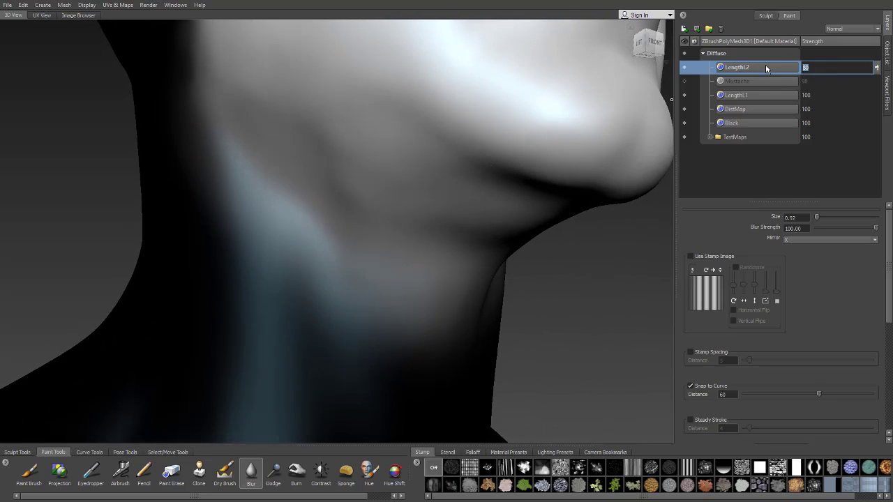
# - Raise the LengthL2 layer strength to 100, checking the neck falloff from the front and side
pyautogui.write('90')
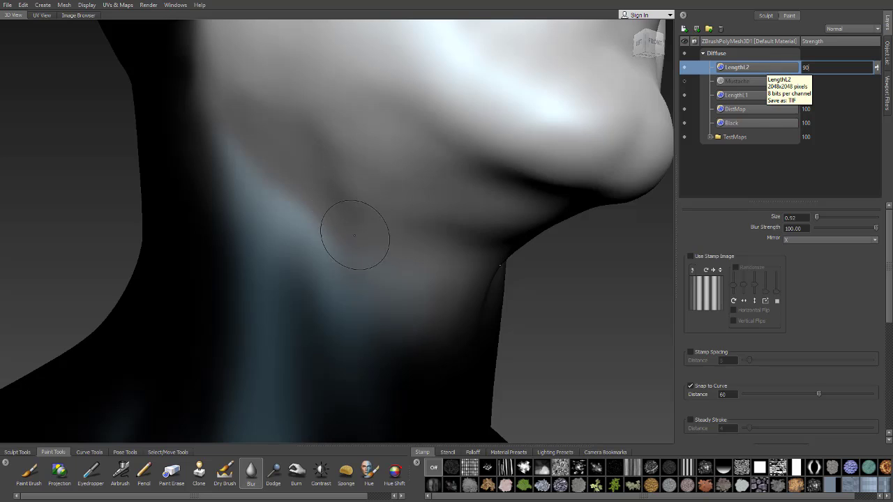
pyautogui.moveTo(355, 236)
pyautogui.keyDown('alt'); pyautogui.mouseDown()
pyautogui.moveTo(290, 224)
pyautogui.moveTo(329, 241)
pyautogui.moveTo(348, 237)
pyautogui.mouseUp(); pyautogui.keyUp('alt')
pyautogui.click(878, 68)
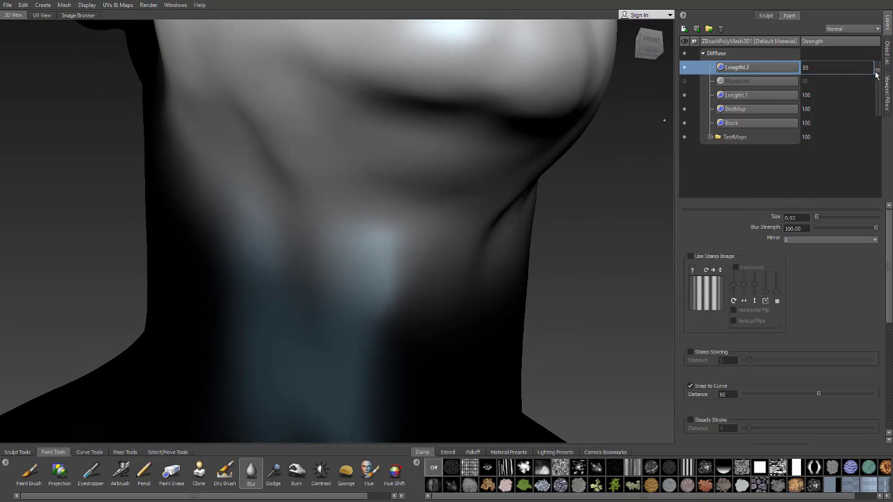
pyautogui.moveTo(876, 74); pyautogui.dragTo(876, 61)
pyautogui.keyDown('alt'); pyautogui.moveTo(445, 221); pyautogui.dragTo(421, 236); pyautogui.keyUp('alt')
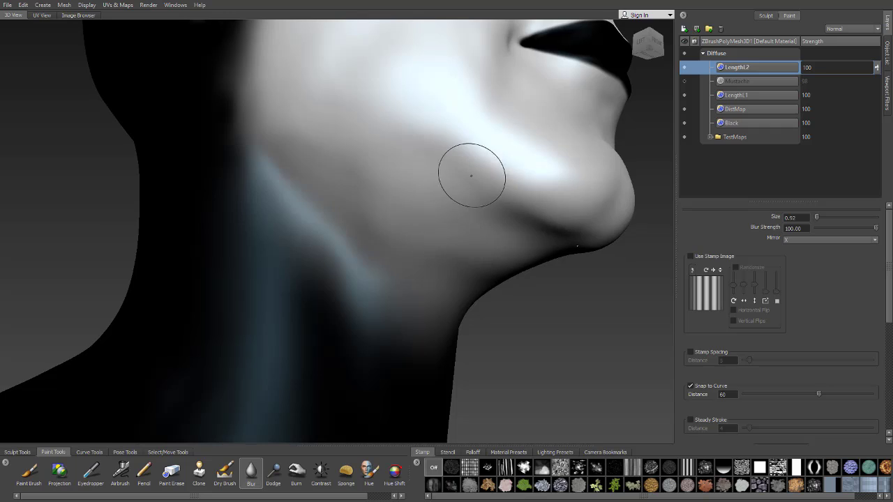
# - Export all Diffuse paint layers merged as LengthMap.png, replacing the existing file
pyautogui.rightClick(745, 53)
pyautogui.click(772, 249)
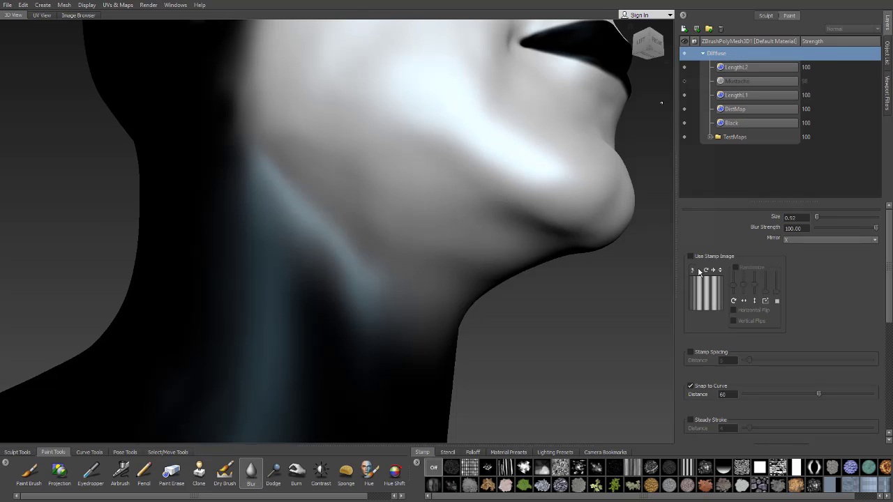
pyautogui.click(654, 294)
pyautogui.click(510, 312)
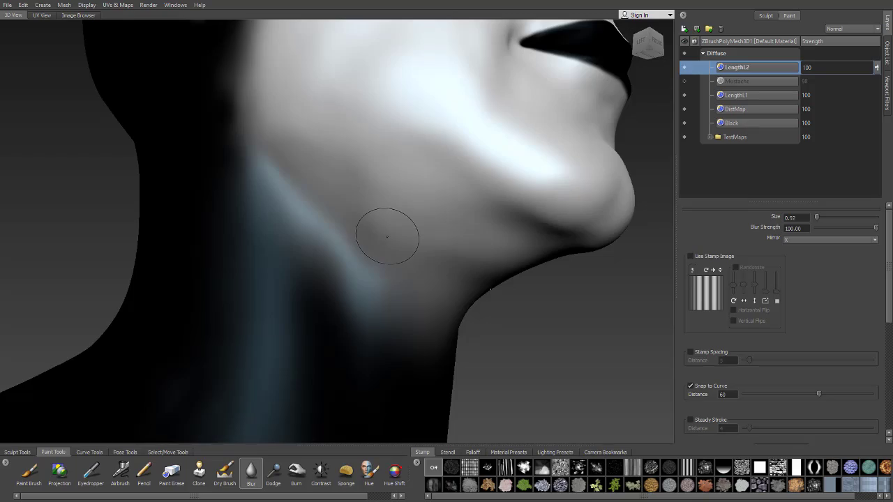
# - Switch to Maya, reload the LengthMap.png file texture and inspect the beard along the neck
pyautogui.press('super+Tab')
pyautogui.click(593, 201)
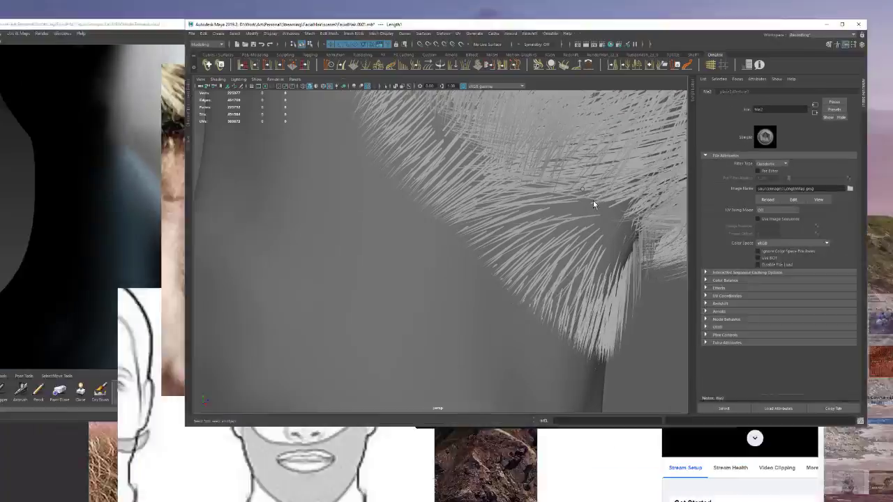
pyautogui.click(767, 227)
pyautogui.moveTo(521, 243)
pyautogui.keyDown('alt'); pyautogui.mouseDown()
pyautogui.moveTo(279, 217)
pyautogui.moveTo(277, 245)
pyautogui.moveTo(375, 189)
pyautogui.moveTo(380, 209)
pyautogui.moveTo(370, 233)
pyautogui.moveTo(340, 185)
pyautogui.moveTo(280, 195)
pyautogui.moveTo(329, 205)
pyautogui.mouseUp(); pyautogui.keyUp('alt')
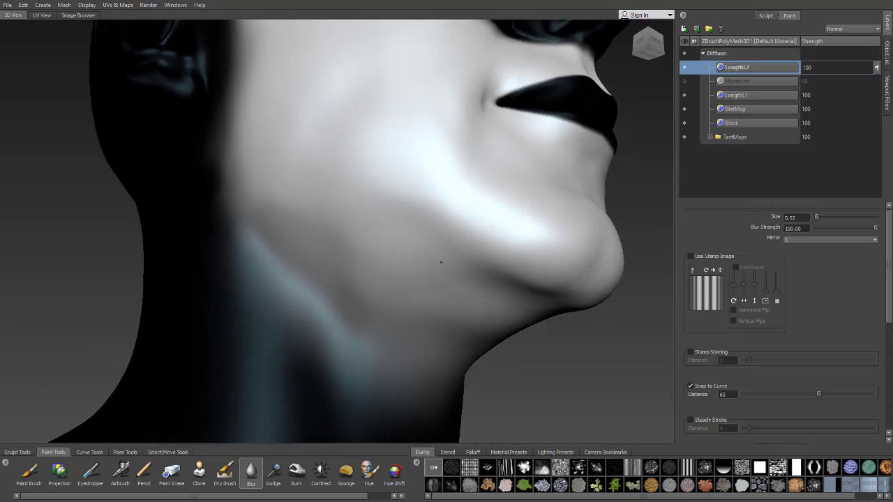
# - In Mudbox, paint the area beneath the jaw black on a new paint layer with a size 2.03 brush and set the layer strength to 62
pyautogui.moveTo(441, 262)
pyautogui.keyDown('alt'); pyautogui.mouseDown()
pyautogui.moveTo(456, 207)
pyautogui.moveTo(371, 277)
pyautogui.moveTo(418, 251)
pyautogui.mouseUp(); pyautogui.keyUp('alt')
pyautogui.click(28, 474)
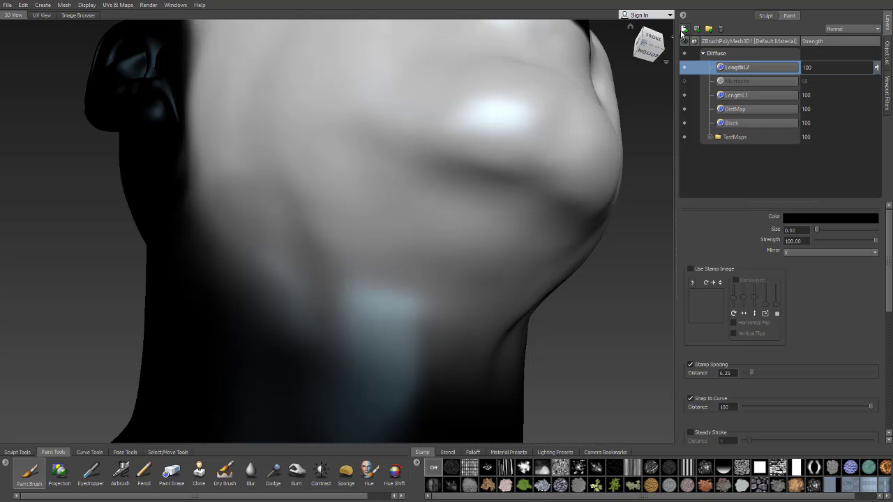
pyautogui.click(684, 29)
pyautogui.click(453, 284)
pyautogui.moveTo(335, 255)
pyautogui.keyDown('alt'); pyautogui.mouseDown()
pyautogui.moveTo(356, 282)
pyautogui.moveTo(401, 290)
pyautogui.moveTo(382, 265)
pyautogui.mouseUp(); pyautogui.keyUp('alt')
pyautogui.moveTo(355, 363)
pyautogui.mouseDown()
pyautogui.moveTo(484, 300)
pyautogui.moveTo(457, 314)
pyautogui.moveTo(317, 272)
pyautogui.moveTo(419, 221)
pyautogui.moveTo(503, 209)
pyautogui.moveTo(251, 156)
pyautogui.moveTo(391, 125)
pyautogui.moveTo(544, 160)
pyautogui.moveTo(517, 191)
pyautogui.moveTo(446, 115)
pyautogui.moveTo(503, 126)
pyautogui.moveTo(458, 178)
pyautogui.mouseUp()
pyautogui.keyDown('alt'); pyautogui.moveTo(263, 239); pyautogui.dragTo(488, 184); pyautogui.keyUp('alt')
pyautogui.moveTo(878, 67); pyautogui.dragTo(875, 93)
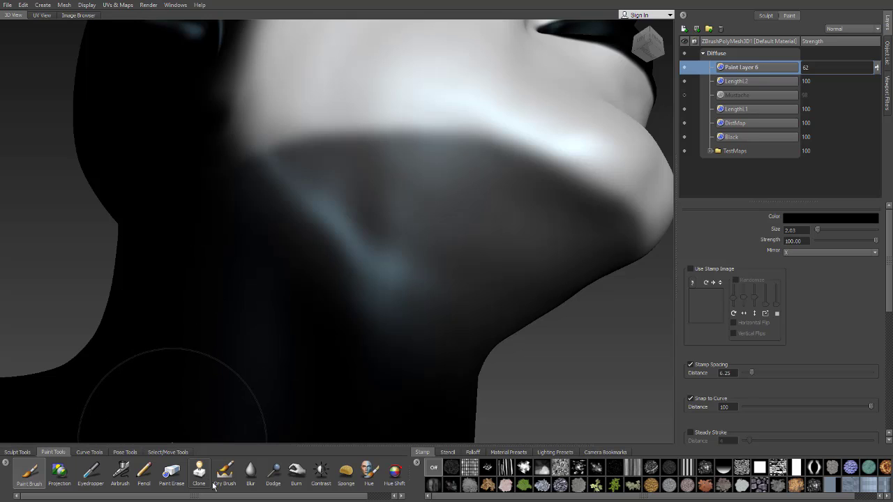
# - Blur the upper border of the darkened area on Paint Layer 6 along the jaw and beneath the chin
pyautogui.click(250, 470)
pyautogui.moveTo(476, 214)
pyautogui.keyDown('alt'); pyautogui.mouseDown()
pyautogui.moveTo(510, 254)
pyautogui.moveTo(309, 214)
pyautogui.mouseUp(); pyautogui.keyUp('alt')
pyautogui.keyDown('alt'); pyautogui.moveTo(336, 182); pyautogui.dragTo(308, 155); pyautogui.keyUp('alt')
pyautogui.moveTo(342, 180)
pyautogui.mouseDown()
pyautogui.moveTo(488, 215)
pyautogui.moveTo(574, 258)
pyautogui.mouseUp()
pyautogui.keyDown('alt'); pyautogui.moveTo(477, 221); pyautogui.dragTo(550, 243); pyautogui.keyUp('alt')
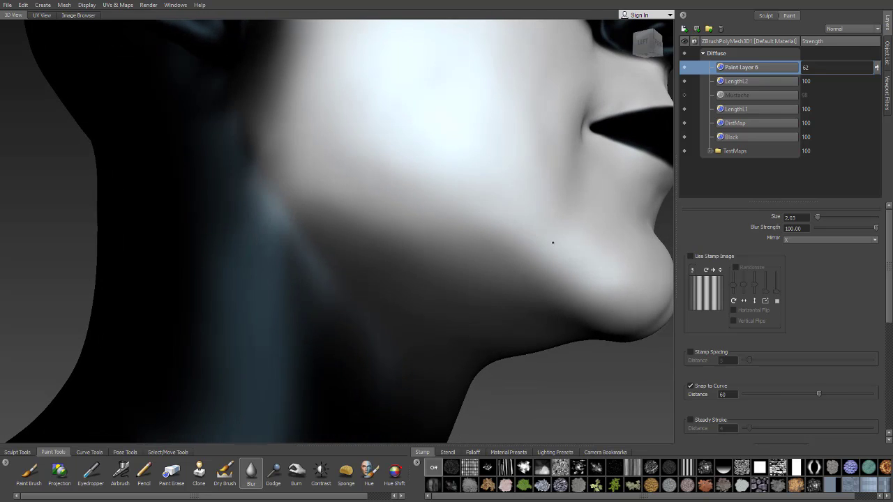
pyautogui.keyDown('alt'); pyautogui.moveTo(404, 235); pyautogui.dragTo(328, 202); pyautogui.keyUp('alt')
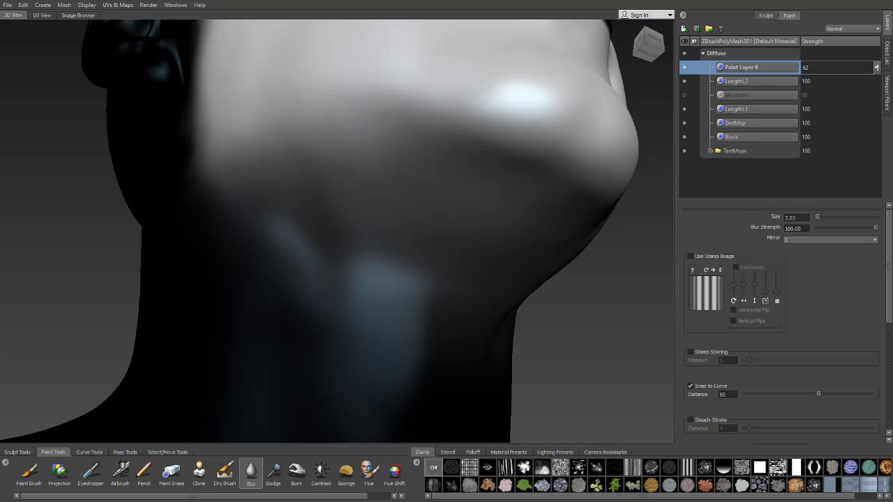
pyautogui.keyDown('alt'); pyautogui.moveTo(524, 184); pyautogui.dragTo(541, 162); pyautogui.keyUp('alt')
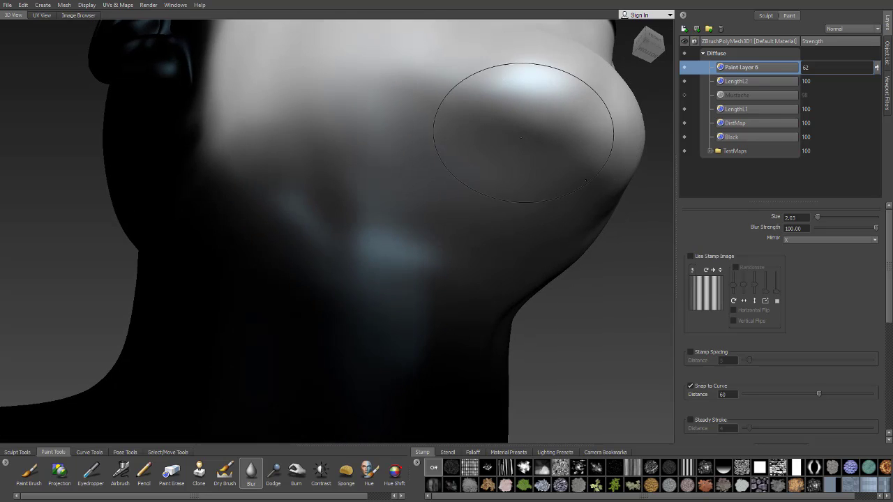
pyautogui.moveTo(390, 134)
pyautogui.keyDown('alt'); pyautogui.mouseDown()
pyautogui.moveTo(428, 186)
pyautogui.moveTo(412, 209)
pyautogui.mouseUp(); pyautogui.keyUp('alt')
pyautogui.keyDown('alt'); pyautogui.moveTo(411, 209); pyautogui.dragTo(328, 205, button='right'); pyautogui.keyUp('alt')
pyautogui.keyDown('alt'); pyautogui.moveTo(328, 205); pyautogui.dragTo(364, 204); pyautogui.keyUp('alt')
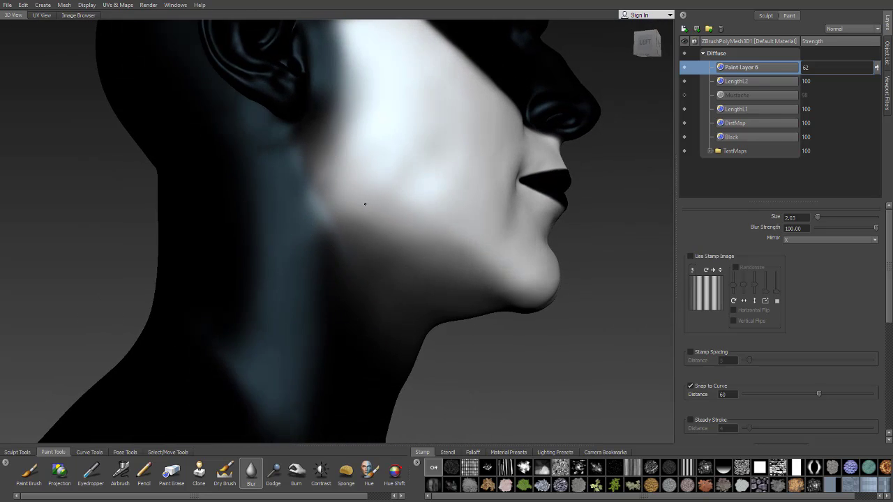
pyautogui.keyDown('alt'); pyautogui.moveTo(365, 203); pyautogui.dragTo(447, 246, button='right'); pyautogui.keyUp('alt')
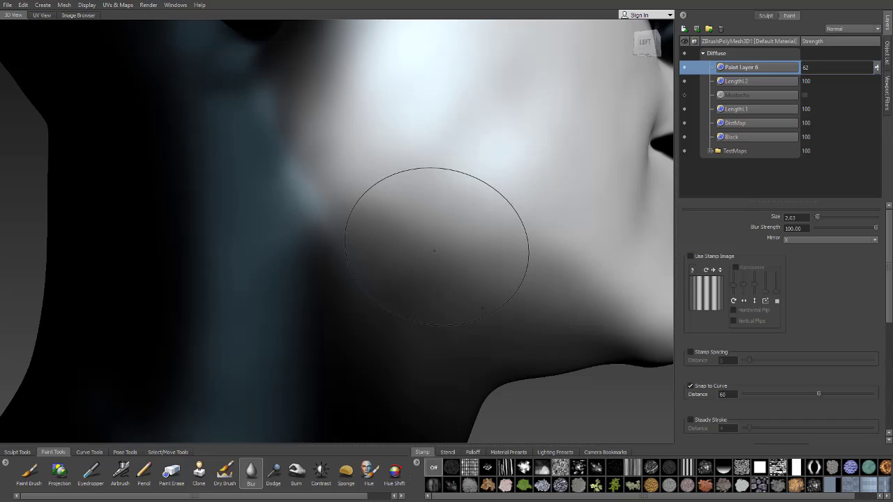
# - Export the merged Diffuse channel with the new jaw layer over LengthMap.png
pyautogui.rightClick(734, 55)
pyautogui.click(770, 263)
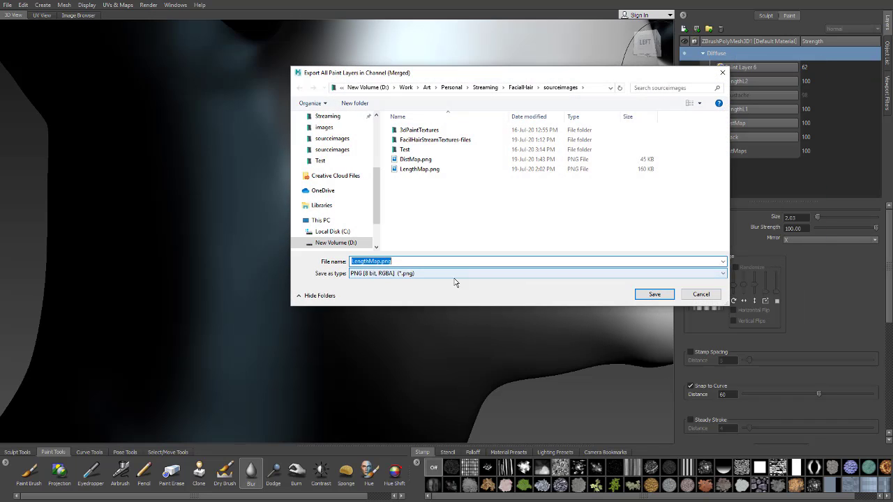
pyautogui.click(653, 295)
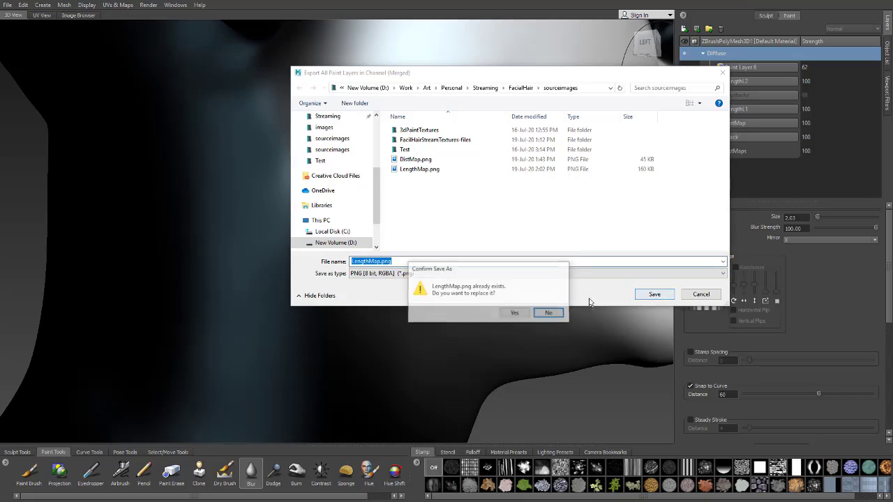
pyautogui.click(517, 314)
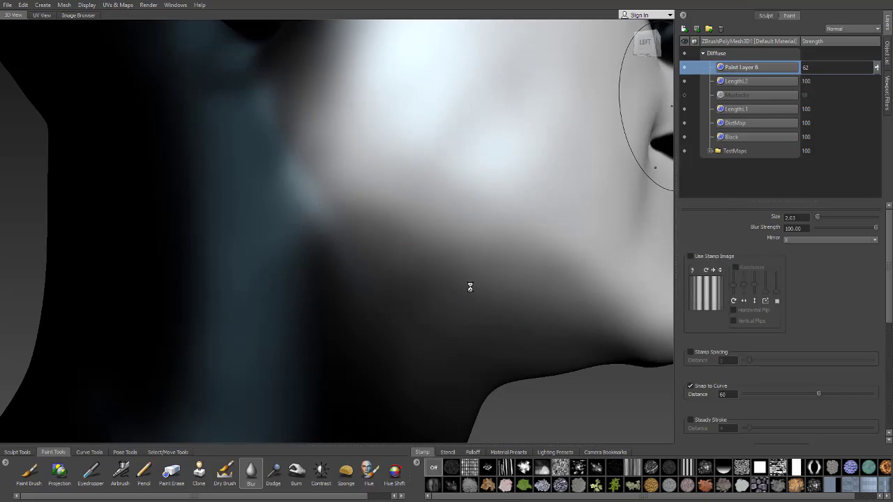
# - Return to Maya, reload the updated LengthMap.png and view the shortened beard beneath the chin
pyautogui.hotkey('alt', 'Tab')
pyautogui.click(345, 224)
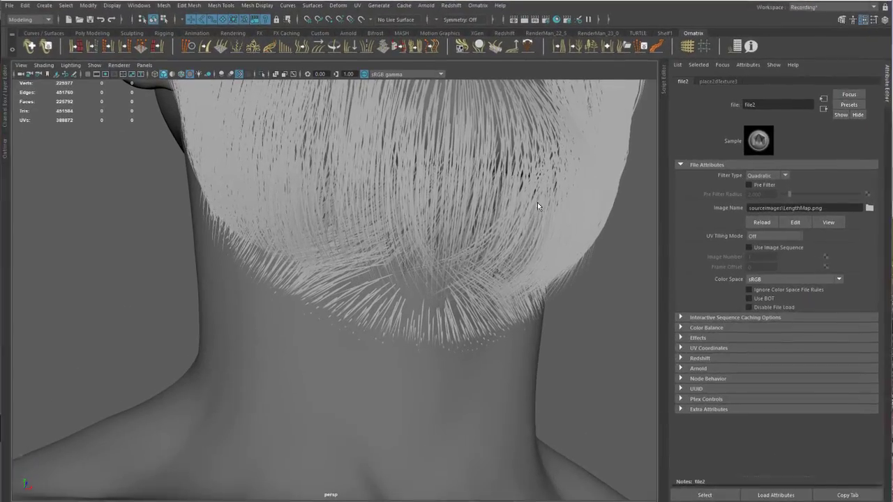
pyautogui.click(752, 223)
pyautogui.keyDown('alt'); pyautogui.moveTo(440, 227); pyautogui.dragTo(371, 219); pyautogui.keyUp('alt')
# - Go back to Mudbox, view the jaw and neck falloff, and expand the TestMaps folder to look through its layers
pyautogui.press('super+Tab')
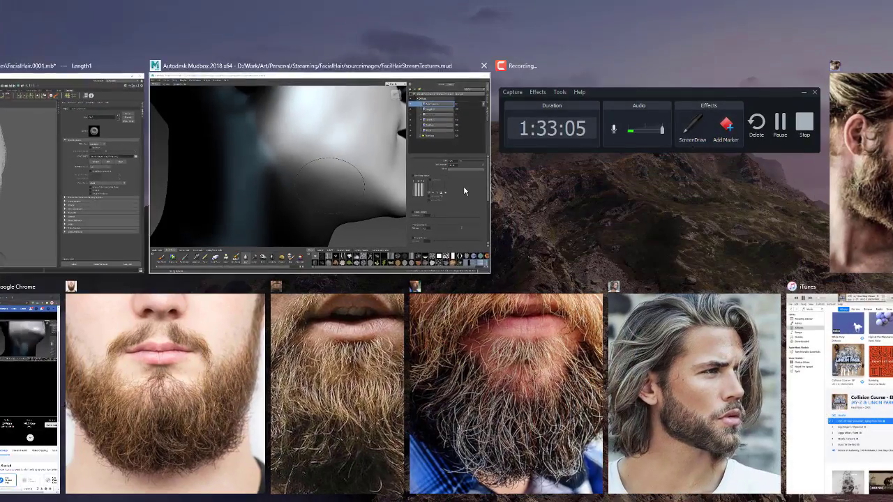
pyautogui.click(450, 190)
pyautogui.keyDown('alt'); pyautogui.moveTo(483, 227); pyautogui.dragTo(419, 216); pyautogui.keyUp('alt')
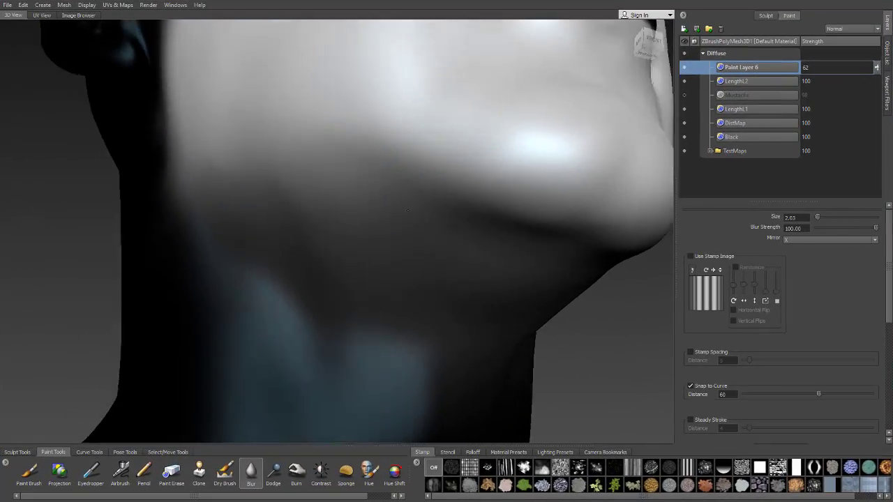
pyautogui.keyDown('alt'); pyautogui.moveTo(419, 216); pyautogui.dragTo(313, 194, button='right'); pyautogui.keyUp('alt')
pyautogui.keyDown('alt'); pyautogui.moveTo(314, 193); pyautogui.dragTo(419, 199); pyautogui.keyUp('alt')
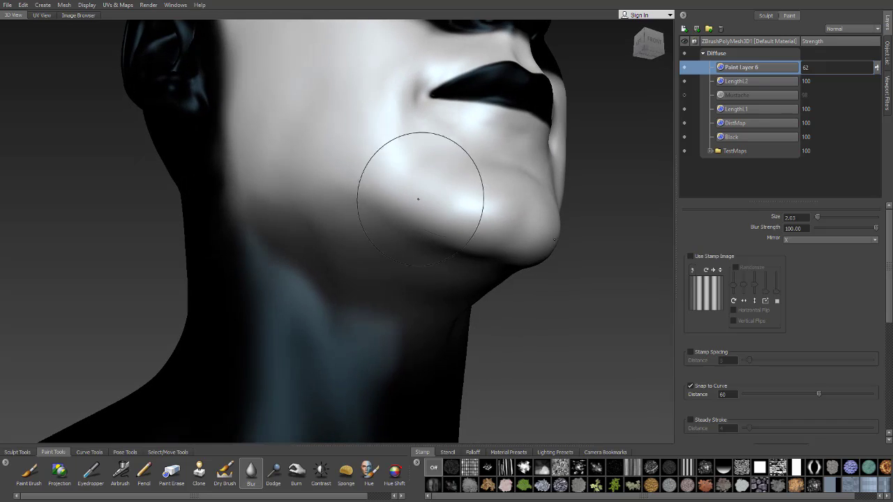
pyautogui.click(703, 54)
pyautogui.click(702, 55)
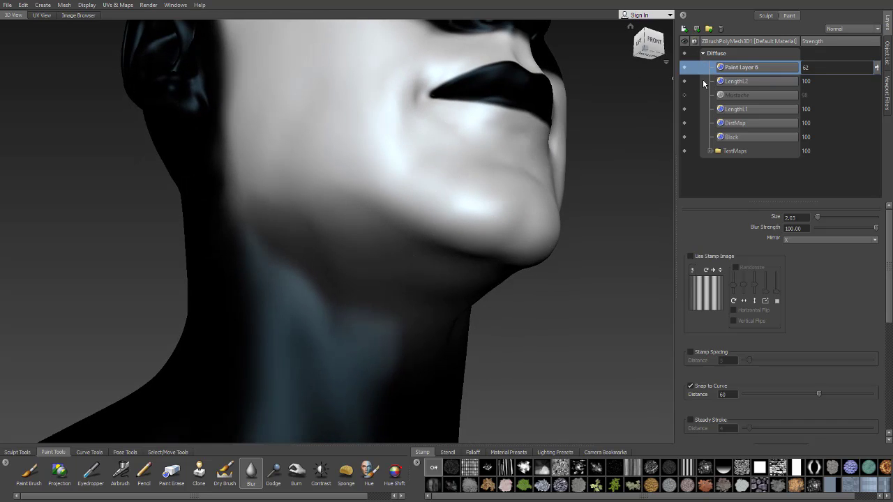
pyautogui.click(709, 152)
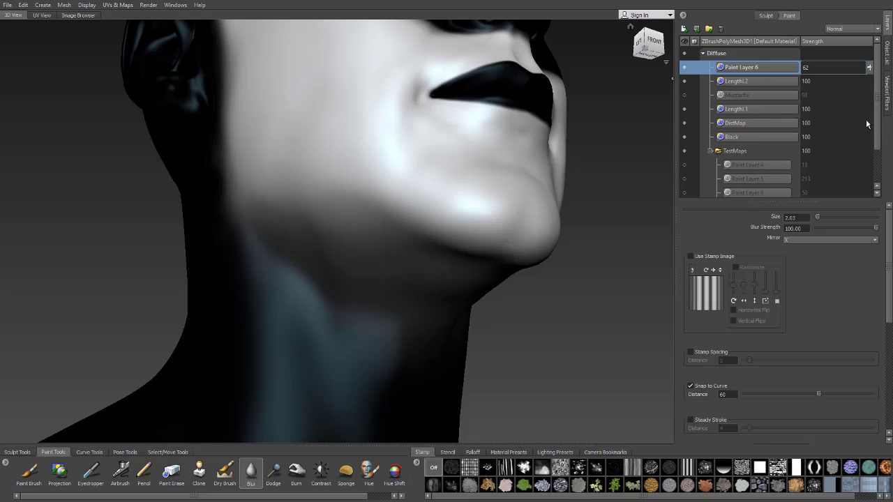
pyautogui.moveTo(878, 129)
pyautogui.mouseDown()
pyautogui.moveTo(874, 172)
pyautogui.moveTo(868, 122)
pyautogui.mouseUp()
# - Hide Paint Layer 6, LengthL2, LengthL1 and DistMap, leaving only the Black base layer shown on the head
pyautogui.click(684, 67)
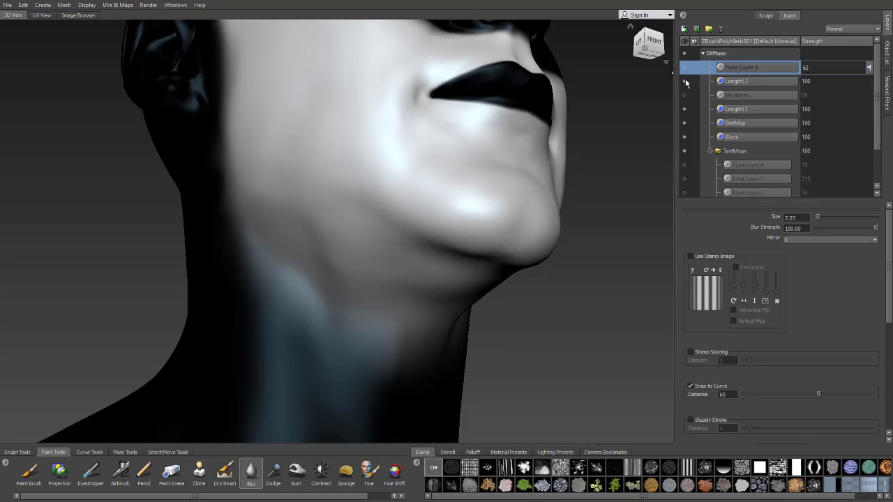
pyautogui.click(684, 81)
pyautogui.click(684, 109)
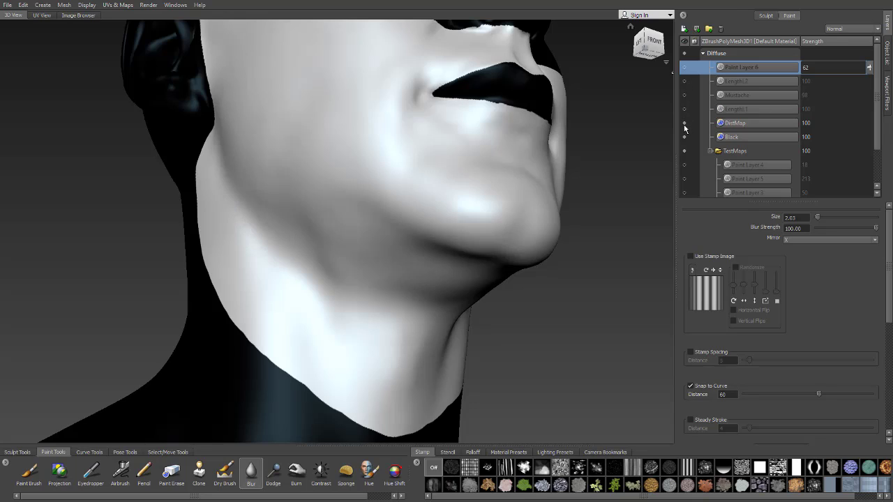
pyautogui.click(684, 122)
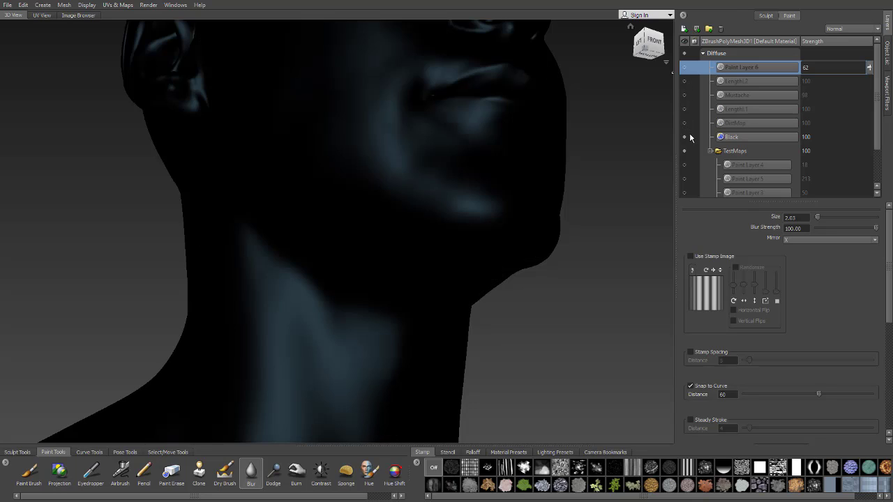
# - Hide the Black layer, show TestMaps Paint Layers 2, 3, 5 and 4 along with Paint Layer 1, and view the head's left side
pyautogui.click(702, 54)
pyautogui.click(702, 54)
pyautogui.moveTo(876, 120); pyautogui.dragTo(874, 160)
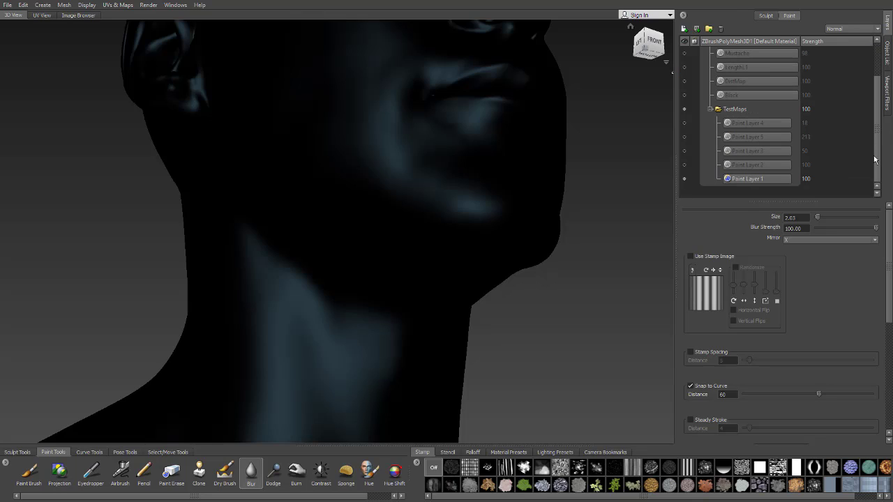
pyautogui.click(685, 165)
pyautogui.click(685, 151)
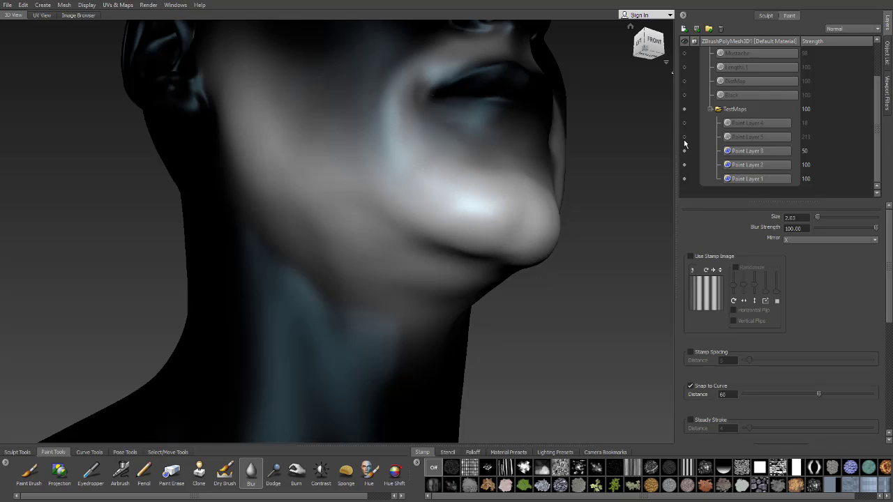
pyautogui.click(684, 138)
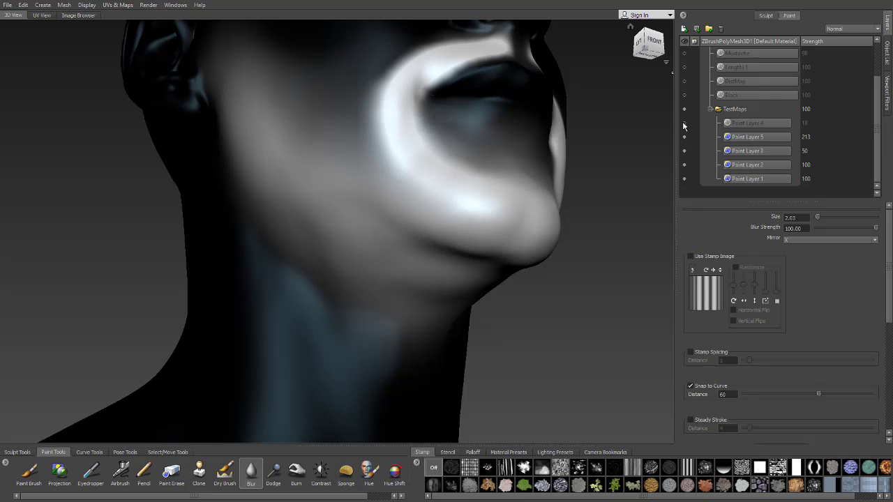
pyautogui.click(684, 124)
pyautogui.moveTo(478, 170); pyautogui.dragTo(407, 206, button='right')
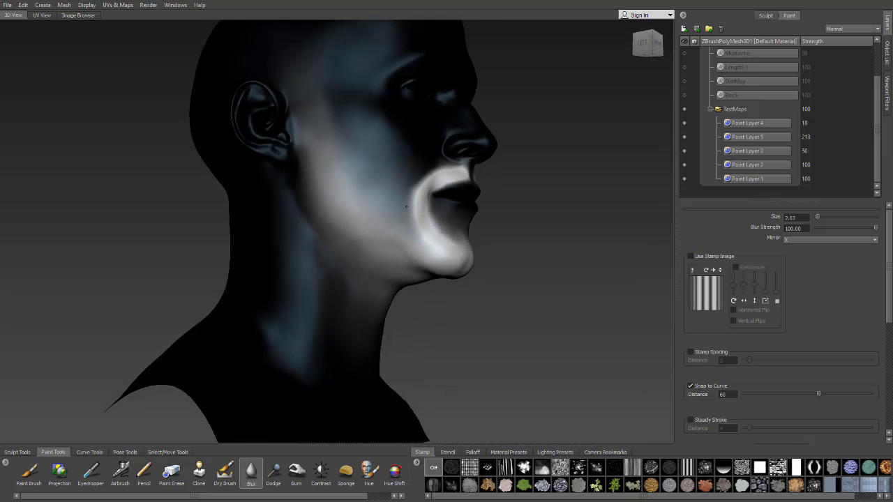
pyautogui.keyDown('alt'); pyautogui.moveTo(406, 206); pyautogui.dragTo(343, 168); pyautogui.keyUp('alt')
pyautogui.keyDown('alt'); pyautogui.moveTo(343, 168); pyautogui.dragTo(453, 203, button='right'); pyautogui.keyUp('alt')
pyautogui.keyDown('alt'); pyautogui.moveTo(453, 203); pyautogui.dragTo(519, 164); pyautogui.keyUp('alt')
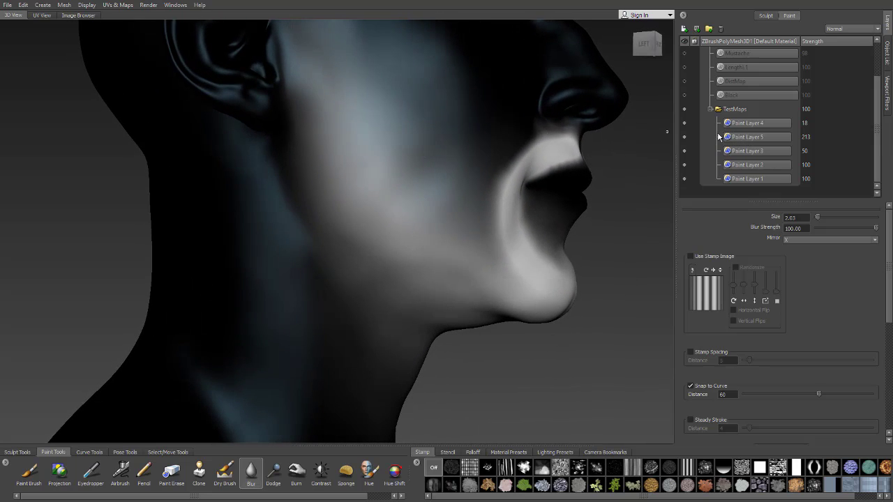
pyautogui.moveTo(557, 140); pyautogui.dragTo(457, 208, button='right')
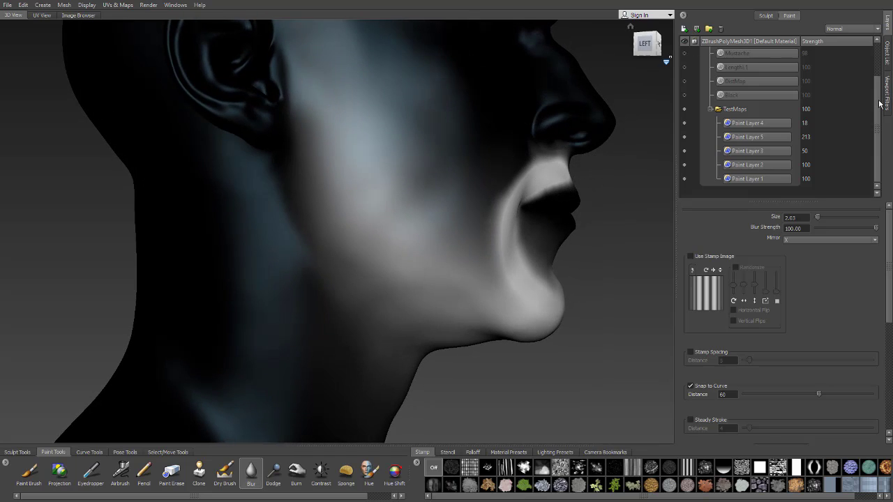
# - Export the merged Diffuse channel over the existing LengthMap.png in the sourceimages folder
pyautogui.moveTo(880, 103); pyautogui.dragTo(877, 65)
pyautogui.rightClick(751, 53)
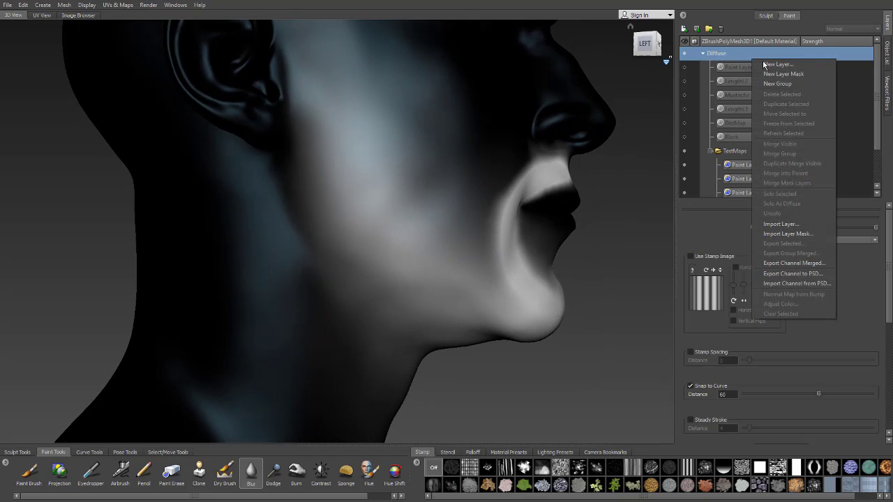
pyautogui.click(796, 264)
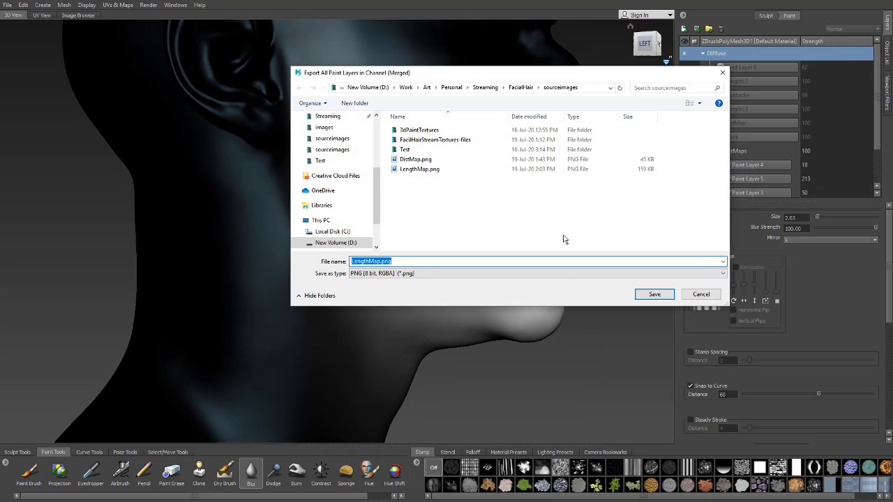
pyautogui.click(651, 296)
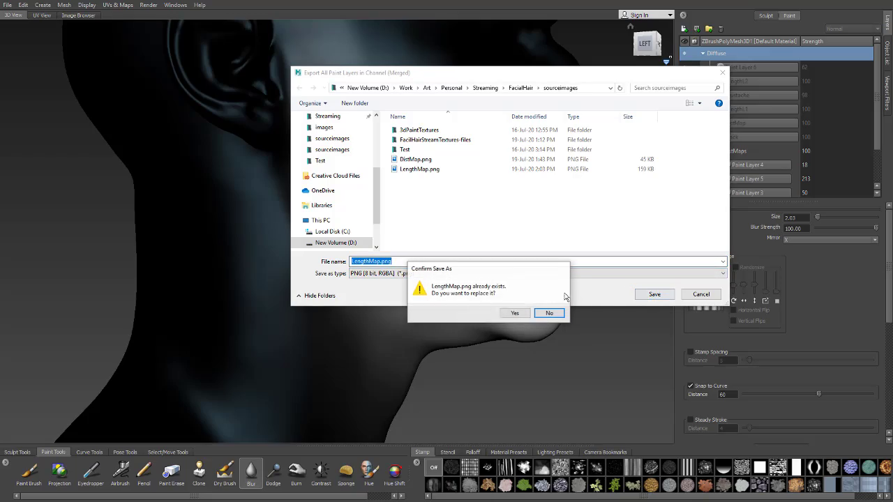
pyautogui.click(516, 314)
# - Switch to Maya, reload LengthMap.png in its file node and view the hair beneath the jaw
pyautogui.press('super+Tab')
pyautogui.click(463, 210)
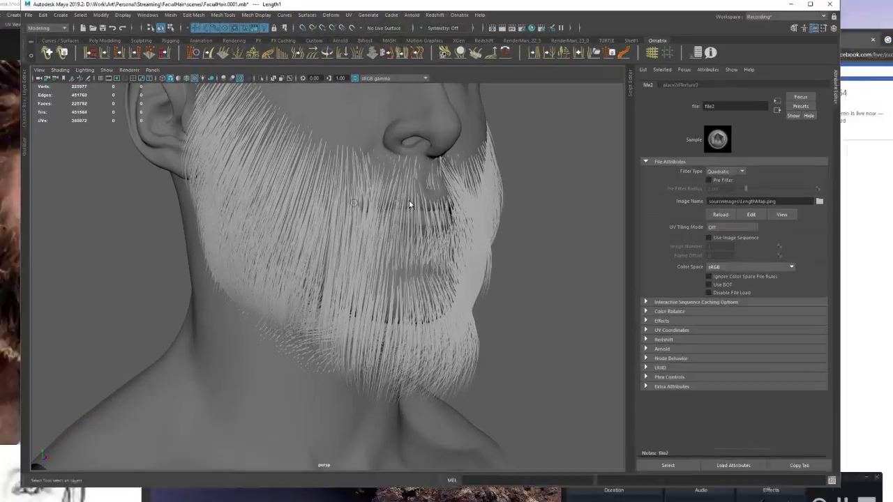
pyautogui.click(763, 223)
pyautogui.keyDown('alt'); pyautogui.moveTo(452, 244); pyautogui.dragTo(316, 278); pyautogui.keyUp('alt')
pyautogui.keyDown('alt'); pyautogui.moveTo(316, 278); pyautogui.dragTo(356, 293, button='right'); pyautogui.keyUp('alt')
pyautogui.keyDown('alt'); pyautogui.moveTo(356, 293); pyautogui.dragTo(380, 246); pyautogui.keyUp('alt')
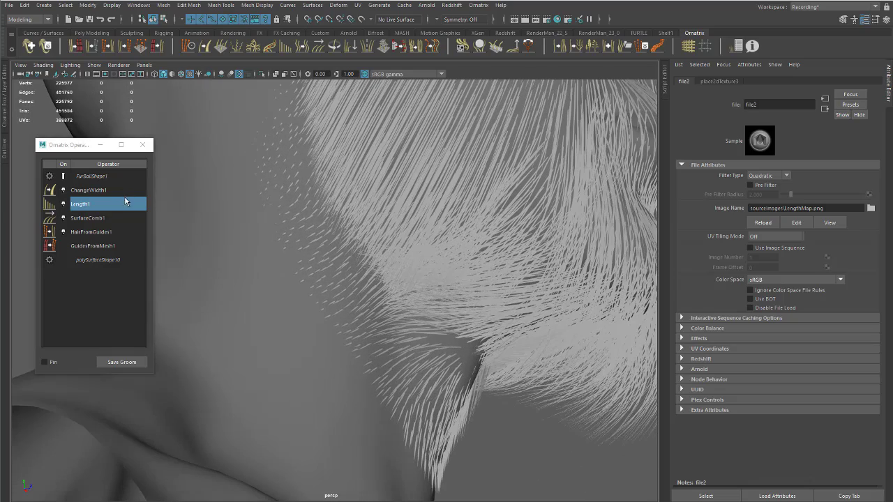
# - Open the Length1 operator's settings, lower its length value to 0.544 and view the beard from the side
pyautogui.doubleClick(82, 203)
pyautogui.moveTo(821, 152); pyautogui.dragTo(809, 154)
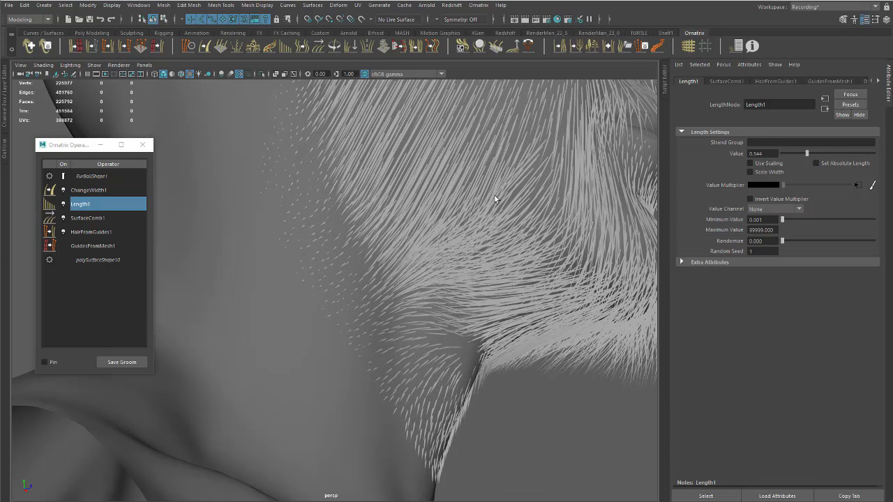
pyautogui.keyDown('alt'); pyautogui.moveTo(495, 197); pyautogui.dragTo(431, 159); pyautogui.keyUp('alt')
pyautogui.keyDown('alt'); pyautogui.moveTo(467, 225); pyautogui.dragTo(355, 228); pyautogui.keyUp('alt')
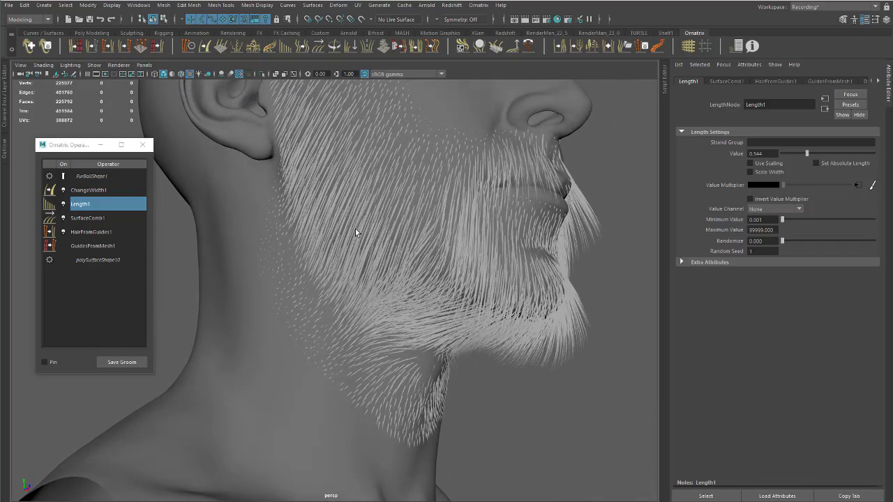
pyautogui.keyDown('alt'); pyautogui.moveTo(390, 201); pyautogui.dragTo(515, 183); pyautogui.keyUp('alt')
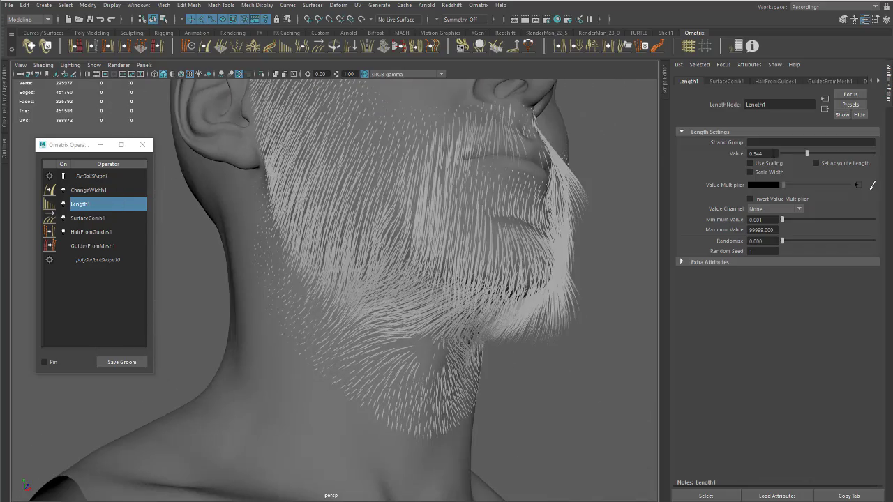
# - Set the Length1 value to 1 and view the longer beard around the jaw and chin
pyautogui.moveTo(774, 154); pyautogui.dragTo(648, 142)
pyautogui.write('1')
pyautogui.press('Return')
pyautogui.keyDown('alt'); pyautogui.moveTo(398, 181); pyautogui.dragTo(469, 168); pyautogui.keyUp('alt')
pyautogui.keyDown('alt'); pyautogui.moveTo(469, 168); pyautogui.dragTo(478, 188, button='right'); pyautogui.keyUp('alt')
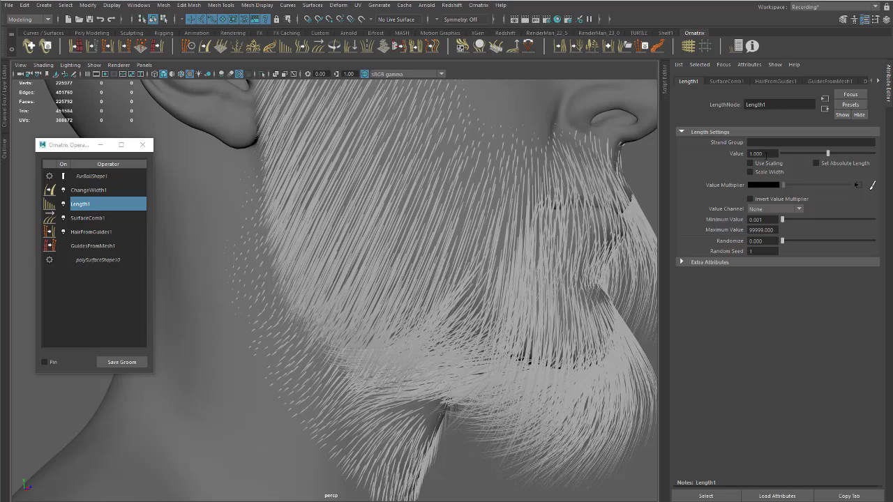
pyautogui.keyDown('alt'); pyautogui.moveTo(582, 203); pyautogui.dragTo(591, 213, button='middle'); pyautogui.keyUp('alt')
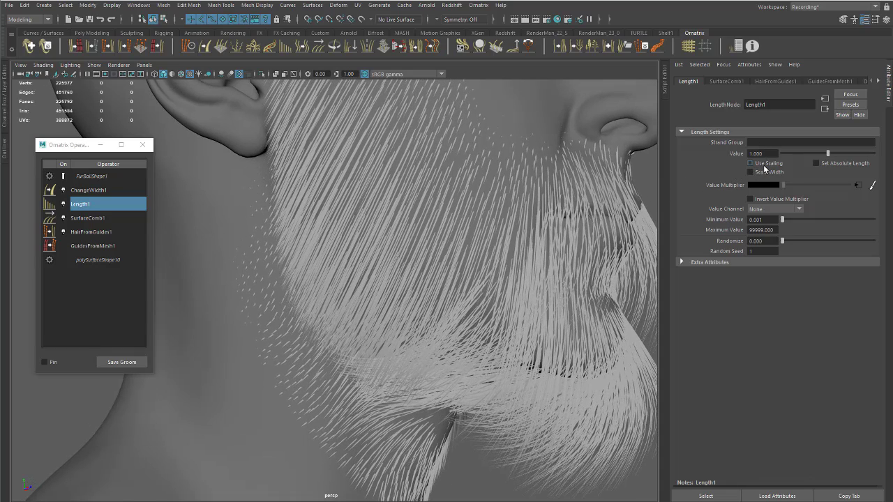
pyautogui.keyDown('alt'); pyautogui.moveTo(562, 191); pyautogui.dragTo(528, 194); pyautogui.keyUp('alt')
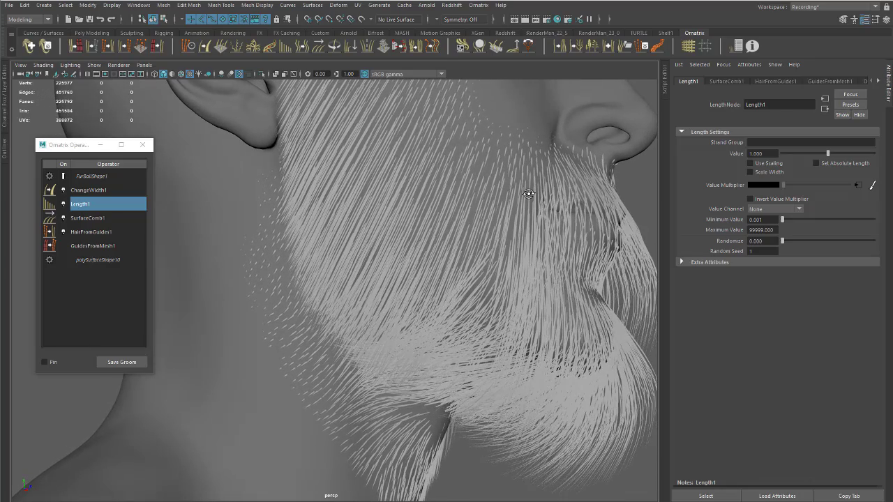
pyautogui.keyDown('alt'); pyautogui.moveTo(529, 194); pyautogui.dragTo(464, 182, button='middle'); pyautogui.keyUp('alt')
pyautogui.keyDown('alt'); pyautogui.moveTo(464, 182); pyautogui.dragTo(524, 190, button='right'); pyautogui.keyUp('alt')
pyautogui.keyDown('alt'); pyautogui.moveTo(524, 190); pyautogui.dragTo(499, 176, button='middle'); pyautogui.keyUp('alt')
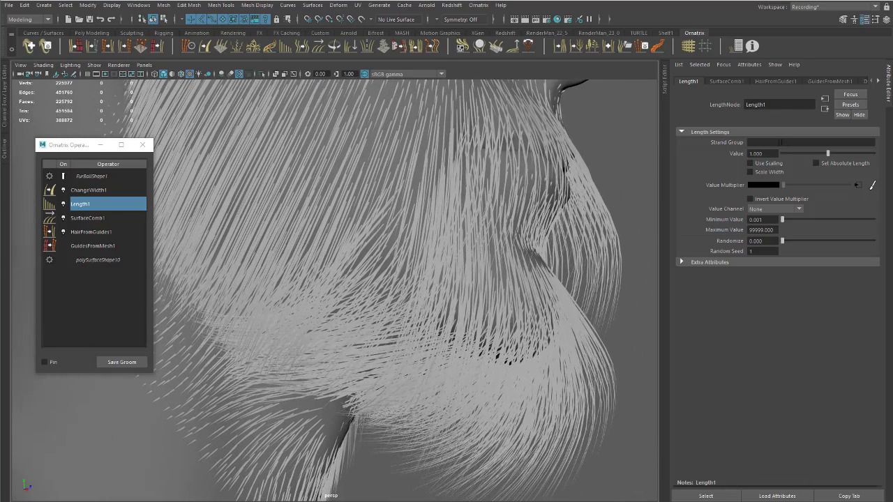
# - Try lower Length1 values, turn on Use Scaling and set the value to 0.5, viewing the beard in profile
pyautogui.click(821, 154)
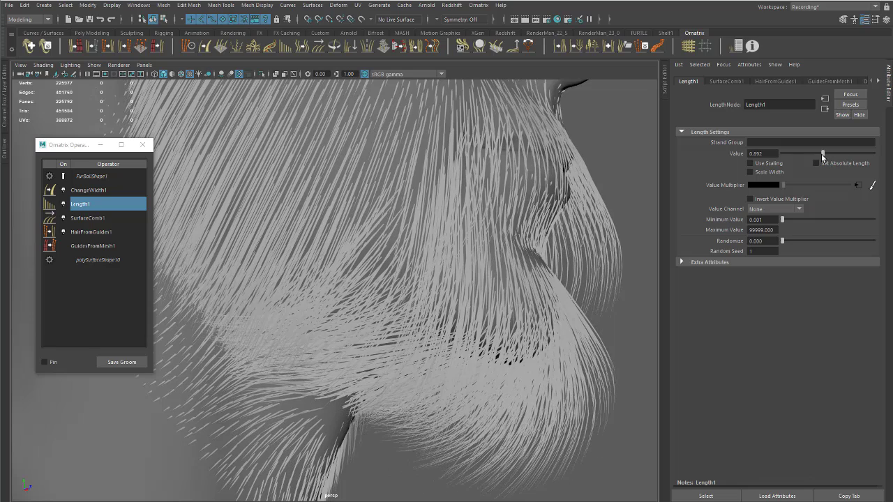
pyautogui.moveTo(820, 154); pyautogui.dragTo(815, 154)
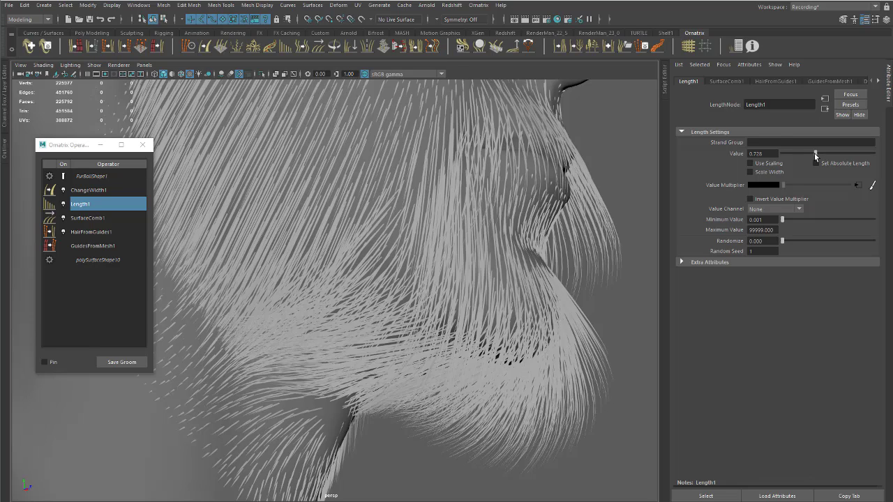
pyautogui.moveTo(815, 154)
pyautogui.mouseDown()
pyautogui.moveTo(824, 154)
pyautogui.moveTo(805, 150)
pyautogui.moveTo(830, 148)
pyautogui.mouseUp()
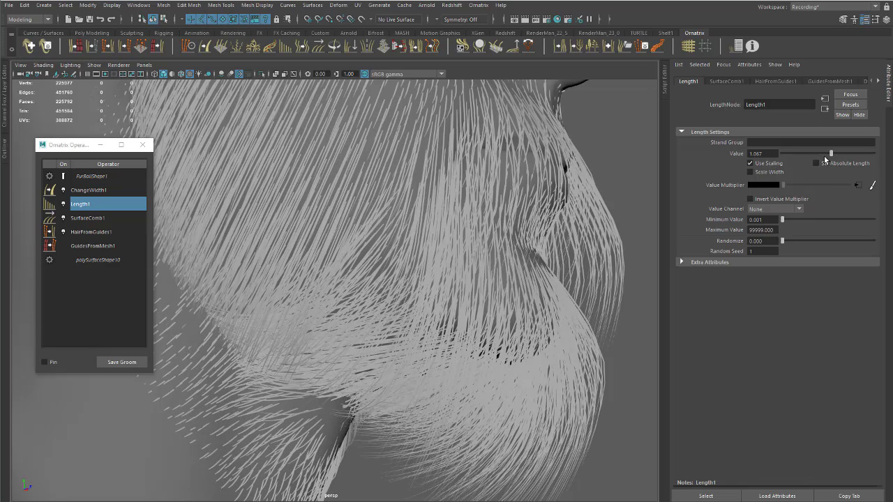
pyautogui.moveTo(829, 155); pyautogui.dragTo(693, 149)
pyautogui.click(775, 163)
pyautogui.click(779, 164)
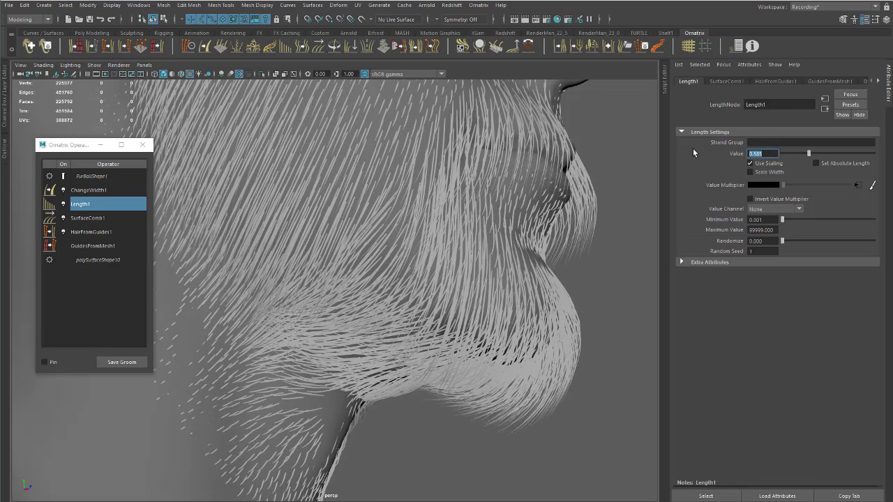
pyautogui.write('.5')
pyautogui.press('Return')
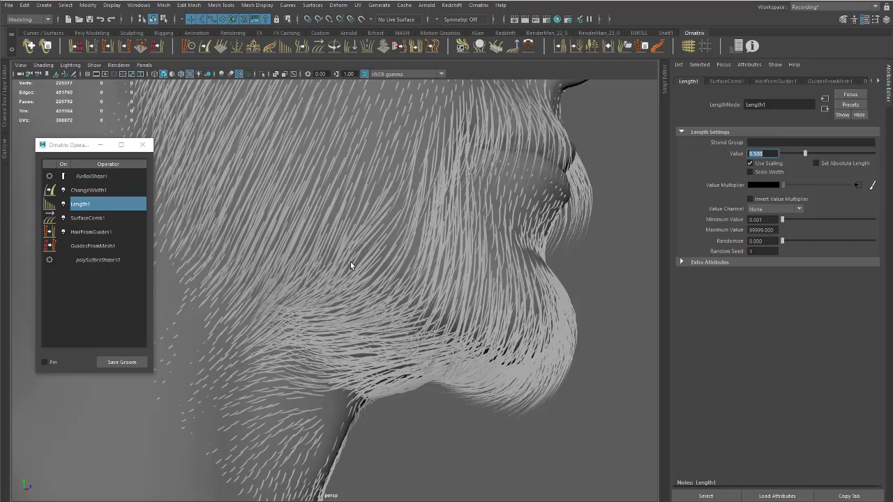
pyautogui.moveTo(350, 261)
pyautogui.keyDown('alt'); pyautogui.mouseDown()
pyautogui.moveTo(306, 258)
pyautogui.moveTo(359, 257)
pyautogui.mouseUp(); pyautogui.keyUp('alt')
pyautogui.scroll(-2, 305, 258)
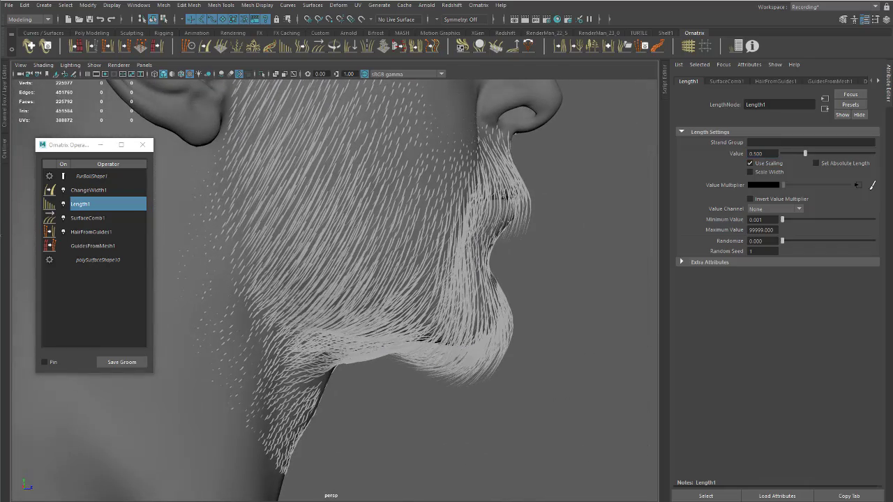
# - Set the Length1 value to 0.6
pyautogui.moveTo(1, 235)
pyautogui.mouseDown()
pyautogui.moveTo(565, 236)
pyautogui.moveTo(1, 226)
pyautogui.mouseUp()
pyautogui.moveTo(772, 154); pyautogui.dragTo(683, 149)
pyautogui.write('0.6')
pyautogui.press('Return')
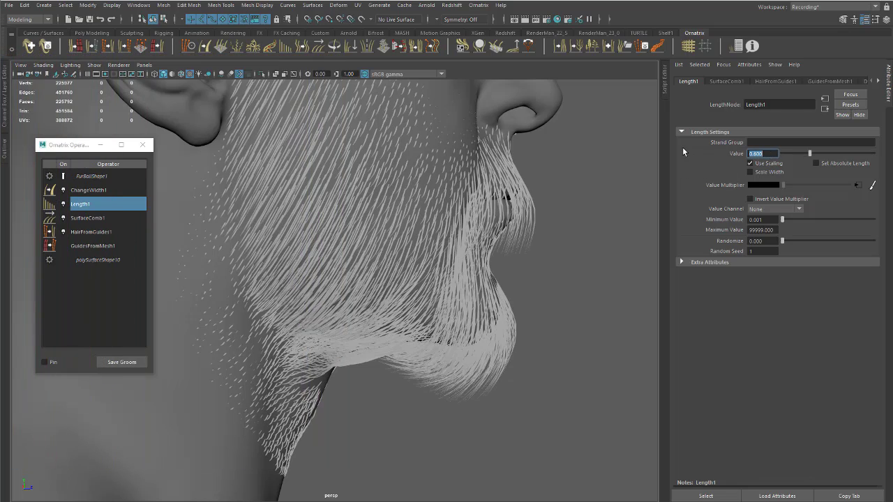
# - Examine the scaled beard in profile and close up along the sideburn and cheek line
pyautogui.keyDown('alt'); pyautogui.moveTo(469, 170); pyautogui.dragTo(362, 221); pyautogui.keyUp('alt')
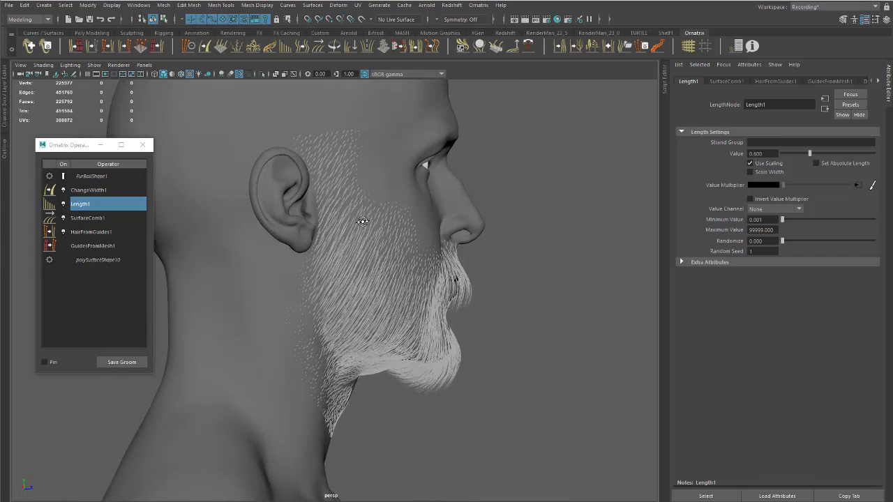
pyautogui.keyDown('alt'); pyautogui.moveTo(362, 222); pyautogui.dragTo(467, 207, button='right'); pyautogui.keyUp('alt')
pyautogui.keyDown('alt'); pyautogui.moveTo(466, 207); pyautogui.dragTo(517, 278, button='middle'); pyautogui.keyUp('alt')
pyautogui.keyDown('alt'); pyautogui.moveTo(517, 279); pyautogui.dragTo(378, 238, button='right'); pyautogui.keyUp('alt')
pyautogui.keyDown('alt'); pyautogui.moveTo(379, 237); pyautogui.dragTo(338, 228); pyautogui.keyUp('alt')
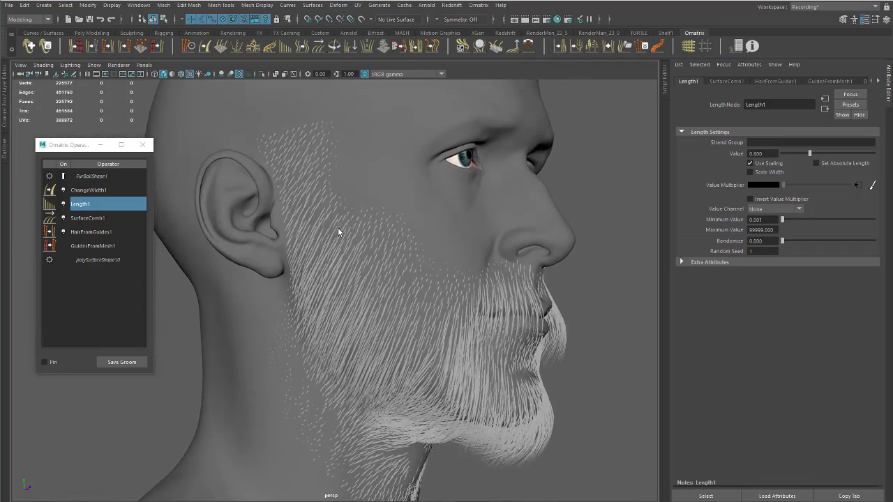
pyautogui.keyDown('alt'); pyautogui.moveTo(338, 228); pyautogui.dragTo(454, 252, button='right'); pyautogui.keyUp('alt')
pyautogui.keyDown('alt'); pyautogui.moveTo(455, 251); pyautogui.dragTo(403, 241); pyautogui.keyUp('alt')
pyautogui.keyDown('alt'); pyautogui.moveTo(403, 241); pyautogui.dragTo(400, 307, button='middle'); pyautogui.keyUp('alt')
pyautogui.keyDown('alt'); pyautogui.moveTo(400, 307); pyautogui.dragTo(447, 325, button='right'); pyautogui.keyUp('alt')
pyautogui.keyDown('alt'); pyautogui.moveTo(447, 325); pyautogui.dragTo(475, 322); pyautogui.keyUp('alt')
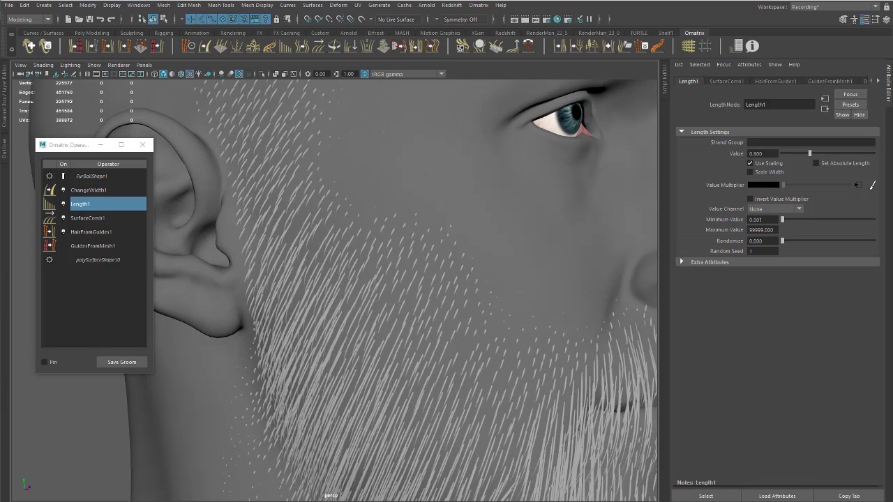
# - Mark the short hairs along the cheek and neck borders and the longer jaw hairs with temporary on-screen strokes
pyautogui.moveTo(432, 233)
pyautogui.mouseDown()
pyautogui.moveTo(464, 282)
pyautogui.moveTo(504, 316)
pyautogui.mouseUp()
pyautogui.moveTo(326, 293)
pyautogui.mouseDown()
pyautogui.moveTo(296, 361)
pyautogui.moveTo(311, 429)
pyautogui.mouseUp()
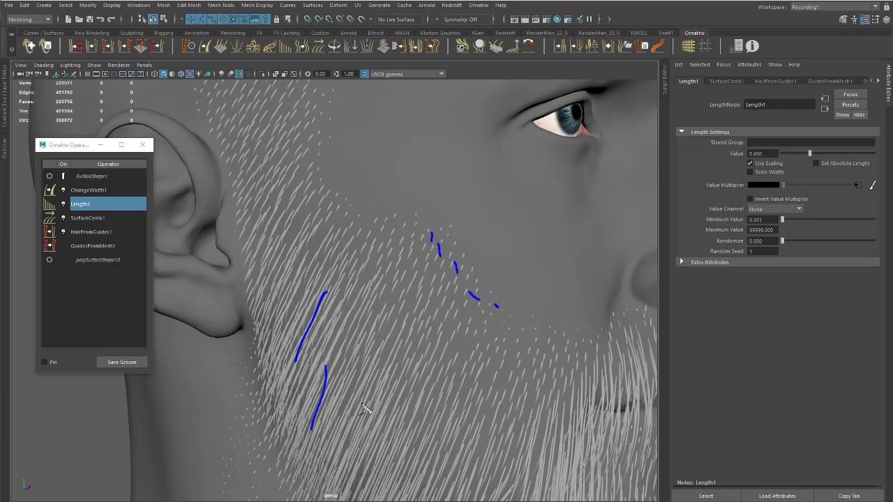
pyautogui.moveTo(361, 408); pyautogui.dragTo(339, 456)
pyautogui.press('Escape')
pyautogui.moveTo(427, 335)
pyautogui.keyDown('alt'); pyautogui.mouseDown()
pyautogui.moveTo(420, 277)
pyautogui.moveTo(391, 337)
pyautogui.moveTo(438, 309)
pyautogui.mouseUp(); pyautogui.keyUp('alt')
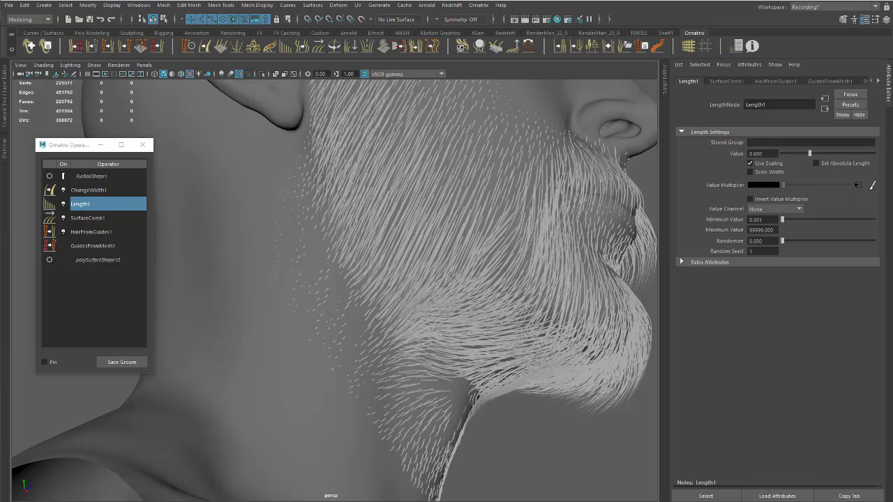
pyautogui.moveTo(305, 280)
pyautogui.mouseDown()
pyautogui.moveTo(295, 292)
pyautogui.moveTo(312, 307)
pyautogui.mouseUp()
pyautogui.moveTo(336, 333); pyautogui.dragTo(353, 358)
pyautogui.moveTo(376, 367)
pyautogui.mouseDown()
pyautogui.moveTo(374, 379)
pyautogui.moveTo(387, 386)
pyautogui.mouseUp()
# - Circle the cheek area below the eye with a temporary mark and compare its hair length with the jaw
pyautogui.moveTo(429, 272)
pyautogui.keyDown('alt'); pyautogui.mouseDown()
pyautogui.moveTo(365, 318)
pyautogui.moveTo(381, 264)
pyautogui.moveTo(441, 277)
pyautogui.moveTo(393, 231)
pyautogui.moveTo(426, 222)
pyautogui.moveTo(389, 216)
pyautogui.moveTo(412, 210)
pyautogui.moveTo(372, 239)
pyautogui.mouseUp(); pyautogui.keyUp('alt')
pyautogui.keyDown('alt'); pyautogui.moveTo(372, 239); pyautogui.dragTo(516, 290, button='right'); pyautogui.keyUp('alt')
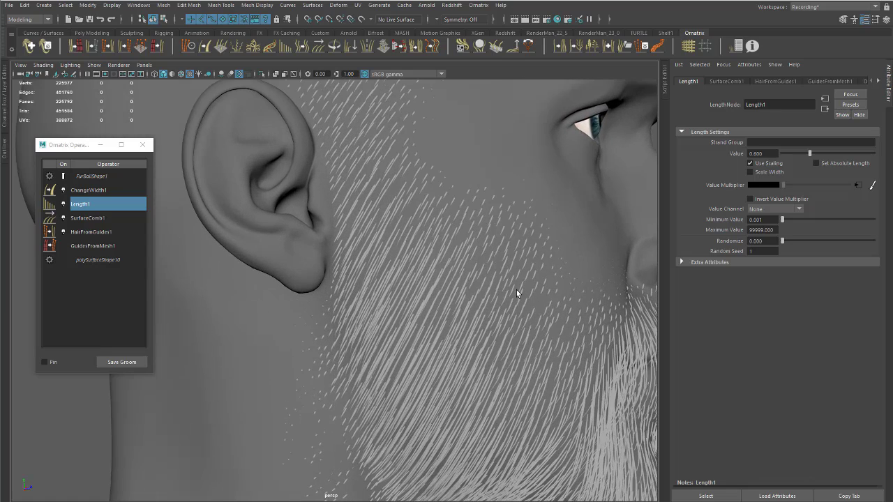
pyautogui.keyDown('alt'); pyautogui.moveTo(517, 290); pyautogui.dragTo(496, 308, button='middle'); pyautogui.keyUp('alt')
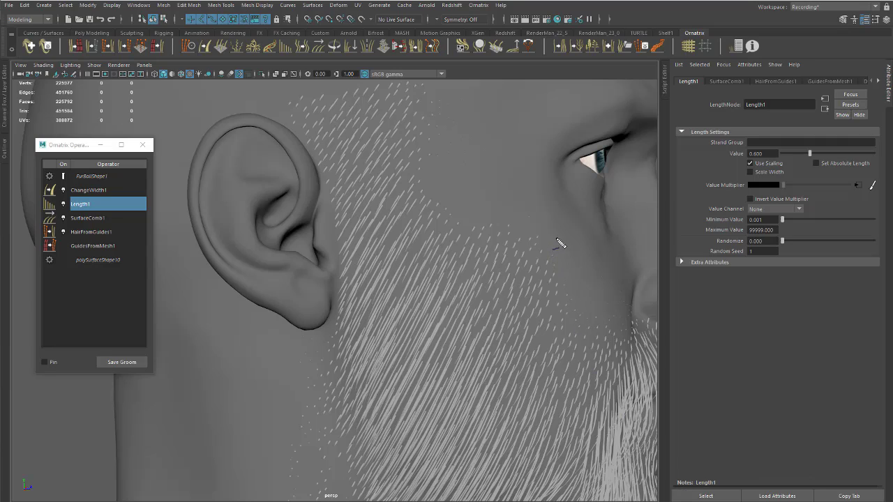
pyautogui.moveTo(556, 240)
pyautogui.mouseDown()
pyautogui.moveTo(566, 295)
pyautogui.moveTo(594, 307)
pyautogui.moveTo(569, 247)
pyautogui.moveTo(551, 238)
pyautogui.mouseUp()
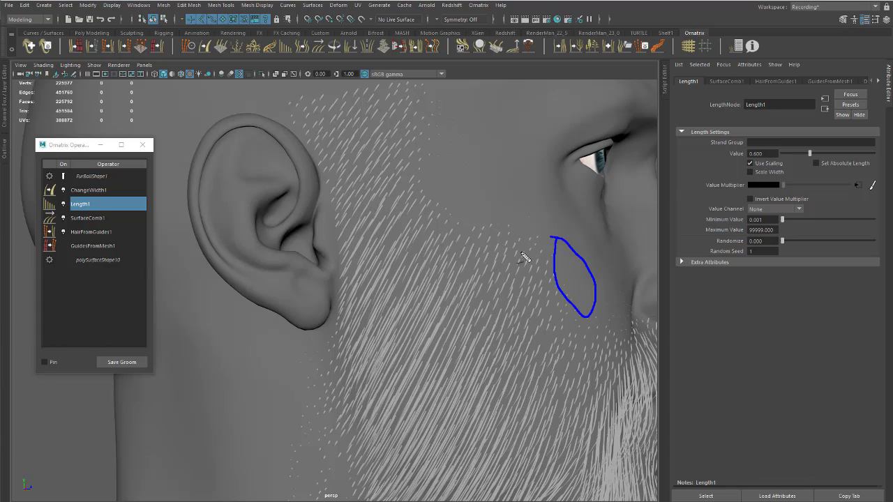
pyautogui.moveTo(384, 361)
pyautogui.mouseDown()
pyautogui.moveTo(384, 386)
pyautogui.moveTo(420, 481)
pyautogui.moveTo(539, 494)
pyautogui.moveTo(525, 364)
pyautogui.moveTo(386, 347)
pyautogui.moveTo(383, 372)
pyautogui.mouseUp()
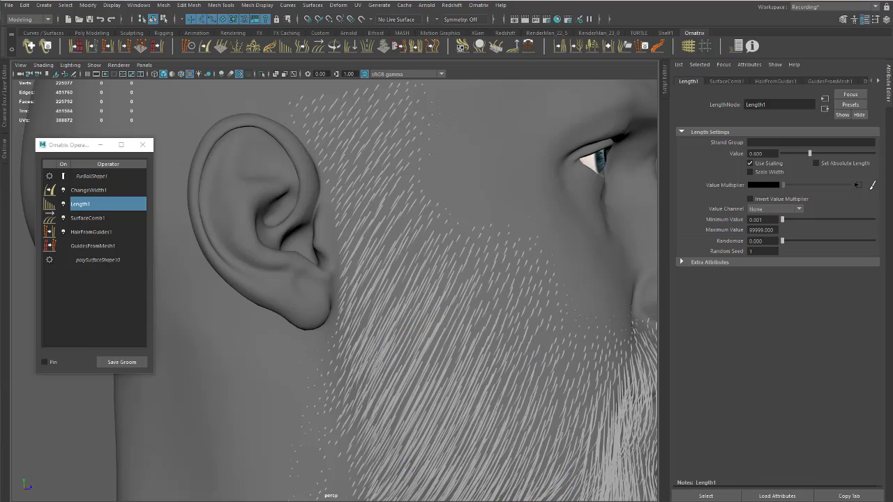
pyautogui.keyDown('alt'); pyautogui.moveTo(461, 299); pyautogui.dragTo(372, 228); pyautogui.keyUp('alt')
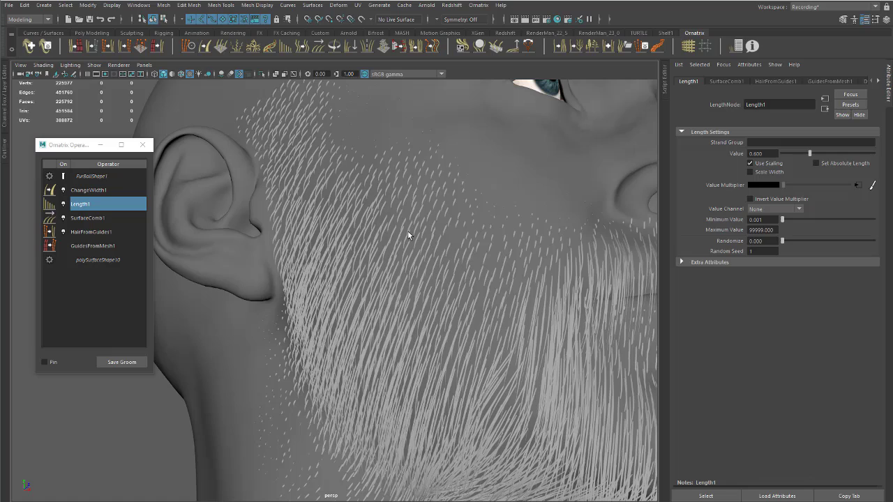
# - Add a GenerateStrandData operator above Length1 and name its new channel LengthCH
pyautogui.keyDown('alt'); pyautogui.moveTo(377, 185); pyautogui.dragTo(394, 197); pyautogui.keyUp('alt')
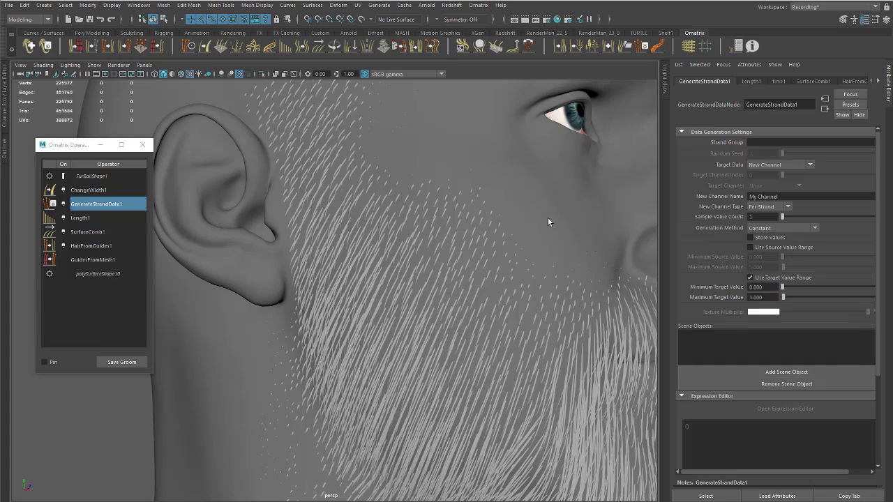
pyautogui.keyDown('alt'); pyautogui.moveTo(548, 217); pyautogui.dragTo(386, 208); pyautogui.keyUp('alt')
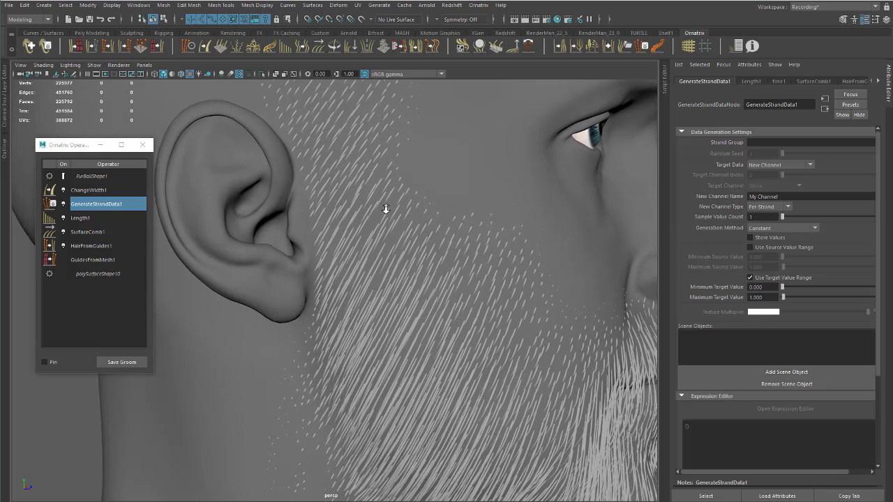
pyautogui.keyDown('alt'); pyautogui.moveTo(386, 209); pyautogui.dragTo(467, 259, button='right'); pyautogui.keyUp('alt')
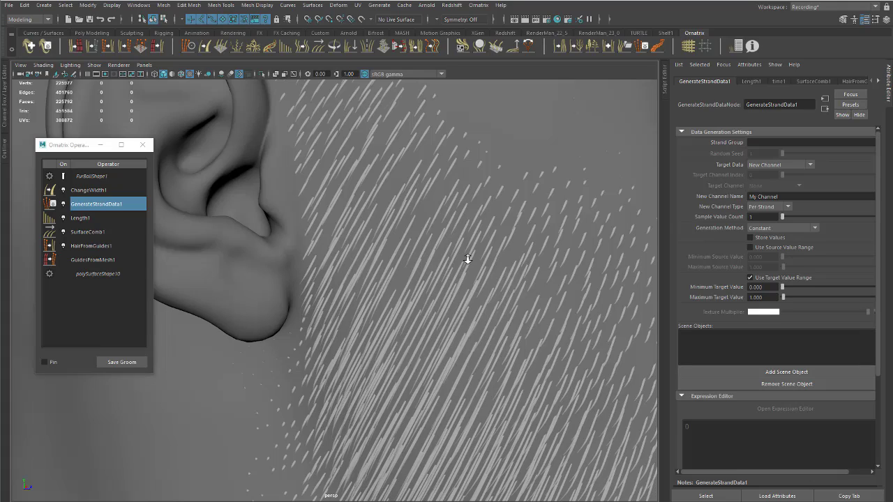
pyautogui.keyDown('alt'); pyautogui.moveTo(467, 259); pyautogui.dragTo(495, 267, button='middle'); pyautogui.keyUp('alt')
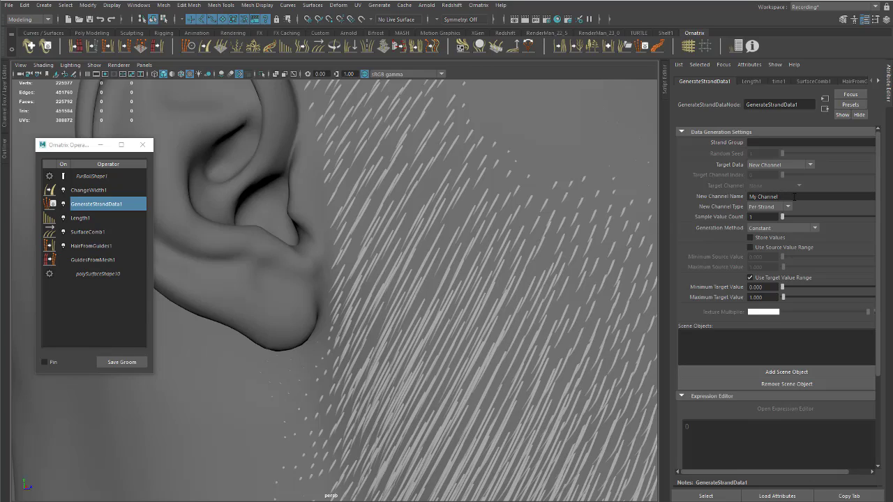
pyautogui.click(794, 196)
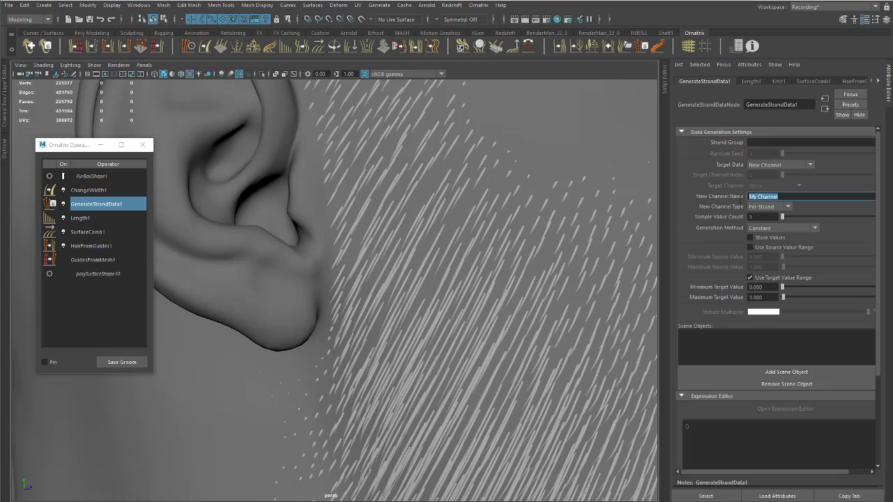
pyautogui.write('LengthCH')
pyautogui.press('Return')
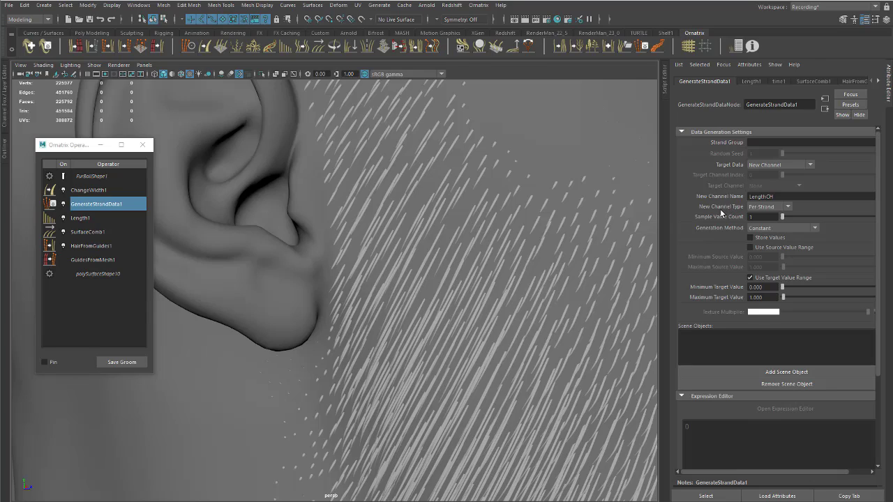
# - Keep the LengthCH channel type at Per-Strand and set its generation method to Strand Length
pyautogui.click(768, 208)
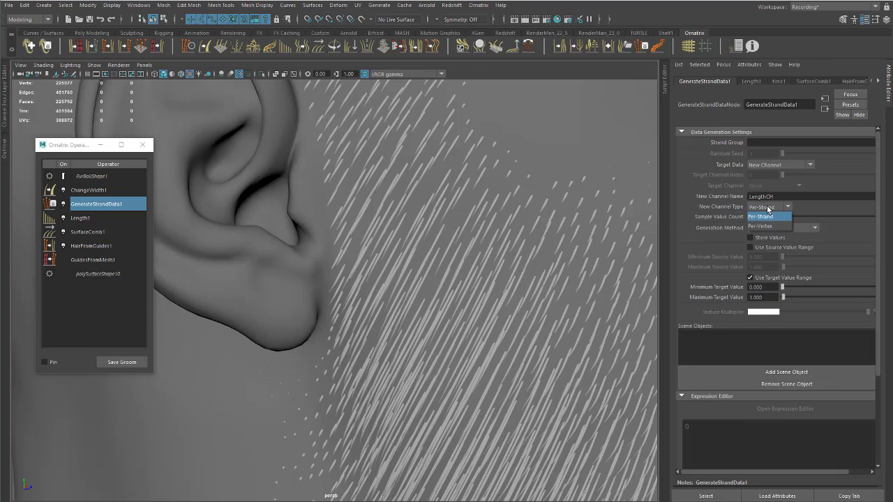
pyautogui.click(768, 219)
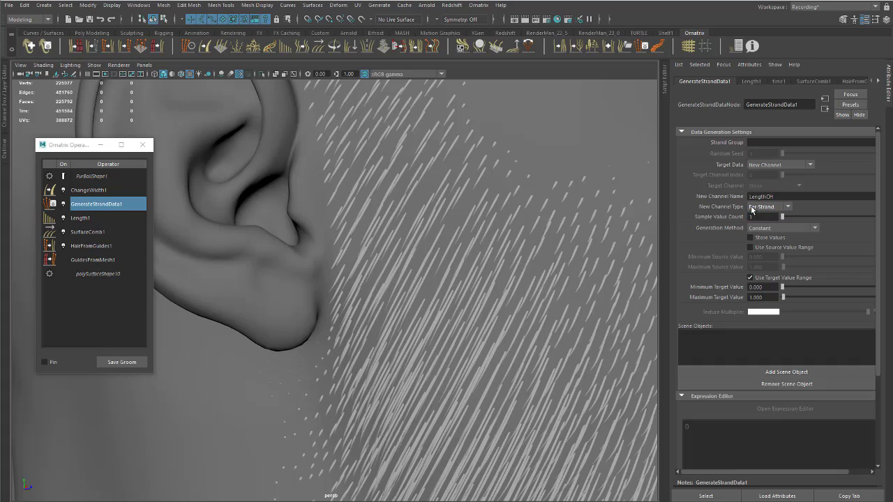
pyautogui.click(770, 208)
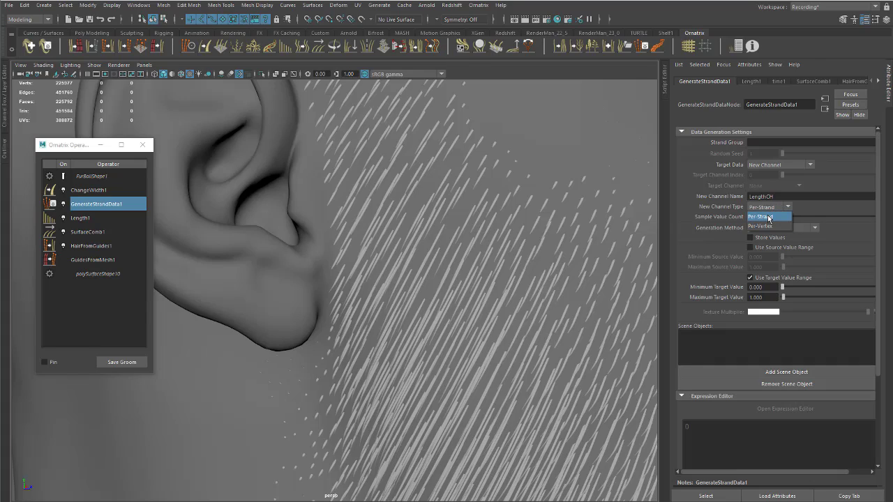
pyautogui.click(769, 218)
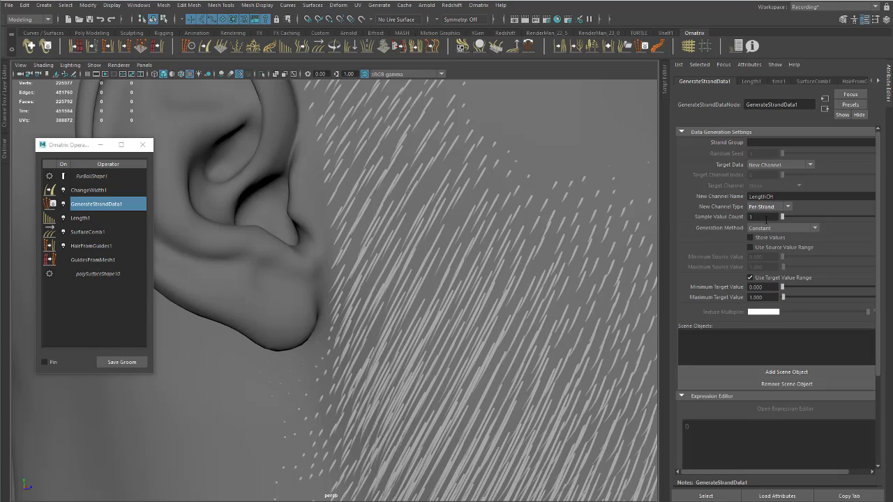
pyautogui.click(767, 208)
pyautogui.click(762, 218)
pyautogui.click(759, 229)
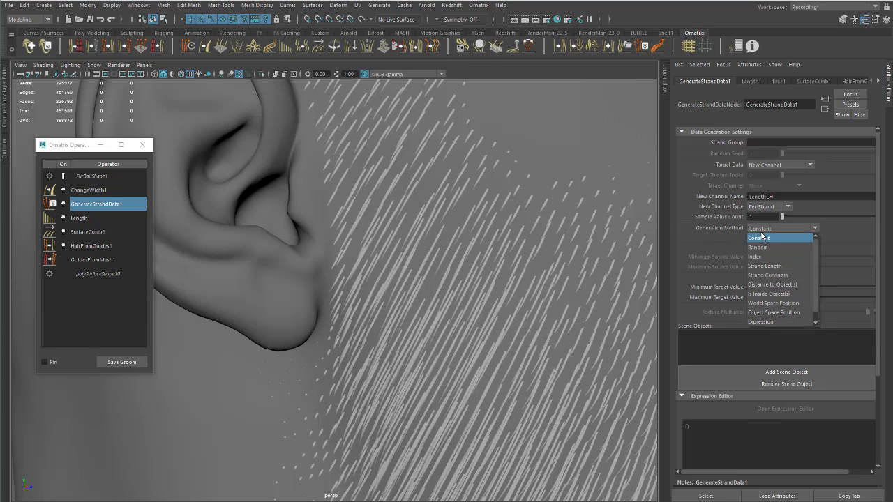
pyautogui.click(794, 268)
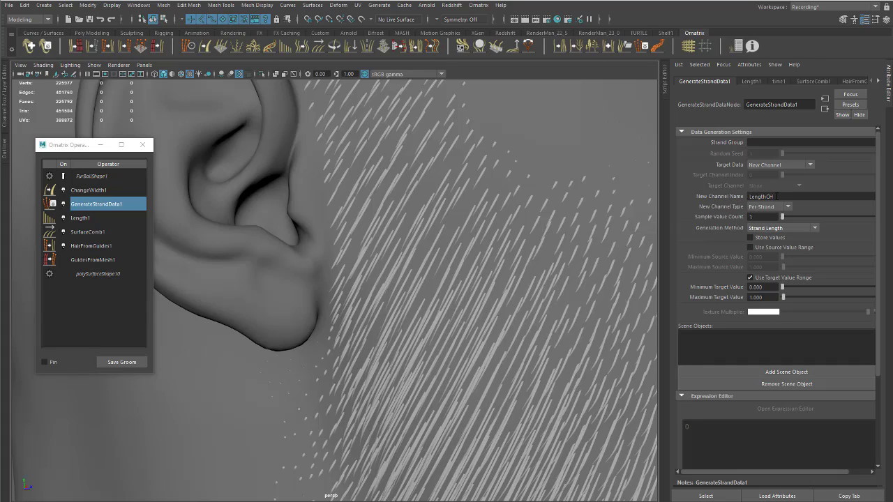
pyautogui.doubleClick(777, 196)
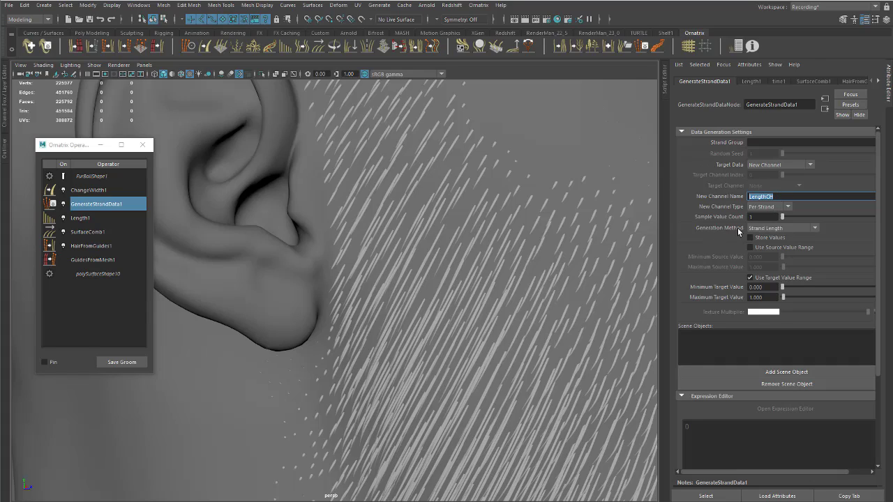
pyautogui.click(766, 229)
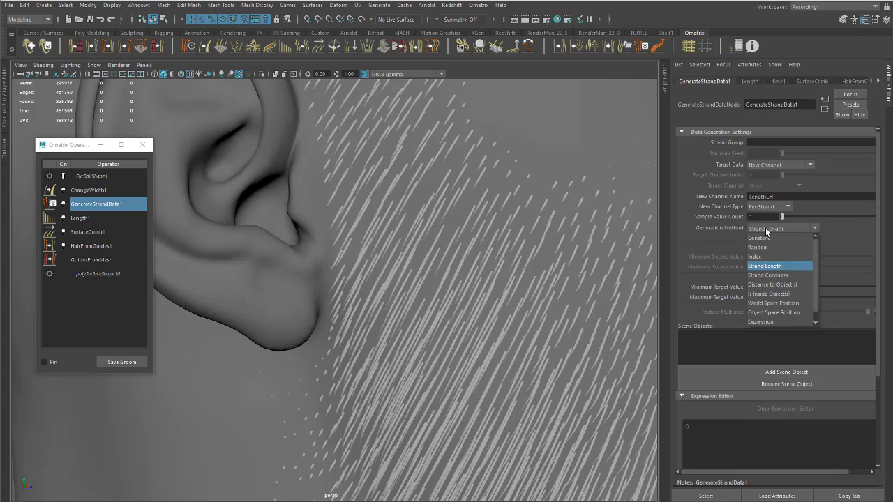
pyautogui.click(766, 266)
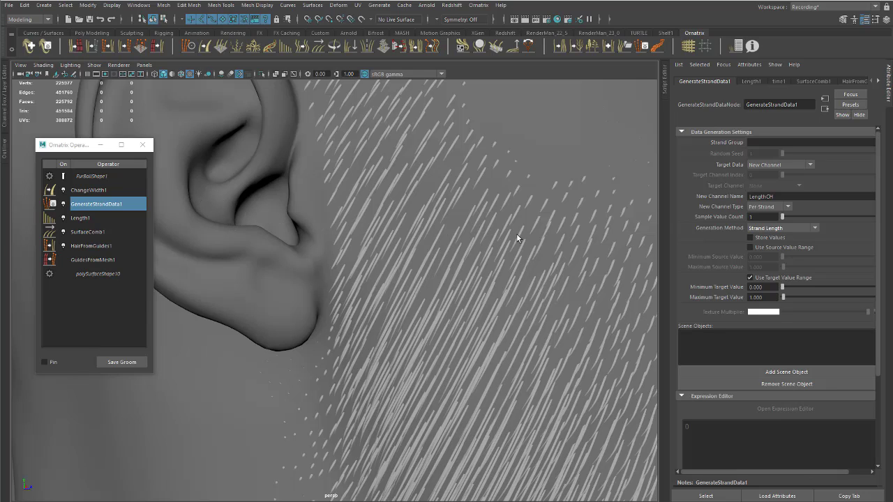
# - Examine the beard in profile and close up, comparing strand thickness along the sideburn and cheek border with the longer hairs
pyautogui.keyDown('alt'); pyautogui.moveTo(517, 238); pyautogui.dragTo(459, 234, button='right'); pyautogui.keyUp('alt')
pyautogui.keyDown('alt'); pyautogui.moveTo(459, 235); pyautogui.dragTo(391, 160, button='middle'); pyautogui.keyUp('alt')
pyautogui.keyDown('alt'); pyautogui.moveTo(391, 159); pyautogui.dragTo(414, 162); pyautogui.keyUp('alt')
pyautogui.keyDown('alt'); pyautogui.moveTo(414, 163); pyautogui.dragTo(310, 135, button='right'); pyautogui.keyUp('alt')
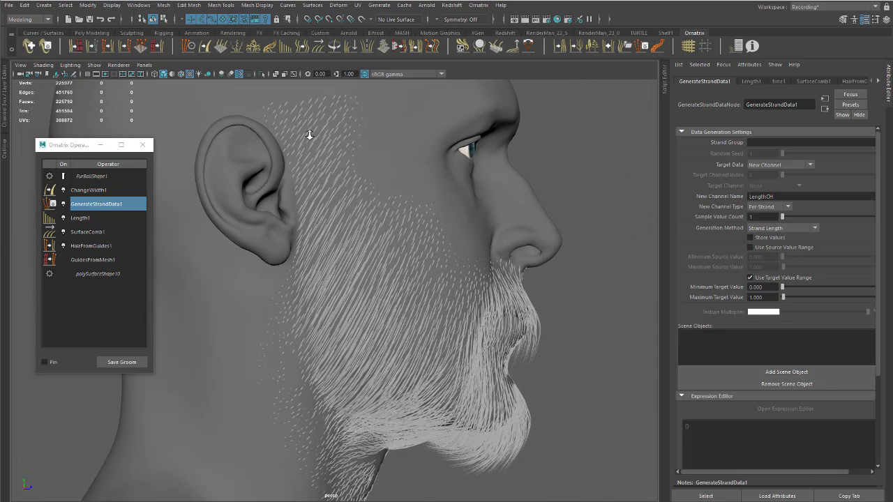
pyautogui.keyDown('alt'); pyautogui.moveTo(310, 136); pyautogui.dragTo(286, 157, button='middle'); pyautogui.keyUp('alt')
pyautogui.keyDown('alt'); pyautogui.moveTo(287, 158); pyautogui.dragTo(581, 207, button='right'); pyautogui.keyUp('alt')
pyautogui.keyDown('alt'); pyautogui.moveTo(426, 139); pyautogui.dragTo(429, 311, button='middle'); pyautogui.keyUp('alt')
pyautogui.keyDown('alt'); pyautogui.moveTo(443, 119); pyautogui.dragTo(422, 260, button='middle'); pyautogui.keyUp('alt')
pyautogui.keyDown('alt'); pyautogui.moveTo(425, 243); pyautogui.dragTo(404, 235, button='right'); pyautogui.keyUp('alt')
pyautogui.keyDown('alt'); pyautogui.moveTo(405, 235); pyautogui.dragTo(384, 248, button='middle'); pyautogui.keyUp('alt')
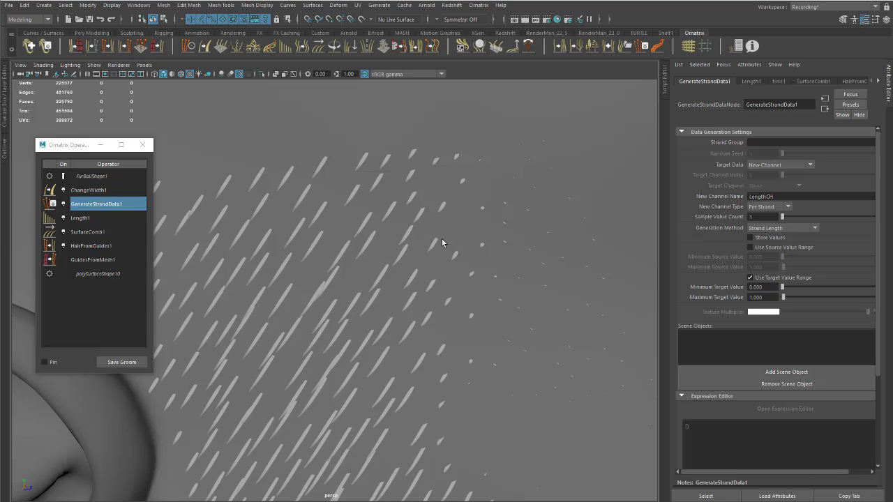
pyautogui.keyDown('alt'); pyautogui.moveTo(441, 238); pyautogui.dragTo(422, 242); pyautogui.keyUp('alt')
pyautogui.keyDown('alt'); pyautogui.moveTo(406, 217); pyautogui.dragTo(277, 202, button='right'); pyautogui.keyUp('alt')
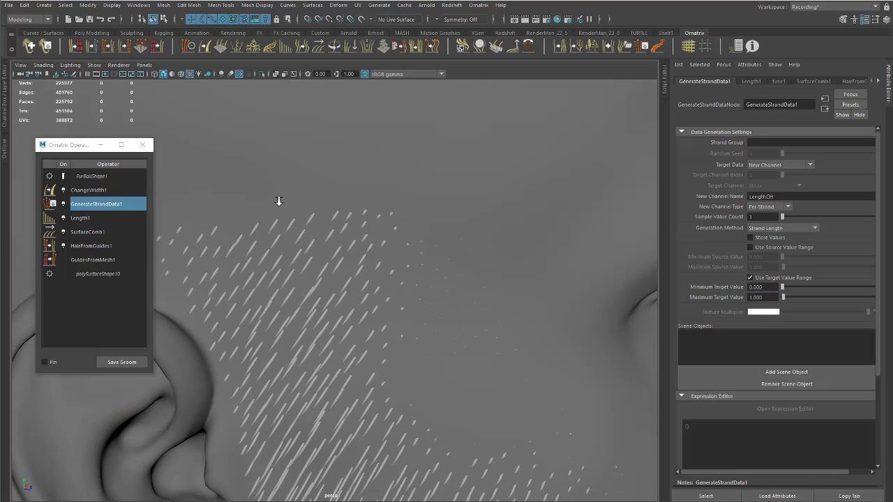
pyautogui.keyDown('alt'); pyautogui.moveTo(263, 251); pyautogui.dragTo(247, 98, button='middle'); pyautogui.keyUp('alt')
pyautogui.keyDown('alt'); pyautogui.moveTo(405, 206); pyautogui.dragTo(346, 190); pyautogui.keyUp('alt')
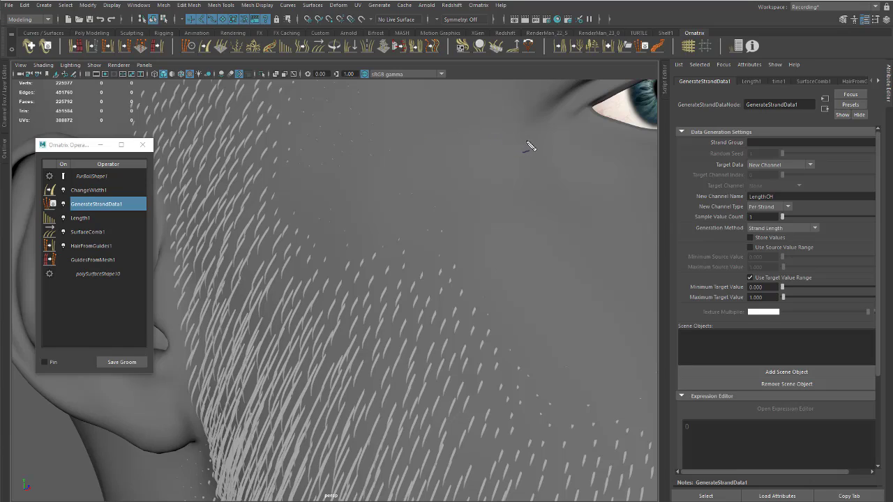
# - Circle the short cheek hairs and the longer hairs below the ear with temporary on-screen strokes, and clear the marks
pyautogui.moveTo(533, 142)
pyautogui.mouseDown()
pyautogui.moveTo(496, 93)
pyautogui.moveTo(416, 82)
pyautogui.moveTo(363, 85)
pyautogui.moveTo(279, 115)
pyautogui.moveTo(242, 167)
pyautogui.moveTo(264, 289)
pyautogui.moveTo(414, 451)
pyautogui.moveTo(613, 488)
pyautogui.moveTo(642, 348)
pyautogui.moveTo(515, 127)
pyautogui.mouseUp()
pyautogui.moveTo(193, 433)
pyautogui.mouseDown()
pyautogui.moveTo(189, 442)
pyautogui.moveTo(207, 453)
pyautogui.moveTo(298, 492)
pyautogui.moveTo(215, 406)
pyautogui.moveTo(204, 411)
pyautogui.mouseUp()
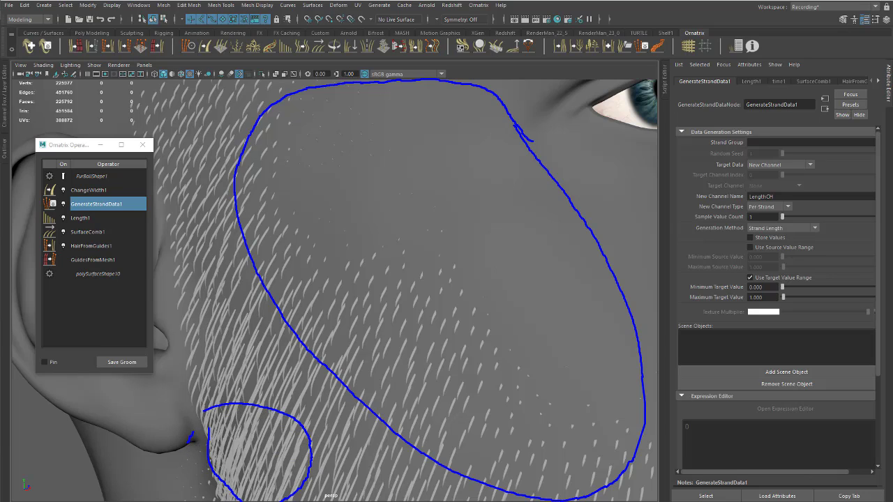
pyautogui.press('Escape')
# - Set the width channel of the ChangeWidth1 operator to LengthCH
pyautogui.keyDown('alt'); pyautogui.moveTo(427, 267); pyautogui.dragTo(473, 290, button='right'); pyautogui.keyUp('alt')
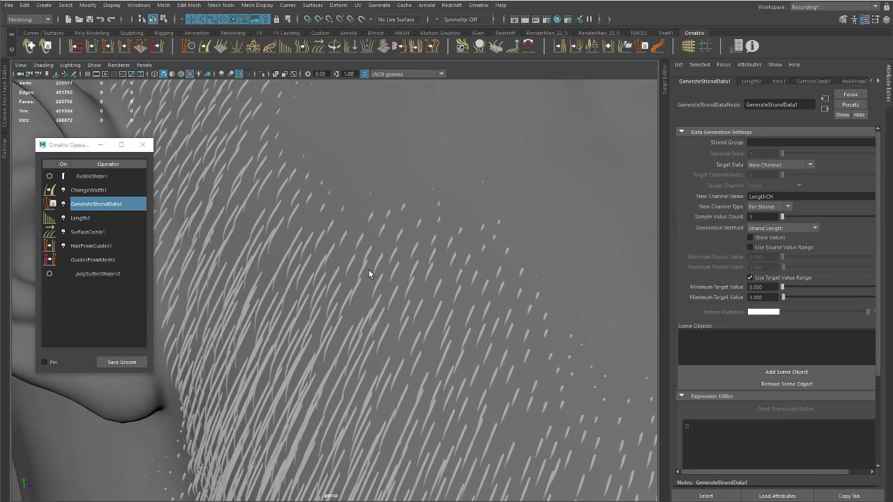
pyautogui.click(99, 195)
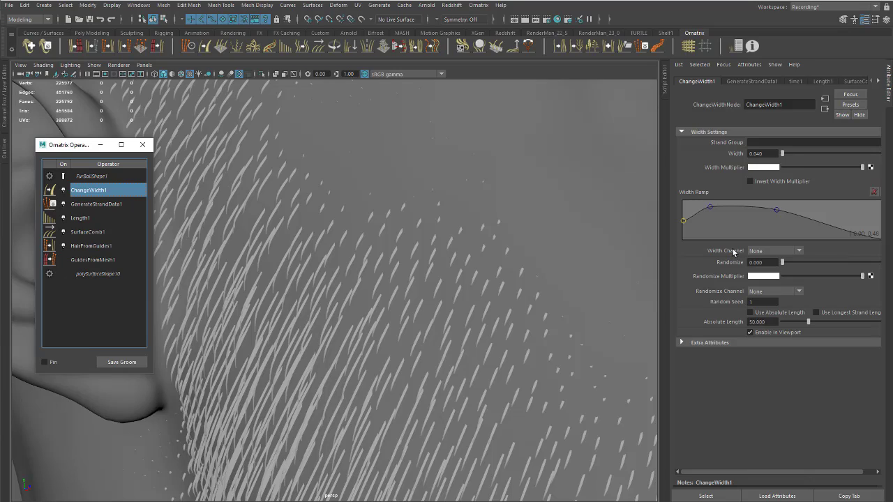
pyautogui.click(789, 251)
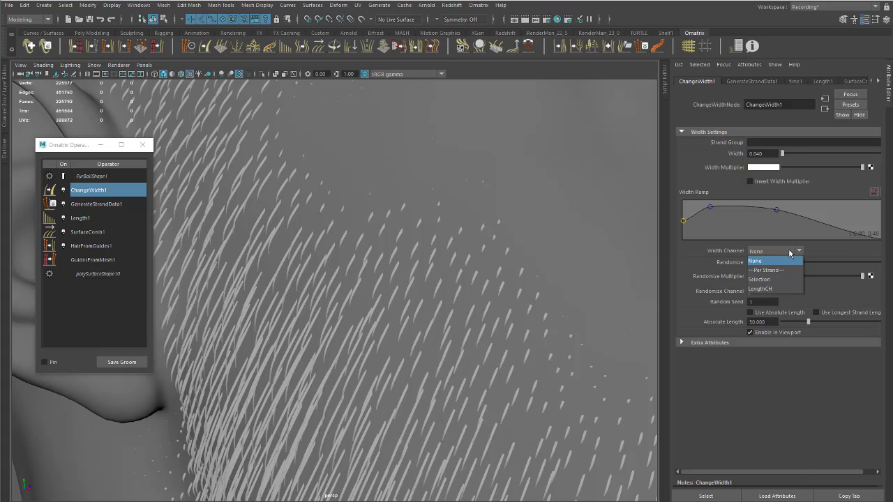
pyautogui.click(783, 291)
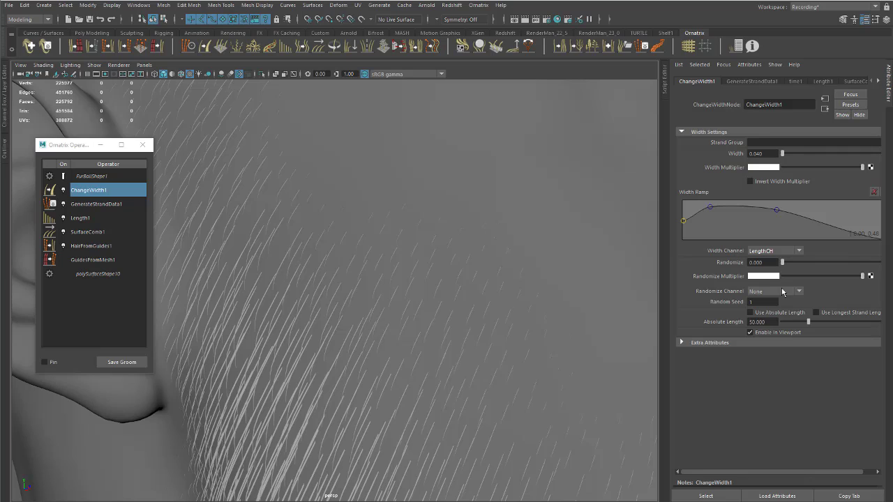
# - Examine the length-driven strand thickness close up from the cheek border down to the long beard hairs
pyautogui.keyDown('alt'); pyautogui.moveTo(479, 296); pyautogui.dragTo(423, 341); pyautogui.keyUp('alt')
pyautogui.keyDown('alt'); pyautogui.moveTo(423, 341); pyautogui.dragTo(399, 228, button='middle'); pyautogui.keyUp('alt')
pyautogui.keyDown('alt'); pyautogui.moveTo(384, 328); pyautogui.dragTo(319, 207, button='middle'); pyautogui.keyUp('alt')
pyautogui.keyDown('alt'); pyautogui.moveTo(384, 279); pyautogui.dragTo(365, 223, button='middle'); pyautogui.keyUp('alt')
pyautogui.keyDown('alt'); pyautogui.moveTo(366, 224); pyautogui.dragTo(363, 231); pyautogui.keyUp('alt')
pyautogui.keyDown('alt'); pyautogui.moveTo(363, 231); pyautogui.dragTo(361, 300, button='middle'); pyautogui.keyUp('alt')
pyautogui.keyDown('alt'); pyautogui.moveTo(342, 241); pyautogui.dragTo(366, 266, button='right'); pyautogui.keyUp('alt')
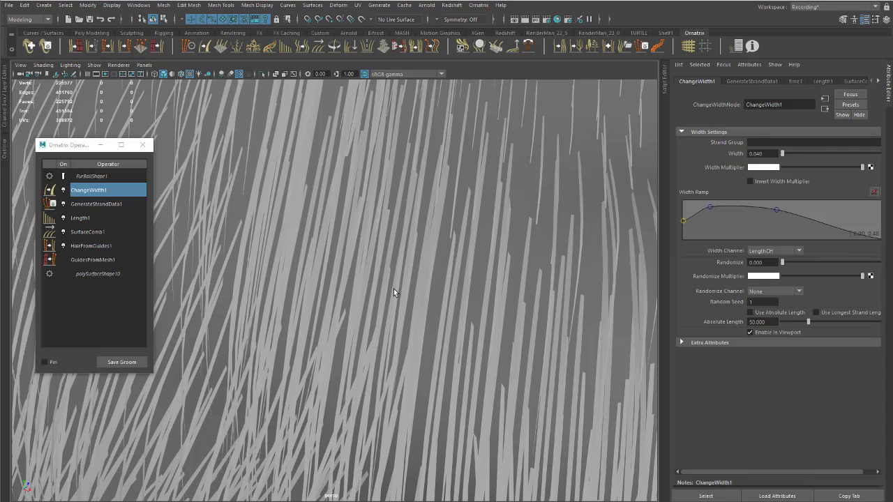
# - Examine the beard strands' width and density across the cheek and mustache area of the head
pyautogui.keyDown('alt'); pyautogui.moveTo(381, 245); pyautogui.dragTo(416, 254); pyautogui.keyUp('alt')
pyautogui.keyDown('alt'); pyautogui.moveTo(416, 254); pyautogui.dragTo(427, 328, button='middle'); pyautogui.keyUp('alt')
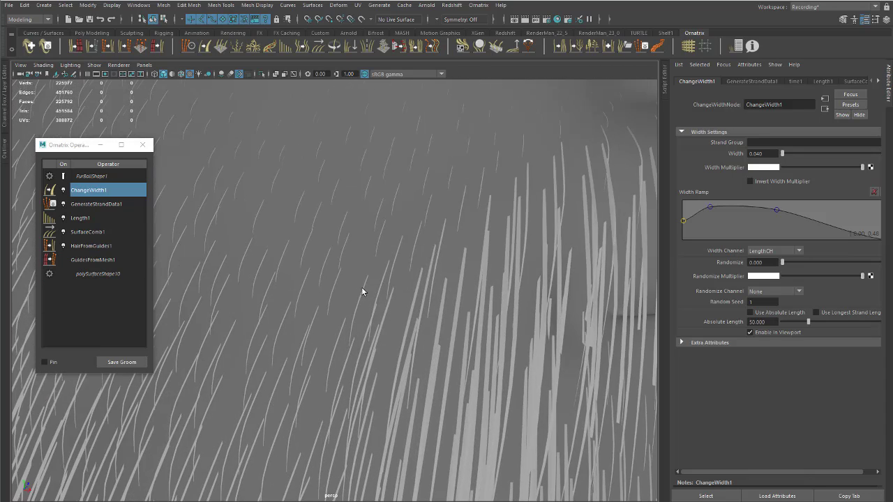
pyautogui.keyDown('alt'); pyautogui.moveTo(361, 287); pyautogui.dragTo(422, 379, button='middle'); pyautogui.keyUp('alt')
pyautogui.keyDown('alt'); pyautogui.moveTo(316, 191); pyautogui.dragTo(337, 225, button='middle'); pyautogui.keyUp('alt')
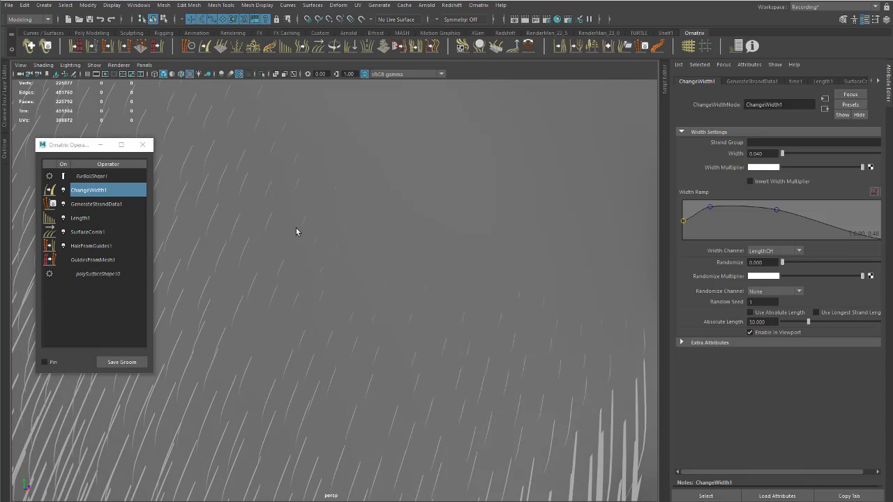
pyautogui.keyDown('alt'); pyautogui.moveTo(388, 253); pyautogui.dragTo(339, 302, button='right'); pyautogui.keyUp('alt')
pyautogui.keyDown('alt'); pyautogui.moveTo(339, 303); pyautogui.dragTo(371, 306); pyautogui.keyUp('alt')
pyautogui.keyDown('alt'); pyautogui.moveTo(372, 305); pyautogui.dragTo(263, 271, button='right'); pyautogui.keyUp('alt')
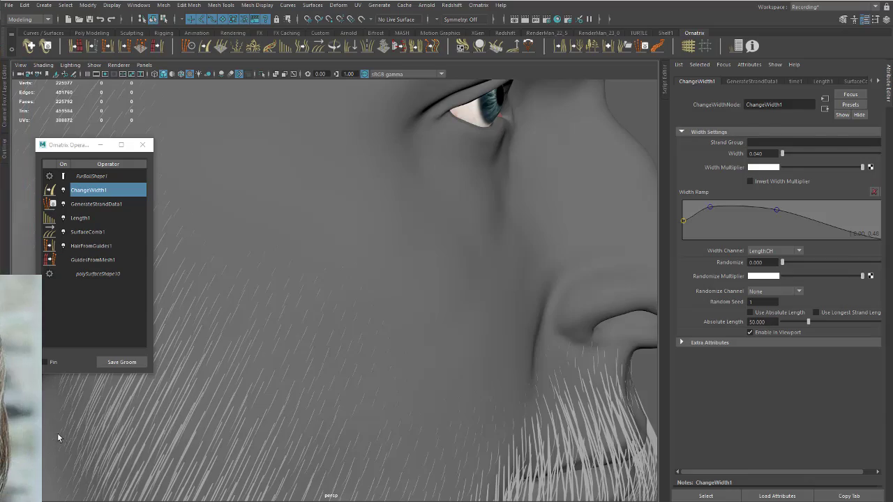
# - Bring up the front-view beard reference photo, enlarge its window and frame the cheek beside the mustache
pyautogui.press('super+Tab')
pyautogui.click(417, 374)
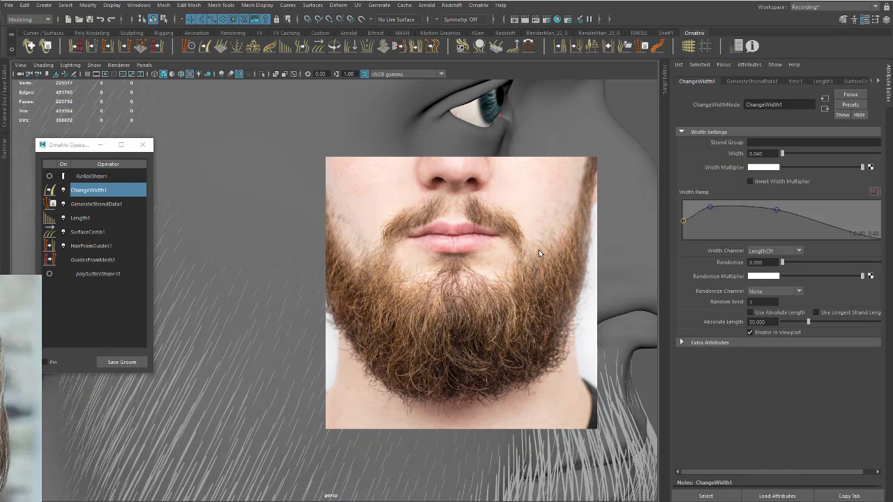
pyautogui.scroll(4, 558, 256)
pyautogui.rightClick(575, 261)
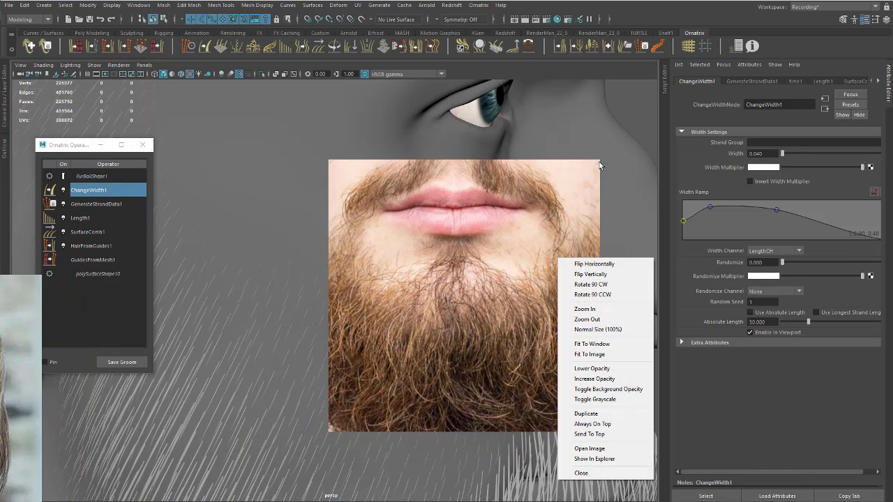
pyautogui.moveTo(599, 161); pyautogui.dragTo(759, 4)
pyautogui.moveTo(549, 143); pyautogui.dragTo(408, 293)
pyautogui.scroll(3, 501, 220)
pyautogui.scroll(3, 500, 221)
pyautogui.moveTo(488, 321); pyautogui.dragTo(435, 493, button='middle')
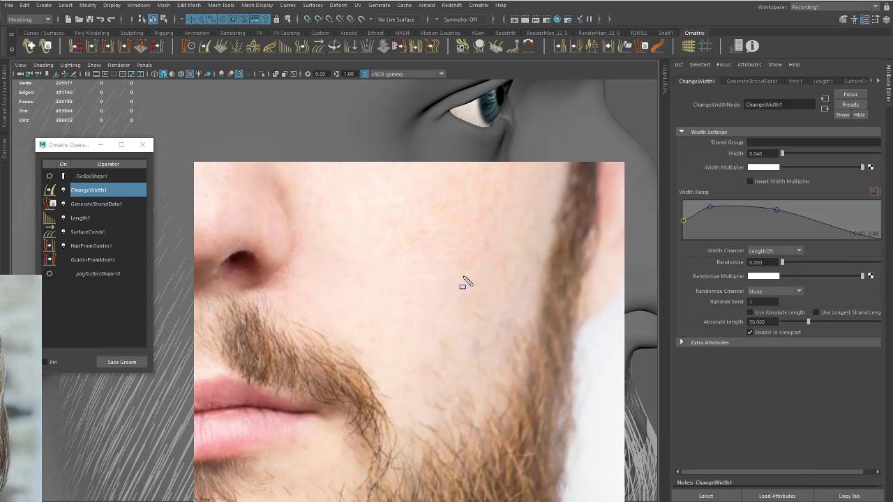
pyautogui.click(493, 296)
pyautogui.click(388, 432)
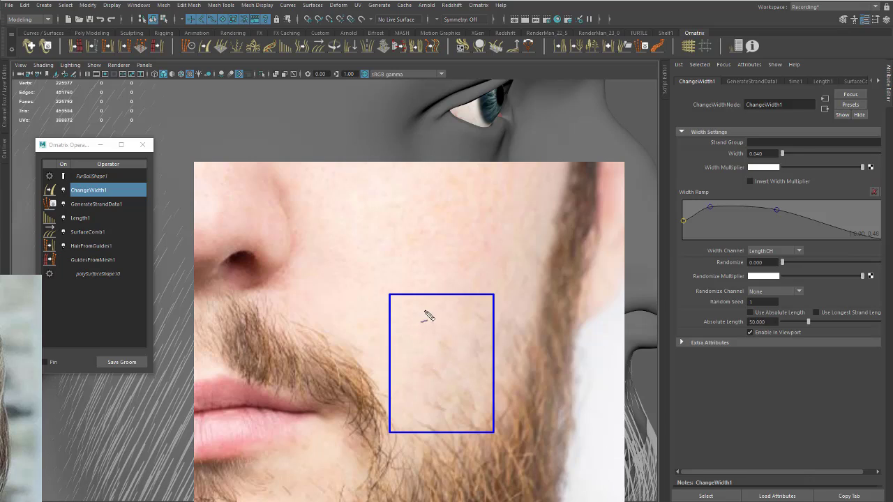
pyautogui.moveTo(467, 348)
pyautogui.mouseDown()
pyautogui.moveTo(386, 423)
pyautogui.moveTo(455, 474)
pyautogui.moveTo(535, 354)
pyautogui.moveTo(561, 240)
pyautogui.moveTo(532, 224)
pyautogui.moveTo(455, 352)
pyautogui.mouseUp()
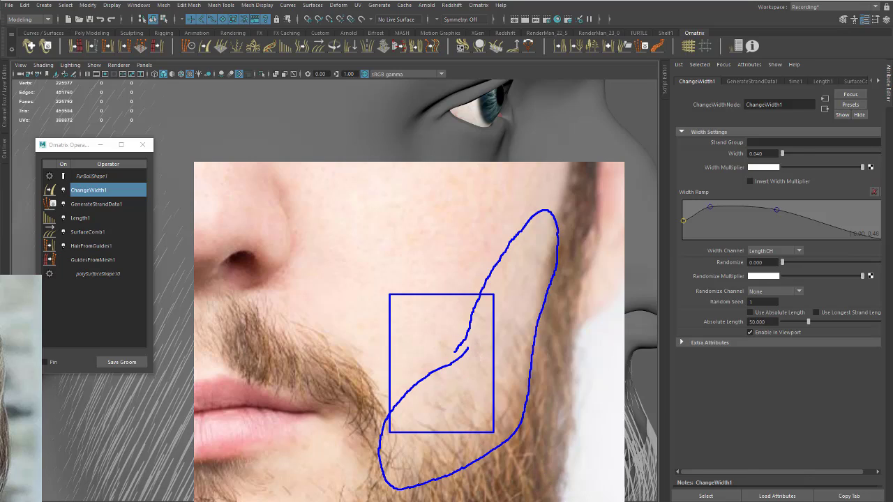
pyautogui.press('Escape')
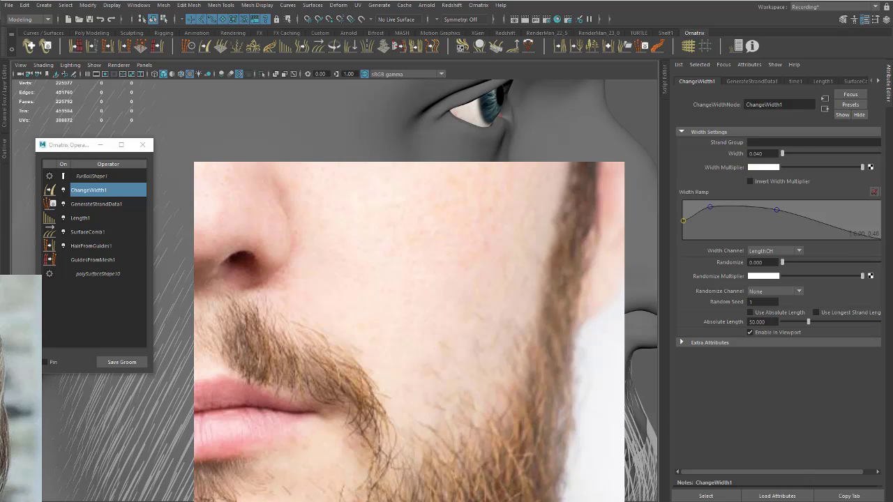
pyautogui.moveTo(465, 296); pyautogui.dragTo(490, 337)
pyautogui.moveTo(458, 284)
pyautogui.mouseDown()
pyautogui.moveTo(405, 426)
pyautogui.moveTo(466, 297)
pyautogui.mouseUp()
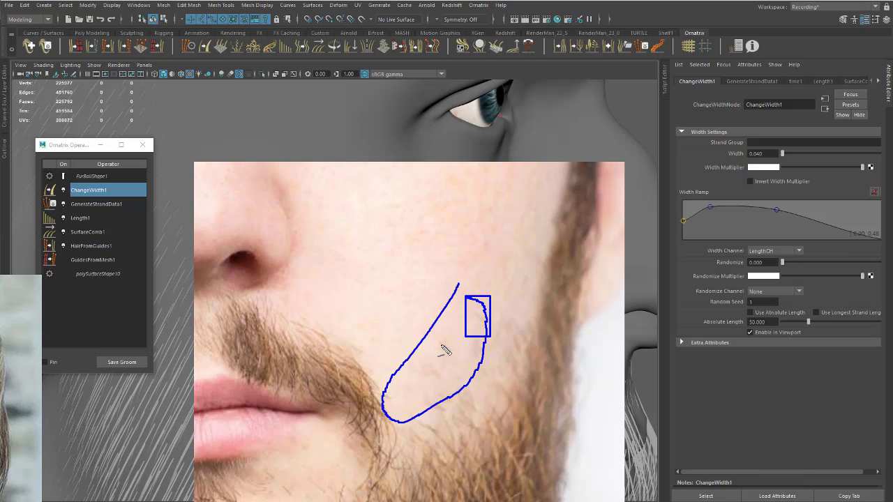
pyautogui.moveTo(442, 346); pyautogui.dragTo(452, 354)
pyautogui.press('Escape')
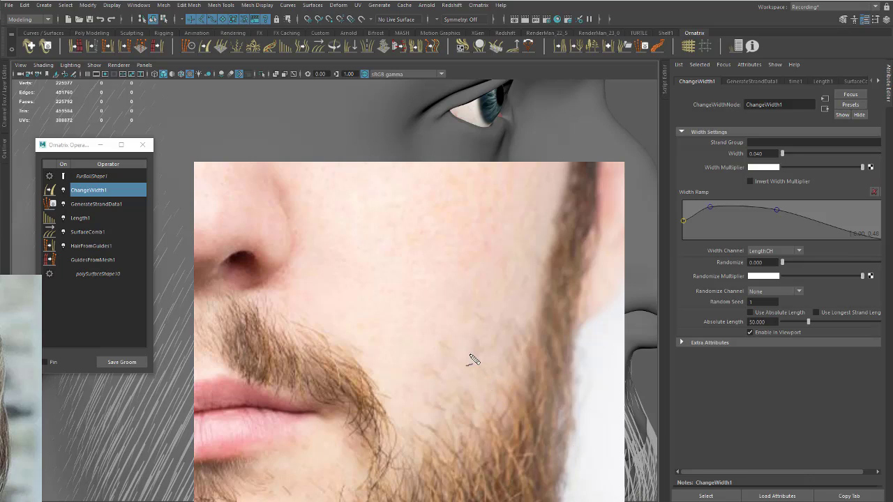
pyautogui.moveTo(434, 360)
pyautogui.mouseDown()
pyautogui.moveTo(444, 378)
pyautogui.moveTo(500, 379)
pyautogui.moveTo(505, 390)
pyautogui.mouseUp()
pyautogui.moveTo(411, 463)
pyautogui.mouseDown()
pyautogui.moveTo(432, 501)
pyautogui.moveTo(443, 501)
pyautogui.mouseUp()
pyautogui.moveTo(471, 463)
pyautogui.mouseDown()
pyautogui.moveTo(549, 454)
pyautogui.moveTo(554, 496)
pyautogui.mouseUp()
pyautogui.moveTo(544, 400)
pyautogui.mouseDown()
pyautogui.moveTo(593, 459)
pyautogui.moveTo(571, 477)
pyautogui.mouseUp()
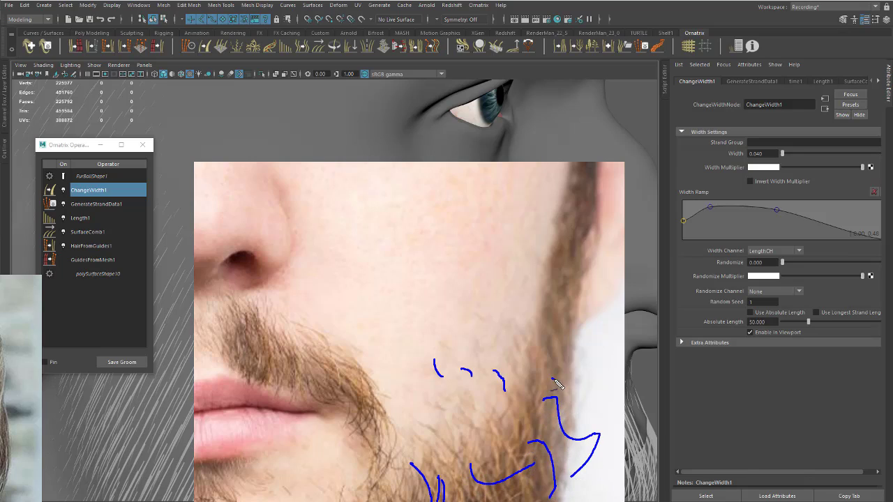
pyautogui.moveTo(552, 379)
pyautogui.mouseDown()
pyautogui.moveTo(584, 431)
pyautogui.moveTo(517, 501)
pyautogui.moveTo(541, 501)
pyautogui.mouseUp()
pyautogui.press('Escape')
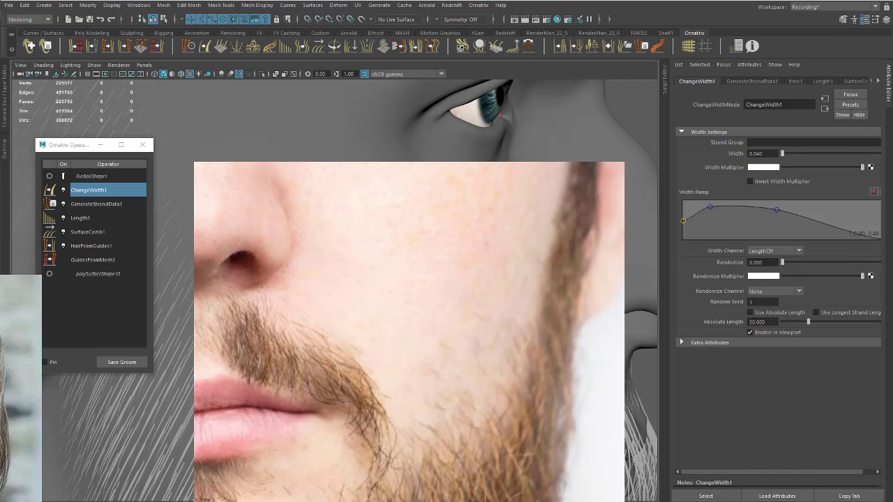
# - Clear the reference photo out of the way and examine the groomed hair along the cheek and jaw
pyautogui.moveTo(405, 289); pyautogui.dragTo(0, 184)
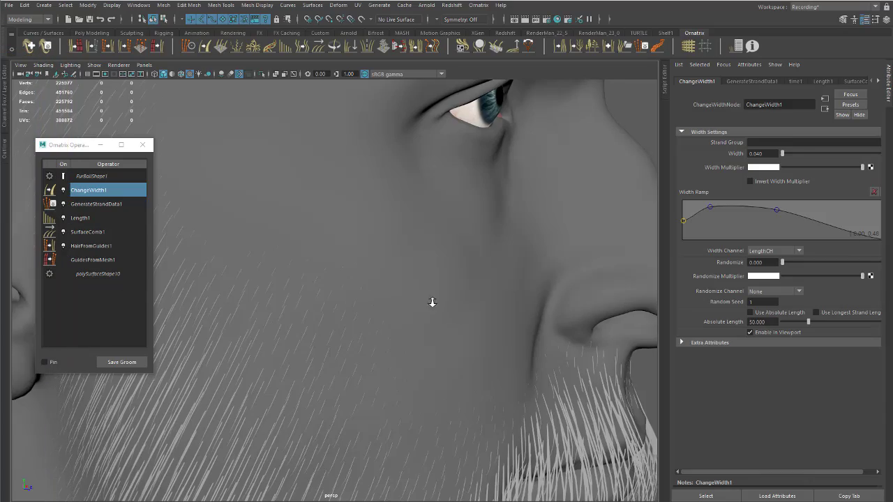
pyautogui.keyDown('alt'); pyautogui.moveTo(432, 303); pyautogui.dragTo(371, 315); pyautogui.keyUp('alt')
pyautogui.keyDown('alt'); pyautogui.moveTo(372, 316); pyautogui.dragTo(446, 334, button='right'); pyautogui.keyUp('alt')
pyautogui.keyDown('alt'); pyautogui.moveTo(446, 335); pyautogui.dragTo(327, 237); pyautogui.keyUp('alt')
pyautogui.keyDown('alt'); pyautogui.moveTo(327, 238); pyautogui.dragTo(358, 251, button='right'); pyautogui.keyUp('alt')
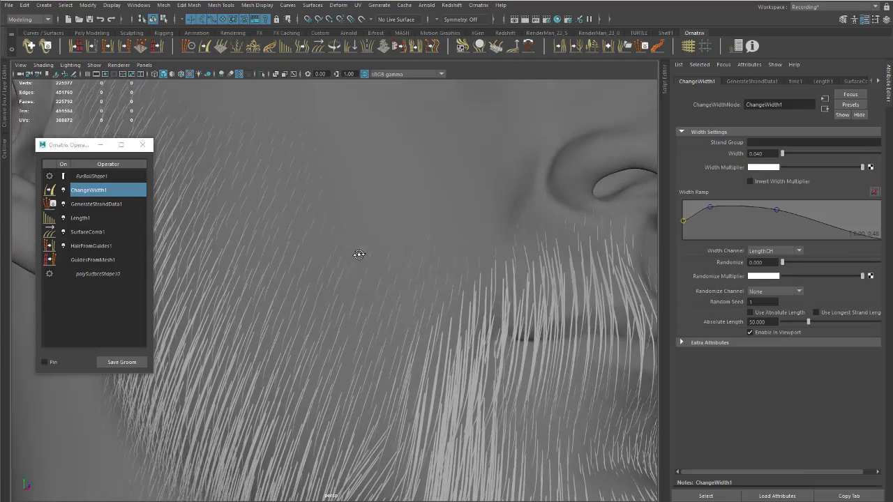
pyautogui.keyDown('alt'); pyautogui.moveTo(381, 253); pyautogui.dragTo(323, 273); pyautogui.keyUp('alt')
pyautogui.keyDown('alt'); pyautogui.moveTo(419, 268); pyautogui.dragTo(216, 216, button='right'); pyautogui.keyUp('alt')
pyautogui.keyDown('alt'); pyautogui.moveTo(216, 215); pyautogui.dragTo(327, 169); pyautogui.keyUp('alt')
pyautogui.keyDown('alt'); pyautogui.moveTo(327, 170); pyautogui.dragTo(453, 358, button='right'); pyautogui.keyUp('alt')
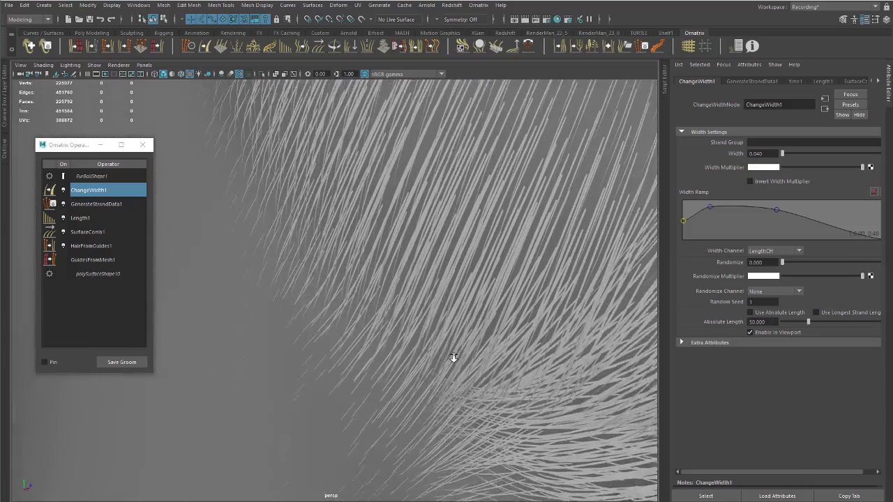
# - Examine the hair under the jaw and how it thins out down the neck
pyautogui.keyDown('alt'); pyautogui.moveTo(452, 359); pyautogui.dragTo(479, 156, button='middle'); pyautogui.keyUp('alt')
pyautogui.keyDown('alt'); pyautogui.moveTo(479, 157); pyautogui.dragTo(375, 252); pyautogui.keyUp('alt')
pyautogui.keyDown('alt'); pyautogui.moveTo(375, 252); pyautogui.dragTo(309, 239, button='right'); pyautogui.keyUp('alt')
pyautogui.keyDown('alt'); pyautogui.moveTo(309, 239); pyautogui.dragTo(332, 196, button='middle'); pyautogui.keyUp('alt')
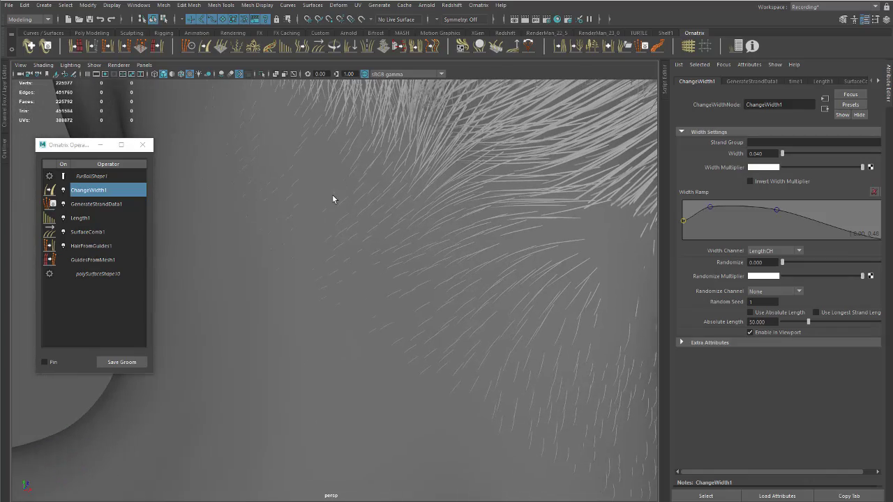
pyautogui.keyDown('alt'); pyautogui.moveTo(332, 196); pyautogui.dragTo(317, 177); pyautogui.keyUp('alt')
pyautogui.keyDown('alt'); pyautogui.moveTo(317, 177); pyautogui.dragTo(339, 216, button='middle'); pyautogui.keyUp('alt')
pyautogui.keyDown('alt'); pyautogui.moveTo(339, 216); pyautogui.dragTo(263, 207, button='right'); pyautogui.keyUp('alt')
pyautogui.keyDown('alt'); pyautogui.moveTo(263, 207); pyautogui.dragTo(247, 217); pyautogui.keyUp('alt')
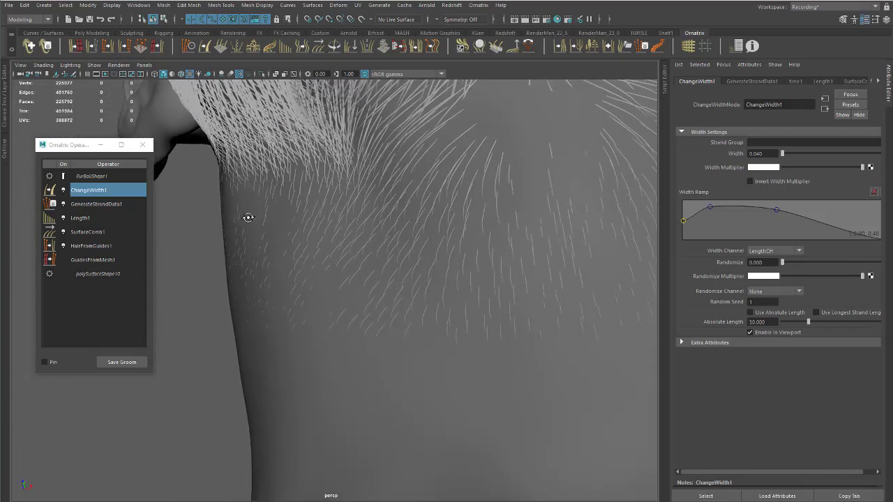
pyautogui.keyDown('alt'); pyautogui.moveTo(247, 217); pyautogui.dragTo(416, 251, button='right'); pyautogui.keyUp('alt')
pyautogui.keyDown('alt'); pyautogui.moveTo(416, 251); pyautogui.dragTo(432, 274); pyautogui.keyUp('alt')
pyautogui.keyDown('alt'); pyautogui.moveTo(493, 306); pyautogui.dragTo(418, 303); pyautogui.keyUp('alt')
pyautogui.keyDown('alt'); pyautogui.moveTo(418, 303); pyautogui.dragTo(109, 190, button='right'); pyautogui.keyUp('alt')
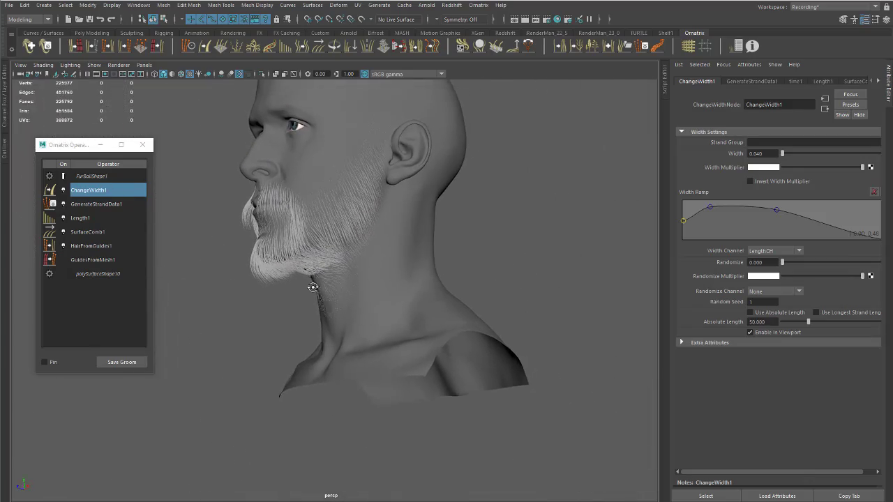
# - Review the full beard in profile, then examine the sparse sideburn hairs above and in front of the ear
pyautogui.keyDown('alt'); pyautogui.moveTo(314, 288); pyautogui.dragTo(463, 285); pyautogui.keyUp('alt')
pyautogui.keyDown('alt'); pyautogui.moveTo(332, 269); pyautogui.dragTo(533, 351, button='right'); pyautogui.keyUp('alt')
pyautogui.keyDown('alt'); pyautogui.moveTo(533, 351); pyautogui.dragTo(346, 310); pyautogui.keyUp('alt')
pyautogui.keyDown('alt'); pyautogui.moveTo(346, 310); pyautogui.dragTo(183, 256, button='right'); pyautogui.keyUp('alt')
pyautogui.keyDown('alt'); pyautogui.moveTo(184, 255); pyautogui.dragTo(329, 265); pyautogui.keyUp('alt')
pyautogui.keyDown('alt'); pyautogui.moveTo(328, 266); pyautogui.dragTo(397, 210, button='right'); pyautogui.keyUp('alt')
pyautogui.keyDown('alt'); pyautogui.moveTo(397, 210); pyautogui.dragTo(382, 344, button='middle'); pyautogui.keyUp('alt')
pyautogui.keyDown('alt'); pyautogui.moveTo(382, 344); pyautogui.dragTo(395, 291); pyautogui.keyUp('alt')
pyautogui.keyDown('alt'); pyautogui.moveTo(395, 290); pyautogui.dragTo(380, 321, button='middle'); pyautogui.keyUp('alt')
pyautogui.keyDown('alt'); pyautogui.moveTo(379, 321); pyautogui.dragTo(329, 266, button='right'); pyautogui.keyUp('alt')
pyautogui.keyDown('alt'); pyautogui.moveTo(328, 265); pyautogui.dragTo(361, 252); pyautogui.keyUp('alt')
pyautogui.keyDown('alt'); pyautogui.moveTo(360, 253); pyautogui.dragTo(418, 223, button='right'); pyautogui.keyUp('alt')
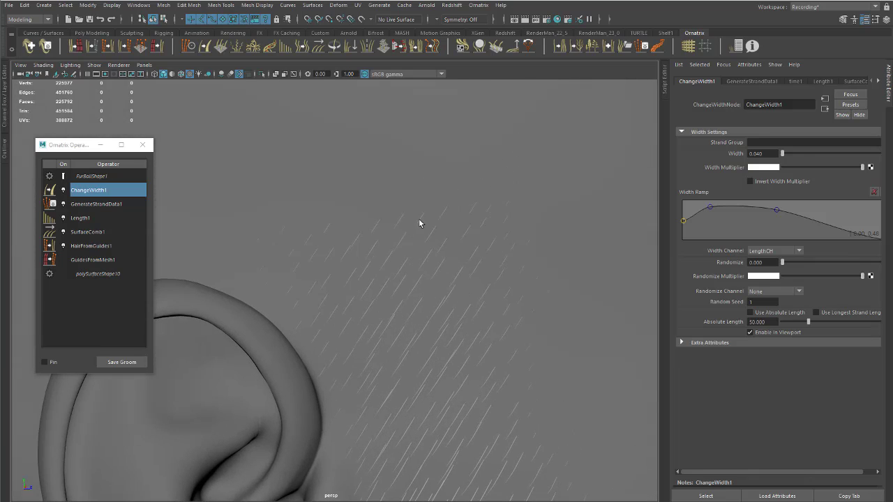
pyautogui.keyDown('alt'); pyautogui.moveTo(429, 239); pyautogui.dragTo(428, 219); pyautogui.keyUp('alt')
pyautogui.keyDown('alt'); pyautogui.moveTo(428, 233); pyautogui.dragTo(376, 254, button='right'); pyautogui.keyUp('alt')
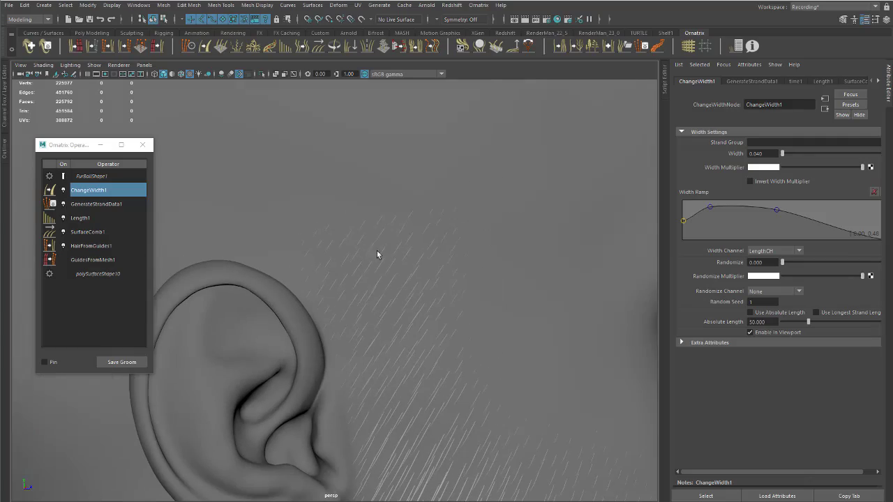
# - Switch to Mudbox and make the LengthL1 paint layer visible on the head
pyautogui.press('super+Tab')
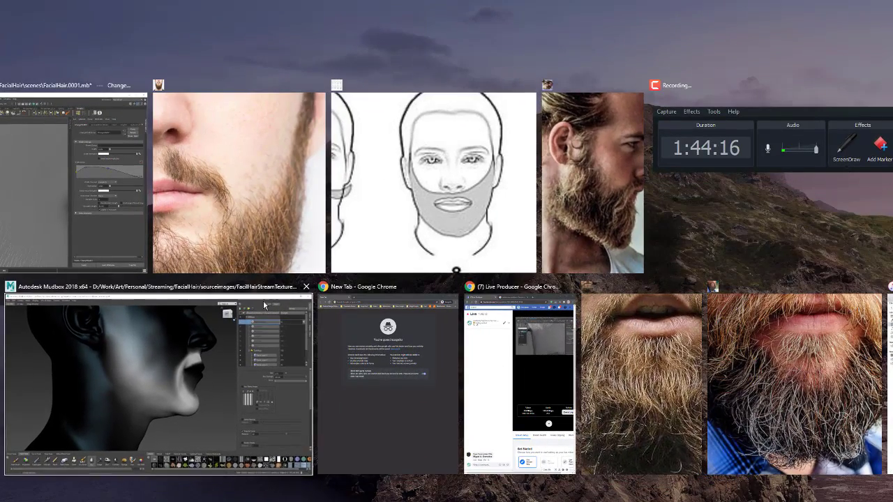
pyautogui.click(187, 337)
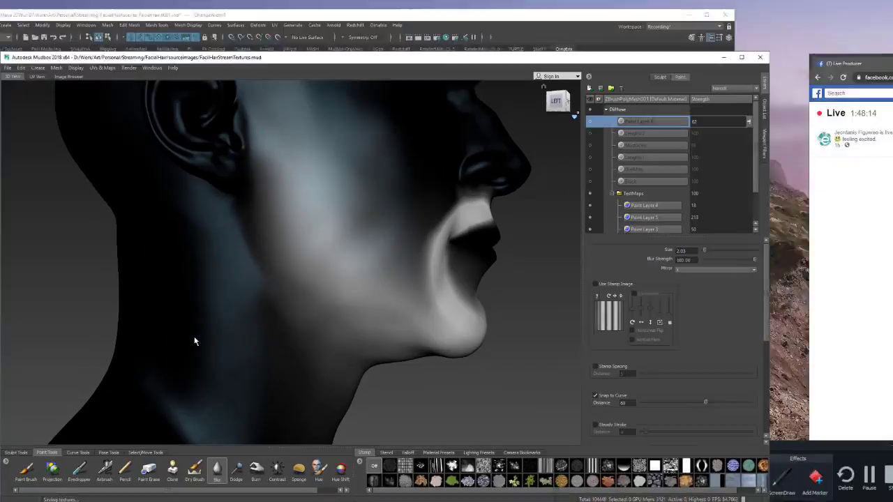
pyautogui.keyDown('alt'); pyautogui.moveTo(429, 185); pyautogui.dragTo(481, 287); pyautogui.keyUp('alt')
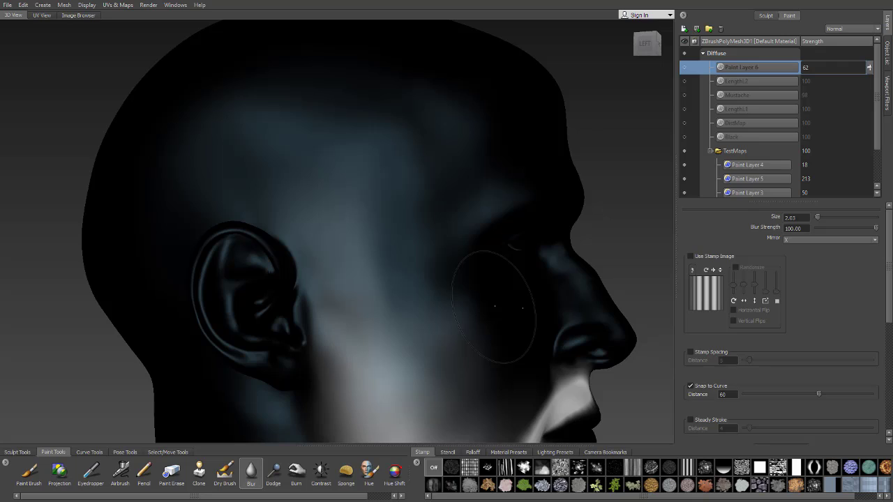
pyautogui.keyDown('alt'); pyautogui.moveTo(494, 307); pyautogui.dragTo(514, 302); pyautogui.keyUp('alt')
pyautogui.moveTo(877, 117)
pyautogui.mouseDown()
pyautogui.moveTo(877, 133)
pyautogui.moveTo(879, 102)
pyautogui.mouseUp()
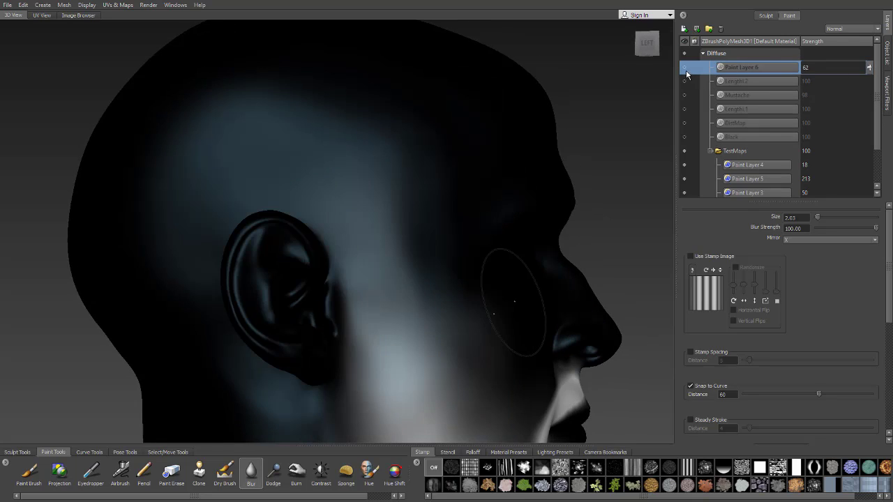
pyautogui.click(683, 109)
pyautogui.click(684, 110)
pyautogui.click(685, 110)
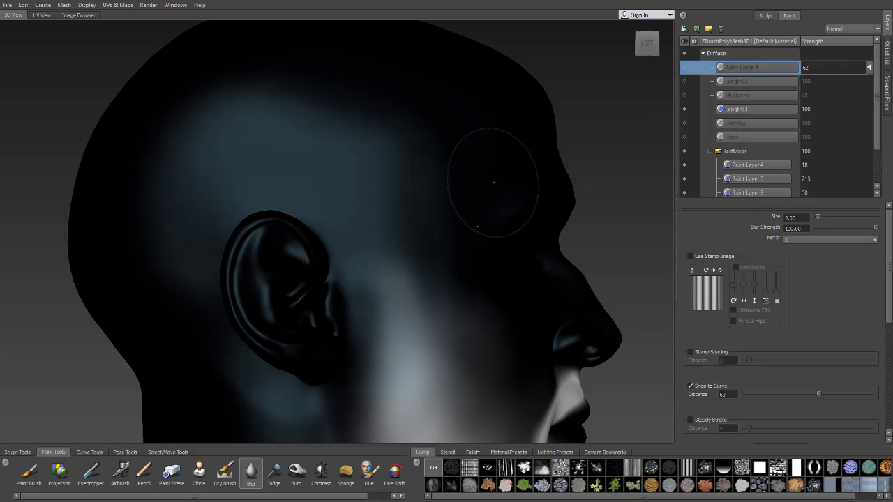
# - Compare the beard mask with the LengthL1 layer hidden and shown, viewing the cheek, jaw and neck from several angles
pyautogui.keyDown('alt'); pyautogui.moveTo(494, 183); pyautogui.dragTo(421, 275, button='right'); pyautogui.keyUp('alt')
pyautogui.keyDown('alt'); pyautogui.moveTo(421, 276); pyautogui.dragTo(468, 138, button='middle'); pyautogui.keyUp('alt')
pyautogui.keyDown('alt'); pyautogui.moveTo(475, 138); pyautogui.dragTo(564, 124, button='right'); pyautogui.keyUp('alt')
pyautogui.keyDown('alt'); pyautogui.moveTo(563, 124); pyautogui.dragTo(512, 202, button='middle'); pyautogui.keyUp('alt')
pyautogui.keyDown('alt'); pyautogui.moveTo(513, 202); pyautogui.dragTo(501, 215); pyautogui.keyUp('alt')
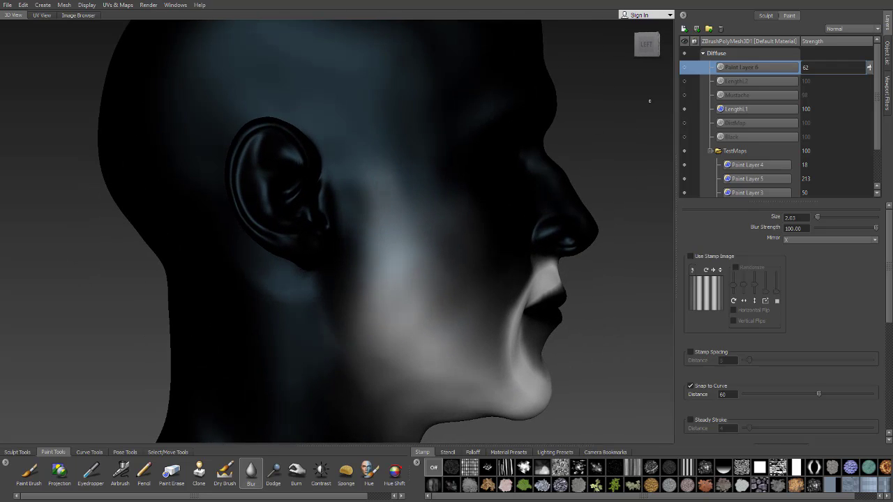
pyautogui.click(684, 110)
pyautogui.click(685, 109)
pyautogui.keyDown('alt'); pyautogui.moveTo(650, 124); pyautogui.dragTo(669, 126); pyautogui.keyUp('alt')
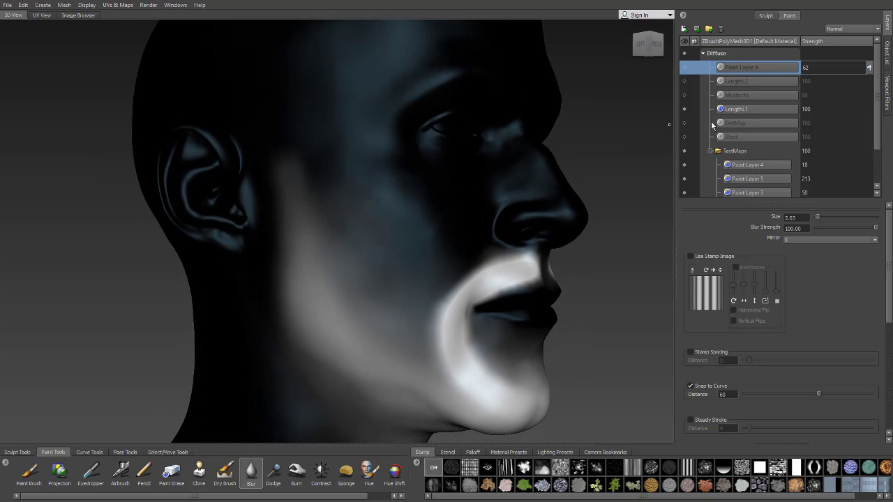
pyautogui.click(684, 109)
pyautogui.click(684, 109)
pyautogui.keyDown('alt'); pyautogui.moveTo(654, 118); pyautogui.dragTo(628, 133); pyautogui.keyUp('alt')
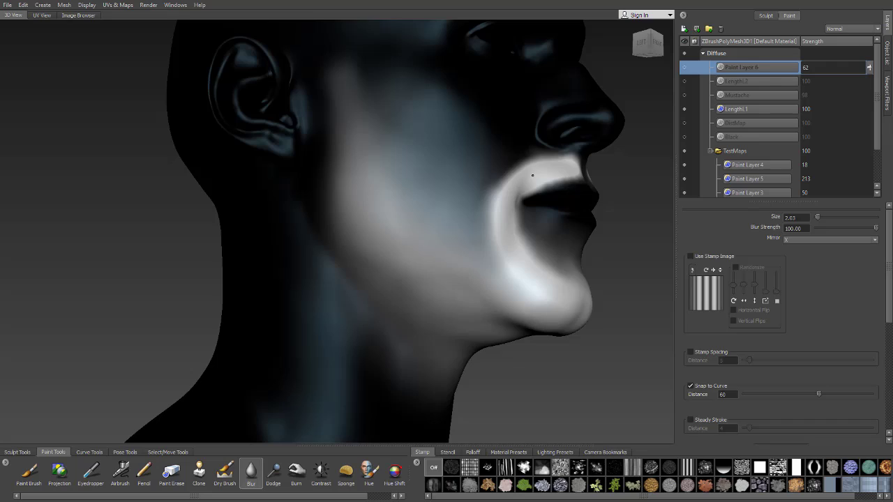
pyautogui.click(684, 111)
pyautogui.click(684, 110)
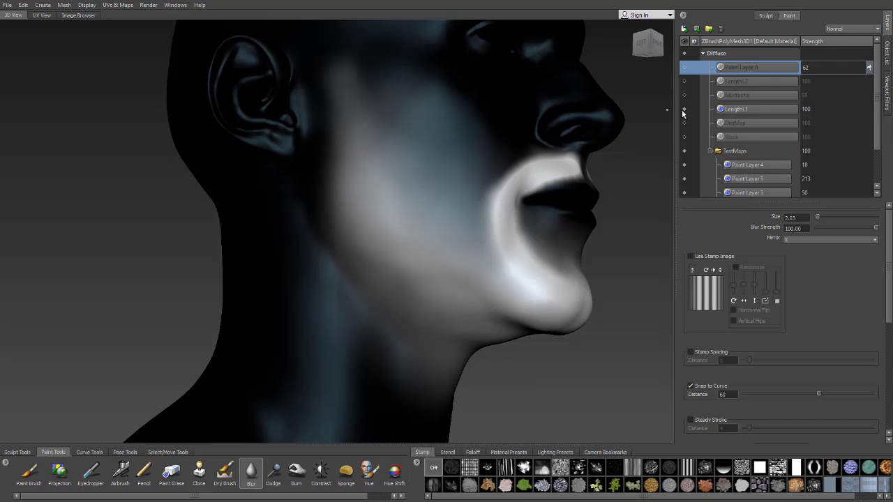
pyautogui.keyDown('alt'); pyautogui.moveTo(579, 112); pyautogui.dragTo(652, 127); pyautogui.keyUp('alt')
pyautogui.keyDown('alt'); pyautogui.moveTo(652, 127); pyautogui.dragTo(653, 136, button='middle'); pyautogui.keyUp('alt')
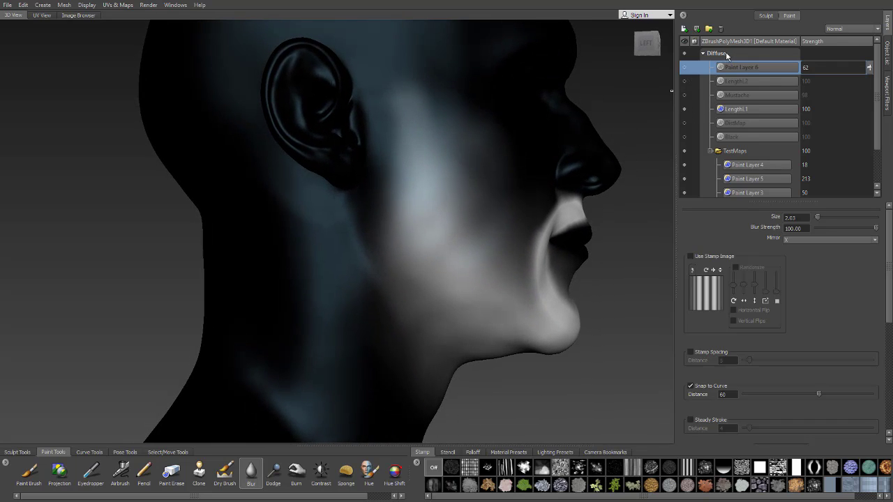
# - Select the Diffuse channel and make the LengthL2 paint layer visible, comparing the mask with and without it
pyautogui.rightClick(732, 53)
pyautogui.click(745, 24)
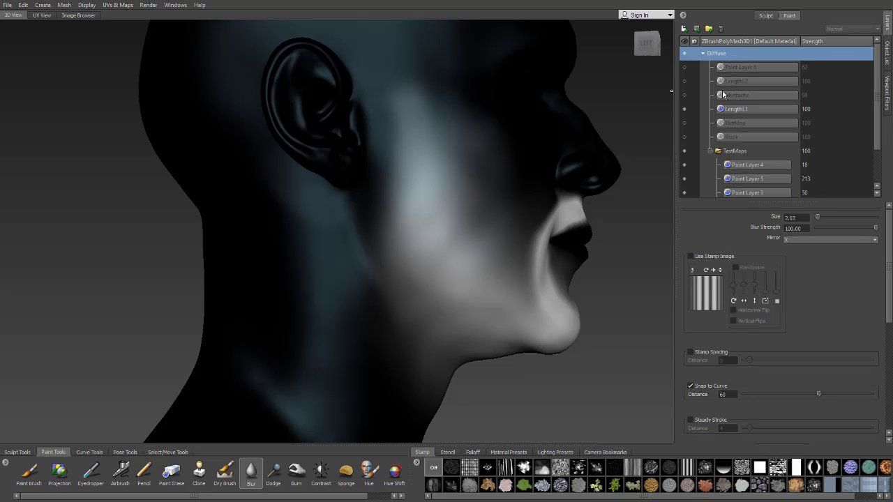
pyautogui.click(684, 81)
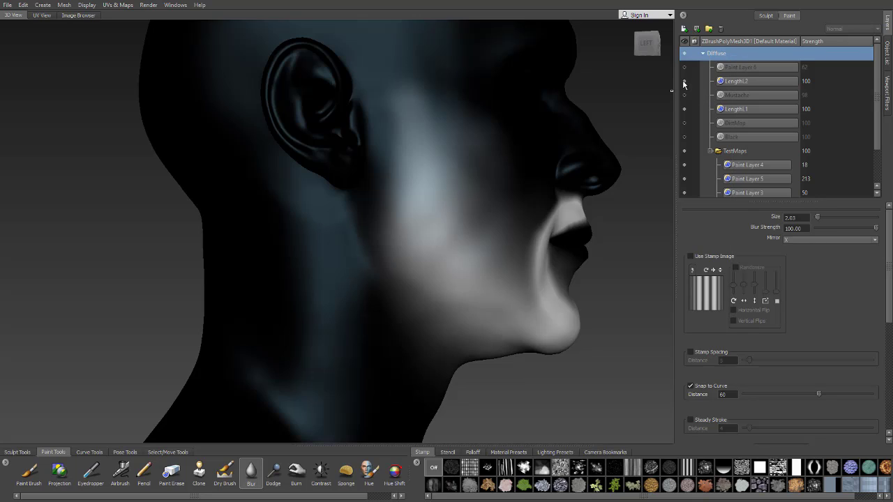
pyautogui.click(684, 83)
pyautogui.click(685, 82)
pyautogui.keyDown('alt'); pyautogui.moveTo(619, 120); pyautogui.dragTo(657, 83); pyautogui.keyUp('alt')
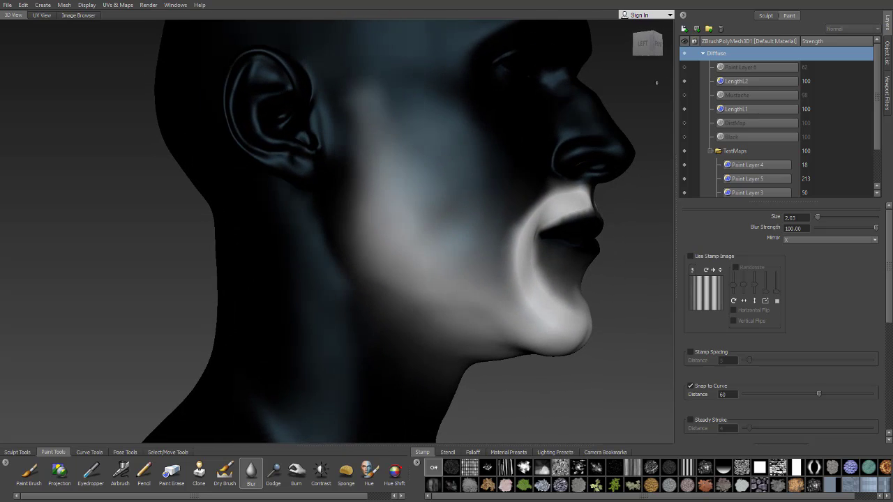
# - Export the merged Diffuse channel as LengthMap.png in the sourceimages folder, replacing the existing file
pyautogui.rightClick(719, 63)
pyautogui.click(741, 260)
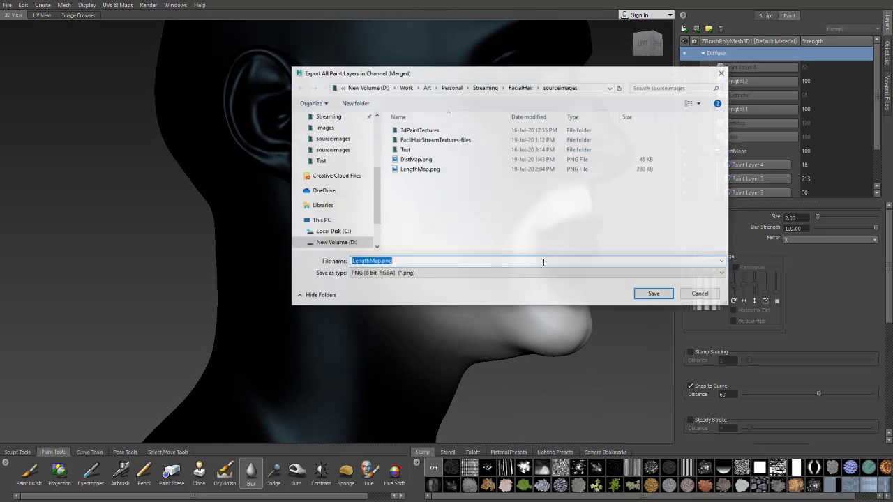
pyautogui.click(654, 294)
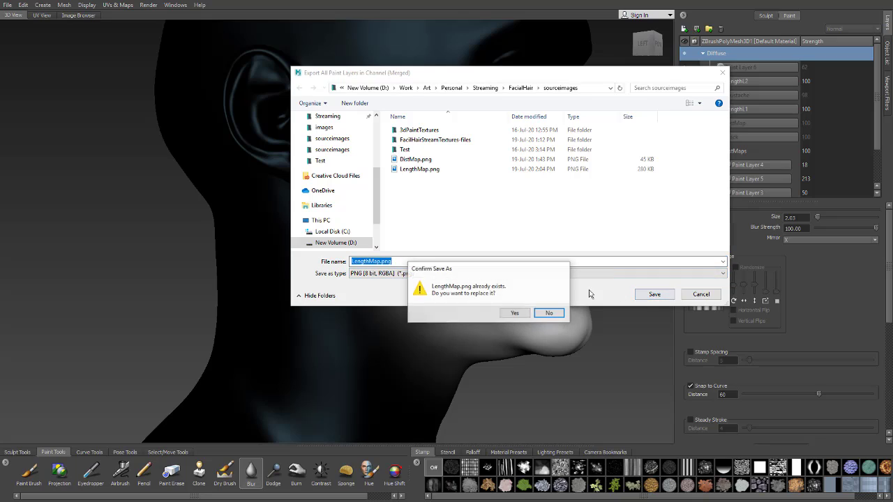
pyautogui.click(528, 314)
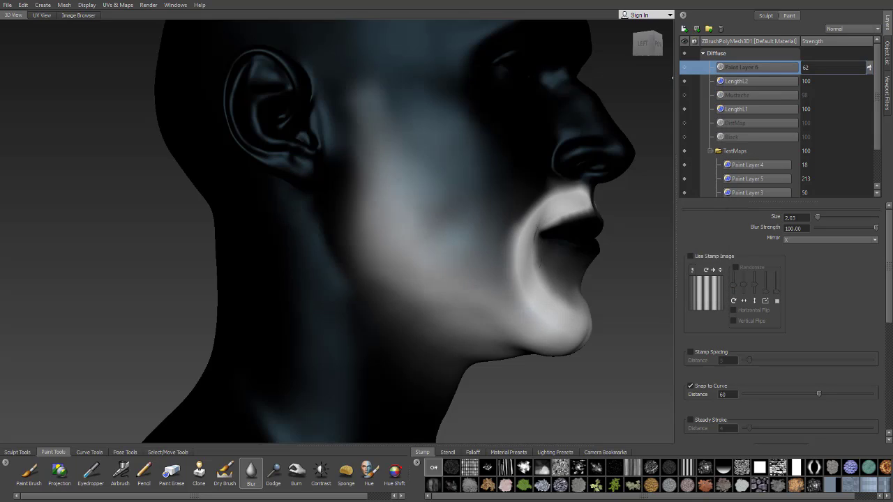
# - Switch to Maya and select the Length1 operator in the Ornatrix stack, with the ear and sideburn area in view
pyautogui.press('super+Tab')
pyautogui.click(280, 211)
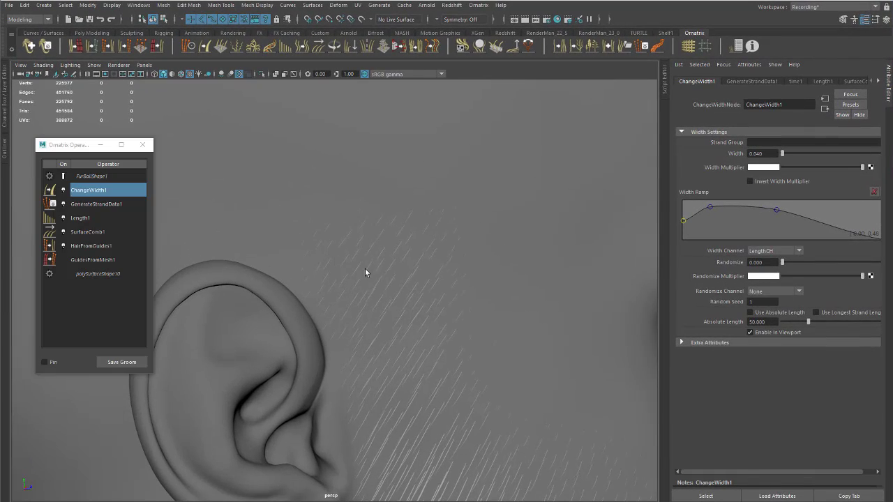
pyautogui.keyDown('alt'); pyautogui.moveTo(365, 268); pyautogui.dragTo(364, 210, button='middle'); pyautogui.keyUp('alt')
pyautogui.keyDown('alt'); pyautogui.moveTo(364, 209); pyautogui.dragTo(305, 212, button='right'); pyautogui.keyUp('alt')
pyautogui.click(113, 215)
pyautogui.keyDown('alt'); pyautogui.moveTo(422, 274); pyautogui.dragTo(402, 233, button='middle'); pyautogui.keyUp('alt')
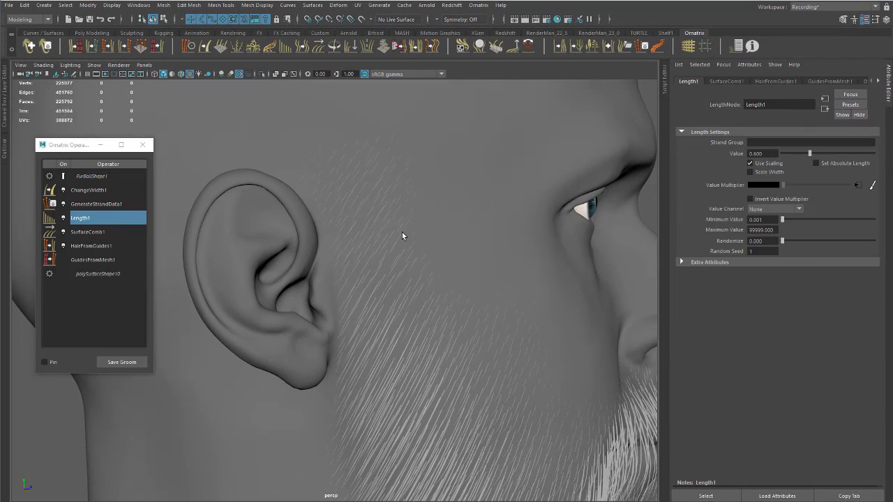
# - Reload LengthMap.png in the file texture of Length1's value multiplier and inspect the hairs in front of the ear
pyautogui.click(858, 184)
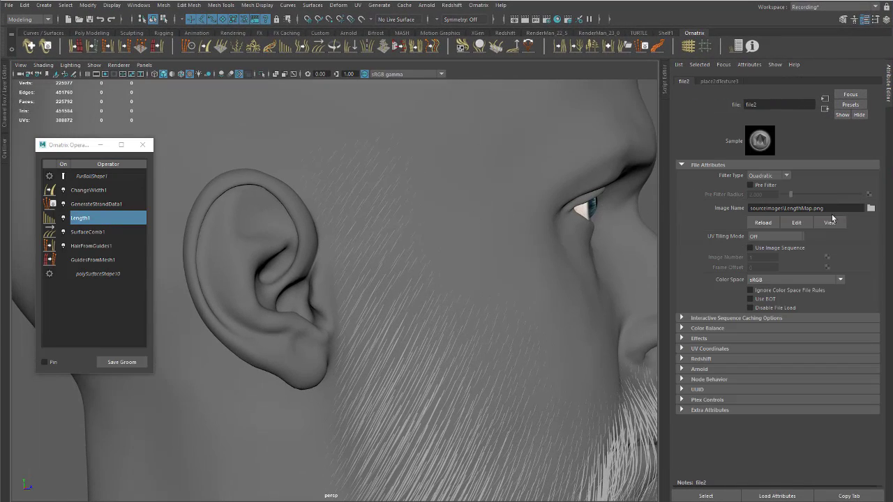
pyautogui.click(763, 222)
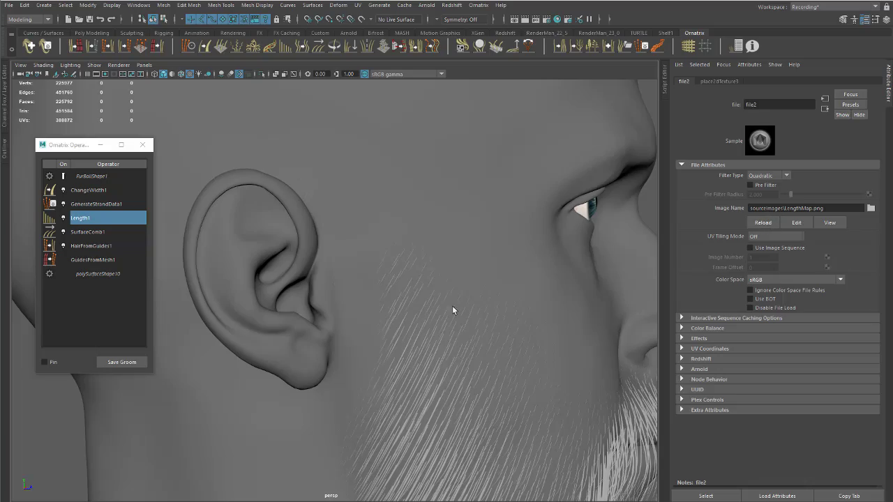
pyautogui.keyDown('alt'); pyautogui.moveTo(452, 311); pyautogui.dragTo(353, 227); pyautogui.keyUp('alt')
pyautogui.keyDown('alt'); pyautogui.moveTo(353, 228); pyautogui.dragTo(451, 186, button='right'); pyautogui.keyUp('alt')
pyautogui.keyDown('alt'); pyautogui.moveTo(451, 186); pyautogui.dragTo(428, 274, button='middle'); pyautogui.keyUp('alt')
pyautogui.keyDown('alt'); pyautogui.moveTo(444, 167); pyautogui.dragTo(420, 267, button='middle'); pyautogui.keyUp('alt')
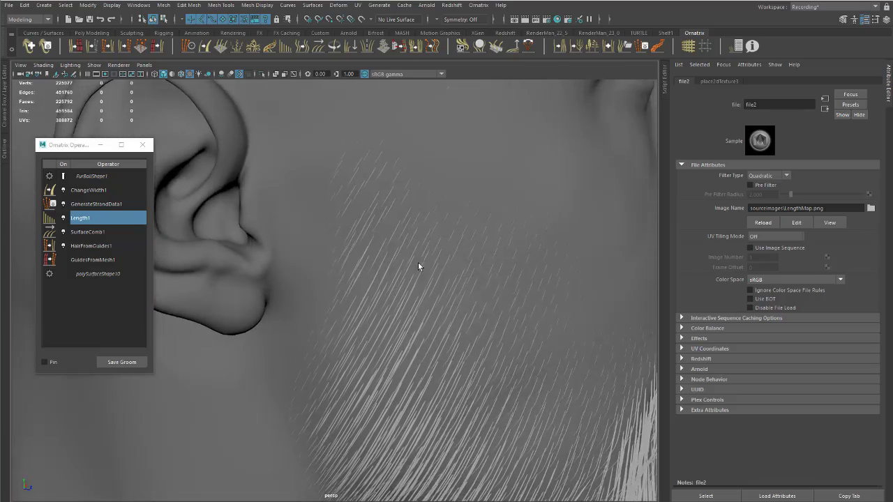
pyautogui.keyDown('alt'); pyautogui.moveTo(418, 266); pyautogui.dragTo(391, 226, button='right'); pyautogui.keyUp('alt')
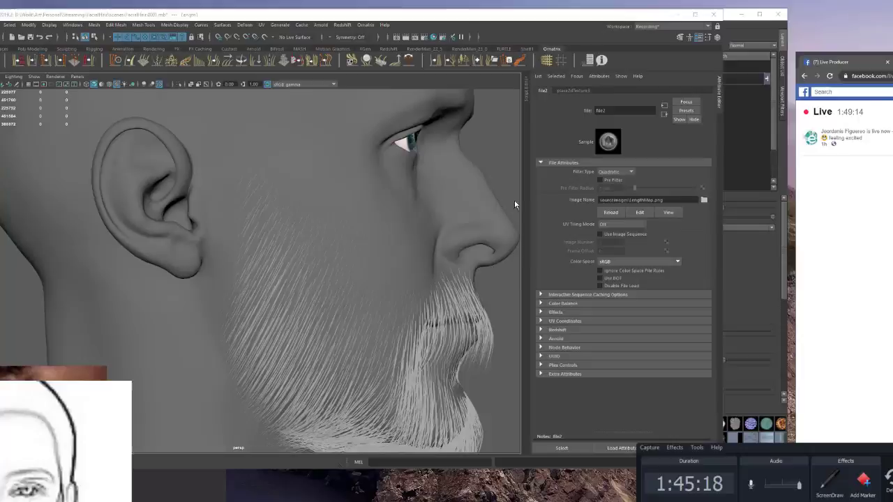
# - Switch to Mudbox, hide the LengthL2 paint layer and set the LengthL1 layer's strength to 50
pyautogui.hotkey('alt', 'Tab')
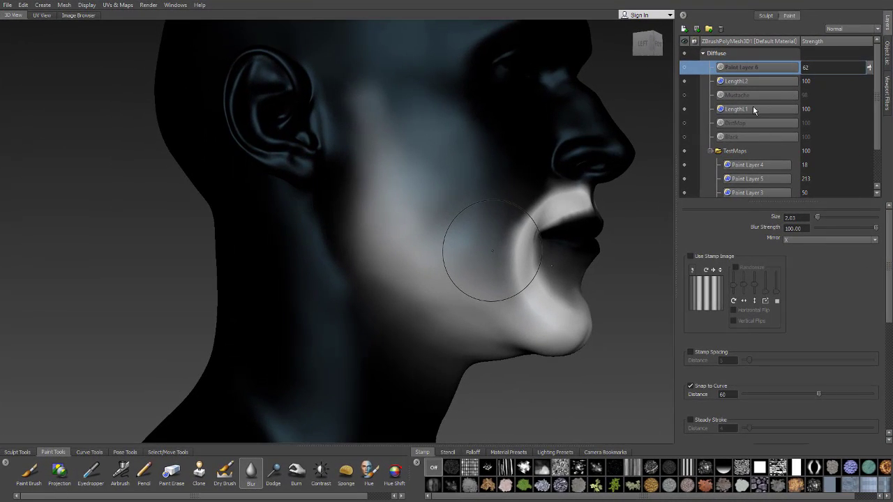
pyautogui.click(684, 81)
pyautogui.click(814, 109)
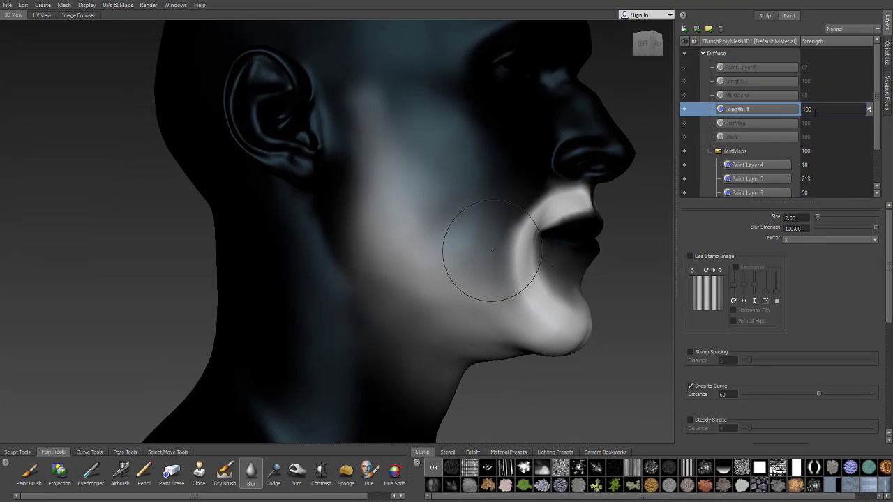
pyautogui.moveTo(869, 109); pyautogui.dragTo(866, 139)
pyautogui.moveTo(813, 109); pyautogui.dragTo(786, 109)
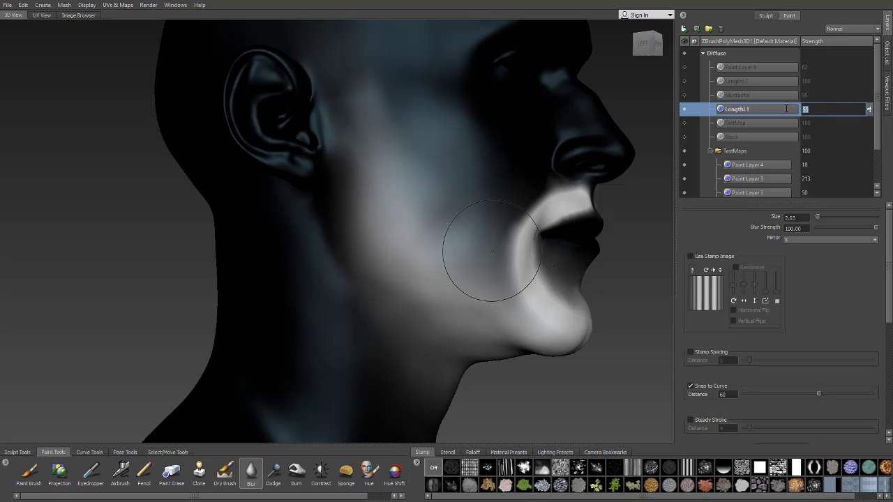
pyautogui.write('5')
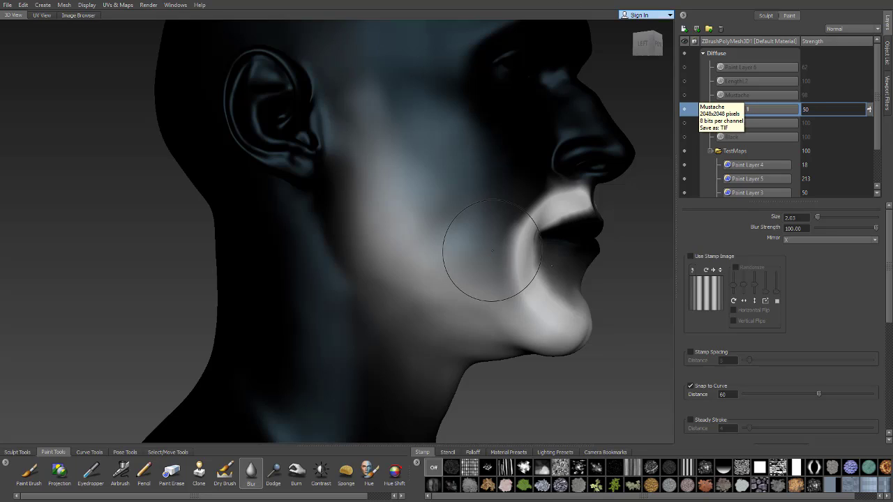
# - Show the LengthL2 paint layer again and set its strength to 25
pyautogui.click(685, 81)
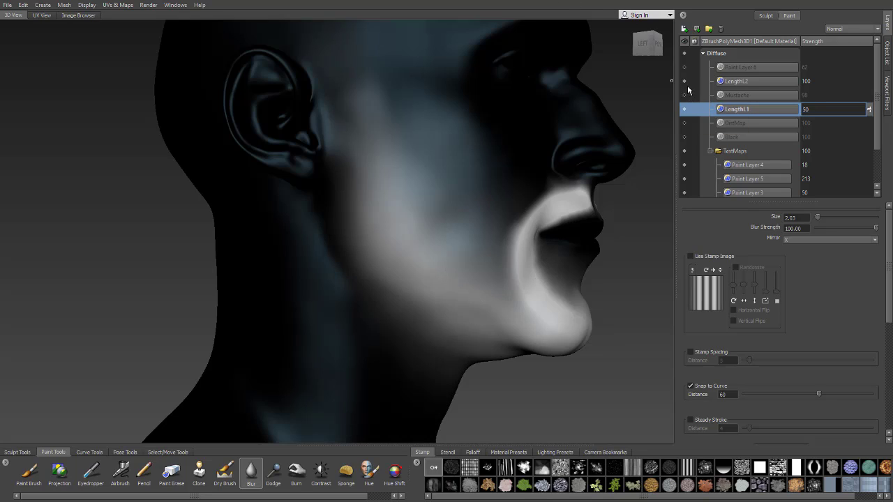
pyautogui.click(754, 82)
pyautogui.moveTo(869, 81); pyautogui.dragTo(863, 137)
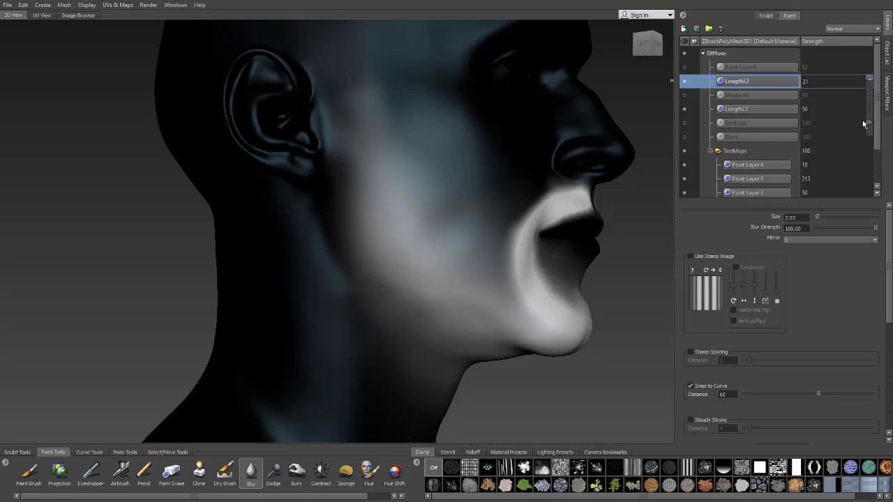
pyautogui.moveTo(863, 124); pyautogui.dragTo(864, 119)
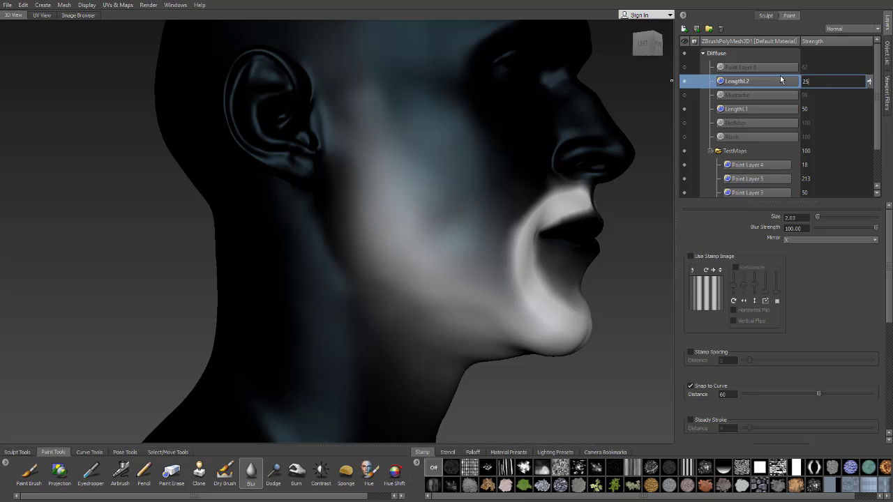
# - Export the Diffuse channel merged with the reduced layer strengths, overwriting LengthMap.png
pyautogui.rightClick(741, 55)
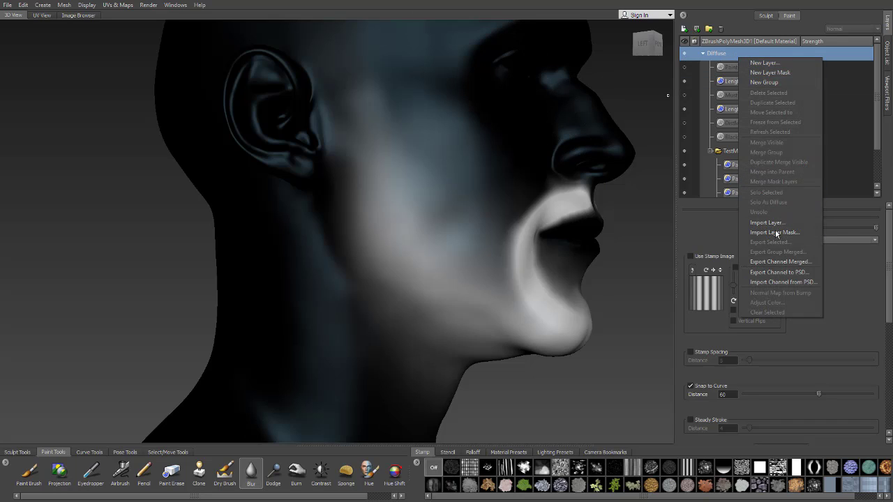
pyautogui.click(780, 261)
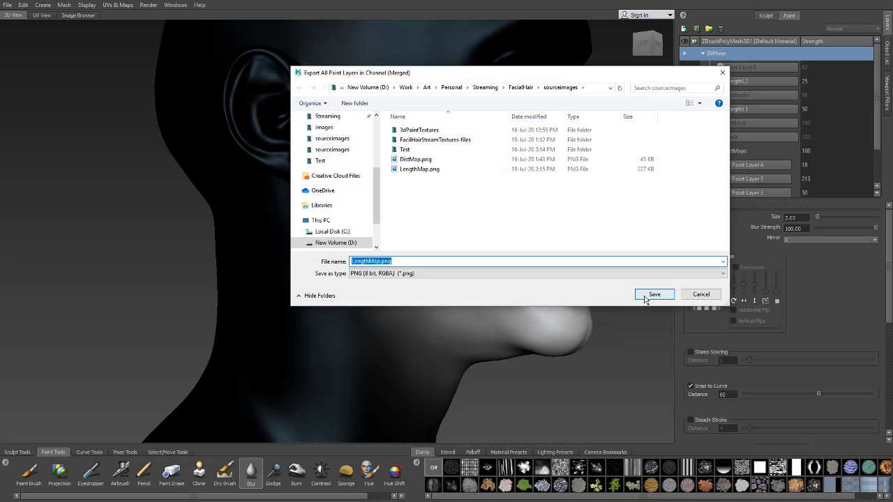
pyautogui.click(653, 299)
pyautogui.click(516, 314)
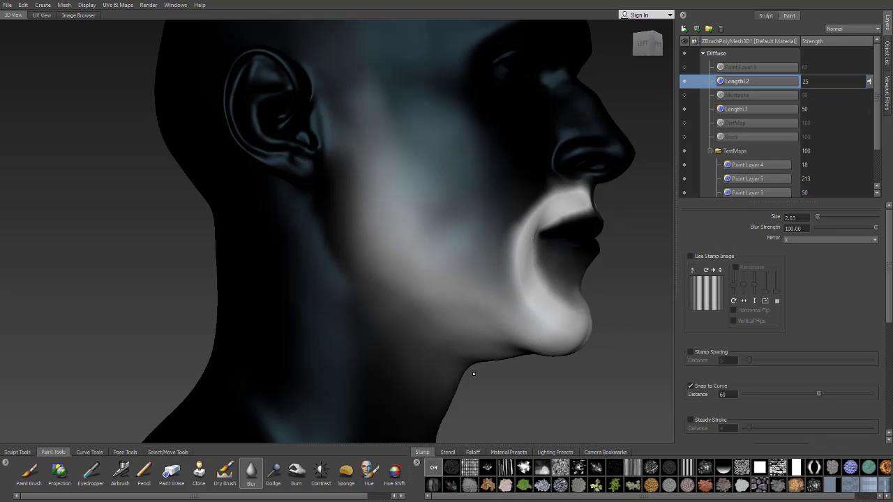
# - Return to Maya, reload the re-exported LengthMap.png texture and check the hair lengths on the cheek, jaw and neck
pyautogui.hotkey('alt', 'Tab')
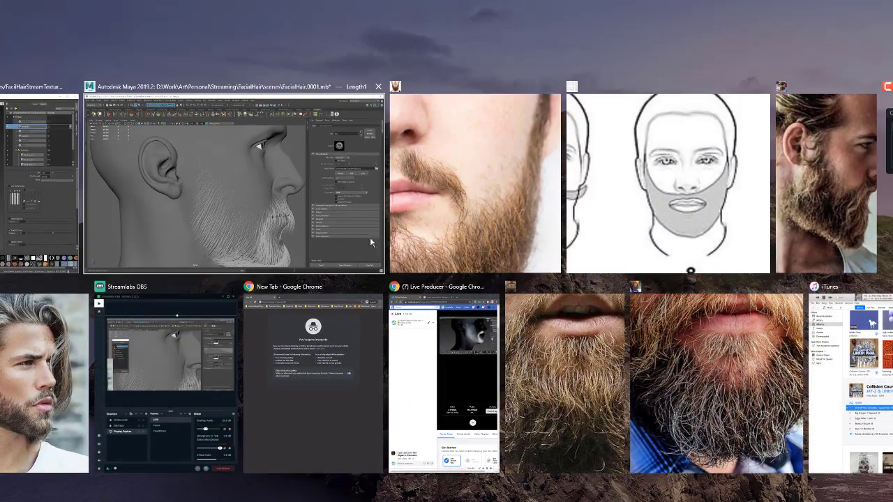
pyautogui.click(297, 224)
pyautogui.scroll(5, 509, 253)
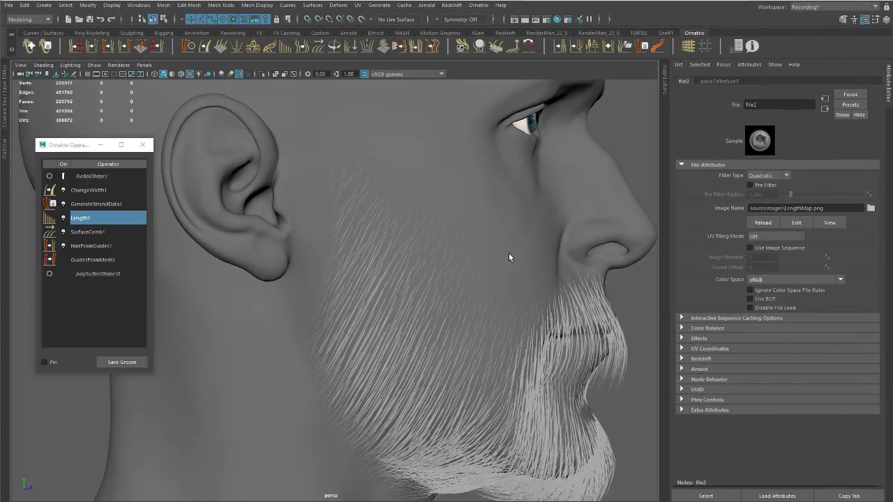
pyautogui.click(766, 223)
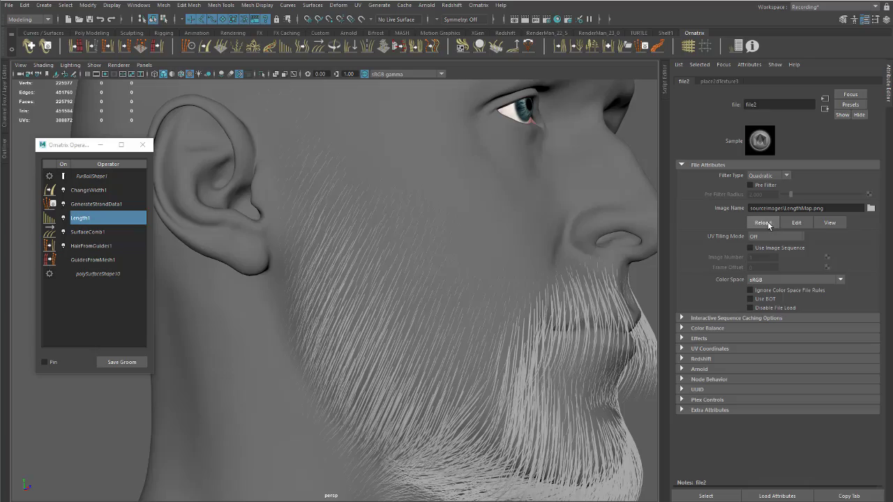
pyautogui.keyDown('alt'); pyautogui.moveTo(561, 313); pyautogui.dragTo(508, 270, button='middle'); pyautogui.keyUp('alt')
pyautogui.keyDown('alt'); pyautogui.moveTo(508, 270); pyautogui.dragTo(482, 300); pyautogui.keyUp('alt')
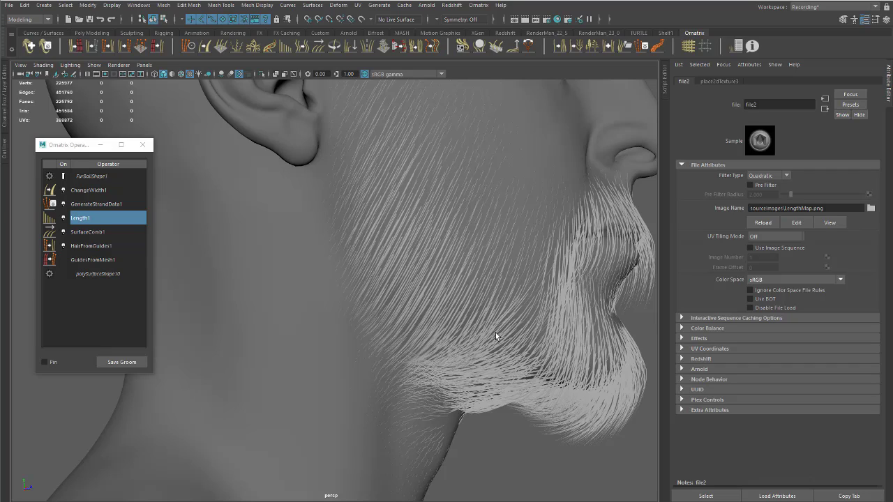
pyautogui.keyDown('alt'); pyautogui.moveTo(494, 280); pyautogui.dragTo(549, 332); pyautogui.keyUp('alt')
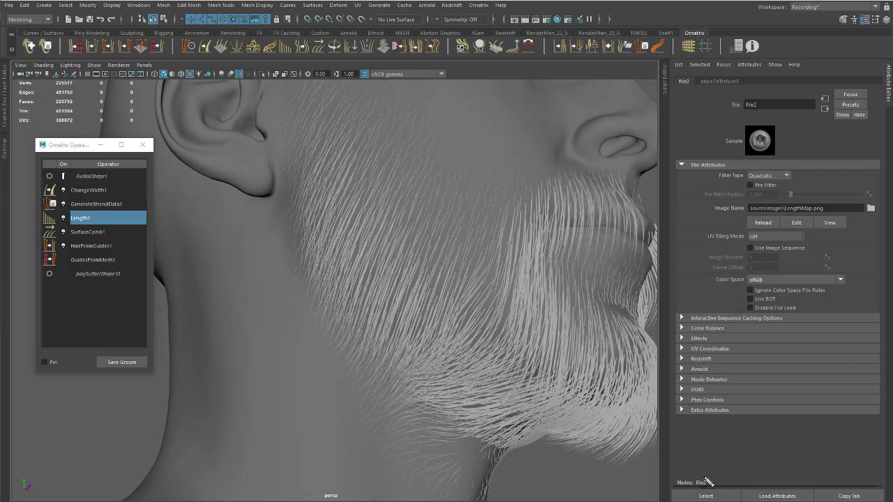
pyautogui.moveTo(387, 109)
pyautogui.mouseDown()
pyautogui.moveTo(355, 144)
pyautogui.moveTo(398, 256)
pyautogui.moveTo(518, 214)
pyautogui.moveTo(463, 109)
pyautogui.moveTo(364, 103)
pyautogui.mouseUp()
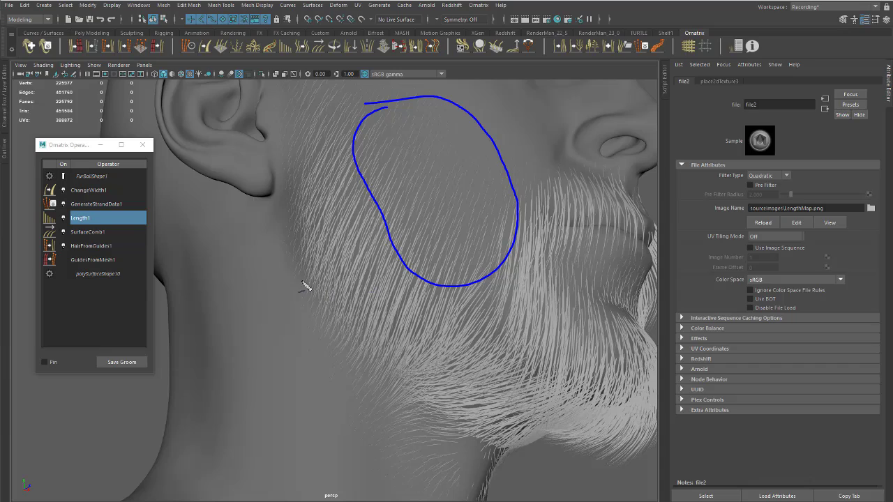
pyautogui.moveTo(268, 289); pyautogui.dragTo(268, 334)
pyautogui.moveTo(372, 349)
pyautogui.mouseDown()
pyautogui.moveTo(322, 250)
pyautogui.moveTo(259, 306)
pyautogui.mouseUp()
pyautogui.moveTo(295, 363); pyautogui.dragTo(302, 356)
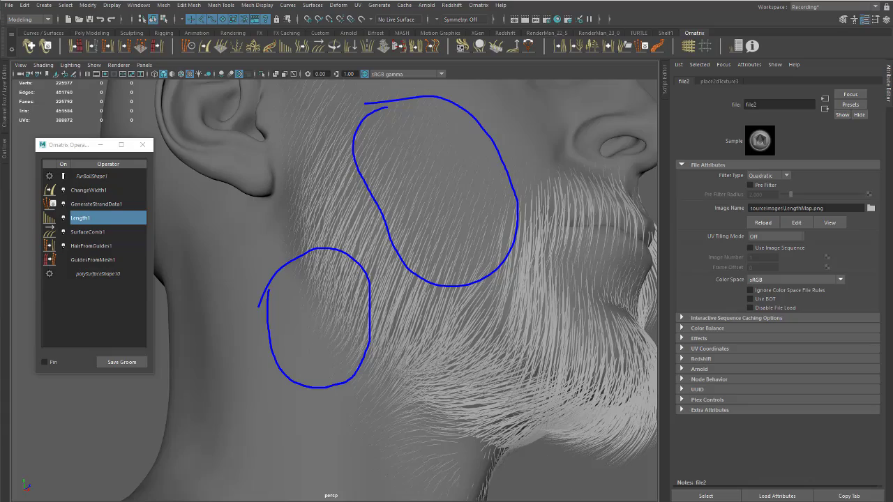
pyautogui.press('Escape')
# - Examine the hair coverage on the cheek and behind the jaw from several angles, ending in profile
pyautogui.keyDown('alt'); pyautogui.moveTo(399, 326); pyautogui.dragTo(431, 351); pyautogui.keyUp('alt')
pyautogui.keyDown('alt'); pyautogui.moveTo(431, 350); pyautogui.dragTo(467, 309, button='right'); pyautogui.keyUp('alt')
pyautogui.keyDown('alt'); pyautogui.moveTo(468, 312); pyautogui.dragTo(372, 201); pyautogui.keyUp('alt')
pyautogui.keyDown('alt'); pyautogui.moveTo(448, 211); pyautogui.dragTo(336, 255); pyautogui.keyUp('alt')
pyautogui.keyDown('alt'); pyautogui.moveTo(336, 256); pyautogui.dragTo(403, 207, button='right'); pyautogui.keyUp('alt')
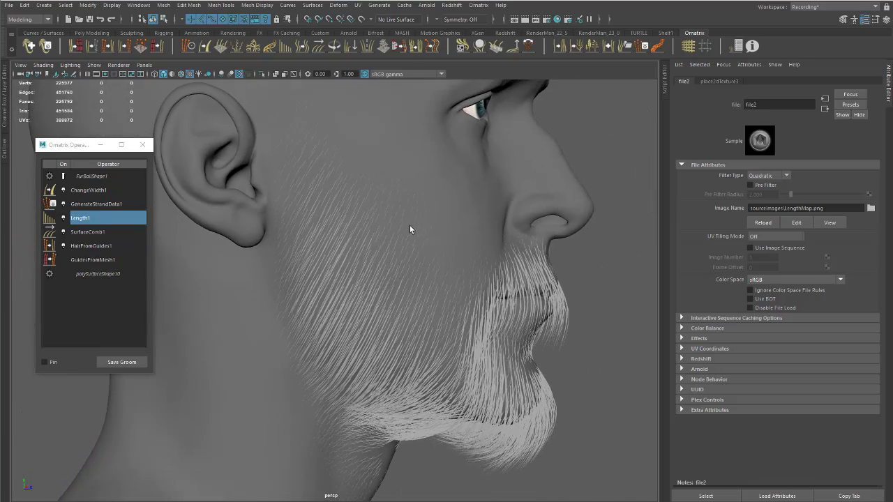
# - Switch to Mudbox and inspect the painted length mask around the cheek, mouth and chin from a three-quarter view
pyautogui.press('super+Tab')
pyautogui.click(607, 208)
pyautogui.moveTo(478, 227)
pyautogui.keyDown('alt'); pyautogui.mouseDown()
pyautogui.moveTo(466, 239)
pyautogui.moveTo(377, 251)
pyautogui.moveTo(429, 243)
pyautogui.mouseUp(); pyautogui.keyUp('alt')
pyautogui.moveTo(554, 268)
pyautogui.keyDown('alt'); pyautogui.mouseDown()
pyautogui.moveTo(572, 231)
pyautogui.moveTo(548, 281)
pyautogui.mouseUp(); pyautogui.keyUp('alt')
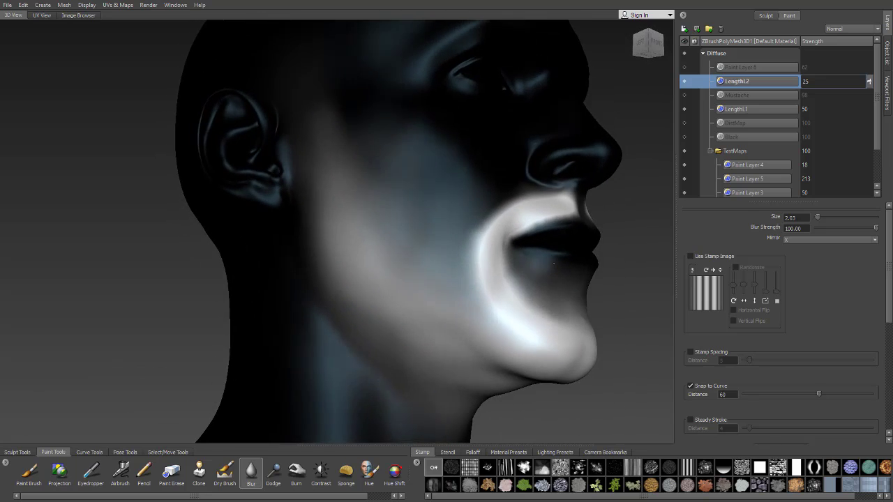
pyautogui.keyDown('alt'); pyautogui.moveTo(547, 280); pyautogui.dragTo(573, 276, button='right'); pyautogui.keyUp('alt')
pyautogui.keyDown('alt'); pyautogui.moveTo(574, 276); pyautogui.dragTo(551, 268); pyautogui.keyUp('alt')
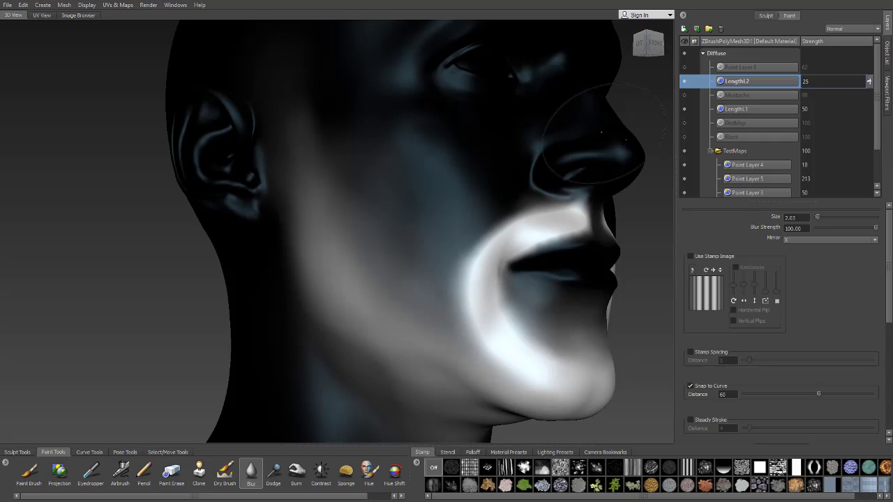
pyautogui.moveTo(534, 240)
pyautogui.keyDown('alt'); pyautogui.mouseDown()
pyautogui.moveTo(520, 200)
pyautogui.moveTo(634, 119)
pyautogui.mouseUp(); pyautogui.keyUp('alt')
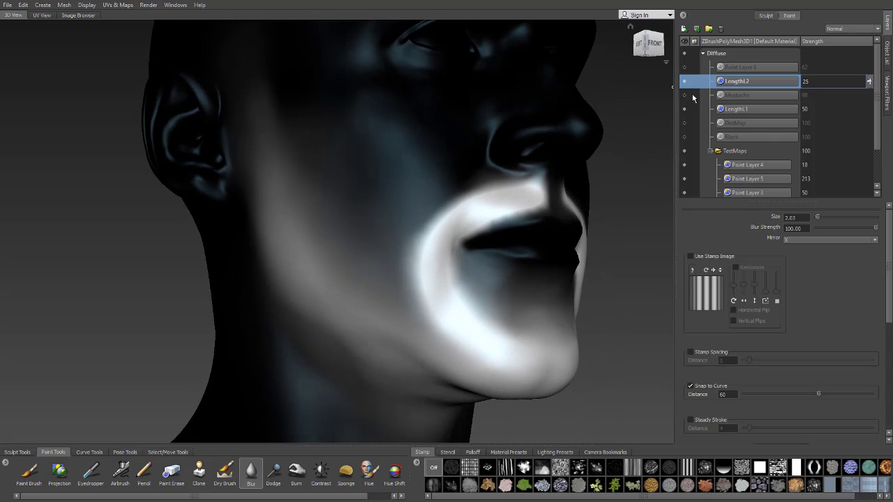
# - Make the Mustache paint layer visible, comparing the mask around the upper lip with and without it
pyautogui.click(684, 96)
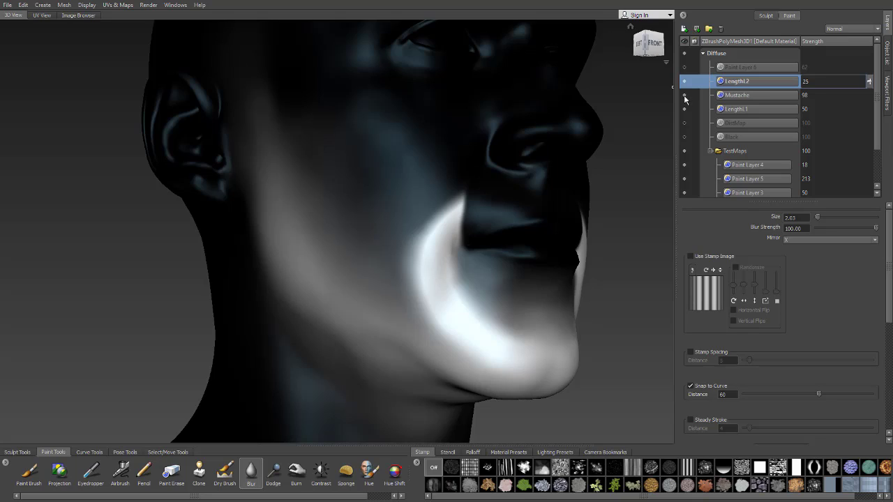
pyautogui.click(684, 95)
pyautogui.click(684, 94)
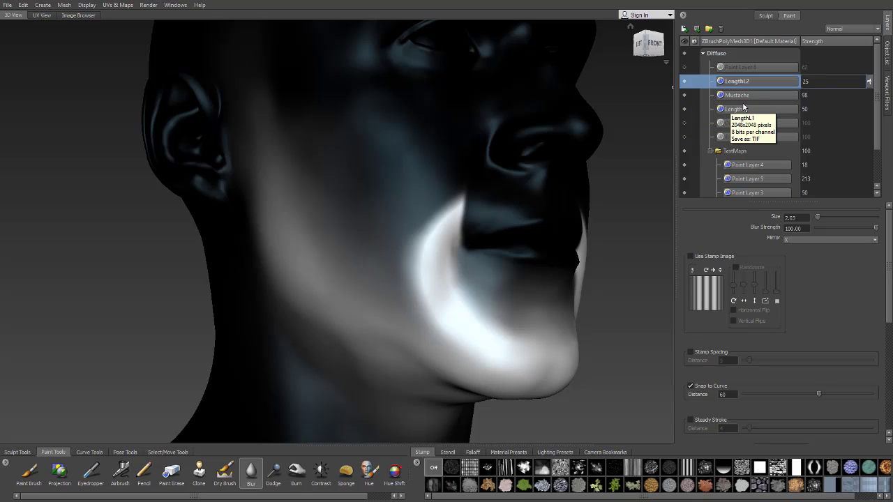
# - Compare the mask with Paint Layer 4 hidden and shown, then hide Paint Layer 5 in the TestMaps group
pyautogui.click(683, 165)
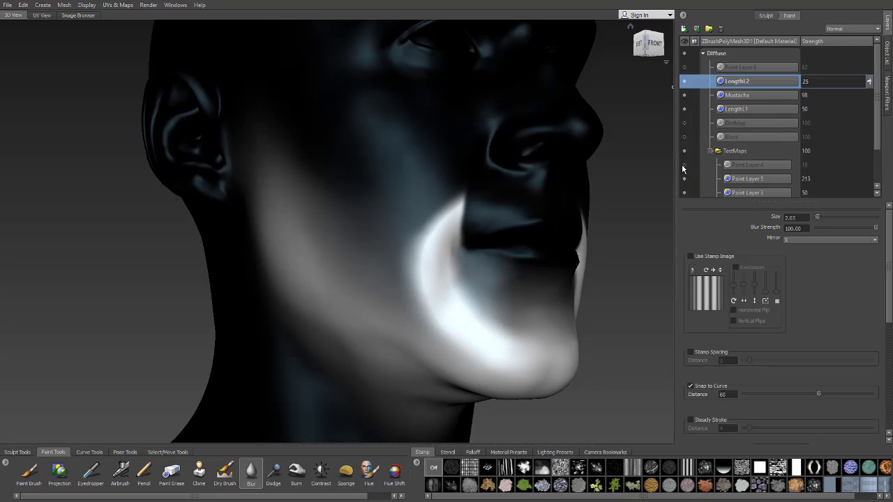
pyautogui.click(684, 166)
pyautogui.scroll(-2, 711, 156)
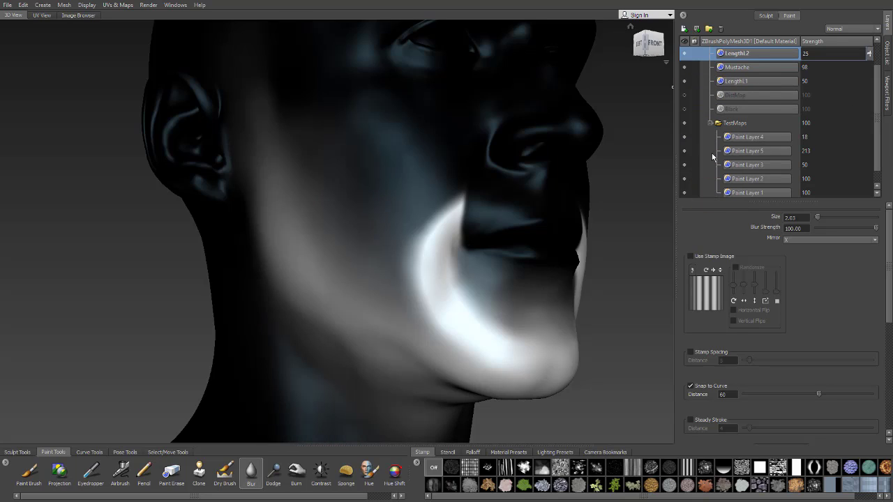
pyautogui.click(684, 151)
pyautogui.click(684, 151)
pyautogui.click(685, 151)
pyautogui.moveTo(568, 187)
pyautogui.keyDown('alt'); pyautogui.mouseDown()
pyautogui.moveTo(342, 223)
pyautogui.moveTo(481, 235)
pyautogui.mouseUp(); pyautogui.keyUp('alt')
pyautogui.keyDown('alt'); pyautogui.moveTo(486, 235); pyautogui.dragTo(481, 239); pyautogui.keyUp('alt')
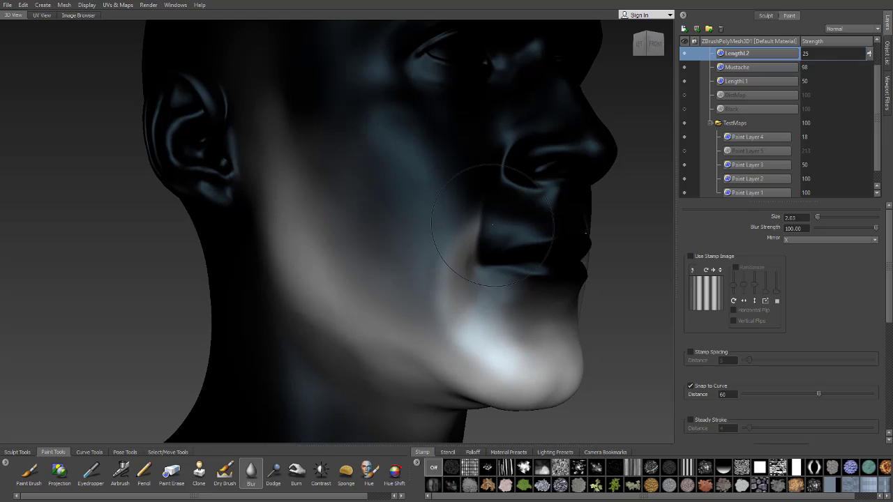
# - Blur the Mustache layer's hard edge around the mouth corner and upper lip, undoing the unwanted strokes
pyautogui.click(742, 69)
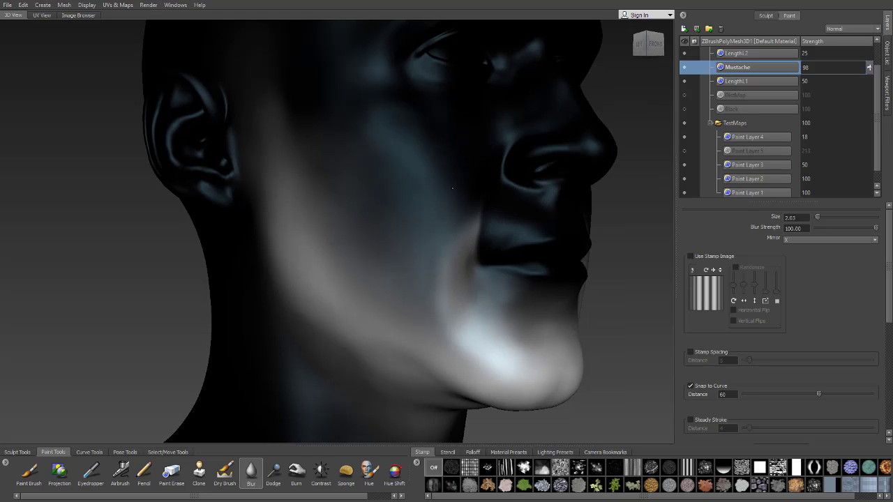
pyautogui.keyDown('alt'); pyautogui.moveTo(486, 200); pyautogui.dragTo(543, 255, button='right'); pyautogui.keyUp('alt')
pyautogui.keyDown('alt'); pyautogui.moveTo(542, 256); pyautogui.dragTo(478, 217, button='middle'); pyautogui.keyUp('alt')
pyautogui.moveTo(478, 217); pyautogui.dragTo(457, 216)
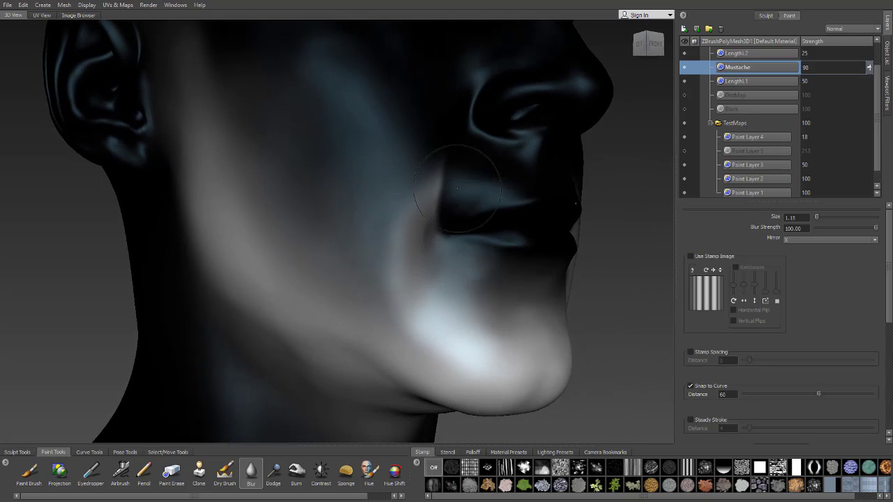
pyautogui.moveTo(455, 170)
pyautogui.mouseDown()
pyautogui.moveTo(455, 201)
pyautogui.moveTo(454, 187)
pyautogui.moveTo(363, 196)
pyautogui.moveTo(434, 200)
pyautogui.moveTo(415, 206)
pyautogui.moveTo(423, 208)
pyautogui.mouseUp()
pyautogui.hotkey('ctrl', 'z')
pyautogui.hotkey('ctrl', 'z')
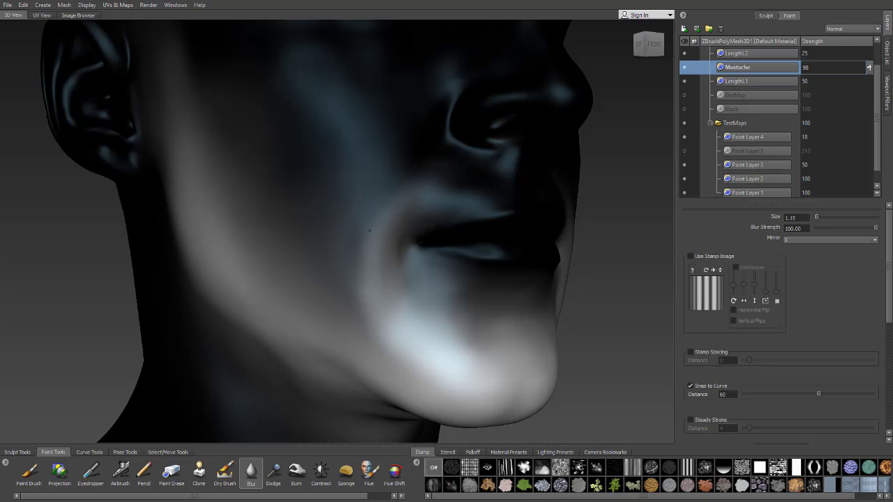
# - Compare the length mask around the mouth and chin with the Mustache layer hidden and shown, from several angles
pyautogui.click(685, 68)
pyautogui.click(684, 70)
pyautogui.scroll(2, 878, 99)
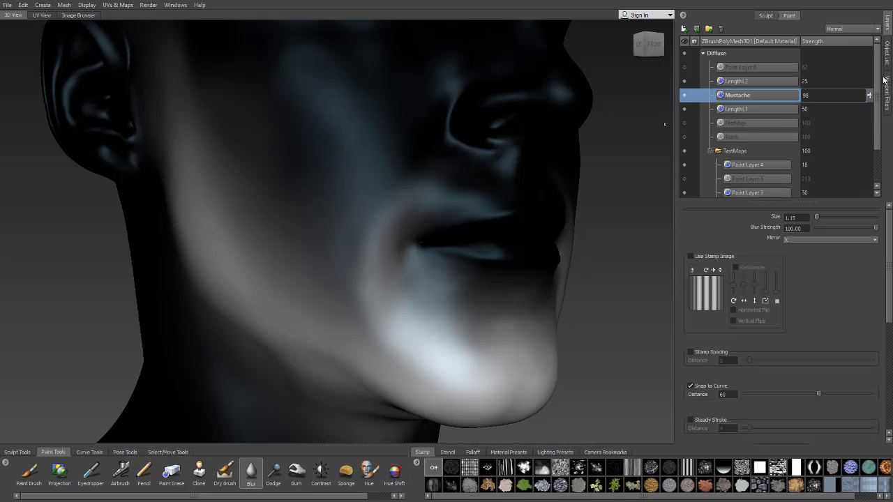
pyautogui.keyDown('alt'); pyautogui.moveTo(388, 218); pyautogui.dragTo(356, 223); pyautogui.keyUp('alt')
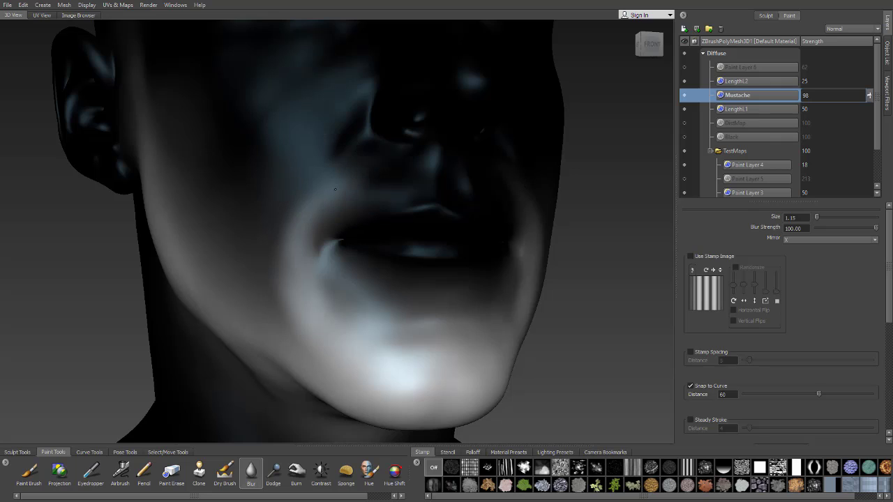
pyautogui.keyDown('alt'); pyautogui.moveTo(377, 177); pyautogui.dragTo(419, 180); pyautogui.keyUp('alt')
pyautogui.keyDown('alt'); pyautogui.moveTo(419, 180); pyautogui.dragTo(454, 193, button='right'); pyautogui.keyUp('alt')
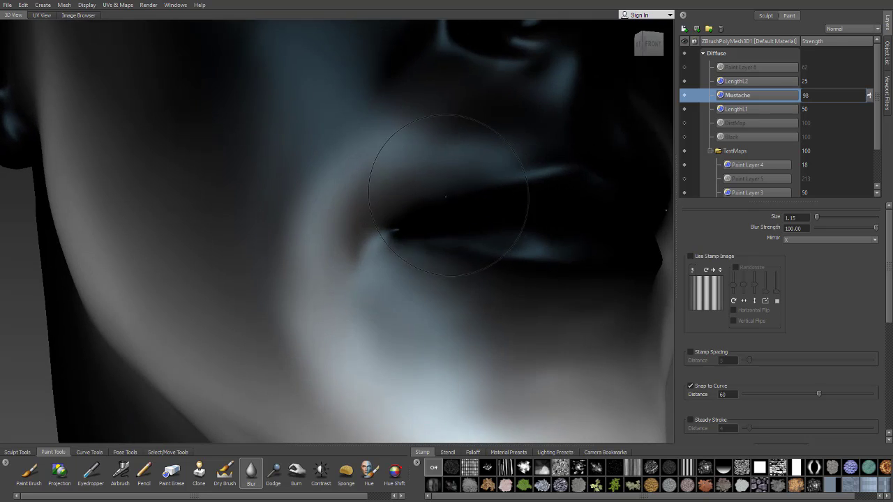
pyautogui.keyDown('alt'); pyautogui.moveTo(452, 160); pyautogui.dragTo(461, 210, button='middle'); pyautogui.keyUp('alt')
pyautogui.keyDown('alt'); pyautogui.moveTo(466, 199); pyautogui.dragTo(404, 188); pyautogui.keyUp('alt')
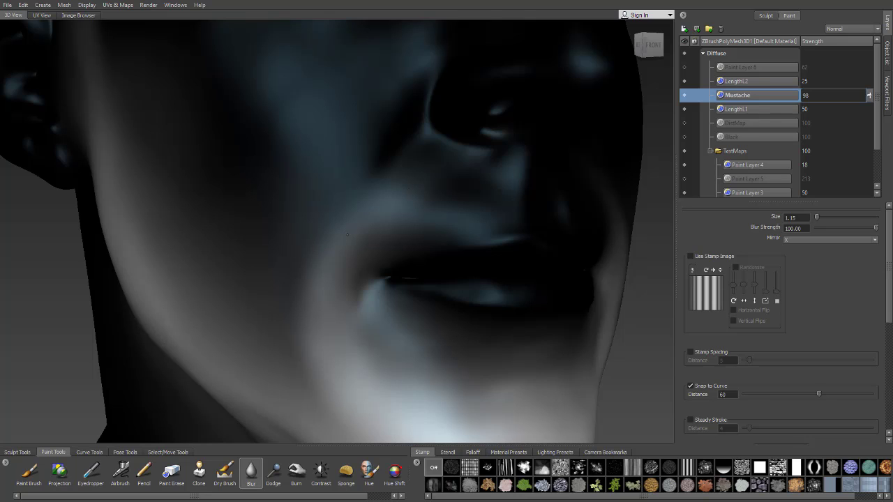
pyautogui.keyDown('alt'); pyautogui.moveTo(404, 204); pyautogui.dragTo(377, 206, button='right'); pyautogui.keyUp('alt')
pyautogui.keyDown('alt'); pyautogui.moveTo(377, 206); pyautogui.dragTo(335, 213); pyautogui.keyUp('alt')
pyautogui.keyDown('alt'); pyautogui.moveTo(335, 212); pyautogui.dragTo(348, 221, button='right'); pyautogui.keyUp('alt')
pyautogui.keyDown('alt'); pyautogui.moveTo(348, 221); pyautogui.dragTo(359, 269); pyautogui.keyUp('alt')
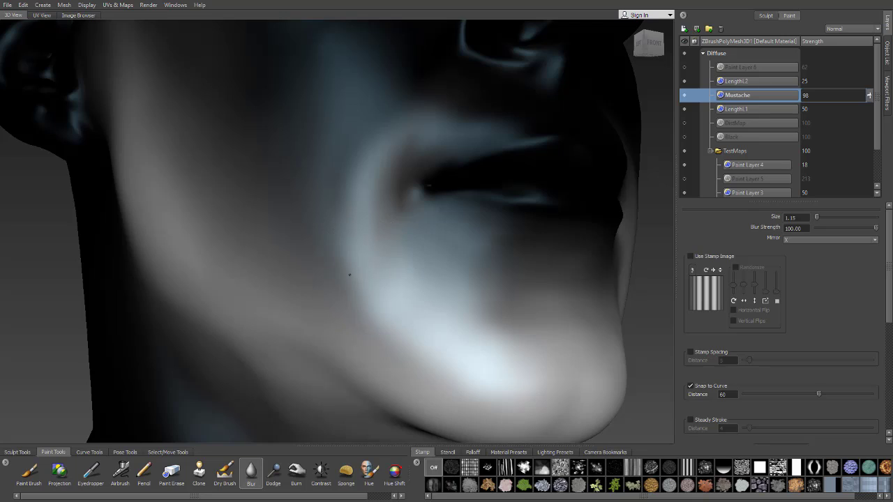
pyautogui.click(684, 96)
pyautogui.click(683, 97)
pyautogui.keyDown('alt'); pyautogui.moveTo(409, 122); pyautogui.dragTo(419, 158); pyautogui.keyUp('alt')
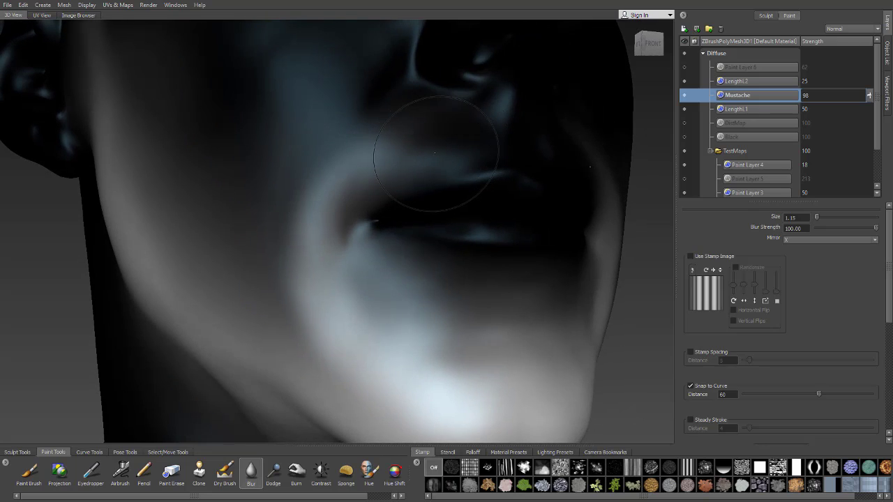
# - Export the merged Diffuse channel as LengthMap.png in the sourceimages folder, overwriting the existing file
pyautogui.rightClick(724, 60)
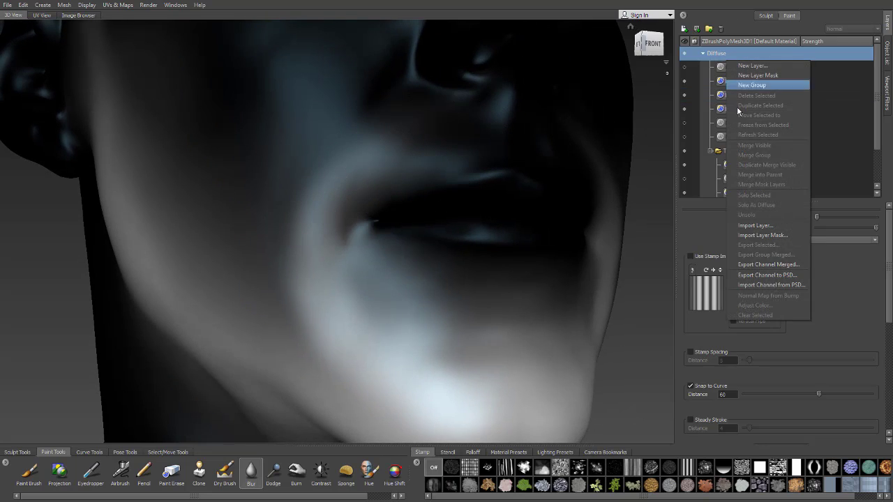
pyautogui.click(753, 264)
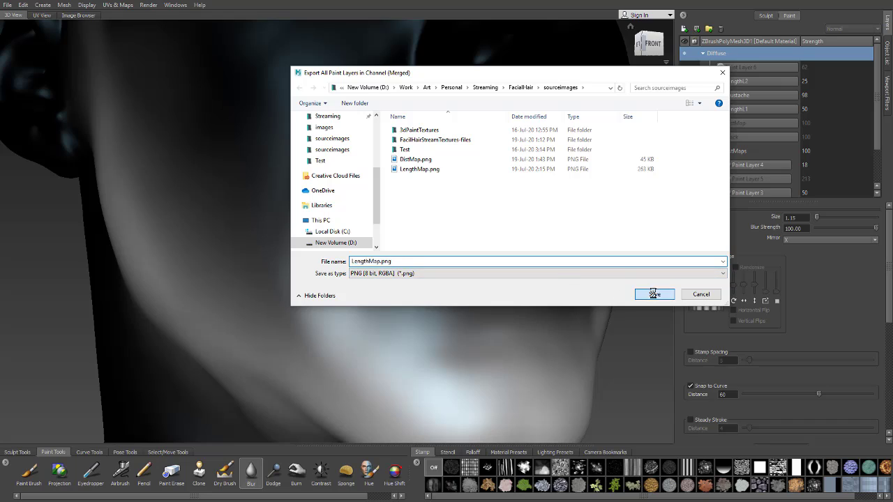
pyautogui.click(654, 294)
pyautogui.click(515, 315)
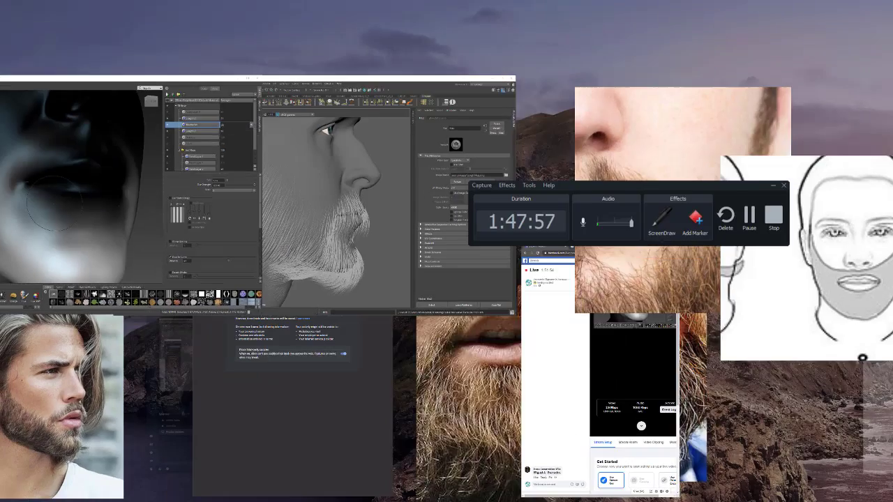
# - Switch to Maya and reload LengthMap.png in the file2 texture node
pyautogui.hotkey('alt', 'Tab')
pyautogui.click(171, 233)
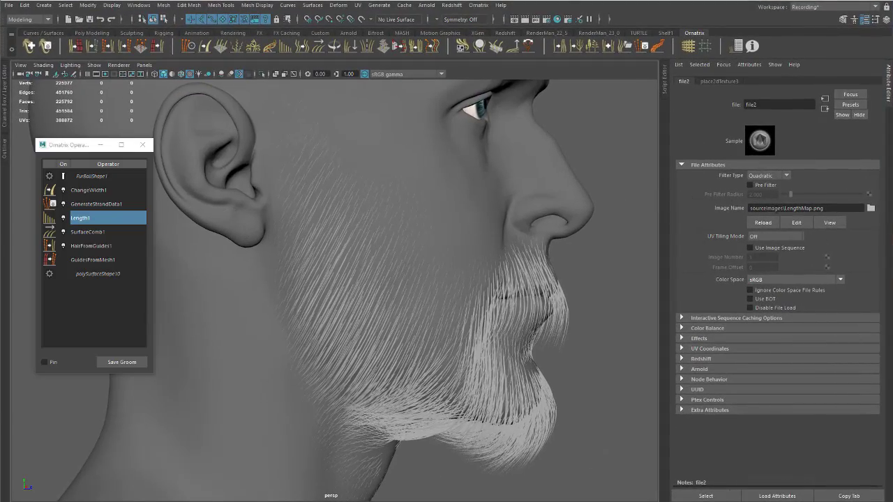
pyautogui.click(762, 223)
# - Examine the beard and mustache coverage from the front, comparing the groom with the Length1 operator off and on
pyautogui.keyDown('alt'); pyautogui.moveTo(535, 252); pyautogui.dragTo(487, 276); pyautogui.keyUp('alt')
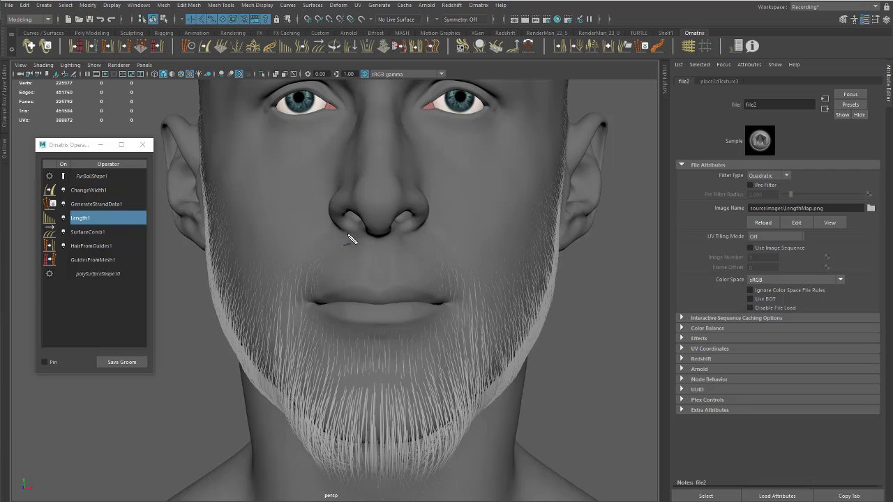
pyautogui.moveTo(286, 265); pyautogui.dragTo(247, 316)
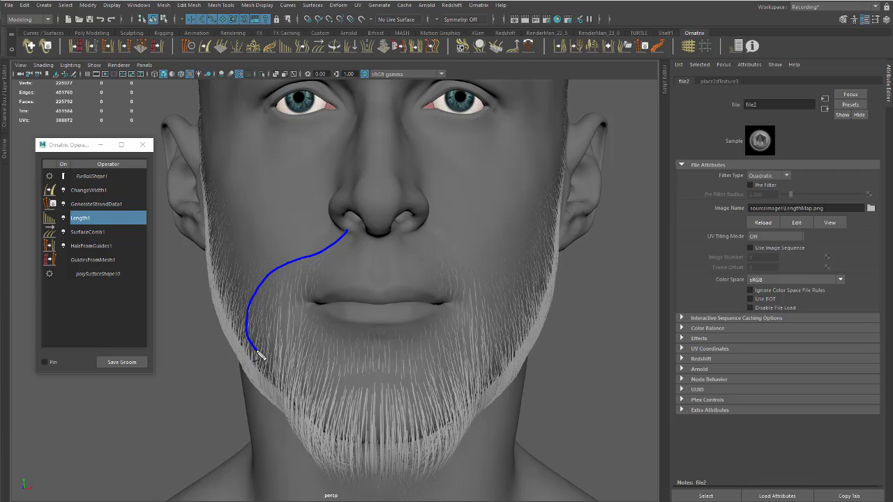
pyautogui.moveTo(261, 347)
pyautogui.mouseDown()
pyautogui.moveTo(315, 286)
pyautogui.moveTo(353, 285)
pyautogui.moveTo(366, 237)
pyautogui.moveTo(483, 362)
pyautogui.moveTo(494, 276)
pyautogui.moveTo(379, 238)
pyautogui.mouseUp()
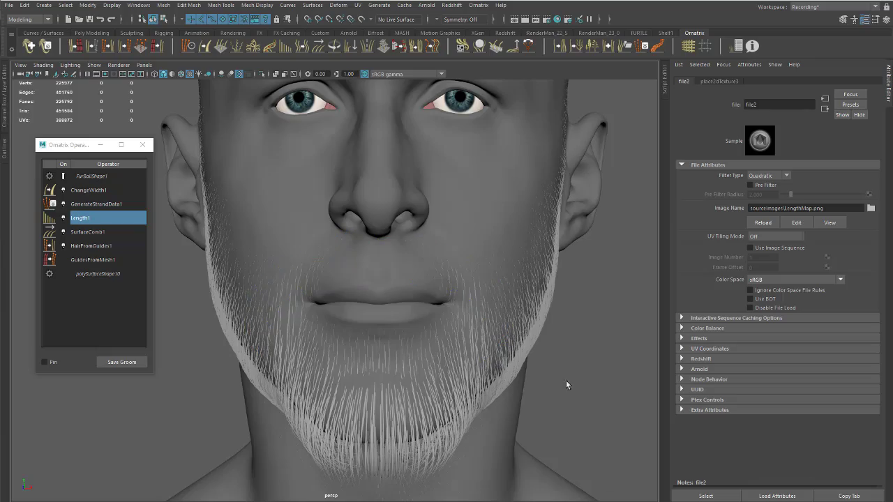
pyautogui.moveTo(381, 269)
pyautogui.keyDown('alt'); pyautogui.mouseDown()
pyautogui.moveTo(443, 281)
pyautogui.moveTo(329, 279)
pyautogui.moveTo(434, 303)
pyautogui.moveTo(393, 300)
pyautogui.moveTo(502, 296)
pyautogui.moveTo(498, 309)
pyautogui.moveTo(401, 253)
pyautogui.moveTo(398, 273)
pyautogui.moveTo(360, 281)
pyautogui.moveTo(378, 282)
pyautogui.mouseUp(); pyautogui.keyUp('alt')
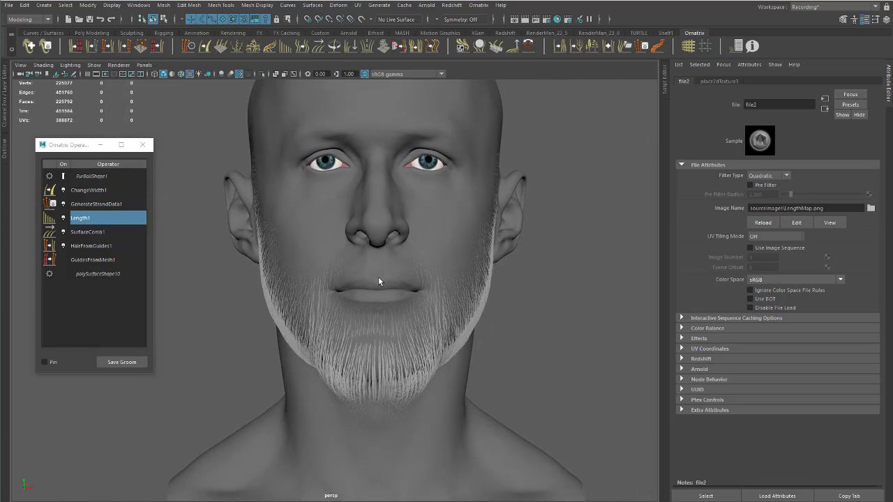
pyautogui.click(62, 223)
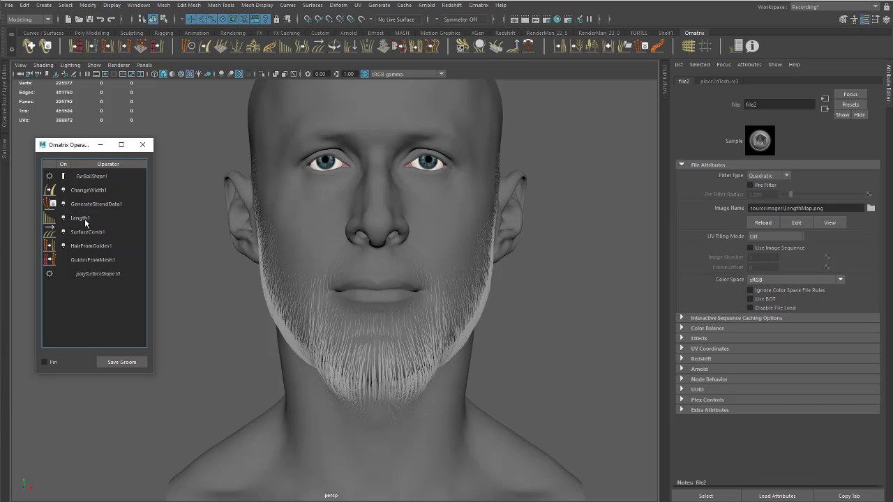
pyautogui.click(86, 219)
pyautogui.keyDown('alt'); pyautogui.moveTo(261, 239); pyautogui.dragTo(340, 242); pyautogui.keyUp('alt')
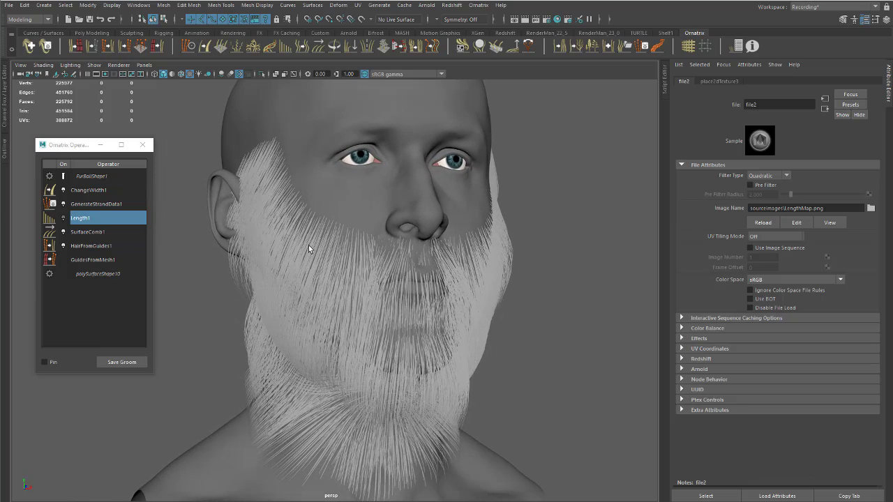
pyautogui.click(63, 219)
pyautogui.moveTo(388, 263)
pyautogui.keyDown('alt'); pyautogui.mouseDown()
pyautogui.moveTo(370, 253)
pyautogui.moveTo(370, 240)
pyautogui.moveTo(412, 249)
pyautogui.moveTo(392, 274)
pyautogui.moveTo(419, 244)
pyautogui.moveTo(453, 279)
pyautogui.moveTo(521, 265)
pyautogui.moveTo(424, 300)
pyautogui.moveTo(377, 283)
pyautogui.moveTo(377, 273)
pyautogui.mouseUp(); pyautogui.keyUp('alt')
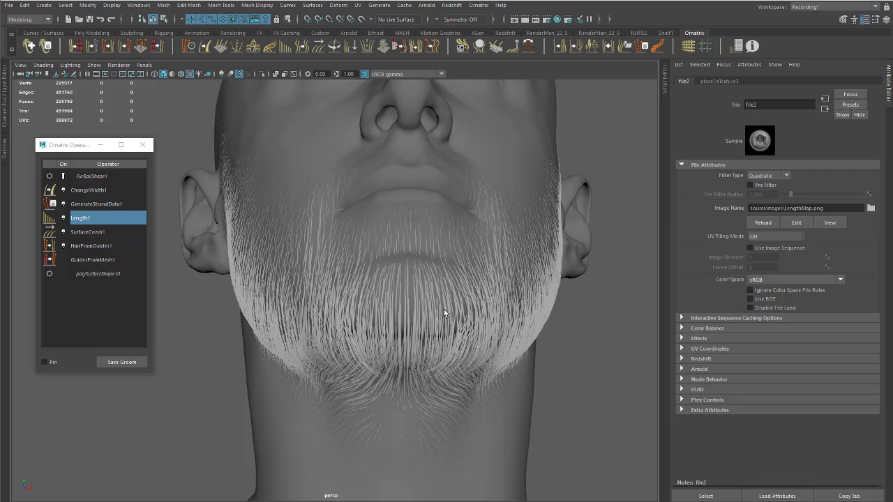
# - Set the Length1 operator's Value to 0.8, judging the beard length in profile
pyautogui.click(103, 207)
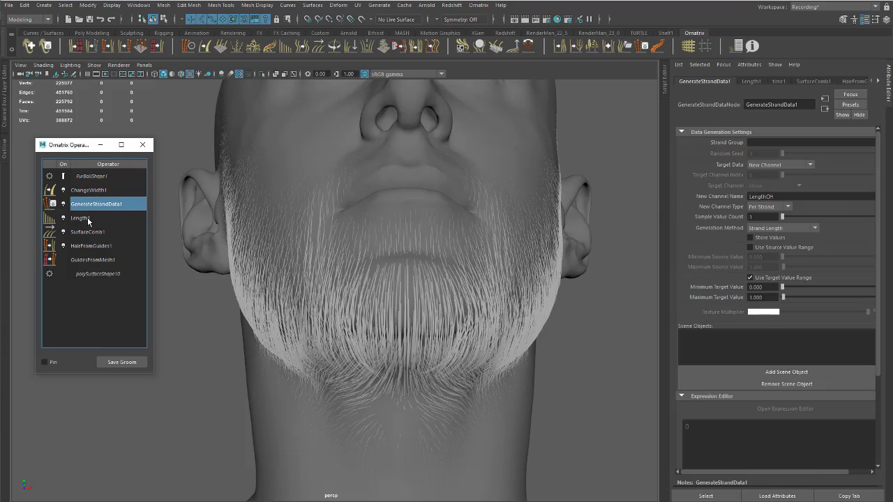
pyautogui.click(96, 220)
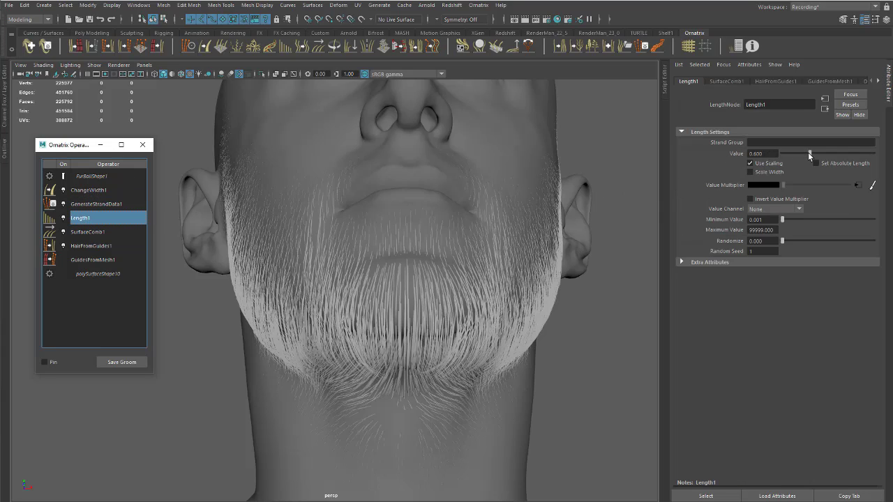
pyautogui.moveTo(810, 155); pyautogui.dragTo(835, 154)
pyautogui.keyDown('alt'); pyautogui.moveTo(492, 227); pyautogui.dragTo(631, 215); pyautogui.keyUp('alt')
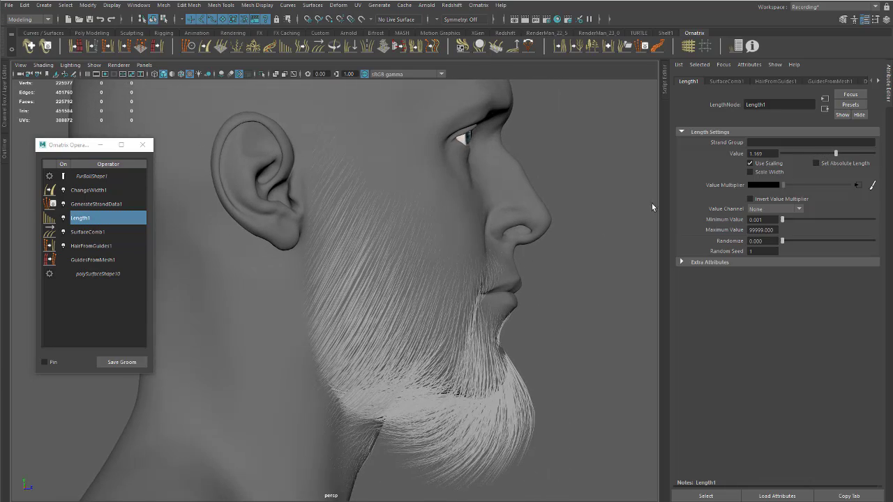
pyautogui.moveTo(836, 154); pyautogui.dragTo(818, 155)
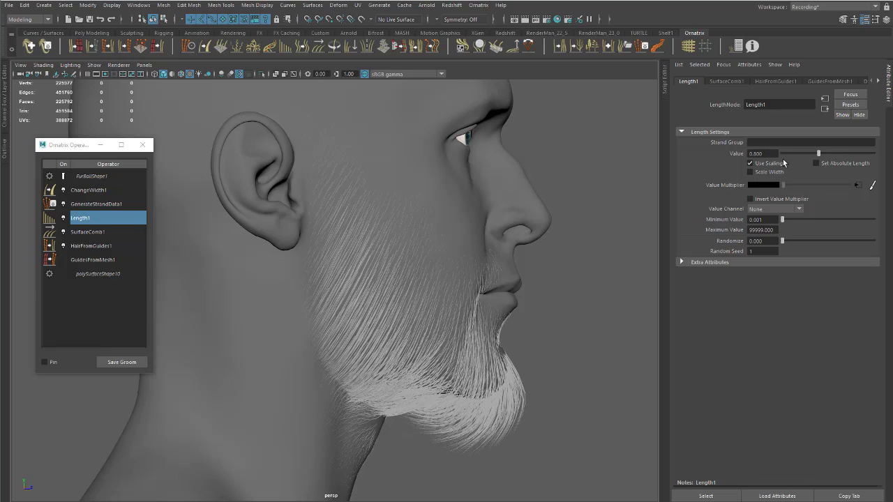
# - Set SurfaceComb1's Minimum Bend Value to 0.05, undoing a trial move of the Slope Ramp's start point
pyautogui.click(102, 233)
pyautogui.scroll(5, 479, 263)
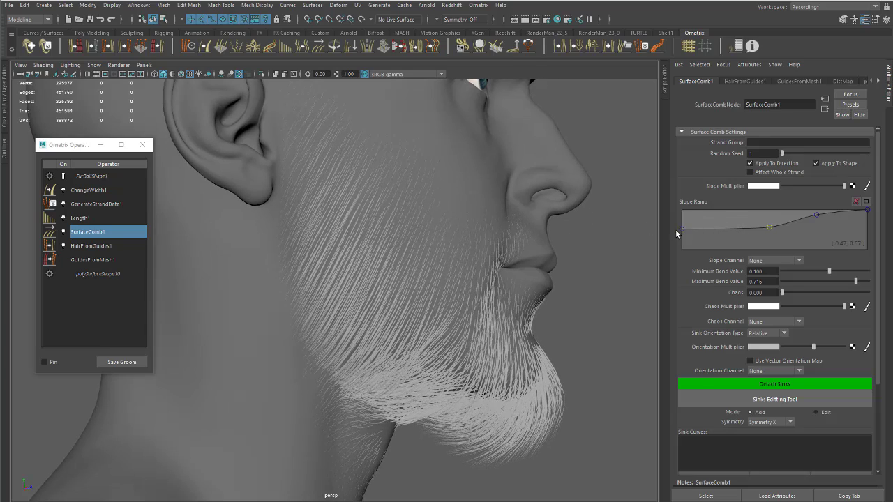
pyautogui.moveTo(683, 234)
pyautogui.mouseDown()
pyautogui.moveTo(677, 258)
pyautogui.moveTo(675, 223)
pyautogui.mouseUp()
pyautogui.hotkey('ctrl', 'z')
pyautogui.keyDown('alt'); pyautogui.moveTo(568, 272); pyautogui.dragTo(590, 272); pyautogui.keyUp('alt')
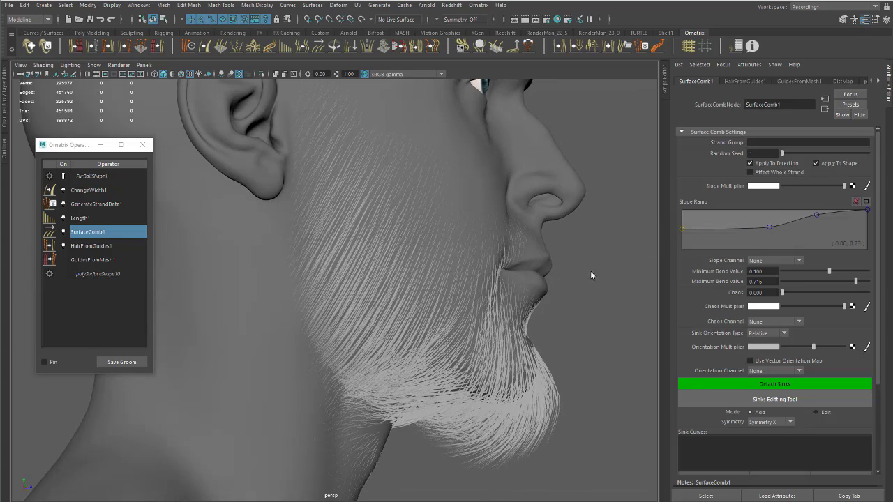
pyautogui.moveTo(829, 273)
pyautogui.mouseDown()
pyautogui.moveTo(815, 270)
pyautogui.moveTo(829, 272)
pyautogui.mouseUp()
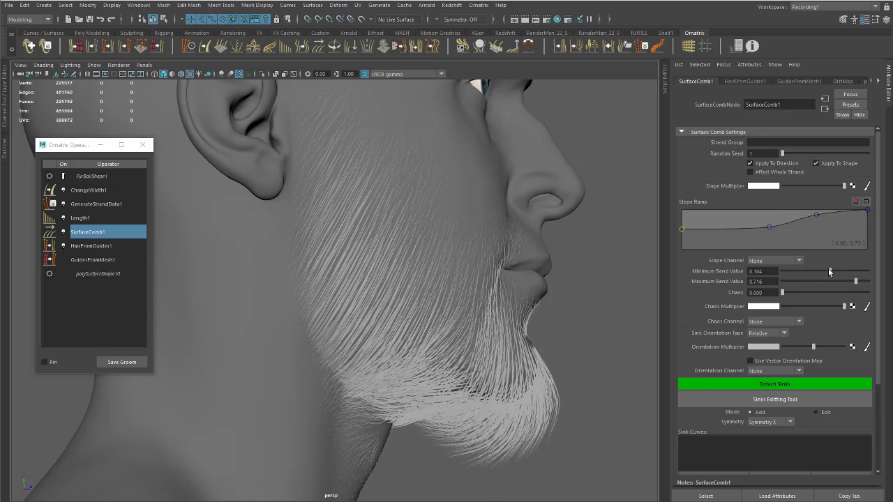
pyautogui.keyDown('alt'); pyautogui.moveTo(567, 278); pyautogui.dragTo(625, 300); pyautogui.keyUp('alt')
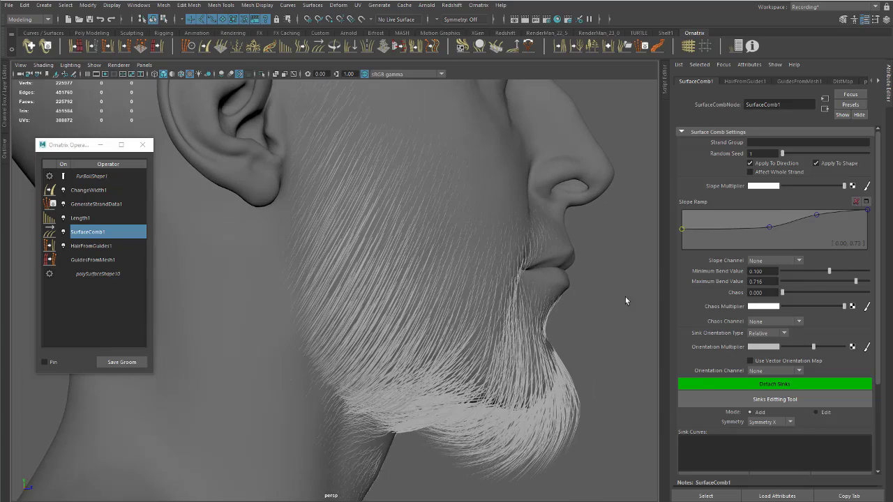
pyautogui.moveTo(829, 272); pyautogui.dragTo(827, 272)
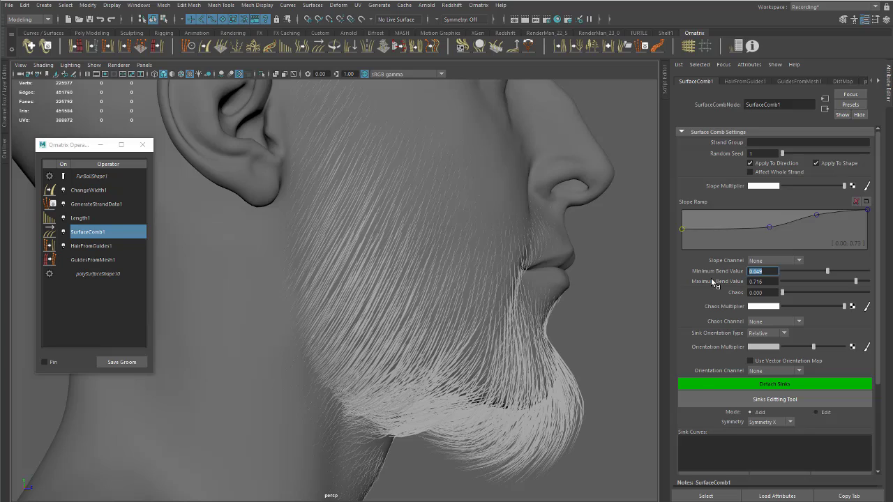
pyautogui.keyDown('alt'); pyautogui.moveTo(533, 295); pyautogui.dragTo(541, 292); pyautogui.keyUp('alt')
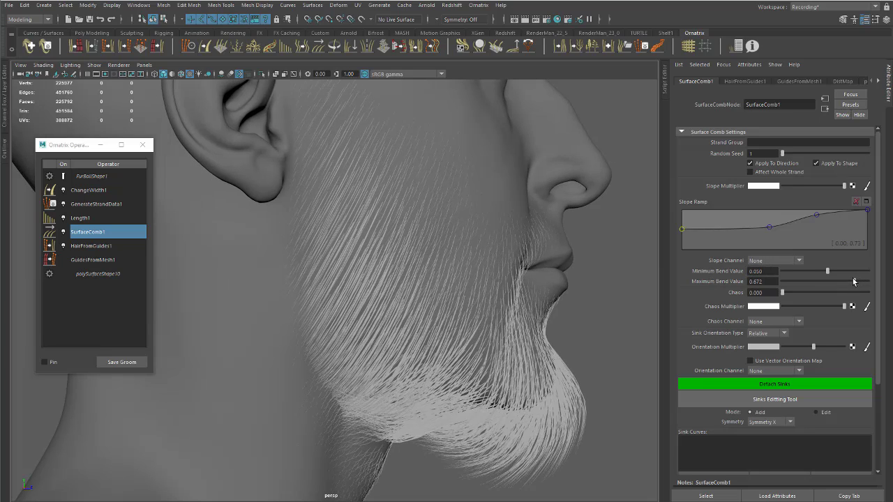
# - Set SurfaceComb1's Maximum Bend Value to 0.705 and undo a trial change to Chaos
pyautogui.moveTo(856, 282); pyautogui.dragTo(855, 282)
pyautogui.keyDown('alt'); pyautogui.moveTo(469, 333); pyautogui.dragTo(403, 306); pyautogui.keyUp('alt')
pyautogui.keyDown('alt'); pyautogui.moveTo(403, 305); pyautogui.dragTo(495, 315, button='right'); pyautogui.keyUp('alt')
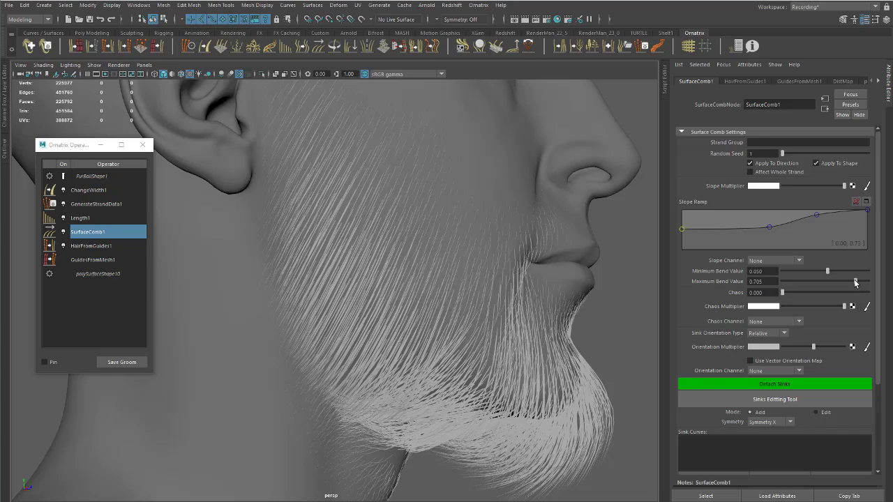
pyautogui.moveTo(856, 282); pyautogui.dragTo(858, 281)
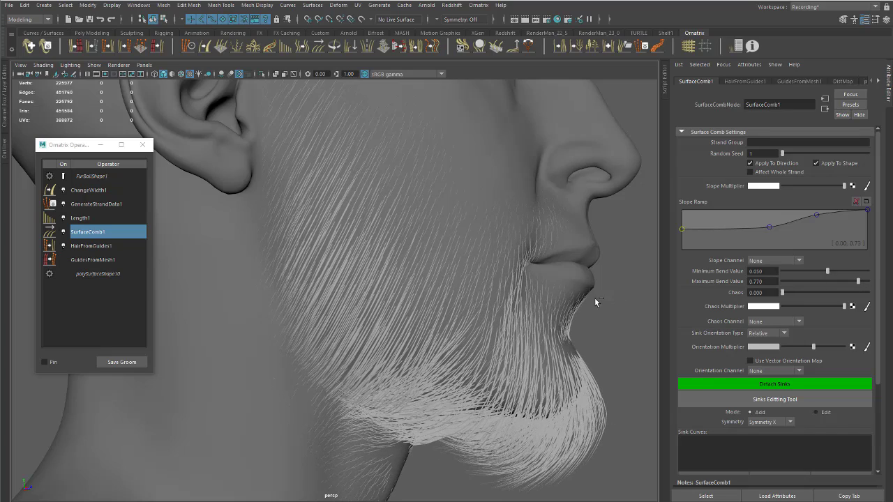
pyautogui.hotkey('ctrl', 'z')
pyautogui.moveTo(781, 293); pyautogui.dragTo(793, 293)
pyautogui.hotkey('ctrl', 'z')
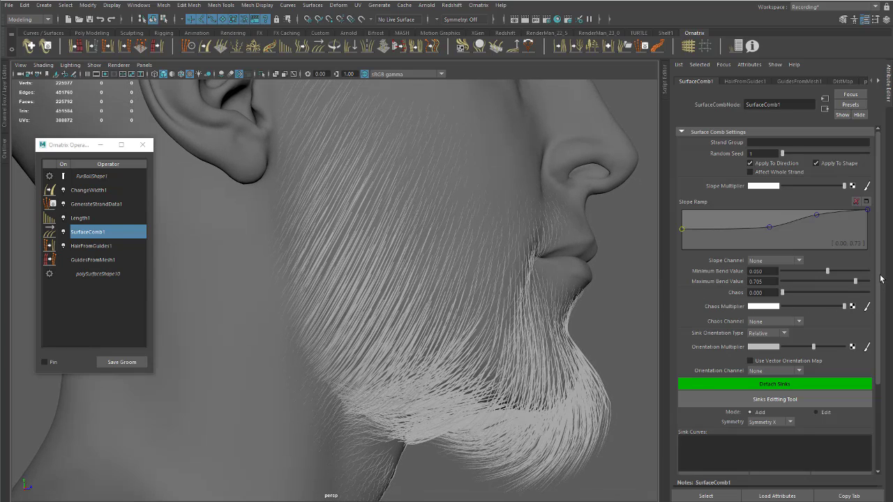
# - Turn on SurfaceComb1's Sinks Editing Tool in Add mode and place an X-symmetric sink on the upper lip, pointing outward and down
pyautogui.scroll(-3, 782, 323)
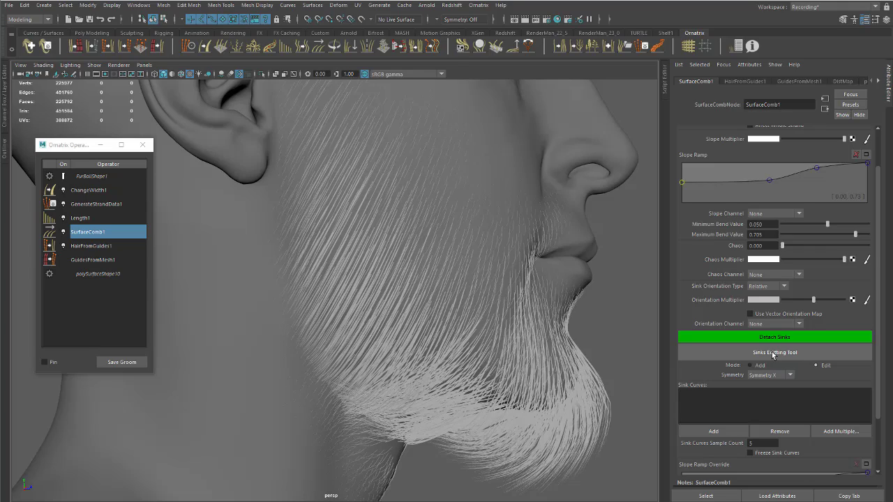
pyautogui.click(773, 355)
pyautogui.keyDown('alt'); pyautogui.moveTo(433, 308); pyautogui.dragTo(454, 248); pyautogui.keyUp('alt')
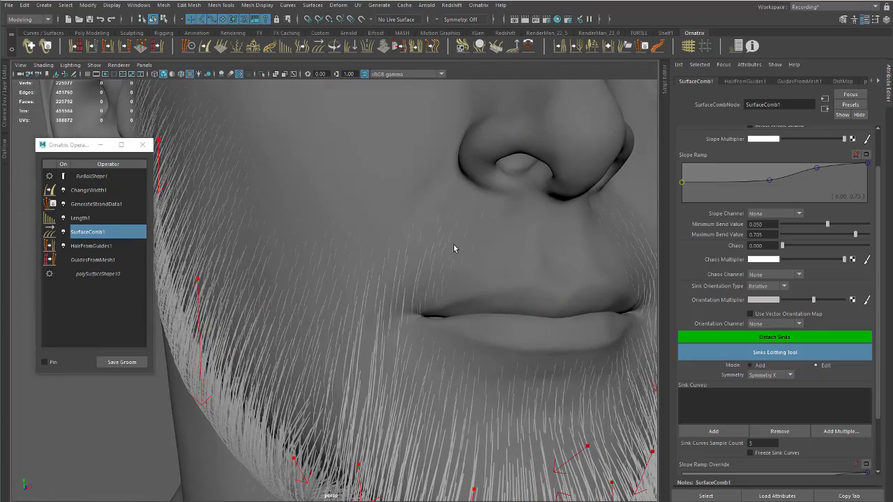
pyautogui.click(448, 258)
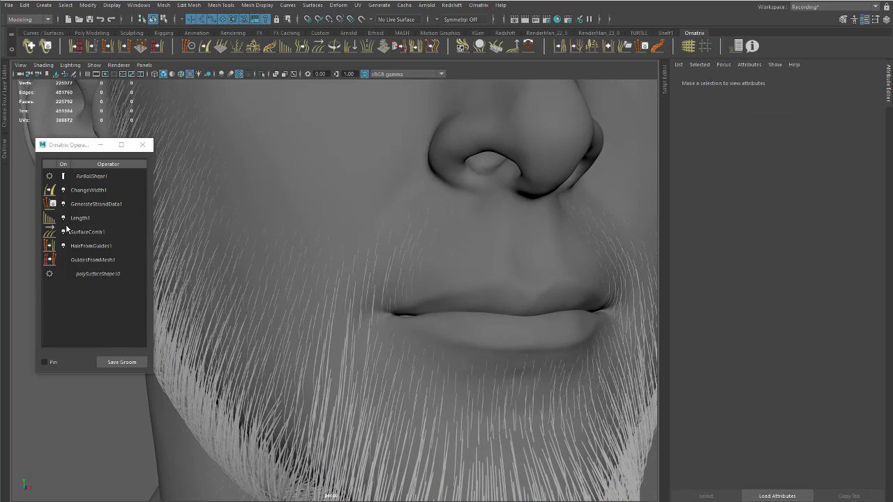
pyautogui.click(77, 232)
pyautogui.keyDown('alt'); pyautogui.moveTo(467, 305); pyautogui.dragTo(439, 267); pyautogui.keyUp('alt')
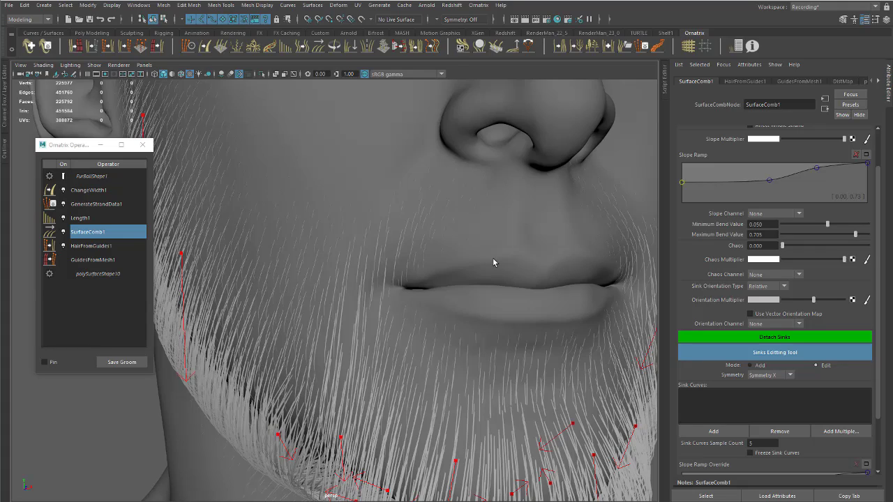
pyautogui.click(756, 368)
pyautogui.keyDown('alt'); pyautogui.moveTo(481, 252); pyautogui.dragTo(490, 236); pyautogui.keyUp('alt')
pyautogui.click(507, 221)
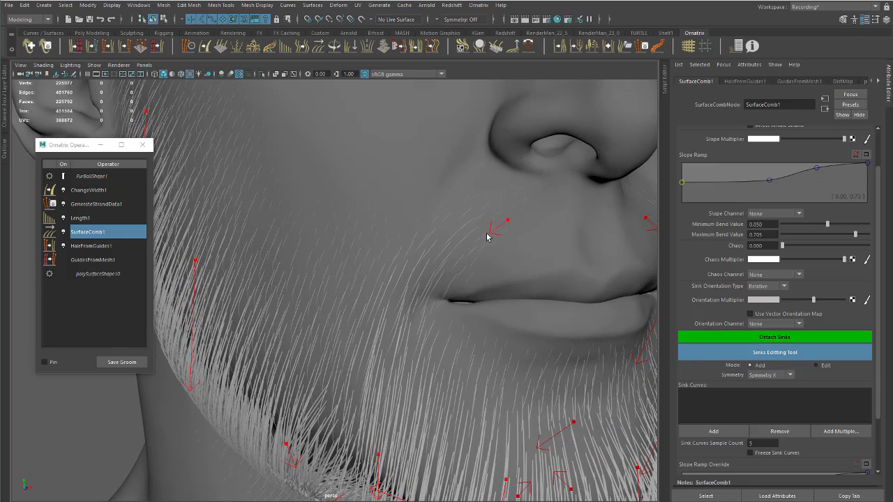
# - Add short downward sinks at the corner of the mouth and just below it
pyautogui.moveTo(381, 285); pyautogui.dragTo(372, 304)
pyautogui.keyDown('alt'); pyautogui.moveTo(373, 306); pyautogui.dragTo(354, 265, button='middle'); pyautogui.keyUp('alt')
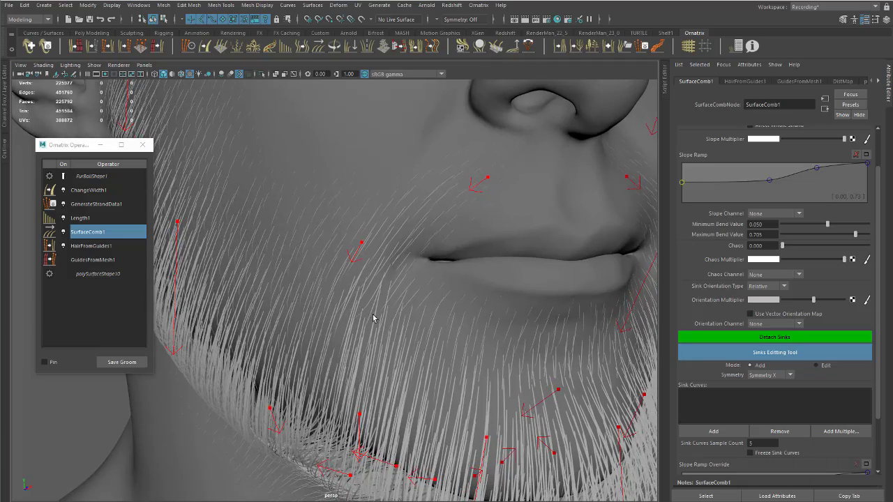
pyautogui.moveTo(372, 318); pyautogui.dragTo(373, 335)
# - Add two symmetric pairs of downward sinks along the centre line under the chin and on the upper neck
pyautogui.keyDown('alt'); pyautogui.moveTo(355, 271); pyautogui.dragTo(391, 213); pyautogui.keyUp('alt')
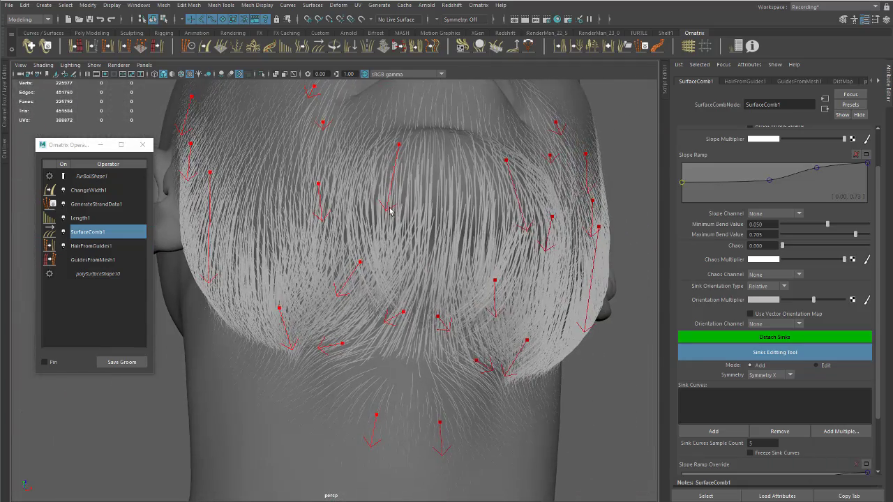
pyautogui.keyDown('alt'); pyautogui.moveTo(390, 213); pyautogui.dragTo(382, 239, button='right'); pyautogui.keyUp('alt')
pyautogui.keyDown('alt'); pyautogui.moveTo(382, 239); pyautogui.dragTo(426, 310); pyautogui.keyUp('alt')
pyautogui.click(435, 321)
pyautogui.moveTo(437, 343); pyautogui.dragTo(439, 355)
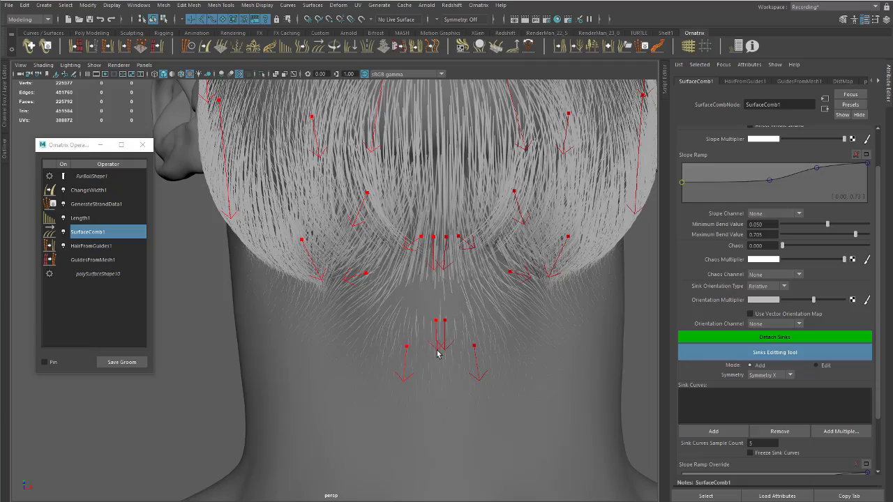
pyautogui.keyDown('alt'); pyautogui.moveTo(426, 323); pyautogui.dragTo(406, 274); pyautogui.keyUp('alt')
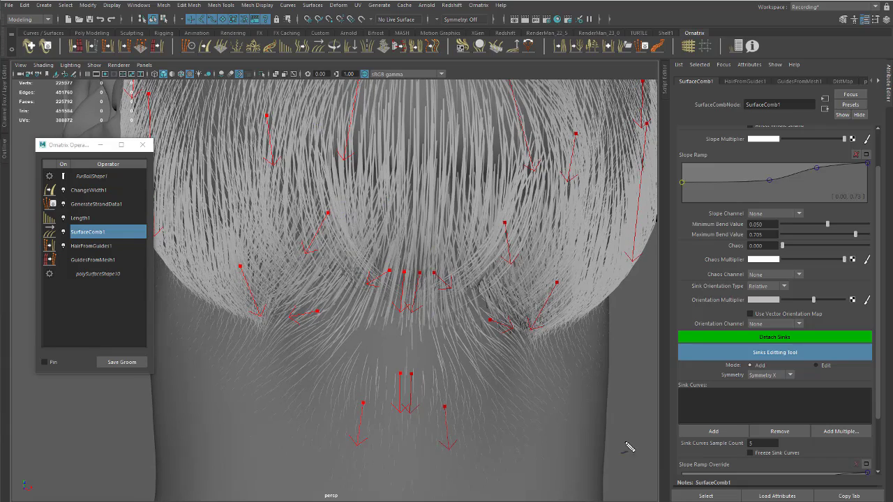
pyautogui.moveTo(337, 215); pyautogui.dragTo(381, 279)
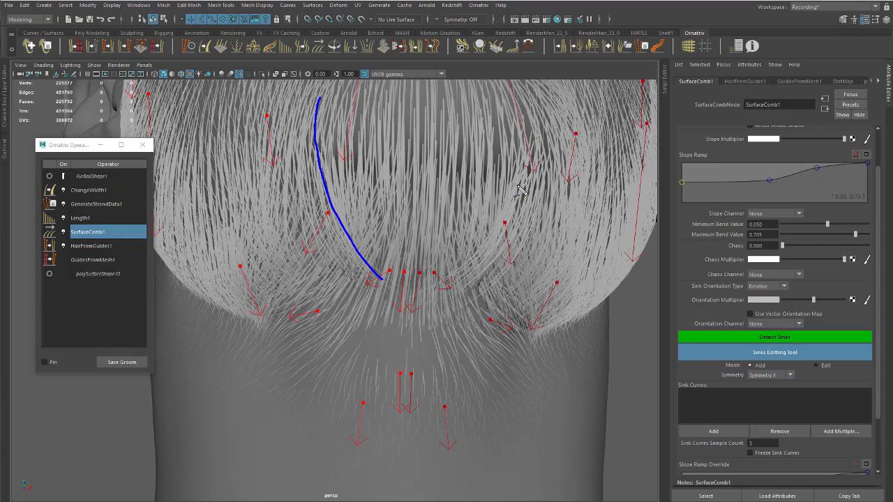
pyautogui.moveTo(533, 136); pyautogui.dragTo(437, 307)
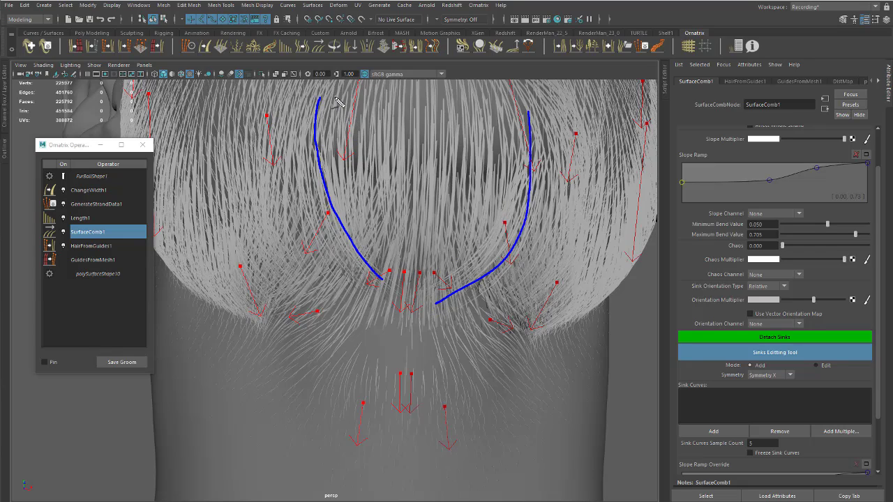
pyautogui.moveTo(328, 152); pyautogui.dragTo(318, 279)
pyautogui.moveTo(346, 143); pyautogui.dragTo(322, 272)
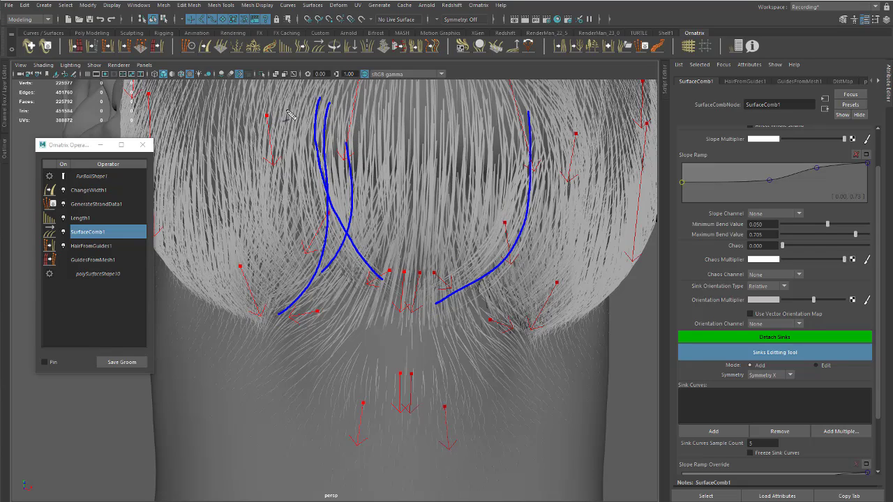
pyautogui.moveTo(286, 110); pyautogui.dragTo(298, 258)
pyautogui.moveTo(538, 116); pyautogui.dragTo(545, 297)
pyautogui.moveTo(572, 177)
pyautogui.mouseDown()
pyautogui.moveTo(530, 255)
pyautogui.moveTo(562, 311)
pyautogui.mouseUp()
pyautogui.press('Escape')
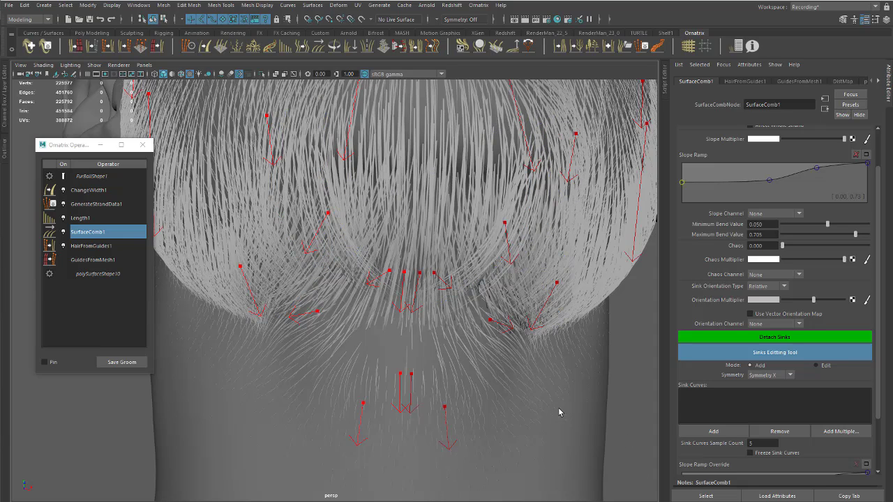
# - Spread the central pair of under-chin sinks apart and adjust the neighbouring sinks to even out the hair flow beneath the chin
pyautogui.moveTo(401, 243)
pyautogui.keyDown('alt'); pyautogui.mouseDown()
pyautogui.moveTo(379, 285)
pyautogui.moveTo(364, 286)
pyautogui.moveTo(377, 289)
pyautogui.moveTo(340, 285)
pyautogui.moveTo(353, 279)
pyautogui.moveTo(346, 270)
pyautogui.moveTo(341, 278)
pyautogui.moveTo(347, 272)
pyautogui.moveTo(370, 309)
pyautogui.moveTo(381, 301)
pyautogui.mouseUp(); pyautogui.keyUp('alt')
pyautogui.click(378, 289)
pyautogui.click(393, 290)
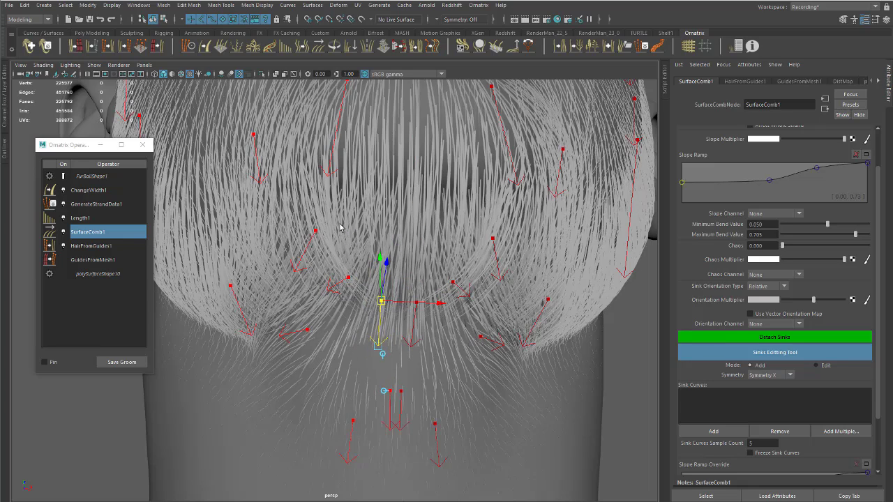
pyautogui.keyDown('alt'); pyautogui.moveTo(341, 228); pyautogui.dragTo(360, 154); pyautogui.keyUp('alt')
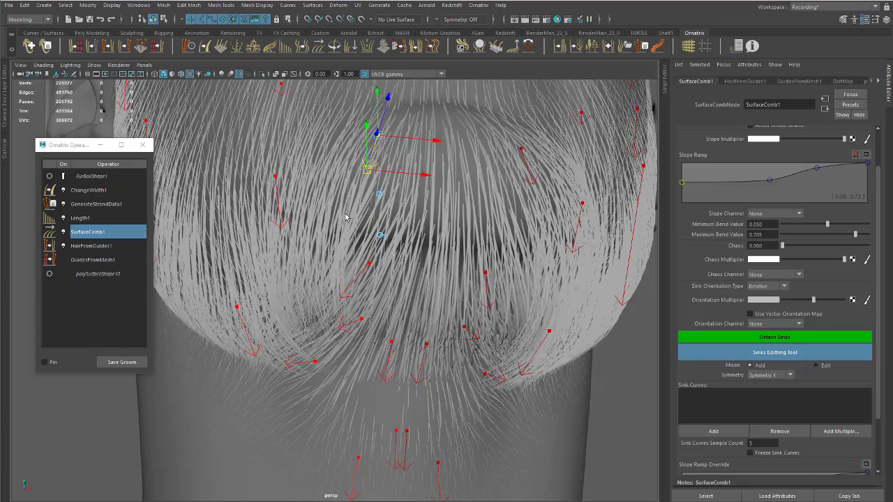
pyautogui.moveTo(345, 217)
pyautogui.keyDown('alt'); pyautogui.mouseDown()
pyautogui.moveTo(351, 188)
pyautogui.moveTo(351, 235)
pyautogui.moveTo(355, 229)
pyautogui.mouseUp(); pyautogui.keyUp('alt')
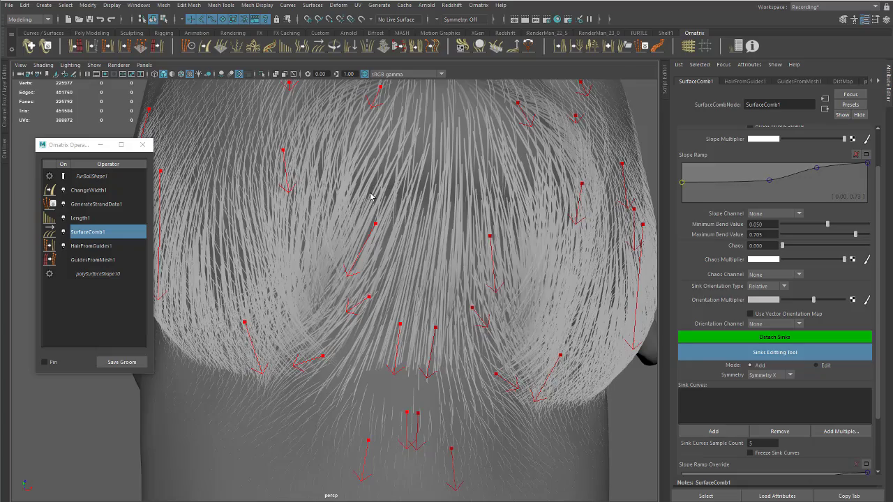
# - Reposition and angle the sinks along the jaw and lower cheek so the hair sweeps back toward the neck
pyautogui.keyDown('alt'); pyautogui.moveTo(374, 201); pyautogui.dragTo(451, 244); pyautogui.keyUp('alt')
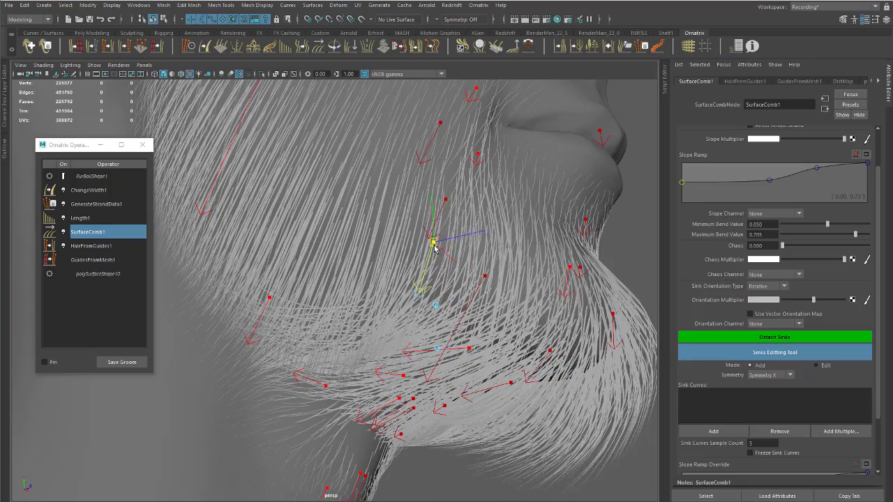
pyautogui.keyDown('alt'); pyautogui.moveTo(446, 251); pyautogui.dragTo(325, 196); pyautogui.keyUp('alt')
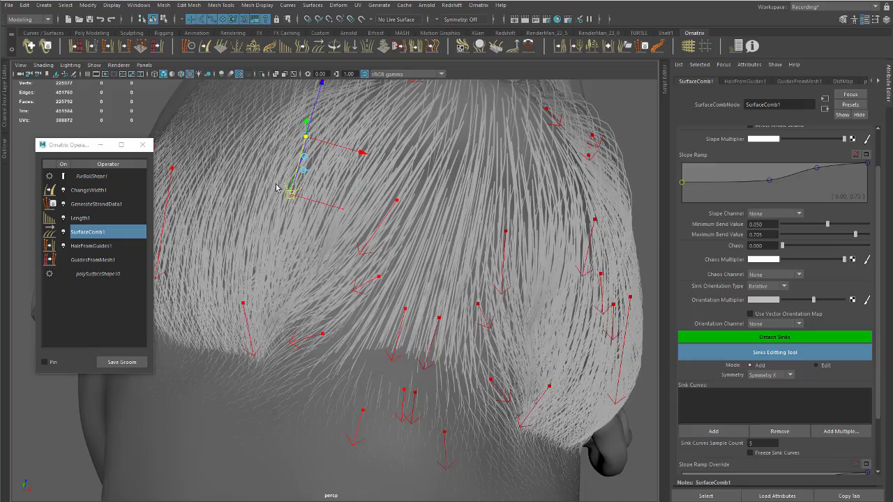
pyautogui.keyDown('alt'); pyautogui.moveTo(257, 190); pyautogui.dragTo(365, 245); pyautogui.keyUp('alt')
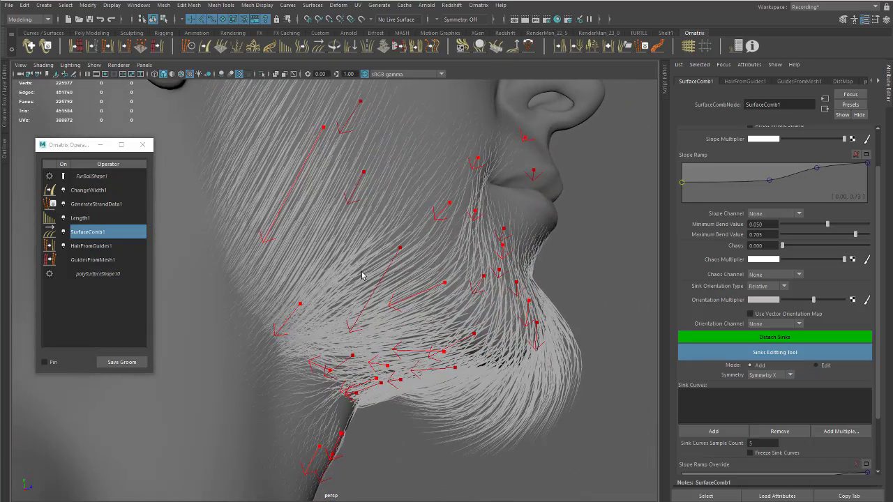
pyautogui.keyDown('alt'); pyautogui.moveTo(362, 275); pyautogui.dragTo(377, 230); pyautogui.keyUp('alt')
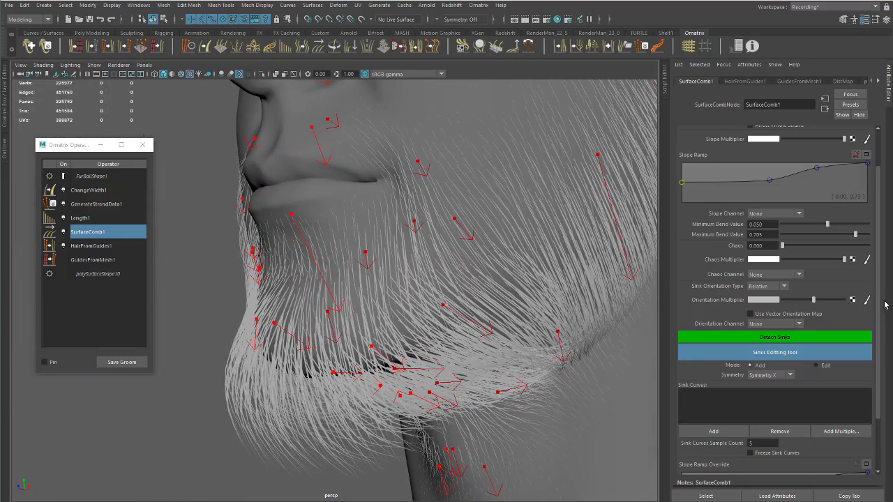
# - Review the lower face without the sink guides, restart the Sinks Editing Tool, and set its mode to Edit
pyautogui.scroll(-3, 878, 309)
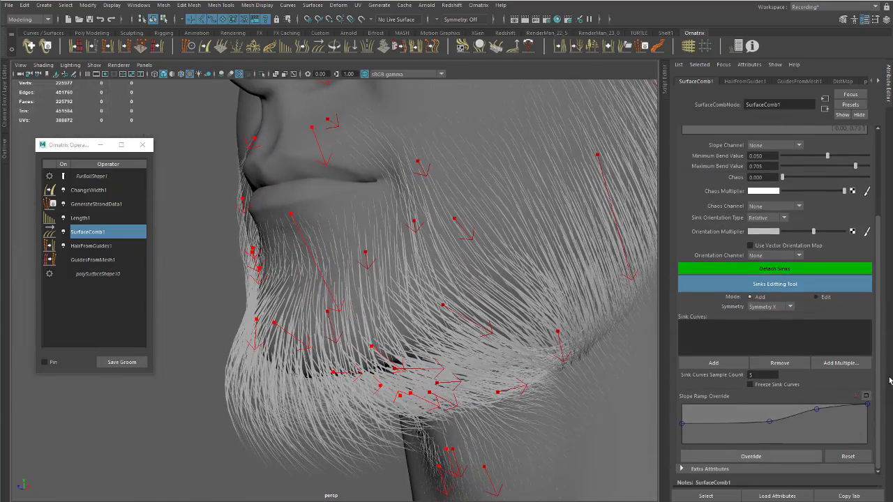
pyautogui.keyDown('alt'); pyautogui.moveTo(440, 290); pyautogui.dragTo(446, 272); pyautogui.keyUp('alt')
pyautogui.keyDown('alt'); pyautogui.moveTo(470, 261); pyautogui.dragTo(448, 271, button='middle'); pyautogui.keyUp('alt')
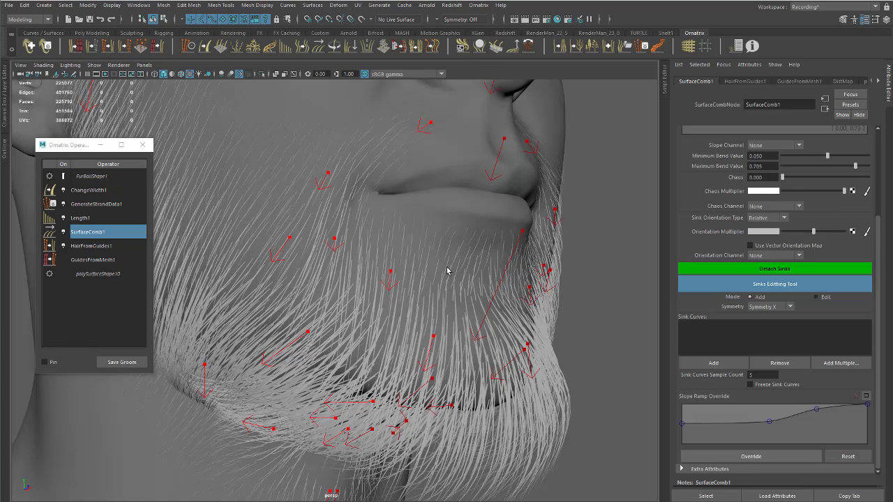
pyautogui.press('q')
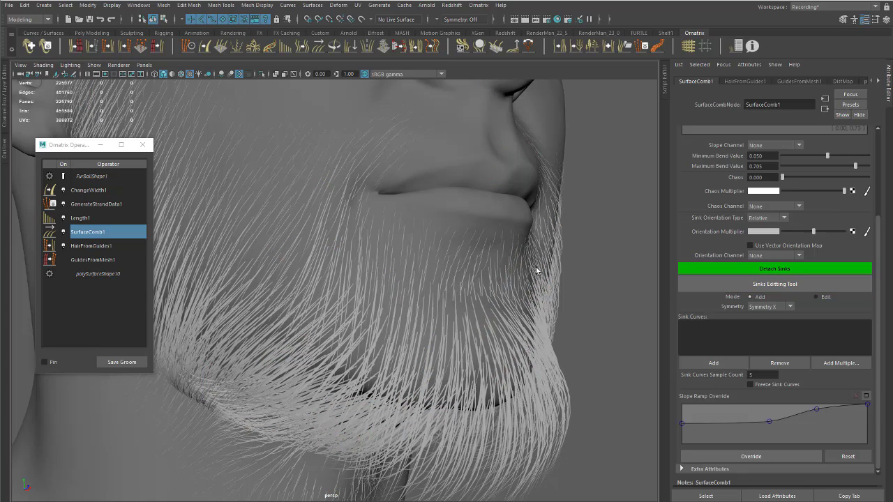
pyautogui.click(782, 286)
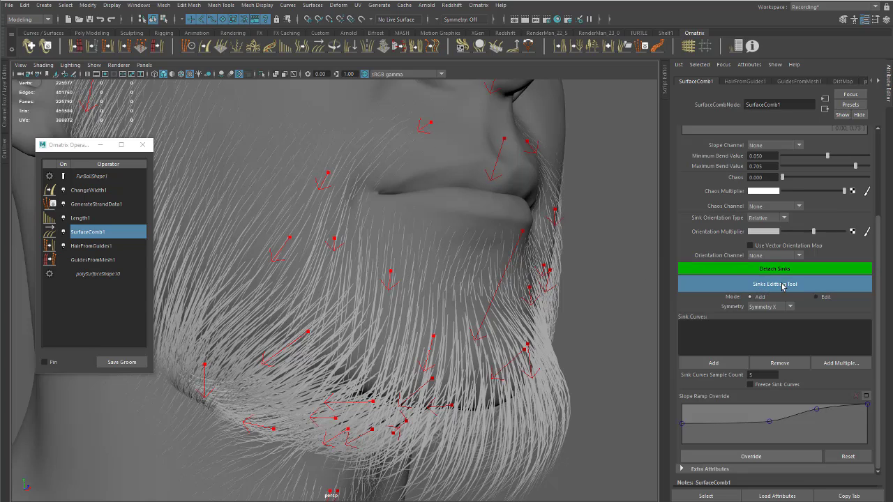
pyautogui.click(824, 298)
pyautogui.keyDown('alt'); pyautogui.moveTo(520, 307); pyautogui.dragTo(459, 290); pyautogui.keyUp('alt')
pyautogui.press('q')
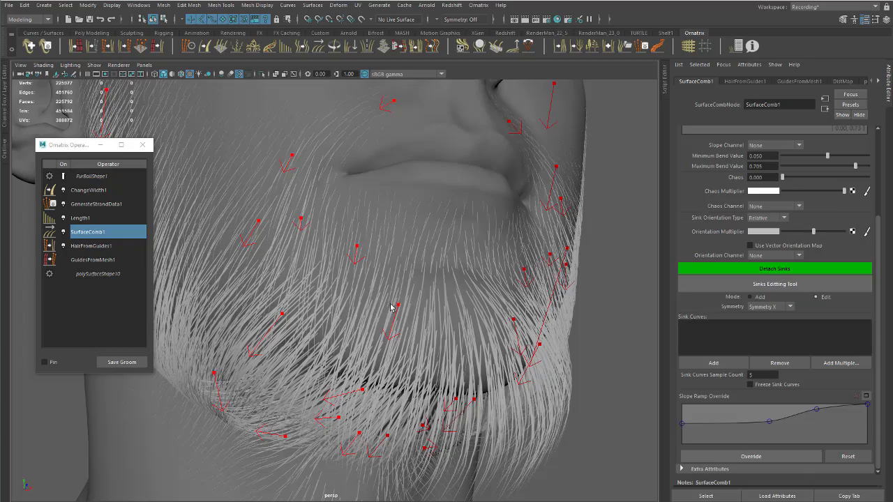
# - Select the sideburn sink beside the earlobe and enable its Slope Ramp Override, undoing a trial move of the ramp's start point
pyautogui.keyDown('alt'); pyautogui.moveTo(391, 306); pyautogui.dragTo(401, 304); pyautogui.keyUp('alt')
pyautogui.keyDown('alt'); pyautogui.moveTo(363, 265); pyautogui.dragTo(310, 195); pyautogui.keyUp('alt')
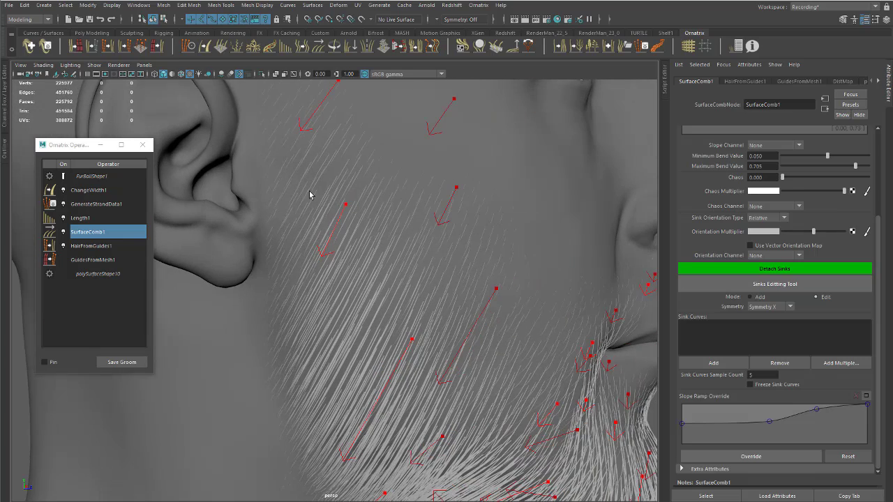
pyautogui.click(346, 203)
pyautogui.keyDown('alt'); pyautogui.moveTo(391, 268); pyautogui.dragTo(434, 290); pyautogui.keyUp('alt')
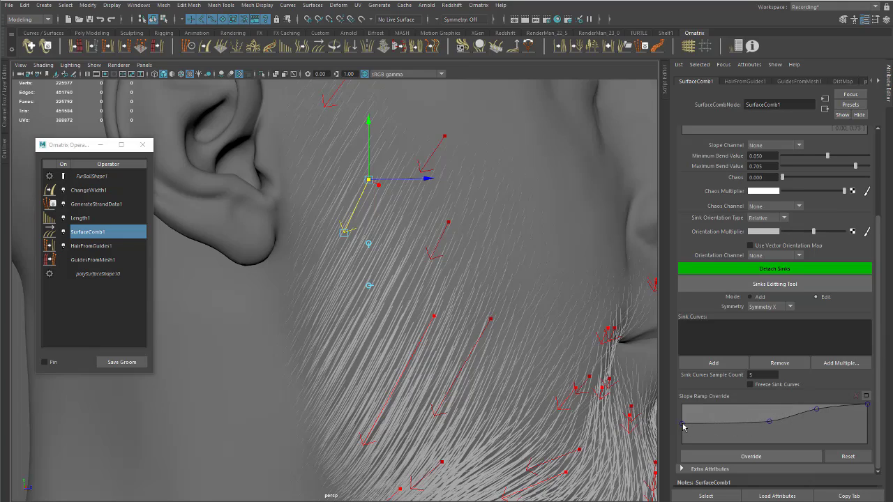
pyautogui.moveTo(683, 424); pyautogui.dragTo(679, 430)
pyautogui.hotkey('ctrl', 'z')
pyautogui.click(744, 460)
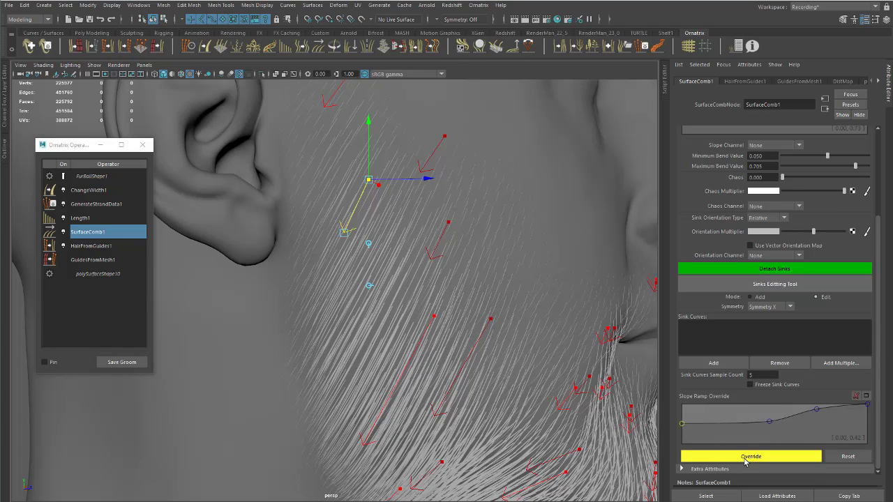
# - Try the Slope Ramp Override's start point at 0.00 and check the sideburn hairs
pyautogui.moveTo(683, 426); pyautogui.dragTo(275, 229)
pyautogui.keyDown('alt'); pyautogui.moveTo(275, 229); pyautogui.dragTo(329, 266, button='middle'); pyautogui.keyUp('alt')
pyautogui.keyDown('alt'); pyautogui.moveTo(329, 265); pyautogui.dragTo(444, 311); pyautogui.keyUp('alt')
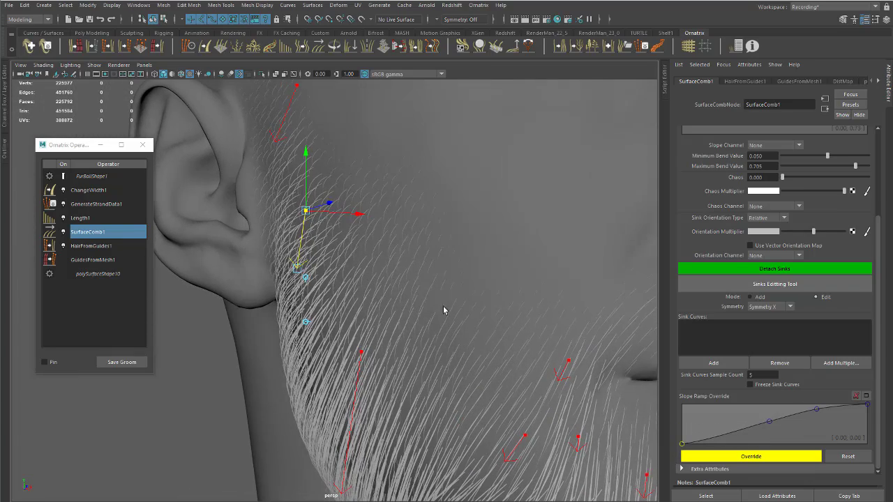
# - Raise the Slope Ramp Override's start point to 0.81 and ease it slightly lower, judging the sideburn hairs from several angles
pyautogui.moveTo(683, 449); pyautogui.dragTo(674, 412)
pyautogui.keyDown('alt'); pyautogui.moveTo(328, 273); pyautogui.dragTo(262, 273); pyautogui.keyUp('alt')
pyautogui.keyDown('alt'); pyautogui.moveTo(261, 273); pyautogui.dragTo(323, 276, button='right'); pyautogui.keyUp('alt')
pyautogui.keyDown('alt'); pyautogui.moveTo(323, 275); pyautogui.dragTo(329, 251); pyautogui.keyUp('alt')
pyautogui.keyDown('alt'); pyautogui.moveTo(329, 252); pyautogui.dragTo(403, 296, button='middle'); pyautogui.keyUp('alt')
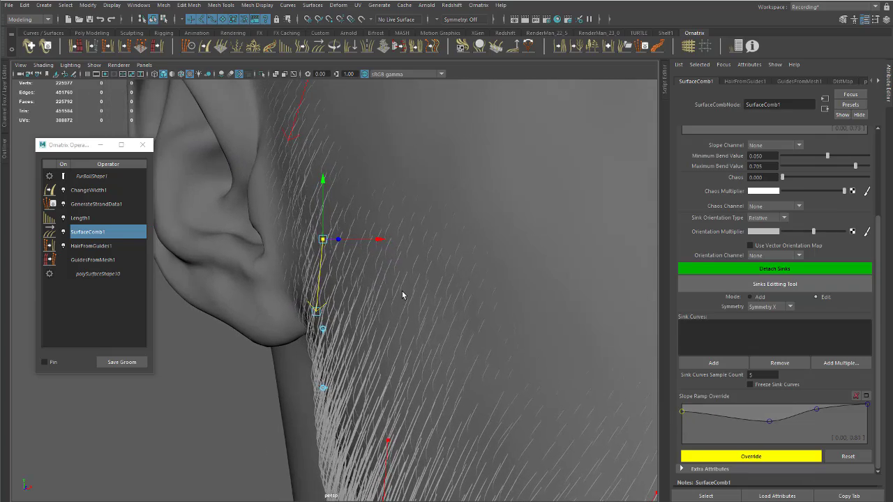
pyautogui.keyDown('alt'); pyautogui.moveTo(402, 295); pyautogui.dragTo(447, 297); pyautogui.keyUp('alt')
pyautogui.moveTo(682, 416)
pyautogui.mouseDown()
pyautogui.moveTo(677, 436)
pyautogui.moveTo(675, 406)
pyautogui.moveTo(676, 422)
pyautogui.mouseUp()
pyautogui.keyDown('alt'); pyautogui.moveTo(478, 364); pyautogui.dragTo(499, 353); pyautogui.keyUp('alt')
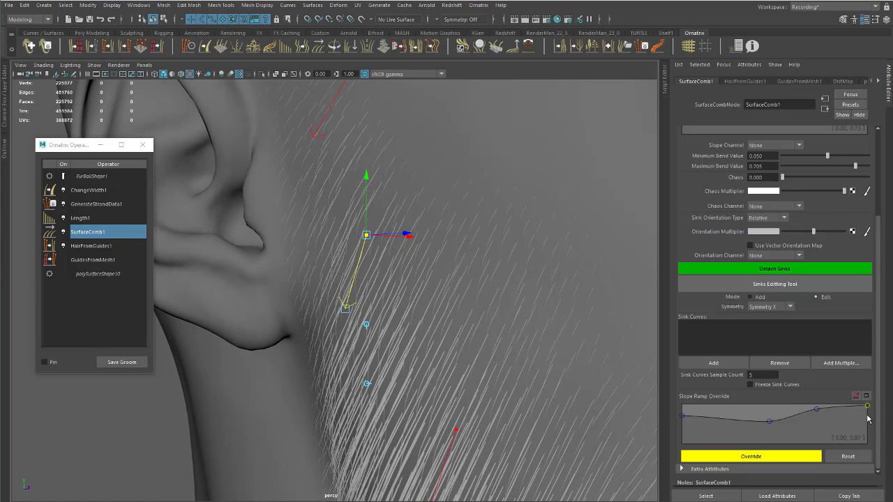
# - Lower the Slope Ramp Override's end point to 0.56, delete it, and move the adjacent point toward the end at a value of about 0.27
pyautogui.moveTo(868, 416)
pyautogui.mouseDown()
pyautogui.moveTo(871, 439)
pyautogui.moveTo(875, 423)
pyautogui.mouseUp()
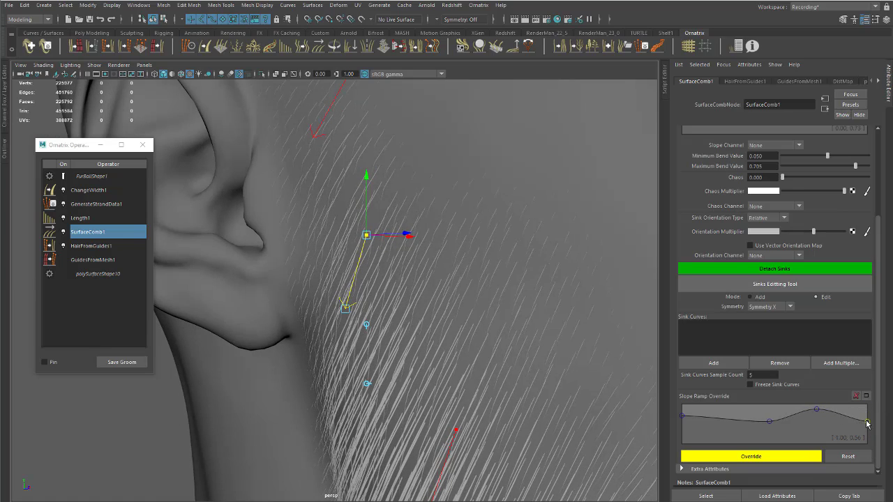
pyautogui.rightClick(866, 423)
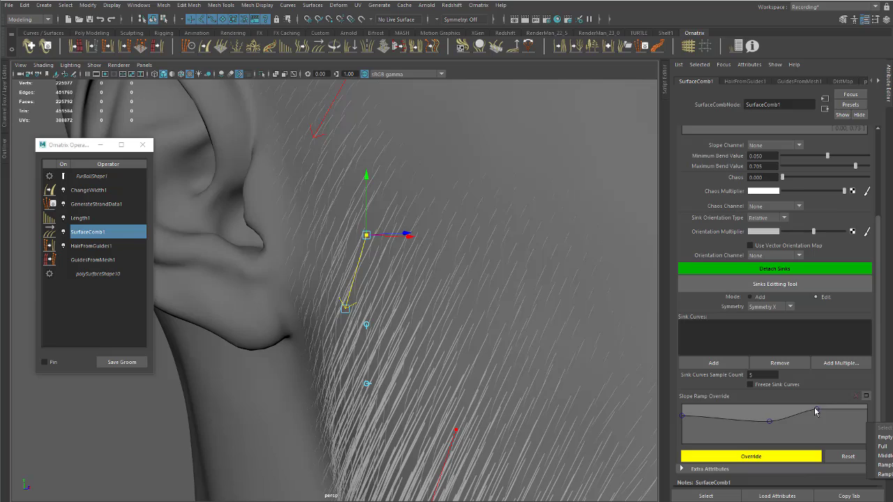
pyautogui.moveTo(815, 411); pyautogui.dragTo(856, 434)
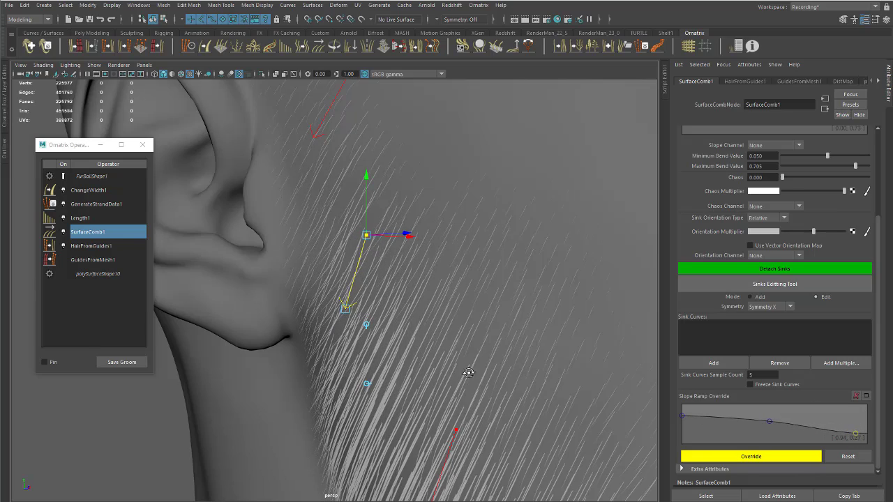
pyautogui.keyDown('alt'); pyautogui.moveTo(468, 374); pyautogui.dragTo(425, 338); pyautogui.keyUp('alt')
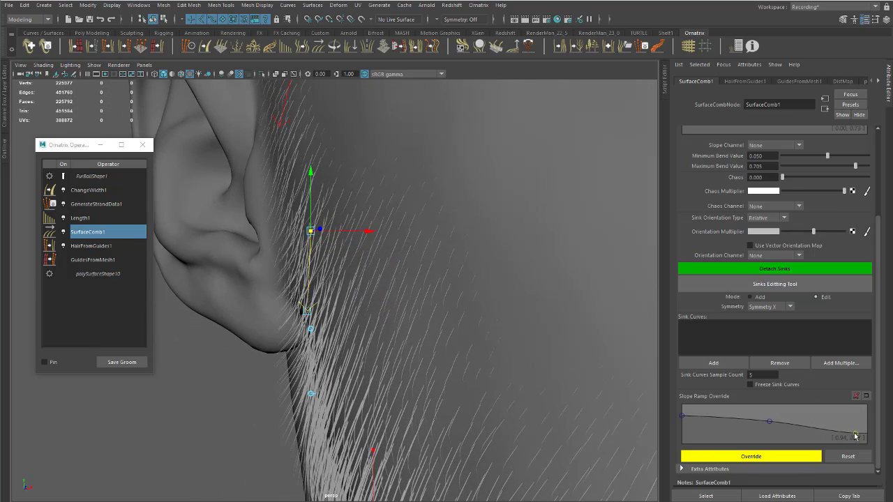
# - Move the last point of the sideburn sink's Slope Ramp Override to position 1.00 and raise its value to about 0.62
pyautogui.moveTo(857, 436); pyautogui.dragTo(866, 427)
pyautogui.keyDown('alt'); pyautogui.moveTo(475, 363); pyautogui.dragTo(429, 321); pyautogui.keyUp('alt')
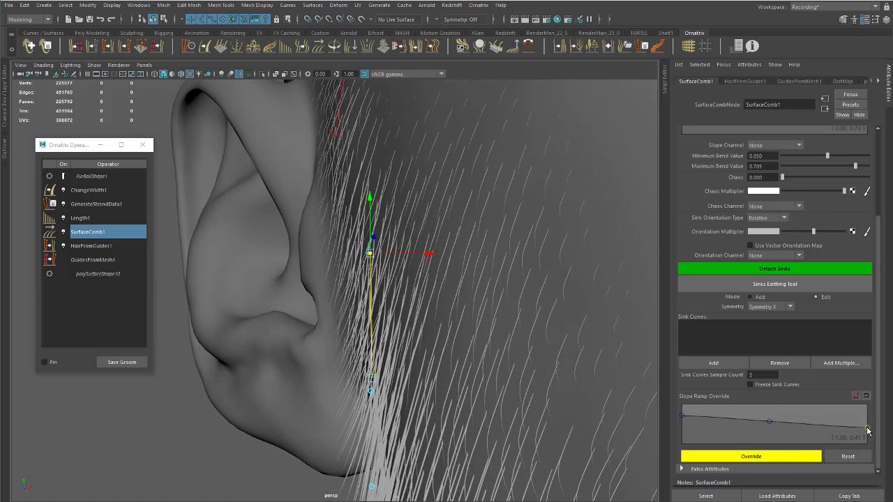
pyautogui.moveTo(867, 428); pyautogui.dragTo(877, 423)
pyautogui.keyDown('alt'); pyautogui.moveTo(556, 313); pyautogui.dragTo(511, 291); pyautogui.keyUp('alt')
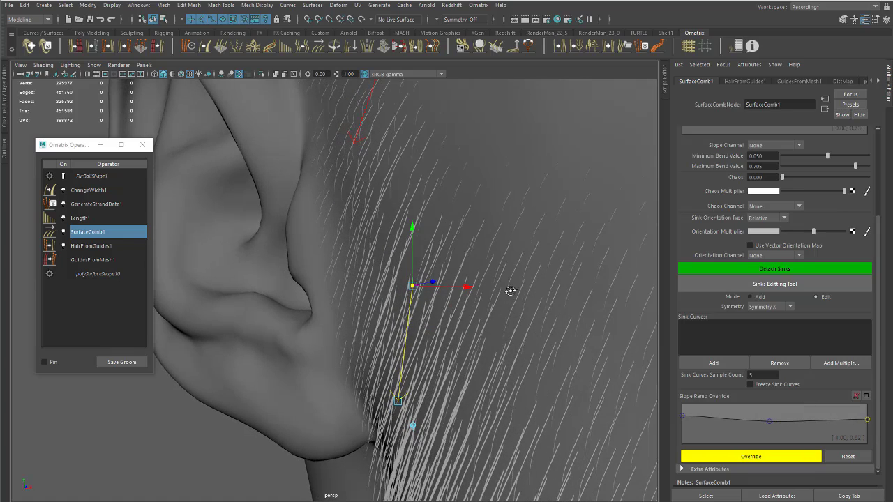
pyautogui.keyDown('alt'); pyautogui.moveTo(599, 391); pyautogui.dragTo(517, 350); pyautogui.keyUp('alt')
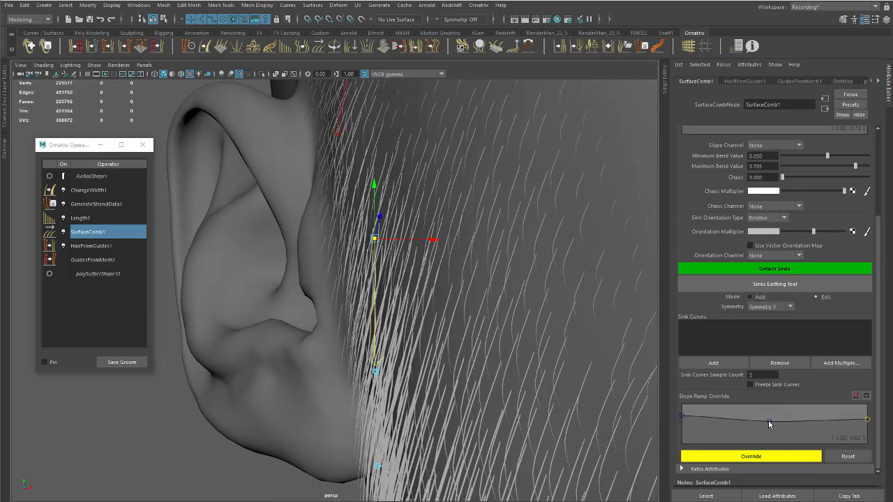
# - Try shifting the ramp's middle point slightly toward the end, and fine-tune the end point to about 0.65
pyautogui.moveTo(770, 424); pyautogui.dragTo(779, 423)
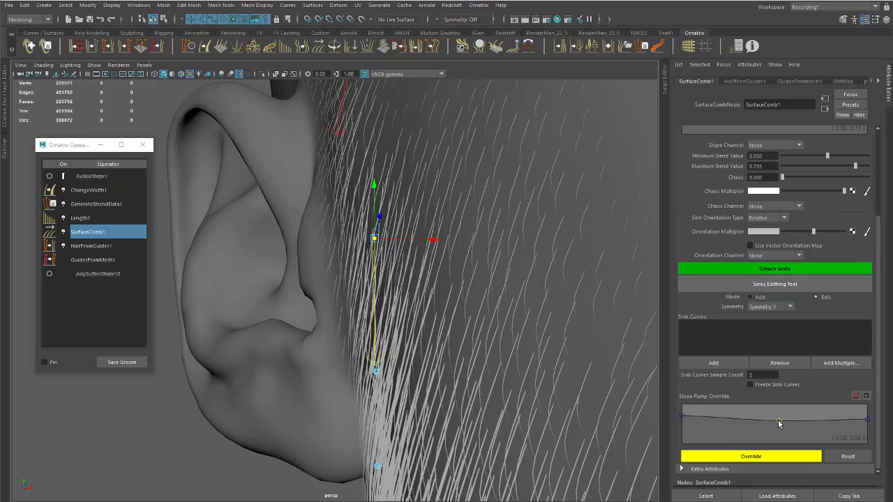
pyautogui.keyDown('alt'); pyautogui.moveTo(498, 303); pyautogui.dragTo(551, 326); pyautogui.keyUp('alt')
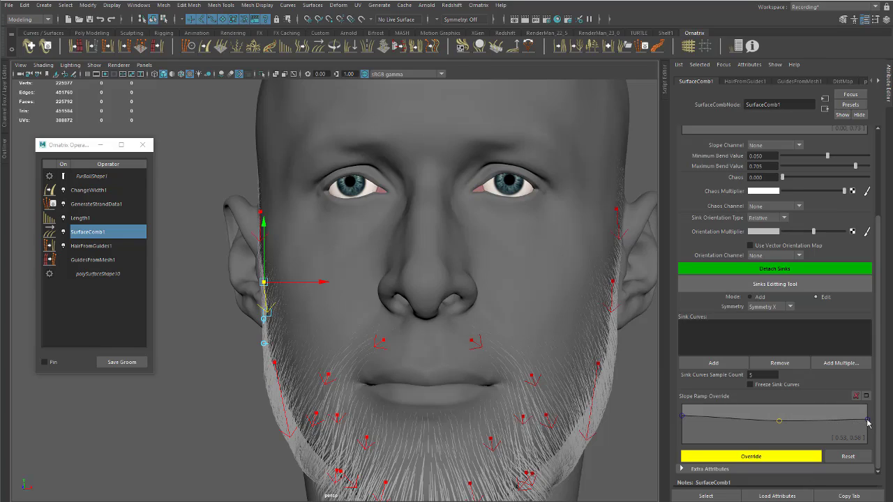
pyautogui.moveTo(869, 424)
pyautogui.mouseDown()
pyautogui.moveTo(871, 438)
pyautogui.moveTo(874, 423)
pyautogui.mouseUp()
pyautogui.keyDown('alt'); pyautogui.moveTo(531, 284); pyautogui.dragTo(467, 248); pyautogui.keyUp('alt')
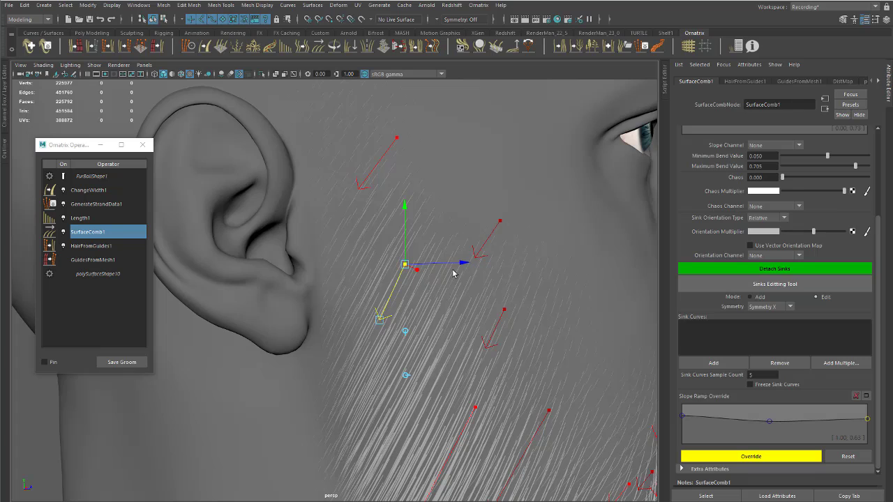
# - Select the uppermost sideburn sink beside the ear and enable its Slope Ramp Override
pyautogui.keyDown('alt'); pyautogui.moveTo(387, 206); pyautogui.dragTo(365, 225); pyautogui.keyUp('alt')
pyautogui.click(388, 232)
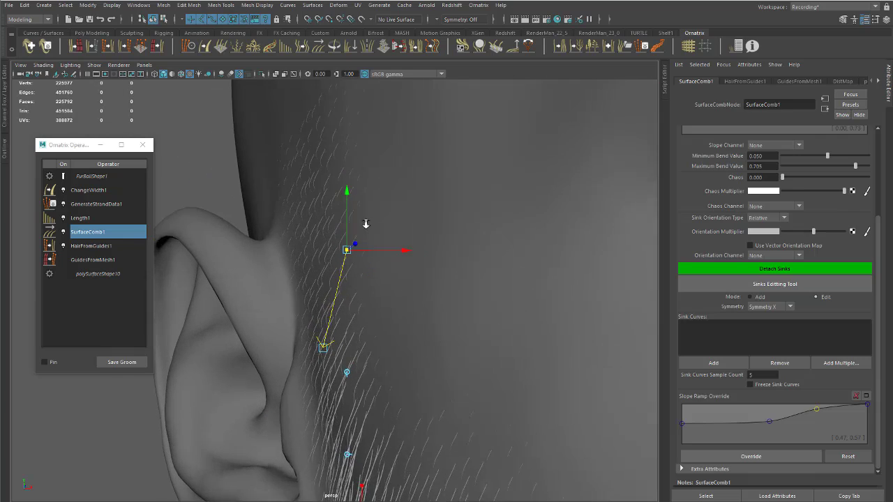
pyautogui.moveTo(293, 217)
pyautogui.keyDown('alt'); pyautogui.mouseDown(button='right')
pyautogui.moveTo(412, 233)
pyautogui.moveTo(295, 201)
pyautogui.mouseUp(button='right'); pyautogui.keyUp('alt')
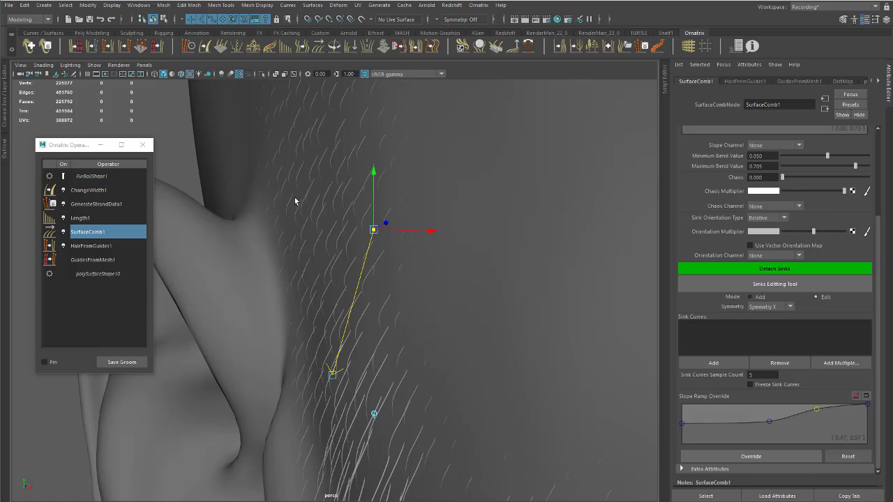
pyautogui.keyDown('alt'); pyautogui.moveTo(295, 201); pyautogui.dragTo(353, 251); pyautogui.keyUp('alt')
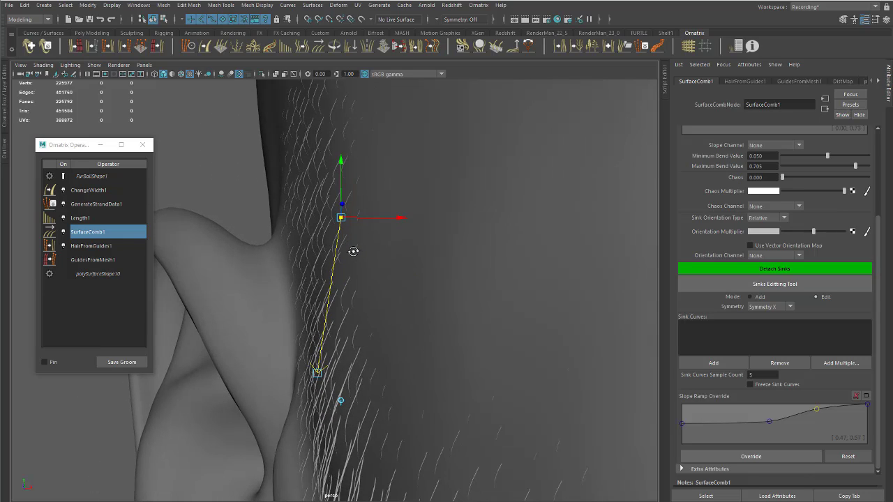
pyautogui.moveTo(381, 293)
pyautogui.keyDown('alt'); pyautogui.mouseDown()
pyautogui.moveTo(373, 299)
pyautogui.moveTo(382, 301)
pyautogui.mouseUp(); pyautogui.keyUp('alt')
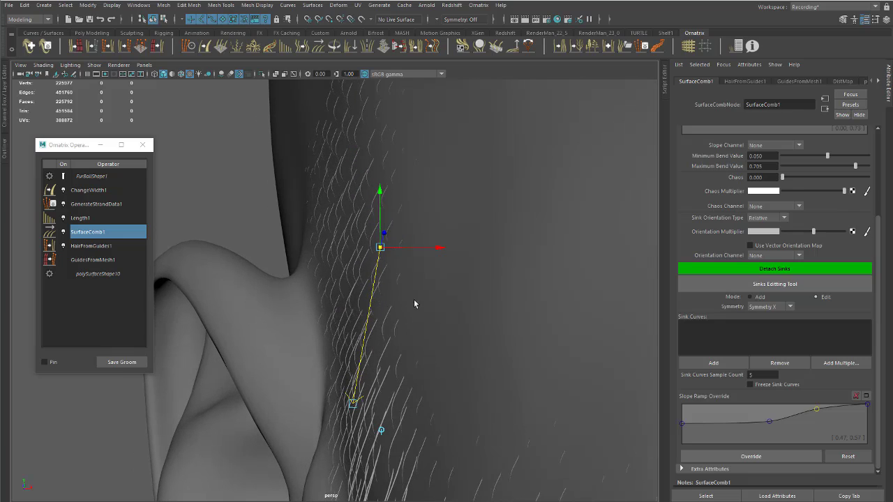
pyautogui.keyDown('alt'); pyautogui.moveTo(431, 301); pyautogui.dragTo(431, 319, button='middle'); pyautogui.keyUp('alt')
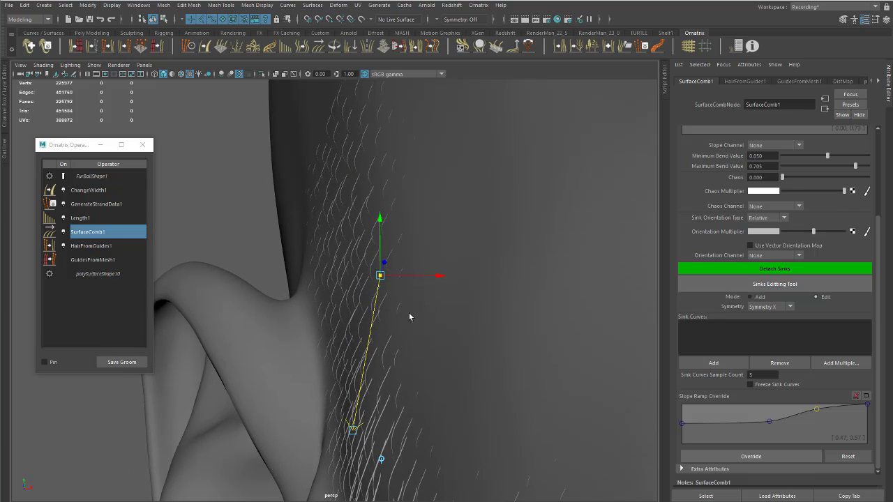
pyautogui.keyDown('alt'); pyautogui.moveTo(409, 318); pyautogui.dragTo(365, 282); pyautogui.keyUp('alt')
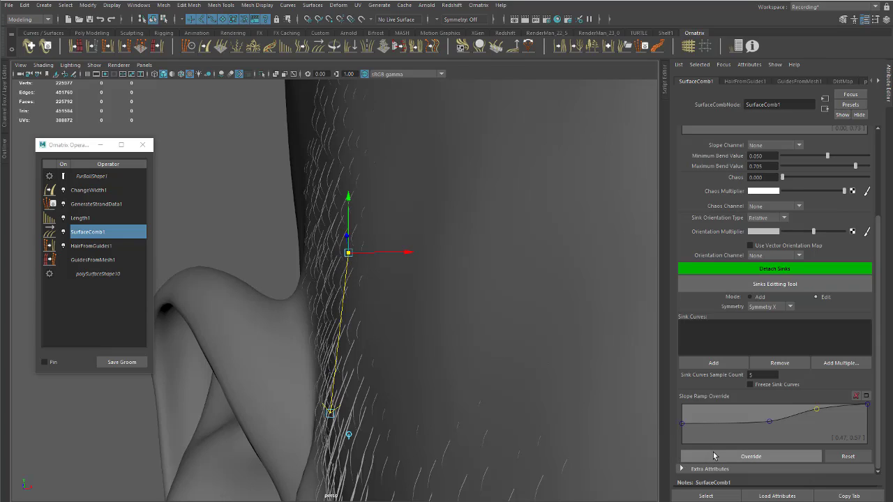
pyautogui.click(751, 457)
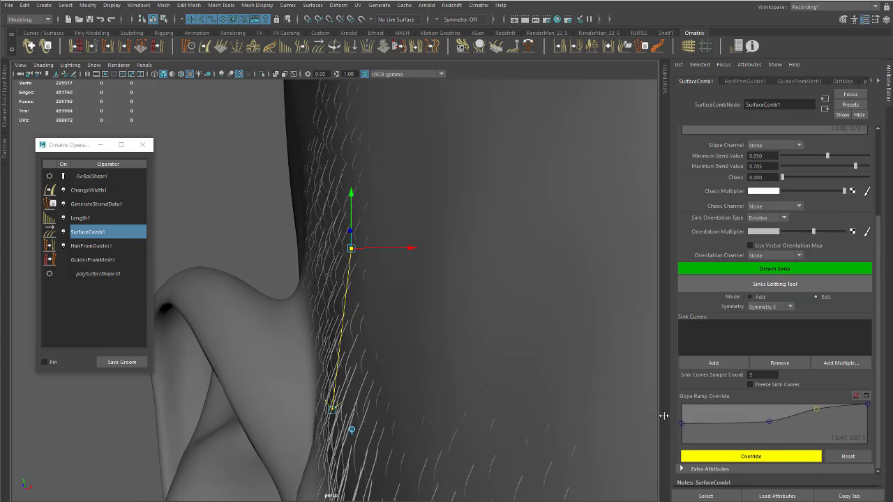
# - Raise the ramp's start point, delete its end point, and move the adjacent point to position 0.95 at about 0.76
pyautogui.moveTo(683, 427)
pyautogui.mouseDown()
pyautogui.moveTo(681, 438)
pyautogui.moveTo(677, 417)
pyautogui.mouseUp()
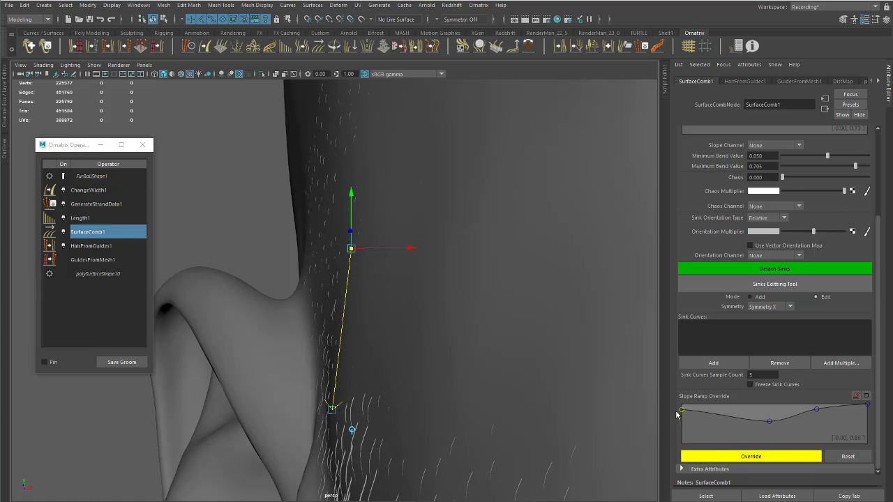
pyautogui.rightClick(866, 407)
pyautogui.moveTo(818, 411); pyautogui.dragTo(860, 415)
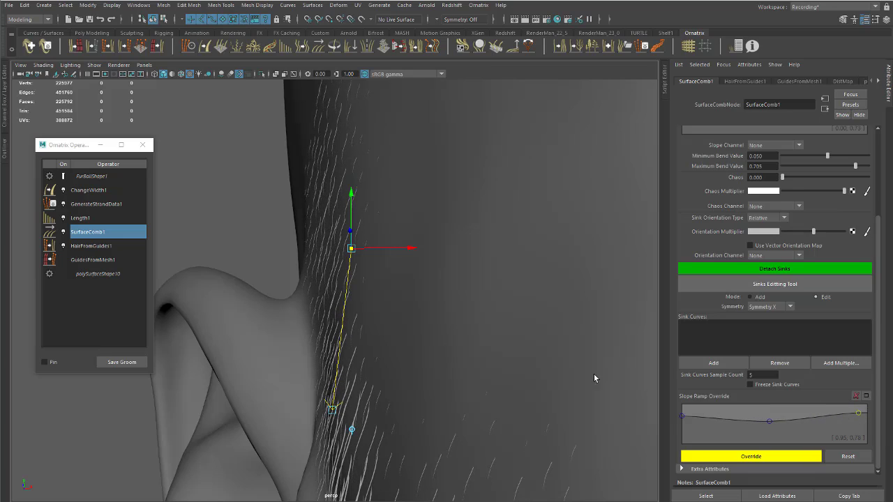
# - Select the moustache sink above the mouth corner and enable its Slope Ramp Override
pyautogui.keyDown('alt'); pyautogui.moveTo(594, 378); pyautogui.dragTo(356, 279, button='right'); pyautogui.keyUp('alt')
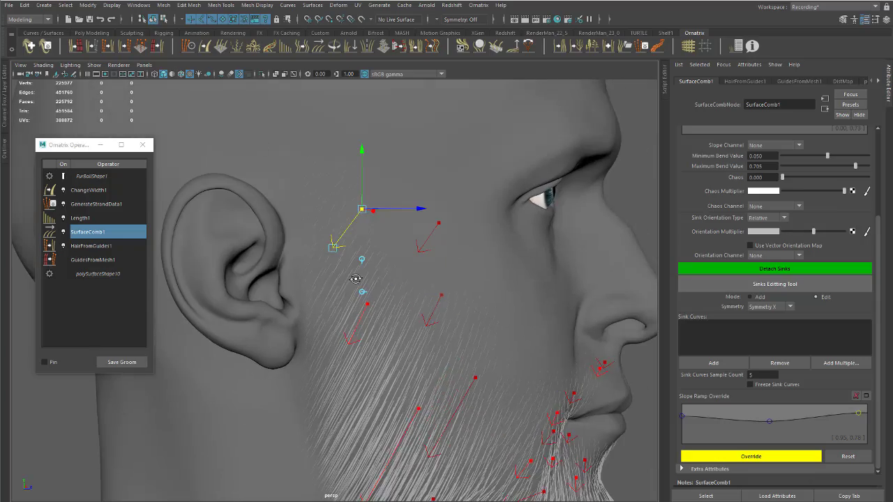
pyautogui.keyDown('alt'); pyautogui.moveTo(356, 279); pyautogui.dragTo(339, 263); pyautogui.keyUp('alt')
pyautogui.keyDown('alt'); pyautogui.moveTo(339, 263); pyautogui.dragTo(439, 237, button='middle'); pyautogui.keyUp('alt')
pyautogui.keyDown('alt'); pyautogui.moveTo(439, 238); pyautogui.dragTo(592, 263, button='right'); pyautogui.keyUp('alt')
pyautogui.keyDown('alt'); pyautogui.moveTo(593, 263); pyautogui.dragTo(409, 258, button='middle'); pyautogui.keyUp('alt')
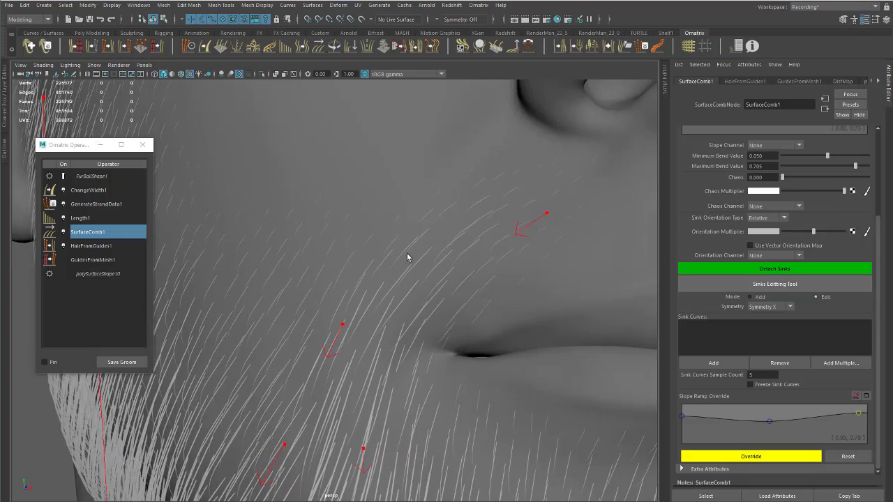
pyautogui.keyDown('alt'); pyautogui.moveTo(487, 243); pyautogui.dragTo(530, 254, button='right'); pyautogui.keyUp('alt')
pyautogui.keyDown('alt'); pyautogui.moveTo(530, 253); pyautogui.dragTo(502, 278); pyautogui.keyUp('alt')
pyautogui.click(489, 331)
pyautogui.keyDown('alt'); pyautogui.moveTo(489, 332); pyautogui.dragTo(433, 281, button='right'); pyautogui.keyUp('alt')
pyautogui.keyDown('alt'); pyautogui.moveTo(525, 306); pyautogui.dragTo(454, 256, button='middle'); pyautogui.keyUp('alt')
pyautogui.keyDown('alt'); pyautogui.moveTo(454, 256); pyautogui.dragTo(481, 255, button='right'); pyautogui.keyUp('alt')
pyautogui.keyDown('alt'); pyautogui.moveTo(481, 255); pyautogui.dragTo(490, 242, button='middle'); pyautogui.keyUp('alt')
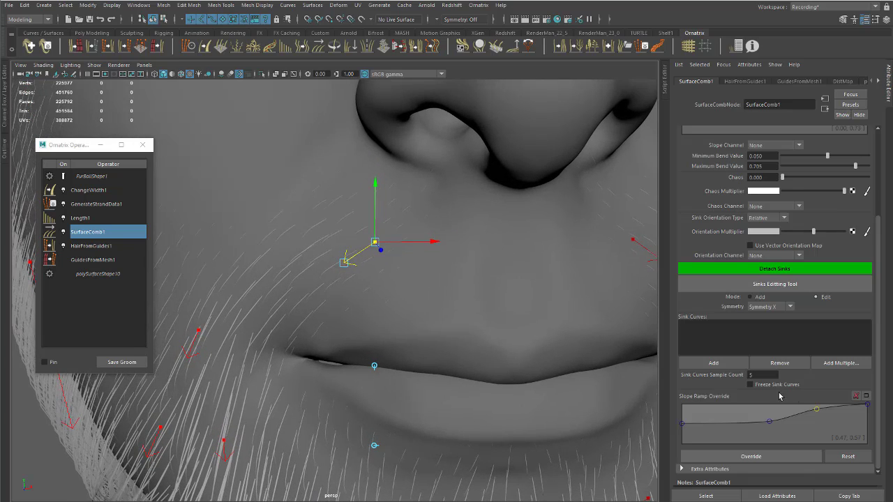
pyautogui.click(730, 457)
# - Keep the moustache sink's ramp start at 0.50, delete its end point, and move the adjacent point to position 1.00 at about 0.65
pyautogui.moveTo(682, 426); pyautogui.dragTo(670, 401)
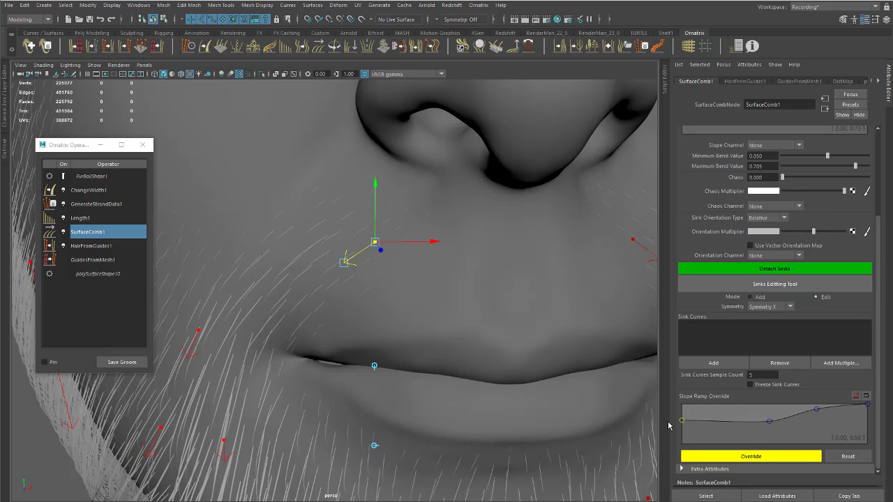
pyautogui.keyDown('alt'); pyautogui.moveTo(446, 321); pyautogui.dragTo(466, 305); pyautogui.keyUp('alt')
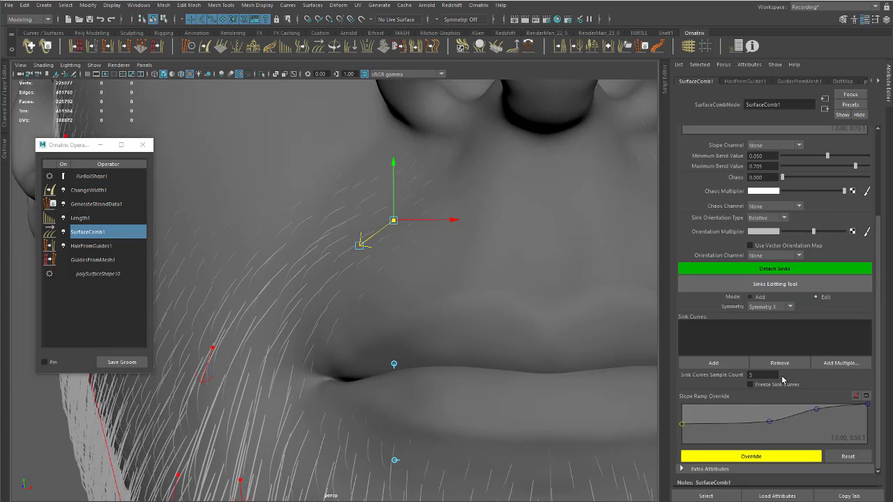
pyautogui.moveTo(866, 405); pyautogui.dragTo(868, 365)
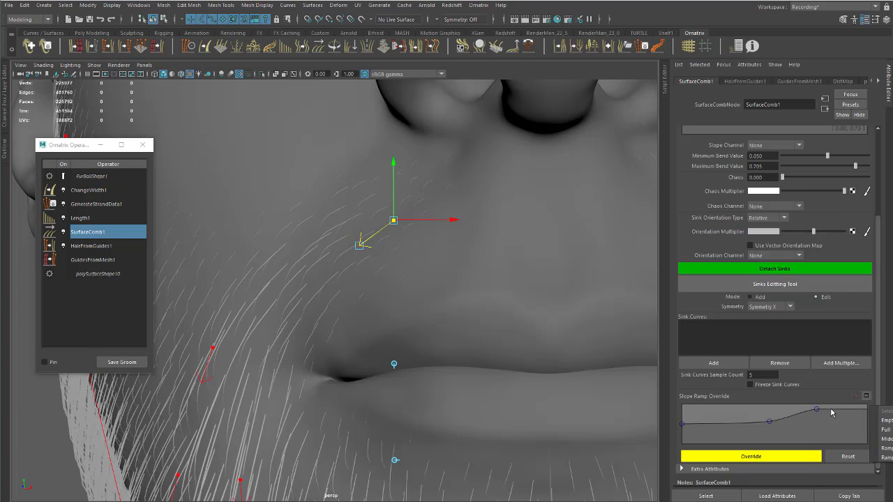
pyautogui.moveTo(867, 407); pyautogui.dragTo(883, 423)
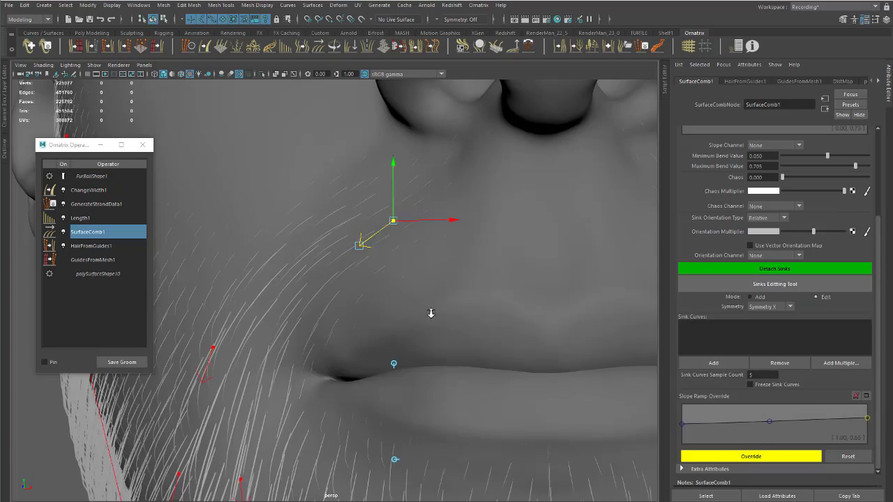
# - Delete the sink just below the mouth corner and the long sink further down on the jaw side
pyautogui.keyDown('alt'); pyautogui.moveTo(430, 313); pyautogui.dragTo(390, 370, button='right'); pyautogui.keyUp('alt')
pyautogui.keyDown('alt'); pyautogui.moveTo(391, 369); pyautogui.dragTo(448, 333, button='middle'); pyautogui.keyUp('alt')
pyautogui.keyDown('alt'); pyautogui.moveTo(449, 332); pyautogui.dragTo(338, 212); pyautogui.keyUp('alt')
pyautogui.click(481, 321)
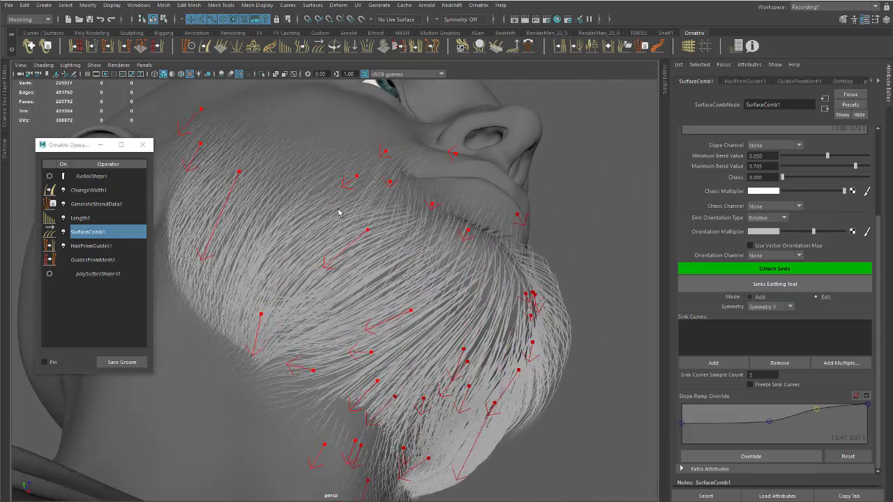
pyautogui.keyDown('alt'); pyautogui.moveTo(338, 212); pyautogui.dragTo(458, 265, button='right'); pyautogui.keyUp('alt')
pyautogui.keyDown('alt'); pyautogui.moveTo(458, 265); pyautogui.dragTo(363, 256); pyautogui.keyUp('alt')
pyautogui.keyDown('alt'); pyautogui.moveTo(363, 257); pyautogui.dragTo(394, 271, button='right'); pyautogui.keyUp('alt')
pyautogui.moveTo(394, 270)
pyautogui.keyDown('alt'); pyautogui.mouseDown()
pyautogui.moveTo(396, 298)
pyautogui.moveTo(386, 301)
pyautogui.mouseUp(); pyautogui.keyUp('alt')
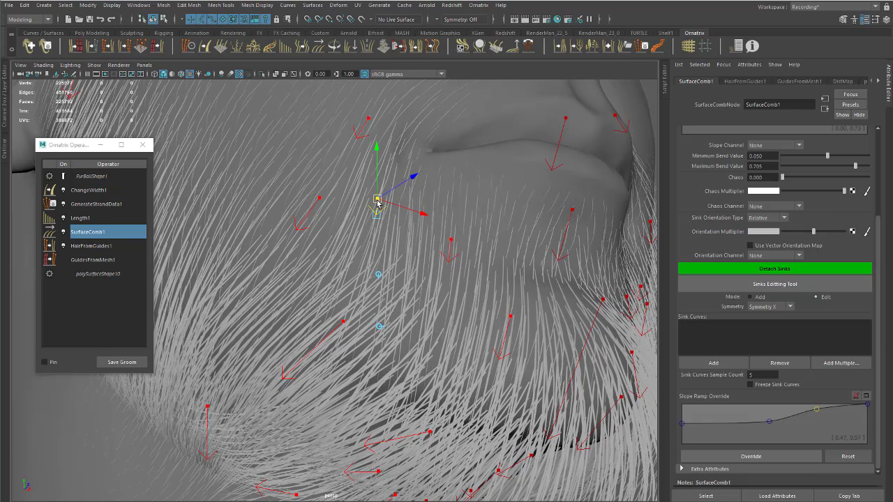
pyautogui.press('Delete')
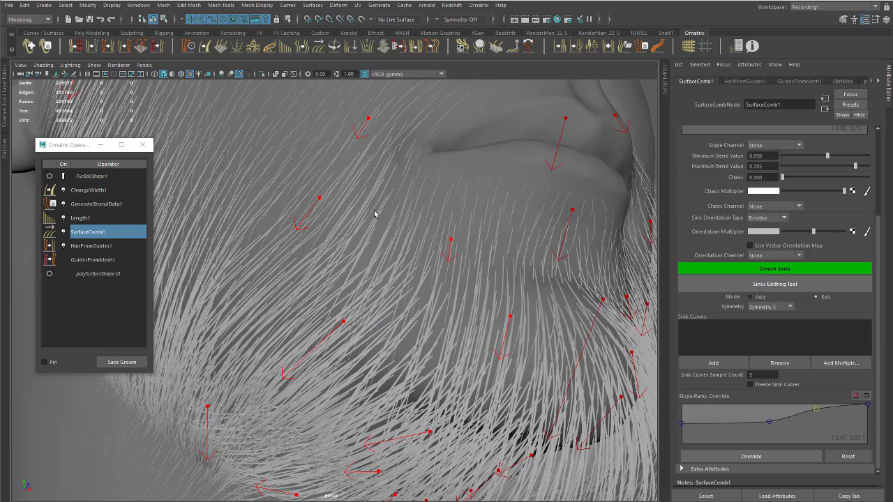
pyautogui.keyDown('alt'); pyautogui.moveTo(375, 213); pyautogui.dragTo(430, 246); pyautogui.keyUp('alt')
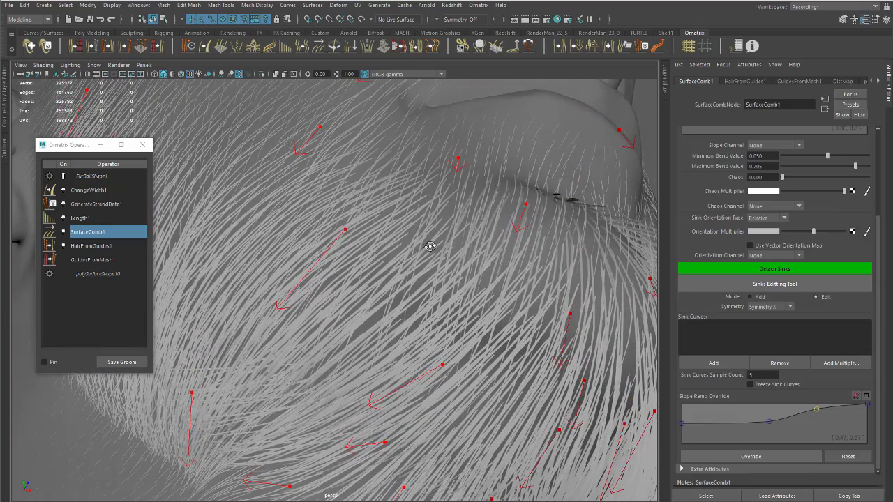
pyautogui.press('Delete')
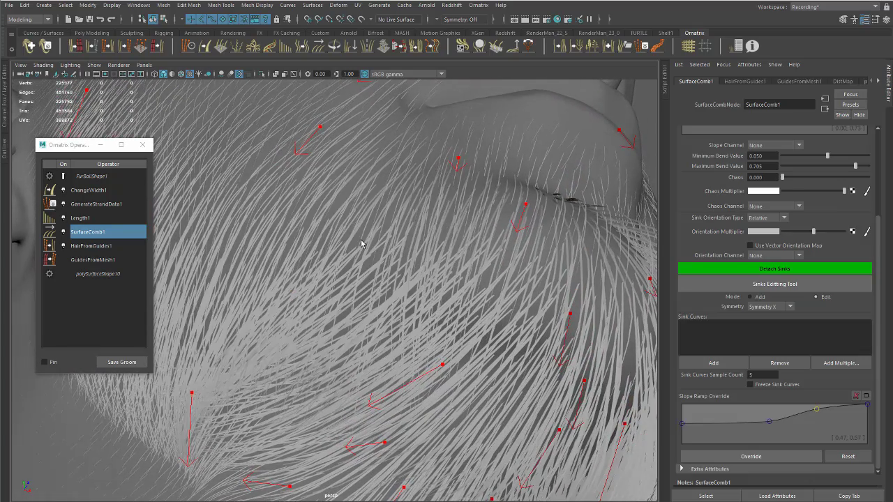
# - Delete the sink at the jaw corner and the neighbouring sink beneath the jaw
pyautogui.keyDown('alt'); pyautogui.moveTo(361, 243); pyautogui.dragTo(309, 244, button='right'); pyautogui.keyUp('alt')
pyautogui.keyDown('alt'); pyautogui.moveTo(310, 244); pyautogui.dragTo(431, 253); pyautogui.keyUp('alt')
pyautogui.keyDown('alt'); pyautogui.moveTo(286, 344); pyautogui.dragTo(335, 287, button='middle'); pyautogui.keyUp('alt')
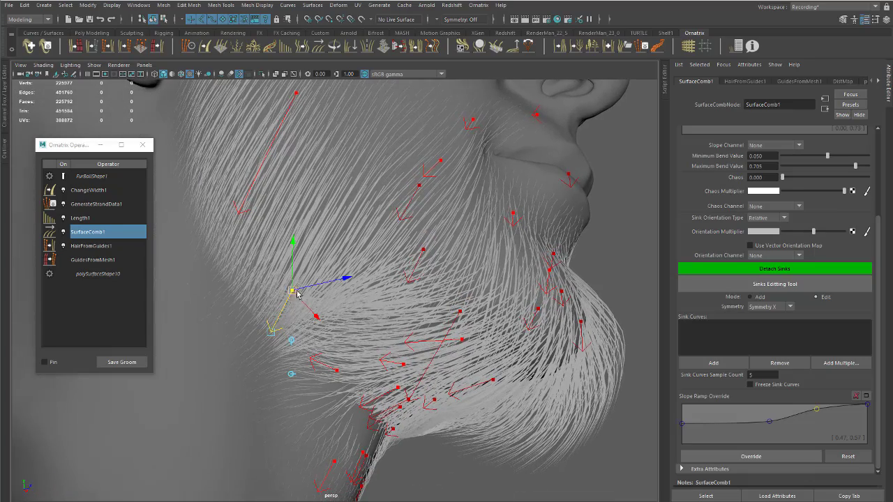
pyautogui.press('Delete')
pyautogui.keyDown('alt'); pyautogui.moveTo(308, 299); pyautogui.dragTo(321, 335); pyautogui.keyUp('alt')
pyautogui.press('Delete')
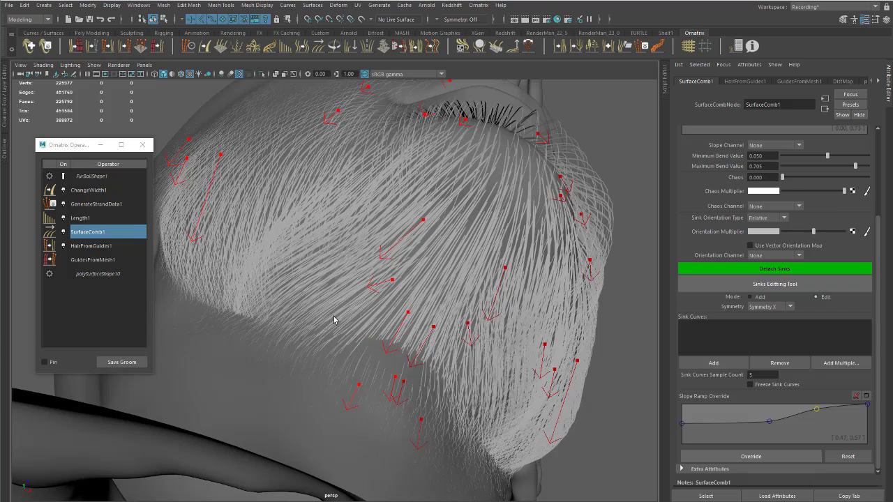
# - Delete the mirrored sinks along the rear edge of the underchin beard and on the upper neck
pyautogui.keyDown('alt'); pyautogui.moveTo(347, 305); pyautogui.dragTo(408, 316); pyautogui.keyUp('alt')
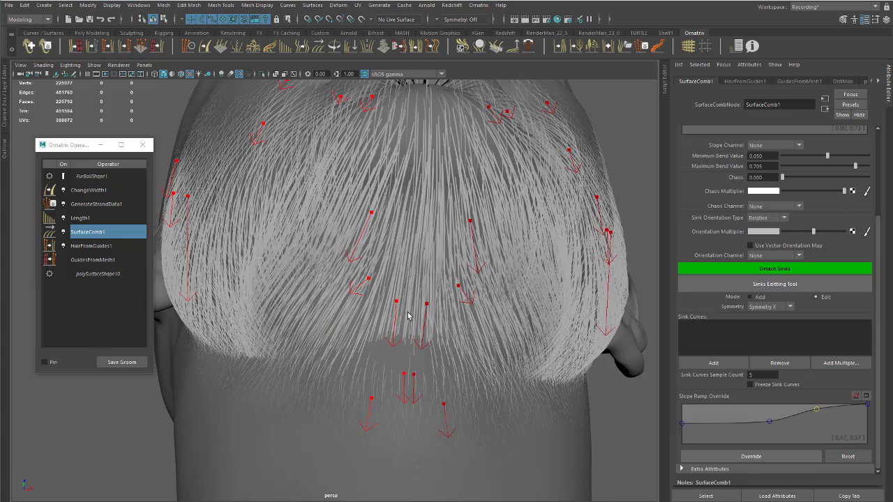
pyautogui.press('Delete')
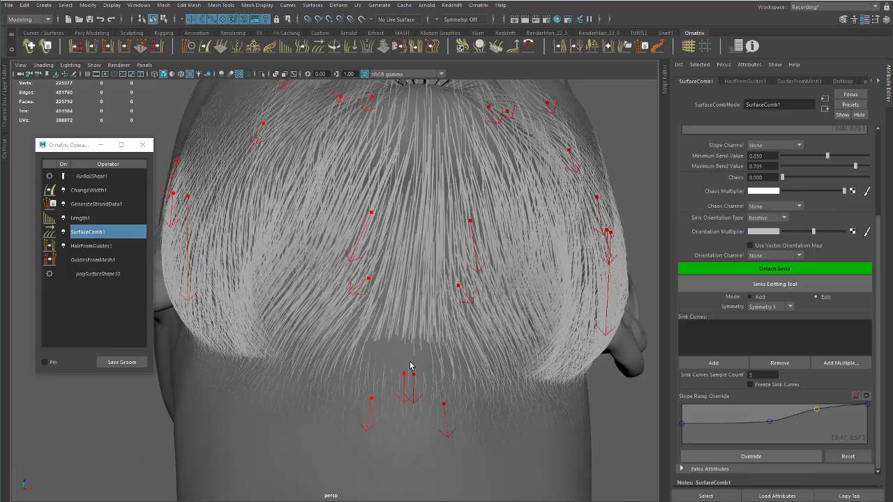
pyautogui.click(406, 375)
pyautogui.press('Delete')
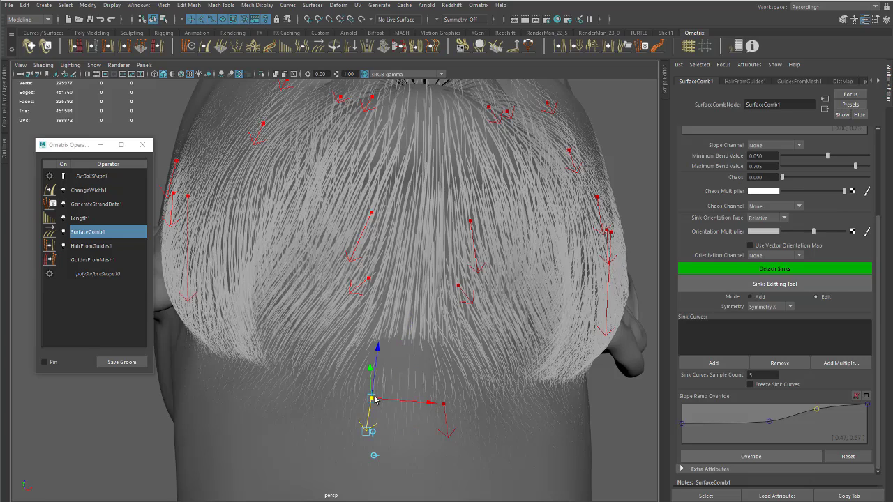
pyautogui.press('Delete')
# - Delete the remaining mirrored sinks under the chin and those on the front of the chin
pyautogui.press('Delete')
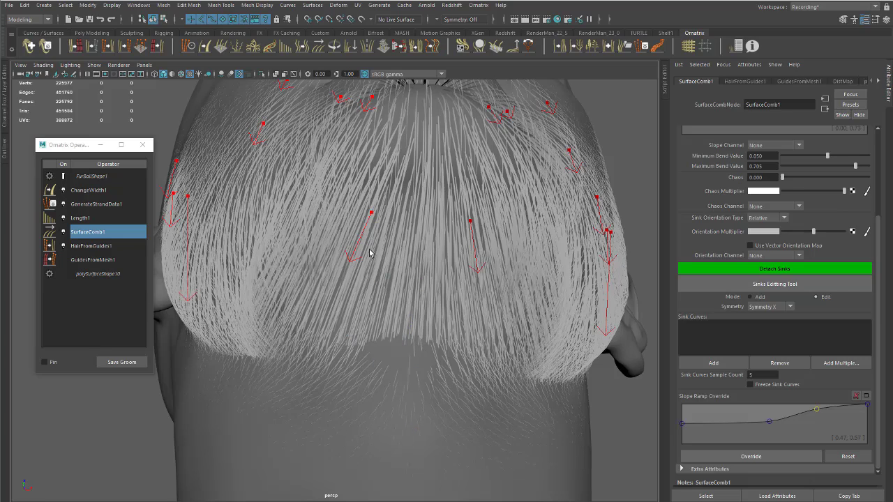
pyautogui.press('Delete')
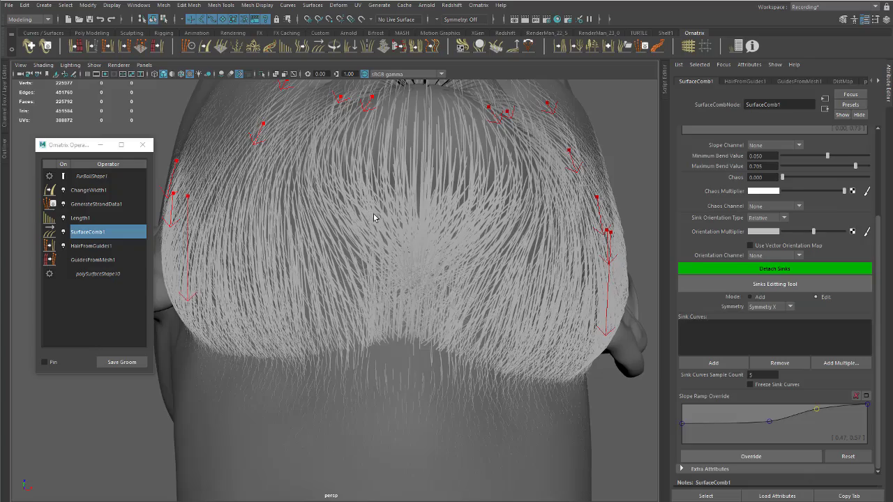
pyautogui.keyDown('alt'); pyautogui.moveTo(373, 218); pyautogui.dragTo(374, 260); pyautogui.keyUp('alt')
pyautogui.press('Delete')
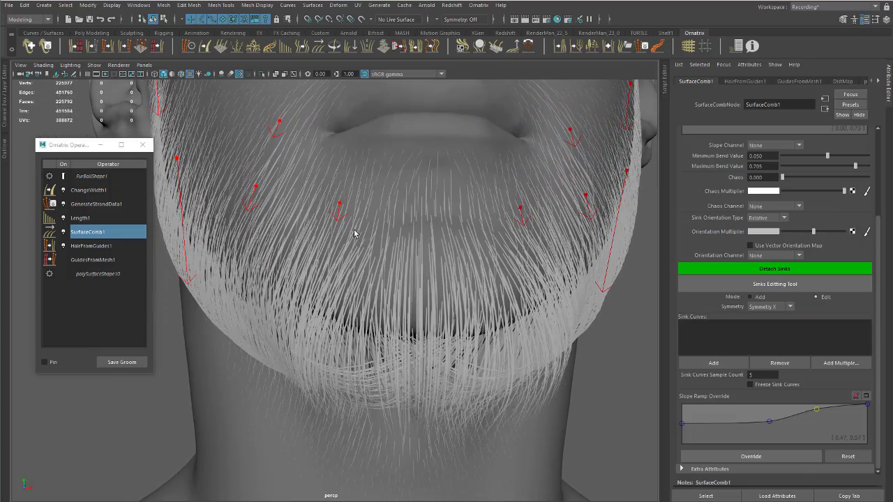
# - Delete the mirrored sinks between the lower lip and the chin
pyautogui.press('Delete')
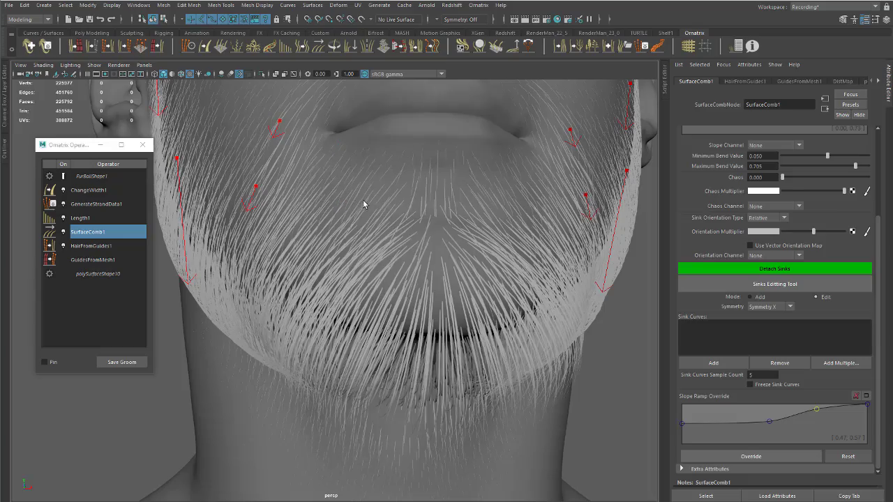
pyautogui.keyDown('alt'); pyautogui.moveTo(363, 205); pyautogui.dragTo(384, 172); pyautogui.keyUp('alt')
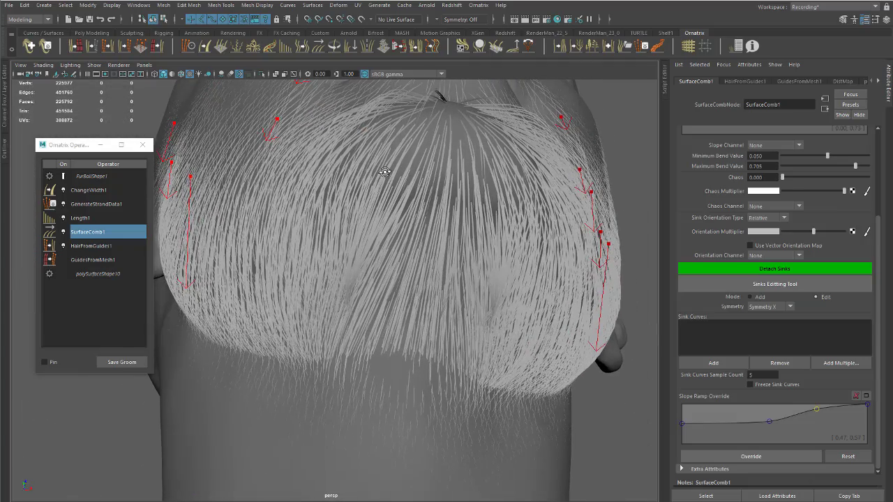
# - Activate the Sinks Editing Tool and try mirrored sinks at several spots beneath the chin, undoing them
pyautogui.click(755, 284)
pyautogui.keyDown('alt'); pyautogui.moveTo(432, 307); pyautogui.dragTo(305, 295); pyautogui.keyUp('alt')
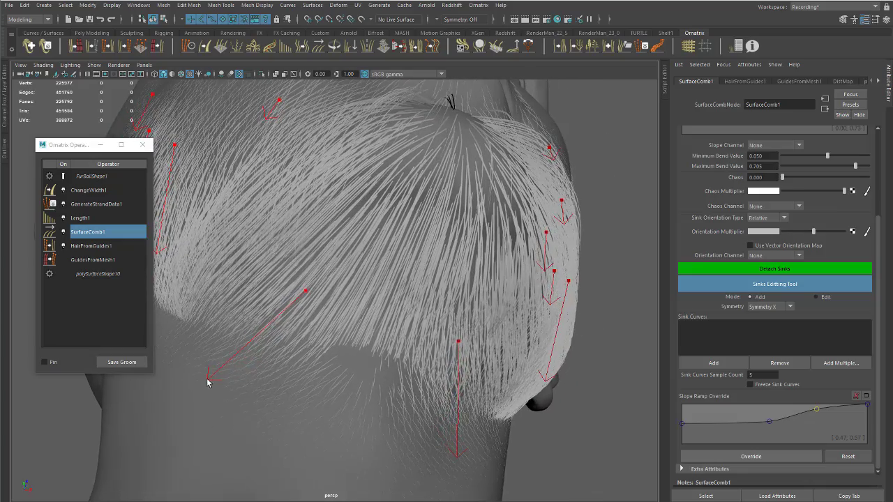
pyautogui.keyDown('alt'); pyautogui.moveTo(207, 382); pyautogui.dragTo(375, 303); pyautogui.keyUp('alt')
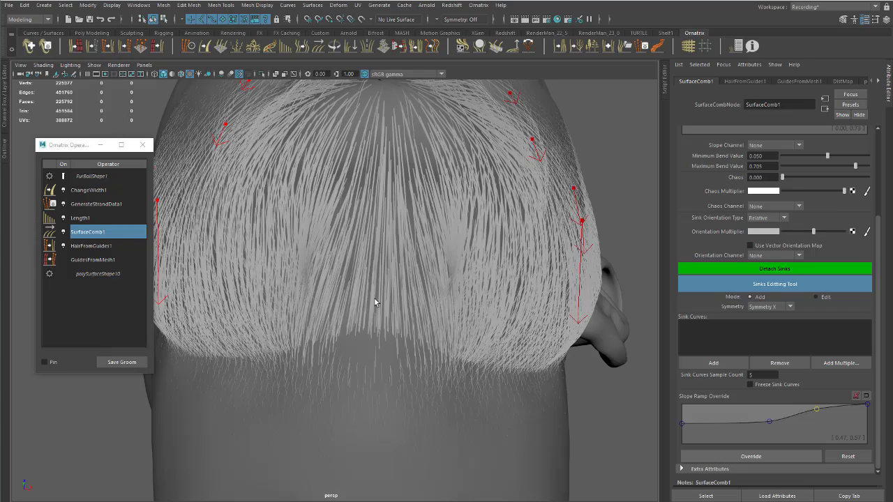
pyautogui.click(333, 326)
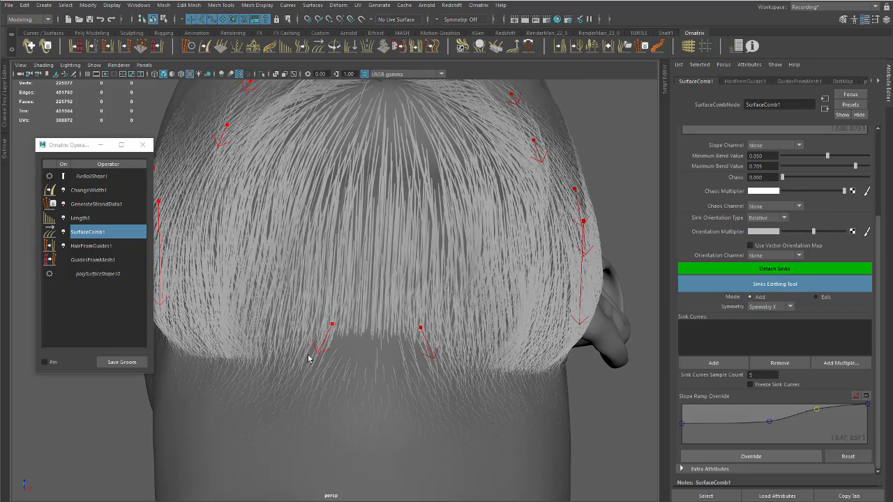
pyautogui.keyDown('alt'); pyautogui.moveTo(315, 313); pyautogui.dragTo(333, 277); pyautogui.keyUp('alt')
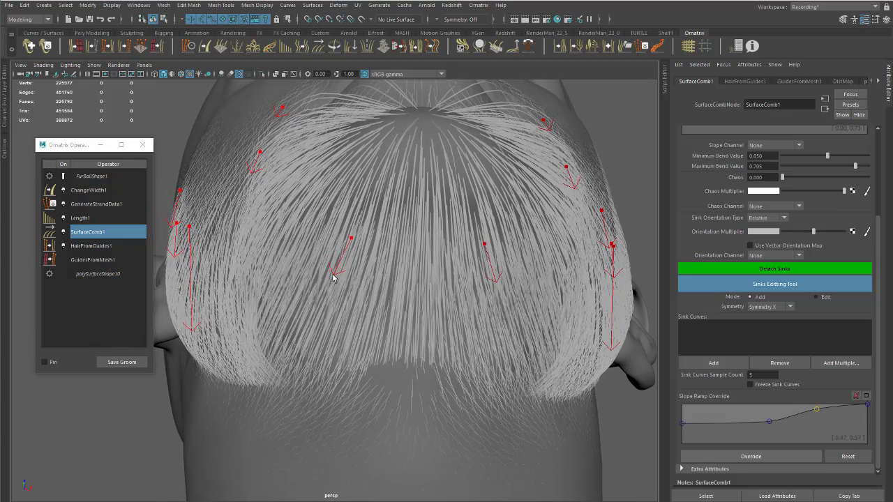
pyautogui.keyDown('alt'); pyautogui.moveTo(351, 359); pyautogui.dragTo(405, 303); pyautogui.keyUp('alt')
pyautogui.hotkey('ctrl', 'z')
pyautogui.hotkey('ctrl', 'z')
# - Add two neighbouring mirrored sinks along the rear lower edge of the jaw beard, pointing down and backward
pyautogui.keyDown('alt'); pyautogui.moveTo(406, 303); pyautogui.dragTo(239, 209, button='right'); pyautogui.keyUp('alt')
pyautogui.keyDown('alt'); pyautogui.moveTo(339, 261); pyautogui.dragTo(441, 277, button='right'); pyautogui.keyUp('alt')
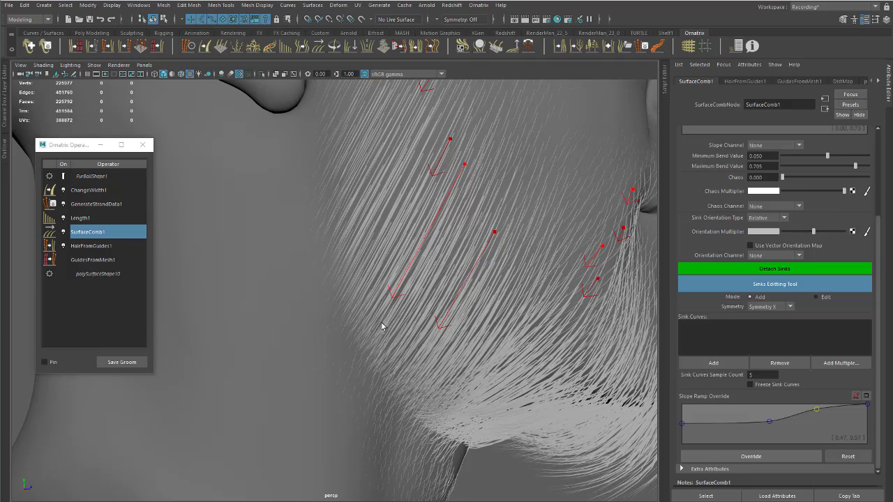
pyautogui.moveTo(428, 355); pyautogui.dragTo(408, 365)
pyautogui.moveTo(392, 341); pyautogui.dragTo(365, 355)
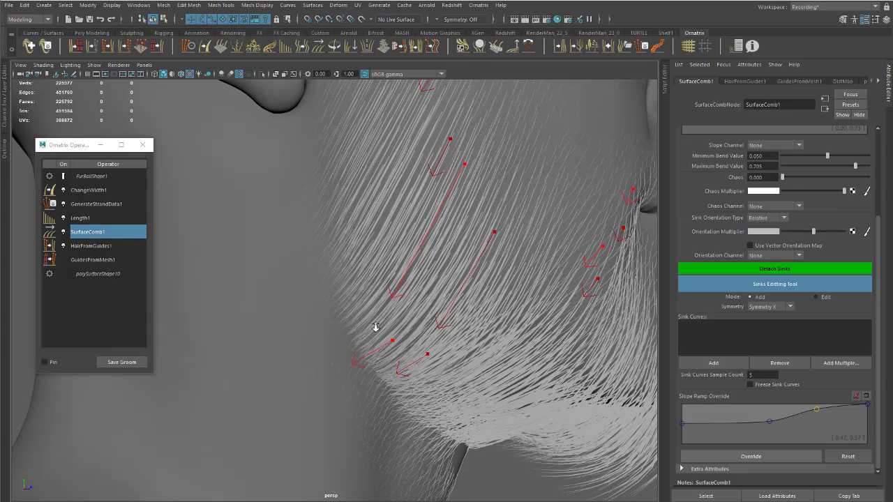
# - Override the slope for the new jaw-edge sinks and lower the middle of the slope ramp
pyautogui.keyDown('alt'); pyautogui.moveTo(376, 327); pyautogui.dragTo(444, 286, button='right'); pyautogui.keyUp('alt')
pyautogui.keyDown('alt'); pyautogui.moveTo(444, 285); pyautogui.dragTo(444, 296); pyautogui.keyUp('alt')
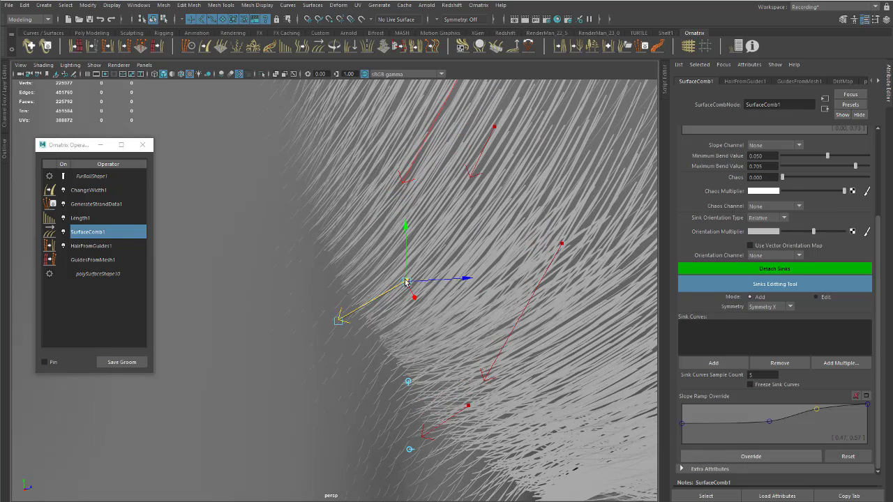
pyautogui.click(705, 457)
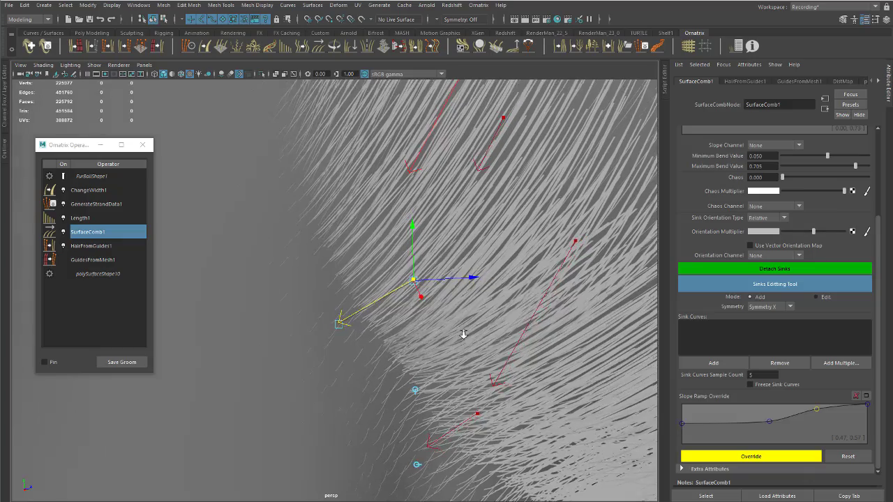
pyautogui.moveTo(814, 413); pyautogui.dragTo(764, 428)
pyautogui.keyDown('alt'); pyautogui.moveTo(574, 454); pyautogui.dragTo(519, 404); pyautogui.keyUp('alt')
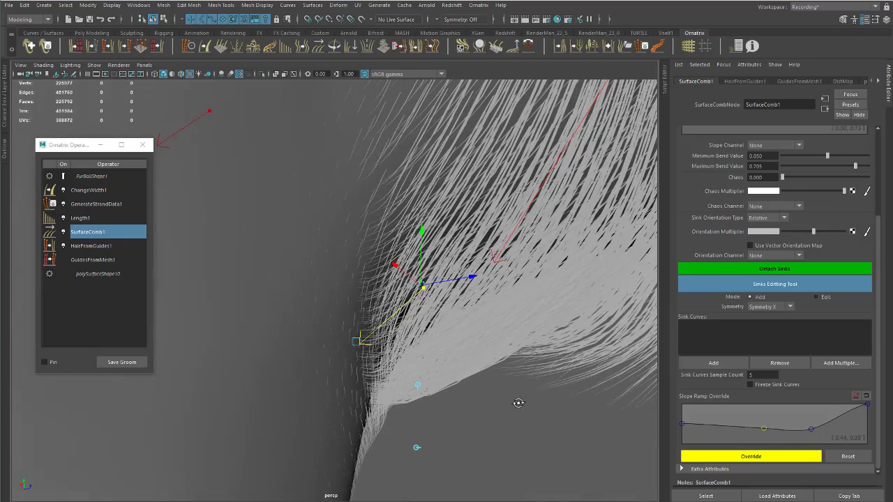
# - Reshape the lower jaw-edge sink's slope override: remove the extra point, raise the start, lower the middle and drop the end to 0.00
pyautogui.moveTo(763, 428); pyautogui.dragTo(796, 408)
pyautogui.rightClick(809, 429)
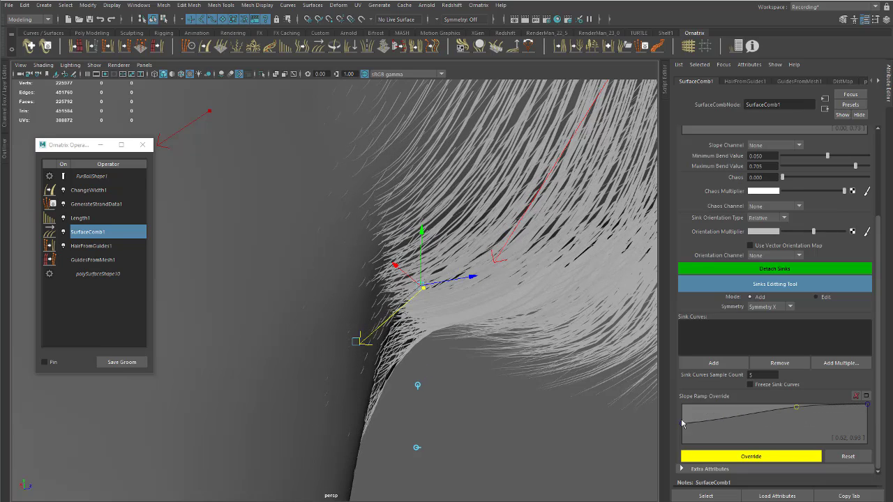
pyautogui.moveTo(683, 423)
pyautogui.mouseDown()
pyautogui.moveTo(690, 429)
pyautogui.moveTo(698, 413)
pyautogui.moveTo(681, 405)
pyautogui.moveTo(684, 413)
pyautogui.mouseUp()
pyautogui.moveTo(794, 408)
pyautogui.mouseDown()
pyautogui.moveTo(796, 427)
pyautogui.moveTo(797, 414)
pyautogui.mouseUp()
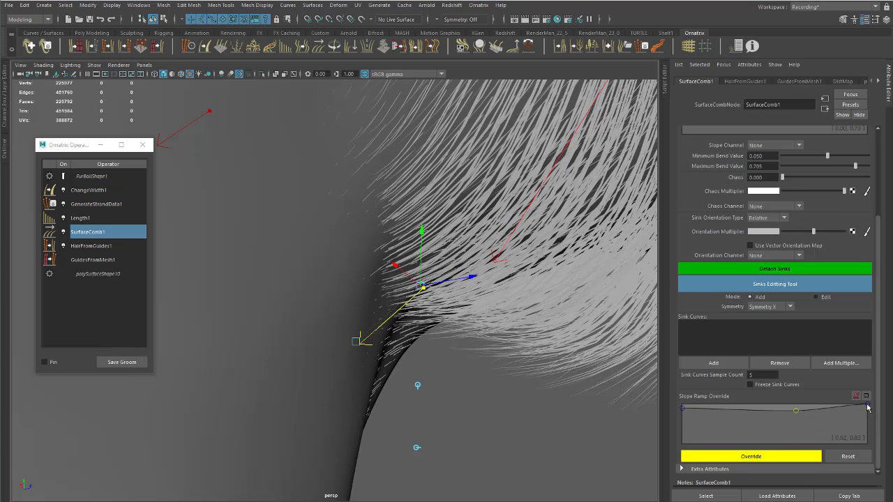
pyautogui.moveTo(868, 409); pyautogui.dragTo(872, 452)
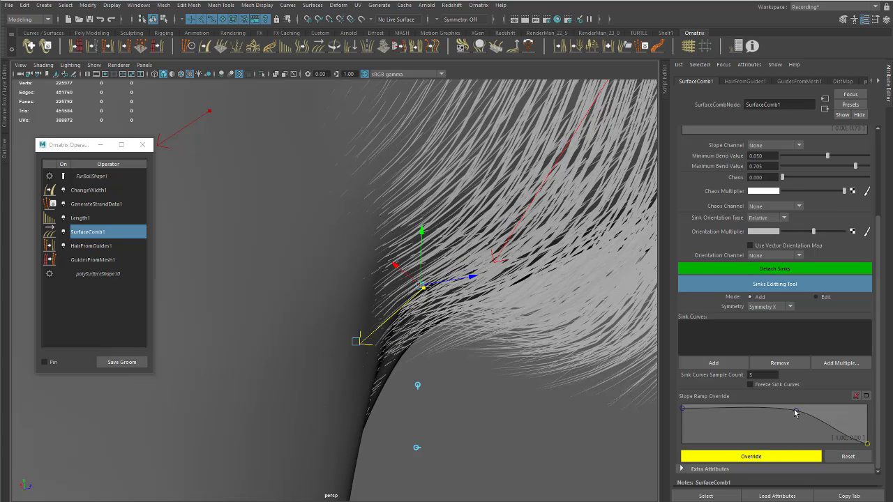
pyautogui.moveTo(796, 411); pyautogui.dragTo(800, 432)
pyautogui.keyDown('alt'); pyautogui.moveTo(454, 361); pyautogui.dragTo(433, 349); pyautogui.keyUp('alt')
pyautogui.press('q')
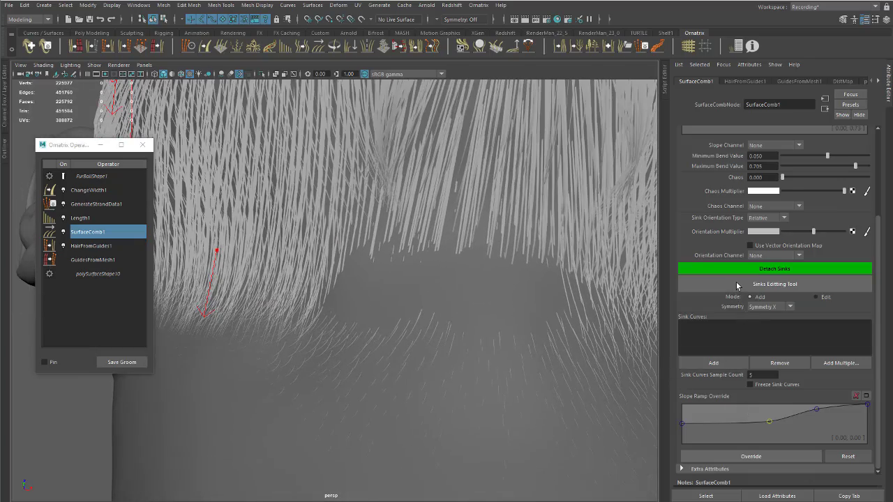
# - Reactivate the Sinks Editing Tool and add a mirrored sink on the upper neck, pointing down and outward
pyautogui.click(737, 284)
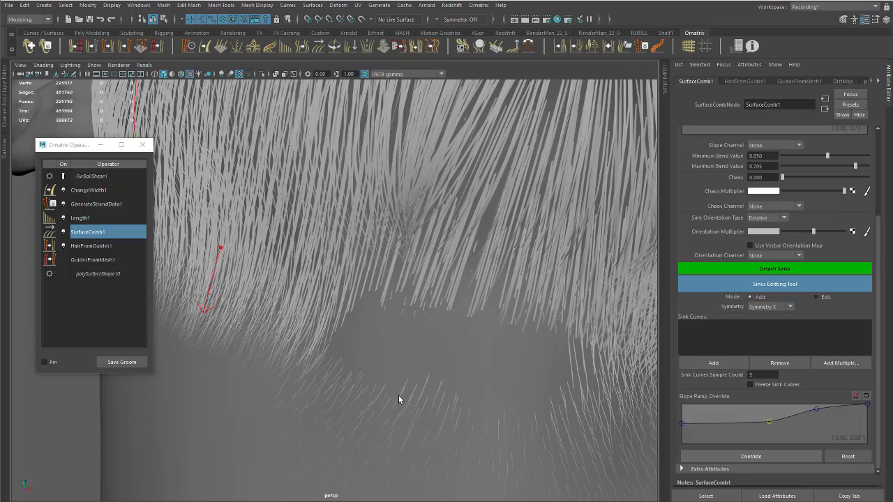
pyautogui.keyDown('alt'); pyautogui.moveTo(391, 384); pyautogui.dragTo(383, 295, button='middle'); pyautogui.keyUp('alt')
pyautogui.moveTo(372, 318); pyautogui.dragTo(325, 379)
pyautogui.scroll(-3, 359, 282)
pyautogui.keyDown('alt'); pyautogui.moveTo(358, 282); pyautogui.dragTo(369, 287); pyautogui.keyUp('alt')
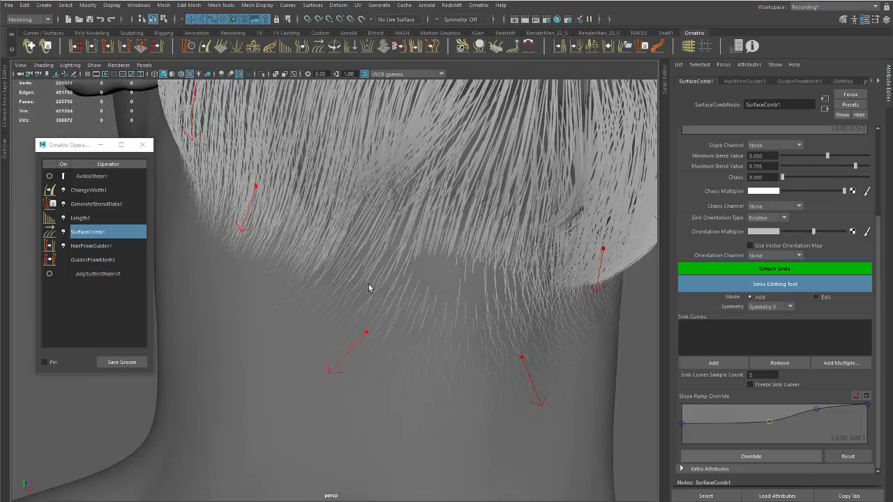
# - Override the neck sink's slope, remove both middle points from its ramp and lower the end point to about 0.31
pyautogui.keyDown('alt'); pyautogui.moveTo(369, 287); pyautogui.dragTo(410, 289, button='right'); pyautogui.keyUp('alt')
pyautogui.keyDown('alt'); pyautogui.moveTo(430, 332); pyautogui.dragTo(511, 349); pyautogui.keyUp('alt')
pyautogui.click(762, 458)
pyautogui.keyDown('alt'); pyautogui.moveTo(557, 391); pyautogui.dragTo(589, 386); pyautogui.keyUp('alt')
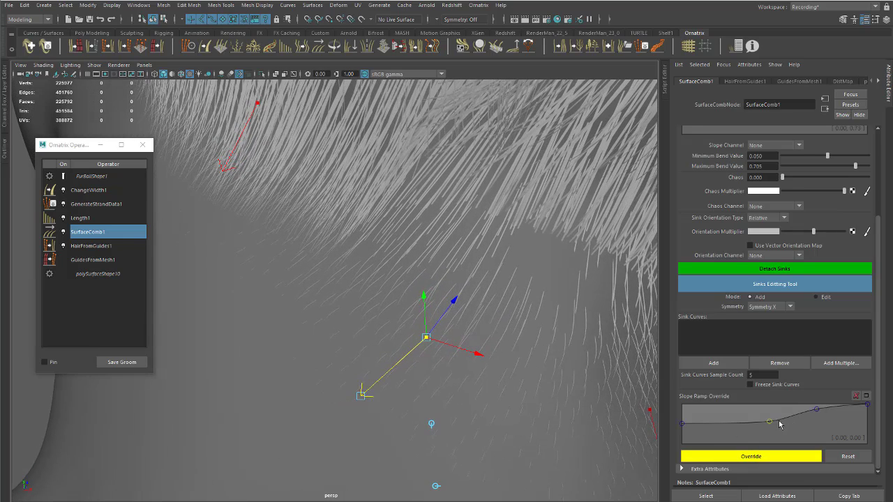
pyautogui.rightClick(770, 421)
pyautogui.rightClick(817, 409)
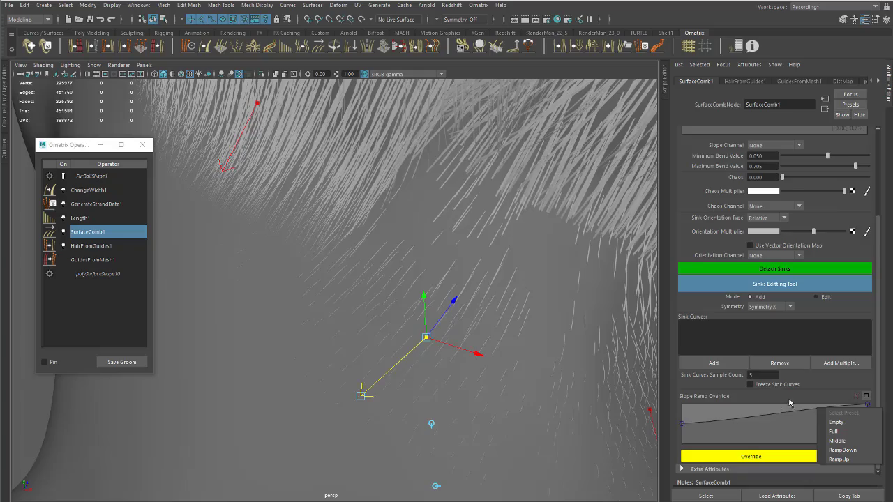
pyautogui.click(790, 402)
pyautogui.moveTo(867, 405); pyautogui.dragTo(870, 432)
pyautogui.keyDown('alt'); pyautogui.moveTo(471, 337); pyautogui.dragTo(561, 355); pyautogui.keyUp('alt')
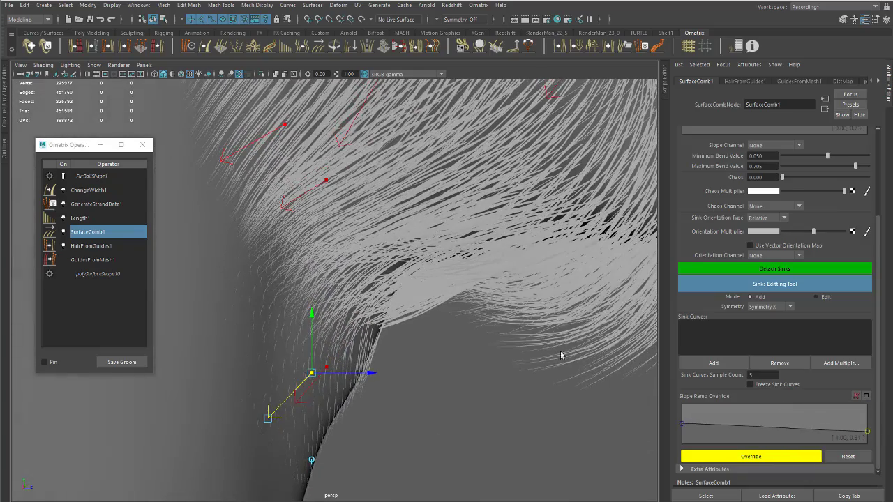
# - Add two intermediate points to the neck sink's slope override and shape them into a gradual descent toward the end
pyautogui.moveTo(867, 433); pyautogui.dragTo(741, 413)
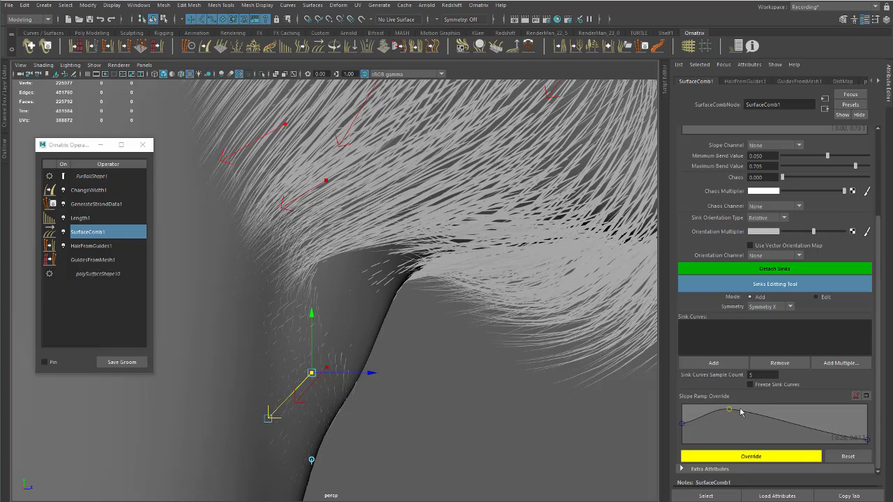
pyautogui.moveTo(832, 438); pyautogui.dragTo(786, 435)
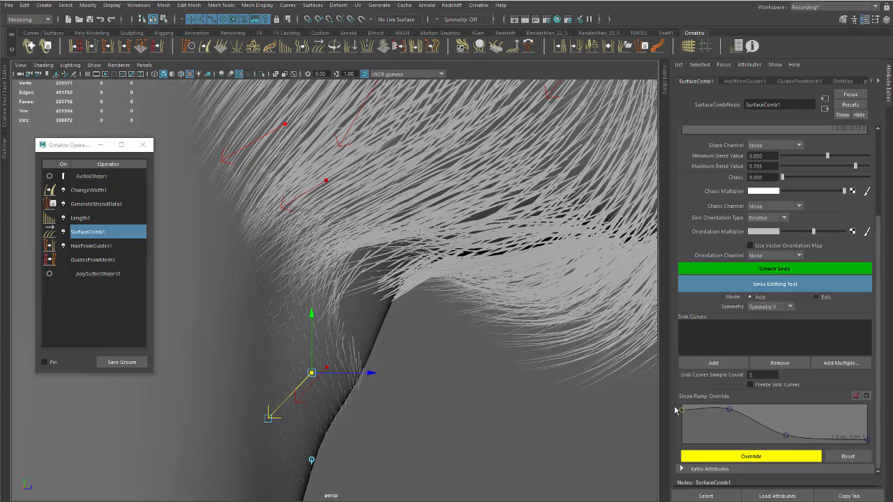
pyautogui.moveTo(675, 410); pyautogui.dragTo(675, 427)
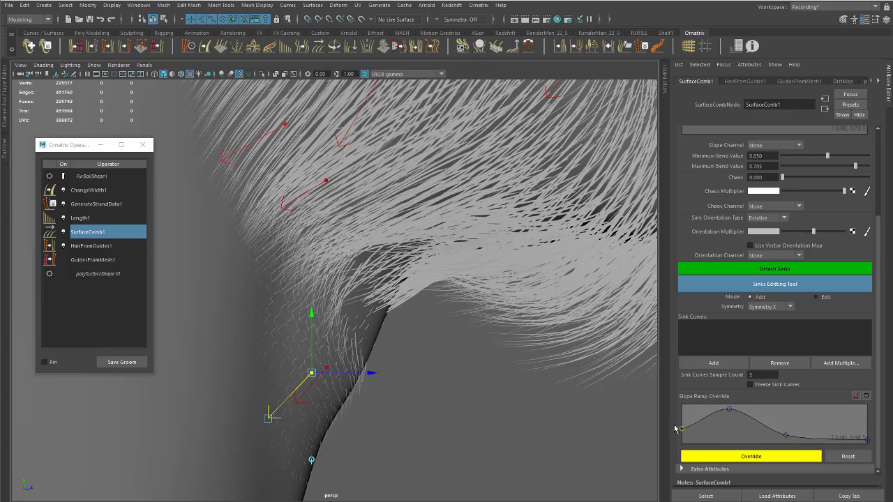
pyautogui.keyDown('alt'); pyautogui.moveTo(479, 387); pyautogui.dragTo(425, 331); pyautogui.keyUp('alt')
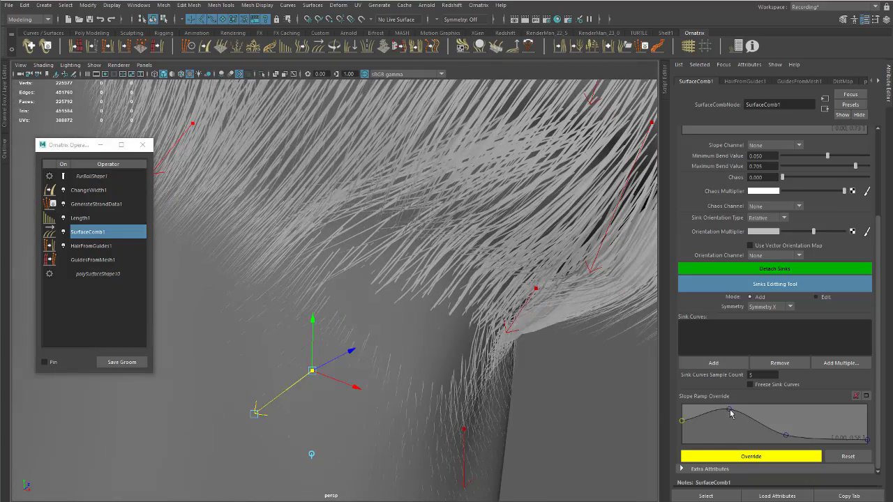
pyautogui.moveTo(730, 411); pyautogui.dragTo(730, 432)
pyautogui.keyDown('alt'); pyautogui.moveTo(489, 348); pyautogui.dragTo(432, 320); pyautogui.keyUp('alt')
pyautogui.moveTo(790, 440)
pyautogui.mouseDown()
pyautogui.moveTo(789, 447)
pyautogui.moveTo(793, 415)
pyautogui.moveTo(787, 442)
pyautogui.mouseUp()
# - Delete the mirrored sink pair on the upper neck
pyautogui.keyDown('alt'); pyautogui.moveTo(434, 391); pyautogui.dragTo(476, 357); pyautogui.keyUp('alt')
pyautogui.keyDown('alt'); pyautogui.moveTo(475, 357); pyautogui.dragTo(437, 335, button='right'); pyautogui.keyUp('alt')
pyautogui.keyDown('alt'); pyautogui.moveTo(437, 307); pyautogui.dragTo(380, 342); pyautogui.keyUp('alt')
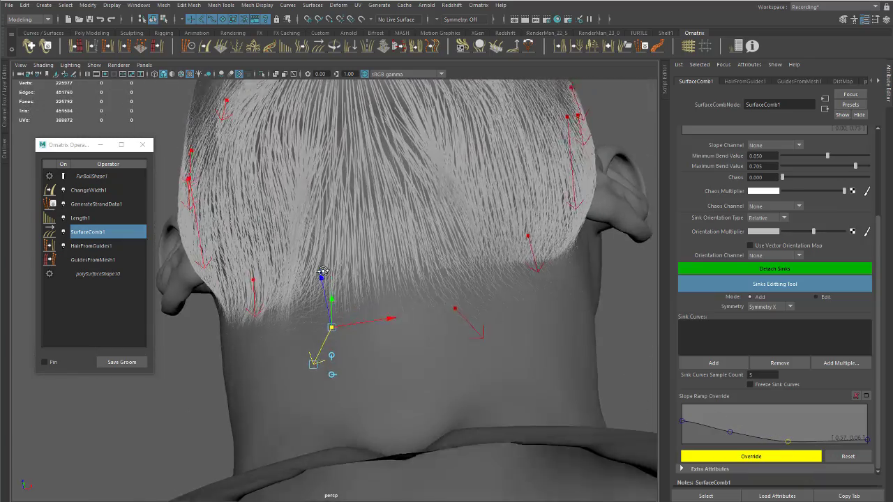
pyautogui.keyDown('alt'); pyautogui.moveTo(380, 328); pyautogui.dragTo(404, 318, button='right'); pyautogui.keyUp('alt')
pyautogui.press('Delete')
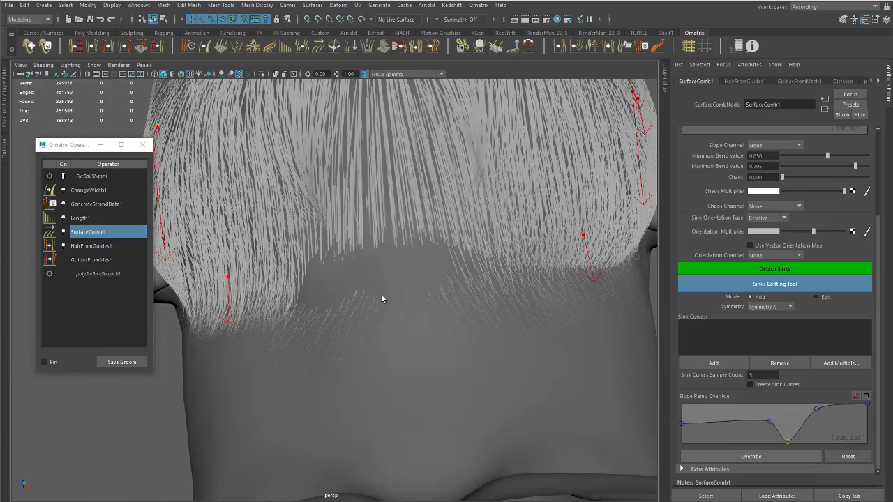
# - Add short mirrored sinks below the mouth corners and on the front of the chin
pyautogui.keyDown('alt'); pyautogui.moveTo(382, 298); pyautogui.dragTo(409, 354); pyautogui.keyUp('alt')
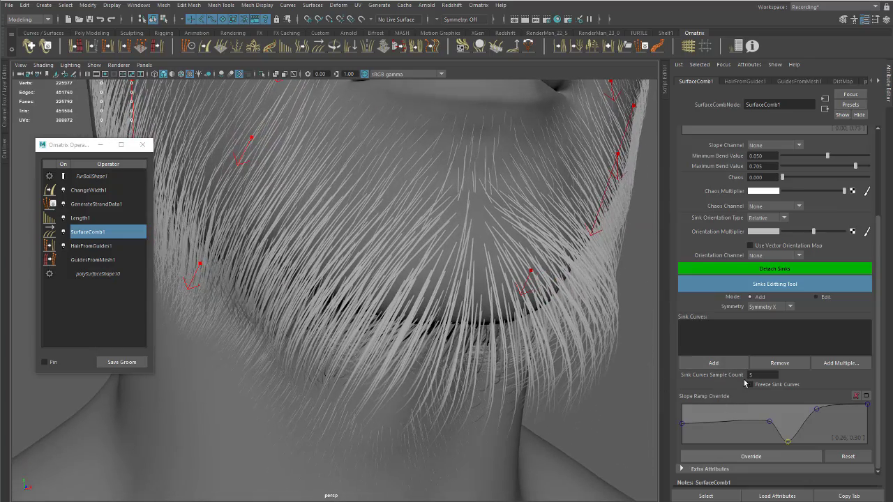
pyautogui.keyDown('alt'); pyautogui.moveTo(495, 286); pyautogui.dragTo(460, 279); pyautogui.keyUp('alt')
pyautogui.click(434, 293)
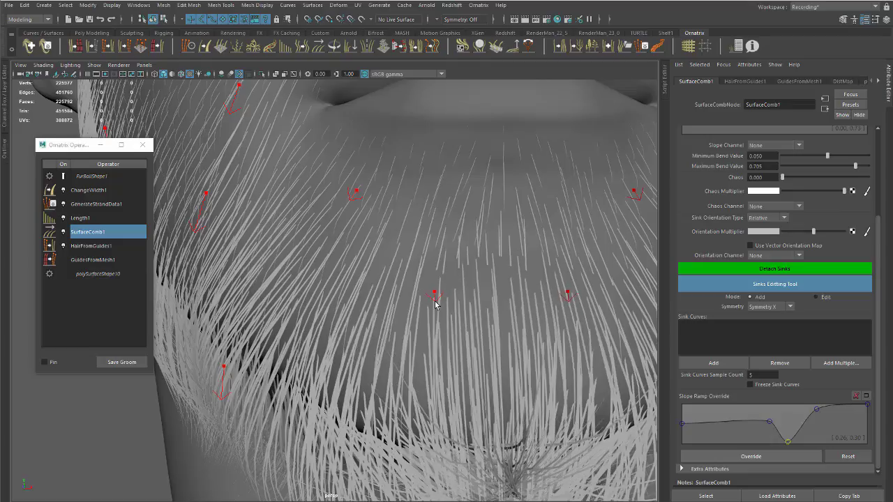
# - Try mirrored sink pairs at different positions and directions on the lower chin and its underside
pyautogui.keyDown('alt'); pyautogui.moveTo(437, 303); pyautogui.dragTo(432, 231); pyautogui.keyUp('alt')
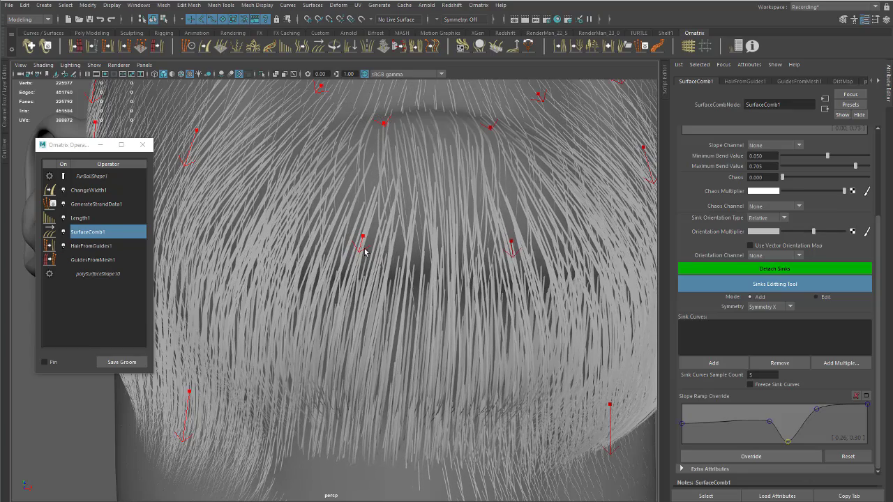
pyautogui.keyDown('alt'); pyautogui.moveTo(363, 252); pyautogui.dragTo(379, 252); pyautogui.keyUp('alt')
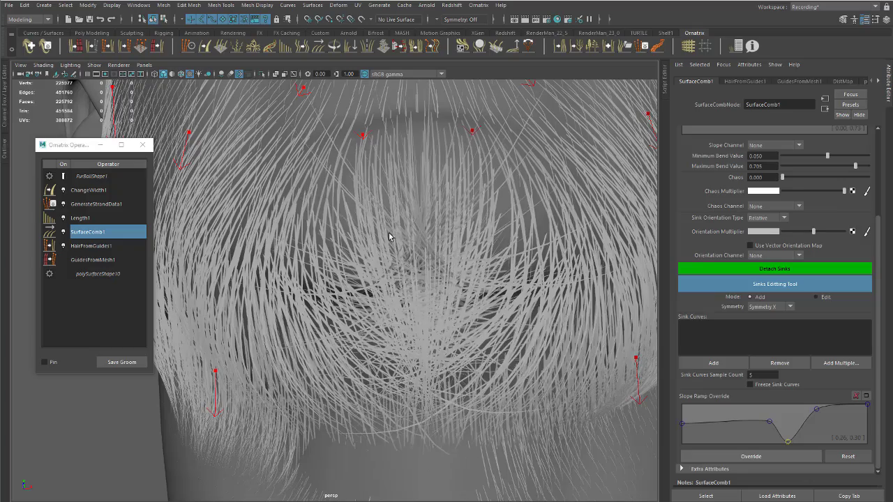
pyautogui.keyDown('alt'); pyautogui.moveTo(374, 257); pyautogui.dragTo(378, 213); pyautogui.keyUp('alt')
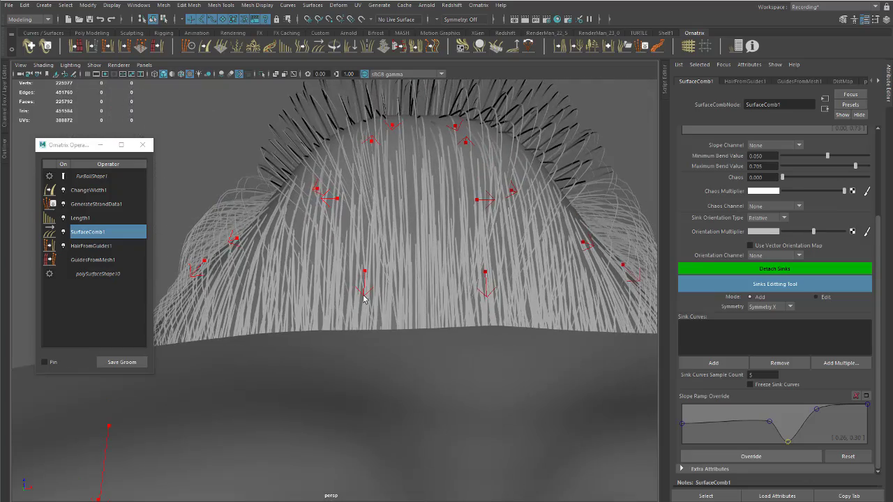
pyautogui.keyDown('alt'); pyautogui.moveTo(364, 299); pyautogui.dragTo(355, 302); pyautogui.keyUp('alt')
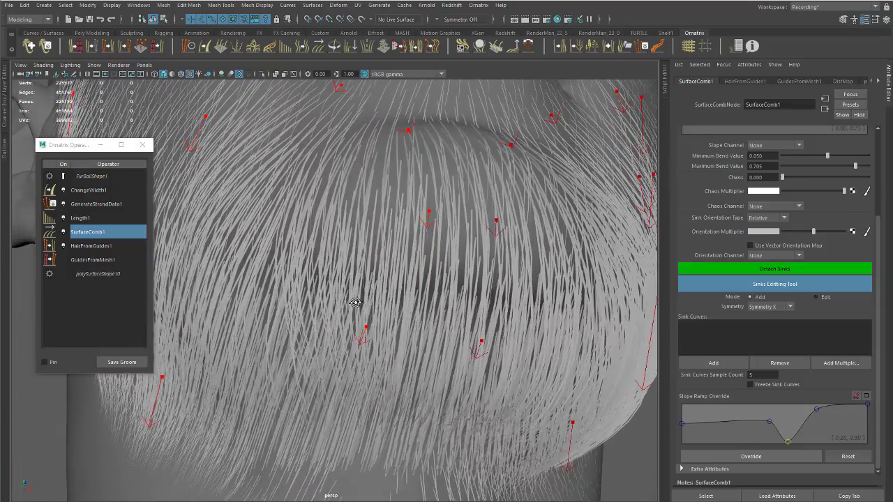
pyautogui.moveTo(454, 260)
pyautogui.keyDown('alt'); pyautogui.mouseDown()
pyautogui.moveTo(433, 240)
pyautogui.moveTo(439, 264)
pyautogui.mouseUp(); pyautogui.keyUp('alt')
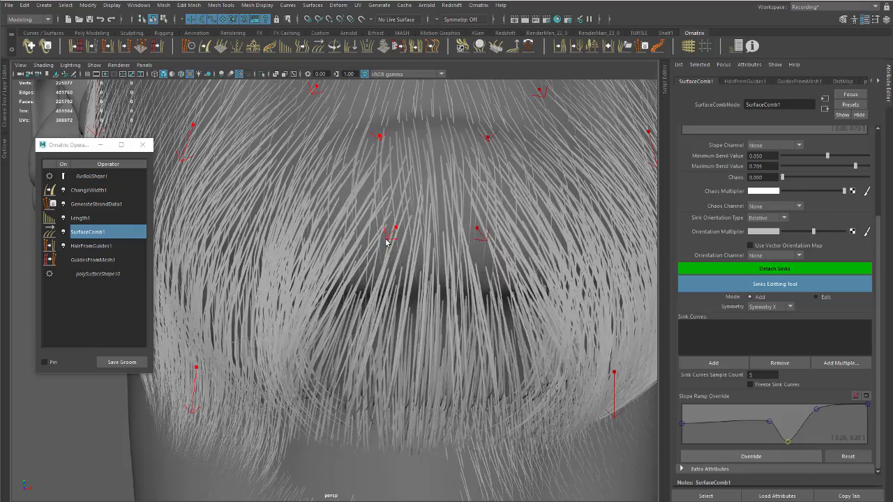
pyautogui.keyDown('alt'); pyautogui.moveTo(393, 245); pyautogui.dragTo(402, 171); pyautogui.keyUp('alt')
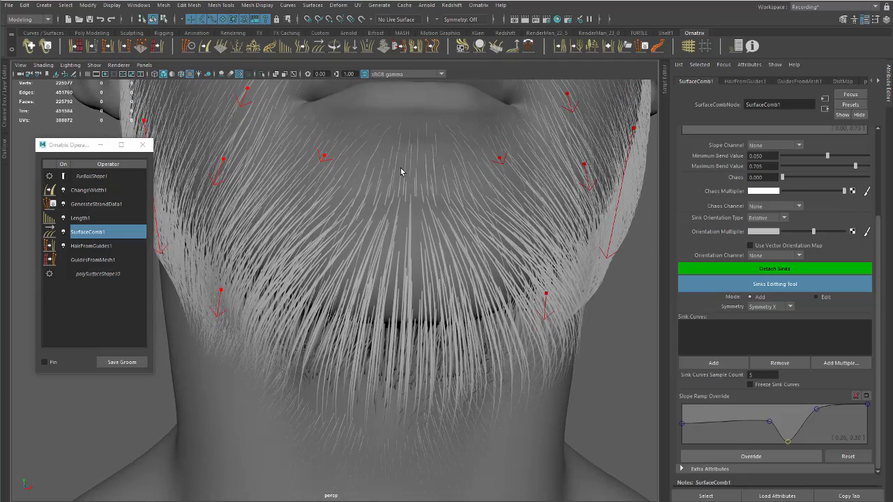
# - Rework the mirrored sink pair under the chin and add another pair on the upper neck pointing down and outward
pyautogui.keyDown('alt'); pyautogui.moveTo(399, 220); pyautogui.dragTo(383, 296); pyautogui.keyUp('alt')
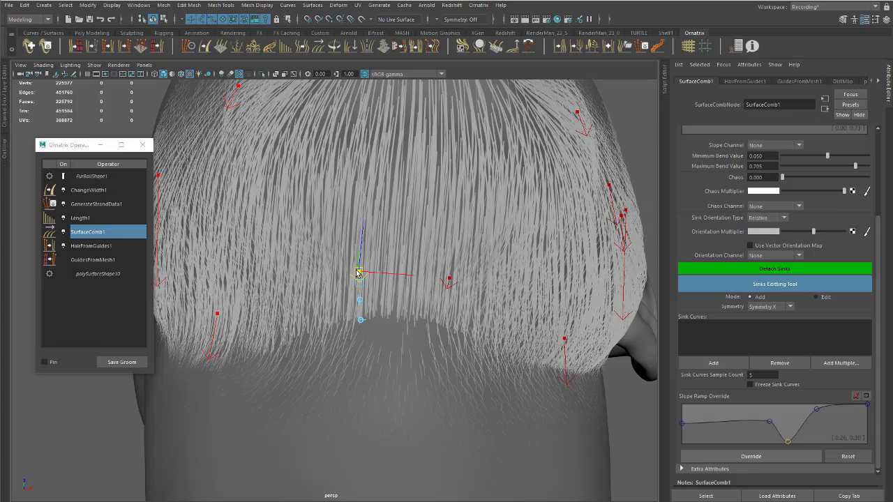
pyautogui.moveTo(357, 272); pyautogui.dragTo(304, 347)
pyautogui.press('Delete')
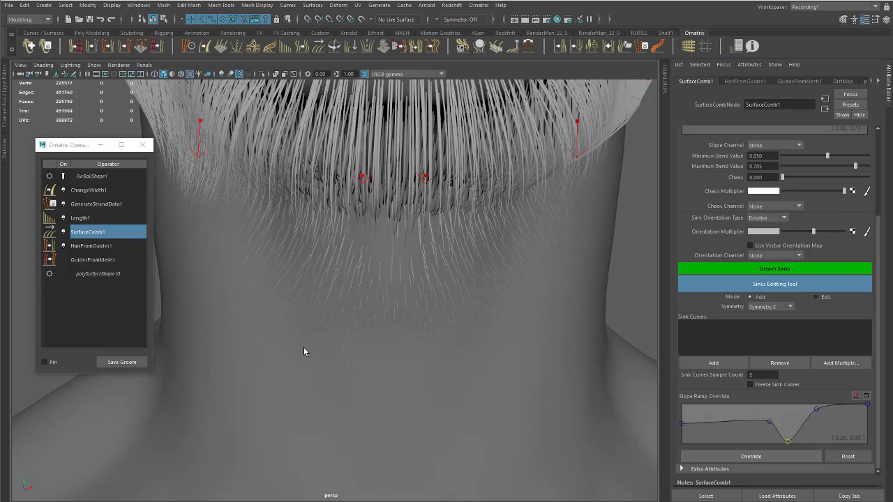
pyautogui.keyDown('alt'); pyautogui.moveTo(349, 324); pyautogui.dragTo(360, 305); pyautogui.keyUp('alt')
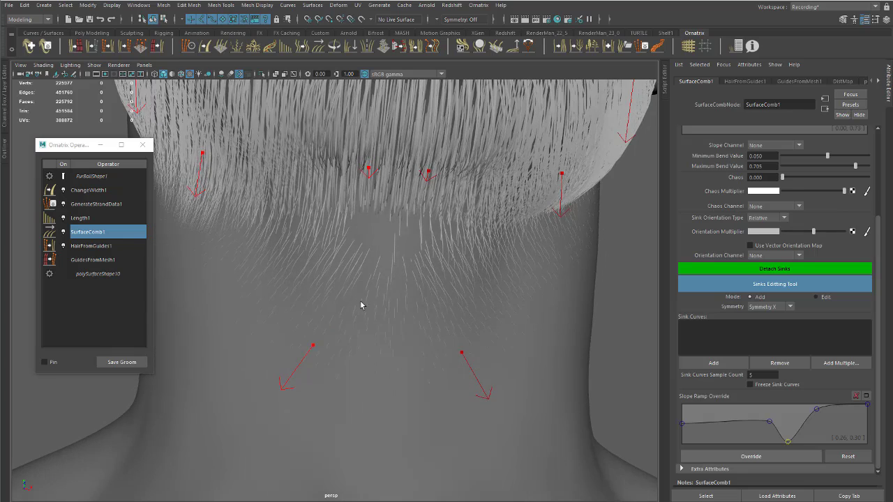
pyautogui.keyDown('alt'); pyautogui.moveTo(361, 305); pyautogui.dragTo(435, 313, button='right'); pyautogui.keyUp('alt')
# - Select one sink of the new upper-neck pair, reset its slope and enable its slope override
pyautogui.click(729, 453)
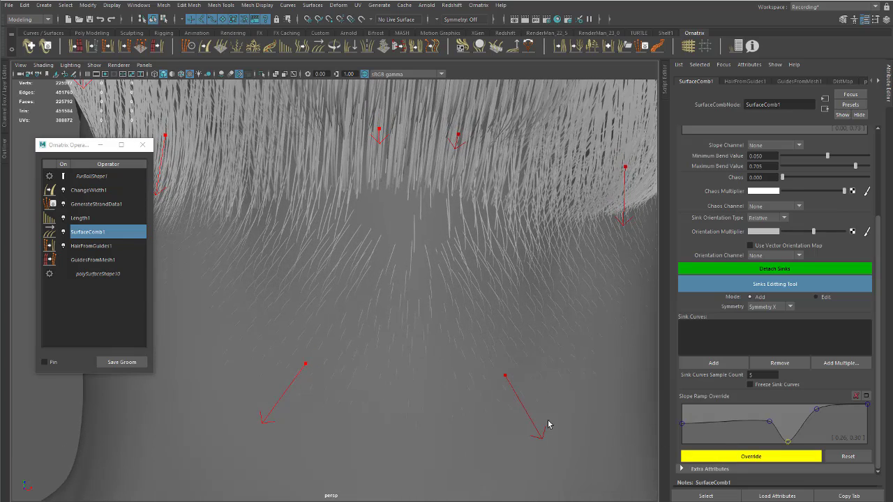
pyautogui.keyDown('alt'); pyautogui.moveTo(548, 423); pyautogui.dragTo(313, 355); pyautogui.keyUp('alt')
pyautogui.click(311, 360)
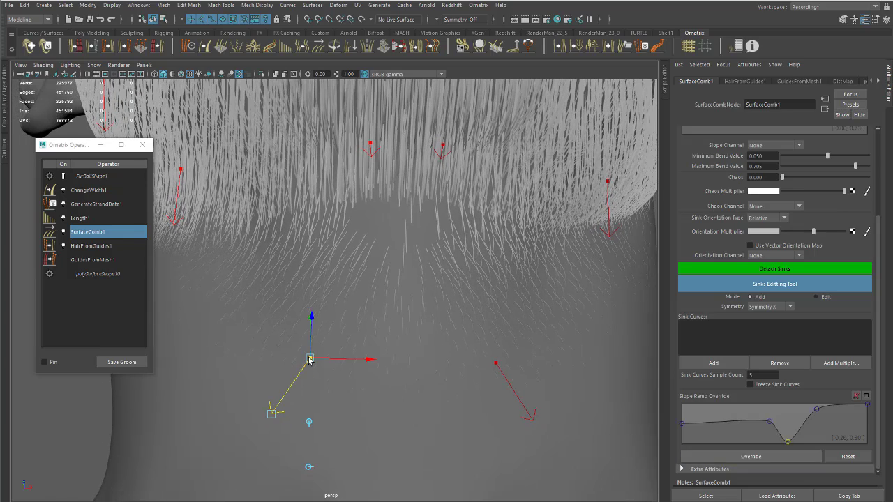
pyautogui.keyDown('alt'); pyautogui.moveTo(391, 356); pyautogui.dragTo(431, 350); pyautogui.keyUp('alt')
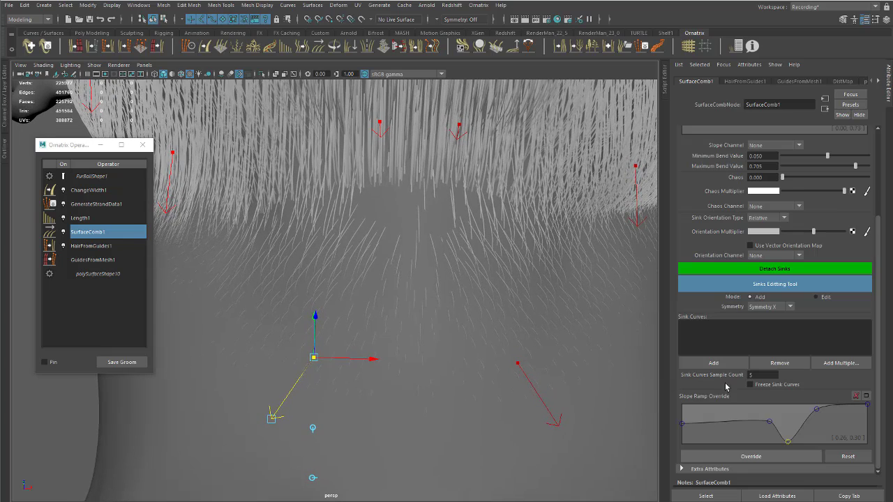
pyautogui.click(847, 459)
pyautogui.keyDown('alt'); pyautogui.moveTo(604, 389); pyautogui.dragTo(573, 377, button='right'); pyautogui.keyUp('alt')
pyautogui.click(730, 461)
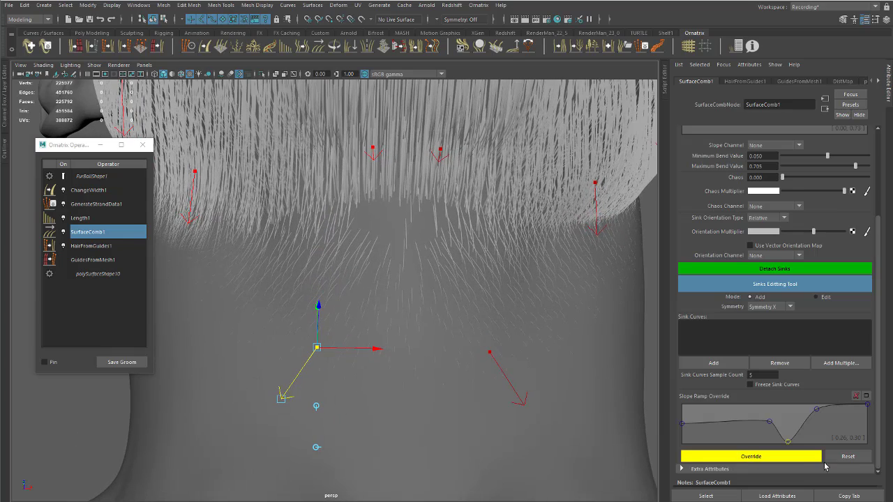
# - Flatten the dip in the upper-neck sink's slope override ramp and leave sink editing to check the strands
pyautogui.keyDown('alt'); pyautogui.moveTo(456, 372); pyautogui.dragTo(608, 383, button='right'); pyautogui.keyUp('alt')
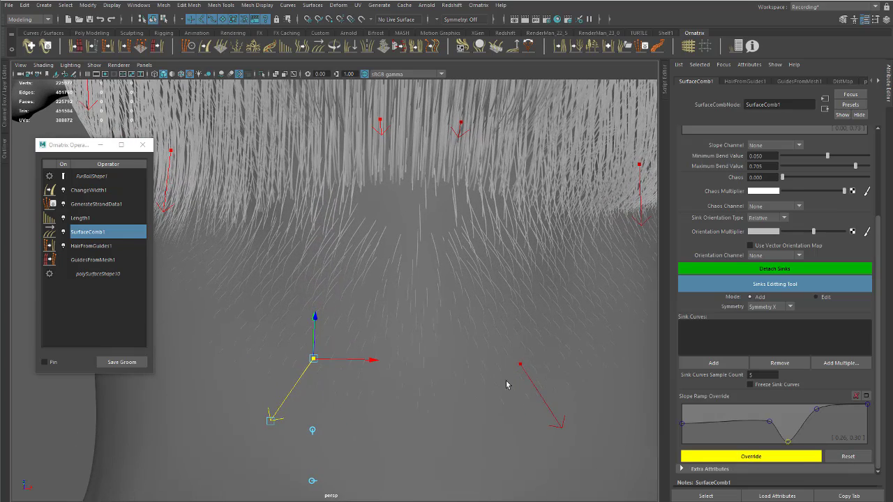
pyautogui.keyDown('alt'); pyautogui.moveTo(509, 384); pyautogui.dragTo(528, 380, button='middle'); pyautogui.keyUp('alt')
pyautogui.moveTo(786, 441); pyautogui.dragTo(731, 420)
pyautogui.press('q')
pyautogui.keyDown('alt'); pyautogui.moveTo(352, 360); pyautogui.dragTo(359, 354); pyautogui.keyUp('alt')
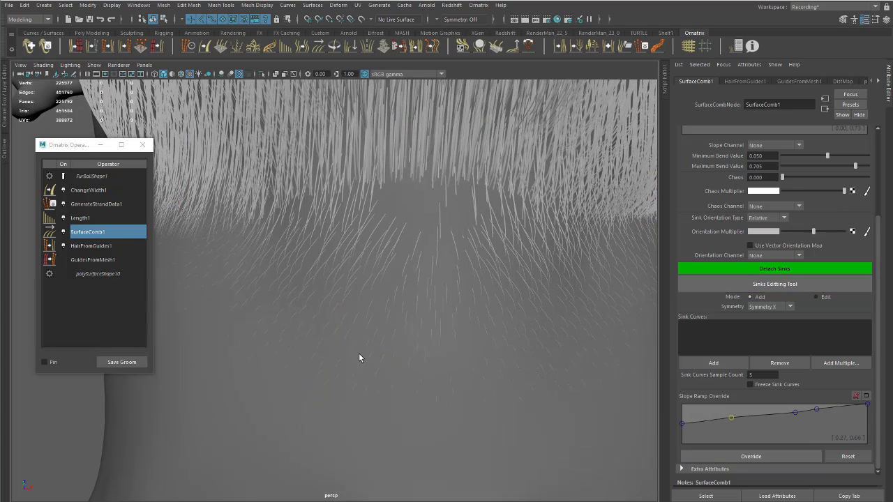
# - Enable the slope override on the upper-neck sink again and raise the starting point of its ramp
pyautogui.click(755, 286)
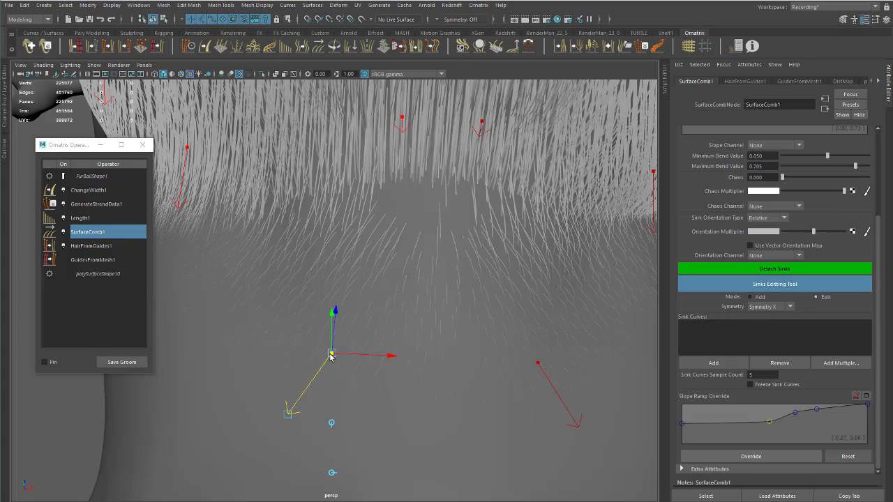
pyautogui.click(732, 457)
pyautogui.keyDown('alt'); pyautogui.moveTo(370, 375); pyautogui.dragTo(495, 352); pyautogui.keyUp('alt')
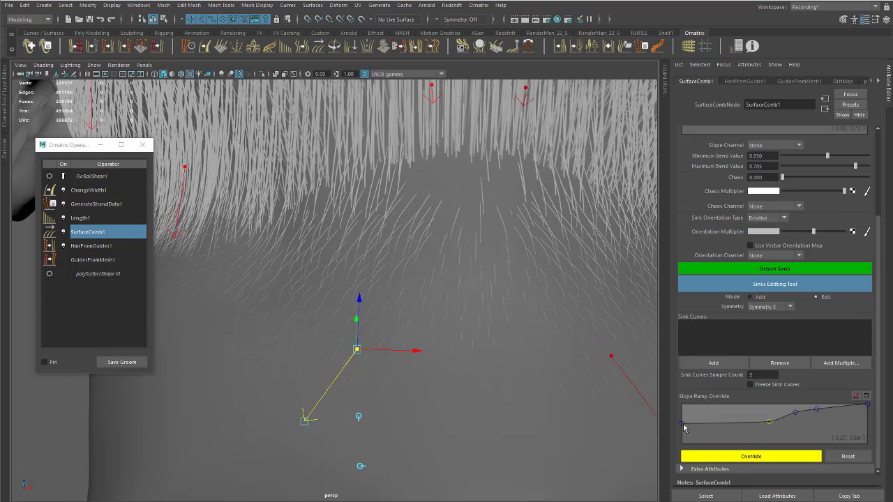
pyautogui.moveTo(684, 428); pyautogui.dragTo(665, 419)
pyautogui.keyDown('alt'); pyautogui.moveTo(394, 320); pyautogui.dragTo(447, 300); pyautogui.keyUp('alt')
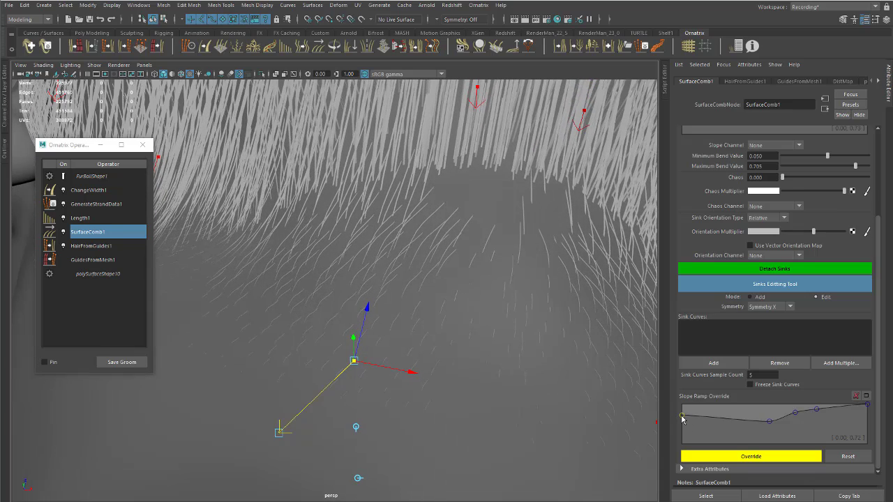
pyautogui.moveTo(683, 419)
pyautogui.mouseDown()
pyautogui.moveTo(680, 436)
pyautogui.moveTo(675, 418)
pyautogui.mouseUp()
pyautogui.keyDown('alt'); pyautogui.moveTo(483, 382); pyautogui.dragTo(484, 366); pyautogui.keyUp('alt')
# - Lower the end of the neck sink's slope override to zero and delete the two ramp points before it
pyautogui.moveTo(868, 408); pyautogui.dragTo(881, 448)
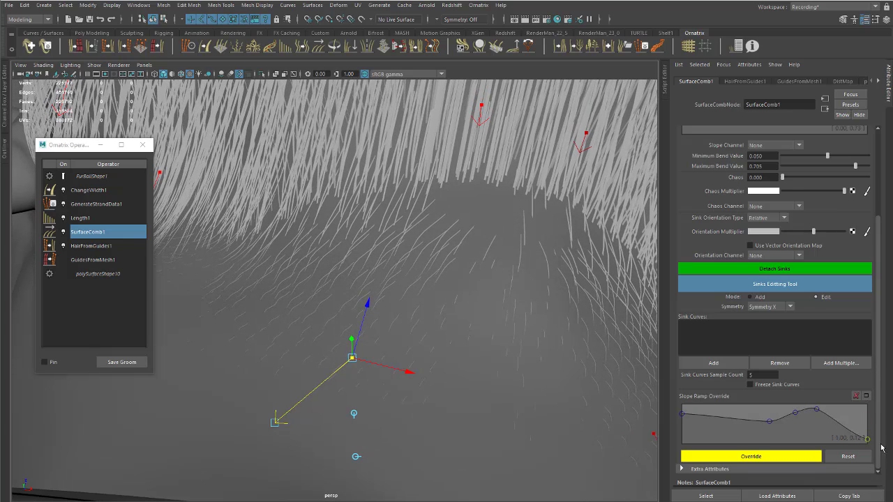
pyautogui.rightClick(817, 410)
pyautogui.rightClick(796, 413)
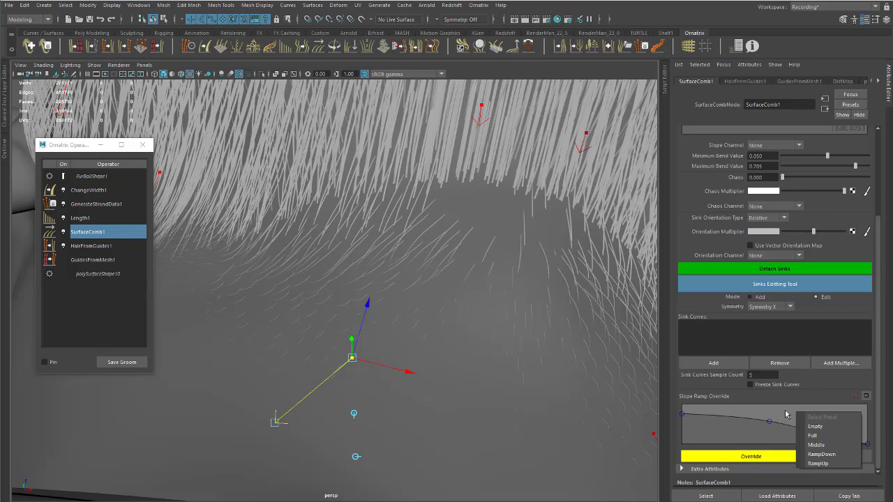
pyautogui.keyDown('alt'); pyautogui.moveTo(426, 305); pyautogui.dragTo(533, 363); pyautogui.keyUp('alt')
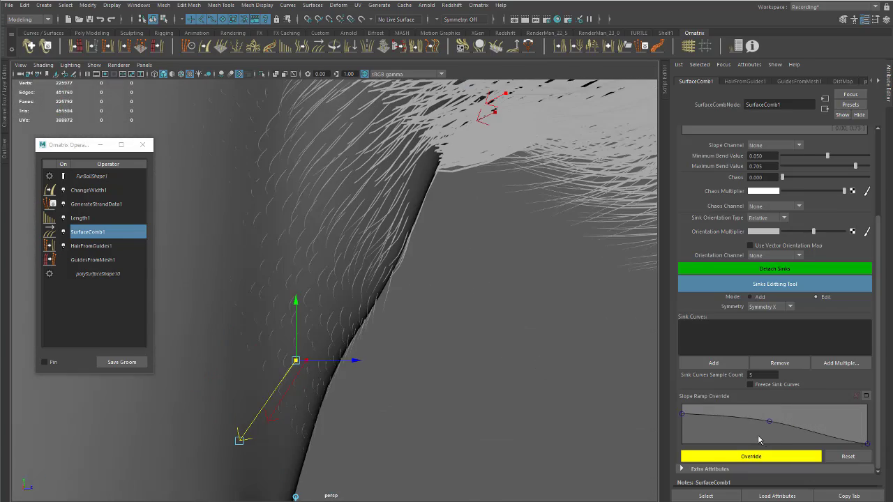
# - Fine-tune the neck sink's slope override, with the start at 0.85, the middle point at about 0.59 and the end at zero
pyautogui.moveTo(770, 423)
pyautogui.mouseDown()
pyautogui.moveTo(767, 409)
pyautogui.moveTo(772, 422)
pyautogui.mouseUp()
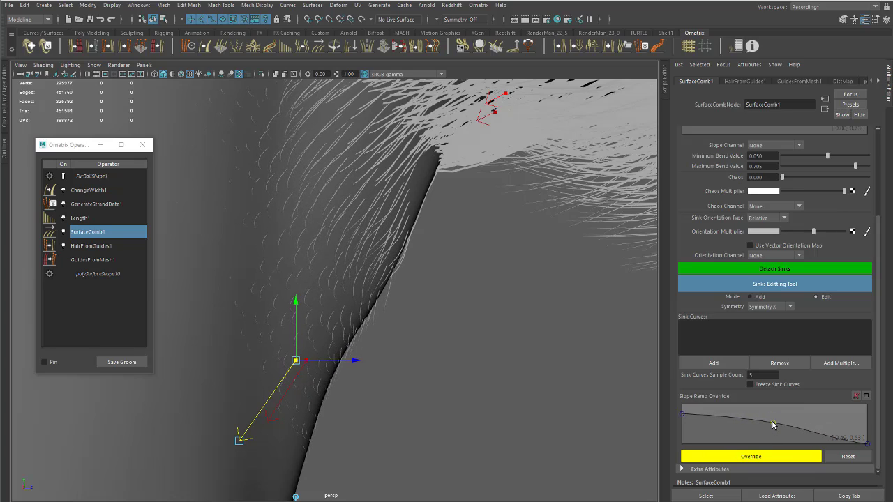
pyautogui.moveTo(685, 417)
pyautogui.mouseDown()
pyautogui.moveTo(682, 440)
pyautogui.moveTo(675, 408)
pyautogui.mouseUp()
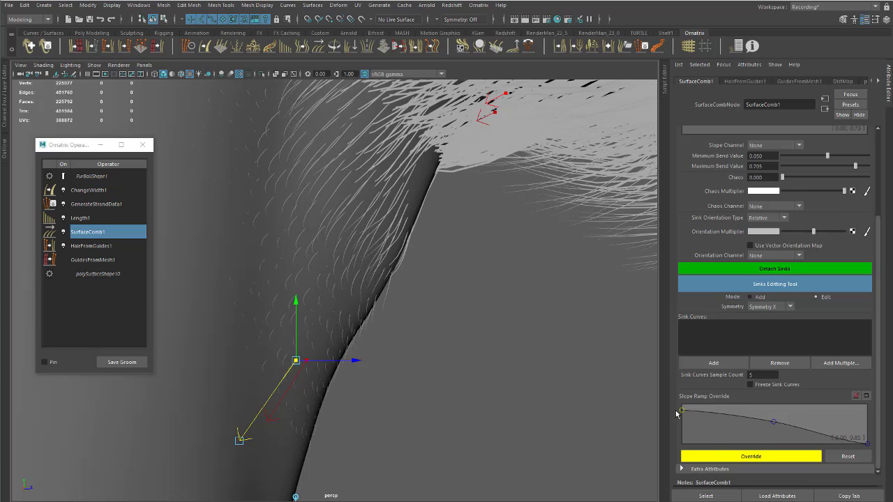
pyautogui.moveTo(865, 439); pyautogui.dragTo(868, 458)
pyautogui.moveTo(772, 422); pyautogui.dragTo(771, 415)
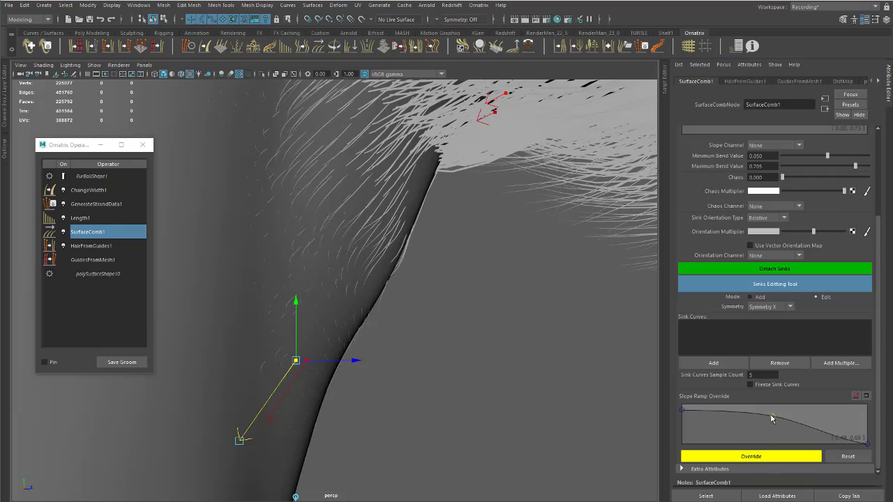
pyautogui.keyDown('alt'); pyautogui.moveTo(452, 361); pyautogui.dragTo(381, 319); pyautogui.keyUp('alt')
pyautogui.keyDown('alt'); pyautogui.moveTo(380, 319); pyautogui.dragTo(379, 239, button='right'); pyautogui.keyUp('alt')
pyautogui.keyDown('alt'); pyautogui.moveTo(379, 238); pyautogui.dragTo(379, 276, button='middle'); pyautogui.keyUp('alt')
pyautogui.keyDown('alt'); pyautogui.moveTo(379, 276); pyautogui.dragTo(458, 284); pyautogui.keyUp('alt')
pyautogui.keyDown('alt'); pyautogui.moveTo(457, 285); pyautogui.dragTo(454, 319, button='right'); pyautogui.keyUp('alt')
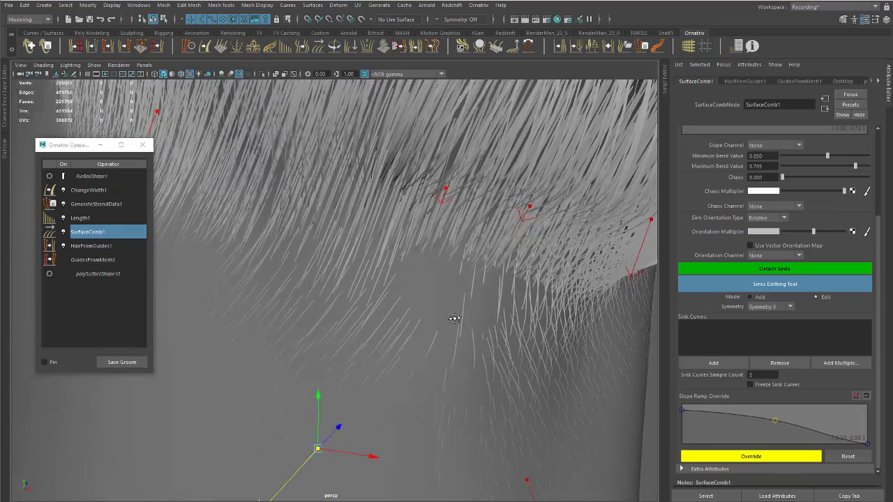
# - Examine the strand direction under the chin and the whole beard from below and from the front
pyautogui.keyDown('alt'); pyautogui.moveTo(454, 318); pyautogui.dragTo(419, 316); pyautogui.keyUp('alt')
pyautogui.press('q')
pyautogui.press('q')
pyautogui.keyDown('alt'); pyautogui.moveTo(418, 316); pyautogui.dragTo(417, 262, button='right'); pyautogui.keyUp('alt')
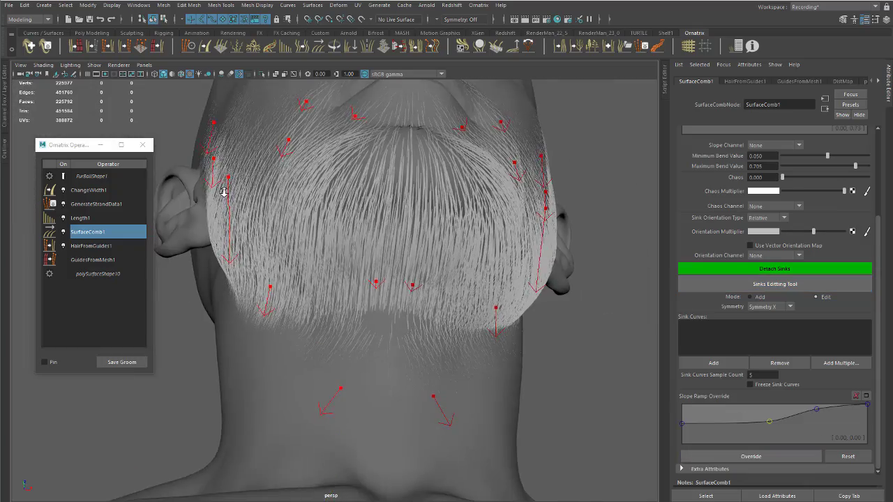
pyautogui.keyDown('alt'); pyautogui.moveTo(418, 262); pyautogui.dragTo(448, 289); pyautogui.keyUp('alt')
pyautogui.keyDown('alt'); pyautogui.moveTo(448, 290); pyautogui.dragTo(452, 358, button='right'); pyautogui.keyUp('alt')
pyautogui.keyDown('alt'); pyautogui.moveTo(452, 358); pyautogui.dragTo(476, 306); pyautogui.keyUp('alt')
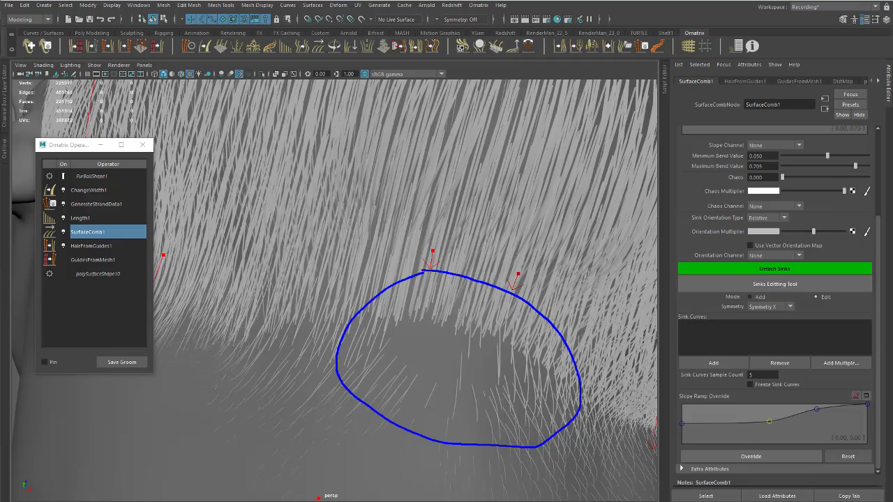
pyautogui.keyDown('alt'); pyautogui.moveTo(432, 331); pyautogui.dragTo(273, 267); pyautogui.keyUp('alt')
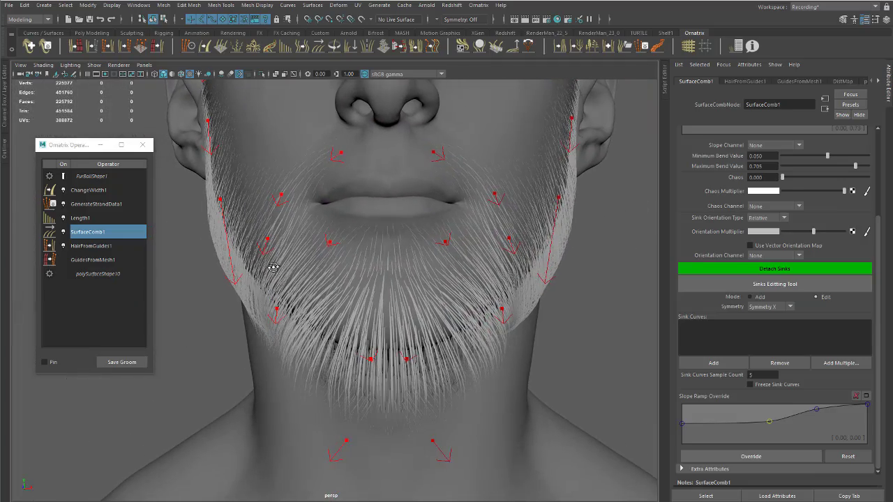
# - Add a mirrored sink on the beard's back edge below the ear, pointing down and slightly toward the jaw
pyautogui.keyDown('alt'); pyautogui.moveTo(343, 253); pyautogui.dragTo(301, 269); pyautogui.keyUp('alt')
pyautogui.keyDown('alt'); pyautogui.moveTo(301, 269); pyautogui.dragTo(444, 272, button='middle'); pyautogui.keyUp('alt')
pyautogui.keyDown('alt'); pyautogui.moveTo(445, 272); pyautogui.dragTo(507, 281, button='right'); pyautogui.keyUp('alt')
pyautogui.keyDown('alt'); pyautogui.moveTo(506, 281); pyautogui.dragTo(460, 309, button='middle'); pyautogui.keyUp('alt')
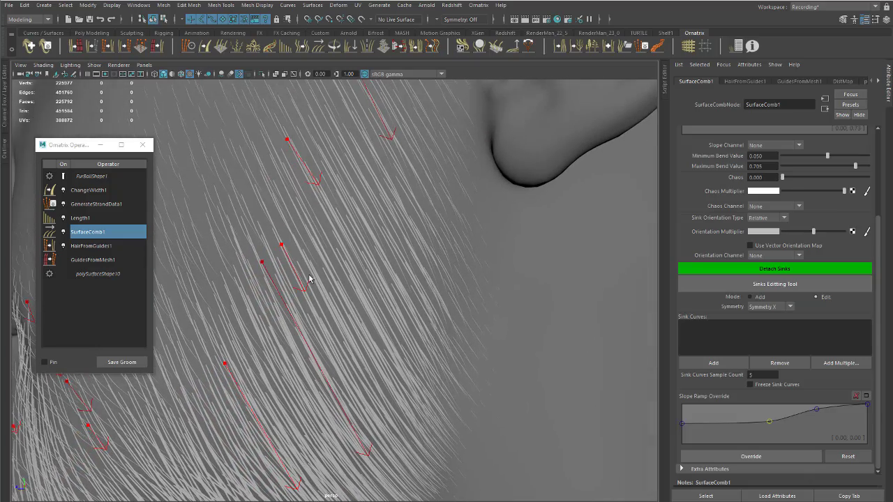
pyautogui.keyDown('alt'); pyautogui.moveTo(310, 278); pyautogui.dragTo(515, 279); pyautogui.keyUp('alt')
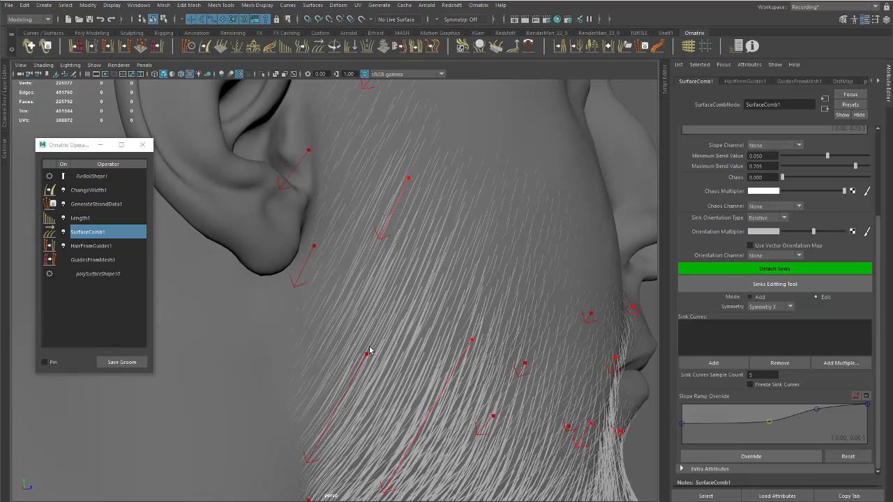
pyautogui.keyDown('alt'); pyautogui.moveTo(369, 353); pyautogui.dragTo(323, 259, button='middle'); pyautogui.keyUp('alt')
pyautogui.keyDown('alt'); pyautogui.moveTo(323, 259); pyautogui.dragTo(452, 323); pyautogui.keyUp('alt')
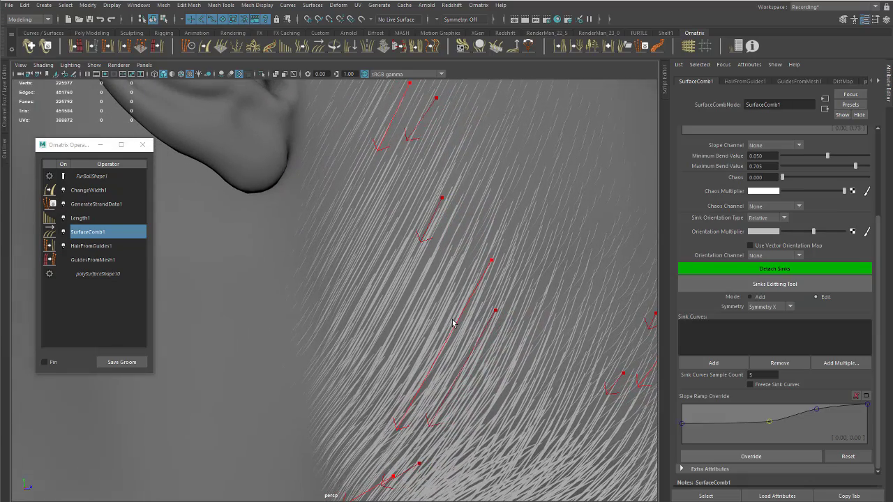
pyautogui.click(749, 285)
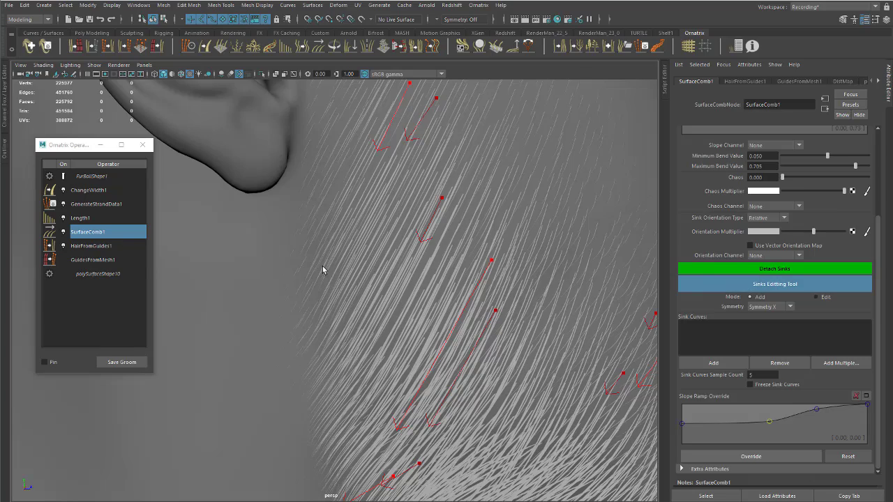
pyautogui.moveTo(323, 261); pyautogui.dragTo(362, 323)
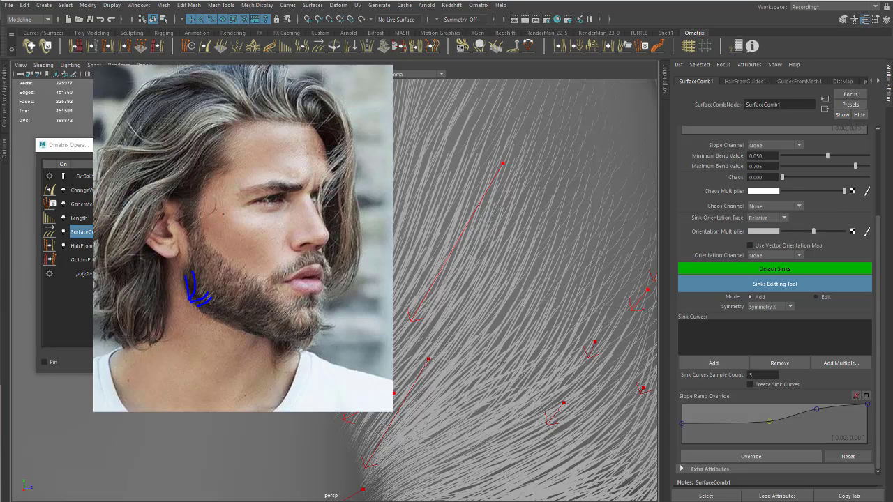
# - Add a short mirrored sink on the cheek above the jaw corner, pointing down and back
pyautogui.keyDown('alt'); pyautogui.moveTo(347, 335); pyautogui.dragTo(391, 310); pyautogui.keyUp('alt')
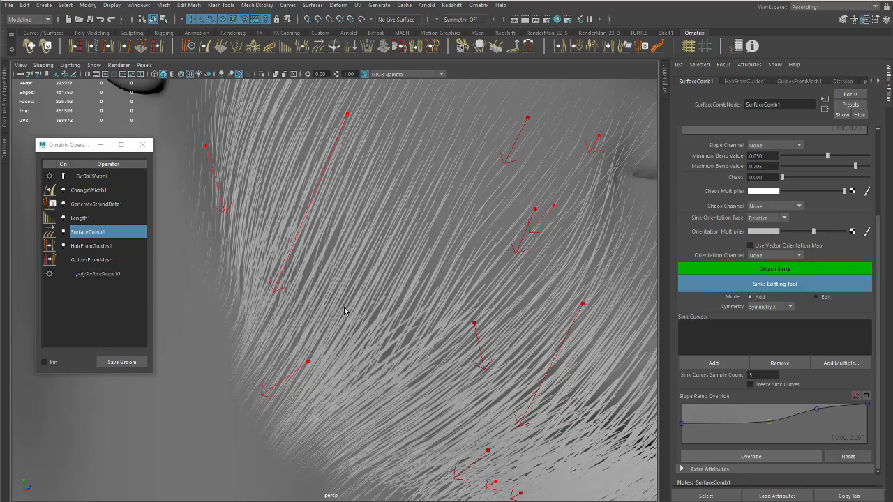
pyautogui.keyDown('alt'); pyautogui.moveTo(340, 280); pyautogui.dragTo(349, 260); pyautogui.keyUp('alt')
pyautogui.moveTo(354, 255)
pyautogui.mouseDown()
pyautogui.moveTo(335, 285)
pyautogui.moveTo(281, 268)
pyautogui.mouseUp()
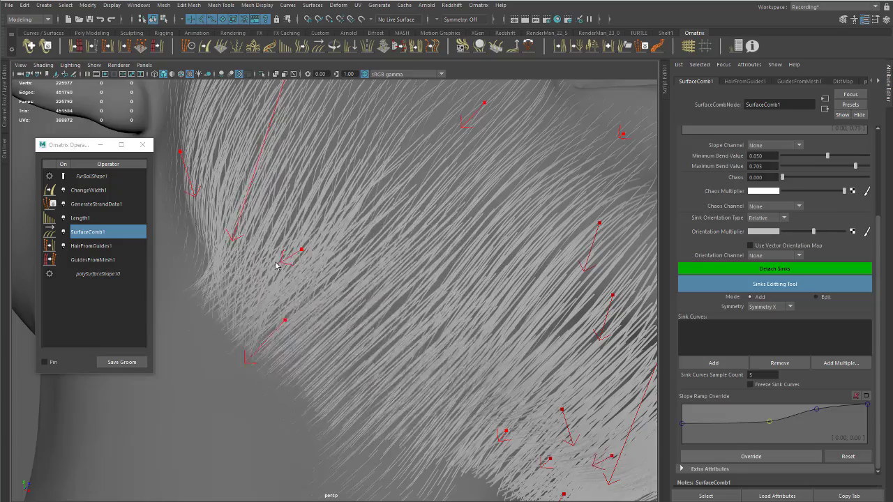
pyautogui.keyDown('alt'); pyautogui.moveTo(281, 268); pyautogui.dragTo(211, 251, button='right'); pyautogui.keyUp('alt')
pyautogui.keyDown('alt'); pyautogui.moveTo(293, 237); pyautogui.dragTo(272, 293, button='middle'); pyautogui.keyUp('alt')
pyautogui.keyDown('alt'); pyautogui.moveTo(272, 293); pyautogui.dragTo(336, 259); pyautogui.keyUp('alt')
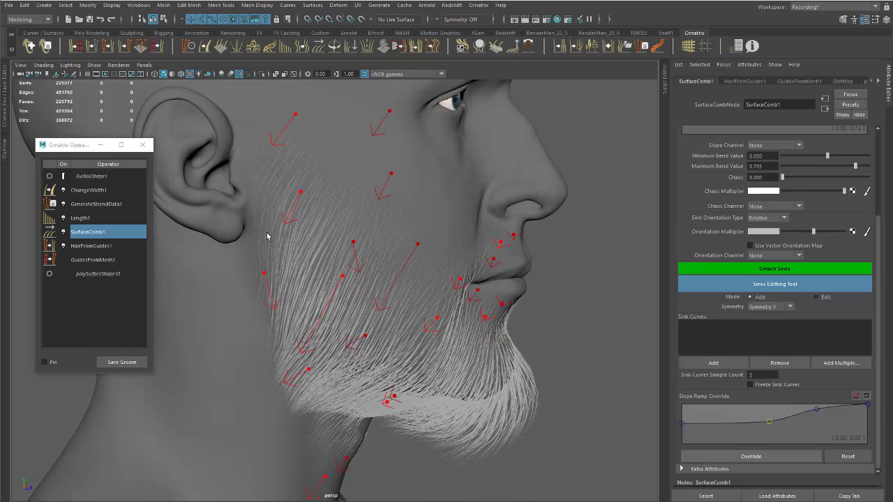
# - Add a mirrored sink on the underside of the jaw, directed back and down toward the neck
pyautogui.keyDown('alt'); pyautogui.moveTo(267, 236); pyautogui.dragTo(342, 307, button='right'); pyautogui.keyUp('alt')
pyautogui.keyDown('alt'); pyautogui.moveTo(342, 307); pyautogui.dragTo(338, 275); pyautogui.keyUp('alt')
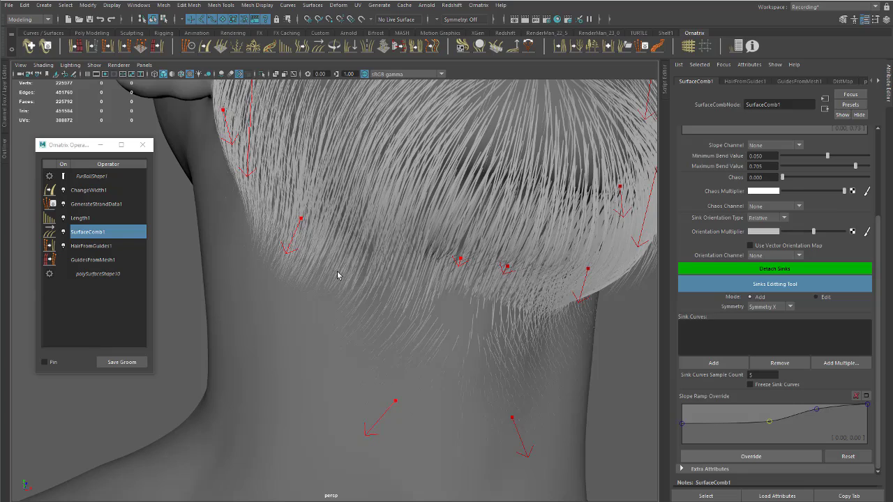
pyautogui.keyDown('alt'); pyautogui.moveTo(373, 291); pyautogui.dragTo(360, 277, button='middle'); pyautogui.keyUp('alt')
pyautogui.moveTo(361, 277)
pyautogui.keyDown('alt'); pyautogui.mouseDown()
pyautogui.moveTo(360, 266)
pyautogui.moveTo(328, 260)
pyautogui.moveTo(379, 295)
pyautogui.moveTo(362, 265)
pyautogui.mouseUp(); pyautogui.keyUp('alt')
pyautogui.click(729, 288)
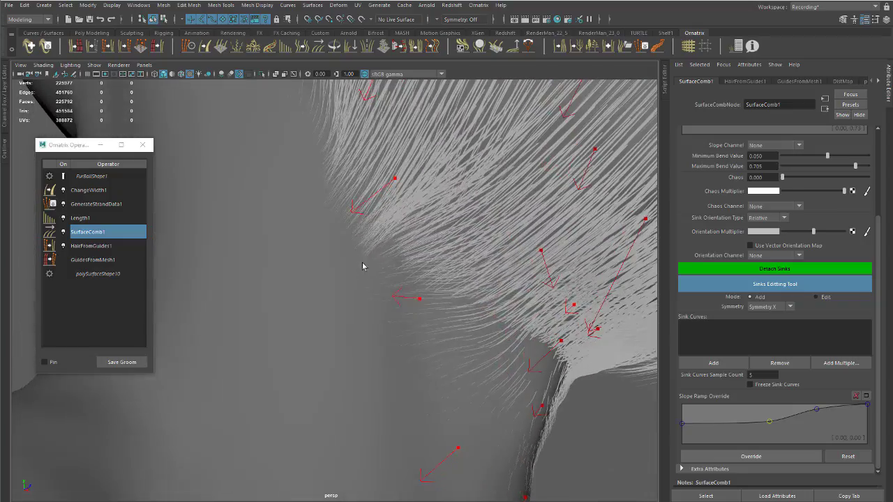
pyautogui.keyDown('alt'); pyautogui.moveTo(415, 281); pyautogui.dragTo(412, 332); pyautogui.keyUp('alt')
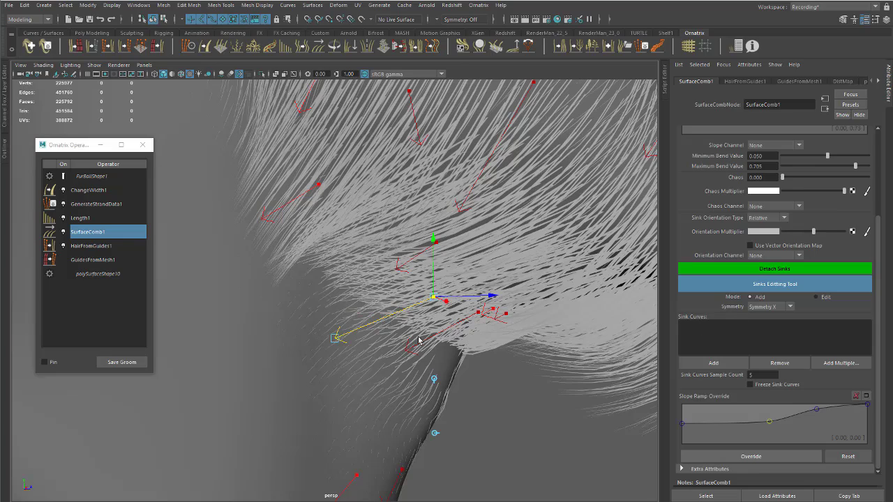
pyautogui.keyDown('alt'); pyautogui.moveTo(418, 341); pyautogui.dragTo(464, 353); pyautogui.keyUp('alt')
# - Override the jaw-underside sink's slope ramp with a start of about 0.76, a middle point of about 0.23 and an end of 0
pyautogui.click(765, 457)
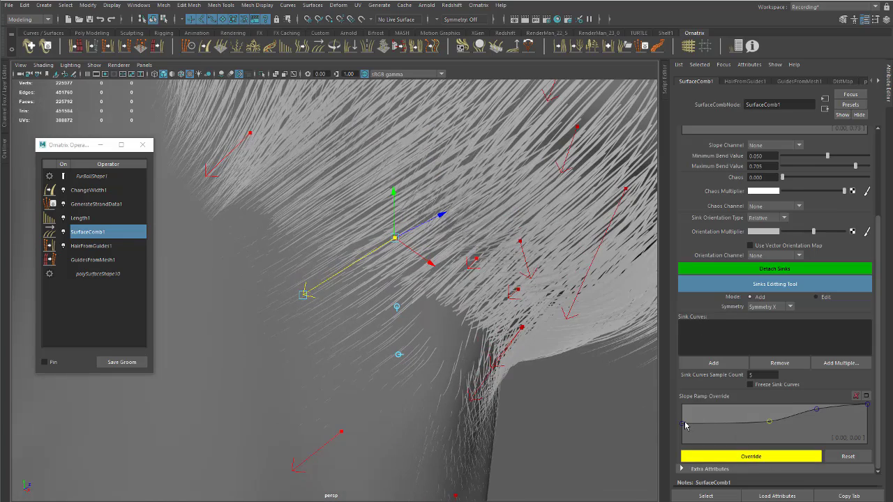
pyautogui.moveTo(682, 428)
pyautogui.mouseDown()
pyautogui.moveTo(683, 450)
pyautogui.moveTo(686, 401)
pyautogui.moveTo(678, 415)
pyautogui.mouseUp()
pyautogui.moveTo(493, 377)
pyautogui.keyDown('alt'); pyautogui.mouseDown()
pyautogui.moveTo(471, 363)
pyautogui.moveTo(485, 373)
pyautogui.mouseUp(); pyautogui.keyUp('alt')
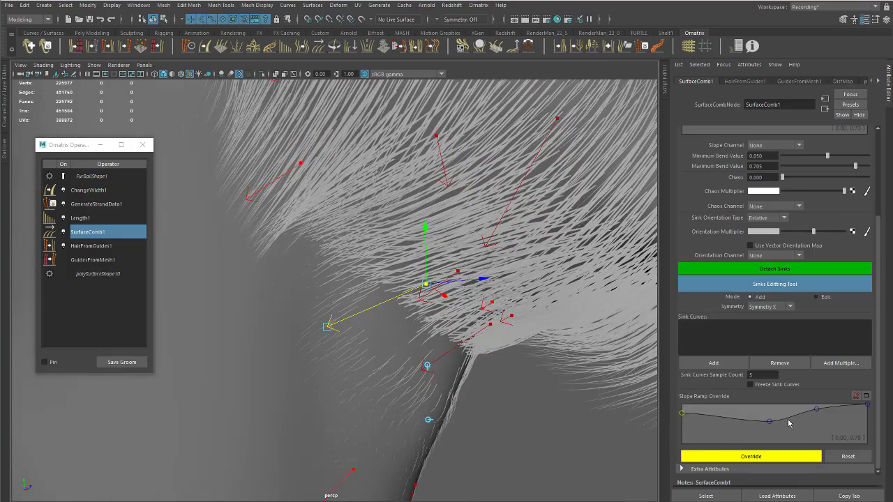
pyautogui.moveTo(768, 434); pyautogui.dragTo(763, 416)
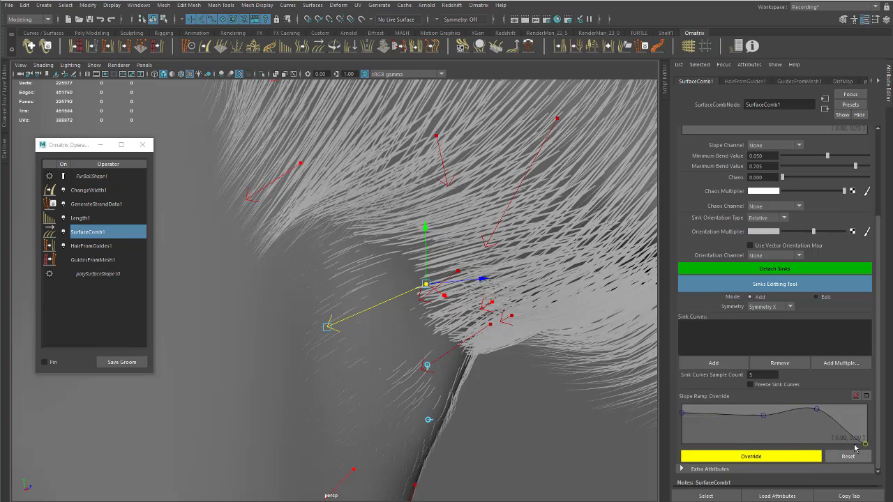
pyautogui.rightClick(816, 408)
pyautogui.click(763, 416)
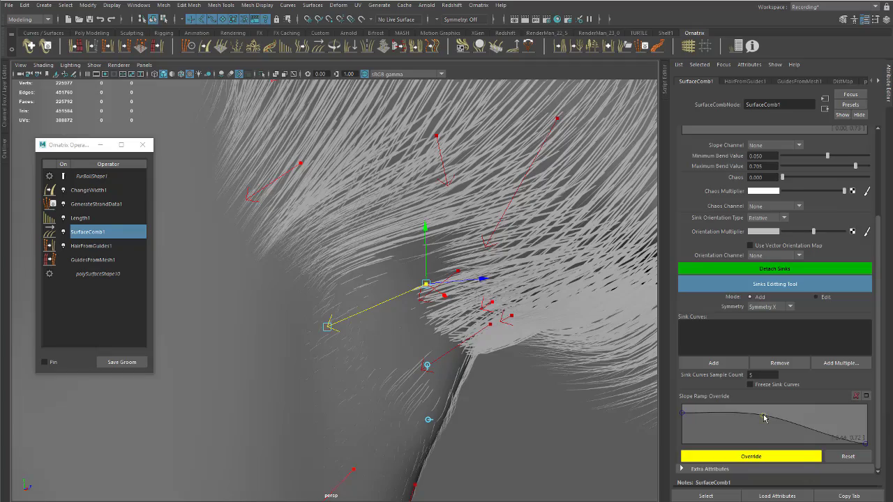
pyautogui.moveTo(764, 416); pyautogui.dragTo(759, 434)
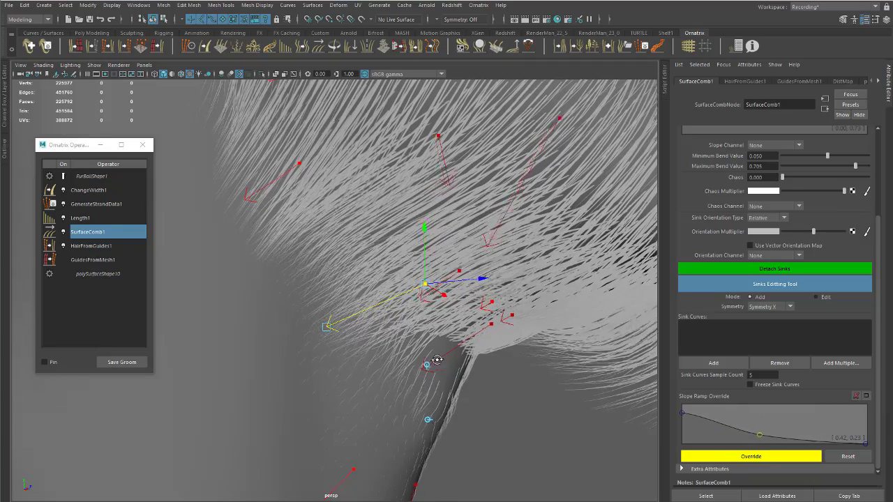
# - Raise the middle point of the jaw-underside sink's slope ramp to about 0.50, comparing the strands from the front and side
pyautogui.keyDown('alt'); pyautogui.moveTo(437, 361); pyautogui.dragTo(411, 335); pyautogui.keyUp('alt')
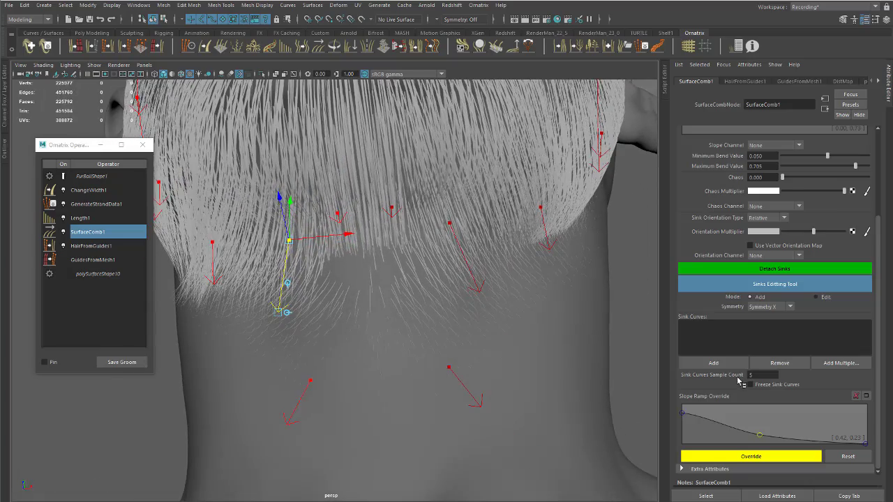
pyautogui.moveTo(760, 438); pyautogui.dragTo(748, 423)
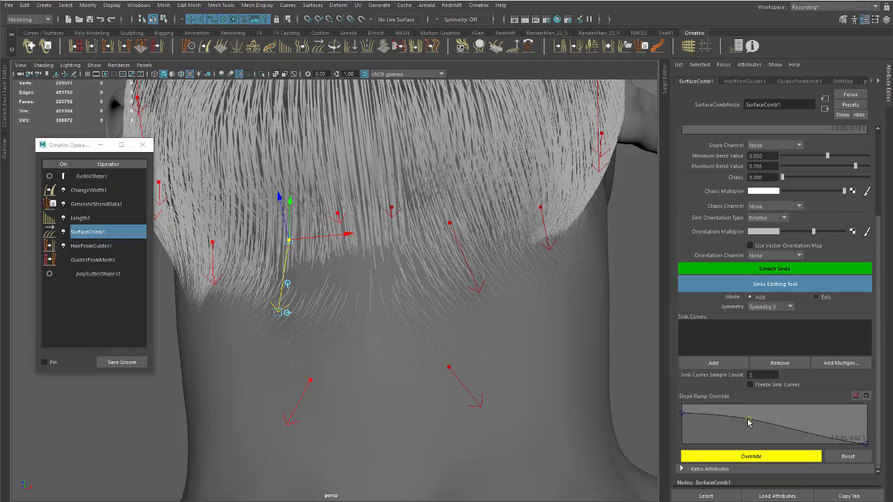
pyautogui.keyDown('alt'); pyautogui.moveTo(586, 383); pyautogui.dragTo(603, 394); pyautogui.keyUp('alt')
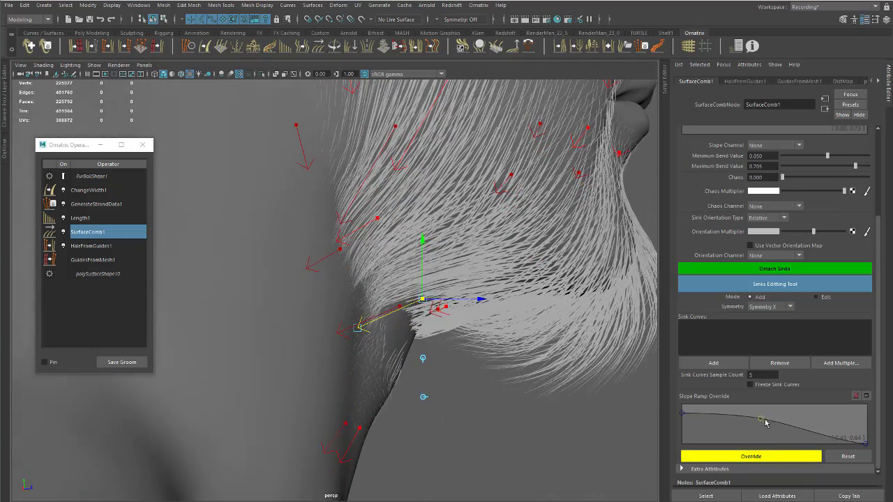
pyautogui.moveTo(766, 422); pyautogui.dragTo(765, 445)
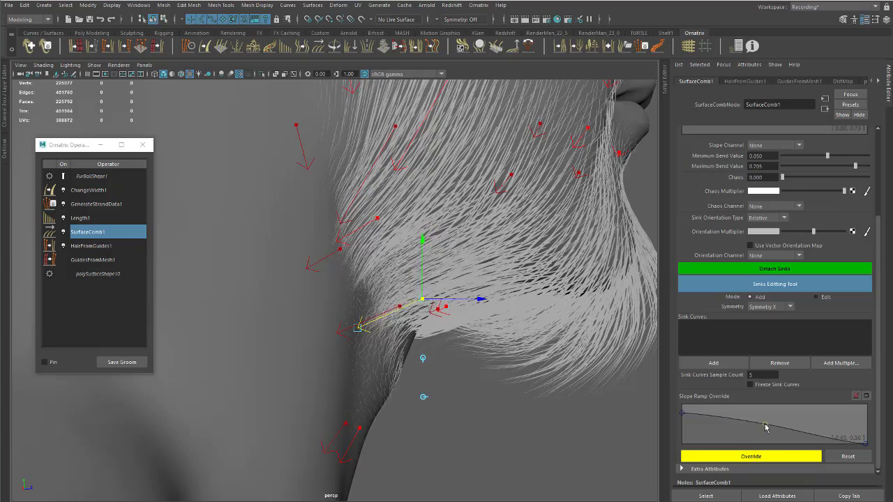
pyautogui.keyDown('alt'); pyautogui.moveTo(642, 412); pyautogui.dragTo(381, 323); pyautogui.keyUp('alt')
# - Try deleting the sink on the underside of the jaw and undo the last sink changes
pyautogui.press('Delete')
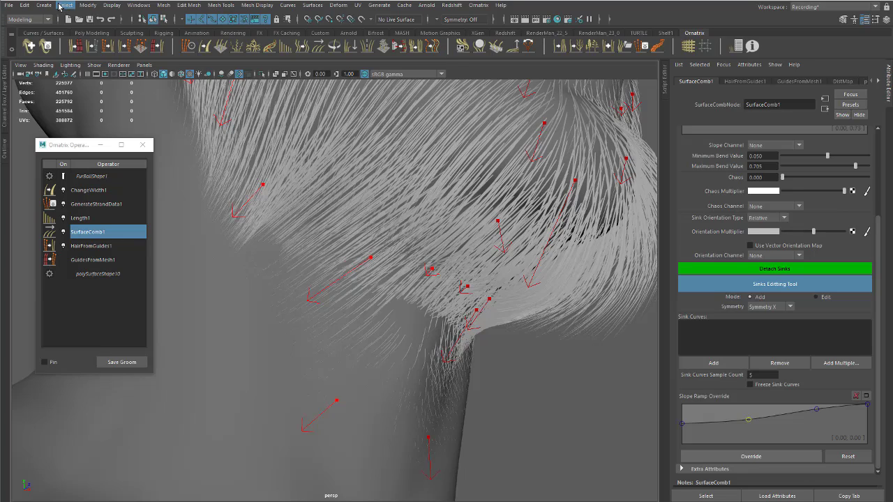
pyautogui.click(26, 7)
pyautogui.click(51, 33)
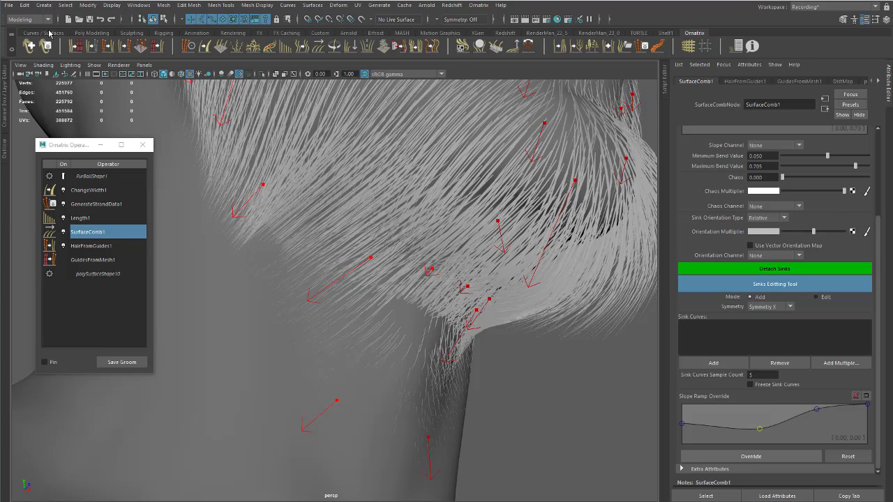
# - Override the slope of the jaw-underside sink again, with a ramp start of about 0.69 and a middle point of about 0.30
pyautogui.keyDown('alt'); pyautogui.moveTo(394, 263); pyautogui.dragTo(355, 240); pyautogui.keyUp('alt')
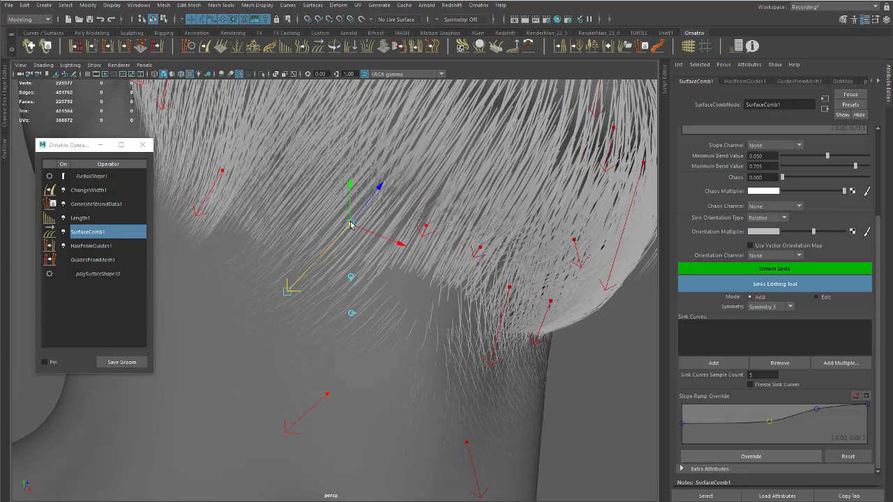
pyautogui.keyDown('alt'); pyautogui.moveTo(432, 357); pyautogui.dragTo(405, 335); pyautogui.keyUp('alt')
pyautogui.click(754, 453)
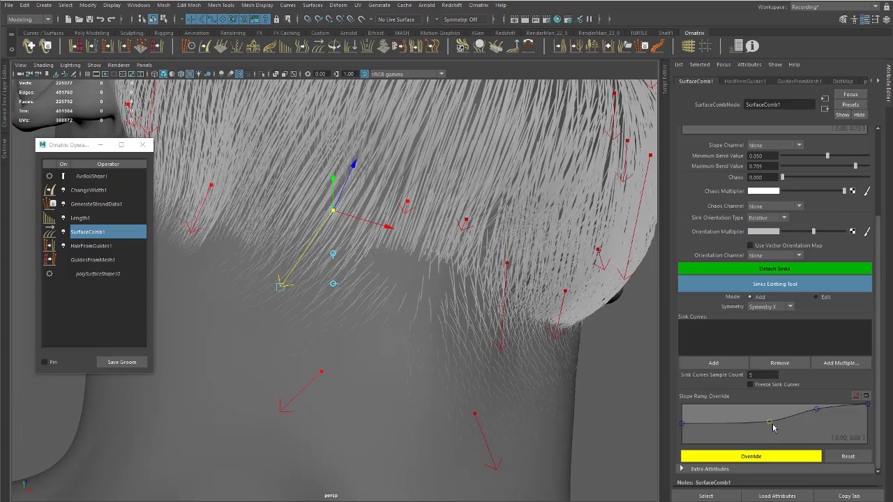
pyautogui.moveTo(768, 421); pyautogui.dragTo(767, 432)
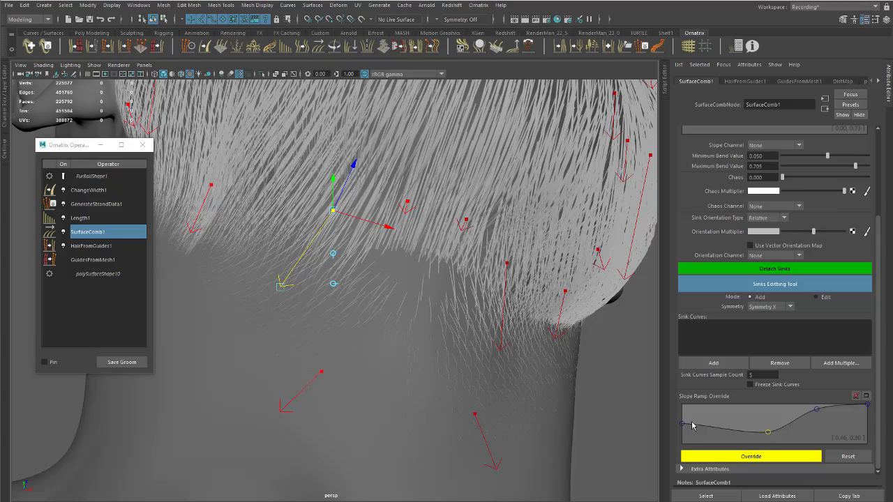
pyautogui.moveTo(683, 427)
pyautogui.mouseDown()
pyautogui.moveTo(687, 404)
pyautogui.moveTo(685, 417)
pyautogui.mouseUp()
pyautogui.keyDown('alt'); pyautogui.moveTo(551, 391); pyautogui.dragTo(423, 351); pyautogui.keyUp('alt')
pyautogui.keyDown('alt'); pyautogui.moveTo(422, 351); pyautogui.dragTo(408, 362, button='right'); pyautogui.keyUp('alt')
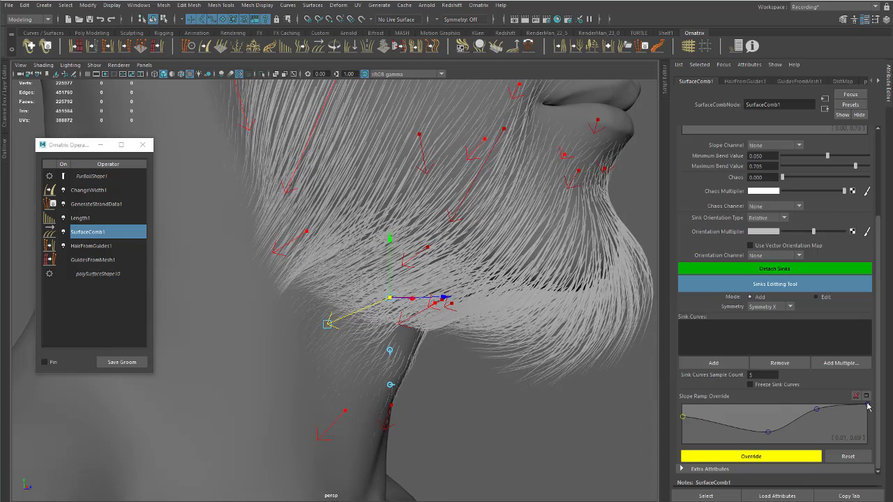
# - Lower the slope ramp's last two points to 0 and move its second point to about position 0.26, value 0.36
pyautogui.moveTo(868, 405); pyautogui.dragTo(873, 453)
pyautogui.rightClick(817, 413)
pyautogui.click(816, 410)
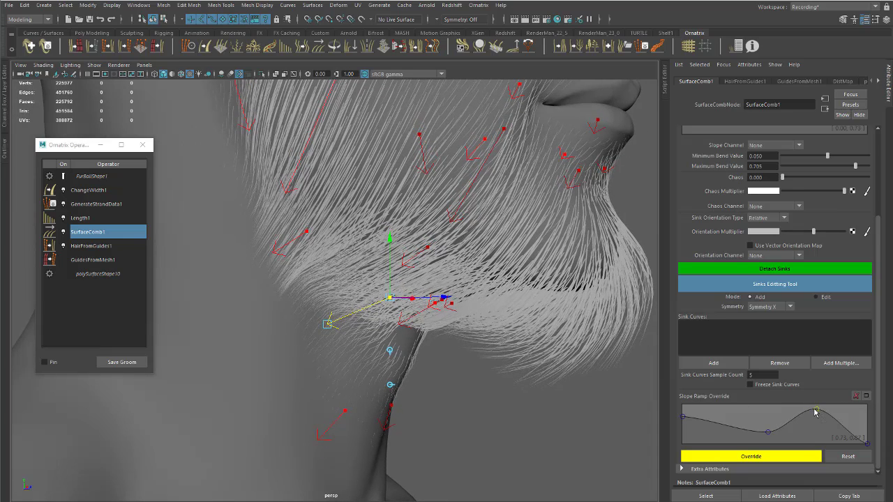
pyautogui.moveTo(815, 410); pyautogui.dragTo(820, 458)
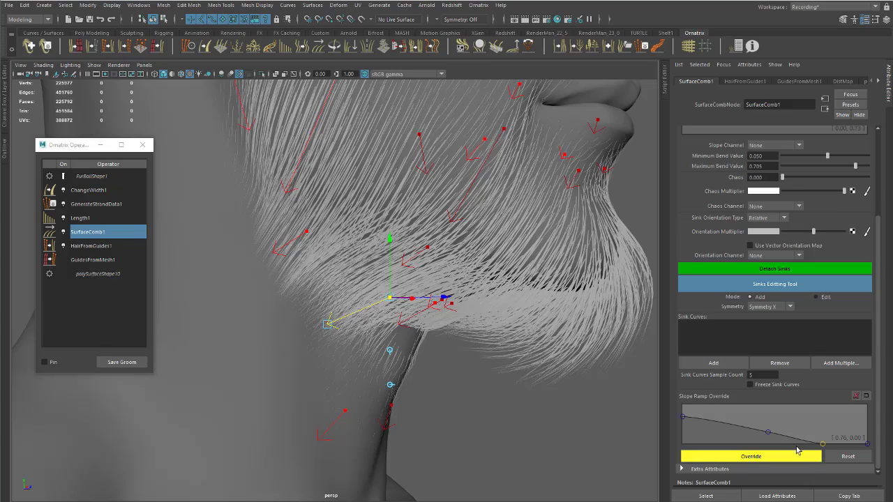
pyautogui.moveTo(768, 437); pyautogui.dragTo(731, 430)
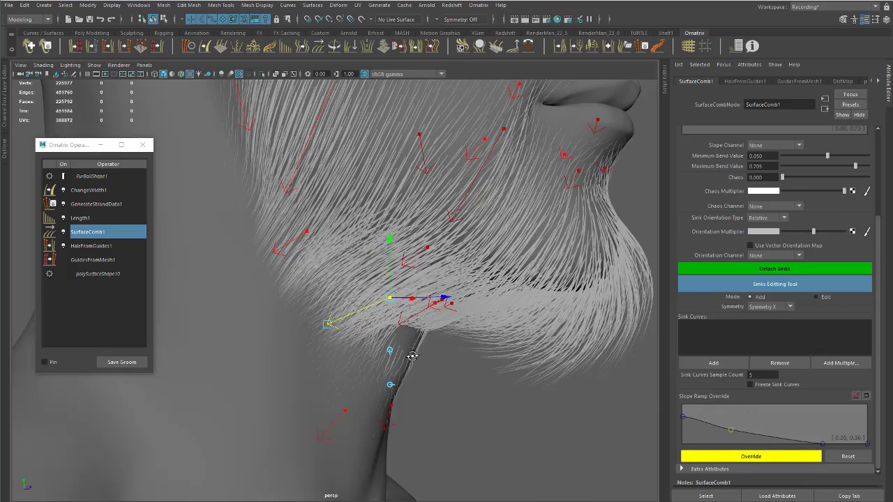
pyautogui.moveTo(411, 355)
pyautogui.keyDown('alt'); pyautogui.mouseDown()
pyautogui.moveTo(295, 339)
pyautogui.moveTo(258, 379)
pyautogui.moveTo(379, 347)
pyautogui.moveTo(422, 360)
pyautogui.mouseUp(); pyautogui.keyUp('alt')
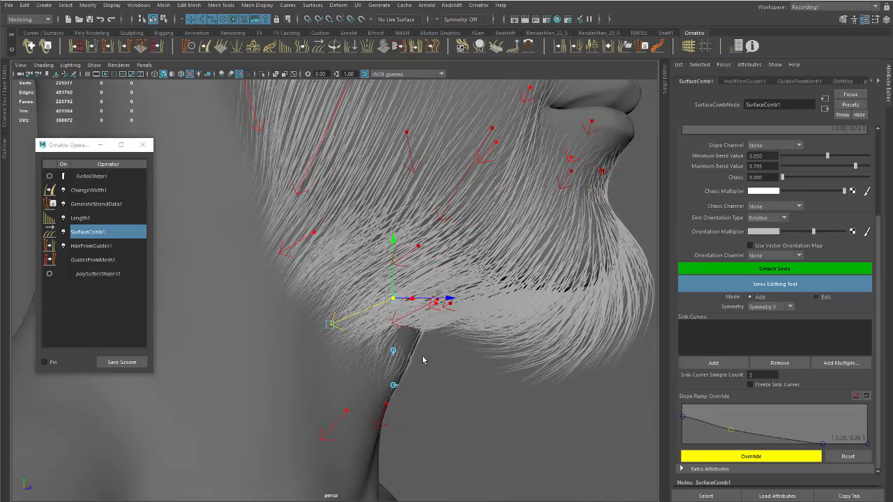
# - Switch the sinks tool to Edit mode, delete the overridden sink on the underside of the jaw and leave sink editing
pyautogui.click(819, 298)
pyautogui.keyDown('alt'); pyautogui.moveTo(514, 353); pyautogui.dragTo(381, 296); pyautogui.keyUp('alt')
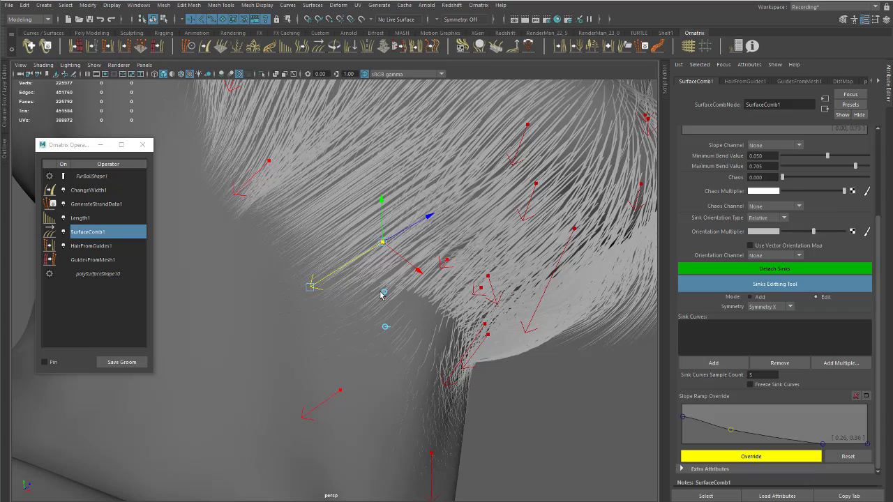
pyautogui.press('Delete')
pyautogui.keyDown('alt'); pyautogui.moveTo(431, 312); pyautogui.dragTo(388, 255, button='right'); pyautogui.keyUp('alt')
pyautogui.press('q')
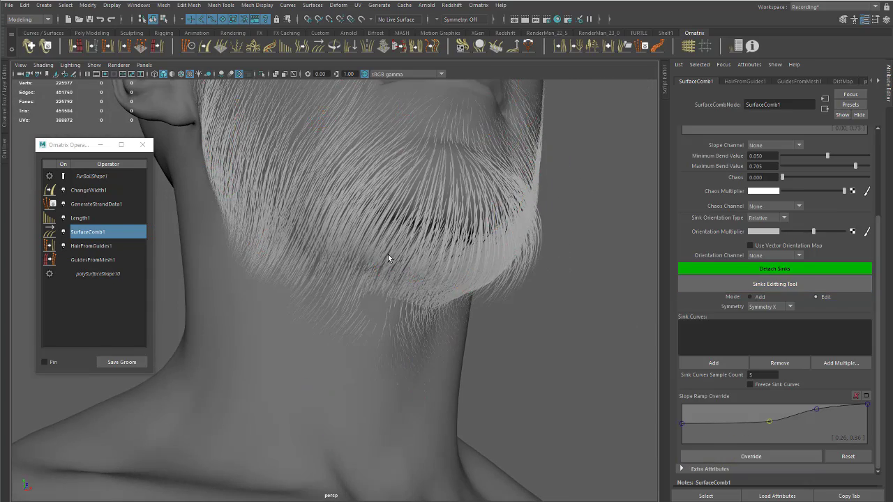
# - Examine how the beard strands lie along the jaw, chin and neck, from a distance and close up
pyautogui.keyDown('alt'); pyautogui.moveTo(457, 259); pyautogui.dragTo(380, 265); pyautogui.keyUp('alt')
pyautogui.keyDown('alt'); pyautogui.moveTo(381, 266); pyautogui.dragTo(345, 252, button='right'); pyautogui.keyUp('alt')
pyautogui.keyDown('alt'); pyautogui.moveTo(346, 253); pyautogui.dragTo(397, 259); pyautogui.keyUp('alt')
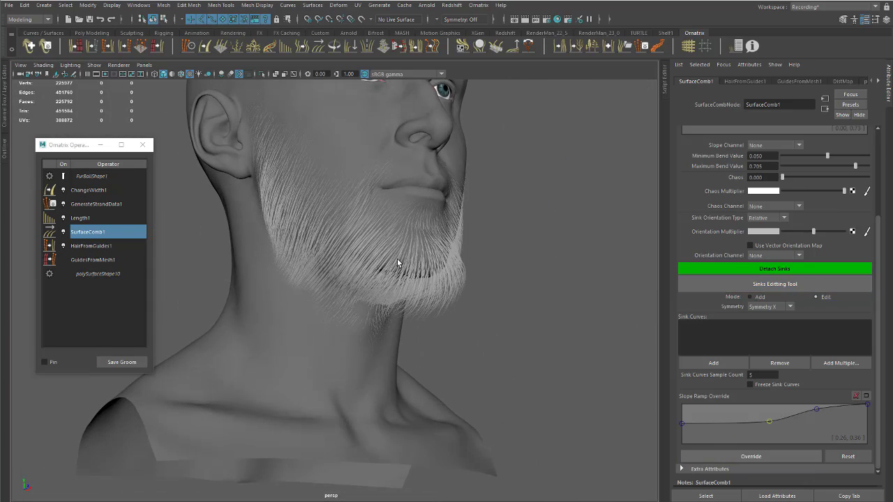
pyautogui.keyDown('alt'); pyautogui.moveTo(325, 246); pyautogui.dragTo(386, 252); pyautogui.keyUp('alt')
pyautogui.keyDown('alt'); pyautogui.moveTo(386, 252); pyautogui.dragTo(500, 279, button='right'); pyautogui.keyUp('alt')
pyautogui.keyDown('alt'); pyautogui.moveTo(500, 279); pyautogui.dragTo(336, 250); pyautogui.keyUp('alt')
pyautogui.keyDown('alt'); pyautogui.moveTo(336, 250); pyautogui.dragTo(359, 268, button='right'); pyautogui.keyUp('alt')
pyautogui.keyDown('alt'); pyautogui.moveTo(359, 267); pyautogui.dragTo(415, 291); pyautogui.keyUp('alt')
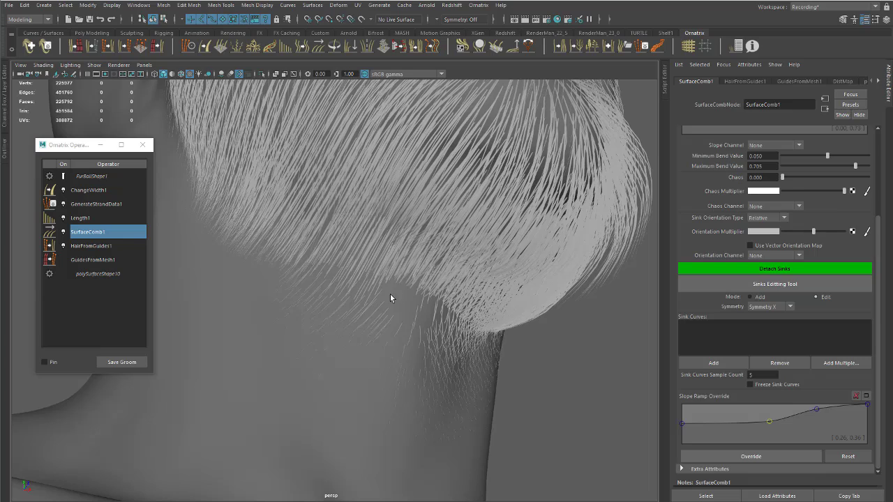
pyautogui.keyDown('alt'); pyautogui.moveTo(383, 295); pyautogui.dragTo(390, 298); pyautogui.keyUp('alt')
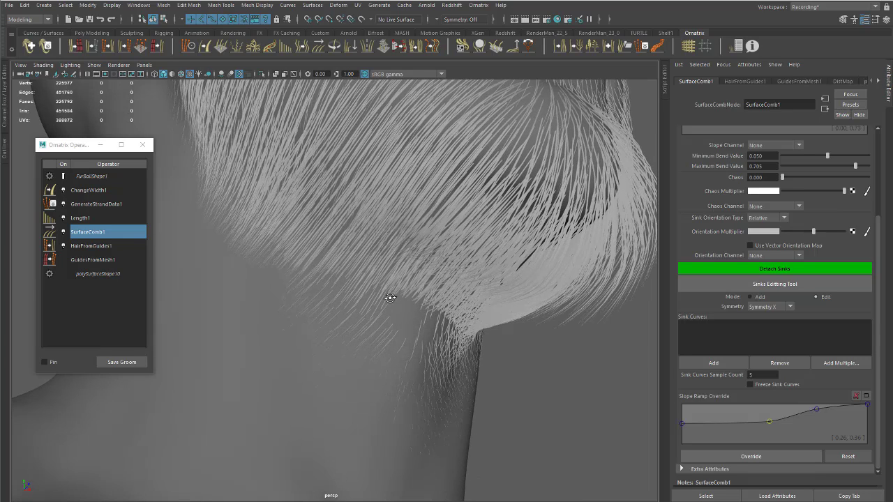
pyautogui.keyDown('alt'); pyautogui.moveTo(240, 231); pyautogui.dragTo(176, 223); pyautogui.keyUp('alt')
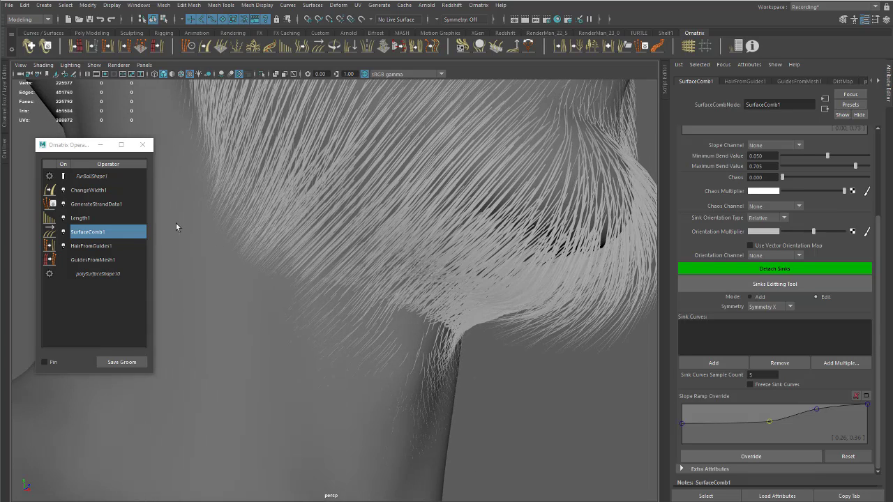
# - Add a Push Away From Surface operator above ChangeWidth1 in the beard's operator stack and check the jawline
pyautogui.click(91, 204)
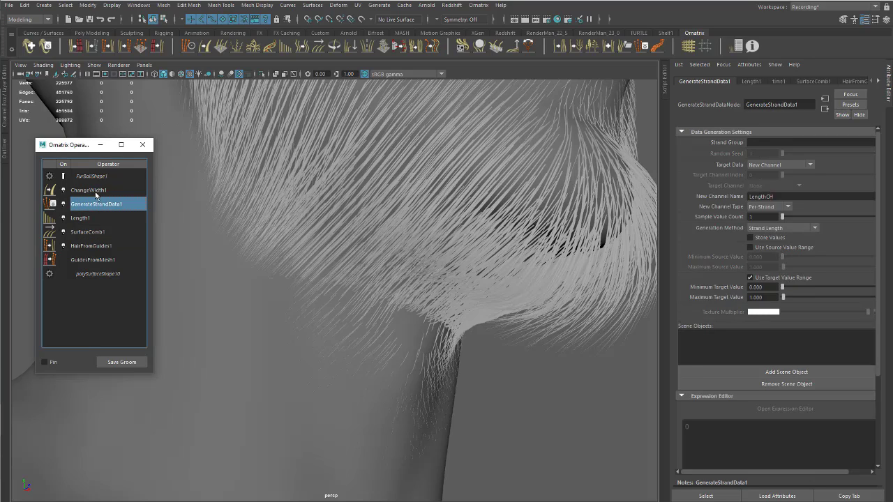
pyautogui.click(84, 232)
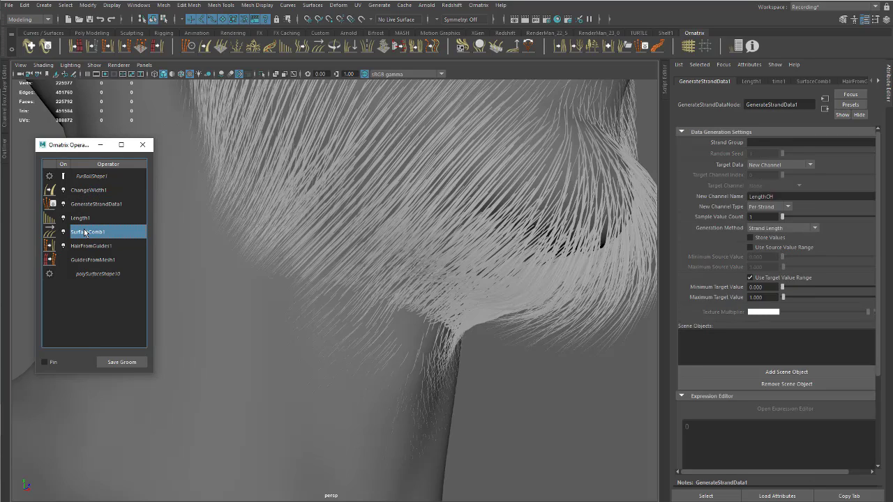
pyautogui.click(97, 207)
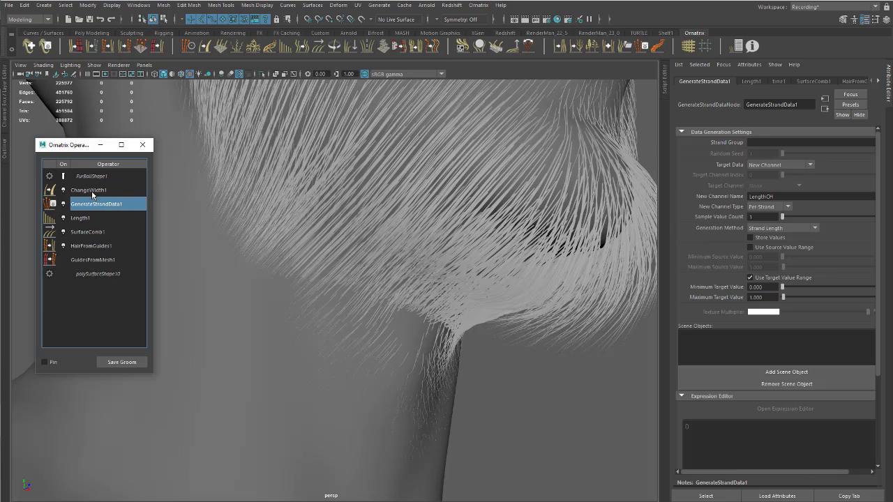
pyautogui.click(91, 190)
pyautogui.keyDown('alt'); pyautogui.moveTo(228, 195); pyautogui.dragTo(240, 201); pyautogui.keyUp('alt')
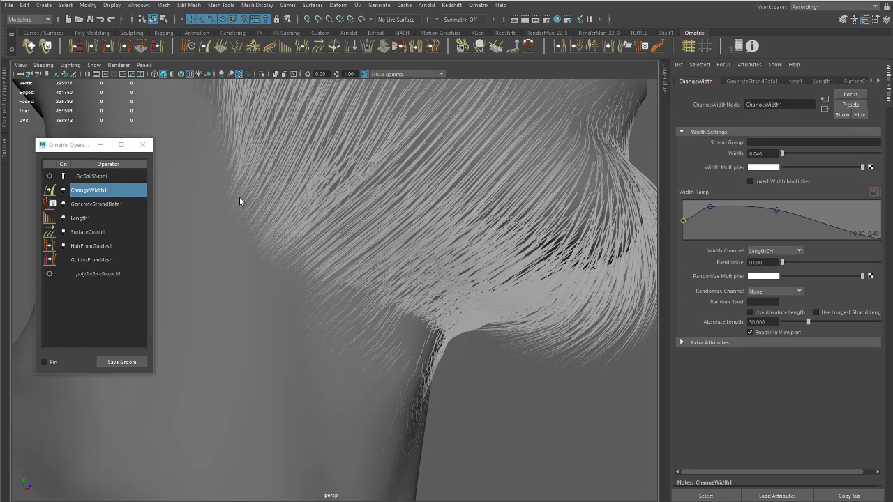
pyautogui.click(514, 48)
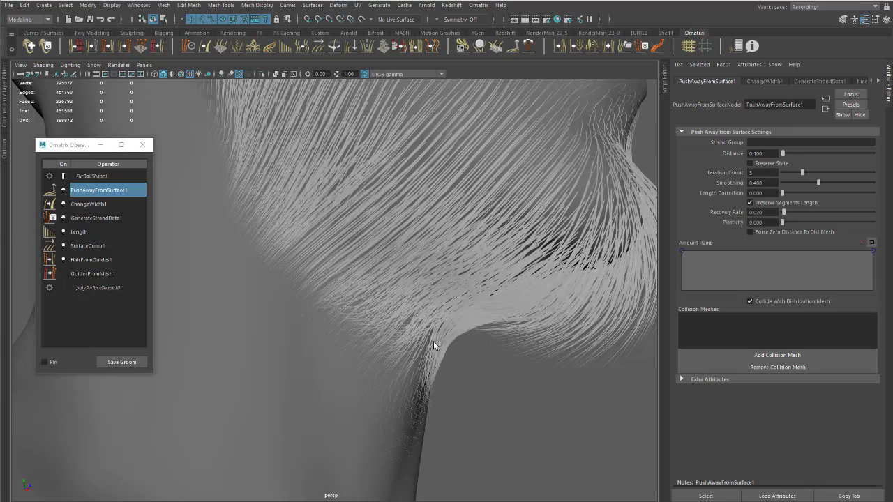
pyautogui.keyDown('alt'); pyautogui.moveTo(433, 341); pyautogui.dragTo(362, 283); pyautogui.keyUp('alt')
pyautogui.keyDown('alt'); pyautogui.moveTo(363, 283); pyautogui.dragTo(416, 271, button='right'); pyautogui.keyUp('alt')
pyautogui.keyDown('alt'); pyautogui.moveTo(397, 268); pyautogui.dragTo(451, 283); pyautogui.keyUp('alt')
pyautogui.keyDown('alt'); pyautogui.moveTo(452, 284); pyautogui.dragTo(362, 280, button='right'); pyautogui.keyUp('alt')
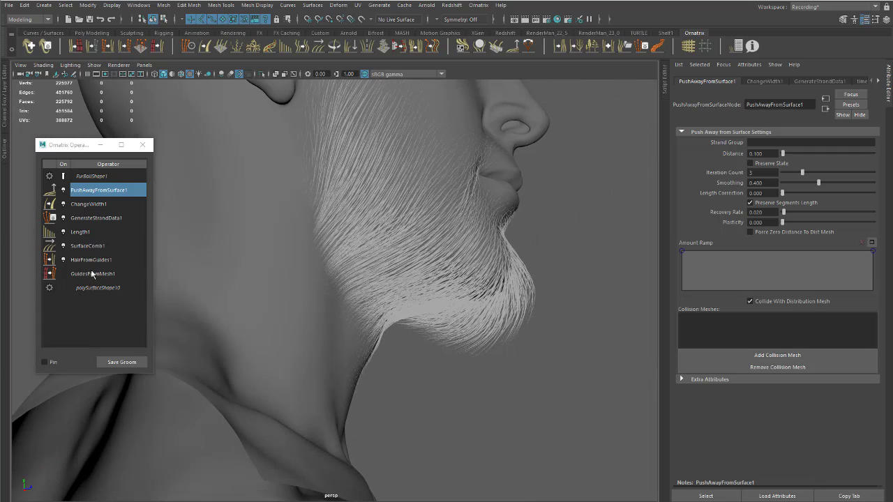
# - Expand the GEO group in the scene hierarchy and select the beard's distribution mesh polySurfaceShape10
pyautogui.click(86, 289)
pyautogui.keyDown('alt'); pyautogui.moveTo(362, 265); pyautogui.dragTo(476, 263, button='middle'); pyautogui.keyUp('alt')
pyautogui.keyDown('alt'); pyautogui.moveTo(476, 264); pyautogui.dragTo(325, 253, button='right'); pyautogui.keyUp('alt')
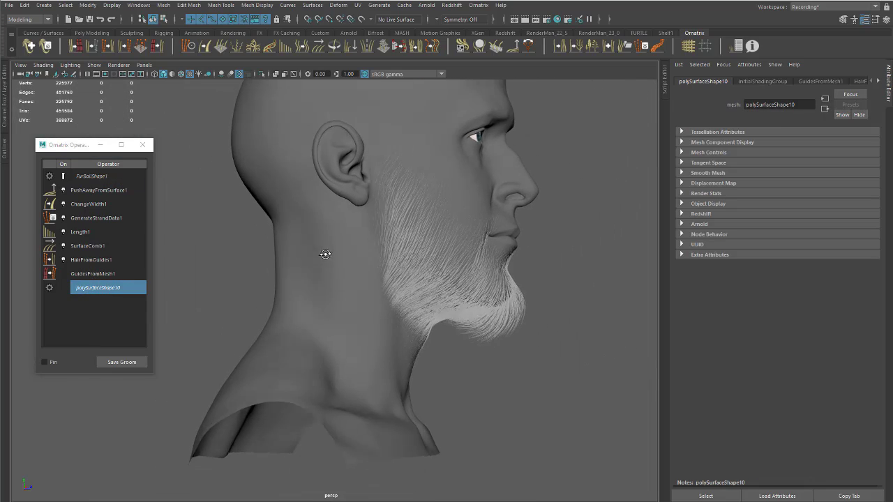
pyautogui.click(4, 149)
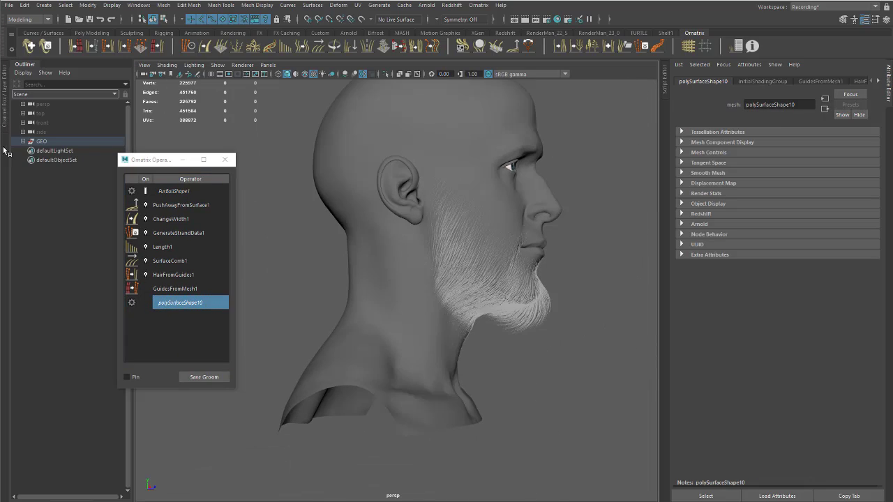
pyautogui.keyDown('shift'); pyautogui.click(23, 141); pyautogui.keyUp('shift')
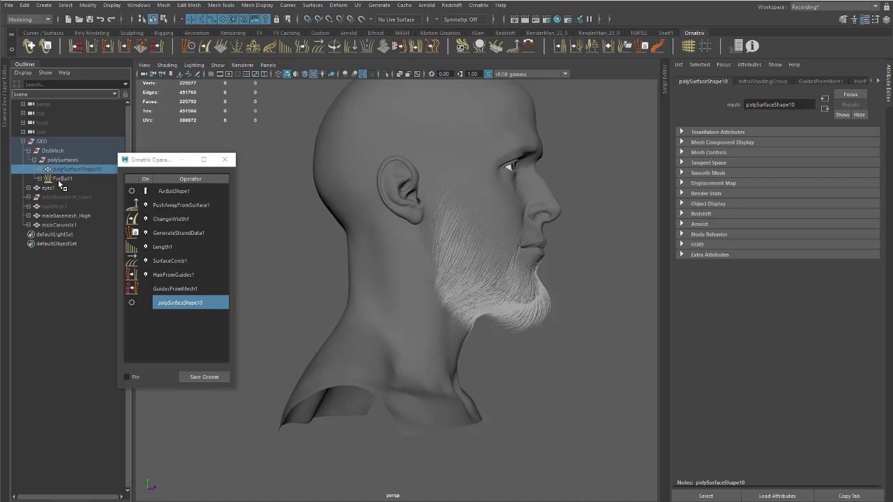
pyautogui.click(65, 178)
pyautogui.click(70, 169)
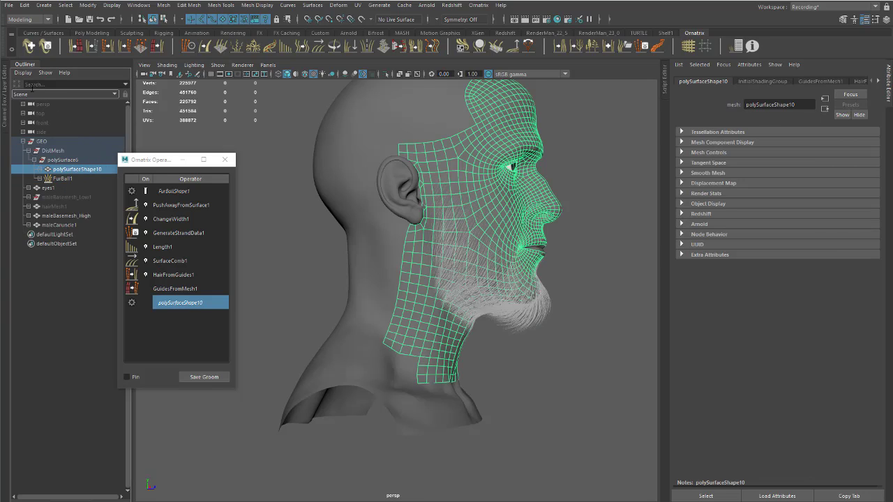
# - Hide the scene hierarchy and move the Ornatrix operator stack window clear of the beard and neck
pyautogui.click(25, 65)
pyautogui.moveTo(147, 164); pyautogui.dragTo(56, 176)
pyautogui.keyDown('alt'); pyautogui.moveTo(363, 209); pyautogui.dragTo(450, 241); pyautogui.keyUp('alt')
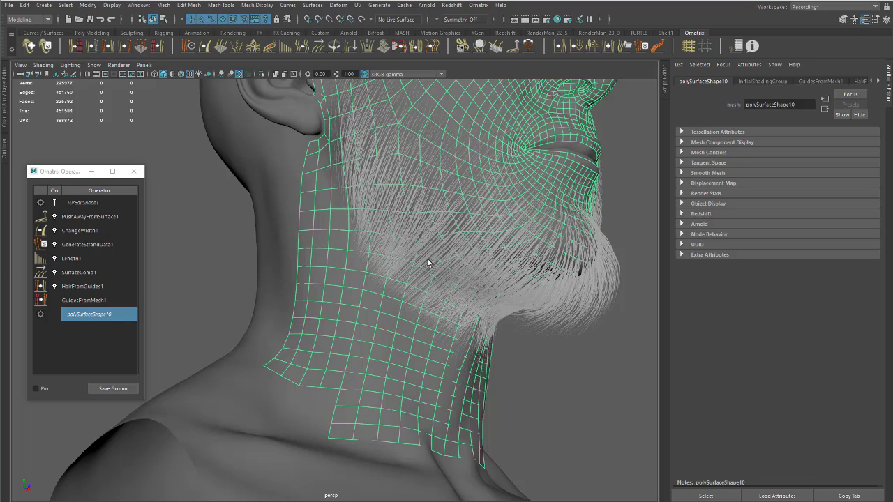
pyautogui.keyDown('alt'); pyautogui.moveTo(428, 261); pyautogui.dragTo(441, 233); pyautogui.keyUp('alt')
pyautogui.scroll(3, 404, 273)
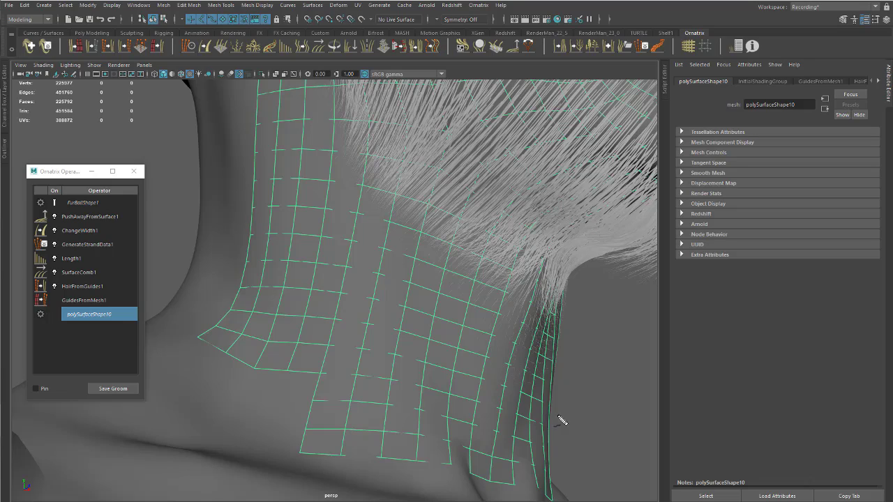
# - Examine how far the distribution mesh extends down the neck compared with the beard strands beneath the jaw
pyautogui.moveTo(261, 109)
pyautogui.mouseDown()
pyautogui.moveTo(263, 140)
pyautogui.moveTo(226, 289)
pyautogui.moveTo(286, 416)
pyautogui.moveTo(493, 480)
pyautogui.moveTo(576, 434)
pyautogui.moveTo(603, 271)
pyautogui.mouseUp()
pyautogui.moveTo(456, 206)
pyautogui.mouseDown()
pyautogui.moveTo(440, 215)
pyautogui.moveTo(566, 314)
pyautogui.moveTo(450, 205)
pyautogui.moveTo(438, 211)
pyautogui.mouseUp()
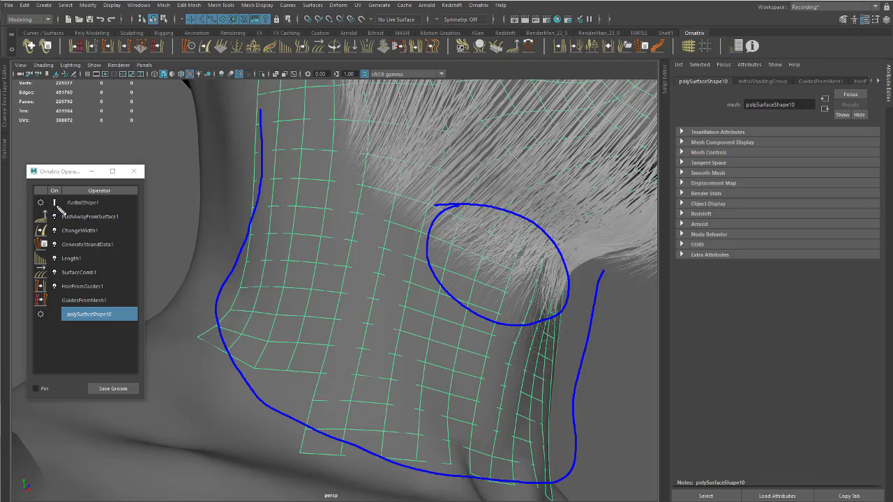
pyautogui.moveTo(58, 206)
pyautogui.mouseDown()
pyautogui.moveTo(46, 218)
pyautogui.moveTo(59, 224)
pyautogui.moveTo(125, 223)
pyautogui.moveTo(90, 205)
pyautogui.moveTo(57, 218)
pyautogui.moveTo(66, 213)
pyautogui.mouseUp()
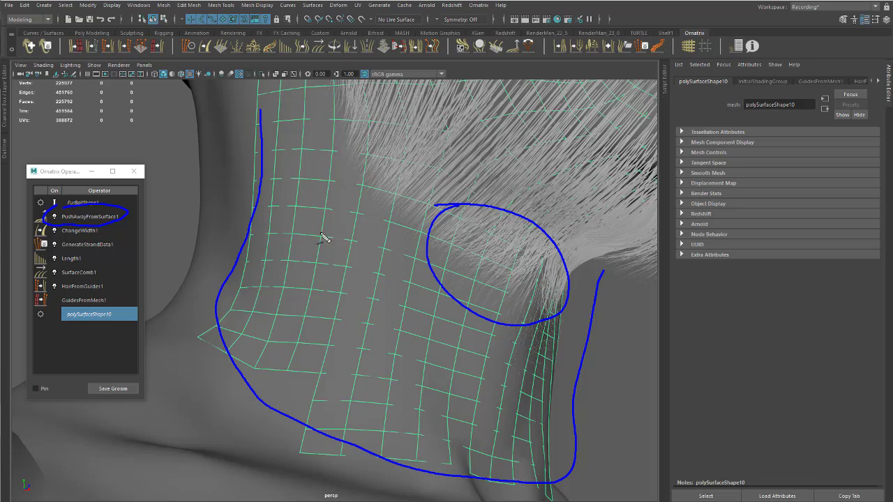
pyautogui.moveTo(356, 251); pyautogui.dragTo(363, 248)
pyautogui.moveTo(452, 194)
pyautogui.mouseDown()
pyautogui.moveTo(440, 288)
pyautogui.moveTo(525, 319)
pyautogui.moveTo(533, 302)
pyautogui.mouseUp()
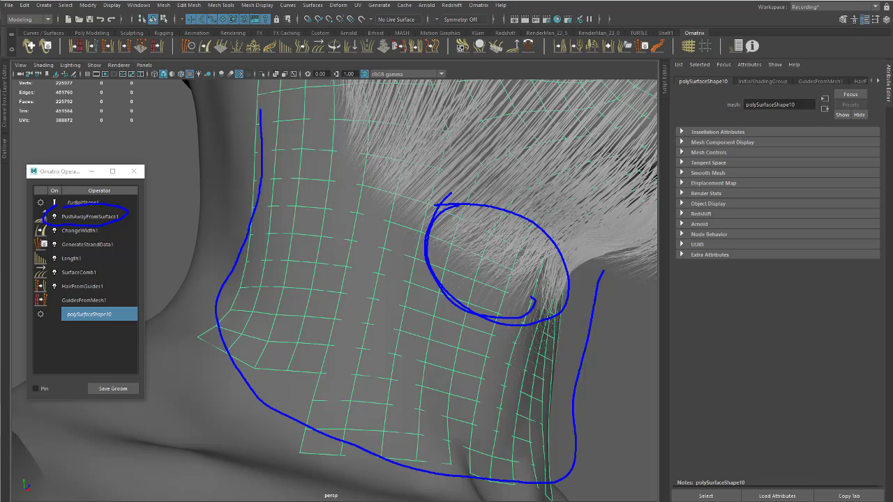
pyautogui.press('Escape')
pyautogui.moveTo(478, 380)
pyautogui.keyDown('alt'); pyautogui.mouseDown()
pyautogui.moveTo(466, 353)
pyautogui.moveTo(466, 297)
pyautogui.moveTo(460, 326)
pyautogui.mouseUp(); pyautogui.keyUp('alt')
pyautogui.keyDown('alt'); pyautogui.moveTo(460, 325); pyautogui.dragTo(543, 451, button='right'); pyautogui.keyUp('alt')
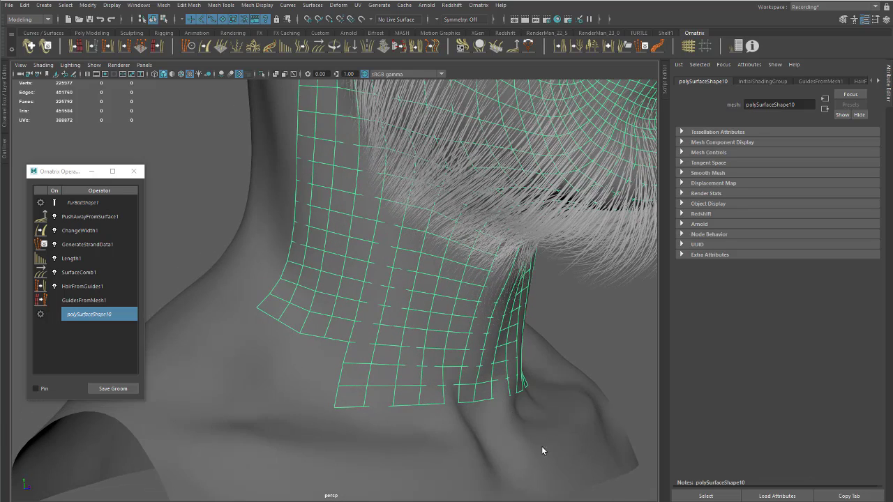
pyautogui.keyDown('alt'); pyautogui.moveTo(461, 357); pyautogui.dragTo(496, 327, button='middle'); pyautogui.keyUp('alt')
pyautogui.keyDown('alt'); pyautogui.moveTo(496, 327); pyautogui.dragTo(510, 314); pyautogui.keyUp('alt')
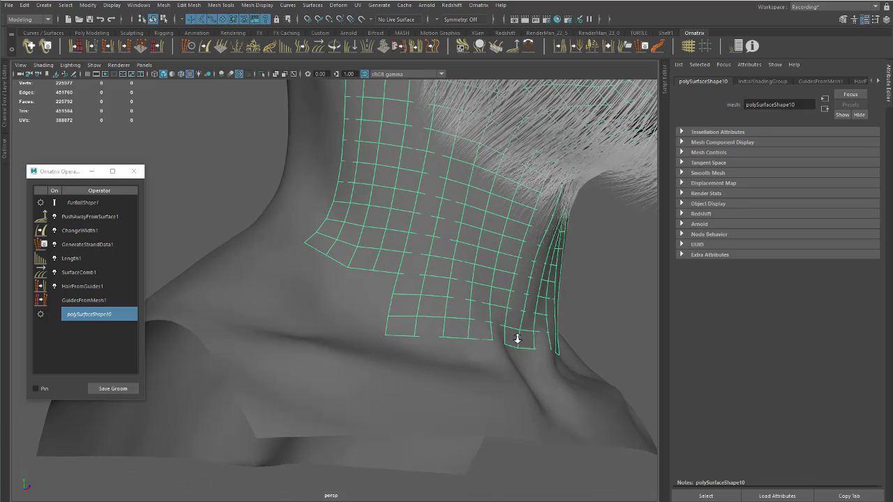
pyautogui.keyDown('alt'); pyautogui.moveTo(519, 339); pyautogui.dragTo(610, 406, button='right'); pyautogui.keyUp('alt')
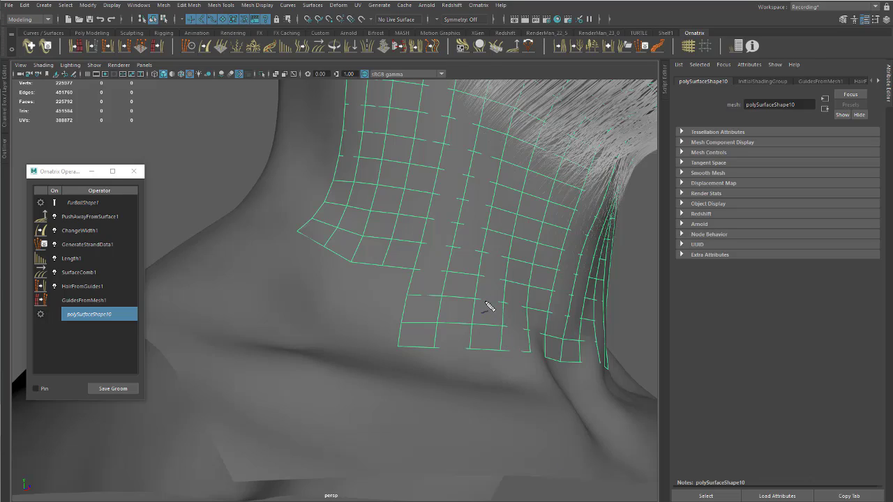
pyautogui.moveTo(484, 307)
pyautogui.mouseDown()
pyautogui.moveTo(497, 348)
pyautogui.moveTo(480, 405)
pyautogui.mouseUp()
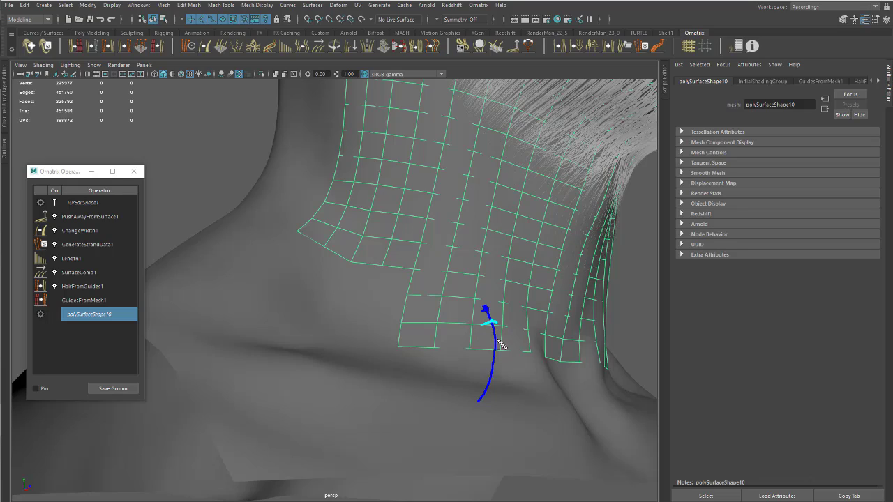
pyautogui.click(494, 338)
pyautogui.moveTo(494, 369)
pyautogui.mouseDown()
pyautogui.moveTo(463, 360)
pyautogui.moveTo(472, 339)
pyautogui.moveTo(493, 353)
pyautogui.moveTo(480, 380)
pyautogui.moveTo(466, 325)
pyautogui.moveTo(483, 315)
pyautogui.mouseUp()
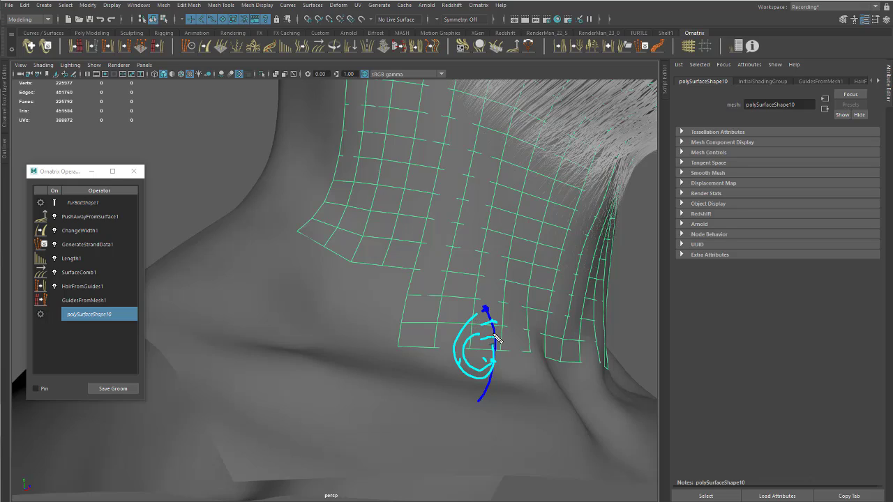
pyautogui.moveTo(491, 370)
pyautogui.mouseDown()
pyautogui.moveTo(475, 336)
pyautogui.moveTo(490, 330)
pyautogui.moveTo(487, 370)
pyautogui.mouseUp()
pyautogui.moveTo(383, 132)
pyautogui.mouseDown()
pyautogui.moveTo(365, 275)
pyautogui.moveTo(393, 351)
pyautogui.moveTo(472, 375)
pyautogui.moveTo(631, 376)
pyautogui.moveTo(645, 333)
pyautogui.moveTo(620, 248)
pyautogui.moveTo(556, 220)
pyautogui.mouseUp()
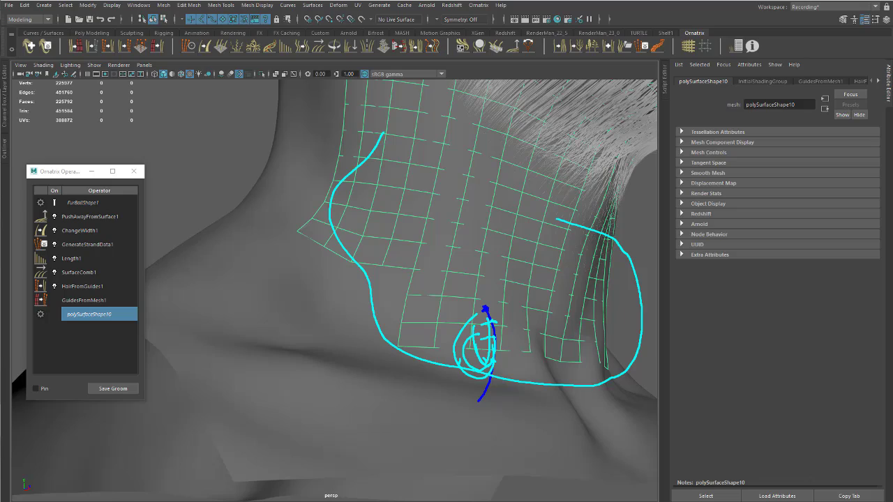
pyautogui.press('Escape')
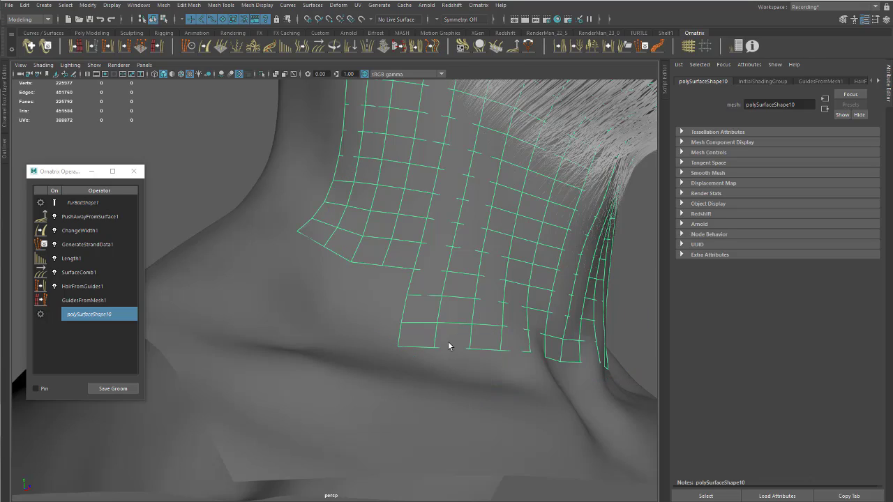
# - Turn off Collide With Distribution Mesh in the PushAwayFromSurface1 operator
pyautogui.click(81, 220)
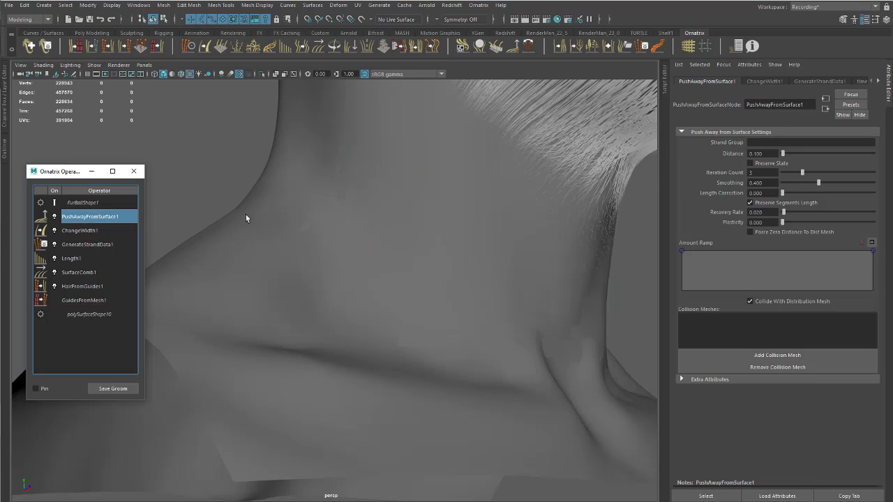
pyautogui.keyDown('alt'); pyautogui.moveTo(445, 232); pyautogui.dragTo(460, 242, button='right'); pyautogui.keyUp('alt')
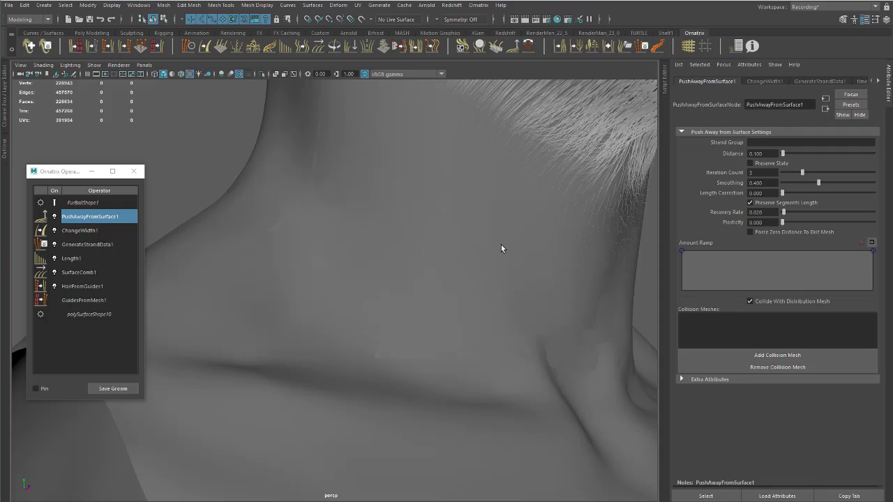
pyautogui.click(725, 342)
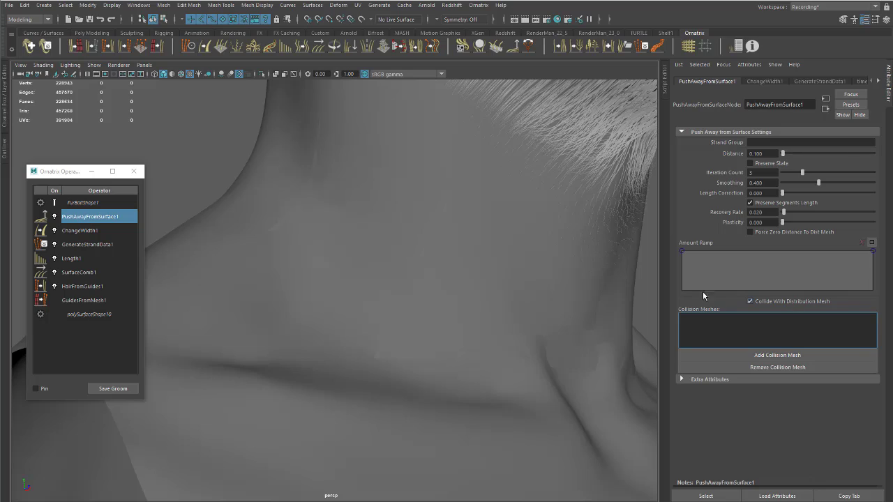
pyautogui.keyDown('alt'); pyautogui.moveTo(547, 215); pyautogui.dragTo(468, 298, button='middle'); pyautogui.keyUp('alt')
pyautogui.keyDown('alt'); pyautogui.moveTo(468, 298); pyautogui.dragTo(545, 326, button='right'); pyautogui.keyUp('alt')
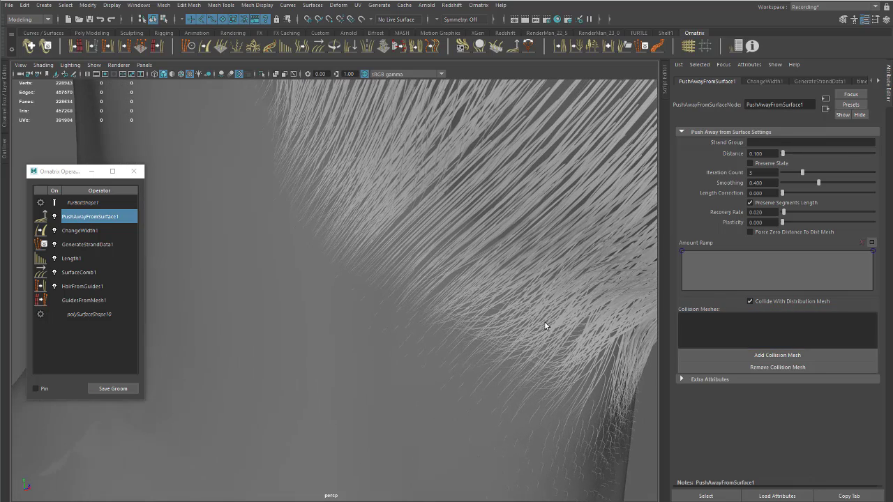
pyautogui.click(766, 301)
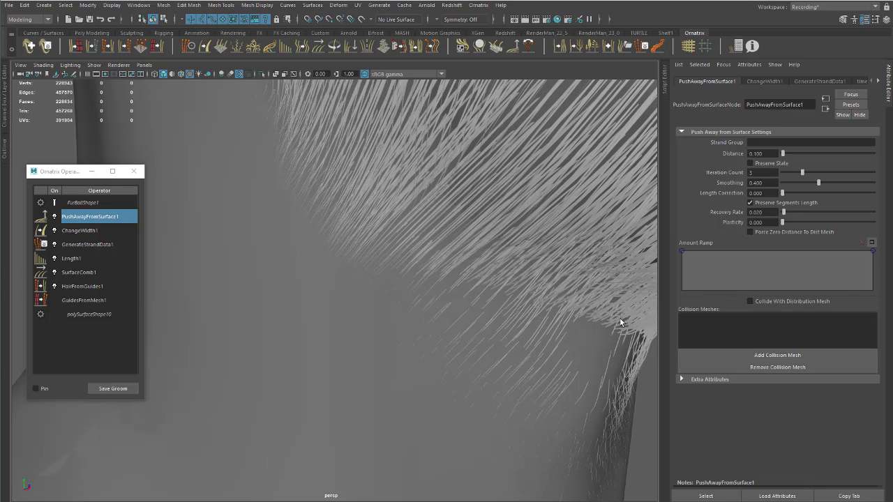
# - Compare the strands under the chin with Collide With Distribution Mesh switched on and off again
pyautogui.keyDown('alt'); pyautogui.moveTo(554, 318); pyautogui.dragTo(456, 232); pyautogui.keyUp('alt')
pyautogui.keyDown('alt'); pyautogui.moveTo(456, 232); pyautogui.dragTo(500, 248, button='right'); pyautogui.keyUp('alt')
pyautogui.keyDown('alt'); pyautogui.moveTo(499, 248); pyautogui.dragTo(480, 303, button='middle'); pyautogui.keyUp('alt')
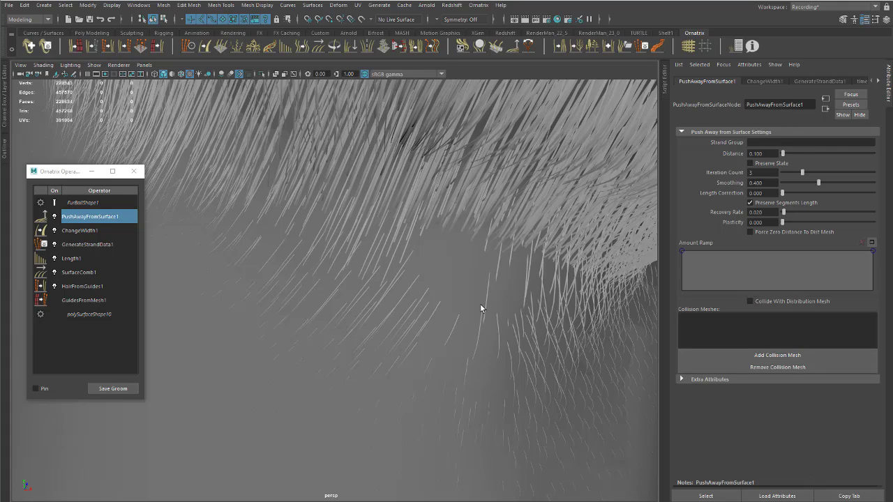
pyautogui.click(782, 308)
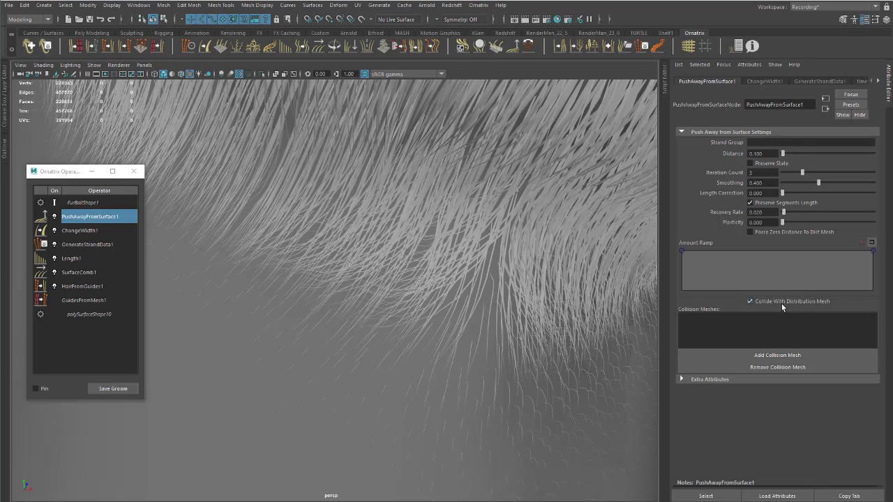
pyautogui.click(782, 306)
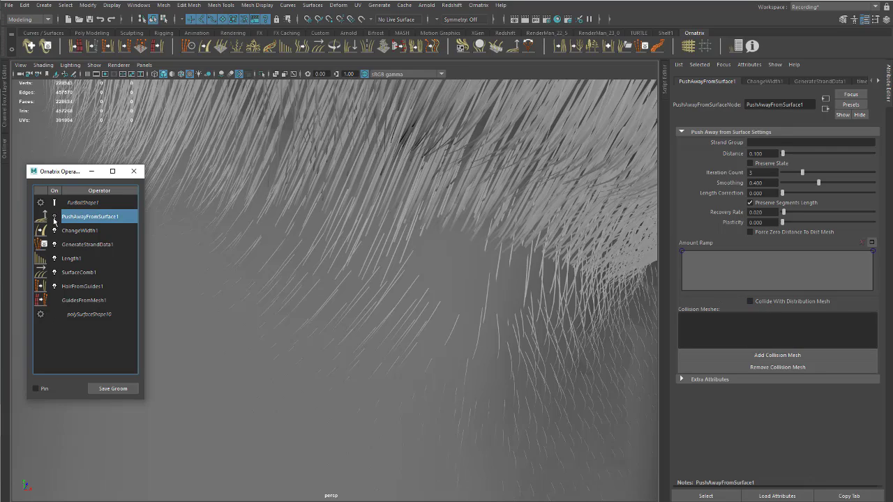
pyautogui.click(54, 217)
# - Check the beard's lower edge against the distribution mesh polySurfaceShape10 on the neck and return to the PushAwayFromSurface1 settings
pyautogui.keyDown('alt'); pyautogui.moveTo(471, 282); pyautogui.dragTo(286, 278, button='right'); pyautogui.keyUp('alt')
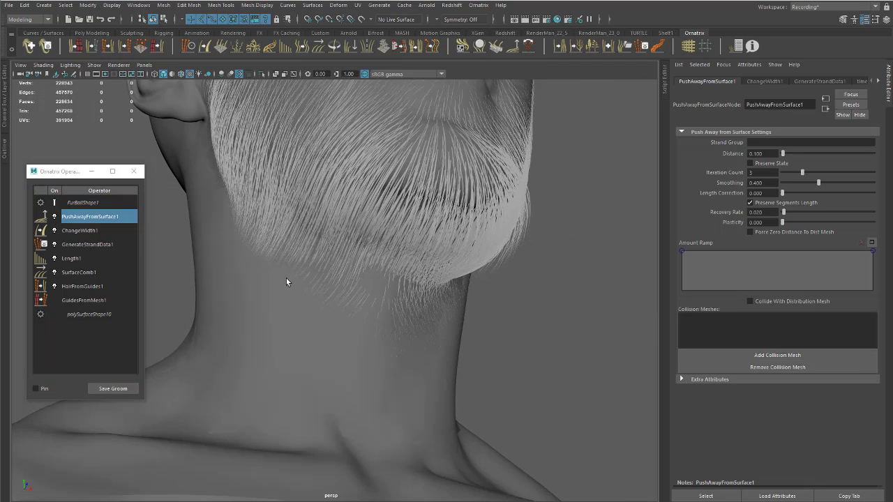
pyautogui.keyDown('alt'); pyautogui.moveTo(286, 279); pyautogui.dragTo(232, 344); pyautogui.keyUp('alt')
pyautogui.click(87, 314)
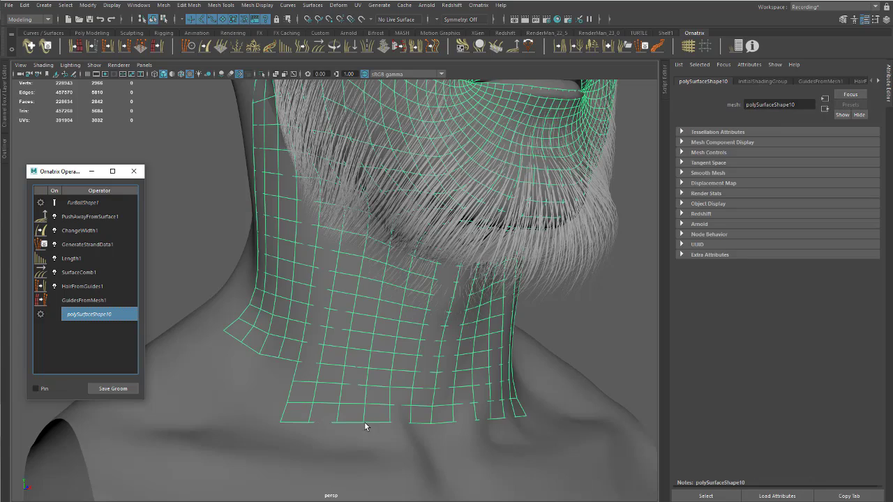
pyautogui.click(95, 217)
pyautogui.keyDown('alt'); pyautogui.moveTo(373, 253); pyautogui.dragTo(451, 249, button='right'); pyautogui.keyUp('alt')
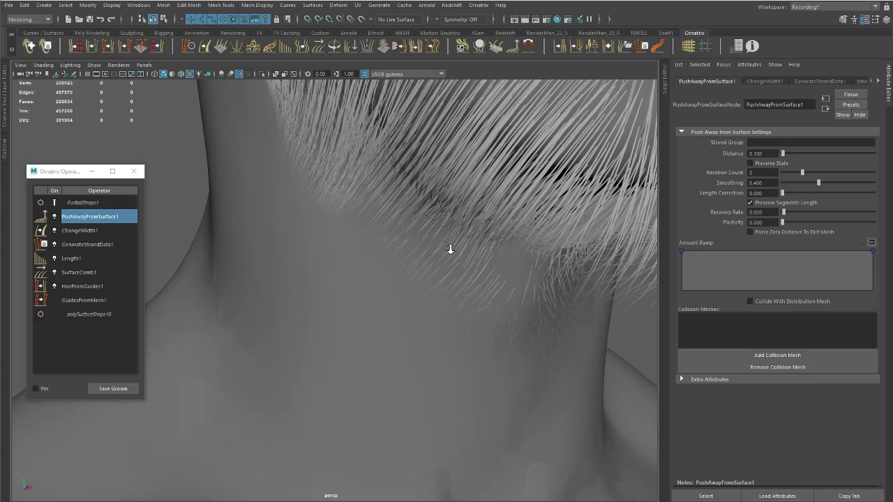
pyautogui.keyDown('alt'); pyautogui.moveTo(451, 250); pyautogui.dragTo(494, 227); pyautogui.keyUp('alt')
pyautogui.keyDown('alt'); pyautogui.moveTo(495, 226); pyautogui.dragTo(438, 241, button='middle'); pyautogui.keyUp('alt')
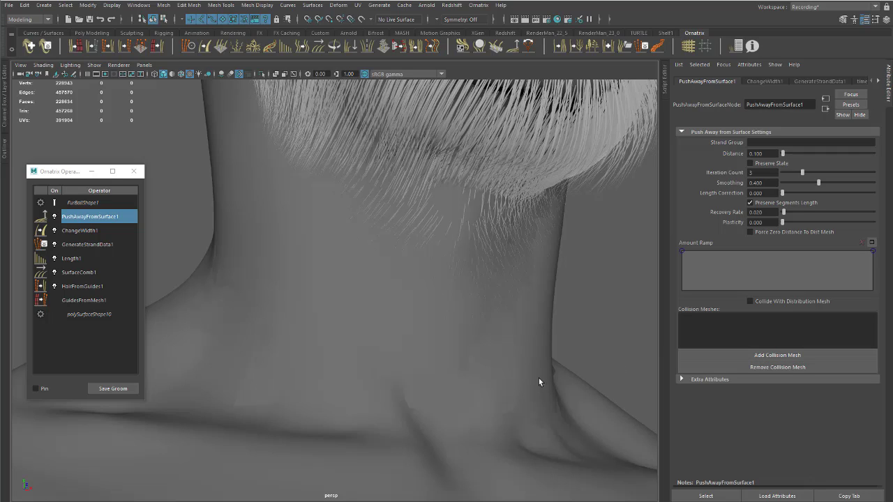
pyautogui.keyDown('alt'); pyautogui.moveTo(538, 378); pyautogui.dragTo(517, 332); pyautogui.keyUp('alt')
pyautogui.keyDown('alt'); pyautogui.moveTo(515, 328); pyautogui.dragTo(424, 297, button='right'); pyautogui.keyUp('alt')
pyautogui.keyDown('alt'); pyautogui.moveTo(424, 298); pyautogui.dragTo(458, 230, button='middle'); pyautogui.keyUp('alt')
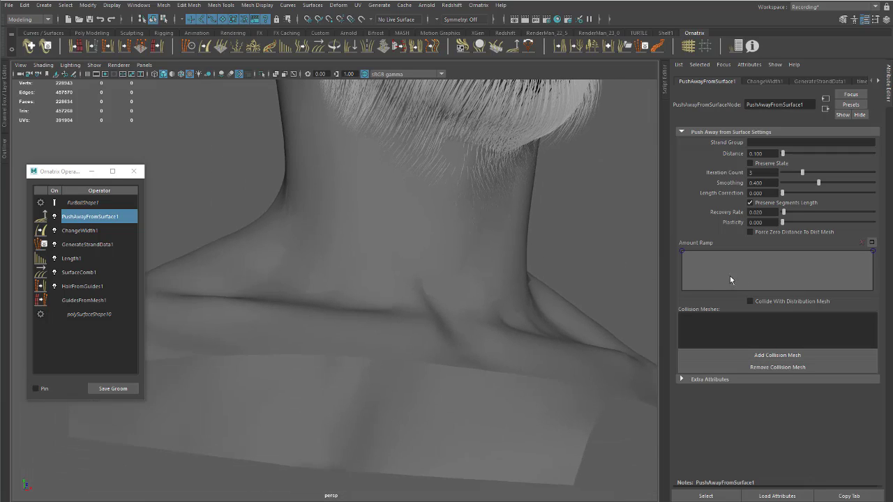
# - Try to add the body mesh as a collision mesh of the PushAwayFromSurface1 operator
pyautogui.click(751, 357)
pyautogui.click(230, 320)
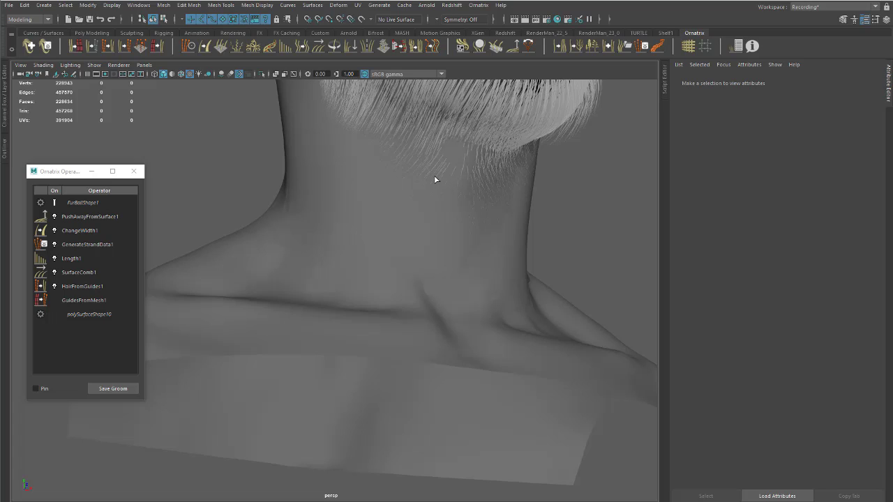
pyautogui.scroll(3, 412, 233)
pyautogui.scroll(3, 455, 268)
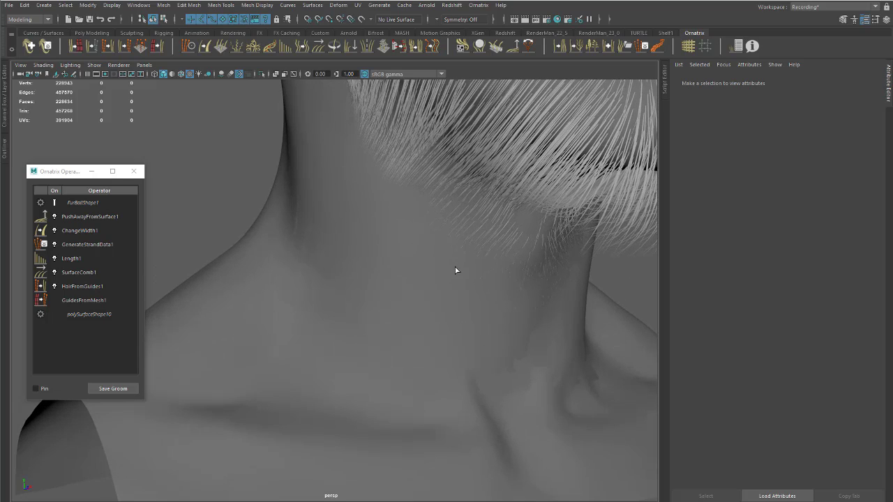
pyautogui.keyDown('alt'); pyautogui.moveTo(454, 249); pyautogui.dragTo(464, 180); pyautogui.keyUp('alt')
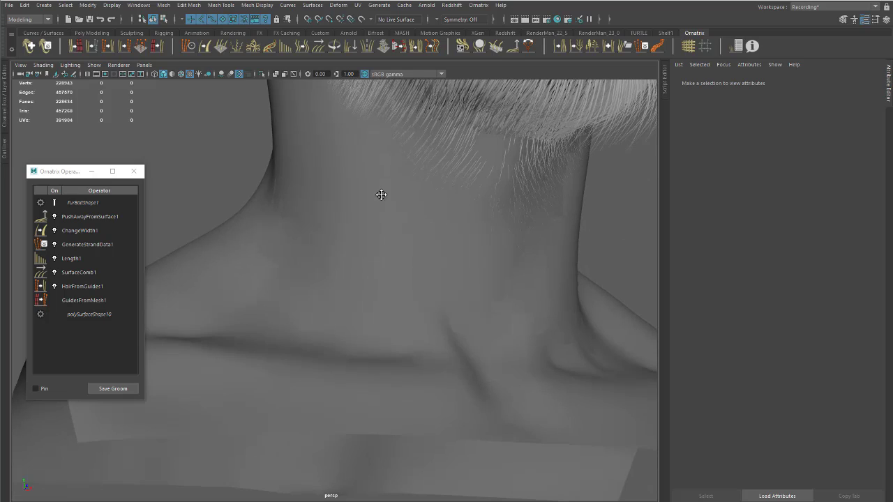
pyautogui.keyDown('alt'); pyautogui.moveTo(379, 193); pyautogui.dragTo(196, 333); pyautogui.keyUp('alt')
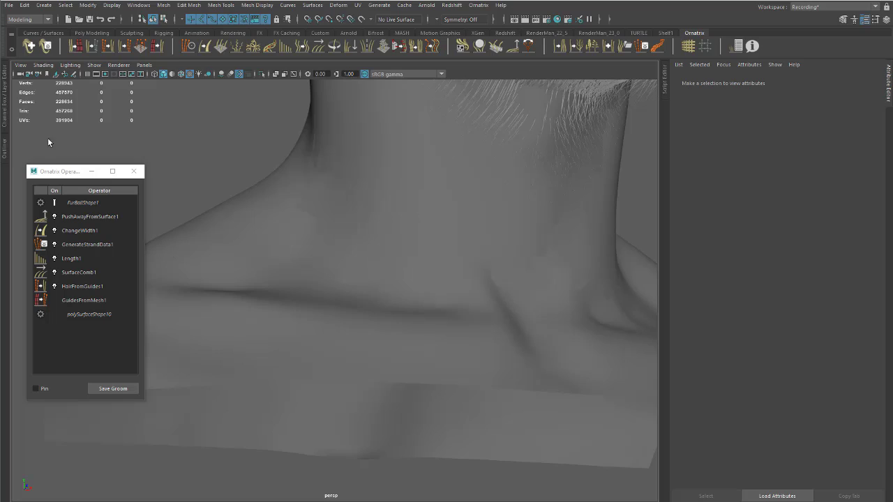
# - Take the Character display layer out of Reference mode and select the maleBasemesh_High body mesh
pyautogui.click(4, 150)
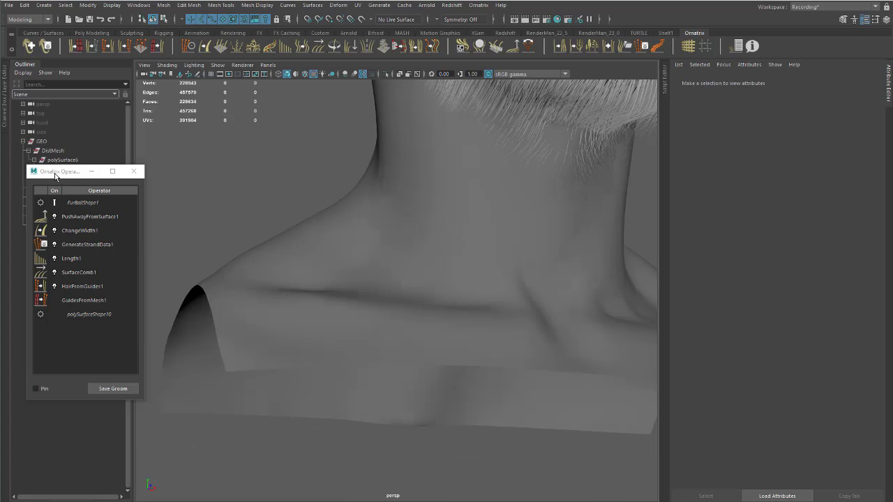
pyautogui.moveTo(55, 174); pyautogui.dragTo(188, 155)
pyautogui.click(18, 68)
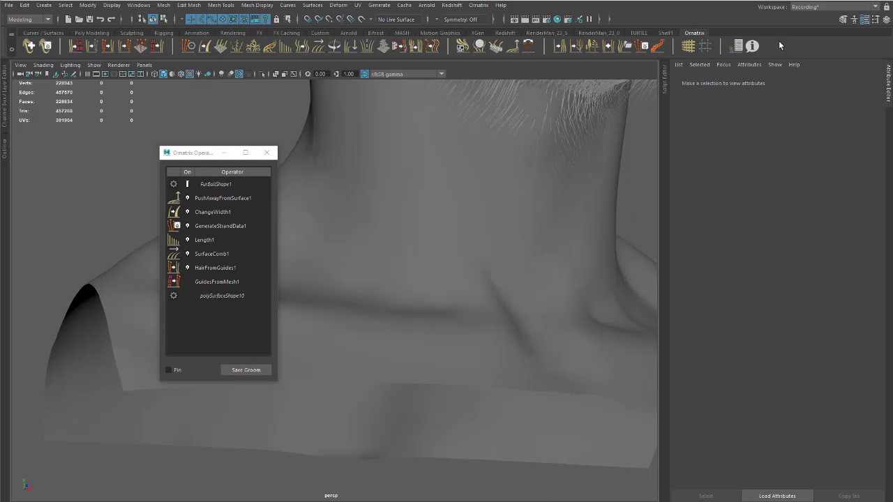
pyautogui.click(885, 20)
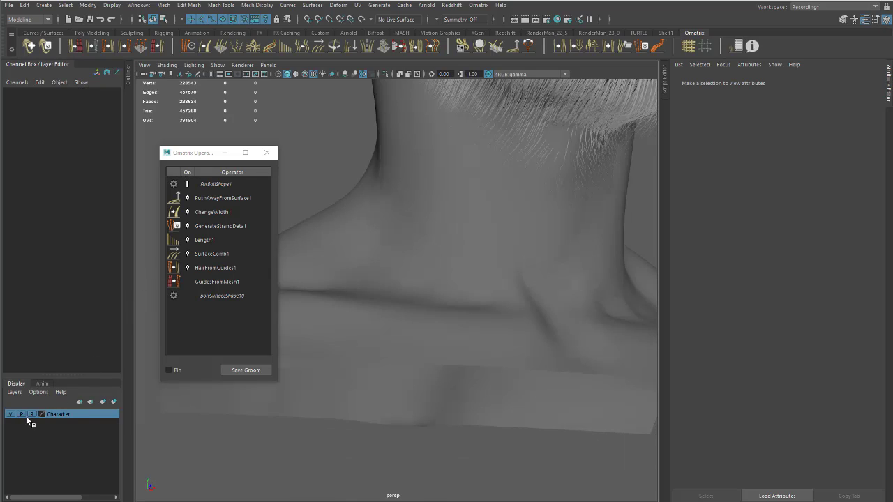
pyautogui.click(372, 405)
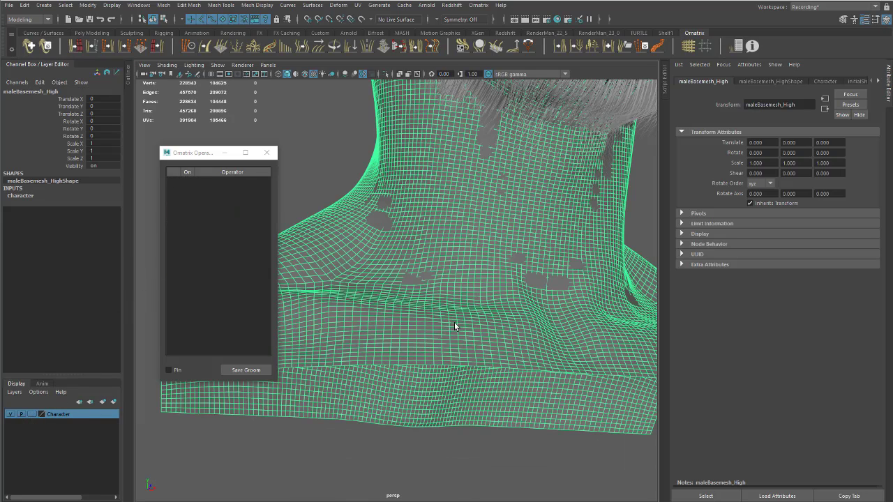
# - Add the maleBasemesh_High body mesh as a collision mesh of the beard's PushAwayFromSurface1 operator
pyautogui.click(318, 146)
pyautogui.click(583, 104)
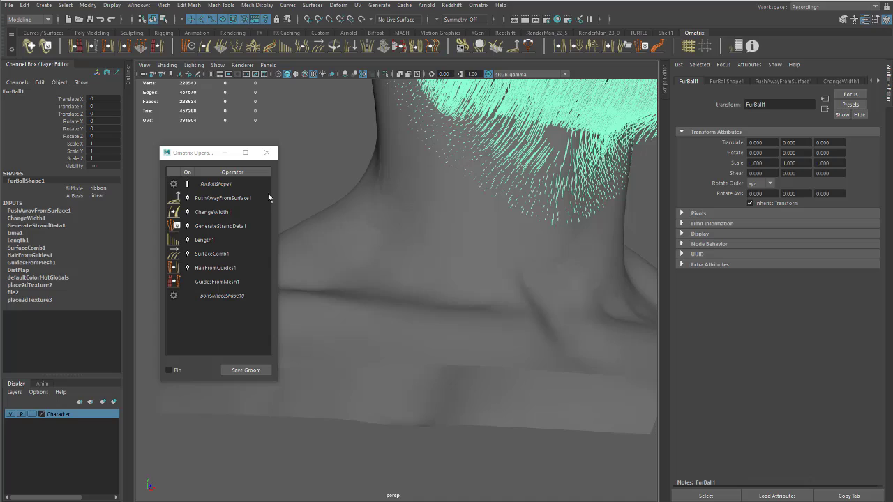
pyautogui.click(230, 198)
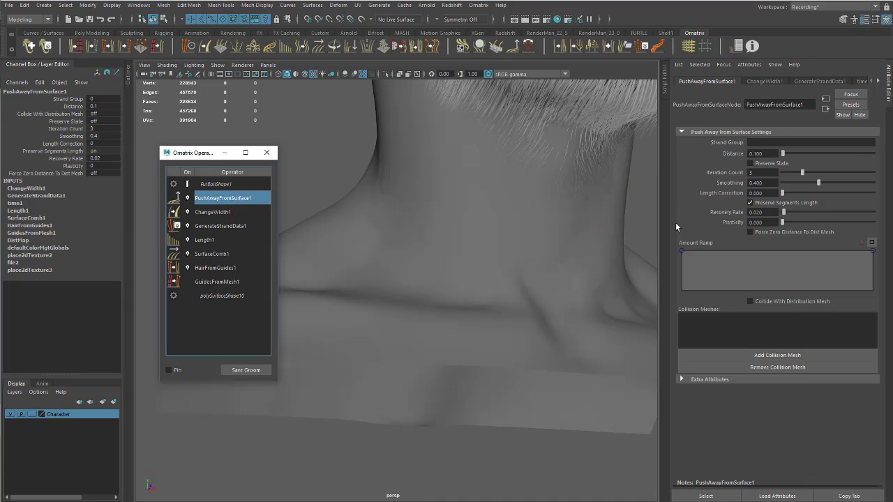
pyautogui.click(759, 357)
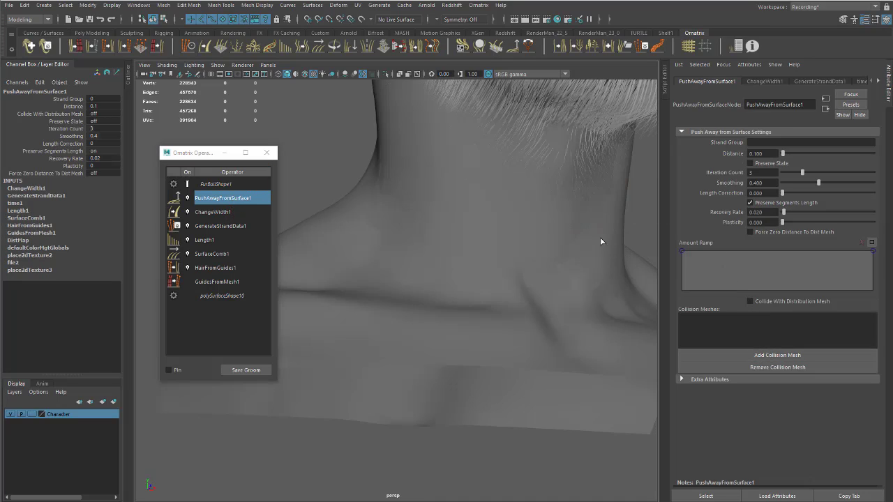
pyautogui.click(349, 347)
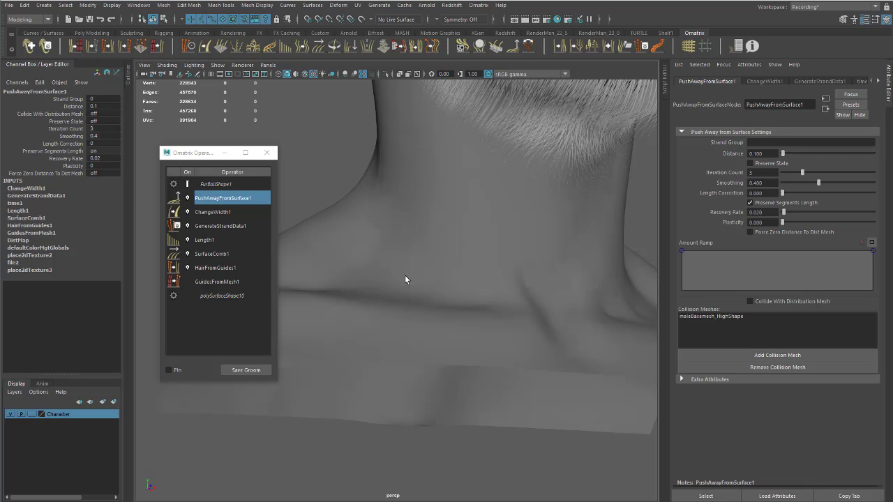
# - Examine how the strands under the chin and along the neck lie with the body mesh as collider
pyautogui.keyDown('alt'); pyautogui.moveTo(548, 160); pyautogui.dragTo(491, 291, button='middle'); pyautogui.keyUp('alt')
pyautogui.keyDown('alt'); pyautogui.moveTo(490, 291); pyautogui.dragTo(512, 184); pyautogui.keyUp('alt')
pyautogui.scroll(4, 512, 184)
pyautogui.keyDown('alt'); pyautogui.moveTo(512, 184); pyautogui.dragTo(522, 307, button='middle'); pyautogui.keyUp('alt')
pyautogui.keyDown('alt'); pyautogui.moveTo(535, 232); pyautogui.dragTo(483, 267, button='middle'); pyautogui.keyUp('alt')
pyautogui.scroll(-3, 477, 249)
pyautogui.moveTo(477, 249)
pyautogui.keyDown('alt'); pyautogui.mouseDown()
pyautogui.moveTo(464, 293)
pyautogui.moveTo(481, 226)
pyautogui.moveTo(484, 315)
pyautogui.moveTo(486, 248)
pyautogui.mouseUp(); pyautogui.keyUp('alt')
# - Compare the neck coverage of distribution mesh polySurfaceShape10 with the maleBasemesh_High body mesh and return to the PushAwayFromSurface1 settings
pyautogui.click(222, 295)
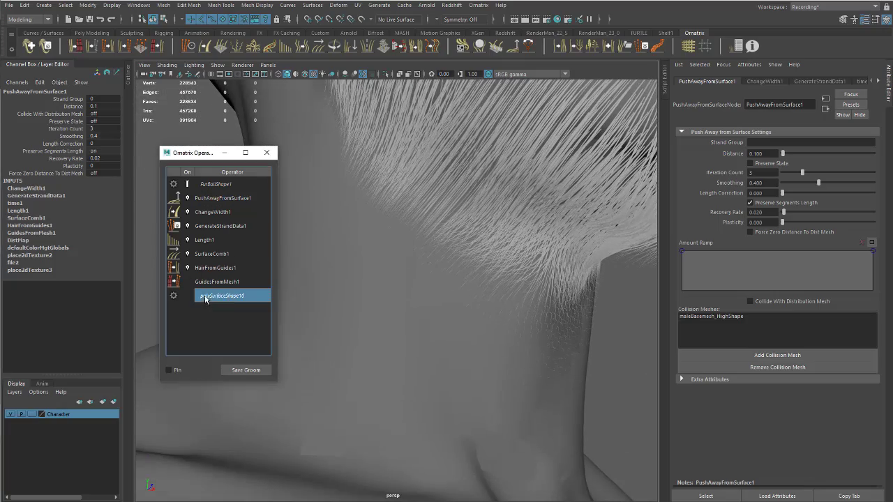
pyautogui.keyDown('alt'); pyautogui.moveTo(403, 261); pyautogui.dragTo(407, 251, button='middle'); pyautogui.keyUp('alt')
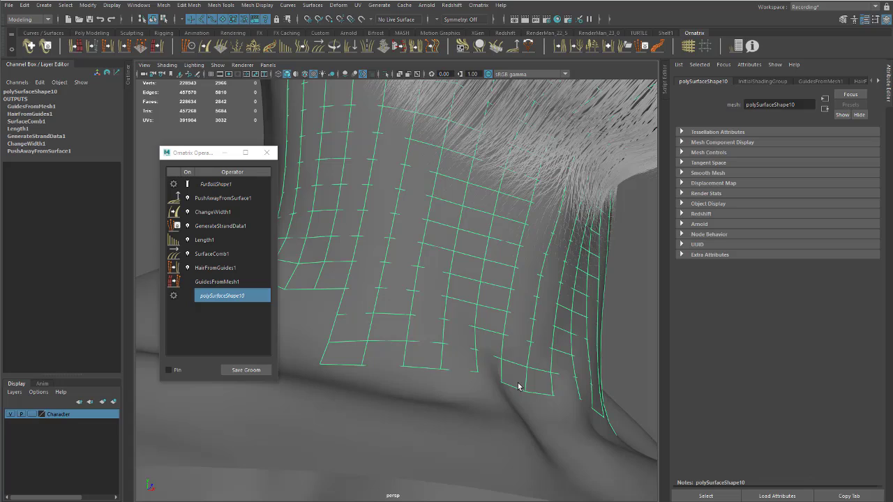
pyautogui.keyDown('alt'); pyautogui.moveTo(519, 381); pyautogui.dragTo(488, 328); pyautogui.keyUp('alt')
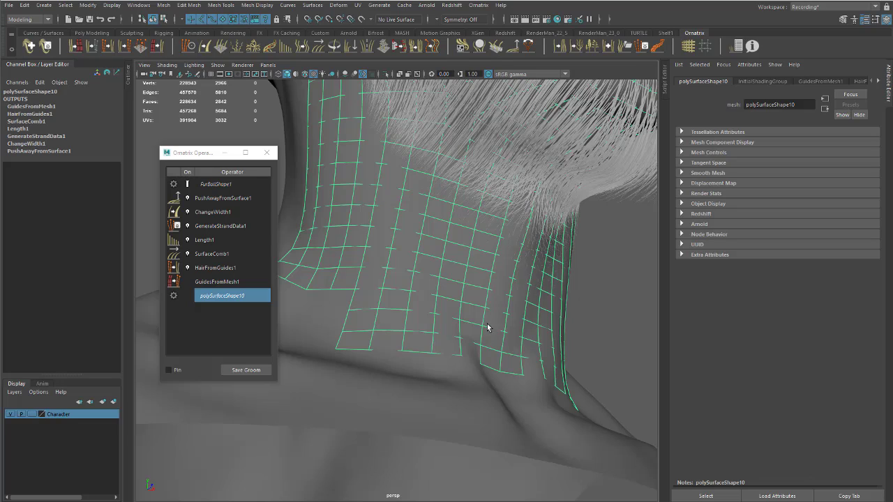
pyautogui.moveTo(487, 327)
pyautogui.keyDown('alt'); pyautogui.mouseDown()
pyautogui.moveTo(448, 239)
pyautogui.moveTo(478, 339)
pyautogui.moveTo(424, 332)
pyautogui.moveTo(479, 339)
pyautogui.moveTo(496, 328)
pyautogui.mouseUp(); pyautogui.keyUp('alt')
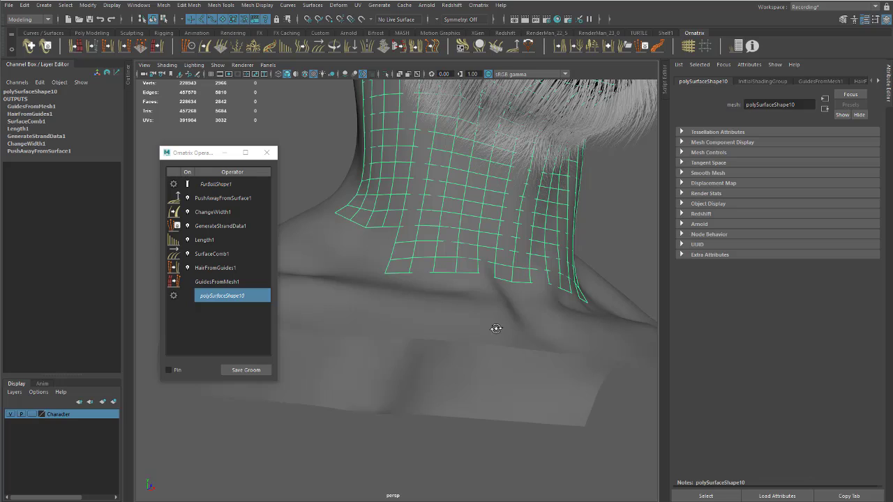
pyautogui.keyDown('alt'); pyautogui.moveTo(481, 306); pyautogui.dragTo(471, 376, button='middle'); pyautogui.keyUp('alt')
pyautogui.keyDown('alt'); pyautogui.moveTo(468, 308); pyautogui.dragTo(498, 310, button='right'); pyautogui.keyUp('alt')
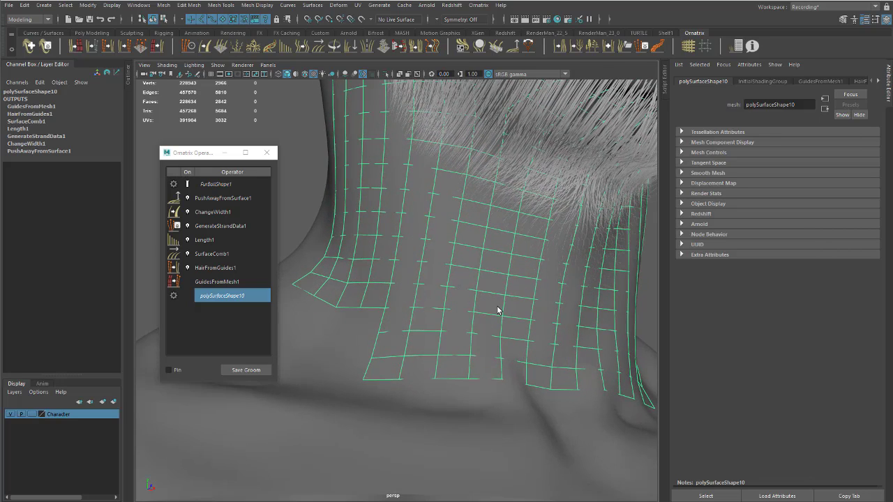
pyautogui.keyDown('alt'); pyautogui.moveTo(498, 310); pyautogui.dragTo(419, 279, button='right'); pyautogui.keyUp('alt')
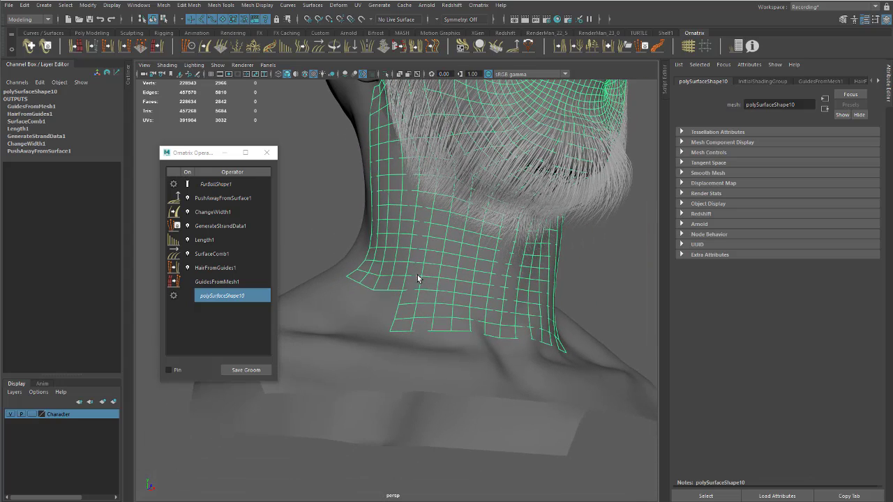
pyautogui.click(363, 325)
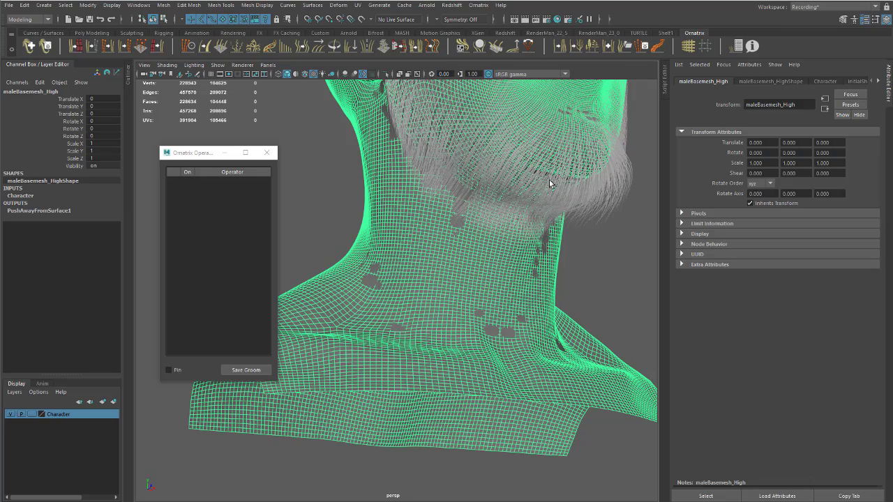
pyautogui.click(436, 231)
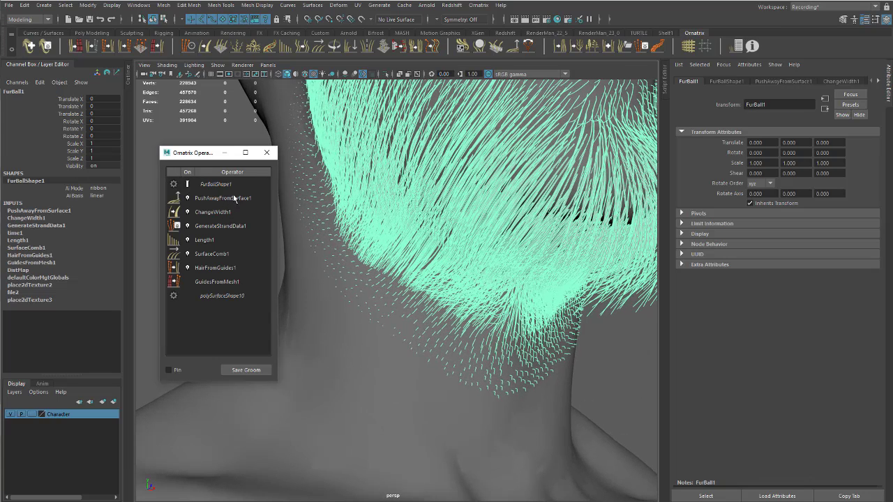
pyautogui.click(224, 198)
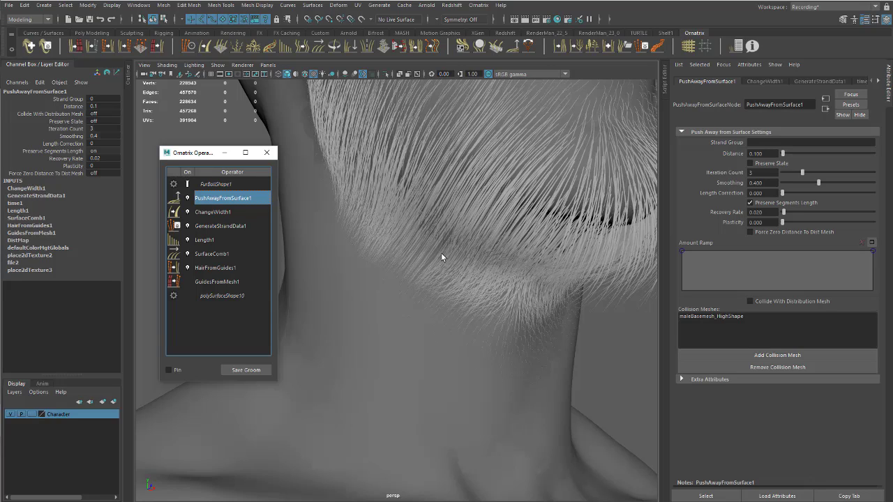
# - Inspect the body-mesh collision on the beard from the jaw, front, ear side and under the chin
pyautogui.keyDown('alt'); pyautogui.moveTo(447, 251); pyautogui.dragTo(390, 278); pyautogui.keyUp('alt')
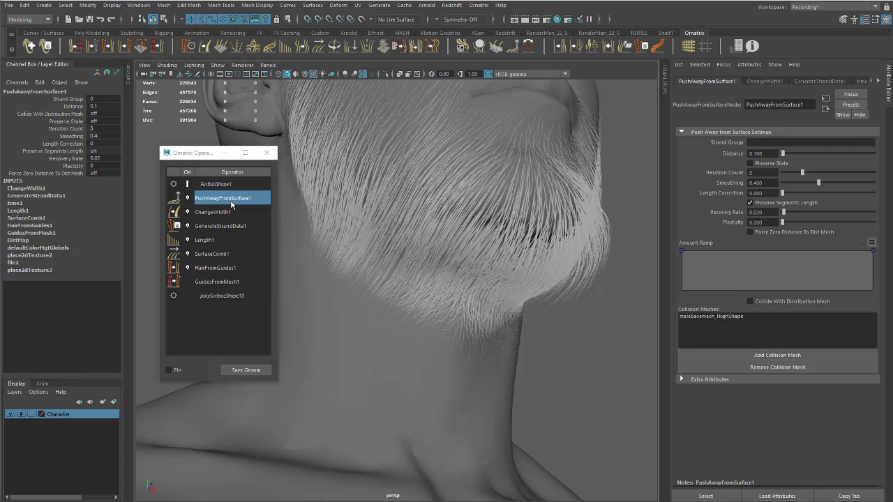
pyautogui.keyDown('alt'); pyautogui.moveTo(399, 210); pyautogui.dragTo(476, 264); pyautogui.keyUp('alt')
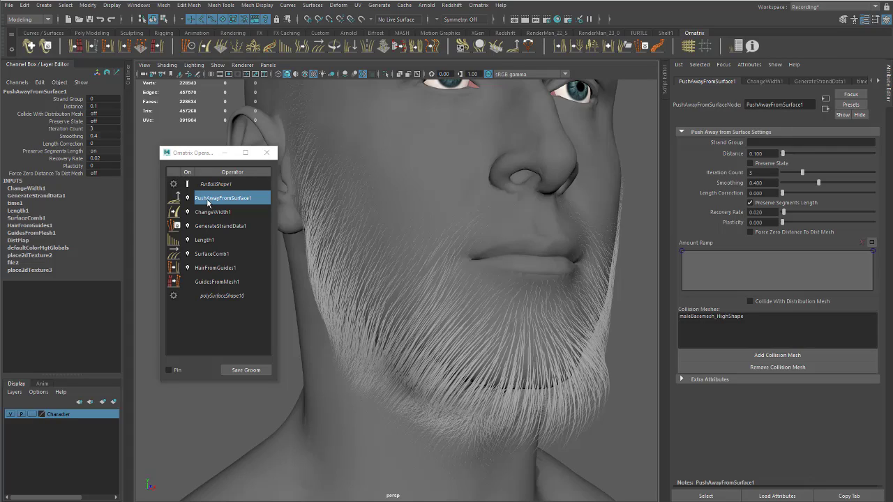
pyautogui.keyDown('alt'); pyautogui.moveTo(426, 348); pyautogui.dragTo(402, 325, button='middle'); pyautogui.keyUp('alt')
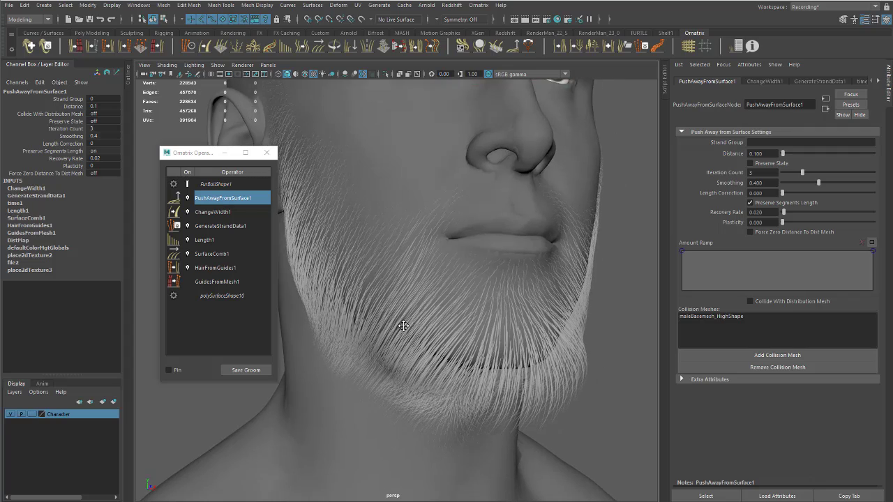
pyautogui.keyDown('alt'); pyautogui.moveTo(402, 325); pyautogui.dragTo(496, 311, button='right'); pyautogui.keyUp('alt')
pyautogui.keyDown('alt'); pyautogui.moveTo(496, 311); pyautogui.dragTo(490, 302); pyautogui.keyUp('alt')
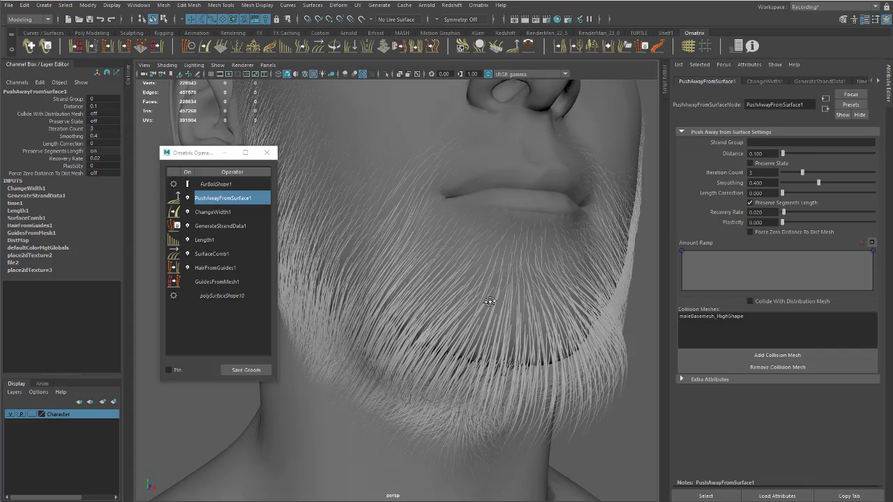
pyautogui.click(729, 318)
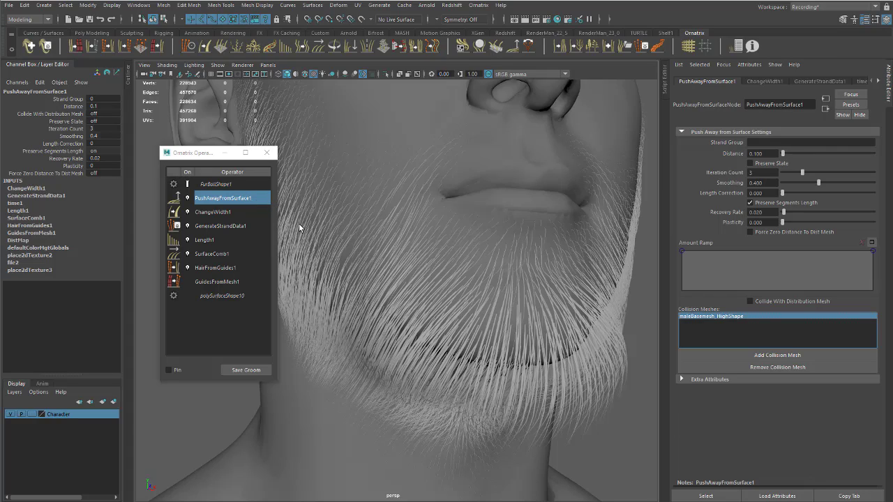
pyautogui.click(237, 212)
pyautogui.click(238, 201)
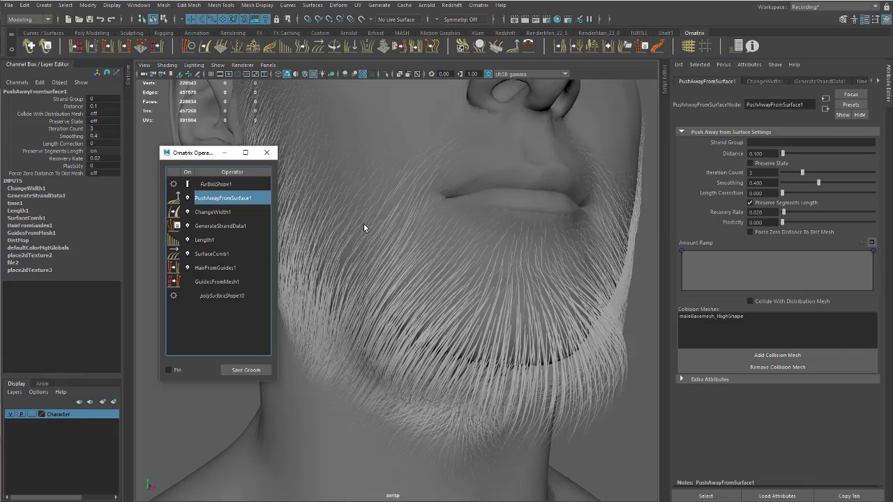
pyautogui.keyDown('alt'); pyautogui.moveTo(345, 229); pyautogui.dragTo(449, 265); pyautogui.keyUp('alt')
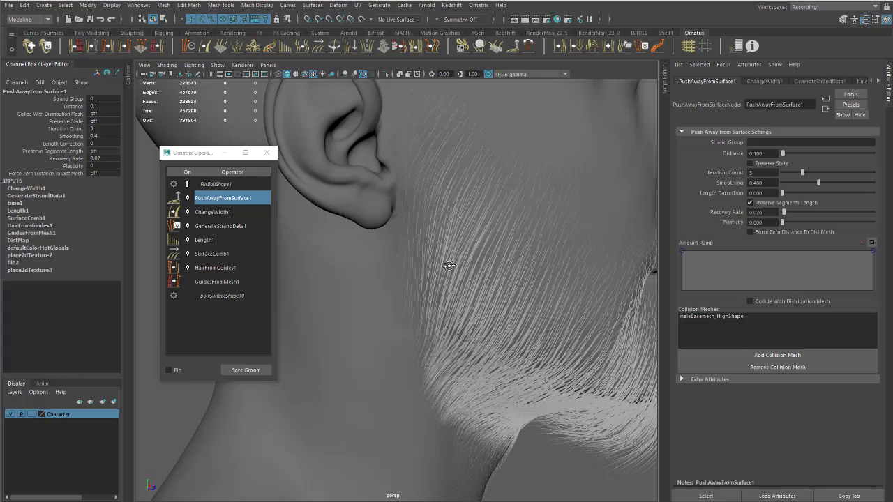
pyautogui.keyDown('alt'); pyautogui.moveTo(500, 300); pyautogui.dragTo(619, 300); pyautogui.keyUp('alt')
# - Remove maleBasemesh_HighShape from the PushAwayFromSurface1 collision meshes and compare the strands with Collide With Distribution Mesh on and off
pyautogui.click(693, 316)
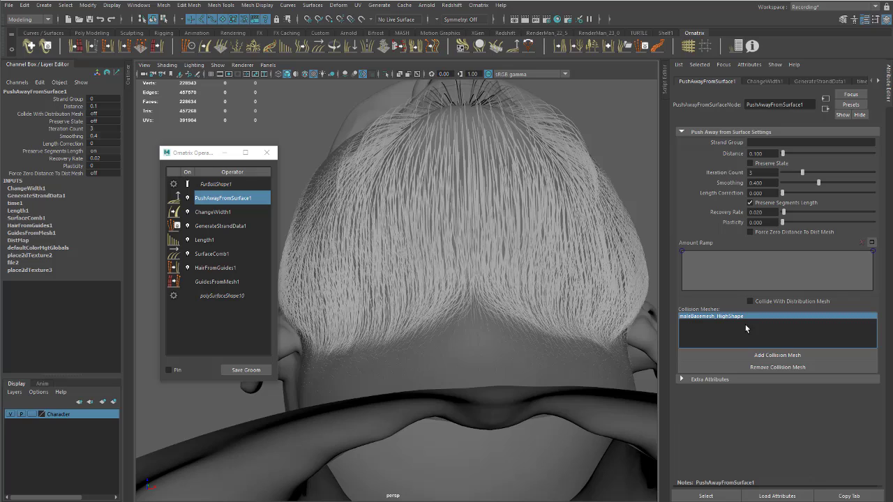
pyautogui.click(750, 369)
pyautogui.moveTo(564, 259)
pyautogui.keyDown('alt'); pyautogui.mouseDown()
pyautogui.moveTo(552, 264)
pyautogui.moveTo(570, 275)
pyautogui.moveTo(556, 249)
pyautogui.moveTo(563, 253)
pyautogui.mouseUp(); pyautogui.keyUp('alt')
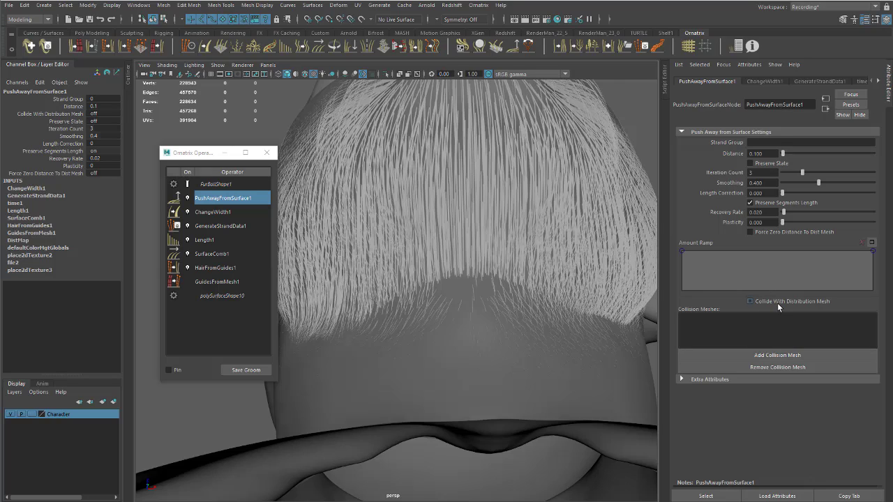
pyautogui.click(779, 301)
pyautogui.keyDown('alt'); pyautogui.moveTo(463, 224); pyautogui.dragTo(531, 268); pyautogui.keyUp('alt')
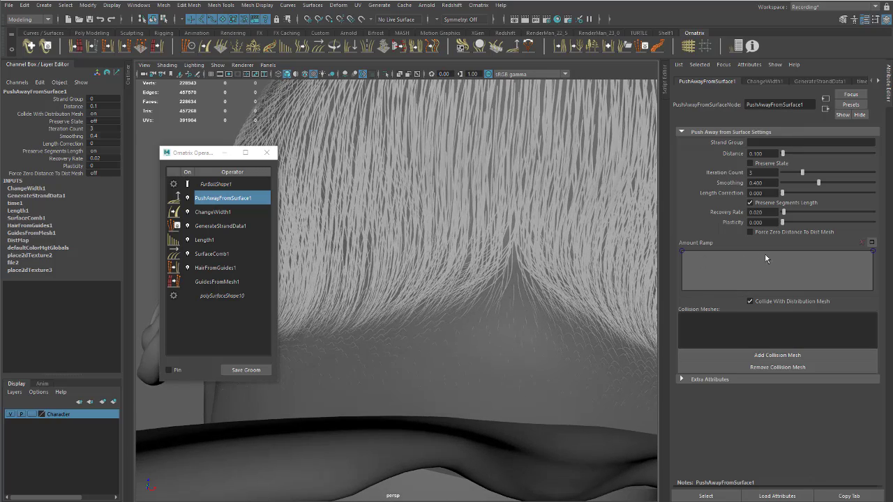
pyautogui.click(766, 302)
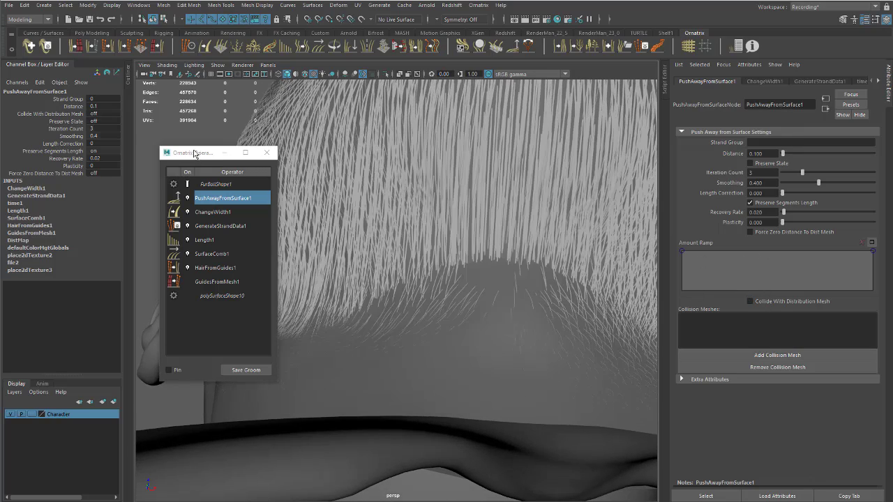
# - Enlarge the viewport area by moving the Ornatrix operator window aside and collapsing the Channel Box
pyautogui.moveTo(194, 152); pyautogui.dragTo(54, 151)
pyautogui.click(35, 64)
pyautogui.scroll(3, 349, 279)
# - Toggle Collide With Distribution Mesh on PushAwayFromSurface1 to compare the strands under the chin, and leave it switched on
pyautogui.click(786, 301)
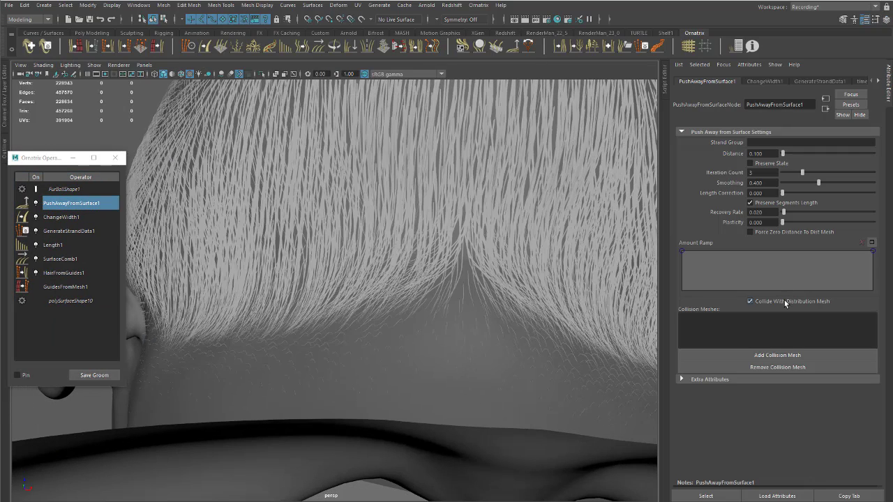
pyautogui.click(766, 301)
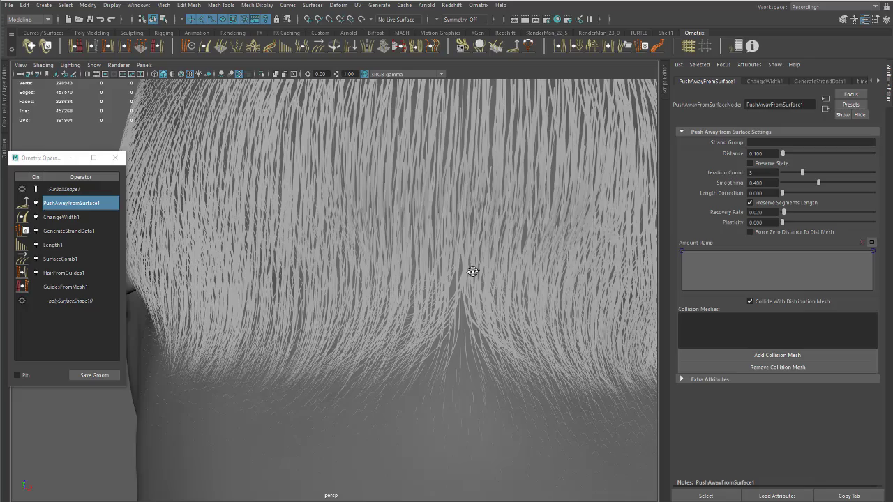
pyautogui.click(765, 299)
pyautogui.click(765, 299)
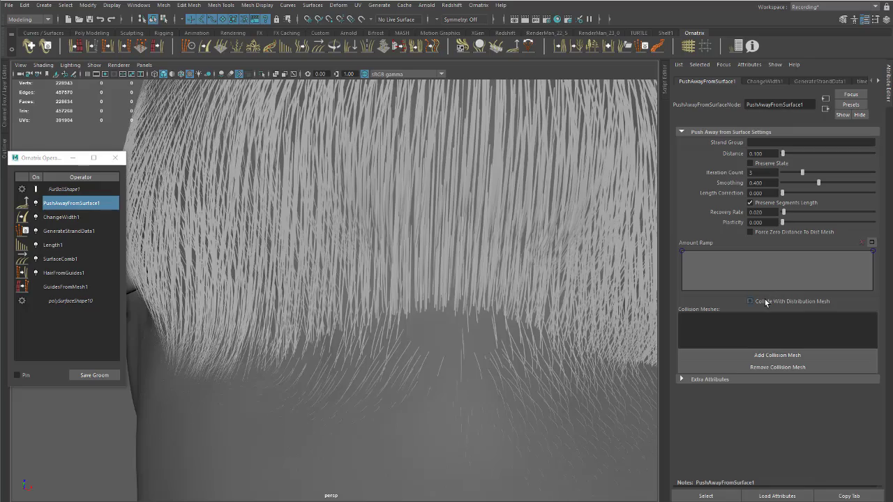
pyautogui.click(765, 300)
# - Check the strands under the jaw and chin up close with Collide With Distribution Mesh switched off and on again
pyautogui.keyDown('alt'); pyautogui.moveTo(499, 311); pyautogui.dragTo(526, 326); pyautogui.keyUp('alt')
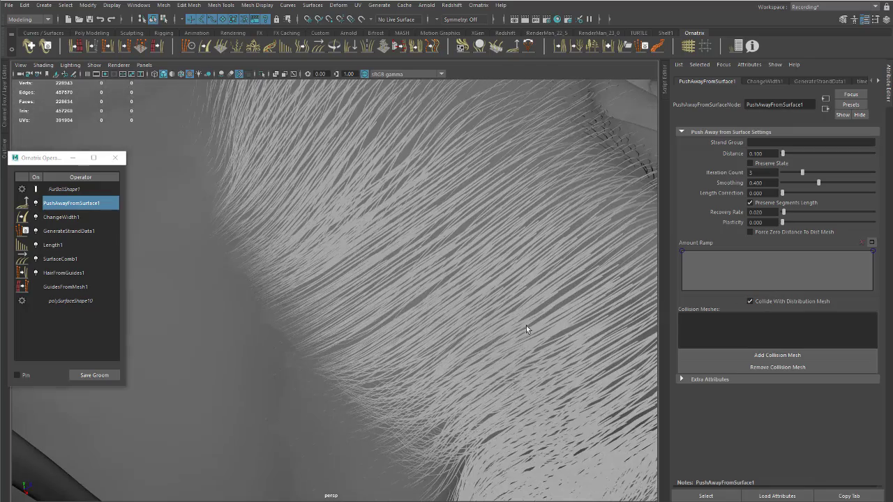
pyautogui.keyDown('alt'); pyautogui.moveTo(363, 307); pyautogui.dragTo(304, 283); pyautogui.keyUp('alt')
pyautogui.keyDown('alt'); pyautogui.moveTo(412, 233); pyautogui.dragTo(439, 328); pyautogui.keyUp('alt')
pyautogui.keyDown('alt'); pyautogui.moveTo(439, 327); pyautogui.dragTo(378, 264, button='right'); pyautogui.keyUp('alt')
pyautogui.click(761, 301)
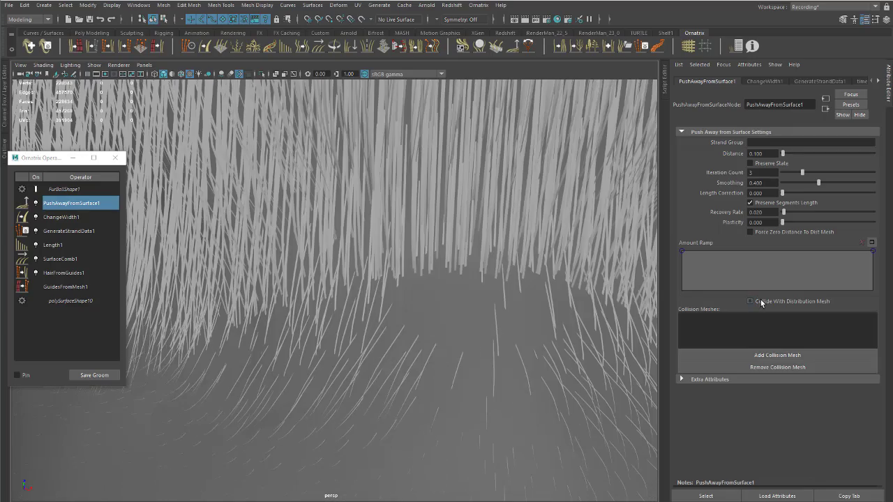
pyautogui.click(760, 301)
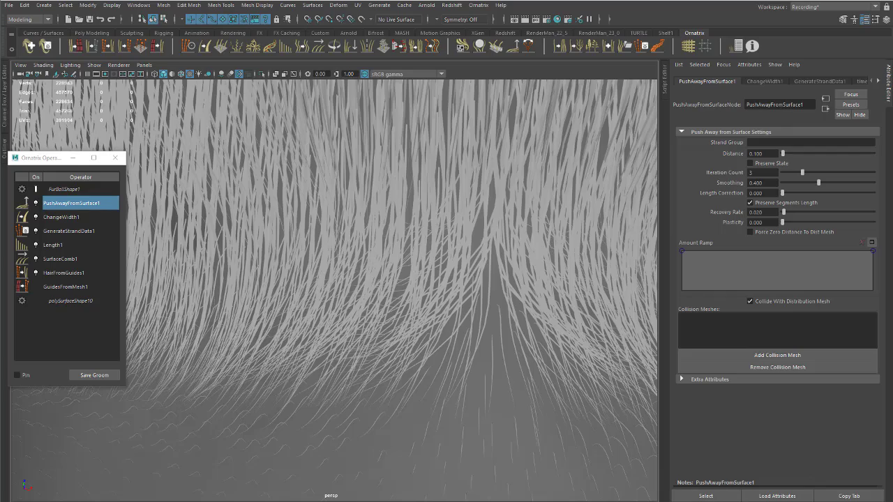
pyautogui.moveTo(479, 242); pyautogui.dragTo(477, 294)
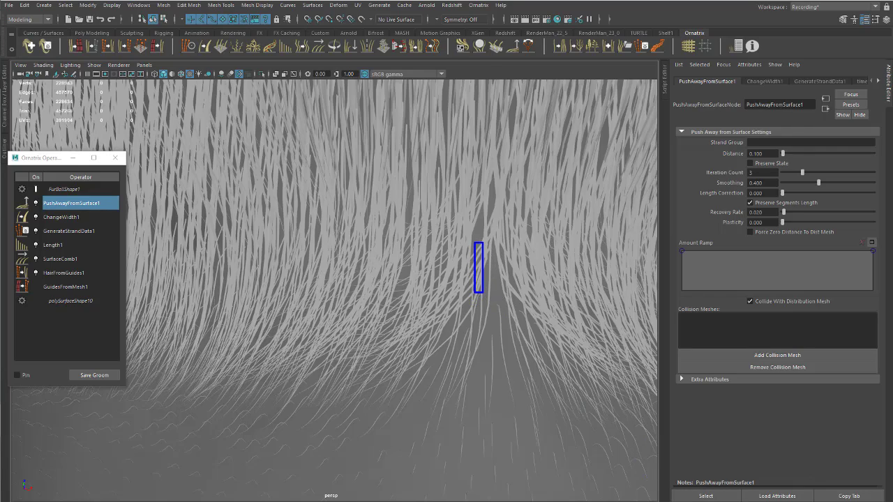
pyautogui.moveTo(458, 260)
pyautogui.mouseDown()
pyautogui.moveTo(439, 315)
pyautogui.moveTo(374, 338)
pyautogui.mouseUp()
pyautogui.moveTo(408, 301)
pyautogui.mouseDown()
pyautogui.moveTo(343, 337)
pyautogui.moveTo(312, 338)
pyautogui.mouseUp()
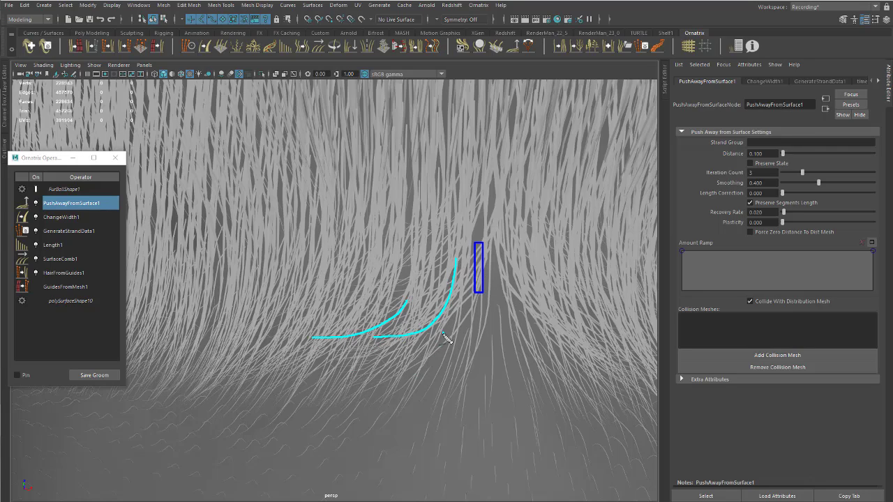
pyautogui.moveTo(443, 332)
pyautogui.mouseDown()
pyautogui.moveTo(427, 378)
pyautogui.moveTo(333, 408)
pyautogui.mouseUp()
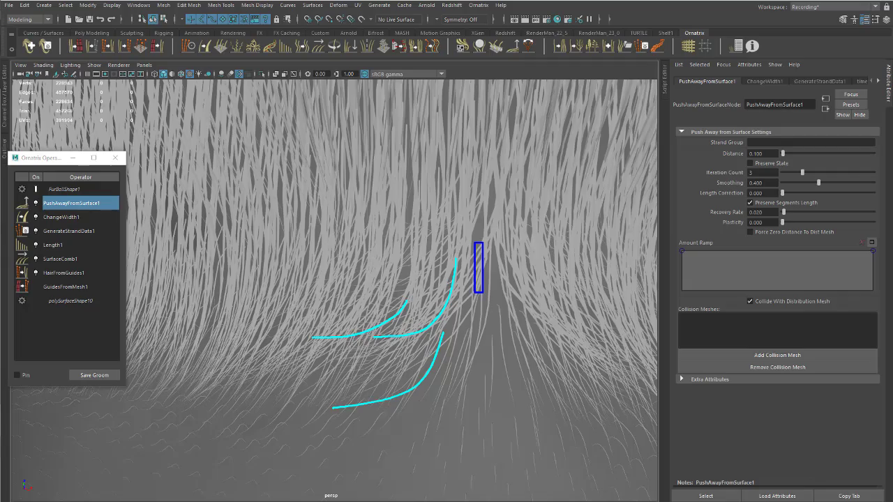
pyautogui.press('Escape')
# - Select the distribution mesh polySurfaceShape10 and view its wireframe against the beard's edge from the side of the jaw
pyautogui.keyDown('alt'); pyautogui.moveTo(437, 363); pyautogui.dragTo(418, 291, button='middle'); pyautogui.keyUp('alt')
pyautogui.keyDown('alt'); pyautogui.moveTo(418, 291); pyautogui.dragTo(328, 265); pyautogui.keyUp('alt')
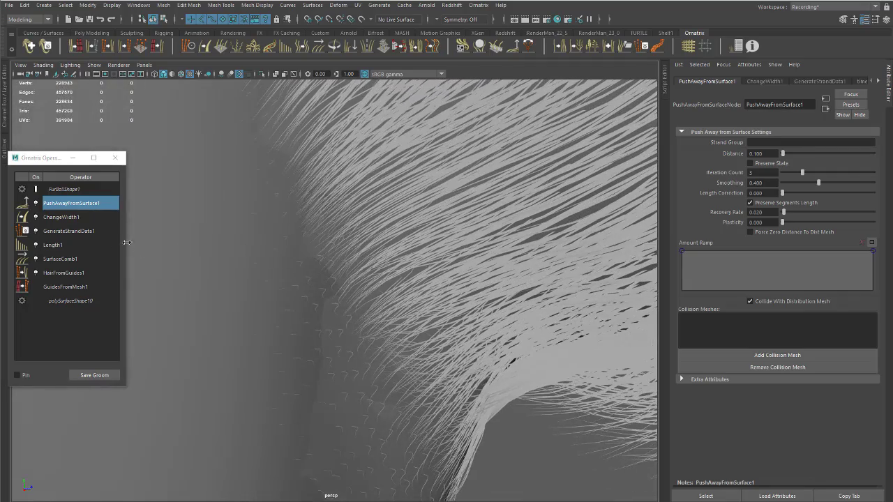
pyautogui.moveTo(35, 159); pyautogui.dragTo(55, 155)
pyautogui.click(97, 298)
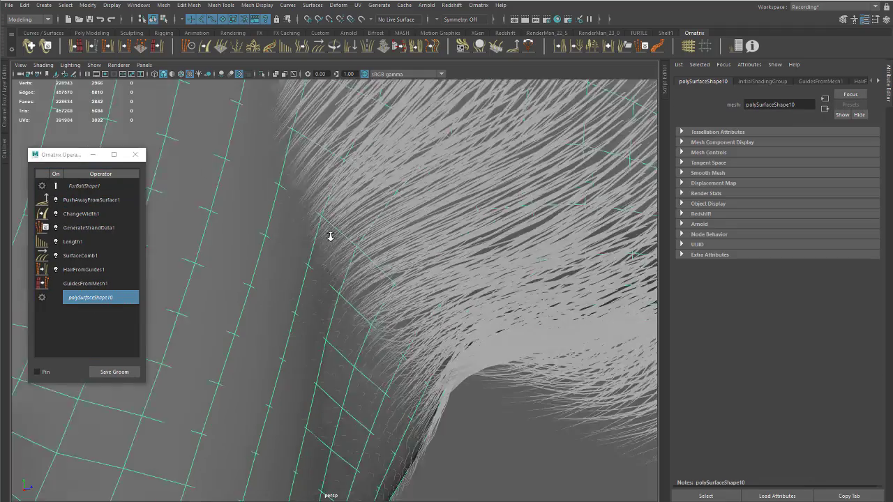
# - Examine the strand roots and their bends up close along the beard's edge beneath the jaw
pyautogui.keyDown('alt'); pyautogui.moveTo(328, 235); pyautogui.dragTo(353, 274); pyautogui.keyUp('alt')
pyautogui.hotkey('alt', '9')
pyautogui.keyDown('alt'); pyautogui.moveTo(445, 307); pyautogui.dragTo(448, 303); pyautogui.keyUp('alt')
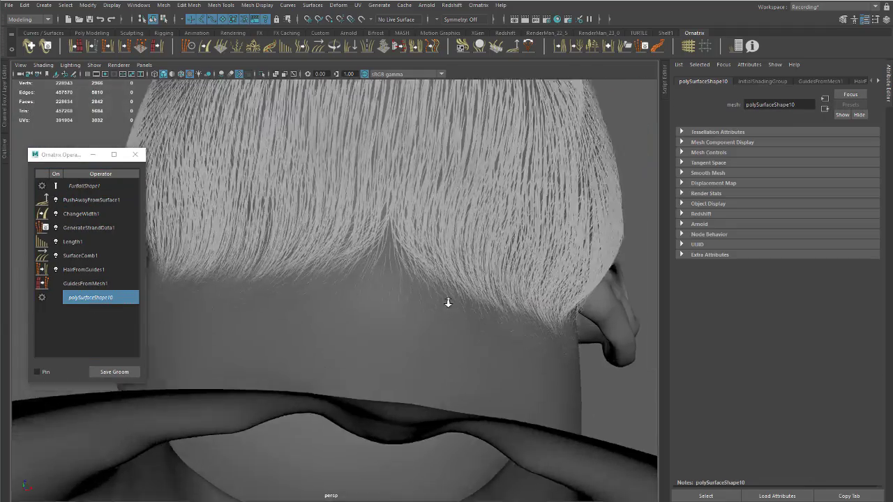
pyautogui.keyDown('alt'); pyautogui.moveTo(448, 304); pyautogui.dragTo(445, 284, button='right'); pyautogui.keyUp('alt')
pyautogui.keyDown('alt'); pyautogui.moveTo(445, 284); pyautogui.dragTo(350, 261); pyautogui.keyUp('alt')
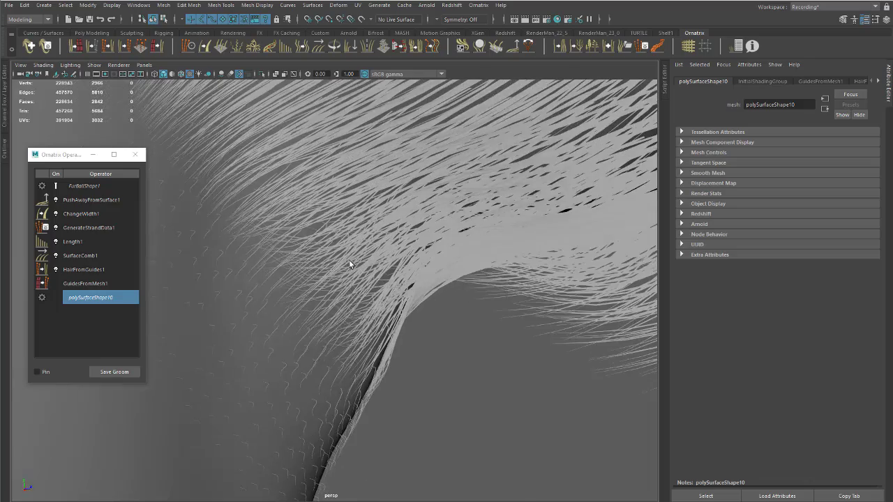
pyautogui.keyDown('alt'); pyautogui.moveTo(350, 261); pyautogui.dragTo(463, 314, button='right'); pyautogui.keyUp('alt')
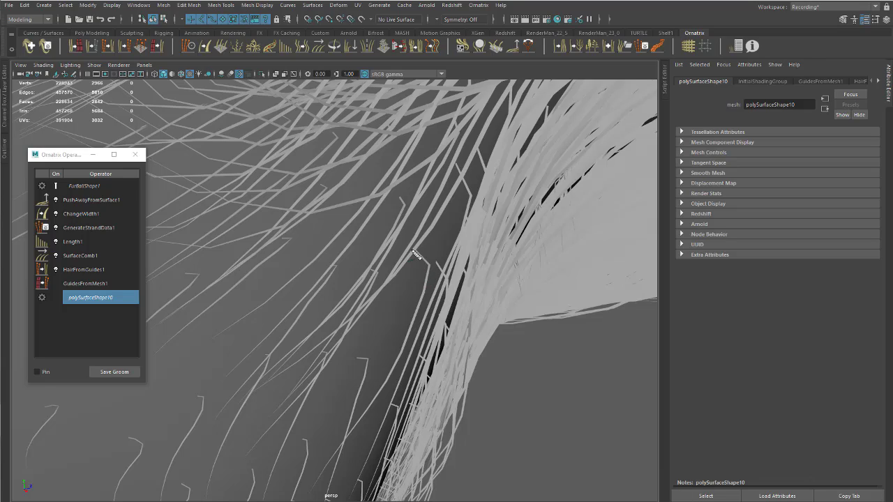
pyautogui.moveTo(428, 263)
pyautogui.mouseDown()
pyautogui.moveTo(420, 318)
pyautogui.moveTo(355, 422)
pyautogui.mouseUp()
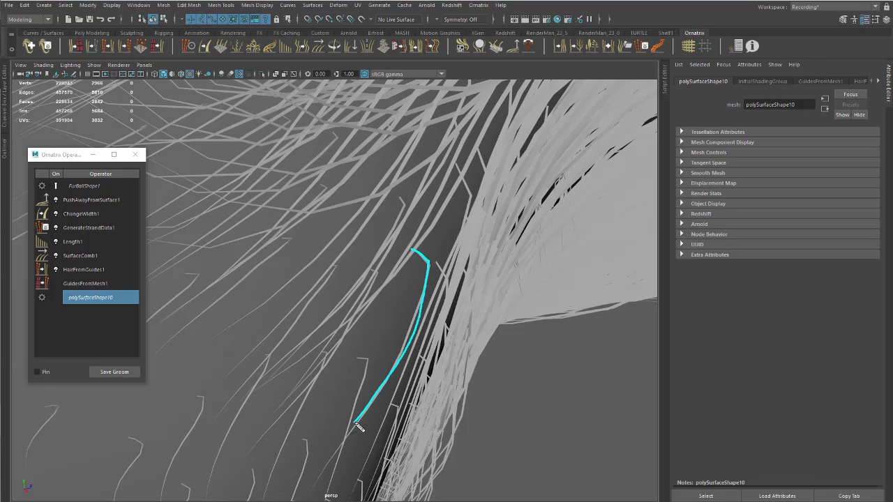
pyautogui.moveTo(453, 163)
pyautogui.mouseDown()
pyautogui.moveTo(473, 196)
pyautogui.moveTo(427, 349)
pyautogui.moveTo(402, 381)
pyautogui.mouseUp()
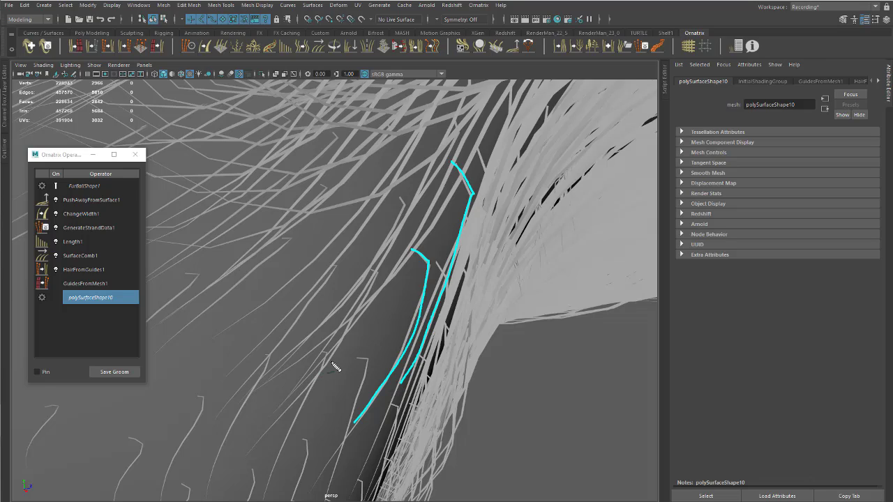
pyautogui.moveTo(318, 353)
pyautogui.mouseDown()
pyautogui.moveTo(333, 358)
pyautogui.moveTo(270, 501)
pyautogui.mouseUp()
pyautogui.moveTo(257, 352)
pyautogui.mouseDown()
pyautogui.moveTo(269, 363)
pyautogui.moveTo(241, 412)
pyautogui.mouseUp()
pyautogui.moveTo(193, 396)
pyautogui.mouseDown()
pyautogui.moveTo(205, 418)
pyautogui.moveTo(171, 479)
pyautogui.mouseUp()
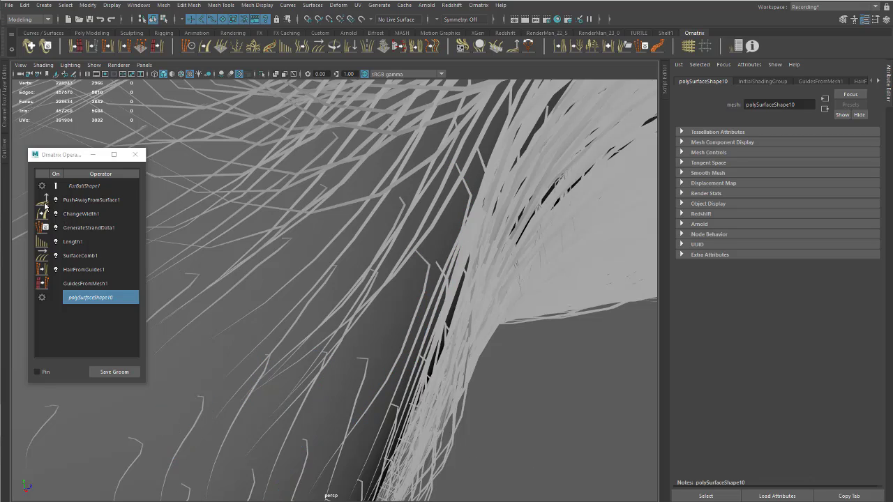
# - Select PushAwayFromSurface1 and compare the strand roots with Collide With Distribution Mesh off and on, leaving it enabled
pyautogui.click(79, 201)
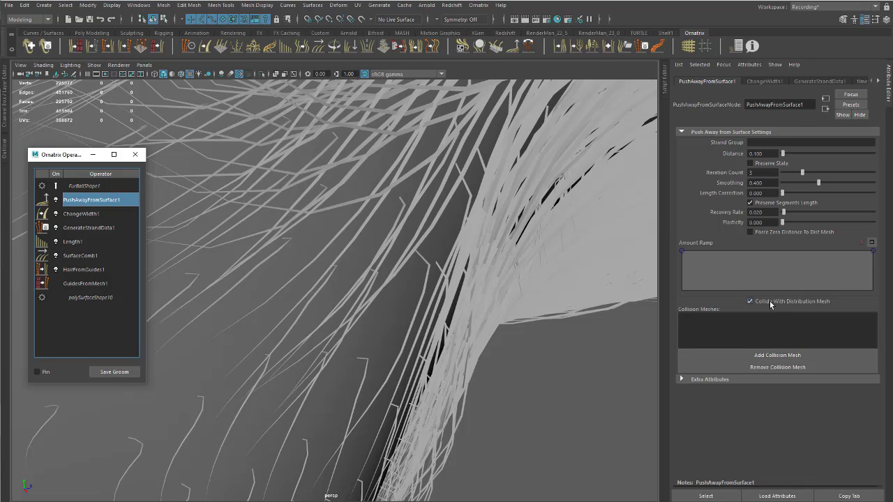
pyautogui.click(760, 302)
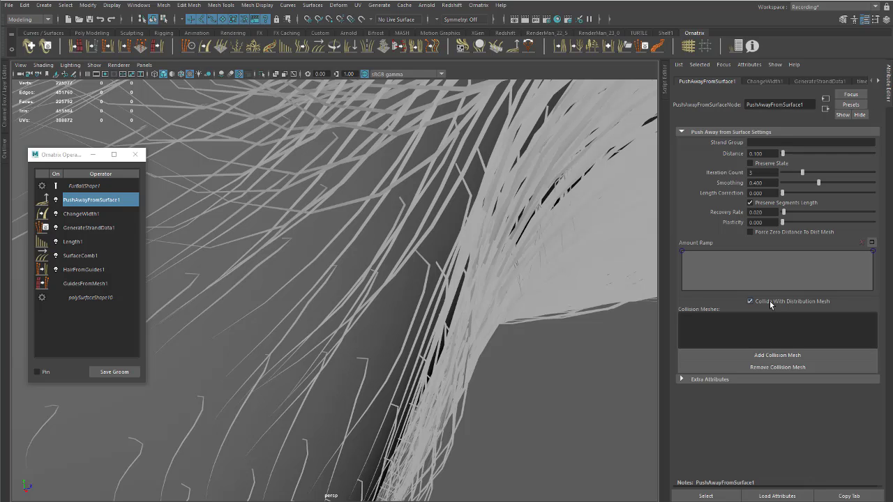
pyautogui.click(770, 303)
pyautogui.click(770, 303)
pyautogui.click(771, 304)
pyautogui.click(770, 304)
pyautogui.keyDown('alt'); pyautogui.moveTo(515, 247); pyautogui.dragTo(582, 194, button='middle'); pyautogui.keyUp('alt')
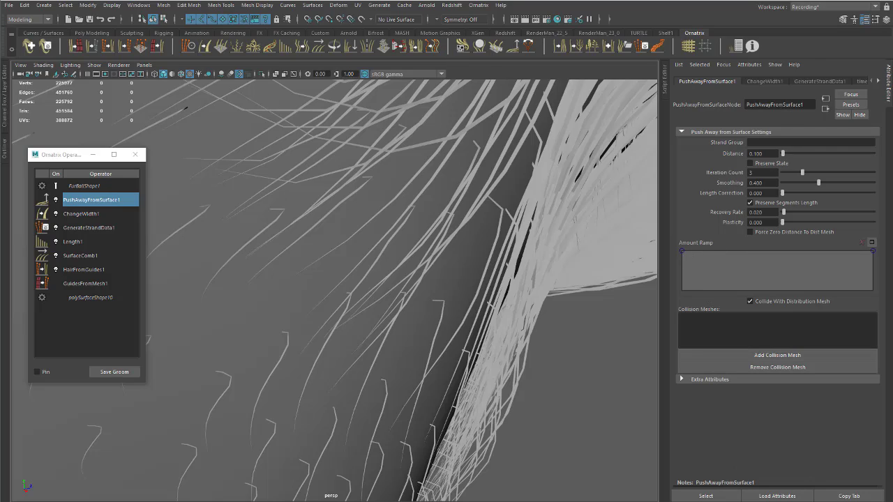
pyautogui.click(775, 250)
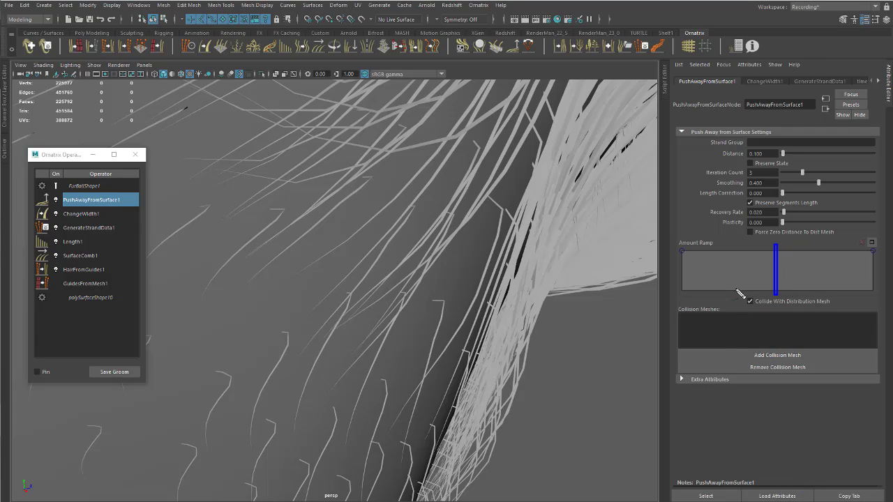
pyautogui.moveTo(752, 277)
pyautogui.mouseDown()
pyautogui.moveTo(702, 288)
pyautogui.moveTo(724, 286)
pyautogui.moveTo(704, 279)
pyautogui.moveTo(717, 269)
pyautogui.moveTo(705, 279)
pyautogui.mouseUp()
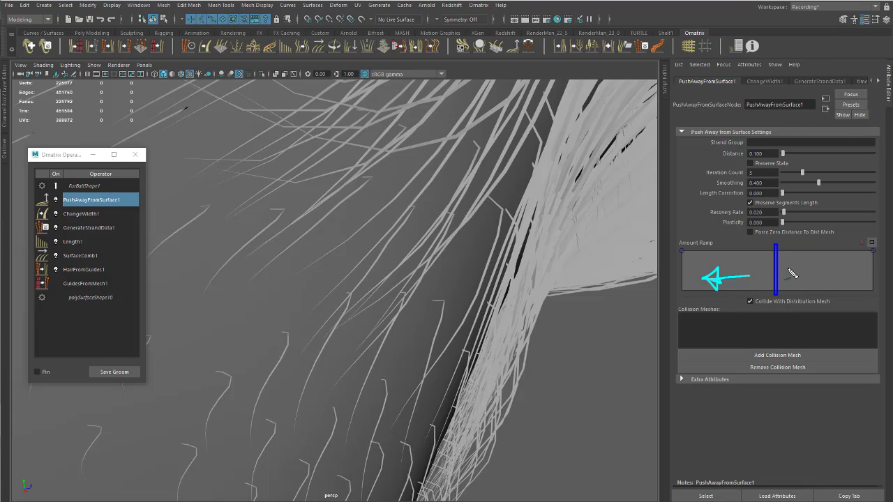
pyautogui.moveTo(797, 269)
pyautogui.mouseDown()
pyautogui.moveTo(846, 272)
pyautogui.moveTo(837, 279)
pyautogui.mouseUp()
pyautogui.press('Escape')
# - Lower the root-end point of the Amount Ramp to about 0.50 at position 0.02
pyautogui.scroll(1, 513, 247)
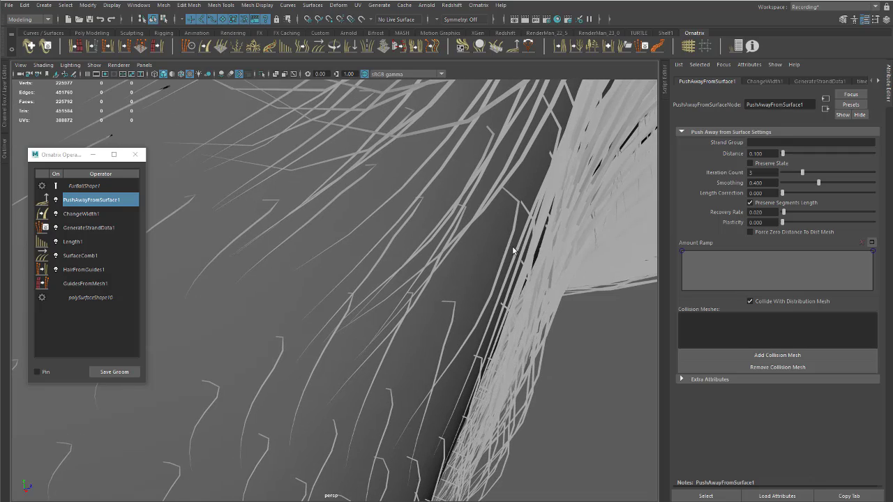
pyautogui.moveTo(682, 251)
pyautogui.mouseDown()
pyautogui.moveTo(682, 274)
pyautogui.moveTo(683, 256)
pyautogui.moveTo(685, 263)
pyautogui.mouseUp()
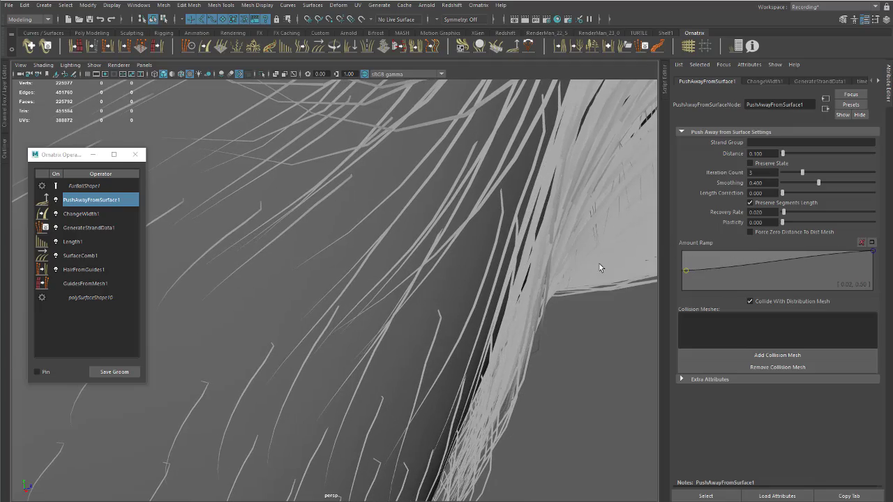
pyautogui.keyDown('alt'); pyautogui.moveTo(530, 251); pyautogui.dragTo(573, 223); pyautogui.keyUp('alt')
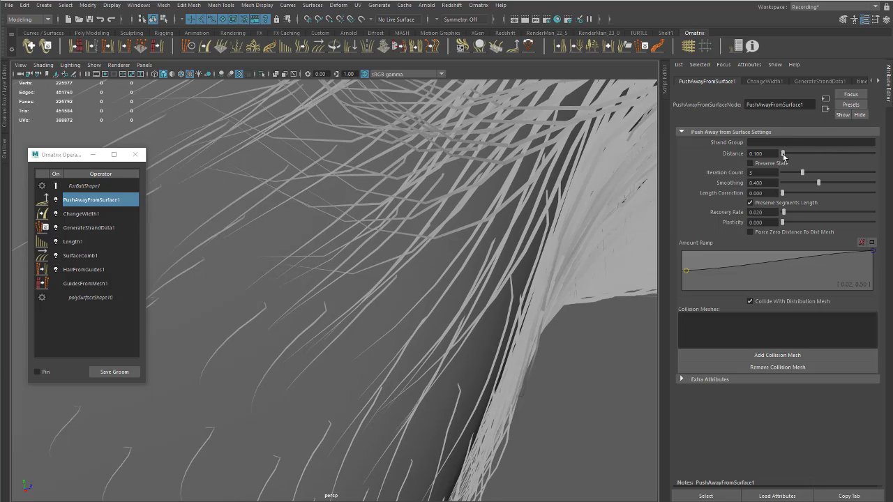
# - Try a push Distance of 0.513 and check its effect on the beard from the side
pyautogui.moveTo(782, 156); pyautogui.dragTo(786, 160)
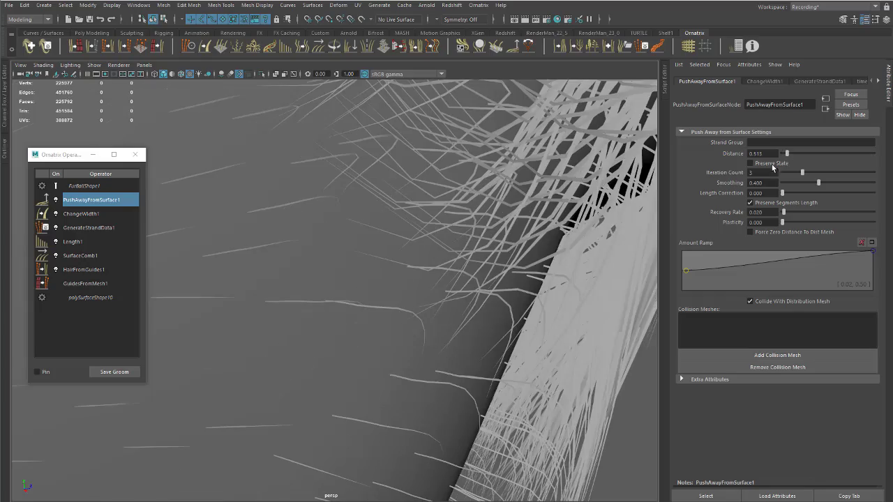
pyautogui.keyDown('alt'); pyautogui.moveTo(376, 168); pyautogui.dragTo(295, 169, button='right'); pyautogui.keyUp('alt')
pyautogui.keyDown('alt'); pyautogui.moveTo(513, 200); pyautogui.dragTo(454, 192, button='right'); pyautogui.keyUp('alt')
pyautogui.keyDown('alt'); pyautogui.moveTo(454, 191); pyautogui.dragTo(456, 210); pyautogui.keyUp('alt')
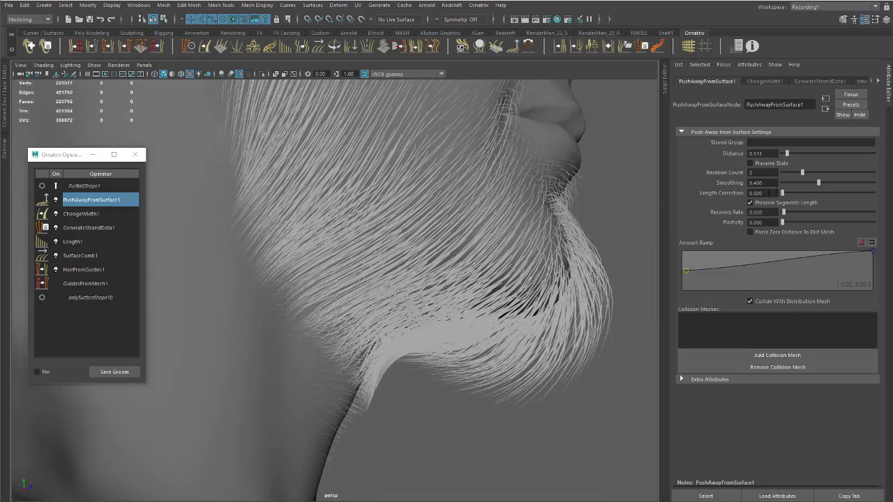
# - Test exaggerated push Distance values of 5.282 and 6.564 on the beard, and return the Distance to 0.100
pyautogui.moveTo(787, 154); pyautogui.dragTo(830, 160)
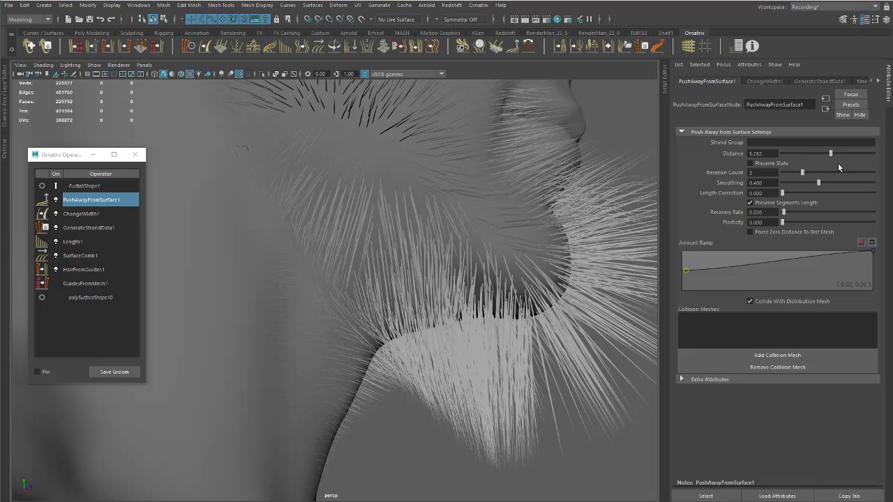
pyautogui.keyDown('alt'); pyautogui.moveTo(578, 211); pyautogui.dragTo(482, 217, button='right'); pyautogui.keyUp('alt')
pyautogui.keyDown('alt'); pyautogui.moveTo(482, 217); pyautogui.dragTo(370, 203); pyautogui.keyUp('alt')
pyautogui.keyDown('alt'); pyautogui.moveTo(370, 203); pyautogui.dragTo(483, 221, button='right'); pyautogui.keyUp('alt')
pyautogui.keyDown('alt'); pyautogui.moveTo(483, 222); pyautogui.dragTo(498, 225); pyautogui.keyUp('alt')
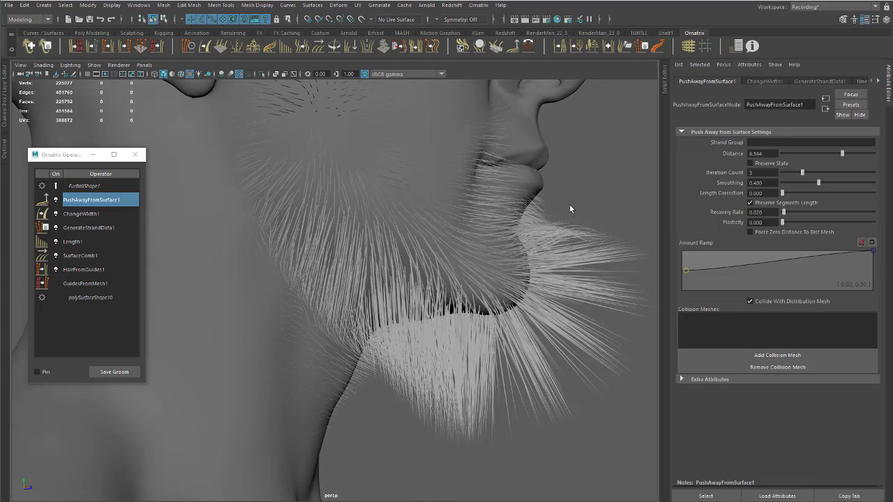
pyautogui.keyDown('alt'); pyautogui.moveTo(572, 208); pyautogui.dragTo(461, 193, button='right'); pyautogui.keyUp('alt')
pyautogui.moveTo(842, 153); pyautogui.dragTo(790, 158)
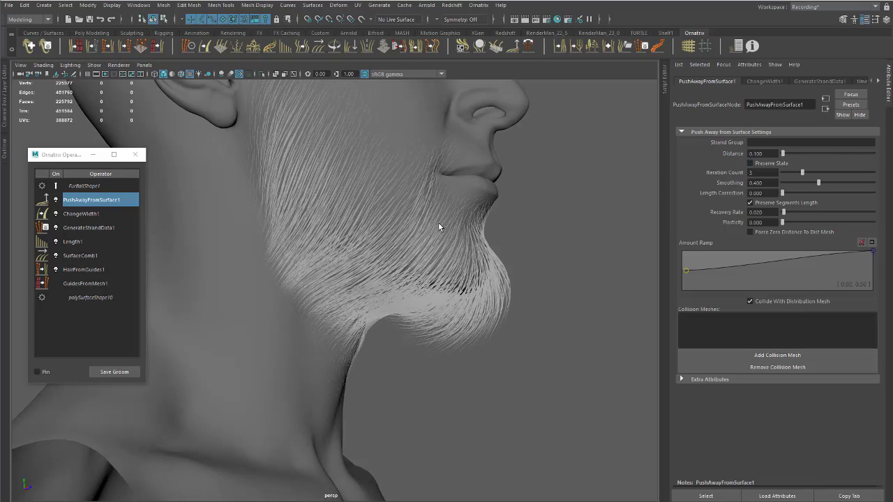
# - Add a second point to the Amount Ramp near the root end and lower the root point to about 0.29
pyautogui.keyDown('alt'); pyautogui.moveTo(439, 227); pyautogui.dragTo(495, 293, button='right'); pyautogui.keyUp('alt')
pyautogui.keyDown('alt'); pyautogui.moveTo(494, 293); pyautogui.dragTo(509, 317); pyautogui.keyUp('alt')
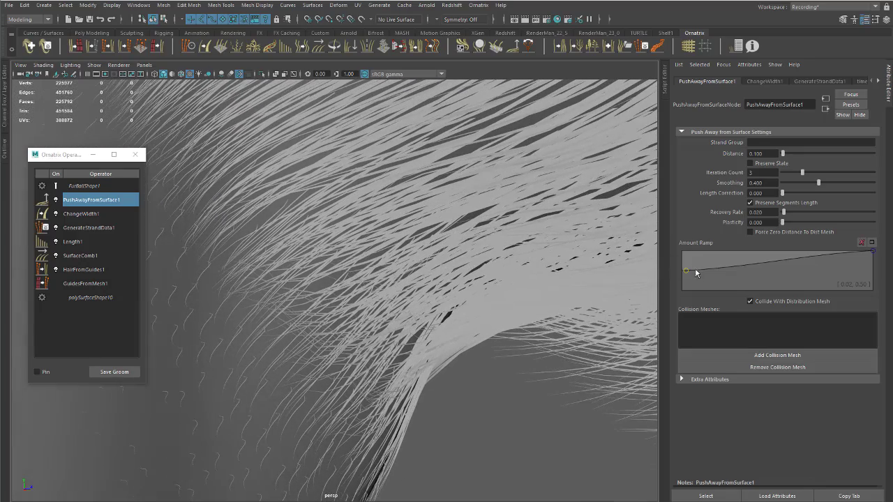
pyautogui.click(711, 269)
pyautogui.click(683, 271)
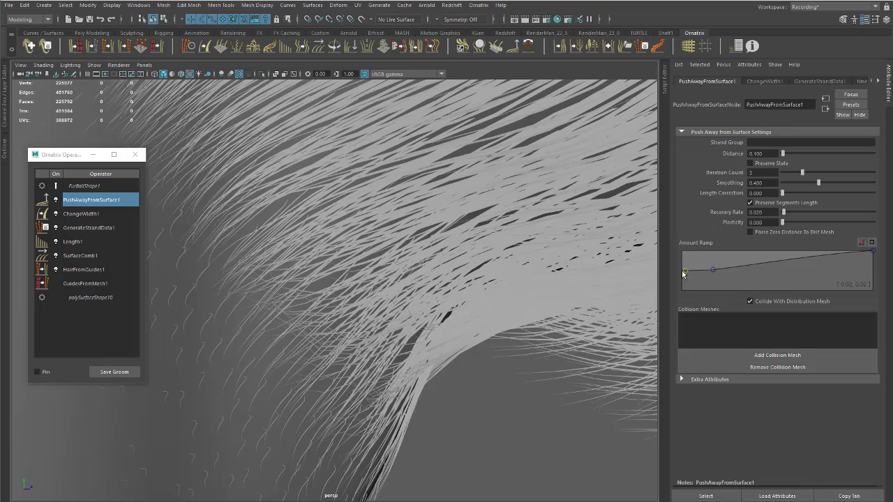
pyautogui.moveTo(683, 274); pyautogui.dragTo(685, 279)
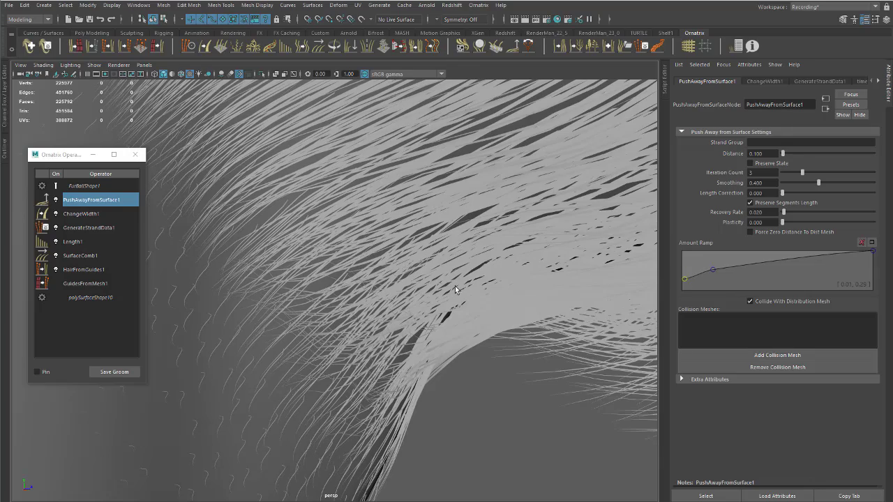
# - Set the push Distance to 0.120 and check the beard from the front and side
pyautogui.keyDown('alt'); pyautogui.moveTo(456, 289); pyautogui.dragTo(530, 191, button='right'); pyautogui.keyUp('alt')
pyautogui.click(763, 153)
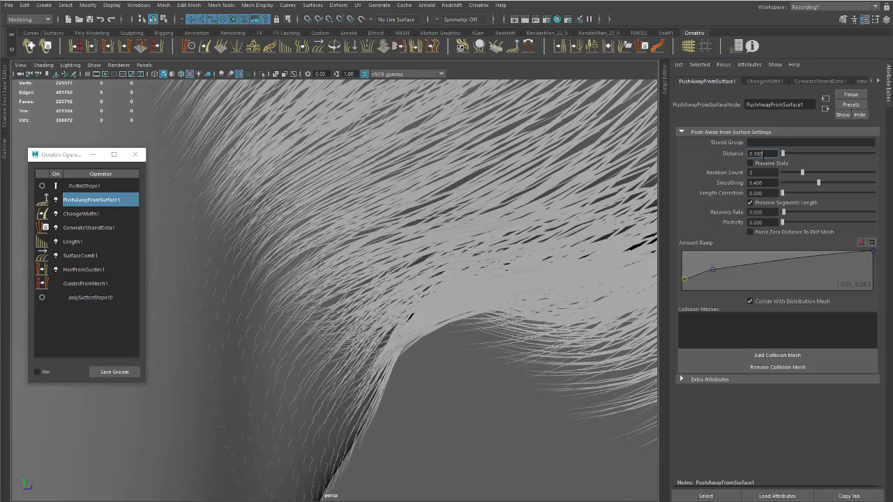
pyautogui.write('2')
pyautogui.press('Return')
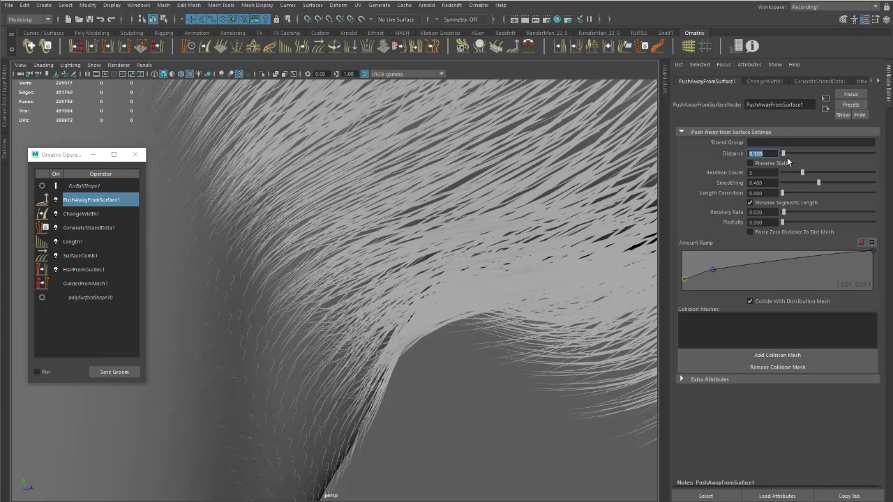
pyautogui.keyDown('alt'); pyautogui.moveTo(404, 166); pyautogui.dragTo(307, 183, button='right'); pyautogui.keyUp('alt')
pyautogui.keyDown('alt'); pyautogui.moveTo(465, 200); pyautogui.dragTo(356, 183); pyautogui.keyUp('alt')
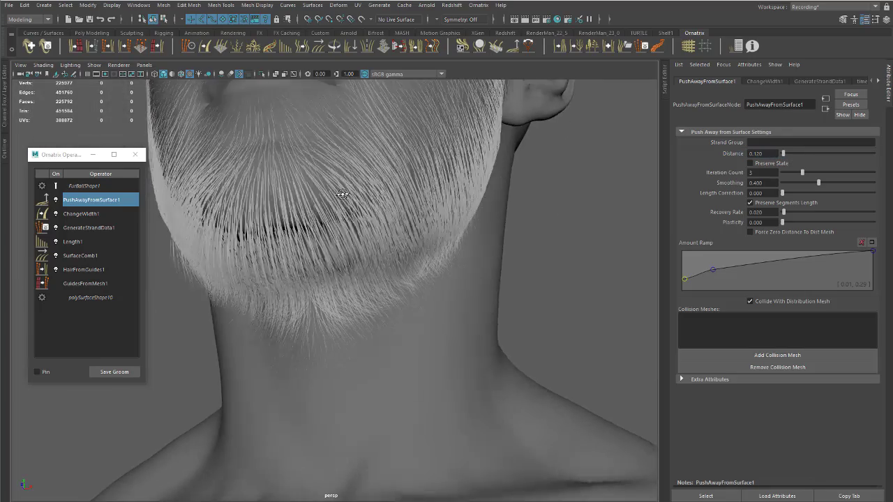
pyautogui.keyDown('alt'); pyautogui.moveTo(377, 183); pyautogui.dragTo(456, 309, button='middle'); pyautogui.keyUp('alt')
pyautogui.keyDown('alt'); pyautogui.moveTo(419, 297); pyautogui.dragTo(572, 238); pyautogui.keyUp('alt')
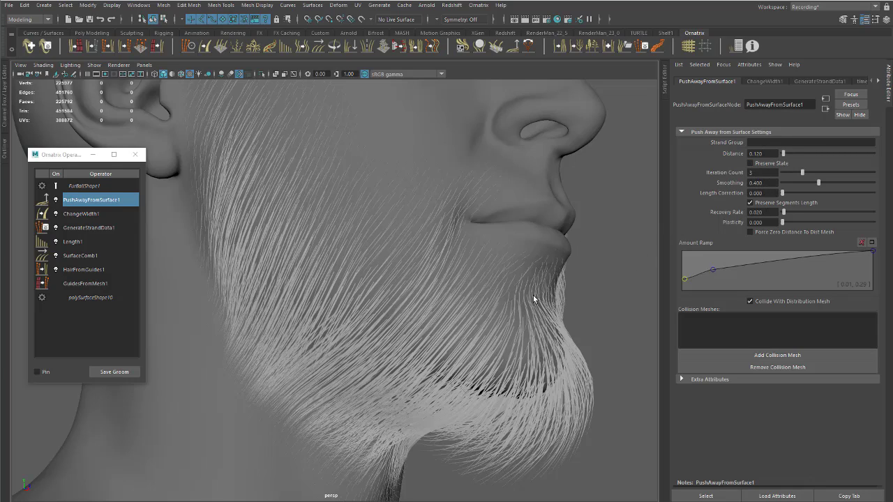
pyautogui.keyDown('alt'); pyautogui.moveTo(419, 275); pyautogui.dragTo(453, 287, button='right'); pyautogui.keyUp('alt')
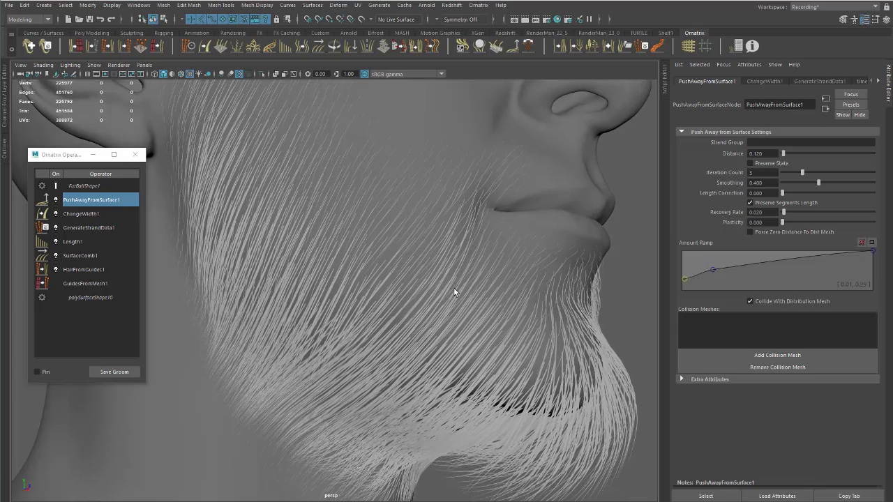
# - Turn off Preserve Segments Length on PushAwayFromSurface1, comparing the beard strands under the chin and along the jaw
pyautogui.keyDown('alt'); pyautogui.moveTo(454, 287); pyautogui.dragTo(395, 179); pyautogui.keyUp('alt')
pyautogui.keyDown('alt'); pyautogui.moveTo(402, 189); pyautogui.dragTo(498, 198, button='right'); pyautogui.keyUp('alt')
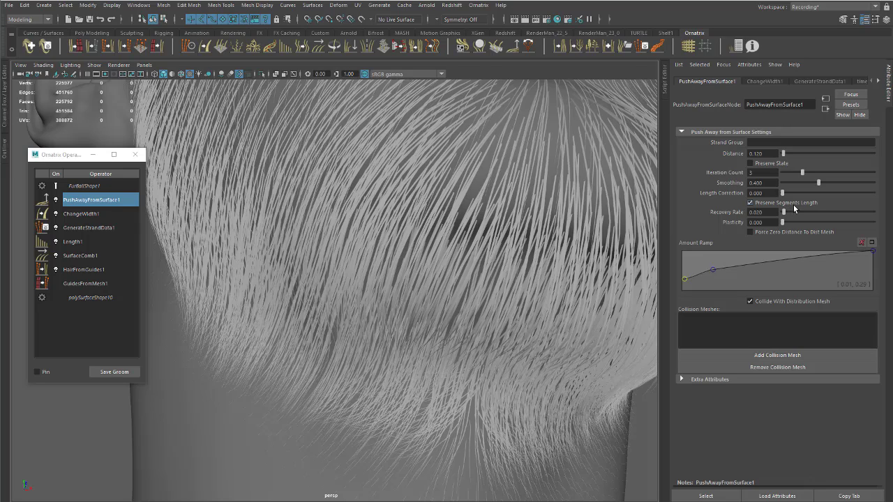
pyautogui.keyDown('alt'); pyautogui.moveTo(541, 210); pyautogui.dragTo(499, 229); pyautogui.keyUp('alt')
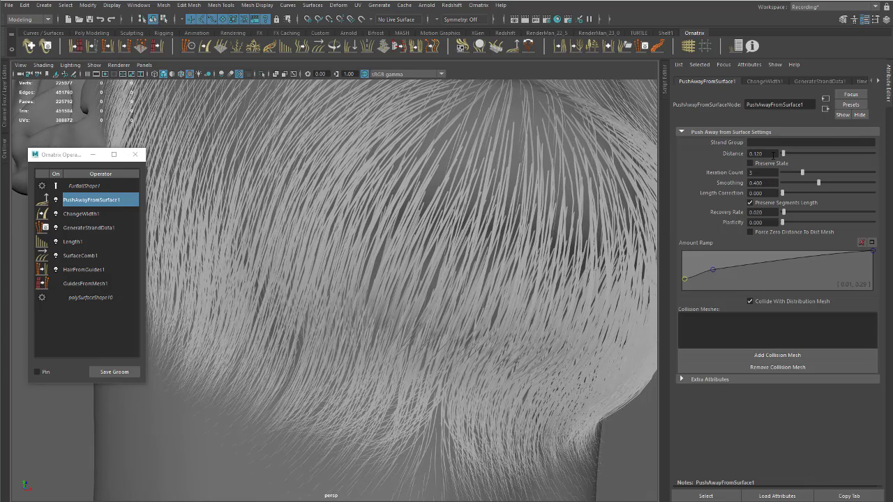
pyautogui.click(751, 202)
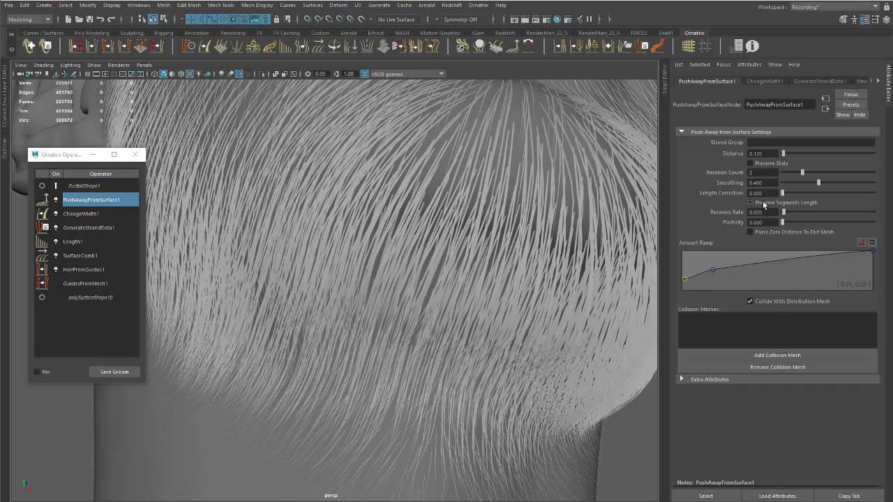
pyautogui.keyDown('alt'); pyautogui.moveTo(520, 268); pyautogui.dragTo(498, 166); pyautogui.keyUp('alt')
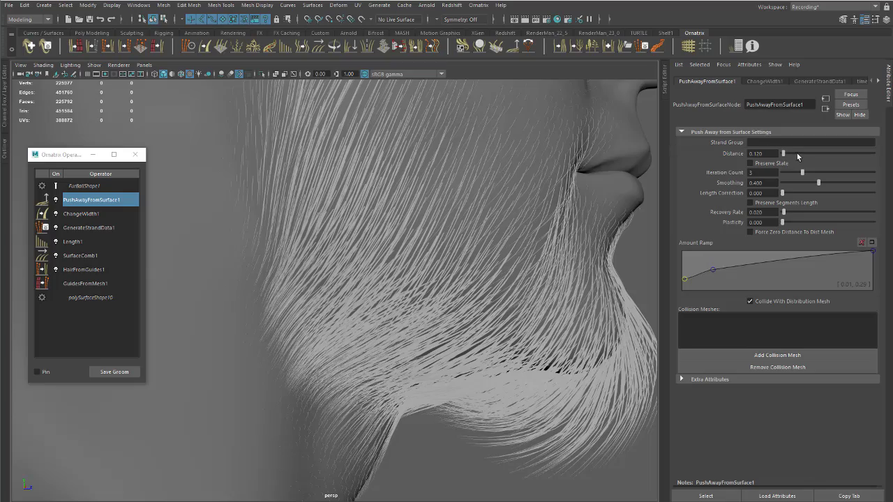
# - Try a larger PushAwayFromSurface1 Distance of 0.205 and about 0.256, checking the short hairs on the upper neck
pyautogui.moveTo(785, 157)
pyautogui.mouseDown()
pyautogui.moveTo(793, 160)
pyautogui.moveTo(782, 158)
pyautogui.mouseUp()
pyautogui.keyDown('alt'); pyautogui.moveTo(457, 335); pyautogui.dragTo(478, 234, button='middle'); pyautogui.keyUp('alt')
pyautogui.keyDown('alt'); pyautogui.moveTo(478, 234); pyautogui.dragTo(529, 318, button='right'); pyautogui.keyUp('alt')
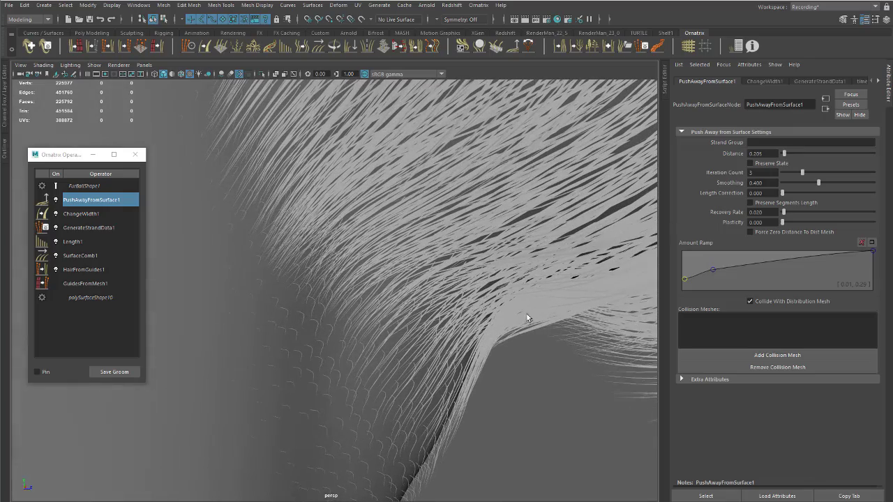
pyautogui.moveTo(785, 157)
pyautogui.mouseDown()
pyautogui.moveTo(793, 161)
pyautogui.moveTo(784, 158)
pyautogui.mouseUp()
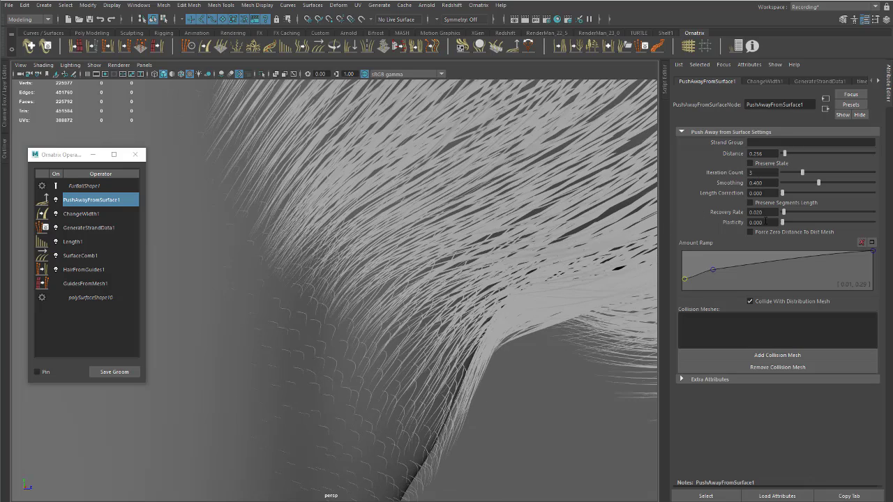
# - Re-enable Preserve Segments Length and set the push-away Distance to 0.115
pyautogui.click(770, 203)
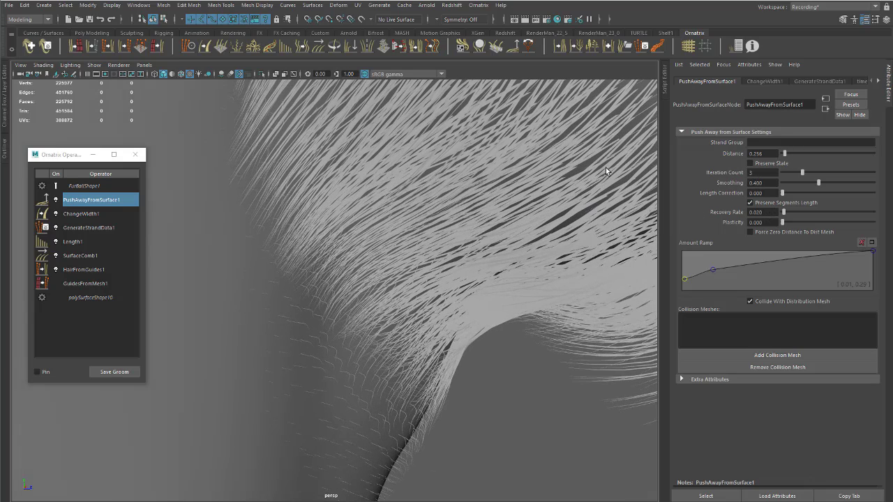
pyautogui.doubleClick(755, 153)
pyautogui.write('0.115')
pyautogui.press('Return')
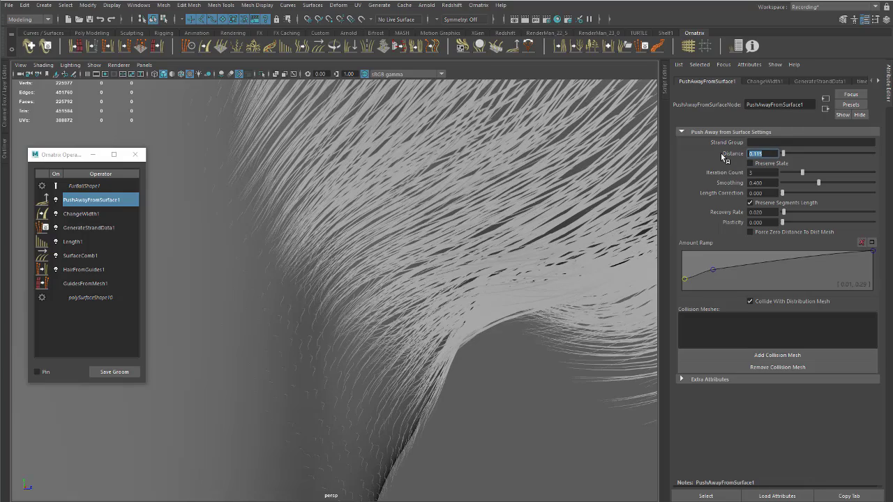
# - Toggle Preserve Segments Length off and on while comparing the neck hairs under the chin, leaving it enabled
pyautogui.scroll(5, 399, 237)
pyautogui.keyDown('alt'); pyautogui.moveTo(400, 226); pyautogui.dragTo(341, 182, button='right'); pyautogui.keyUp('alt')
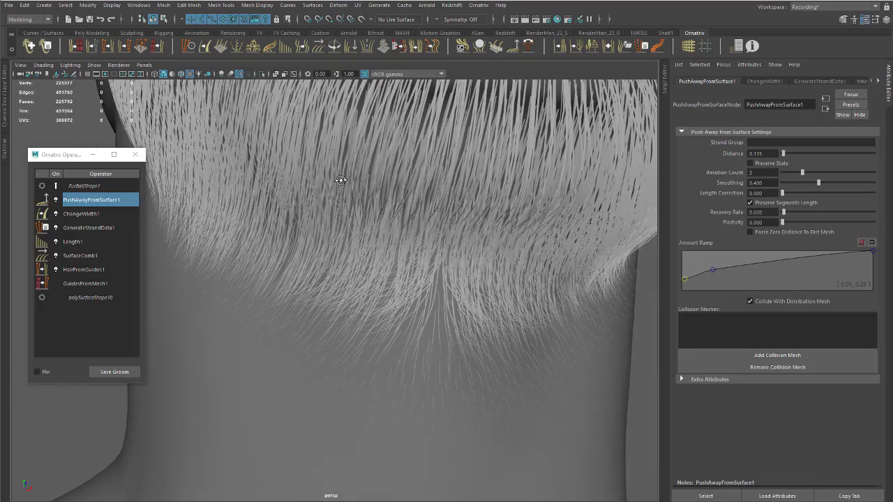
pyautogui.keyDown('alt'); pyautogui.moveTo(341, 181); pyautogui.dragTo(509, 179); pyautogui.keyUp('alt')
pyautogui.click(759, 202)
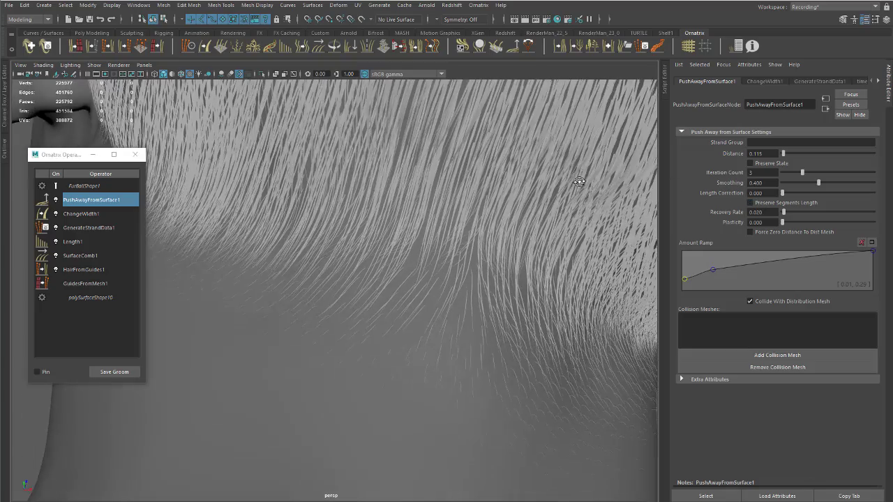
pyautogui.click(775, 203)
pyautogui.click(775, 202)
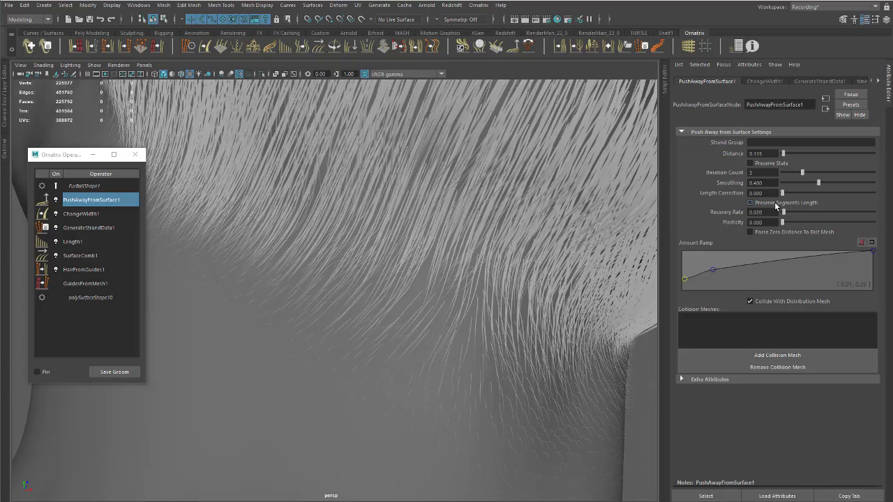
pyautogui.keyDown('alt'); pyautogui.moveTo(551, 202); pyautogui.dragTo(614, 245); pyautogui.keyUp('alt')
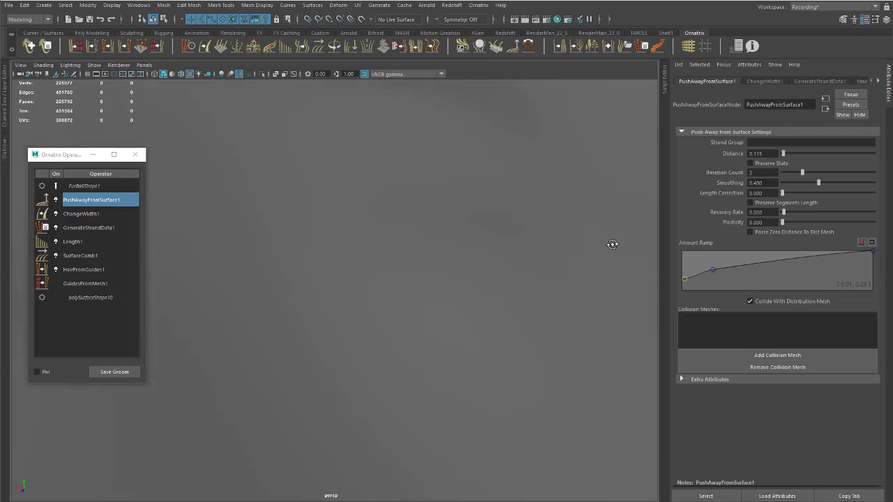
pyautogui.keyDown('alt'); pyautogui.moveTo(614, 245); pyautogui.dragTo(392, 260, button='right'); pyautogui.keyUp('alt')
pyautogui.click(766, 203)
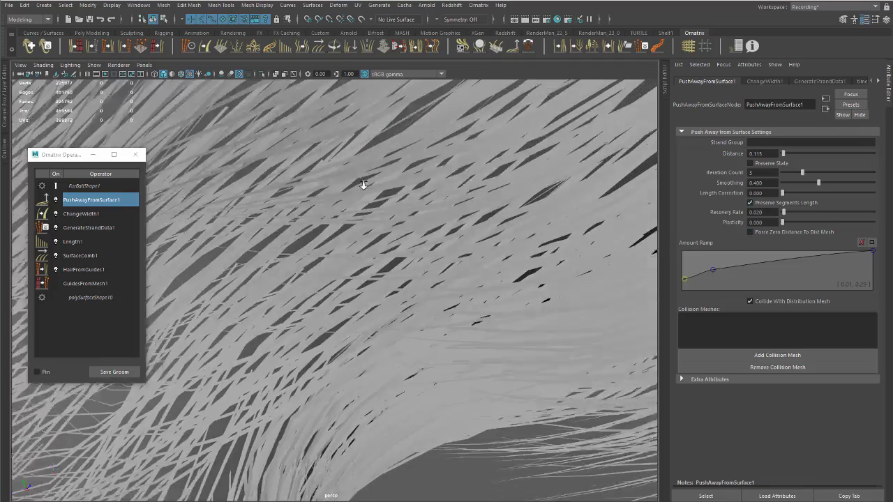
pyautogui.keyDown('alt'); pyautogui.moveTo(363, 185); pyautogui.dragTo(301, 180, button='right'); pyautogui.keyUp('alt')
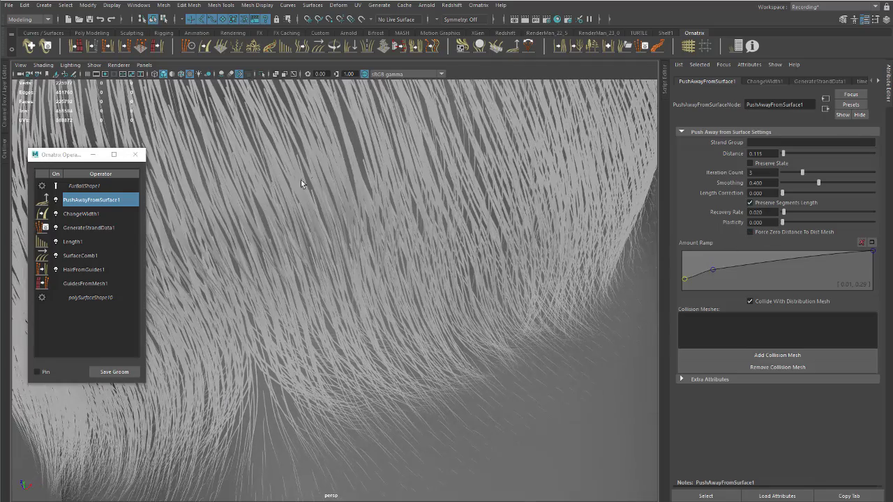
# - Set the PushAwayFromSurface1 Distance to 0.118 and check the beard from the side
pyautogui.keyDown('alt'); pyautogui.moveTo(300, 180); pyautogui.dragTo(463, 198); pyautogui.keyUp('alt')
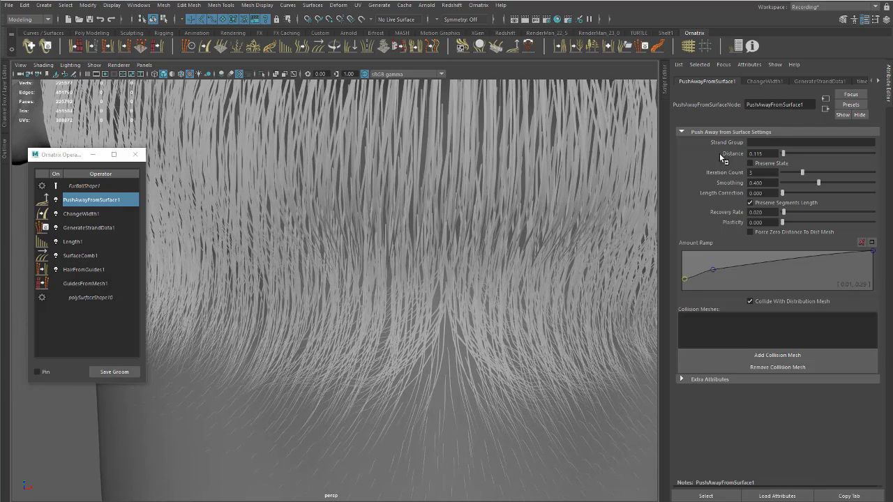
pyautogui.click(761, 154)
pyautogui.write('8')
pyautogui.press('Return')
pyautogui.keyDown('alt'); pyautogui.moveTo(412, 192); pyautogui.dragTo(325, 206, button='right'); pyautogui.keyUp('alt')
pyautogui.keyDown('alt'); pyautogui.moveTo(324, 208); pyautogui.dragTo(415, 231); pyautogui.keyUp('alt')
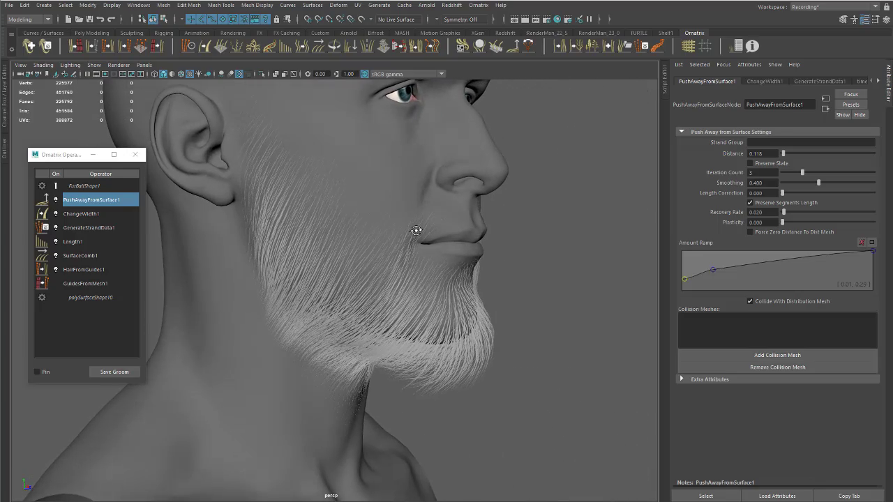
pyautogui.scroll(4, 416, 231)
# - Open the HairFromGuides1 operator's settings and examine up close where the beard strand roots meet the skin mesh
pyautogui.click(87, 228)
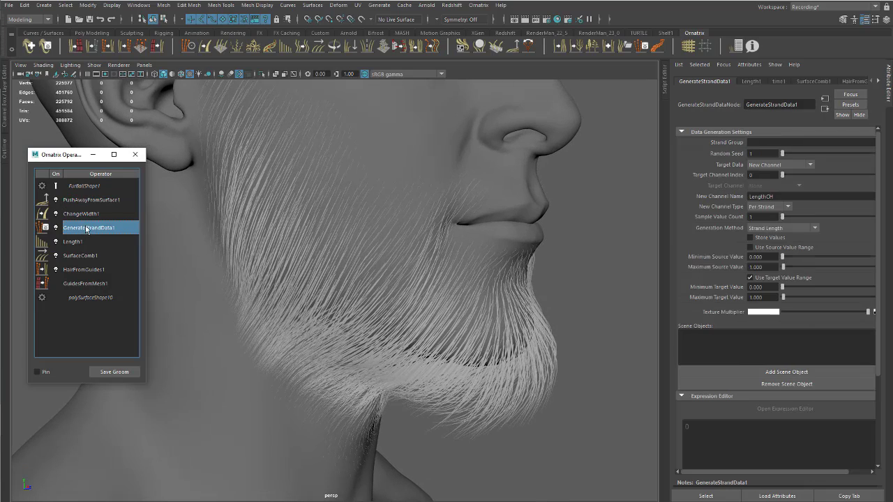
pyautogui.click(79, 270)
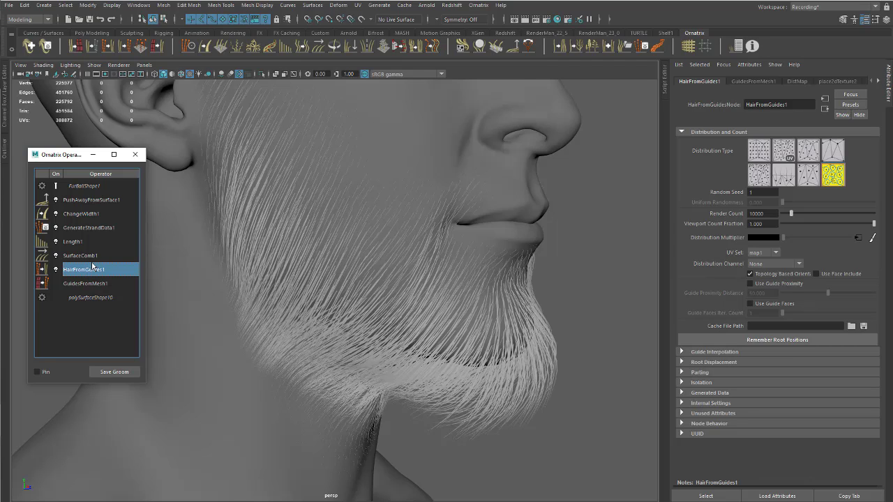
pyautogui.keyDown('alt'); pyautogui.moveTo(165, 266); pyautogui.dragTo(183, 269); pyautogui.keyUp('alt')
pyautogui.moveTo(307, 277)
pyautogui.keyDown('alt'); pyautogui.mouseDown()
pyautogui.moveTo(332, 279)
pyautogui.moveTo(409, 235)
pyautogui.moveTo(482, 272)
pyautogui.moveTo(535, 263)
pyautogui.moveTo(424, 307)
pyautogui.moveTo(451, 261)
pyautogui.moveTo(281, 315)
pyautogui.moveTo(333, 305)
pyautogui.moveTo(247, 306)
pyautogui.moveTo(343, 291)
pyautogui.moveTo(309, 288)
pyautogui.moveTo(363, 325)
pyautogui.moveTo(335, 277)
pyautogui.moveTo(319, 281)
pyautogui.mouseUp(); pyautogui.keyUp('alt')
pyautogui.keyDown('alt'); pyautogui.moveTo(319, 281); pyautogui.dragTo(409, 329, button='right'); pyautogui.keyUp('alt')
pyautogui.moveTo(409, 330)
pyautogui.keyDown('alt'); pyautogui.mouseDown()
pyautogui.moveTo(407, 344)
pyautogui.moveTo(420, 339)
pyautogui.moveTo(408, 329)
pyautogui.mouseUp(); pyautogui.keyUp('alt')
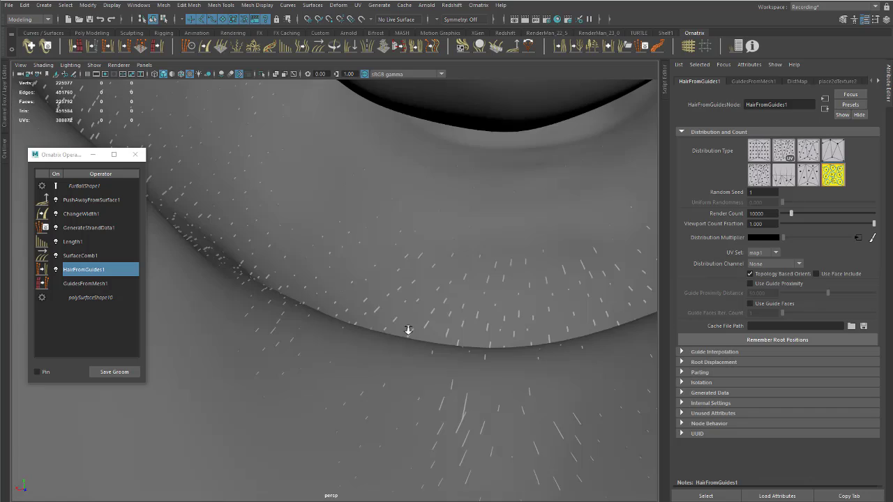
pyautogui.keyDown('alt'); pyautogui.moveTo(409, 330); pyautogui.dragTo(494, 357, button='right'); pyautogui.keyUp('alt')
pyautogui.moveTo(469, 336)
pyautogui.keyDown('alt'); pyautogui.mouseDown()
pyautogui.moveTo(463, 331)
pyautogui.moveTo(473, 338)
pyautogui.mouseUp(); pyautogui.keyUp('alt')
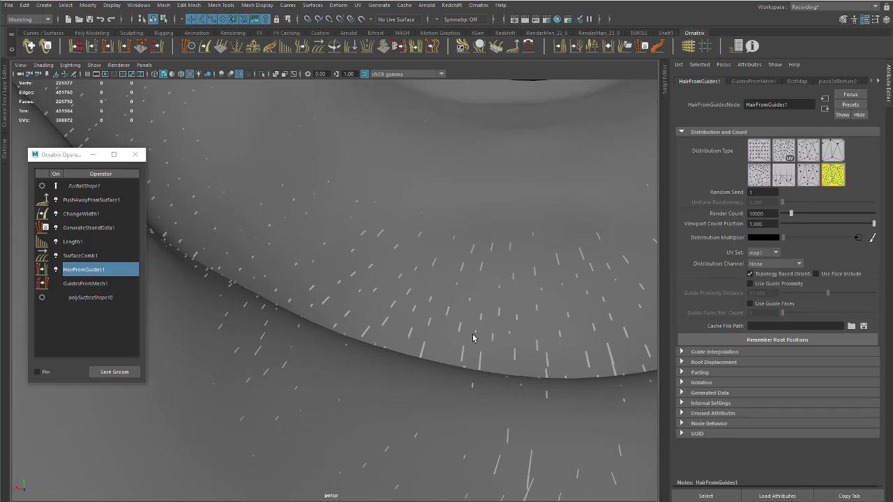
pyautogui.keyDown('alt'); pyautogui.moveTo(465, 299); pyautogui.dragTo(387, 295); pyautogui.keyUp('alt')
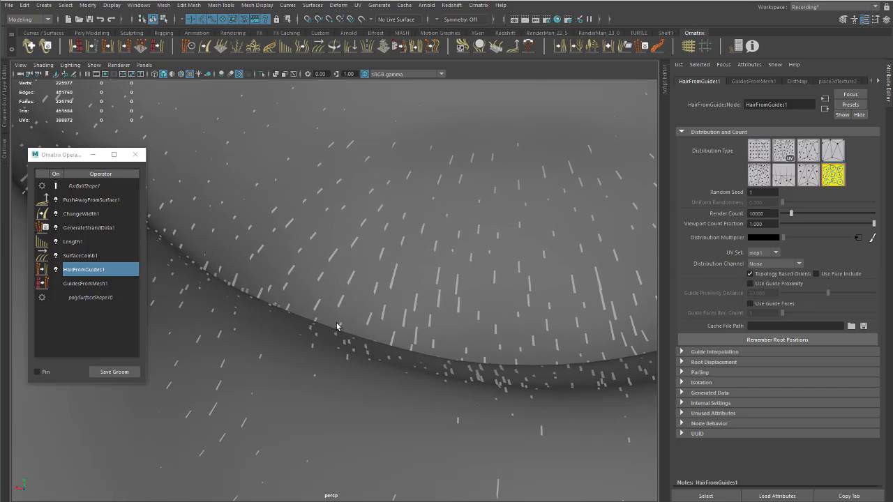
pyautogui.moveTo(431, 279)
pyautogui.keyDown('alt'); pyautogui.mouseDown()
pyautogui.moveTo(425, 262)
pyautogui.moveTo(439, 270)
pyautogui.moveTo(447, 263)
pyautogui.moveTo(440, 268)
pyautogui.moveTo(451, 281)
pyautogui.moveTo(437, 277)
pyautogui.mouseUp(); pyautogui.keyUp('alt')
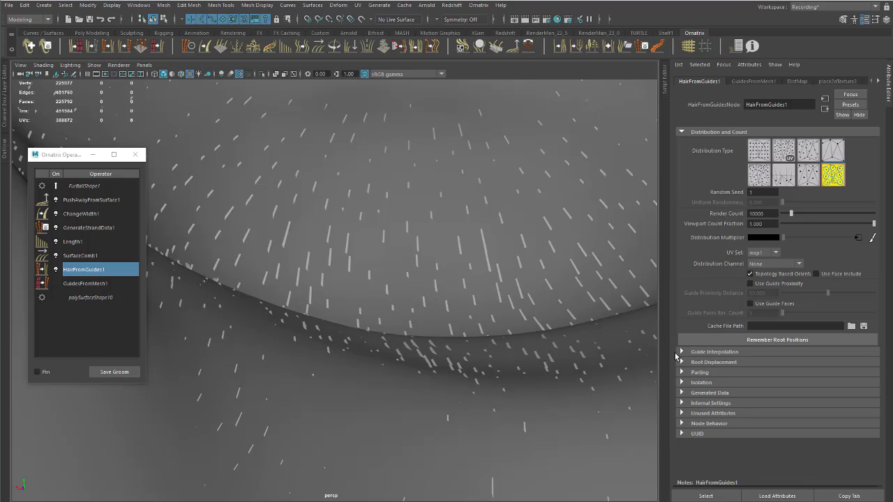
# - Expand the Root Displacement settings of HairFromGuides1 and try Displacement Offsets of about -1.1 and about 0.6
pyautogui.click(714, 362)
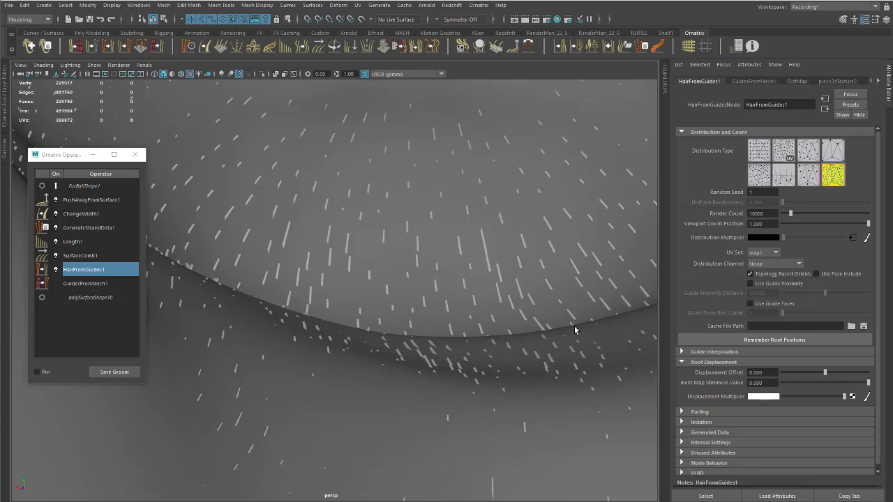
pyautogui.moveTo(822, 371); pyautogui.dragTo(819, 369)
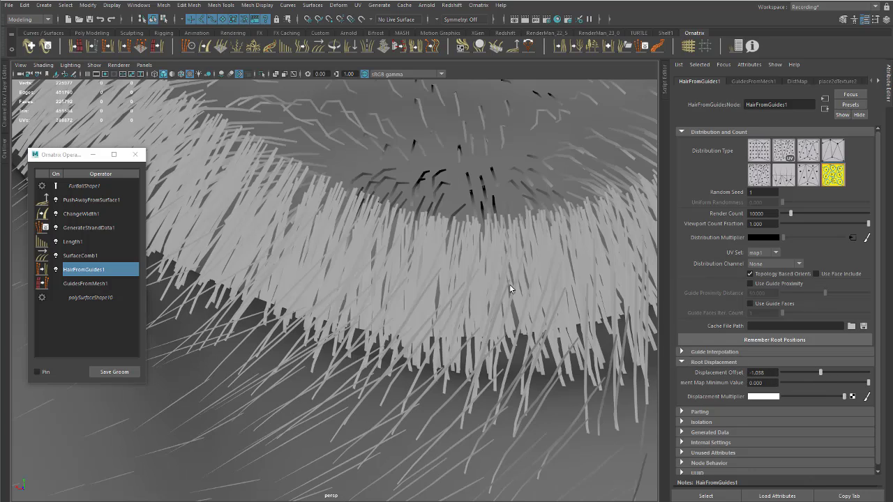
pyautogui.keyDown('alt'); pyautogui.moveTo(510, 287); pyautogui.dragTo(546, 348); pyautogui.keyUp('alt')
pyautogui.moveTo(822, 372); pyautogui.dragTo(835, 374)
pyautogui.scroll(-3, 381, 247)
pyautogui.keyDown('alt'); pyautogui.moveTo(381, 247); pyautogui.dragTo(614, 309); pyautogui.keyUp('alt')
pyautogui.moveTo(836, 373); pyautogui.dragTo(828, 372)
pyautogui.keyDown('alt'); pyautogui.moveTo(544, 342); pyautogui.dragTo(532, 309); pyautogui.keyUp('alt')
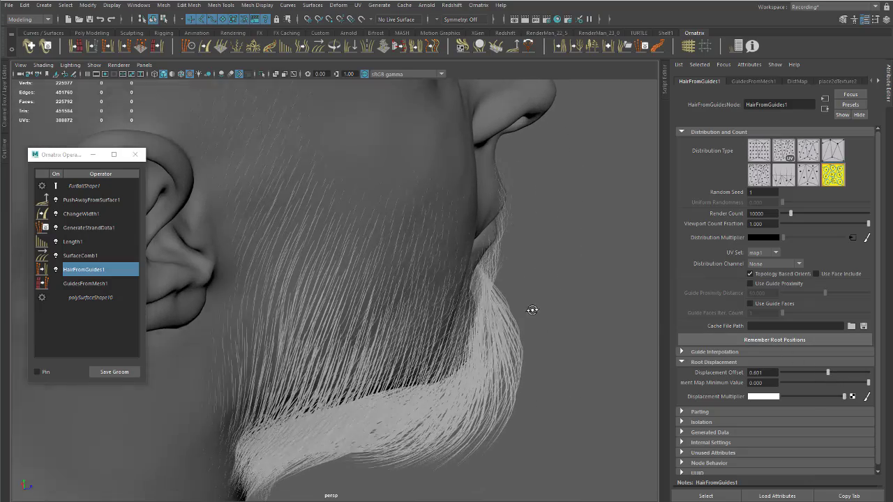
# - Inspect the strand roots on the cheek and set the root Displacement Offset to 0.005
pyautogui.keyDown('alt'); pyautogui.moveTo(532, 309); pyautogui.dragTo(612, 364, button='right'); pyautogui.keyUp('alt')
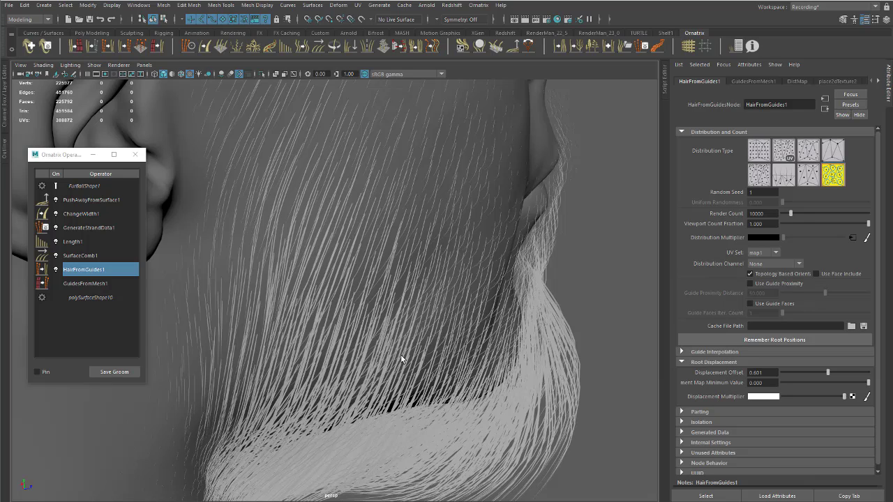
pyautogui.keyDown('alt'); pyautogui.moveTo(381, 288); pyautogui.dragTo(400, 244); pyautogui.keyUp('alt')
pyautogui.keyDown('alt'); pyautogui.moveTo(399, 244); pyautogui.dragTo(459, 402, button='middle'); pyautogui.keyUp('alt')
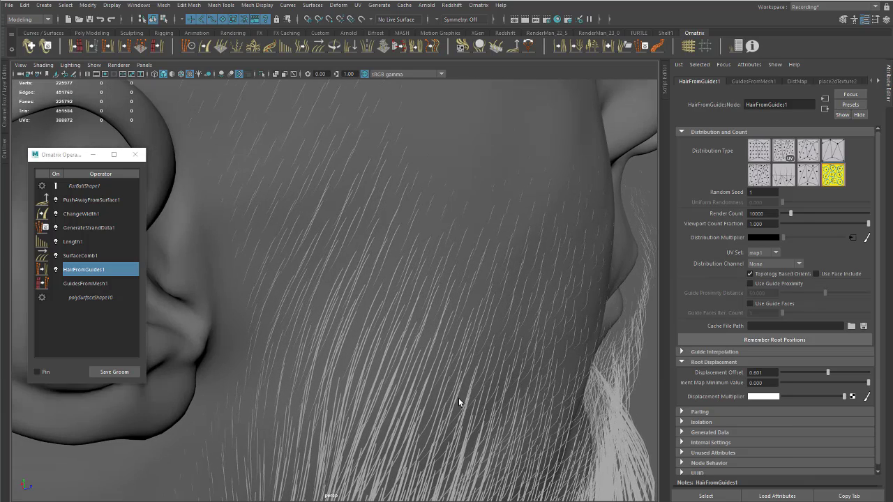
pyautogui.click(767, 373)
pyautogui.write('05')
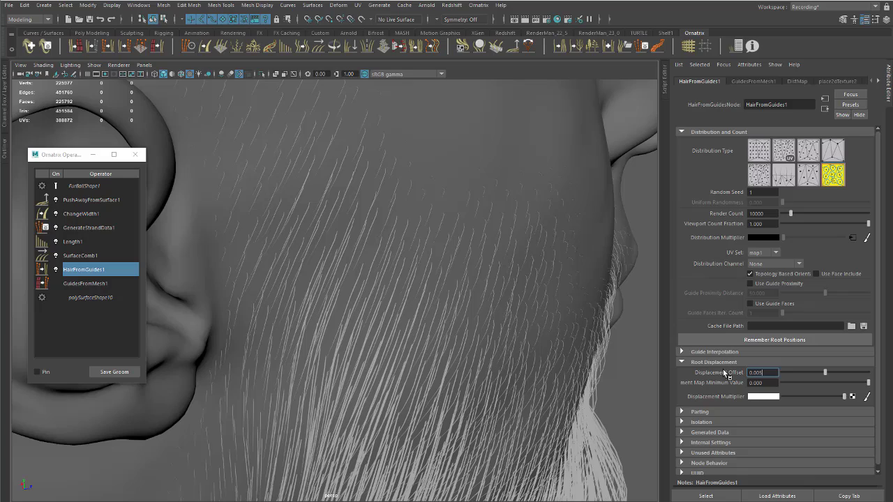
pyautogui.press('Return')
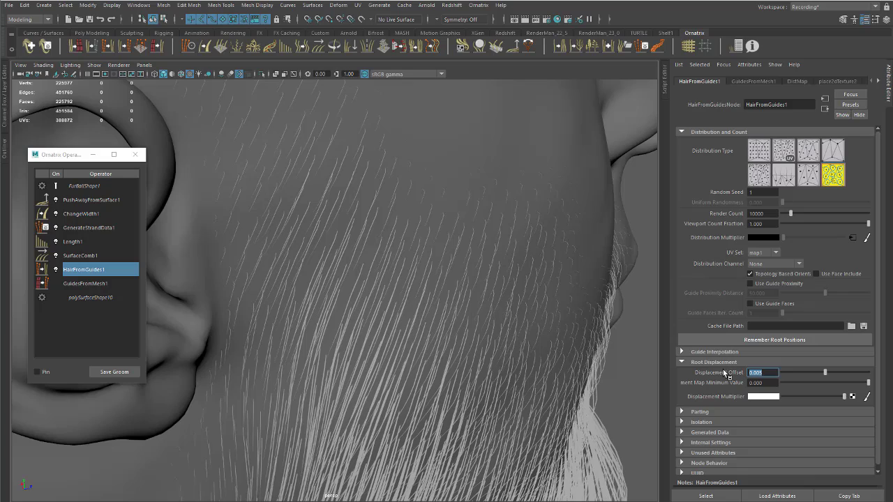
# - Check the strand roots from inside the head mesh and try a Displacement Offset of 0.050
pyautogui.keyDown('alt'); pyautogui.moveTo(473, 369); pyautogui.dragTo(573, 302); pyautogui.keyUp('alt')
pyautogui.scroll(3, 529, 416)
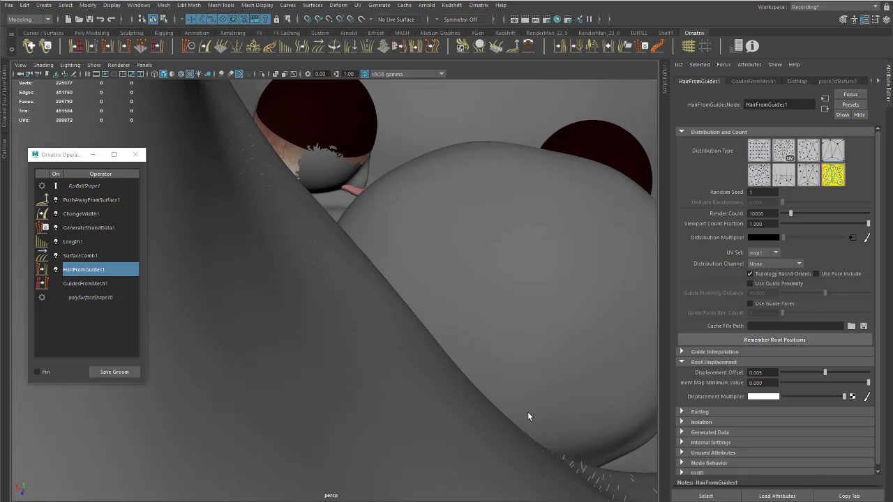
pyautogui.keyDown('alt'); pyautogui.moveTo(528, 417); pyautogui.dragTo(388, 403); pyautogui.keyUp('alt')
pyautogui.scroll(3, 393, 414)
pyautogui.keyDown('alt'); pyautogui.moveTo(338, 427); pyautogui.dragTo(507, 371); pyautogui.keyUp('alt')
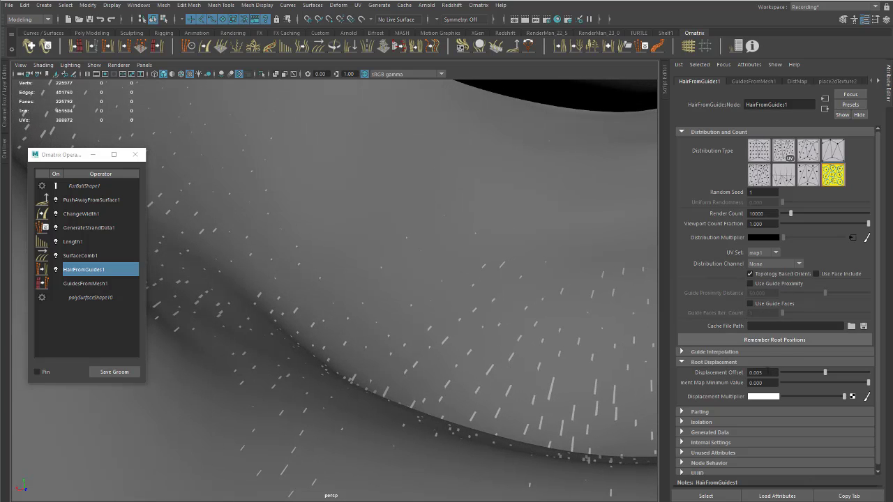
pyautogui.click(759, 372)
pyautogui.write('50')
pyautogui.press('Return')
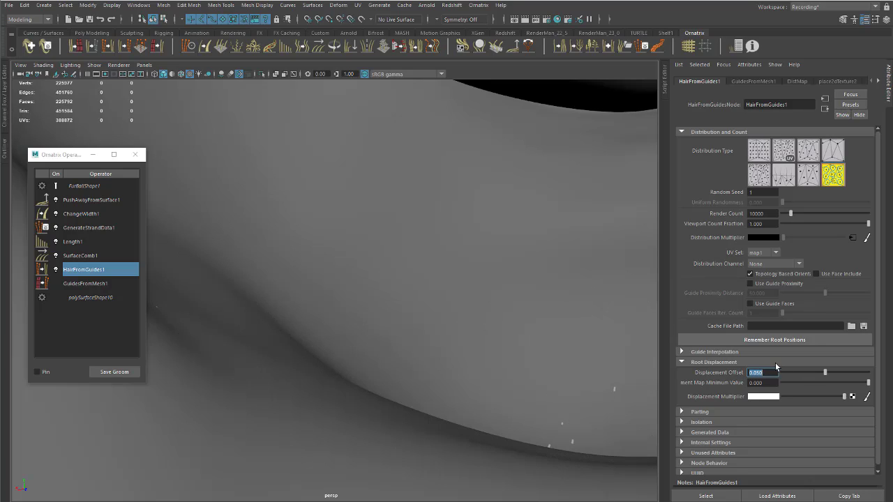
# - Set the HairFromGuides1 root Displacement Offset to 0.010 and review the beard from the front
pyautogui.click(775, 373)
pyautogui.write('1')
pyautogui.press('Return')
pyautogui.scroll(-10, 271, 253)
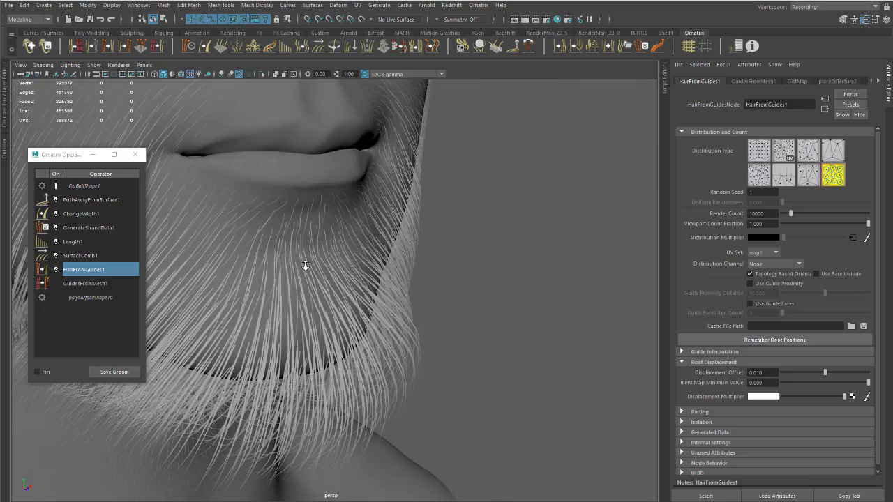
pyautogui.keyDown('alt'); pyautogui.moveTo(305, 265); pyautogui.dragTo(405, 261); pyautogui.keyUp('alt')
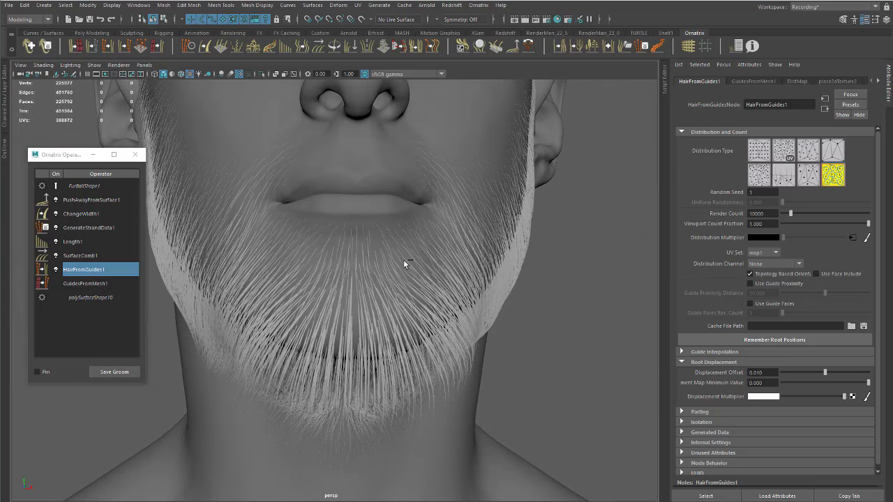
pyautogui.keyDown('alt'); pyautogui.moveTo(403, 259); pyautogui.dragTo(451, 280, button='right'); pyautogui.keyUp('alt')
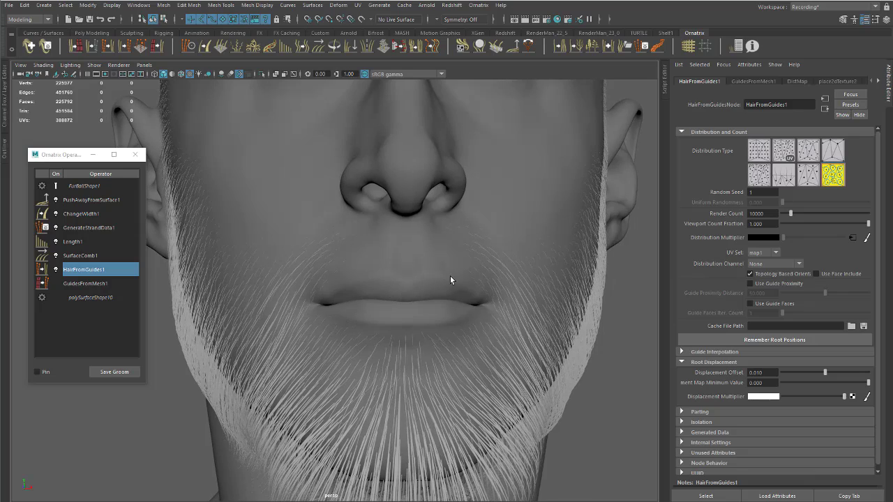
# - Try the alternative strand distribution types of HairFromGuides1 on the beard and return to the originally selected type
pyautogui.click(713, 363)
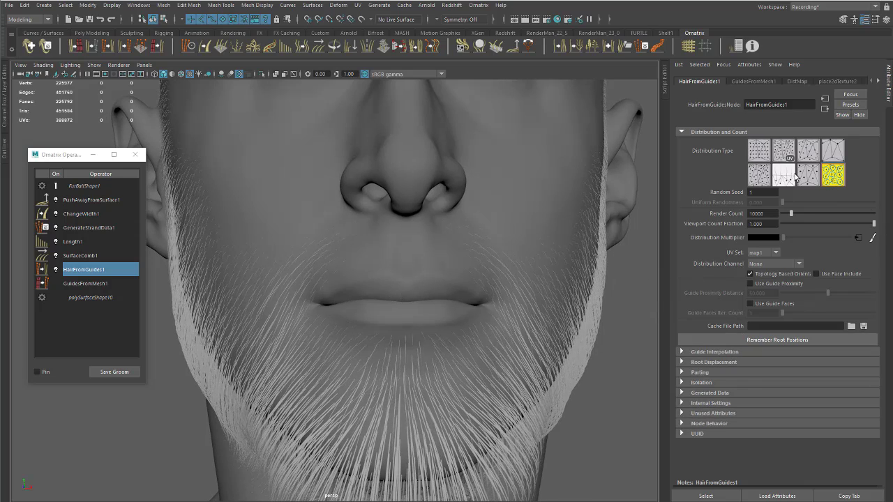
pyautogui.click(760, 177)
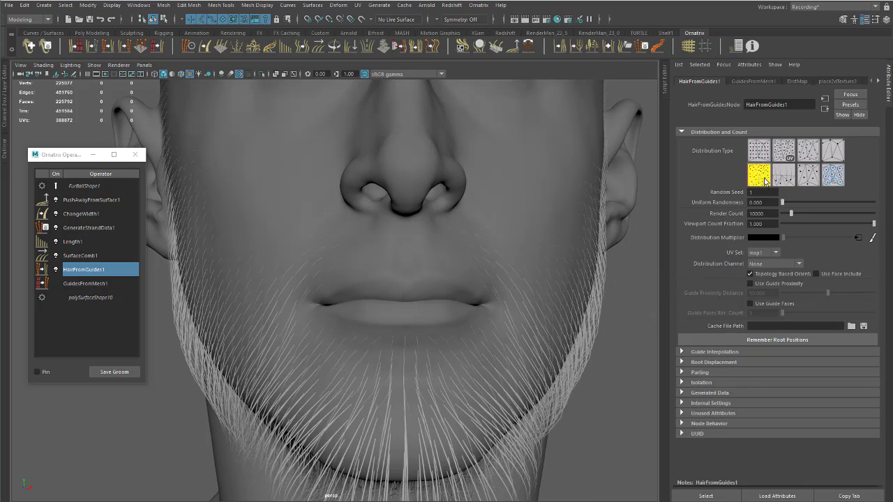
pyautogui.click(786, 177)
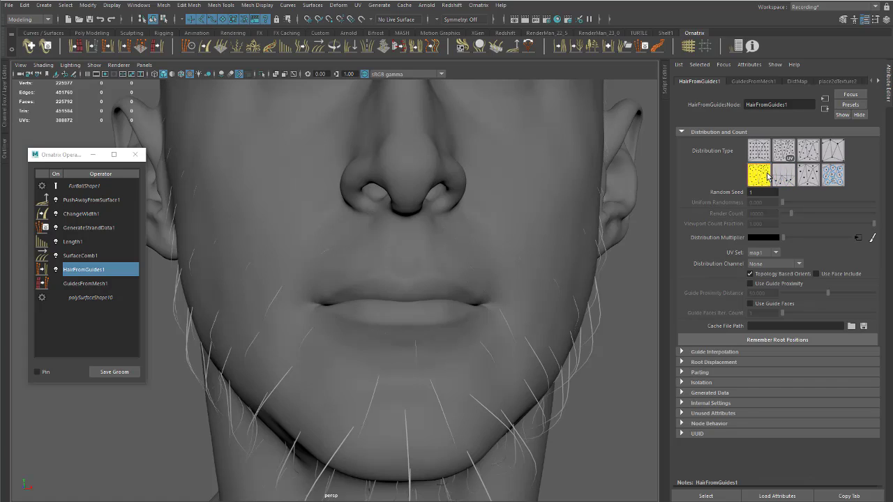
pyautogui.keyDown('alt'); pyautogui.moveTo(460, 265); pyautogui.dragTo(403, 253, button='right'); pyautogui.keyUp('alt')
pyautogui.moveTo(403, 253)
pyautogui.keyDown('alt'); pyautogui.mouseDown()
pyautogui.moveTo(426, 243)
pyautogui.moveTo(411, 256)
pyautogui.mouseUp(); pyautogui.keyUp('alt')
pyautogui.keyDown('alt'); pyautogui.moveTo(411, 255); pyautogui.dragTo(482, 234, button='middle'); pyautogui.keyUp('alt')
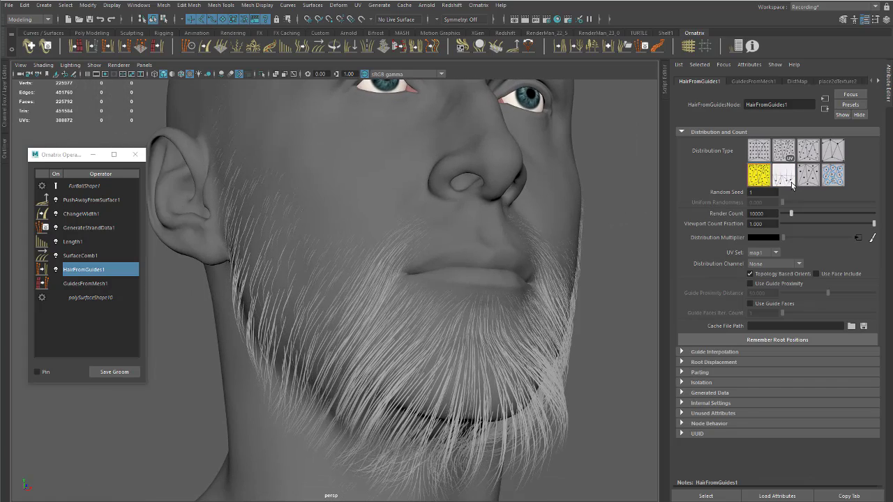
pyautogui.click(808, 150)
pyautogui.click(781, 151)
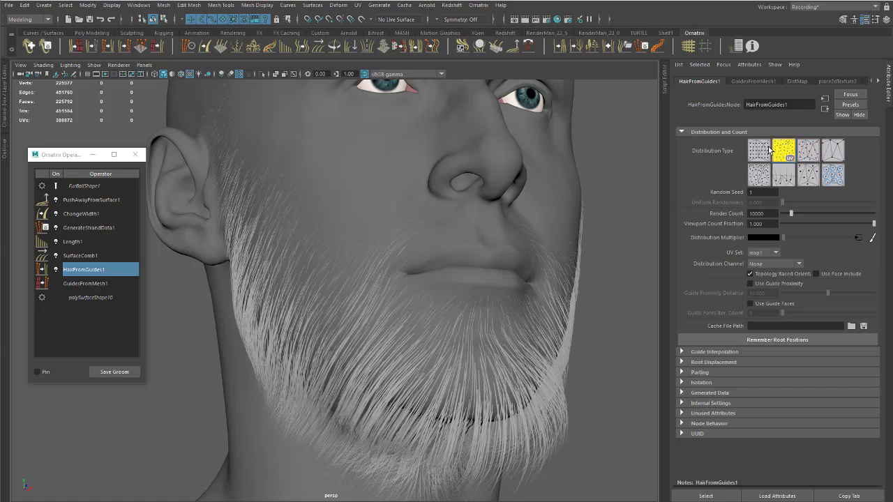
pyautogui.click(759, 150)
pyautogui.click(759, 174)
pyautogui.click(784, 174)
pyautogui.click(808, 174)
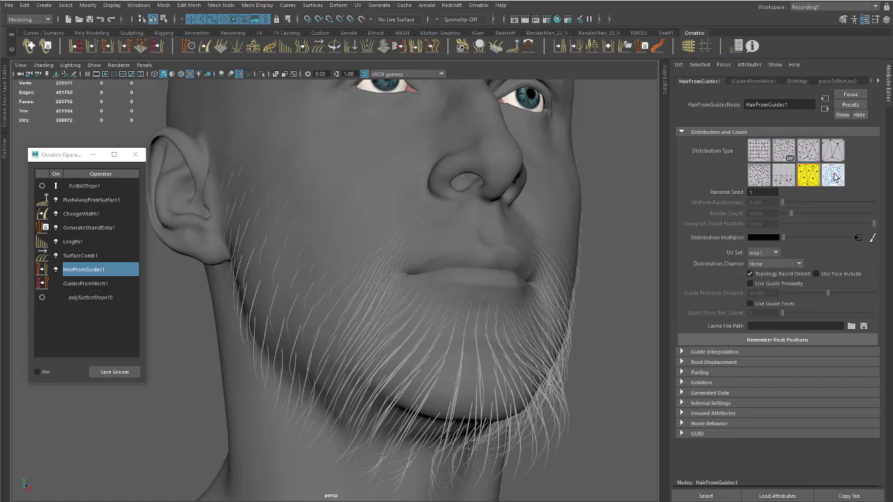
pyautogui.click(835, 176)
# - Set the HairFromGuides1 Render Count to 20000 and check the beard from an angled view
pyautogui.keyDown('alt'); pyautogui.moveTo(552, 242); pyautogui.dragTo(459, 245); pyautogui.keyUp('alt')
pyautogui.keyDown('alt'); pyautogui.moveTo(460, 244); pyautogui.dragTo(496, 258, button='right'); pyautogui.keyUp('alt')
pyautogui.keyDown('alt'); pyautogui.moveTo(496, 259); pyautogui.dragTo(469, 248, button='middle'); pyautogui.keyUp('alt')
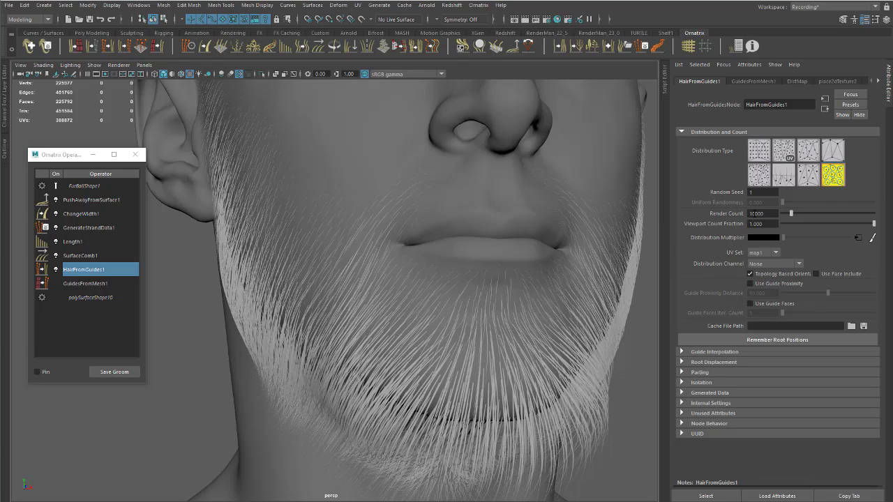
pyautogui.click(756, 213)
pyautogui.press('Return')
pyautogui.keyDown('alt'); pyautogui.moveTo(441, 286); pyautogui.dragTo(298, 285); pyautogui.keyUp('alt')
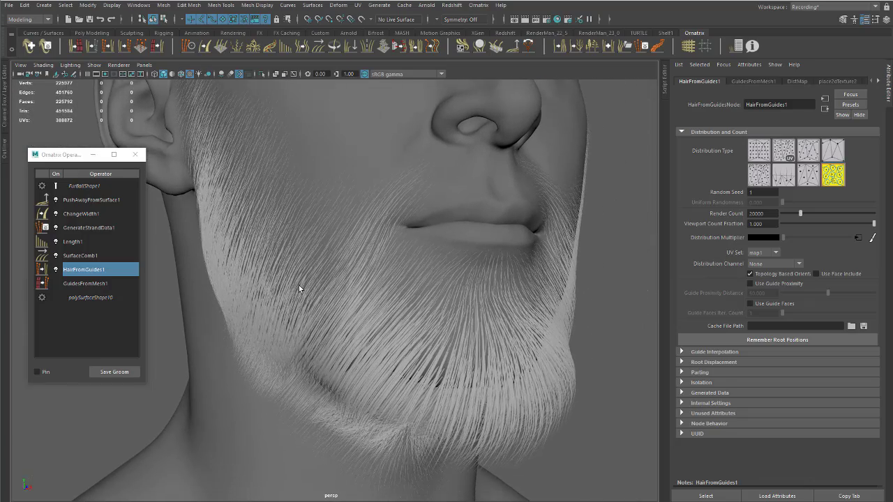
# - Review the settings of the SurfaceComb1, Length1, GenerateStrandData1 and ChangeWidth1 operators against the beard's side profile
pyautogui.click(91, 256)
pyautogui.click(73, 242)
pyautogui.click(89, 227)
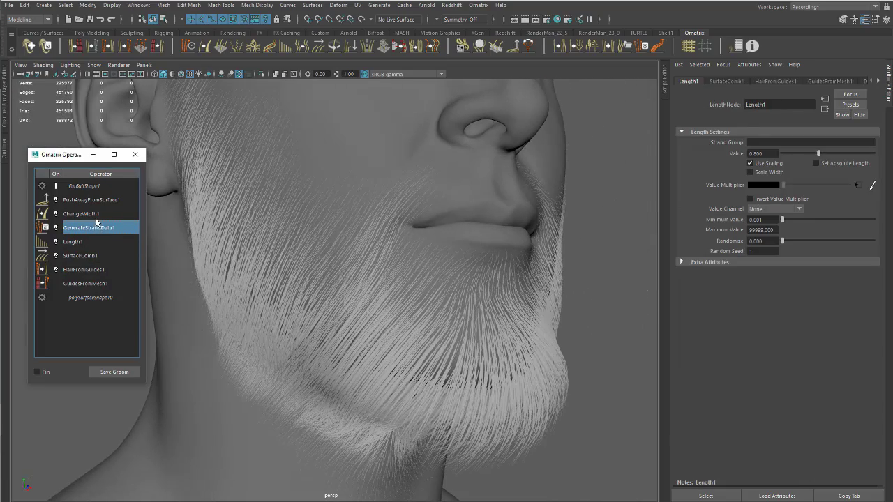
pyautogui.click(81, 214)
pyautogui.keyDown('alt'); pyautogui.moveTo(307, 234); pyautogui.dragTo(384, 282); pyautogui.keyUp('alt')
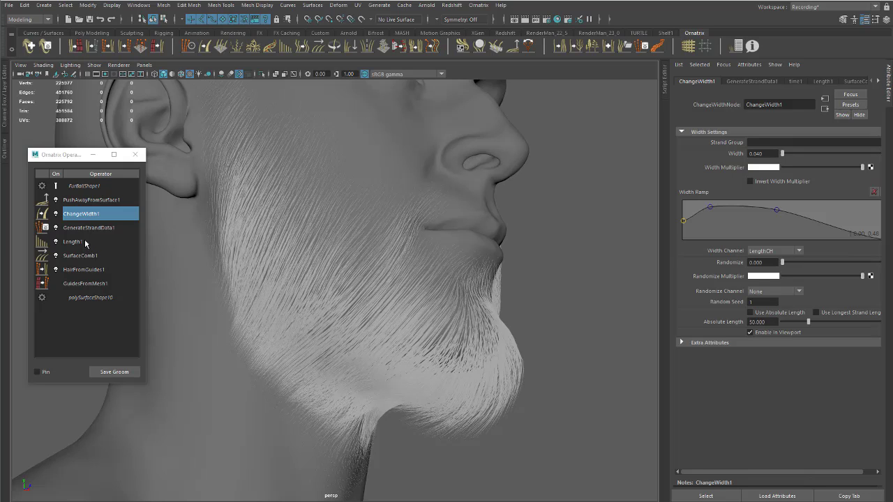
# - Turn off Preserve Segments Length in PushAwayFromSurface1 while viewing the strands under the chin up close
pyautogui.click(91, 202)
pyautogui.keyDown('alt'); pyautogui.moveTo(414, 273); pyautogui.dragTo(429, 231); pyautogui.keyUp('alt')
pyautogui.keyDown('alt'); pyautogui.moveTo(481, 241); pyautogui.dragTo(404, 242); pyautogui.keyUp('alt')
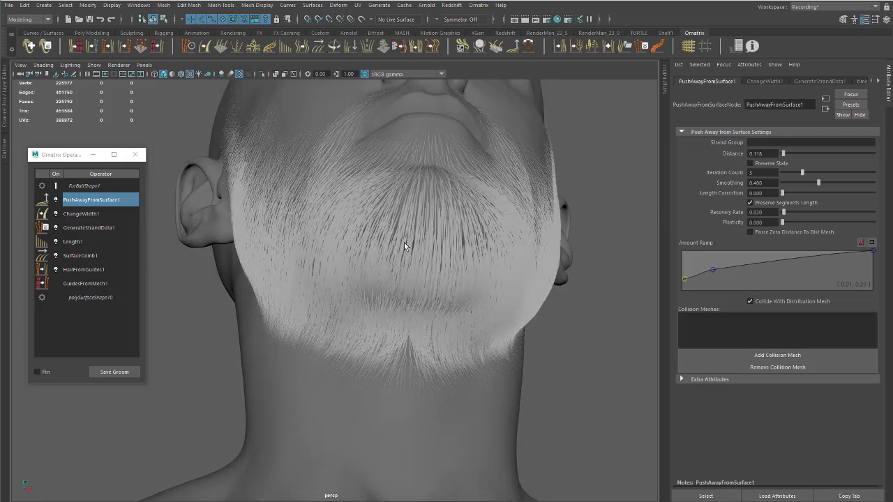
pyautogui.keyDown('alt'); pyautogui.moveTo(404, 242); pyautogui.dragTo(539, 296, button='right'); pyautogui.keyUp('alt')
pyautogui.keyDown('alt'); pyautogui.moveTo(539, 295); pyautogui.dragTo(568, 294); pyautogui.keyUp('alt')
pyautogui.keyDown('alt'); pyautogui.moveTo(568, 294); pyautogui.dragTo(566, 239, button='middle'); pyautogui.keyUp('alt')
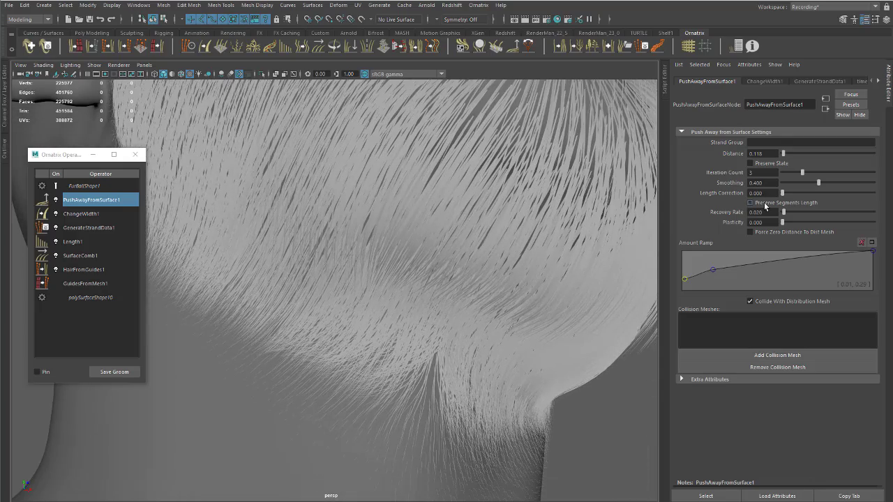
pyautogui.click(765, 205)
pyautogui.click(765, 205)
pyautogui.click(766, 205)
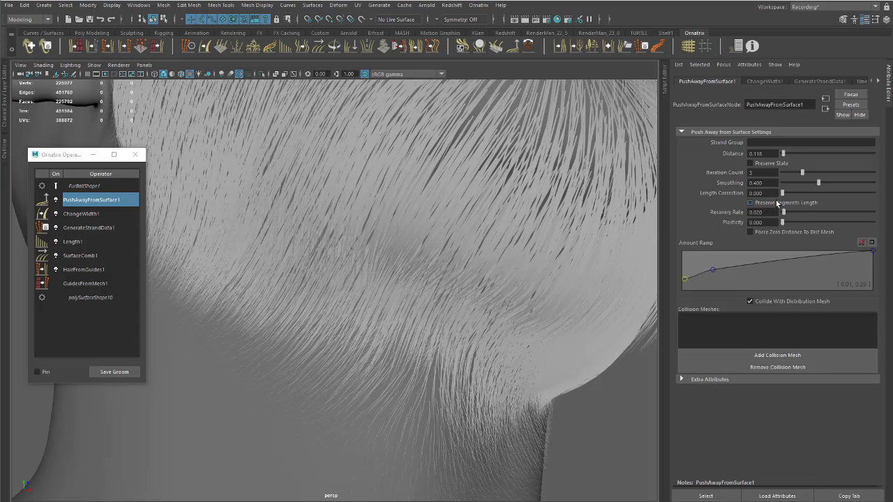
# - Compare the strands under the chin with Preserve Segments Length on and off, leaving the option off
pyautogui.keyDown('alt'); pyautogui.moveTo(500, 225); pyautogui.dragTo(546, 230); pyautogui.keyUp('alt')
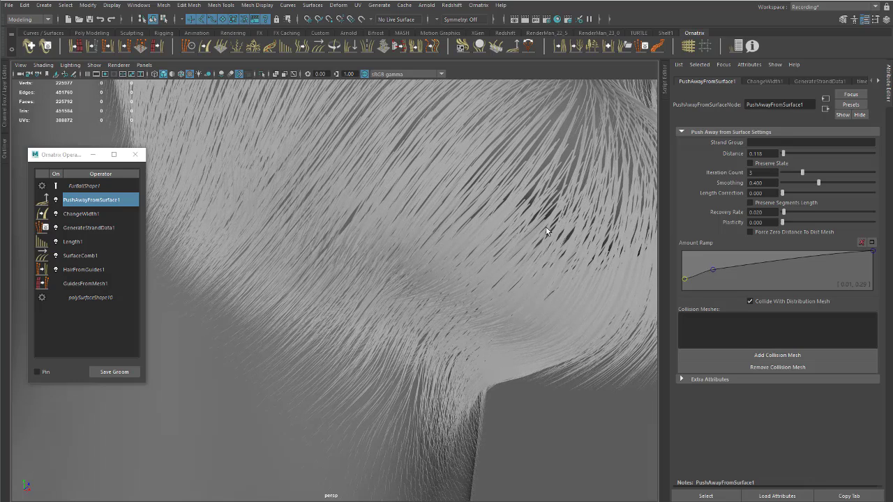
pyautogui.keyDown('alt'); pyautogui.moveTo(546, 227); pyautogui.dragTo(458, 239); pyautogui.keyUp('alt')
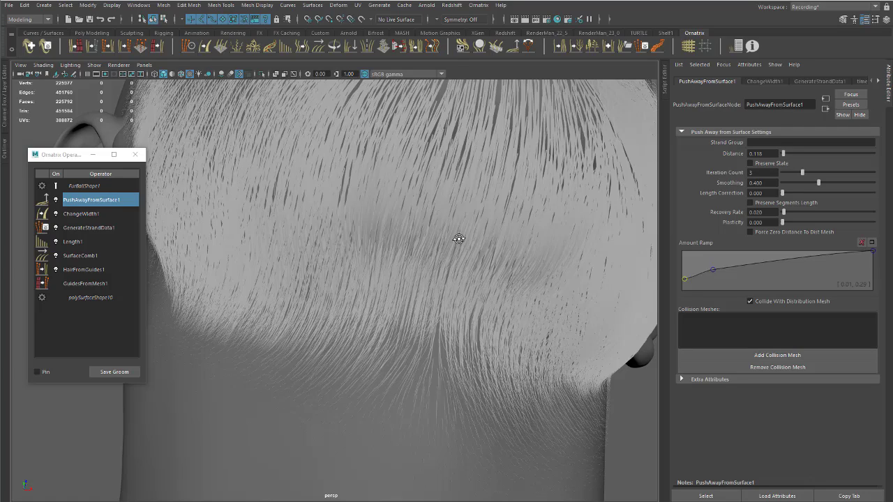
pyautogui.click(773, 202)
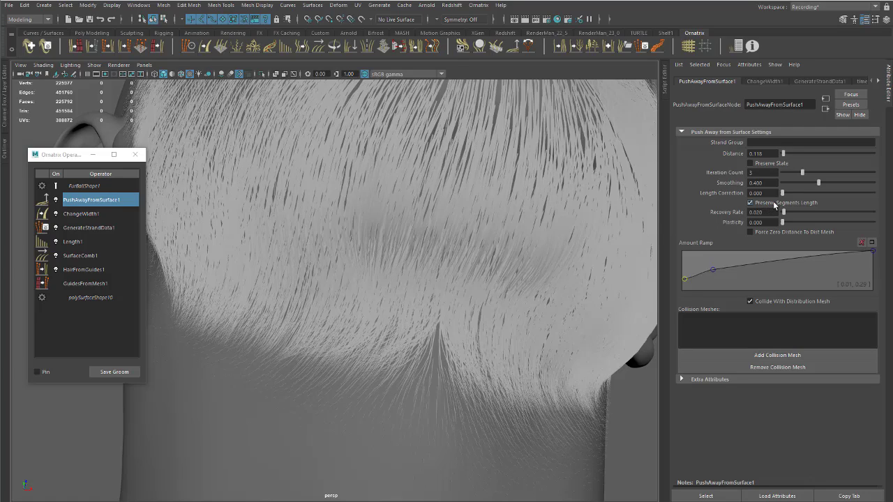
pyautogui.click(773, 203)
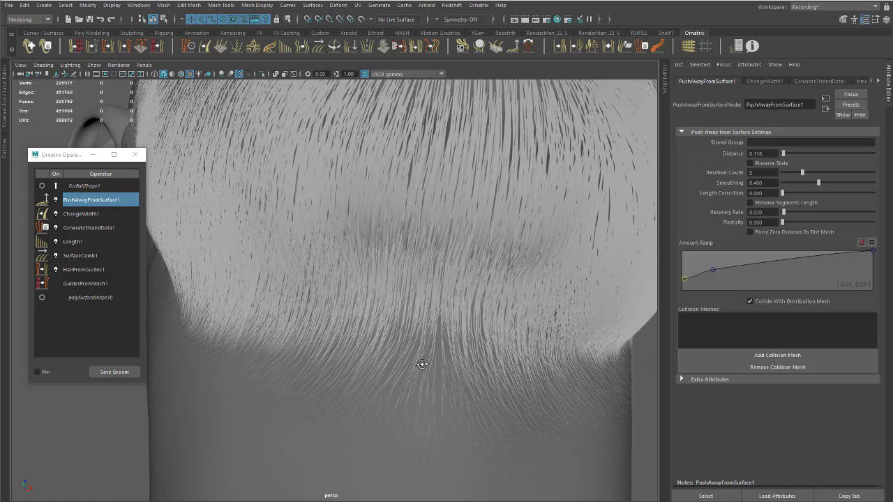
pyautogui.click(771, 202)
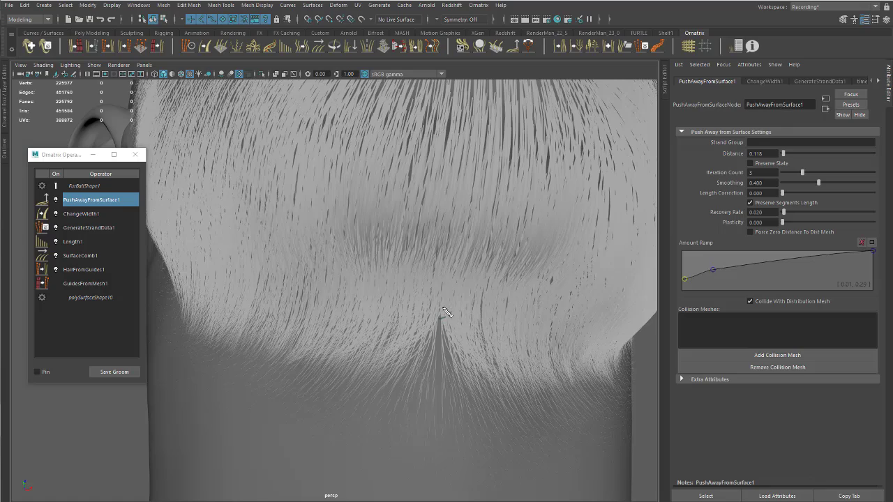
pyautogui.moveTo(441, 306)
pyautogui.mouseDown()
pyautogui.moveTo(404, 344)
pyautogui.moveTo(463, 363)
pyautogui.mouseUp()
pyautogui.click(767, 203)
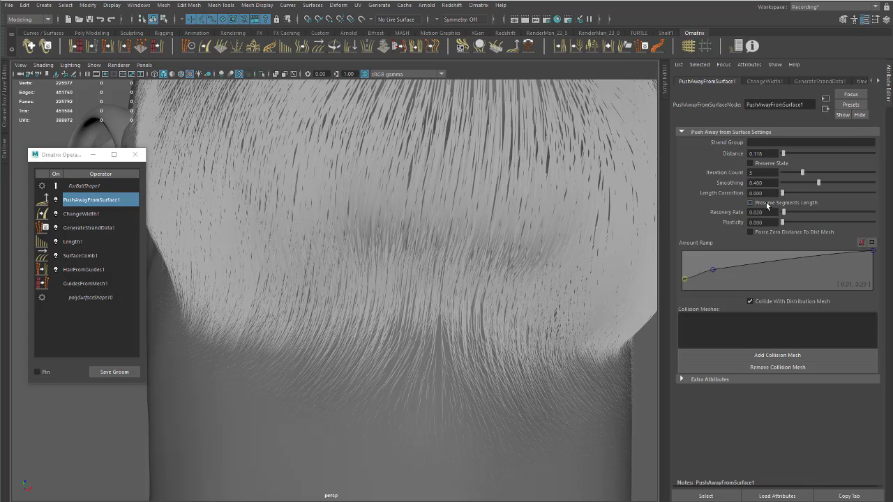
# - Examine the strand flow under the chin up close and from the front and side of the beard
pyautogui.moveTo(545, 301); pyautogui.dragTo(479, 248)
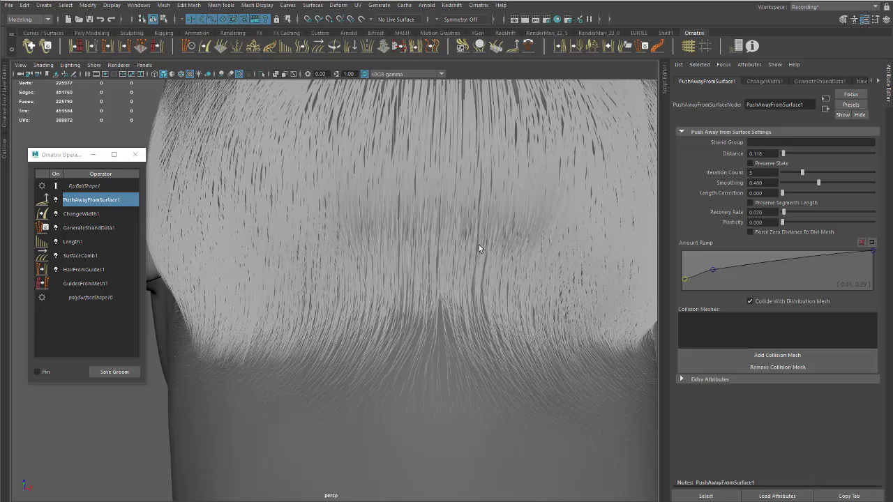
pyautogui.keyDown('alt'); pyautogui.moveTo(467, 240); pyautogui.dragTo(164, 298); pyautogui.keyUp('alt')
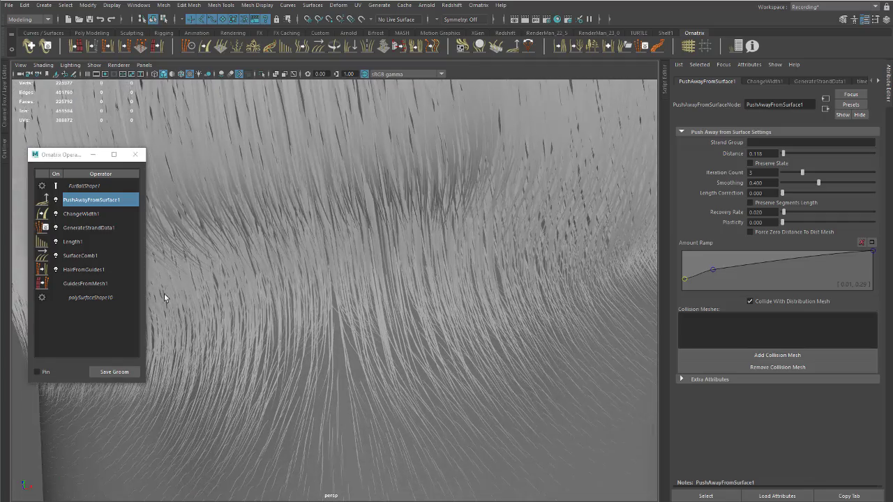
pyautogui.keyDown('alt'); pyautogui.moveTo(416, 267); pyautogui.dragTo(295, 251, button='right'); pyautogui.keyUp('alt')
pyautogui.keyDown('alt'); pyautogui.moveTo(295, 251); pyautogui.dragTo(394, 269); pyautogui.keyUp('alt')
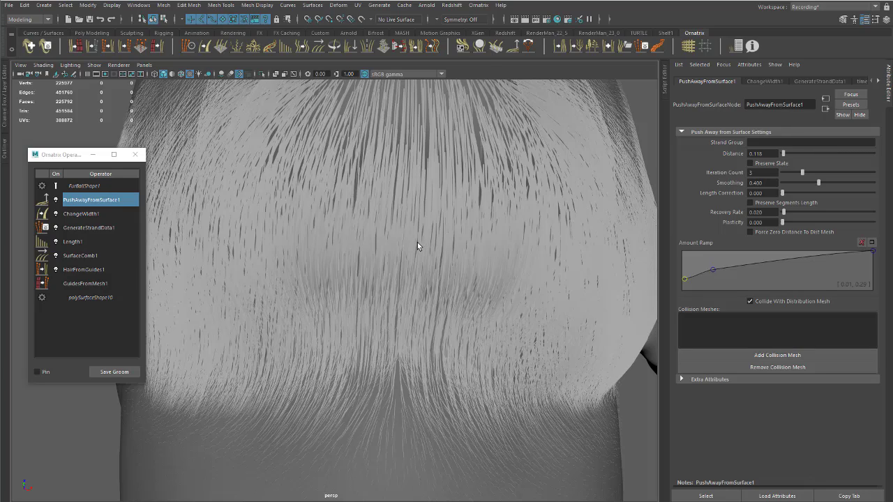
pyautogui.keyDown('alt'); pyautogui.moveTo(417, 242); pyautogui.dragTo(372, 283, button='right'); pyautogui.keyUp('alt')
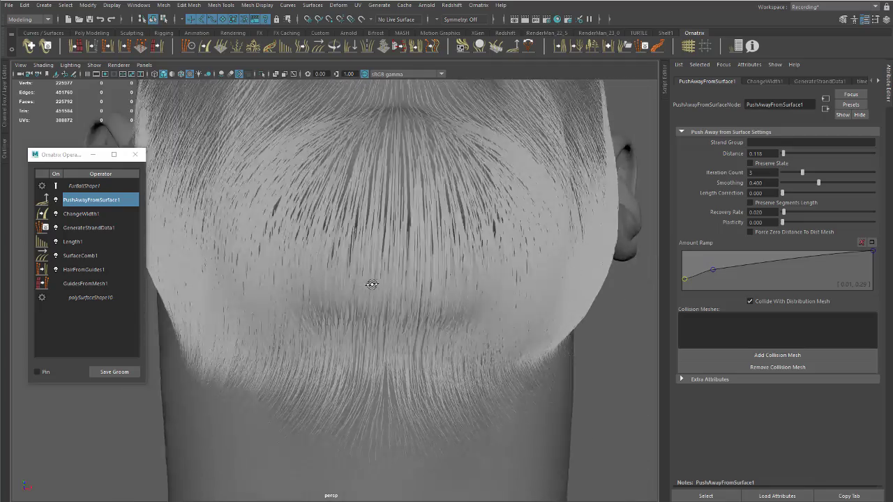
pyautogui.moveTo(372, 284)
pyautogui.keyDown('alt'); pyautogui.mouseDown()
pyautogui.moveTo(394, 286)
pyautogui.moveTo(342, 266)
pyautogui.moveTo(336, 239)
pyautogui.moveTo(375, 284)
pyautogui.moveTo(363, 279)
pyautogui.mouseUp(); pyautogui.keyUp('alt')
pyautogui.keyDown('alt'); pyautogui.moveTo(363, 279); pyautogui.dragTo(352, 272, button='right'); pyautogui.keyUp('alt')
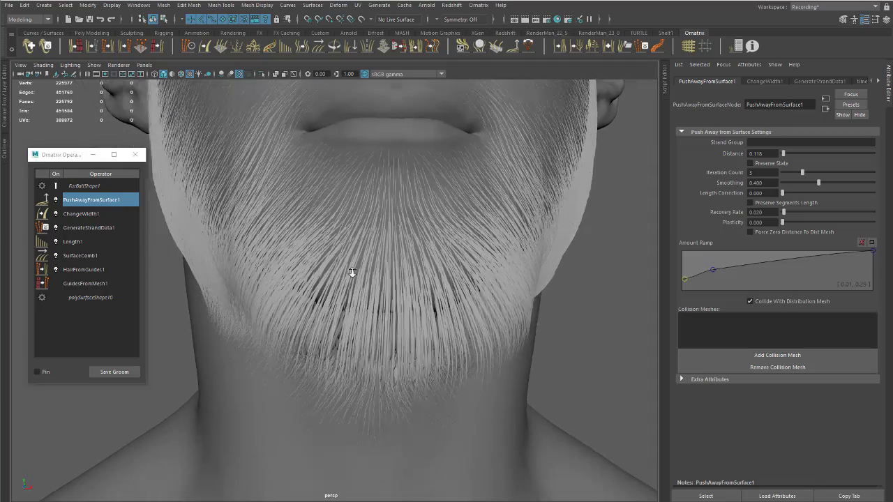
pyautogui.keyDown('alt'); pyautogui.moveTo(352, 272); pyautogui.dragTo(410, 265); pyautogui.keyUp('alt')
# - Set the HairFromGuides1 Render Count to 50000
pyautogui.click(81, 271)
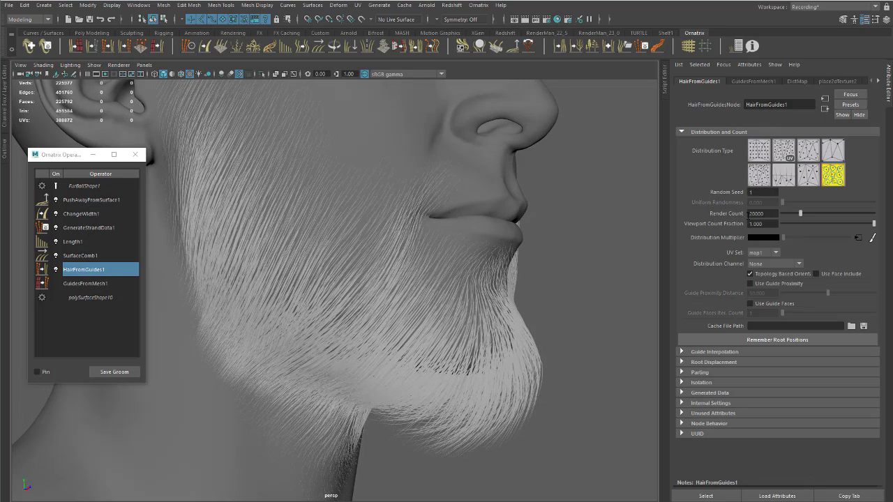
pyautogui.moveTo(755, 214); pyautogui.dragTo(736, 218)
pyautogui.press('Return')
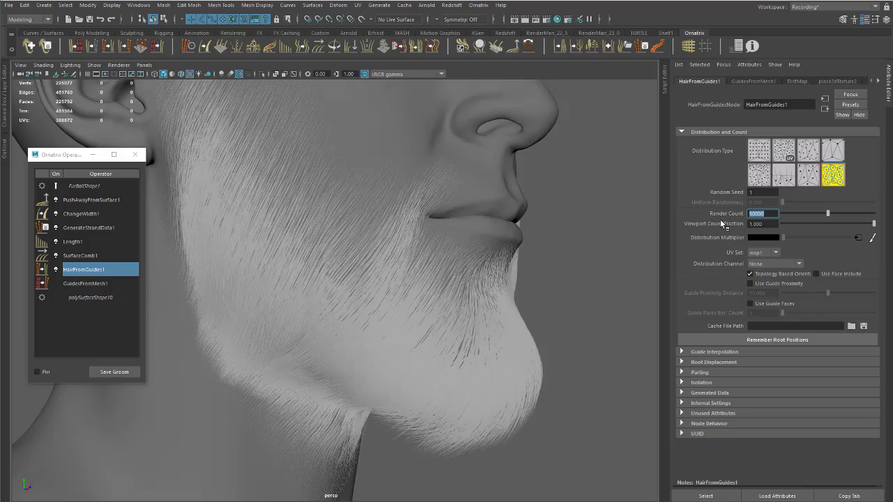
# - Examine the density and coverage of the beard from the side, the front and above the lips
pyautogui.keyDown('alt'); pyautogui.moveTo(524, 270); pyautogui.dragTo(448, 250); pyautogui.keyUp('alt')
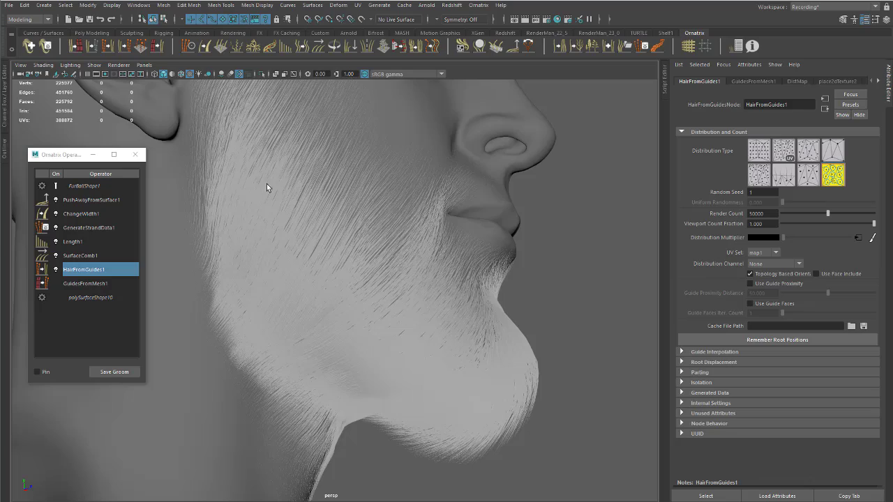
pyautogui.keyDown('alt'); pyautogui.moveTo(366, 221); pyautogui.dragTo(321, 230); pyautogui.keyUp('alt')
pyautogui.keyDown('alt'); pyautogui.moveTo(379, 237); pyautogui.dragTo(329, 241, button='right'); pyautogui.keyUp('alt')
pyautogui.moveTo(328, 242)
pyautogui.keyDown('alt'); pyautogui.mouseDown()
pyautogui.moveTo(347, 245)
pyautogui.moveTo(345, 221)
pyautogui.moveTo(344, 234)
pyautogui.mouseUp(); pyautogui.keyUp('alt')
pyautogui.keyDown('alt'); pyautogui.moveTo(344, 239); pyautogui.dragTo(393, 265, button='right'); pyautogui.keyUp('alt')
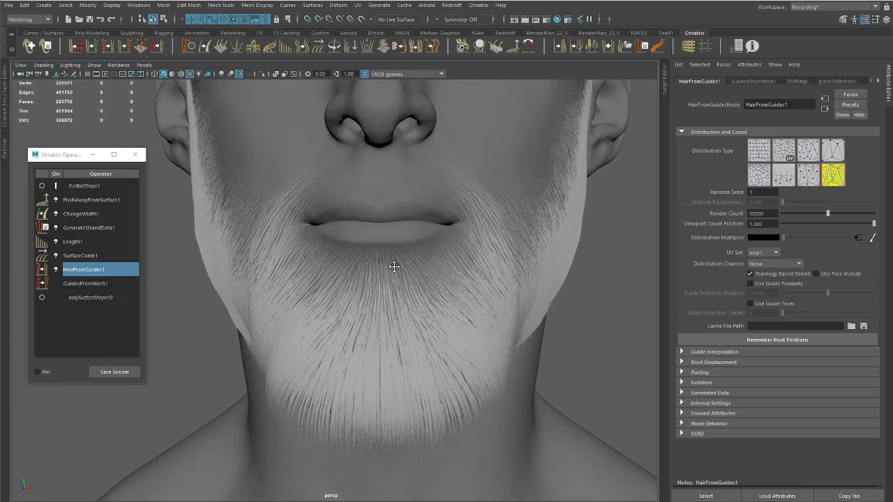
pyautogui.moveTo(359, 227)
pyautogui.keyDown('alt'); pyautogui.mouseDown()
pyautogui.moveTo(365, 279)
pyautogui.moveTo(360, 239)
pyautogui.mouseUp(); pyautogui.keyUp('alt')
pyautogui.keyDown('alt'); pyautogui.moveTo(360, 239); pyautogui.dragTo(393, 250, button='right'); pyautogui.keyUp('alt')
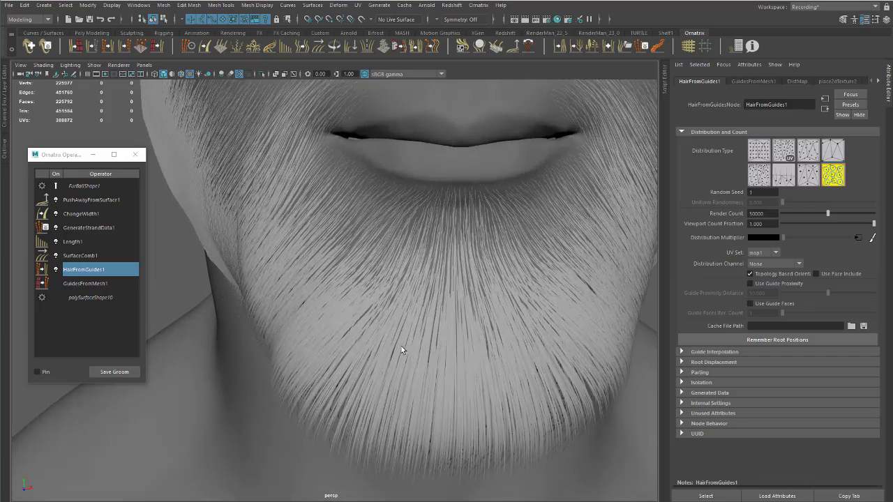
pyautogui.keyDown('alt'); pyautogui.moveTo(351, 237); pyautogui.dragTo(405, 305); pyautogui.keyUp('alt')
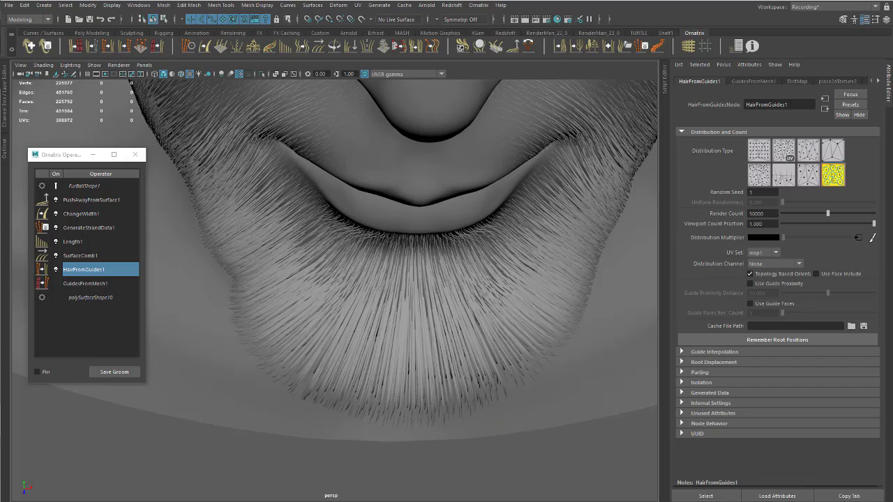
# - Examine the beard's outline around the chin and jaw from above, and check its side profile up to the ear
pyautogui.moveTo(192, 191)
pyautogui.mouseDown()
pyautogui.moveTo(211, 292)
pyautogui.moveTo(344, 413)
pyautogui.moveTo(574, 331)
pyautogui.moveTo(619, 197)
pyautogui.mouseUp()
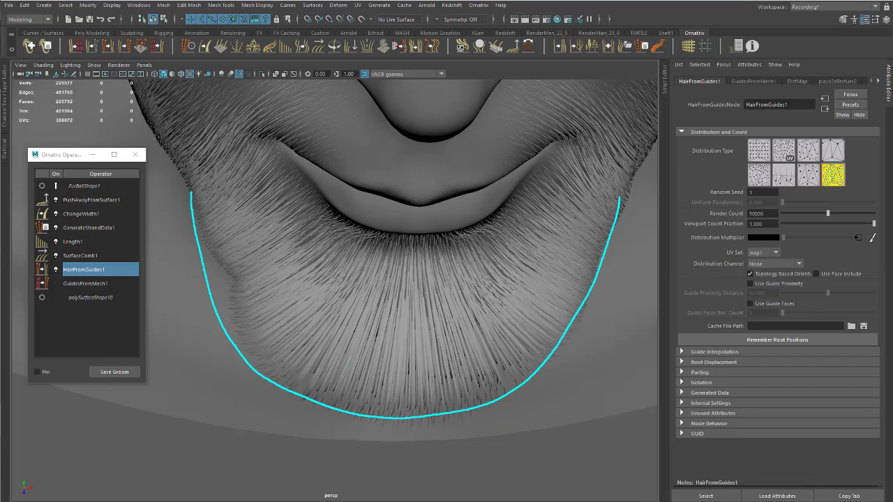
pyautogui.keyDown('alt'); pyautogui.moveTo(467, 307); pyautogui.dragTo(318, 254); pyautogui.keyUp('alt')
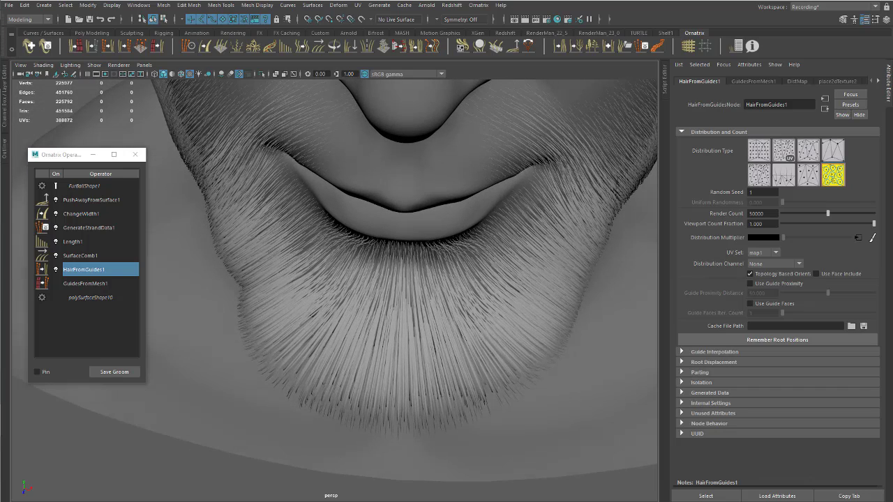
pyautogui.moveTo(211, 210); pyautogui.dragTo(203, 220)
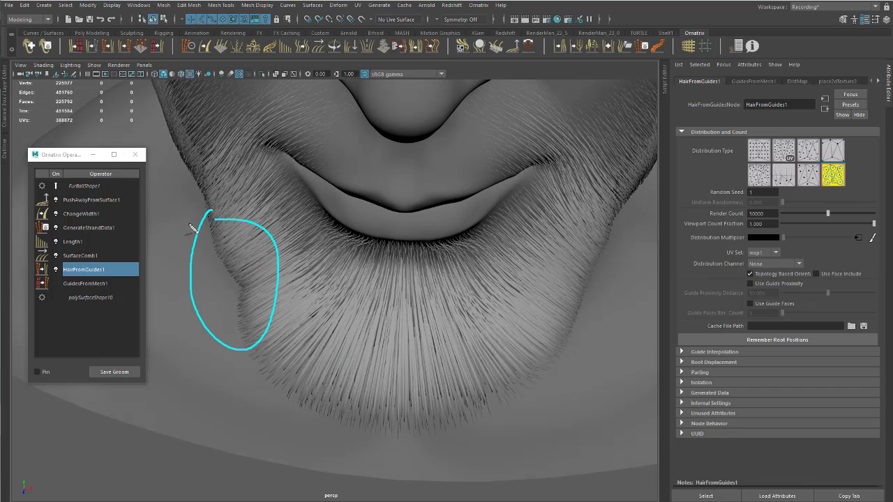
pyautogui.moveTo(359, 236)
pyautogui.keyDown('alt'); pyautogui.mouseDown()
pyautogui.moveTo(346, 175)
pyautogui.moveTo(363, 180)
pyautogui.moveTo(395, 258)
pyautogui.moveTo(419, 247)
pyautogui.mouseUp(); pyautogui.keyUp('alt')
pyautogui.keyDown('alt'); pyautogui.moveTo(419, 247); pyautogui.dragTo(359, 224, button='right'); pyautogui.keyUp('alt')
pyautogui.keyDown('alt'); pyautogui.moveTo(359, 223); pyautogui.dragTo(375, 258); pyautogui.keyUp('alt')
pyautogui.keyDown('alt'); pyautogui.moveTo(376, 259); pyautogui.dragTo(459, 259, button='right'); pyautogui.keyUp('alt')
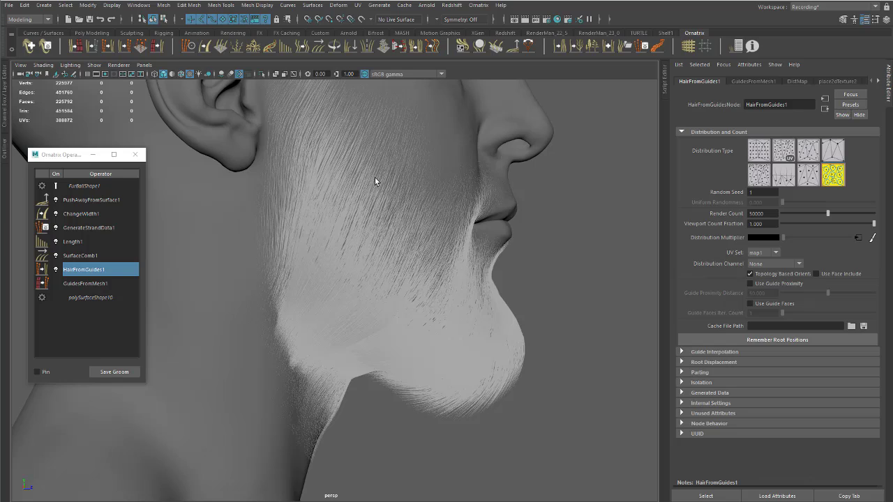
pyautogui.keyDown('alt'); pyautogui.moveTo(303, 165); pyautogui.dragTo(305, 189, button='middle'); pyautogui.keyUp('alt')
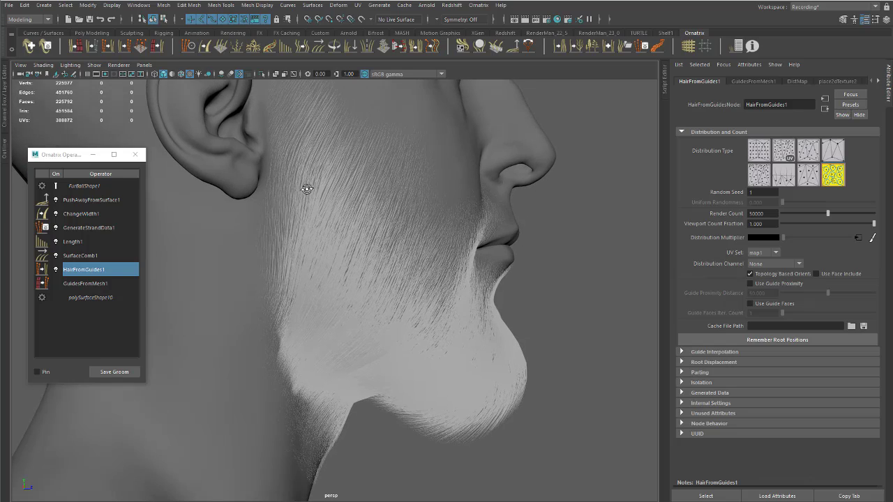
# - Turn on ambient occlusion in the viewport and examine the beard's strand coverage on the cheek and jaw
pyautogui.click(222, 74)
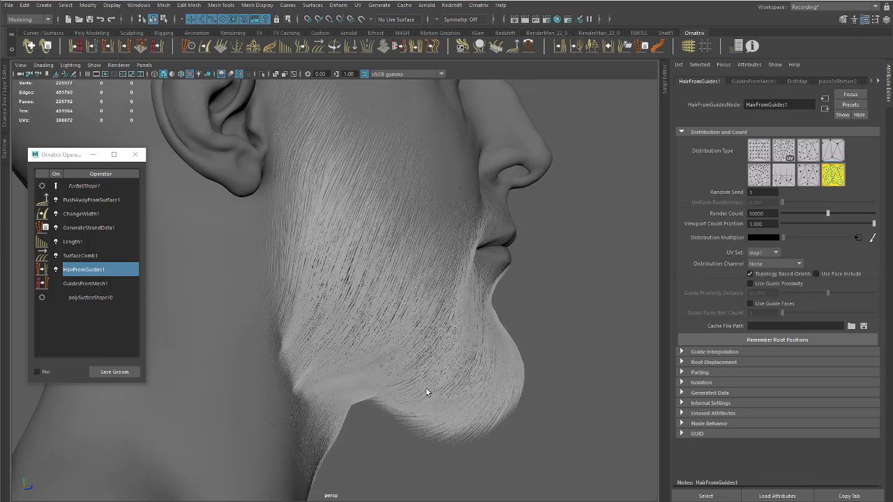
pyautogui.keyDown('alt'); pyautogui.moveTo(426, 385); pyautogui.dragTo(381, 344, button='right'); pyautogui.keyUp('alt')
pyautogui.keyDown('alt'); pyautogui.moveTo(381, 343); pyautogui.dragTo(305, 239); pyautogui.keyUp('alt')
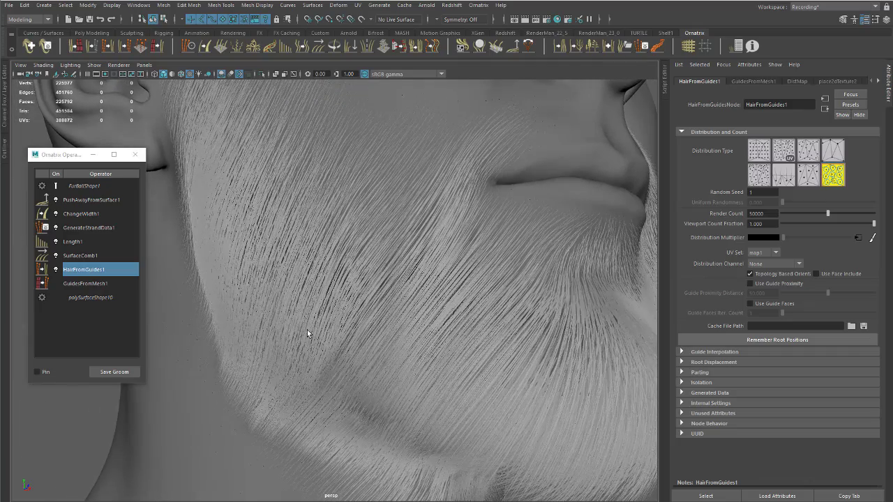
pyautogui.keyDown('alt'); pyautogui.moveTo(307, 330); pyautogui.dragTo(407, 313); pyautogui.keyUp('alt')
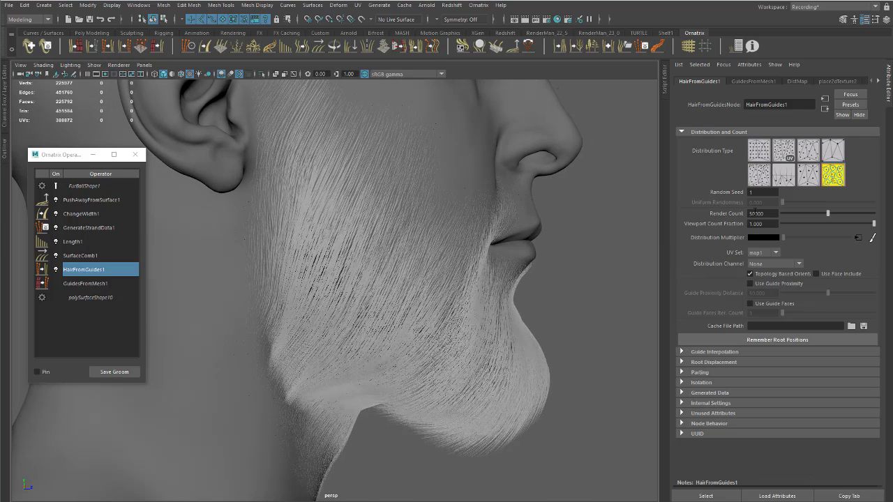
# - Set the HairFromGuides1 Render Count to 70000 and check the density along the cheek and jaw
pyautogui.click(754, 214)
pyautogui.press('Return')
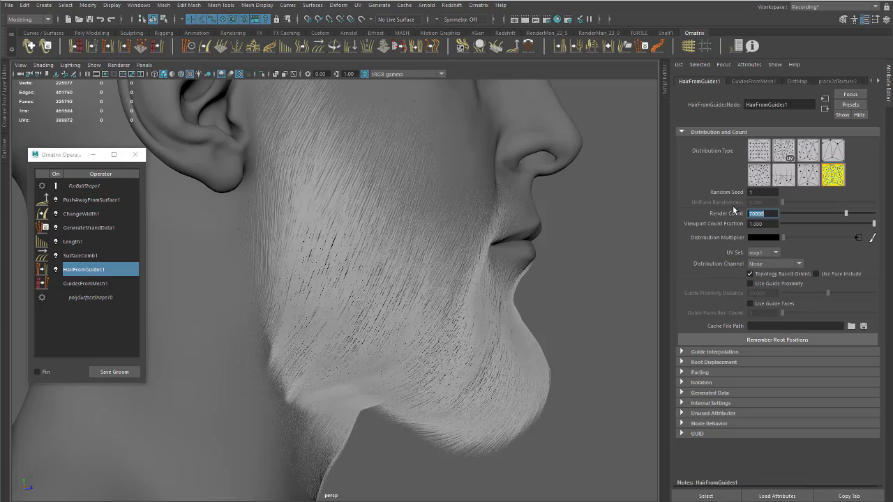
pyautogui.keyDown('alt'); pyautogui.moveTo(391, 295); pyautogui.dragTo(323, 254); pyautogui.keyUp('alt')
pyautogui.keyDown('alt'); pyautogui.moveTo(323, 253); pyautogui.dragTo(345, 268, button='right'); pyautogui.keyUp('alt')
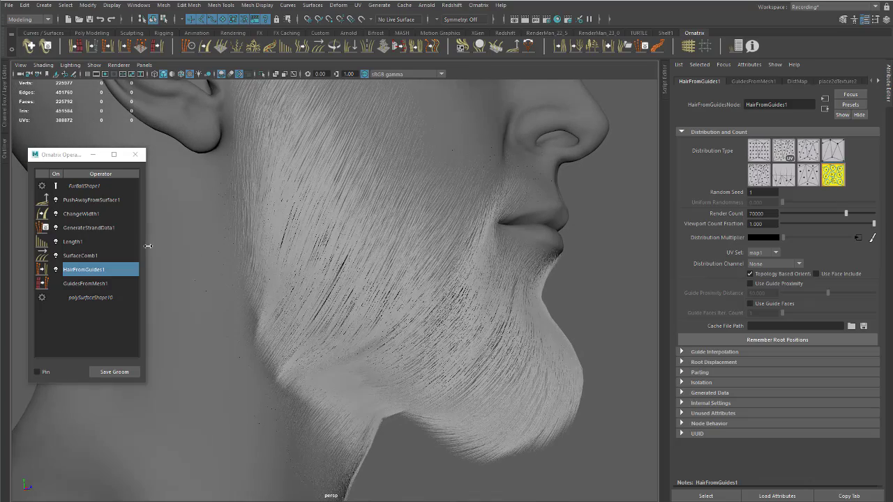
# - Review the settings of the Length1 and GuidesFromMesh1 operators against a closer view of the cheek strands
pyautogui.click(84, 243)
pyautogui.keyDown('alt'); pyautogui.moveTo(354, 295); pyautogui.dragTo(218, 281, button='right'); pyautogui.keyUp('alt')
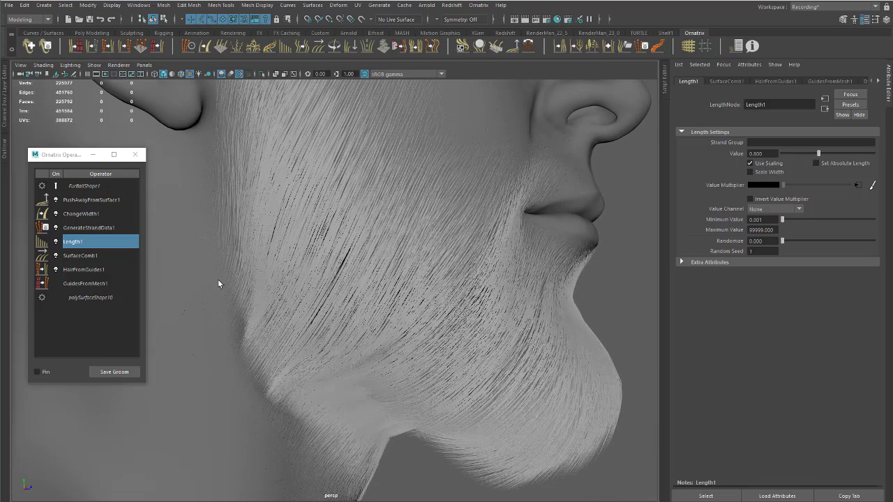
pyautogui.click(101, 286)
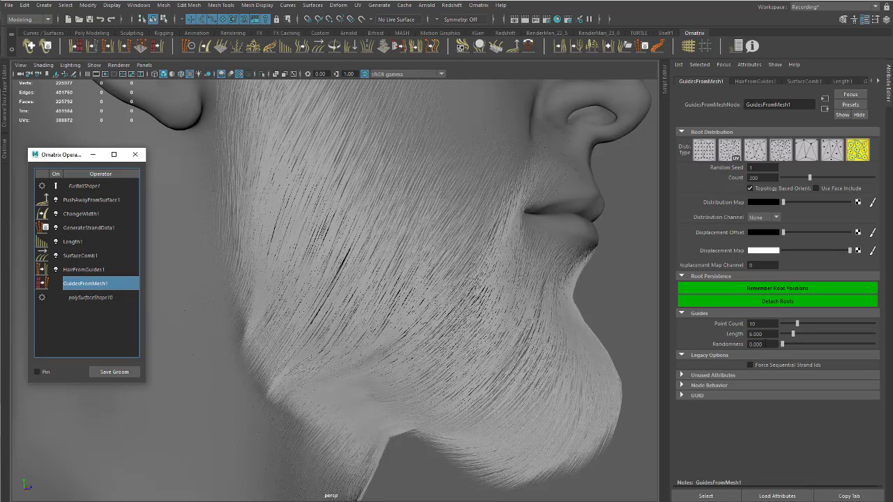
pyautogui.click(93, 244)
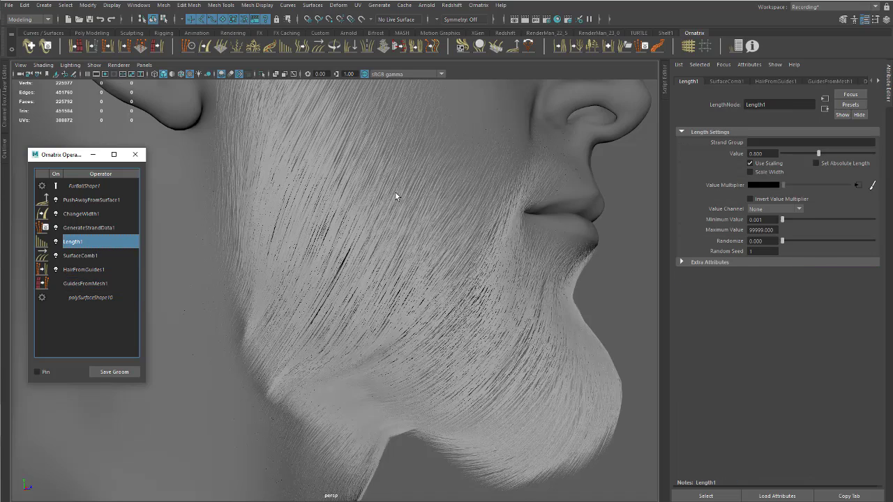
pyautogui.keyDown('alt'); pyautogui.moveTo(396, 193); pyautogui.dragTo(428, 208, button='right'); pyautogui.keyUp('alt')
pyautogui.keyDown('alt'); pyautogui.moveTo(428, 207); pyautogui.dragTo(449, 231, button='middle'); pyautogui.keyUp('alt')
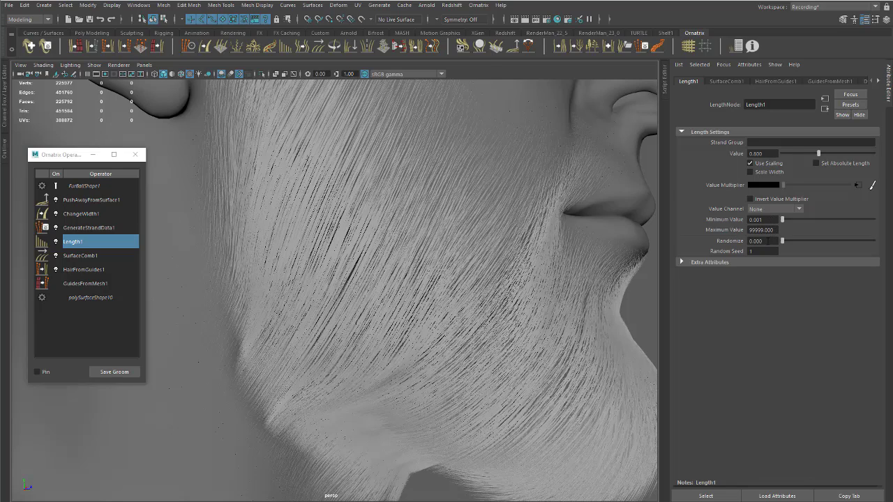
# - Try small Randomize values from 0.015 to 0.056 on the Length1 operator
pyautogui.moveTo(776, 231); pyautogui.dragTo(742, 223)
pyautogui.moveTo(783, 243); pyautogui.dragTo(788, 243)
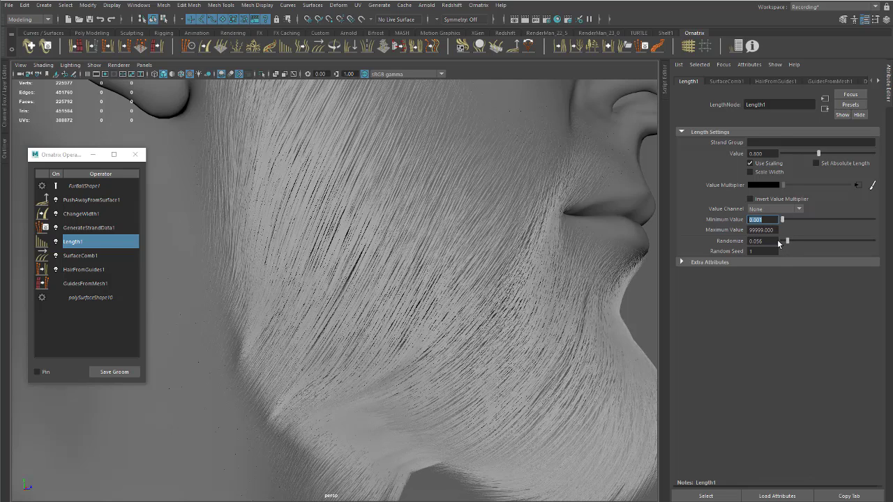
pyautogui.click(783, 244)
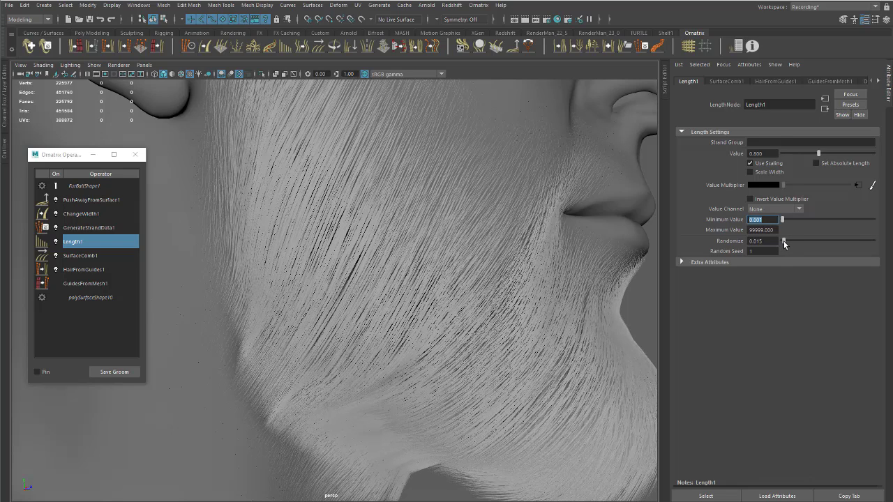
pyautogui.moveTo(784, 243); pyautogui.dragTo(786, 242)
pyautogui.keyDown('alt'); pyautogui.moveTo(377, 246); pyautogui.dragTo(360, 282); pyautogui.keyUp('alt')
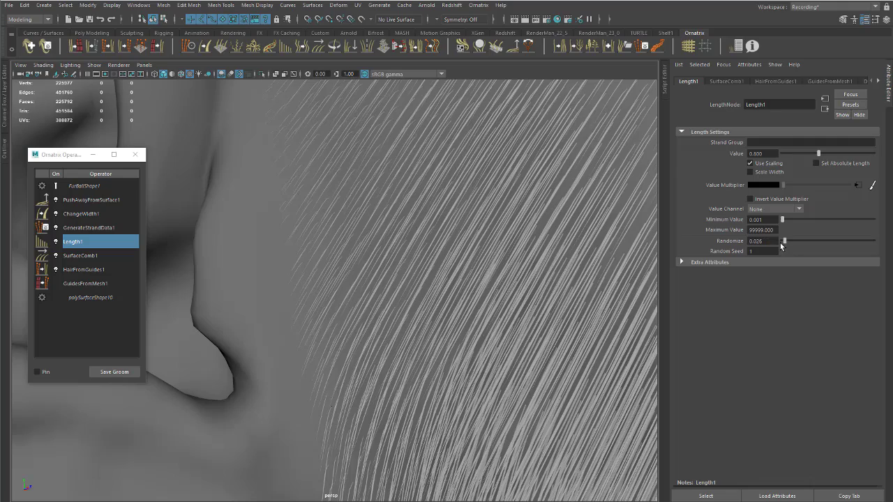
# - Fine-tune the Length1 Randomize amount against the strands at the neck edge, settling on 0.1
pyautogui.doubleClick(756, 241)
pyautogui.press('Return')
pyautogui.click(760, 241)
pyautogui.press('Return')
pyautogui.keyDown('alt'); pyautogui.moveTo(447, 303); pyautogui.dragTo(323, 281, button='right'); pyautogui.keyUp('alt')
pyautogui.keyDown('alt'); pyautogui.moveTo(324, 281); pyautogui.dragTo(351, 241); pyautogui.keyUp('alt')
pyautogui.keyDown('alt'); pyautogui.moveTo(349, 265); pyautogui.dragTo(654, 247, button='right'); pyautogui.keyUp('alt')
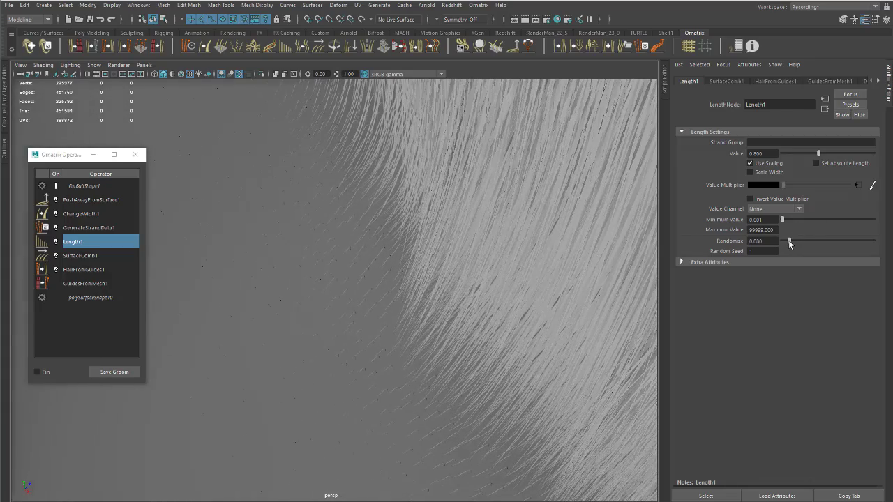
pyautogui.moveTo(789, 240); pyautogui.dragTo(793, 240)
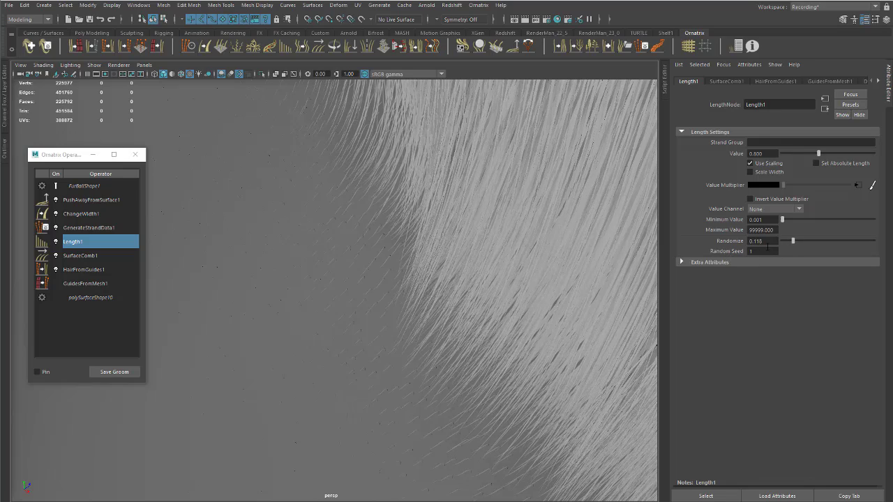
pyautogui.click(761, 240)
pyautogui.write('0')
pyautogui.press('Return')
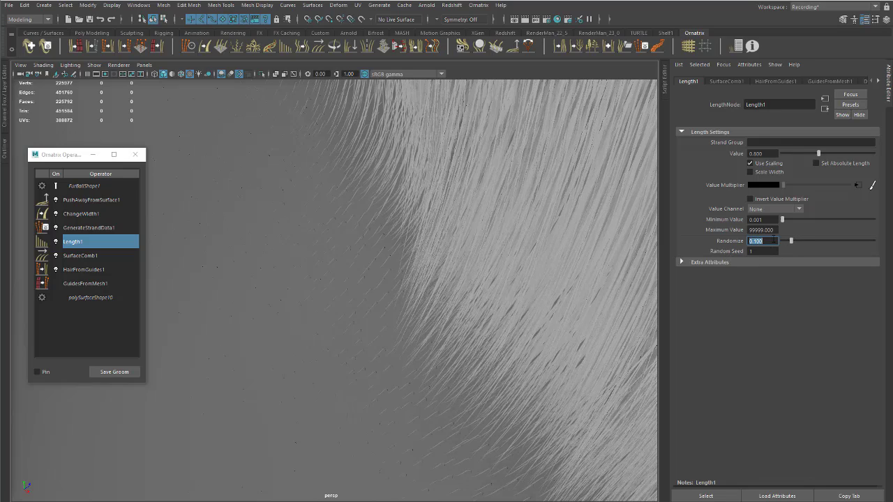
# - Examine the beard's strand length variation from below the chin, from the front and close up on the cheek
pyautogui.keyDown('alt'); pyautogui.moveTo(433, 268); pyautogui.dragTo(279, 279, button='right'); pyautogui.keyUp('alt')
pyautogui.keyDown('alt'); pyautogui.moveTo(391, 300); pyautogui.dragTo(454, 309); pyautogui.keyUp('alt')
pyautogui.keyDown('alt'); pyautogui.moveTo(454, 309); pyautogui.dragTo(404, 250, button='right'); pyautogui.keyUp('alt')
pyautogui.keyDown('alt'); pyautogui.moveTo(447, 260); pyautogui.dragTo(379, 259); pyautogui.keyUp('alt')
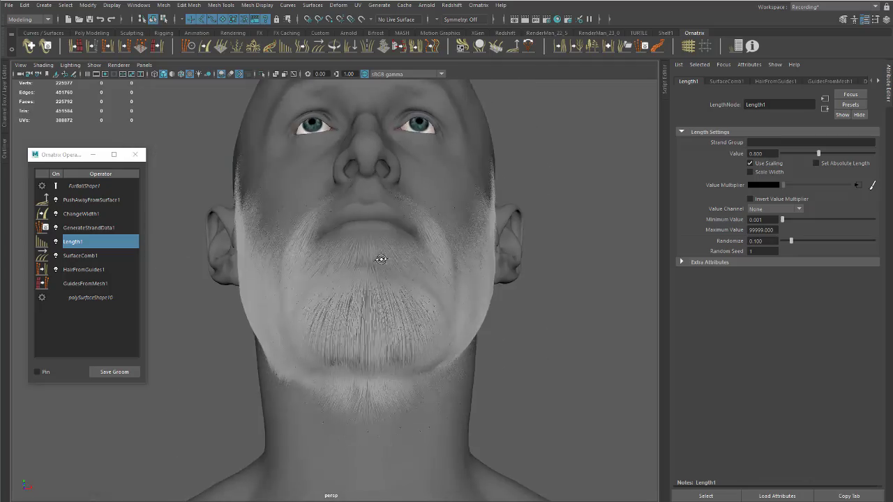
pyautogui.keyDown('alt'); pyautogui.moveTo(379, 259); pyautogui.dragTo(448, 324, button='right'); pyautogui.keyUp('alt')
pyautogui.keyDown('alt'); pyautogui.moveTo(405, 307); pyautogui.dragTo(489, 327); pyautogui.keyUp('alt')
pyautogui.keyDown('alt'); pyautogui.moveTo(370, 314); pyautogui.dragTo(353, 298, button='middle'); pyautogui.keyUp('alt')
pyautogui.keyDown('alt'); pyautogui.moveTo(353, 298); pyautogui.dragTo(445, 310); pyautogui.keyUp('alt')
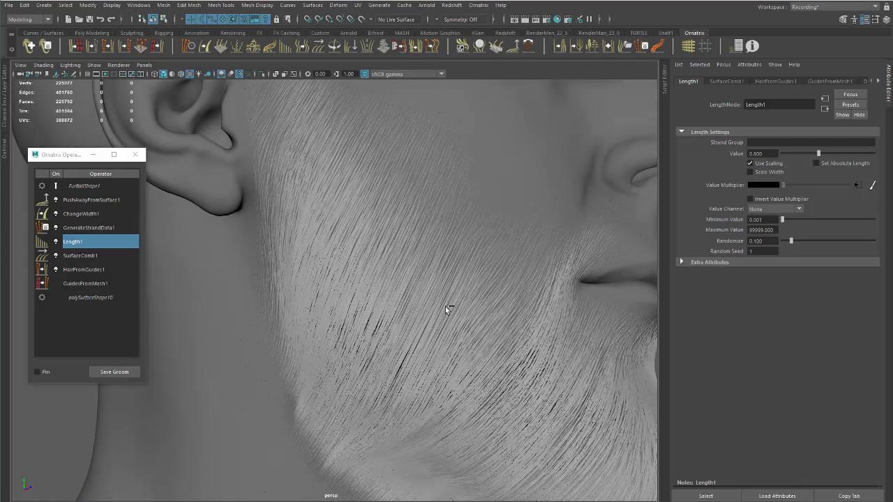
# - Examine the side of the beard from ear to chin, both close up and in full profile
pyautogui.keyDown('alt'); pyautogui.moveTo(444, 310); pyautogui.dragTo(472, 334); pyautogui.keyUp('alt')
pyautogui.keyDown('alt'); pyautogui.moveTo(471, 334); pyautogui.dragTo(408, 305, button='right'); pyautogui.keyUp('alt')
pyautogui.keyDown('alt'); pyautogui.moveTo(408, 301); pyautogui.dragTo(411, 277); pyautogui.keyUp('alt')
pyautogui.keyDown('alt'); pyautogui.moveTo(411, 277); pyautogui.dragTo(493, 309, button='right'); pyautogui.keyUp('alt')
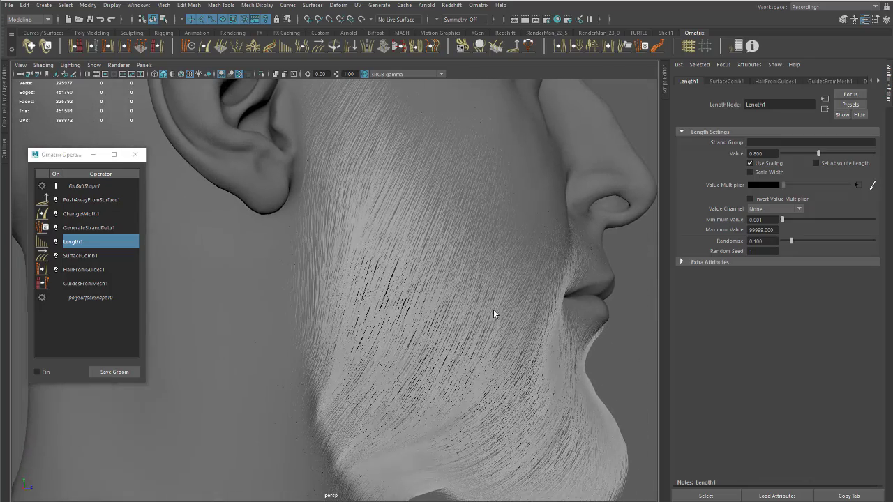
pyautogui.keyDown('alt'); pyautogui.moveTo(493, 309); pyautogui.dragTo(419, 277); pyautogui.keyUp('alt')
pyautogui.keyDown('alt'); pyautogui.moveTo(419, 277); pyautogui.dragTo(404, 281, button='right'); pyautogui.keyUp('alt')
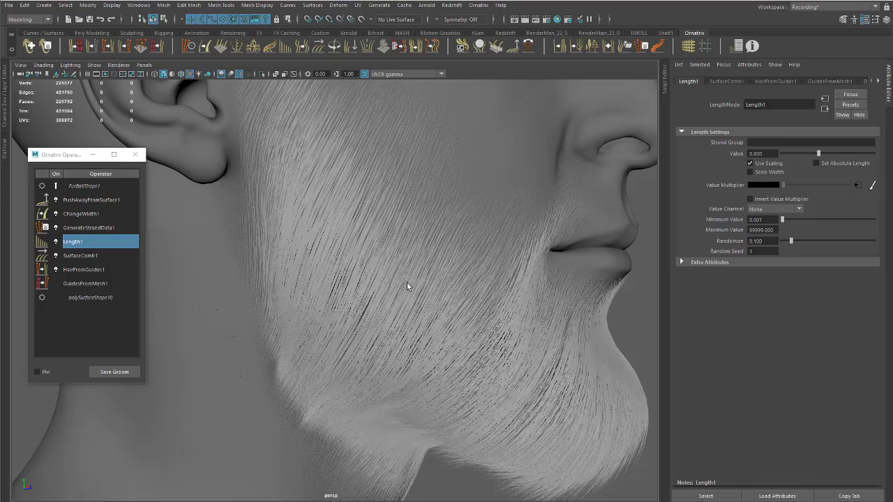
pyautogui.moveTo(407, 285)
pyautogui.keyDown('alt'); pyautogui.mouseDown()
pyautogui.moveTo(298, 251)
pyautogui.moveTo(421, 277)
pyautogui.mouseUp(); pyautogui.keyUp('alt')
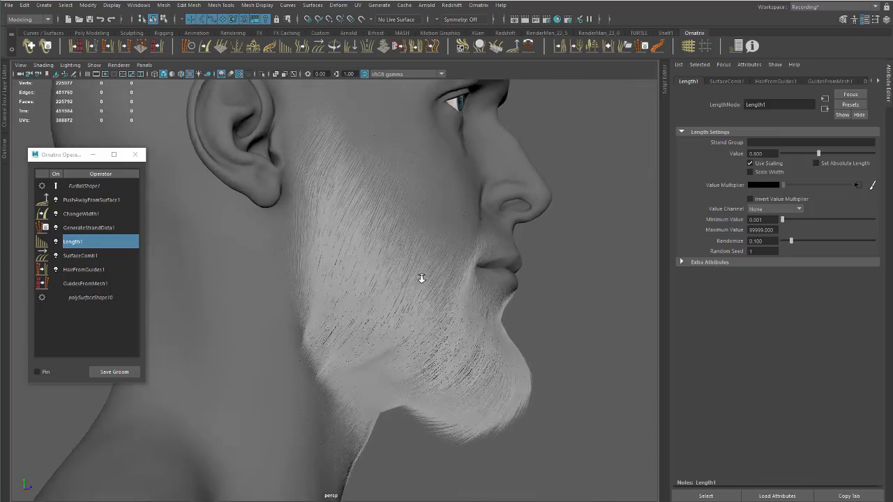
pyautogui.keyDown('alt'); pyautogui.moveTo(421, 277); pyautogui.dragTo(460, 279, button='right'); pyautogui.keyUp('alt')
pyautogui.keyDown('alt'); pyautogui.moveTo(461, 279); pyautogui.dragTo(494, 300, button='middle'); pyautogui.keyUp('alt')
pyautogui.keyDown('alt'); pyautogui.moveTo(494, 300); pyautogui.dragTo(436, 279); pyautogui.keyUp('alt')
# - Move the ChangeWidth1 operator above PushAwayFromSurface1 in the operator stack
pyautogui.click(89, 227)
pyautogui.click(81, 214)
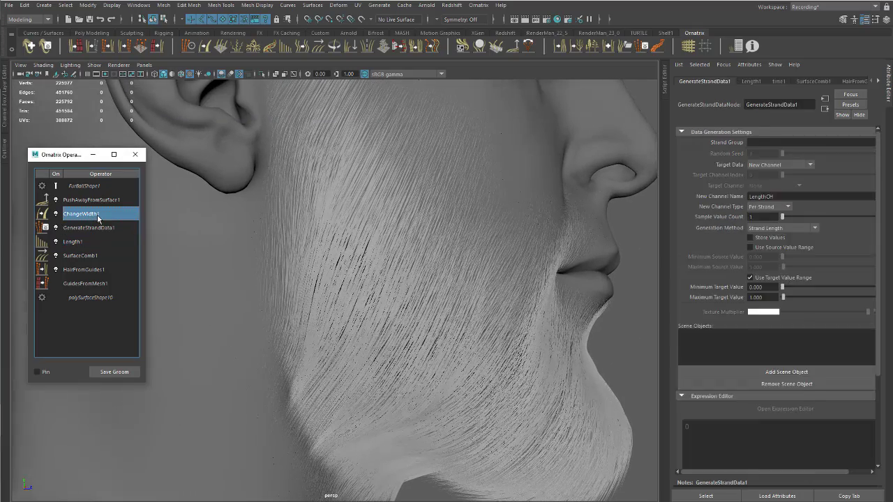
pyautogui.keyDown('alt'); pyautogui.moveTo(285, 237); pyautogui.dragTo(324, 241); pyautogui.keyUp('alt')
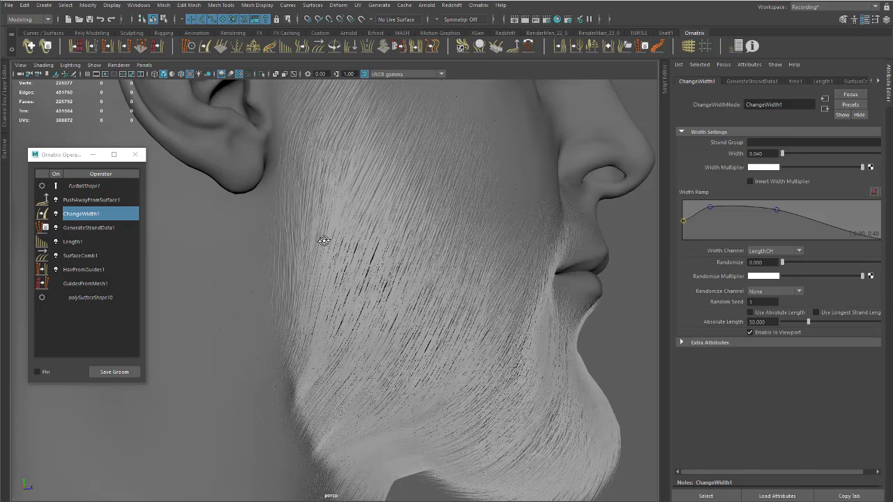
pyautogui.click(95, 201)
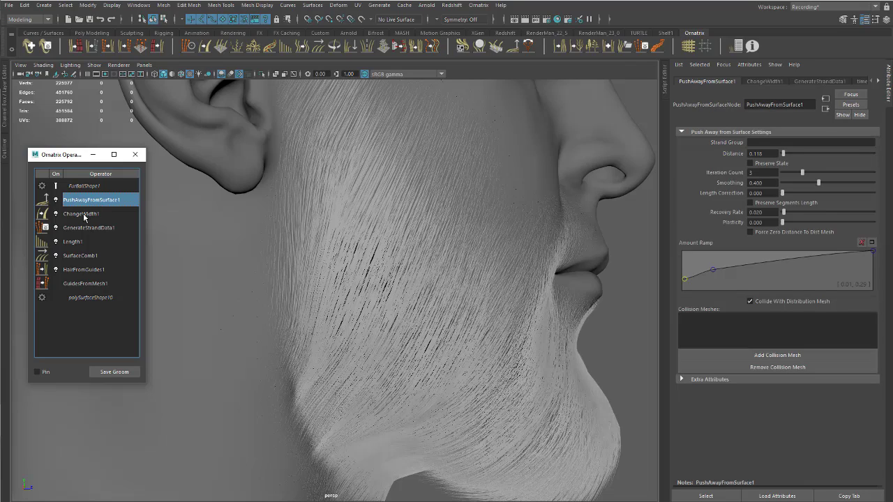
pyautogui.moveTo(83, 213); pyautogui.dragTo(88, 200)
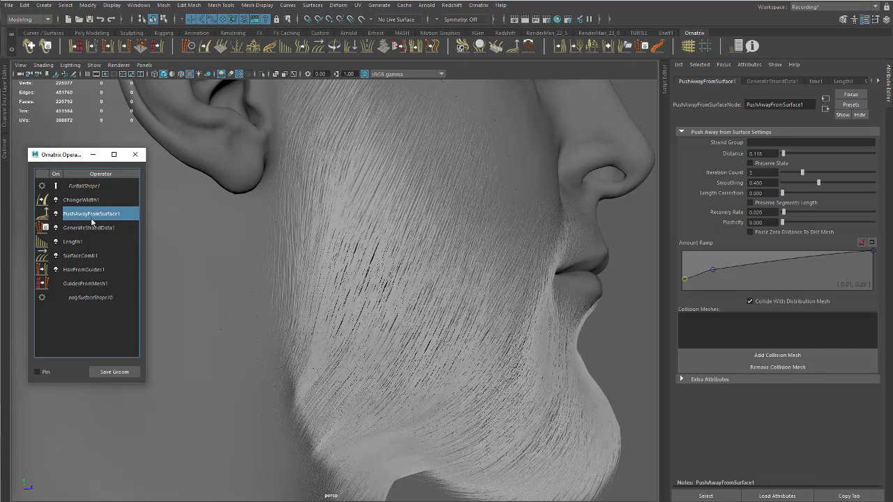
# - Review the ChangeWidth1 and PushAwayFromSurface1 settings and examine the strands along the cheek and jaw
pyautogui.click(82, 201)
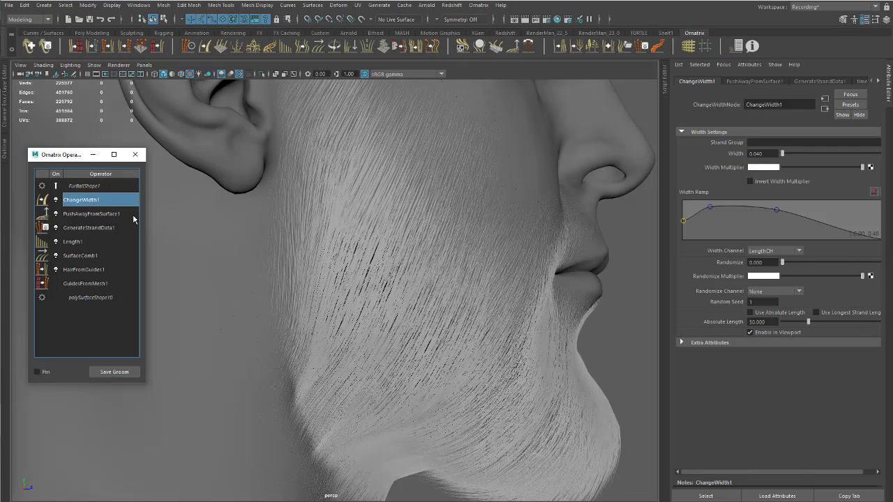
pyautogui.click(90, 214)
pyautogui.click(91, 201)
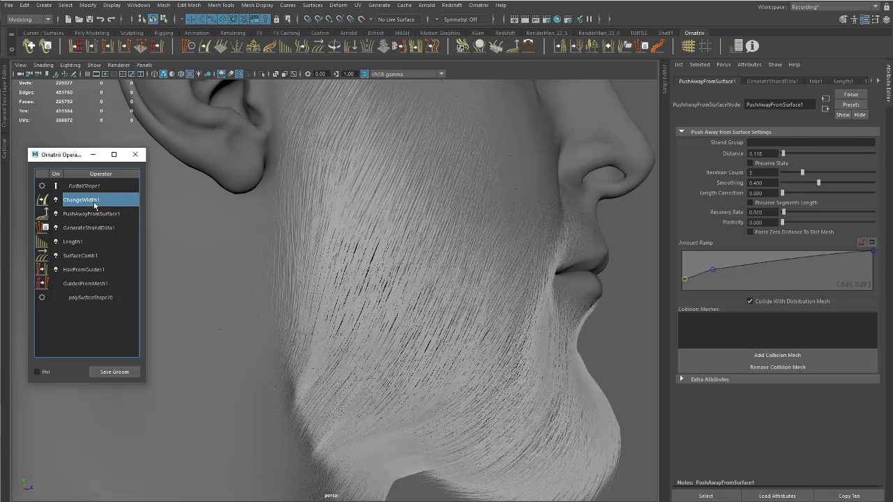
pyautogui.click(83, 214)
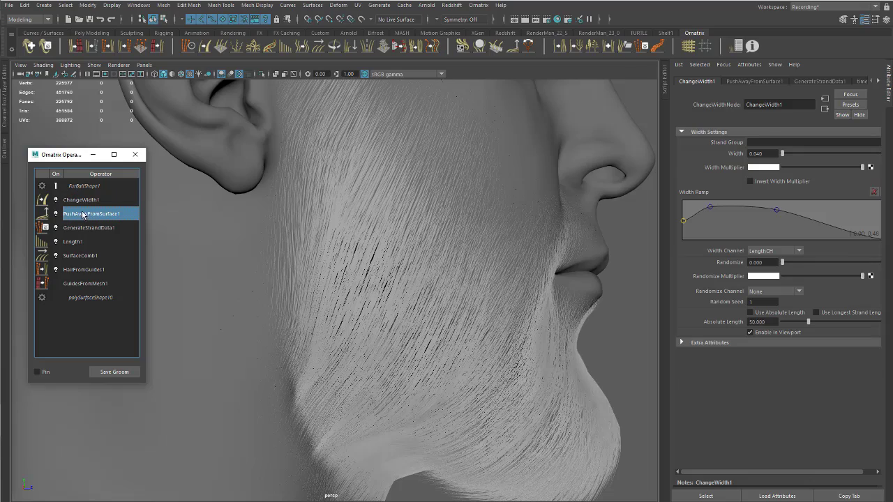
pyautogui.click(87, 201)
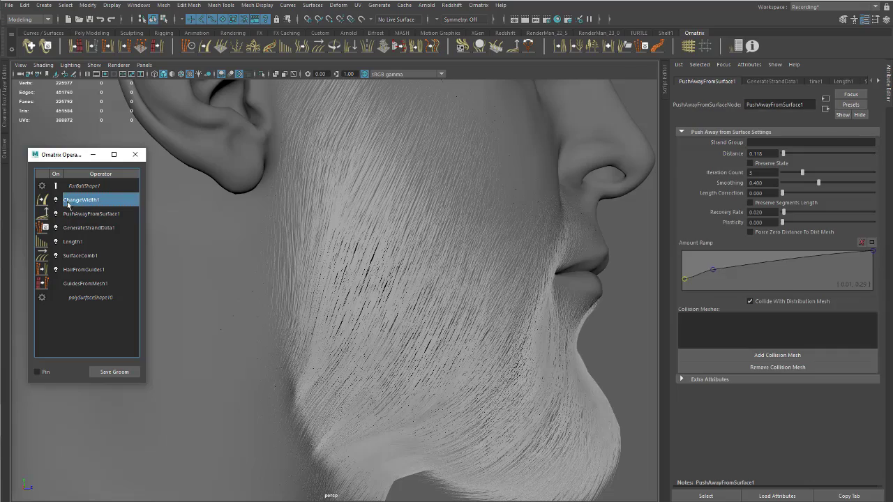
pyautogui.click(83, 272)
pyautogui.click(95, 202)
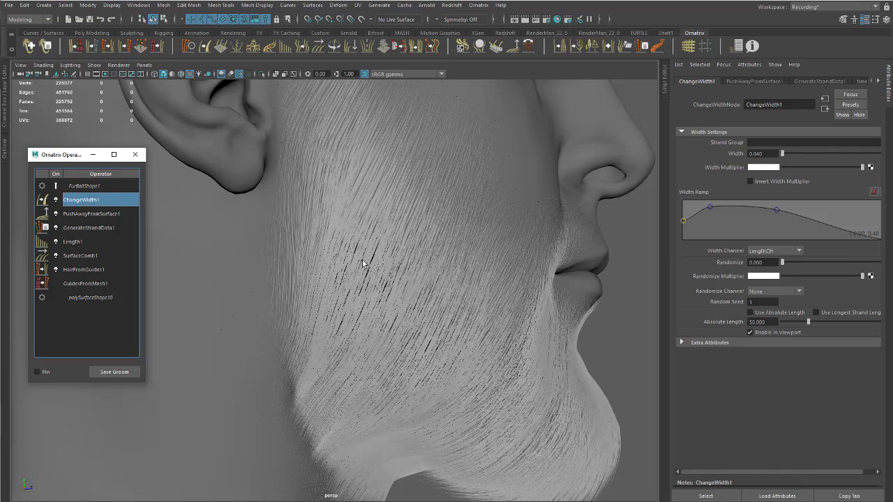
pyautogui.keyDown('alt'); pyautogui.moveTo(362, 261); pyautogui.dragTo(363, 265); pyautogui.keyUp('alt')
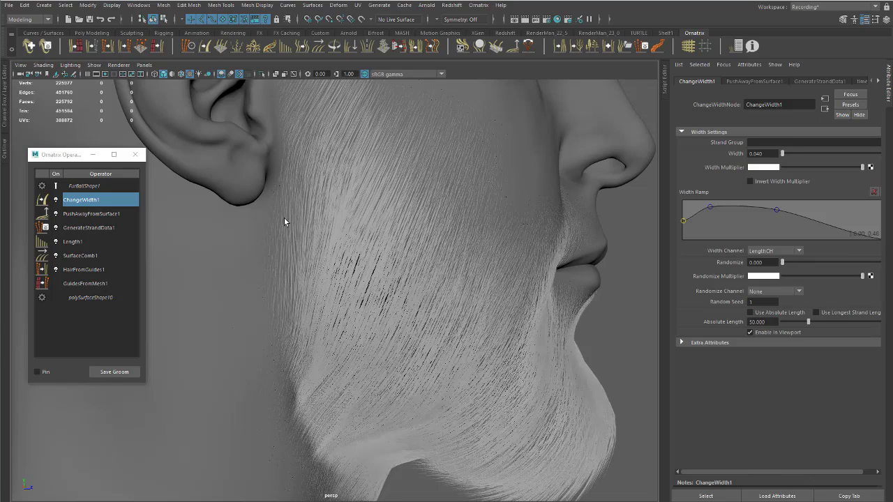
pyautogui.keyDown('alt'); pyautogui.moveTo(284, 217); pyautogui.dragTo(370, 229); pyautogui.keyUp('alt')
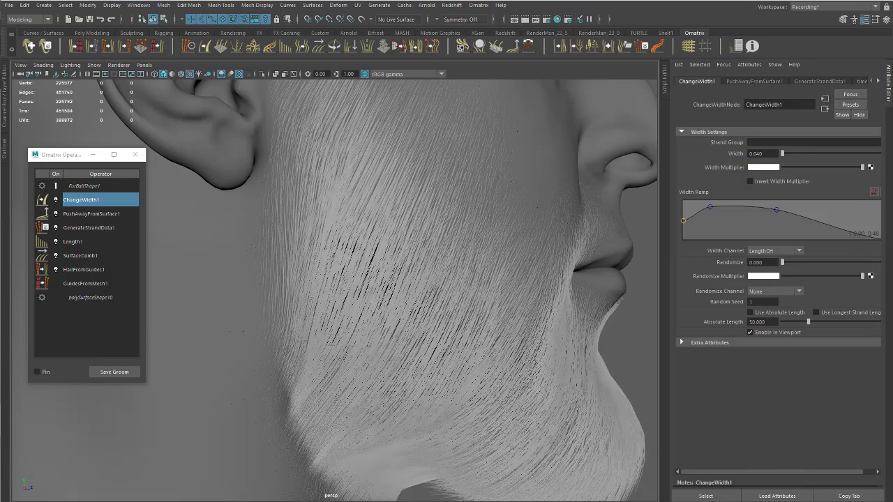
# - Place the bearded man reference photo beside the groom and move the operator stack window above it
pyautogui.moveTo(0, 179); pyautogui.dragTo(220, 300)
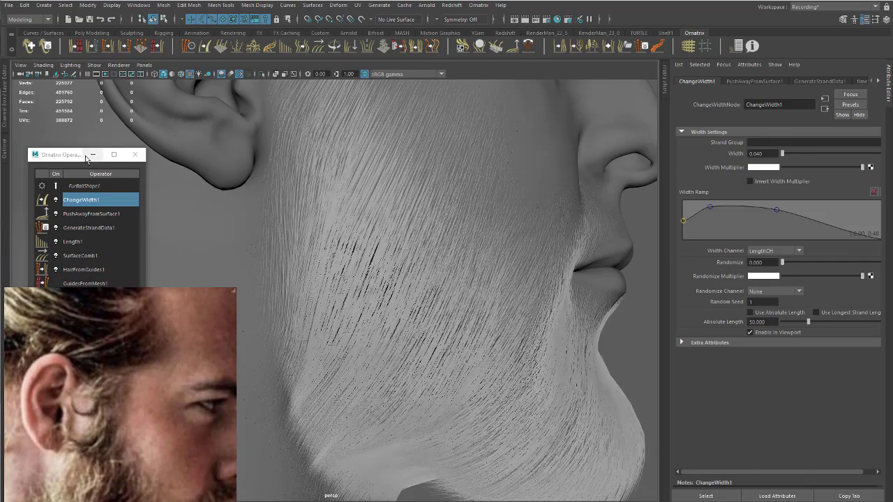
pyautogui.moveTo(54, 159); pyautogui.dragTo(41, 90)
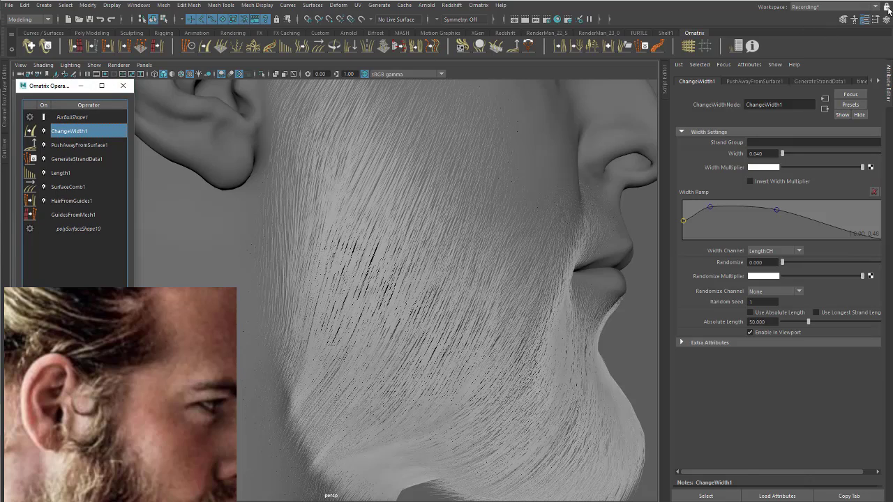
pyautogui.moveTo(58, 89); pyautogui.dragTo(51, 69)
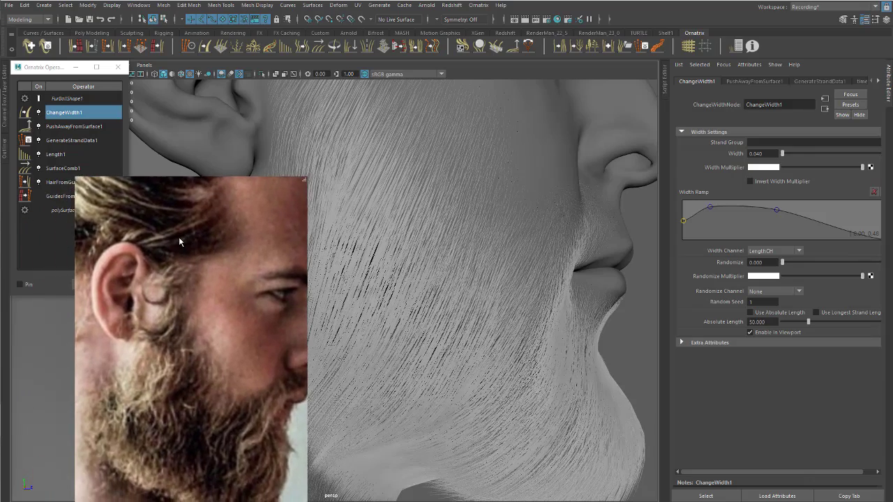
pyautogui.moveTo(65, 288); pyautogui.dragTo(61, 276)
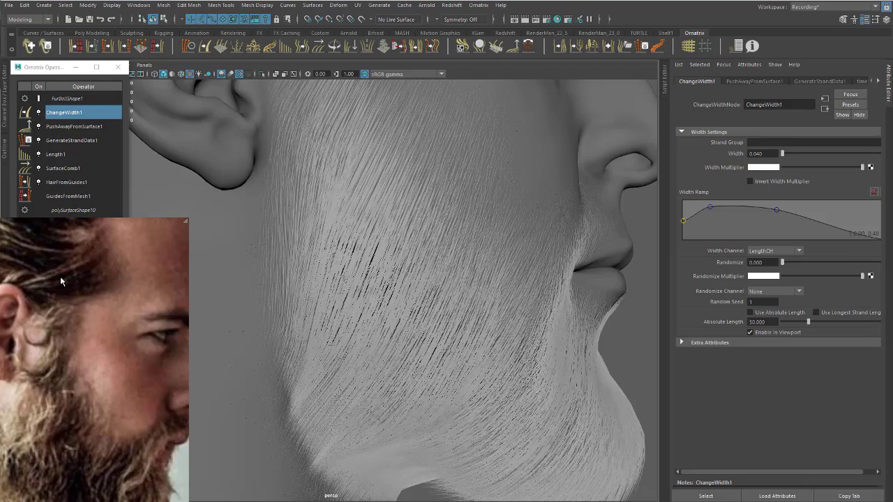
# - Add a Clump operator directly above PushAwayFromSurface1 in the operator stack
pyautogui.keyDown('alt'); pyautogui.moveTo(441, 222); pyautogui.dragTo(448, 335, button='middle'); pyautogui.keyUp('alt')
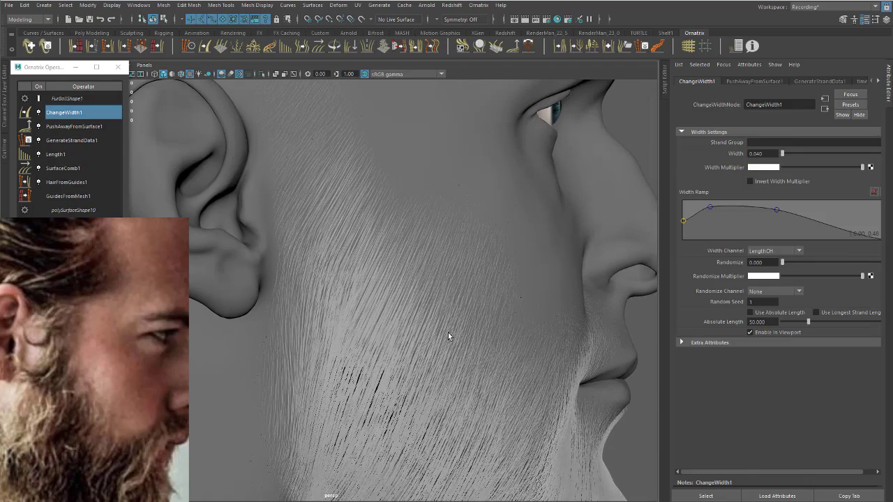
pyautogui.keyDown('alt'); pyautogui.moveTo(448, 335); pyautogui.dragTo(366, 257); pyautogui.keyUp('alt')
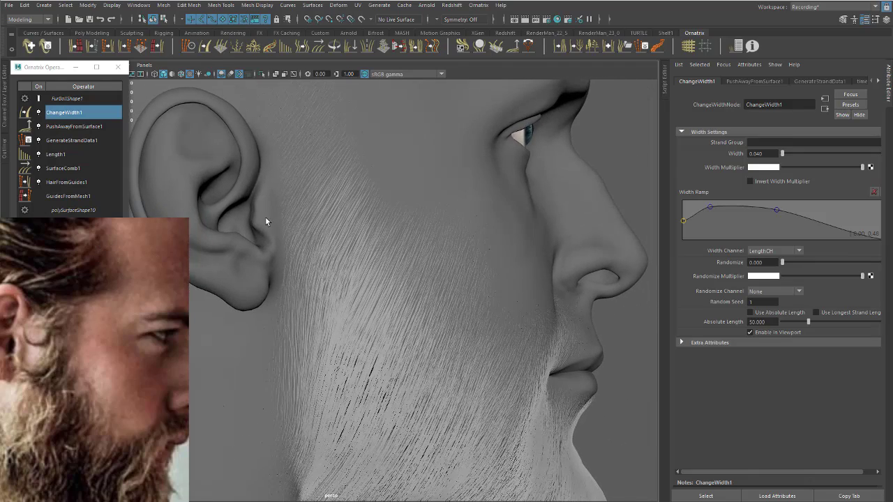
pyautogui.click(74, 128)
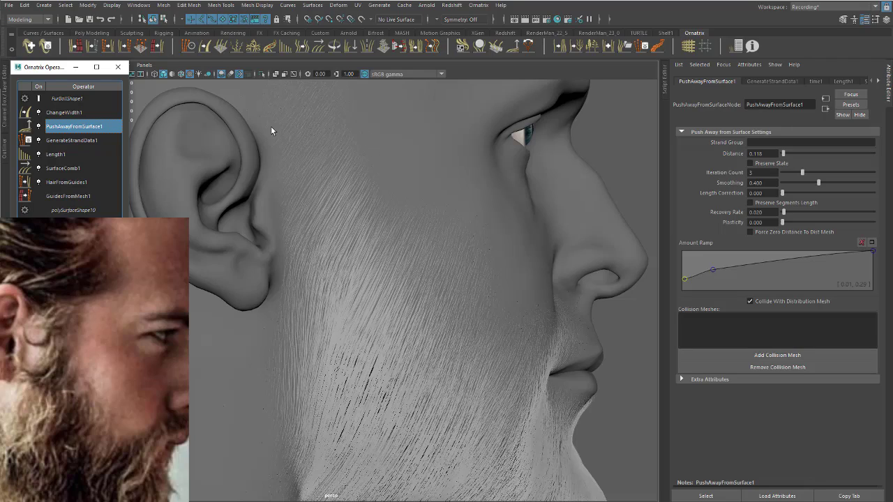
pyautogui.click(273, 51)
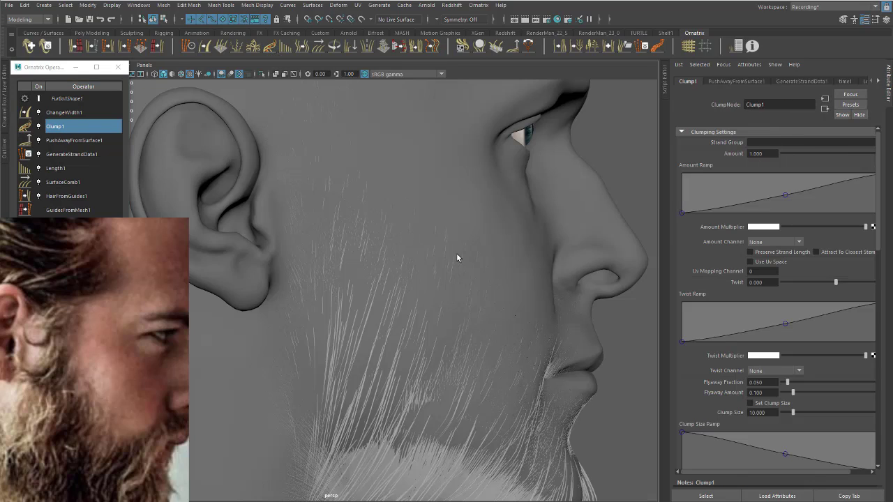
# - Delete the clumps that Clump1 generated by default on the beard
pyautogui.keyDown('alt'); pyautogui.moveTo(458, 274); pyautogui.dragTo(469, 187, button='right'); pyautogui.keyUp('alt')
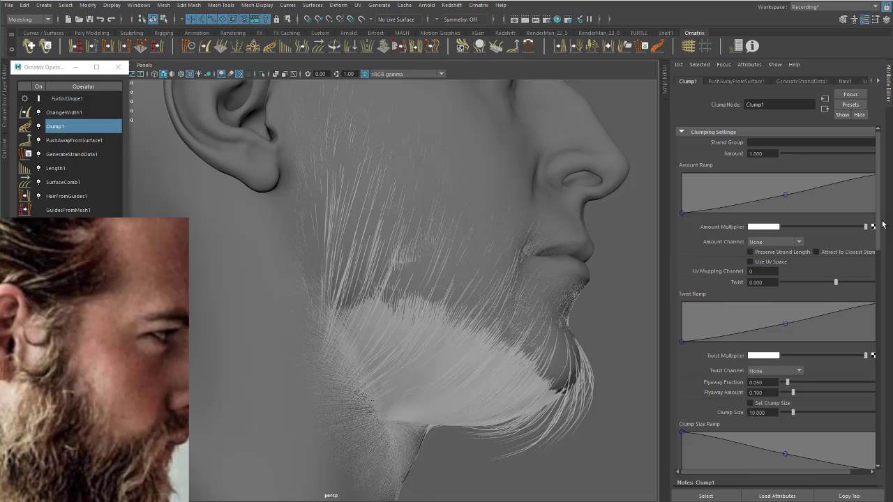
pyautogui.moveTo(878, 209); pyautogui.dragTo(878, 345)
pyautogui.keyDown('alt'); pyautogui.moveTo(559, 326); pyautogui.dragTo(532, 329); pyautogui.keyUp('alt')
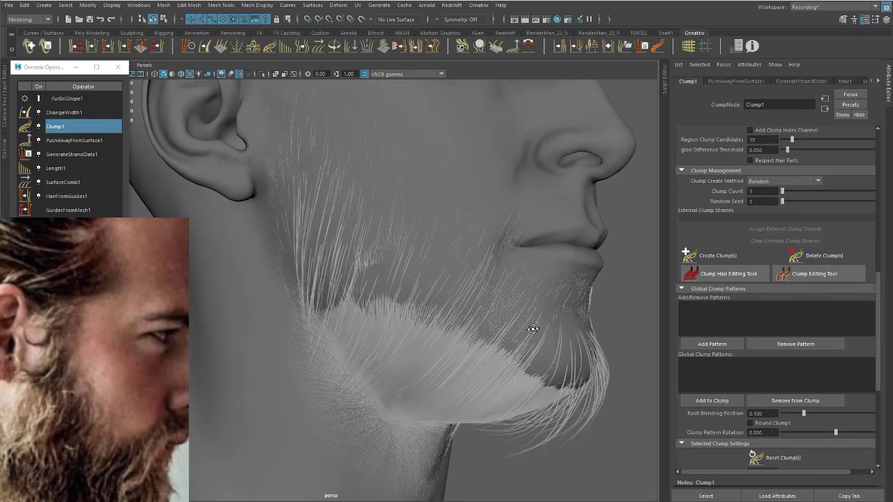
pyautogui.keyDown('alt'); pyautogui.moveTo(532, 329); pyautogui.dragTo(587, 306, button='right'); pyautogui.keyUp('alt')
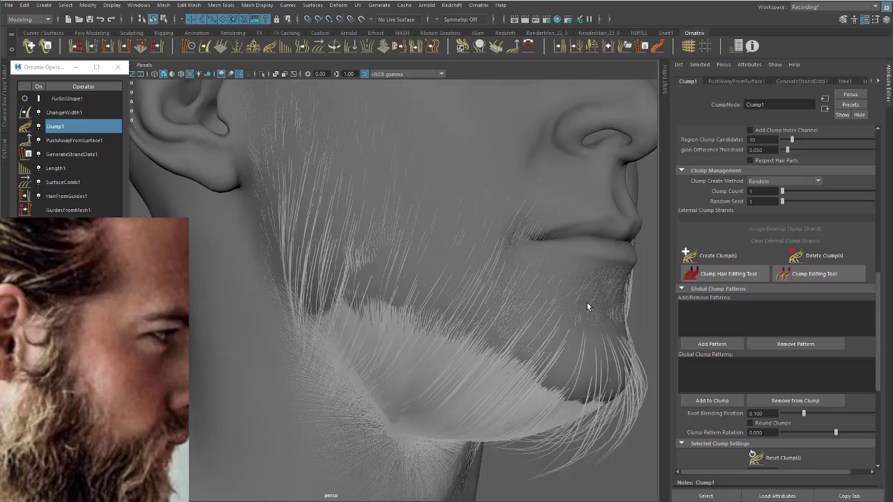
pyautogui.click(818, 258)
pyautogui.keyDown('alt'); pyautogui.moveTo(472, 253); pyautogui.dragTo(489, 254, button='right'); pyautogui.keyUp('alt')
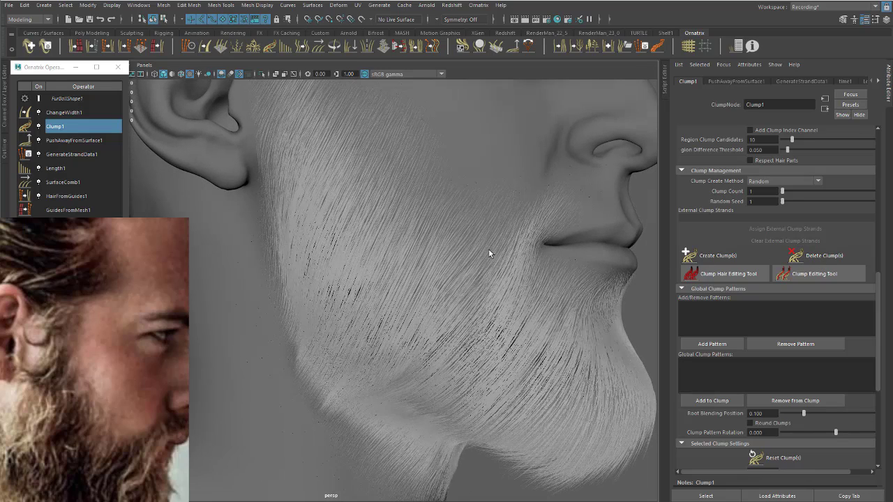
pyautogui.keyDown('alt'); pyautogui.moveTo(489, 253); pyautogui.dragTo(495, 260); pyautogui.keyUp('alt')
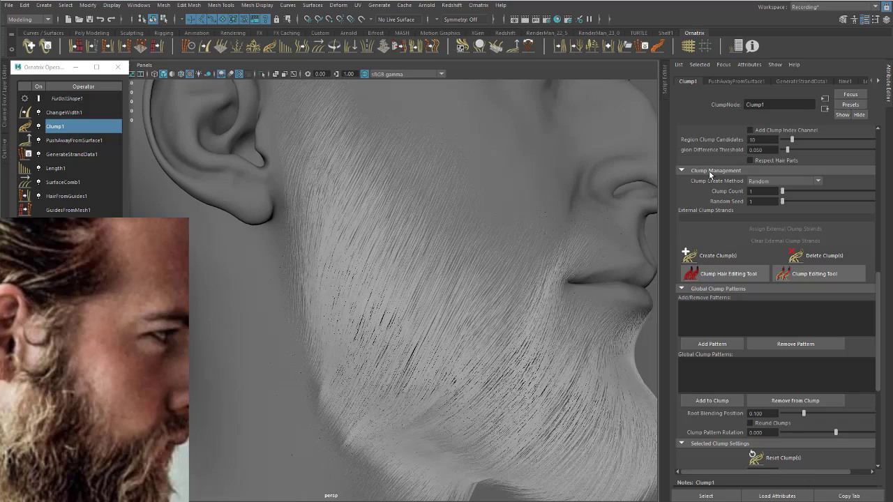
# - Collapse every Clump1 attribute section except Clumping Settings and widen the attribute area to show its full controls
pyautogui.scroll(4, 846, 254)
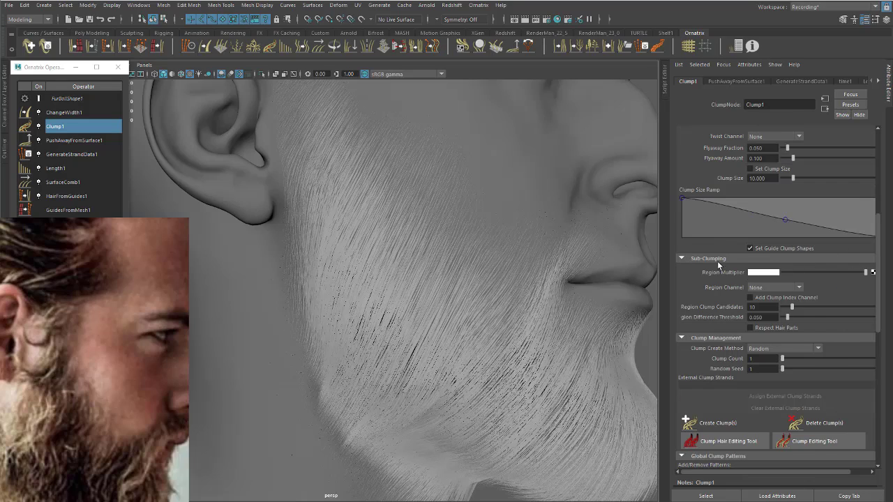
pyautogui.scroll(10, 711, 263)
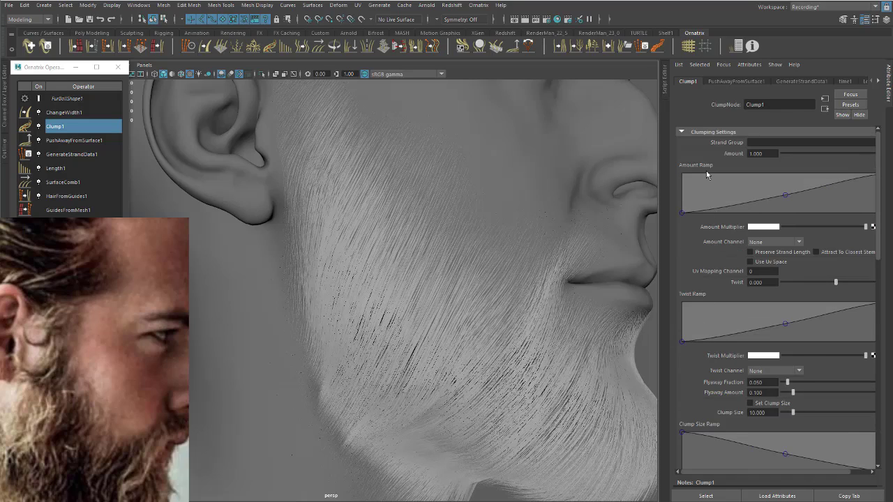
pyautogui.click(710, 133)
pyautogui.click(703, 152)
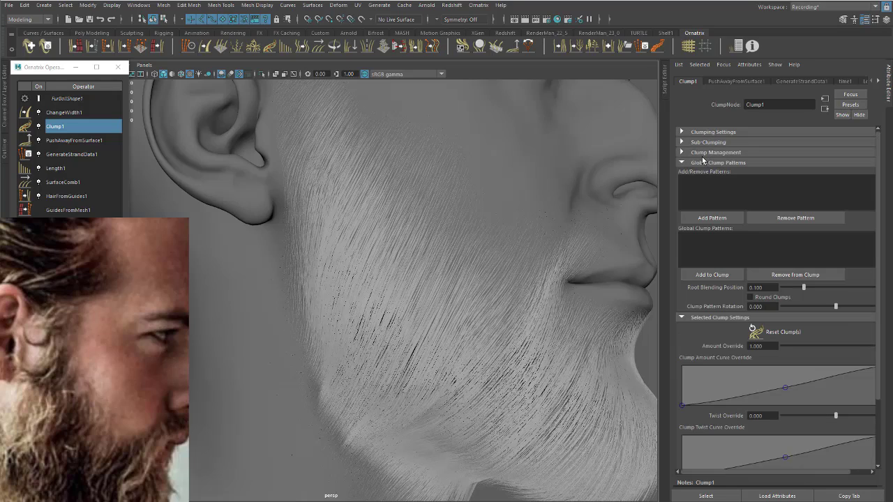
pyautogui.click(702, 163)
pyautogui.click(703, 173)
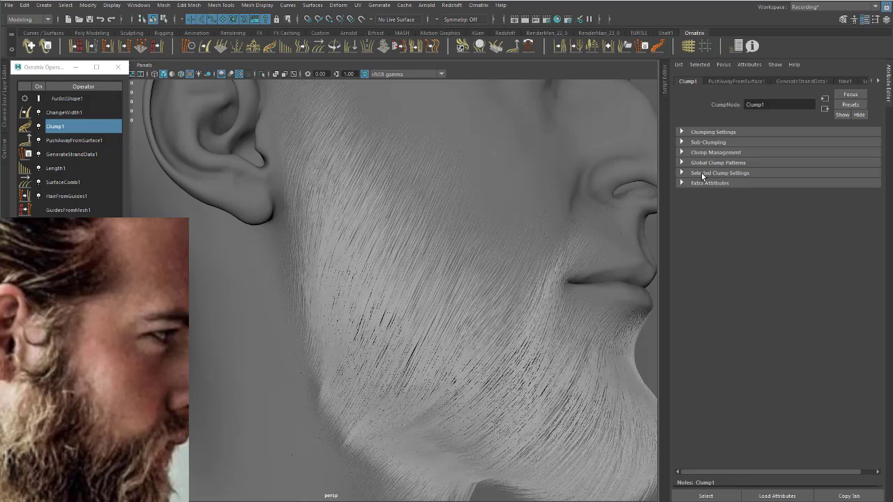
pyautogui.click(704, 133)
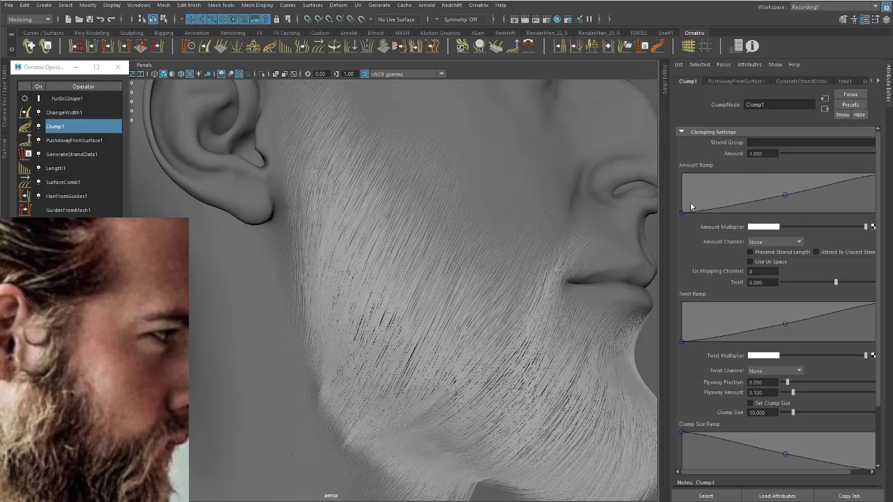
pyautogui.moveTo(666, 186); pyautogui.dragTo(625, 169)
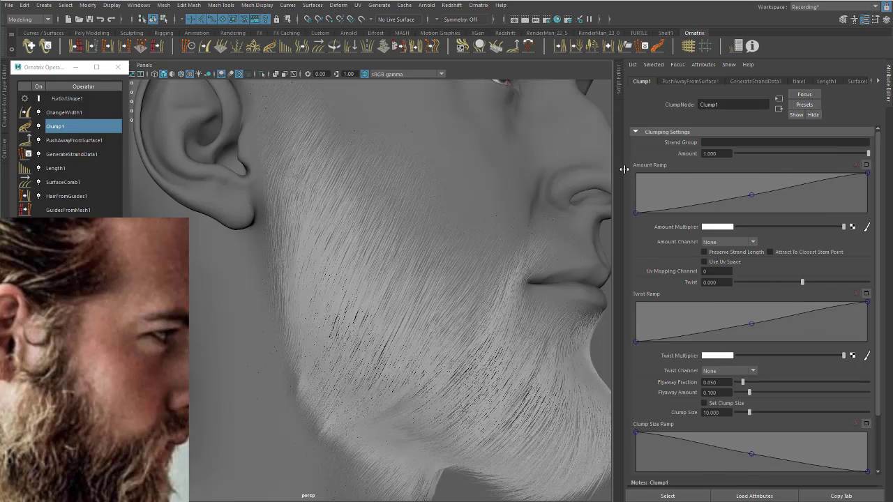
# - Review the Clumping Settings and Sub-Clumping options of Clump1
pyautogui.keyDown('alt'); pyautogui.moveTo(475, 180); pyautogui.dragTo(494, 214, button='middle'); pyautogui.keyUp('alt')
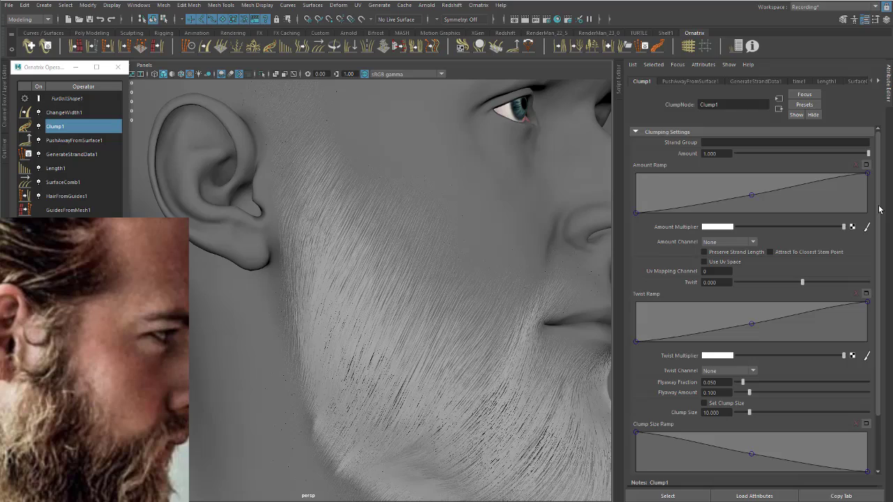
pyautogui.moveTo(879, 210); pyautogui.dragTo(881, 291)
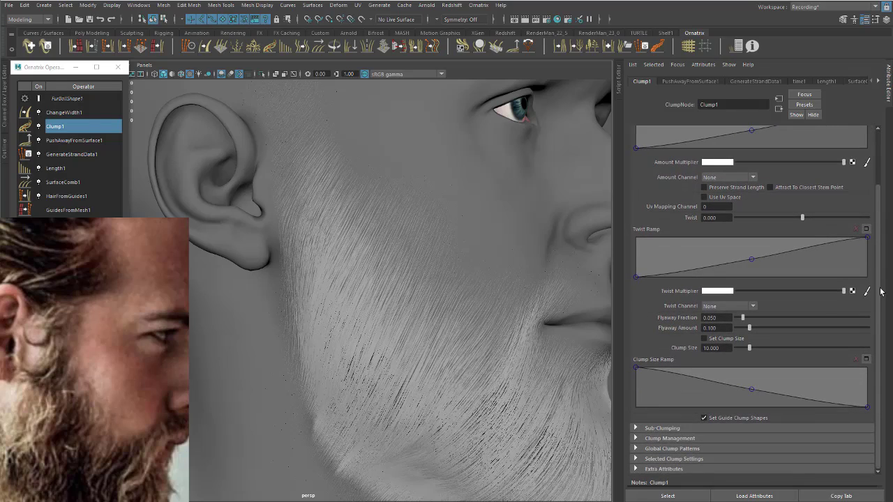
pyautogui.click(668, 428)
pyautogui.scroll(-2, 666, 433)
pyautogui.scroll(-1, 666, 432)
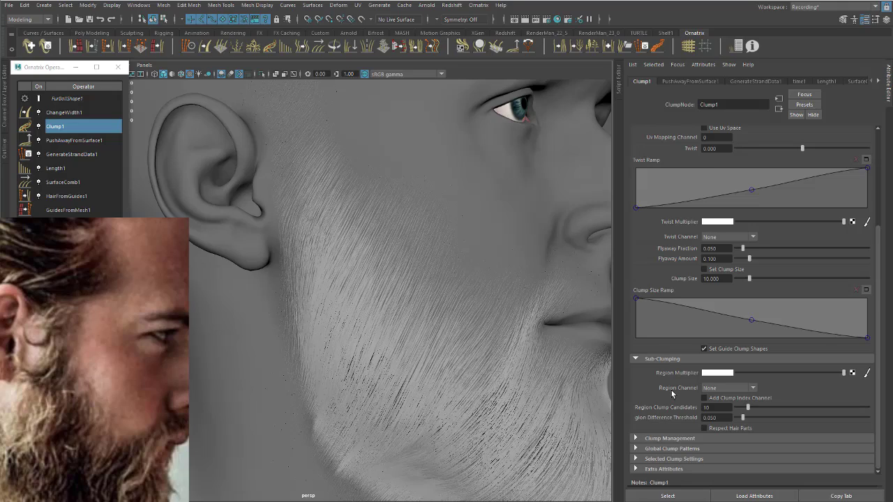
pyautogui.click(667, 360)
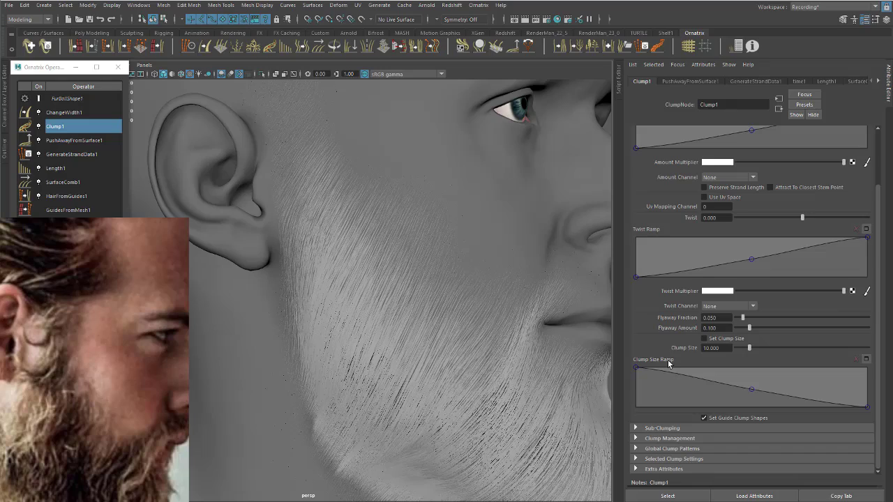
# - Set Clump1's clump create method to Guides and create the clumps
pyautogui.click(660, 439)
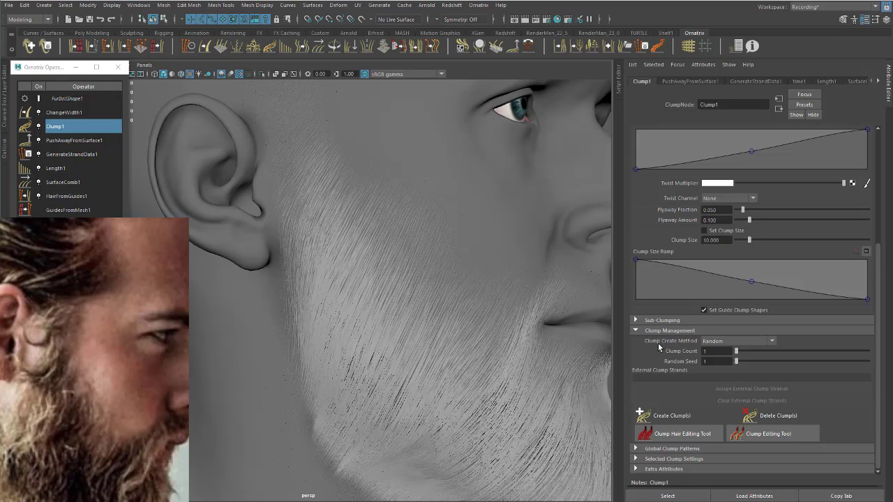
pyautogui.click(718, 341)
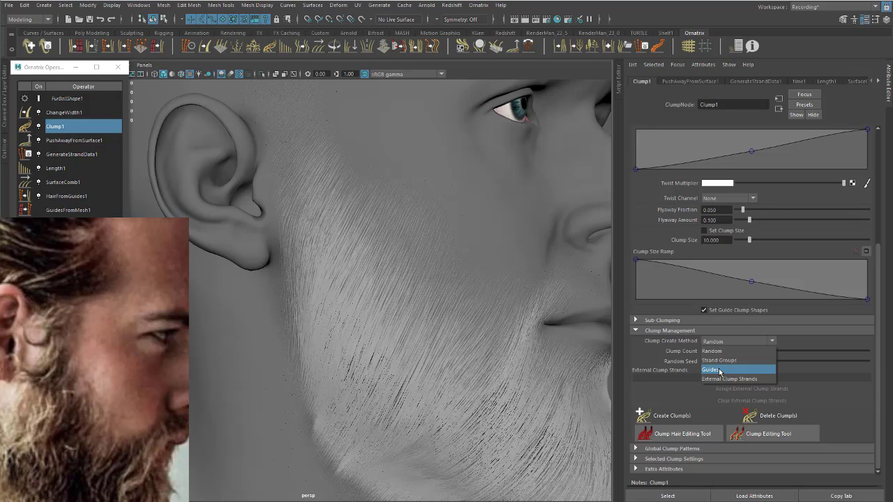
pyautogui.click(720, 370)
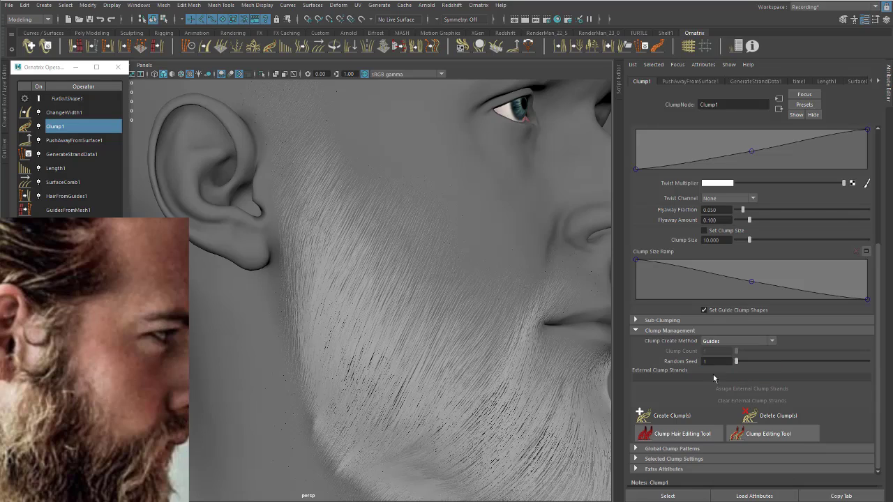
pyautogui.click(642, 414)
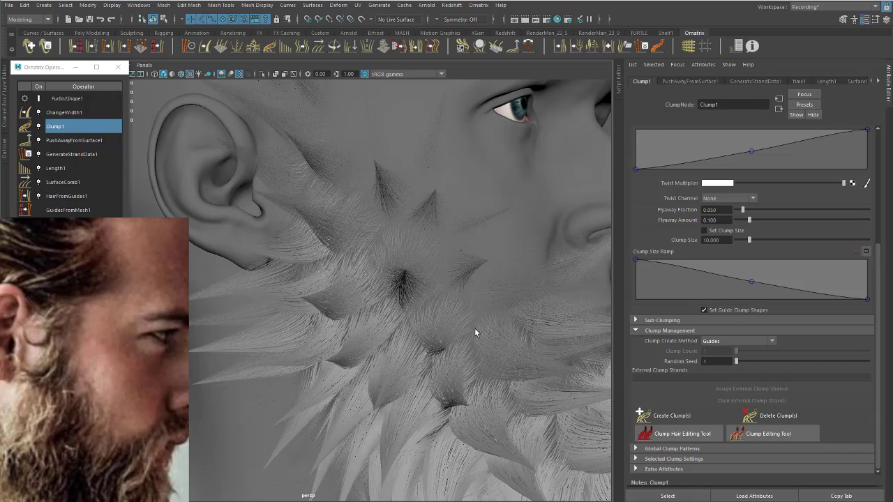
# - Add an Edit Guides operator directly above GuidesFromMesh1 and display its guides on the head
pyautogui.keyDown('alt'); pyautogui.moveTo(474, 329); pyautogui.dragTo(363, 300, button='right'); pyautogui.keyUp('alt')
pyautogui.keyDown('alt'); pyautogui.moveTo(363, 301); pyautogui.dragTo(326, 279); pyautogui.keyUp('alt')
pyautogui.keyDown('alt'); pyautogui.moveTo(326, 280); pyautogui.dragTo(380, 297, button='right'); pyautogui.keyUp('alt')
pyautogui.keyDown('alt'); pyautogui.moveTo(379, 297); pyautogui.dragTo(372, 300); pyautogui.keyUp('alt')
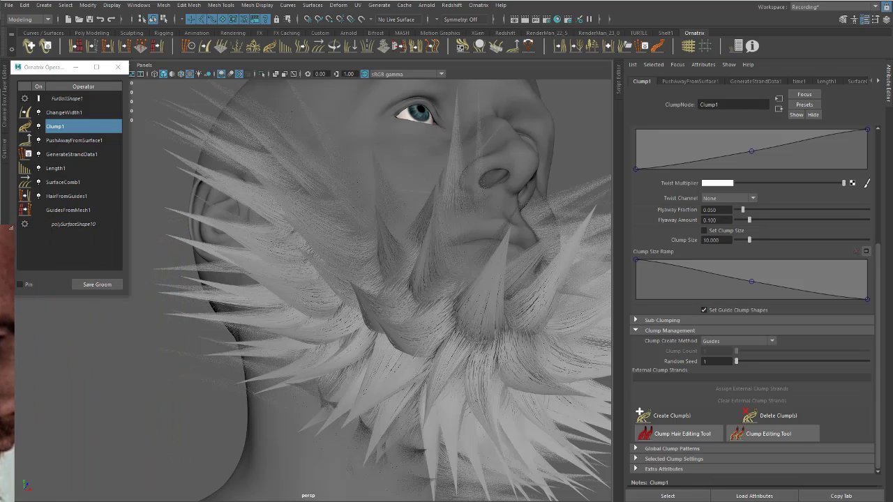
pyautogui.moveTo(311, 245)
pyautogui.keyDown('alt'); pyautogui.mouseDown()
pyautogui.moveTo(315, 261)
pyautogui.moveTo(305, 242)
pyautogui.mouseUp(); pyautogui.keyUp('alt')
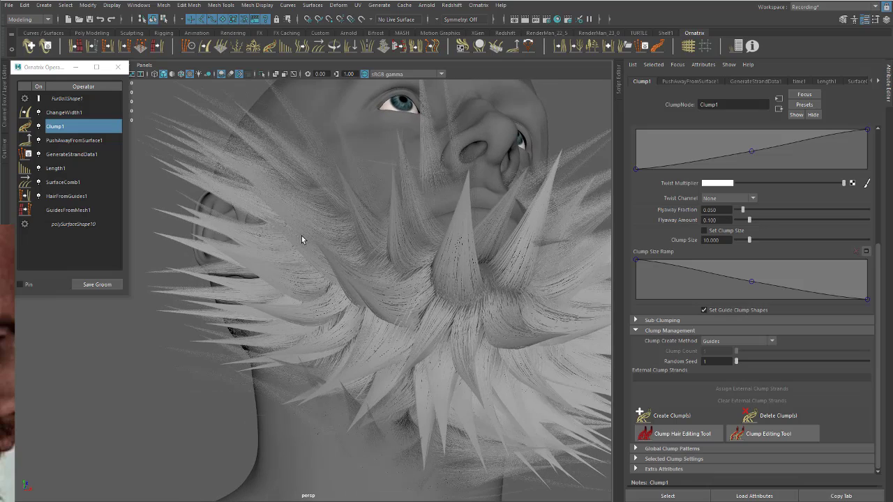
pyautogui.keyDown('alt'); pyautogui.moveTo(366, 232); pyautogui.dragTo(429, 277); pyautogui.keyUp('alt')
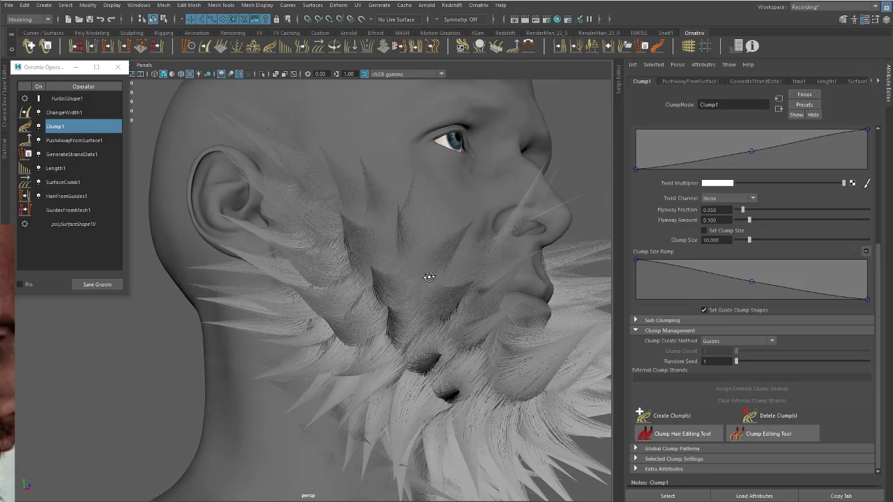
pyautogui.click(77, 211)
pyautogui.keyDown('alt'); pyautogui.moveTo(248, 230); pyautogui.dragTo(277, 241); pyautogui.keyUp('alt')
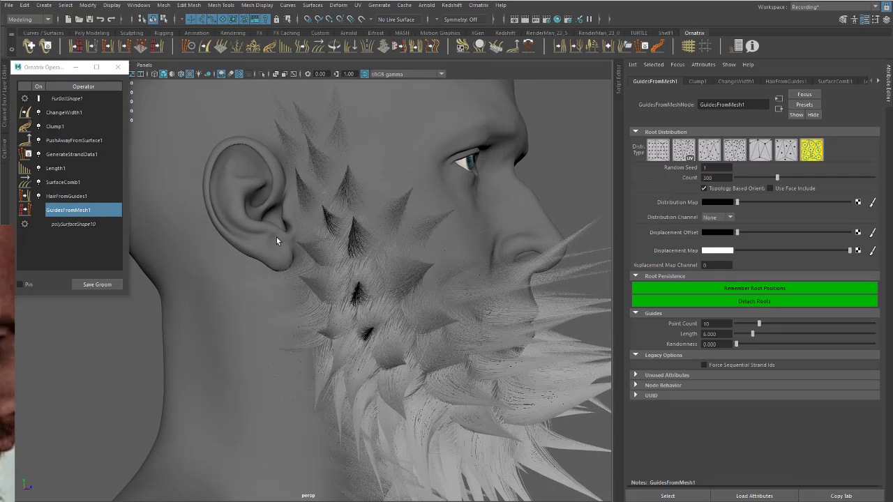
pyautogui.click(190, 53)
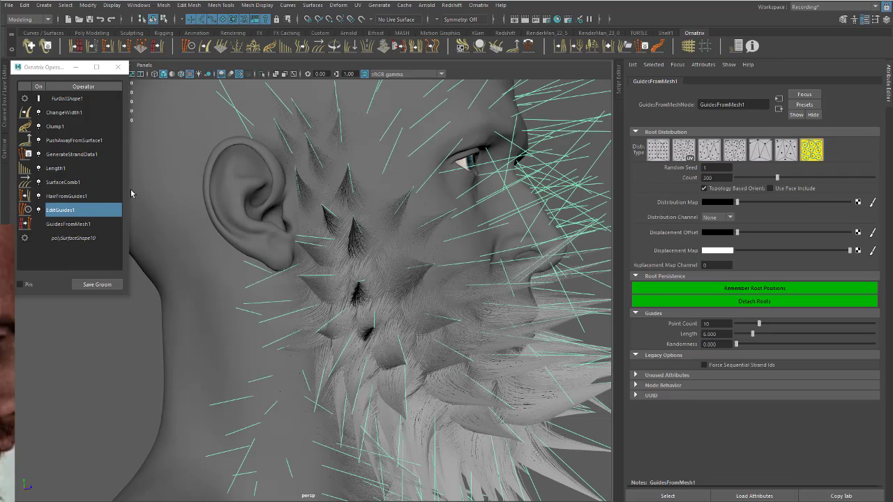
pyautogui.click(82, 224)
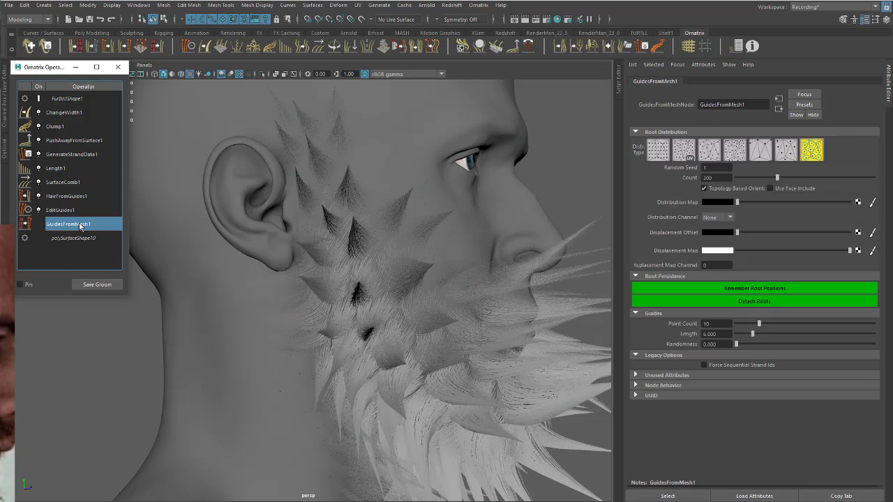
pyautogui.click(74, 211)
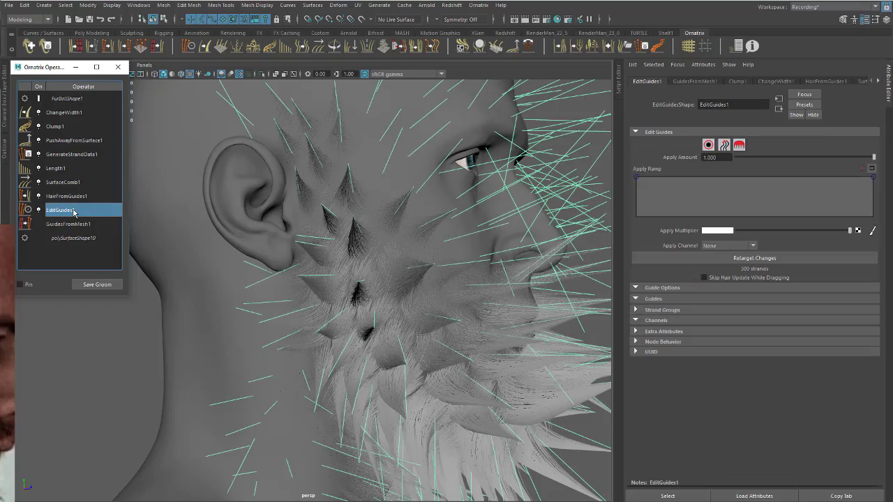
# - Compare the guides with the clumped strands and review the SurfaceComb1 and HairFromGuides1 settings
pyautogui.moveTo(369, 271)
pyautogui.keyDown('alt'); pyautogui.mouseDown()
pyautogui.moveTo(321, 229)
pyautogui.moveTo(374, 231)
pyautogui.moveTo(405, 245)
pyautogui.moveTo(341, 265)
pyautogui.moveTo(362, 263)
pyautogui.mouseUp(); pyautogui.keyUp('alt')
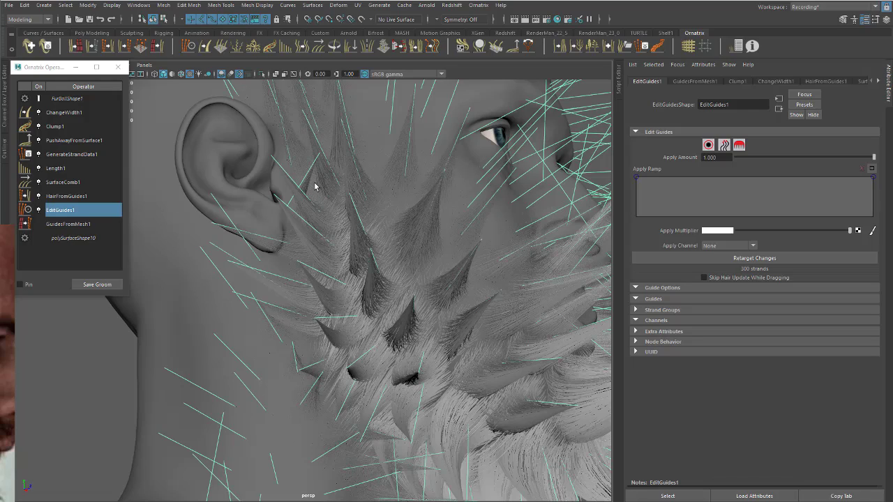
pyautogui.click(66, 182)
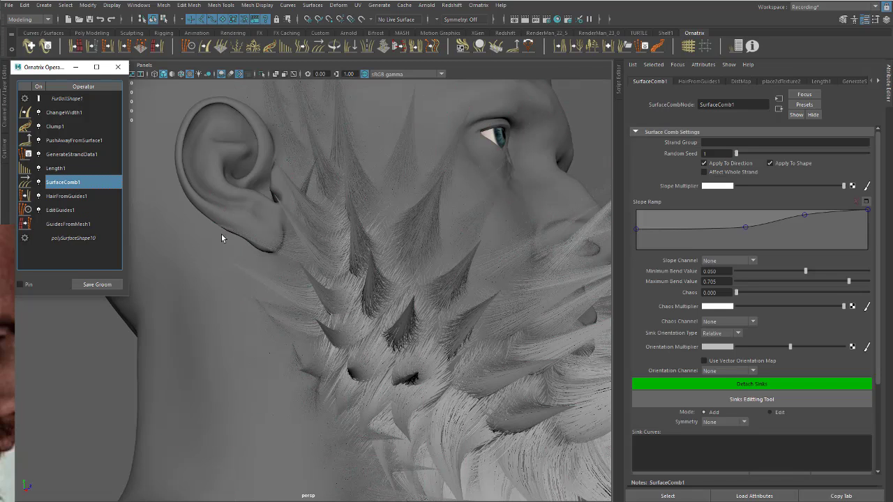
pyautogui.keyDown('alt'); pyautogui.moveTo(364, 277); pyautogui.dragTo(341, 269); pyautogui.keyUp('alt')
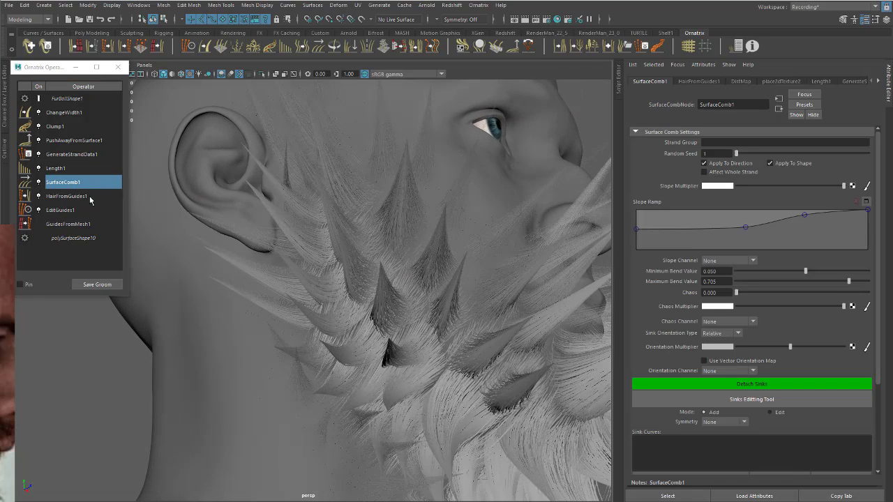
pyautogui.click(72, 197)
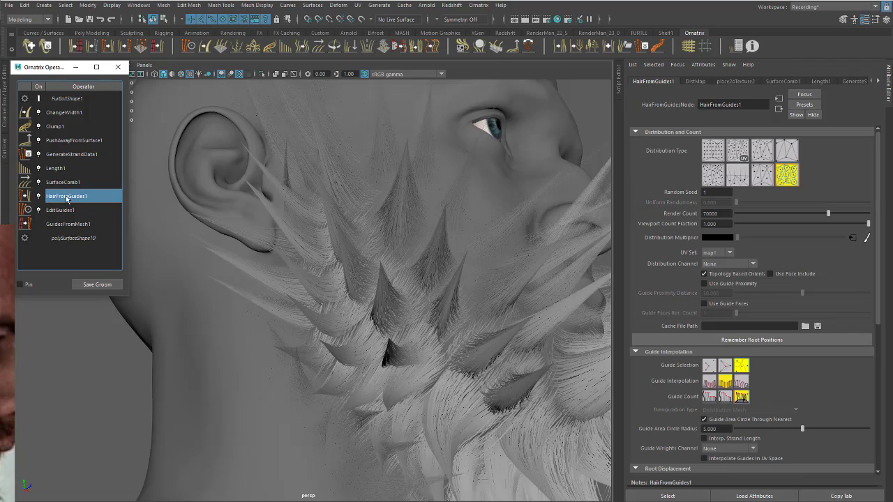
pyautogui.click(68, 184)
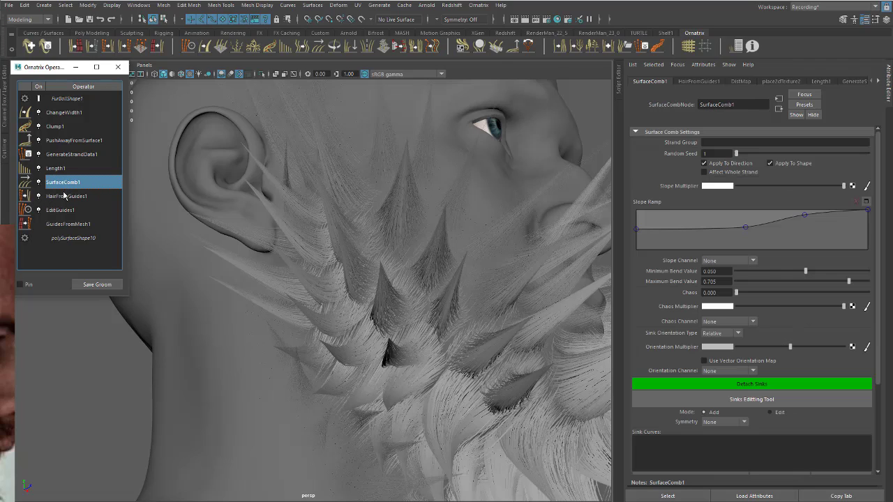
# - Delete the EditGuides1 operator from the stack
pyautogui.click(67, 196)
pyautogui.click(73, 184)
pyautogui.click(62, 211)
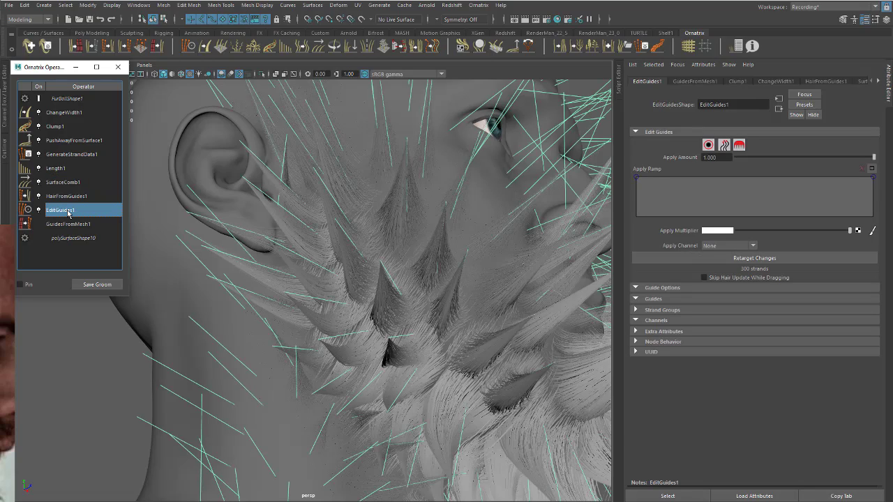
pyautogui.rightClick(68, 213)
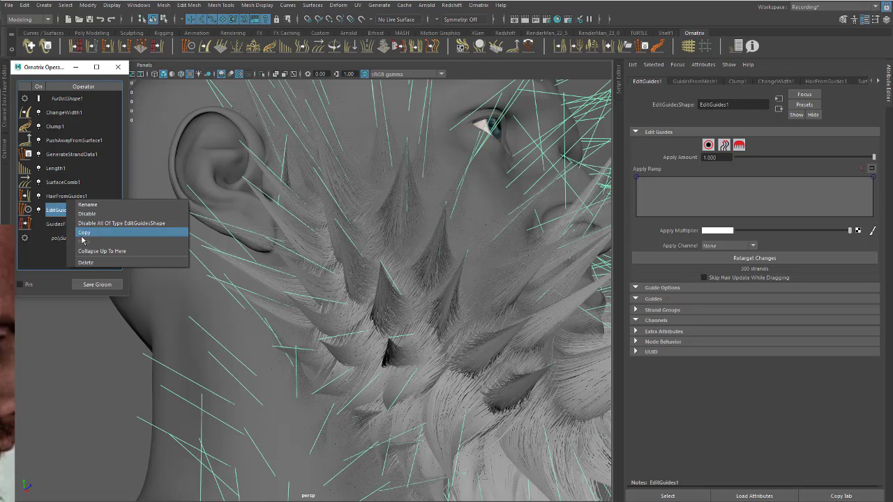
pyautogui.click(88, 262)
# - Set Clump1's clump create method to Random
pyautogui.click(68, 197)
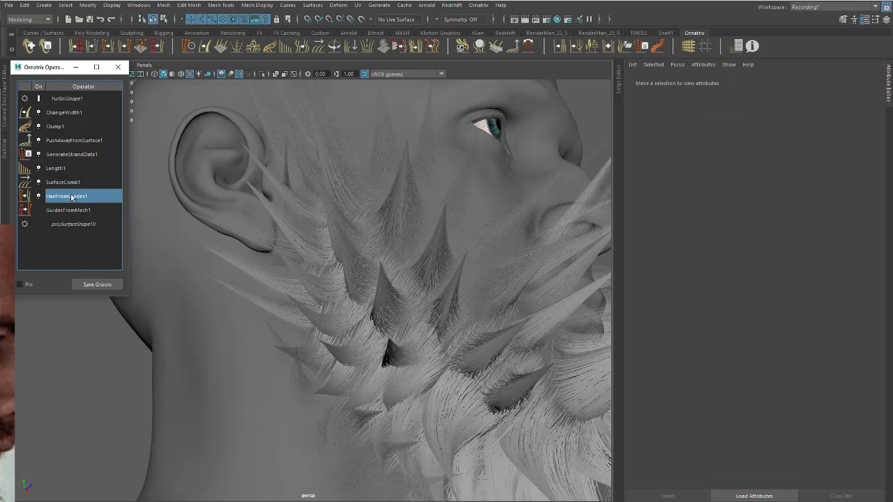
pyautogui.click(69, 127)
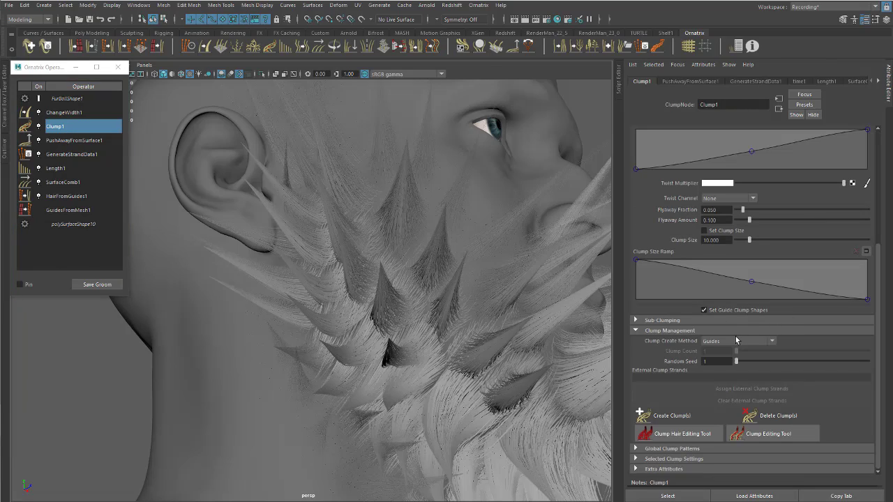
pyautogui.click(738, 342)
pyautogui.click(730, 352)
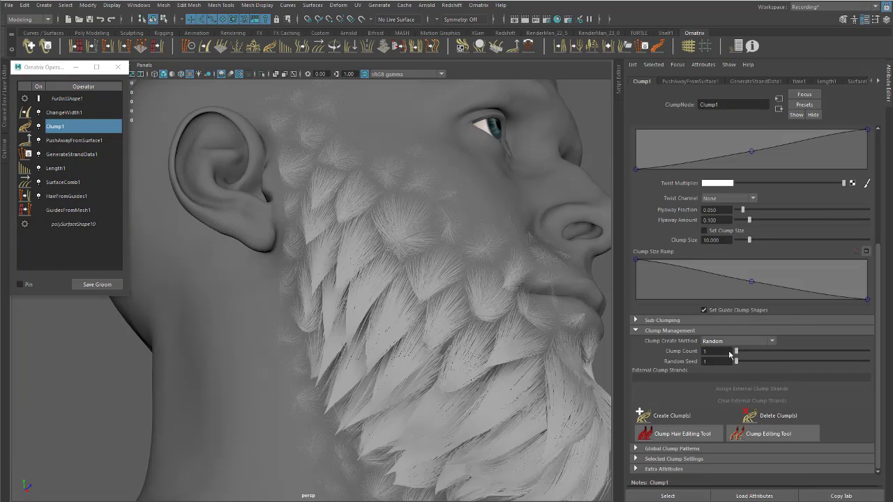
# - Examine the clumped strands across the cheek, jaw and neck, including the short hairs along the beard's edges
pyautogui.keyDown('alt'); pyautogui.moveTo(529, 317); pyautogui.dragTo(346, 270); pyautogui.keyUp('alt')
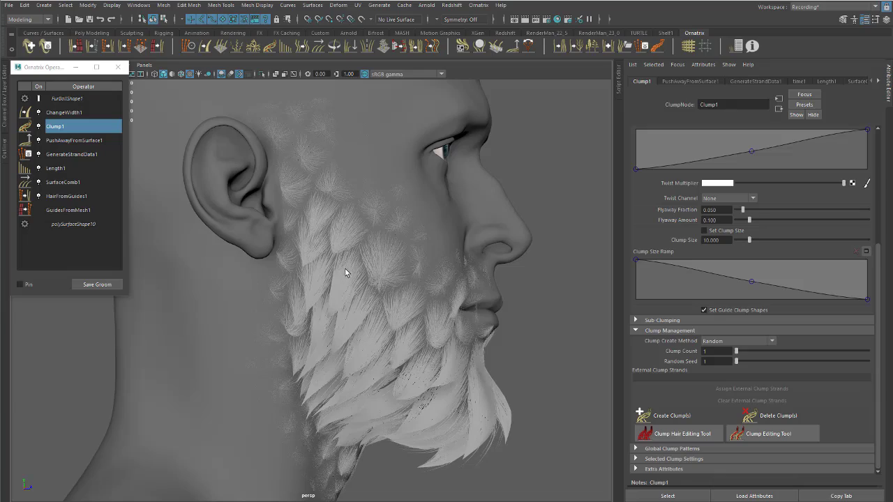
pyautogui.keyDown('alt'); pyautogui.moveTo(345, 268); pyautogui.dragTo(360, 250, button='middle'); pyautogui.keyUp('alt')
pyautogui.keyDown('alt'); pyautogui.moveTo(305, 210); pyautogui.dragTo(394, 202, button='right'); pyautogui.keyUp('alt')
pyautogui.keyDown('alt'); pyautogui.moveTo(347, 261); pyautogui.dragTo(387, 401, button='middle'); pyautogui.keyUp('alt')
pyautogui.keyDown('alt'); pyautogui.moveTo(340, 229); pyautogui.dragTo(262, 253, button='right'); pyautogui.keyUp('alt')
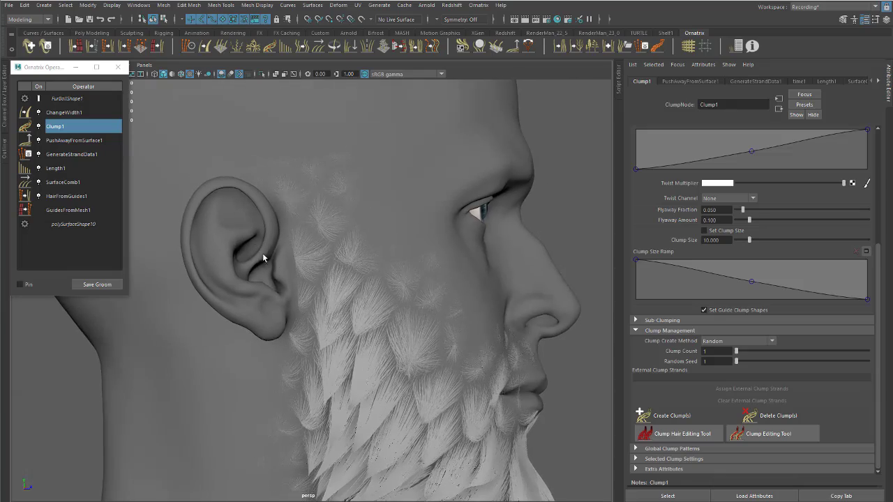
pyautogui.keyDown('alt'); pyautogui.moveTo(379, 335); pyautogui.dragTo(377, 255, button='middle'); pyautogui.keyUp('alt')
pyautogui.keyDown('alt'); pyautogui.moveTo(374, 274); pyautogui.dragTo(314, 249); pyautogui.keyUp('alt')
pyautogui.keyDown('alt'); pyautogui.moveTo(314, 249); pyautogui.dragTo(368, 258, button='right'); pyautogui.keyUp('alt')
pyautogui.keyDown('alt'); pyautogui.moveTo(368, 258); pyautogui.dragTo(375, 284, button='middle'); pyautogui.keyUp('alt')
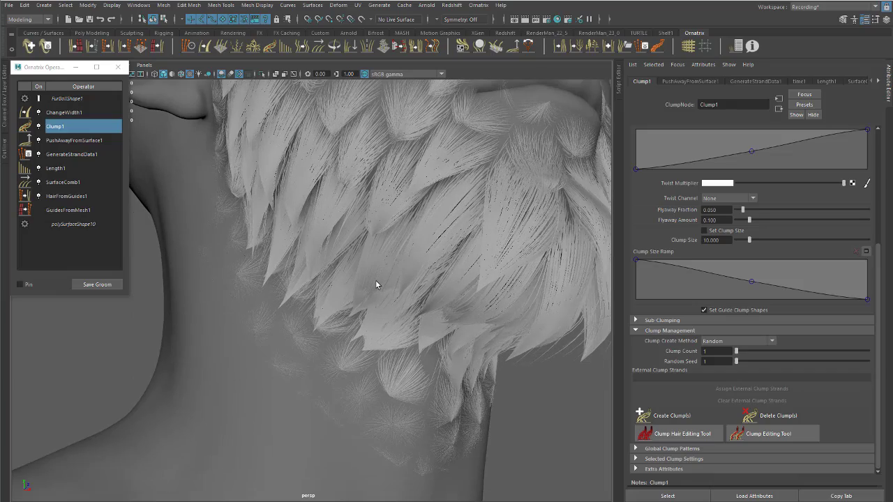
pyautogui.keyDown('alt'); pyautogui.moveTo(287, 368); pyautogui.dragTo(427, 409, button='right'); pyautogui.keyUp('alt')
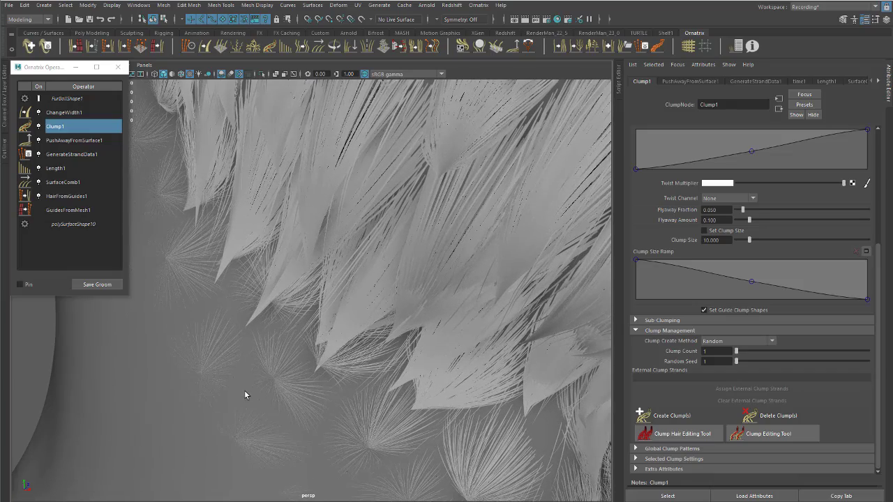
pyautogui.keyDown('alt'); pyautogui.moveTo(261, 384); pyautogui.dragTo(326, 239); pyautogui.keyUp('alt')
pyautogui.keyDown('alt'); pyautogui.moveTo(326, 239); pyautogui.dragTo(404, 232, button='right'); pyautogui.keyUp('alt')
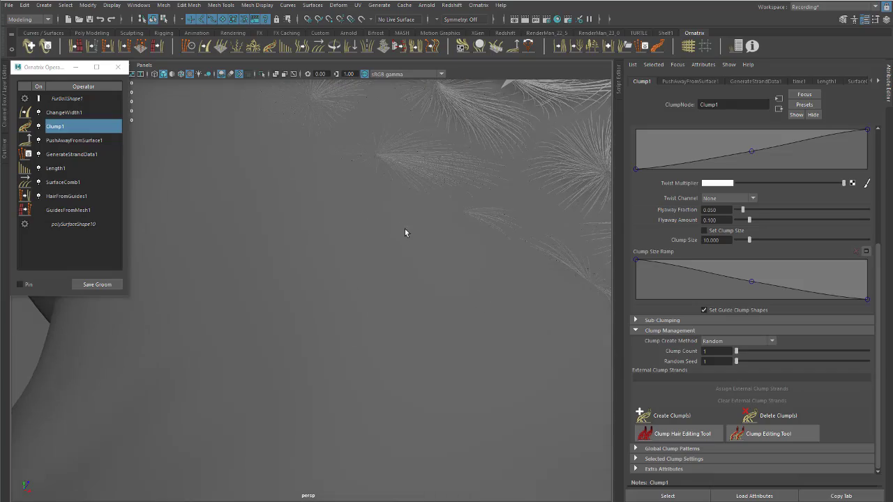
pyautogui.keyDown('alt'); pyautogui.moveTo(404, 233); pyautogui.dragTo(298, 271); pyautogui.keyUp('alt')
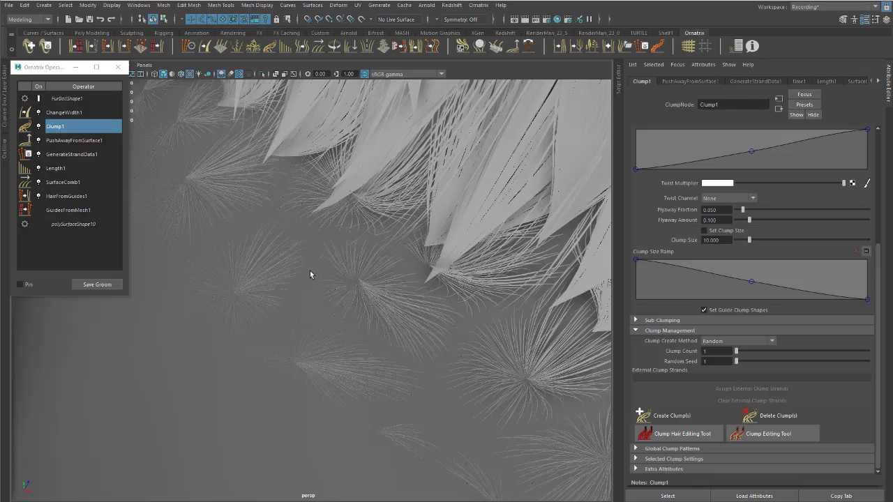
pyautogui.keyDown('alt'); pyautogui.moveTo(354, 274); pyautogui.dragTo(266, 253, button='right'); pyautogui.keyUp('alt')
pyautogui.keyDown('alt'); pyautogui.moveTo(266, 253); pyautogui.dragTo(358, 269); pyautogui.keyUp('alt')
pyautogui.keyDown('alt'); pyautogui.moveTo(358, 268); pyautogui.dragTo(277, 272, button='right'); pyautogui.keyUp('alt')
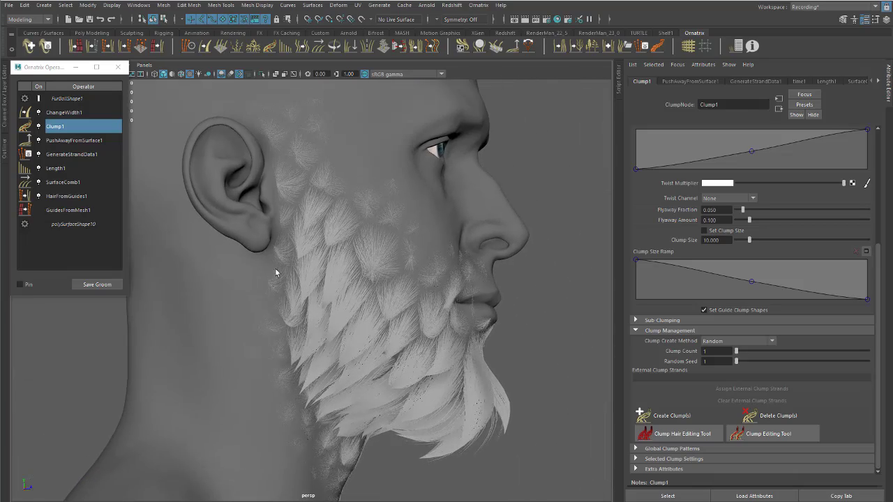
pyautogui.keyDown('alt'); pyautogui.moveTo(335, 265); pyautogui.dragTo(354, 252); pyautogui.keyUp('alt')
pyautogui.keyDown('alt'); pyautogui.moveTo(353, 252); pyautogui.dragTo(422, 270, button='right'); pyautogui.keyUp('alt')
pyautogui.keyDown('alt'); pyautogui.moveTo(422, 270); pyautogui.dragTo(429, 326, button='middle'); pyautogui.keyUp('alt')
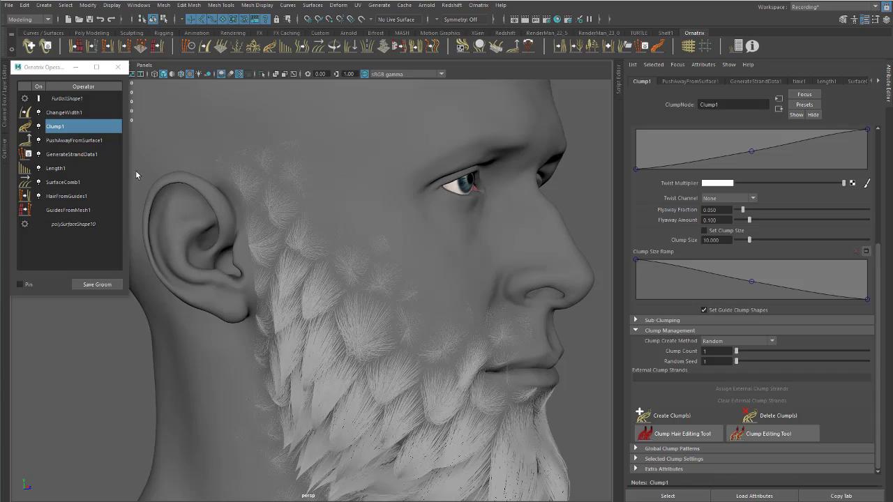
pyautogui.keyDown('alt'); pyautogui.moveTo(328, 252); pyautogui.dragTo(354, 225, button='middle'); pyautogui.keyUp('alt')
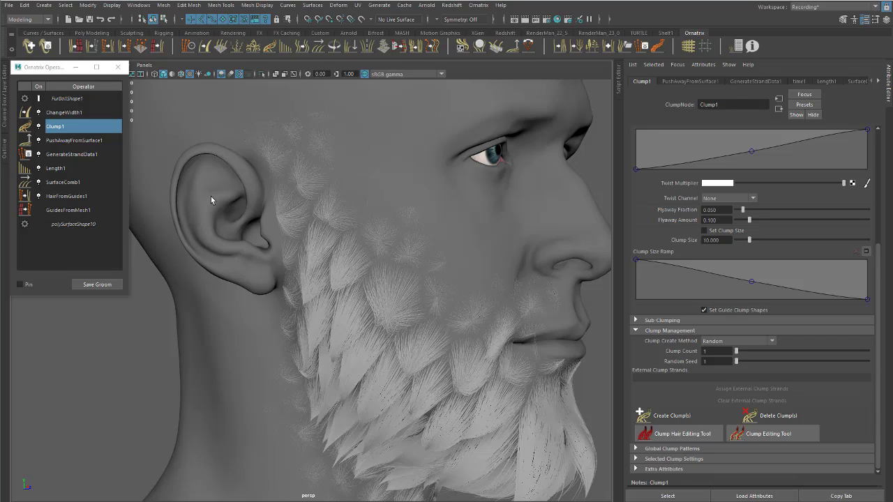
# - Set Clump1's Amount Channel to LengthCH and check the clumping along the jaw and under the chin
pyautogui.click(73, 157)
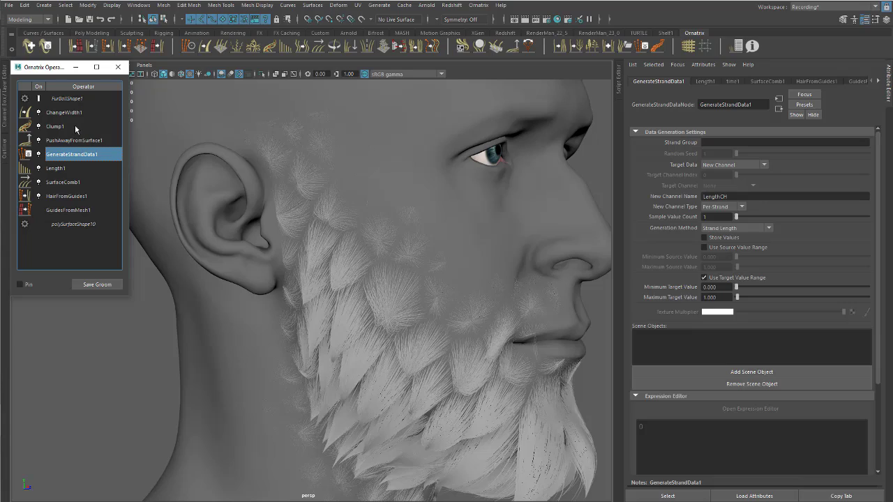
pyautogui.click(75, 127)
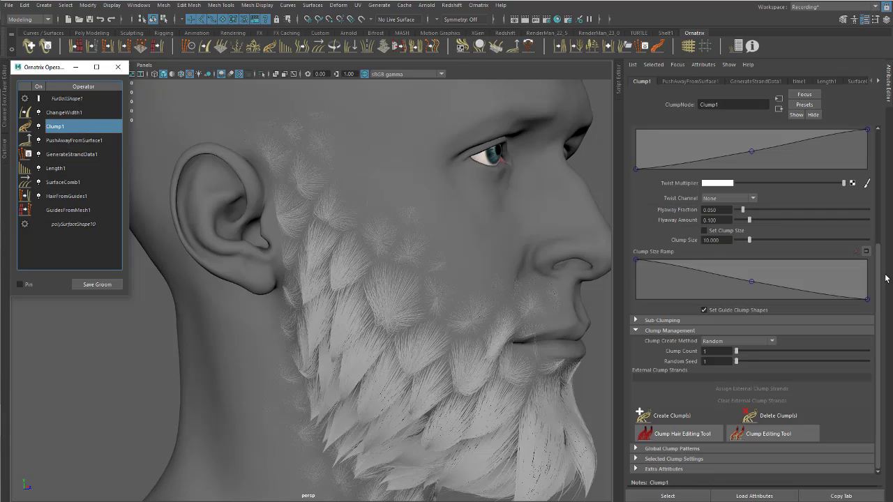
pyautogui.moveTo(879, 263); pyautogui.dragTo(874, 144)
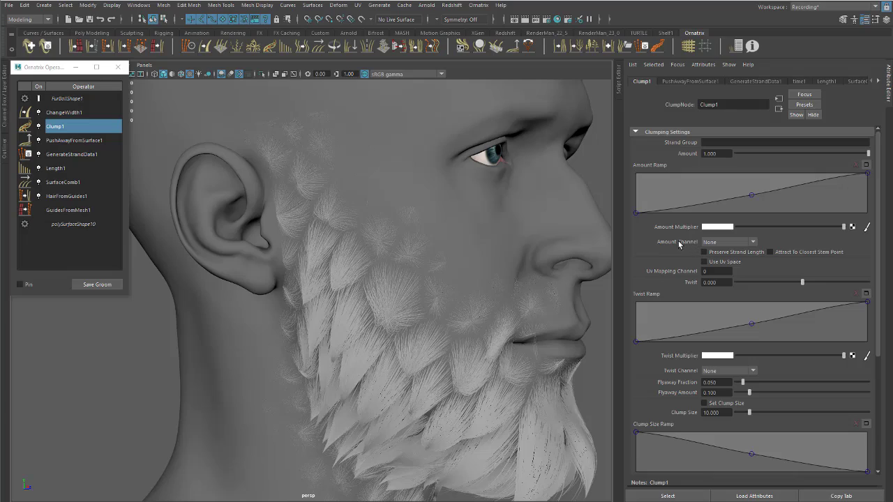
pyautogui.click(719, 244)
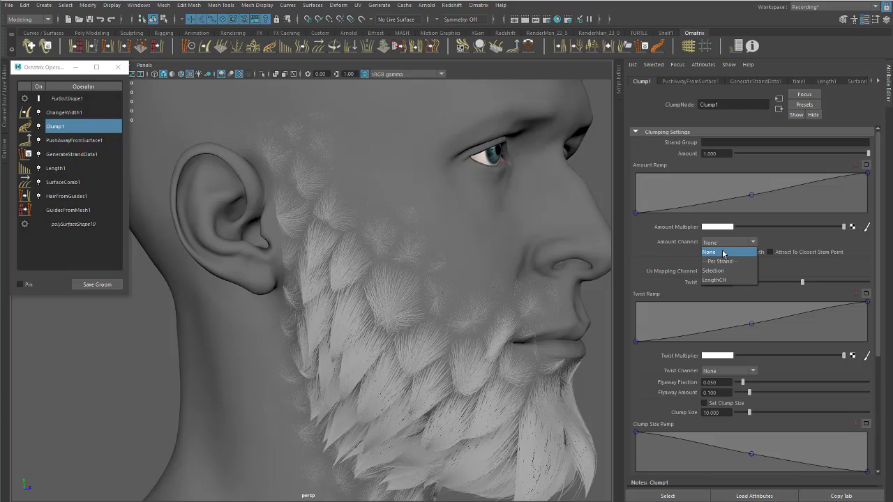
pyautogui.click(725, 281)
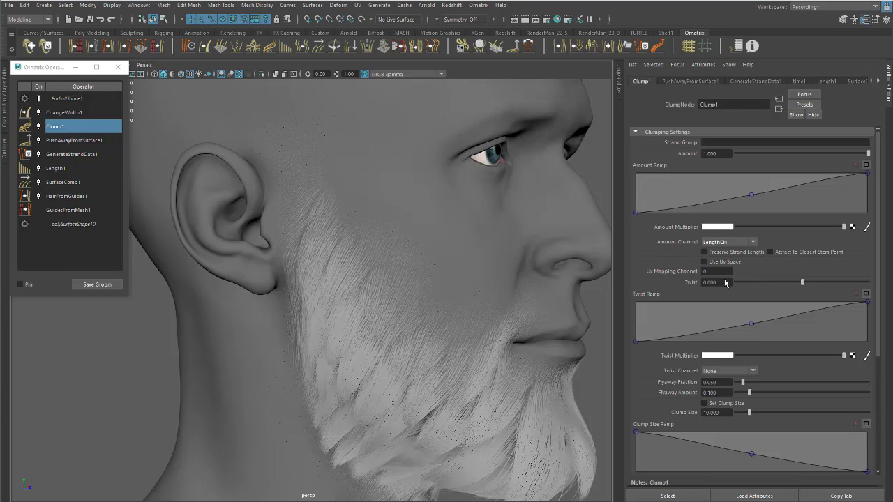
pyautogui.keyDown('alt'); pyautogui.moveTo(355, 291); pyautogui.dragTo(356, 257); pyautogui.keyUp('alt')
pyautogui.keyDown('alt'); pyautogui.moveTo(355, 257); pyautogui.dragTo(395, 254, button='right'); pyautogui.keyUp('alt')
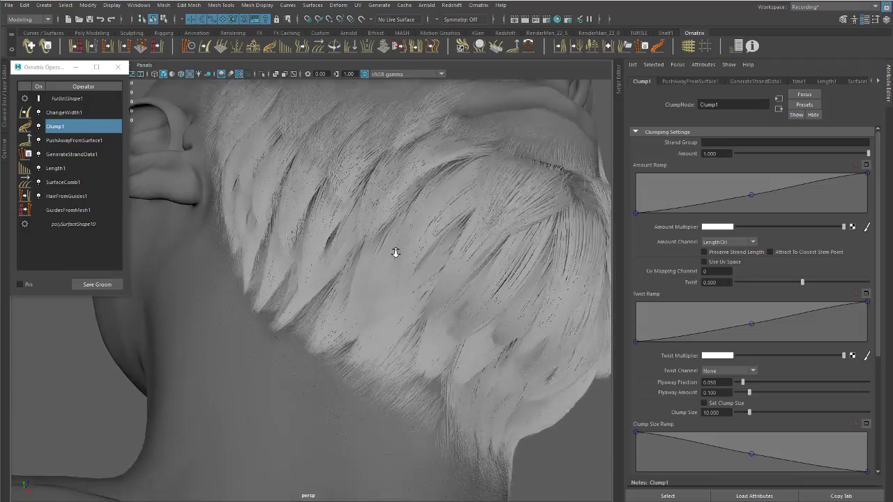
pyautogui.keyDown('alt'); pyautogui.moveTo(395, 253); pyautogui.dragTo(463, 293); pyautogui.keyUp('alt')
pyautogui.keyDown('alt'); pyautogui.moveTo(361, 249); pyautogui.dragTo(367, 268); pyautogui.keyUp('alt')
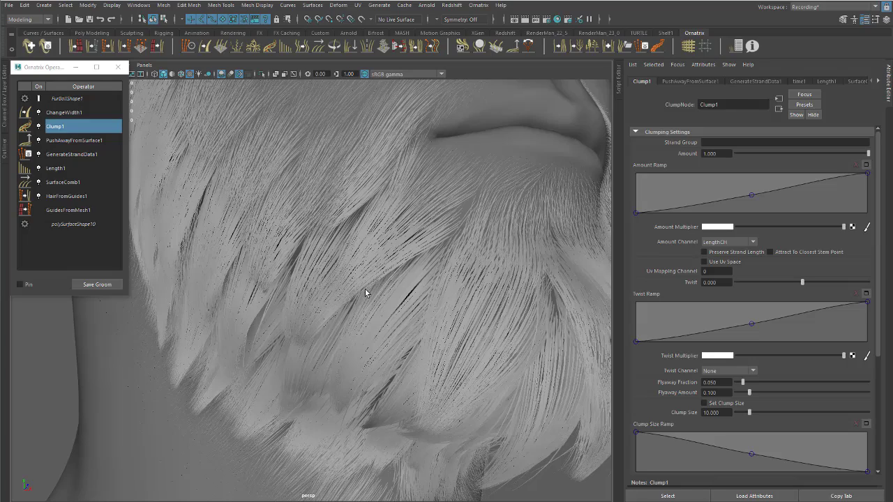
pyautogui.keyDown('alt'); pyautogui.moveTo(367, 293); pyautogui.dragTo(343, 260); pyautogui.keyUp('alt')
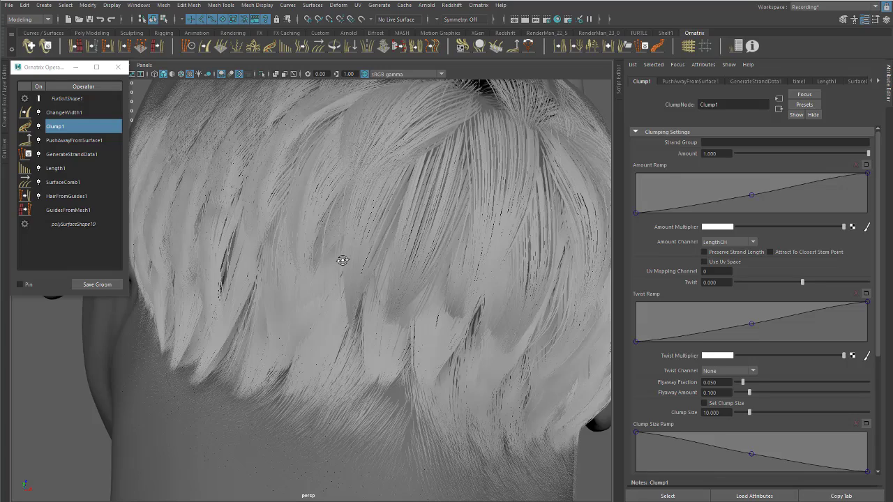
pyautogui.keyDown('alt'); pyautogui.moveTo(342, 260); pyautogui.dragTo(439, 284); pyautogui.keyUp('alt')
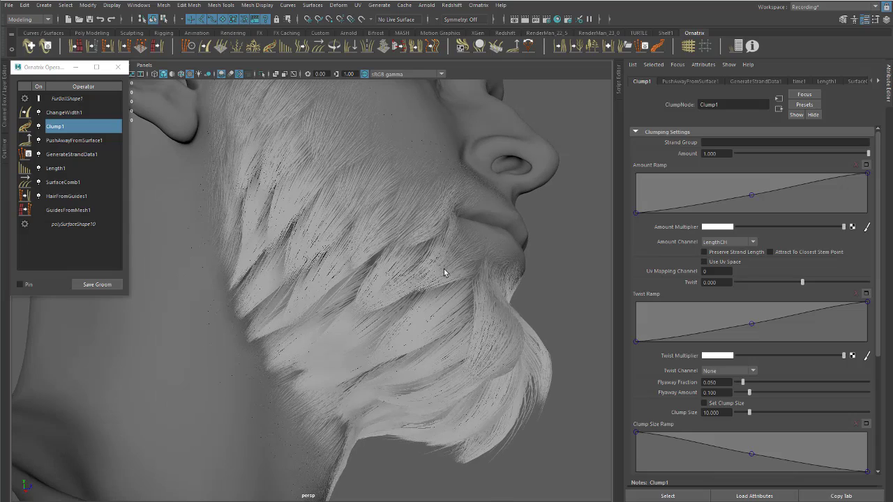
# - Delete the existing clumps of Clump1
pyautogui.moveTo(879, 248); pyautogui.dragTo(873, 383)
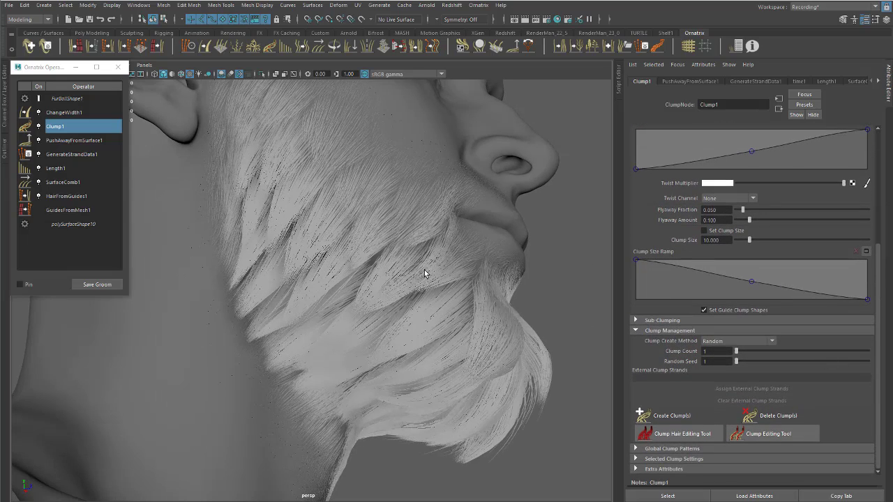
pyautogui.moveTo(425, 273)
pyautogui.keyDown('alt'); pyautogui.mouseDown()
pyautogui.moveTo(456, 300)
pyautogui.moveTo(435, 286)
pyautogui.mouseUp(); pyautogui.keyUp('alt')
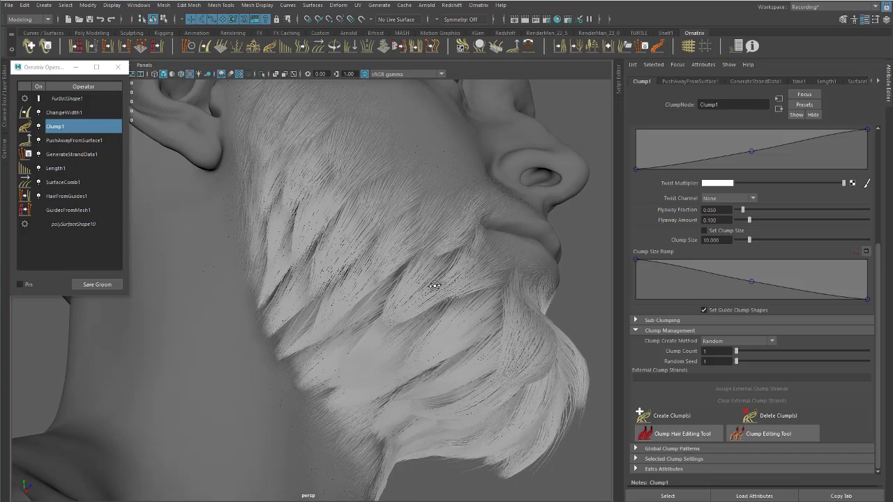
pyautogui.click(768, 418)
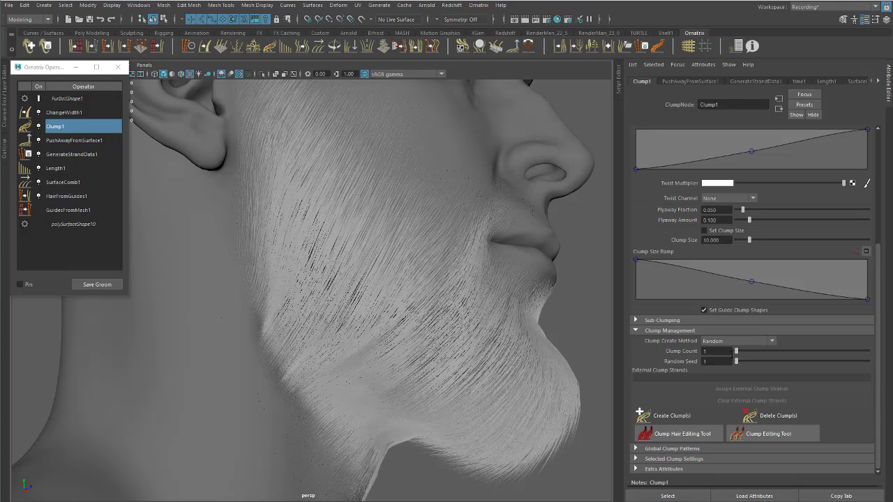
# - Set Clump1's clump count to 500 and create the clumps
pyautogui.moveTo(738, 353); pyautogui.dragTo(869, 351)
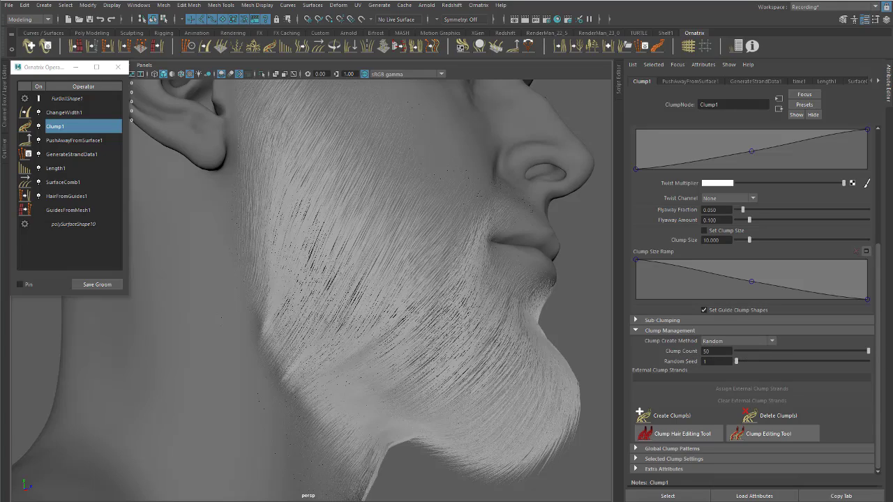
pyautogui.click(707, 351)
pyautogui.write('0')
pyautogui.press('Return')
pyautogui.click(651, 421)
# - Place the bearded reference photo beside the groomed head and match the view to its profile for comparison
pyautogui.keyDown('alt'); pyautogui.moveTo(526, 371); pyautogui.dragTo(486, 303); pyautogui.keyUp('alt')
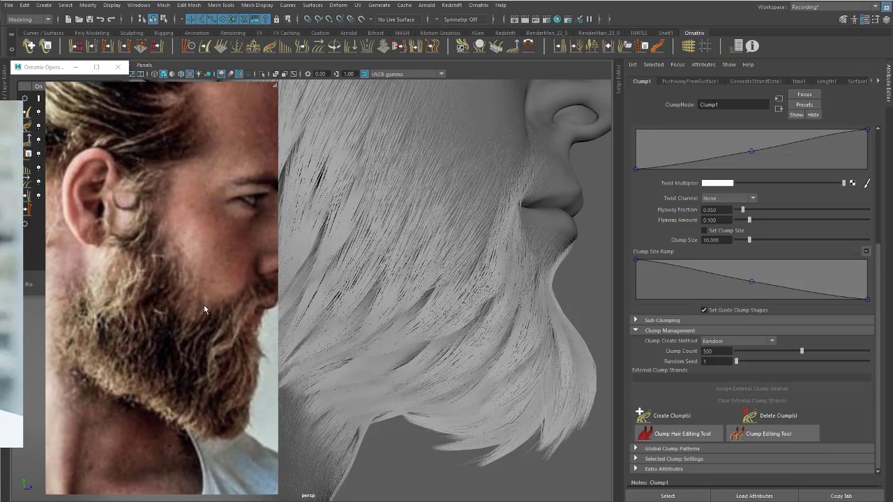
pyautogui.moveTo(193, 272); pyautogui.dragTo(154, 286, button='right')
pyautogui.keyDown('alt'); pyautogui.moveTo(371, 274); pyautogui.dragTo(441, 271); pyautogui.keyUp('alt')
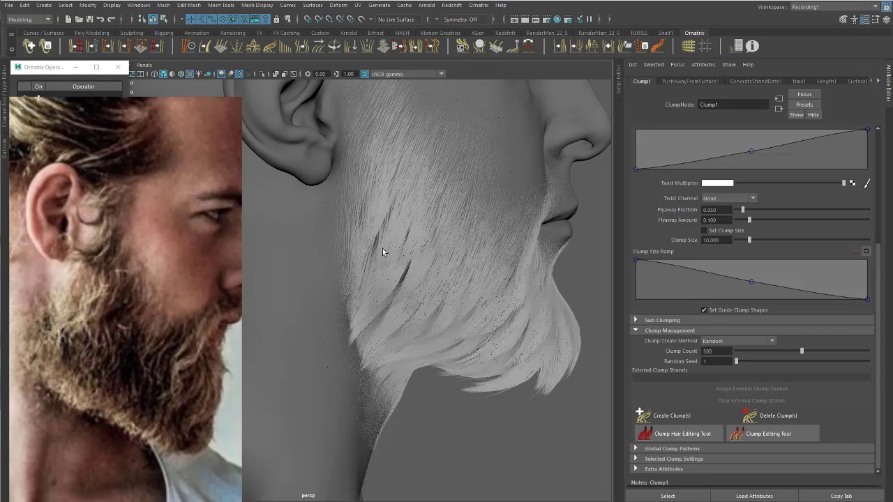
# - Set Clump1's clump count to 1000, recreate the clumps and check the jawline
pyautogui.doubleClick(725, 351)
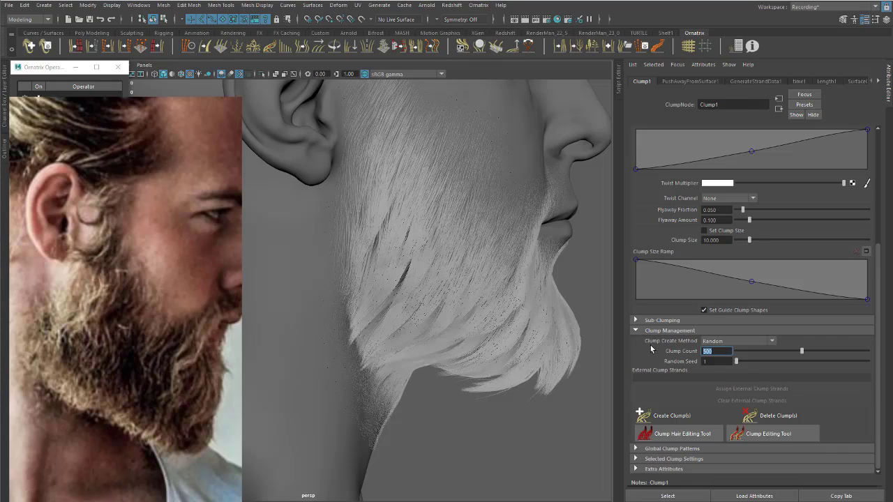
pyautogui.write('1000')
pyautogui.press('Return')
pyautogui.click(648, 415)
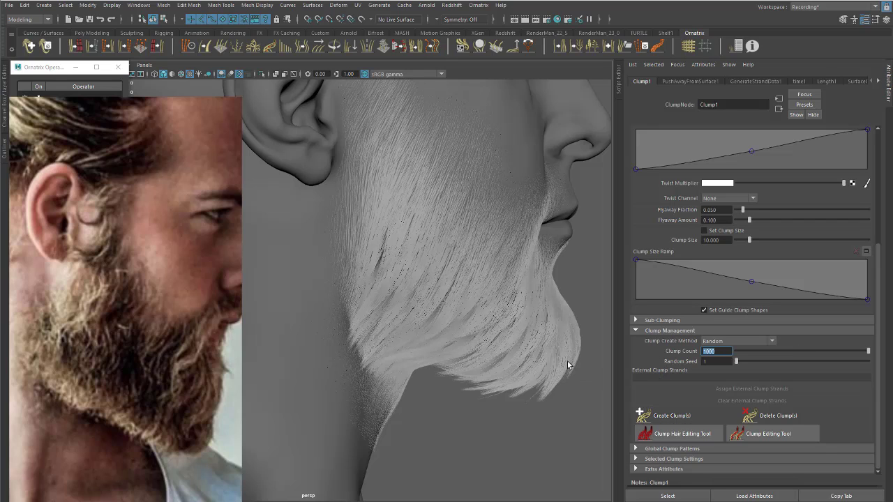
pyautogui.keyDown('alt'); pyautogui.moveTo(541, 346); pyautogui.dragTo(500, 296); pyautogui.keyUp('alt')
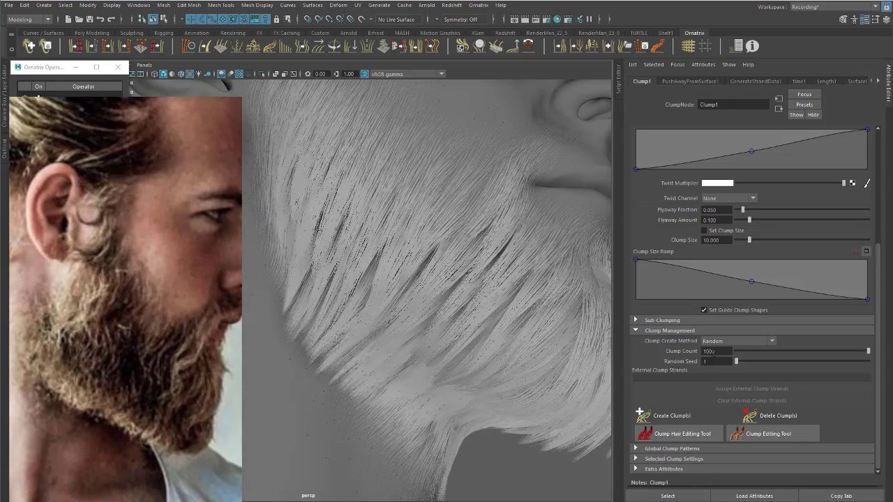
# - Raise Clump1's clump count to 2000 and recreate the clumps
pyautogui.click(712, 351)
pyautogui.press('Return')
pyautogui.click(661, 414)
pyautogui.keyDown('alt'); pyautogui.moveTo(514, 367); pyautogui.dragTo(509, 321); pyautogui.keyUp('alt')
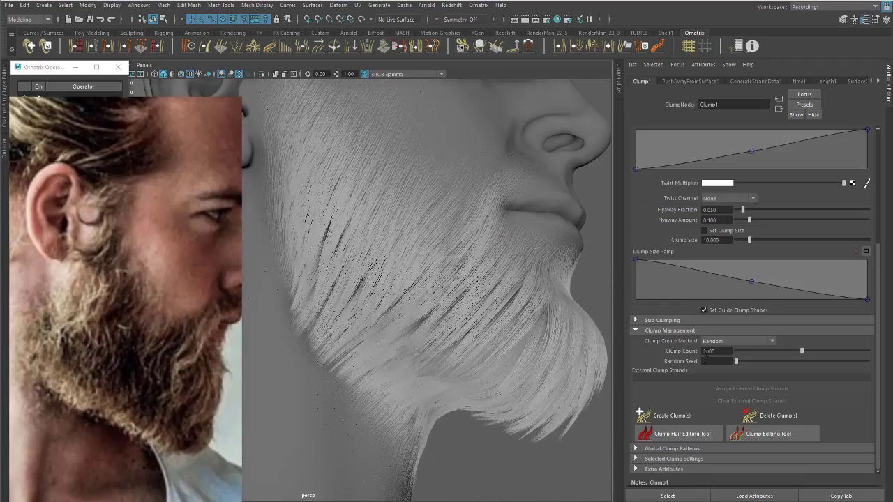
# - Set the clump count of Clump1 to 3000 and check the regenerated clumps
pyautogui.moveTo(706, 351); pyautogui.dragTo(698, 352)
pyautogui.write('3')
pyautogui.press('Return')
pyautogui.keyDown('alt'); pyautogui.moveTo(568, 377); pyautogui.dragTo(513, 341); pyautogui.keyUp('alt')
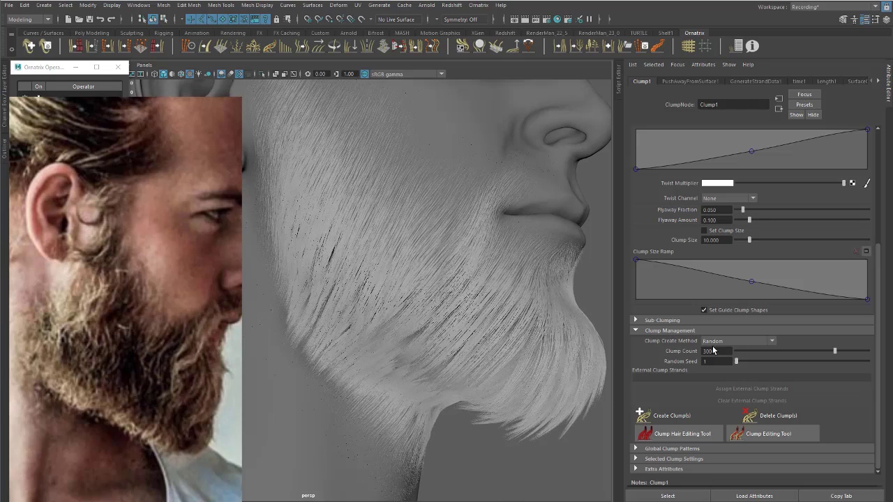
# - Increase Clump1's clump count to 4000 and create the clumps again
pyautogui.moveTo(709, 351); pyautogui.dragTo(692, 355)
pyautogui.write('40')
pyautogui.press('Return')
pyautogui.click(643, 415)
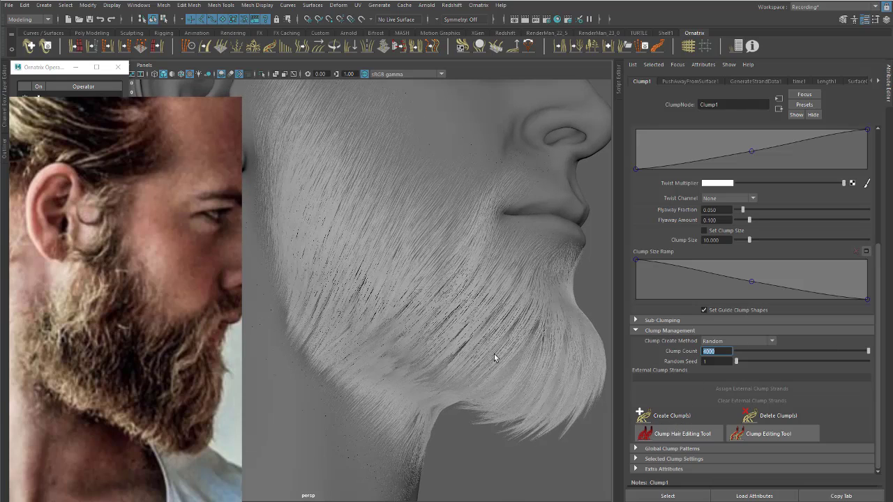
# - Compare the clumped beard with the reference photo and mark the wavy strands on the photo
pyautogui.keyDown('alt'); pyautogui.moveTo(494, 358); pyautogui.dragTo(464, 284); pyautogui.keyUp('alt')
pyautogui.scroll(5, 403, 296)
pyautogui.scroll(3, 489, 321)
pyautogui.keyDown('alt'); pyautogui.moveTo(488, 321); pyautogui.dragTo(515, 315); pyautogui.keyUp('alt')
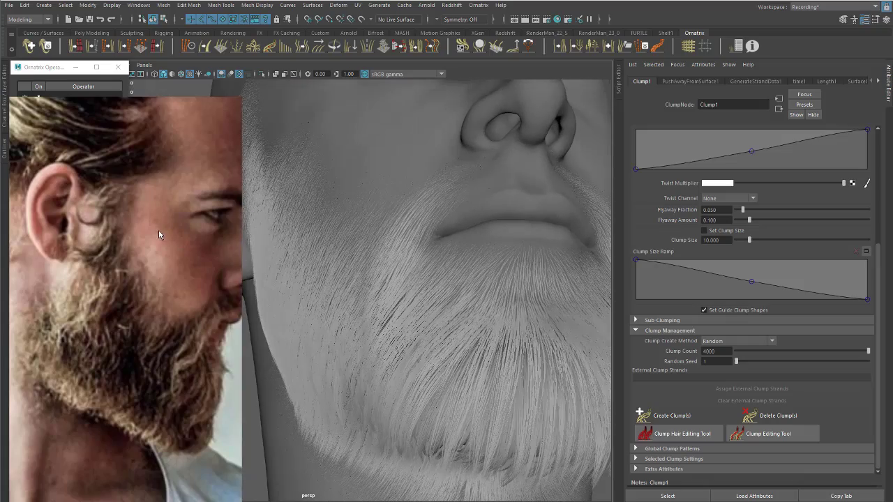
pyautogui.moveTo(159, 234); pyautogui.dragTo(186, 299)
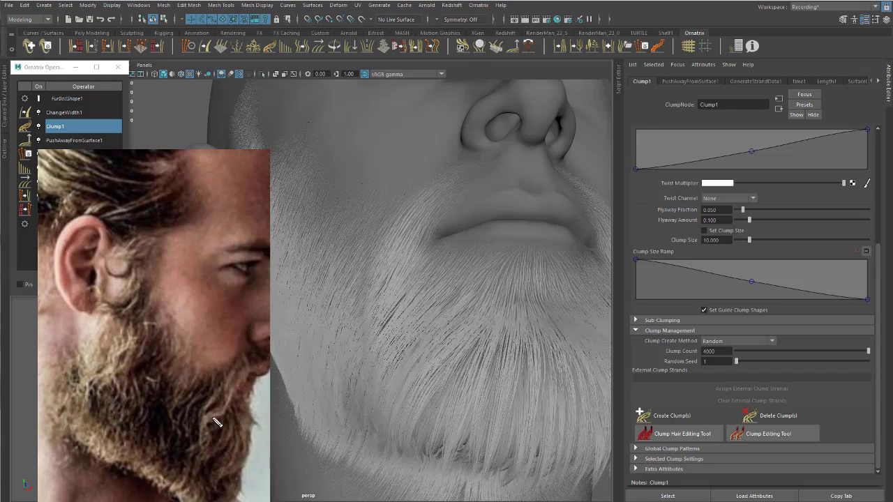
pyautogui.moveTo(145, 324)
pyautogui.mouseDown()
pyautogui.moveTo(117, 391)
pyautogui.moveTo(127, 419)
pyautogui.mouseUp()
pyautogui.moveTo(187, 452)
pyautogui.mouseDown()
pyautogui.moveTo(181, 484)
pyautogui.moveTo(168, 499)
pyautogui.mouseUp()
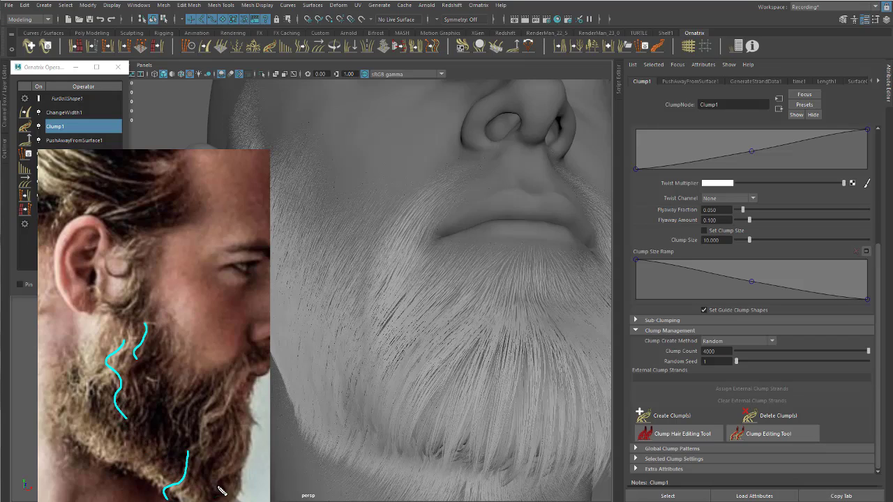
pyautogui.moveTo(225, 442)
pyautogui.mouseDown()
pyautogui.moveTo(228, 498)
pyautogui.moveTo(235, 468)
pyautogui.mouseUp()
pyautogui.moveTo(237, 426)
pyautogui.mouseDown()
pyautogui.moveTo(245, 447)
pyautogui.moveTo(192, 457)
pyautogui.mouseUp()
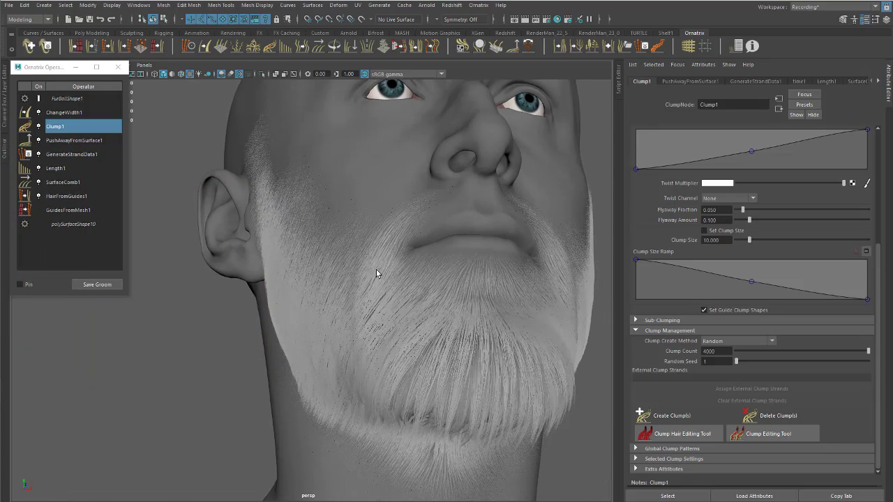
# - Add a Curl operator directly above Clump1 in the beard's operator stack
pyautogui.keyDown('alt'); pyautogui.moveTo(376, 270); pyautogui.dragTo(425, 286); pyautogui.keyUp('alt')
pyautogui.moveTo(353, 275)
pyautogui.keyDown('alt'); pyautogui.mouseDown(button='right')
pyautogui.moveTo(308, 250)
pyautogui.moveTo(383, 295)
pyautogui.moveTo(352, 272)
pyautogui.mouseUp(button='right'); pyautogui.keyUp('alt')
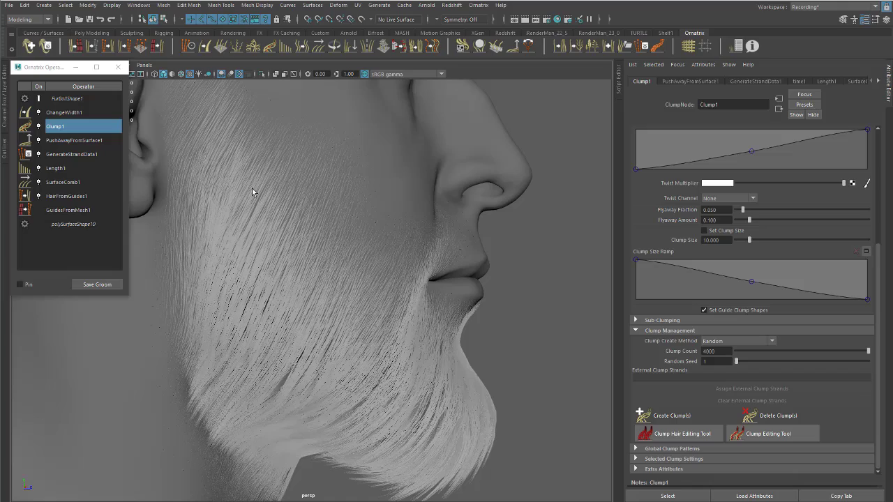
pyautogui.click(254, 47)
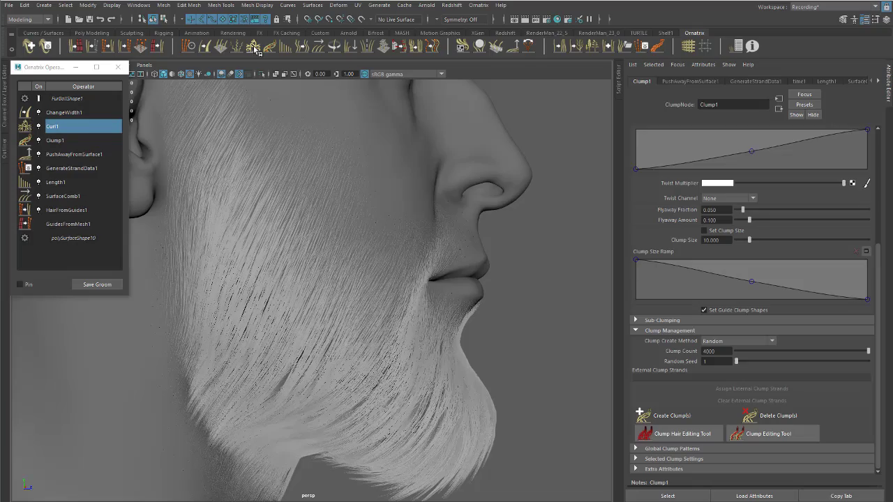
# - Examine the curled strands up close along the cheek, sideburn and jawline
pyautogui.moveTo(334, 275)
pyautogui.keyDown('alt'); pyautogui.mouseDown()
pyautogui.moveTo(312, 258)
pyautogui.moveTo(369, 264)
pyautogui.moveTo(328, 285)
pyautogui.mouseUp(); pyautogui.keyUp('alt')
pyautogui.keyDown('alt'); pyautogui.moveTo(329, 285); pyautogui.dragTo(384, 297, button='middle'); pyautogui.keyUp('alt')
pyautogui.keyDown('alt'); pyautogui.moveTo(384, 297); pyautogui.dragTo(355, 284); pyautogui.keyUp('alt')
pyautogui.keyDown('alt'); pyautogui.moveTo(355, 284); pyautogui.dragTo(416, 310, button='right'); pyautogui.keyUp('alt')
pyautogui.keyDown('alt'); pyautogui.moveTo(416, 310); pyautogui.dragTo(397, 312); pyautogui.keyUp('alt')
pyautogui.keyDown('alt'); pyautogui.moveTo(396, 312); pyautogui.dragTo(271, 259, button='right'); pyautogui.keyUp('alt')
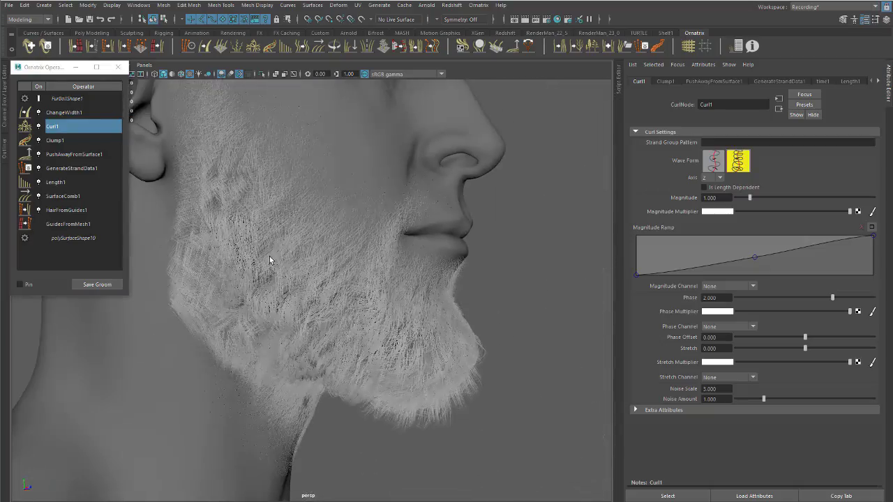
pyautogui.keyDown('alt'); pyautogui.moveTo(272, 259); pyautogui.dragTo(321, 267, button='middle'); pyautogui.keyUp('alt')
pyautogui.keyDown('alt'); pyautogui.moveTo(321, 267); pyautogui.dragTo(351, 263); pyautogui.keyUp('alt')
pyautogui.keyDown('alt'); pyautogui.moveTo(296, 251); pyautogui.dragTo(326, 262, button='middle'); pyautogui.keyUp('alt')
pyautogui.keyDown('alt'); pyautogui.moveTo(327, 262); pyautogui.dragTo(437, 291, button='right'); pyautogui.keyUp('alt')
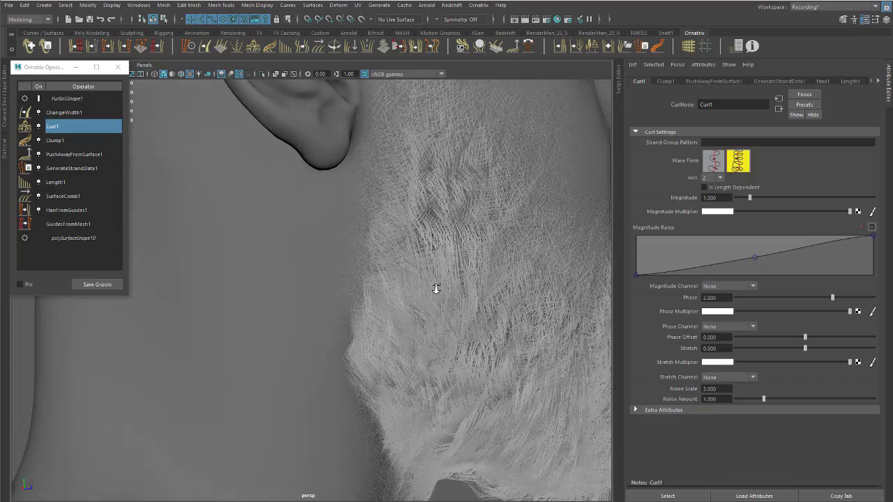
pyautogui.keyDown('alt'); pyautogui.moveTo(436, 291); pyautogui.dragTo(416, 270); pyautogui.keyUp('alt')
pyautogui.keyDown('alt'); pyautogui.moveTo(416, 269); pyautogui.dragTo(359, 265, button='middle'); pyautogui.keyUp('alt')
pyautogui.keyDown('alt'); pyautogui.moveTo(358, 265); pyautogui.dragTo(295, 250); pyautogui.keyUp('alt')
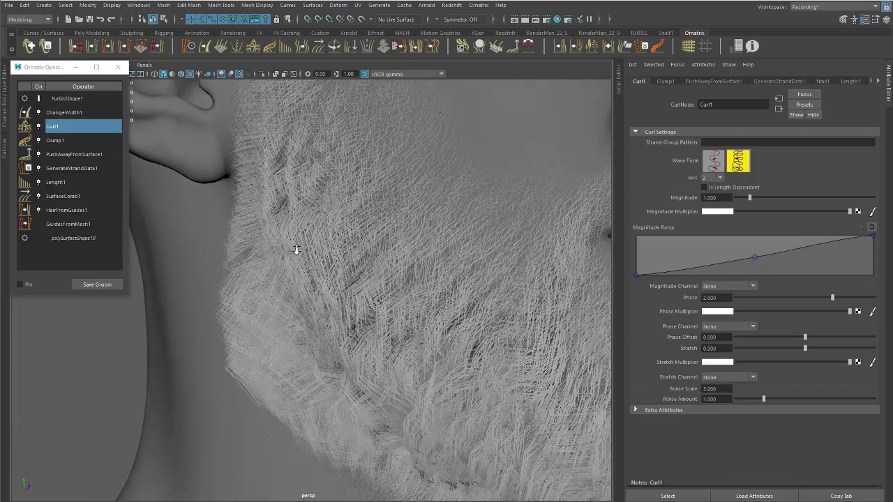
pyautogui.keyDown('alt'); pyautogui.moveTo(295, 249); pyautogui.dragTo(354, 278, button='right'); pyautogui.keyUp('alt')
pyautogui.keyDown('alt'); pyautogui.moveTo(355, 278); pyautogui.dragTo(423, 292, button='middle'); pyautogui.keyUp('alt')
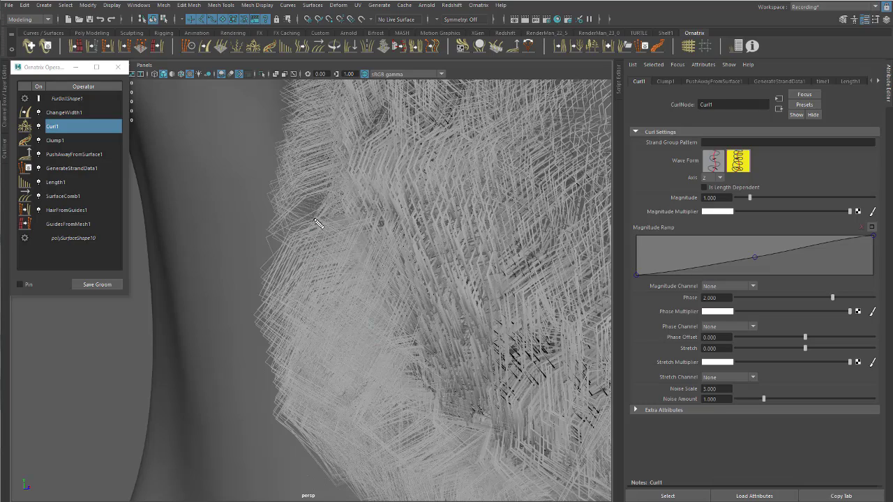
# - Inspect GuidesFromMesh1's guide settings and sketch a segmented strand with circled points over the jaw hair
pyautogui.moveTo(339, 207)
pyautogui.mouseDown()
pyautogui.moveTo(296, 226)
pyautogui.moveTo(273, 298)
pyautogui.moveTo(344, 363)
pyautogui.moveTo(417, 304)
pyautogui.moveTo(377, 249)
pyautogui.moveTo(334, 269)
pyautogui.moveTo(344, 310)
pyautogui.moveTo(353, 303)
pyautogui.mouseUp()
pyautogui.click(81, 225)
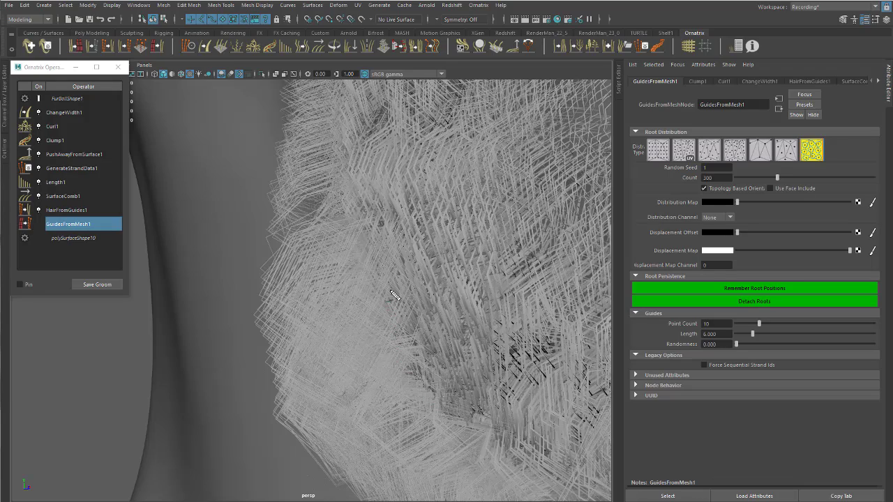
pyautogui.moveTo(372, 213)
pyautogui.mouseDown()
pyautogui.moveTo(298, 225)
pyautogui.moveTo(277, 307)
pyautogui.moveTo(368, 366)
pyautogui.moveTo(444, 322)
pyautogui.moveTo(426, 264)
pyautogui.moveTo(346, 253)
pyautogui.mouseUp()
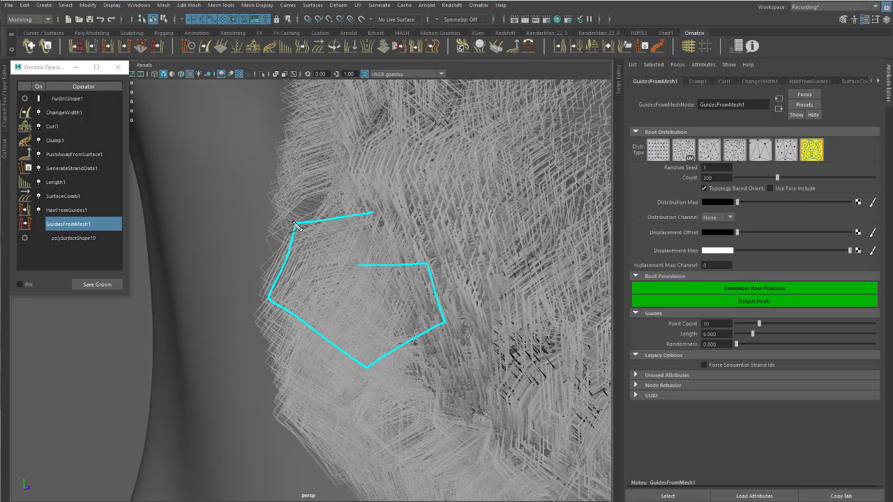
pyautogui.moveTo(298, 220); pyautogui.dragTo(300, 220)
pyautogui.moveTo(267, 289)
pyautogui.mouseDown()
pyautogui.moveTo(269, 308)
pyautogui.moveTo(270, 297)
pyautogui.mouseUp()
pyautogui.moveTo(357, 358)
pyautogui.mouseDown()
pyautogui.moveTo(370, 362)
pyautogui.moveTo(363, 365)
pyautogui.mouseUp()
pyautogui.moveTo(438, 328); pyautogui.dragTo(444, 315)
pyautogui.moveTo(430, 273)
pyautogui.mouseDown()
pyautogui.moveTo(427, 261)
pyautogui.moveTo(422, 269)
pyautogui.mouseUp()
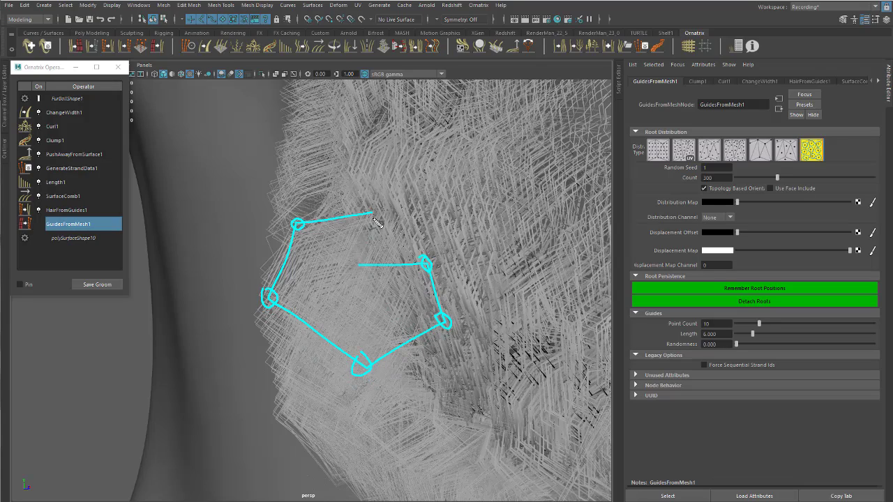
pyautogui.moveTo(378, 222)
pyautogui.mouseDown()
pyautogui.moveTo(376, 206)
pyautogui.moveTo(368, 229)
pyautogui.mouseUp()
pyautogui.press('Escape')
pyautogui.keyDown('alt'); pyautogui.moveTo(380, 282); pyautogui.dragTo(315, 264); pyautogui.keyUp('alt')
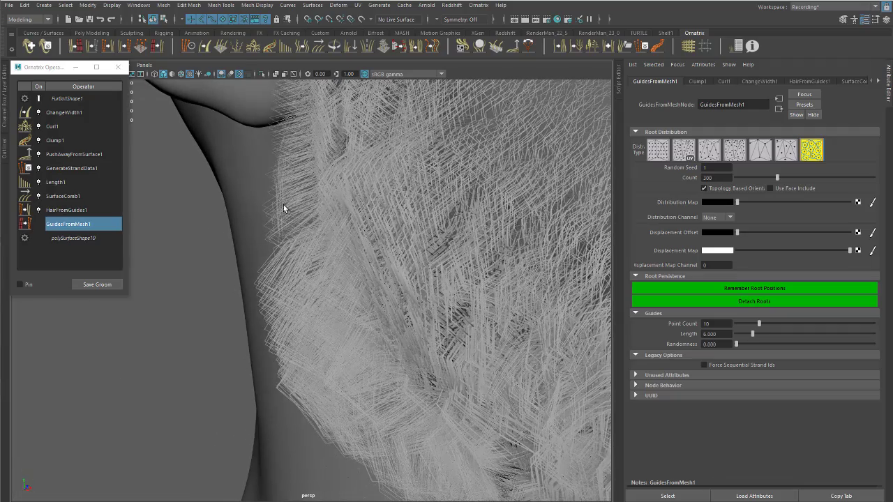
# - Try the first wave form on Curl1 and switch back to the second one
pyautogui.click(67, 127)
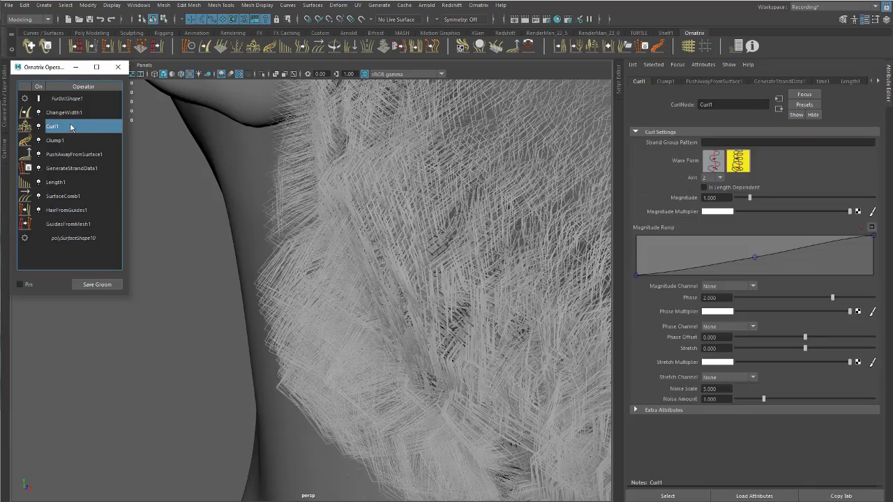
pyautogui.keyDown('alt'); pyautogui.moveTo(346, 196); pyautogui.dragTo(396, 245, button='middle'); pyautogui.keyUp('alt')
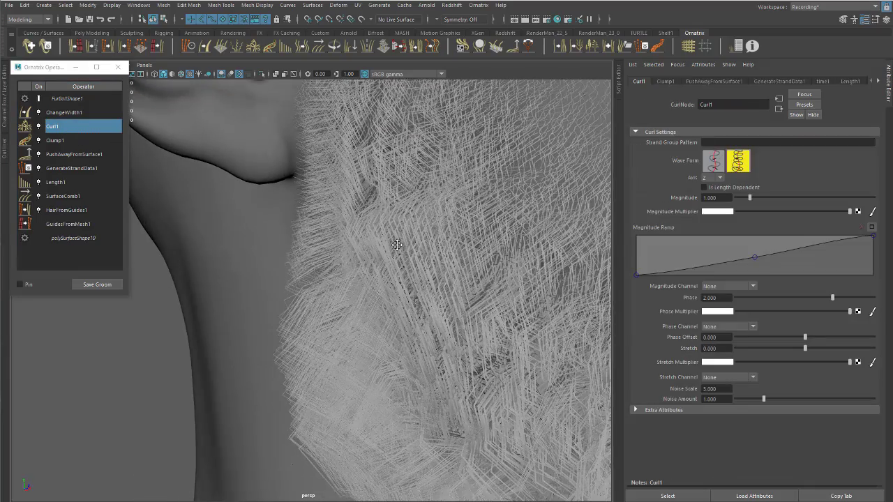
pyautogui.scroll(3, 408, 224)
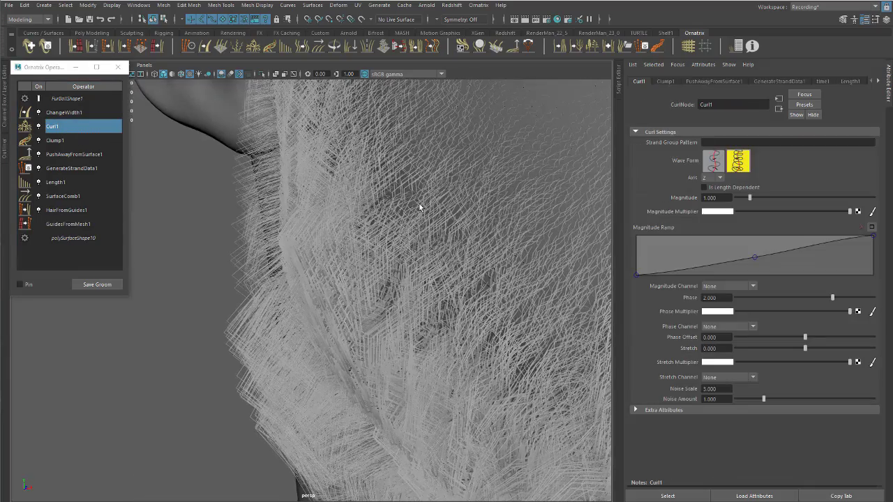
pyautogui.click(712, 168)
pyautogui.keyDown('alt'); pyautogui.moveTo(436, 223); pyautogui.dragTo(506, 190, button='middle'); pyautogui.keyUp('alt')
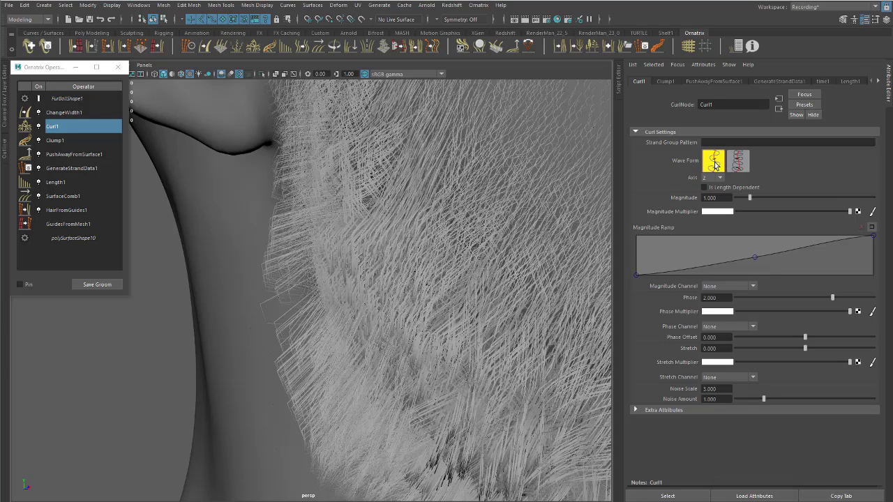
pyautogui.click(742, 163)
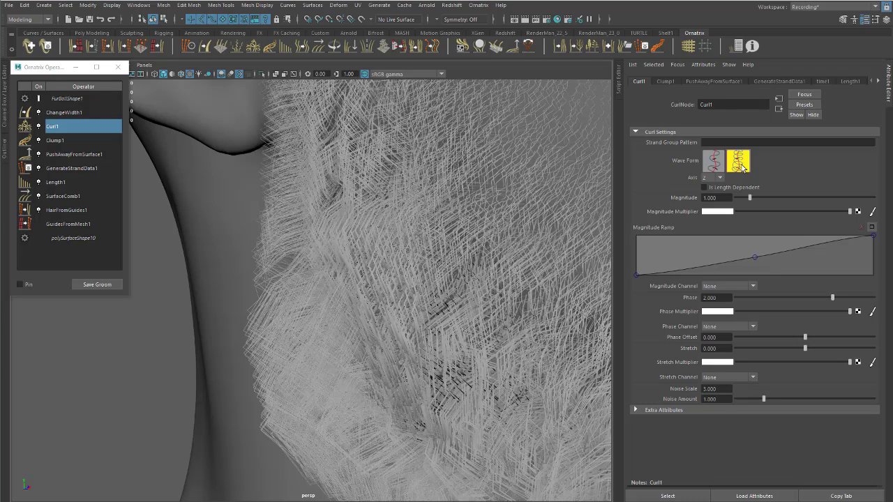
pyautogui.moveTo(562, 243)
pyautogui.keyDown('alt'); pyautogui.mouseDown()
pyautogui.moveTo(552, 246)
pyautogui.moveTo(565, 233)
pyautogui.mouseUp(); pyautogui.keyUp('alt')
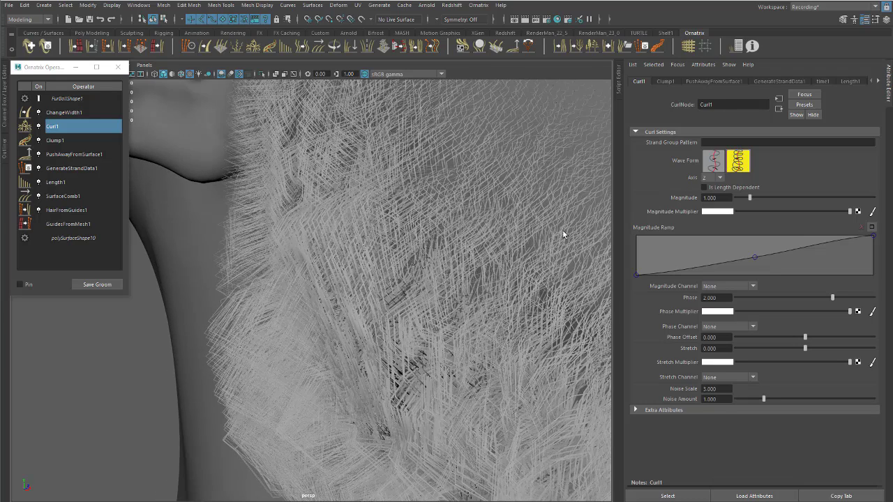
# - Try making Curl1 length dependent and turn the option off again
pyautogui.click(720, 190)
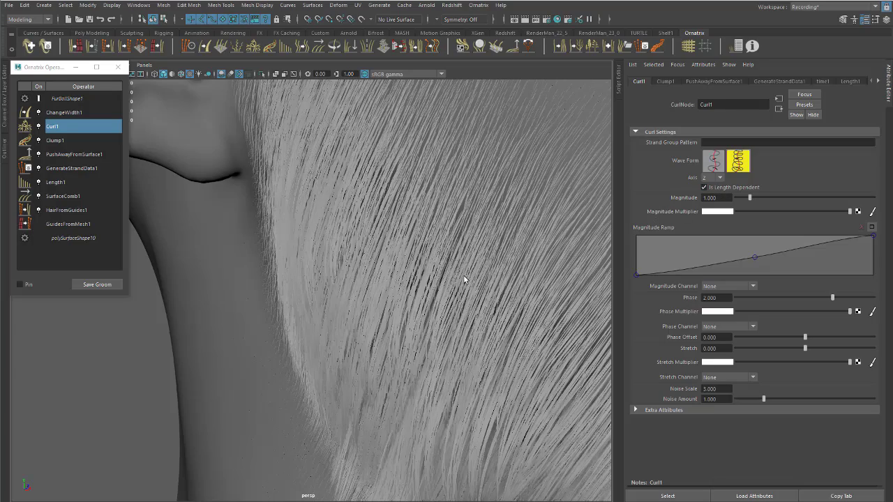
pyautogui.keyDown('alt'); pyautogui.moveTo(466, 280); pyautogui.dragTo(418, 292, button='right'); pyautogui.keyUp('alt')
pyautogui.keyDown('alt'); pyautogui.moveTo(418, 292); pyautogui.dragTo(362, 246); pyautogui.keyUp('alt')
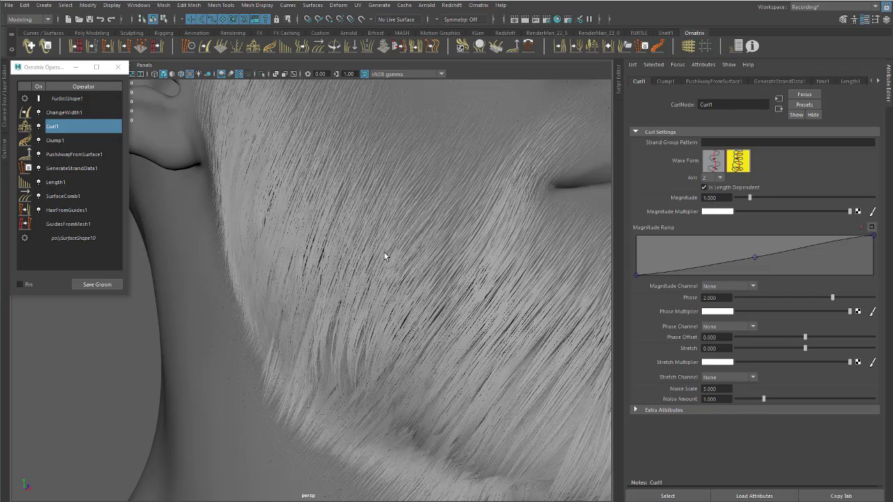
pyautogui.click(724, 189)
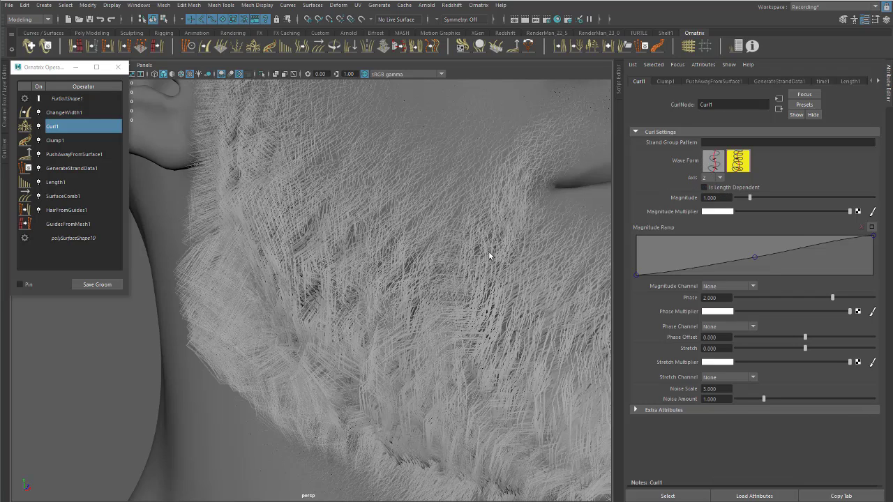
# - Lower Curl1's magnitude to about 0.58 and check the curls around the mouth and jaw
pyautogui.keyDown('alt'); pyautogui.moveTo(420, 266); pyautogui.dragTo(474, 256); pyautogui.keyUp('alt')
pyautogui.keyDown('alt'); pyautogui.moveTo(475, 255); pyautogui.dragTo(477, 292, button='right'); pyautogui.keyUp('alt')
pyautogui.keyDown('alt'); pyautogui.moveTo(477, 292); pyautogui.dragTo(381, 191); pyautogui.keyUp('alt')
pyautogui.keyDown('alt'); pyautogui.moveTo(396, 288); pyautogui.dragTo(258, 275, button='right'); pyautogui.keyUp('alt')
pyautogui.keyDown('alt'); pyautogui.moveTo(317, 357); pyautogui.dragTo(313, 168, button='middle'); pyautogui.keyUp('alt')
pyautogui.keyDown('alt'); pyautogui.moveTo(324, 342); pyautogui.dragTo(367, 293); pyautogui.keyUp('alt')
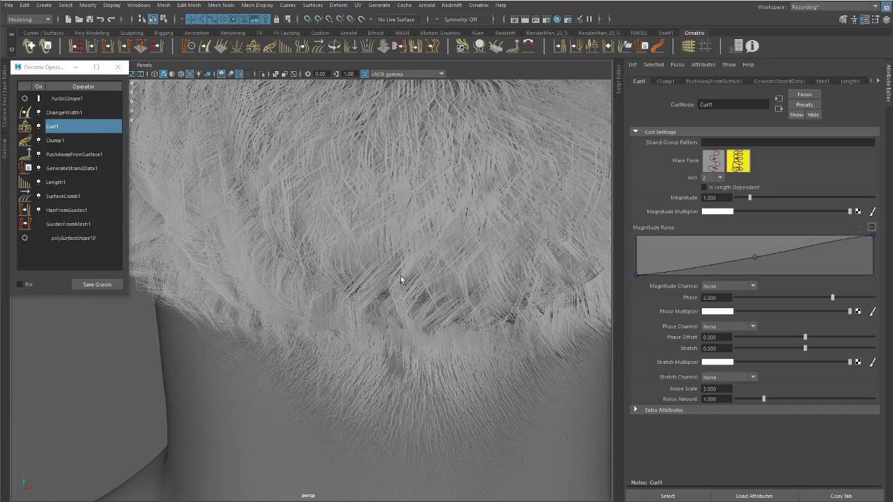
pyautogui.keyDown('alt'); pyautogui.moveTo(413, 244); pyautogui.dragTo(449, 284); pyautogui.keyUp('alt')
pyautogui.moveTo(750, 198)
pyautogui.mouseDown()
pyautogui.moveTo(736, 201)
pyautogui.moveTo(744, 199)
pyautogui.mouseUp()
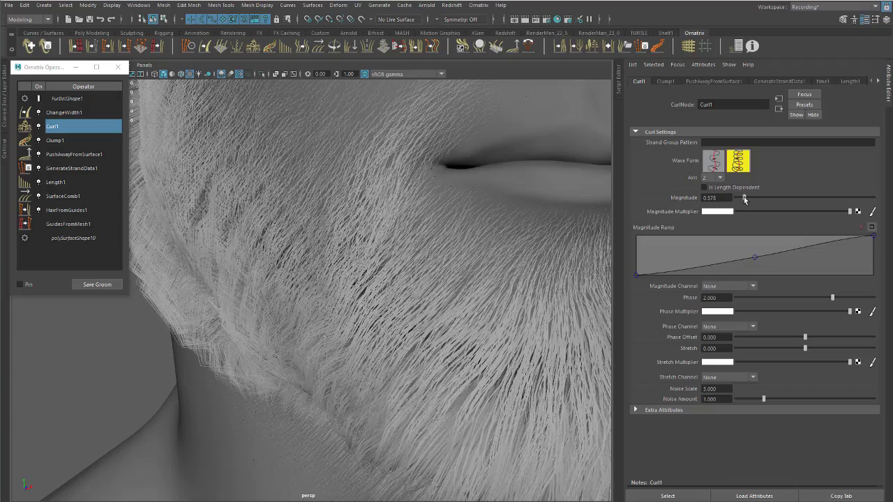
pyautogui.keyDown('alt'); pyautogui.moveTo(465, 270); pyautogui.dragTo(442, 325); pyautogui.keyUp('alt')
pyautogui.keyDown('alt'); pyautogui.moveTo(462, 272); pyautogui.dragTo(485, 298); pyautogui.keyUp('alt')
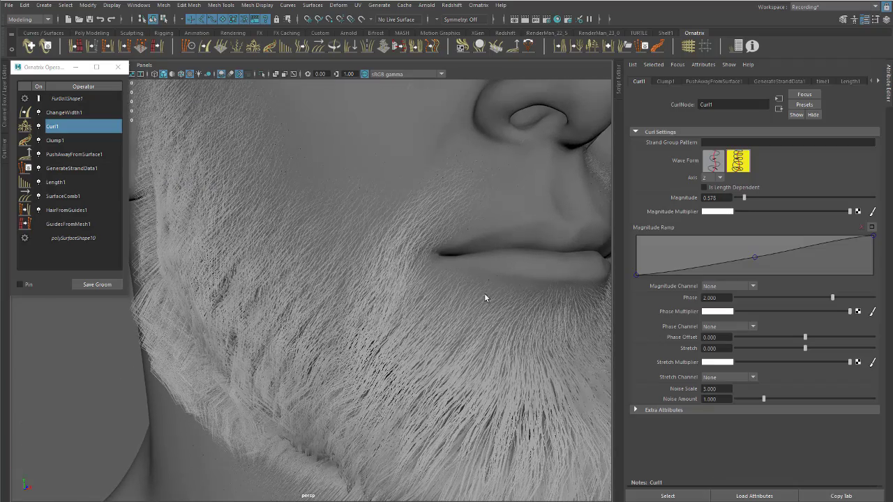
# - Set Curl1's magnitude channel to LengthCH
pyautogui.click(714, 286)
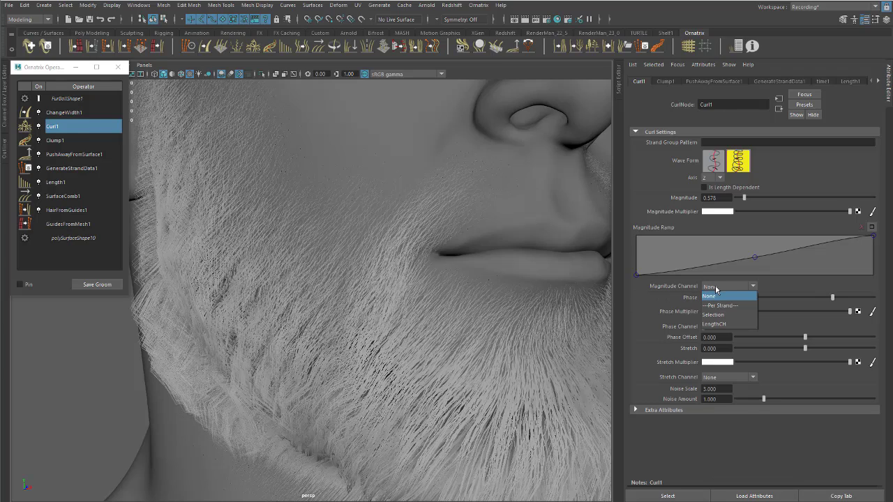
pyautogui.click(713, 325)
pyautogui.keyDown('alt'); pyautogui.moveTo(478, 314); pyautogui.dragTo(391, 238); pyautogui.keyUp('alt')
# - Adjust Curl1's magnitude to 0.714 while checking the curls on the chin and jawline
pyautogui.moveTo(745, 200); pyautogui.dragTo(747, 198)
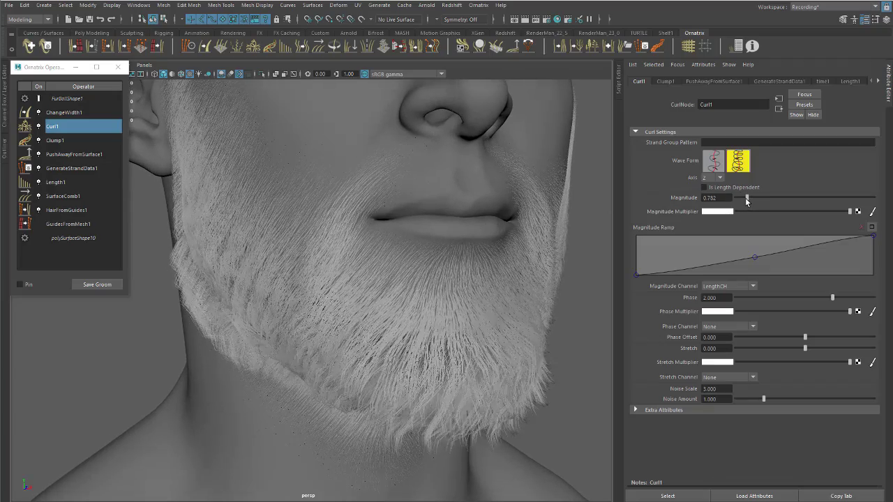
pyautogui.keyDown('alt'); pyautogui.moveTo(460, 307); pyautogui.dragTo(574, 291); pyautogui.keyUp('alt')
pyautogui.moveTo(747, 200); pyautogui.dragTo(746, 199)
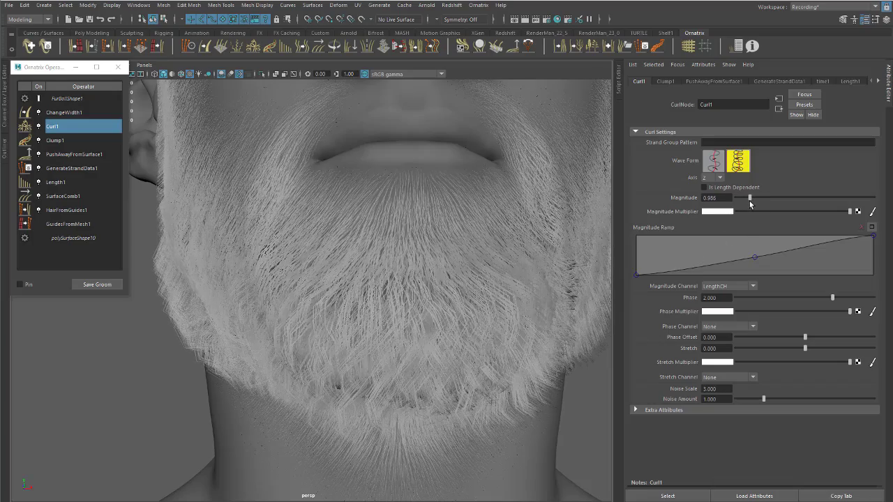
pyautogui.keyDown('alt'); pyautogui.moveTo(516, 328); pyautogui.dragTo(397, 332); pyautogui.keyUp('alt')
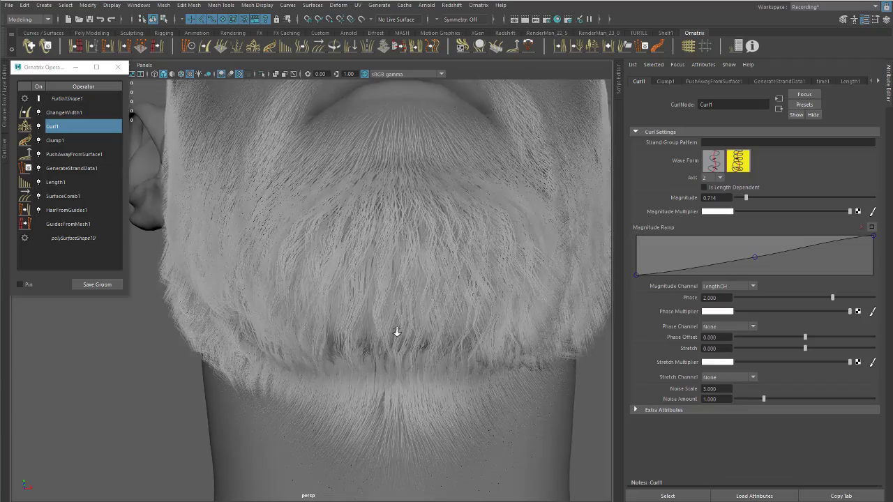
pyautogui.keyDown('alt'); pyautogui.moveTo(396, 332); pyautogui.dragTo(436, 266, button='right'); pyautogui.keyUp('alt')
pyautogui.keyDown('alt'); pyautogui.moveTo(452, 259); pyautogui.dragTo(494, 315); pyautogui.keyUp('alt')
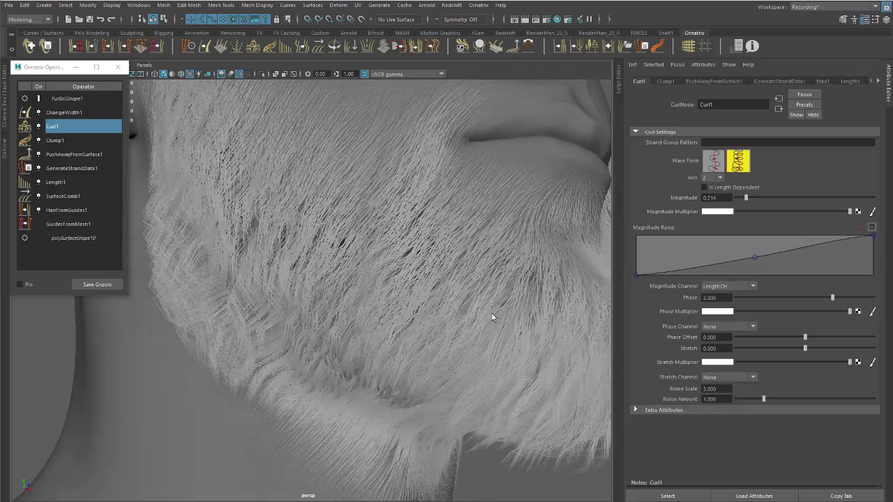
pyautogui.keyDown('alt'); pyautogui.moveTo(494, 316); pyautogui.dragTo(394, 259, button='right'); pyautogui.keyUp('alt')
pyautogui.keyDown('alt'); pyautogui.moveTo(394, 259); pyautogui.dragTo(380, 298); pyautogui.keyUp('alt')
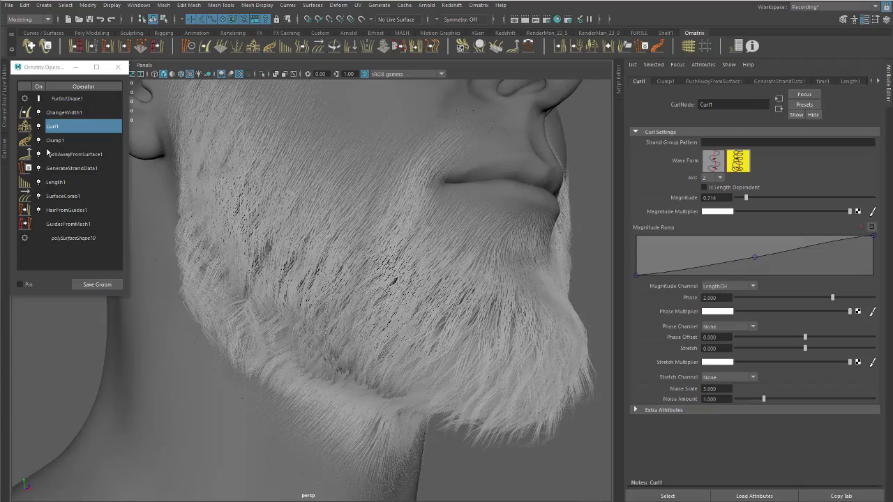
# - Insert a Detail operator between Clump1 and Curl1 in the operator stack
pyautogui.keyDown('alt'); pyautogui.moveTo(274, 240); pyautogui.dragTo(299, 249); pyautogui.keyUp('alt')
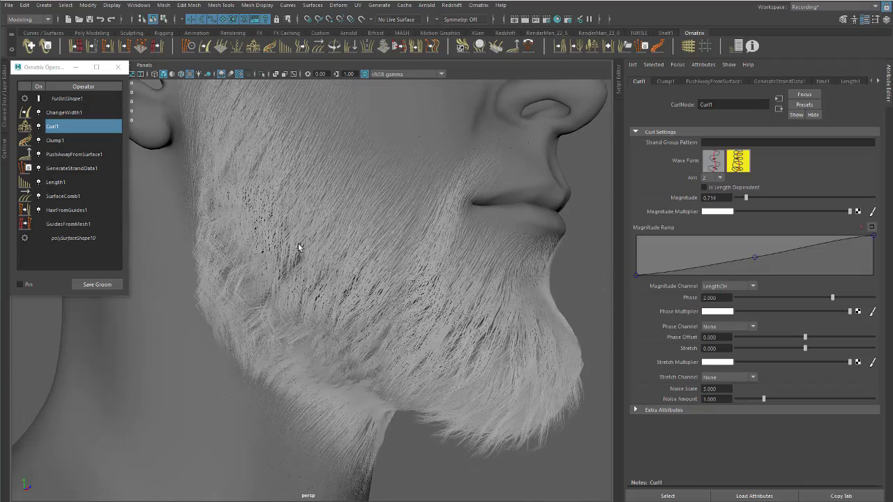
pyautogui.click(61, 141)
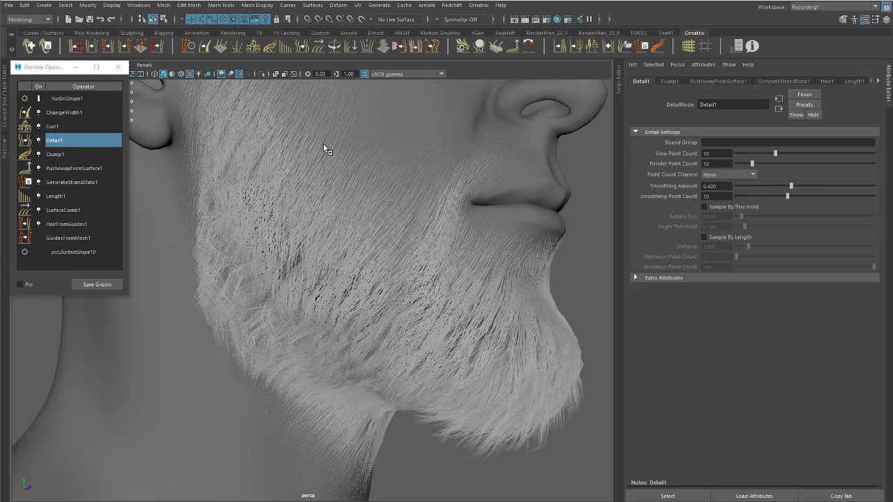
pyautogui.keyDown('alt'); pyautogui.moveTo(331, 239); pyautogui.dragTo(310, 233); pyautogui.keyUp('alt')
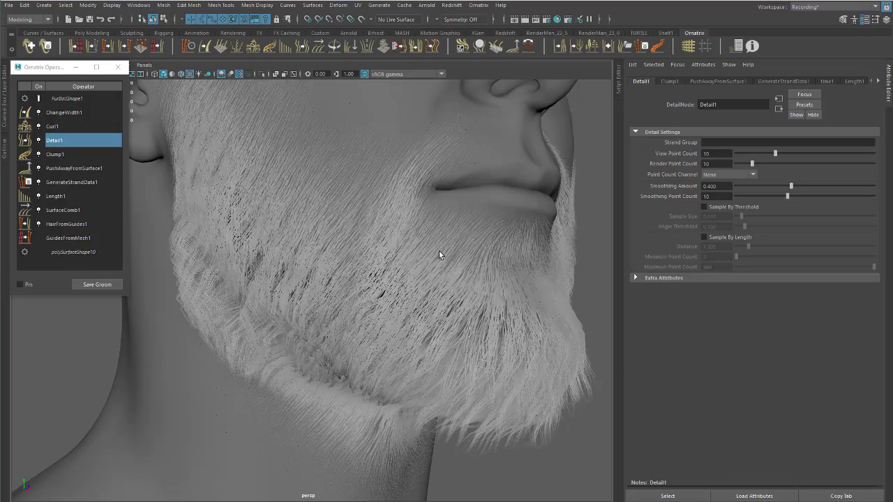
# - Set Detail1's View Point Count to 20 while keeping the jaw and chin strands in view
pyautogui.keyDown('alt'); pyautogui.moveTo(423, 205); pyautogui.dragTo(386, 170); pyautogui.keyUp('alt')
pyautogui.keyDown('alt'); pyautogui.moveTo(386, 170); pyautogui.dragTo(609, 150, button='right'); pyautogui.keyUp('alt')
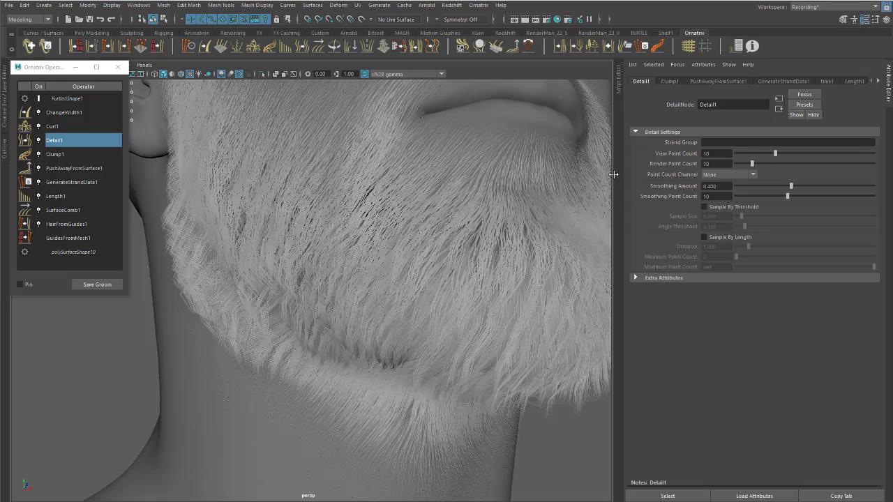
pyautogui.doubleClick(723, 155)
pyautogui.press('Tab')
pyautogui.keyDown('alt'); pyautogui.moveTo(459, 194); pyautogui.dragTo(477, 217, button='middle'); pyautogui.keyUp('alt')
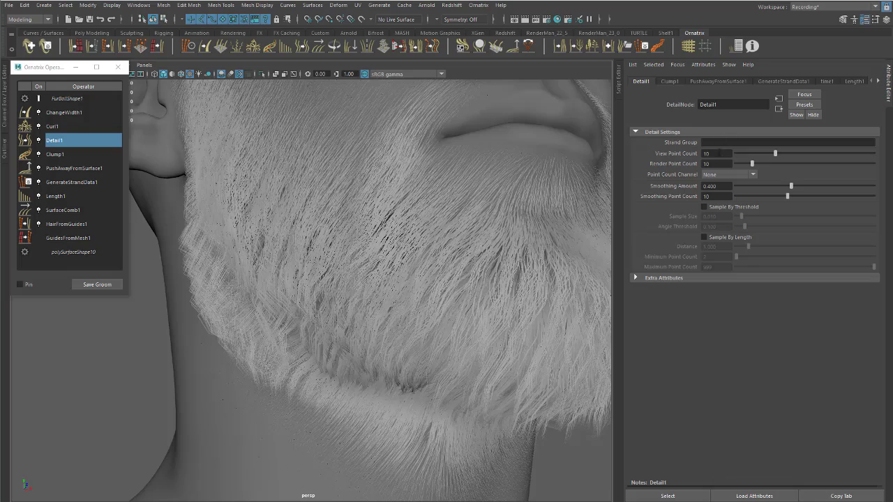
pyautogui.moveTo(719, 153); pyautogui.dragTo(701, 155)
pyautogui.keyDown('alt'); pyautogui.moveTo(447, 191); pyautogui.dragTo(463, 186, button='middle'); pyautogui.keyUp('alt')
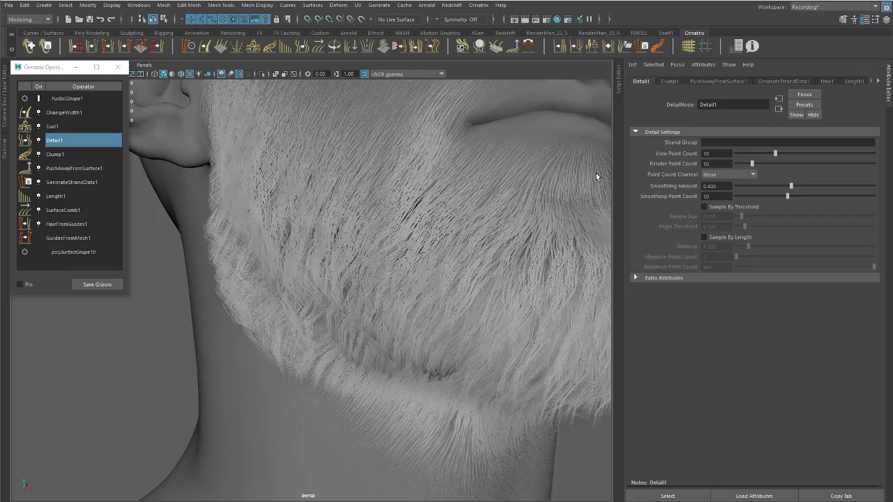
pyautogui.moveTo(715, 153); pyautogui.dragTo(686, 155)
pyautogui.write('20')
pyautogui.press('Return')
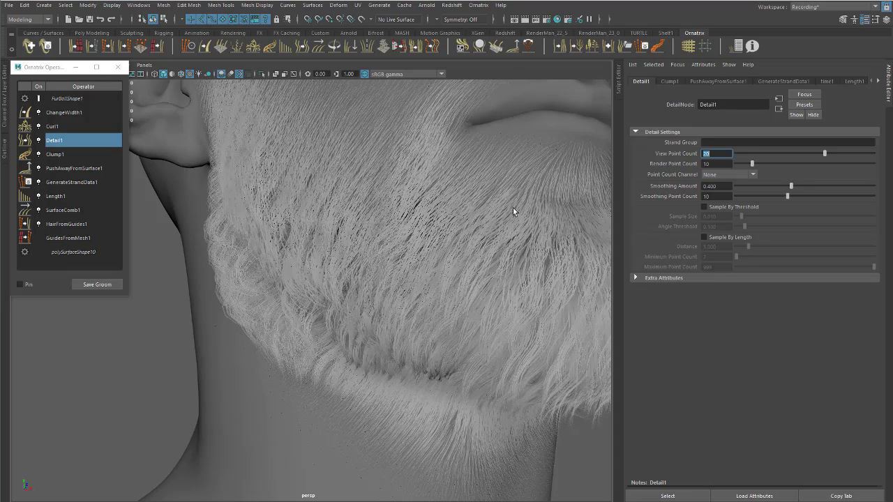
# - Disable and re-enable the Detail1 operator to compare strand smoothness up close on the beard
pyautogui.scroll(10, 463, 257)
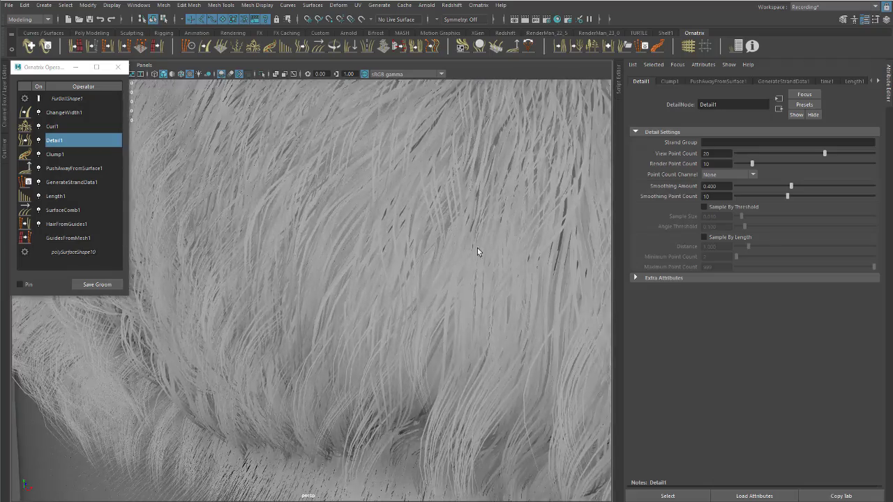
pyautogui.scroll(3, 432, 238)
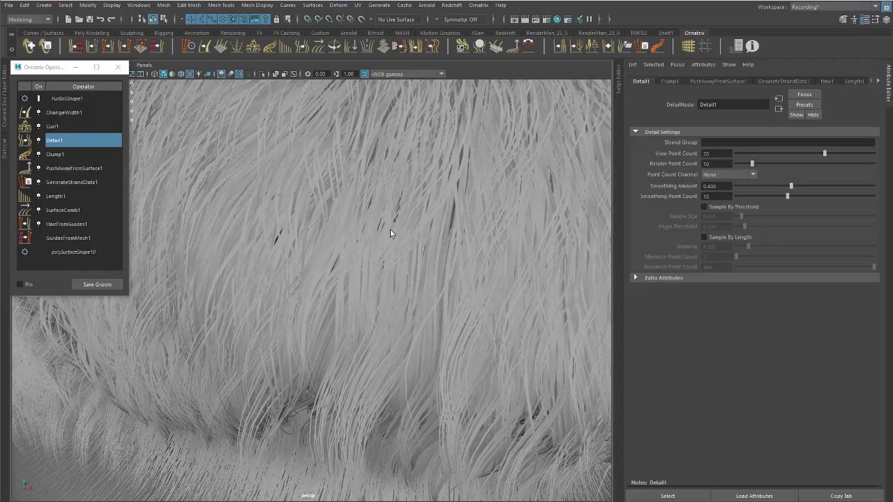
pyautogui.click(39, 140)
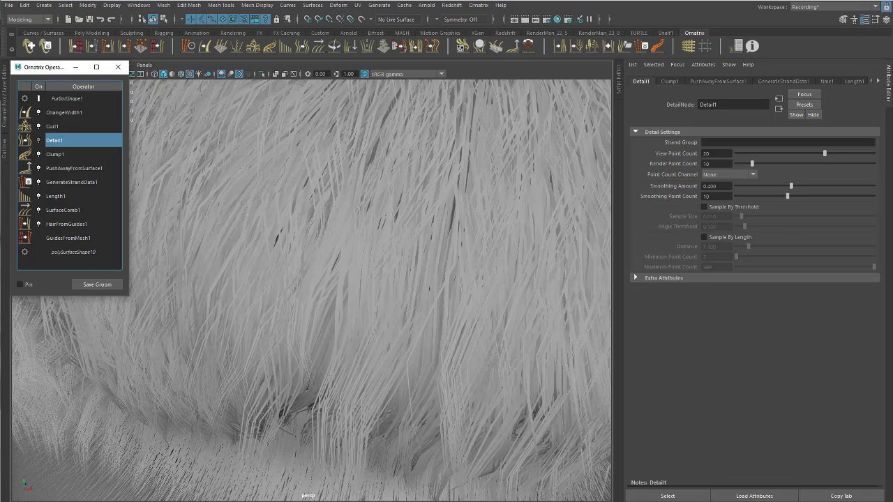
pyautogui.keyDown('alt'); pyautogui.click(528, 182); pyautogui.keyUp('alt')
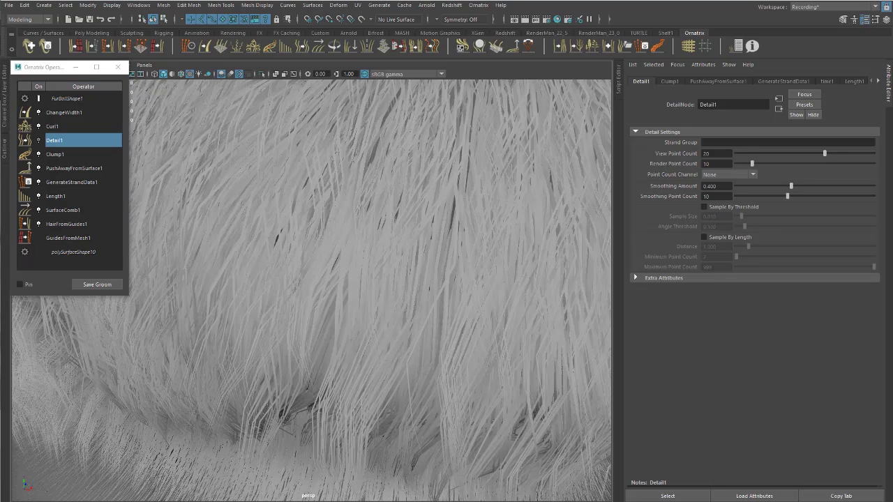
pyautogui.moveTo(462, 137)
pyautogui.mouseDown()
pyautogui.moveTo(359, 264)
pyautogui.moveTo(360, 349)
pyautogui.moveTo(431, 459)
pyautogui.moveTo(406, 501)
pyautogui.mouseUp()
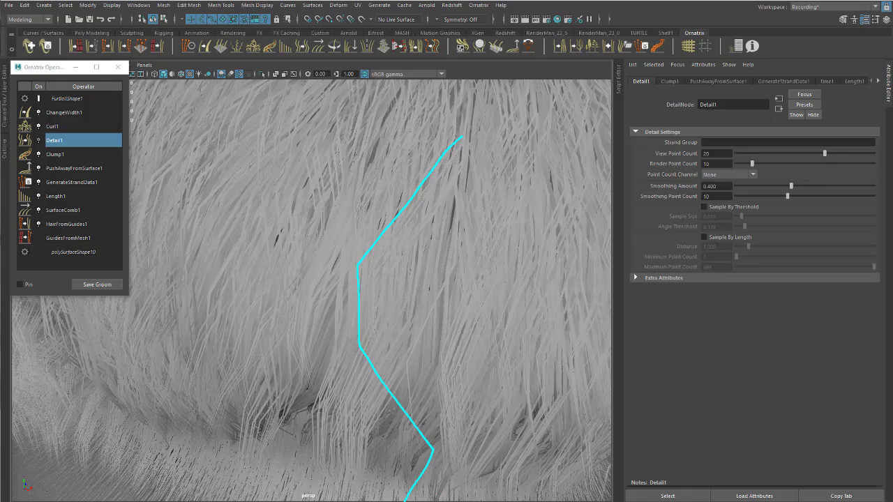
pyautogui.press('Escape')
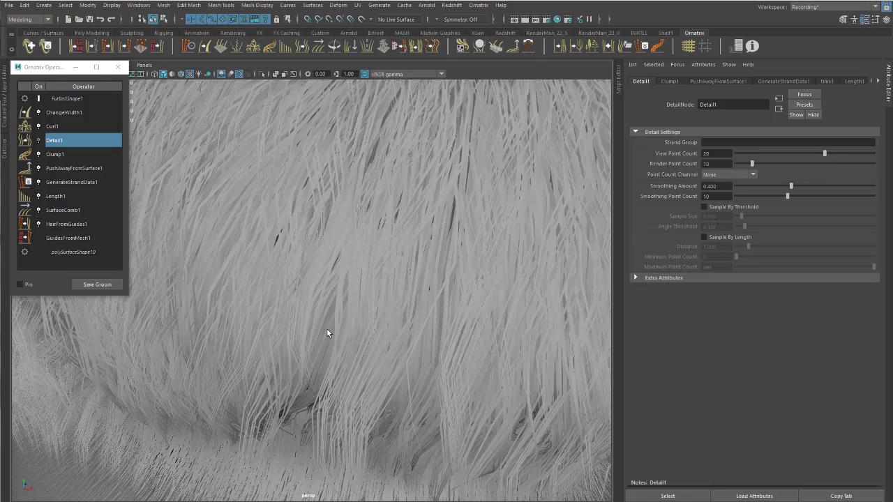
pyautogui.click(39, 140)
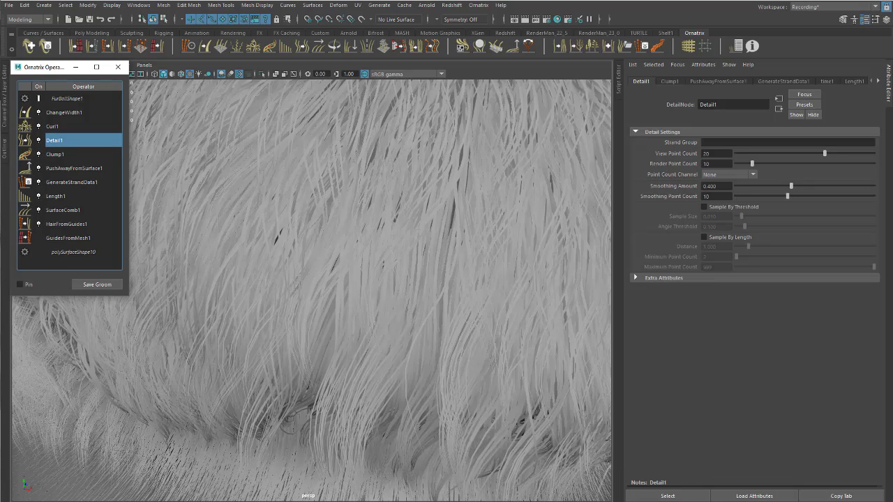
pyautogui.hotkey('ctrl', '2')
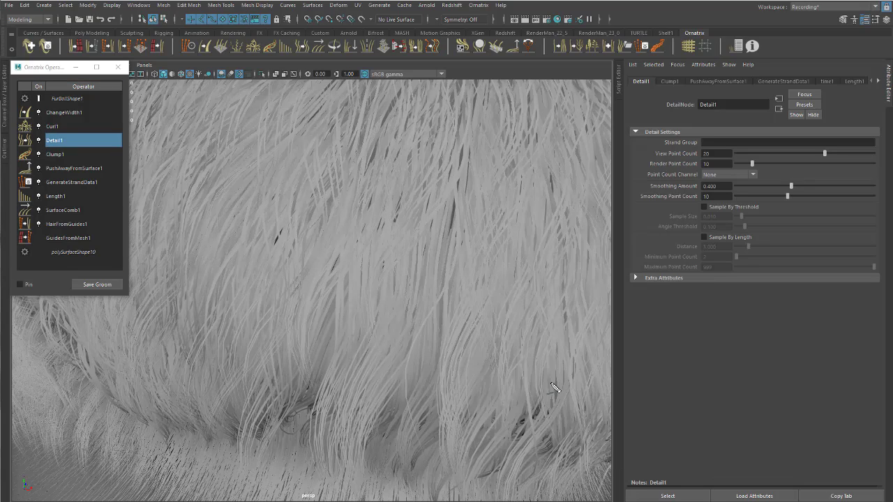
pyautogui.moveTo(461, 138)
pyautogui.mouseDown()
pyautogui.moveTo(435, 205)
pyautogui.moveTo(355, 314)
pyautogui.moveTo(417, 451)
pyautogui.mouseUp()
pyautogui.press('Escape')
# - Compare the beard's profile, sideburn and chin strands with the bearded reference photo
pyautogui.keyDown('alt'); pyautogui.moveTo(419, 292); pyautogui.dragTo(191, 225, button='right'); pyautogui.keyUp('alt')
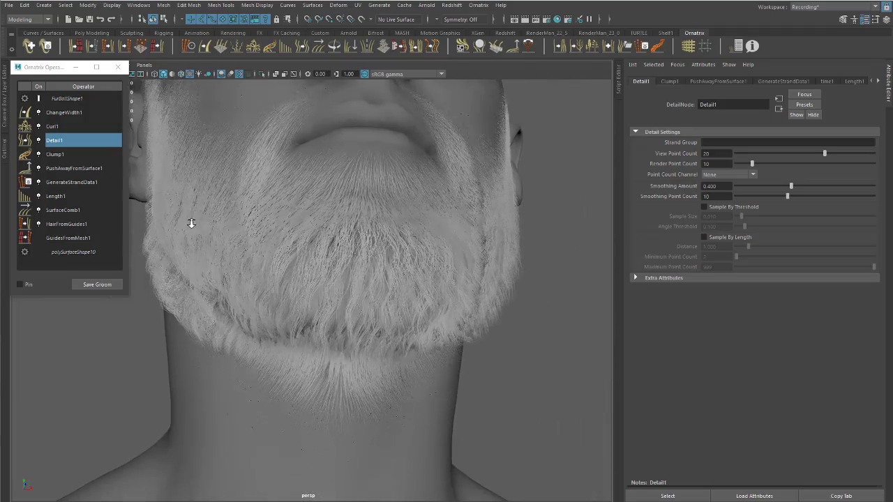
pyautogui.keyDown('alt'); pyautogui.moveTo(191, 226); pyautogui.dragTo(337, 293); pyautogui.keyUp('alt')
pyautogui.keyDown('alt'); pyautogui.moveTo(337, 293); pyautogui.dragTo(360, 301, button='right'); pyautogui.keyUp('alt')
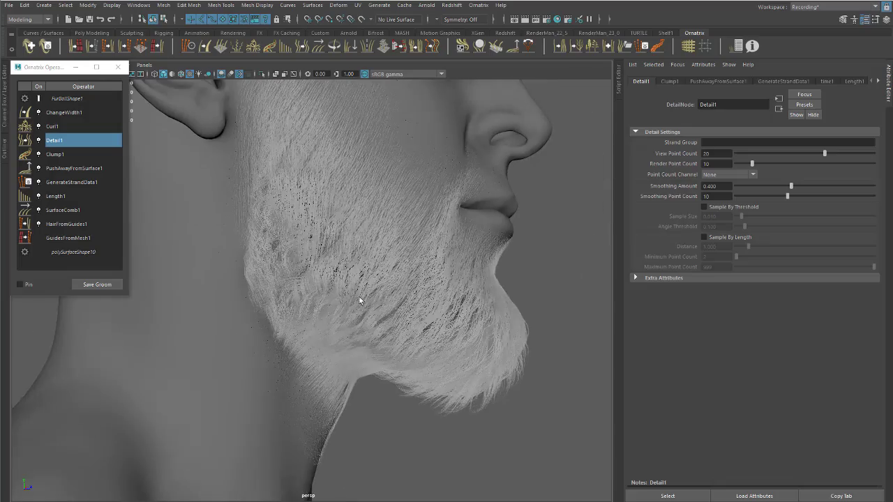
pyautogui.keyDown('alt'); pyautogui.moveTo(361, 301); pyautogui.dragTo(373, 311); pyautogui.keyUp('alt')
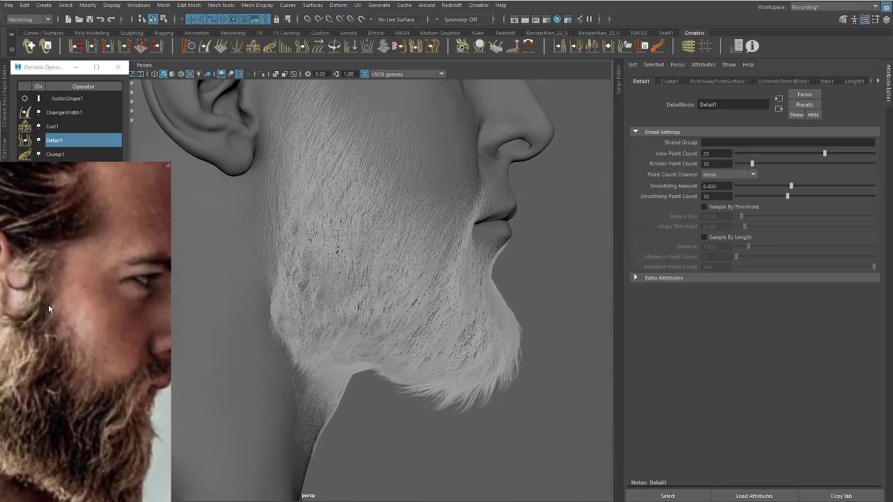
pyautogui.keyDown('alt'); pyautogui.moveTo(136, 271); pyautogui.dragTo(335, 184); pyautogui.keyUp('alt')
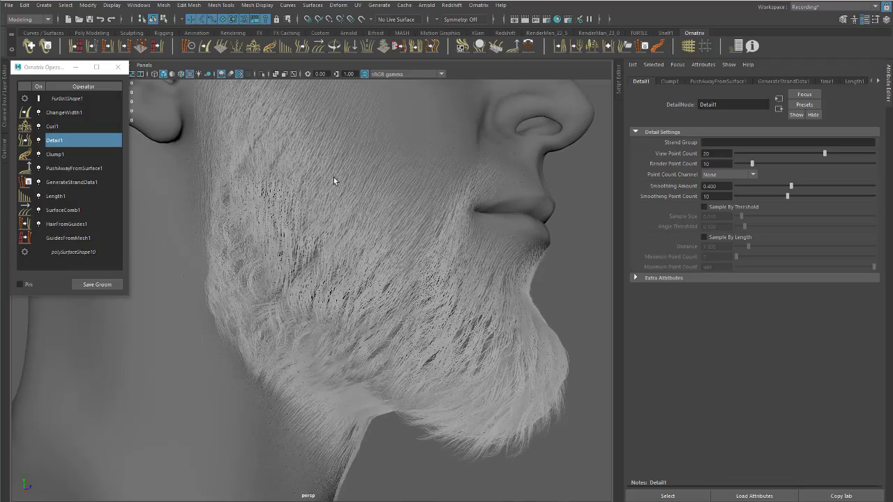
pyautogui.keyDown('alt'); pyautogui.moveTo(335, 183); pyautogui.dragTo(391, 219, button='right'); pyautogui.keyUp('alt')
pyautogui.keyDown('alt'); pyautogui.moveTo(391, 220); pyautogui.dragTo(416, 251, button='middle'); pyautogui.keyUp('alt')
pyautogui.keyDown('alt'); pyautogui.moveTo(418, 251); pyautogui.dragTo(339, 205, button='right'); pyautogui.keyUp('alt')
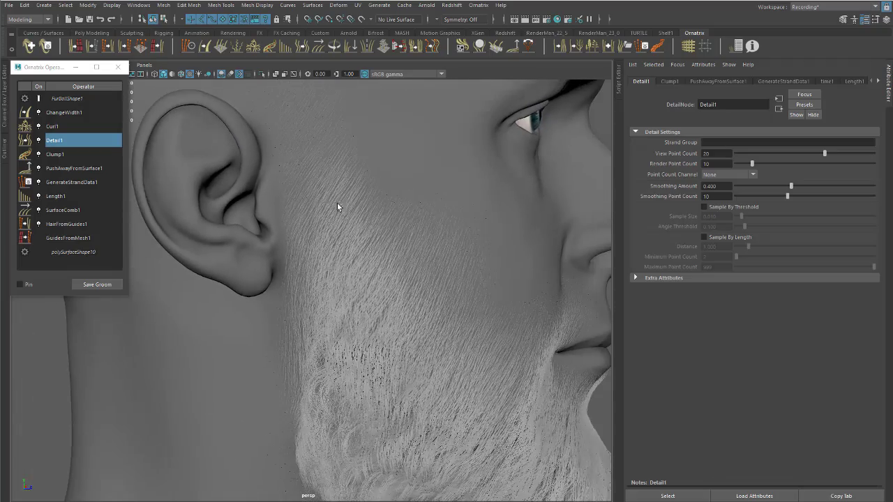
pyautogui.keyDown('alt'); pyautogui.moveTo(339, 205); pyautogui.dragTo(362, 270); pyautogui.keyUp('alt')
pyautogui.keyDown('alt'); pyautogui.moveTo(362, 271); pyautogui.dragTo(447, 340, button='right'); pyautogui.keyUp('alt')
pyautogui.keyDown('alt'); pyautogui.moveTo(447, 340); pyautogui.dragTo(388, 288, button='middle'); pyautogui.keyUp('alt')
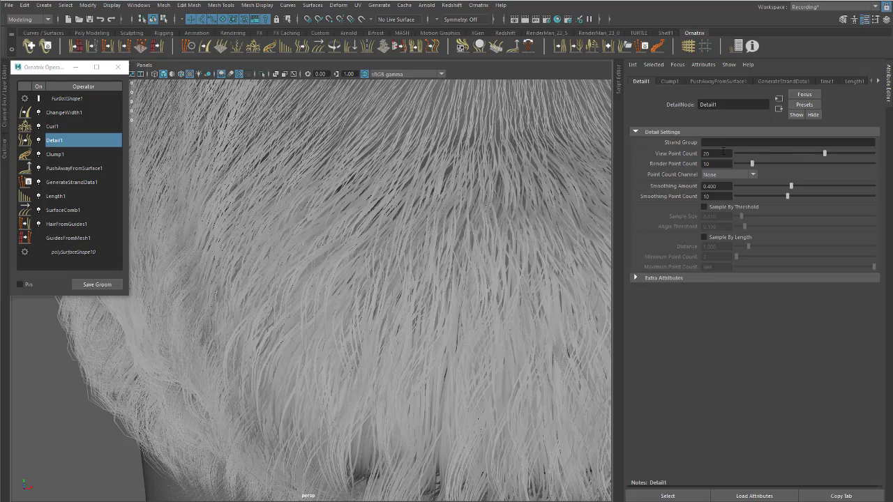
pyautogui.keyDown('alt'); pyautogui.moveTo(496, 214); pyautogui.dragTo(401, 218, button='right'); pyautogui.keyUp('alt')
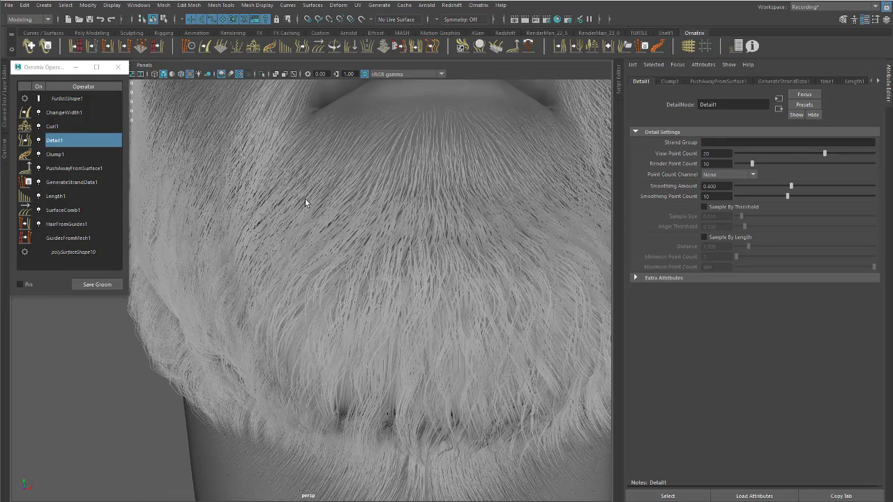
# - Examine the short strands on the upper cheek and the sideburn beside the ear
pyautogui.keyDown('alt'); pyautogui.moveTo(305, 199); pyautogui.dragTo(386, 220); pyautogui.keyUp('alt')
pyautogui.keyDown('alt'); pyautogui.moveTo(341, 150); pyautogui.dragTo(362, 390, button='middle'); pyautogui.keyUp('alt')
pyautogui.keyDown('alt'); pyautogui.moveTo(302, 201); pyautogui.dragTo(434, 225, button='right'); pyautogui.keyUp('alt')
pyautogui.keyDown('alt'); pyautogui.moveTo(376, 145); pyautogui.dragTo(357, 242, button='middle'); pyautogui.keyUp('alt')
pyautogui.keyDown('alt'); pyautogui.moveTo(356, 241); pyautogui.dragTo(421, 269, button='right'); pyautogui.keyUp('alt')
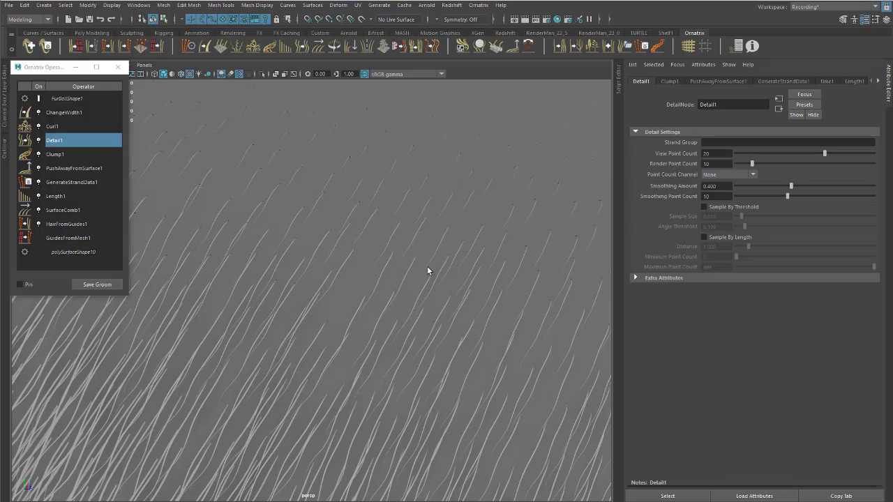
pyautogui.keyDown('alt'); pyautogui.moveTo(466, 307); pyautogui.dragTo(342, 245, button='right'); pyautogui.keyUp('alt')
pyautogui.keyDown('alt'); pyautogui.moveTo(343, 245); pyautogui.dragTo(409, 313); pyautogui.keyUp('alt')
pyautogui.keyDown('alt'); pyautogui.moveTo(353, 334); pyautogui.dragTo(471, 312); pyautogui.keyUp('alt')
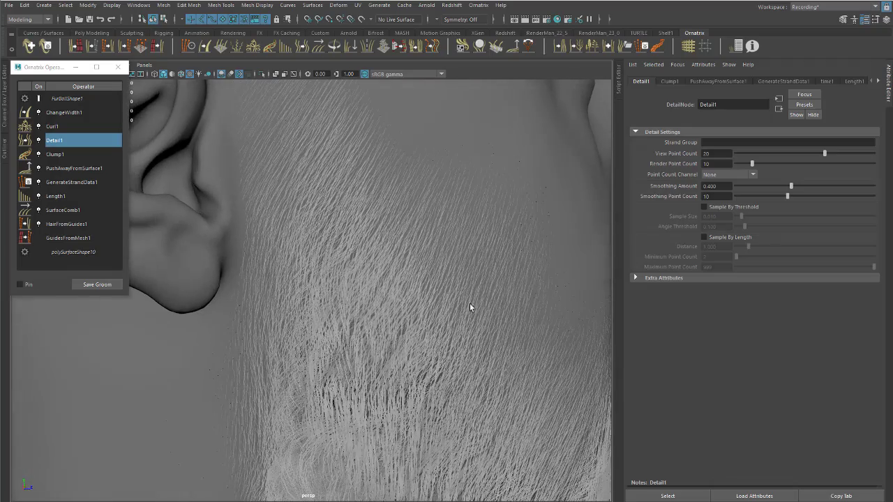
pyautogui.keyDown('alt'); pyautogui.moveTo(438, 243); pyautogui.dragTo(304, 216); pyautogui.keyUp('alt')
pyautogui.keyDown('alt'); pyautogui.moveTo(305, 215); pyautogui.dragTo(310, 236, button='right'); pyautogui.keyUp('alt')
pyautogui.keyDown('alt'); pyautogui.moveTo(310, 236); pyautogui.dragTo(376, 264); pyautogui.keyUp('alt')
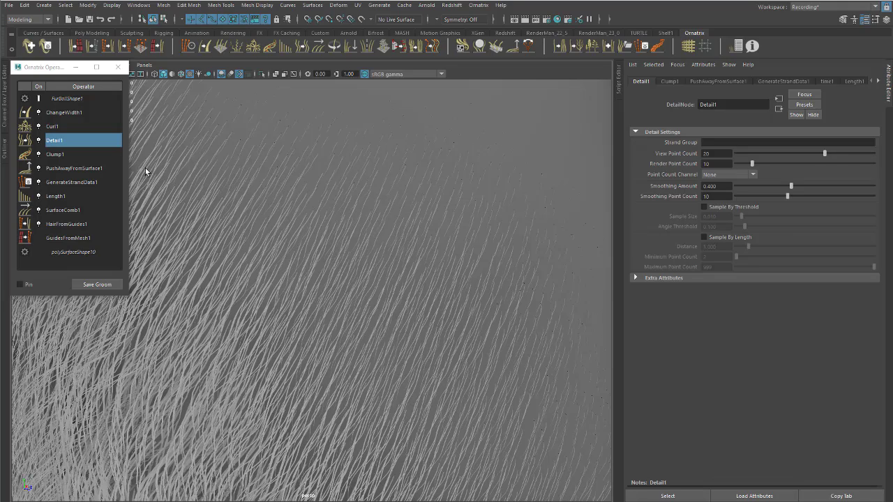
# - Enable Sample By Length on the Detail1 operator and check the strands around the sideburn
pyautogui.click(82, 128)
pyautogui.click(67, 139)
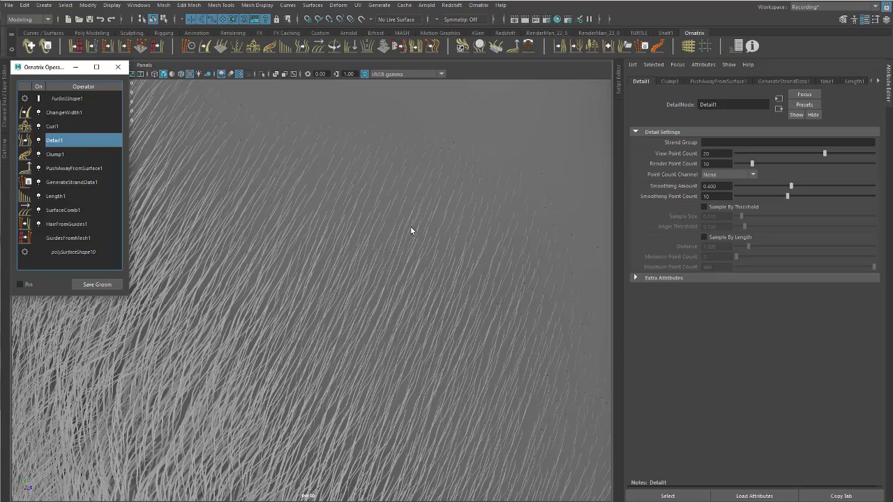
pyautogui.keyDown('alt'); pyautogui.moveTo(373, 217); pyautogui.dragTo(426, 206); pyautogui.keyUp('alt')
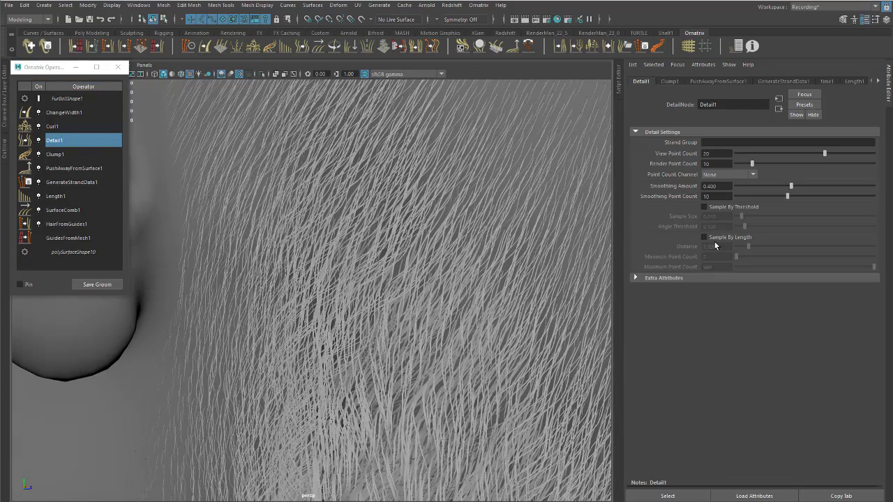
pyautogui.click(704, 237)
pyautogui.keyDown('alt'); pyautogui.moveTo(505, 220); pyautogui.dragTo(469, 248, button='right'); pyautogui.keyUp('alt')
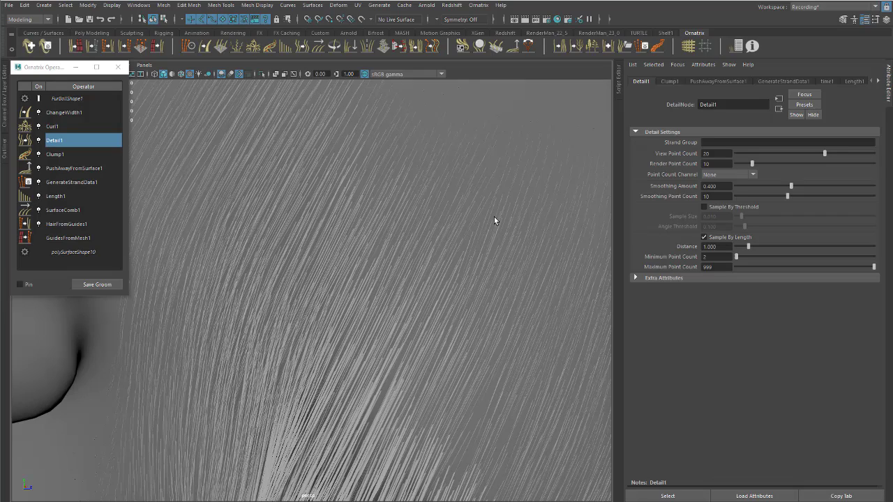
pyautogui.keyDown('alt'); pyautogui.moveTo(494, 217); pyautogui.dragTo(414, 224, button='right'); pyautogui.keyUp('alt')
pyautogui.keyDown('alt'); pyautogui.moveTo(415, 223); pyautogui.dragTo(454, 285, button='middle'); pyautogui.keyUp('alt')
pyautogui.keyDown('alt'); pyautogui.moveTo(435, 248); pyautogui.dragTo(489, 248, button='right'); pyautogui.keyUp('alt')
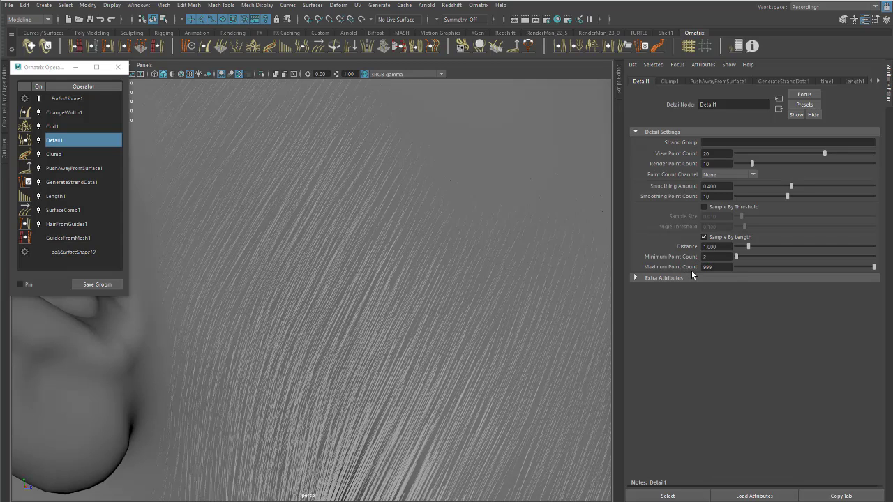
# - Examine how length-based sampling affects the short cheek hairs and the longer chin and jaw strands
pyautogui.keyDown('alt'); pyautogui.moveTo(475, 277); pyautogui.dragTo(452, 244); pyautogui.keyUp('alt')
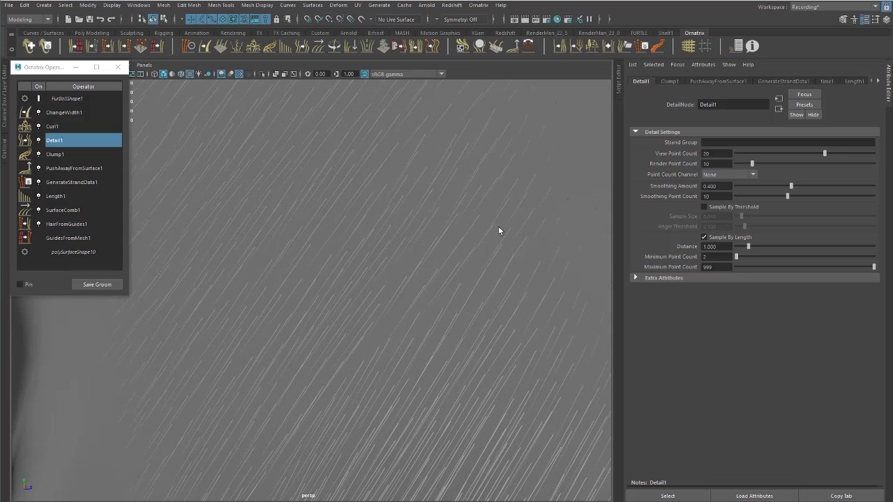
pyautogui.keyDown('alt'); pyautogui.moveTo(499, 226); pyautogui.dragTo(380, 228); pyautogui.keyUp('alt')
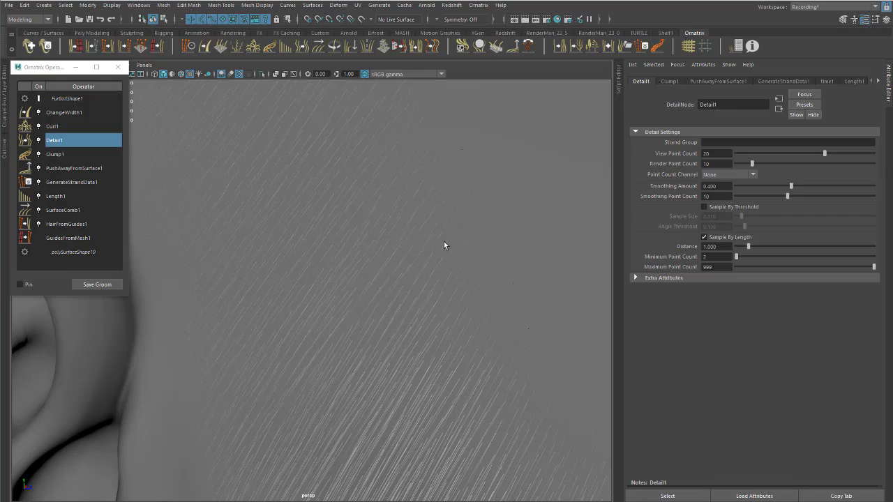
pyautogui.keyDown('alt'); pyautogui.moveTo(457, 245); pyautogui.dragTo(358, 263); pyautogui.keyUp('alt')
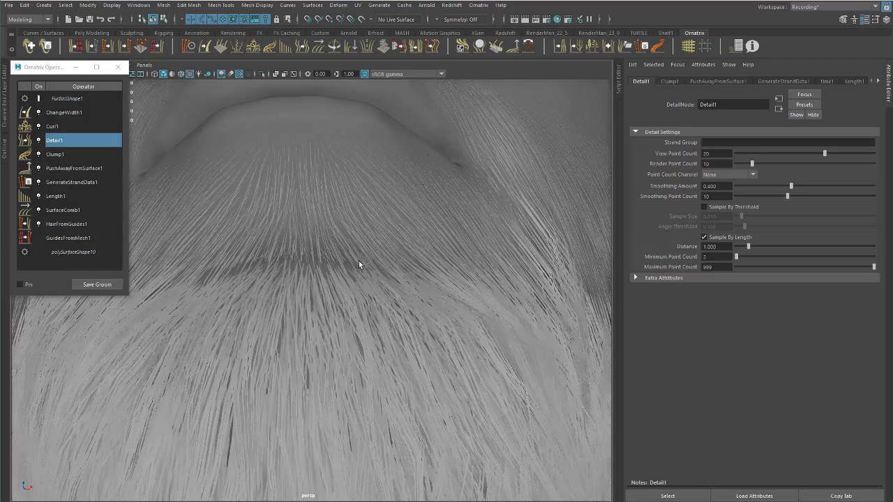
pyautogui.keyDown('alt'); pyautogui.moveTo(286, 218); pyautogui.dragTo(157, 154); pyautogui.keyUp('alt')
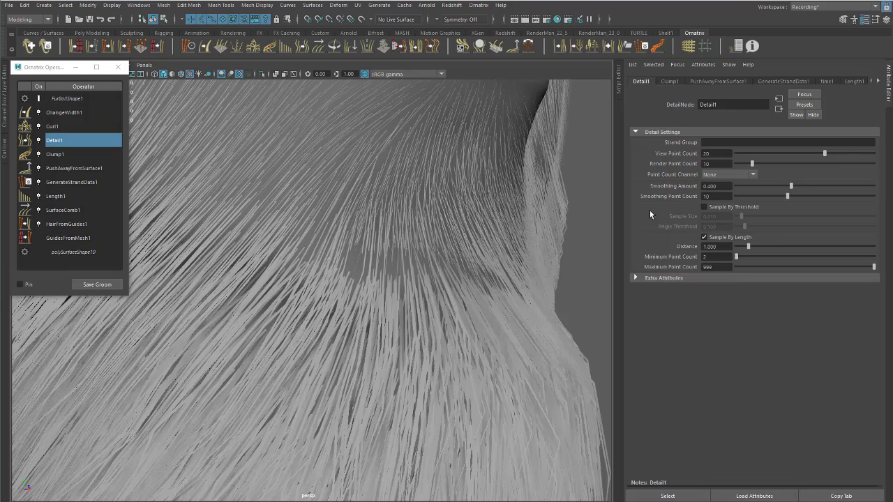
pyautogui.scroll(-4, 419, 219)
pyautogui.keyDown('alt'); pyautogui.moveTo(419, 219); pyautogui.dragTo(417, 215); pyautogui.keyUp('alt')
pyautogui.keyDown('alt'); pyautogui.moveTo(416, 214); pyautogui.dragTo(445, 217, button='middle'); pyautogui.keyUp('alt')
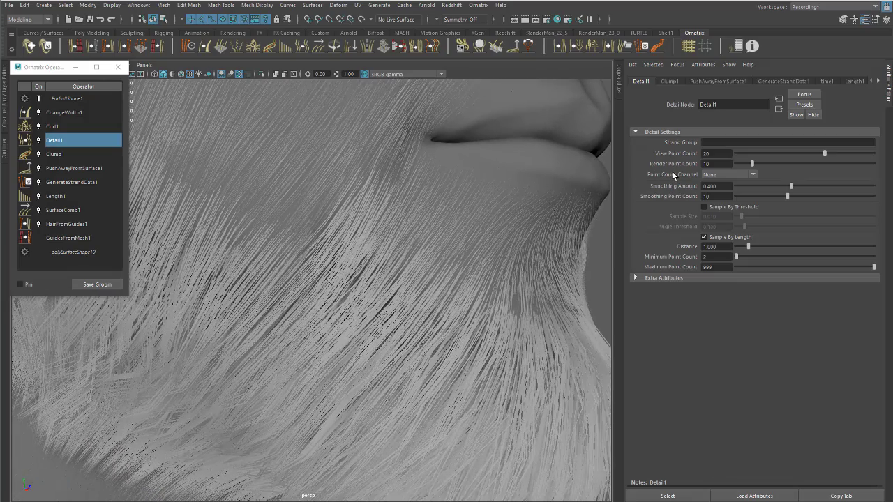
pyautogui.keyDown('alt'); pyautogui.moveTo(469, 187); pyautogui.dragTo(581, 230, button='middle'); pyautogui.keyUp('alt')
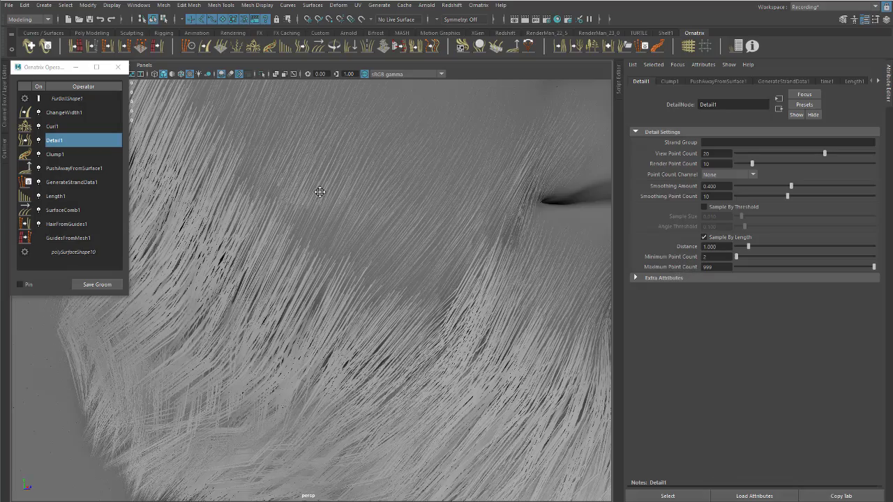
# - Set Detail1's Minimum Point Count to 10 for length-based sampling, checking the strands along the jaw
pyautogui.keyDown('alt'); pyautogui.moveTo(321, 193); pyautogui.dragTo(344, 211, button='middle'); pyautogui.keyUp('alt')
pyautogui.keyDown('alt'); pyautogui.moveTo(345, 211); pyautogui.dragTo(279, 202, button='right'); pyautogui.keyUp('alt')
pyautogui.keyDown('alt'); pyautogui.moveTo(279, 202); pyautogui.dragTo(299, 202); pyautogui.keyUp('alt')
pyautogui.keyDown('alt'); pyautogui.moveTo(299, 202); pyautogui.dragTo(459, 260, button='right'); pyautogui.keyUp('alt')
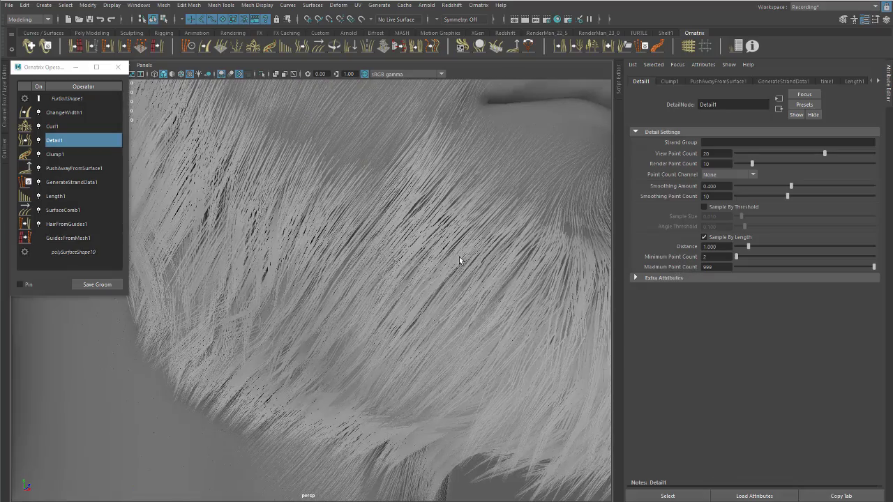
pyautogui.keyDown('alt'); pyautogui.moveTo(458, 241); pyautogui.dragTo(519, 258); pyautogui.keyUp('alt')
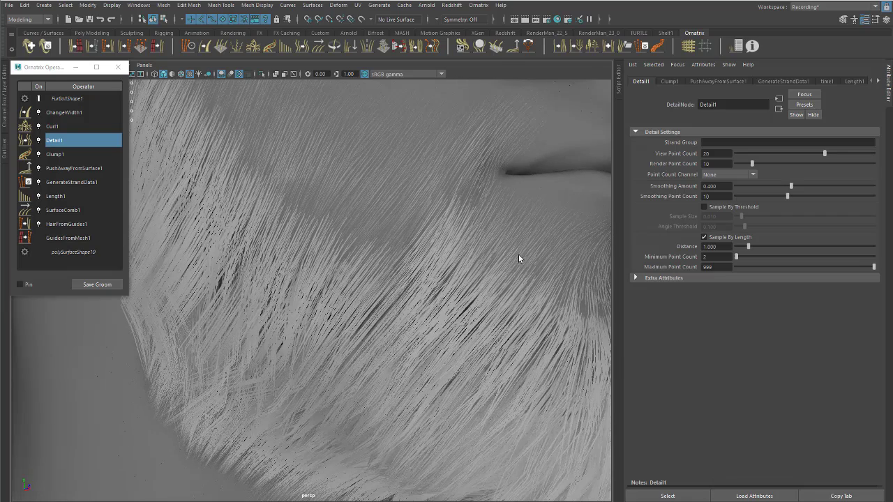
pyautogui.click(711, 257)
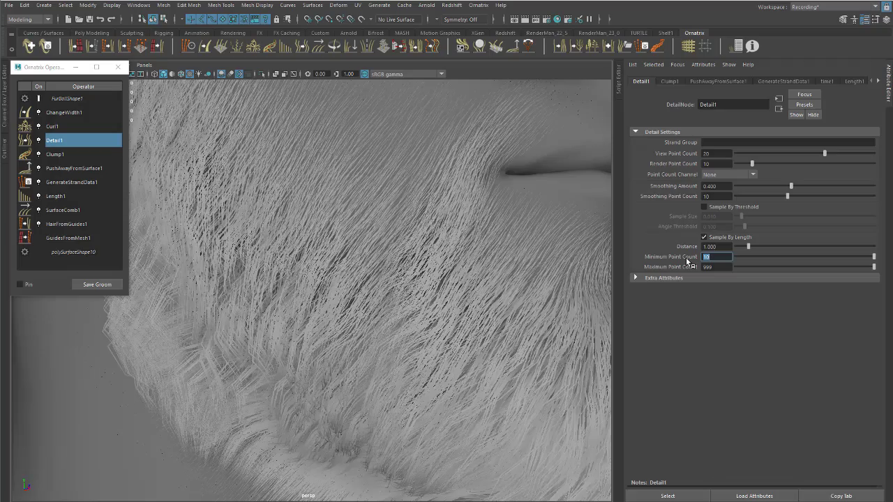
# - Examine the strands around the sideburn, cheek and jaw under the current length-based sampling
pyautogui.keyDown('alt'); pyautogui.moveTo(312, 279); pyautogui.dragTo(384, 293); pyautogui.keyUp('alt')
pyautogui.keyDown('alt'); pyautogui.moveTo(301, 195); pyautogui.dragTo(447, 303); pyautogui.keyUp('alt')
pyautogui.keyDown('alt'); pyautogui.moveTo(385, 274); pyautogui.dragTo(446, 300); pyautogui.keyUp('alt')
pyautogui.keyDown('alt'); pyautogui.moveTo(355, 227); pyautogui.dragTo(384, 231, button='right'); pyautogui.keyUp('alt')
pyautogui.keyDown('alt'); pyautogui.moveTo(383, 231); pyautogui.dragTo(451, 280); pyautogui.keyUp('alt')
pyautogui.keyDown('alt'); pyautogui.moveTo(397, 164); pyautogui.dragTo(460, 290, button='middle'); pyautogui.keyUp('alt')
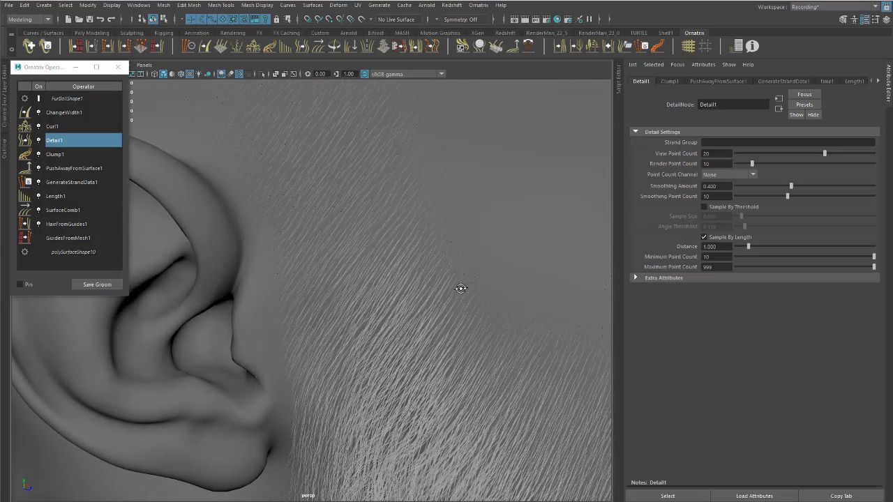
pyautogui.keyDown('alt'); pyautogui.moveTo(470, 301); pyautogui.dragTo(356, 277); pyautogui.keyUp('alt')
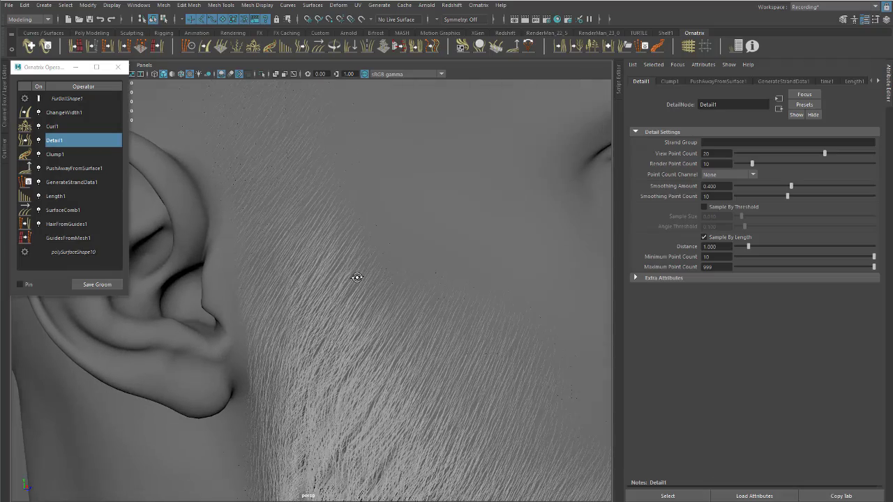
pyautogui.keyDown('alt'); pyautogui.moveTo(469, 326); pyautogui.dragTo(693, 269); pyautogui.keyUp('alt')
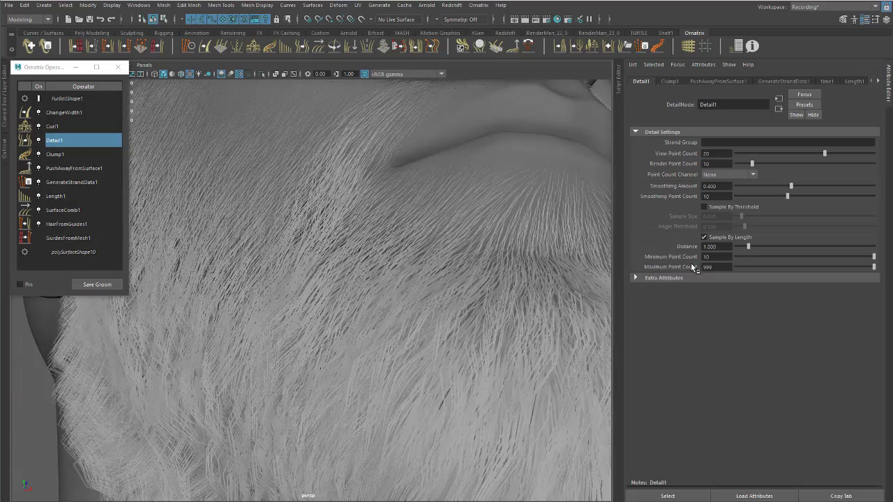
# - Set Detail1's Minimum Point Count to 5 and check the strands on the chin
pyautogui.click(719, 256)
pyautogui.moveTo(313, 225)
pyautogui.keyDown('alt'); pyautogui.mouseDown()
pyautogui.moveTo(331, 244)
pyautogui.moveTo(275, 225)
pyautogui.moveTo(322, 240)
pyautogui.mouseUp(); pyautogui.keyUp('alt')
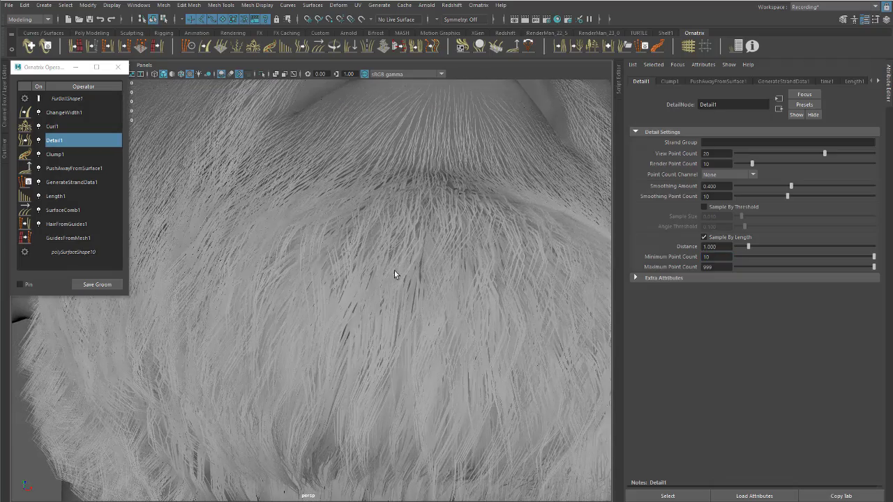
pyautogui.keyDown('alt'); pyautogui.moveTo(394, 275); pyautogui.dragTo(422, 279); pyautogui.keyUp('alt')
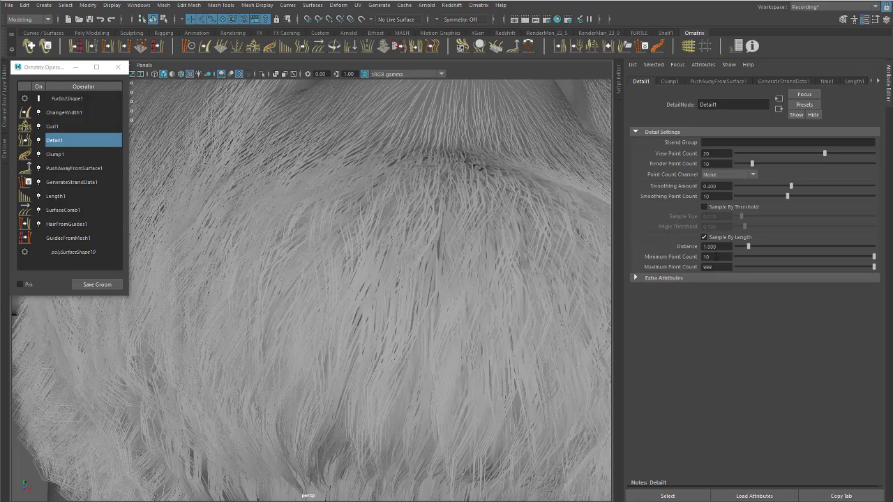
pyautogui.click(717, 257)
pyautogui.press('Return')
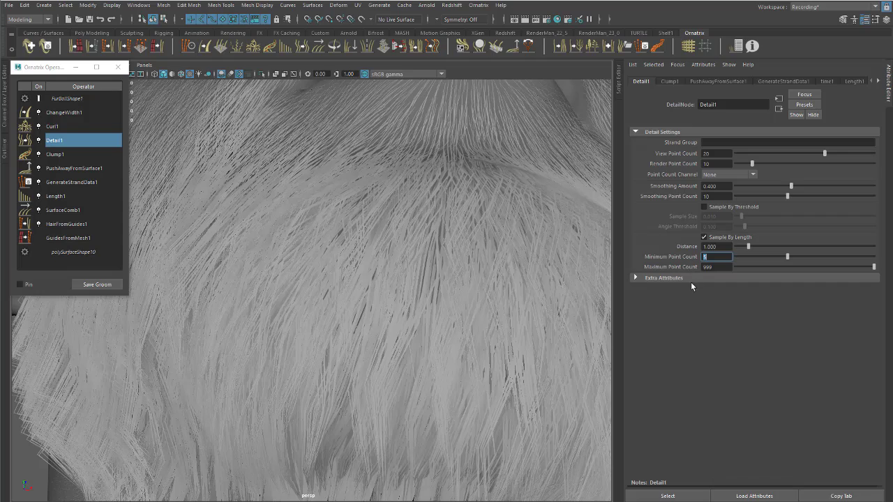
pyautogui.keyDown('alt'); pyautogui.moveTo(393, 281); pyautogui.dragTo(388, 263); pyautogui.keyUp('alt')
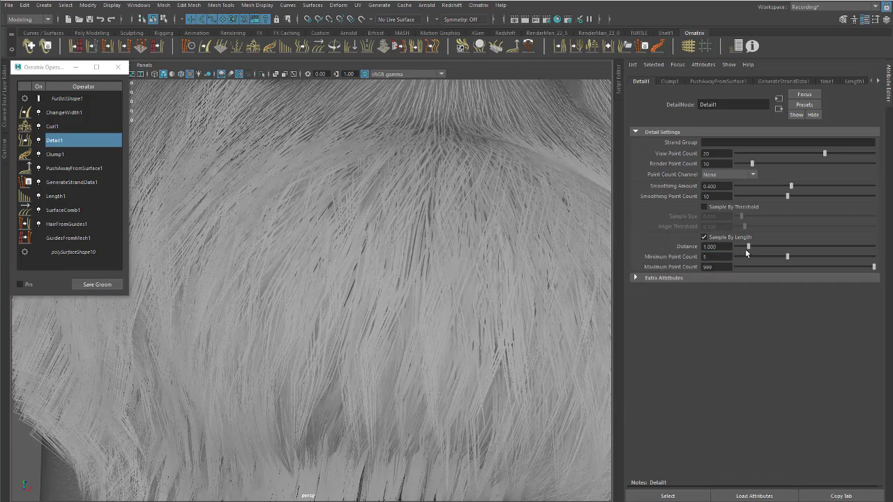
# - Lower Detail1's Sample By Length Distance to 0.1 and check the strands around the sideburn and cheek
pyautogui.moveTo(748, 248); pyautogui.dragTo(739, 247)
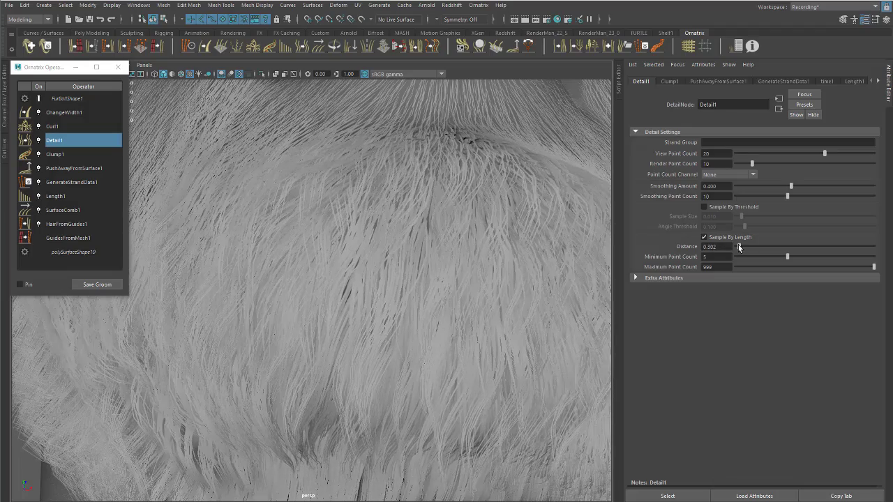
pyautogui.moveTo(739, 247); pyautogui.dragTo(736, 247)
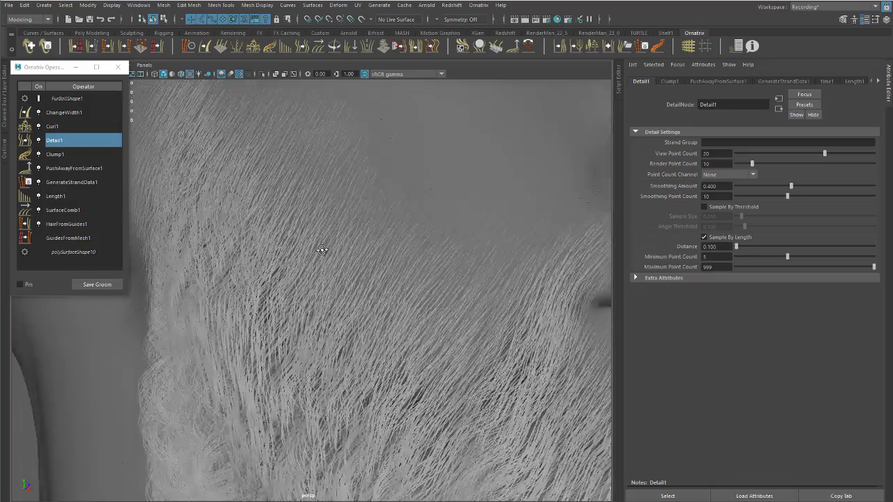
pyautogui.keyDown('alt'); pyautogui.moveTo(325, 249); pyautogui.dragTo(340, 252); pyautogui.keyUp('alt')
pyautogui.keyDown('alt'); pyautogui.moveTo(330, 238); pyautogui.dragTo(336, 249, button='middle'); pyautogui.keyUp('alt')
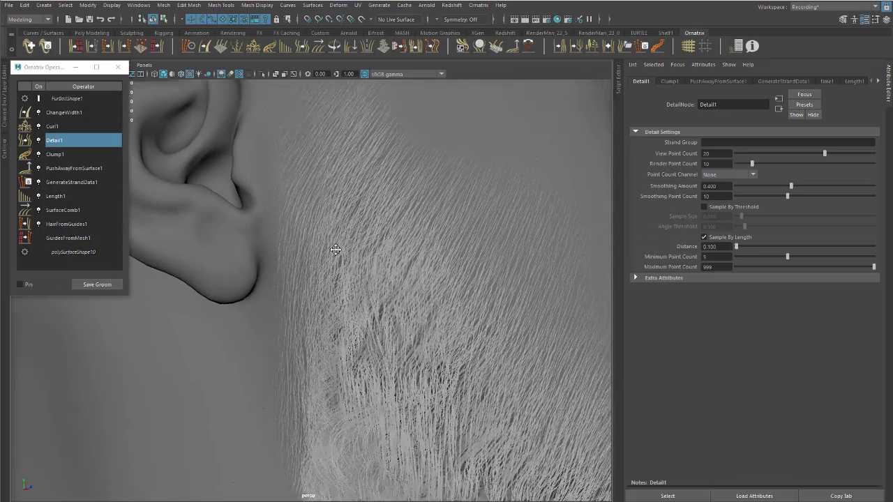
pyautogui.keyDown('alt'); pyautogui.moveTo(335, 250); pyautogui.dragTo(377, 209); pyautogui.keyUp('alt')
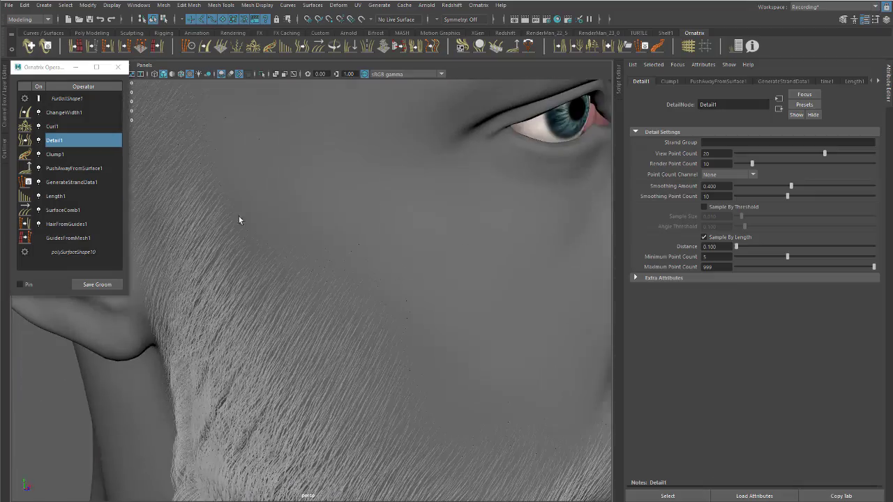
pyautogui.keyDown('alt'); pyautogui.moveTo(239, 220); pyautogui.dragTo(263, 239, button='right'); pyautogui.keyUp('alt')
pyautogui.keyDown('alt'); pyautogui.moveTo(263, 239); pyautogui.dragTo(306, 247); pyautogui.keyUp('alt')
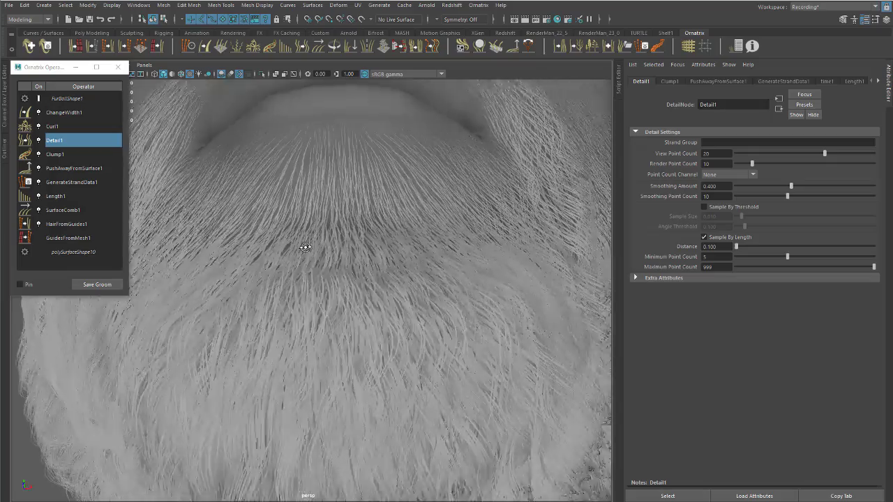
# - Examine the chin, jaw and mouth-area strands from close up and from the front
pyautogui.keyDown('alt'); pyautogui.moveTo(306, 247); pyautogui.dragTo(394, 291, button='right'); pyautogui.keyUp('alt')
pyautogui.keyDown('alt'); pyautogui.moveTo(394, 291); pyautogui.dragTo(424, 202, button='middle'); pyautogui.keyUp('alt')
pyautogui.keyDown('alt'); pyautogui.moveTo(413, 256); pyautogui.dragTo(345, 213); pyautogui.keyUp('alt')
pyautogui.keyDown('alt'); pyautogui.moveTo(345, 213); pyautogui.dragTo(266, 198, button='right'); pyautogui.keyUp('alt')
pyautogui.keyDown('alt'); pyautogui.moveTo(266, 198); pyautogui.dragTo(349, 248); pyautogui.keyUp('alt')
pyautogui.keyDown('alt'); pyautogui.moveTo(349, 248); pyautogui.dragTo(384, 222, button='right'); pyautogui.keyUp('alt')
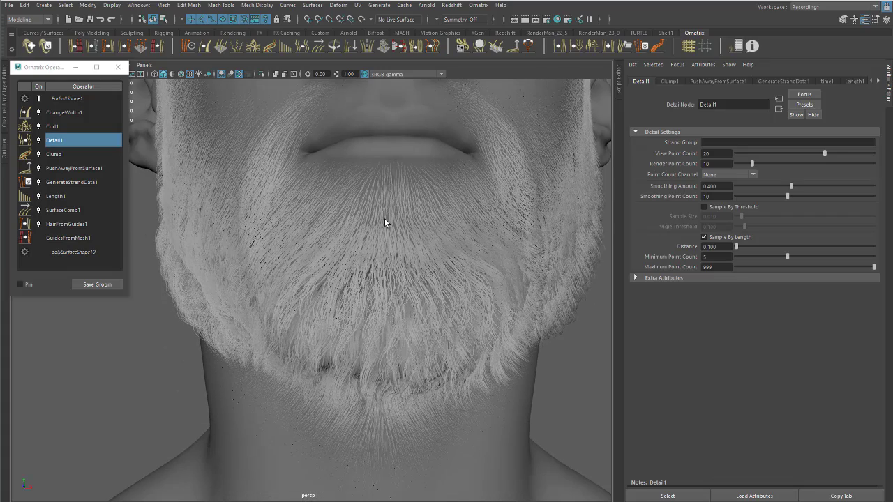
pyautogui.keyDown('alt'); pyautogui.moveTo(385, 222); pyautogui.dragTo(360, 241); pyautogui.keyUp('alt')
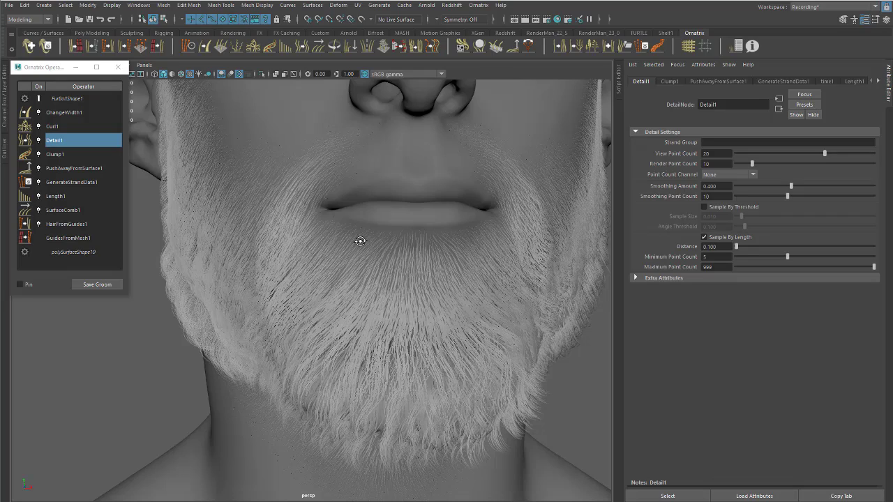
pyautogui.keyDown('alt'); pyautogui.moveTo(398, 284); pyautogui.dragTo(431, 275); pyautogui.keyUp('alt')
pyautogui.keyDown('alt'); pyautogui.moveTo(536, 193); pyautogui.dragTo(549, 267, button='middle'); pyautogui.keyUp('alt')
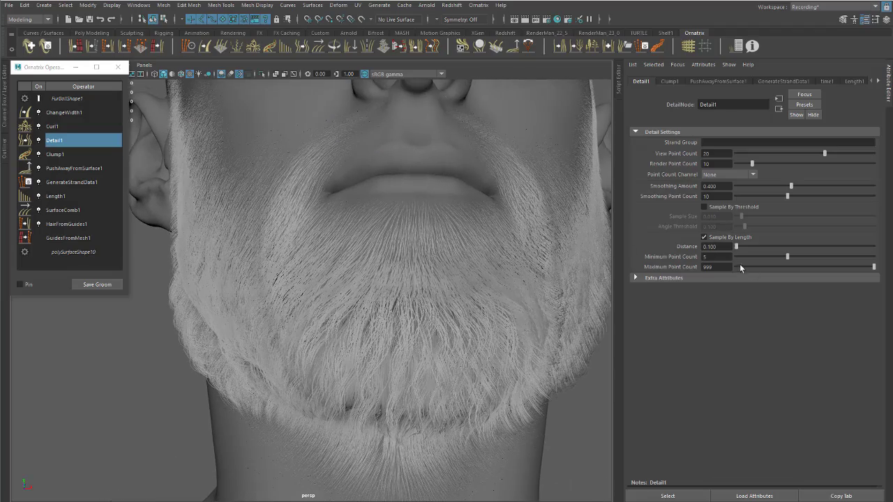
# - Raise Detail1's Smoothing Amount to 1 while viewing the chin strands up close
pyautogui.scroll(8, 498, 215)
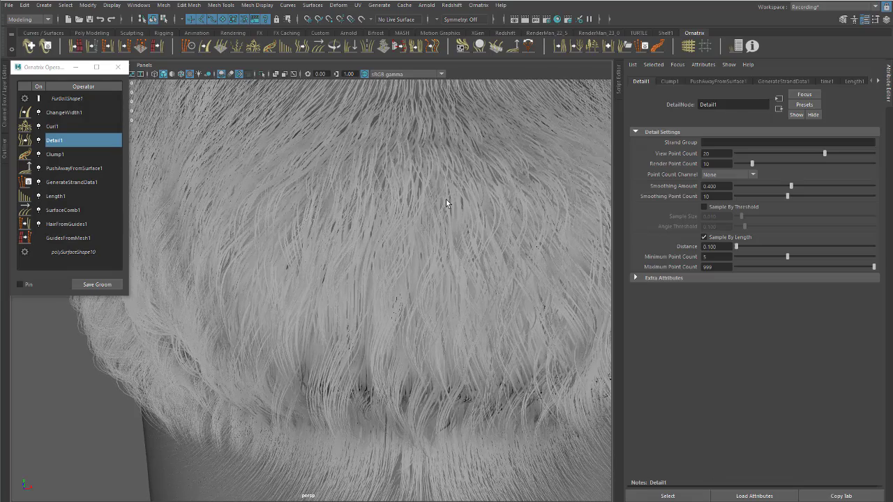
pyautogui.scroll(1, 584, 233)
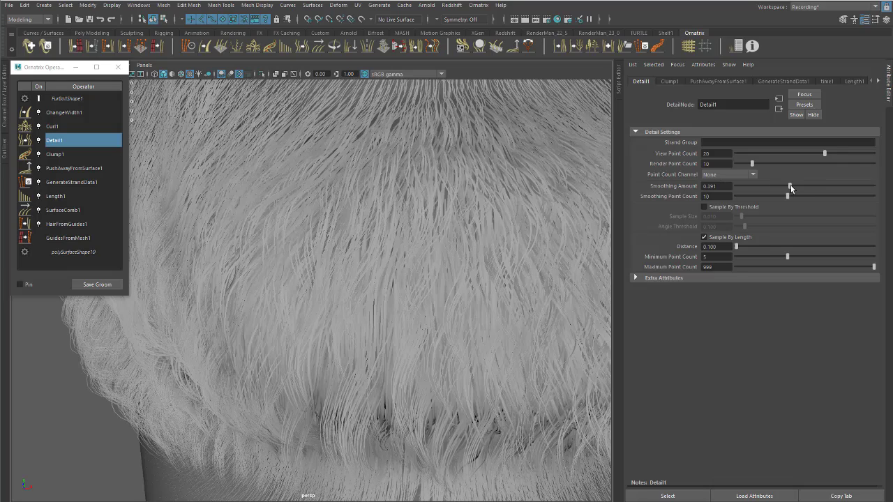
pyautogui.moveTo(790, 186); pyautogui.dragTo(888, 190)
pyautogui.moveTo(812, 188); pyautogui.dragTo(889, 194)
pyautogui.keyDown('alt'); pyautogui.moveTo(480, 225); pyautogui.dragTo(444, 254, button='right'); pyautogui.keyUp('alt')
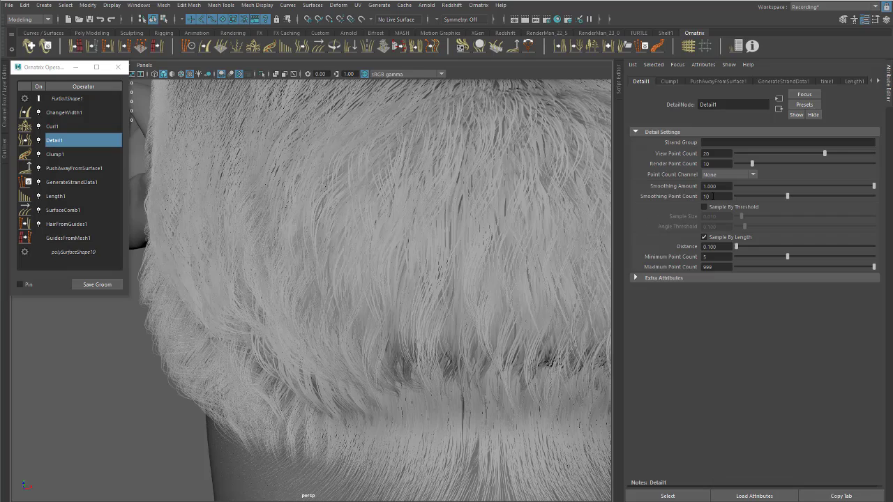
# - Set Detail1's Smoothing Point Count to 8 and check the smoothness of the chin strands
pyautogui.click(713, 197)
pyautogui.press('Return')
pyautogui.keyDown('alt'); pyautogui.moveTo(394, 201); pyautogui.dragTo(364, 200, button='middle'); pyautogui.keyUp('alt')
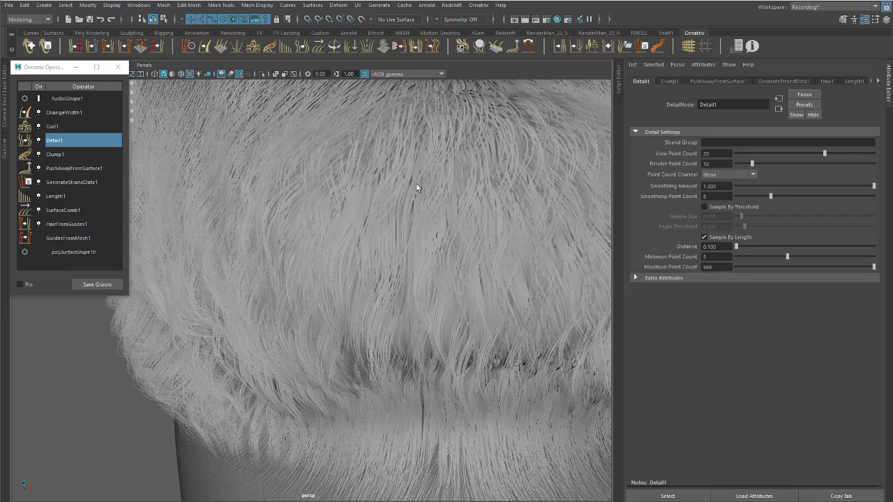
pyautogui.keyDown('alt'); pyautogui.moveTo(440, 189); pyautogui.dragTo(490, 196, button='right'); pyautogui.keyUp('alt')
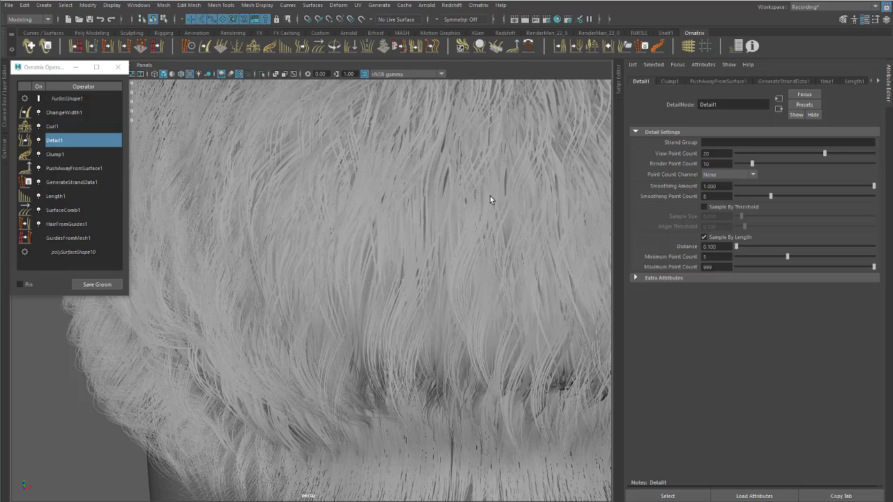
pyautogui.keyDown('alt'); pyautogui.moveTo(490, 196); pyautogui.dragTo(435, 251, button='middle'); pyautogui.keyUp('alt')
pyautogui.keyDown('alt'); pyautogui.moveTo(370, 209); pyautogui.dragTo(406, 207, button='right'); pyautogui.keyUp('alt')
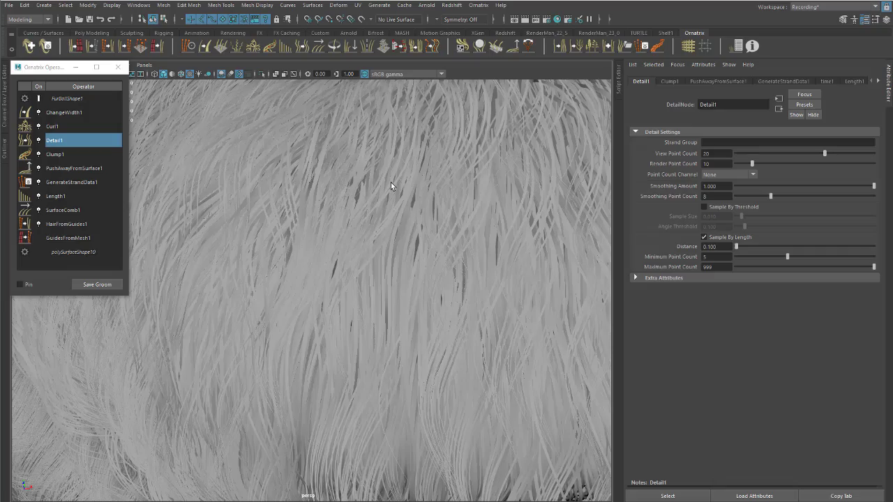
# - Examine the smoothed beard around the chin, along the jaw in profile and from the front
pyautogui.keyDown('alt'); pyautogui.moveTo(392, 186); pyautogui.dragTo(233, 202, button='right'); pyautogui.keyUp('alt')
pyautogui.keyDown('alt'); pyautogui.moveTo(269, 243); pyautogui.dragTo(258, 267); pyautogui.keyUp('alt')
pyautogui.keyDown('alt'); pyautogui.moveTo(257, 267); pyautogui.dragTo(428, 305, button='right'); pyautogui.keyUp('alt')
pyautogui.keyDown('alt'); pyautogui.moveTo(429, 304); pyautogui.dragTo(375, 300); pyautogui.keyUp('alt')
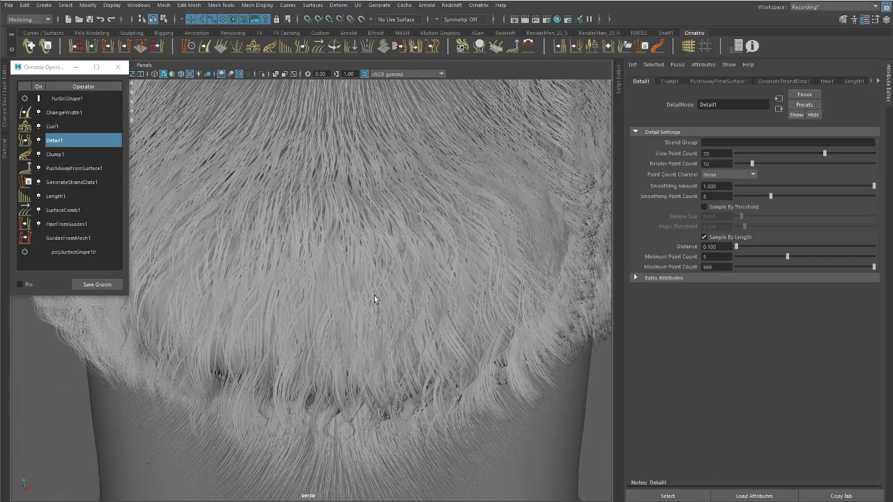
pyautogui.keyDown('alt'); pyautogui.moveTo(375, 299); pyautogui.dragTo(426, 276, button='middle'); pyautogui.keyUp('alt')
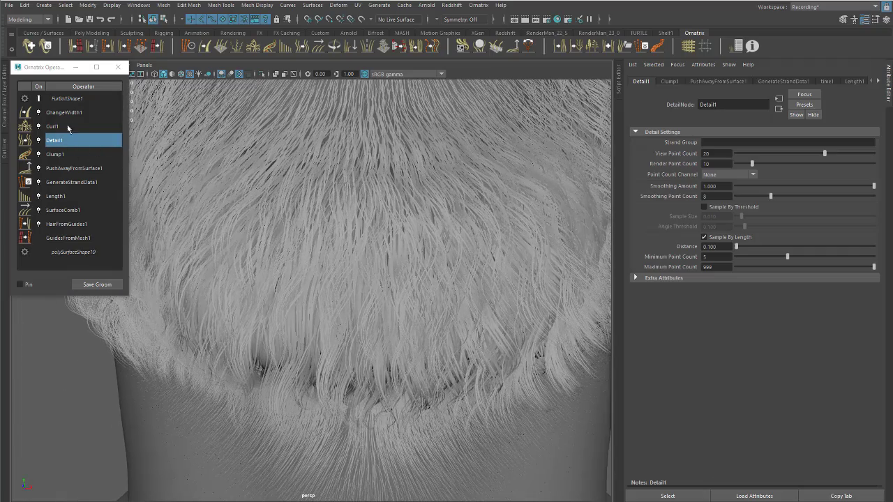
pyautogui.keyDown('alt'); pyautogui.moveTo(392, 291); pyautogui.dragTo(329, 283, button='right'); pyautogui.keyUp('alt')
pyautogui.keyDown('alt'); pyautogui.moveTo(329, 283); pyautogui.dragTo(440, 294); pyautogui.keyUp('alt')
pyautogui.keyDown('alt'); pyautogui.moveTo(439, 295); pyautogui.dragTo(358, 293, button='right'); pyautogui.keyUp('alt')
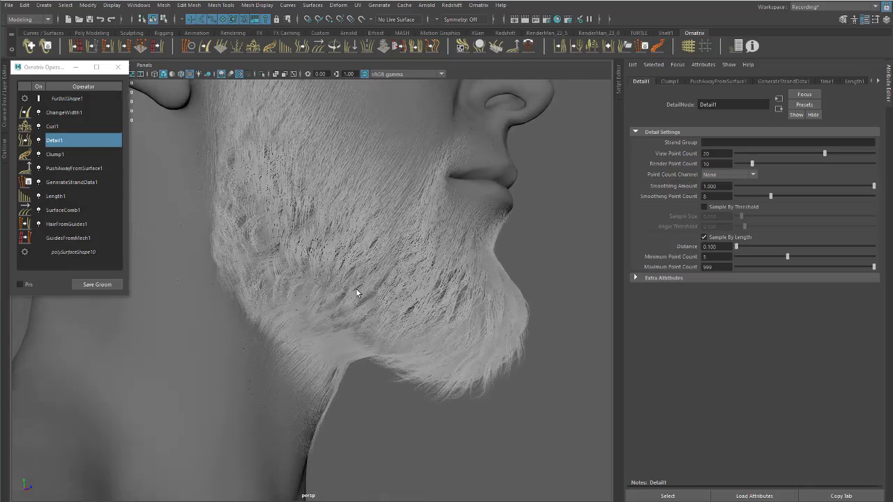
pyautogui.keyDown('alt'); pyautogui.moveTo(356, 293); pyautogui.dragTo(392, 275); pyautogui.keyUp('alt')
pyautogui.keyDown('alt'); pyautogui.moveTo(392, 275); pyautogui.dragTo(449, 326, button='right'); pyautogui.keyUp('alt')
pyautogui.keyDown('alt'); pyautogui.moveTo(449, 325); pyautogui.dragTo(353, 338); pyautogui.keyUp('alt')
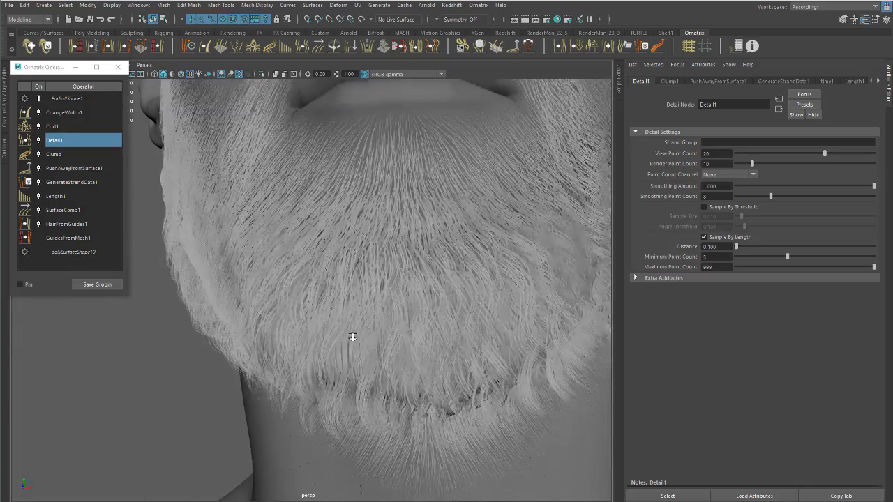
pyautogui.keyDown('alt'); pyautogui.moveTo(353, 338); pyautogui.dragTo(346, 336, button='right'); pyautogui.keyUp('alt')
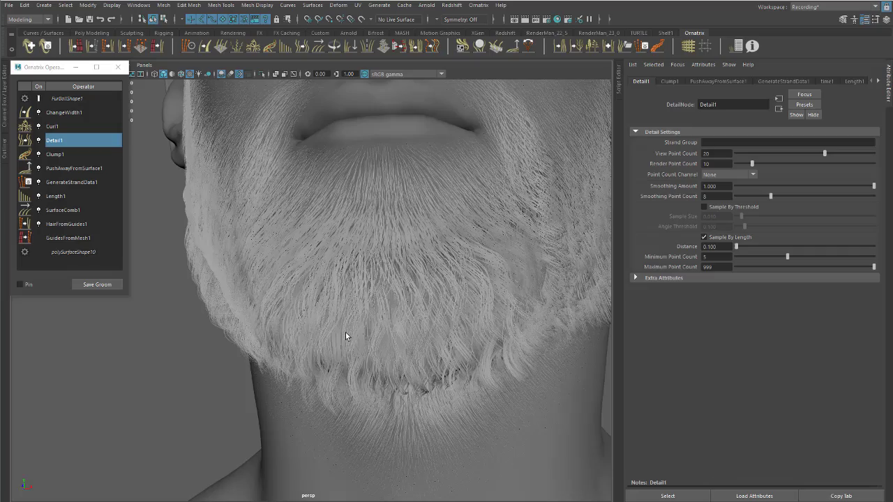
# - Select the Curl1 operator and inspect the curled strands along the jaw and neck edge
pyautogui.click(65, 130)
pyautogui.keyDown('alt'); pyautogui.moveTo(379, 265); pyautogui.dragTo(429, 251, button='right'); pyautogui.keyUp('alt')
pyautogui.keyDown('alt'); pyautogui.moveTo(429, 251); pyautogui.dragTo(444, 267); pyautogui.keyUp('alt')
pyautogui.keyDown('alt'); pyautogui.moveTo(444, 267); pyautogui.dragTo(359, 256, button='right'); pyautogui.keyUp('alt')
pyautogui.keyDown('alt'); pyautogui.moveTo(359, 255); pyautogui.dragTo(407, 262); pyautogui.keyUp('alt')
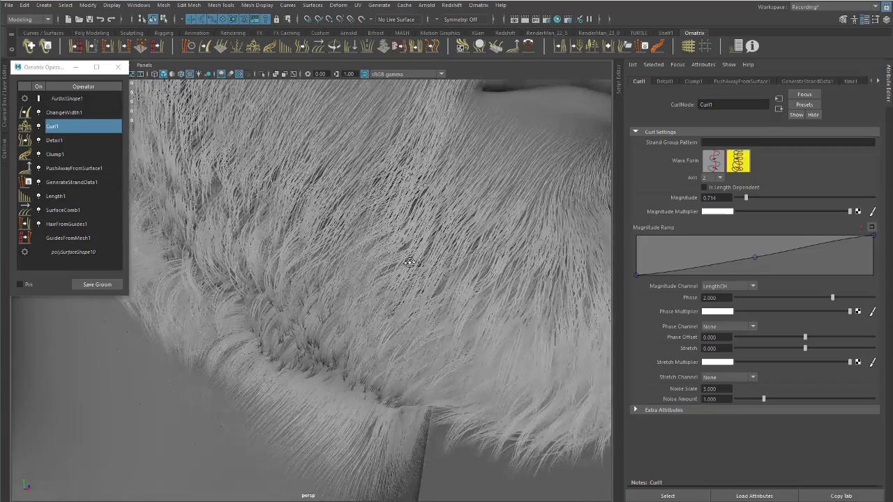
pyautogui.keyDown('alt'); pyautogui.moveTo(407, 262); pyautogui.dragTo(339, 254, button='middle'); pyautogui.keyUp('alt')
pyautogui.keyDown('alt'); pyautogui.moveTo(339, 254); pyautogui.dragTo(393, 284); pyautogui.keyUp('alt')
pyautogui.keyDown('alt'); pyautogui.moveTo(393, 283); pyautogui.dragTo(343, 228, button='middle'); pyautogui.keyUp('alt')
pyautogui.keyDown('alt'); pyautogui.moveTo(343, 228); pyautogui.dragTo(383, 242); pyautogui.keyUp('alt')
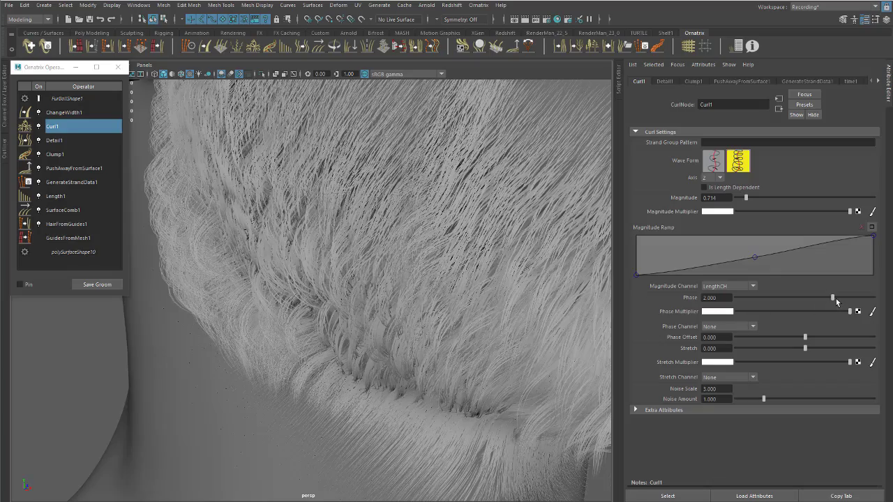
# - Try a Curl1 Phase of -3.265, settle on -1.803, and check the waves along the jaw
pyautogui.moveTo(832, 296); pyautogui.dragTo(761, 312)
pyautogui.keyDown('alt'); pyautogui.moveTo(538, 323); pyautogui.dragTo(419, 360); pyautogui.keyUp('alt')
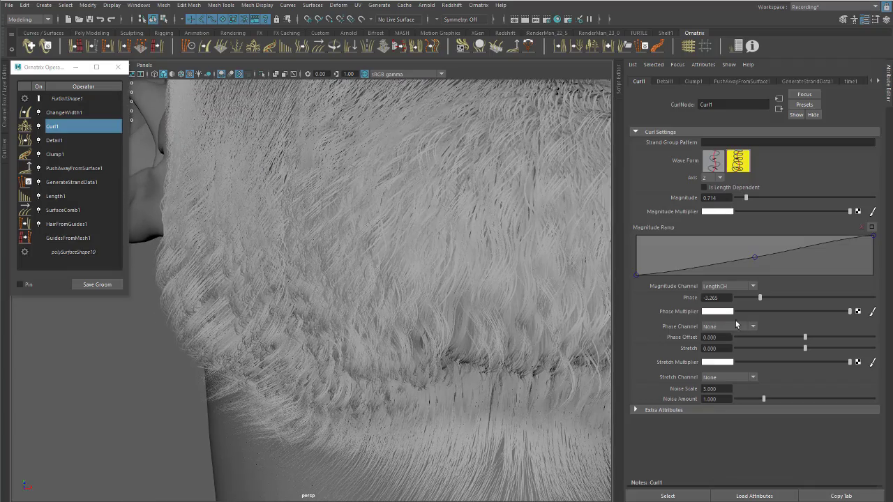
pyautogui.moveTo(760, 300); pyautogui.dragTo(780, 300)
pyautogui.keyDown('alt'); pyautogui.moveTo(356, 298); pyautogui.dragTo(331, 283); pyautogui.keyUp('alt')
pyautogui.keyDown('alt'); pyautogui.moveTo(331, 283); pyautogui.dragTo(411, 303, button='right'); pyautogui.keyUp('alt')
pyautogui.keyDown('alt'); pyautogui.moveTo(411, 303); pyautogui.dragTo(500, 339); pyautogui.keyUp('alt')
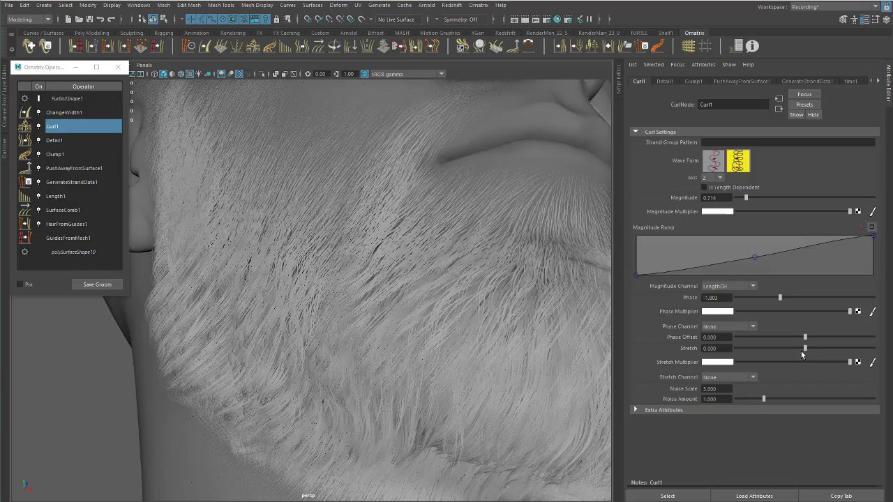
# - Try a Stretch of -2 on the Curl1 operator and inspect the chin strands
pyautogui.moveTo(808, 350); pyautogui.dragTo(722, 360)
pyautogui.keyDown('alt'); pyautogui.moveTo(401, 320); pyautogui.dragTo(440, 346); pyautogui.keyUp('alt')
pyautogui.moveTo(440, 346)
pyautogui.keyDown('alt'); pyautogui.mouseDown(button='right')
pyautogui.moveTo(319, 303)
pyautogui.moveTo(434, 335)
pyautogui.mouseUp(button='right'); pyautogui.keyUp('alt')
pyautogui.keyDown('alt'); pyautogui.moveTo(435, 335); pyautogui.dragTo(393, 303); pyautogui.keyUp('alt')
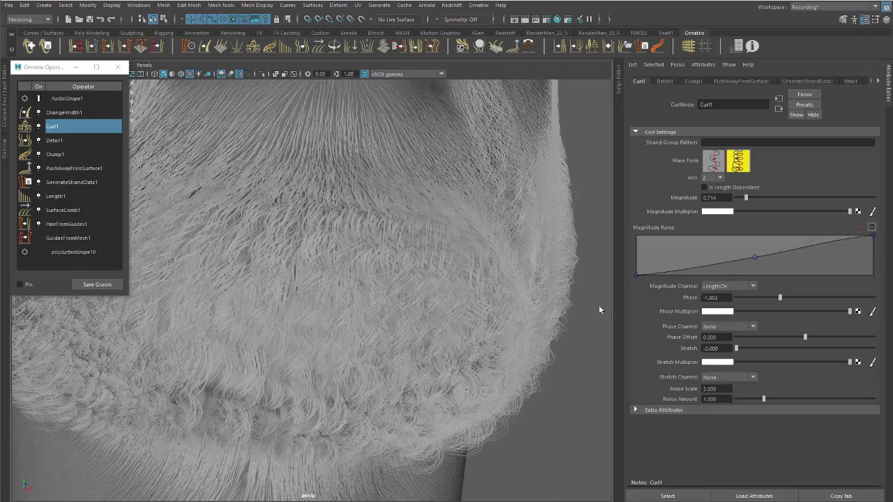
# - Set Curl1's Stretch to -0.014 and check the beard from the front and around the jaw
pyautogui.moveTo(738, 353); pyautogui.dragTo(804, 365)
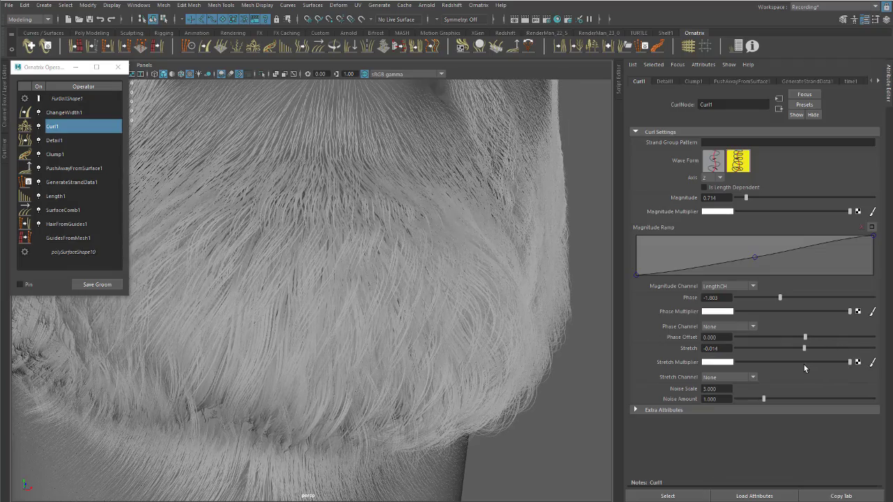
pyautogui.keyDown('alt'); pyautogui.moveTo(438, 340); pyautogui.dragTo(334, 333); pyautogui.keyUp('alt')
pyautogui.scroll(-3, 335, 333)
pyautogui.keyDown('alt'); pyautogui.moveTo(310, 336); pyautogui.dragTo(261, 295, button='right'); pyautogui.keyUp('alt')
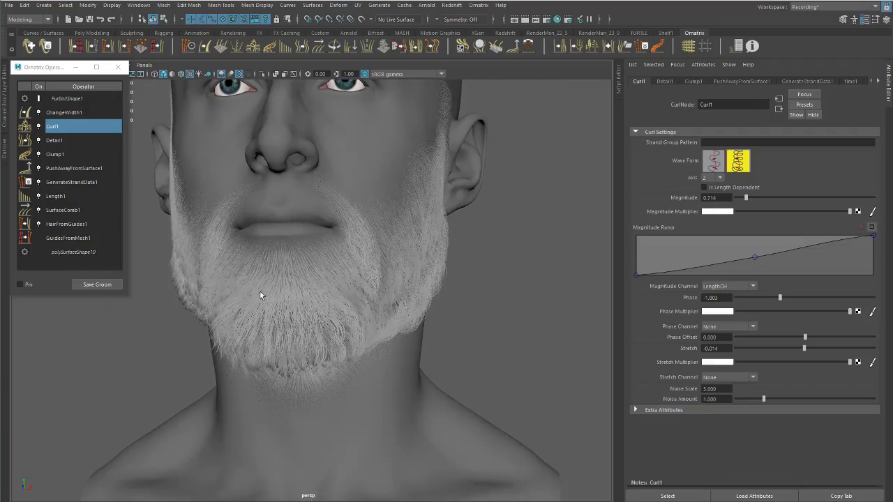
pyautogui.keyDown('alt'); pyautogui.moveTo(261, 295); pyautogui.dragTo(300, 291); pyautogui.keyUp('alt')
pyautogui.keyDown('alt'); pyautogui.moveTo(339, 299); pyautogui.dragTo(392, 311, button='right'); pyautogui.keyUp('alt')
pyautogui.keyDown('alt'); pyautogui.moveTo(392, 311); pyautogui.dragTo(447, 289); pyautogui.keyUp('alt')
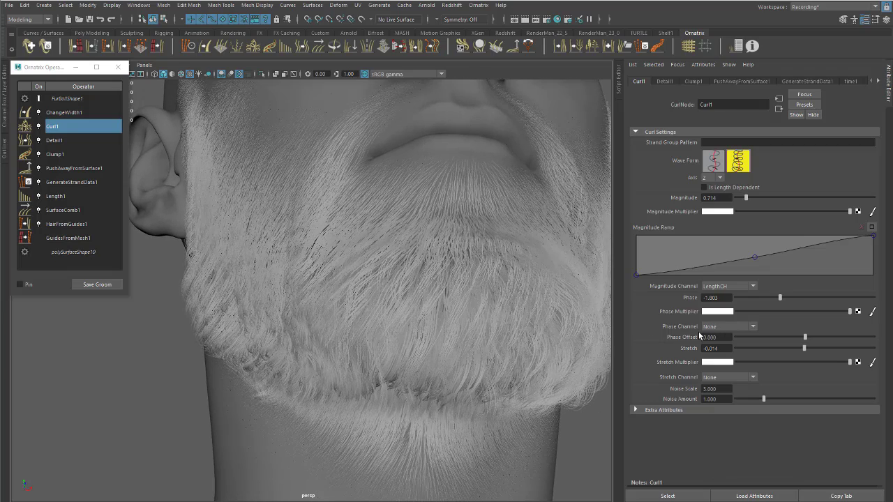
# - Set Curl1's Phase Channel to LengthCH and try a Phase of -0.510 on the beard
pyautogui.click(723, 328)
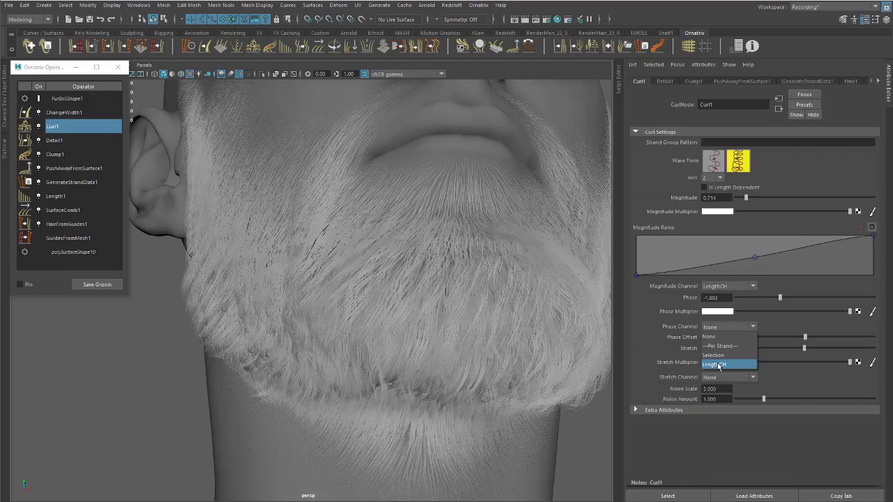
pyautogui.click(719, 365)
pyautogui.keyDown('alt'); pyautogui.moveTo(443, 338); pyautogui.dragTo(379, 323); pyautogui.keyUp('alt')
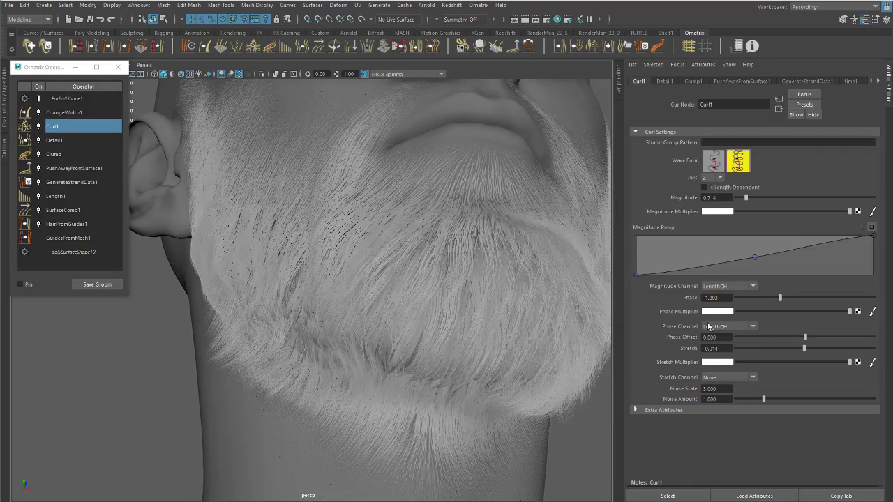
pyautogui.moveTo(781, 298); pyautogui.dragTo(797, 316)
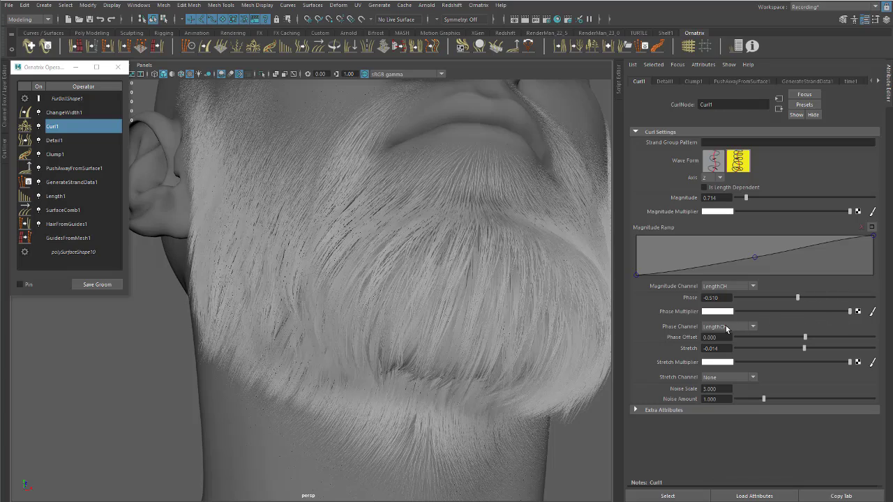
# - Set Curl1's Stretch Channel to LengthCH and its Phase to -2.585
pyautogui.click(728, 378)
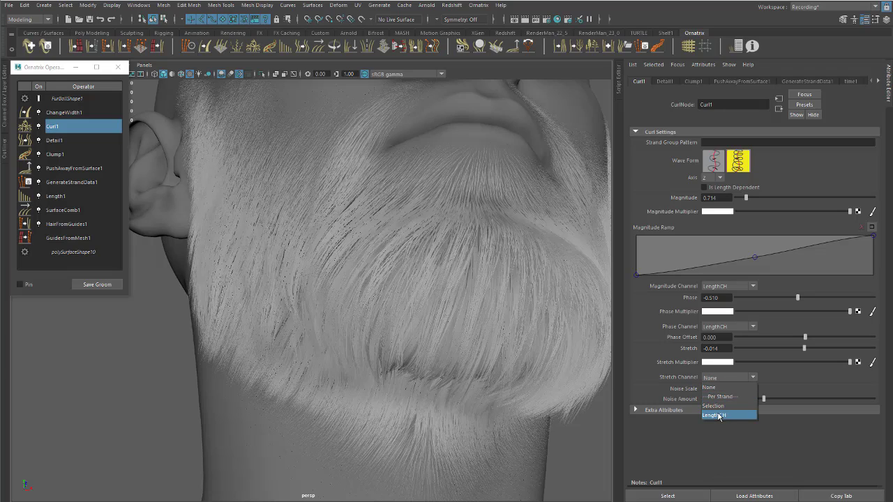
pyautogui.click(719, 416)
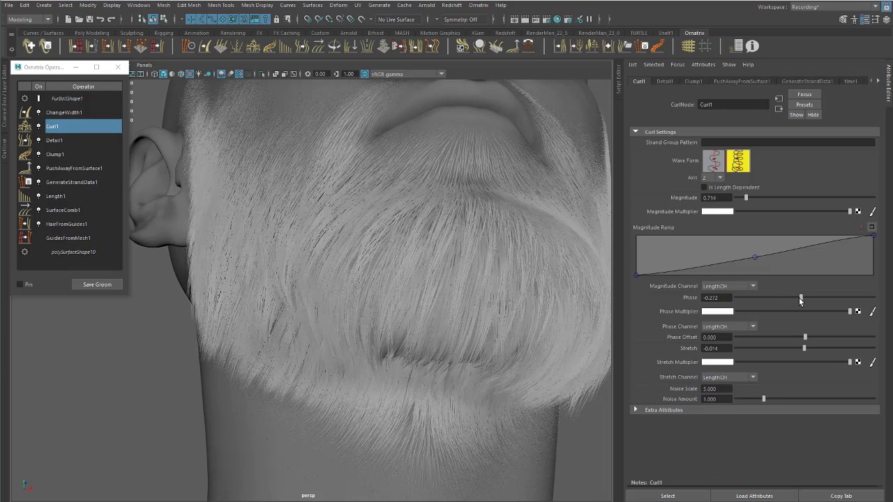
pyautogui.moveTo(800, 300); pyautogui.dragTo(747, 306)
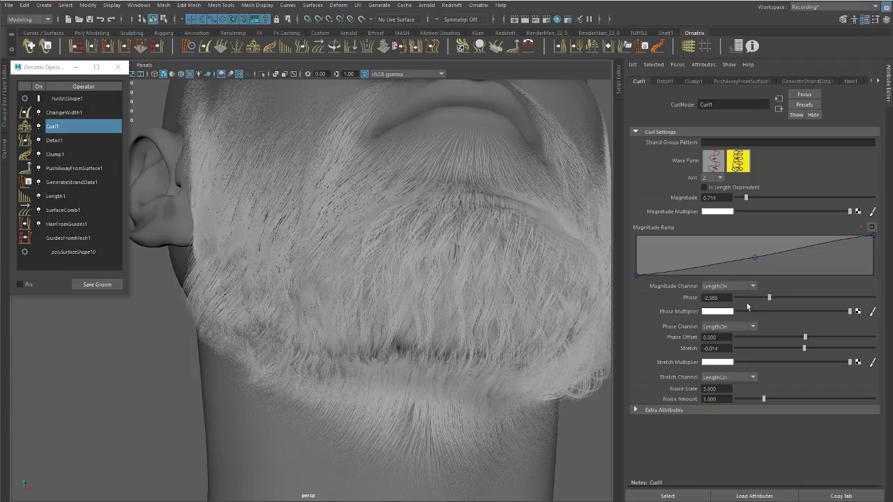
# - Compare the curls on the chin with those along the cheek and jaw from several angles, temporarily circling both areas
pyautogui.keyDown('alt'); pyautogui.moveTo(446, 279); pyautogui.dragTo(472, 328); pyautogui.keyUp('alt')
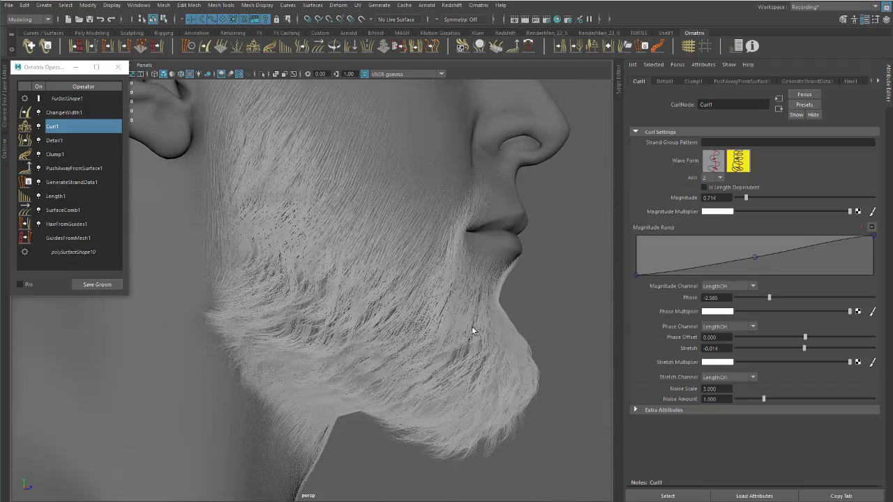
pyautogui.keyDown('alt'); pyautogui.moveTo(489, 363); pyautogui.dragTo(478, 312); pyautogui.keyUp('alt')
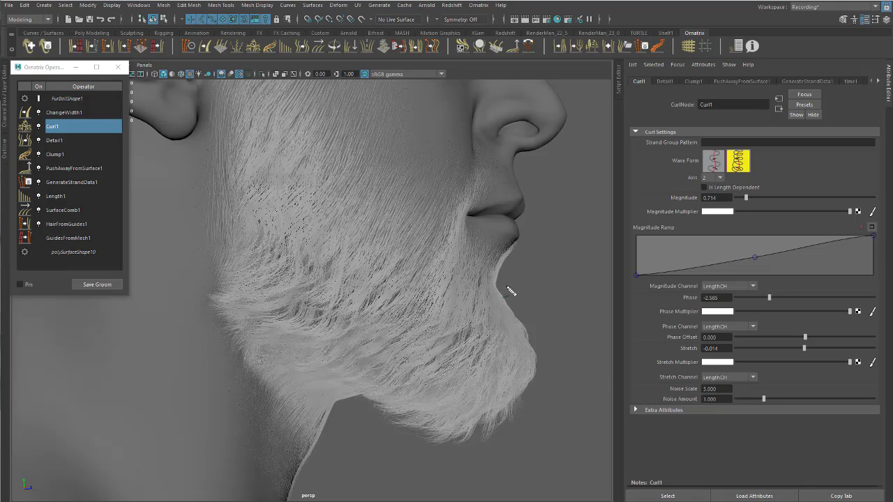
pyautogui.moveTo(510, 290)
pyautogui.mouseDown()
pyautogui.moveTo(453, 297)
pyautogui.moveTo(494, 482)
pyautogui.moveTo(495, 296)
pyautogui.mouseUp()
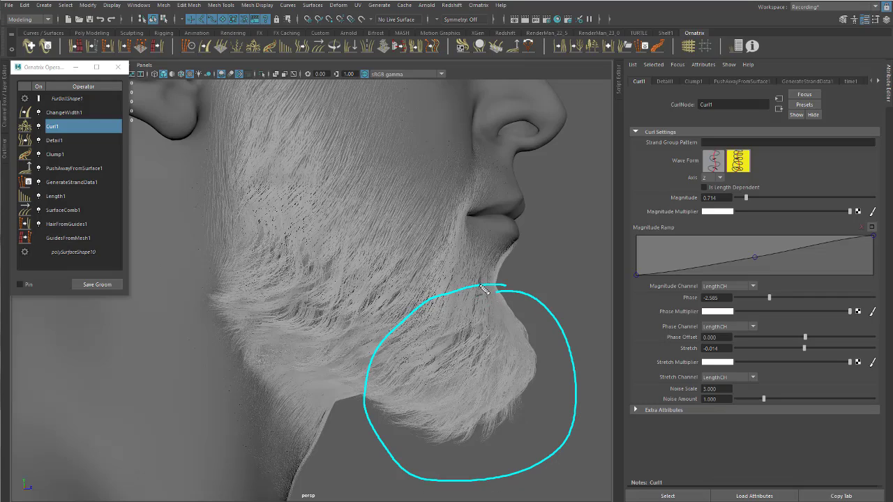
pyautogui.moveTo(271, 115)
pyautogui.mouseDown()
pyautogui.moveTo(245, 135)
pyautogui.moveTo(213, 306)
pyautogui.moveTo(264, 378)
pyautogui.moveTo(340, 358)
pyautogui.moveTo(400, 254)
pyautogui.moveTo(331, 134)
pyautogui.moveTo(302, 124)
pyautogui.mouseUp()
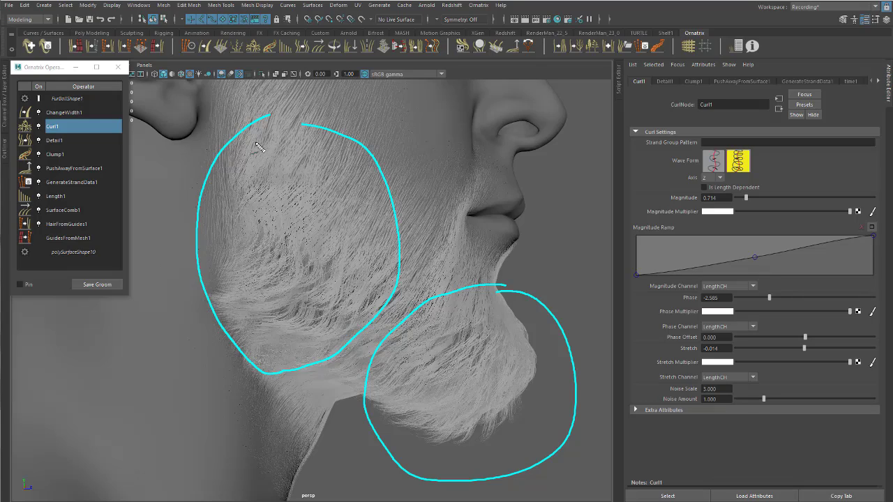
pyautogui.press('Escape')
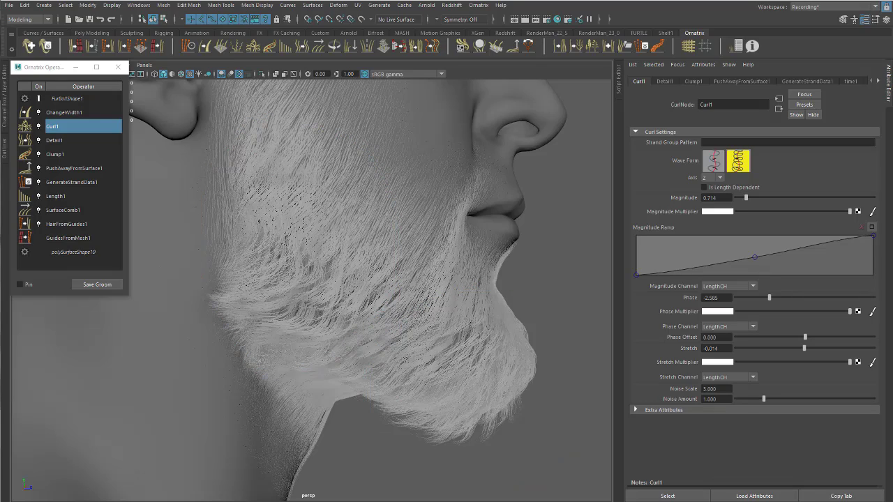
pyautogui.keyDown('alt'); pyautogui.moveTo(416, 320); pyautogui.dragTo(332, 324); pyautogui.keyUp('alt')
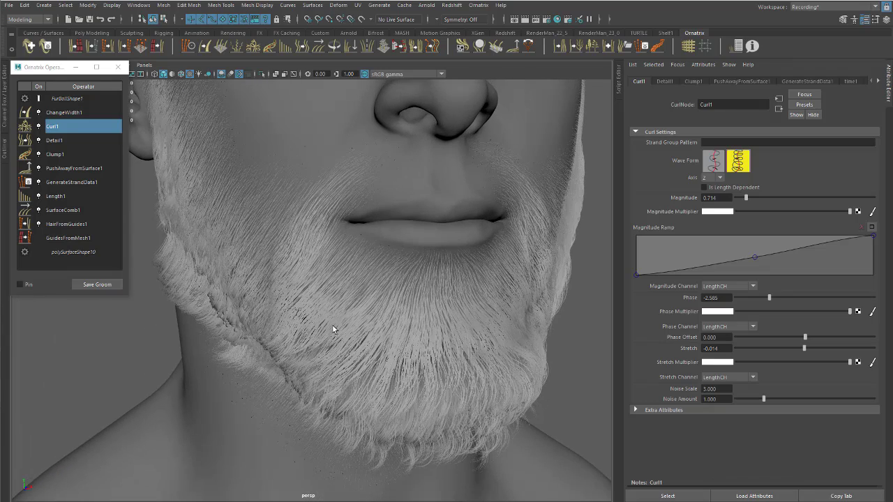
pyautogui.keyDown('alt'); pyautogui.moveTo(333, 325); pyautogui.dragTo(381, 292); pyautogui.keyUp('alt')
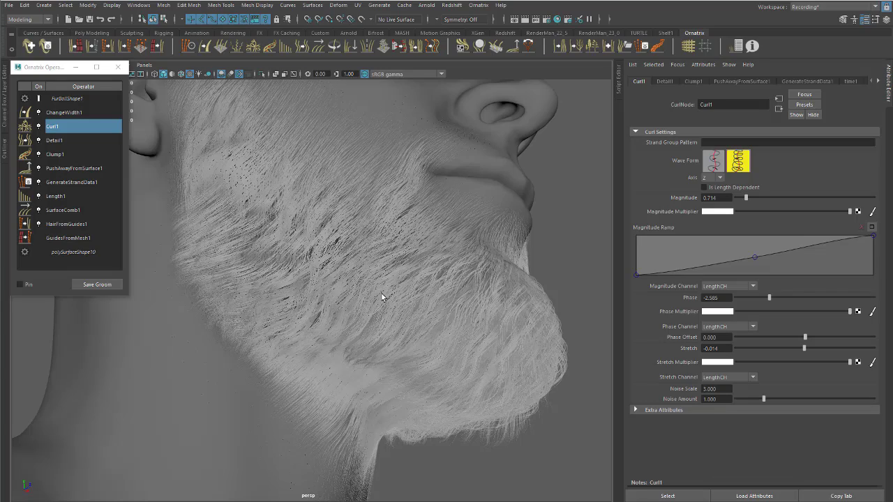
pyautogui.keyDown('alt'); pyautogui.moveTo(382, 296); pyautogui.dragTo(269, 239); pyautogui.keyUp('alt')
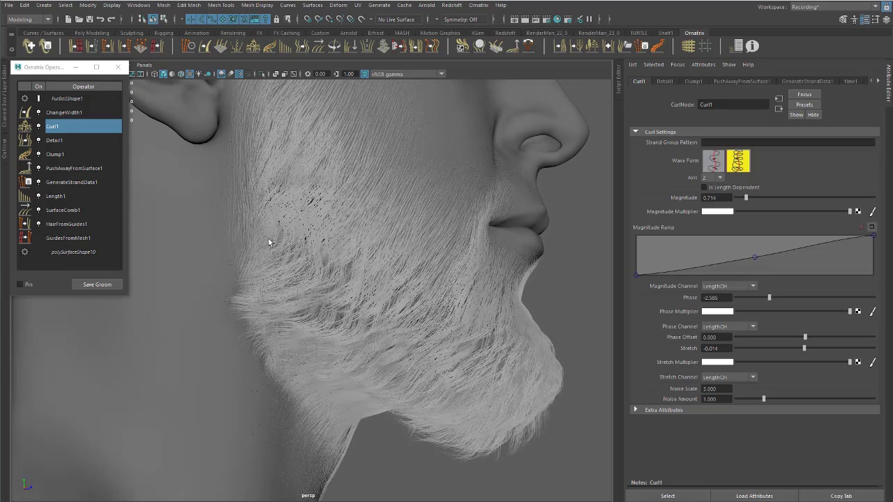
# - Disable the Curl1 operator and add a Frizz operator above it in the beard's operator stack
pyautogui.click(40, 129)
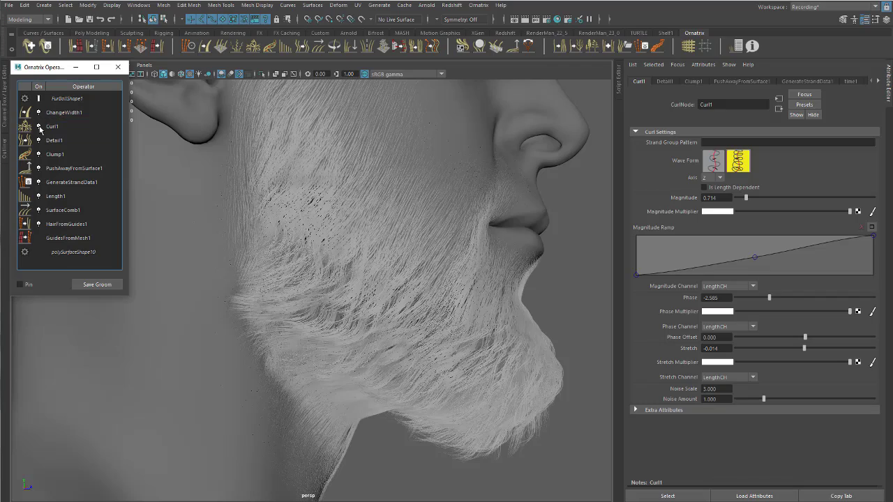
pyautogui.click(40, 129)
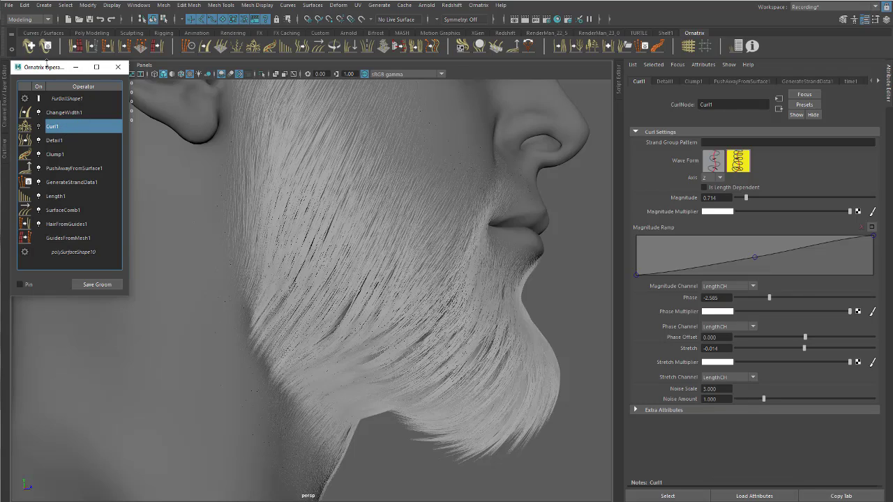
pyautogui.moveTo(46, 65); pyautogui.dragTo(50, 79)
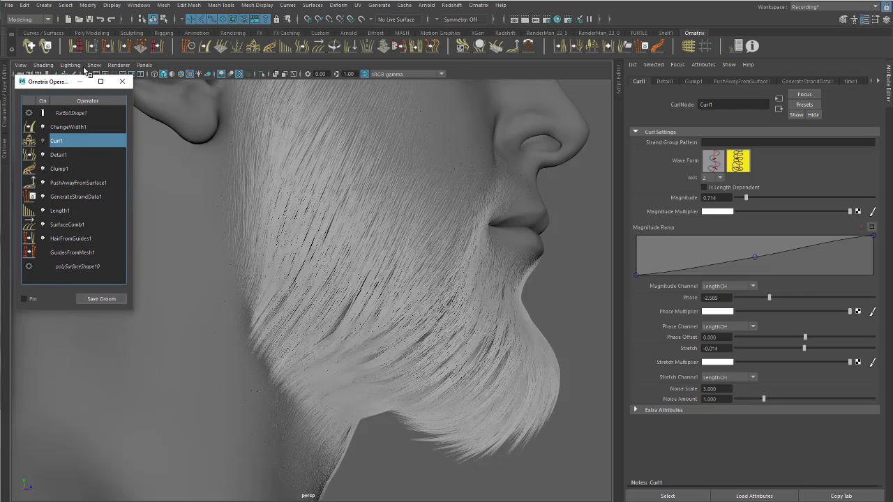
pyautogui.click(237, 47)
# - Set Frizz1's Amount, Outlier Fraction and Outlier Amount to 0
pyautogui.keyDown('alt'); pyautogui.moveTo(353, 248); pyautogui.dragTo(339, 247); pyautogui.keyUp('alt')
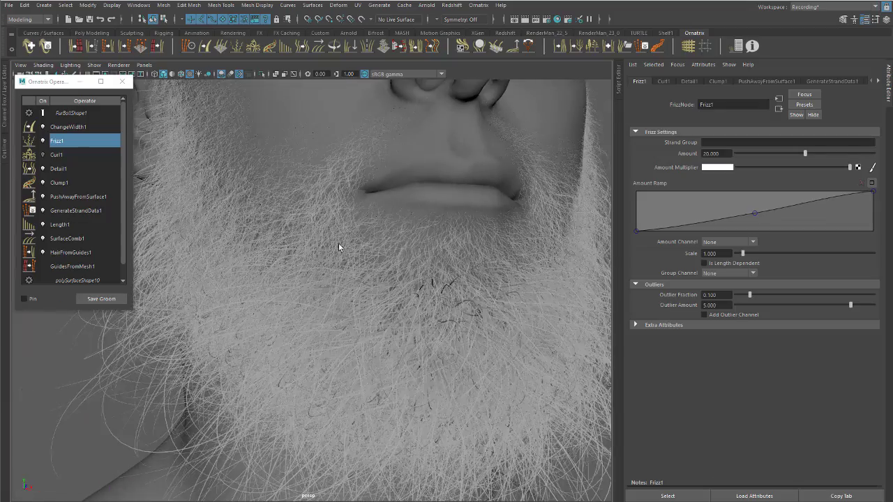
pyautogui.keyDown('alt'); pyautogui.moveTo(339, 247); pyautogui.dragTo(271, 252, button='right'); pyautogui.keyUp('alt')
pyautogui.keyDown('alt'); pyautogui.moveTo(271, 252); pyautogui.dragTo(335, 247); pyautogui.keyUp('alt')
pyautogui.keyDown('alt'); pyautogui.moveTo(335, 247); pyautogui.dragTo(348, 280, button='right'); pyautogui.keyUp('alt')
pyautogui.keyDown('alt'); pyautogui.moveTo(348, 280); pyautogui.dragTo(374, 243); pyautogui.keyUp('alt')
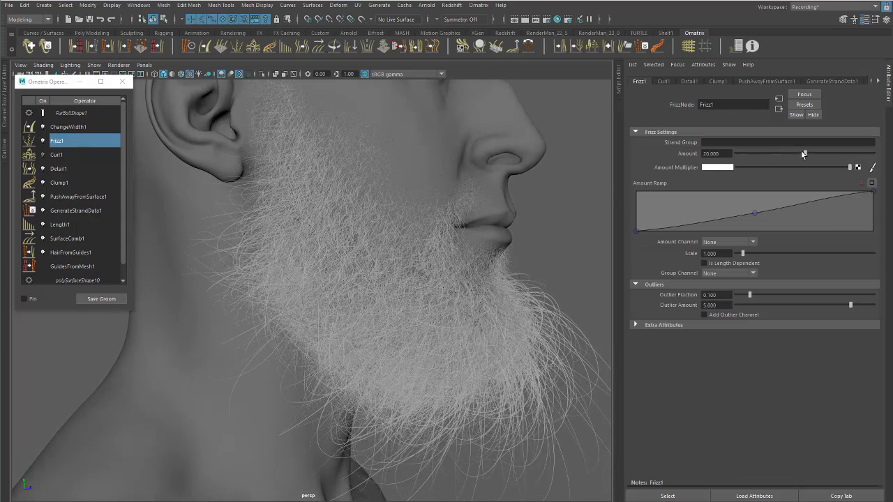
pyautogui.moveTo(802, 153); pyautogui.dragTo(736, 165)
pyautogui.keyDown('alt'); pyautogui.moveTo(535, 225); pyautogui.dragTo(404, 249); pyautogui.keyUp('alt')
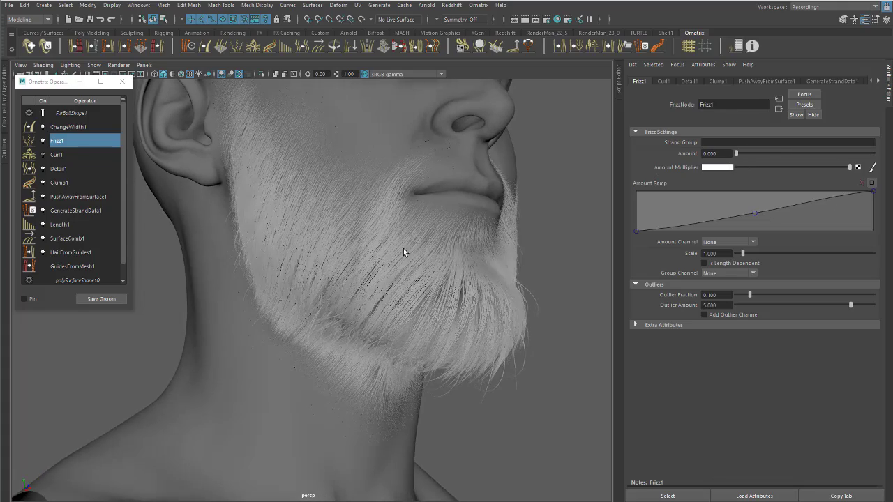
pyautogui.scroll(2, 404, 249)
pyautogui.moveTo(738, 155); pyautogui.dragTo(734, 155)
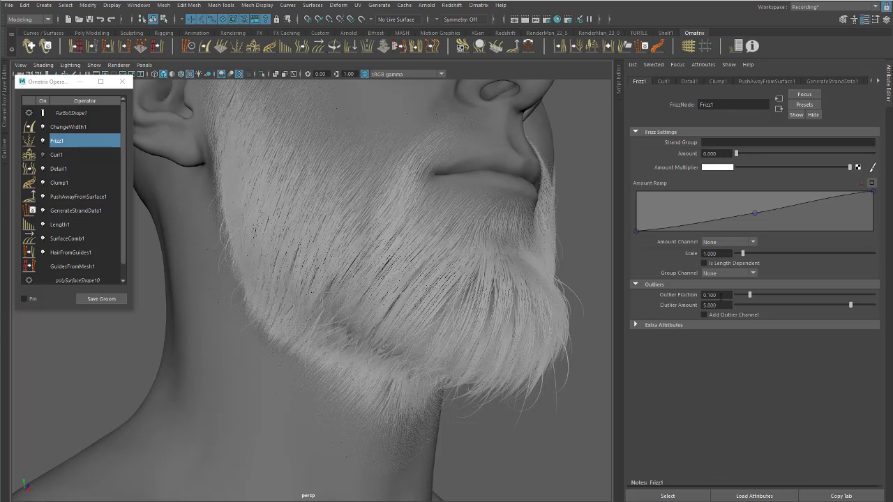
pyautogui.moveTo(761, 305); pyautogui.dragTo(736, 295)
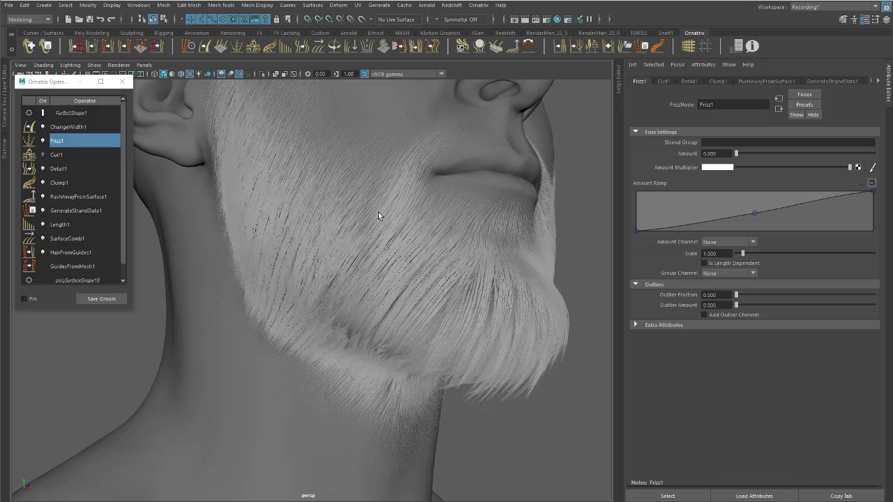
# - Set Frizz1's Scale to 3.469 and Amount to 1.224, and check the frizz along the jaw and chin
pyautogui.keyDown('alt'); pyautogui.moveTo(379, 214); pyautogui.dragTo(379, 250); pyautogui.keyUp('alt')
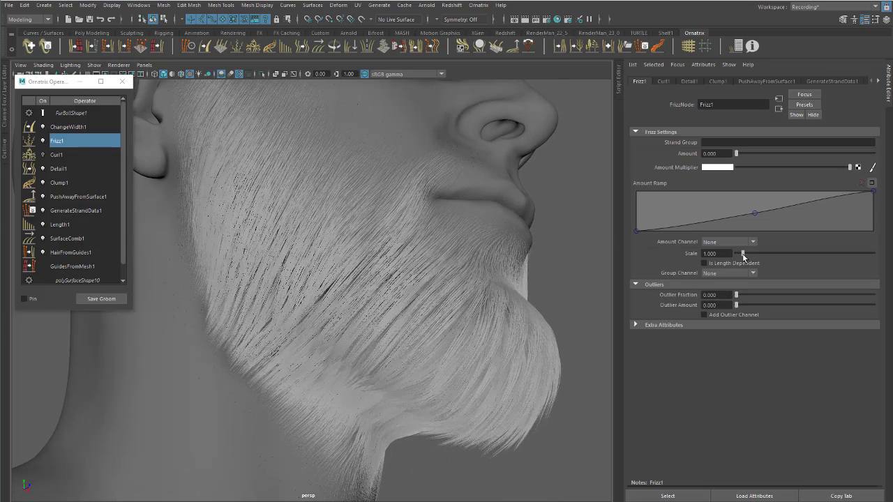
pyautogui.moveTo(742, 254); pyautogui.dragTo(760, 256)
pyautogui.moveTo(735, 154); pyautogui.dragTo(742, 154)
pyautogui.keyDown('alt'); pyautogui.moveTo(422, 229); pyautogui.dragTo(425, 275, button='right'); pyautogui.keyUp('alt')
pyautogui.keyDown('alt'); pyautogui.moveTo(424, 275); pyautogui.dragTo(426, 251); pyautogui.keyUp('alt')
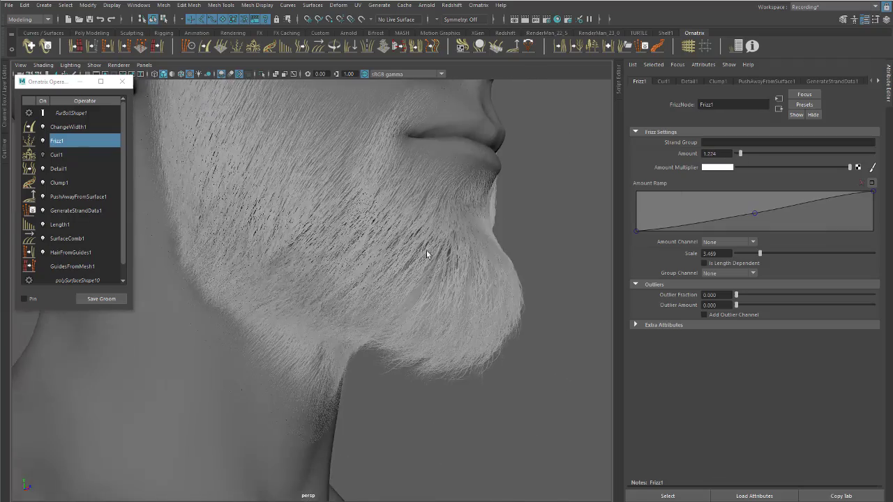
pyautogui.keyDown('alt'); pyautogui.moveTo(427, 251); pyautogui.dragTo(477, 270, button='right'); pyautogui.keyUp('alt')
pyautogui.moveTo(476, 271)
pyautogui.keyDown('alt'); pyautogui.mouseDown()
pyautogui.moveTo(370, 247)
pyautogui.moveTo(420, 253)
pyautogui.moveTo(473, 294)
pyautogui.moveTo(371, 265)
pyautogui.moveTo(375, 280)
pyautogui.moveTo(482, 279)
pyautogui.mouseUp(); pyautogui.keyUp('alt')
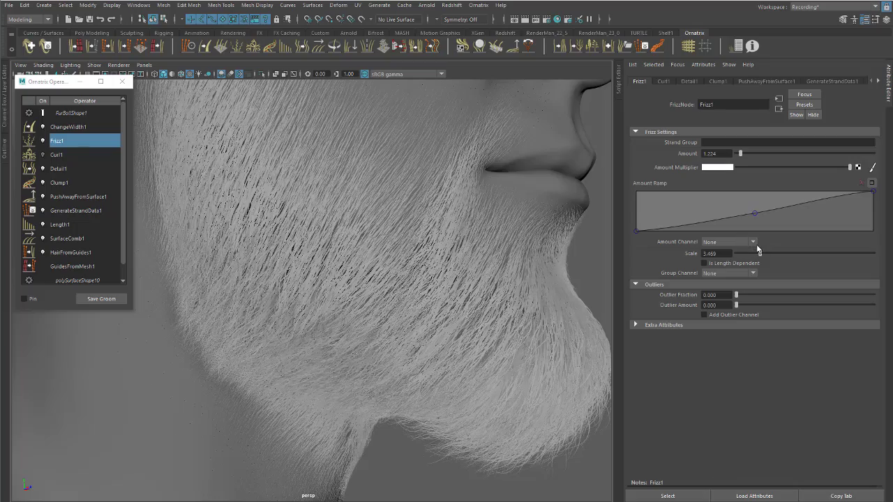
# - Try a Frizz1 Scale below 1, settle on 2.245, and check the jaw strands against the reference photo
pyautogui.moveTo(761, 256); pyautogui.dragTo(744, 258)
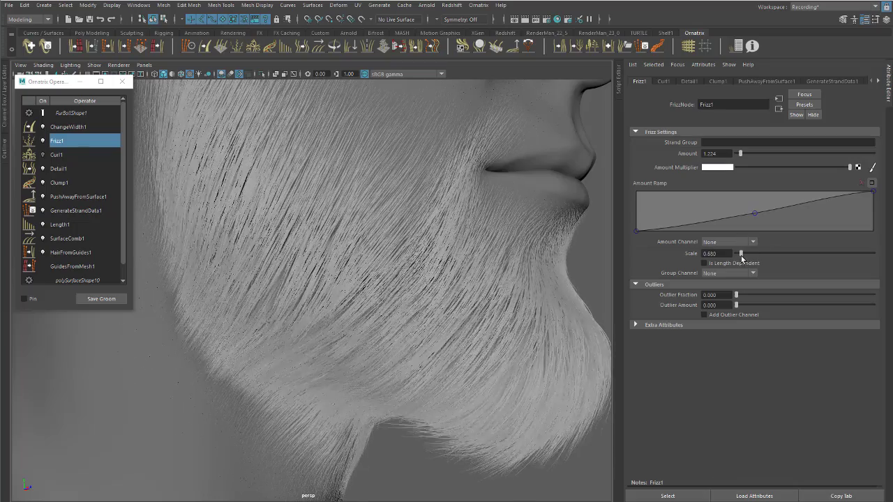
pyautogui.moveTo(745, 258); pyautogui.dragTo(758, 260)
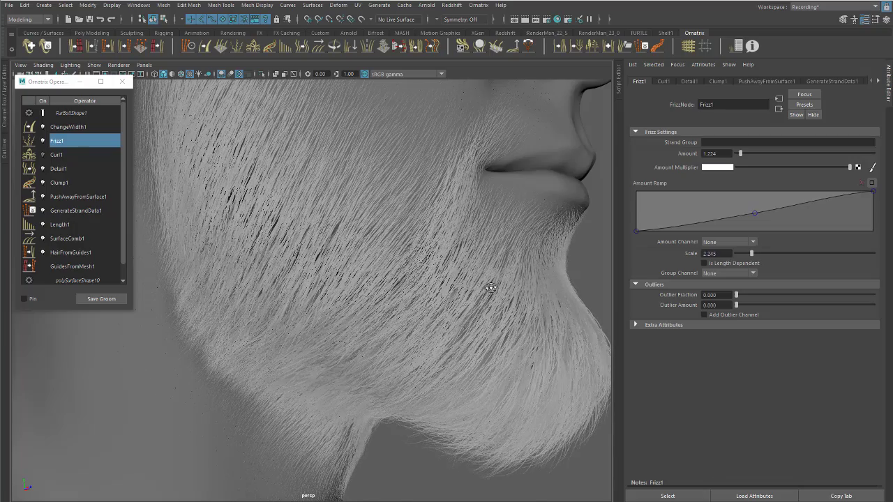
pyautogui.keyDown('alt'); pyautogui.moveTo(488, 289); pyautogui.dragTo(439, 295); pyautogui.keyUp('alt')
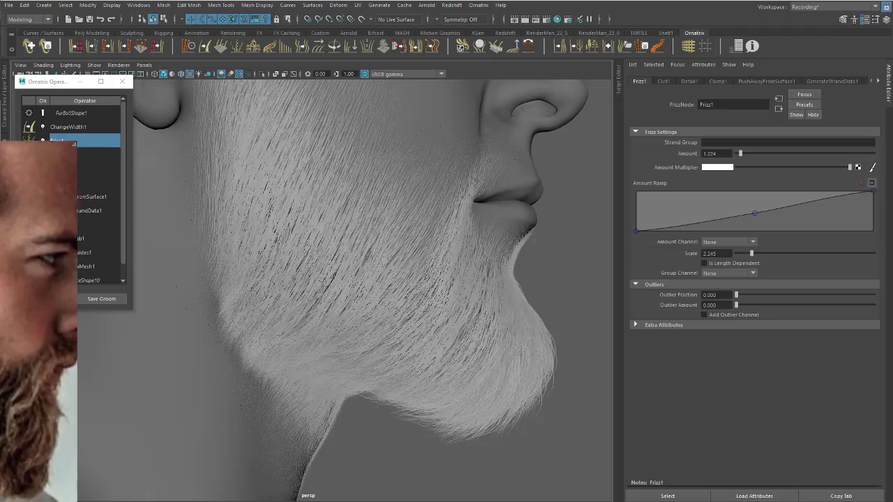
pyautogui.keyDown('alt'); pyautogui.moveTo(469, 293); pyautogui.dragTo(537, 332, button='right'); pyautogui.keyUp('alt')
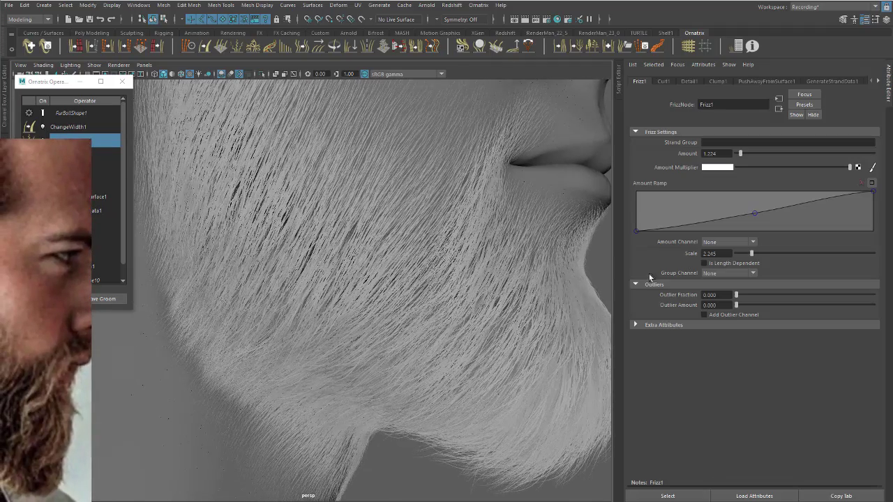
# - Try a Frizz1 Scale of 1.905, inspect the chin strands up close, and set the Scale to 2.041
pyautogui.moveTo(750, 255); pyautogui.dragTo(750, 256)
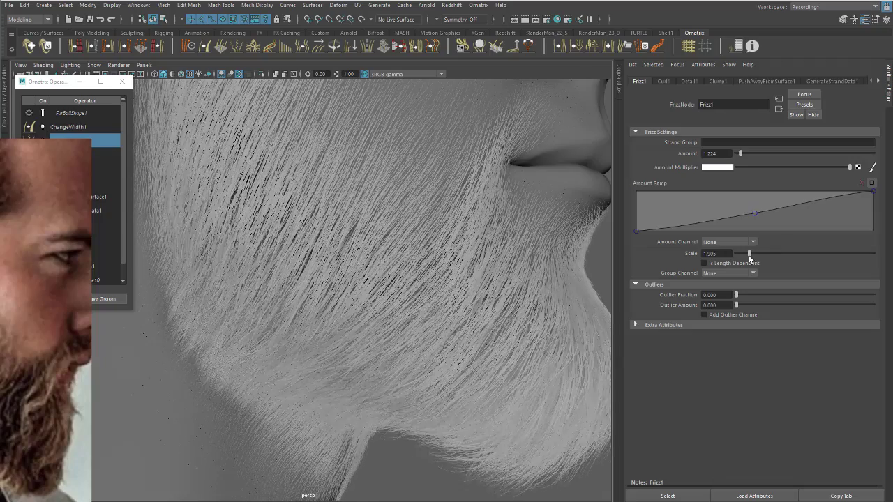
pyautogui.keyDown('alt'); pyautogui.moveTo(379, 306); pyautogui.dragTo(352, 300); pyautogui.keyUp('alt')
pyautogui.keyDown('alt'); pyautogui.moveTo(395, 305); pyautogui.dragTo(273, 199, button='middle'); pyautogui.keyUp('alt')
pyautogui.keyDown('alt'); pyautogui.moveTo(360, 243); pyautogui.dragTo(348, 244); pyautogui.keyUp('alt')
pyautogui.keyDown('alt'); pyautogui.moveTo(429, 242); pyautogui.dragTo(510, 250); pyautogui.keyUp('alt')
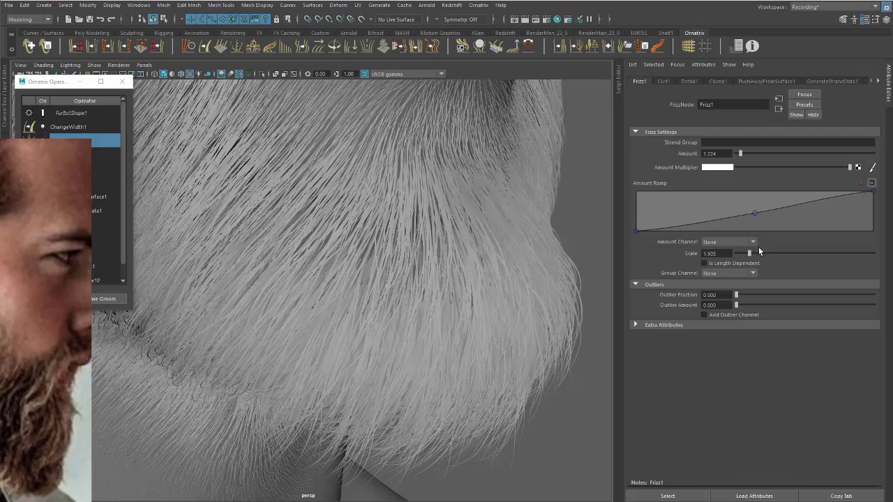
pyautogui.moveTo(750, 256); pyautogui.dragTo(751, 255)
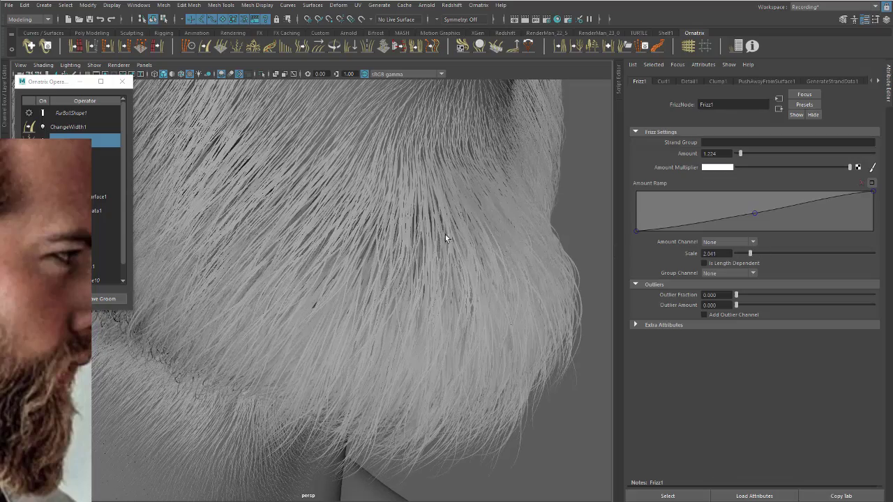
pyautogui.keyDown('alt'); pyautogui.moveTo(445, 235); pyautogui.dragTo(573, 226); pyautogui.keyUp('alt')
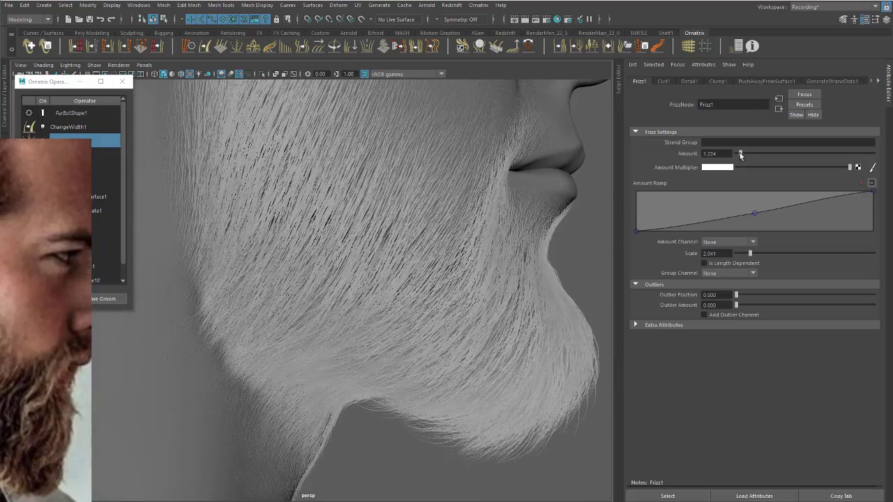
# - Try a Frizz1 Amount of 1.088, inspect the cheek strands up close, and return the Amount to 1.224
pyautogui.moveTo(740, 157)
pyautogui.mouseDown()
pyautogui.moveTo(730, 151)
pyautogui.moveTo(771, 158)
pyautogui.moveTo(740, 163)
pyautogui.mouseUp()
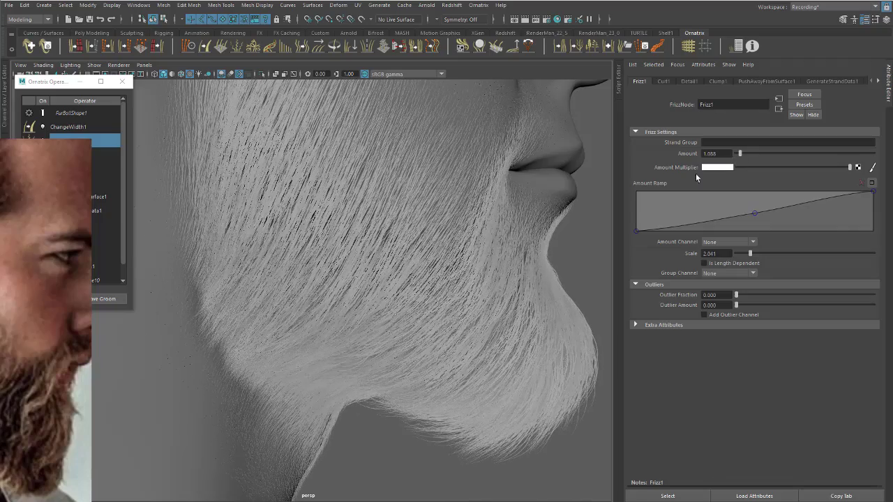
pyautogui.keyDown('alt'); pyautogui.moveTo(415, 208); pyautogui.dragTo(425, 213); pyautogui.keyUp('alt')
pyautogui.keyDown('alt'); pyautogui.moveTo(425, 213); pyautogui.dragTo(408, 266, button='middle'); pyautogui.keyUp('alt')
pyautogui.scroll(3, 389, 266)
pyautogui.keyDown('alt'); pyautogui.moveTo(389, 265); pyautogui.dragTo(364, 259); pyautogui.keyUp('alt')
pyautogui.moveTo(740, 159); pyautogui.dragTo(741, 158)
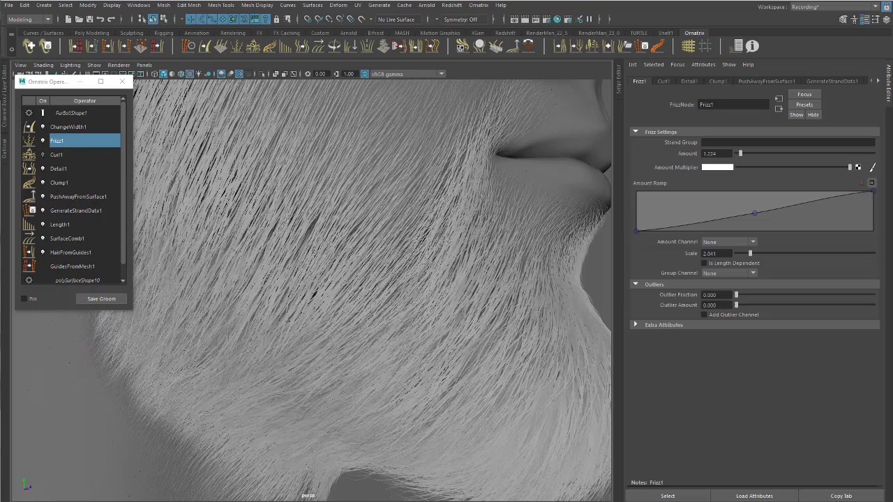
# - Delete the Curl1 operator from the beard's operator stack
pyautogui.keyDown('alt'); pyautogui.moveTo(342, 244); pyautogui.dragTo(287, 238, button='right'); pyautogui.keyUp('alt')
pyautogui.keyDown('alt'); pyautogui.moveTo(286, 238); pyautogui.dragTo(379, 270); pyautogui.keyUp('alt')
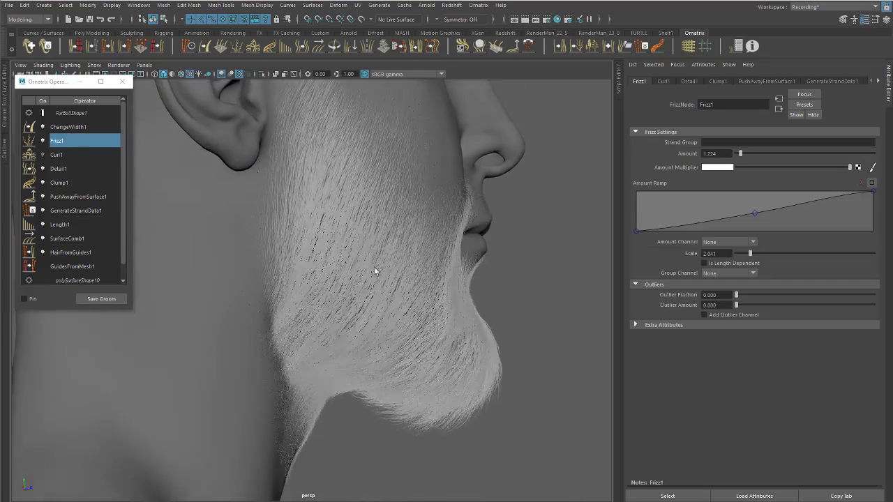
pyautogui.keyDown('alt'); pyautogui.moveTo(379, 270); pyautogui.dragTo(343, 284, button='right'); pyautogui.keyUp('alt')
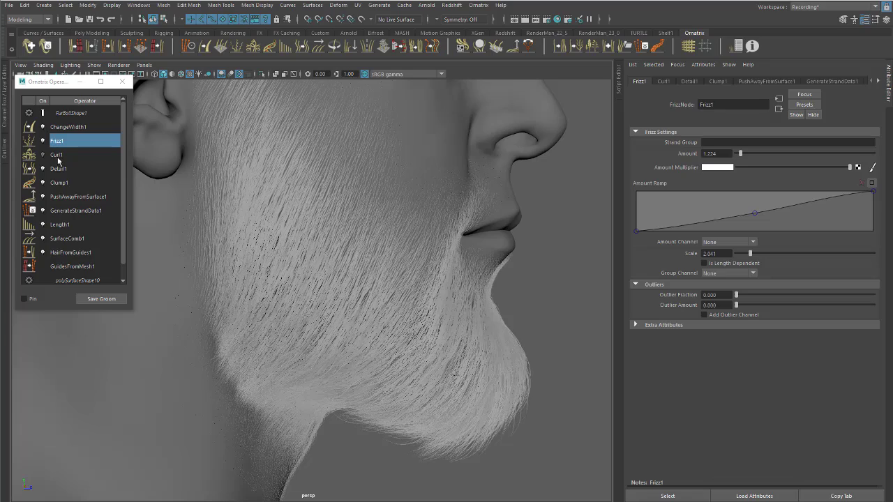
pyautogui.rightClick(58, 159)
pyautogui.click(77, 201)
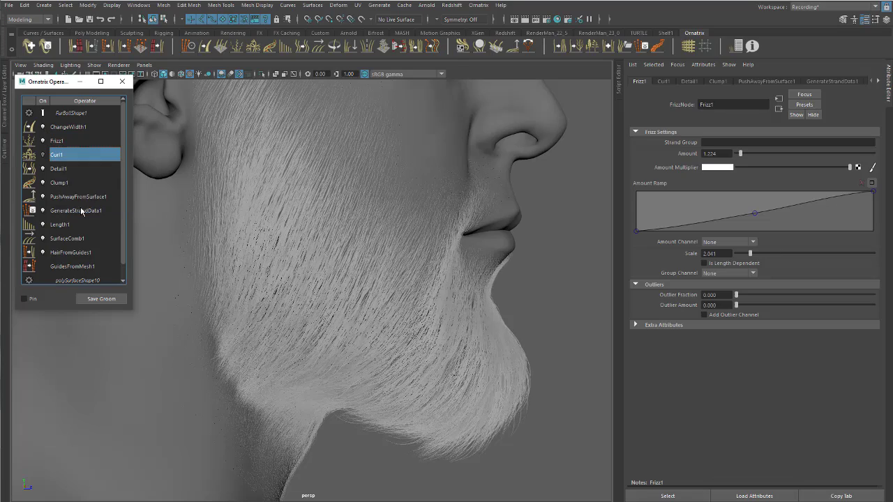
# - Set Clump1's Clump Count to 3000, regenerate the clumps and check the beard in profile
pyautogui.click(60, 168)
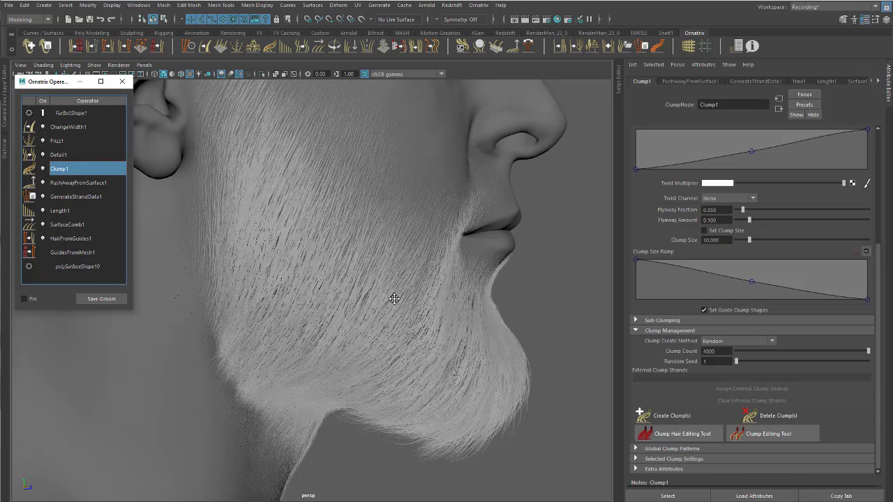
pyautogui.keyDown('alt'); pyautogui.moveTo(394, 299); pyautogui.dragTo(427, 289, button='middle'); pyautogui.keyUp('alt')
pyautogui.click(705, 351)
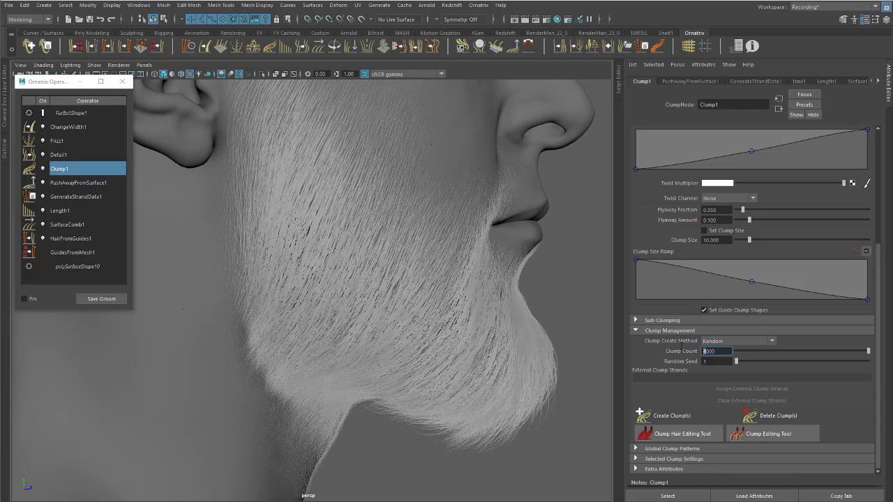
pyautogui.write('3')
pyautogui.press('Return')
pyautogui.click(652, 413)
pyautogui.keyDown('alt'); pyautogui.moveTo(398, 312); pyautogui.dragTo(422, 316); pyautogui.keyUp('alt')
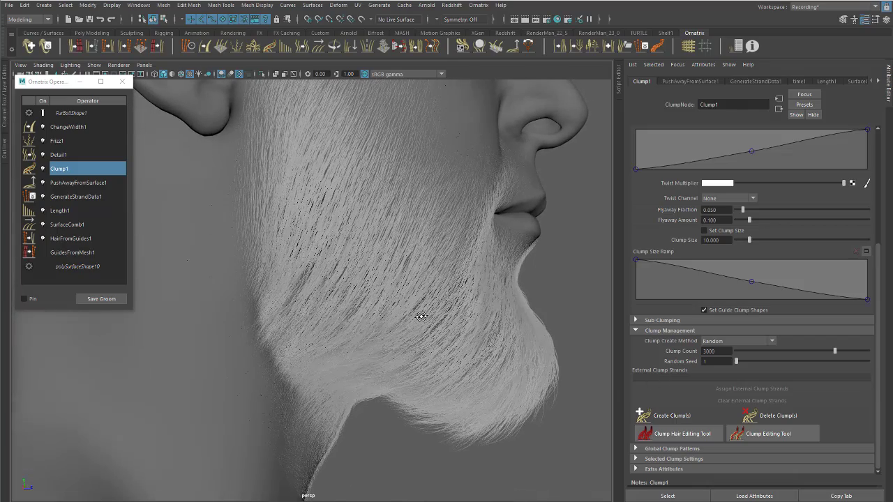
# - Disable Frizz1, try a Clump1 Clump Count of 2500, and regenerate the clumps with a count of 2000
pyautogui.click(44, 141)
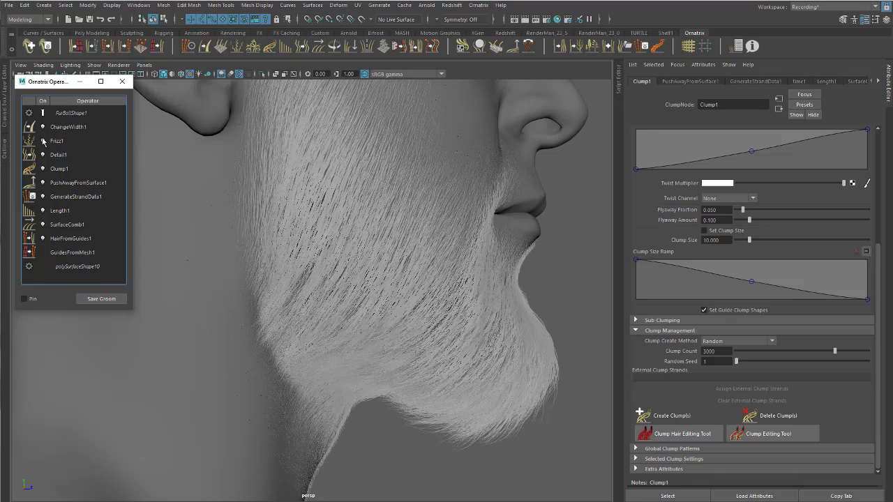
pyautogui.moveTo(447, 285)
pyautogui.keyDown('alt'); pyautogui.mouseDown()
pyautogui.moveTo(398, 293)
pyautogui.moveTo(434, 293)
pyautogui.mouseUp(); pyautogui.keyUp('alt')
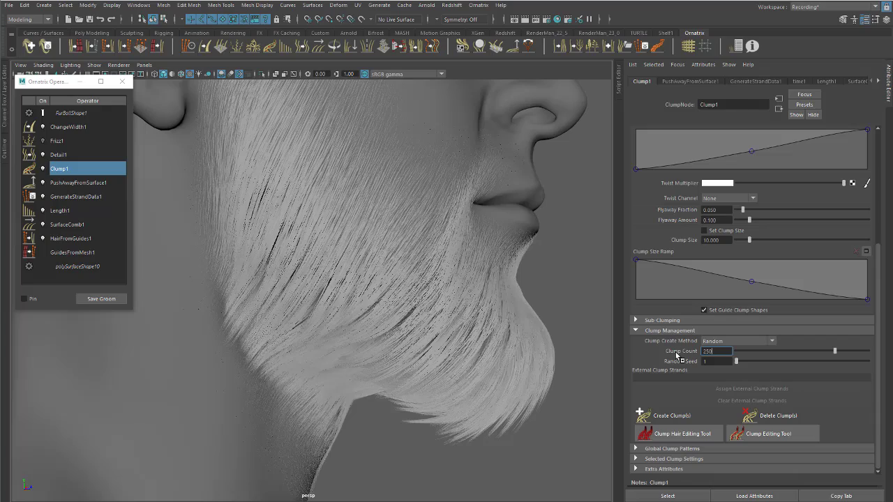
pyautogui.click(655, 416)
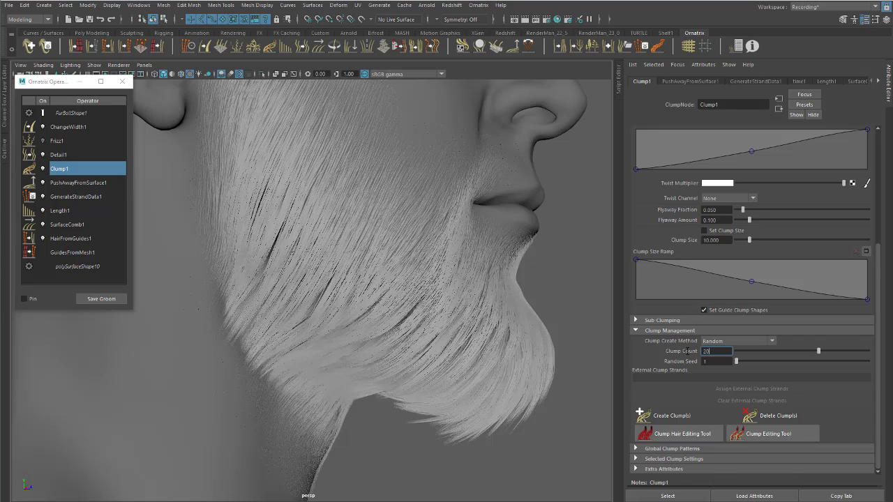
pyautogui.click(664, 414)
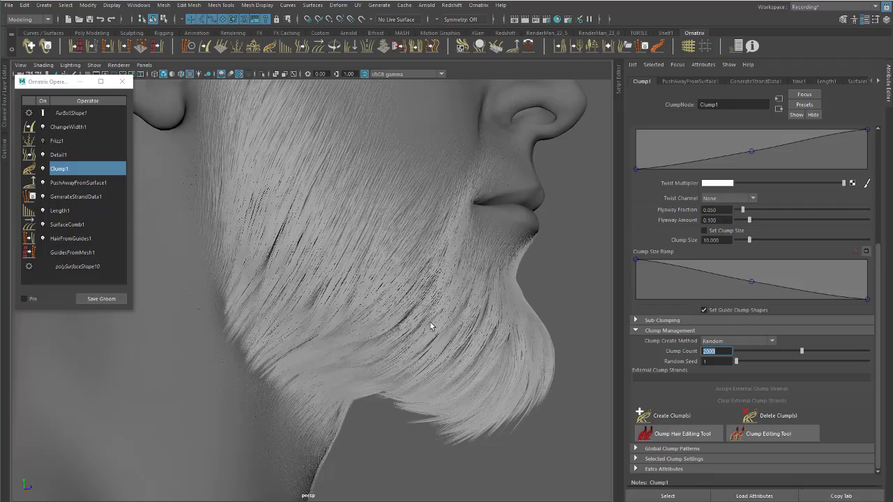
pyautogui.moveTo(431, 326)
pyautogui.keyDown('alt'); pyautogui.mouseDown()
pyautogui.moveTo(279, 326)
pyautogui.moveTo(442, 285)
pyautogui.moveTo(470, 319)
pyautogui.moveTo(492, 318)
pyautogui.moveTo(427, 313)
pyautogui.mouseUp(); pyautogui.keyUp('alt')
pyautogui.moveTo(427, 313)
pyautogui.keyDown('alt'); pyautogui.mouseDown(button='right')
pyautogui.moveTo(447, 321)
pyautogui.moveTo(438, 316)
pyautogui.mouseUp(button='right'); pyautogui.keyUp('alt')
# - Re-enable Frizz1 and set its Scale to 1.701
pyautogui.click(64, 155)
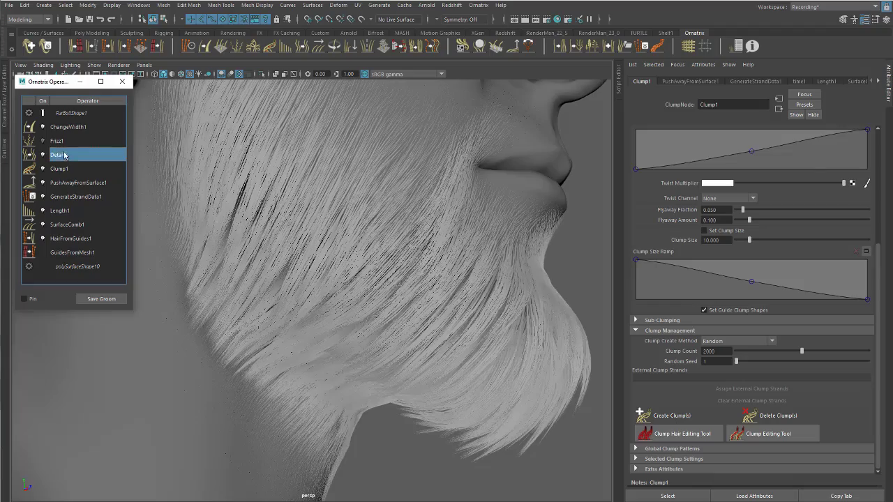
pyautogui.click(54, 141)
pyautogui.click(43, 142)
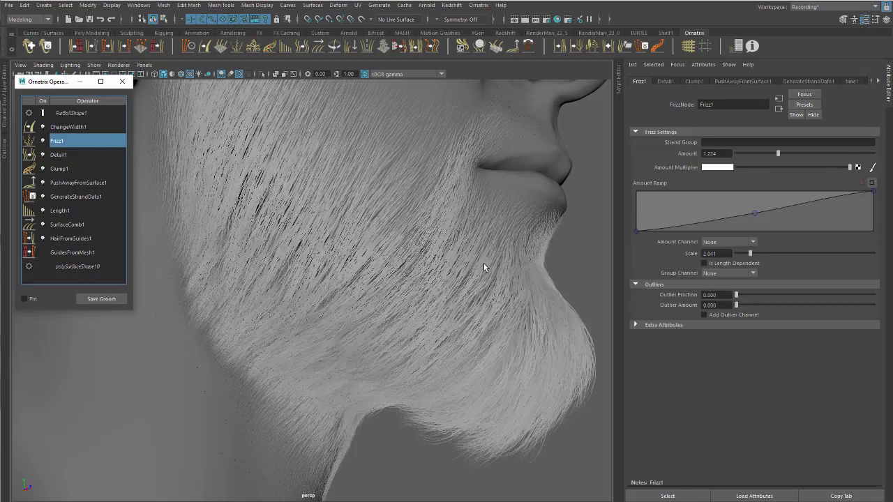
pyautogui.moveTo(485, 267)
pyautogui.keyDown('alt'); pyautogui.mouseDown()
pyautogui.moveTo(498, 274)
pyautogui.moveTo(507, 263)
pyautogui.moveTo(372, 261)
pyautogui.moveTo(272, 314)
pyautogui.moveTo(204, 255)
pyautogui.moveTo(343, 247)
pyautogui.moveTo(520, 304)
pyautogui.moveTo(499, 268)
pyautogui.mouseUp(); pyautogui.keyUp('alt')
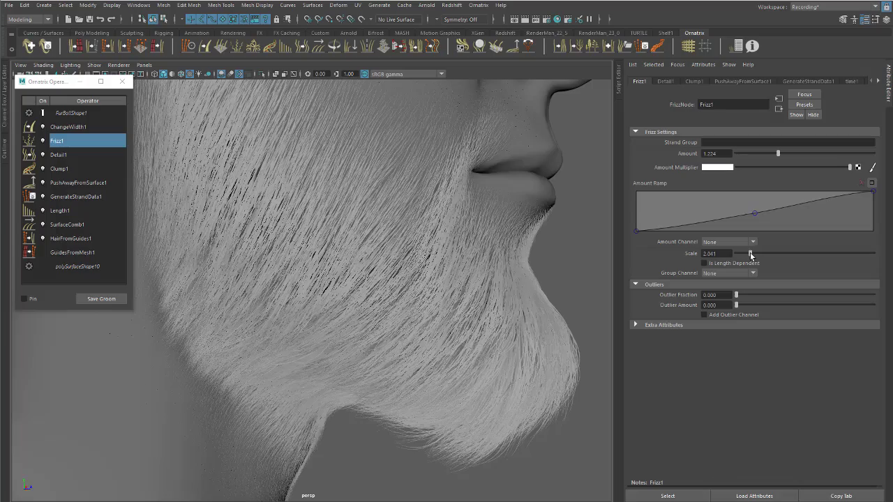
pyautogui.moveTo(751, 255); pyautogui.dragTo(748, 257)
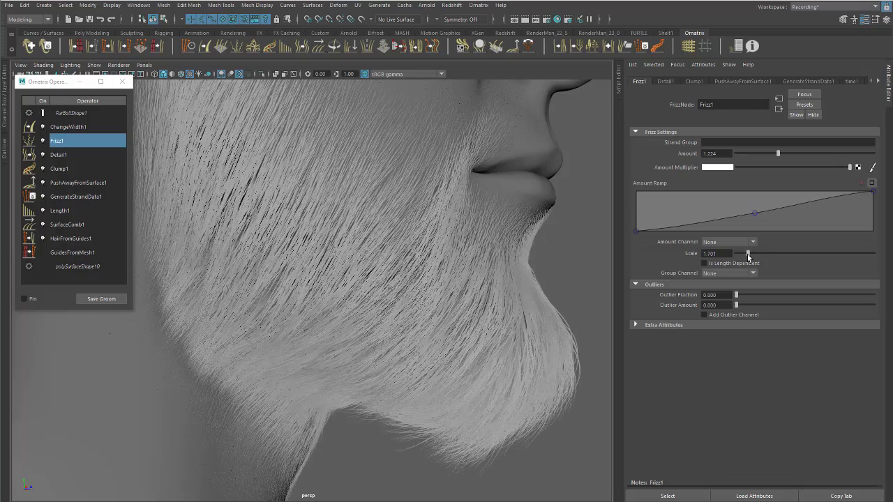
pyautogui.keyDown('alt'); pyautogui.moveTo(560, 258); pyautogui.dragTo(533, 242); pyautogui.keyUp('alt')
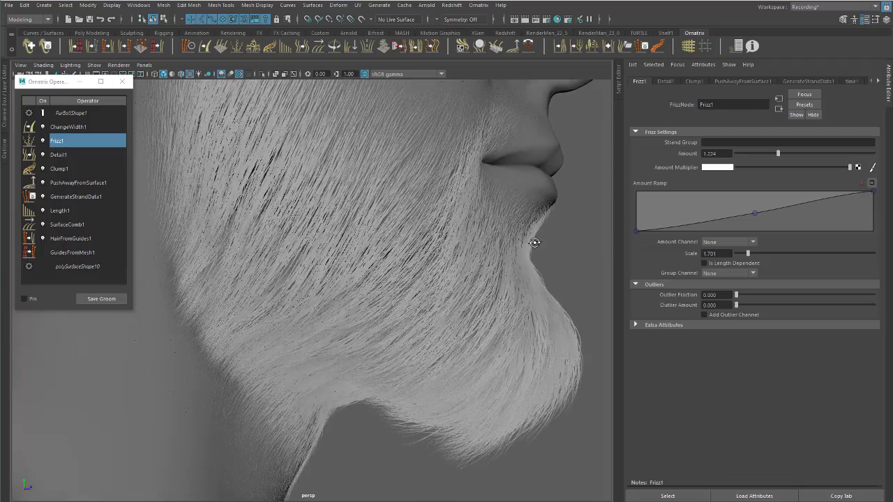
# - Bring the upper cheek strands into close view and raise Frizz1's Amount to 4.000
pyautogui.keyDown('alt'); pyautogui.moveTo(533, 242); pyautogui.dragTo(436, 240, button='right'); pyautogui.keyUp('alt')
pyautogui.keyDown('alt'); pyautogui.moveTo(437, 240); pyautogui.dragTo(449, 289, button='middle'); pyautogui.keyUp('alt')
pyautogui.keyDown('alt'); pyautogui.moveTo(404, 233); pyautogui.dragTo(473, 229, button='right'); pyautogui.keyUp('alt')
pyautogui.keyDown('alt'); pyautogui.moveTo(473, 229); pyautogui.dragTo(489, 282, button='middle'); pyautogui.keyUp('alt')
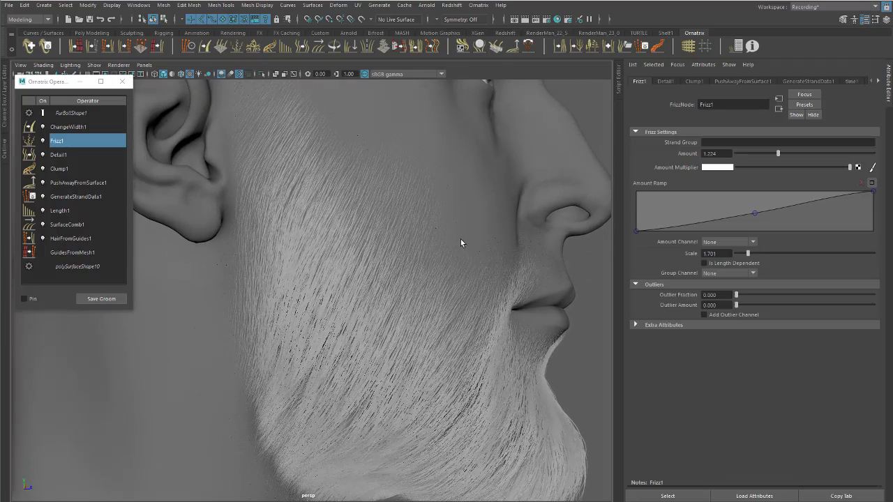
pyautogui.keyDown('alt'); pyautogui.moveTo(459, 239); pyautogui.dragTo(436, 248); pyautogui.keyUp('alt')
pyautogui.keyDown('alt'); pyautogui.moveTo(409, 175); pyautogui.dragTo(513, 237, button='right'); pyautogui.keyUp('alt')
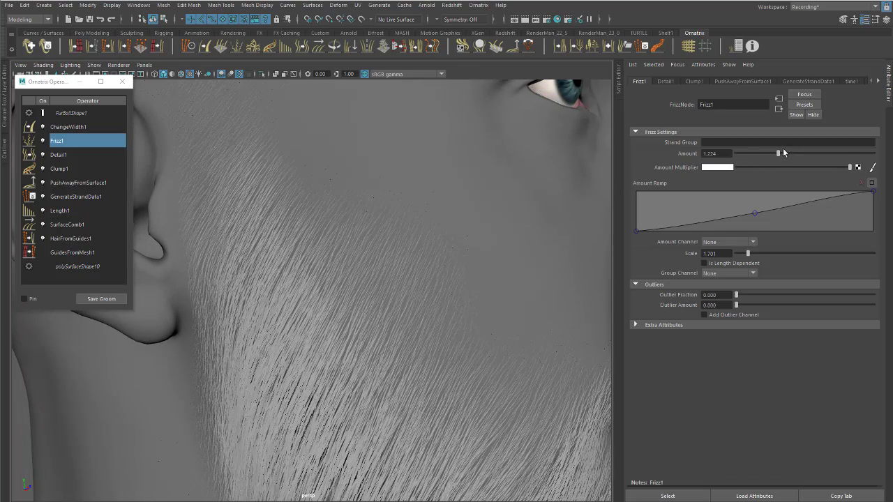
pyautogui.moveTo(779, 153); pyautogui.dragTo(875, 153)
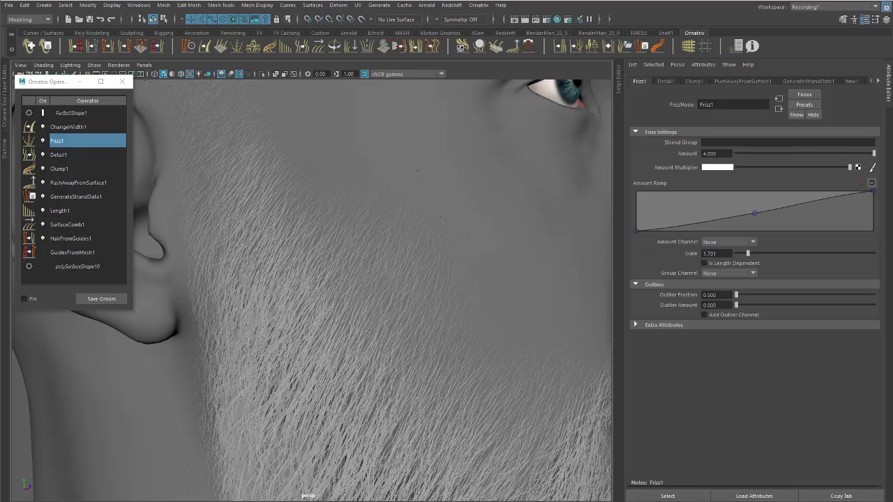
# - Examine how the frizz affects the short sideburn and upper cheek hairs up close
pyautogui.keyDown('alt'); pyautogui.moveTo(399, 254); pyautogui.dragTo(328, 191); pyautogui.keyUp('alt')
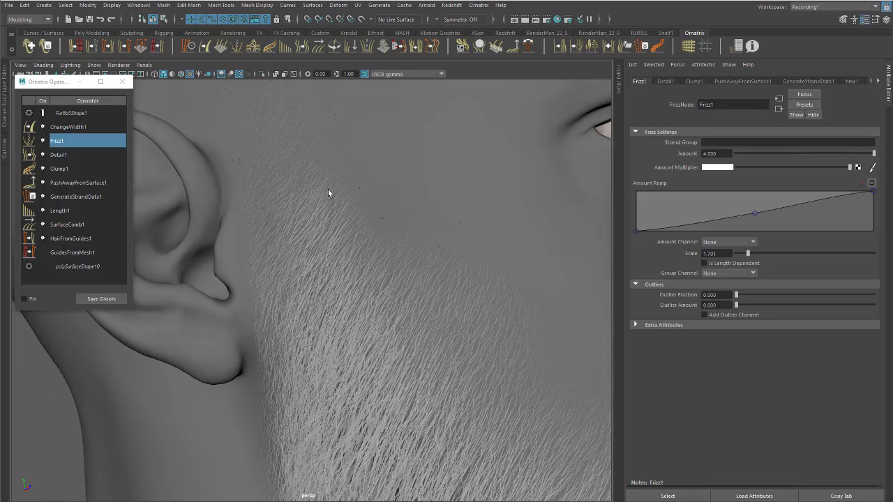
pyautogui.keyDown('alt'); pyautogui.moveTo(328, 192); pyautogui.dragTo(384, 162, button='right'); pyautogui.keyUp('alt')
pyautogui.keyDown('alt'); pyautogui.moveTo(384, 162); pyautogui.dragTo(367, 227, button='middle'); pyautogui.keyUp('alt')
pyautogui.keyDown('alt'); pyautogui.moveTo(367, 228); pyautogui.dragTo(377, 231); pyautogui.keyUp('alt')
pyautogui.keyDown('alt'); pyautogui.moveTo(377, 231); pyautogui.dragTo(309, 179, button='middle'); pyautogui.keyUp('alt')
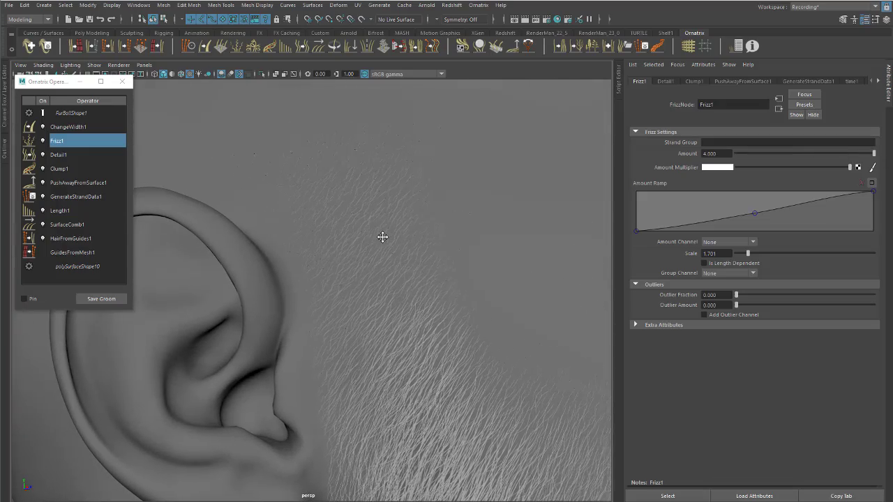
pyautogui.keyDown('alt'); pyautogui.moveTo(310, 180); pyautogui.dragTo(283, 186, button='right'); pyautogui.keyUp('alt')
pyautogui.keyDown('alt'); pyautogui.moveTo(379, 331); pyautogui.dragTo(376, 280, button='middle'); pyautogui.keyUp('alt')
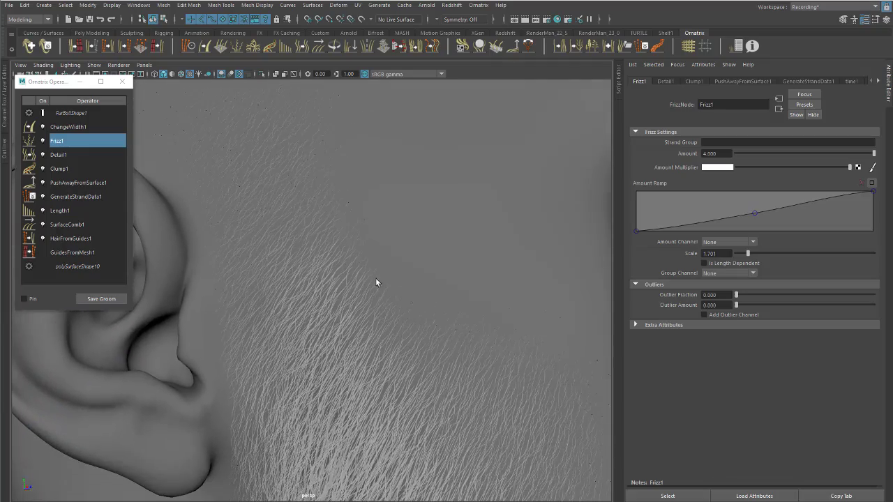
pyautogui.keyDown('alt'); pyautogui.moveTo(376, 279); pyautogui.dragTo(286, 311, button='right'); pyautogui.keyUp('alt')
pyautogui.keyDown('alt'); pyautogui.moveTo(287, 312); pyautogui.dragTo(324, 207, button='middle'); pyautogui.keyUp('alt')
pyautogui.keyDown('alt'); pyautogui.moveTo(324, 207); pyautogui.dragTo(394, 140, button='right'); pyautogui.keyUp('alt')
pyautogui.keyDown('alt'); pyautogui.moveTo(394, 139); pyautogui.dragTo(412, 204, button='middle'); pyautogui.keyUp('alt')
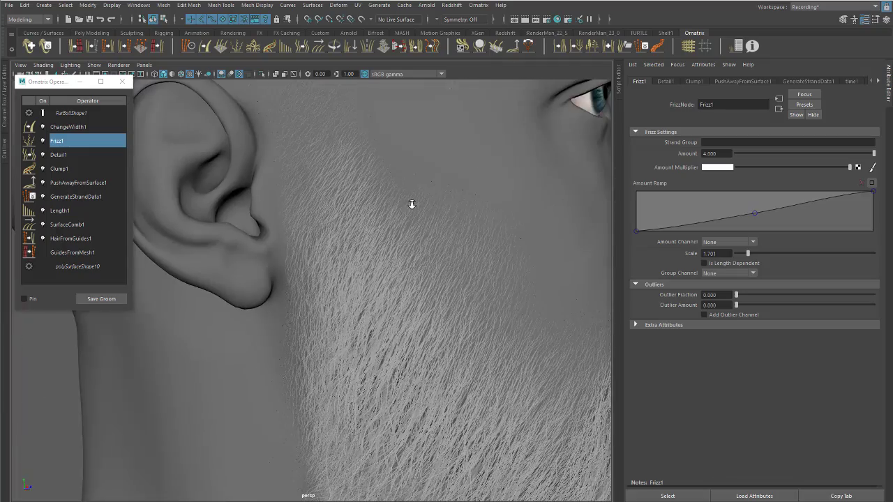
pyautogui.keyDown('alt'); pyautogui.moveTo(411, 204); pyautogui.dragTo(449, 213, button='right'); pyautogui.keyUp('alt')
pyautogui.keyDown('alt'); pyautogui.moveTo(449, 213); pyautogui.dragTo(395, 291, button='middle'); pyautogui.keyUp('alt')
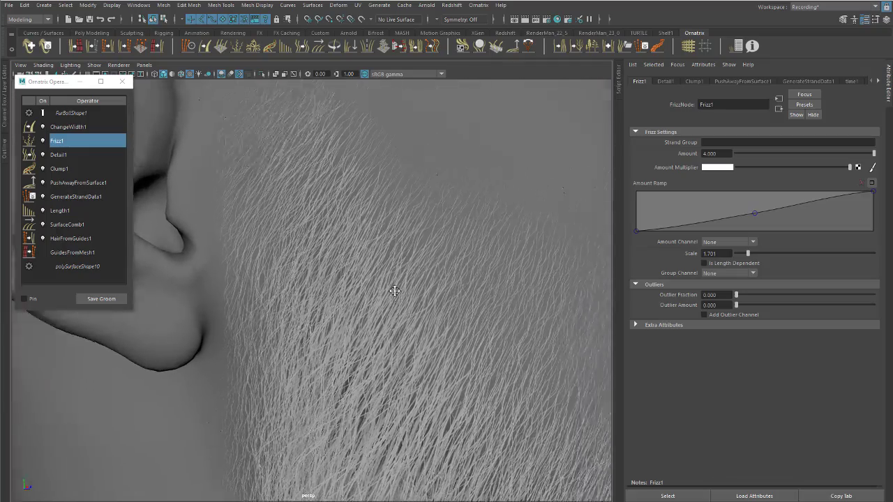
pyautogui.keyDown('alt'); pyautogui.moveTo(394, 290); pyautogui.dragTo(502, 288, button='right'); pyautogui.keyUp('alt')
pyautogui.keyDown('alt'); pyautogui.moveTo(502, 289); pyautogui.dragTo(391, 255, button='middle'); pyautogui.keyUp('alt')
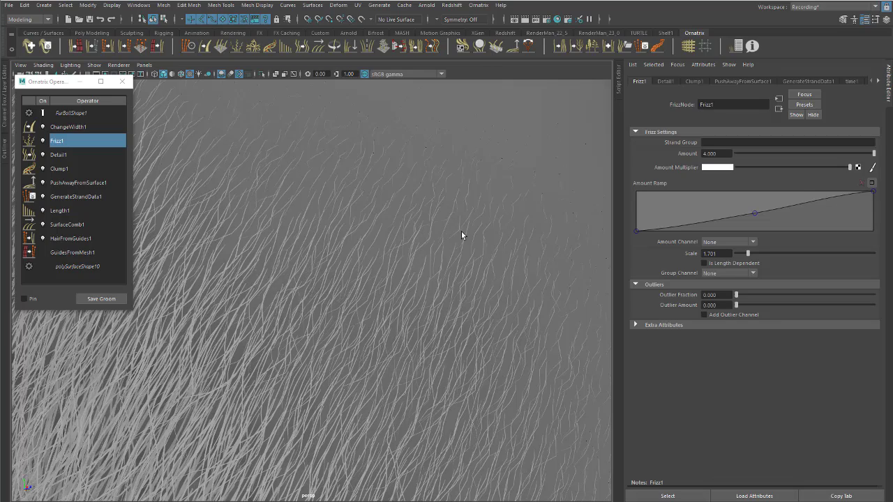
# - Compare the frizz on the long jaw strands with the short hairs along the cheek line
pyautogui.keyDown('alt'); pyautogui.moveTo(464, 265); pyautogui.dragTo(432, 309, button='right'); pyautogui.keyUp('alt')
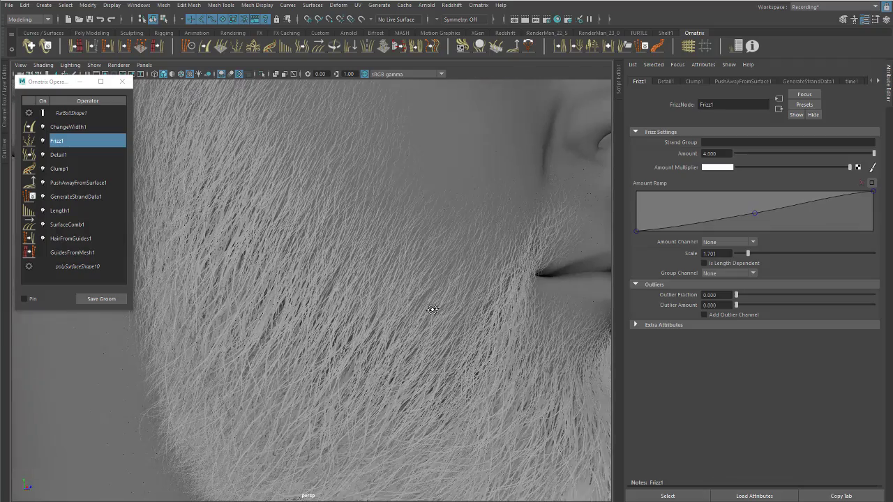
pyautogui.keyDown('alt'); pyautogui.moveTo(433, 309); pyautogui.dragTo(362, 231, button='middle'); pyautogui.keyUp('alt')
pyautogui.keyDown('alt'); pyautogui.moveTo(363, 231); pyautogui.dragTo(233, 213, button='right'); pyautogui.keyUp('alt')
pyautogui.keyDown('alt'); pyautogui.moveTo(233, 214); pyautogui.dragTo(233, 172); pyautogui.keyUp('alt')
pyautogui.keyDown('alt'); pyautogui.moveTo(232, 172); pyautogui.dragTo(372, 254, button='right'); pyautogui.keyUp('alt')
pyautogui.keyDown('alt'); pyautogui.moveTo(372, 253); pyautogui.dragTo(431, 258, button='middle'); pyautogui.keyUp('alt')
pyautogui.keyDown('alt'); pyautogui.moveTo(432, 258); pyautogui.dragTo(404, 232); pyautogui.keyUp('alt')
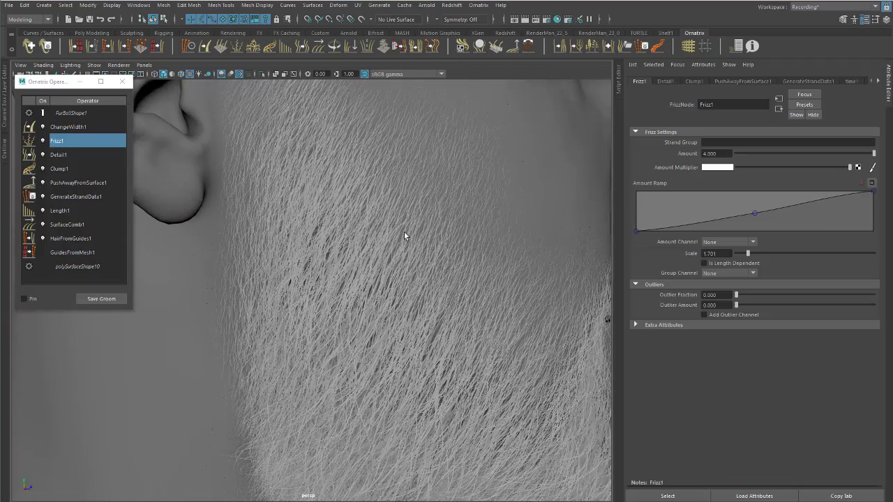
pyautogui.keyDown('alt'); pyautogui.moveTo(404, 231); pyautogui.dragTo(304, 217, button='right'); pyautogui.keyUp('alt')
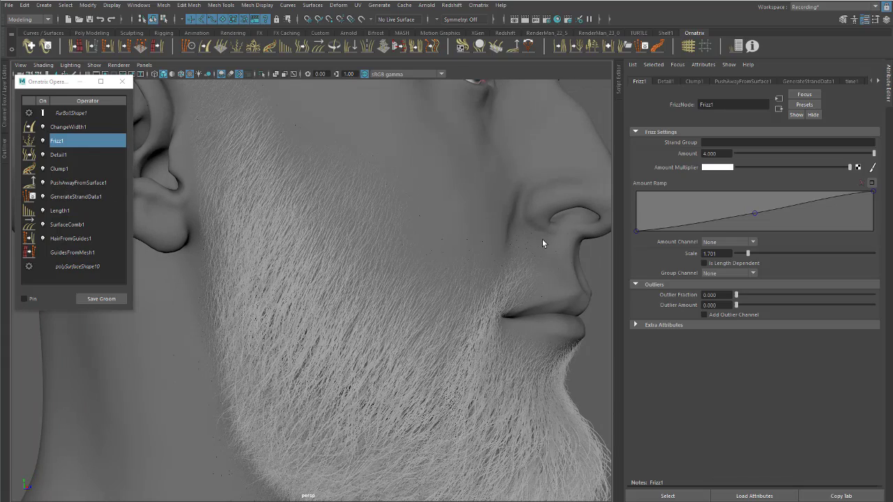
# - Drive Frizz1's Amount with the LengthCH channel and check the cheek hairs
pyautogui.click(713, 242)
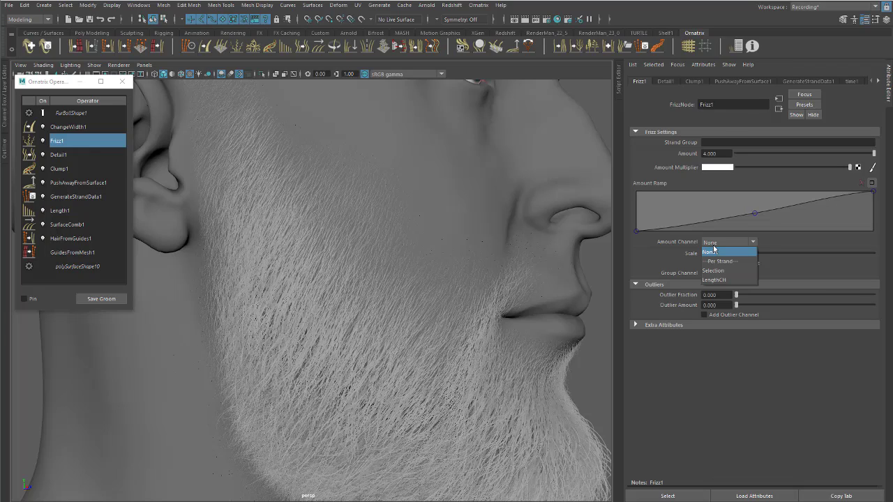
pyautogui.click(716, 280)
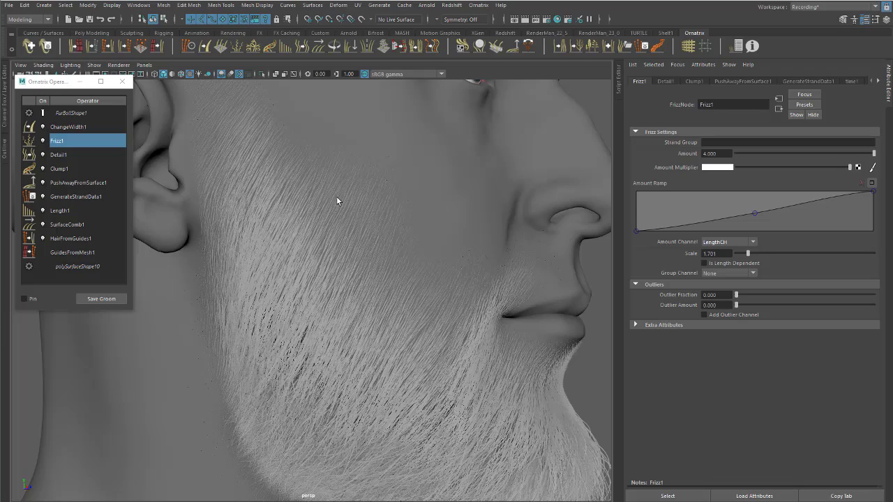
pyautogui.scroll(5, 339, 199)
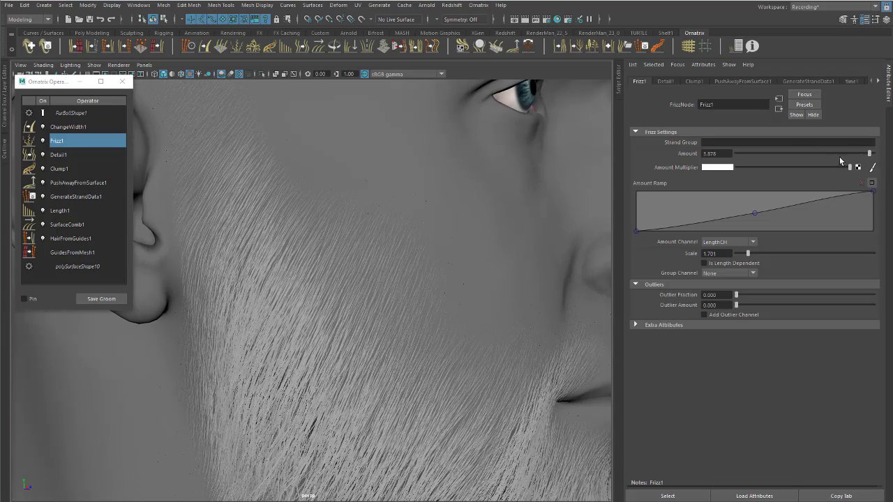
# - Try lower Frizz1 Amounts while watching the short cheek hairs, and return the Amount to 4.000
pyautogui.moveTo(839, 157); pyautogui.dragTo(817, 156)
pyautogui.moveTo(765, 166); pyautogui.dragTo(876, 162)
pyautogui.keyDown('alt'); pyautogui.moveTo(303, 169); pyautogui.dragTo(487, 223, button='right'); pyautogui.keyUp('alt')
pyautogui.keyDown('alt'); pyautogui.moveTo(486, 224); pyautogui.dragTo(490, 252, button='middle'); pyautogui.keyUp('alt')
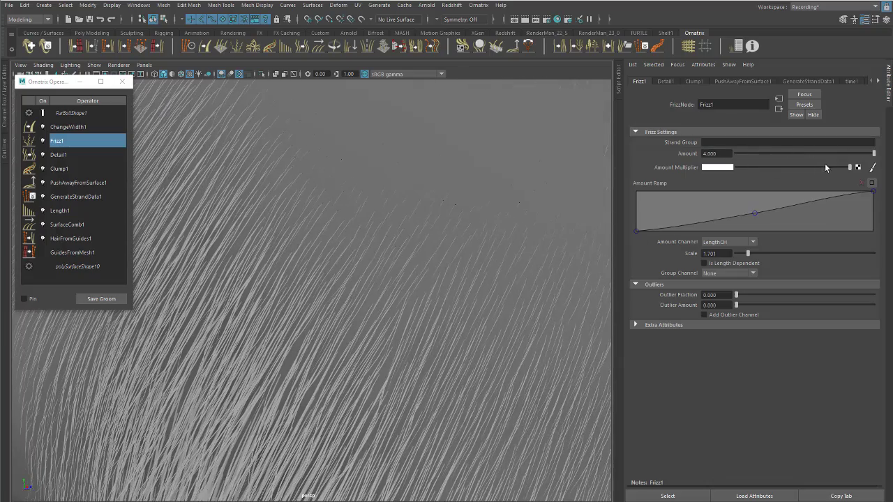
pyautogui.moveTo(811, 153); pyautogui.dragTo(875, 165)
pyautogui.keyDown('alt'); pyautogui.moveTo(439, 269); pyautogui.dragTo(218, 310, button='right'); pyautogui.keyUp('alt')
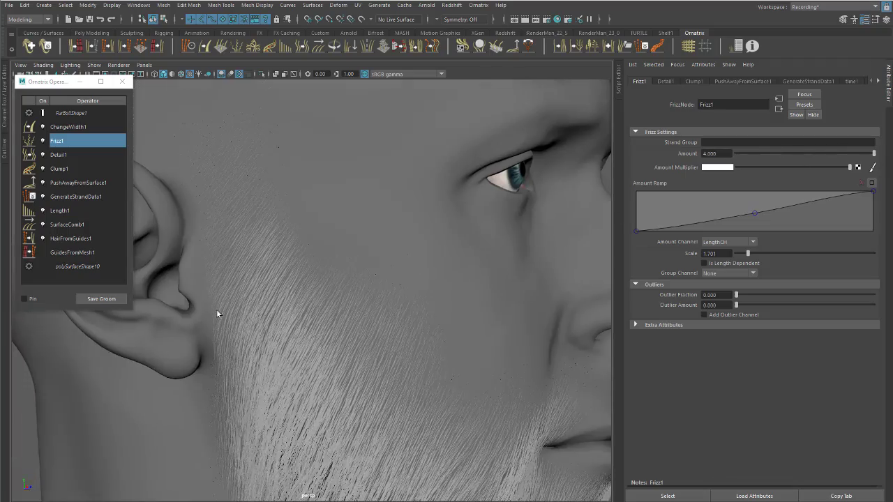
# - Lower Frizz1's Amount to 2.054, check the jaw strands and profile, and set the Amount to 1.905
pyautogui.keyDown('alt'); pyautogui.moveTo(377, 307); pyautogui.dragTo(410, 227, button='middle'); pyautogui.keyUp('alt')
pyautogui.keyDown('alt'); pyautogui.moveTo(411, 228); pyautogui.dragTo(418, 175); pyautogui.keyUp('alt')
pyautogui.keyDown('alt'); pyautogui.moveTo(404, 202); pyautogui.dragTo(522, 139, button='right'); pyautogui.keyUp('alt')
pyautogui.moveTo(870, 156); pyautogui.dragTo(806, 165)
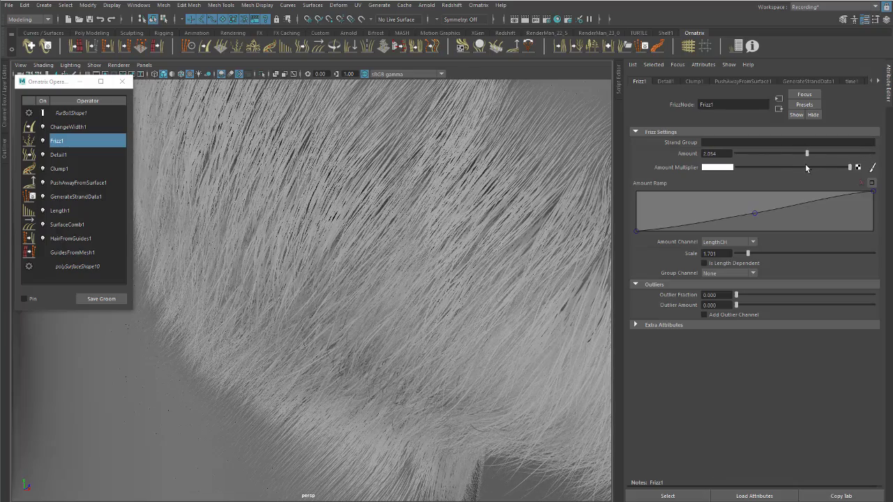
pyautogui.keyDown('alt'); pyautogui.moveTo(397, 202); pyautogui.dragTo(202, 206, button='right'); pyautogui.keyUp('alt')
pyautogui.keyDown('alt'); pyautogui.moveTo(279, 209); pyautogui.dragTo(408, 219); pyautogui.keyUp('alt')
pyautogui.keyDown('alt'); pyautogui.moveTo(482, 161); pyautogui.dragTo(412, 224, button='middle'); pyautogui.keyUp('alt')
pyautogui.keyDown('alt'); pyautogui.moveTo(411, 223); pyautogui.dragTo(459, 222, button='right'); pyautogui.keyUp('alt')
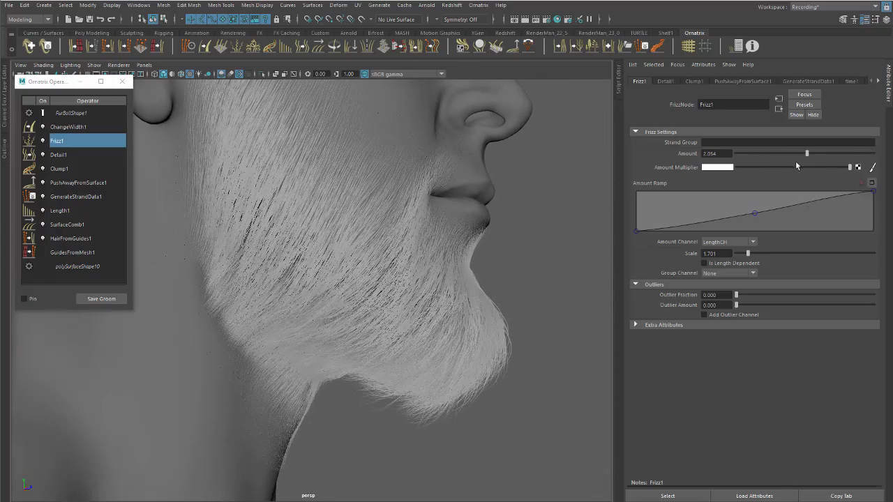
pyautogui.moveTo(807, 155)
pyautogui.mouseDown()
pyautogui.moveTo(779, 155)
pyautogui.moveTo(800, 161)
pyautogui.mouseUp()
pyautogui.moveTo(421, 226)
pyautogui.keyDown('alt'); pyautogui.mouseDown()
pyautogui.moveTo(438, 230)
pyautogui.moveTo(426, 217)
pyautogui.mouseUp(); pyautogui.keyUp('alt')
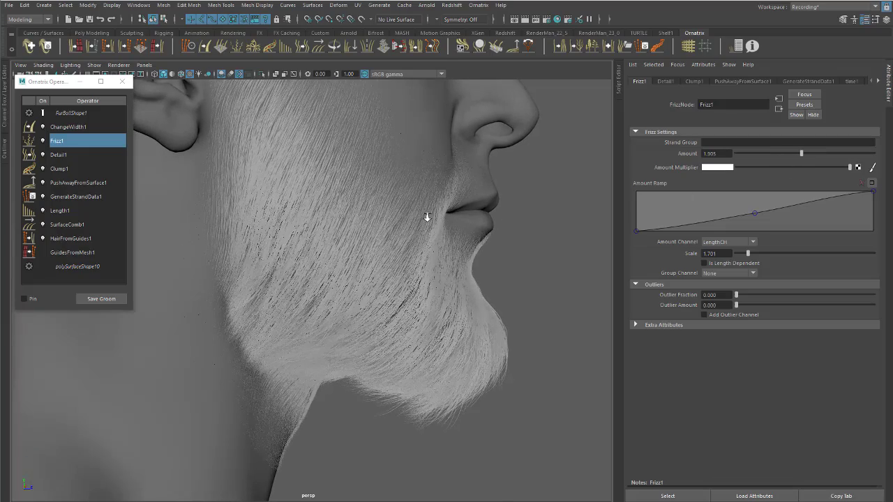
# - Set Frizz1's Scale to 2.177 and check the strands across the cheek and jaw
pyautogui.keyDown('alt'); pyautogui.moveTo(426, 217); pyautogui.dragTo(461, 226, button='right'); pyautogui.keyUp('alt')
pyautogui.keyDown('alt'); pyautogui.moveTo(460, 226); pyautogui.dragTo(522, 287, button='middle'); pyautogui.keyUp('alt')
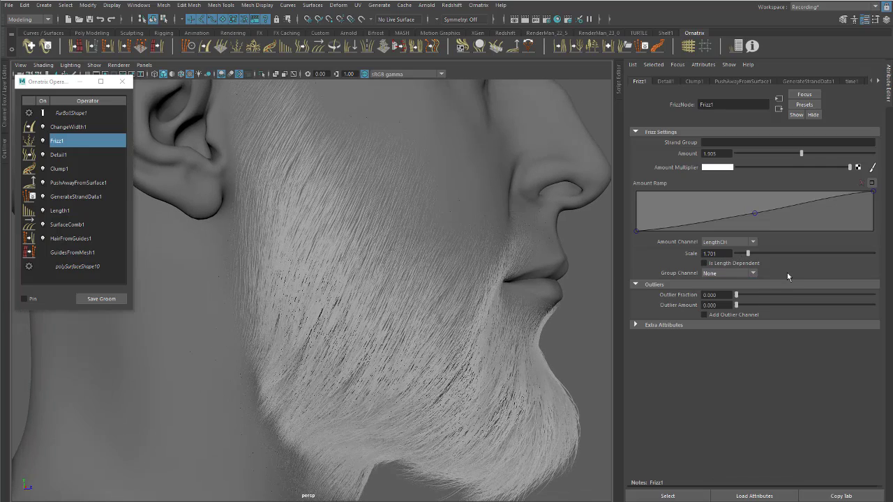
pyautogui.keyDown('alt'); pyautogui.moveTo(475, 256); pyautogui.dragTo(453, 245, button='middle'); pyautogui.keyUp('alt')
pyautogui.scroll(2, 453, 245)
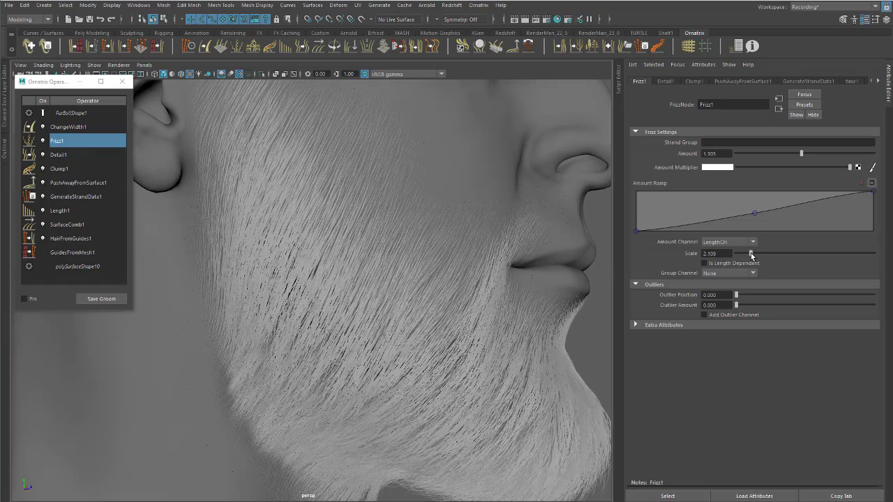
pyautogui.moveTo(751, 256); pyautogui.dragTo(751, 256)
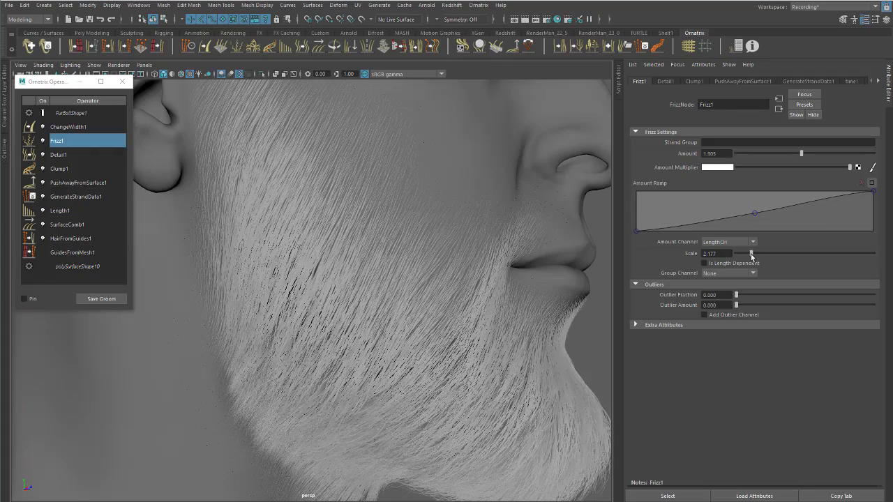
pyautogui.keyDown('alt'); pyautogui.moveTo(417, 274); pyautogui.dragTo(395, 260); pyautogui.keyUp('alt')
pyautogui.keyDown('alt'); pyautogui.moveTo(396, 260); pyautogui.dragTo(395, 268, button='middle'); pyautogui.keyUp('alt')
pyautogui.keyDown('alt'); pyautogui.moveTo(356, 256); pyautogui.dragTo(398, 262, button='right'); pyautogui.keyUp('alt')
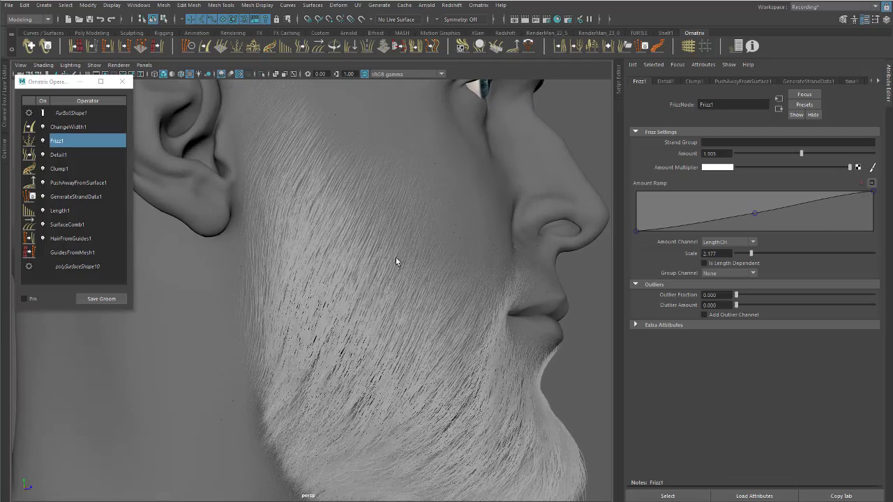
# - Compare the cheek and jaw hairs with Frizz1's Amount Channel set to None and back to LengthCH
pyautogui.moveTo(403, 251)
pyautogui.keyDown('alt'); pyautogui.mouseDown()
pyautogui.moveTo(387, 235)
pyautogui.moveTo(379, 247)
pyautogui.moveTo(403, 255)
pyautogui.mouseUp(); pyautogui.keyUp('alt')
pyautogui.click(729, 242)
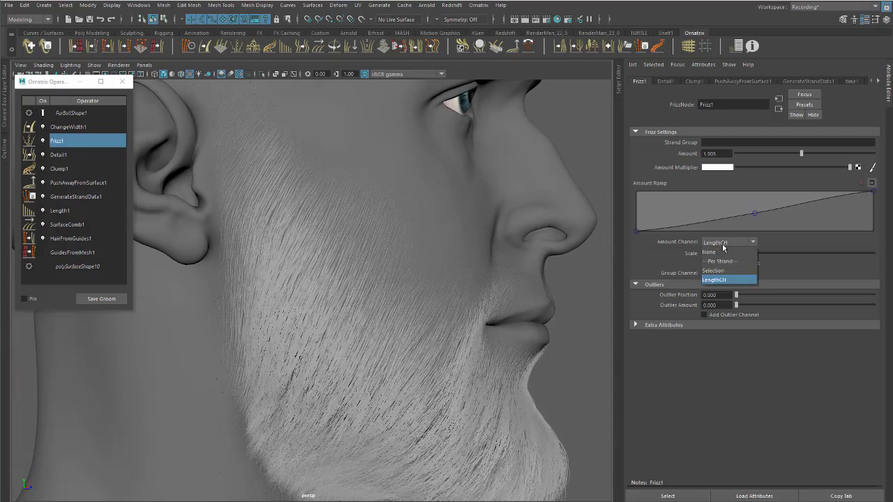
pyautogui.click(720, 253)
pyautogui.scroll(3, 459, 232)
pyautogui.scroll(-3, 458, 231)
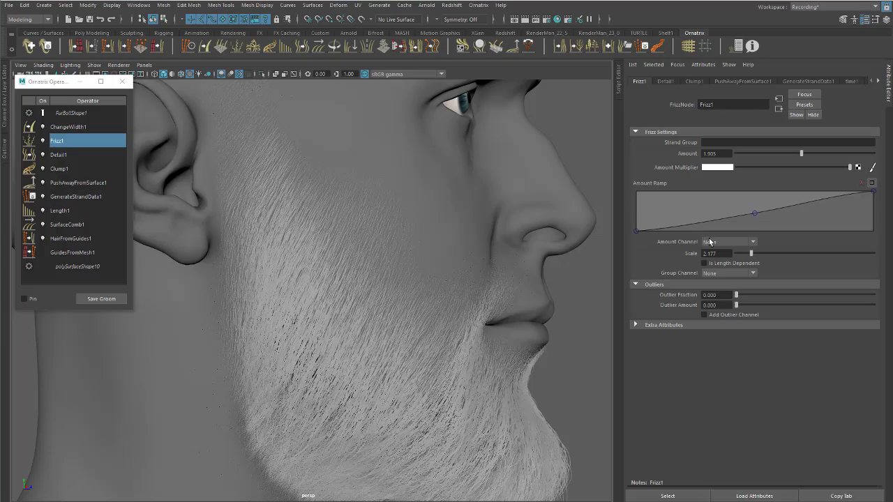
pyautogui.click(710, 241)
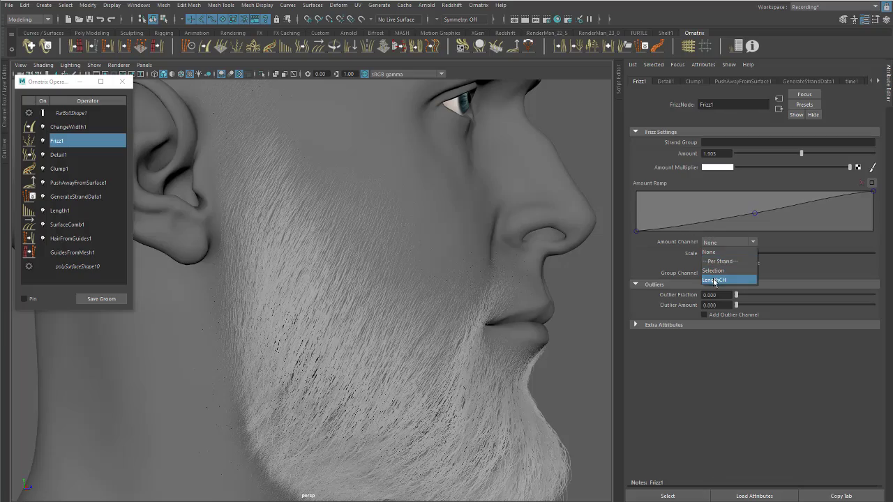
pyautogui.click(715, 281)
pyautogui.scroll(3, 405, 266)
pyautogui.scroll(-3, 405, 270)
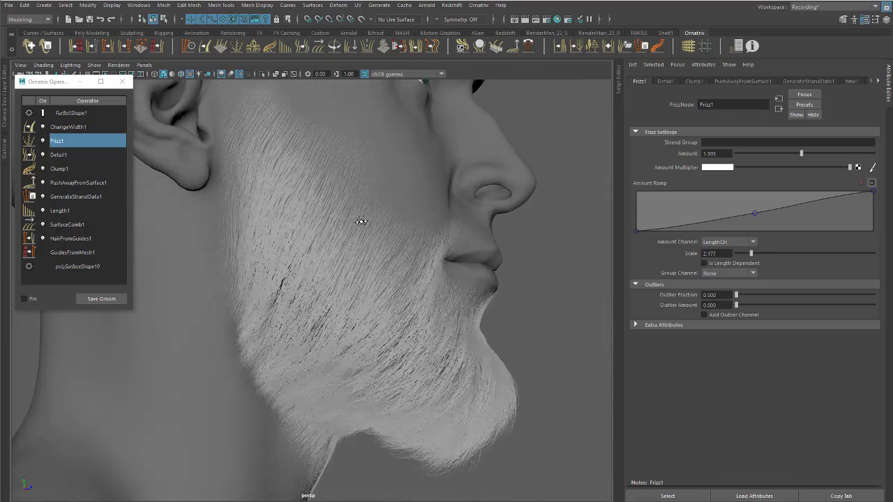
pyautogui.scroll(4, 361, 219)
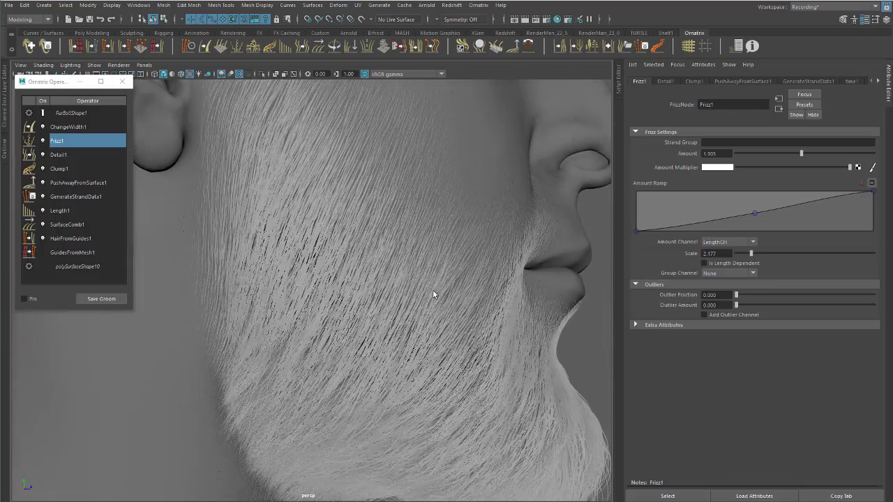
pyautogui.scroll(-4, 404, 286)
pyautogui.keyDown('alt'); pyautogui.moveTo(372, 279); pyautogui.dragTo(425, 316); pyautogui.keyUp('alt')
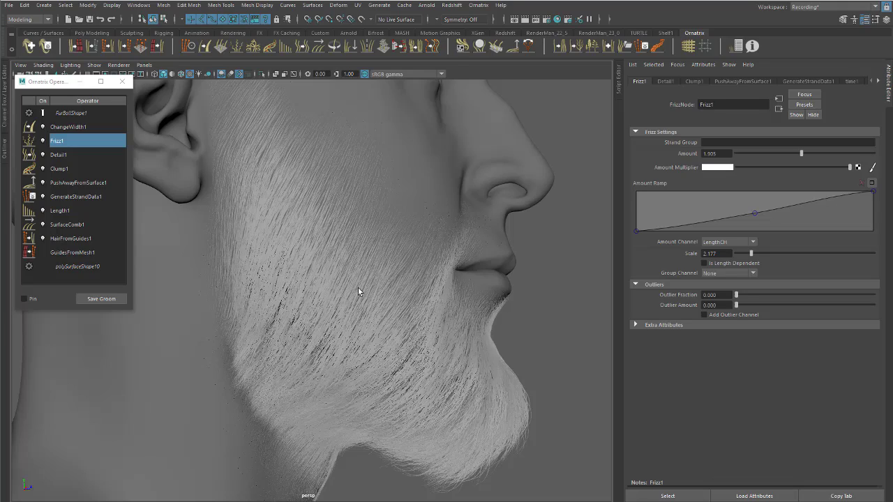
# - Turn off the Frizz1 operator, show Clump1's settings and inspect the clumps around the jaw and chin
pyautogui.click(43, 142)
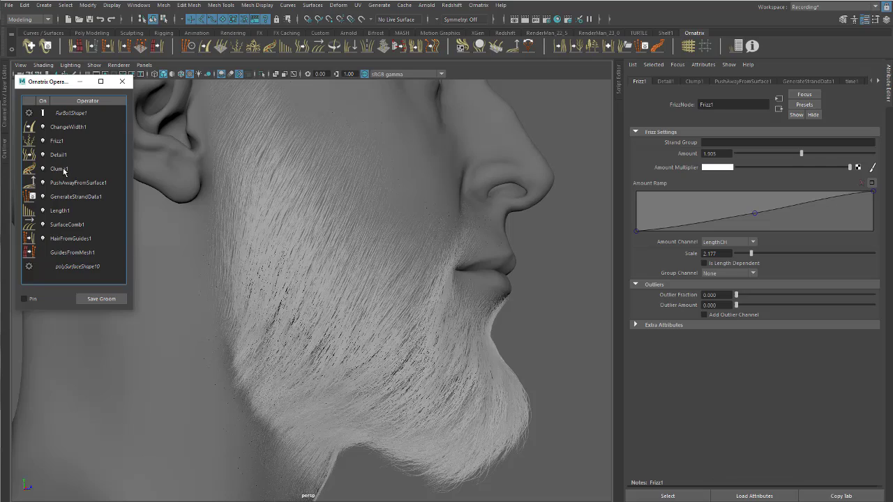
pyautogui.click(59, 169)
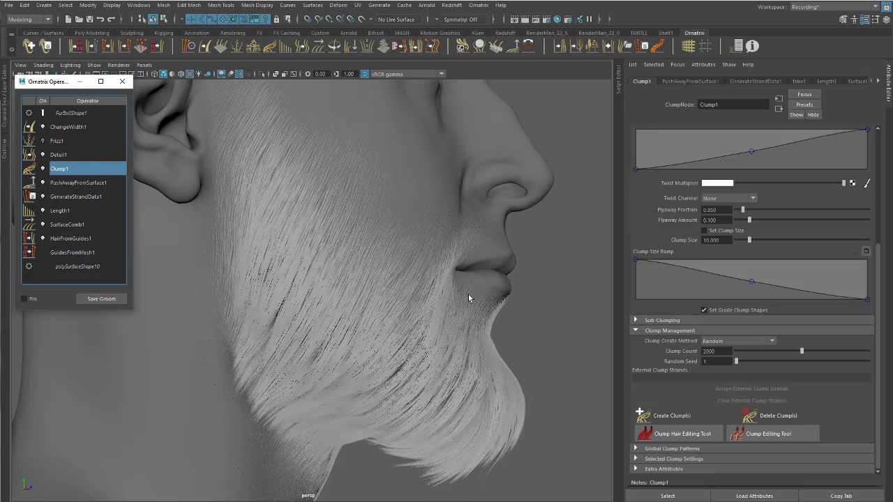
pyautogui.keyDown('alt'); pyautogui.moveTo(468, 294); pyautogui.dragTo(441, 246); pyautogui.keyUp('alt')
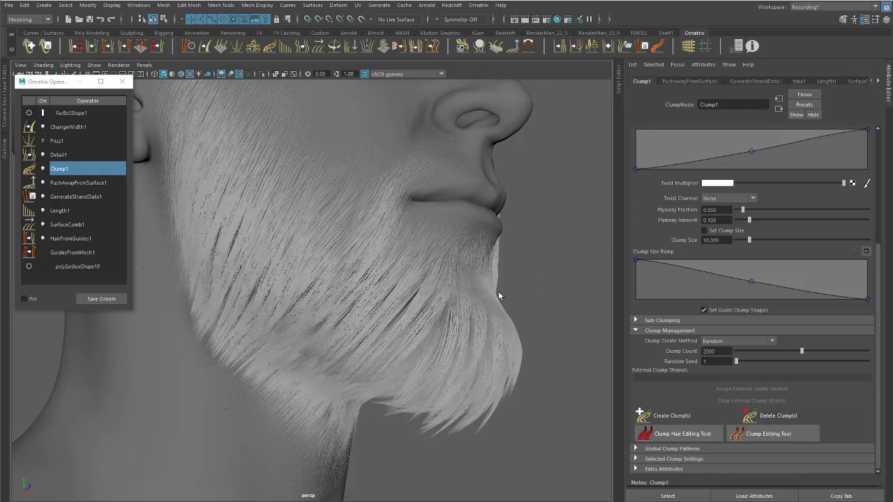
pyautogui.keyDown('alt'); pyautogui.moveTo(499, 296); pyautogui.dragTo(442, 295); pyautogui.keyUp('alt')
pyautogui.keyDown('alt'); pyautogui.moveTo(355, 317); pyautogui.dragTo(313, 321); pyautogui.keyUp('alt')
pyautogui.keyDown('alt'); pyautogui.moveTo(314, 321); pyautogui.dragTo(367, 341, button='right'); pyautogui.keyUp('alt')
pyautogui.keyDown('alt'); pyautogui.moveTo(368, 341); pyautogui.dragTo(418, 237); pyautogui.keyUp('alt')
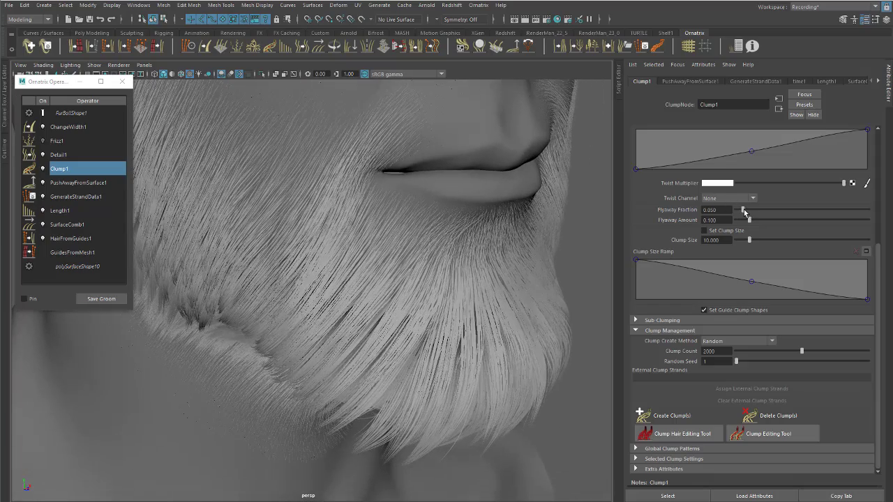
# - Try Clump1 Flyaway Fraction values of 0.291, 0.238 and 0.177 on the chin strands, and undo the changes
pyautogui.moveTo(747, 213); pyautogui.dragTo(774, 214)
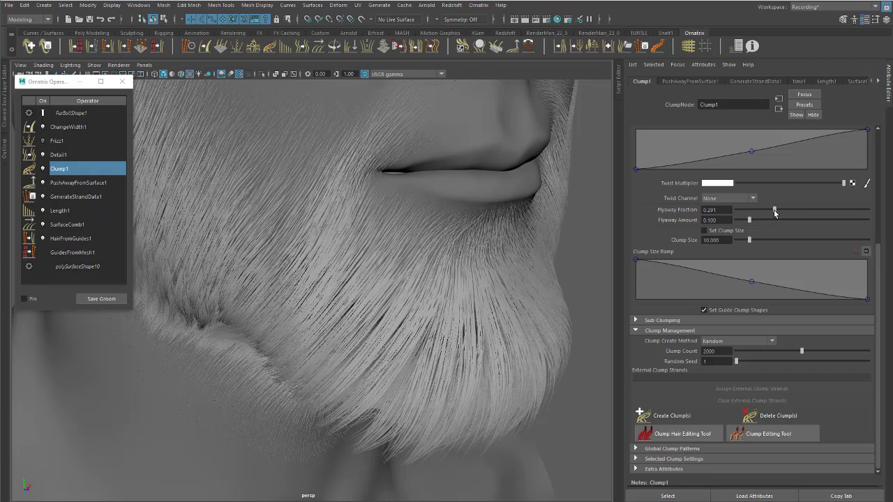
pyautogui.moveTo(774, 213); pyautogui.dragTo(771, 213)
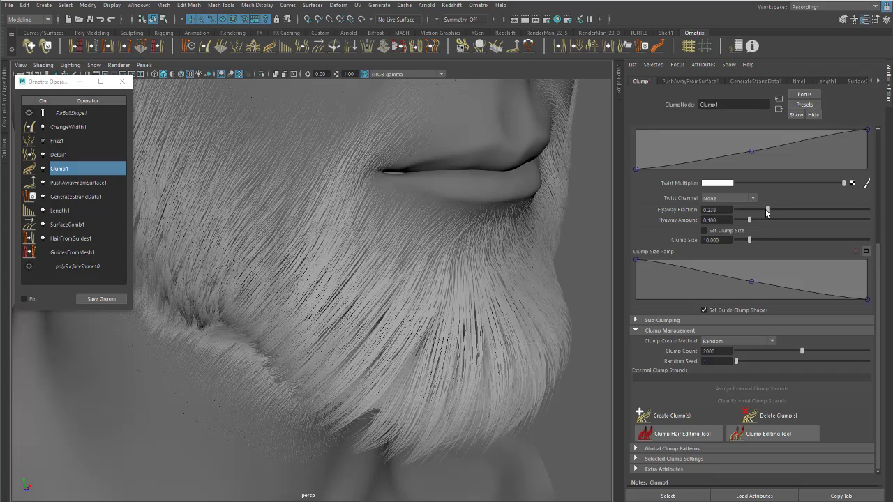
pyautogui.moveTo(763, 211); pyautogui.dragTo(760, 211)
pyautogui.keyDown('alt'); pyautogui.moveTo(471, 257); pyautogui.dragTo(483, 252); pyautogui.keyUp('alt')
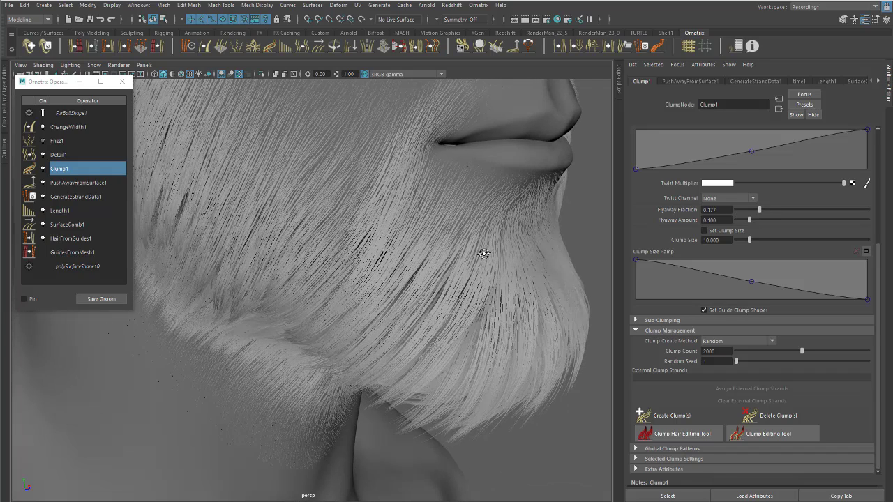
pyautogui.hotkey('ctrl', 'z')
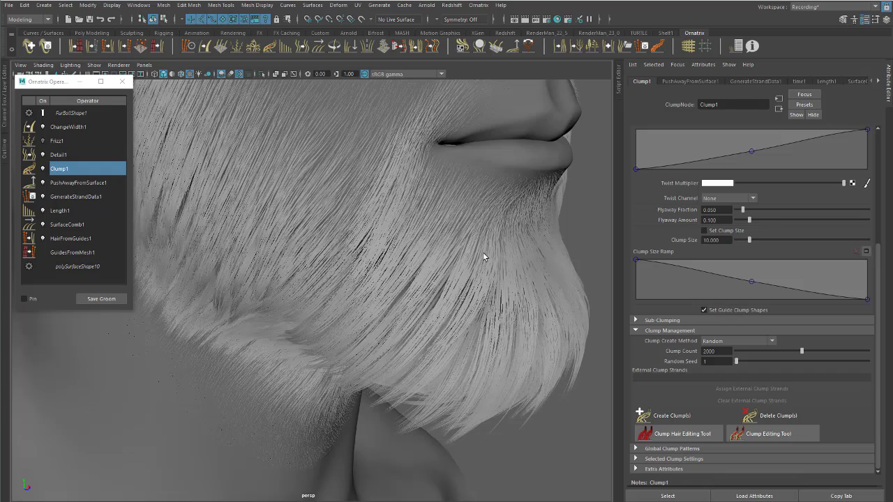
pyautogui.keyDown('alt'); pyautogui.moveTo(482, 252); pyautogui.dragTo(489, 247); pyautogui.keyUp('alt')
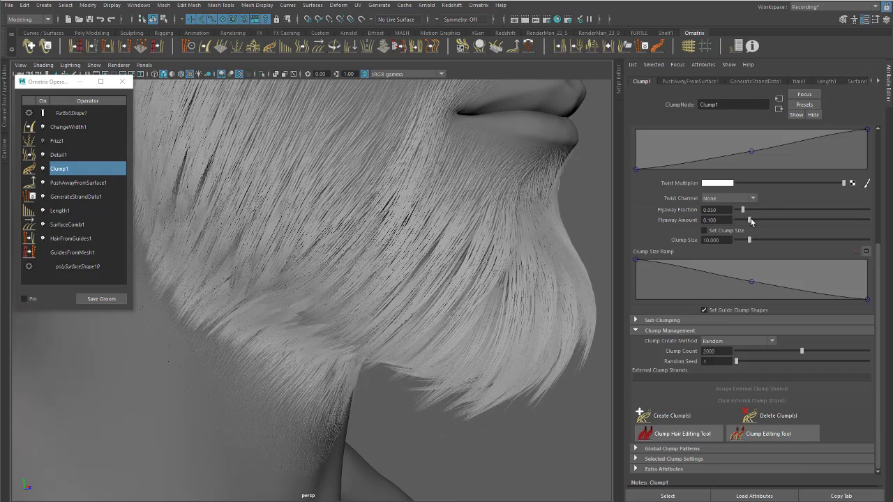
# - Raise the Clump1 operator's Twist to about 3.475 while checking the beard strands around the cheek and jaw
pyautogui.moveTo(753, 222)
pyautogui.mouseDown()
pyautogui.moveTo(767, 220)
pyautogui.moveTo(747, 221)
pyautogui.mouseUp()
pyautogui.keyDown('alt'); pyautogui.moveTo(443, 247); pyautogui.dragTo(412, 229); pyautogui.keyUp('alt')
pyautogui.keyDown('alt'); pyautogui.moveTo(412, 229); pyautogui.dragTo(405, 277, button='middle'); pyautogui.keyUp('alt')
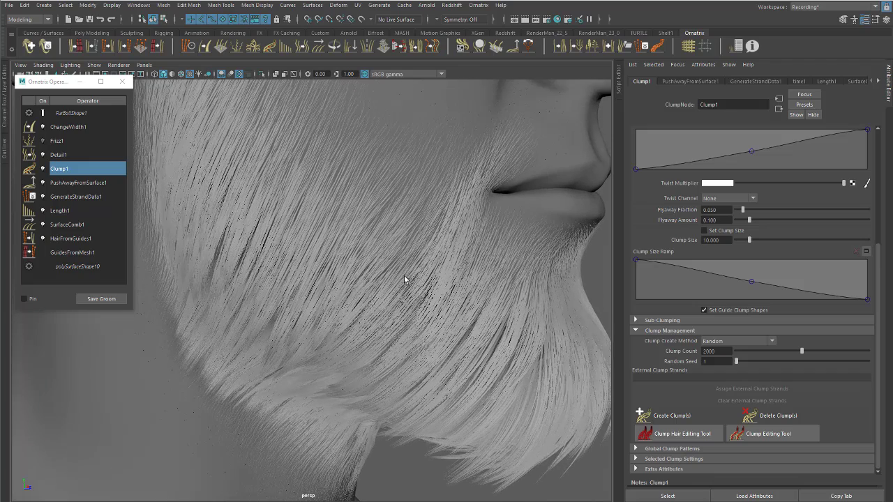
pyautogui.keyDown('alt'); pyautogui.moveTo(405, 279); pyautogui.dragTo(450, 255); pyautogui.keyUp('alt')
pyautogui.moveTo(879, 284); pyautogui.dragTo(875, 206)
pyautogui.keyDown('alt'); pyautogui.moveTo(549, 291); pyautogui.dragTo(489, 241); pyautogui.keyUp('alt')
pyautogui.keyDown('alt'); pyautogui.moveTo(489, 244); pyautogui.dragTo(589, 238, button='right'); pyautogui.keyUp('alt')
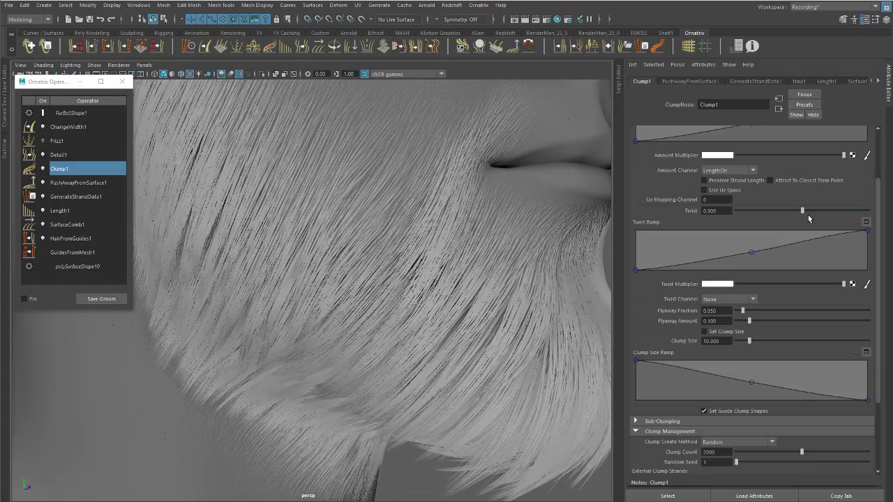
pyautogui.moveTo(802, 208); pyautogui.dragTo(826, 212)
# - Inspect the twisted clumps along the jaw and the short curled hairs on the neck up close
pyautogui.keyDown('alt'); pyautogui.moveTo(446, 256); pyautogui.dragTo(372, 196, button='middle'); pyautogui.keyUp('alt')
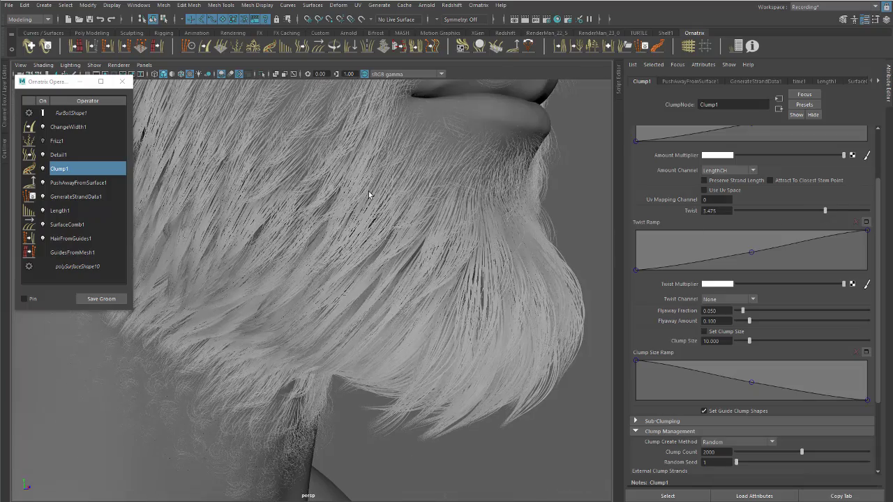
pyautogui.keyDown('alt'); pyautogui.moveTo(372, 196); pyautogui.dragTo(386, 139); pyautogui.keyUp('alt')
pyautogui.keyDown('alt'); pyautogui.moveTo(300, 241); pyautogui.dragTo(355, 244, button='right'); pyautogui.keyUp('alt')
pyautogui.keyDown('alt'); pyautogui.moveTo(230, 391); pyautogui.dragTo(279, 272, button='middle'); pyautogui.keyUp('alt')
pyautogui.keyDown('alt'); pyautogui.moveTo(279, 272); pyautogui.dragTo(446, 363, button='right'); pyautogui.keyUp('alt')
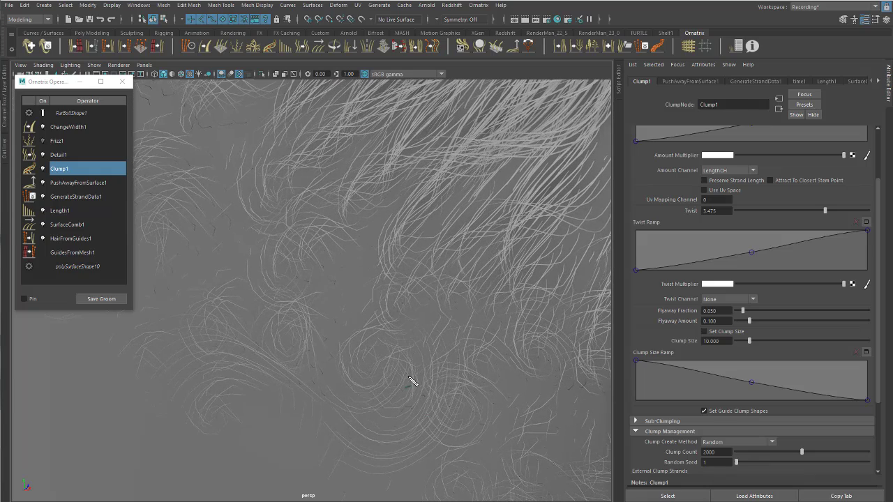
pyautogui.moveTo(441, 388)
pyautogui.mouseDown()
pyautogui.moveTo(425, 401)
pyautogui.moveTo(487, 399)
pyautogui.moveTo(464, 411)
pyautogui.mouseUp()
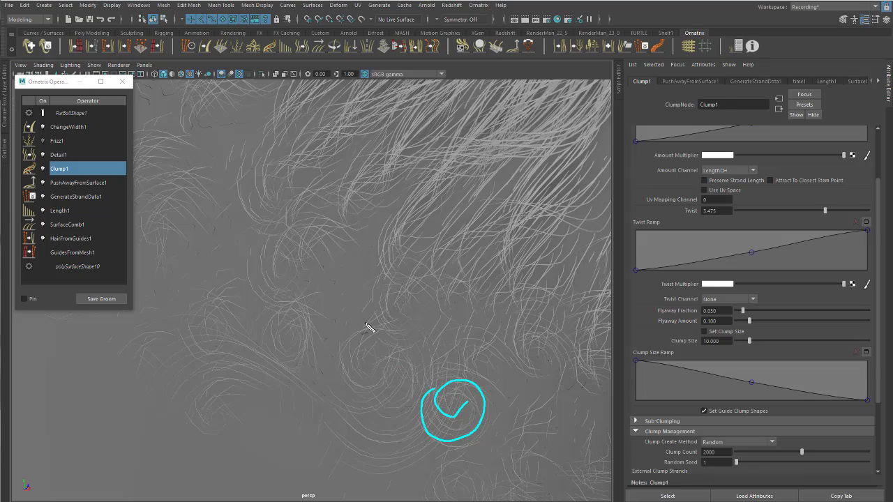
pyautogui.moveTo(357, 323)
pyautogui.mouseDown()
pyautogui.moveTo(418, 359)
pyautogui.moveTo(339, 328)
pyautogui.mouseUp()
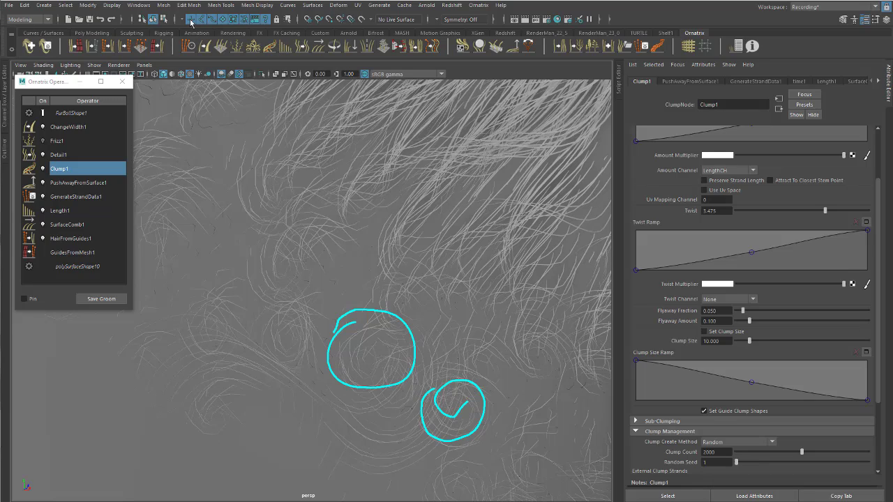
# - Switch to the browser and view several photos from the afro hair image results as curl references
pyautogui.hotkey('alt', 'Tab')
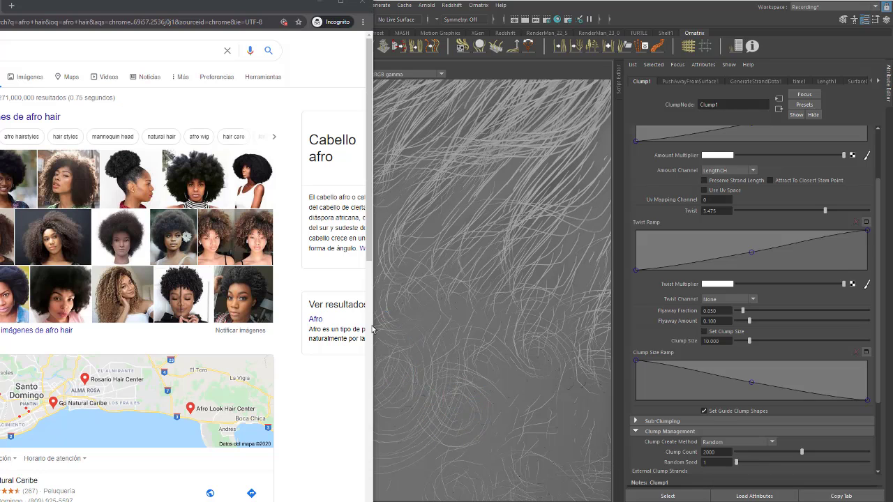
pyautogui.moveTo(70, 17); pyautogui.dragTo(384, 47)
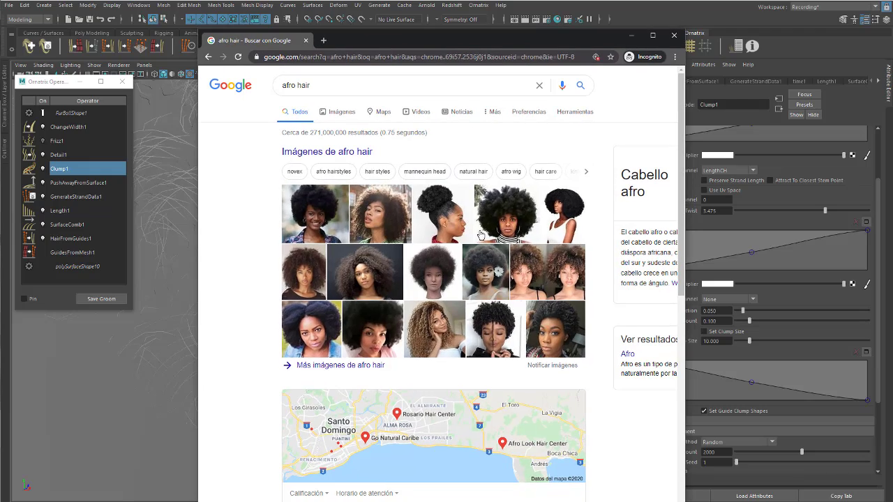
pyautogui.click(514, 205)
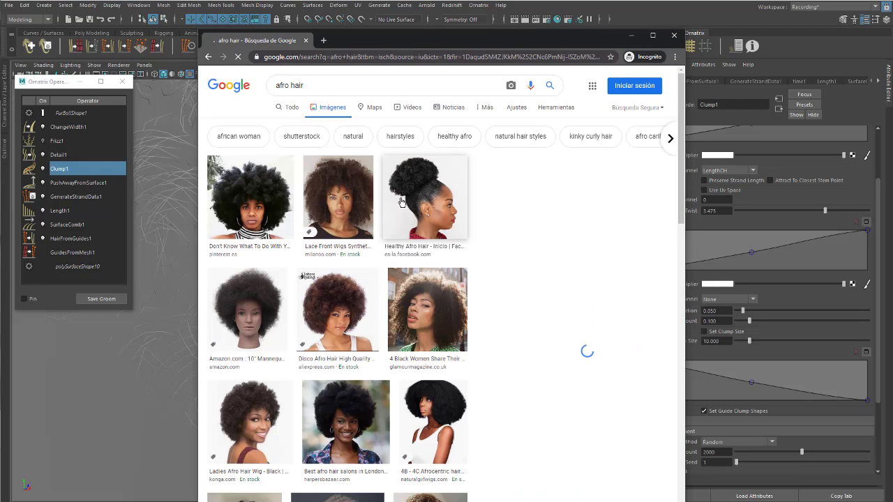
pyautogui.click(249, 196)
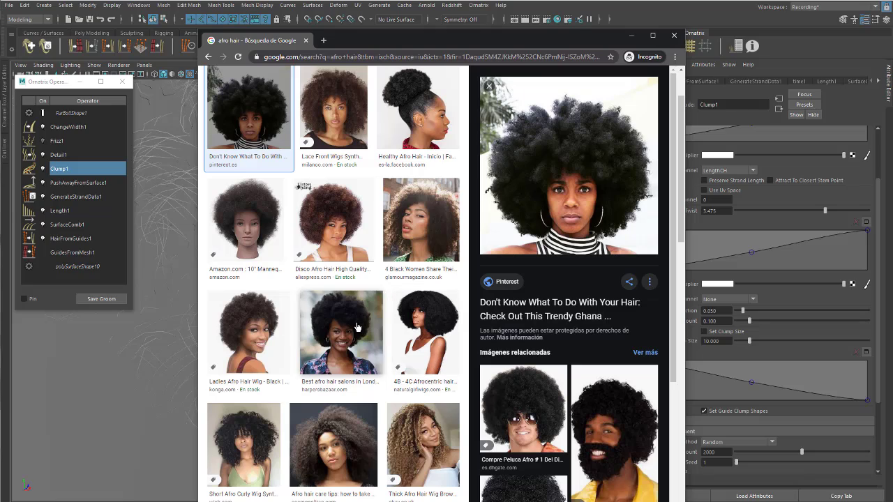
pyautogui.click(417, 243)
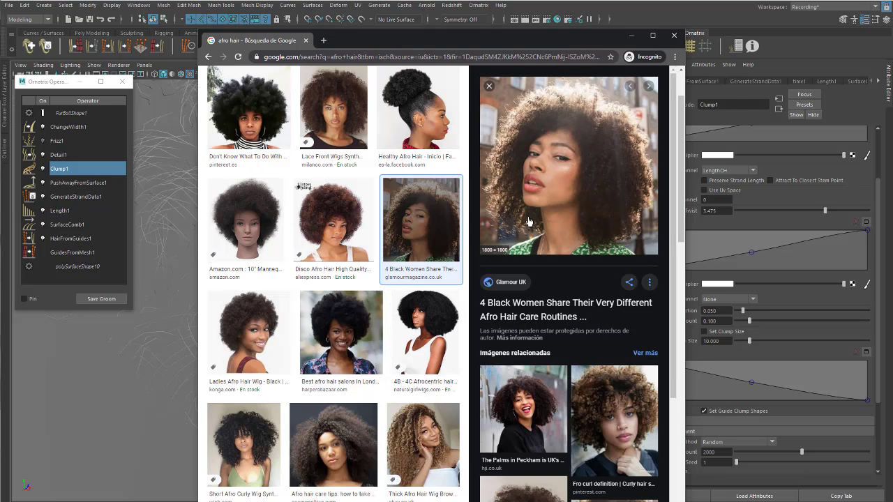
pyautogui.click(417, 438)
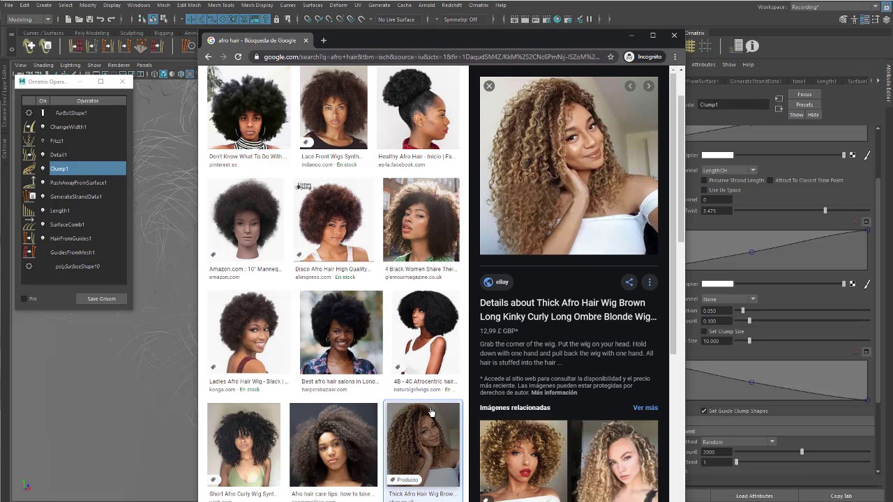
# - Enlarge the curly blonde wig photo on its eBay listing, then close the listing and return to Maya
pyautogui.click(500, 462)
pyautogui.click(572, 159)
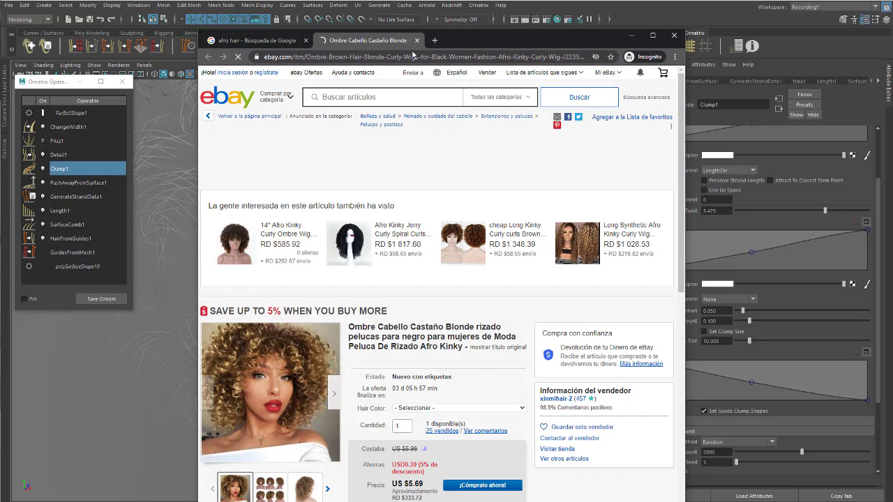
pyautogui.keyDown('ctrl'); pyautogui.scroll(3, 310, 282); pyautogui.keyUp('ctrl')
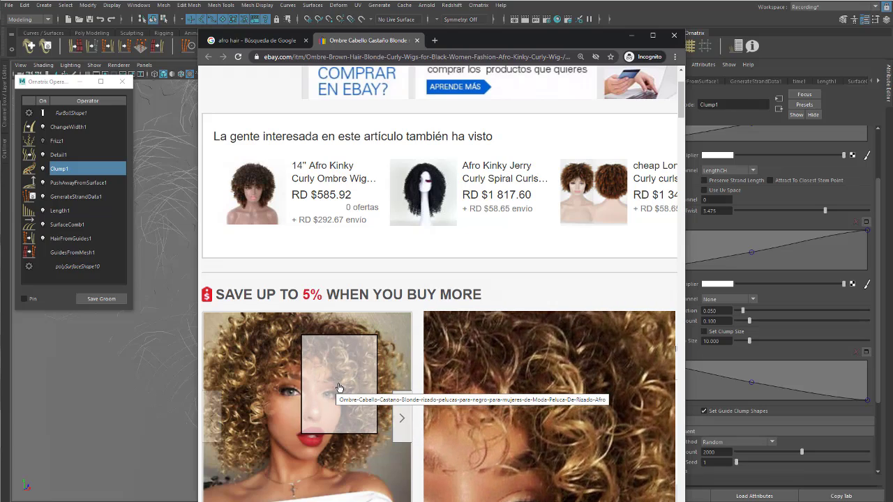
pyautogui.click(339, 387)
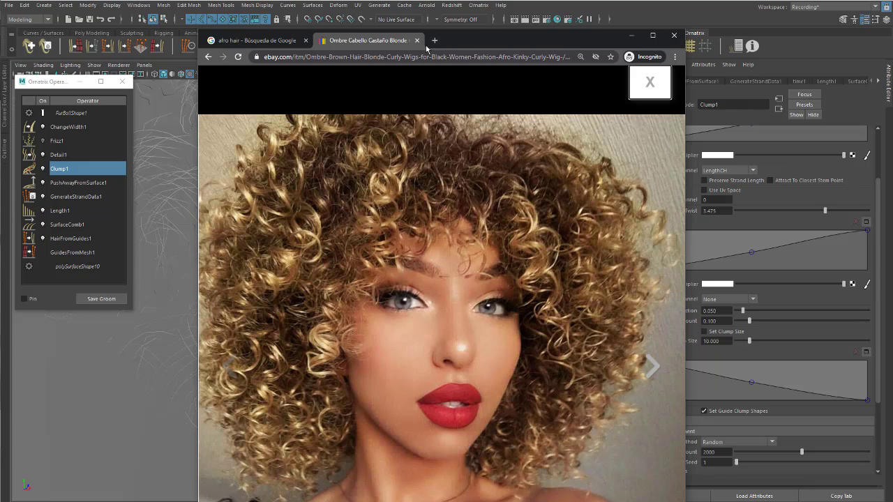
pyautogui.click(416, 40)
pyautogui.moveTo(484, 47); pyautogui.dragTo(0, 32)
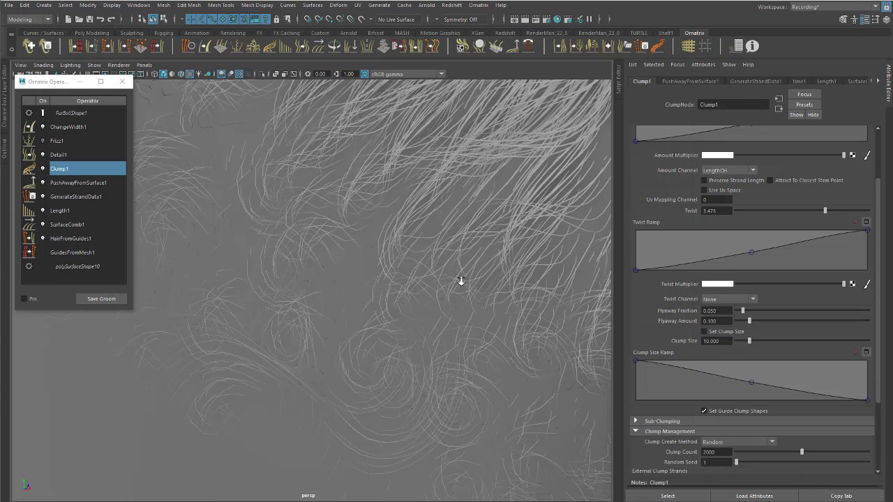
# - Test a Clump1 Twist of about -8.227 on the beard, then reset the Twist to 0
pyautogui.keyDown('alt'); pyautogui.moveTo(461, 281); pyautogui.dragTo(295, 228, button='right'); pyautogui.keyUp('alt')
pyautogui.keyDown('alt'); pyautogui.moveTo(295, 227); pyautogui.dragTo(348, 270, button='middle'); pyautogui.keyUp('alt')
pyautogui.keyDown('alt'); pyautogui.moveTo(348, 270); pyautogui.dragTo(339, 249); pyautogui.keyUp('alt')
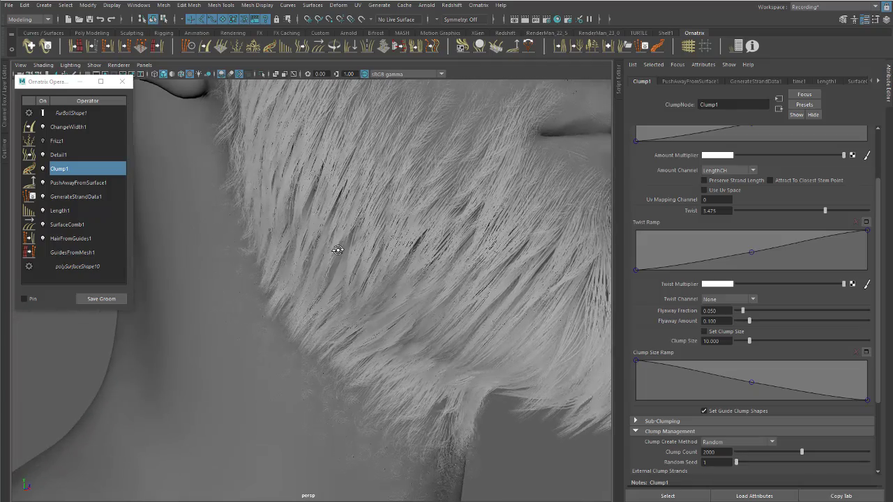
pyautogui.keyDown('alt'); pyautogui.moveTo(339, 248); pyautogui.dragTo(465, 302, button='right'); pyautogui.keyUp('alt')
pyautogui.moveTo(465, 303)
pyautogui.keyDown('alt'); pyautogui.mouseDown()
pyautogui.moveTo(396, 293)
pyautogui.moveTo(412, 300)
pyautogui.moveTo(479, 285)
pyautogui.moveTo(434, 269)
pyautogui.moveTo(464, 264)
pyautogui.mouseUp(); pyautogui.keyUp('alt')
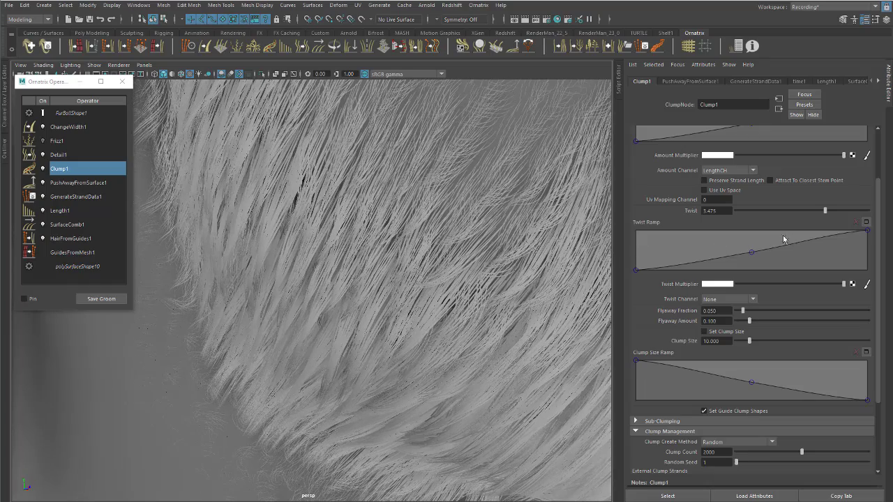
pyautogui.moveTo(795, 211); pyautogui.dragTo(747, 213)
pyautogui.doubleClick(711, 211)
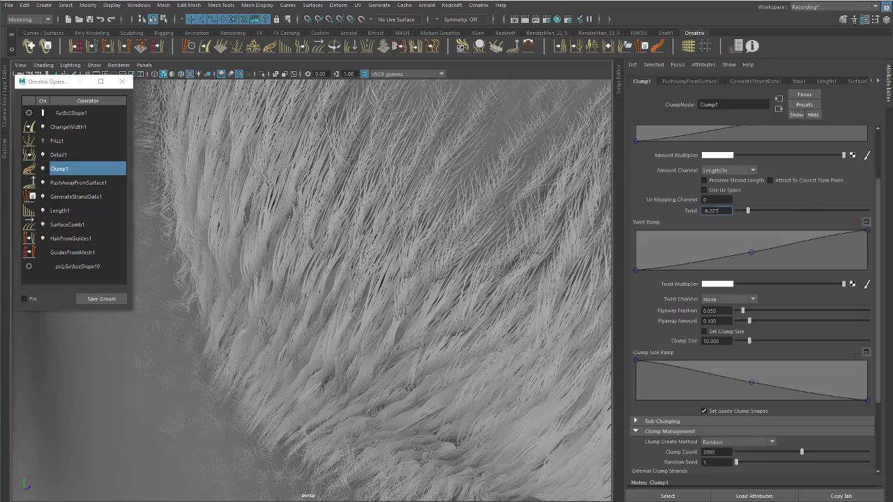
pyautogui.write('0')
pyautogui.press('Return')
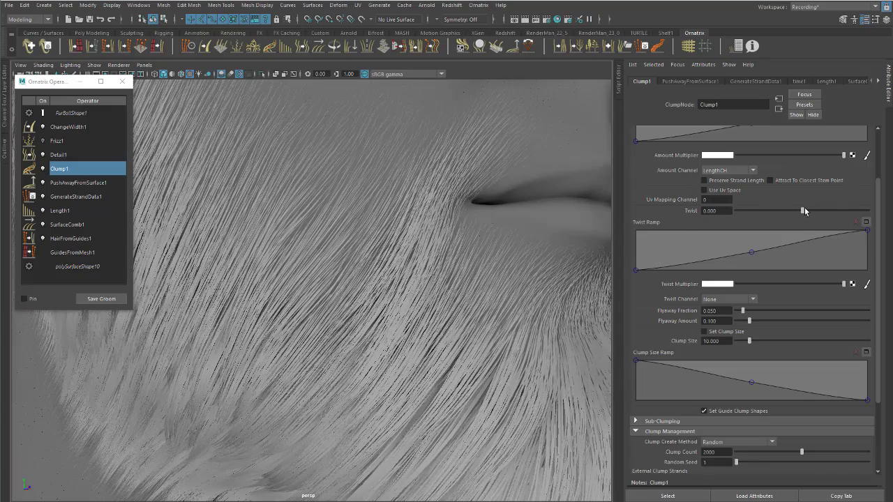
# - Set the Clump1 Twist to about 1.631 and check the strands along the jaw
pyautogui.moveTo(805, 207); pyautogui.dragTo(813, 207)
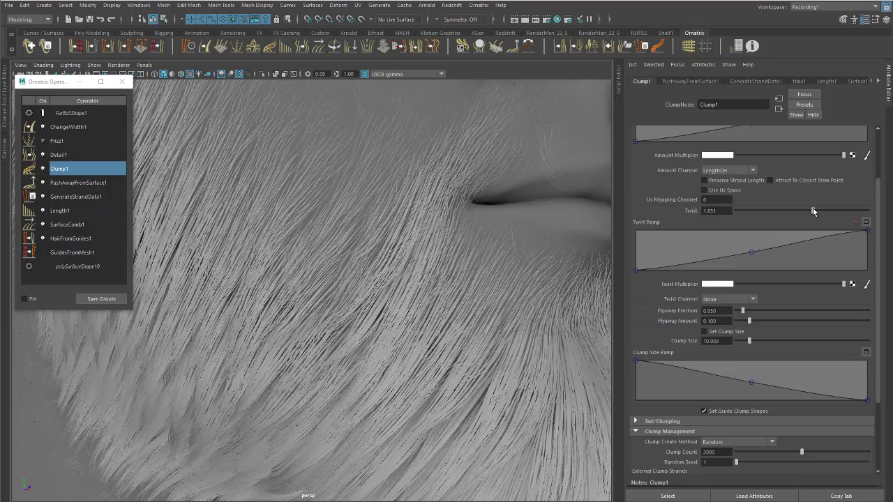
pyautogui.keyDown('alt'); pyautogui.moveTo(332, 305); pyautogui.dragTo(264, 312, button='right'); pyautogui.keyUp('alt')
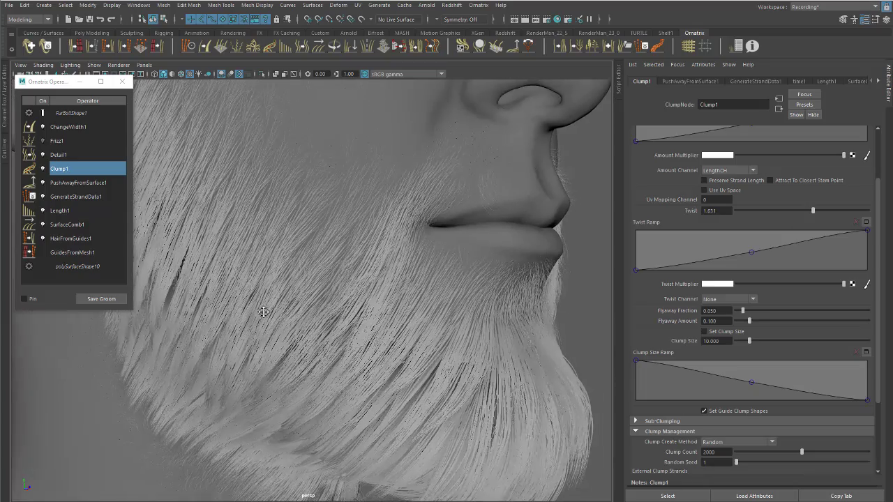
pyautogui.keyDown('alt'); pyautogui.moveTo(263, 312); pyautogui.dragTo(296, 209, button='middle'); pyautogui.keyUp('alt')
pyautogui.keyDown('alt'); pyautogui.moveTo(297, 209); pyautogui.dragTo(478, 233, button='right'); pyautogui.keyUp('alt')
pyautogui.keyDown('alt'); pyautogui.moveTo(479, 233); pyautogui.dragTo(484, 296, button='middle'); pyautogui.keyUp('alt')
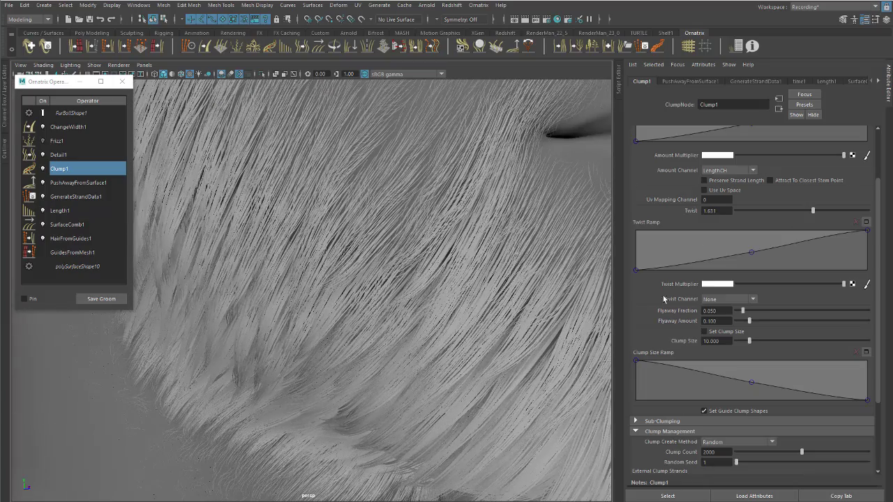
# - Set the Clump1 Twist Channel to LengthCH so the twist follows the strand length channel
pyautogui.click(718, 300)
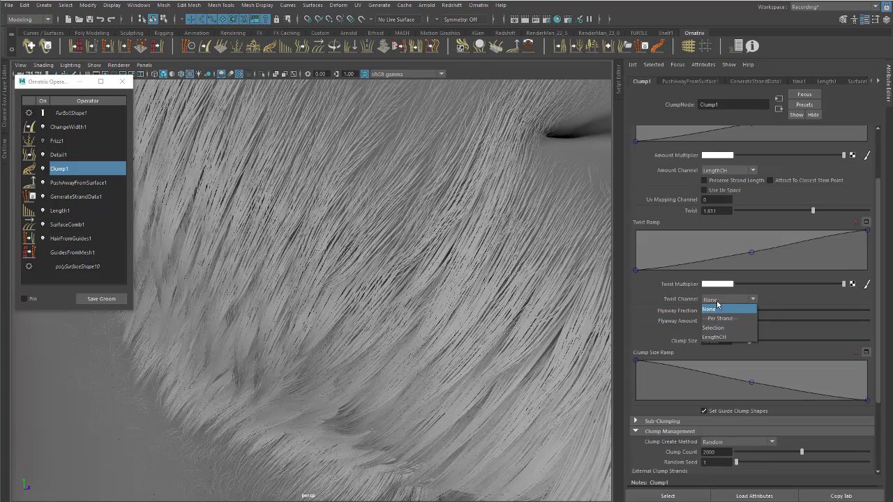
pyautogui.click(721, 338)
pyautogui.keyDown('alt'); pyautogui.moveTo(543, 247); pyautogui.dragTo(513, 233); pyautogui.keyUp('alt')
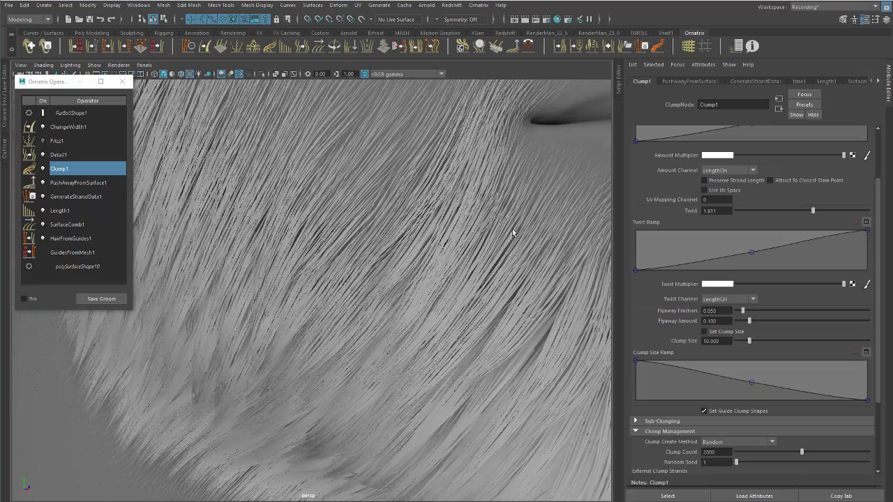
# - Test a Clump1 Twist of about 9.574 across the whole beard, then lower it to about 2.979
pyautogui.moveTo(818, 214); pyautogui.dragTo(867, 213)
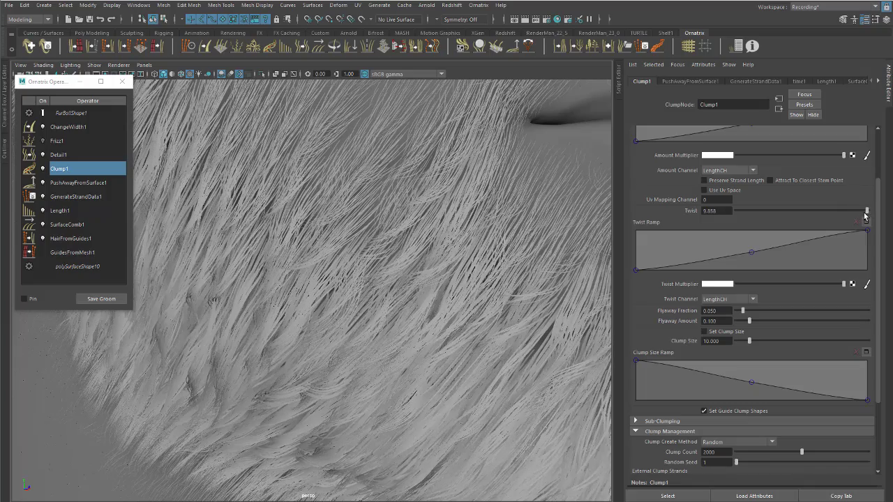
pyautogui.keyDown('alt'); pyautogui.moveTo(530, 235); pyautogui.dragTo(121, 195, button='right'); pyautogui.keyUp('alt')
pyautogui.keyDown('alt'); pyautogui.moveTo(342, 300); pyautogui.dragTo(329, 237); pyautogui.keyUp('alt')
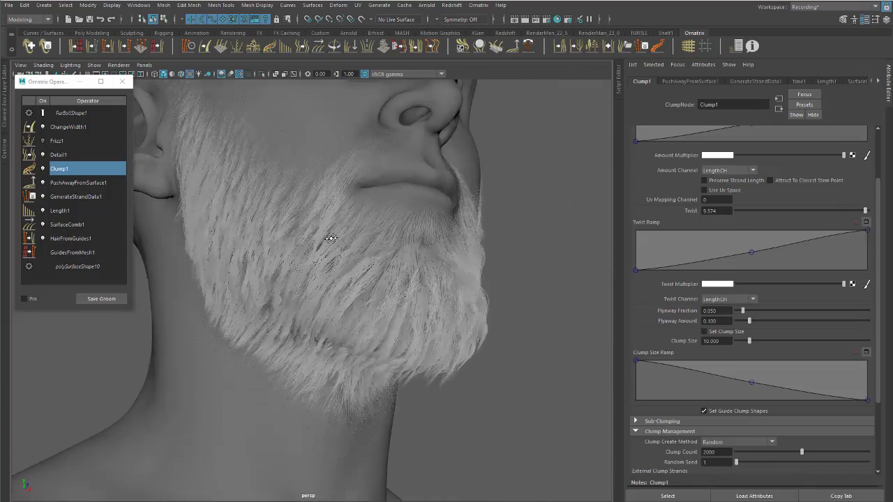
pyautogui.keyDown('alt'); pyautogui.moveTo(329, 238); pyautogui.dragTo(486, 299, button='right'); pyautogui.keyUp('alt')
pyautogui.keyDown('alt'); pyautogui.moveTo(486, 300); pyautogui.dragTo(551, 279); pyautogui.keyUp('alt')
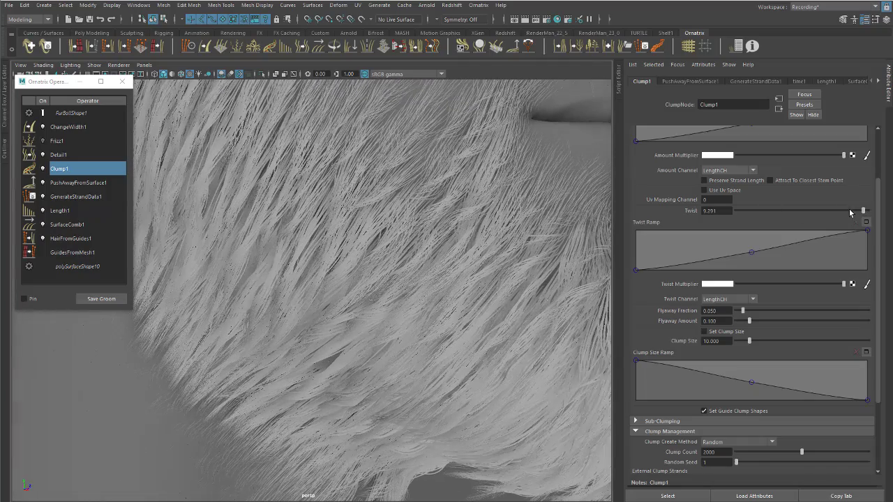
pyautogui.moveTo(849, 210); pyautogui.dragTo(821, 215)
pyautogui.keyDown('alt'); pyautogui.moveTo(595, 236); pyautogui.dragTo(575, 260); pyautogui.keyUp('alt')
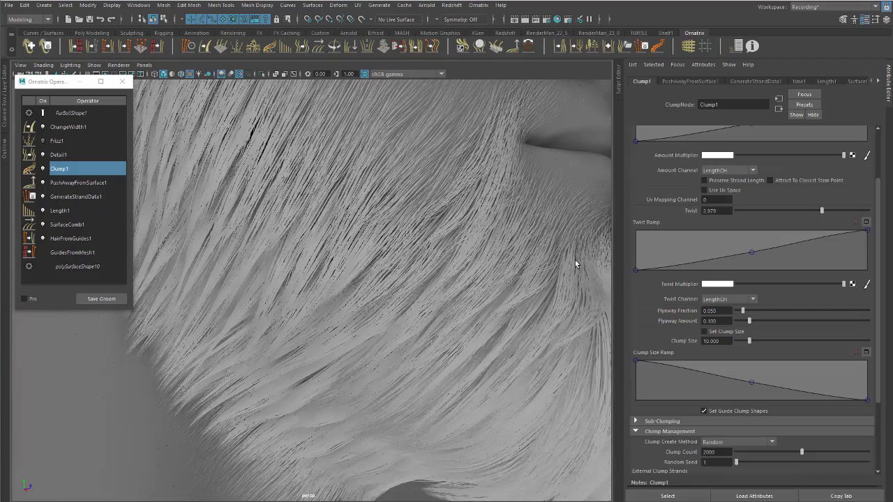
# - Reshape the Twist Ramp: lower its end to 0.57, add a point at 0.76, 0.76 and move the middle point to 0.48, 0.60
pyautogui.moveTo(752, 253)
pyautogui.mouseDown()
pyautogui.moveTo(745, 241)
pyautogui.moveTo(743, 255)
pyautogui.mouseUp()
pyautogui.moveTo(636, 273); pyautogui.dragTo(629, 301)
pyautogui.moveTo(867, 231); pyautogui.dragTo(852, 253)
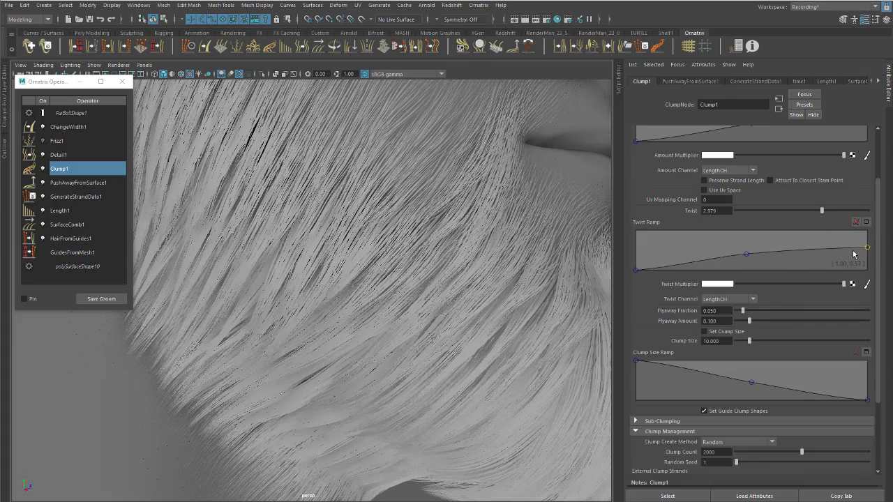
pyautogui.click(813, 240)
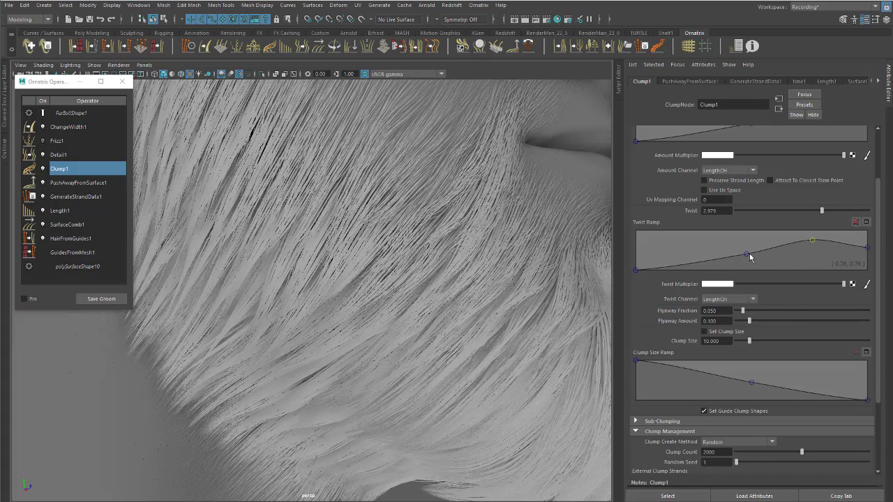
pyautogui.moveTo(748, 256); pyautogui.dragTo(743, 249)
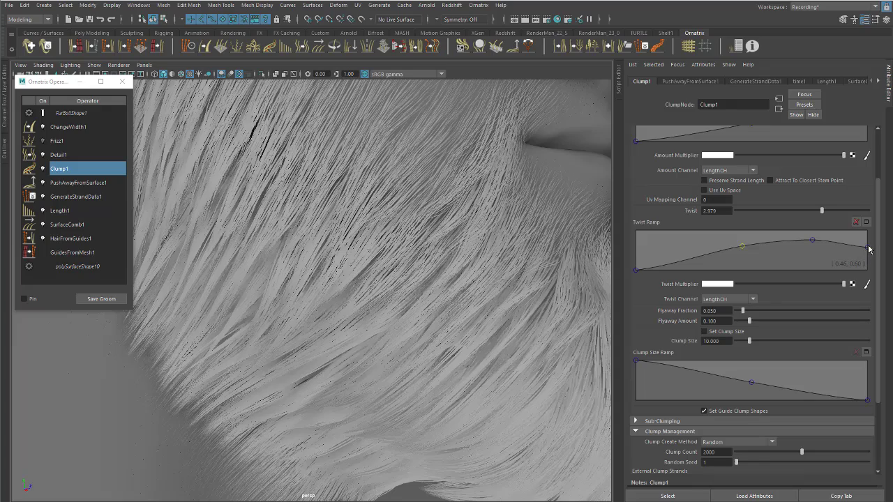
# - Concentrate the Twist Ramp toward the tips: raise its end to the maximum, with inner points at about 0.48, 0.18 and 0.76, 0.50
pyautogui.moveTo(868, 248); pyautogui.dragTo(865, 228)
pyautogui.moveTo(814, 241); pyautogui.dragTo(817, 259)
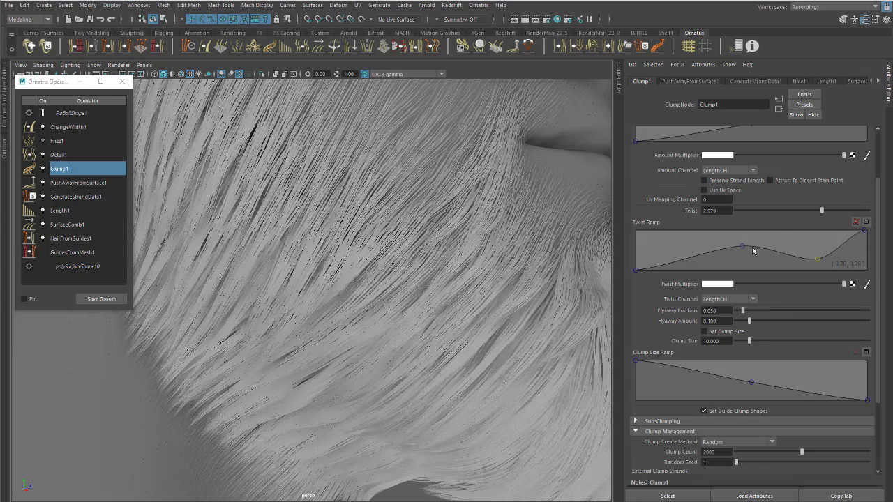
pyautogui.moveTo(752, 251); pyautogui.dragTo(756, 267)
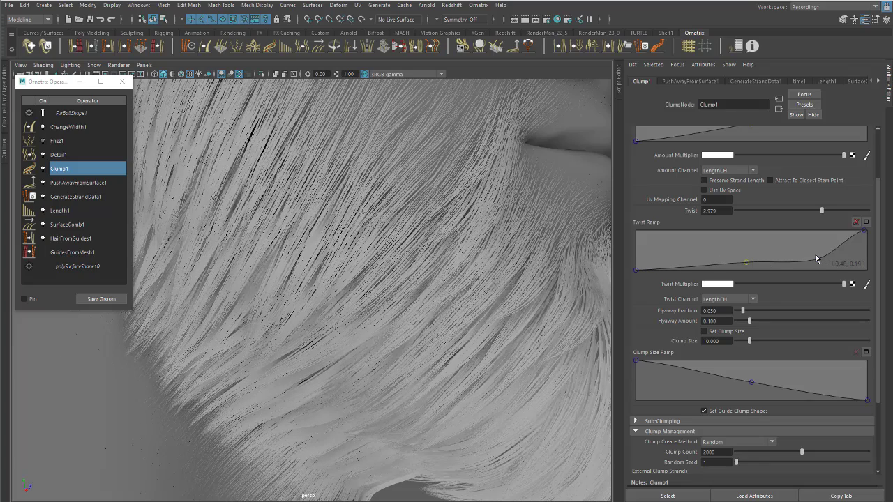
pyautogui.moveTo(816, 256); pyautogui.dragTo(812, 251)
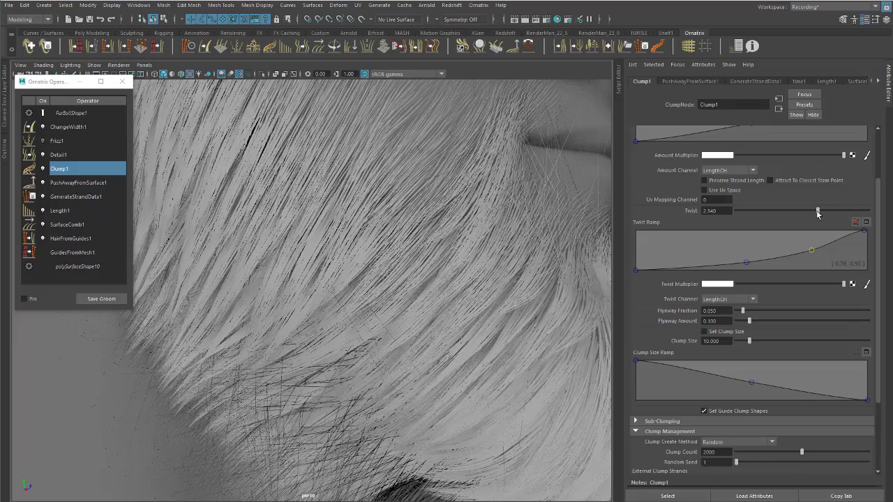
# - Raise the Clump1 Twist to 3.050 and check the clumps along the jaw and chin from several angles
pyautogui.moveTo(818, 211); pyautogui.dragTo(823, 211)
pyautogui.keyDown('alt'); pyautogui.moveTo(454, 287); pyautogui.dragTo(401, 272); pyautogui.keyUp('alt')
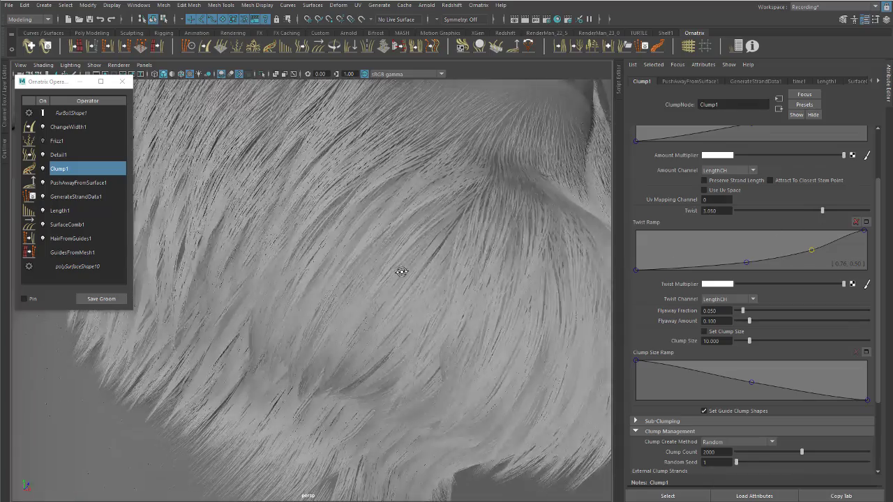
pyautogui.keyDown('alt'); pyautogui.moveTo(400, 273); pyautogui.dragTo(285, 237, button='right'); pyautogui.keyUp('alt')
pyautogui.keyDown('alt'); pyautogui.moveTo(285, 237); pyautogui.dragTo(427, 267); pyautogui.keyUp('alt')
pyautogui.keyDown('alt'); pyautogui.moveTo(369, 269); pyautogui.dragTo(403, 282, button='right'); pyautogui.keyUp('alt')
pyautogui.keyDown('alt'); pyautogui.moveTo(403, 283); pyautogui.dragTo(419, 285); pyautogui.keyUp('alt')
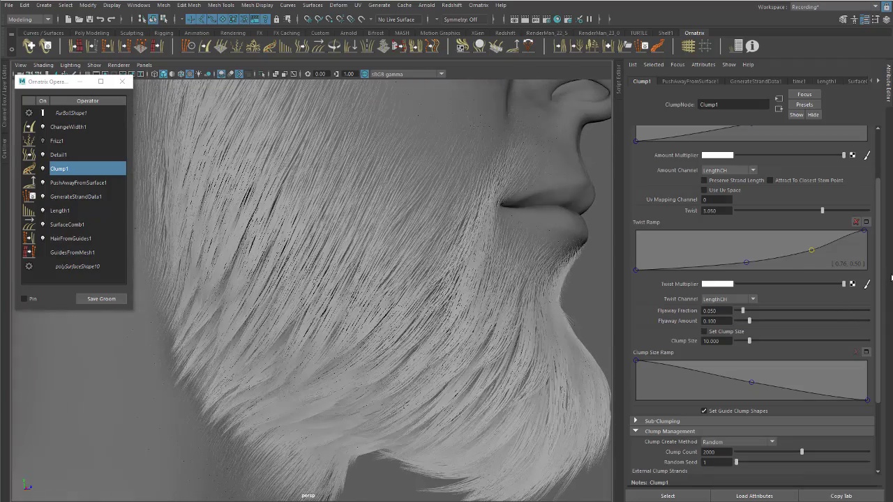
pyautogui.moveTo(883, 247); pyautogui.dragTo(888, 166)
pyautogui.keyDown('alt'); pyautogui.moveTo(405, 222); pyautogui.dragTo(444, 210); pyautogui.keyUp('alt')
pyautogui.keyDown('alt'); pyautogui.moveTo(444, 210); pyautogui.dragTo(493, 231, button='right'); pyautogui.keyUp('alt')
pyautogui.keyDown('alt'); pyautogui.moveTo(493, 231); pyautogui.dragTo(511, 267, button='middle'); pyautogui.keyUp('alt')
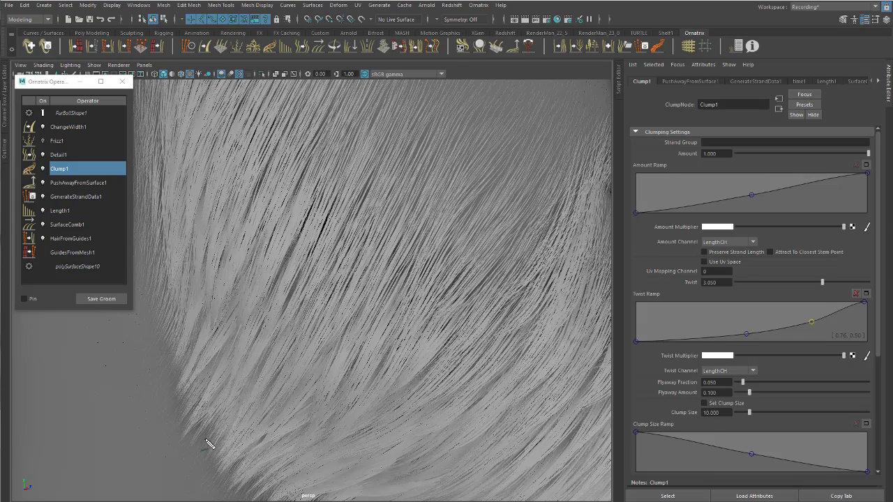
pyautogui.moveTo(630, 392)
pyautogui.mouseDown()
pyautogui.moveTo(700, 120)
pyautogui.moveTo(759, 261)
pyautogui.moveTo(771, 397)
pyautogui.mouseUp()
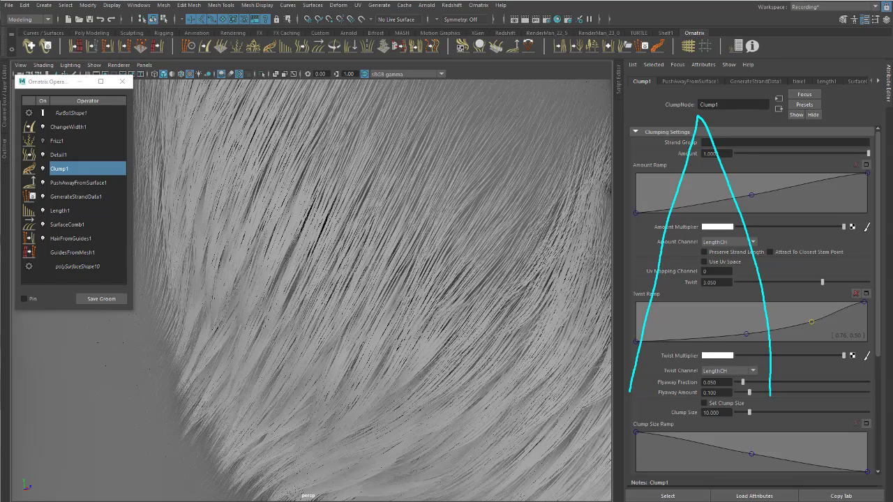
pyautogui.moveTo(699, 407)
pyautogui.mouseDown()
pyautogui.moveTo(706, 214)
pyautogui.moveTo(698, 115)
pyautogui.mouseUp()
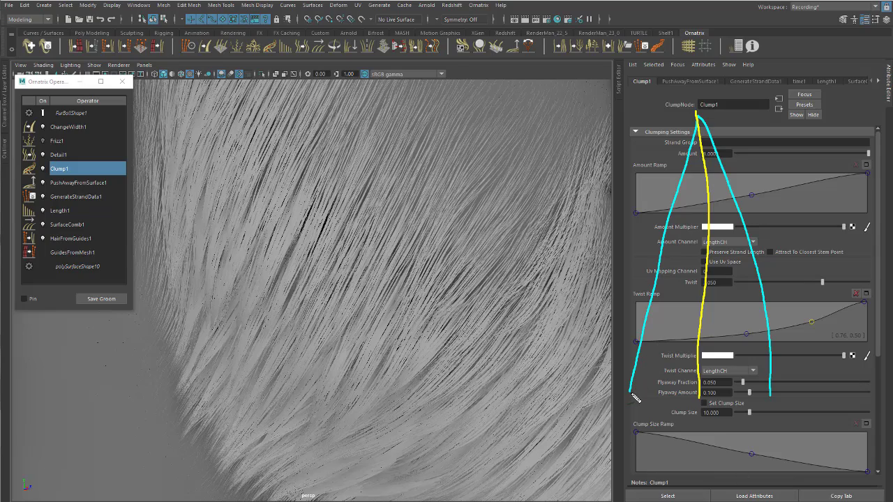
pyautogui.moveTo(631, 392); pyautogui.dragTo(696, 112)
pyautogui.moveTo(773, 398)
pyautogui.mouseDown()
pyautogui.moveTo(764, 298)
pyautogui.moveTo(698, 115)
pyautogui.mouseUp()
pyautogui.moveTo(660, 374); pyautogui.dragTo(687, 151)
pyautogui.moveTo(746, 399); pyautogui.dragTo(698, 116)
pyautogui.moveTo(660, 404)
pyautogui.mouseDown()
pyautogui.moveTo(674, 202)
pyautogui.moveTo(698, 116)
pyautogui.mouseUp()
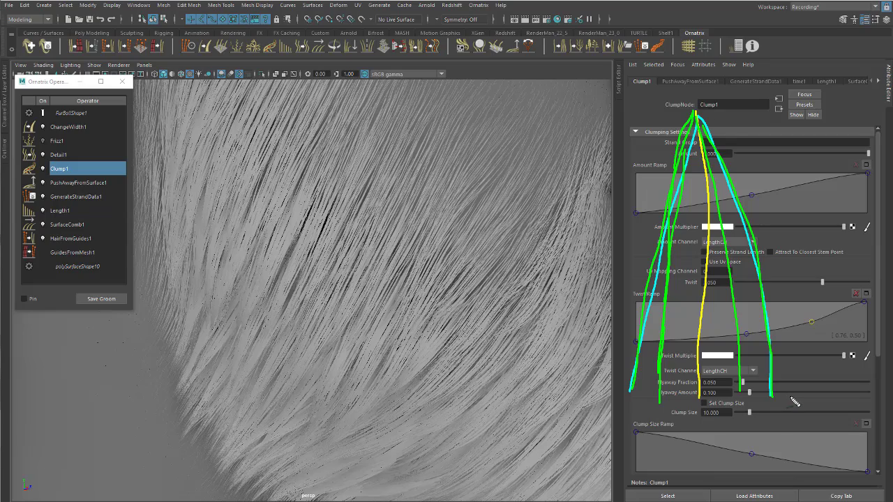
pyautogui.moveTo(793, 398)
pyautogui.mouseDown()
pyautogui.moveTo(766, 251)
pyautogui.moveTo(741, 180)
pyautogui.moveTo(695, 116)
pyautogui.mouseUp()
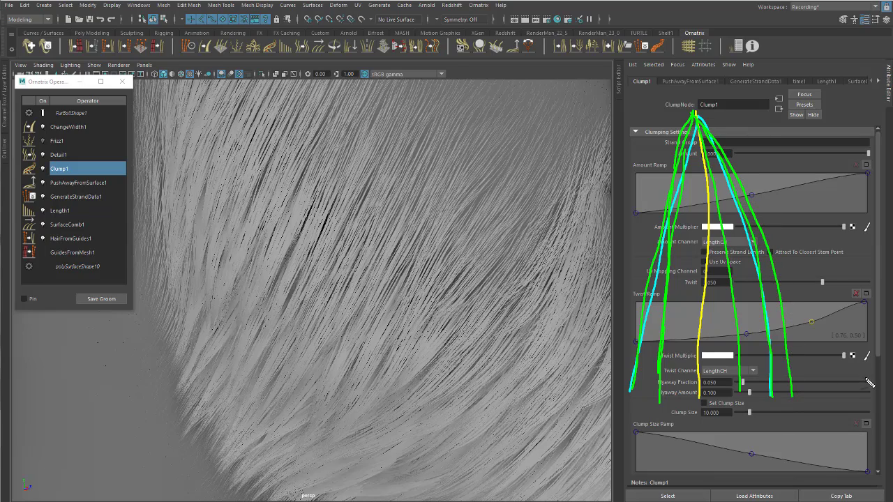
pyautogui.moveTo(874, 397)
pyautogui.mouseDown()
pyautogui.moveTo(868, 358)
pyautogui.moveTo(780, 200)
pyautogui.moveTo(696, 114)
pyautogui.mouseUp()
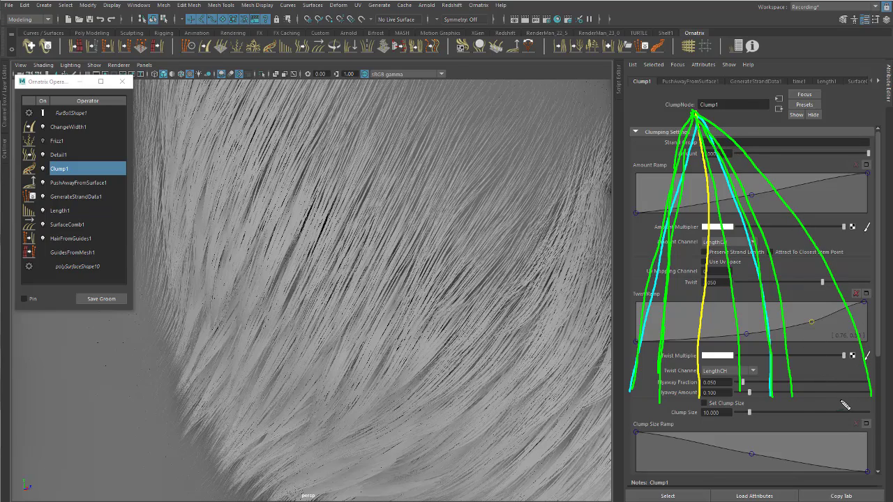
pyautogui.moveTo(841, 400)
pyautogui.mouseDown()
pyautogui.moveTo(834, 349)
pyautogui.moveTo(781, 218)
pyautogui.moveTo(725, 148)
pyautogui.mouseUp()
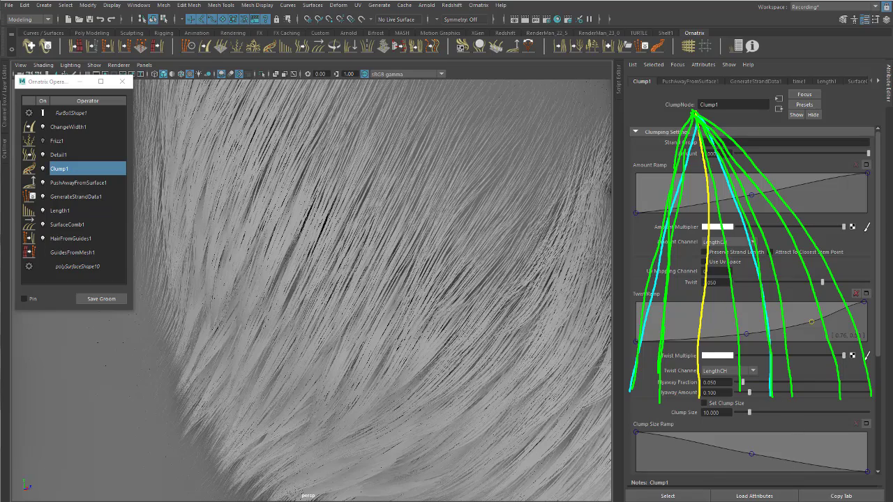
pyautogui.press('Escape')
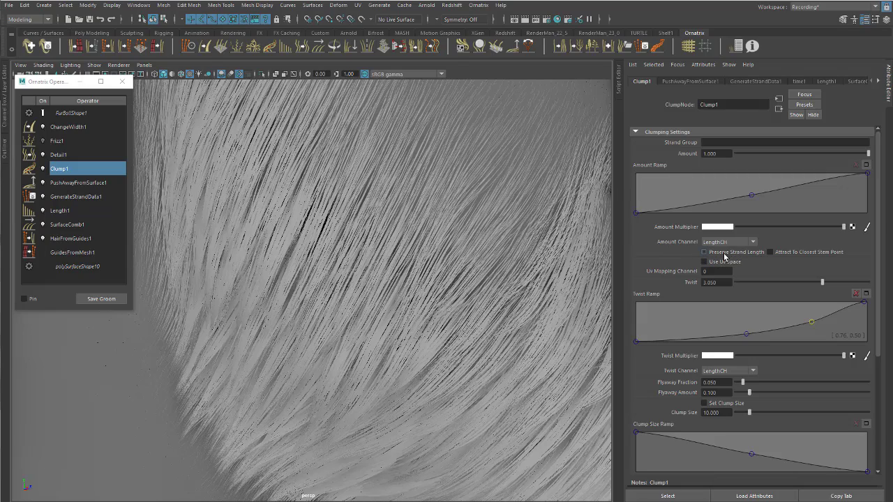
# - Enable Preserve Strand Length for the Clump1 operator
pyautogui.click(704, 251)
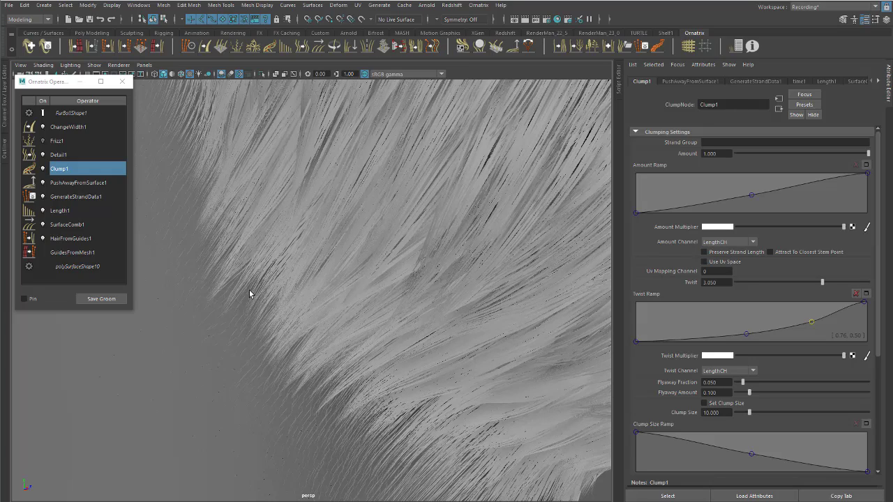
pyautogui.click(732, 252)
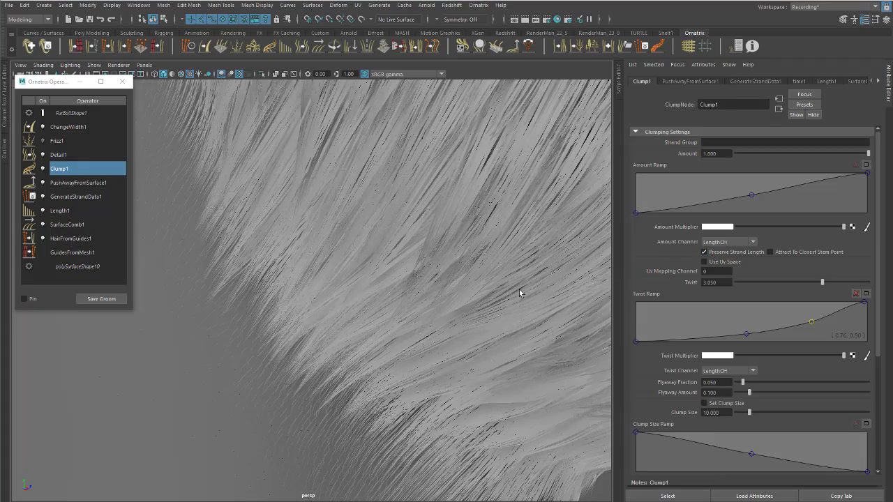
pyautogui.scroll(3, 462, 344)
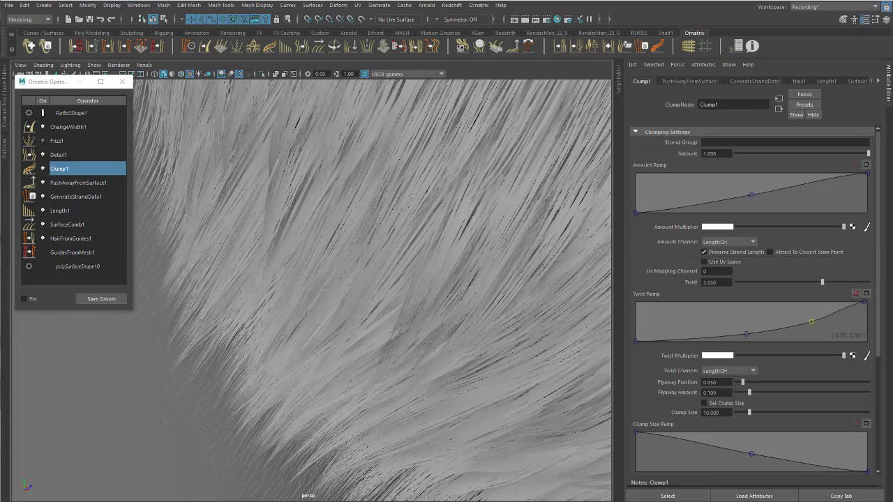
pyautogui.moveTo(626, 441); pyautogui.dragTo(633, 403)
pyautogui.moveTo(706, 433); pyautogui.dragTo(708, 211)
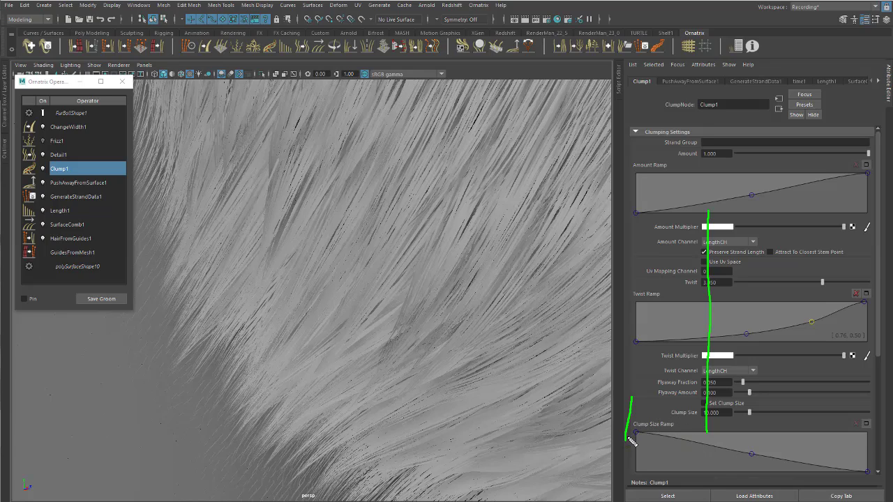
pyautogui.moveTo(627, 440); pyautogui.dragTo(654, 317)
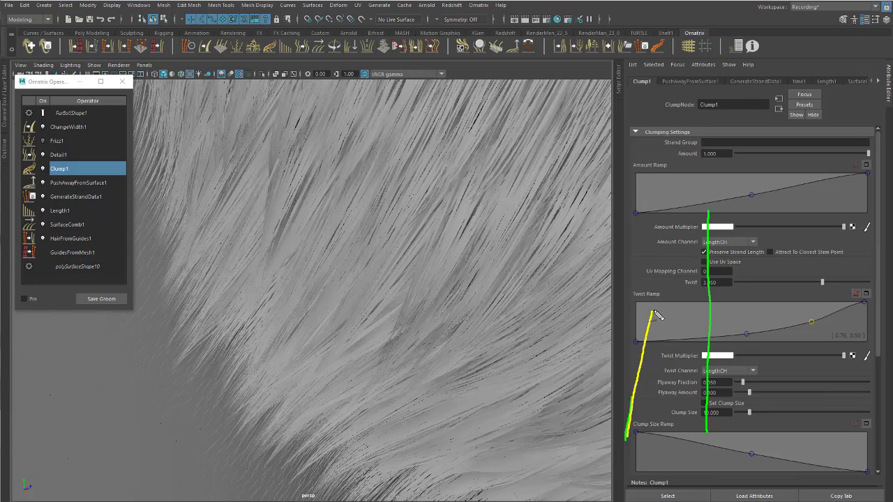
pyautogui.moveTo(648, 438); pyautogui.dragTo(663, 343)
pyautogui.moveTo(669, 415); pyautogui.dragTo(675, 341)
pyautogui.moveTo(771, 429); pyautogui.dragTo(726, 257)
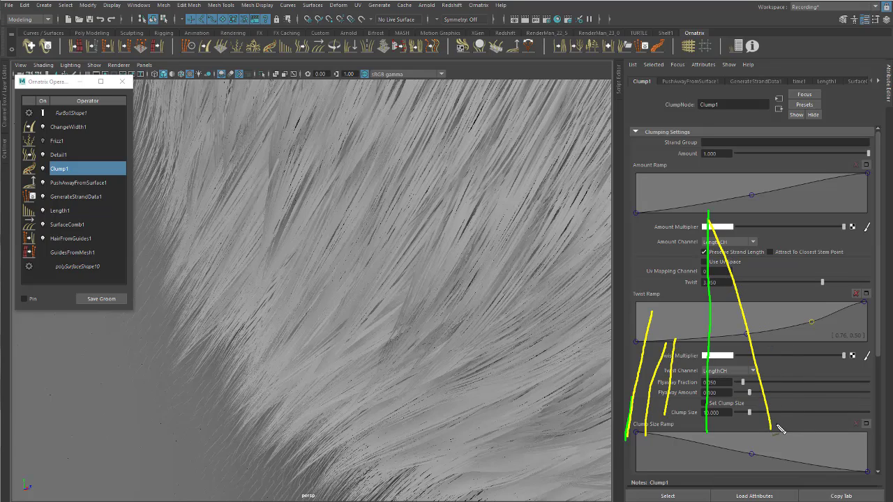
pyautogui.moveTo(780, 429)
pyautogui.mouseDown()
pyautogui.moveTo(760, 301)
pyautogui.moveTo(742, 259)
pyautogui.mouseUp()
pyautogui.moveTo(746, 423); pyautogui.dragTo(741, 331)
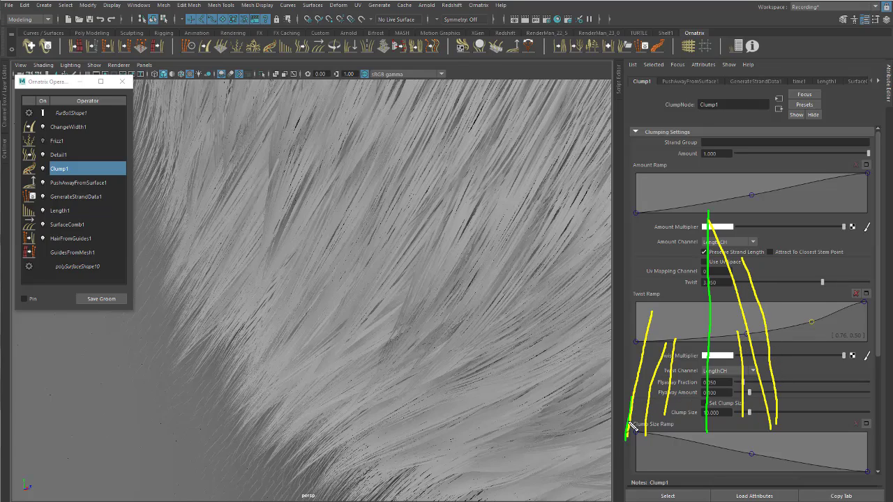
pyautogui.moveTo(617, 419); pyautogui.dragTo(646, 305)
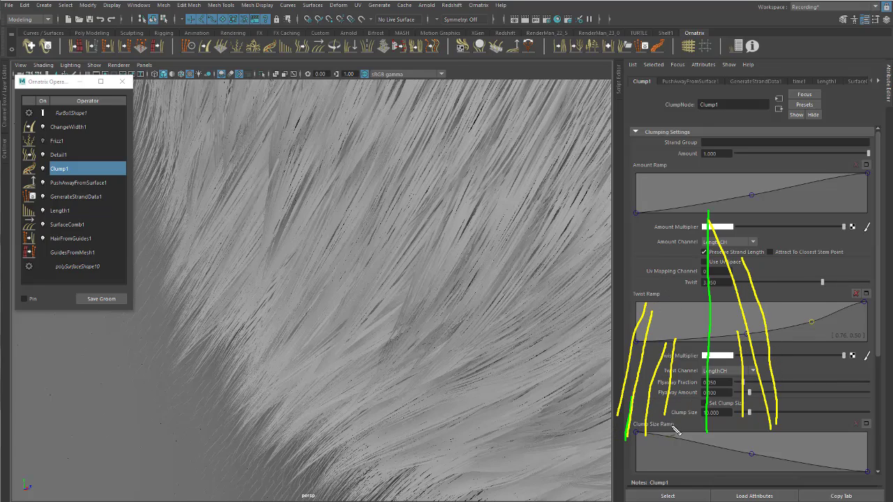
pyautogui.moveTo(676, 424); pyautogui.dragTo(707, 264)
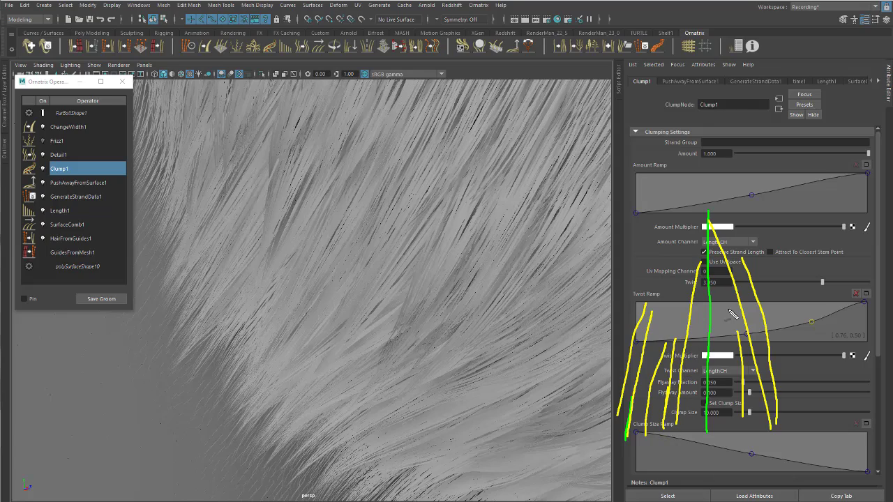
pyautogui.moveTo(637, 362); pyautogui.dragTo(700, 242)
pyautogui.moveTo(646, 340); pyautogui.dragTo(691, 241)
pyautogui.moveTo(654, 349); pyautogui.dragTo(713, 221)
pyautogui.moveTo(669, 340); pyautogui.dragTo(692, 225)
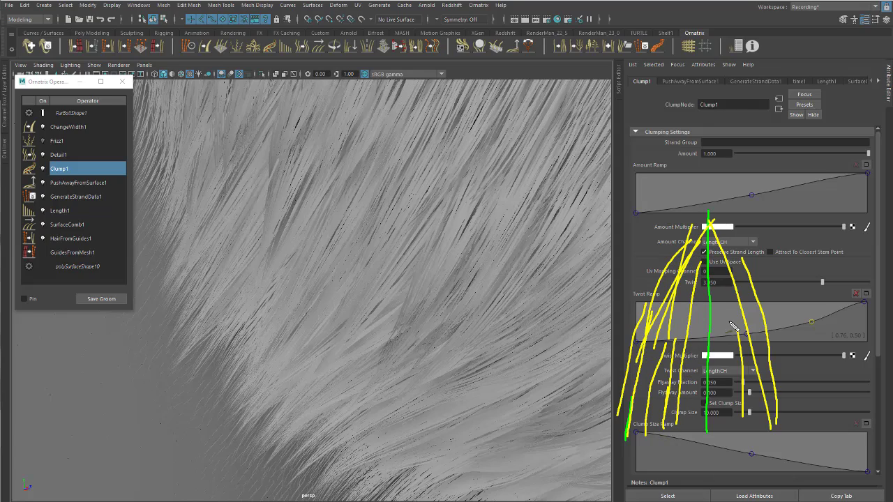
pyautogui.moveTo(726, 310); pyautogui.dragTo(704, 233)
pyautogui.press('Escape')
# - Preview the beard's profile with the Frizz1 operator enabled and switch the operator off again
pyautogui.keyDown('alt'); pyautogui.moveTo(432, 287); pyautogui.dragTo(421, 247, button='right'); pyautogui.keyUp('alt')
pyautogui.keyDown('alt'); pyautogui.moveTo(421, 247); pyautogui.dragTo(372, 277); pyautogui.keyUp('alt')
pyautogui.keyDown('alt'); pyautogui.moveTo(372, 277); pyautogui.dragTo(323, 265, button='right'); pyautogui.keyUp('alt')
pyautogui.keyDown('alt'); pyautogui.moveTo(323, 265); pyautogui.dragTo(335, 299); pyautogui.keyUp('alt')
pyautogui.click(68, 155)
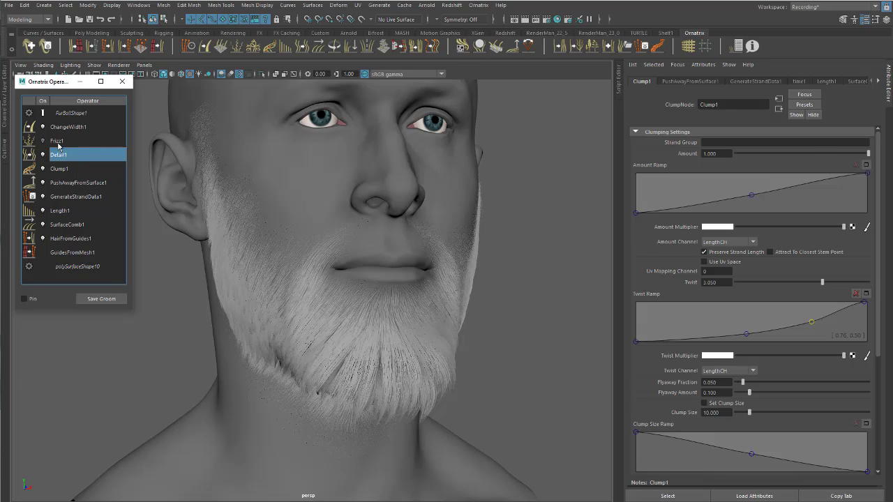
pyautogui.click(67, 141)
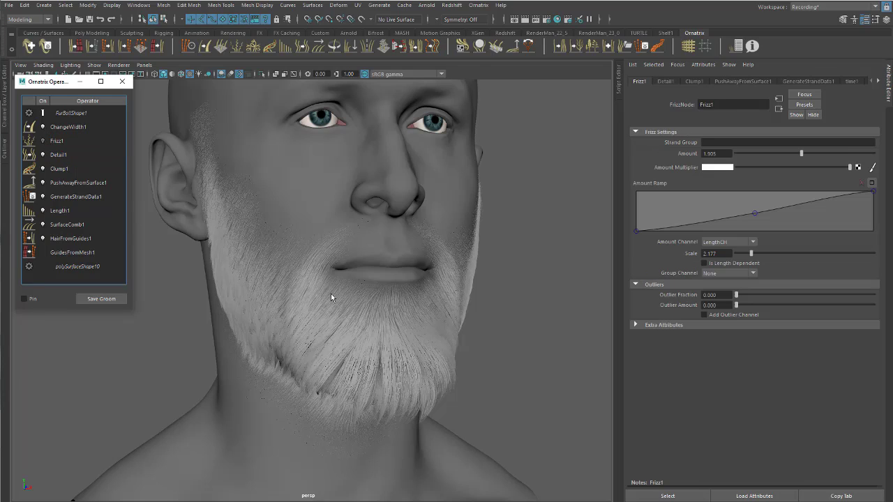
pyautogui.keyDown('alt'); pyautogui.moveTo(331, 292); pyautogui.dragTo(446, 287); pyautogui.keyUp('alt')
pyautogui.scroll(5, 419, 276)
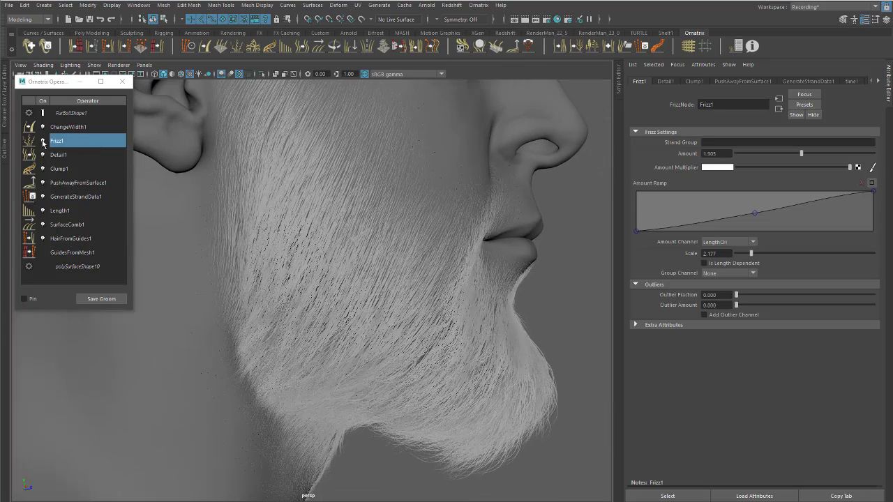
pyautogui.moveTo(388, 325)
pyautogui.keyDown('alt'); pyautogui.mouseDown()
pyautogui.moveTo(392, 331)
pyautogui.moveTo(382, 330)
pyautogui.mouseUp(); pyautogui.keyUp('alt')
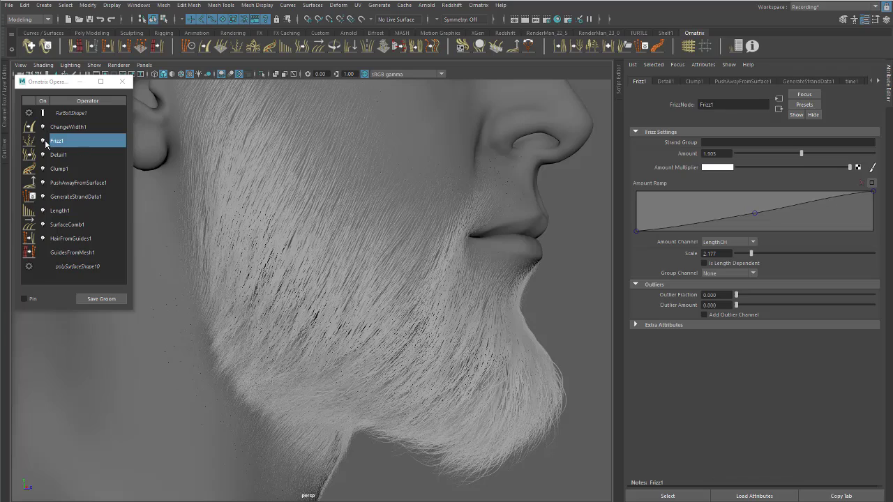
pyautogui.click(44, 141)
# - Add a second Frizz operator directly above Detail1 in the operator stack and rename it Volume
pyautogui.click(60, 155)
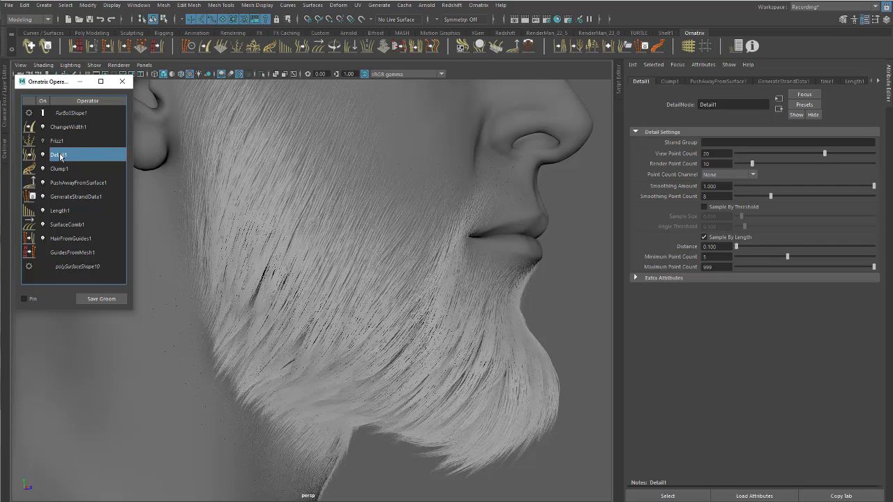
pyautogui.click(238, 47)
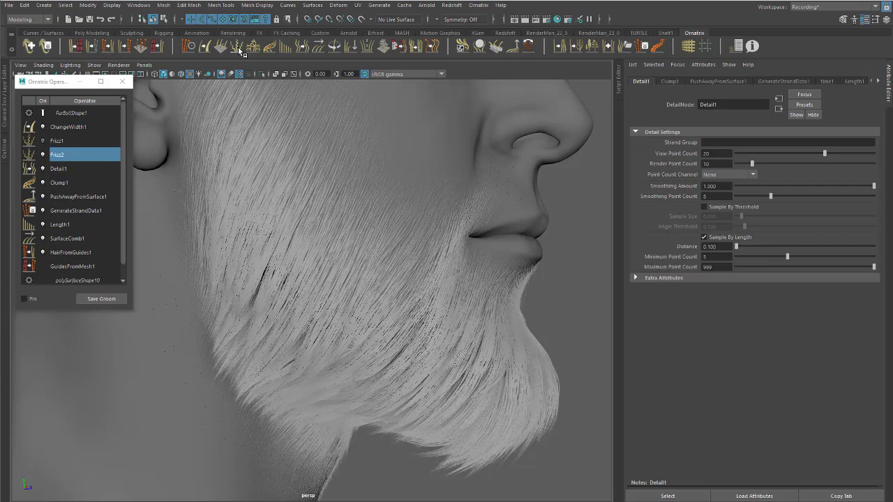
pyautogui.doubleClick(63, 155)
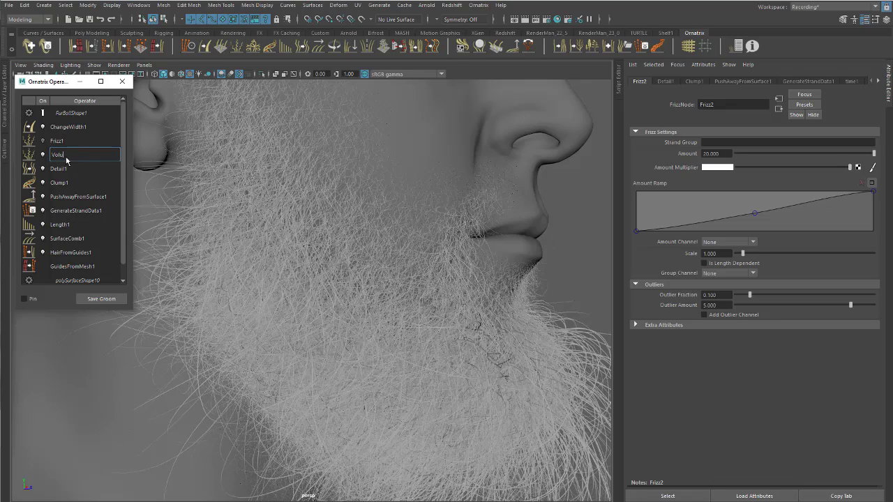
pyautogui.write('Volume')
pyautogui.press('Return')
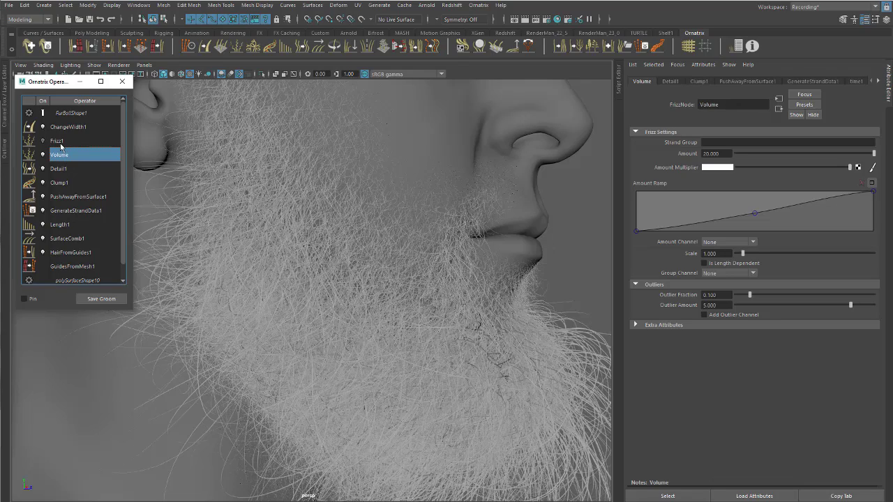
# - Rename the original Frizz1 operator as FineCurl
pyautogui.doubleClick(63, 142)
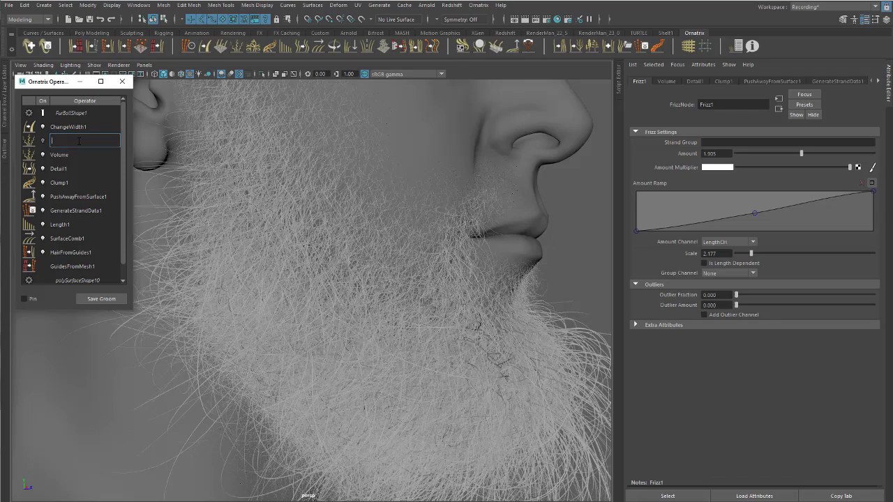
pyautogui.write('FineCurl')
pyautogui.press('Return')
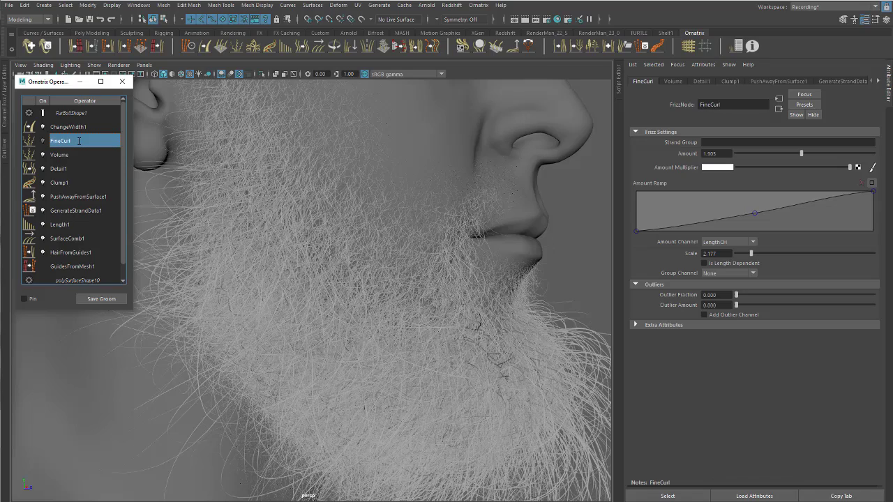
pyautogui.keyDown('alt'); pyautogui.moveTo(256, 237); pyautogui.dragTo(267, 229, button='middle'); pyautogui.keyUp('alt')
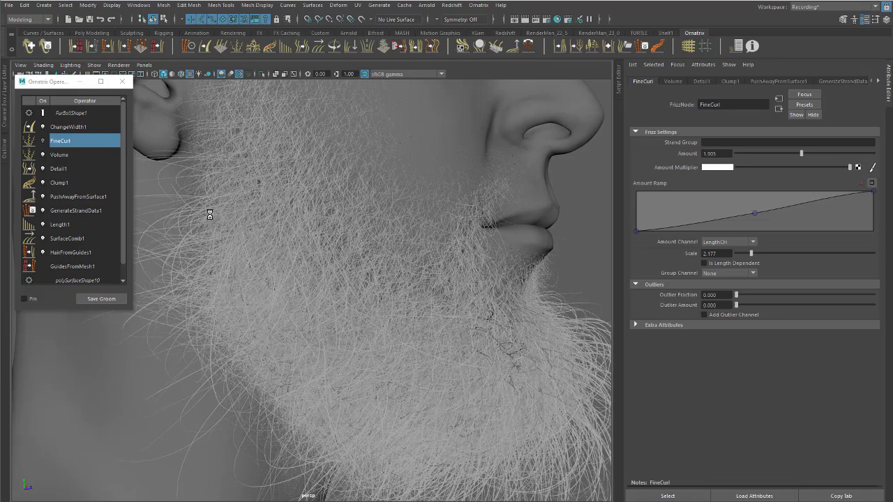
pyautogui.click(68, 187)
pyautogui.click(75, 185)
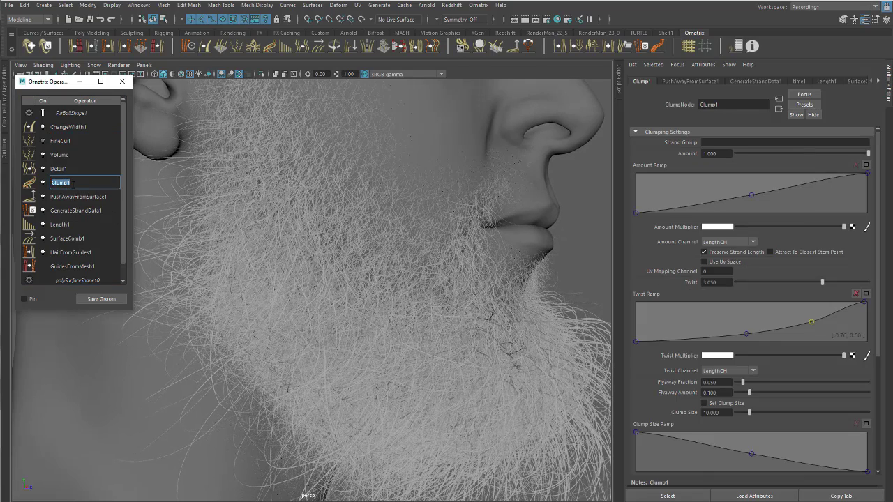
pyautogui.keyDown('alt'); pyautogui.moveTo(290, 216); pyautogui.dragTo(357, 245, button='middle'); pyautogui.keyUp('alt')
# - Calm the Volume frizz: set Outlier Fraction, Outlier Amount and Scale to 0, and Amount to about 1.149
pyautogui.click(84, 156)
pyautogui.keyDown('alt'); pyautogui.moveTo(482, 248); pyautogui.dragTo(425, 241, button='right'); pyautogui.keyUp('alt')
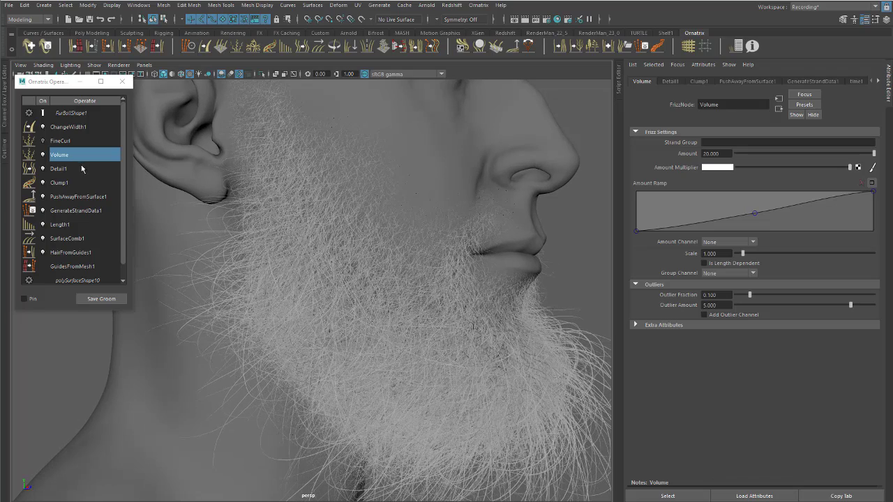
pyautogui.keyDown('alt'); pyautogui.moveTo(452, 276); pyautogui.dragTo(434, 262); pyautogui.keyUp('alt')
pyautogui.moveTo(775, 305); pyautogui.dragTo(734, 297)
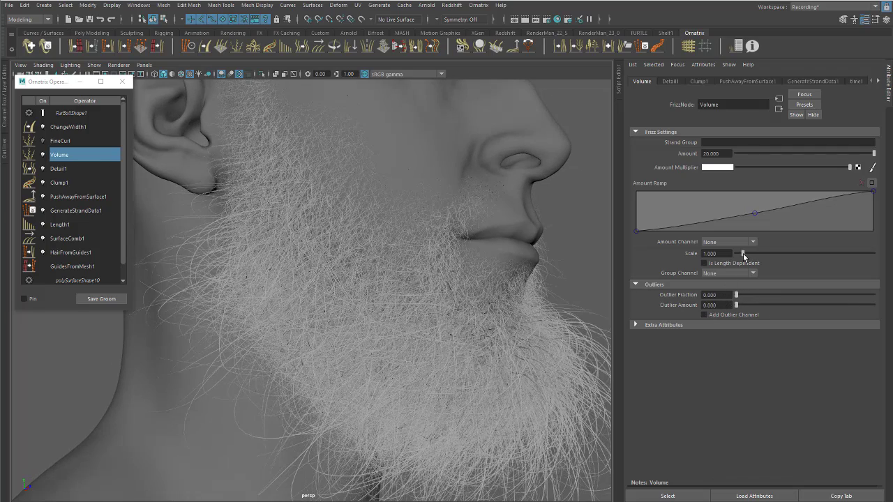
pyautogui.moveTo(743, 253); pyautogui.dragTo(726, 255)
pyautogui.moveTo(836, 154); pyautogui.dragTo(777, 154)
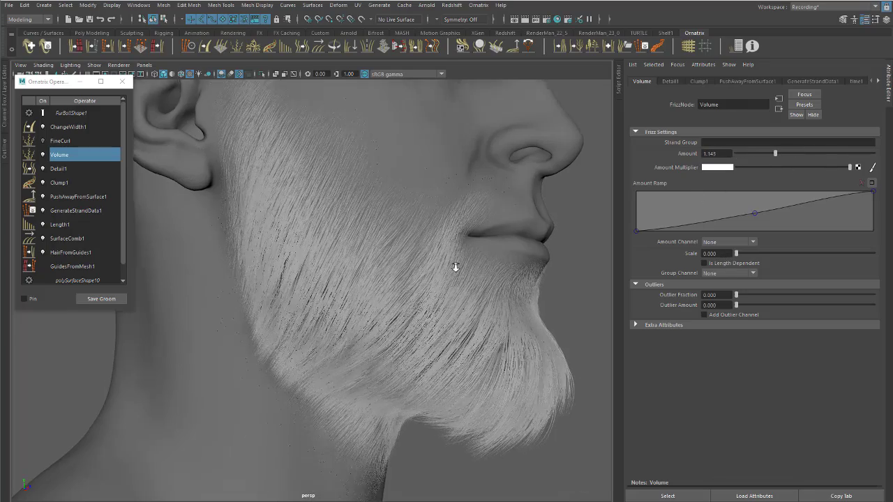
# - Set the Volume frizz operator's Amount to 1.1 while checking the beard from the side
pyautogui.keyDown('alt'); pyautogui.moveTo(454, 267); pyautogui.dragTo(547, 232); pyautogui.keyUp('alt')
pyautogui.moveTo(747, 155)
pyautogui.mouseDown()
pyautogui.moveTo(734, 152)
pyautogui.moveTo(756, 155)
pyautogui.mouseUp()
pyautogui.keyDown('alt'); pyautogui.moveTo(494, 217); pyautogui.dragTo(538, 224); pyautogui.keyUp('alt')
pyautogui.moveTo(756, 152); pyautogui.dragTo(771, 159)
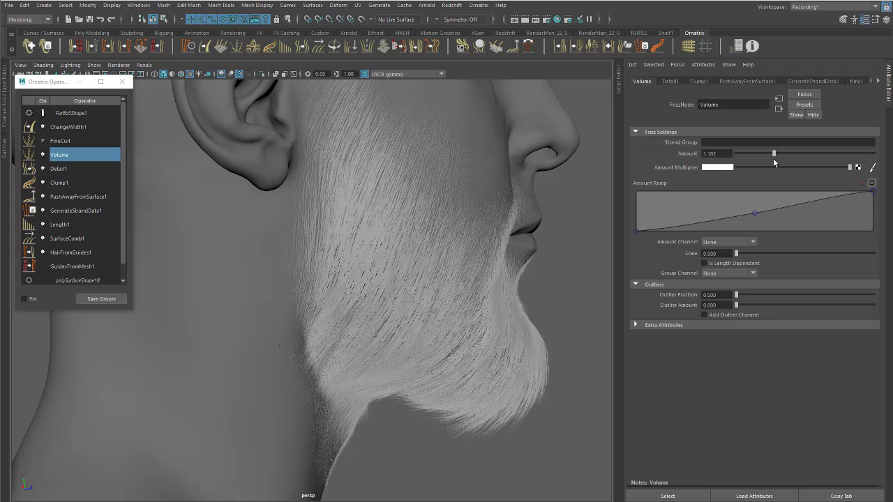
pyautogui.click(714, 153)
pyautogui.write('1.1')
pyautogui.press('Return')
pyautogui.keyDown('alt'); pyautogui.moveTo(394, 251); pyautogui.dragTo(3, 149); pyautogui.keyUp('alt')
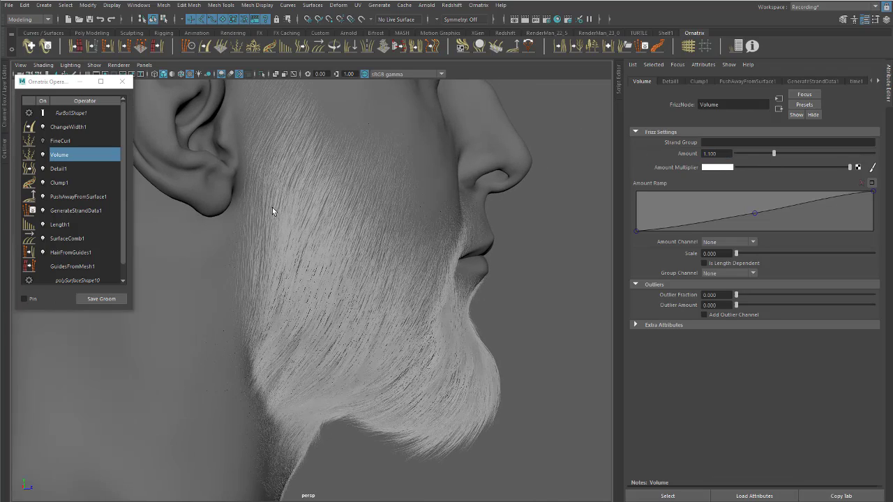
# - Compare the beard's profile with the Volume operator switched off and on, leaving it enabled
pyautogui.scroll(3, 272, 212)
pyautogui.click(44, 155)
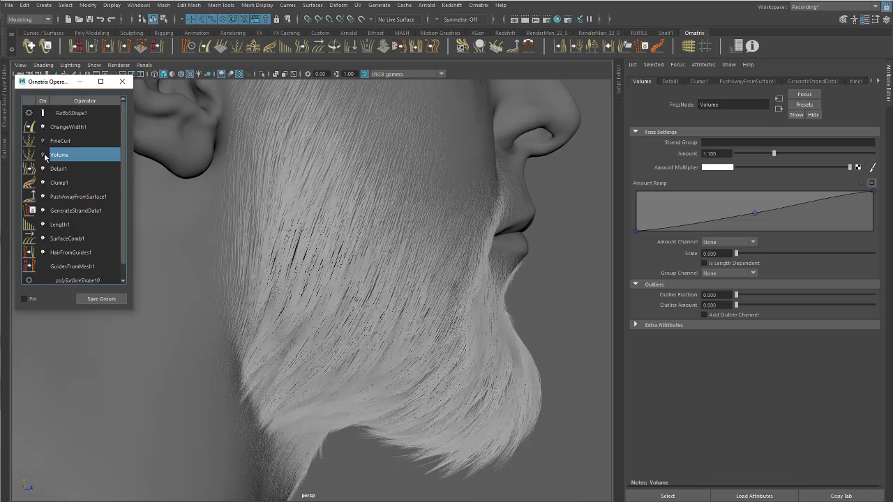
pyautogui.click(44, 155)
pyautogui.click(43, 155)
pyautogui.click(43, 155)
# - Examine the hair under the jaw and chin up close with the Volume operator switched on and off
pyautogui.keyDown('alt'); pyautogui.moveTo(418, 275); pyautogui.dragTo(401, 283); pyautogui.keyUp('alt')
pyautogui.keyDown('alt'); pyautogui.moveTo(401, 282); pyautogui.dragTo(394, 204, button='middle'); pyautogui.keyUp('alt')
pyautogui.keyDown('alt'); pyautogui.moveTo(394, 204); pyautogui.dragTo(370, 267); pyautogui.keyUp('alt')
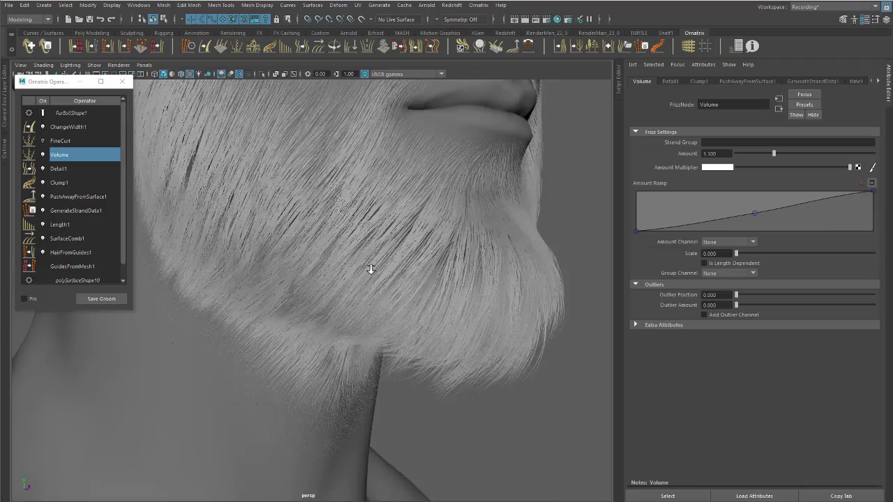
pyautogui.keyDown('alt'); pyautogui.moveTo(371, 267); pyautogui.dragTo(415, 289, button='right'); pyautogui.keyUp('alt')
pyautogui.keyDown('alt'); pyautogui.moveTo(415, 289); pyautogui.dragTo(383, 295); pyautogui.keyUp('alt')
pyautogui.keyDown('alt'); pyautogui.moveTo(382, 295); pyautogui.dragTo(309, 265, button='right'); pyautogui.keyUp('alt')
pyautogui.keyDown('alt'); pyautogui.moveTo(309, 266); pyautogui.dragTo(349, 277); pyautogui.keyUp('alt')
pyautogui.keyDown('alt'); pyautogui.moveTo(349, 276); pyautogui.dragTo(422, 288, button='right'); pyautogui.keyUp('alt')
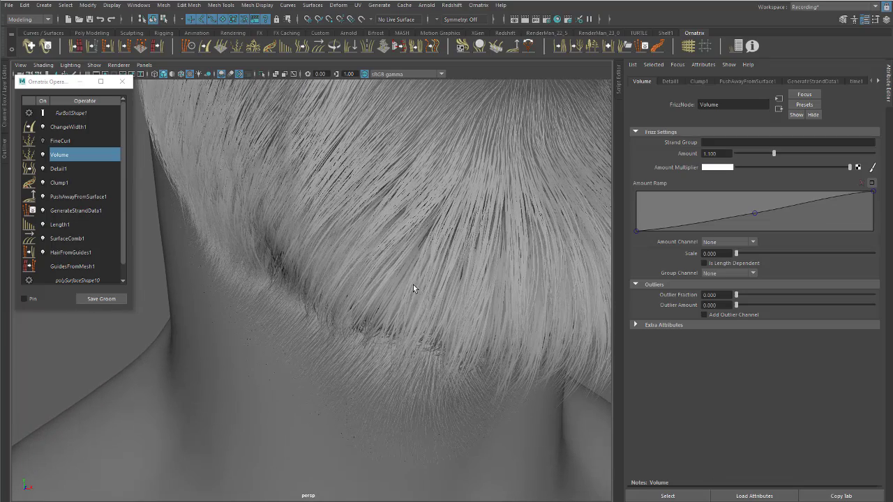
pyautogui.click(42, 156)
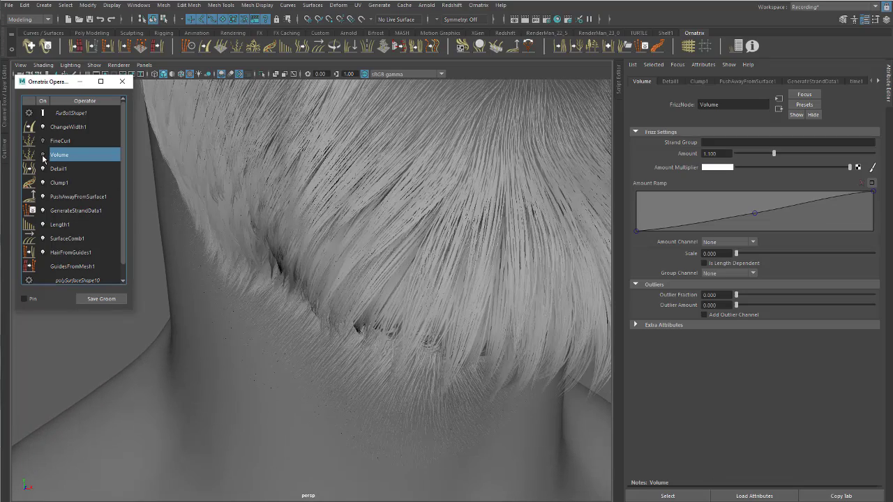
pyautogui.click(42, 155)
pyautogui.click(43, 156)
# - Inspect the strand tips below the chin while repeatedly toggling the Volume operator, leaving it enabled
pyautogui.keyDown('alt'); pyautogui.moveTo(384, 283); pyautogui.dragTo(448, 276); pyautogui.keyUp('alt')
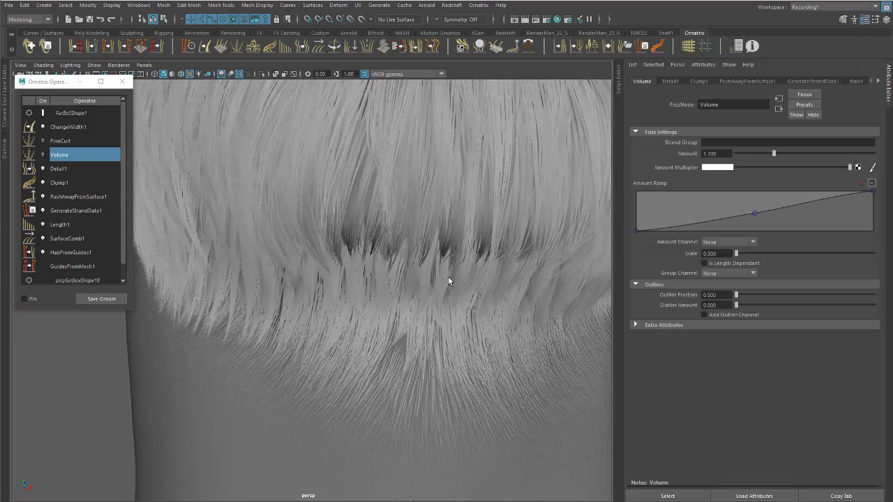
pyautogui.keyDown('alt'); pyautogui.moveTo(448, 276); pyautogui.dragTo(417, 295, button='middle'); pyautogui.keyUp('alt')
pyautogui.keyDown('alt'); pyautogui.moveTo(417, 295); pyautogui.dragTo(394, 282); pyautogui.keyUp('alt')
pyautogui.keyDown('alt'); pyautogui.moveTo(394, 283); pyautogui.dragTo(363, 263, button='middle'); pyautogui.keyUp('alt')
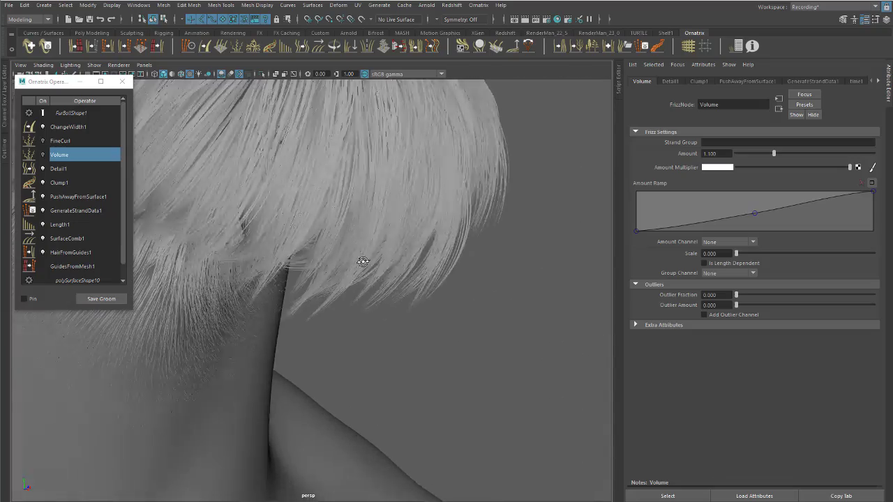
pyautogui.keyDown('alt'); pyautogui.moveTo(363, 263); pyautogui.dragTo(522, 328, button='right'); pyautogui.keyUp('alt')
pyautogui.keyDown('alt'); pyautogui.moveTo(523, 329); pyautogui.dragTo(405, 297); pyautogui.keyUp('alt')
pyautogui.click(43, 155)
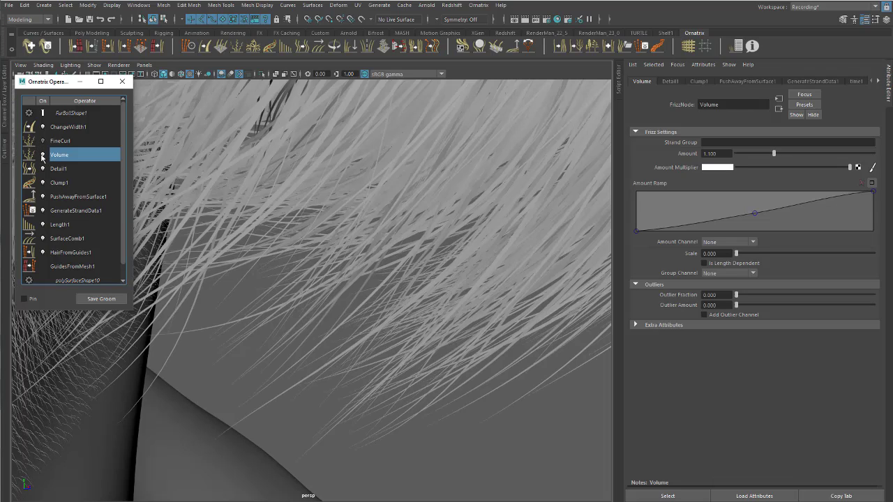
pyautogui.click(42, 155)
pyautogui.click(42, 155)
pyautogui.click(42, 155)
pyautogui.click(42, 154)
pyautogui.click(42, 154)
pyautogui.click(43, 156)
pyautogui.click(42, 157)
# - Examine the whole beard from the front, three-quarter and side views with Volume enabled
pyautogui.keyDown('alt'); pyautogui.moveTo(405, 256); pyautogui.dragTo(175, 172, button='right'); pyautogui.keyUp('alt')
pyautogui.keyDown('alt'); pyautogui.moveTo(356, 182); pyautogui.dragTo(275, 201); pyautogui.keyUp('alt')
pyautogui.keyDown('alt'); pyautogui.moveTo(303, 200); pyautogui.dragTo(363, 265, button='middle'); pyautogui.keyUp('alt')
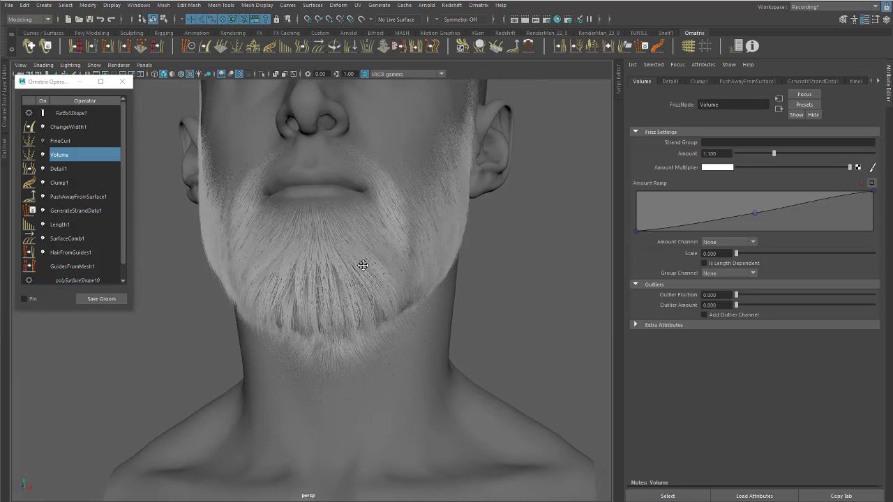
pyautogui.keyDown('alt'); pyautogui.moveTo(300, 252); pyautogui.dragTo(353, 246); pyautogui.keyUp('alt')
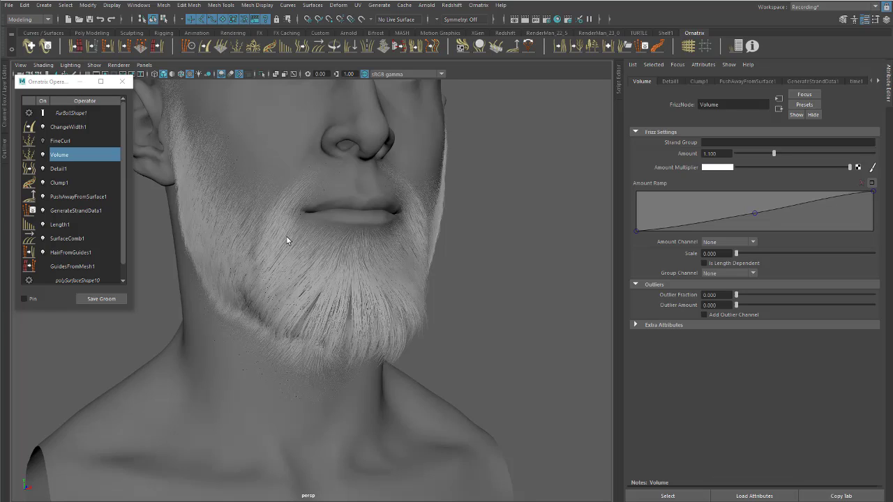
pyautogui.keyDown('alt'); pyautogui.moveTo(286, 236); pyautogui.dragTo(338, 233); pyautogui.keyUp('alt')
pyautogui.keyDown('alt'); pyautogui.moveTo(298, 232); pyautogui.dragTo(377, 278, button='right'); pyautogui.keyUp('alt')
pyautogui.keyDown('alt'); pyautogui.moveTo(377, 278); pyautogui.dragTo(444, 319, button='middle'); pyautogui.keyUp('alt')
pyautogui.keyDown('alt'); pyautogui.moveTo(398, 272); pyautogui.dragTo(361, 271); pyautogui.keyUp('alt')
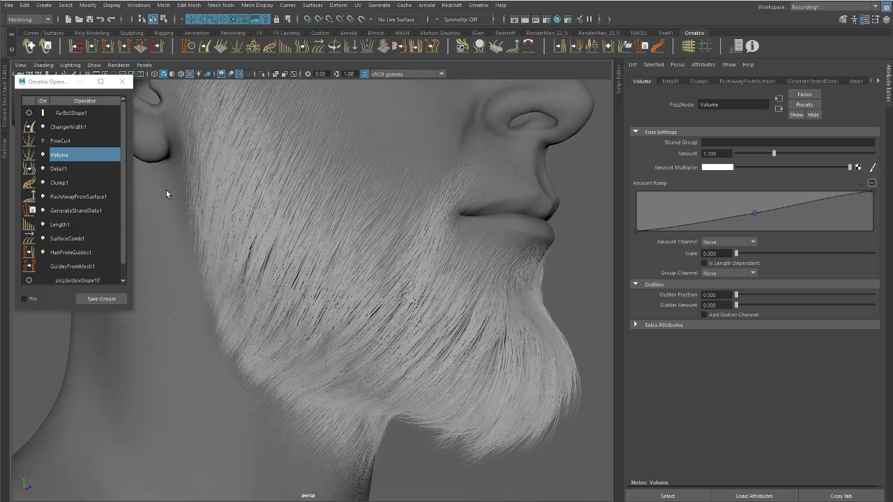
# - Enable the FineCurl operator in the stack and check its effect on the beard's profile
pyautogui.click(47, 143)
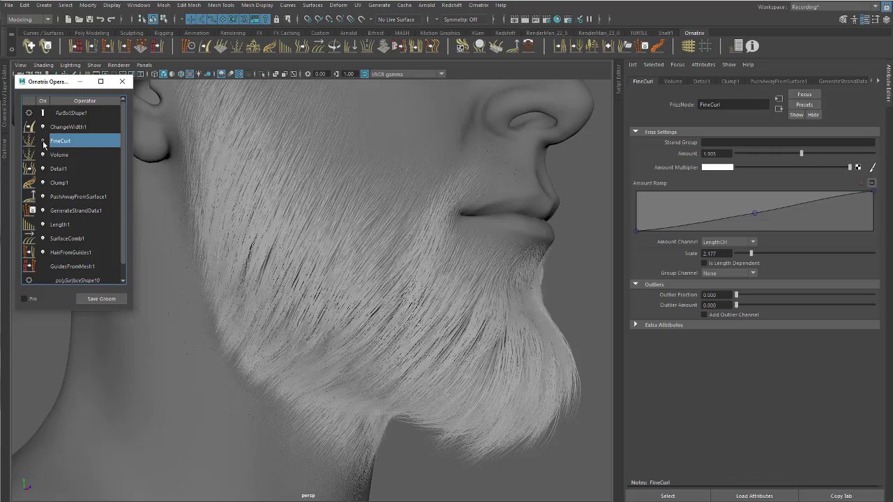
pyautogui.click(44, 142)
pyautogui.keyDown('alt'); pyautogui.moveTo(508, 314); pyautogui.dragTo(532, 321); pyautogui.keyUp('alt')
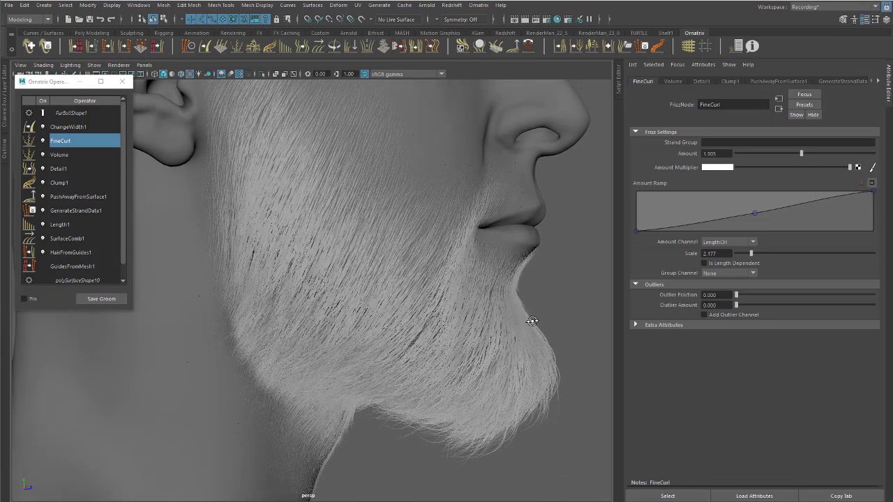
# - Compare the curled beard with Volume switched off and on, leaving it enabled, and inspect the side profile
pyautogui.click(42, 156)
pyautogui.click(42, 157)
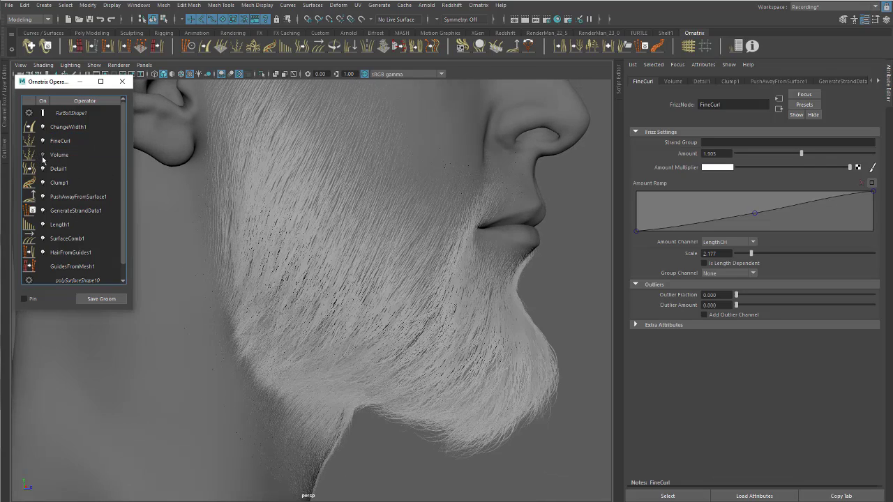
pyautogui.keyDown('alt'); pyautogui.moveTo(397, 243); pyautogui.dragTo(349, 221, button='right'); pyautogui.keyUp('alt')
pyautogui.keyDown('alt'); pyautogui.moveTo(349, 222); pyautogui.dragTo(430, 234); pyautogui.keyUp('alt')
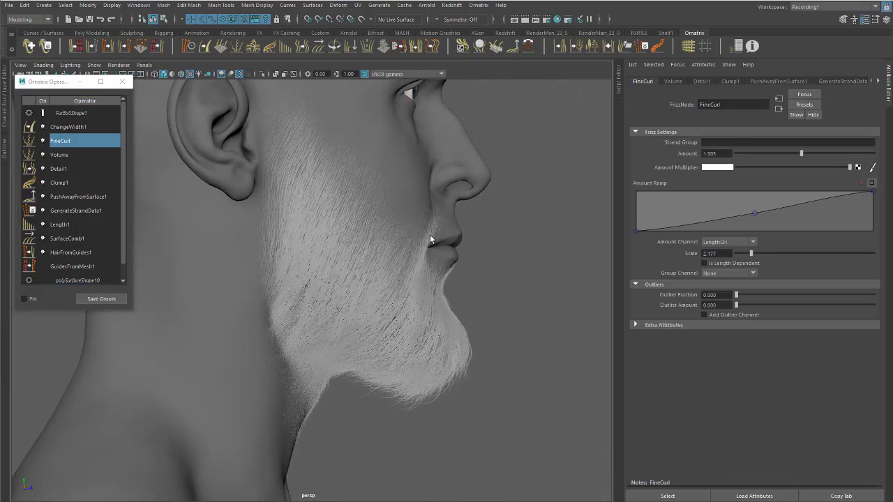
pyautogui.keyDown('alt'); pyautogui.moveTo(308, 221); pyautogui.dragTo(356, 244, button='right'); pyautogui.keyUp('alt')
# - Enlarge the operator stack window to fit every operator and review the settings from GuidesFromMesh1 up to Clump1
pyautogui.moveTo(67, 308); pyautogui.dragTo(73, 343)
pyautogui.click(81, 268)
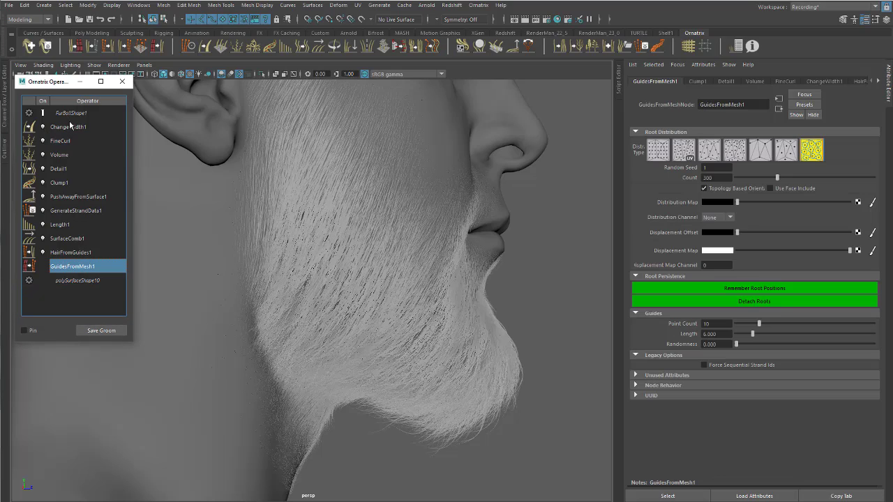
pyautogui.click(72, 252)
pyautogui.click(70, 238)
pyautogui.click(68, 224)
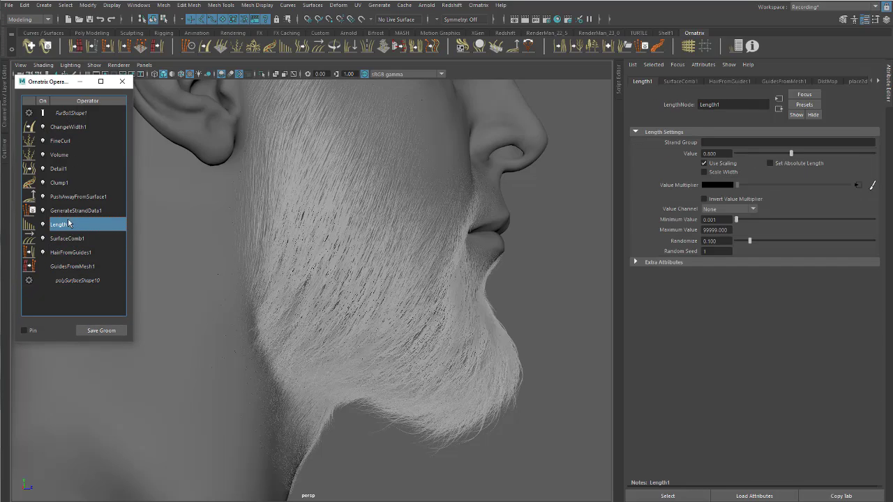
pyautogui.click(71, 212)
pyautogui.click(70, 198)
pyautogui.click(71, 183)
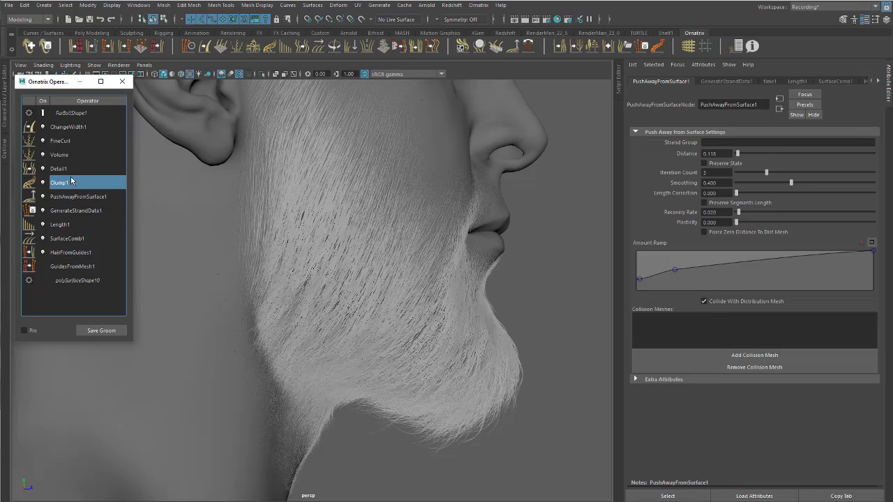
# - Check FineCurl, then review the stack's settings from Clump1 back down to GuidesFromMesh1
pyautogui.click(70, 141)
pyautogui.click(70, 183)
pyautogui.click(69, 210)
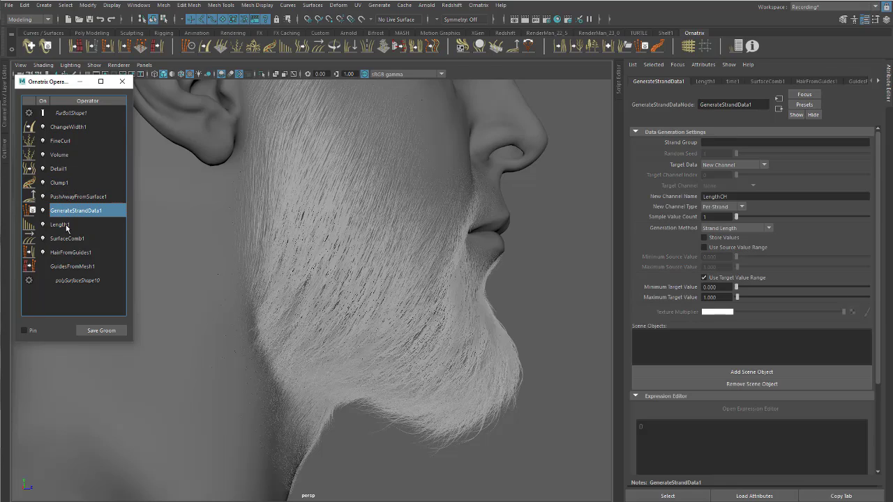
pyautogui.click(67, 225)
pyautogui.click(68, 239)
pyautogui.click(69, 253)
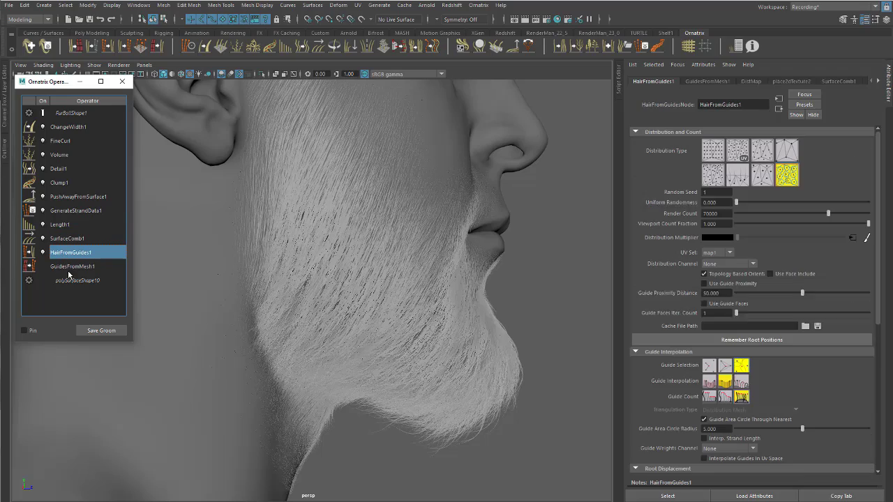
pyautogui.click(65, 266)
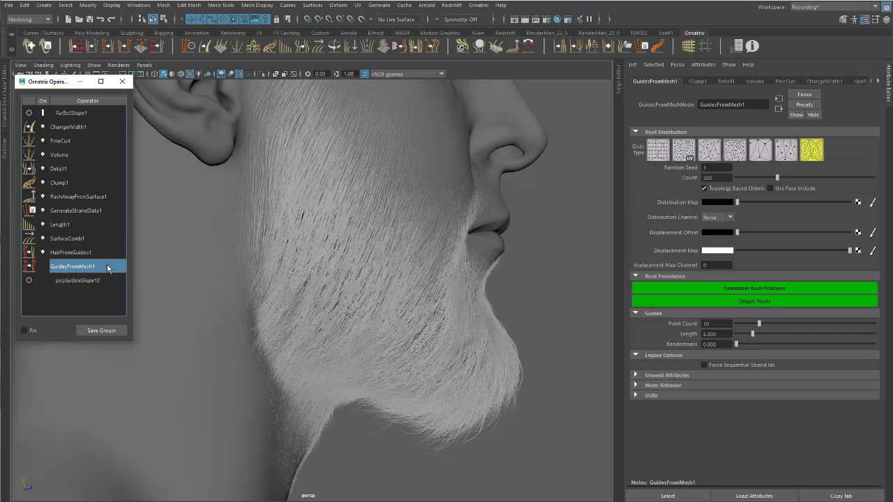
# - Go through the operators again from HairFromGuides1 and SurfaceComb1 up to Clump1, reviewing each one's settings
pyautogui.click(71, 253)
pyautogui.click(79, 240)
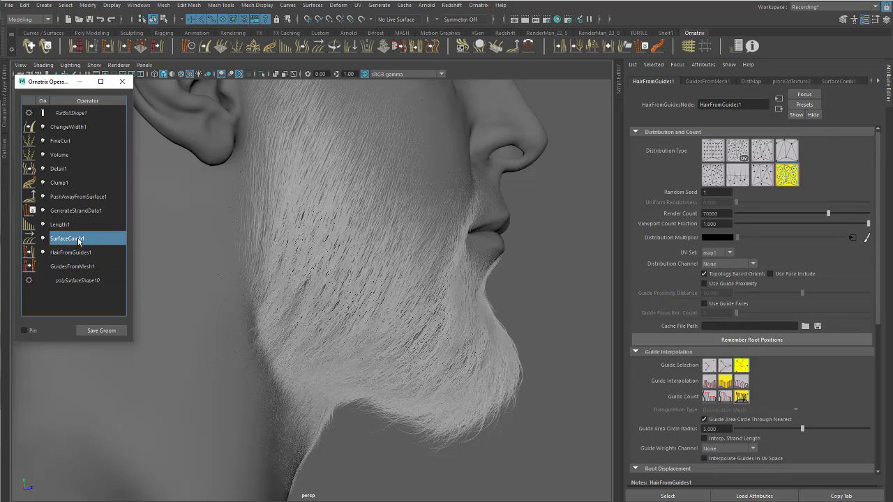
pyautogui.click(73, 256)
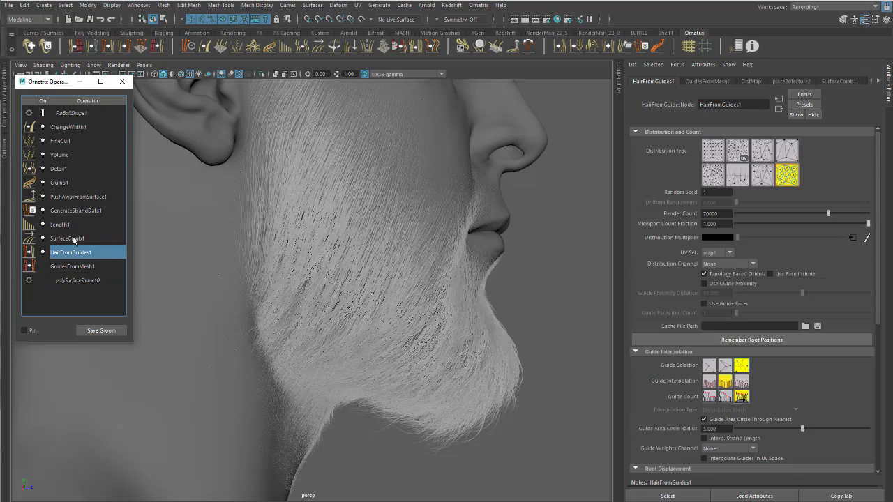
pyautogui.click(75, 241)
pyautogui.click(74, 224)
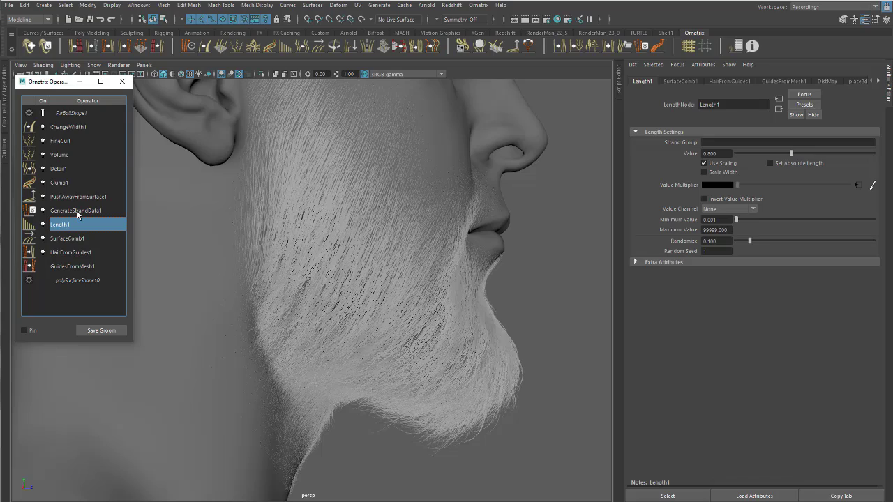
pyautogui.click(77, 211)
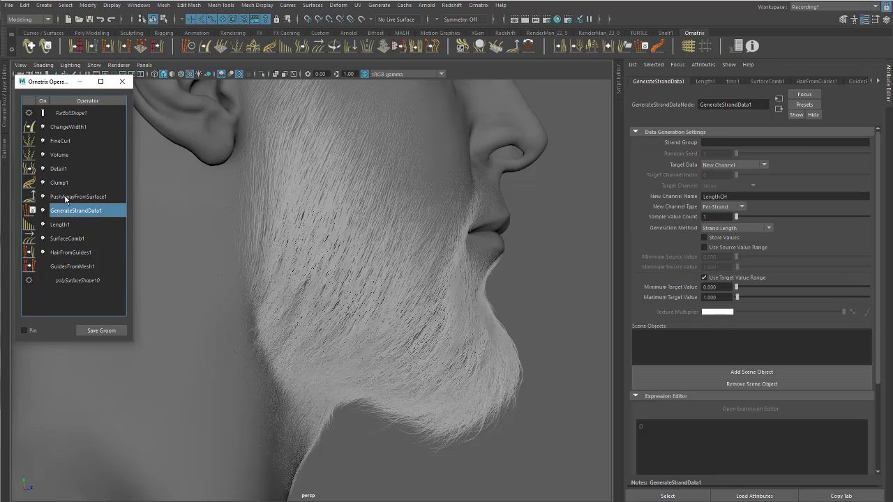
pyautogui.click(70, 197)
pyautogui.click(67, 184)
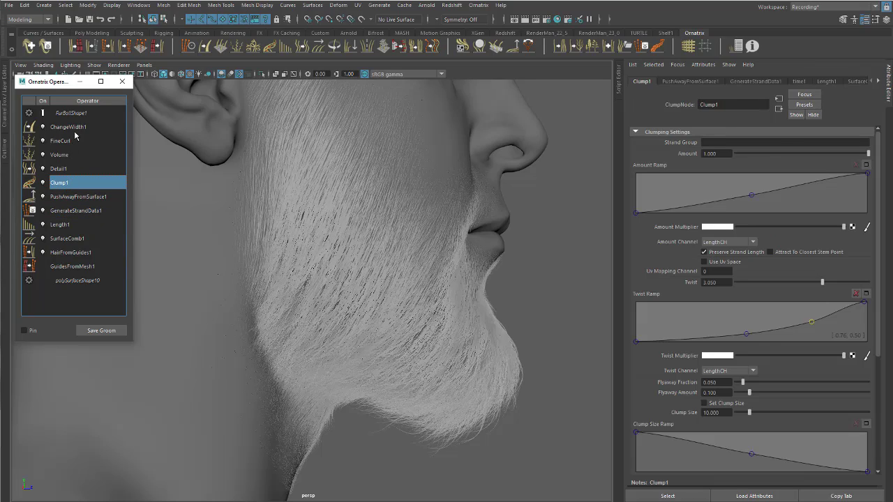
# - Review the ChangeWidth1 operator and the FurBallShape1 node, and inspect the finished beard's side profile
pyautogui.click(74, 129)
pyautogui.click(78, 114)
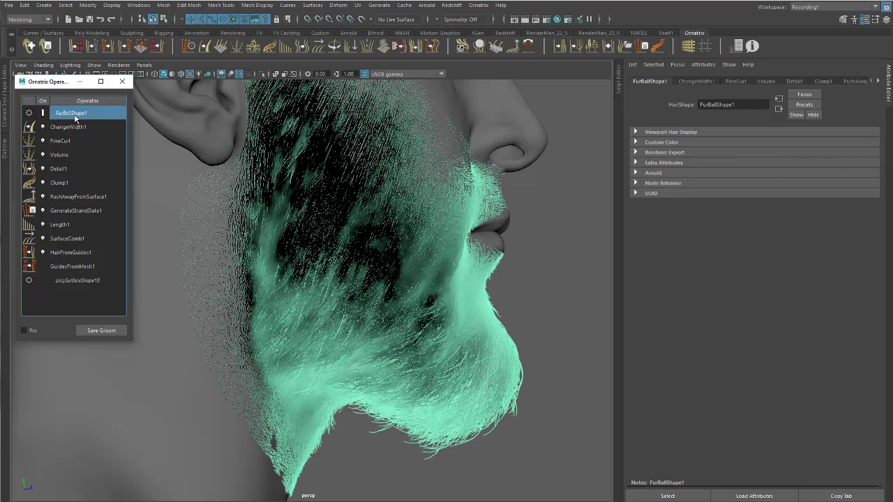
pyautogui.click(73, 127)
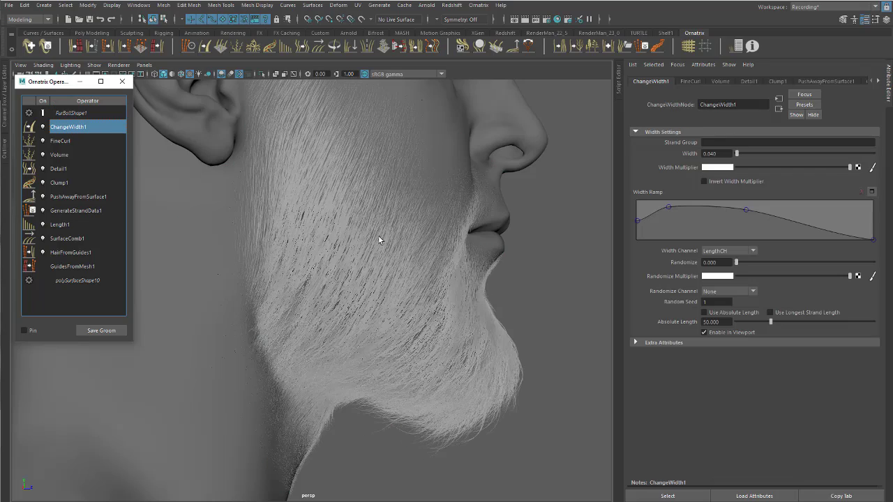
pyautogui.keyDown('alt'); pyautogui.moveTo(393, 298); pyautogui.dragTo(301, 269); pyautogui.keyUp('alt')
pyautogui.keyDown('alt'); pyautogui.moveTo(301, 270); pyautogui.dragTo(349, 285, button='right'); pyautogui.keyUp('alt')
pyautogui.keyDown('alt'); pyautogui.moveTo(349, 288); pyautogui.dragTo(373, 308); pyautogui.keyUp('alt')
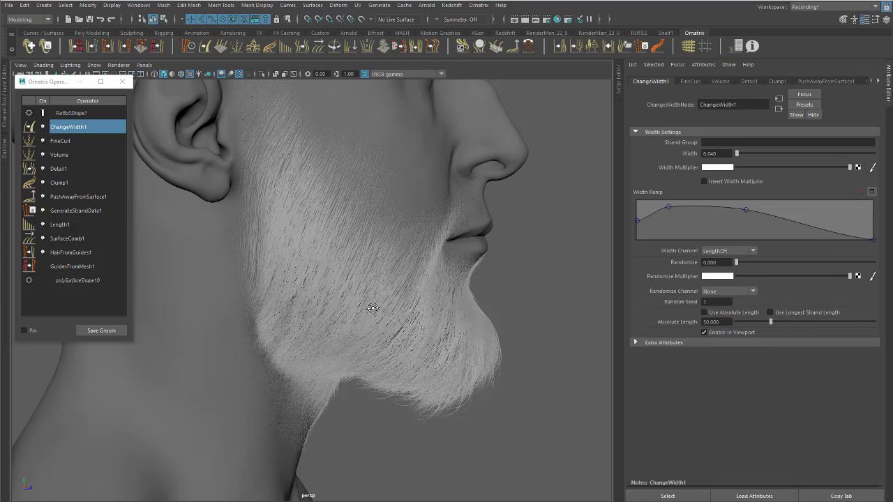
# - Switch to Mudbox and examine the painted beard length map around the mouth, chin, jaw and cheek
pyautogui.hotkey('alt', 'Tab')
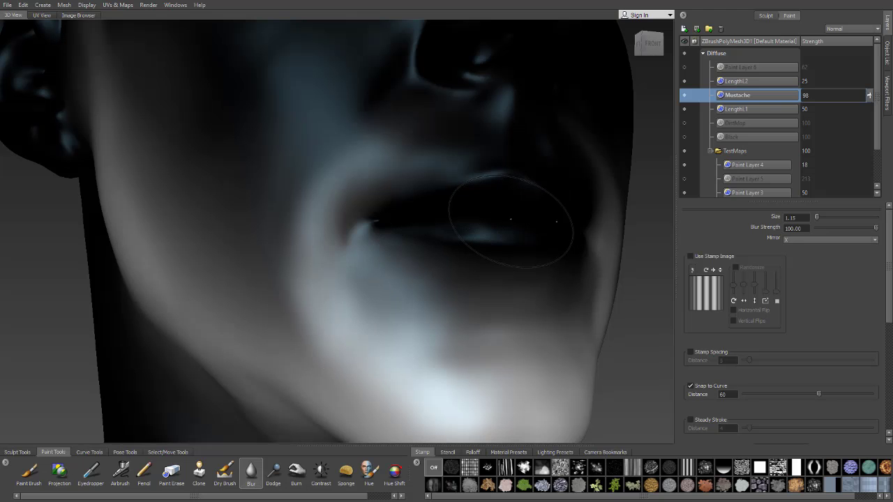
pyautogui.keyDown('alt'); pyautogui.moveTo(409, 249); pyautogui.dragTo(441, 248); pyautogui.keyUp('alt')
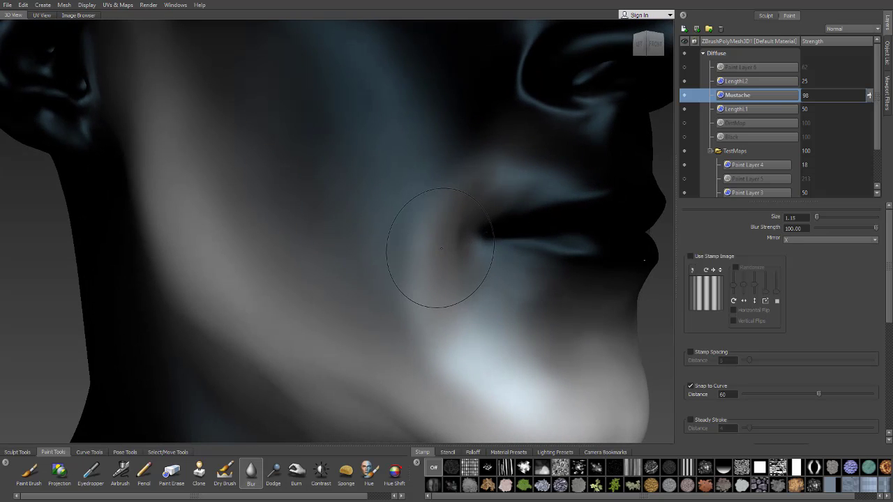
pyautogui.keyDown('alt'); pyautogui.moveTo(441, 248); pyautogui.dragTo(407, 227, button='right'); pyautogui.keyUp('alt')
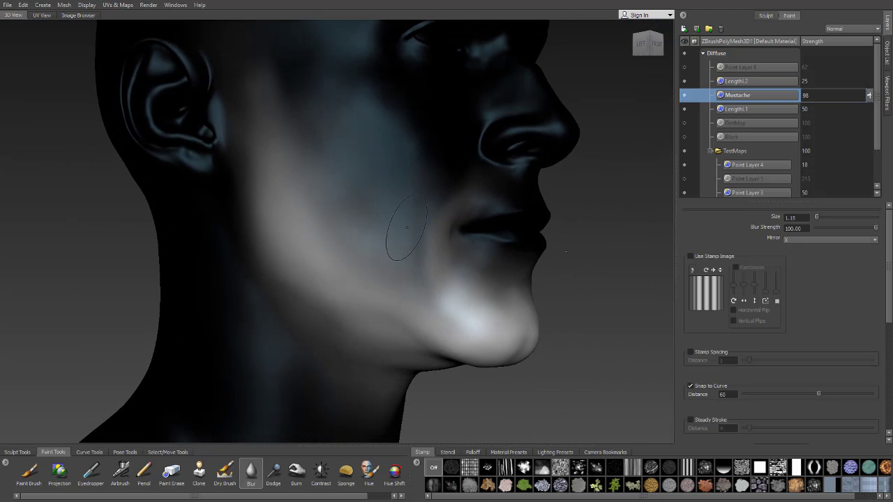
pyautogui.keyDown('alt'); pyautogui.moveTo(407, 226); pyautogui.dragTo(380, 221); pyautogui.keyUp('alt')
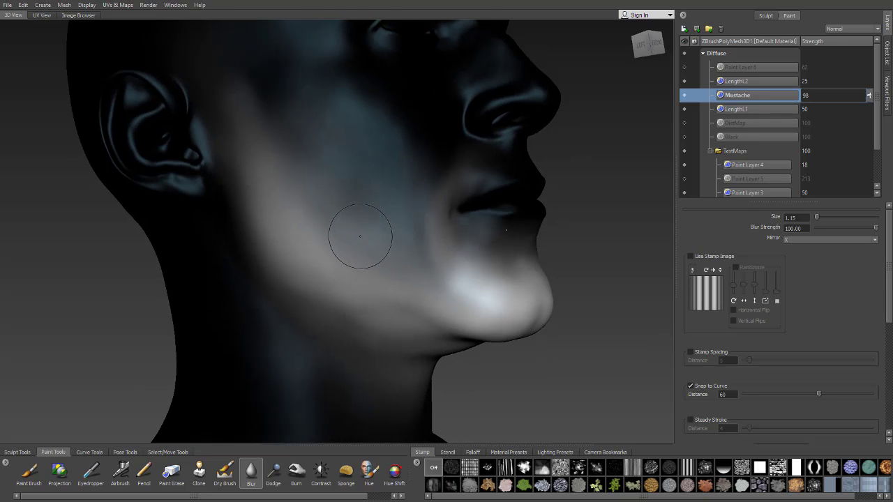
pyautogui.keyDown('alt'); pyautogui.moveTo(467, 292); pyautogui.dragTo(538, 272); pyautogui.keyUp('alt')
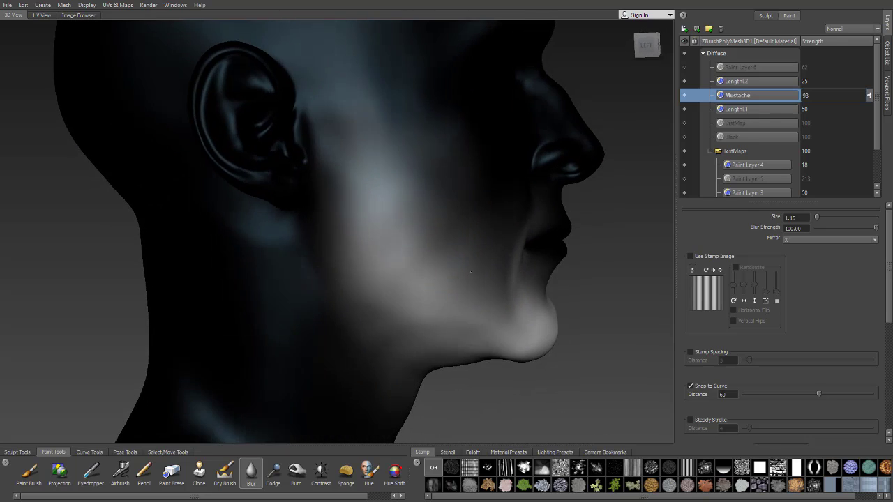
# - Switch to Maya and examine the beard strands around the mouth corner and below the lower lip
pyautogui.keyDown('alt'); pyautogui.moveTo(380, 252); pyautogui.dragTo(454, 230); pyautogui.keyUp('alt')
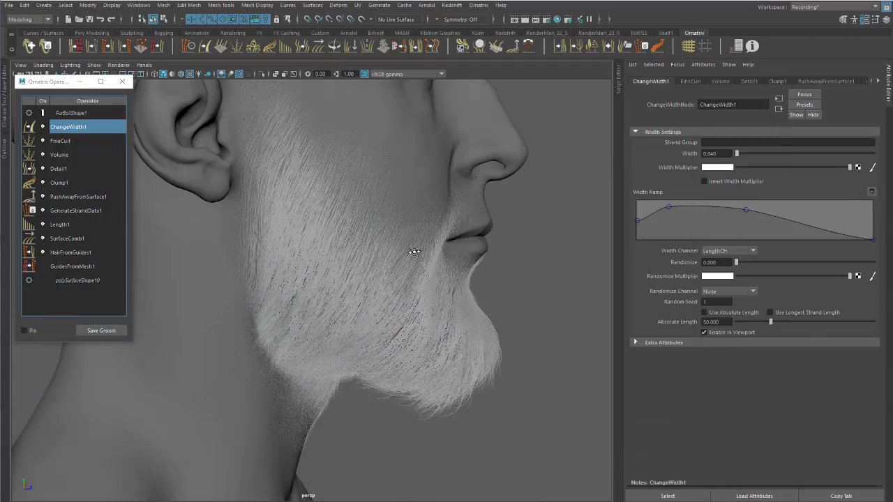
pyautogui.keyDown('alt'); pyautogui.moveTo(412, 249); pyautogui.dragTo(355, 247); pyautogui.keyUp('alt')
pyautogui.moveTo(355, 247)
pyautogui.keyDown('alt'); pyautogui.mouseDown(button='right')
pyautogui.moveTo(355, 186)
pyautogui.moveTo(367, 147)
pyautogui.moveTo(381, 171)
pyautogui.moveTo(363, 234)
pyautogui.mouseUp(button='right'); pyautogui.keyUp('alt')
pyautogui.keyDown('alt'); pyautogui.moveTo(362, 234); pyautogui.dragTo(381, 235); pyautogui.keyUp('alt')
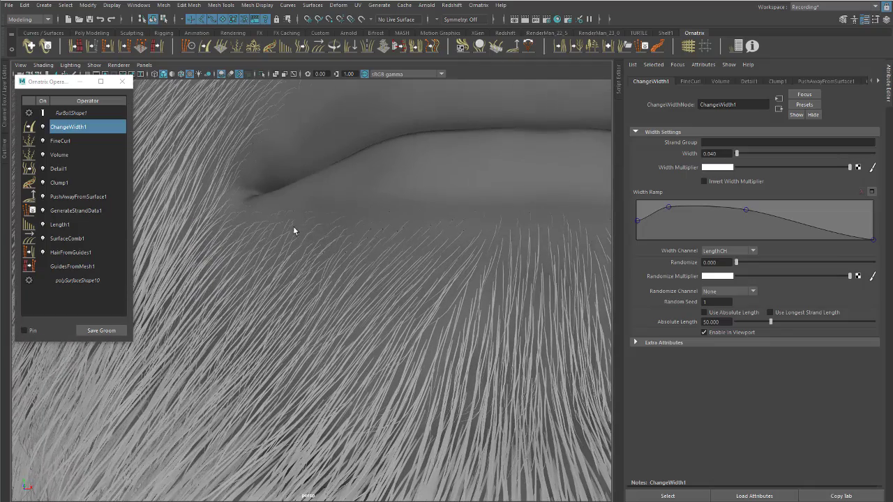
pyautogui.keyDown('alt'); pyautogui.moveTo(294, 230); pyautogui.dragTo(406, 186); pyautogui.keyUp('alt')
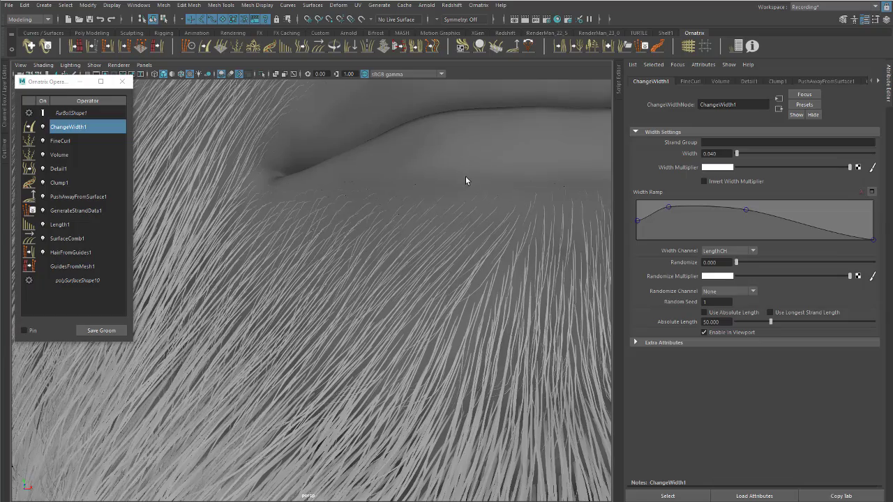
pyautogui.keyDown('alt'); pyautogui.moveTo(314, 193); pyautogui.dragTo(372, 196, button='right'); pyautogui.keyUp('alt')
pyautogui.moveTo(372, 196)
pyautogui.keyDown('alt'); pyautogui.mouseDown()
pyautogui.moveTo(315, 189)
pyautogui.moveTo(385, 183)
pyautogui.moveTo(362, 200)
pyautogui.mouseUp(); pyautogui.keyUp('alt')
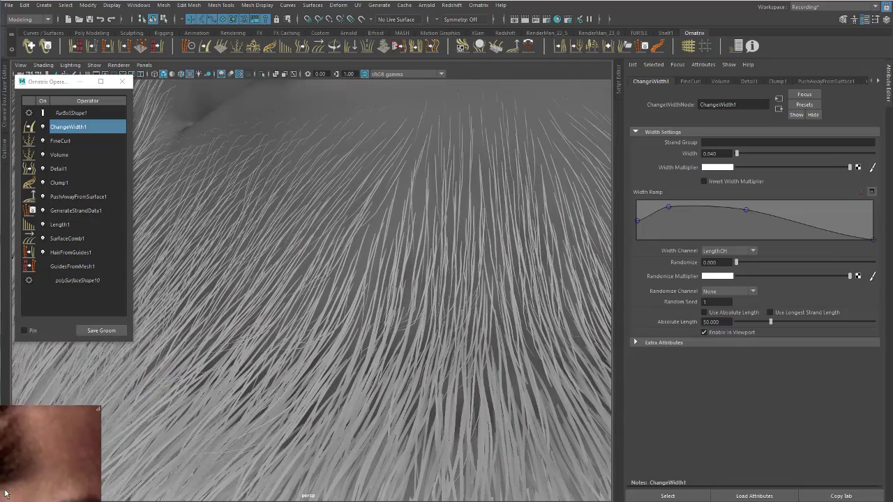
# - Look through the open reference images for a close-up photo of the beard around the mouth
pyautogui.press('super+Tab')
pyautogui.rightClick(44, 446)
pyautogui.rightClick(309, 341)
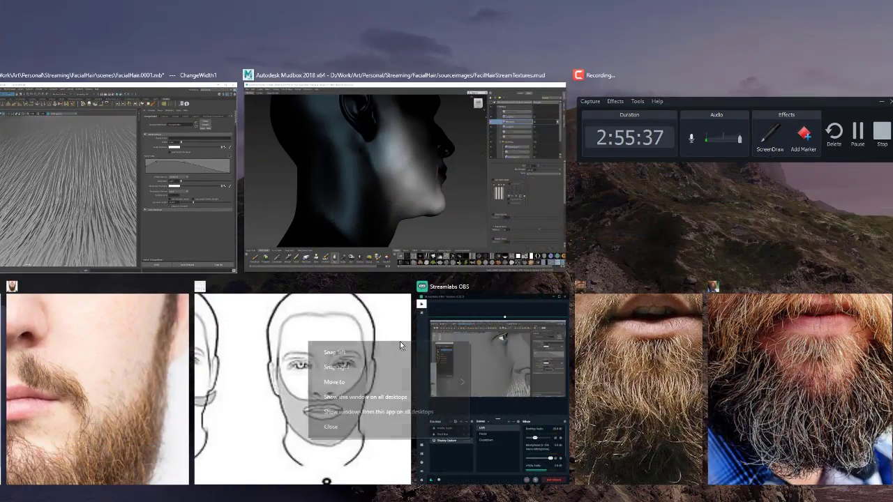
pyautogui.press('super+Tab')
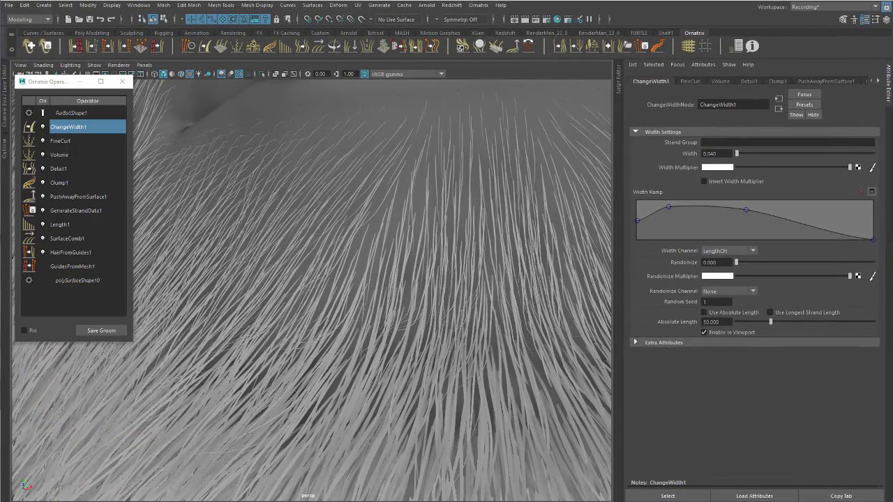
pyautogui.press('super+Tab')
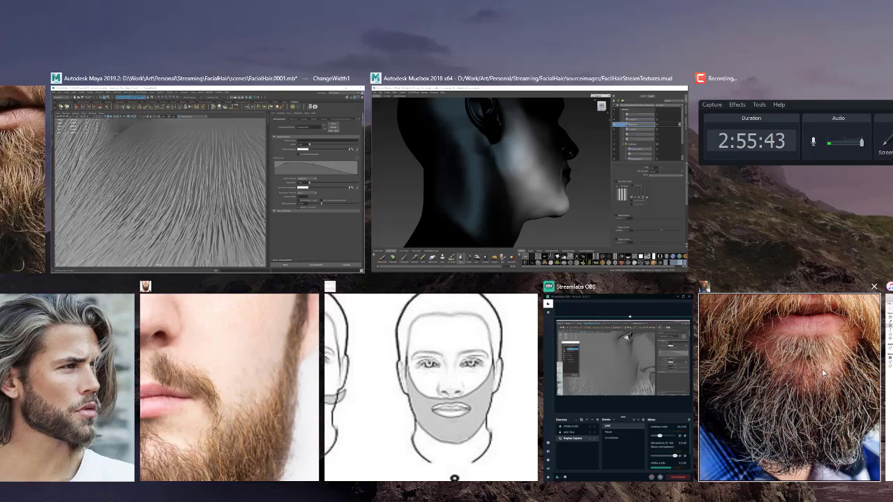
pyautogui.press('super+Tab')
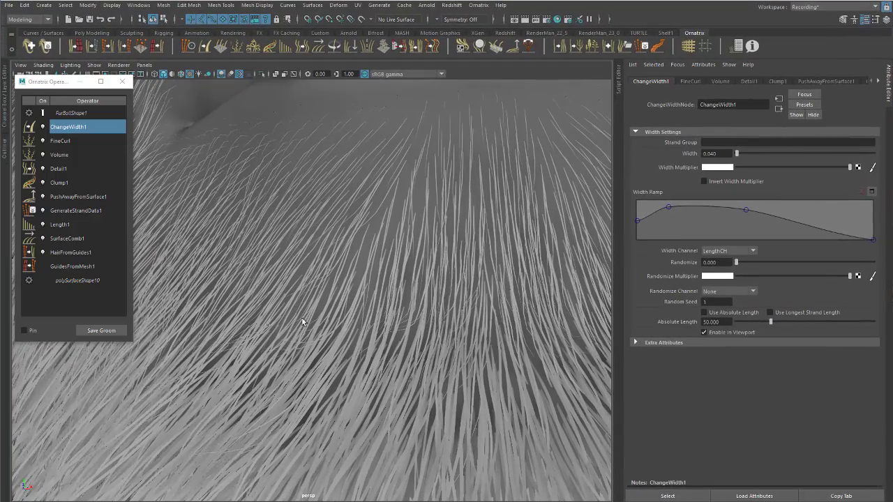
pyautogui.press('super+Tab')
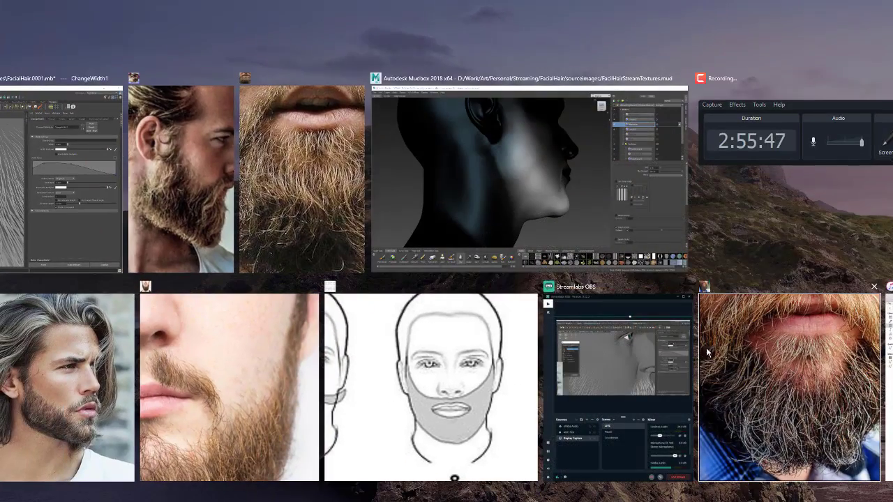
pyautogui.press('super+Tab')
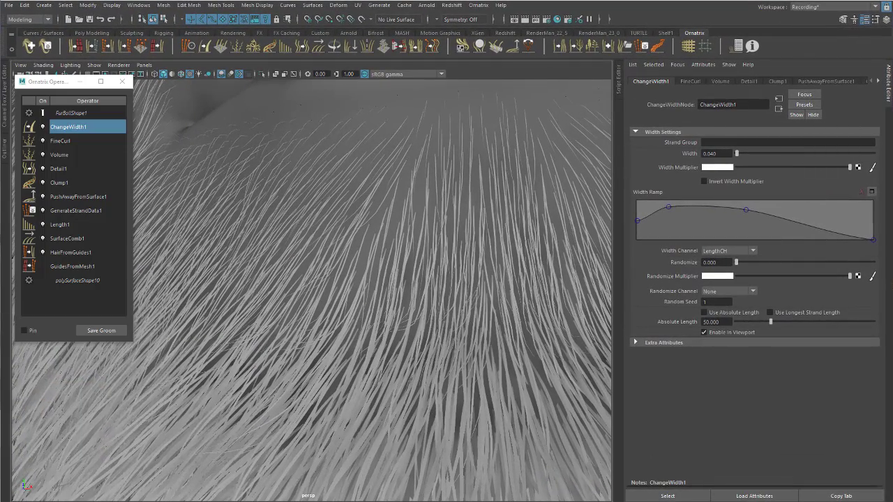
# - Place the close-up bearded mouth reference photo beside the groom viewport and keep it above the other windows
pyautogui.moveTo(1, 300); pyautogui.dragTo(34, 316)
pyautogui.rightClick(35, 297)
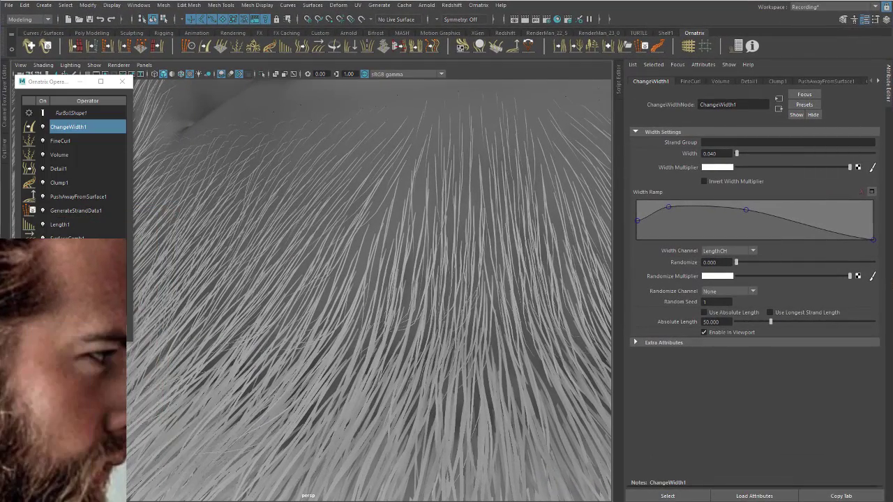
pyautogui.moveTo(2, 150); pyautogui.dragTo(761, 223)
pyautogui.keyDown('alt'); pyautogui.moveTo(452, 224); pyautogui.dragTo(357, 202, button='right'); pyautogui.keyUp('alt')
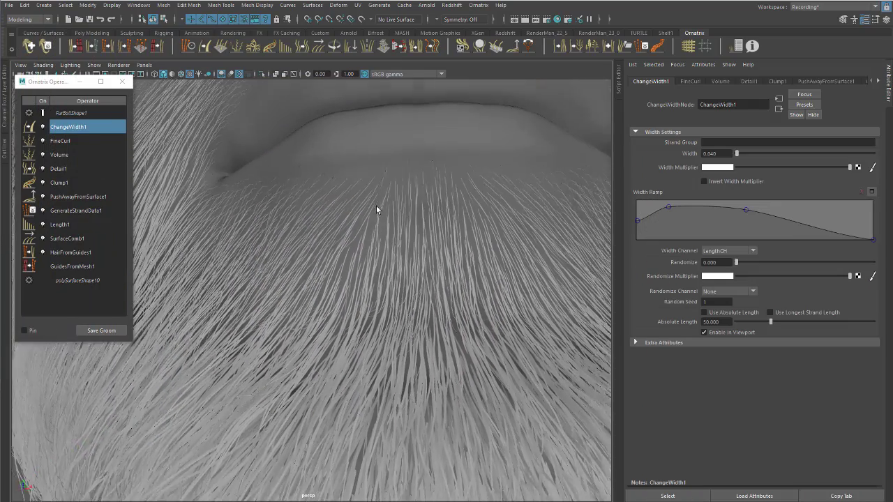
pyautogui.press('super+Tab')
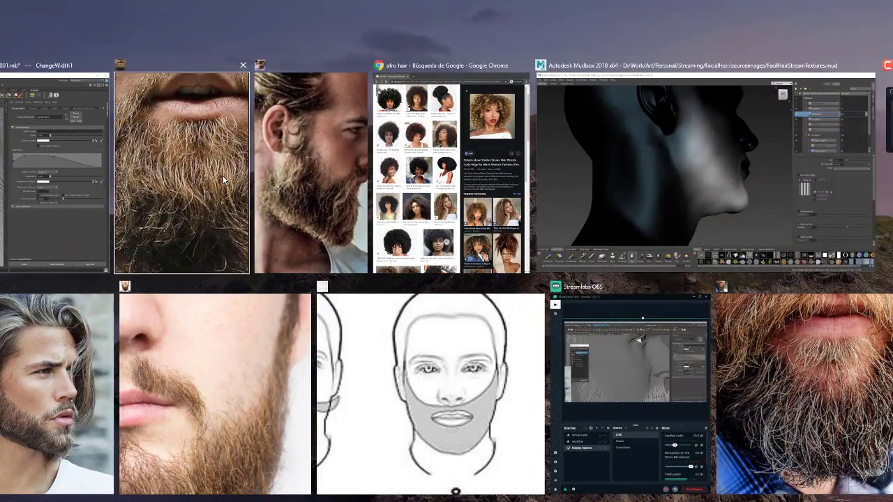
pyautogui.click(223, 175)
pyautogui.rightClick(718, 270)
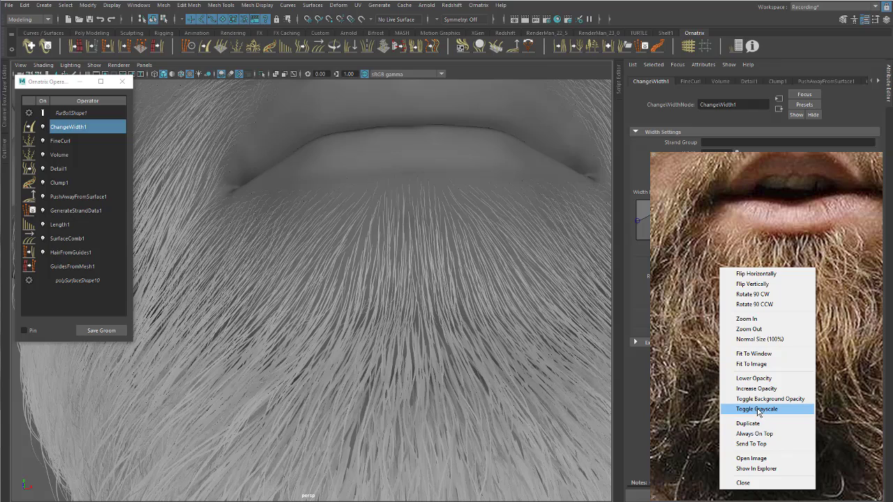
pyautogui.click(592, 309)
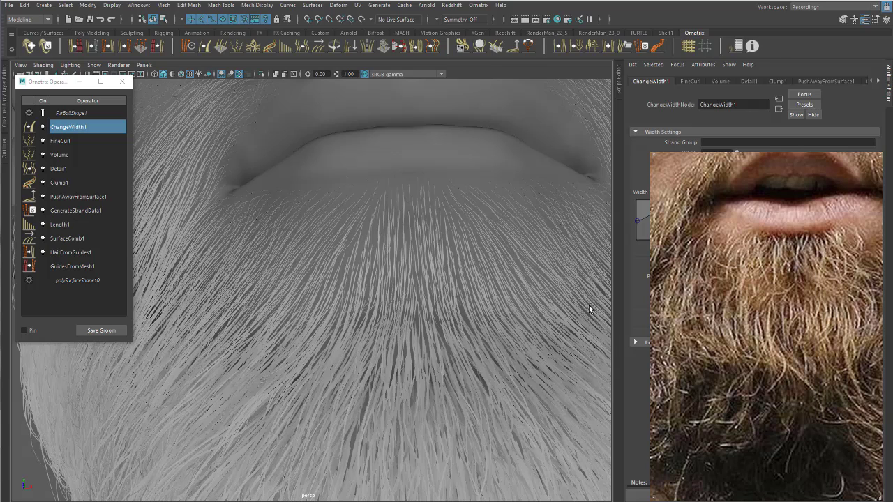
# - Outline the area around the lower lip and the patches below both mouth corners on the reference photo, and clear the annotations
pyautogui.keyDown('alt'); pyautogui.moveTo(447, 234); pyautogui.dragTo(429, 208, button='middle'); pyautogui.keyUp('alt')
pyautogui.keyDown('alt'); pyautogui.moveTo(457, 224); pyautogui.dragTo(452, 225, button='right'); pyautogui.keyUp('alt')
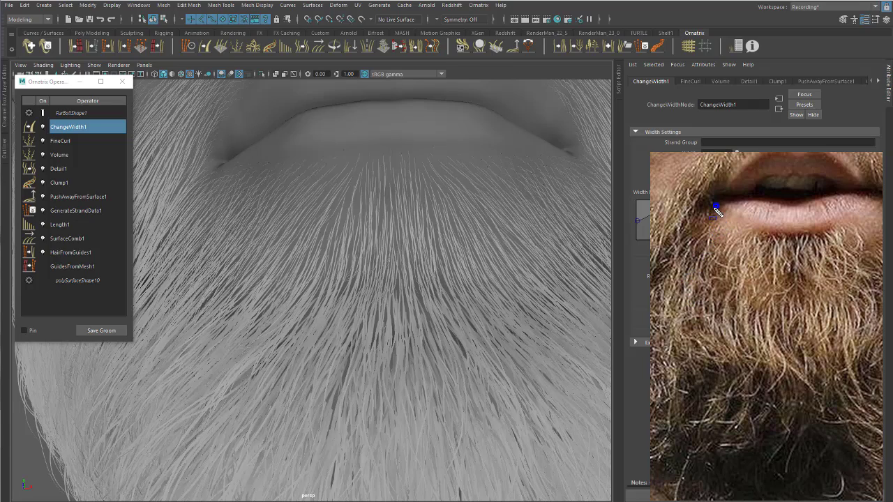
pyautogui.moveTo(714, 208); pyautogui.dragTo(703, 219)
pyautogui.moveTo(719, 208)
pyautogui.mouseDown()
pyautogui.moveTo(700, 244)
pyautogui.moveTo(711, 284)
pyautogui.moveTo(739, 314)
pyautogui.moveTo(865, 322)
pyautogui.mouseUp()
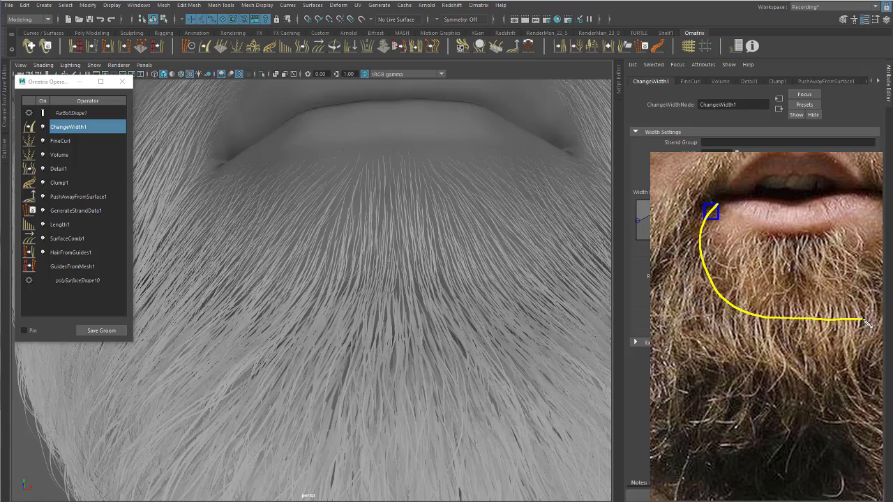
pyautogui.moveTo(890, 190)
pyautogui.mouseDown()
pyautogui.moveTo(734, 187)
pyautogui.moveTo(718, 203)
pyautogui.mouseUp()
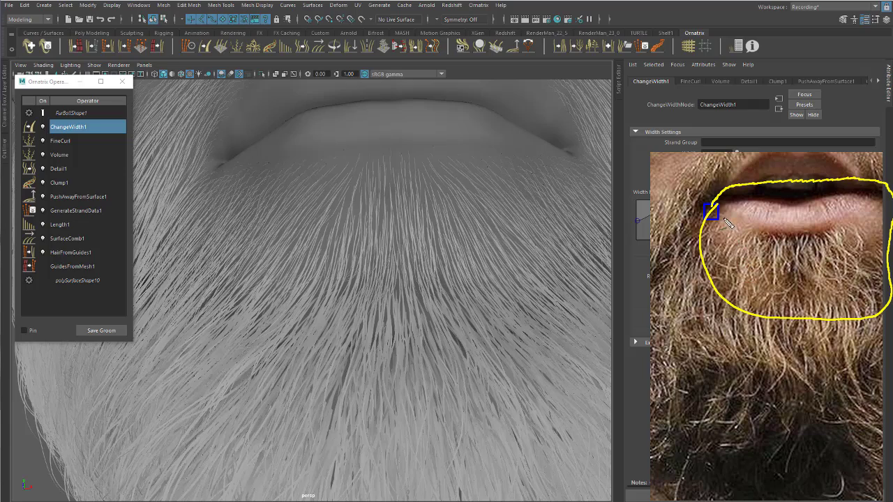
pyautogui.moveTo(723, 209)
pyautogui.mouseDown()
pyautogui.moveTo(712, 230)
pyautogui.moveTo(760, 258)
pyautogui.moveTo(738, 254)
pyautogui.mouseUp()
pyautogui.moveTo(821, 230)
pyautogui.mouseDown()
pyautogui.moveTo(868, 250)
pyautogui.moveTo(880, 194)
pyautogui.mouseUp()
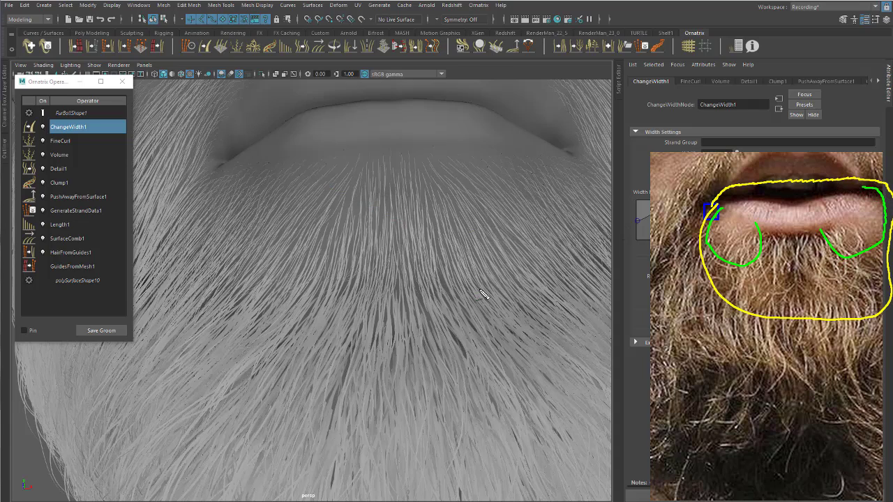
pyautogui.press('Escape')
# - Compare the groomed strands below the lower lip with the reference photos and switch to Mudbox
pyautogui.moveTo(341, 238)
pyautogui.keyDown('alt'); pyautogui.mouseDown()
pyautogui.moveTo(375, 265)
pyautogui.moveTo(360, 242)
pyautogui.mouseUp(); pyautogui.keyUp('alt')
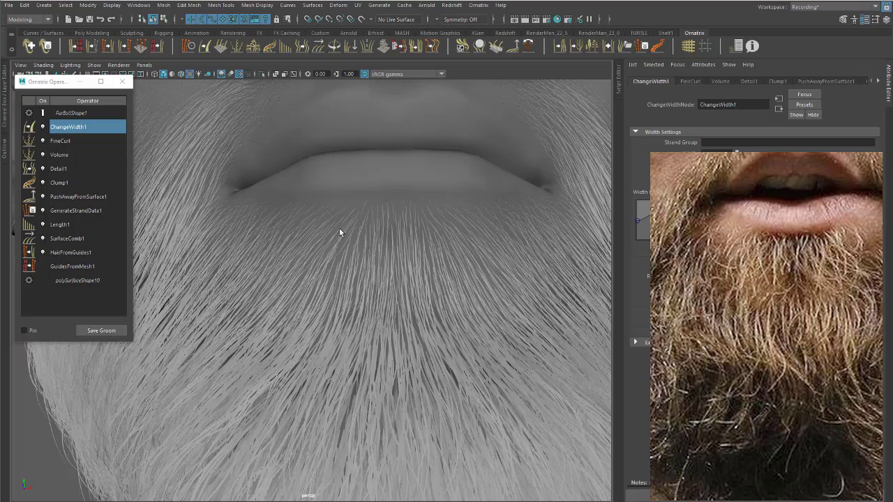
pyautogui.keyDown('alt'); pyautogui.moveTo(340, 232); pyautogui.dragTo(328, 236); pyautogui.keyUp('alt')
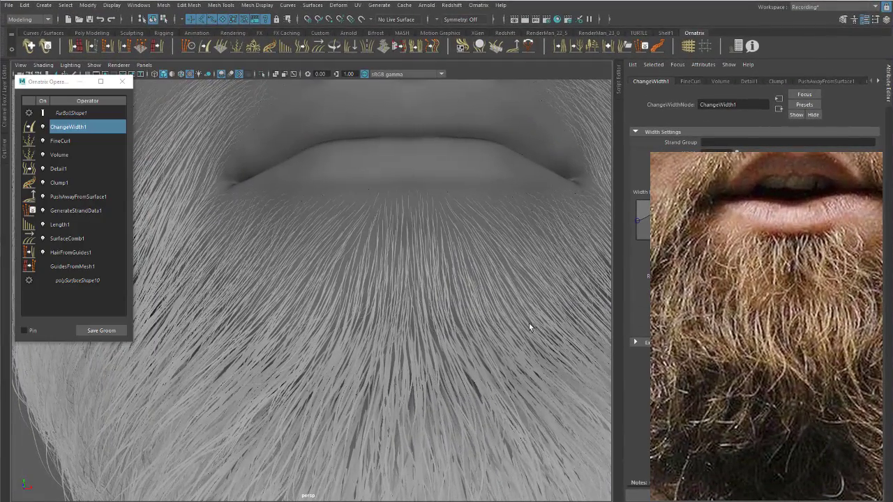
pyautogui.click(501, 329)
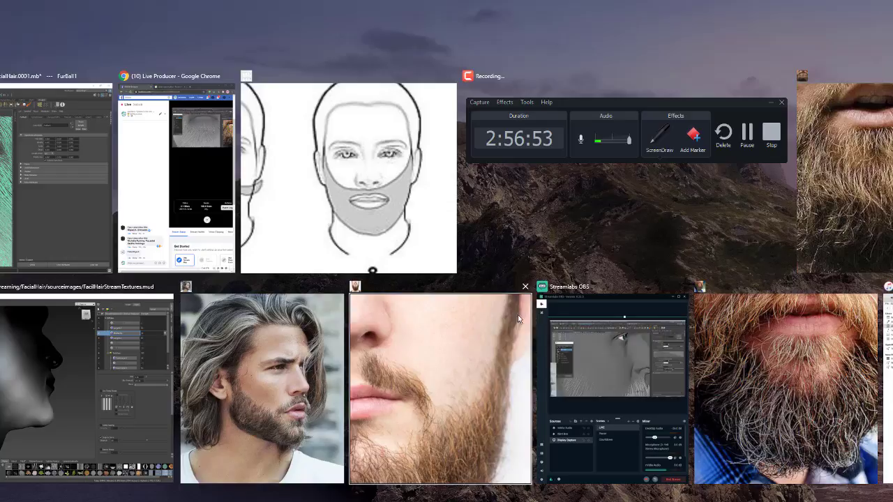
pyautogui.rightClick(231, 354)
pyautogui.press('super+Tab')
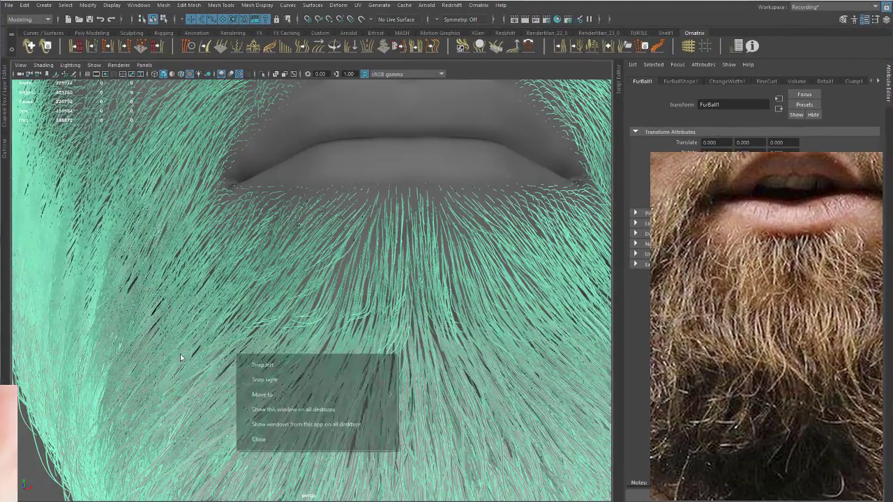
pyautogui.press('super+Tab')
pyautogui.rightClick(134, 364)
pyautogui.click(135, 367)
# - Frame the painted head's mouth and chin from the front, with the reference photo moved clear of the layer list
pyautogui.keyDown('alt'); pyautogui.moveTo(457, 246); pyautogui.dragTo(483, 224); pyautogui.keyUp('alt')
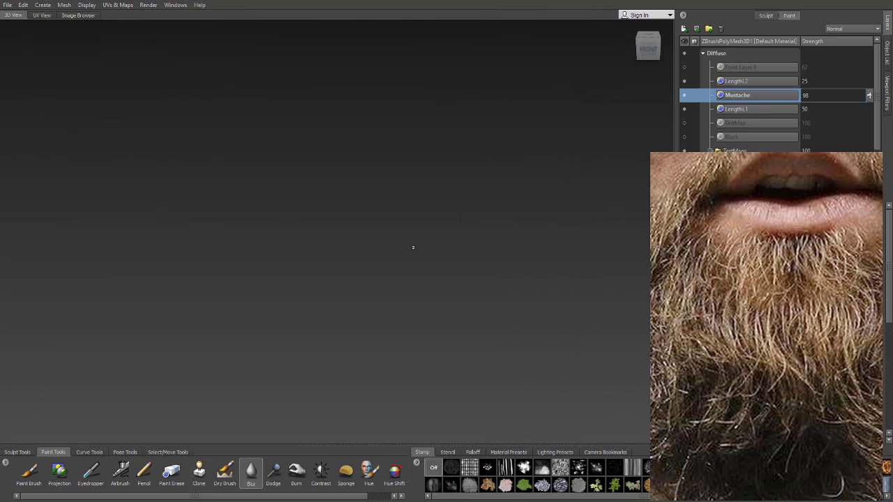
pyautogui.moveTo(413, 247)
pyautogui.keyDown('alt'); pyautogui.mouseDown()
pyautogui.moveTo(419, 317)
pyautogui.moveTo(379, 170)
pyautogui.moveTo(361, 189)
pyautogui.moveTo(394, 209)
pyautogui.mouseUp(); pyautogui.keyUp('alt')
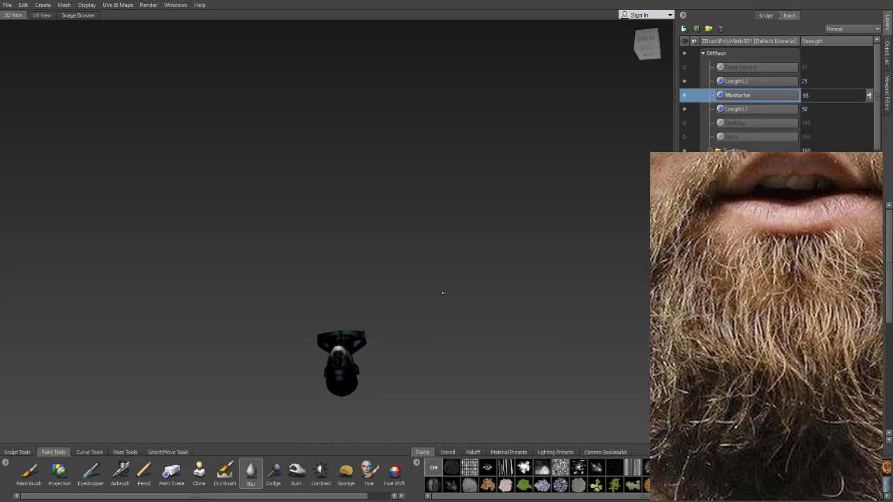
pyautogui.keyDown('alt'); pyautogui.moveTo(442, 293); pyautogui.dragTo(448, 193); pyautogui.keyUp('alt')
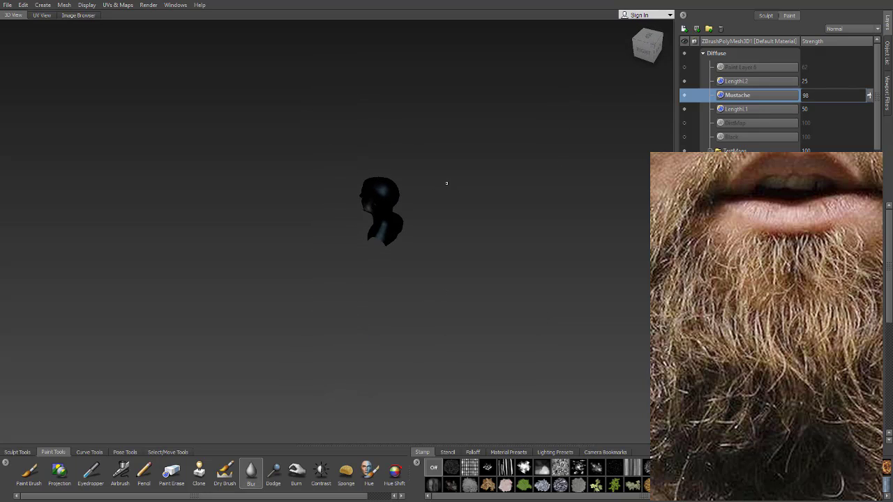
pyautogui.moveTo(362, 207); pyautogui.dragTo(488, 194)
pyautogui.keyDown('alt'); pyautogui.moveTo(475, 183); pyautogui.dragTo(468, 272, button='middle'); pyautogui.keyUp('alt')
pyautogui.keyDown('alt'); pyautogui.moveTo(468, 272); pyautogui.dragTo(493, 245); pyautogui.keyUp('alt')
pyautogui.keyDown('alt'); pyautogui.moveTo(494, 246); pyautogui.dragTo(564, 307, button='right'); pyautogui.keyUp('alt')
pyautogui.keyDown('alt'); pyautogui.moveTo(489, 312); pyautogui.dragTo(355, 236, button='middle'); pyautogui.keyUp('alt')
pyautogui.keyDown('alt'); pyautogui.moveTo(354, 236); pyautogui.dragTo(383, 234); pyautogui.keyUp('alt')
pyautogui.keyDown('alt'); pyautogui.moveTo(382, 234); pyautogui.dragTo(443, 217, button='right'); pyautogui.keyUp('alt')
pyautogui.keyDown('alt'); pyautogui.moveTo(337, 193); pyautogui.dragTo(390, 284, button='middle'); pyautogui.keyUp('alt')
pyautogui.keyDown('alt'); pyautogui.moveTo(390, 283); pyautogui.dragTo(492, 280, button='right'); pyautogui.keyUp('alt')
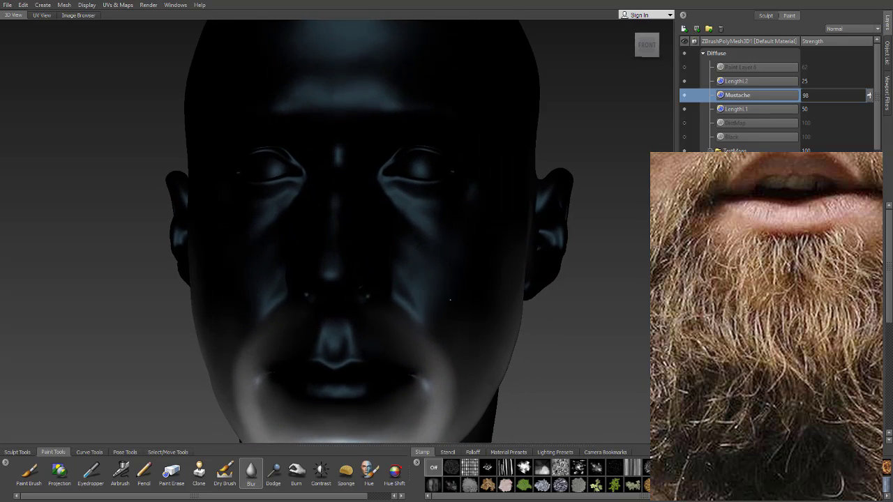
pyautogui.keyDown('alt'); pyautogui.moveTo(461, 268); pyautogui.dragTo(502, 143, button='middle'); pyautogui.keyUp('alt')
pyautogui.moveTo(735, 237); pyautogui.dragTo(70, 174)
pyautogui.keyDown('alt'); pyautogui.moveTo(352, 239); pyautogui.dragTo(383, 248); pyautogui.keyUp('alt')
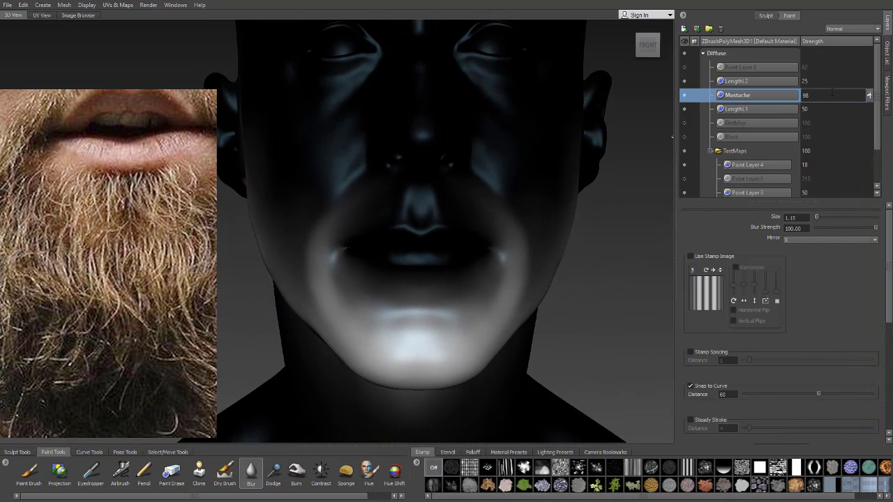
# - Create a new 2048 TIFF 8-bit RGBA paint layer in the Diffuse channel above LengthL2
pyautogui.click(685, 82)
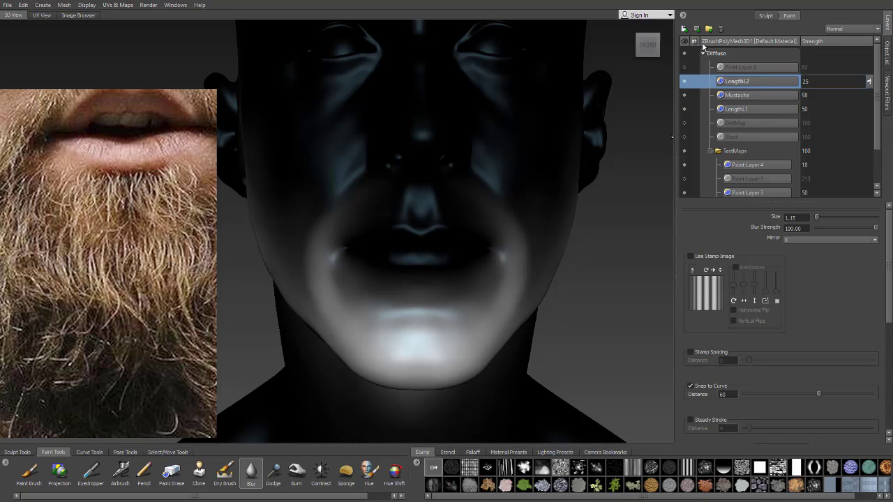
pyautogui.click(684, 28)
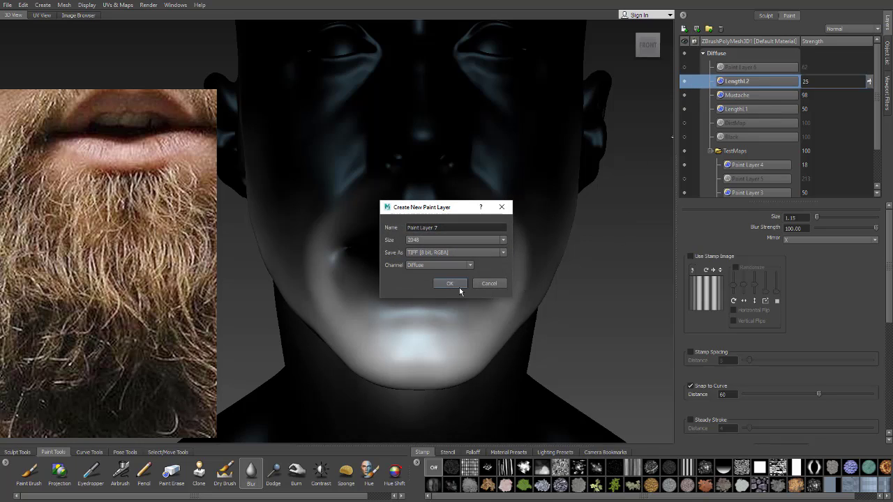
pyautogui.click(450, 284)
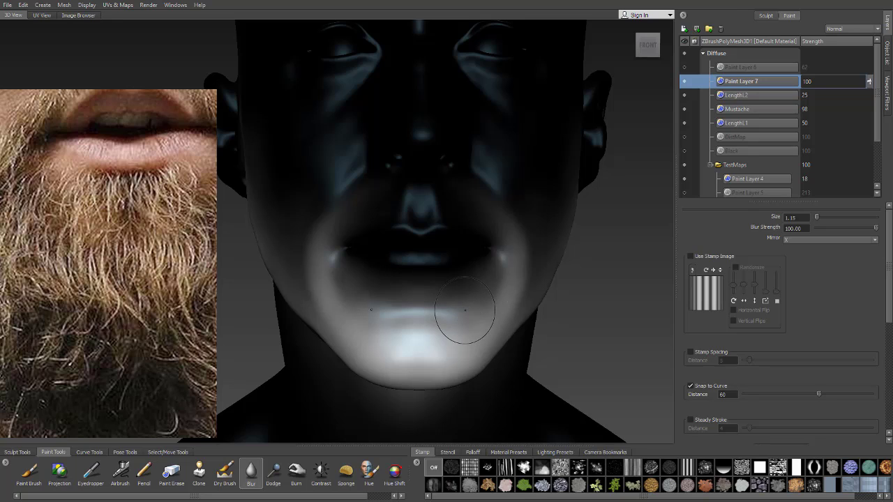
# - Frame the mouth and chin more closely and choose the Paint Brush for working on the new layer
pyautogui.moveTo(507, 284)
pyautogui.keyDown('alt'); pyautogui.mouseDown()
pyautogui.moveTo(511, 241)
pyautogui.moveTo(523, 246)
pyautogui.mouseUp(); pyautogui.keyUp('alt')
pyautogui.keyDown('alt'); pyautogui.moveTo(523, 246); pyautogui.dragTo(558, 251, button='right'); pyautogui.keyUp('alt')
pyautogui.click(28, 474)
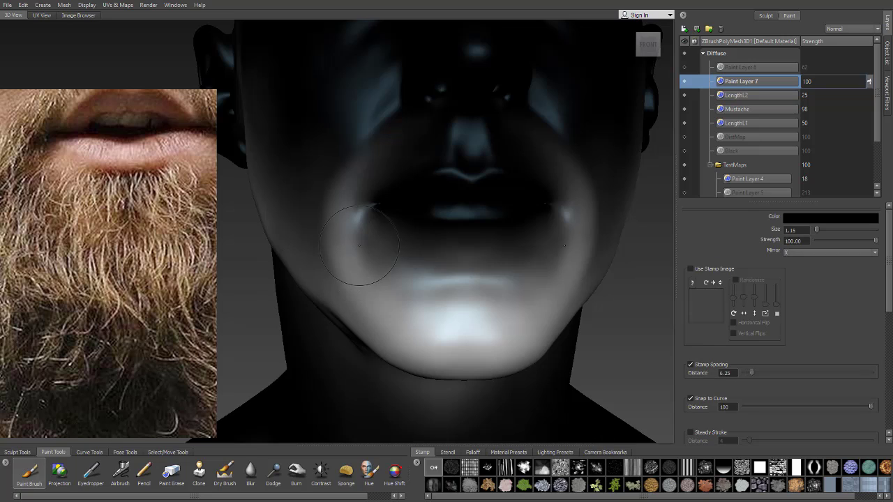
# - Try darkening the area below the lower lip with black mirrored strokes, and undo them
pyautogui.moveTo(358, 279)
pyautogui.keyDown('alt'); pyautogui.mouseDown(button='right')
pyautogui.moveTo(419, 255)
pyautogui.moveTo(411, 251)
pyautogui.mouseUp(button='right'); pyautogui.keyUp('alt')
pyautogui.moveTo(412, 251)
pyautogui.keyDown('alt'); pyautogui.mouseDown()
pyautogui.moveTo(468, 233)
pyautogui.moveTo(442, 200)
pyautogui.mouseUp(); pyautogui.keyUp('alt')
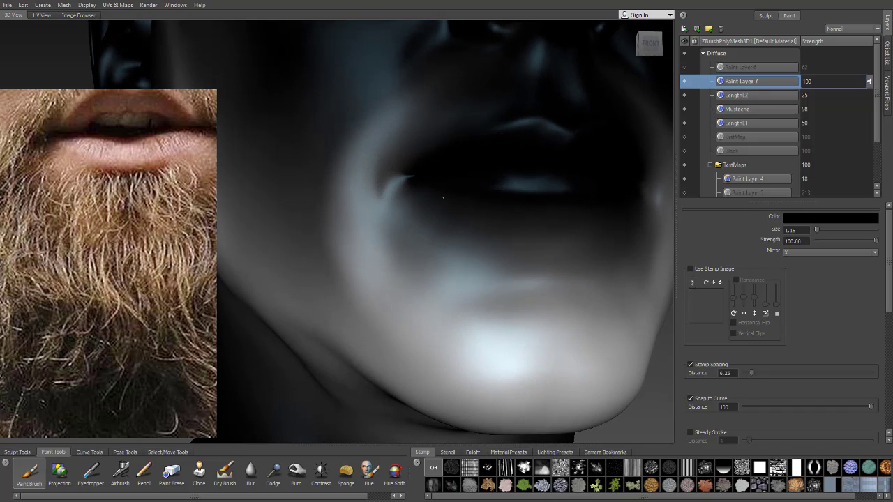
pyautogui.keyDown('alt'); pyautogui.moveTo(460, 219); pyautogui.dragTo(438, 211); pyautogui.keyUp('alt')
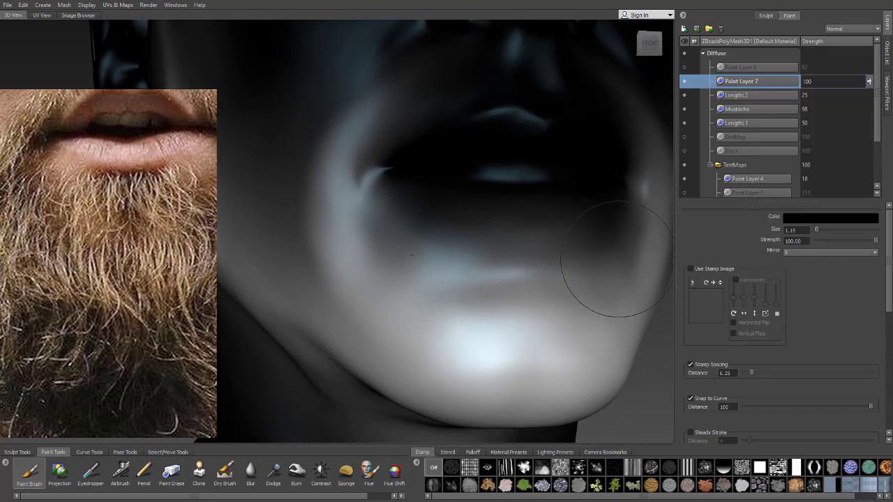
pyautogui.moveTo(461, 241)
pyautogui.mouseDown()
pyautogui.moveTo(404, 230)
pyautogui.moveTo(415, 224)
pyautogui.moveTo(413, 238)
pyautogui.mouseUp()
pyautogui.hotkey('ctrl', 'z')
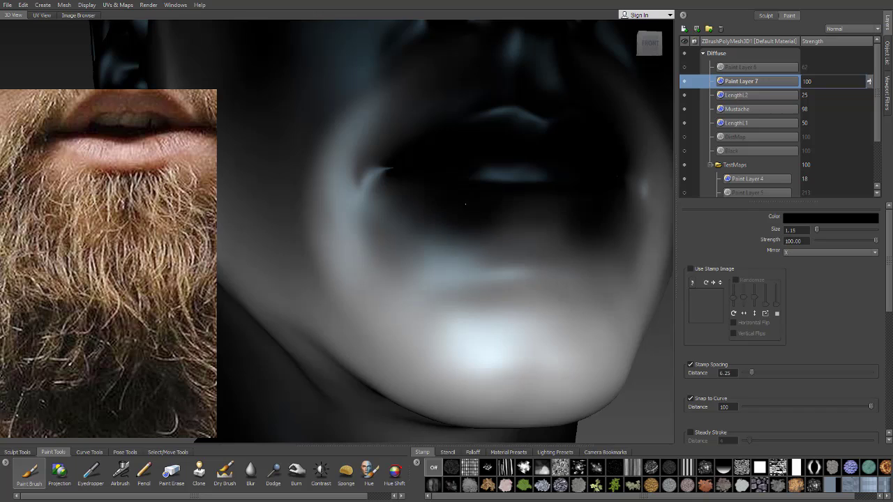
pyautogui.hotkey('ctrl', 'z')
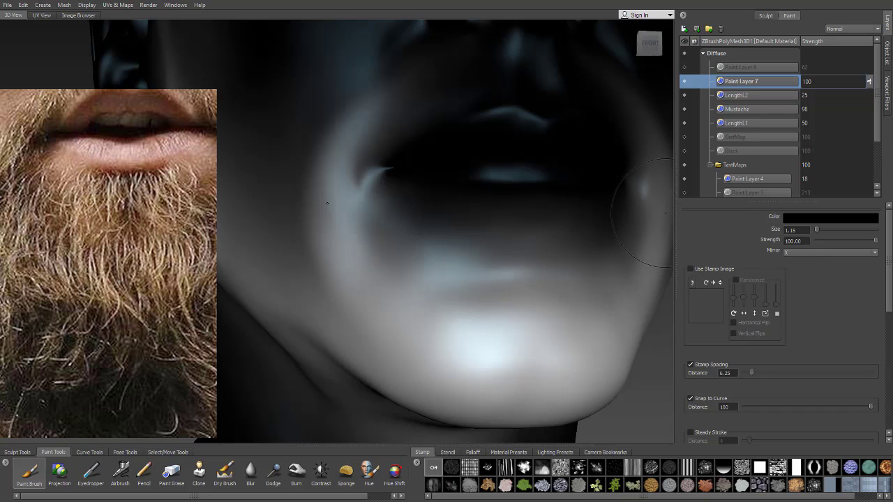
# - Swap the paint color to white and test a stroke just below the lower lip, undoing each trial
pyautogui.press('x')
pyautogui.moveTo(527, 224)
pyautogui.mouseDown()
pyautogui.moveTo(535, 239)
pyautogui.moveTo(498, 209)
pyautogui.mouseUp()
pyautogui.hotkey('ctrl', 'z')
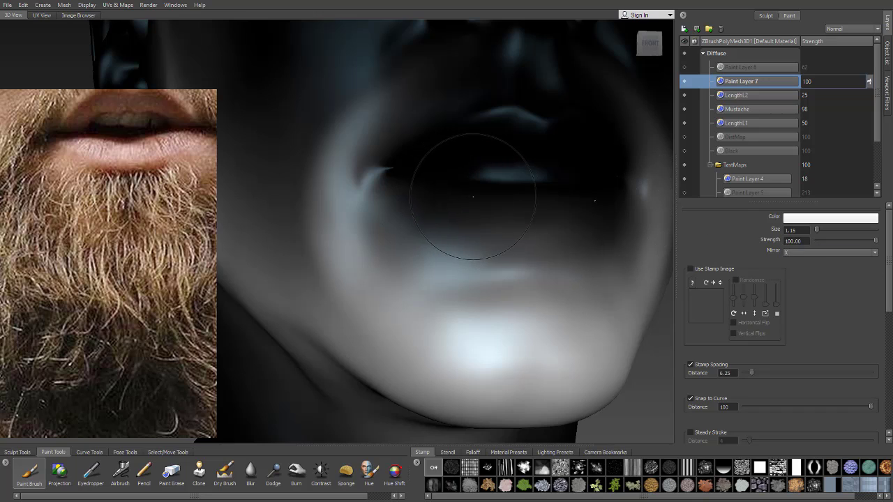
pyautogui.keyDown('alt'); pyautogui.moveTo(473, 196); pyautogui.dragTo(530, 210, button='right'); pyautogui.keyUp('alt')
pyautogui.keyDown('alt'); pyautogui.moveTo(530, 209); pyautogui.dragTo(459, 196); pyautogui.keyUp('alt')
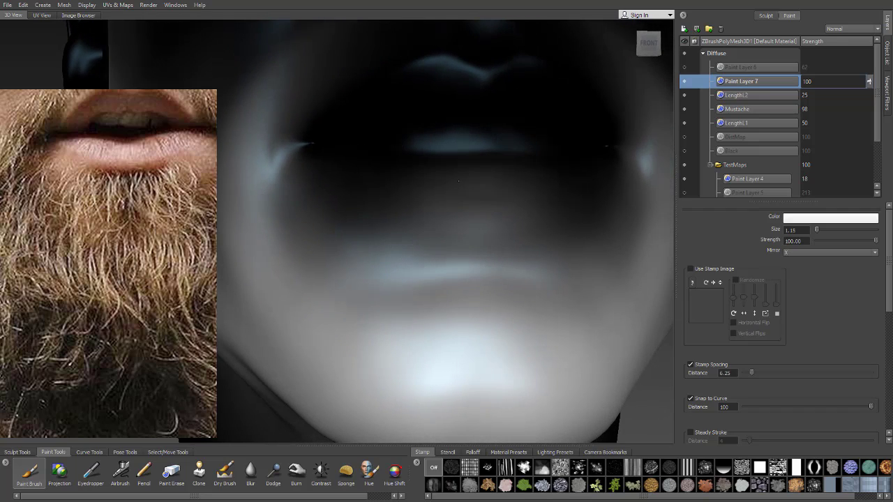
pyautogui.moveTo(458, 167); pyautogui.dragTo(445, 163)
pyautogui.hotkey('ctrl', 'z')
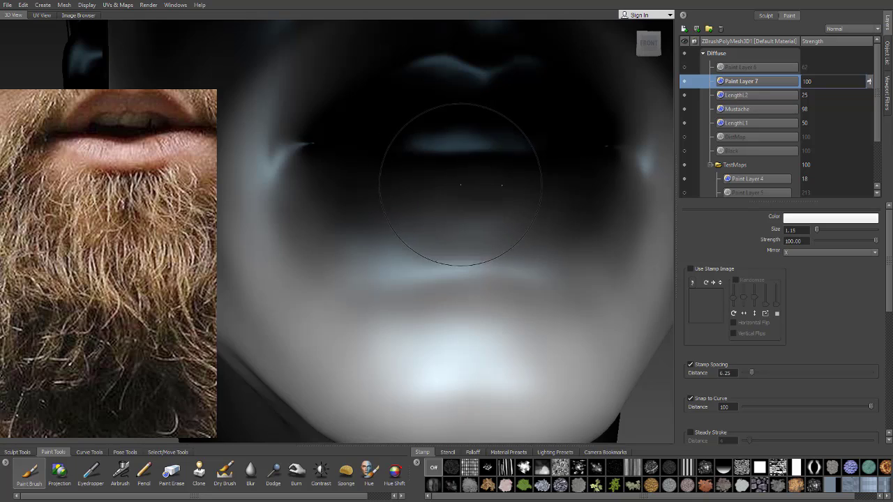
# - Paint a soft white patch below the center of the lower lip with brush sizes 0.51 and 0.67
pyautogui.press('[')
pyautogui.press('[')
pyautogui.press('[')
pyautogui.press('[')
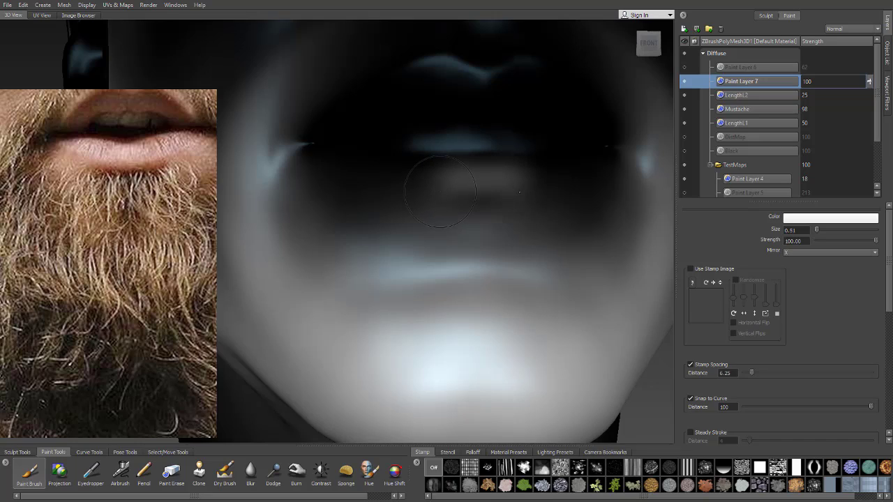
pyautogui.press(']')
pyautogui.press(']')
pyautogui.moveTo(449, 183); pyautogui.dragTo(456, 186)
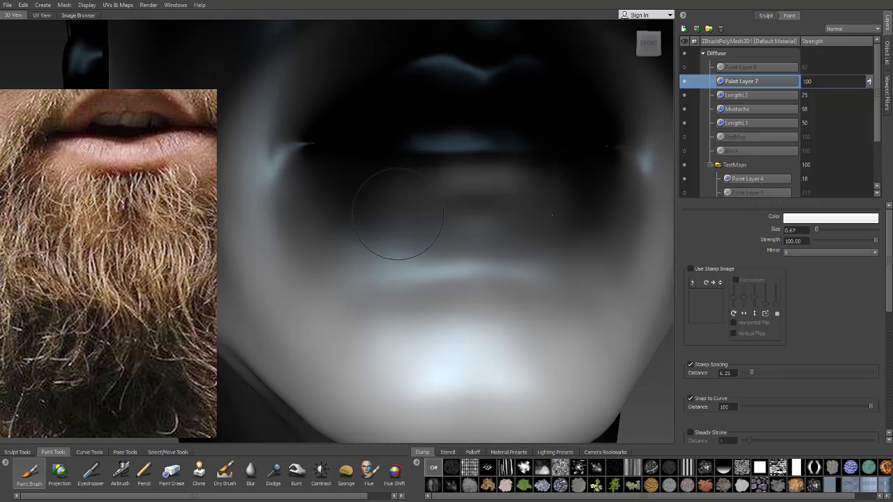
# - Brighten the patch directly beneath the lower lip's center with white strokes at brush size 0.39
pyautogui.keyDown('alt'); pyautogui.moveTo(395, 202); pyautogui.dragTo(417, 198); pyautogui.keyUp('alt')
pyautogui.keyDown('alt'); pyautogui.moveTo(468, 163); pyautogui.dragTo(601, 161, button='right'); pyautogui.keyUp('alt')
pyautogui.moveTo(602, 161)
pyautogui.keyDown('alt'); pyautogui.mouseDown(button='middle')
pyautogui.moveTo(571, 179)
pyautogui.moveTo(494, 178)
pyautogui.mouseUp(button='middle'); pyautogui.keyUp('alt')
pyautogui.moveTo(493, 190); pyautogui.dragTo(475, 190)
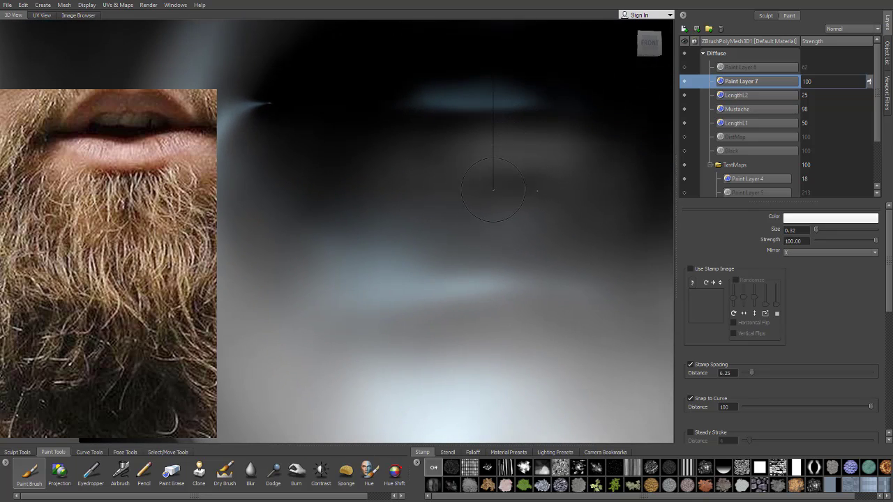
pyautogui.moveTo(502, 142)
pyautogui.mouseDown()
pyautogui.moveTo(569, 143)
pyautogui.moveTo(461, 139)
pyautogui.moveTo(558, 141)
pyautogui.moveTo(511, 153)
pyautogui.moveTo(544, 154)
pyautogui.mouseUp()
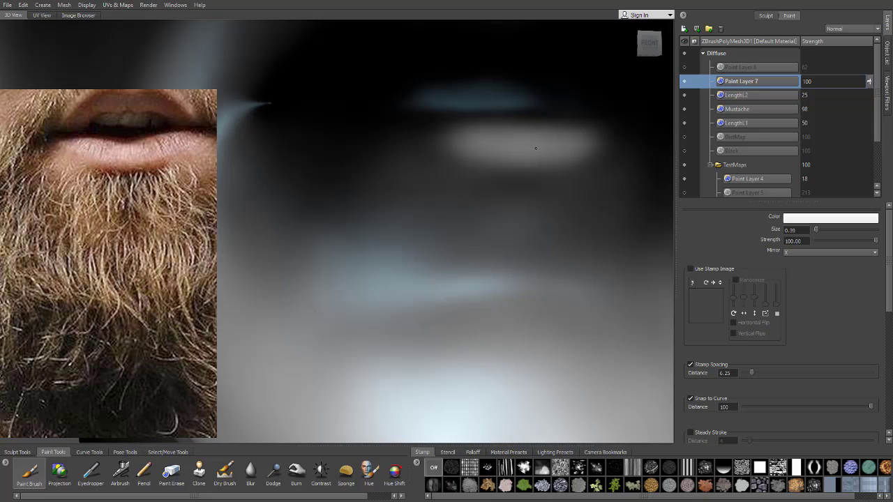
pyautogui.moveTo(468, 147)
pyautogui.mouseDown()
pyautogui.moveTo(443, 143)
pyautogui.moveTo(551, 160)
pyautogui.mouseUp()
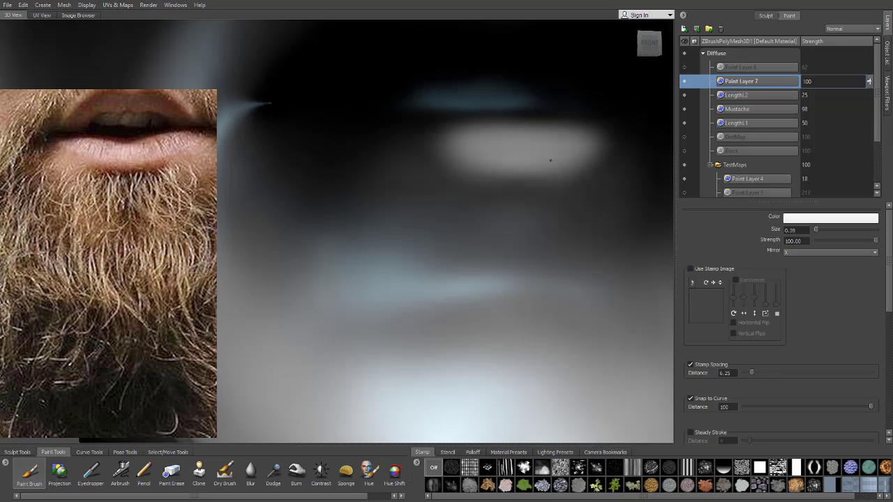
# - Enlarge the brush to 0.96 and paint white up the middle of the chin into the crease below the lower lip
pyautogui.keyDown('alt'); pyautogui.moveTo(447, 152); pyautogui.dragTo(361, 206, button='right'); pyautogui.keyUp('alt')
pyautogui.keyDown('alt'); pyautogui.moveTo(362, 206); pyautogui.dragTo(349, 234, button='middle'); pyautogui.keyUp('alt')
pyautogui.moveTo(355, 225); pyautogui.dragTo(345, 232)
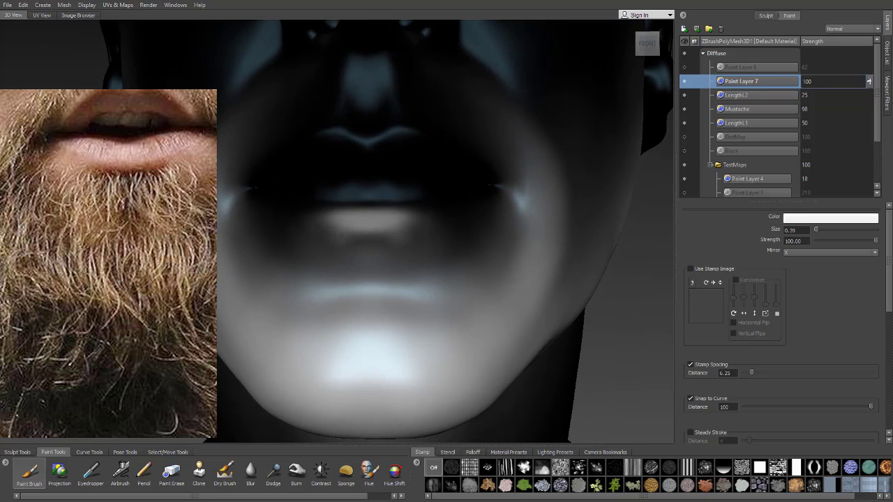
pyautogui.keyDown('alt'); pyautogui.moveTo(356, 222); pyautogui.dragTo(392, 212, button='middle'); pyautogui.keyUp('alt')
pyautogui.press('b')
pyautogui.moveTo(405, 232); pyautogui.dragTo(433, 234)
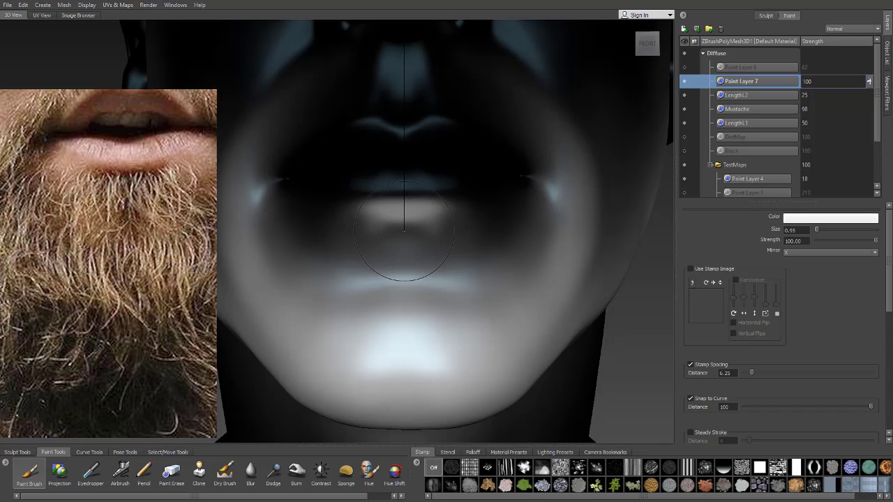
pyautogui.moveTo(384, 314)
pyautogui.keyDown('alt'); pyautogui.mouseDown(button='middle')
pyautogui.moveTo(425, 225)
pyautogui.moveTo(426, 255)
pyautogui.moveTo(453, 245)
pyautogui.mouseUp(button='middle'); pyautogui.keyUp('alt')
pyautogui.moveTo(453, 245)
pyautogui.mouseDown()
pyautogui.moveTo(447, 249)
pyautogui.moveTo(452, 225)
pyautogui.mouseUp()
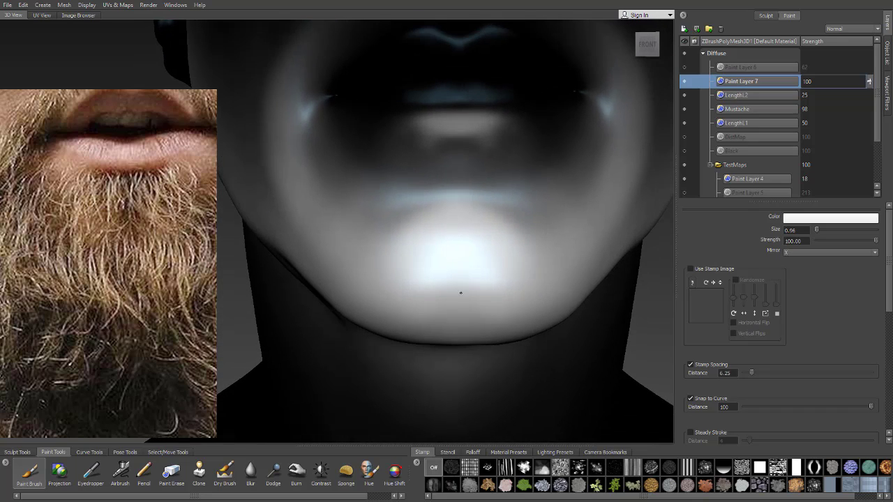
pyautogui.hotkey('ctrl', 'z')
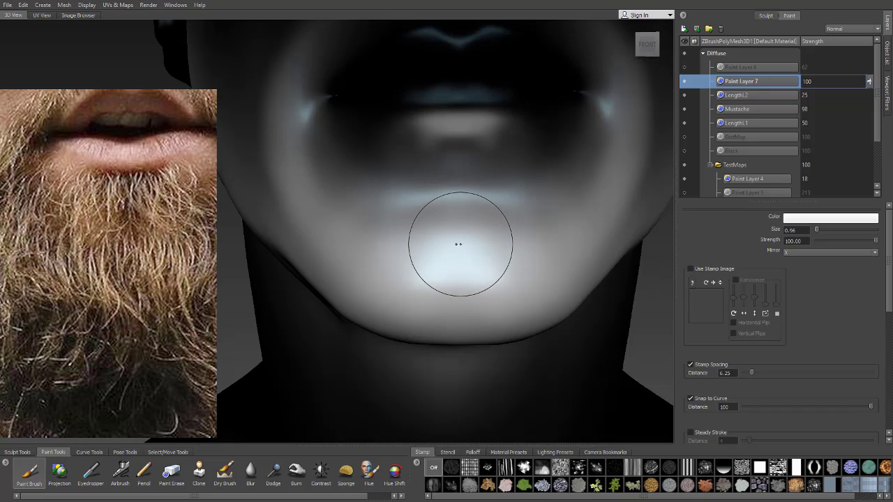
pyautogui.moveTo(453, 245)
pyautogui.mouseDown()
pyautogui.moveTo(444, 237)
pyautogui.moveTo(416, 242)
pyautogui.moveTo(470, 221)
pyautogui.moveTo(451, 212)
pyautogui.moveTo(475, 207)
pyautogui.moveTo(459, 198)
pyautogui.mouseUp()
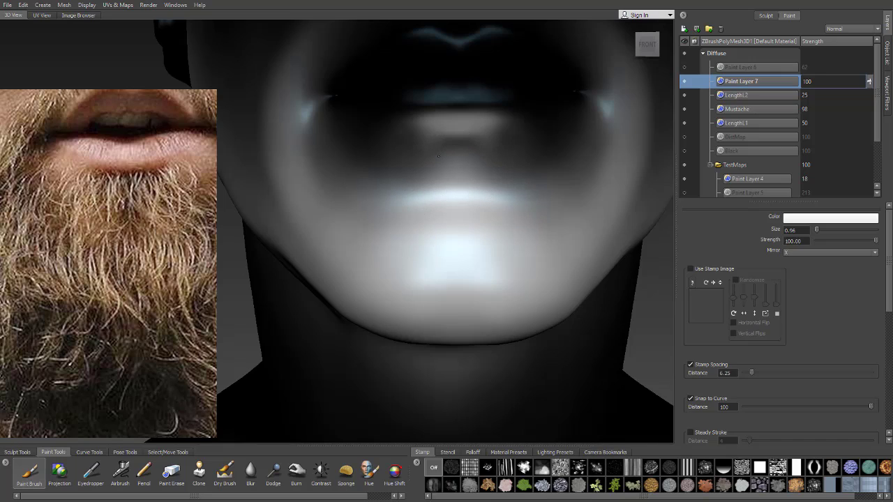
# - Export the merged Diffuse channel as an 8-bit RGBA PNG, overwriting LengthMap.png in sourceimages
pyautogui.rightClick(739, 55)
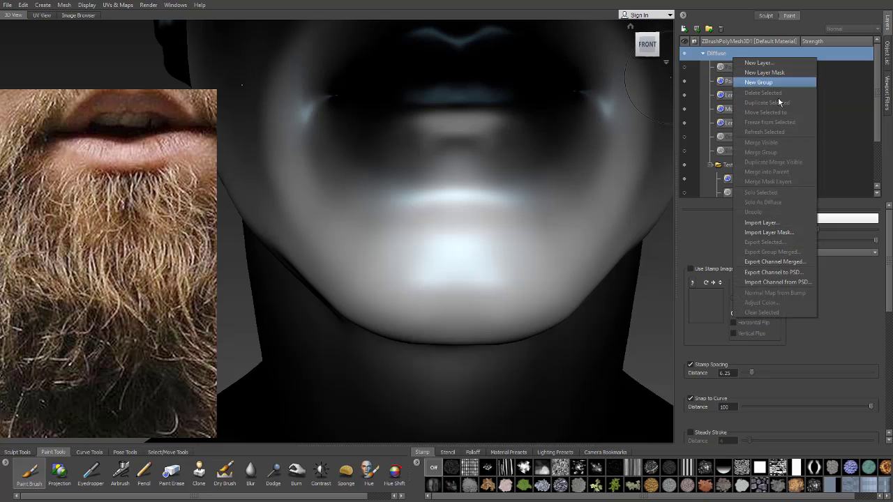
pyautogui.click(773, 260)
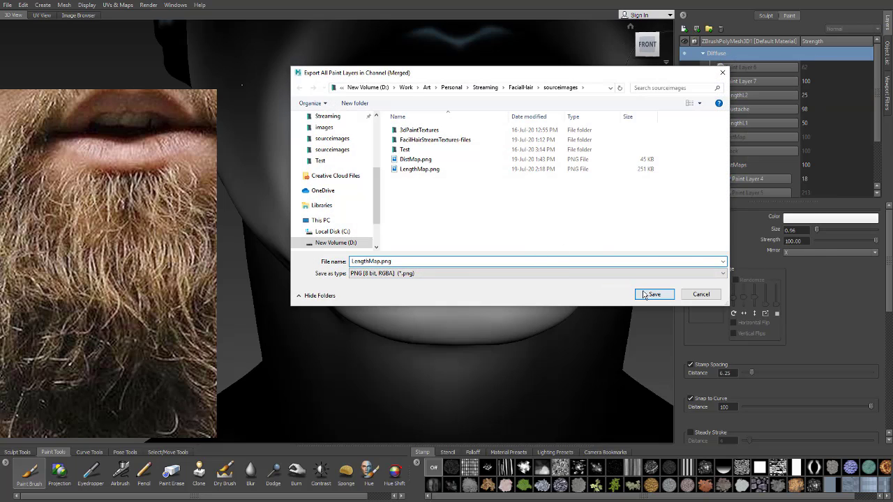
pyautogui.click(652, 294)
pyautogui.click(517, 313)
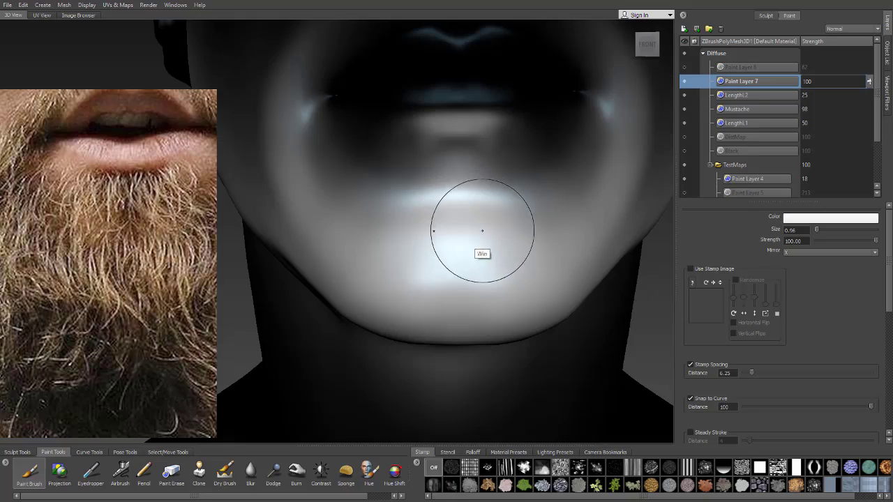
# - Switch to Maya and reload LengthMap.png in the file texture connected to the Length1 operator's Value Multiplier
pyautogui.press('super+Tab')
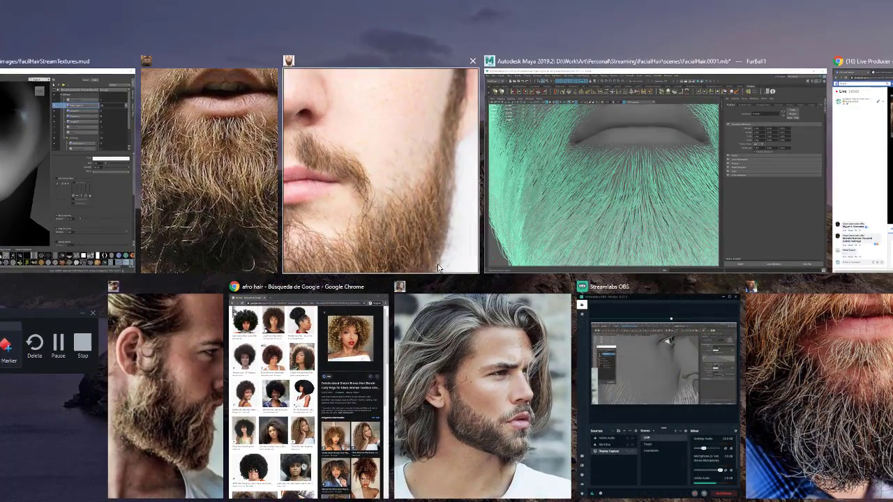
pyautogui.click(617, 202)
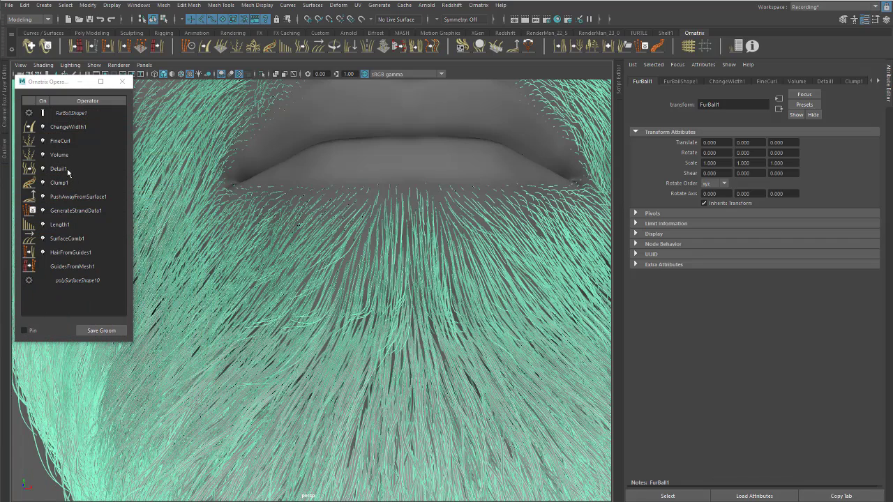
pyautogui.click(68, 224)
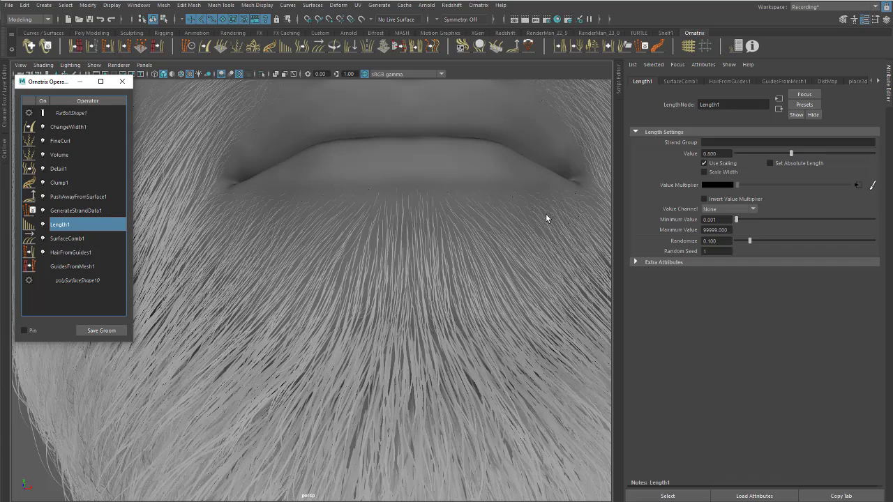
pyautogui.keyDown('alt'); pyautogui.moveTo(546, 215); pyautogui.dragTo(581, 206); pyautogui.keyUp('alt')
pyautogui.click(858, 185)
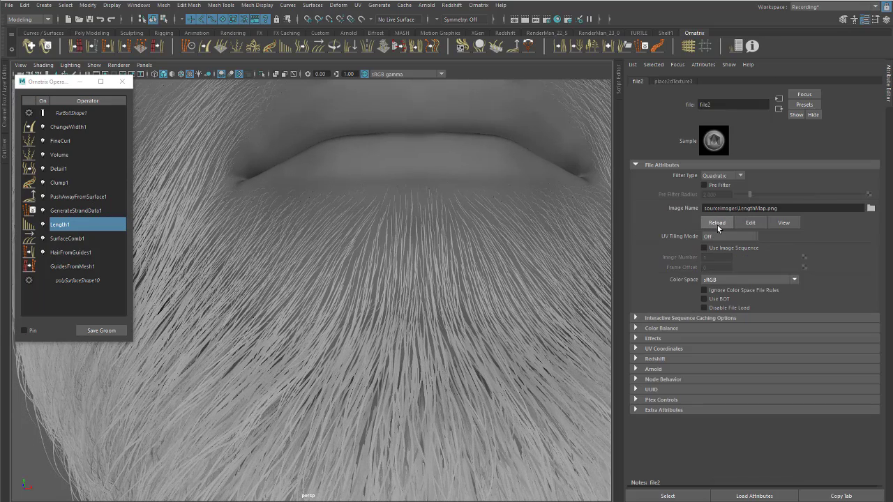
pyautogui.click(717, 223)
# - Compare the strands below the lower lip and beside the mouth corners with the reference beard photo
pyautogui.scroll(-5, 299, 229)
pyautogui.scroll(-3, 377, 263)
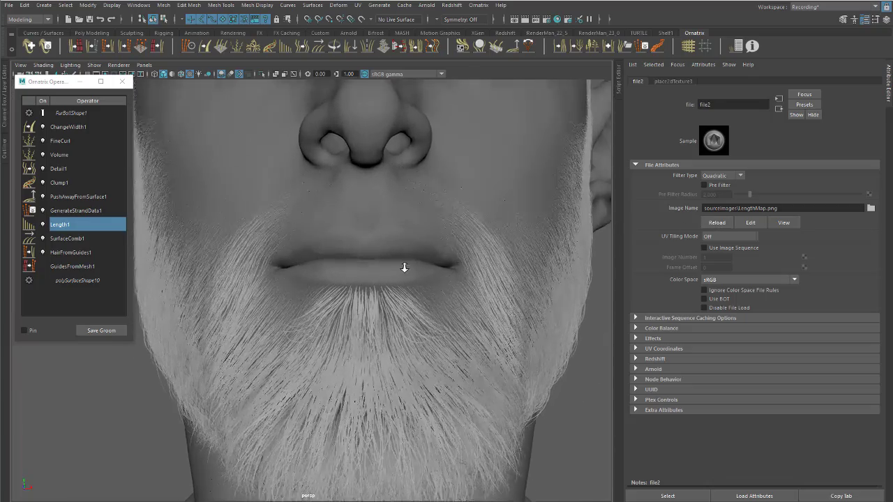
pyautogui.scroll(5, 404, 267)
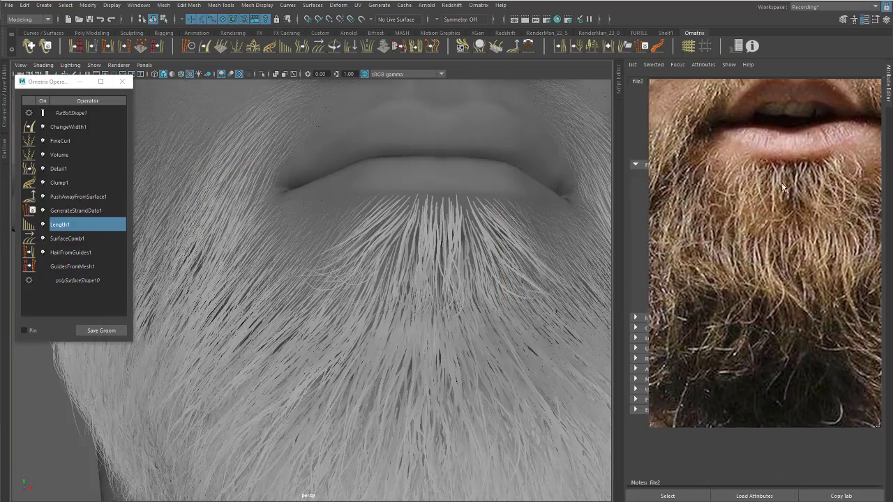
pyautogui.scroll(5, 377, 248)
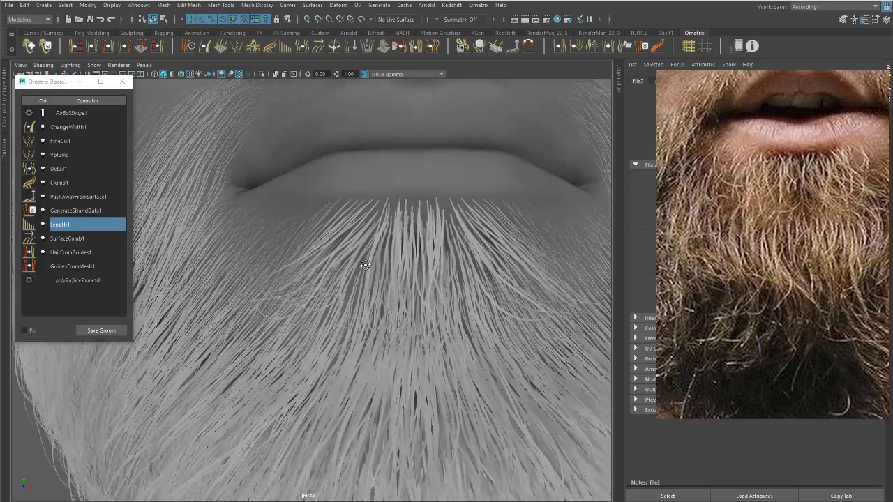
pyautogui.keyDown('alt'); pyautogui.moveTo(365, 265); pyautogui.dragTo(250, 243); pyautogui.keyUp('alt')
pyautogui.scroll(-3, 303, 219)
pyautogui.scroll(2, 344, 261)
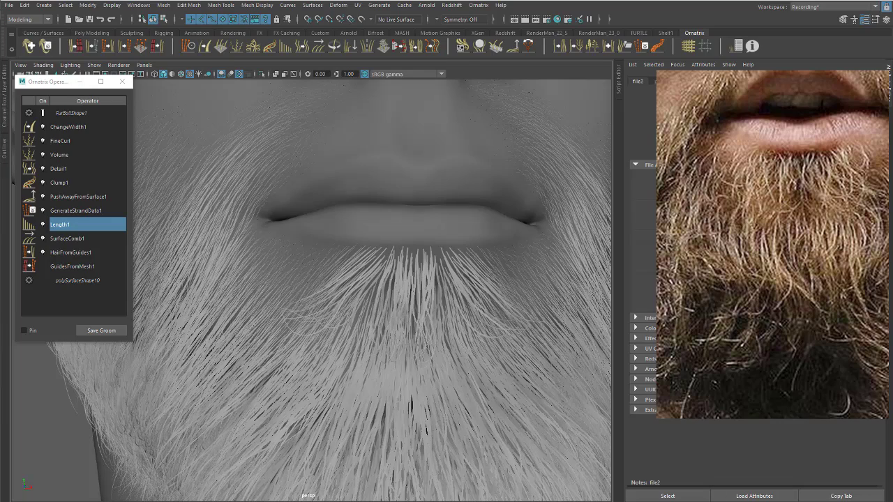
pyautogui.moveTo(242, 254)
pyautogui.mouseDown()
pyautogui.moveTo(283, 298)
pyautogui.moveTo(213, 316)
pyautogui.mouseUp()
pyautogui.press('Escape')
# - Switch to Mudbox and paint white on Paint Layer 7 from the side of the chin up toward the mouth corner
pyautogui.hotkey('alt', 'Tab')
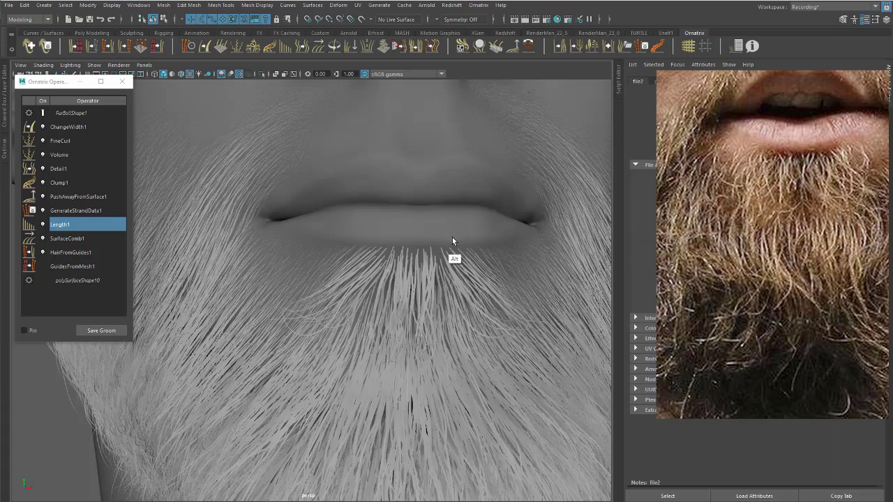
pyautogui.hotkey('alt', 'Tab')
pyautogui.click(286, 289)
pyautogui.keyDown('alt'); pyautogui.moveTo(449, 217); pyautogui.dragTo(454, 265, button='middle'); pyautogui.keyUp('alt')
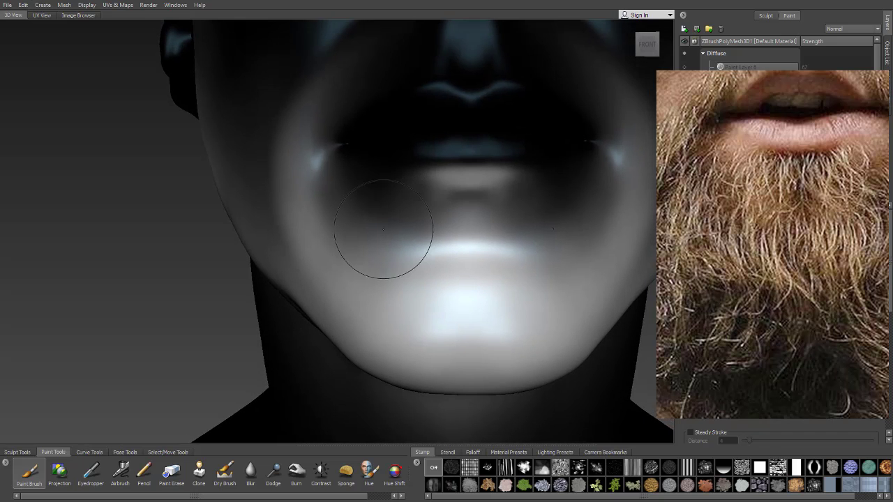
pyautogui.keyDown('alt'); pyautogui.moveTo(383, 229); pyautogui.dragTo(461, 214); pyautogui.keyUp('alt')
pyautogui.keyDown('alt'); pyautogui.moveTo(460, 213); pyautogui.dragTo(400, 251, button='middle'); pyautogui.keyUp('alt')
pyautogui.keyDown('alt'); pyautogui.moveTo(399, 250); pyautogui.dragTo(368, 307); pyautogui.keyUp('alt')
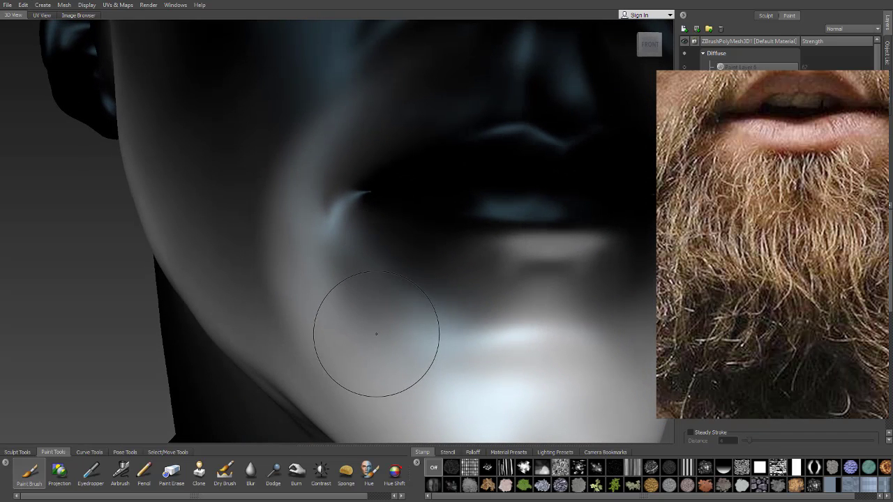
pyautogui.keyDown('alt'); pyautogui.moveTo(373, 328); pyautogui.dragTo(333, 301, button='middle'); pyautogui.keyUp('alt')
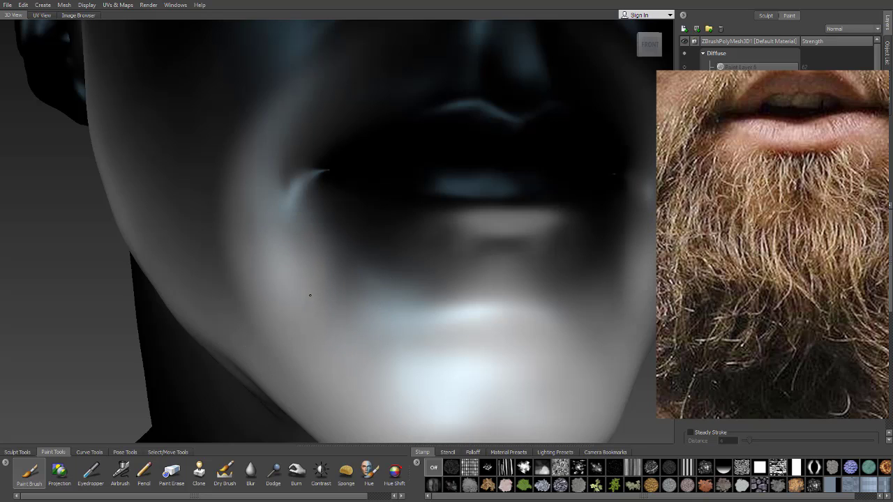
pyautogui.moveTo(358, 299)
pyautogui.mouseDown()
pyautogui.moveTo(365, 211)
pyautogui.moveTo(329, 239)
pyautogui.mouseUp()
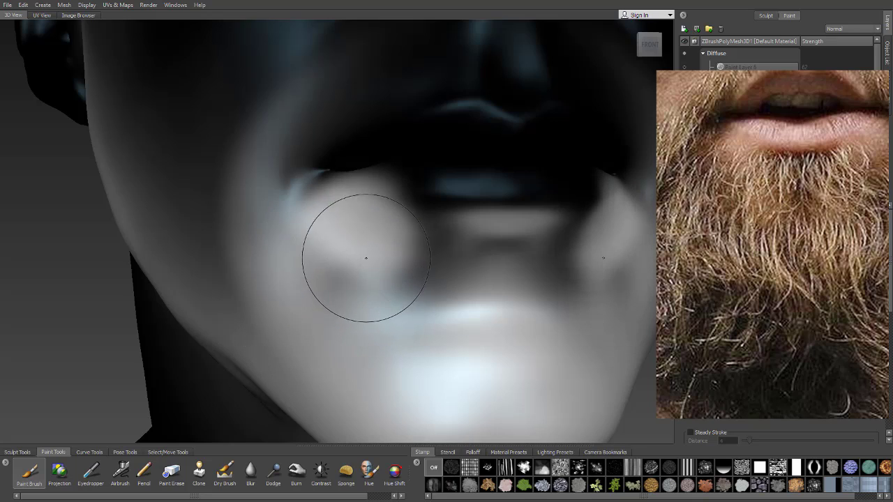
pyautogui.hotkey('ctrl', 'z')
pyautogui.moveTo(363, 311)
pyautogui.mouseDown()
pyautogui.moveTo(304, 265)
pyautogui.moveTo(293, 228)
pyautogui.mouseUp()
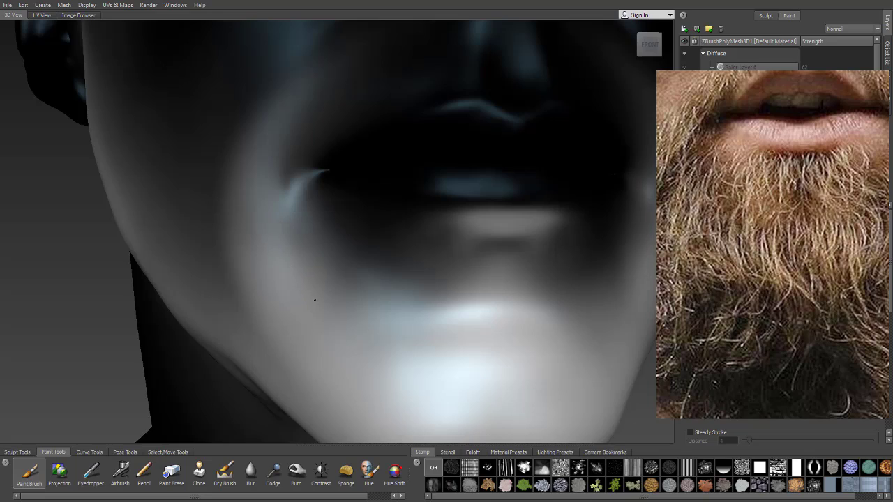
pyautogui.moveTo(361, 311)
pyautogui.mouseDown()
pyautogui.moveTo(325, 302)
pyautogui.moveTo(282, 261)
pyautogui.mouseUp()
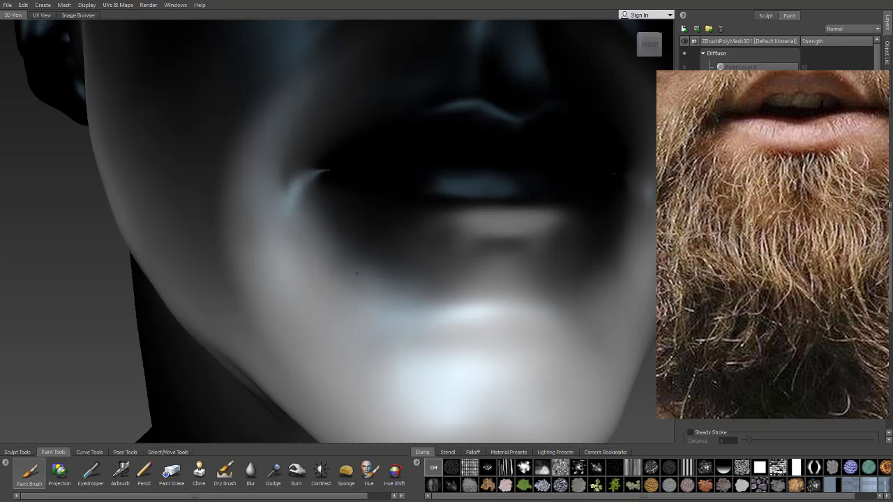
pyautogui.moveTo(357, 263); pyautogui.dragTo(311, 228)
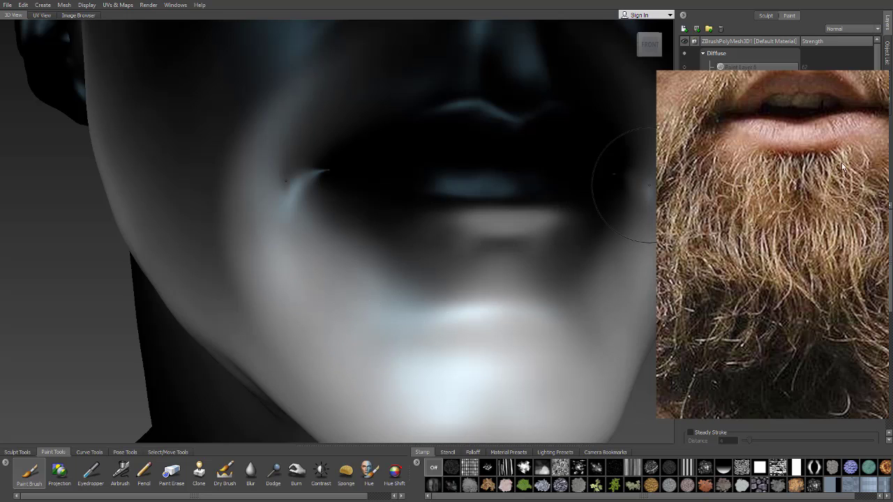
# - Export the merged Diffuse channel as an 8-bit RGBA PNG, replacing LengthMap.png in the sourceimages folder
pyautogui.rightClick(734, 56)
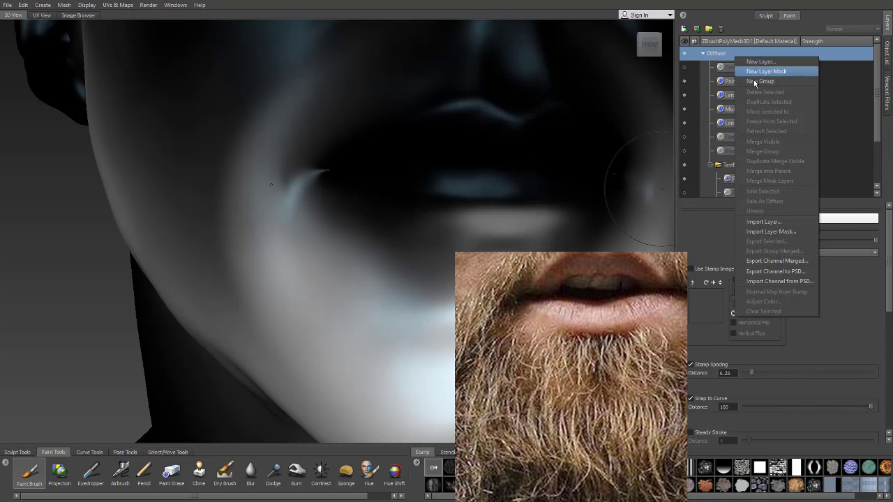
pyautogui.click(784, 263)
pyautogui.moveTo(578, 287); pyautogui.dragTo(0, 391, button='right')
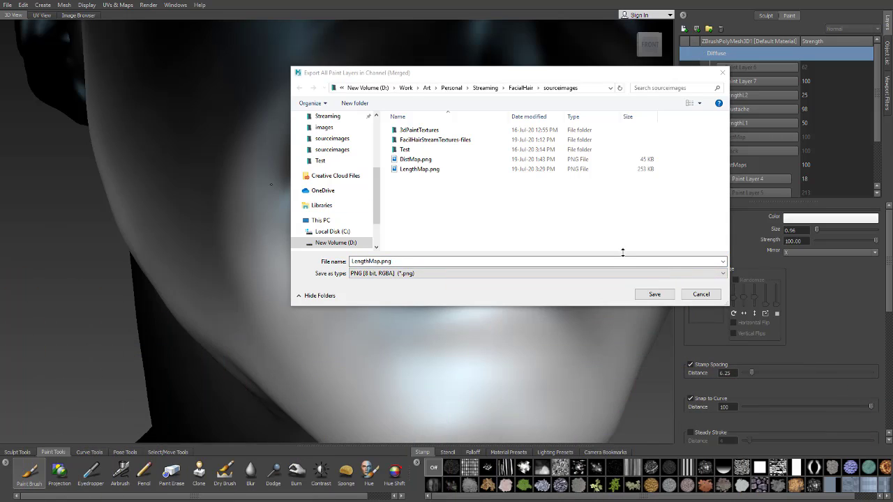
pyautogui.click(655, 294)
pyautogui.click(515, 313)
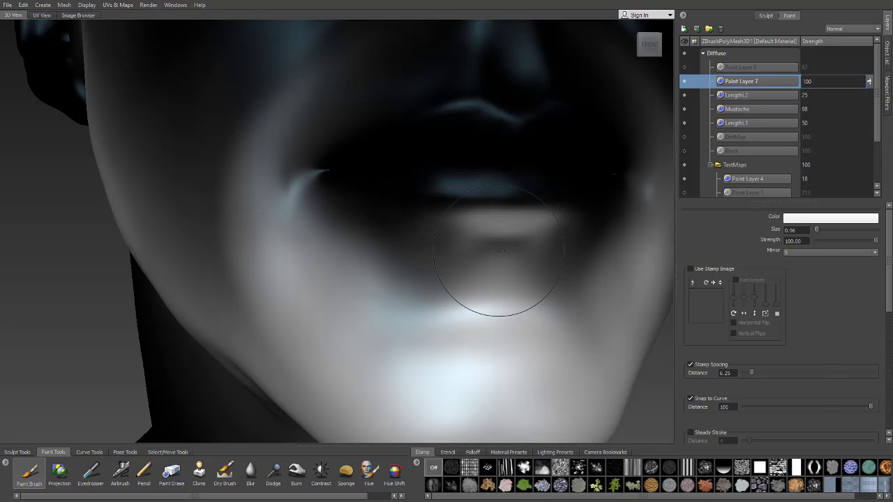
# - Switch to Maya, reload LengthMap.png in the file2 texture, and inspect the strands below the lower lip and mouth corners
pyautogui.hotkey('alt', 'Tab')
pyautogui.hotkey('alt', 'Tab')
pyautogui.keyDown('alt'); pyautogui.moveTo(408, 241); pyautogui.dragTo(470, 210, button='middle'); pyautogui.keyUp('alt')
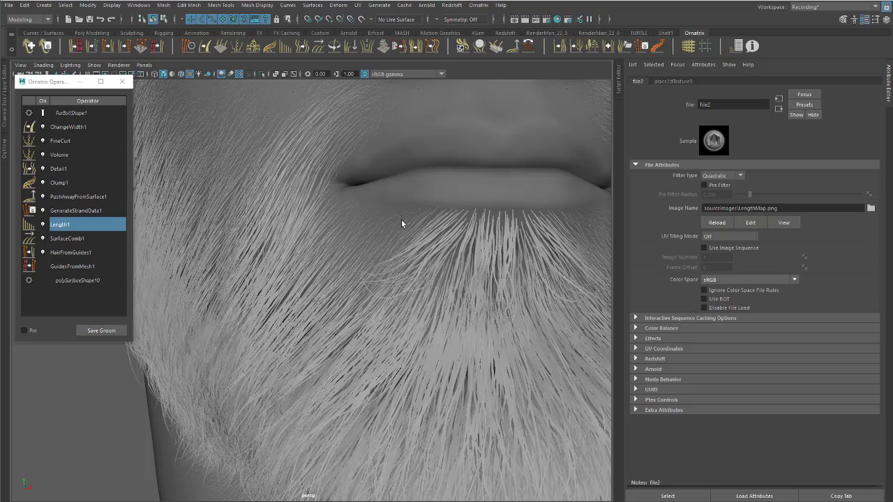
pyautogui.click(717, 223)
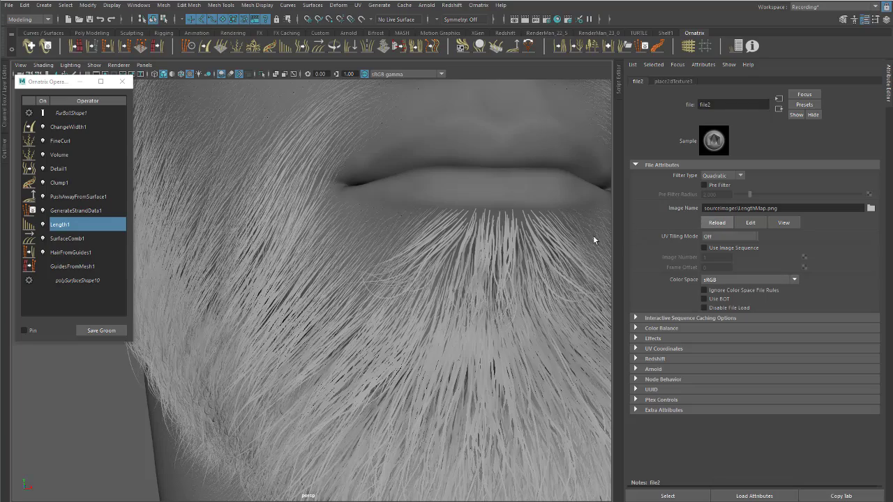
pyautogui.keyDown('alt'); pyautogui.moveTo(387, 239); pyautogui.dragTo(448, 224); pyautogui.keyUp('alt')
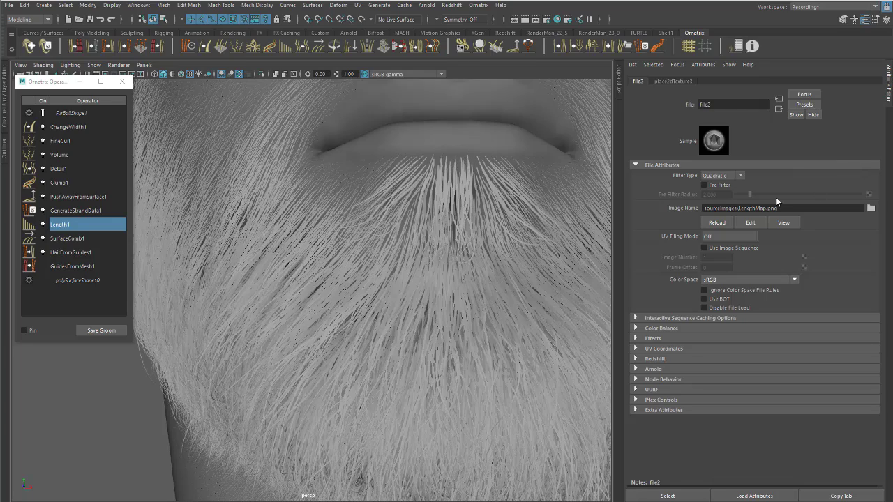
pyautogui.click(717, 222)
pyautogui.keyDown('alt'); pyautogui.moveTo(489, 189); pyautogui.dragTo(388, 225, button='middle'); pyautogui.keyUp('alt')
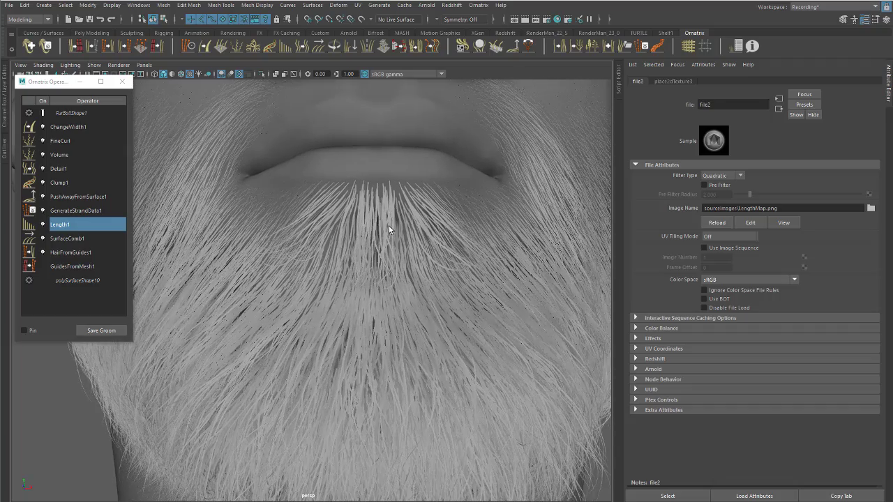
pyautogui.keyDown('alt'); pyautogui.moveTo(304, 195); pyautogui.dragTo(314, 231, button='right'); pyautogui.keyUp('alt')
pyautogui.keyDown('alt'); pyautogui.moveTo(314, 232); pyautogui.dragTo(271, 242); pyautogui.keyUp('alt')
pyautogui.keyDown('alt'); pyautogui.moveTo(271, 242); pyautogui.dragTo(326, 237, button='right'); pyautogui.keyUp('alt')
pyautogui.keyDown('alt'); pyautogui.moveTo(327, 238); pyautogui.dragTo(338, 223); pyautogui.keyUp('alt')
pyautogui.moveTo(338, 223)
pyautogui.keyDown('alt'); pyautogui.mouseDown(button='right')
pyautogui.moveTo(337, 242)
pyautogui.moveTo(333, 209)
pyautogui.mouseUp(button='right'); pyautogui.keyUp('alt')
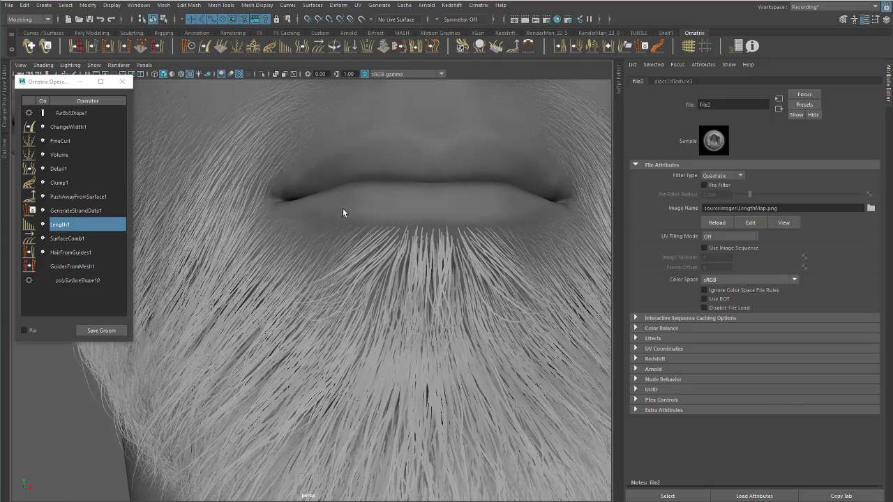
# - Switch to Mudbox, reduce the brush size to 0.45, and paint white below the mouth corner down toward the chin
pyautogui.hotkey('alt', 'Tab')
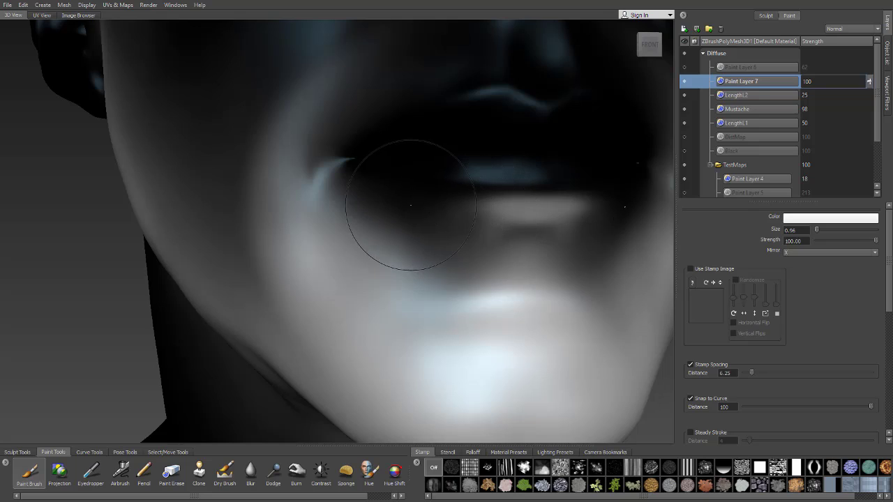
pyautogui.press('b')
pyautogui.moveTo(418, 236)
pyautogui.mouseDown()
pyautogui.moveTo(360, 230)
pyautogui.moveTo(392, 241)
pyautogui.mouseUp()
pyautogui.moveTo(457, 266)
pyautogui.mouseDown()
pyautogui.moveTo(440, 247)
pyautogui.moveTo(447, 278)
pyautogui.moveTo(513, 286)
pyautogui.moveTo(460, 251)
pyautogui.moveTo(502, 300)
pyautogui.moveTo(454, 277)
pyautogui.mouseUp()
pyautogui.hotkey('ctrl', 'z')
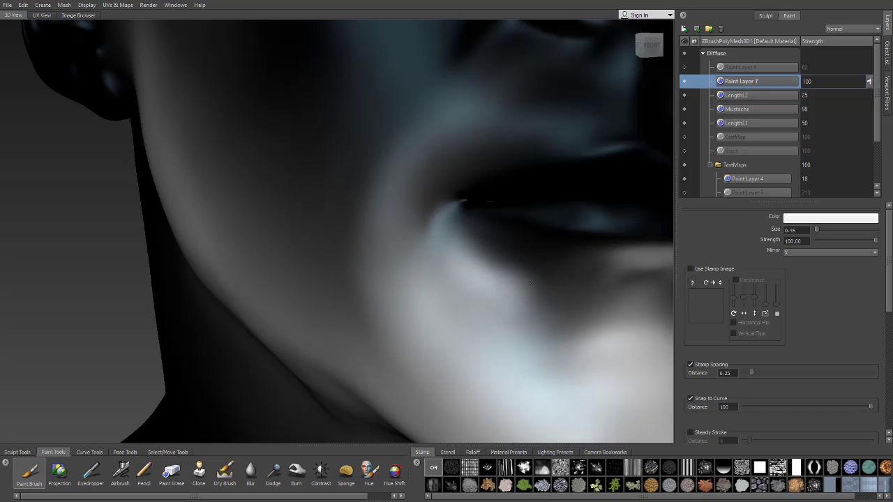
pyautogui.moveTo(529, 283)
pyautogui.mouseDown()
pyautogui.moveTo(465, 251)
pyautogui.moveTo(504, 323)
pyautogui.moveTo(458, 287)
pyautogui.mouseUp()
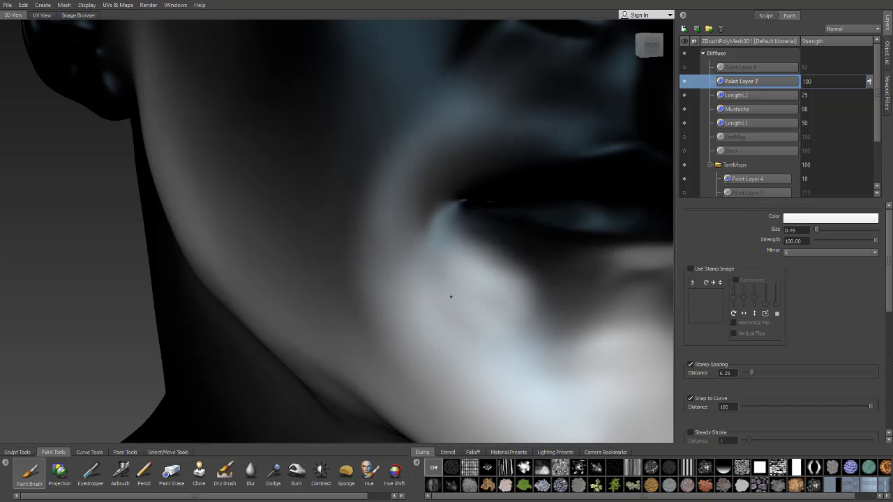
pyautogui.moveTo(478, 327)
pyautogui.mouseDown()
pyautogui.moveTo(446, 314)
pyautogui.moveTo(502, 314)
pyautogui.moveTo(522, 340)
pyautogui.mouseUp()
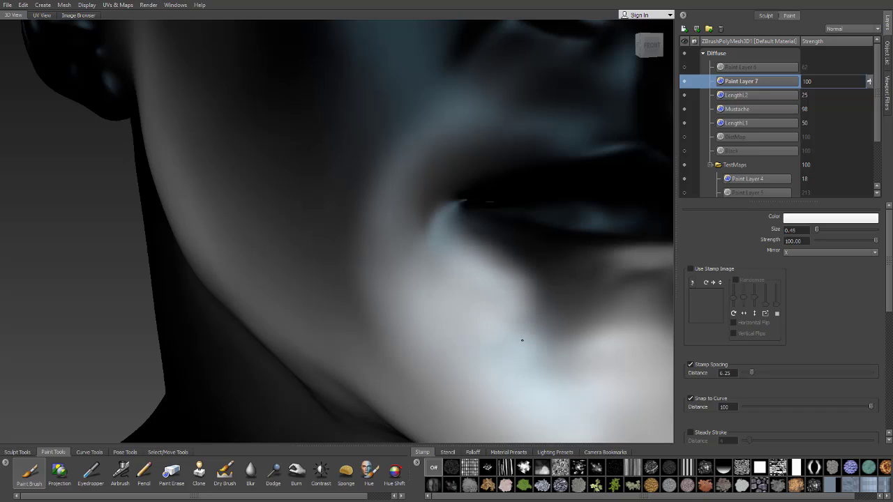
# - Enlarge the brush to 0.57 and fill the patch between the mouth corner and the side of the chin with white
pyautogui.keyDown('alt'); pyautogui.moveTo(465, 229); pyautogui.dragTo(424, 229, button='right'); pyautogui.keyUp('alt')
pyautogui.moveTo(425, 229)
pyautogui.keyDown('alt'); pyautogui.mouseDown()
pyautogui.moveTo(460, 226)
pyautogui.moveTo(489, 195)
pyautogui.mouseUp(); pyautogui.keyUp('alt')
pyautogui.keyDown('alt'); pyautogui.moveTo(490, 195); pyautogui.dragTo(356, 211, button='middle'); pyautogui.keyUp('alt')
pyautogui.keyDown('alt'); pyautogui.moveTo(355, 210); pyautogui.dragTo(388, 215, button='right'); pyautogui.keyUp('alt')
pyautogui.keyDown('alt'); pyautogui.moveTo(387, 215); pyautogui.dragTo(363, 214); pyautogui.keyUp('alt')
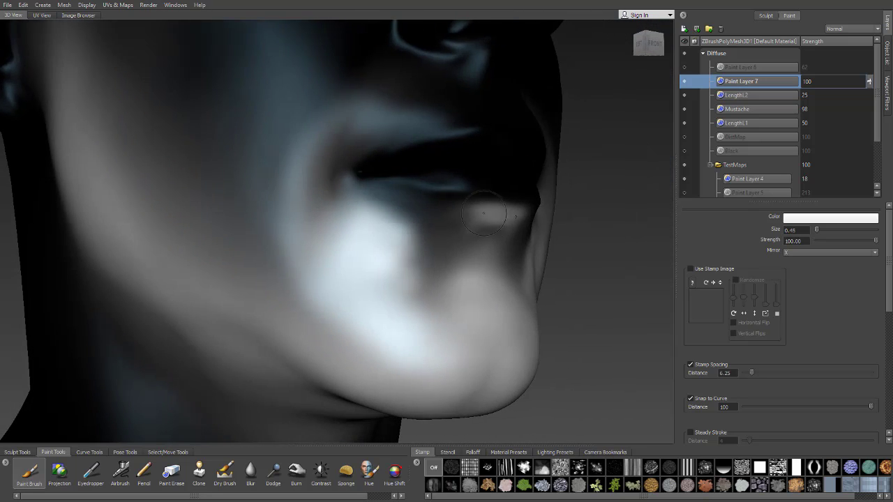
pyautogui.keyDown('alt'); pyautogui.moveTo(384, 209); pyautogui.dragTo(406, 225, button='right'); pyautogui.keyUp('alt')
pyautogui.press('b')
pyautogui.moveTo(409, 233)
pyautogui.mouseDown()
pyautogui.moveTo(422, 235)
pyautogui.moveTo(379, 235)
pyautogui.moveTo(400, 247)
pyautogui.moveTo(366, 242)
pyautogui.mouseUp()
pyautogui.moveTo(393, 286)
pyautogui.mouseDown()
pyautogui.moveTo(427, 301)
pyautogui.moveTo(443, 256)
pyautogui.mouseUp()
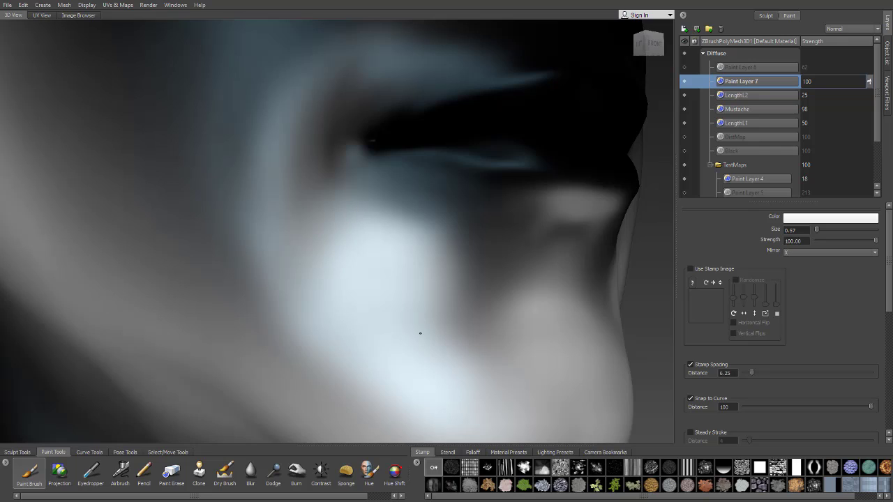
# - Export the merged Diffuse channel again over LengthMap.png as an 8-bit RGBA PNG
pyautogui.rightClick(728, 53)
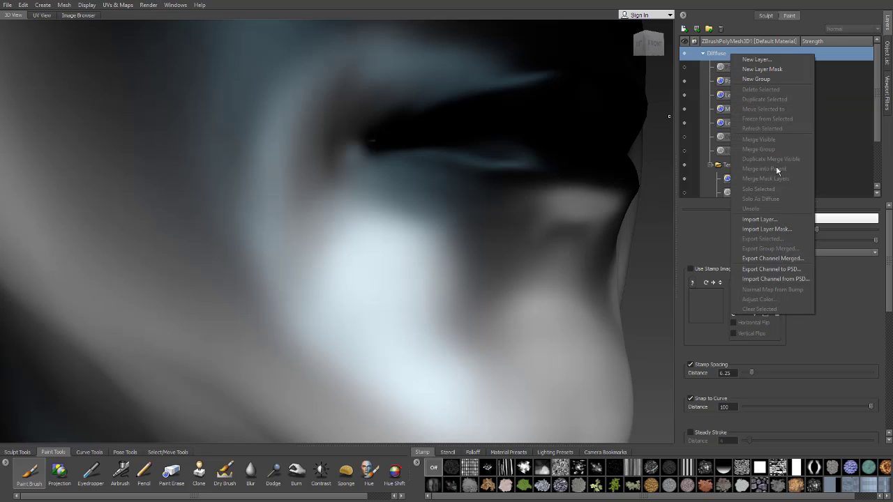
pyautogui.click(781, 258)
pyautogui.click(654, 293)
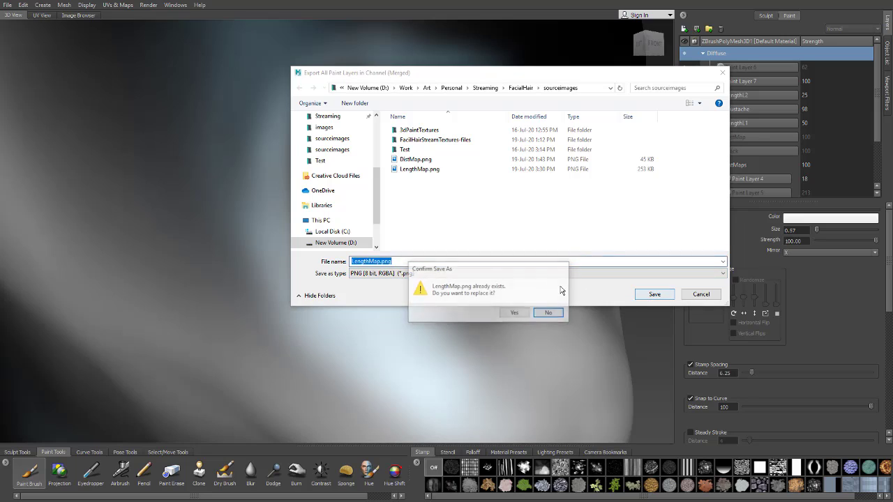
pyautogui.click(520, 315)
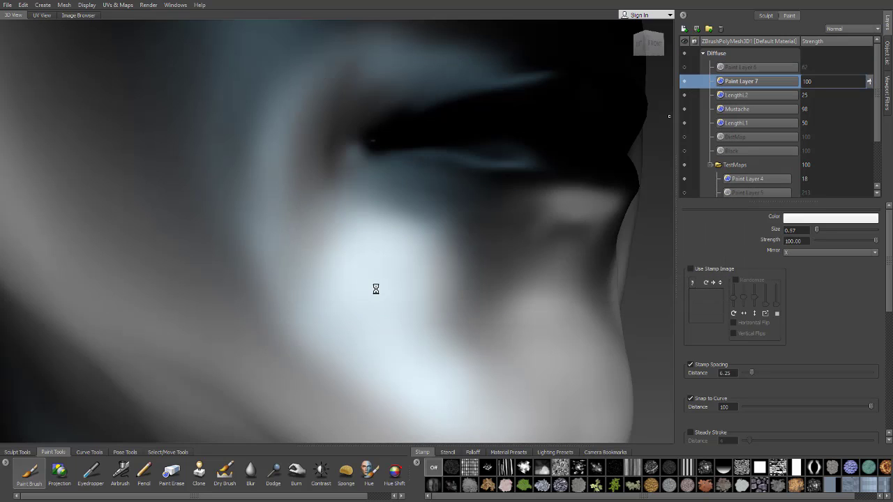
# - Switch to Maya and reload the updated LengthMap.png in the file2 texture to refresh the beard around the mouth
pyautogui.hotkey('alt', 'Tab')
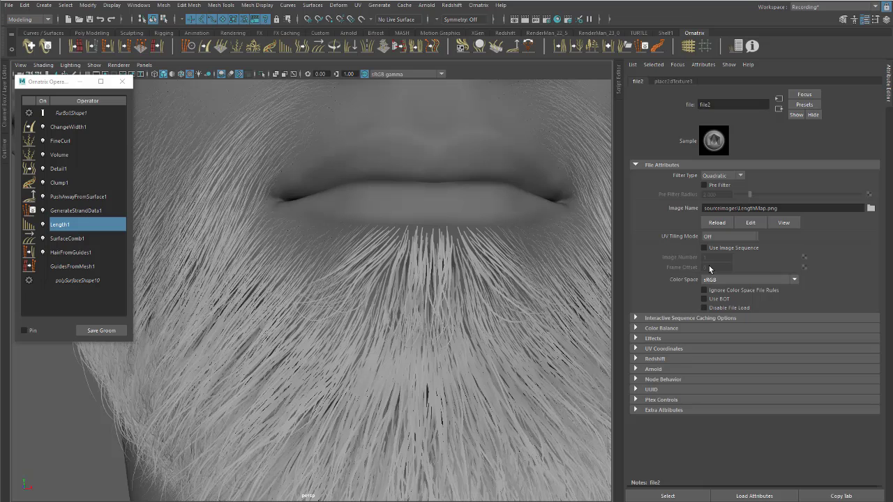
pyautogui.click(717, 224)
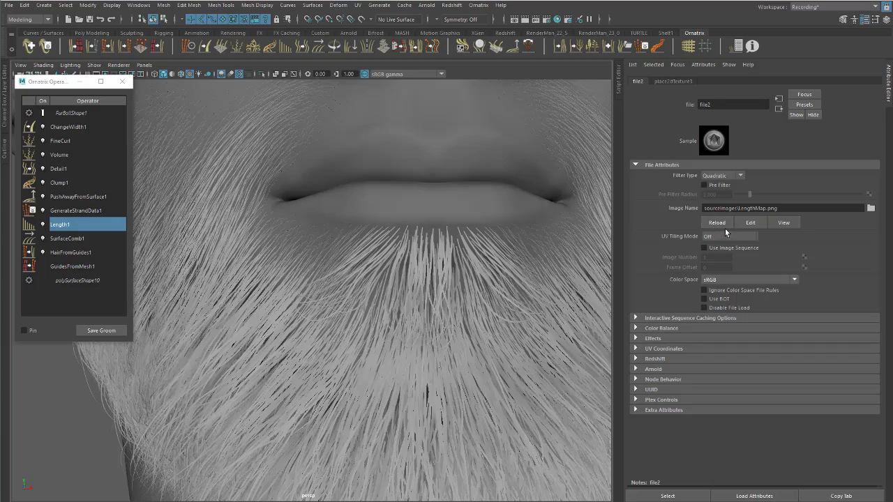
pyautogui.keyDown('alt'); pyautogui.moveTo(416, 271); pyautogui.dragTo(372, 297, button='right'); pyautogui.keyUp('alt')
pyautogui.moveTo(373, 298)
pyautogui.keyDown('alt'); pyautogui.mouseDown()
pyautogui.moveTo(395, 300)
pyautogui.moveTo(372, 297)
pyautogui.mouseUp(); pyautogui.keyUp('alt')
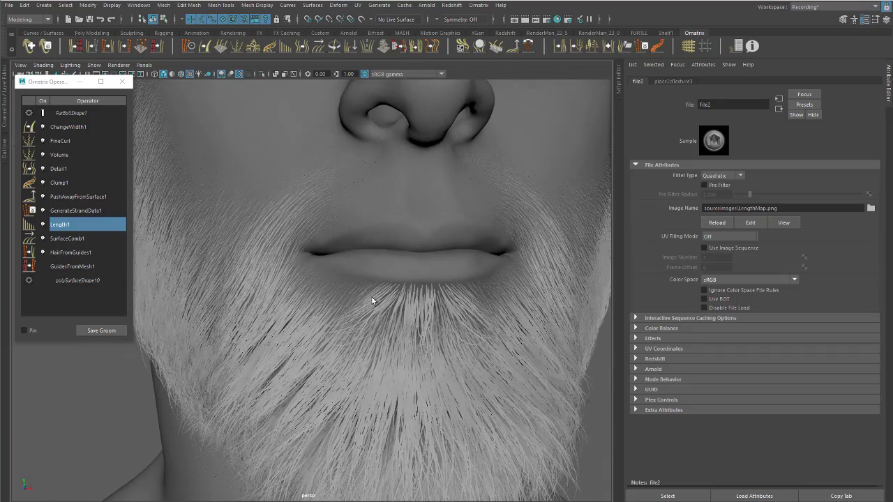
# - Examine the upper edge of the sideburn hair in front of the ear from the side
pyautogui.keyDown('alt'); pyautogui.moveTo(330, 214); pyautogui.dragTo(358, 261); pyautogui.keyUp('alt')
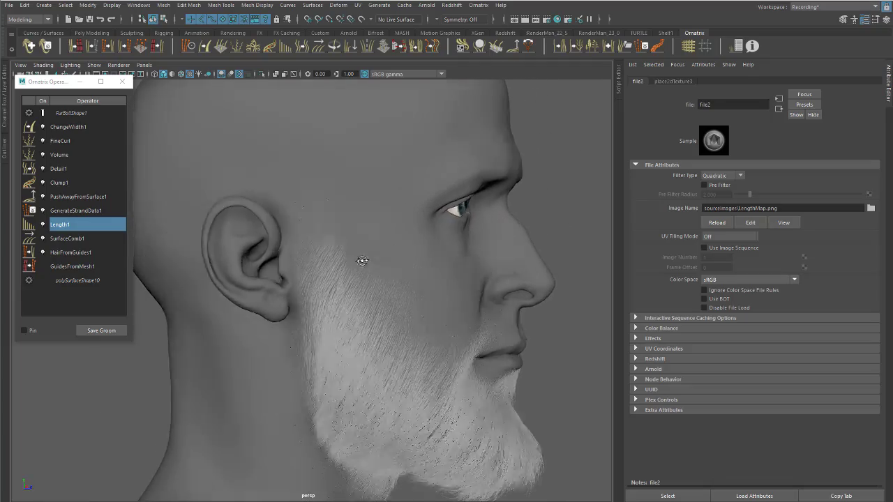
pyautogui.keyDown('alt'); pyautogui.moveTo(359, 261); pyautogui.dragTo(503, 179, button='right'); pyautogui.keyUp('alt')
pyautogui.keyDown('alt'); pyautogui.moveTo(383, 185); pyautogui.dragTo(425, 249, button='middle'); pyautogui.keyUp('alt')
pyautogui.keyDown('alt'); pyautogui.moveTo(425, 249); pyautogui.dragTo(361, 245); pyautogui.keyUp('alt')
pyautogui.keyDown('alt'); pyautogui.moveTo(361, 244); pyautogui.dragTo(467, 182, button='right'); pyautogui.keyUp('alt')
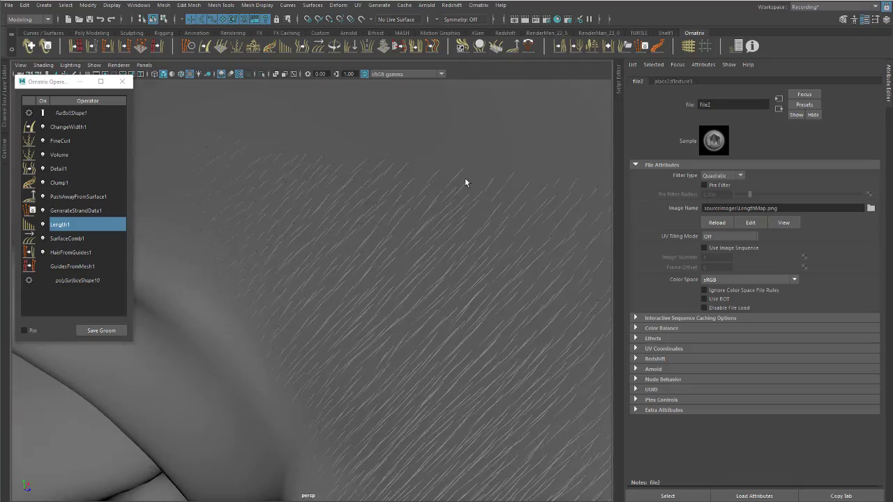
pyautogui.keyDown('alt'); pyautogui.moveTo(467, 181); pyautogui.dragTo(462, 222, button='middle'); pyautogui.keyUp('alt')
pyautogui.keyDown('alt'); pyautogui.moveTo(461, 218); pyautogui.dragTo(386, 231); pyautogui.keyUp('alt')
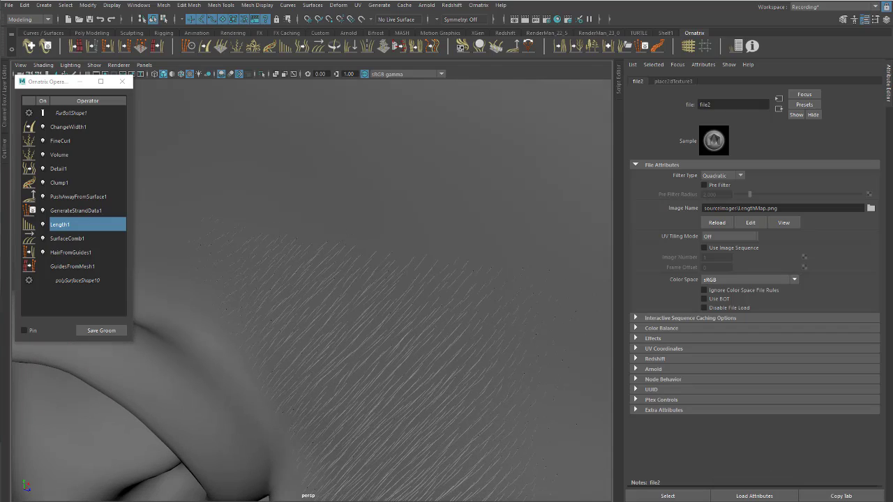
pyautogui.moveTo(187, 220)
pyautogui.mouseDown()
pyautogui.moveTo(503, 287)
pyautogui.moveTo(534, 282)
pyautogui.mouseUp()
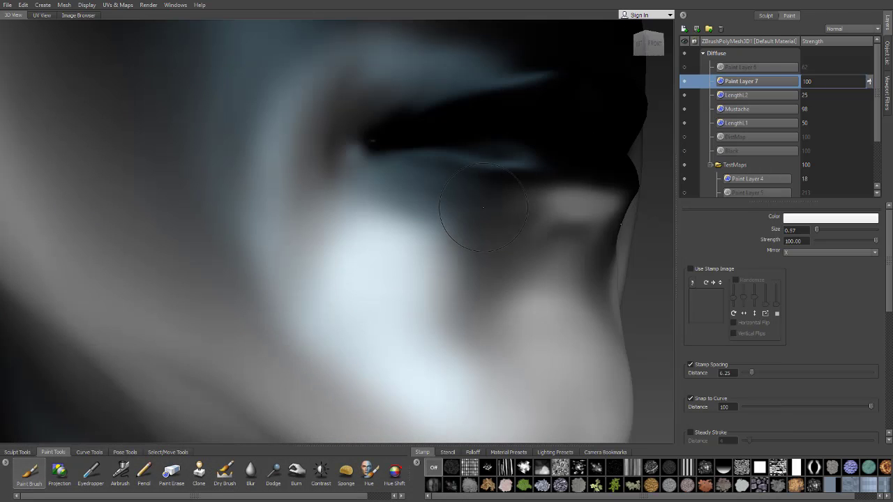
# - Pick black, enlarge the Mudbox brush to 1.22 and then 1.81, and darken the length map at the sideburn's upper edge above the ear
pyautogui.keyDown('alt'); pyautogui.moveTo(483, 208); pyautogui.dragTo(501, 284); pyautogui.keyUp('alt')
pyautogui.keyDown('alt'); pyautogui.moveTo(501, 285); pyautogui.dragTo(391, 231, button='right'); pyautogui.keyUp('alt')
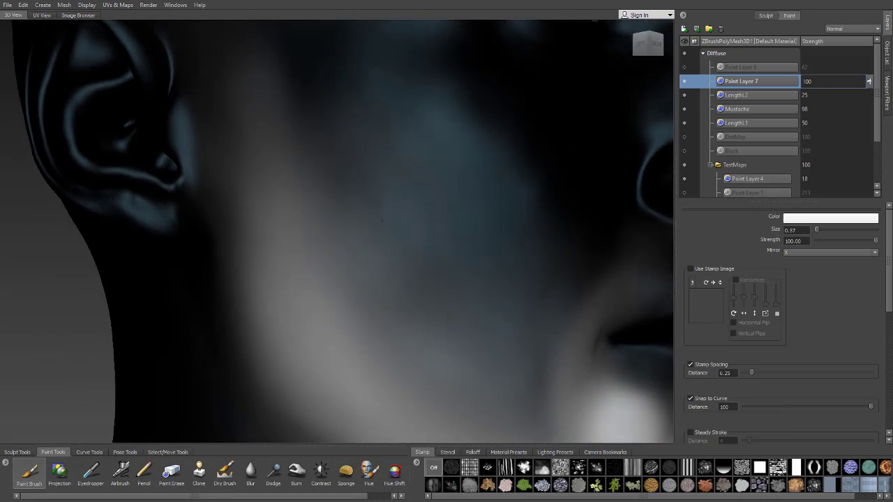
pyautogui.keyDown('alt'); pyautogui.moveTo(341, 70); pyautogui.dragTo(330, 236, button='middle'); pyautogui.keyUp('alt')
pyautogui.keyDown('alt'); pyautogui.moveTo(331, 235); pyautogui.dragTo(319, 253); pyautogui.keyUp('alt')
pyautogui.keyDown('alt'); pyautogui.moveTo(318, 253); pyautogui.dragTo(354, 202, button='right'); pyautogui.keyUp('alt')
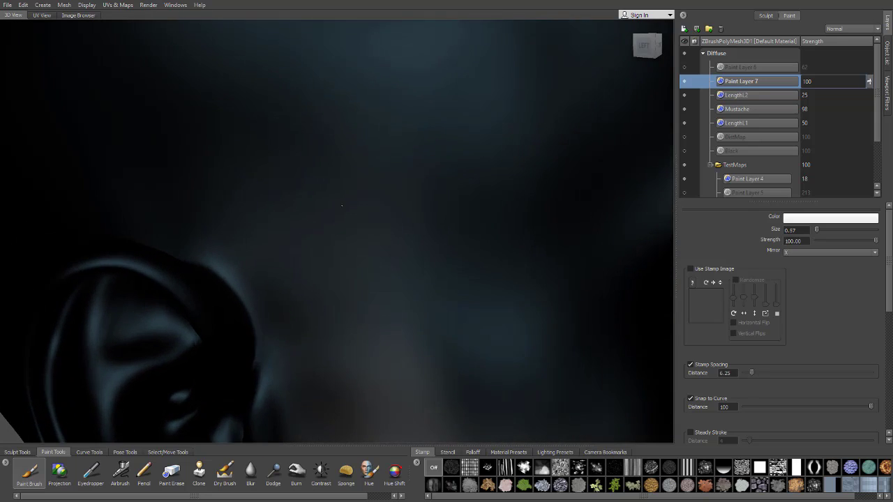
pyautogui.keyDown('alt'); pyautogui.moveTo(353, 202); pyautogui.dragTo(328, 230, button='middle'); pyautogui.keyUp('alt')
pyautogui.press('v')
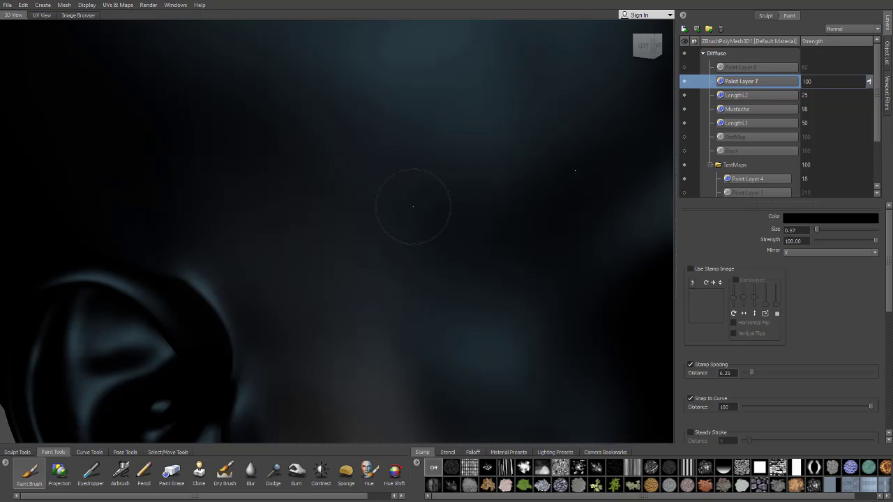
pyautogui.press('b')
pyautogui.moveTo(379, 206); pyautogui.dragTo(392, 198)
pyautogui.keyDown('alt'); pyautogui.moveTo(335, 173); pyautogui.dragTo(351, 207, button='middle'); pyautogui.keyUp('alt')
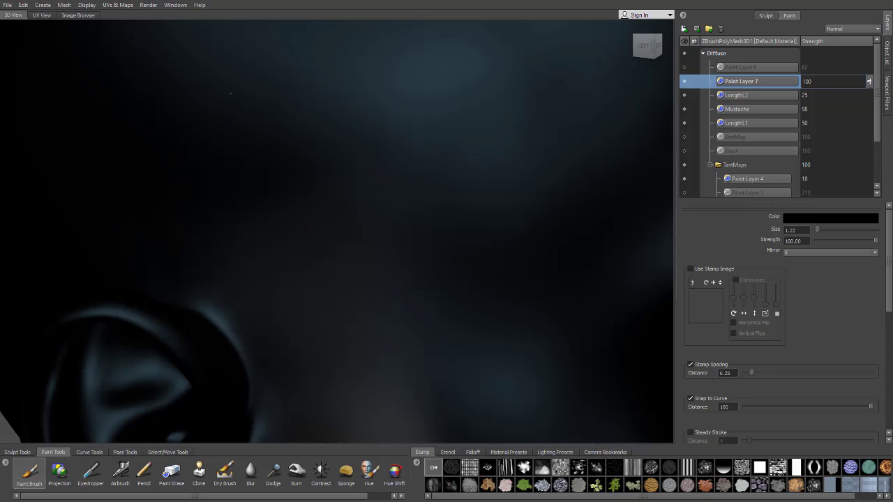
pyautogui.press('b')
pyautogui.moveTo(316, 144); pyautogui.dragTo(330, 134)
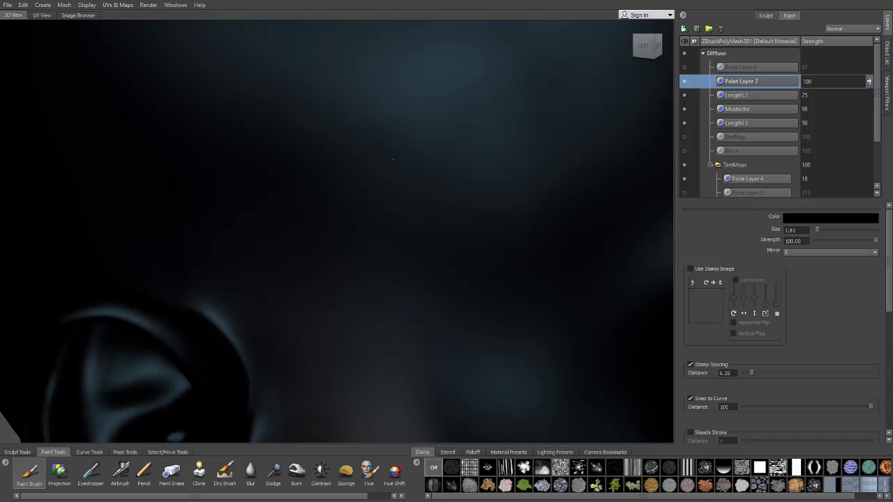
# - Export the merged Diffuse channel over the existing LengthMap.png as an 8-bit RGBA PNG, including the darkened sideburn edge
pyautogui.rightClick(757, 54)
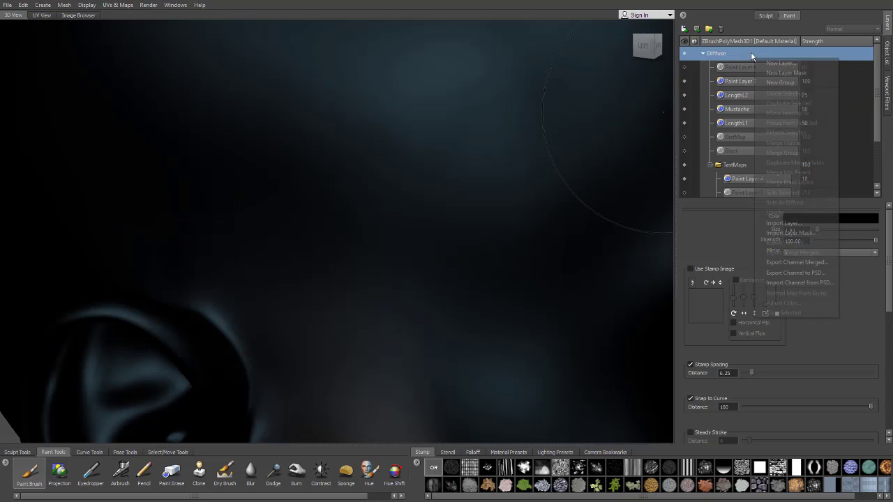
pyautogui.click(795, 262)
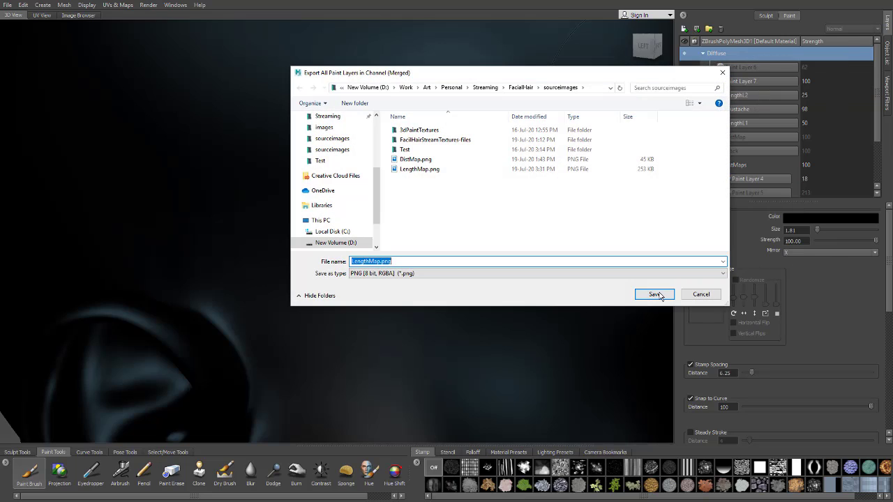
pyautogui.click(653, 294)
pyautogui.click(514, 313)
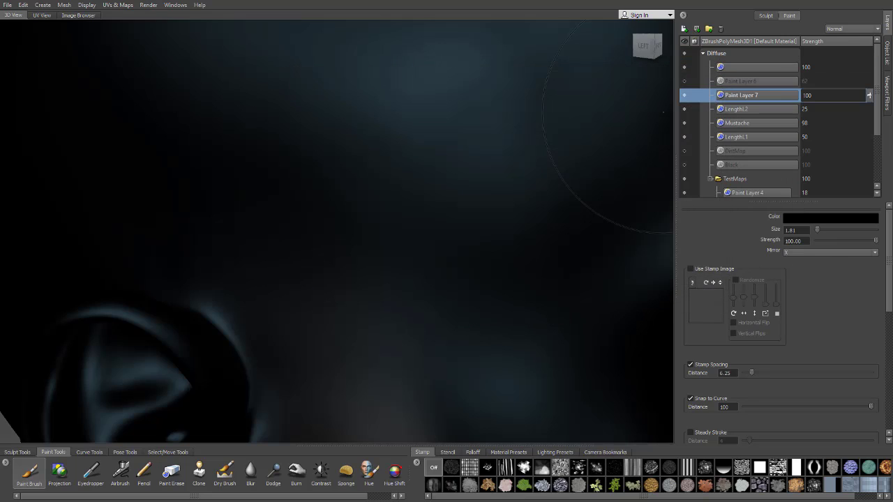
# - Switch to Maya and reload LengthMap.png in the texture that drives the Length1 value multiplier
pyautogui.press('super+Tab')
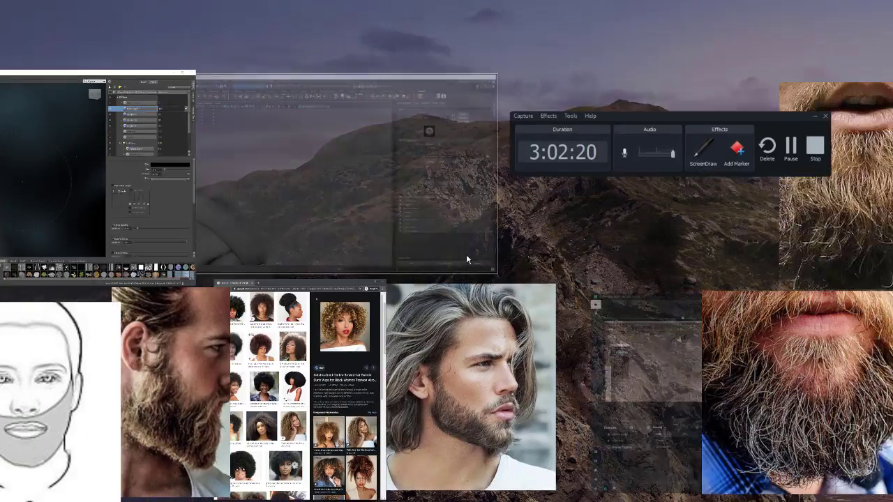
pyautogui.click(466, 259)
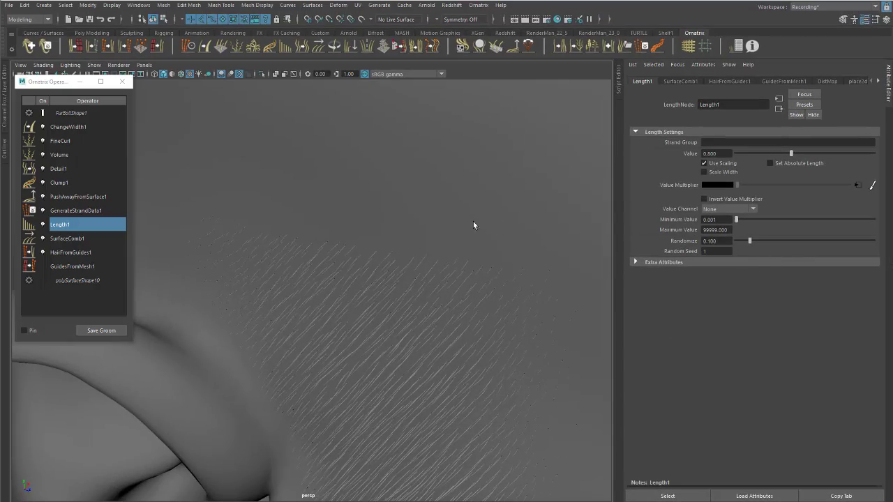
pyautogui.click(858, 185)
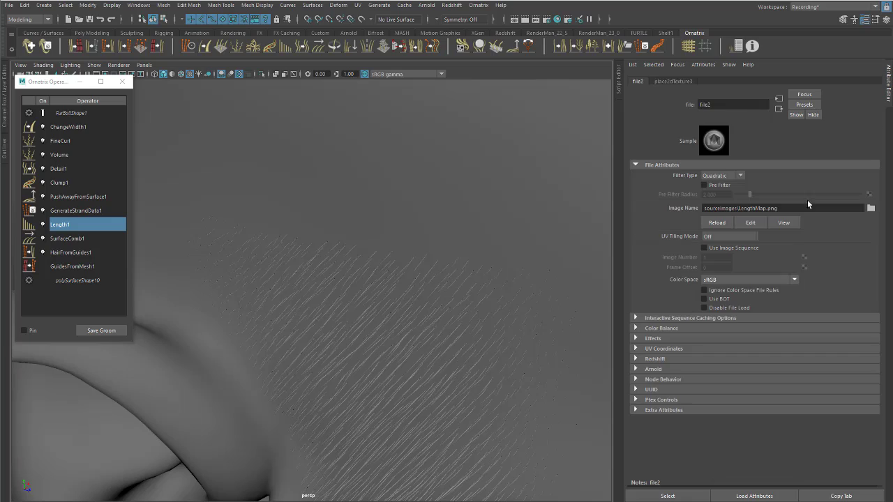
pyautogui.click(718, 224)
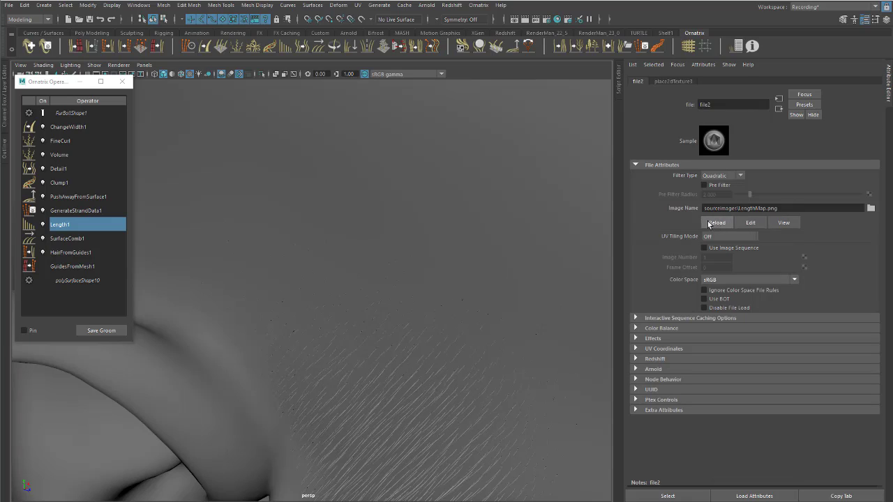
# - Examine the sideburn fade and the overall beard shape from the side and the front of the head
pyautogui.keyDown('alt'); pyautogui.moveTo(369, 241); pyautogui.dragTo(273, 230, button='right'); pyautogui.keyUp('alt')
pyautogui.keyDown('alt'); pyautogui.moveTo(273, 229); pyautogui.dragTo(279, 105, button='middle'); pyautogui.keyUp('alt')
pyautogui.keyDown('alt'); pyautogui.moveTo(335, 224); pyautogui.dragTo(389, 251); pyautogui.keyUp('alt')
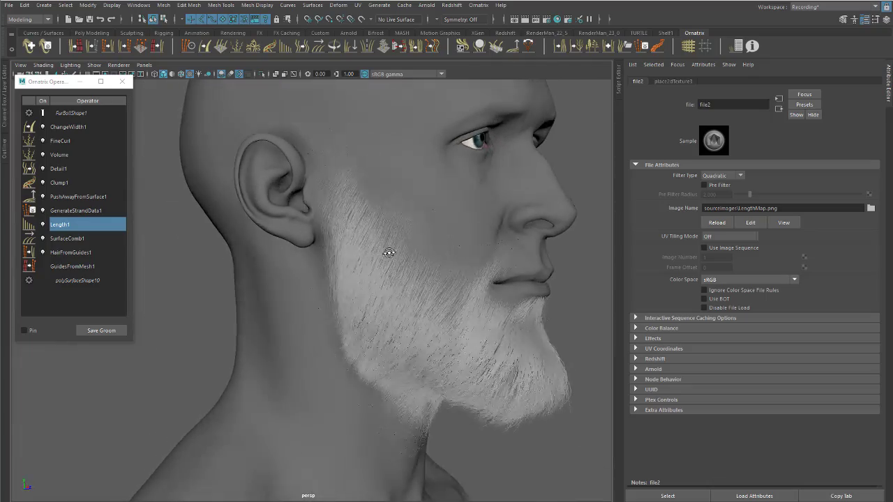
pyautogui.keyDown('alt'); pyautogui.moveTo(388, 251); pyautogui.dragTo(479, 250, button='right'); pyautogui.keyUp('alt')
pyautogui.keyDown('alt'); pyautogui.moveTo(479, 250); pyautogui.dragTo(416, 248); pyautogui.keyUp('alt')
pyautogui.keyDown('alt'); pyautogui.moveTo(416, 248); pyautogui.dragTo(265, 202, button='right'); pyautogui.keyUp('alt')
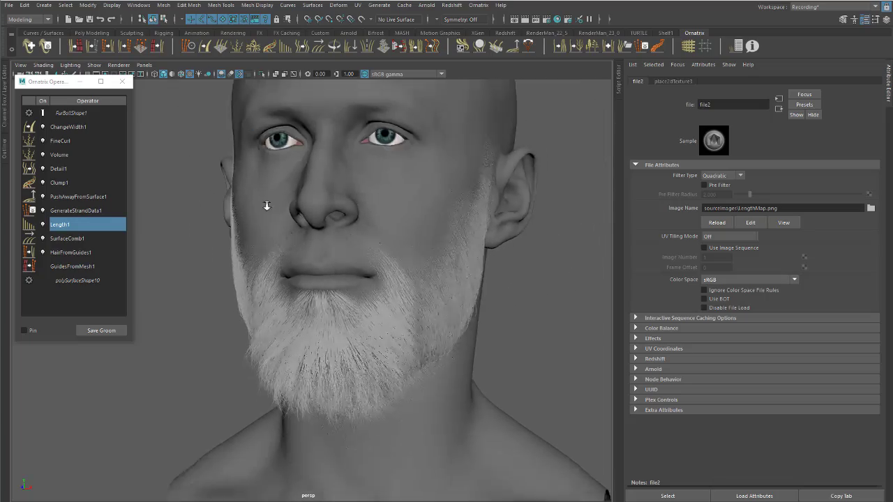
pyautogui.keyDown('alt'); pyautogui.moveTo(266, 202); pyautogui.dragTo(328, 217); pyautogui.keyUp('alt')
pyautogui.keyDown('alt'); pyautogui.moveTo(329, 217); pyautogui.dragTo(397, 257, button='right'); pyautogui.keyUp('alt')
pyautogui.keyDown('alt'); pyautogui.moveTo(397, 258); pyautogui.dragTo(353, 226); pyautogui.keyUp('alt')
pyautogui.keyDown('alt'); pyautogui.moveTo(353, 225); pyautogui.dragTo(259, 194, button='right'); pyautogui.keyUp('alt')
pyautogui.keyDown('alt'); pyautogui.moveTo(356, 244); pyautogui.dragTo(406, 225); pyautogui.keyUp('alt')
pyautogui.keyDown('alt'); pyautogui.moveTo(407, 226); pyautogui.dragTo(467, 270, button='right'); pyautogui.keyUp('alt')
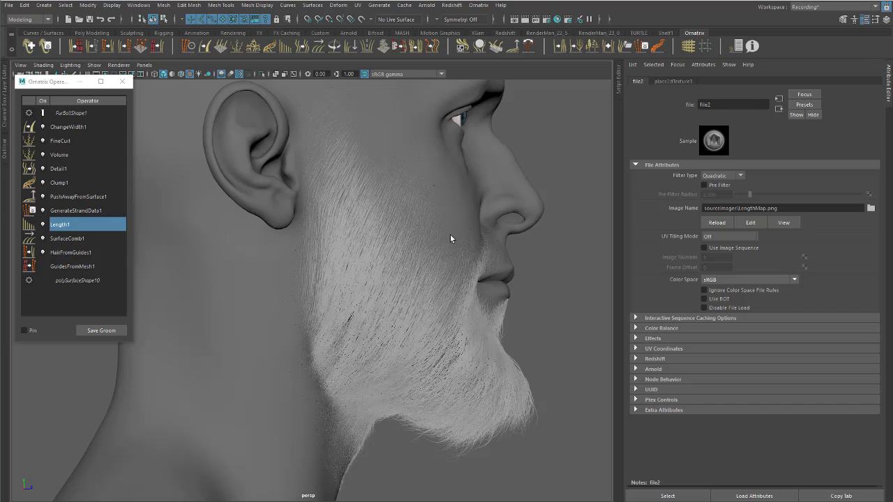
# - Examine the hair around the mouth and chin up close from the front, from below and in profile
pyautogui.keyDown('alt'); pyautogui.moveTo(450, 234); pyautogui.dragTo(363, 241); pyautogui.keyUp('alt')
pyautogui.keyDown('alt'); pyautogui.moveTo(456, 246); pyautogui.dragTo(407, 230); pyautogui.keyUp('alt')
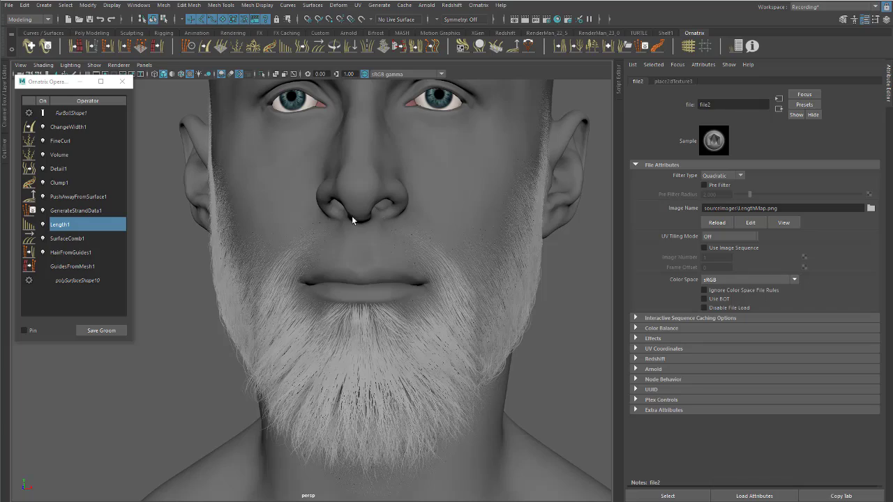
pyautogui.keyDown('alt'); pyautogui.moveTo(359, 238); pyautogui.dragTo(379, 244); pyautogui.keyUp('alt')
pyautogui.keyDown('alt'); pyautogui.moveTo(379, 244); pyautogui.dragTo(449, 277, button='right'); pyautogui.keyUp('alt')
pyautogui.keyDown('alt'); pyautogui.moveTo(448, 277); pyautogui.dragTo(431, 267); pyautogui.keyUp('alt')
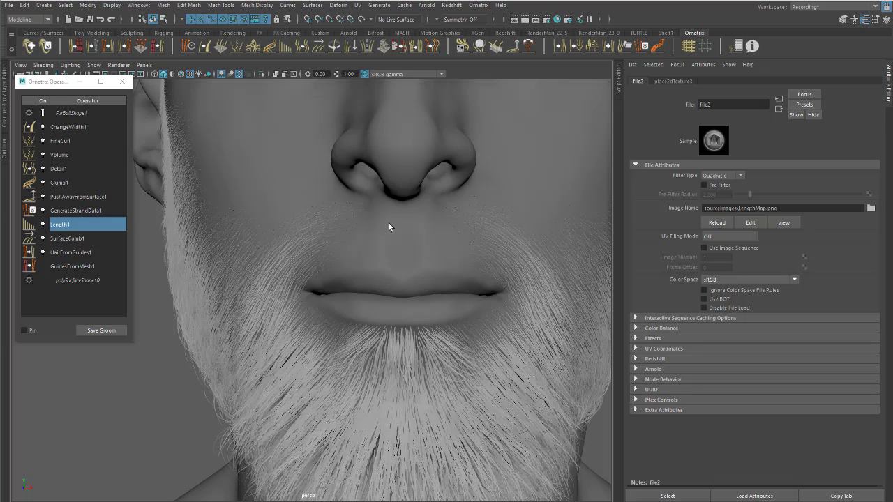
pyautogui.keyDown('alt'); pyautogui.moveTo(356, 179); pyautogui.dragTo(272, 254); pyautogui.keyUp('alt')
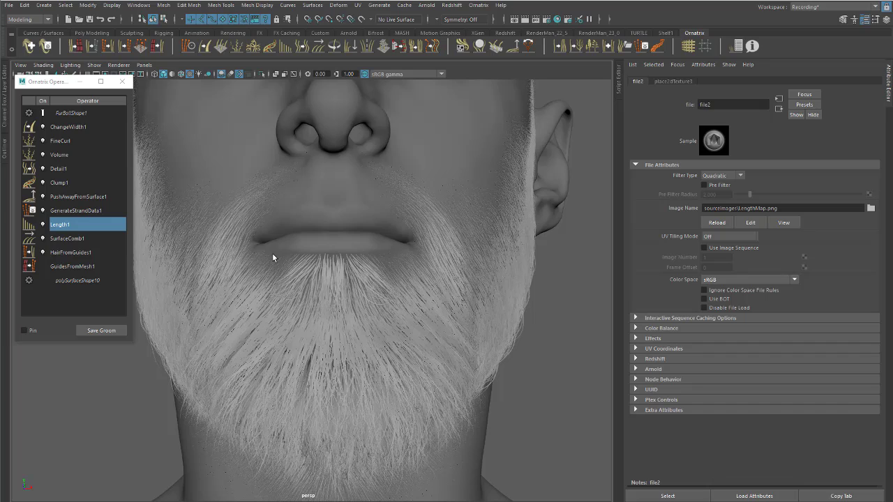
pyautogui.keyDown('alt'); pyautogui.moveTo(272, 257); pyautogui.dragTo(292, 226, button='right'); pyautogui.keyUp('alt')
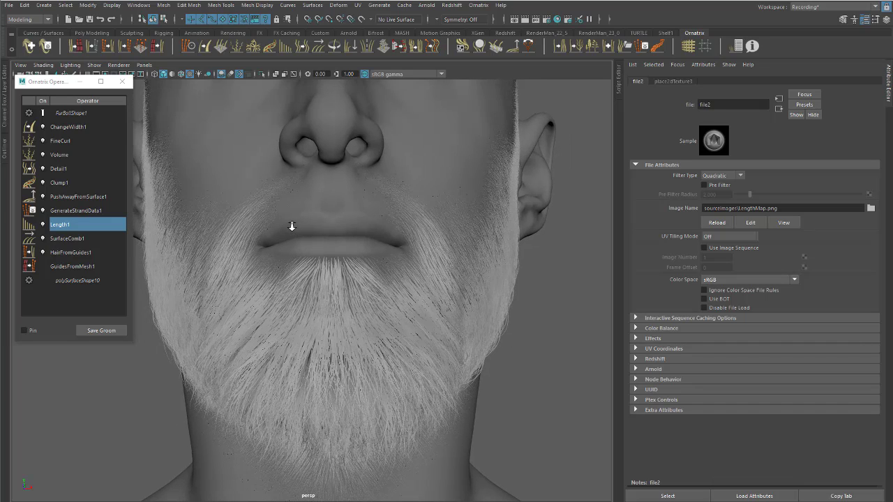
pyautogui.keyDown('alt'); pyautogui.moveTo(292, 226); pyautogui.dragTo(503, 339); pyautogui.keyUp('alt')
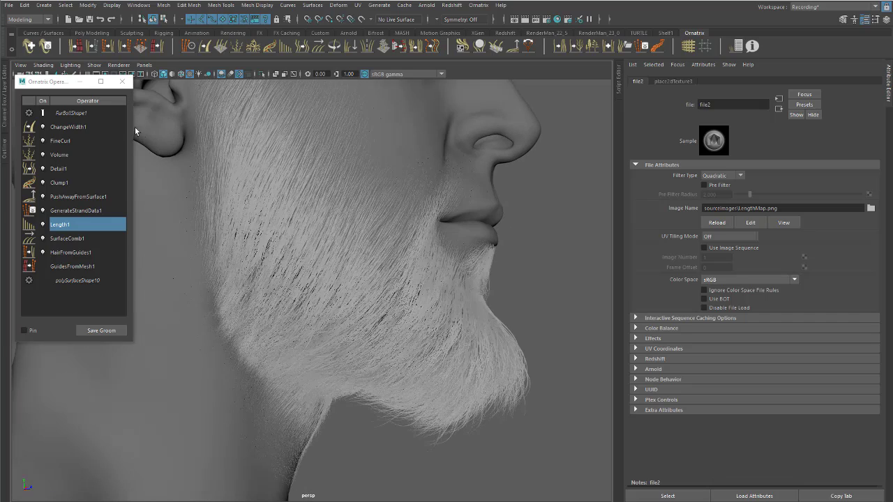
# - Open the beard hair's lambert4 material attributes in a separate floating window, and deselect the hair
pyautogui.click(322, 264)
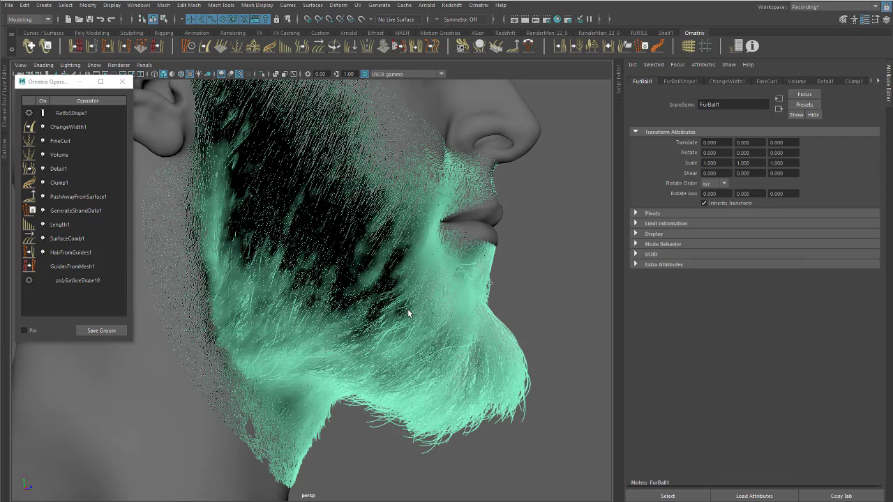
pyautogui.moveTo(407, 310); pyautogui.dragTo(406, 489, button='right')
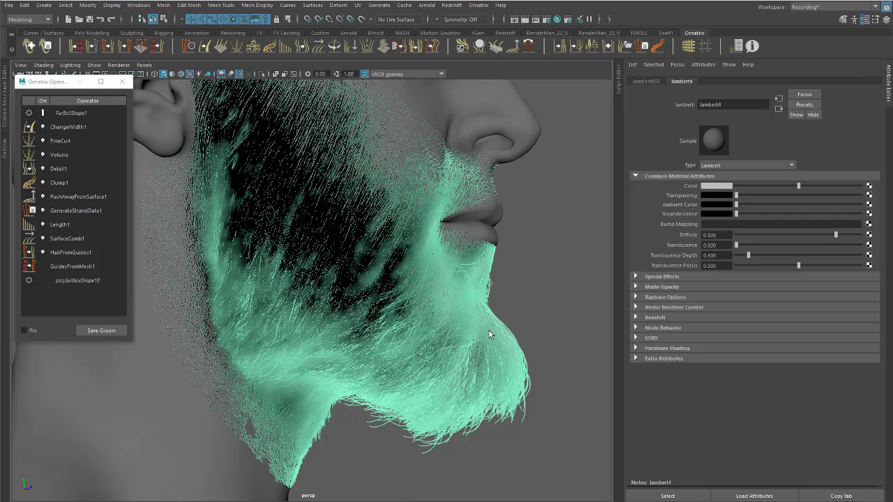
pyautogui.click(829, 494)
pyautogui.click(586, 240)
pyautogui.moveTo(384, 206); pyautogui.dragTo(780, 110)
# - Connect a Ramp texture to the Color of lambert4 and close the material's floating window
pyautogui.keyDown('alt'); pyautogui.moveTo(445, 237); pyautogui.dragTo(376, 251); pyautogui.keyUp('alt')
pyautogui.scroll(4, 374, 258)
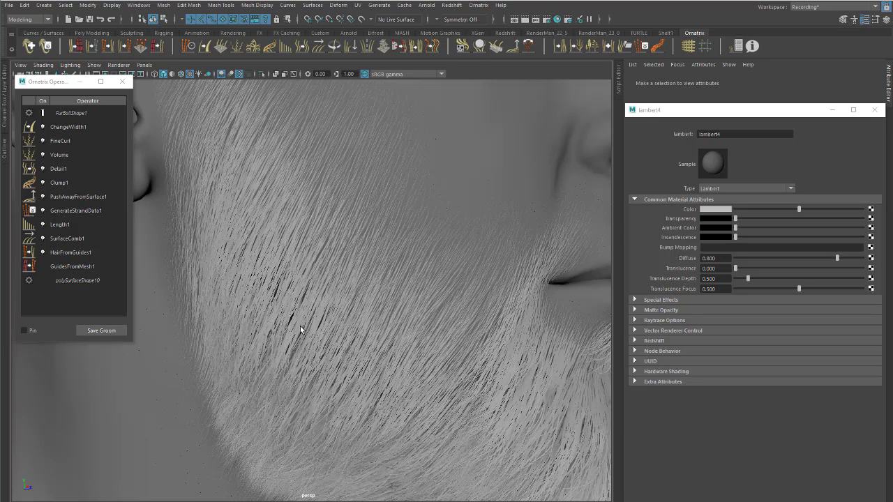
pyautogui.keyDown('alt'); pyautogui.moveTo(302, 345); pyautogui.dragTo(354, 293, button='right'); pyautogui.keyUp('alt')
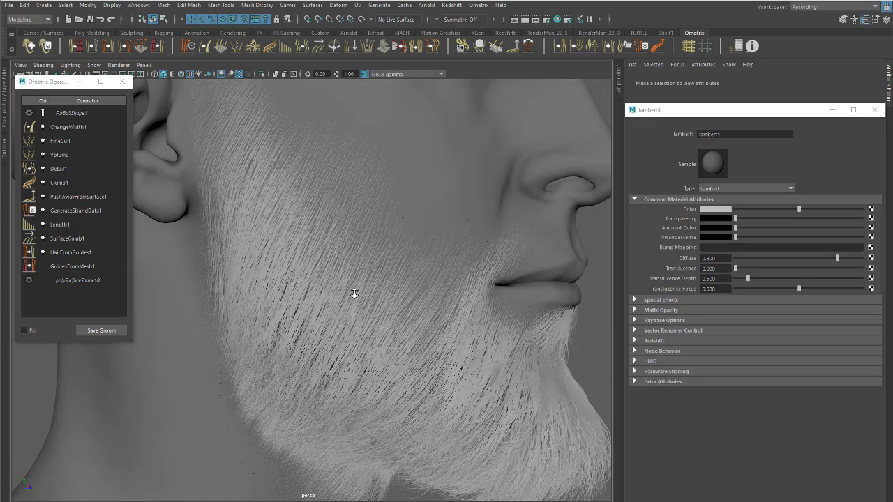
pyautogui.keyDown('alt'); pyautogui.moveTo(364, 284); pyautogui.dragTo(392, 256); pyautogui.keyUp('alt')
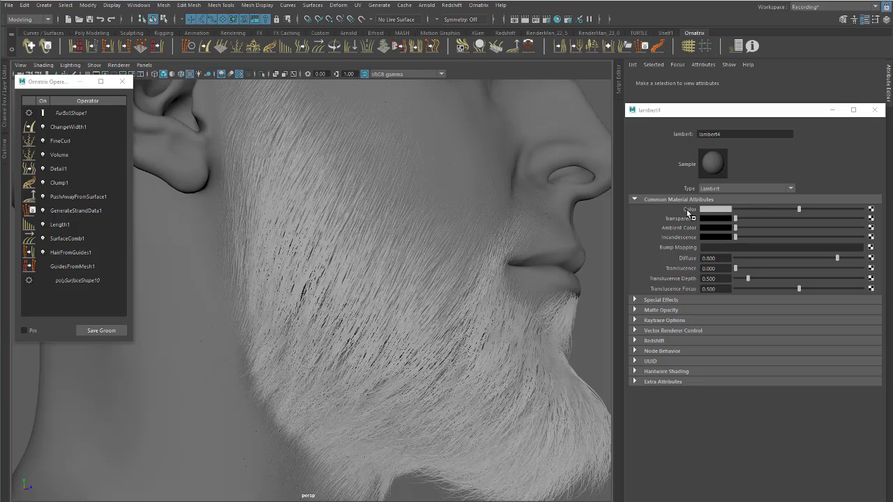
pyautogui.click(870, 209)
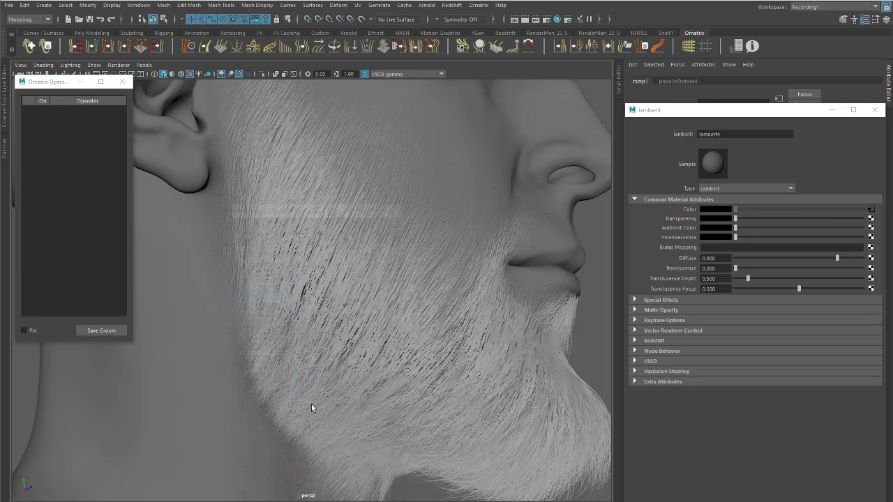
pyautogui.click(311, 403)
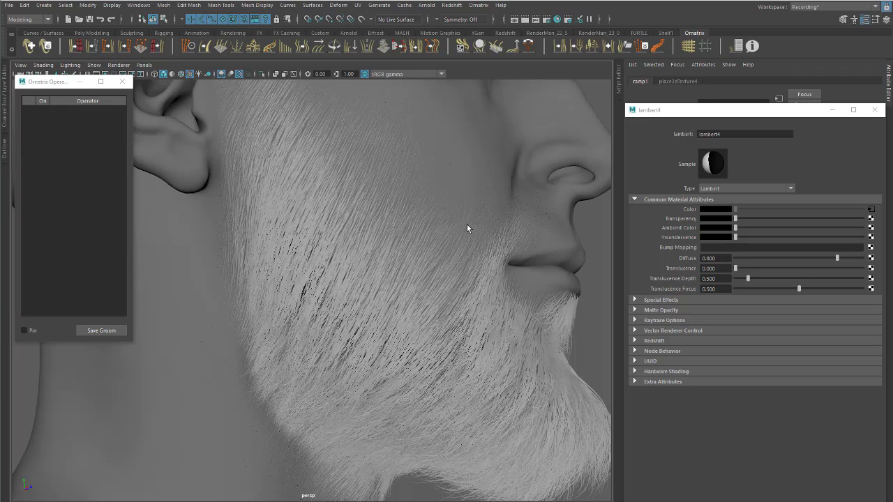
pyautogui.keyDown('alt'); pyautogui.moveTo(471, 223); pyautogui.dragTo(439, 229); pyautogui.keyUp('alt')
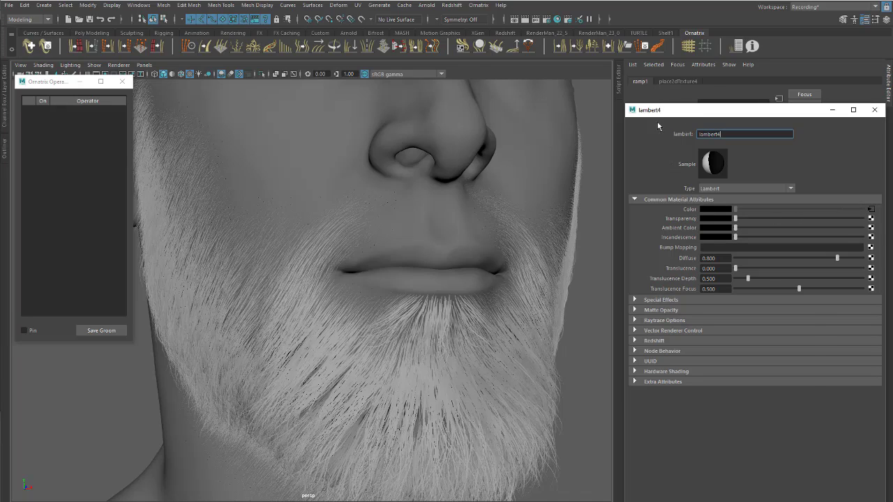
pyautogui.moveTo(658, 110); pyautogui.dragTo(254, 168)
pyautogui.click(470, 168)
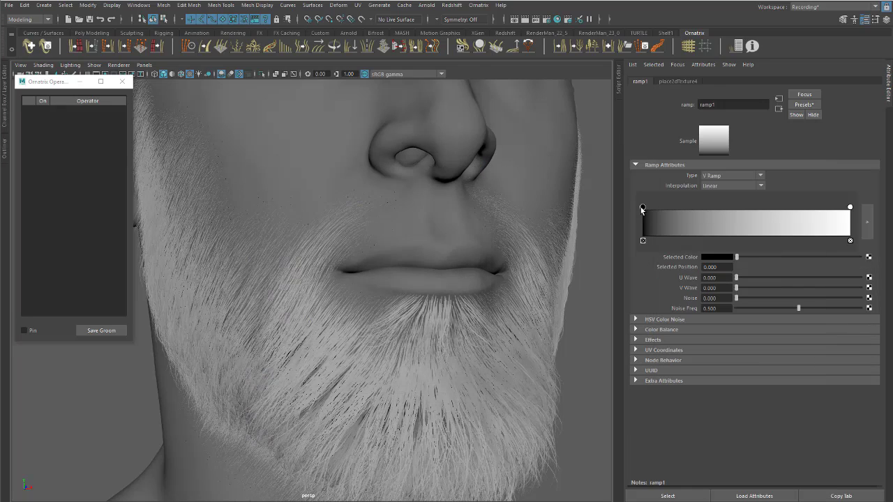
# - Select the black end of the ramp and examine the beard shading along the cheek and jaw
pyautogui.moveTo(642, 209)
pyautogui.mouseDown()
pyautogui.moveTo(719, 210)
pyautogui.moveTo(643, 208)
pyautogui.mouseUp()
pyautogui.keyDown('alt'); pyautogui.moveTo(311, 209); pyautogui.dragTo(392, 212); pyautogui.keyUp('alt')
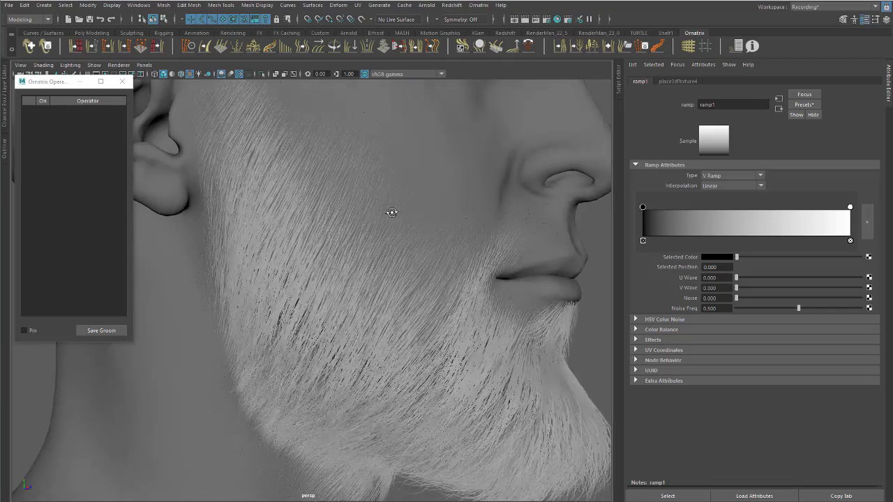
pyautogui.keyDown('alt'); pyautogui.moveTo(391, 212); pyautogui.dragTo(293, 198, button='right'); pyautogui.keyUp('alt')
pyautogui.keyDown('alt'); pyautogui.moveTo(293, 198); pyautogui.dragTo(261, 194); pyautogui.keyUp('alt')
pyautogui.keyDown('alt'); pyautogui.moveTo(261, 194); pyautogui.dragTo(451, 264, button='right'); pyautogui.keyUp('alt')
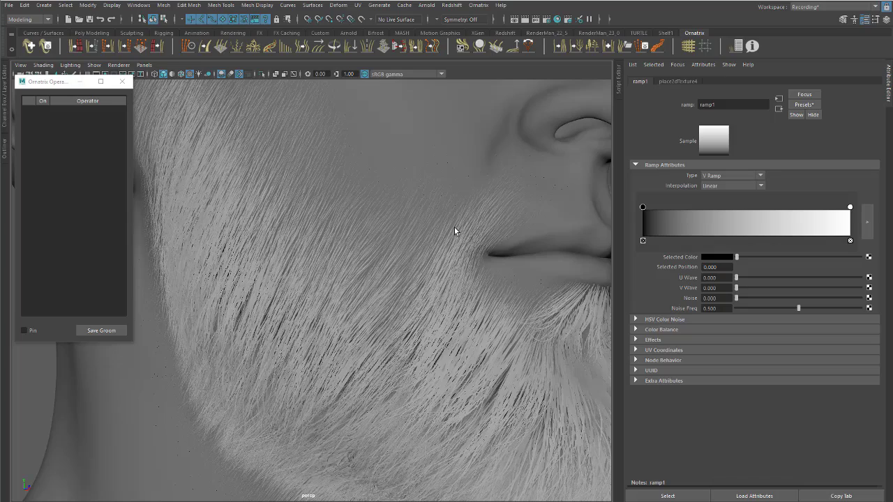
pyautogui.moveTo(643, 208); pyautogui.dragTo(624, 219)
pyautogui.keyDown('alt'); pyautogui.moveTo(482, 273); pyautogui.dragTo(299, 244, button='right'); pyautogui.keyUp('alt')
pyautogui.keyDown('alt'); pyautogui.moveTo(299, 244); pyautogui.dragTo(364, 242); pyautogui.keyUp('alt')
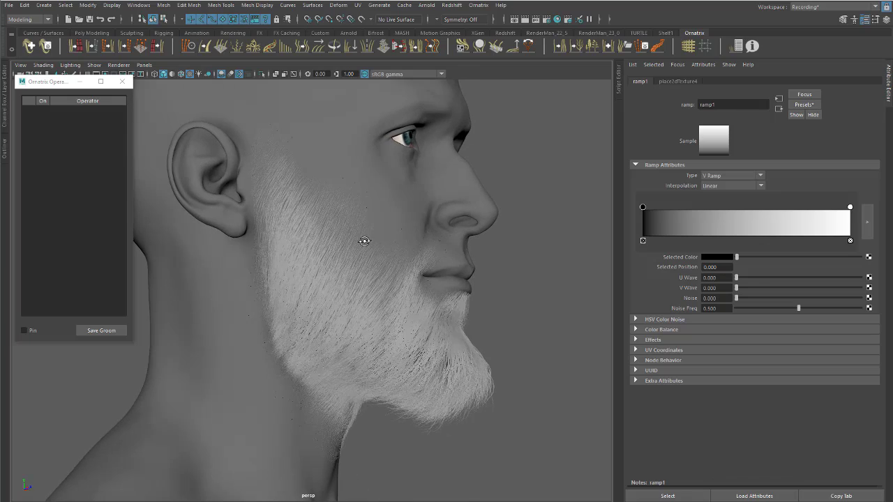
pyautogui.keyDown('alt'); pyautogui.moveTo(365, 241); pyautogui.dragTo(393, 281, button='right'); pyautogui.keyUp('alt')
# - Select the beard hair and open the width settings of its ChangeWidth1 operator
pyautogui.click(567, 410)
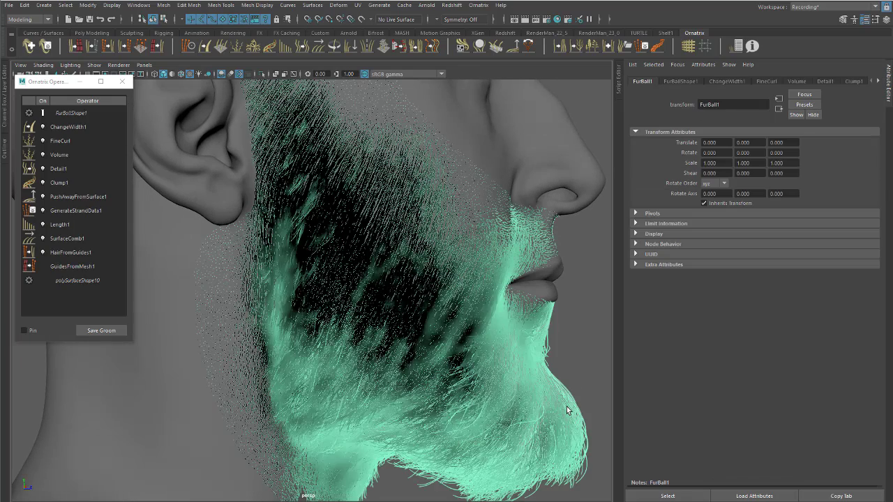
pyautogui.click(68, 127)
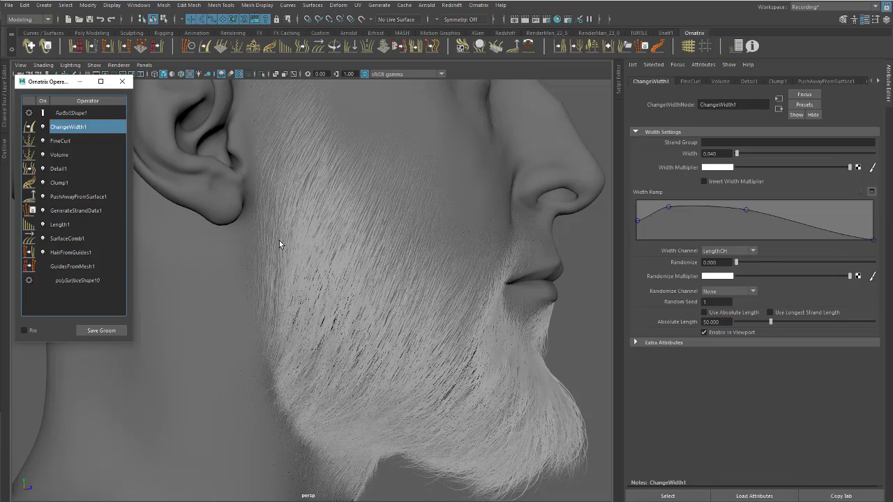
pyautogui.scroll(5, 318, 250)
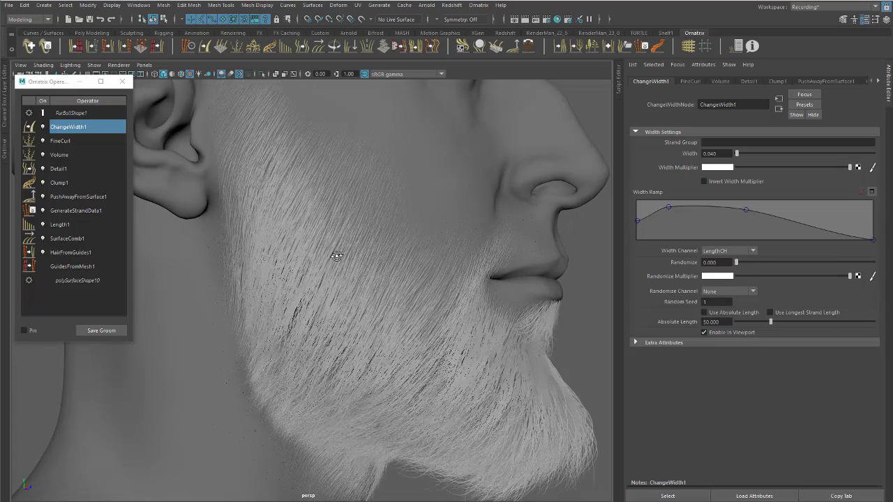
# - Add a Mesh From Strands operator above ChangeWidth1 in the beard's operator stack
pyautogui.keyDown('alt'); pyautogui.moveTo(318, 249); pyautogui.dragTo(349, 248); pyautogui.keyUp('alt')
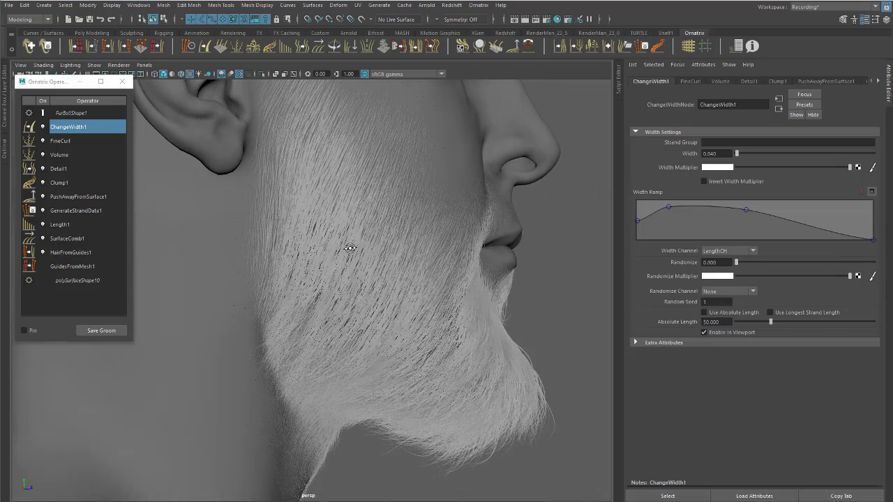
pyautogui.click(73, 143)
pyautogui.click(83, 128)
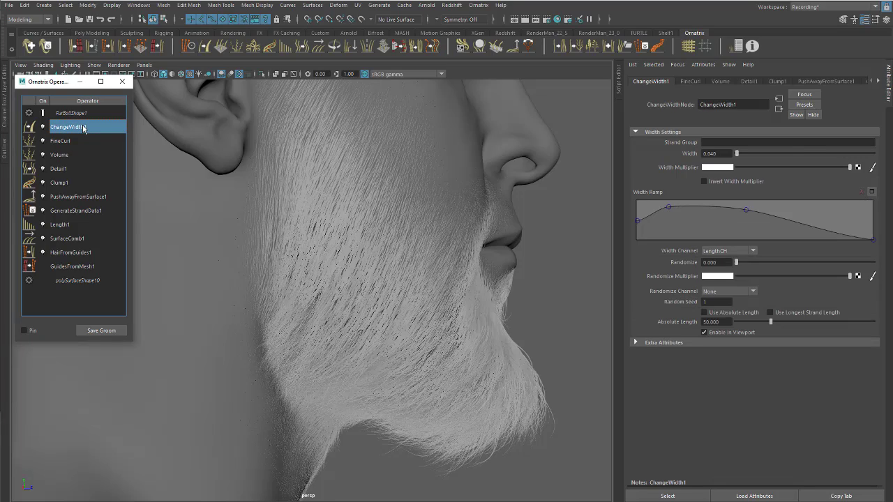
pyautogui.click(78, 50)
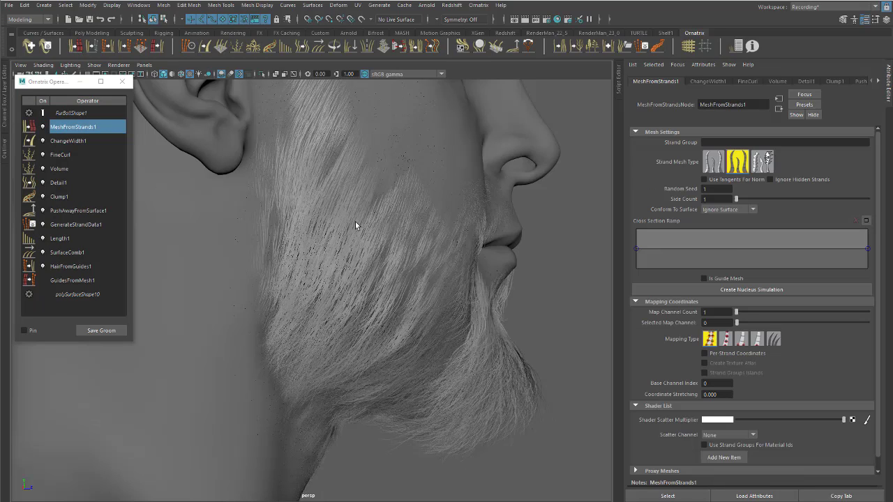
# - Enable Per-Strand Coordinates in the mapping settings of the MeshFromStrands1 operator
pyautogui.keyDown('alt'); pyautogui.moveTo(300, 228); pyautogui.dragTo(338, 225); pyautogui.keyUp('alt')
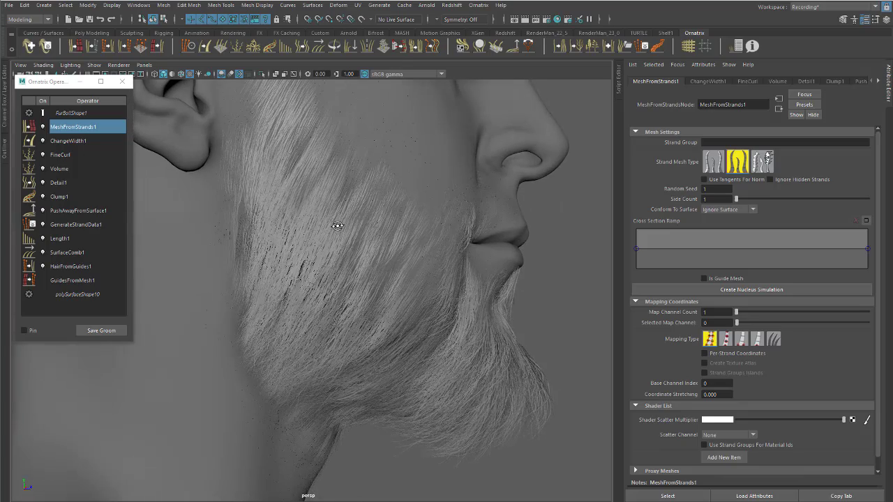
pyautogui.keyDown('alt'); pyautogui.moveTo(338, 225); pyautogui.dragTo(377, 237, button='right'); pyautogui.keyUp('alt')
pyautogui.keyDown('alt'); pyautogui.moveTo(378, 238); pyautogui.dragTo(407, 266, button='middle'); pyautogui.keyUp('alt')
pyautogui.keyDown('alt'); pyautogui.moveTo(428, 262); pyautogui.dragTo(379, 250, button='right'); pyautogui.keyUp('alt')
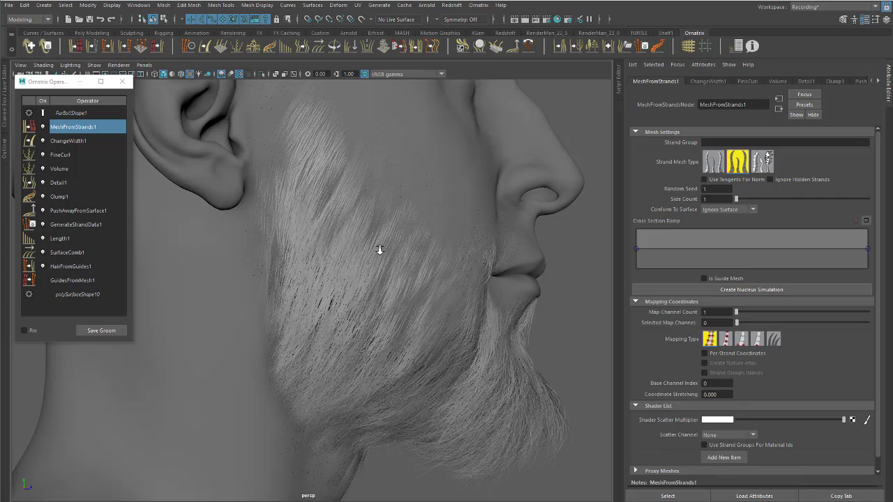
pyautogui.click(722, 355)
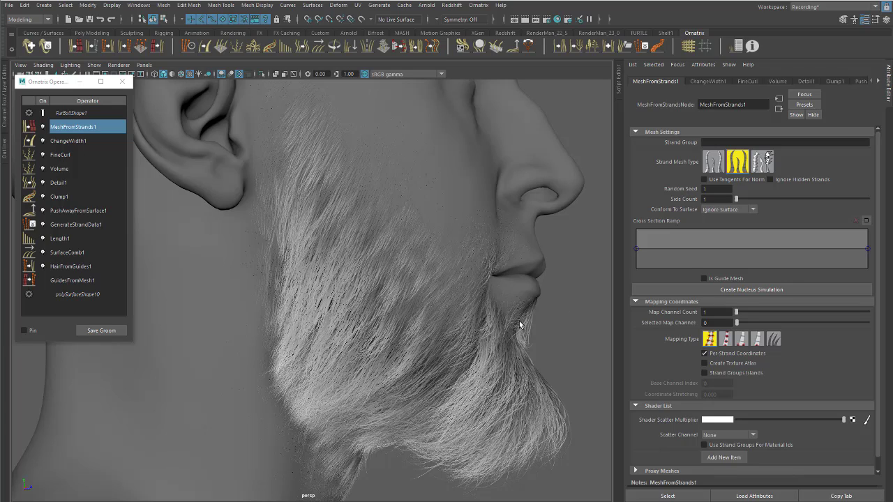
# - Examine the root-to-tip shading of the meshed beard along the cheek, jaw and chin
pyautogui.keyDown('alt'); pyautogui.moveTo(523, 326); pyautogui.dragTo(507, 321); pyautogui.keyUp('alt')
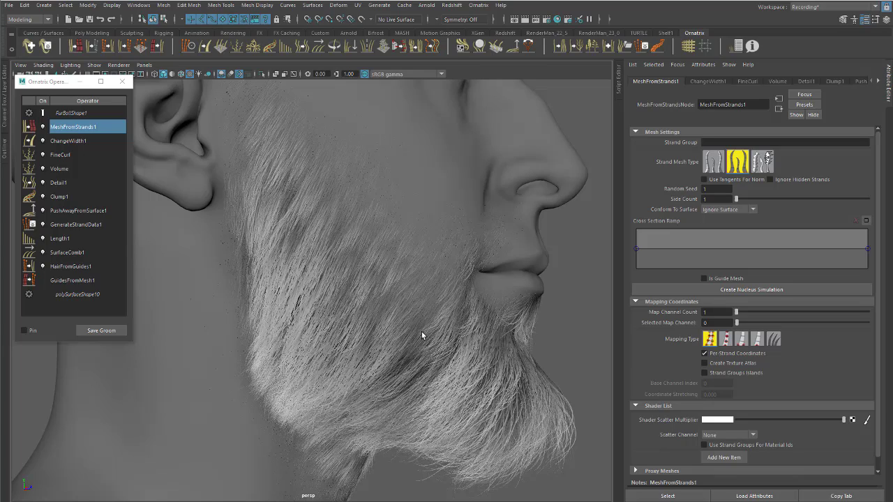
pyautogui.keyDown('alt'); pyautogui.moveTo(421, 331); pyautogui.dragTo(395, 333); pyautogui.keyUp('alt')
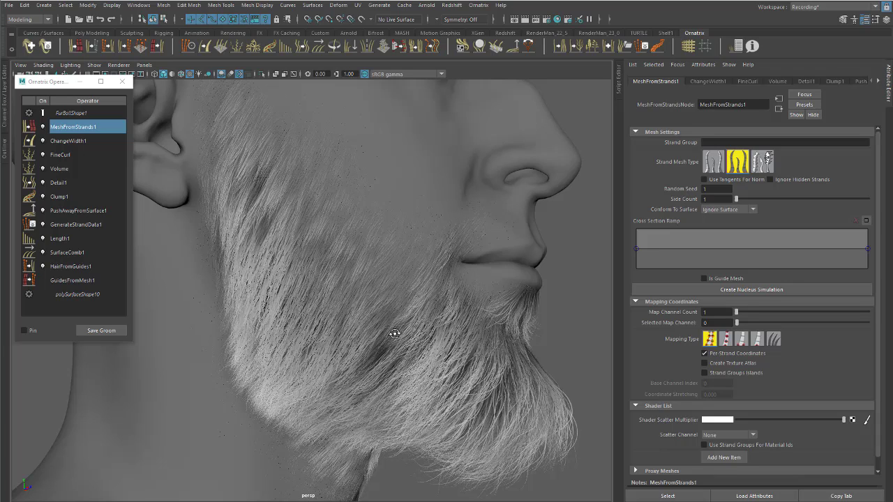
pyautogui.keyDown('alt'); pyautogui.moveTo(400, 330); pyautogui.dragTo(303, 288); pyautogui.keyUp('alt')
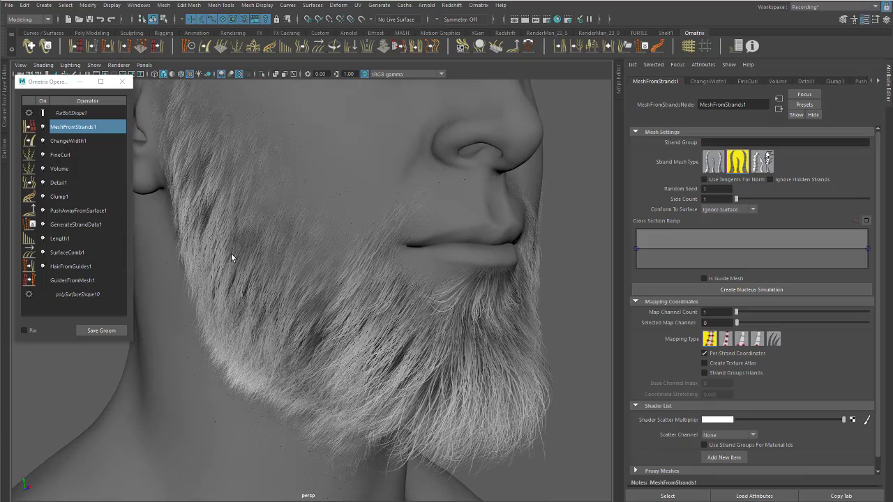
pyautogui.keyDown('alt'); pyautogui.moveTo(321, 269); pyautogui.dragTo(418, 296, button='right'); pyautogui.keyUp('alt')
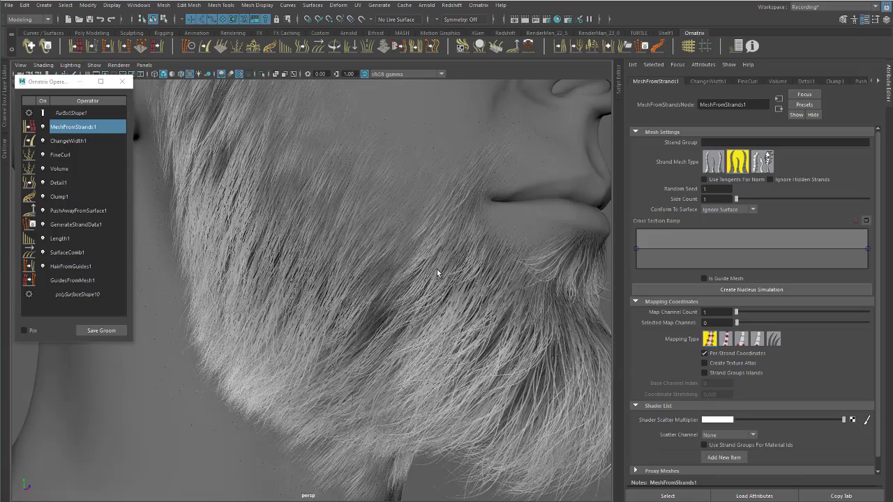
pyautogui.scroll(-1, 447, 269)
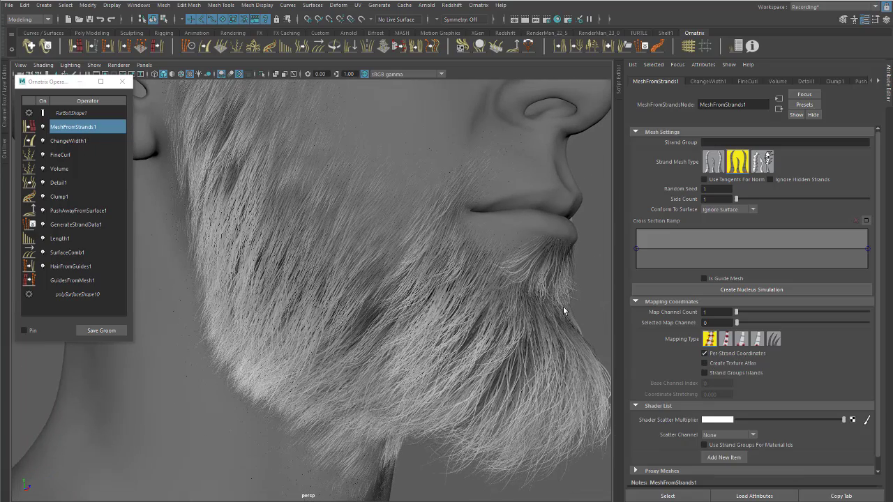
pyautogui.keyDown('alt'); pyautogui.moveTo(461, 286); pyautogui.dragTo(423, 267); pyautogui.keyUp('alt')
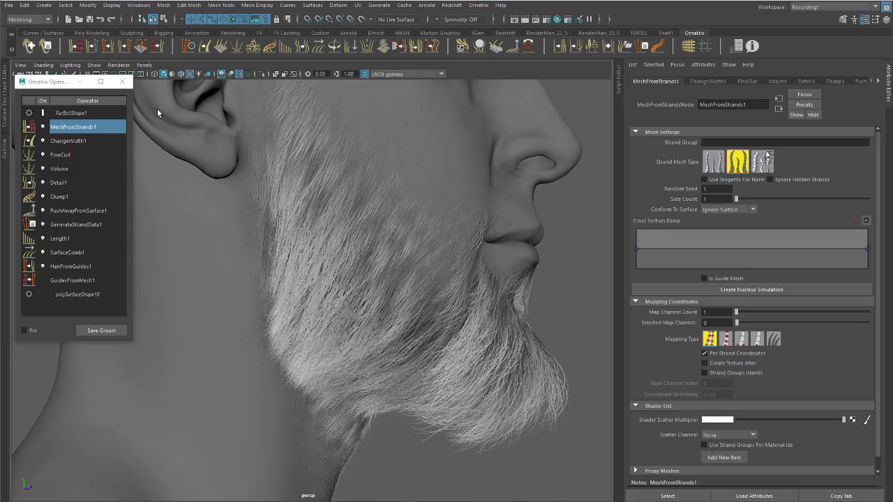
# - Open the ramp behind lambert4's Color in a separate floating window beside the beard, and deselect the hair
pyautogui.click(80, 113)
pyautogui.moveTo(493, 352); pyautogui.dragTo(499, 500, button='right')
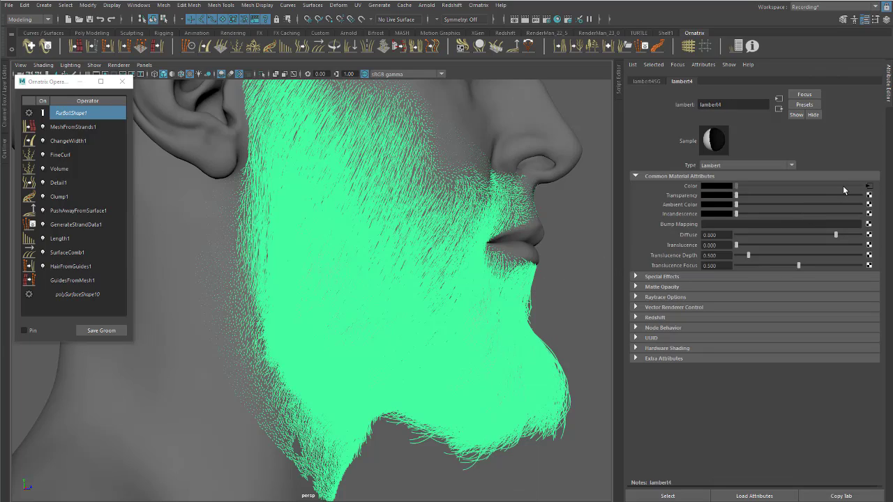
pyautogui.click(869, 186)
pyautogui.click(841, 496)
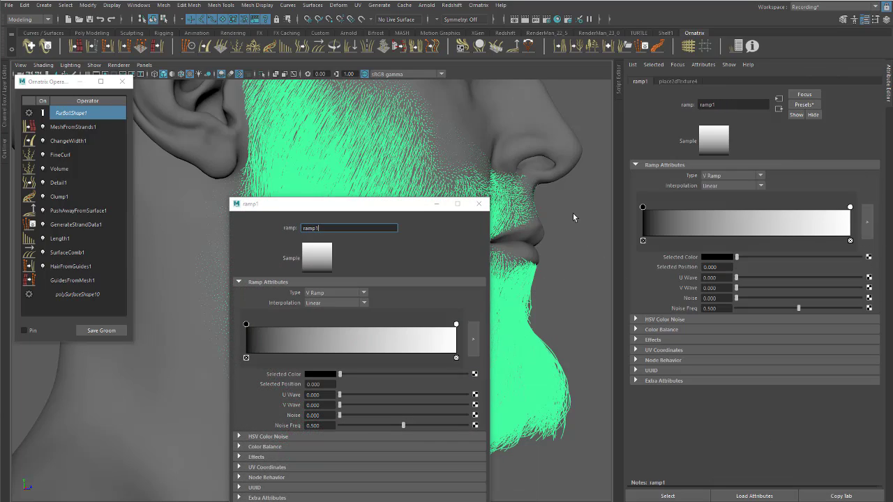
pyautogui.click(595, 186)
pyautogui.moveTo(322, 206); pyautogui.dragTo(717, 145)
pyautogui.keyDown('alt'); pyautogui.moveTo(598, 212); pyautogui.dragTo(488, 251); pyautogui.keyUp('alt')
pyautogui.keyDown('alt'); pyautogui.moveTo(488, 251); pyautogui.dragTo(520, 256, button='right'); pyautogui.keyUp('alt')
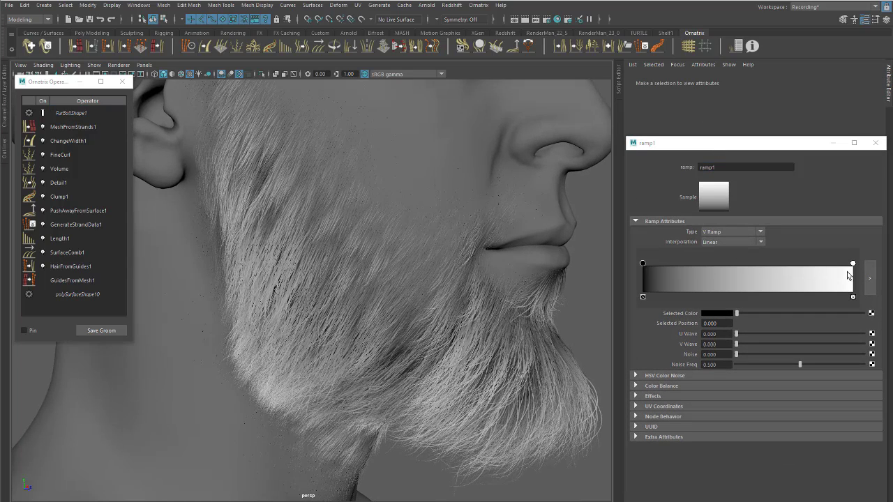
# - Move the ramp's black end to position 0.106 and darken its white end to light grey, checking the beard from several sides
pyautogui.moveTo(643, 264); pyautogui.dragTo(665, 273)
pyautogui.moveTo(553, 272)
pyautogui.keyDown('alt'); pyautogui.mouseDown()
pyautogui.moveTo(447, 256)
pyautogui.moveTo(544, 259)
pyautogui.mouseUp(); pyautogui.keyUp('alt')
pyautogui.click(853, 263)
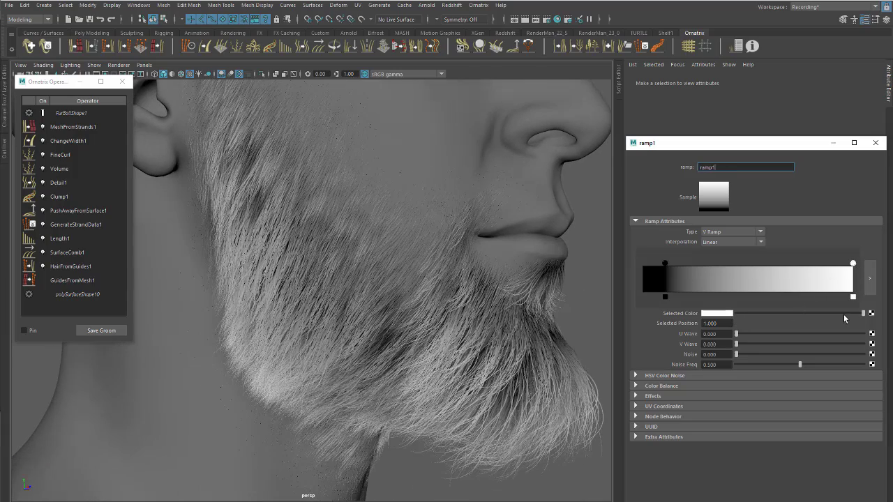
pyautogui.moveTo(843, 314); pyautogui.dragTo(829, 315)
pyautogui.keyDown('alt'); pyautogui.moveTo(490, 293); pyautogui.dragTo(342, 291); pyautogui.keyUp('alt')
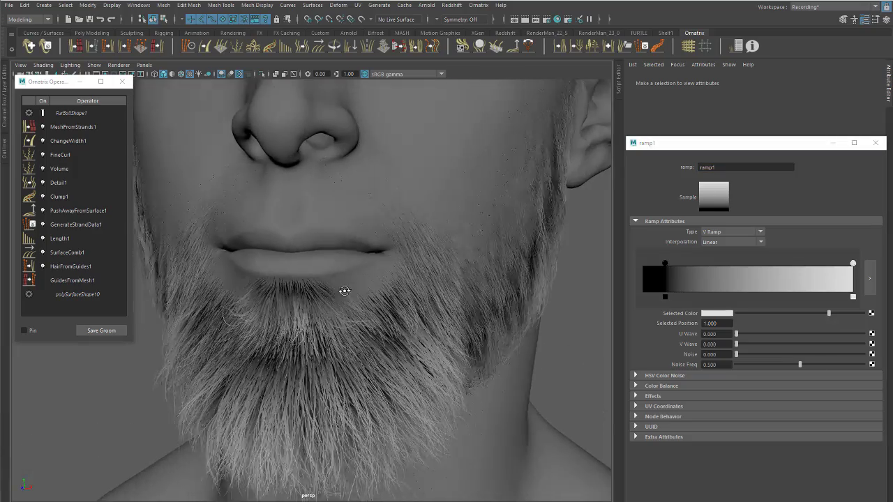
pyautogui.keyDown('alt'); pyautogui.moveTo(342, 291); pyautogui.dragTo(271, 274, button='right'); pyautogui.keyUp('alt')
pyautogui.keyDown('alt'); pyautogui.moveTo(272, 275); pyautogui.dragTo(297, 279); pyautogui.keyUp('alt')
pyautogui.keyDown('alt'); pyautogui.moveTo(296, 279); pyautogui.dragTo(375, 273, button='right'); pyautogui.keyUp('alt')
pyautogui.keyDown('alt'); pyautogui.moveTo(375, 272); pyautogui.dragTo(468, 271); pyautogui.keyUp('alt')
# - Lighten the ramp's black end to dark grey and close the ramp window
pyautogui.click(665, 264)
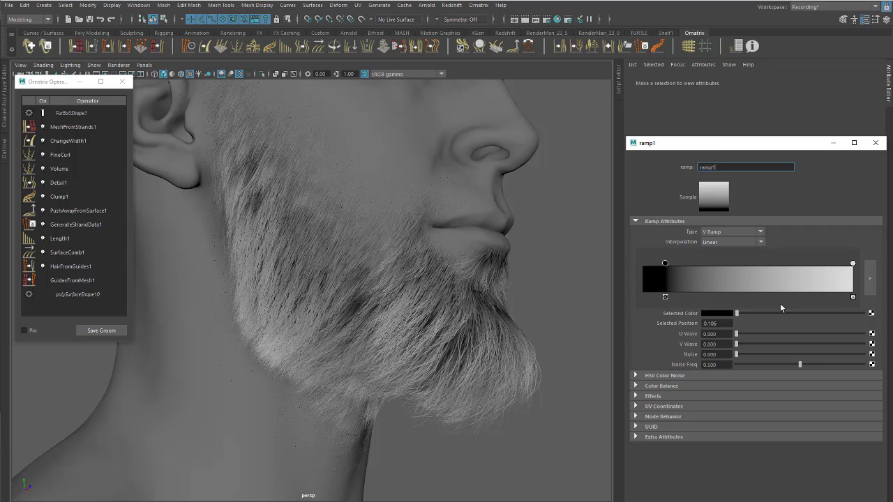
pyautogui.click(741, 314)
pyautogui.moveTo(743, 315)
pyautogui.mouseDown()
pyautogui.moveTo(757, 318)
pyautogui.moveTo(750, 319)
pyautogui.mouseUp()
pyautogui.keyDown('alt'); pyautogui.moveTo(467, 255); pyautogui.dragTo(541, 264); pyautogui.keyUp('alt')
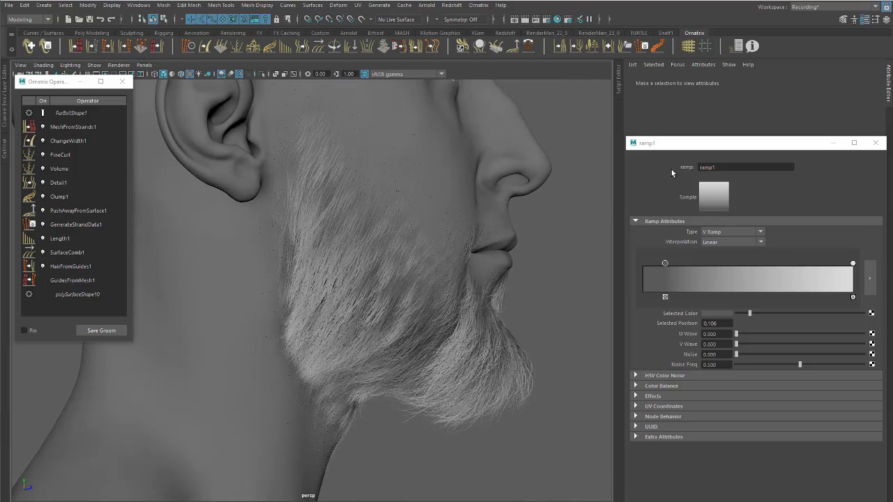
pyautogui.click(879, 147)
# - Examine the beard's strands and shading along the cheek, jaw and chin from close up and from the side
pyautogui.keyDown('alt'); pyautogui.moveTo(472, 236); pyautogui.dragTo(401, 241); pyautogui.keyUp('alt')
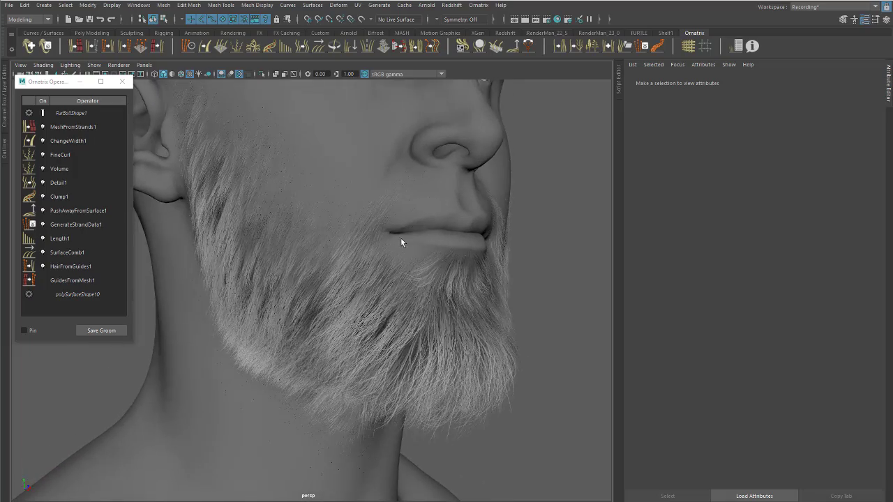
pyautogui.keyDown('alt'); pyautogui.moveTo(401, 241); pyautogui.dragTo(445, 301, button='right'); pyautogui.keyUp('alt')
pyautogui.keyDown('alt'); pyautogui.moveTo(445, 301); pyautogui.dragTo(423, 266); pyautogui.keyUp('alt')
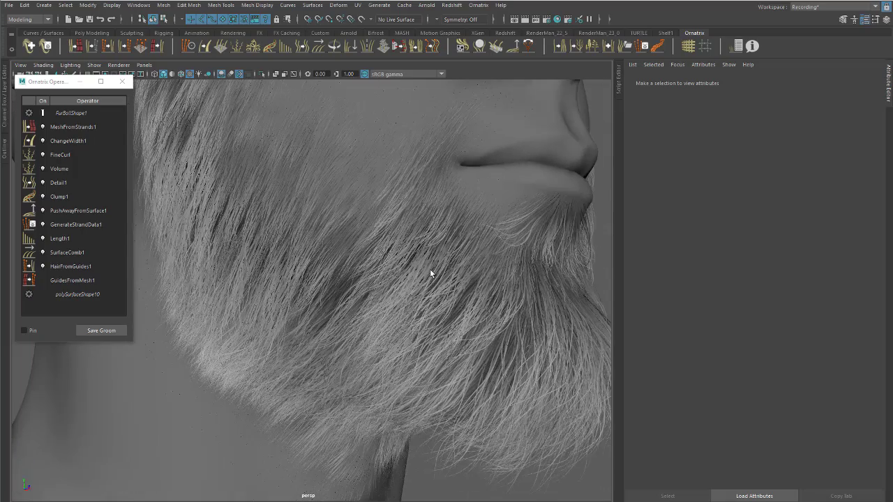
pyautogui.keyDown('alt'); pyautogui.moveTo(430, 268); pyautogui.dragTo(376, 249, button='right'); pyautogui.keyUp('alt')
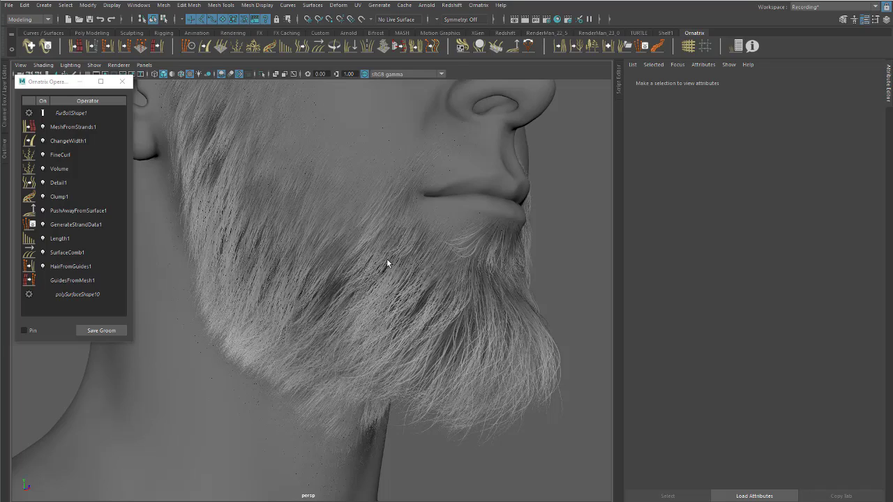
pyautogui.keyDown('alt'); pyautogui.moveTo(437, 301); pyautogui.dragTo(461, 290); pyautogui.keyUp('alt')
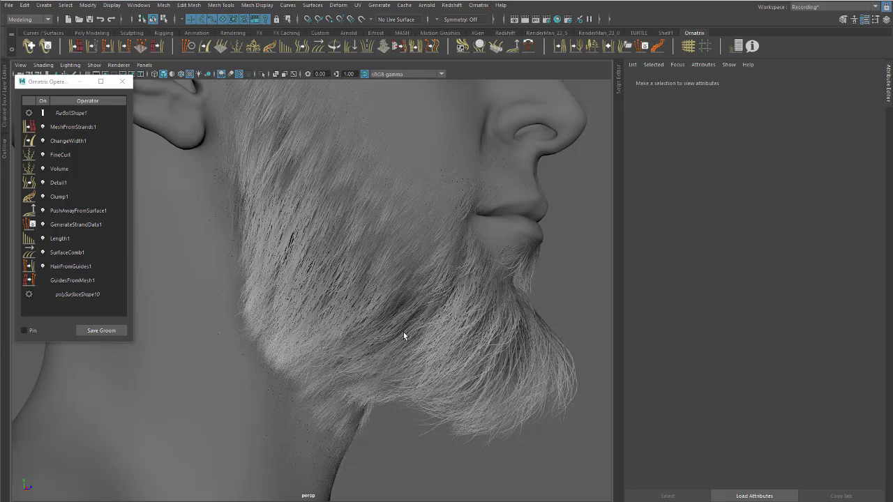
pyautogui.keyDown('alt'); pyautogui.moveTo(391, 316); pyautogui.dragTo(353, 300); pyautogui.keyUp('alt')
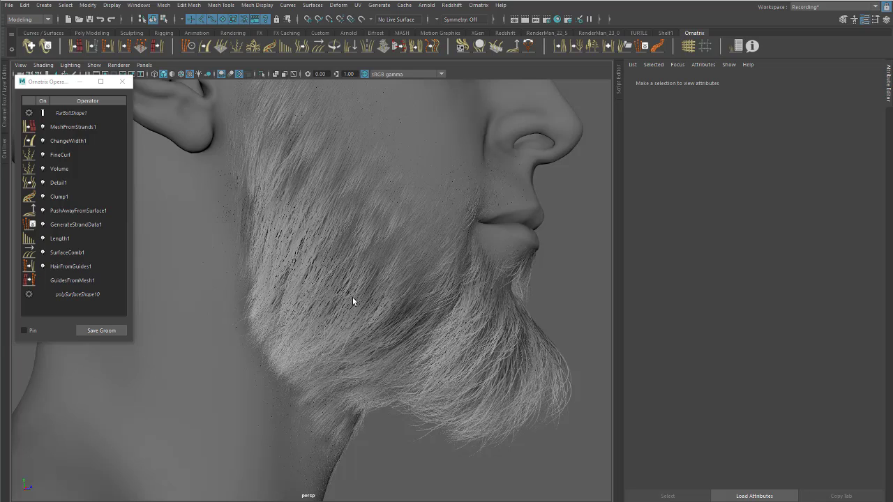
pyautogui.keyDown('alt'); pyautogui.moveTo(351, 299); pyautogui.dragTo(277, 245); pyautogui.keyUp('alt')
pyautogui.keyDown('alt'); pyautogui.moveTo(277, 244); pyautogui.dragTo(349, 270, button='right'); pyautogui.keyUp('alt')
pyautogui.keyDown('alt'); pyautogui.moveTo(349, 270); pyautogui.dragTo(268, 264); pyautogui.keyUp('alt')
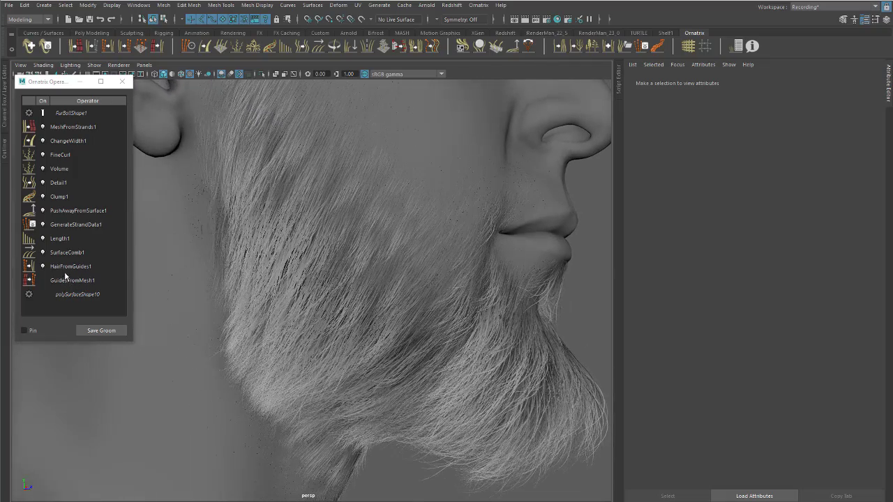
pyautogui.keyDown('alt'); pyautogui.moveTo(231, 193); pyautogui.dragTo(196, 233); pyautogui.keyUp('alt')
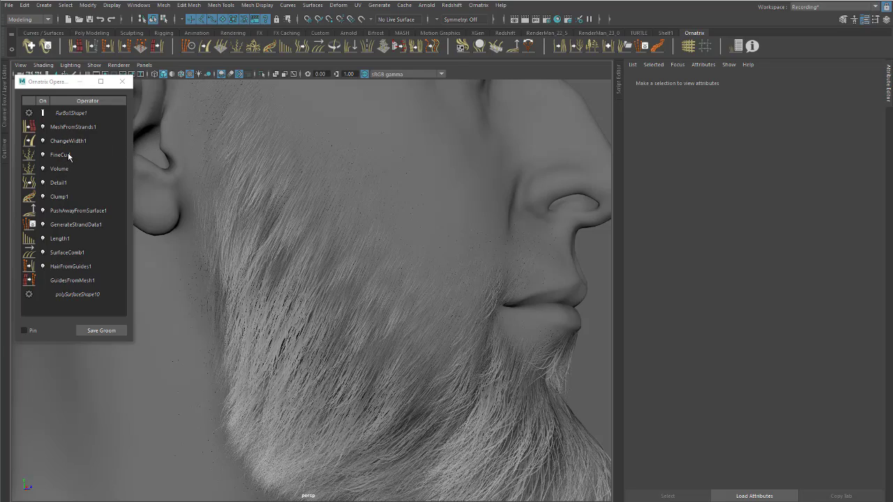
# - Add a Frizz operator directly above FineCurl in the beard's operator stack
pyautogui.click(68, 156)
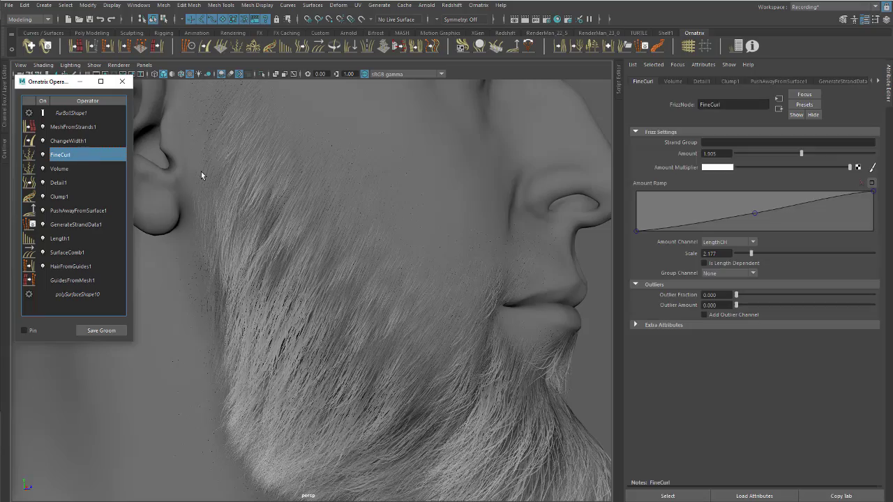
pyautogui.keyDown('alt'); pyautogui.moveTo(310, 273); pyautogui.dragTo(327, 216, button='middle'); pyautogui.keyUp('alt')
pyautogui.keyDown('alt'); pyautogui.moveTo(328, 217); pyautogui.dragTo(205, 199); pyautogui.keyUp('alt')
pyautogui.keyDown('alt'); pyautogui.moveTo(205, 199); pyautogui.dragTo(275, 216, button='right'); pyautogui.keyUp('alt')
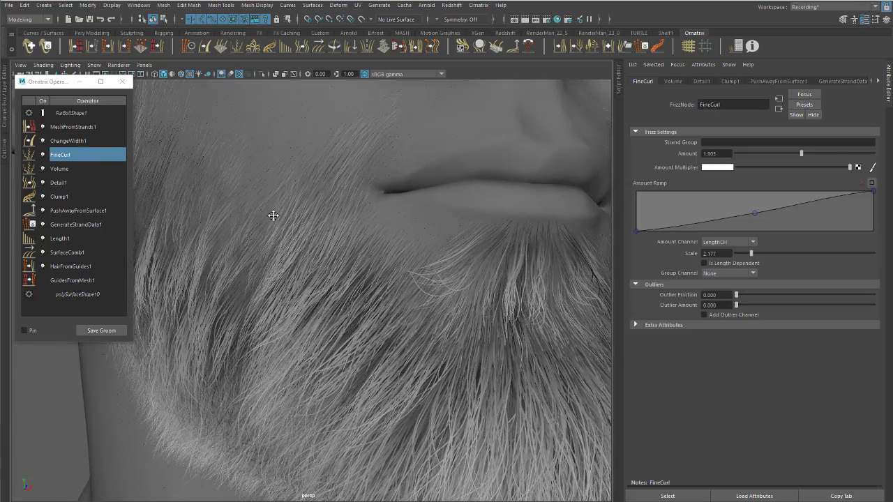
pyautogui.keyDown('alt'); pyautogui.moveTo(275, 215); pyautogui.dragTo(318, 193); pyautogui.keyUp('alt')
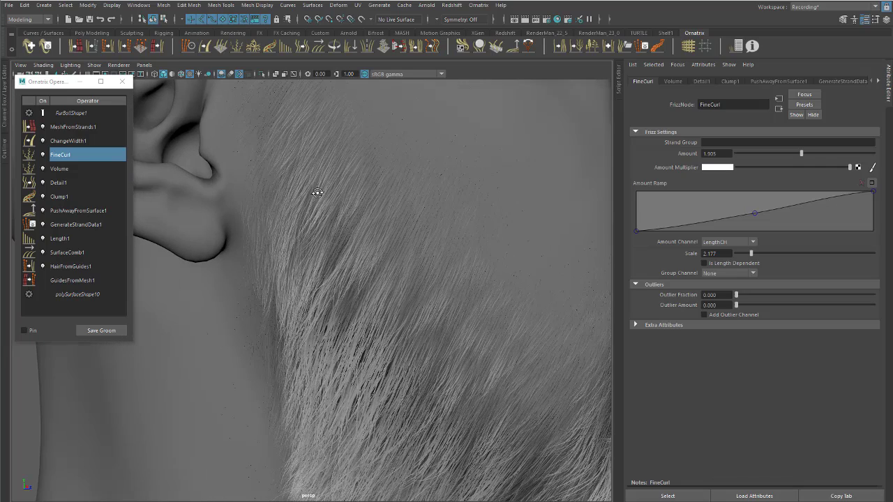
pyautogui.click(236, 46)
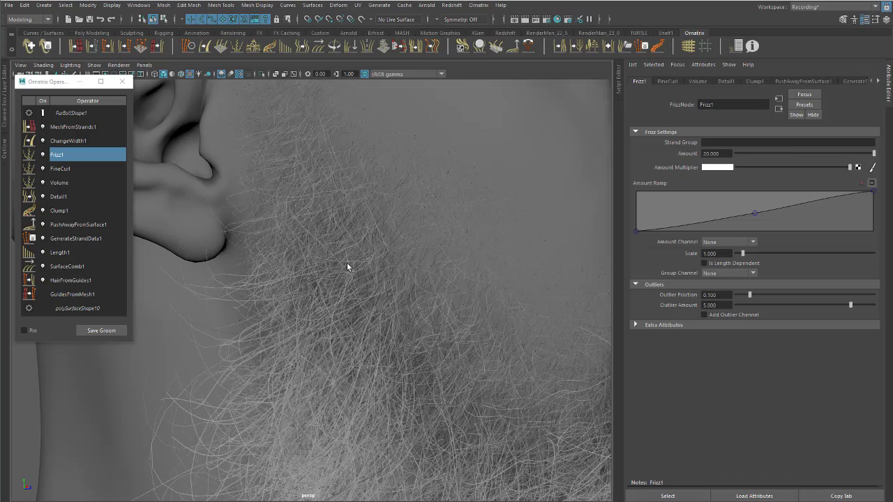
# - Set the Amount of the Frizz1 operator to 0 and inspect the beard along the jaw
pyautogui.keyDown('alt'); pyautogui.moveTo(297, 251); pyautogui.dragTo(316, 223); pyautogui.keyUp('alt')
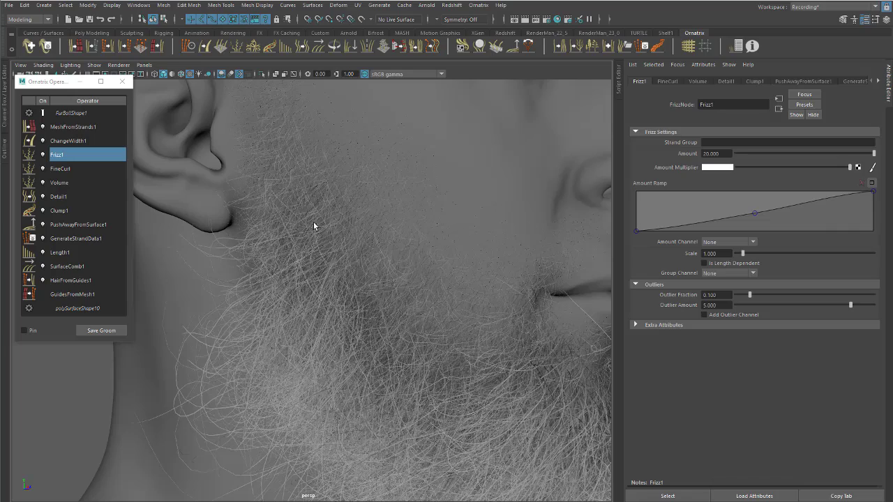
pyautogui.click(76, 183)
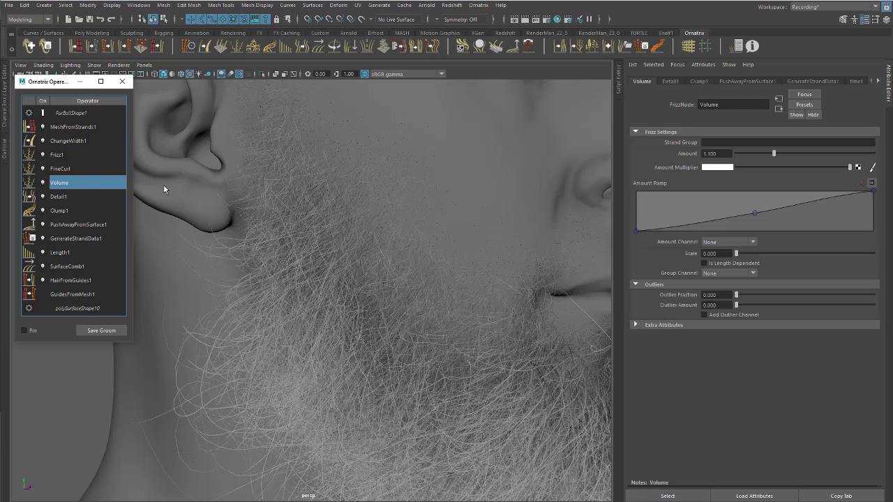
pyautogui.click(74, 156)
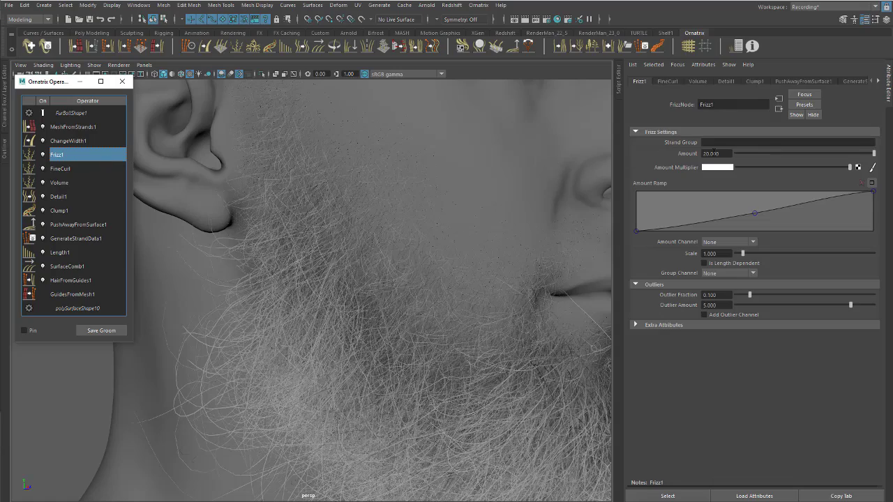
pyautogui.moveTo(720, 153); pyautogui.dragTo(671, 153)
pyautogui.write('0')
pyautogui.press('Return')
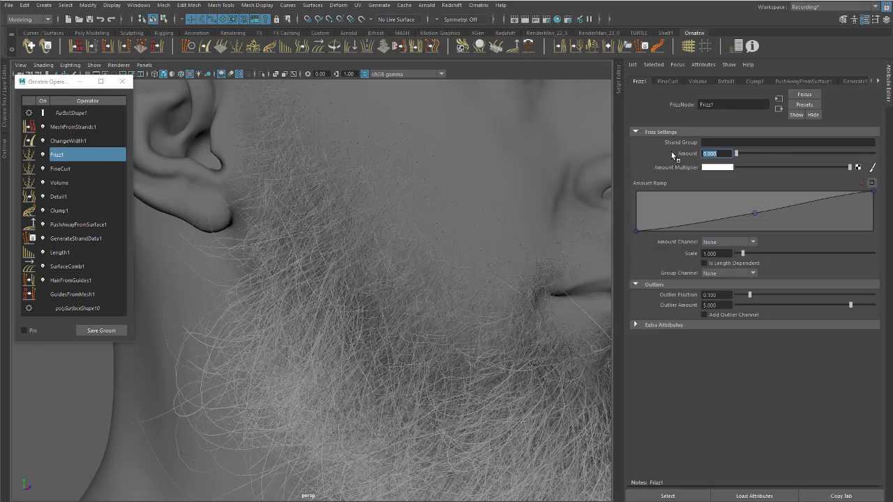
pyautogui.keyDown('alt'); pyautogui.moveTo(474, 326); pyautogui.dragTo(329, 271); pyautogui.keyUp('alt')
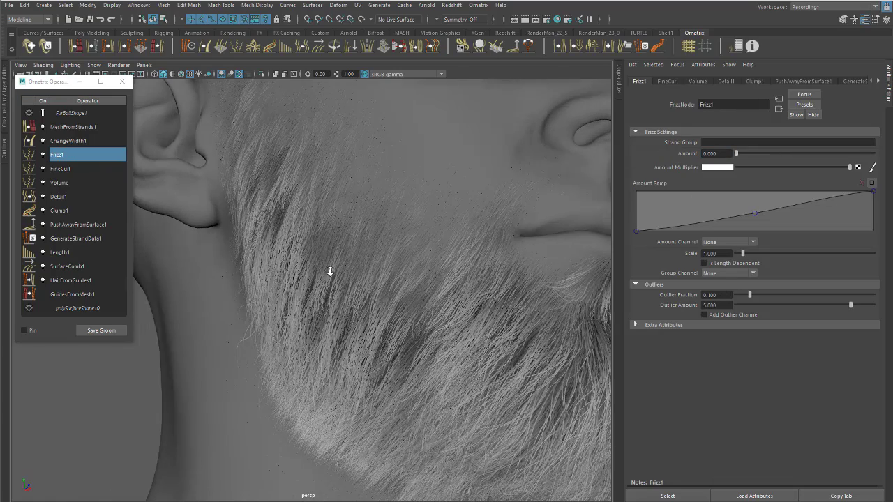
# - Examine the stray hairs along the jaw and neck edge of the beard from close up and in profile
pyautogui.keyDown('alt'); pyautogui.moveTo(329, 271); pyautogui.dragTo(393, 211, button='right'); pyautogui.keyUp('alt')
pyautogui.keyDown('alt'); pyautogui.moveTo(393, 211); pyautogui.dragTo(464, 241); pyautogui.keyUp('alt')
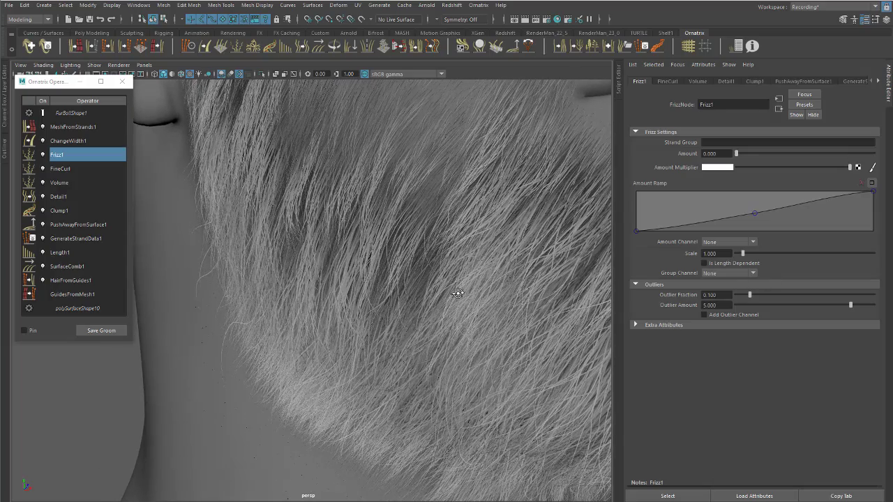
pyautogui.keyDown('alt'); pyautogui.moveTo(456, 293); pyautogui.dragTo(350, 305); pyautogui.keyUp('alt')
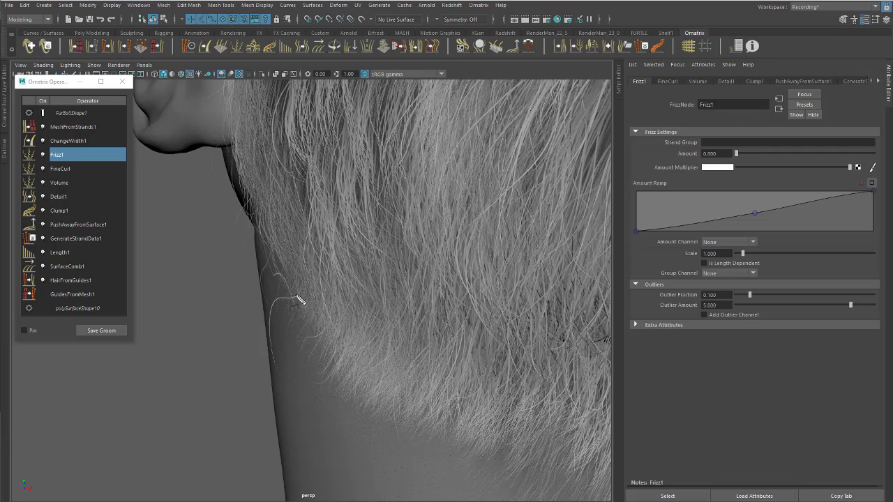
pyautogui.moveTo(297, 296)
pyautogui.mouseDown()
pyautogui.moveTo(272, 318)
pyautogui.moveTo(281, 372)
pyautogui.mouseUp()
pyautogui.moveTo(324, 326); pyautogui.dragTo(305, 385)
pyautogui.moveTo(340, 366); pyautogui.dragTo(349, 401)
pyautogui.moveTo(388, 389); pyautogui.dragTo(384, 415)
pyautogui.moveTo(264, 222); pyautogui.dragTo(255, 237)
pyautogui.moveTo(249, 189); pyautogui.dragTo(235, 222)
pyautogui.moveTo(255, 140); pyautogui.dragTo(237, 157)
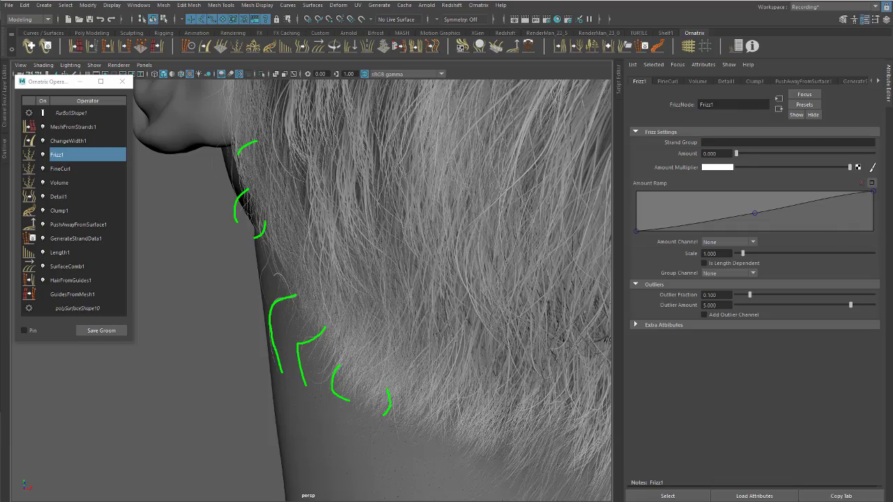
pyautogui.moveTo(293, 244)
pyautogui.keyDown('alt'); pyautogui.mouseDown()
pyautogui.moveTo(434, 265)
pyautogui.moveTo(475, 261)
pyautogui.moveTo(360, 298)
pyautogui.mouseUp(); pyautogui.keyUp('alt')
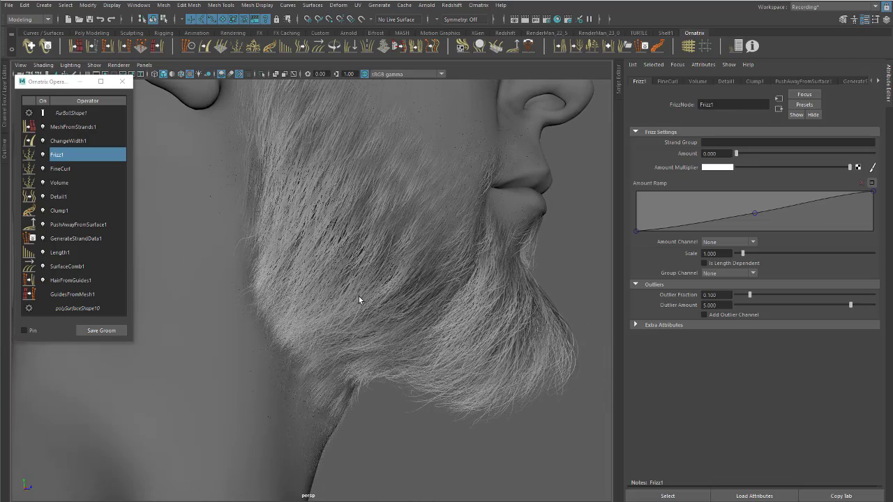
pyautogui.keyDown('alt'); pyautogui.moveTo(360, 298); pyautogui.dragTo(361, 283, button='middle'); pyautogui.keyUp('alt')
pyautogui.keyDown('alt'); pyautogui.moveTo(360, 283); pyautogui.dragTo(398, 325, button='right'); pyautogui.keyUp('alt')
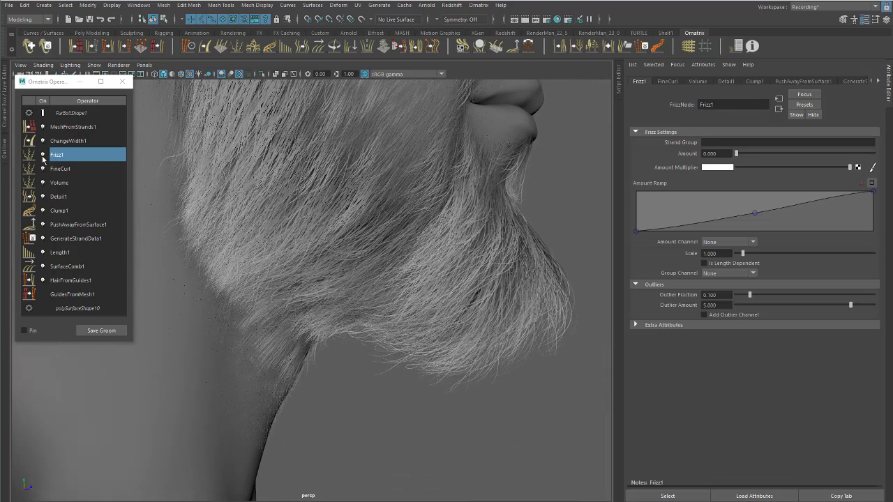
# - Toggle the Frizz1 operator off and back on, and compare the beard's silhouette from the front and side
pyautogui.click(43, 156)
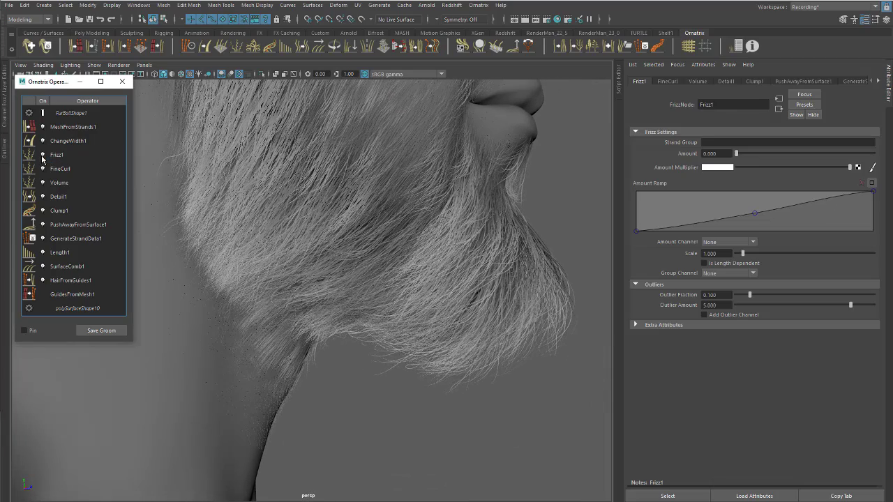
pyautogui.click(43, 156)
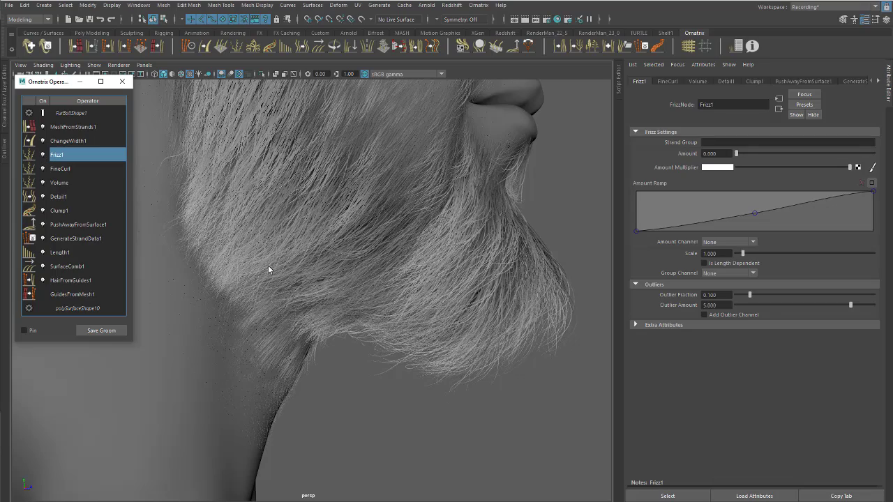
pyautogui.keyDown('alt'); pyautogui.moveTo(268, 265); pyautogui.dragTo(274, 314); pyautogui.keyUp('alt')
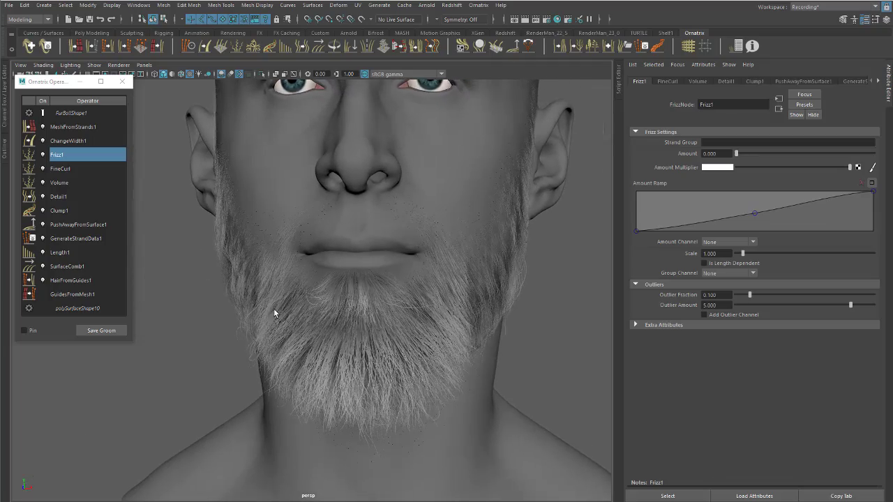
pyautogui.keyDown('alt'); pyautogui.moveTo(275, 313); pyautogui.dragTo(353, 315, button='right'); pyautogui.keyUp('alt')
pyautogui.keyDown('alt'); pyautogui.moveTo(353, 315); pyautogui.dragTo(390, 312); pyautogui.keyUp('alt')
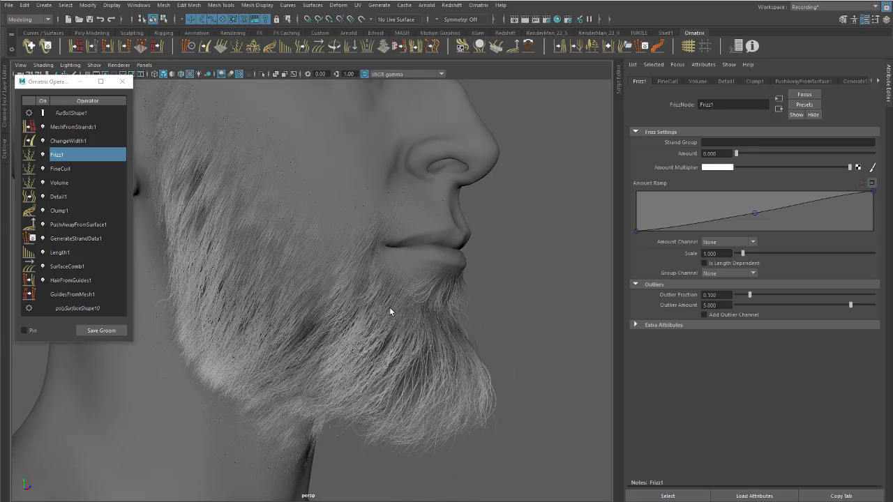
pyautogui.keyDown('alt'); pyautogui.moveTo(295, 245); pyautogui.dragTo(340, 241, button='middle'); pyautogui.keyUp('alt')
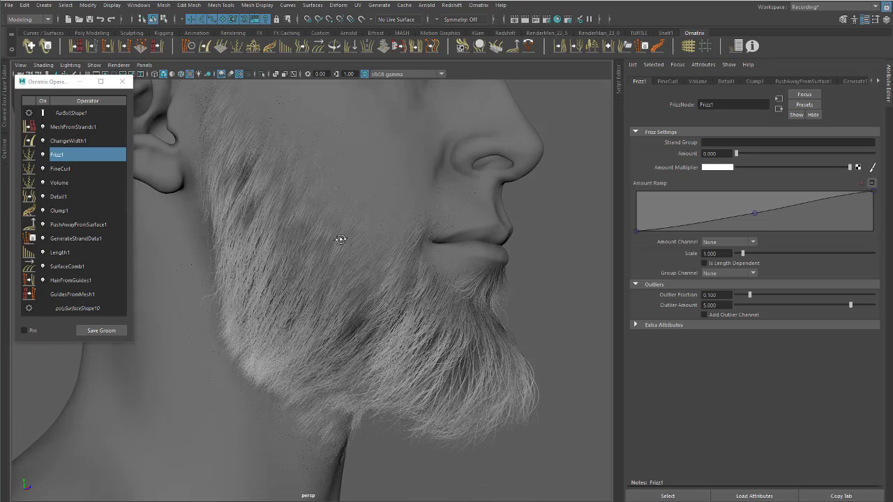
# - Rename the Frizz1 operator as Outliers
pyautogui.doubleClick(63, 156)
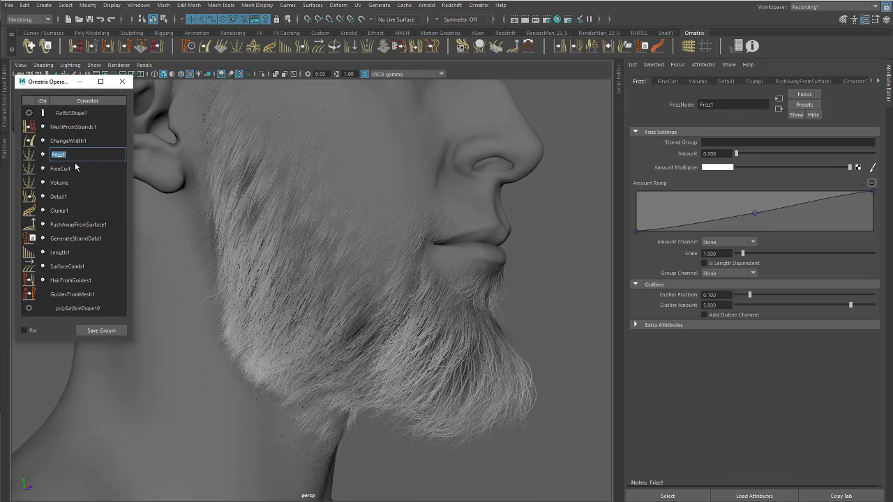
pyautogui.write('Outliers')
pyautogui.press('Return')
# - Examine the beard's stray hairs and overall shape along the cheek, jaw and chin in profile and three-quarter view
pyautogui.keyDown('alt'); pyautogui.moveTo(385, 240); pyautogui.dragTo(357, 233); pyautogui.keyUp('alt')
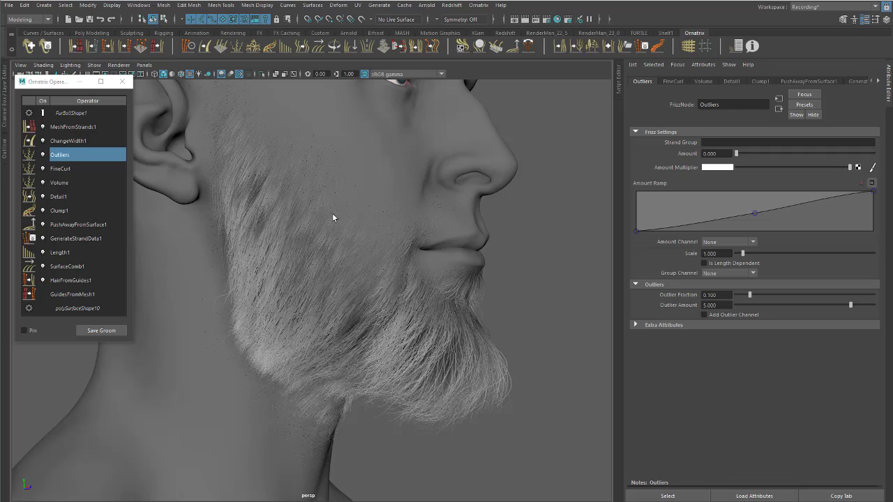
pyautogui.keyDown('alt'); pyautogui.moveTo(332, 218); pyautogui.dragTo(426, 235, button='right'); pyautogui.keyUp('alt')
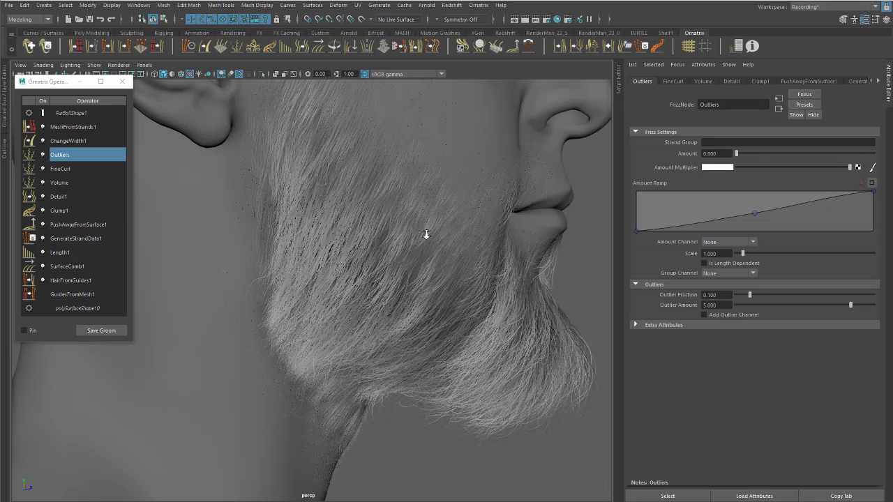
pyautogui.keyDown('alt'); pyautogui.moveTo(426, 235); pyautogui.dragTo(381, 215, button='right'); pyautogui.keyUp('alt')
pyautogui.keyDown('alt'); pyautogui.moveTo(381, 216); pyautogui.dragTo(376, 237, button='middle'); pyautogui.keyUp('alt')
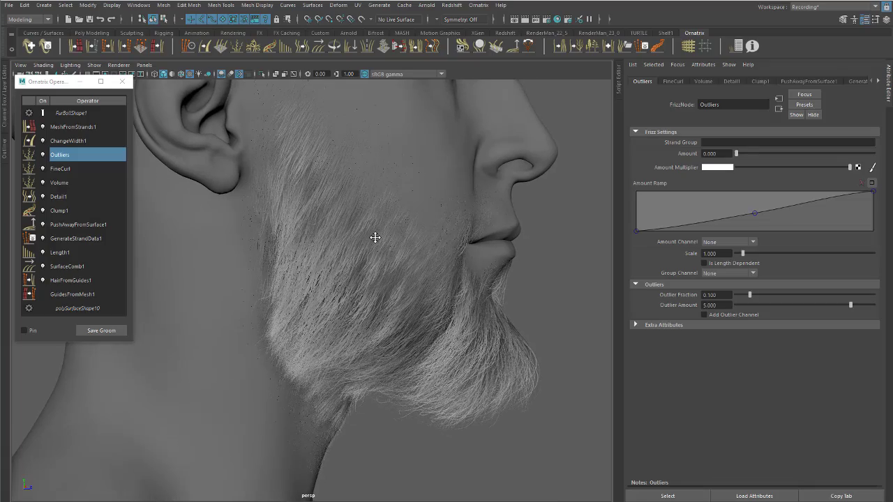
pyautogui.keyDown('alt'); pyautogui.moveTo(376, 238); pyautogui.dragTo(361, 243); pyautogui.keyUp('alt')
pyautogui.keyDown('alt'); pyautogui.moveTo(361, 244); pyautogui.dragTo(364, 232, button='right'); pyautogui.keyUp('alt')
pyautogui.keyDown('alt'); pyautogui.moveTo(365, 231); pyautogui.dragTo(383, 230); pyautogui.keyUp('alt')
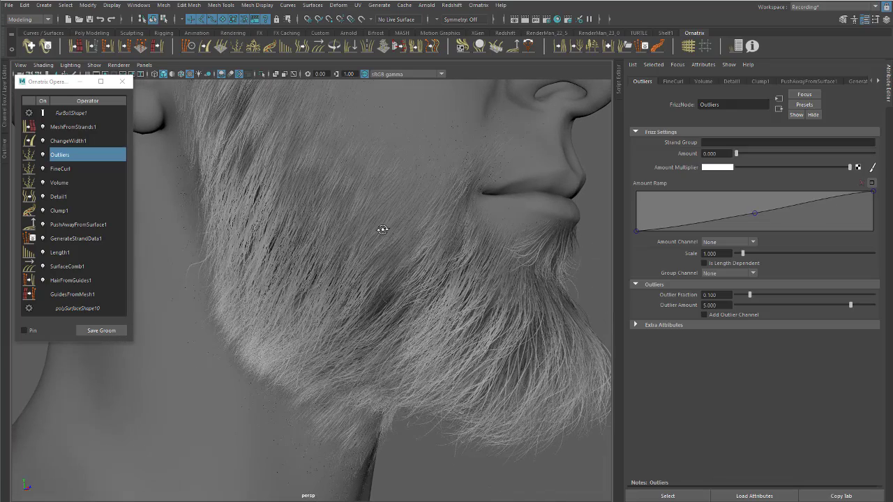
pyautogui.keyDown('alt'); pyautogui.moveTo(382, 229); pyautogui.dragTo(425, 235); pyautogui.keyUp('alt')
# - Turn off the MeshFromStrands1 operator and inspect the strands from inside the head mesh
pyautogui.click(73, 126)
pyautogui.keyDown('alt'); pyautogui.moveTo(330, 243); pyautogui.dragTo(368, 291); pyautogui.keyUp('alt')
pyautogui.click(43, 128)
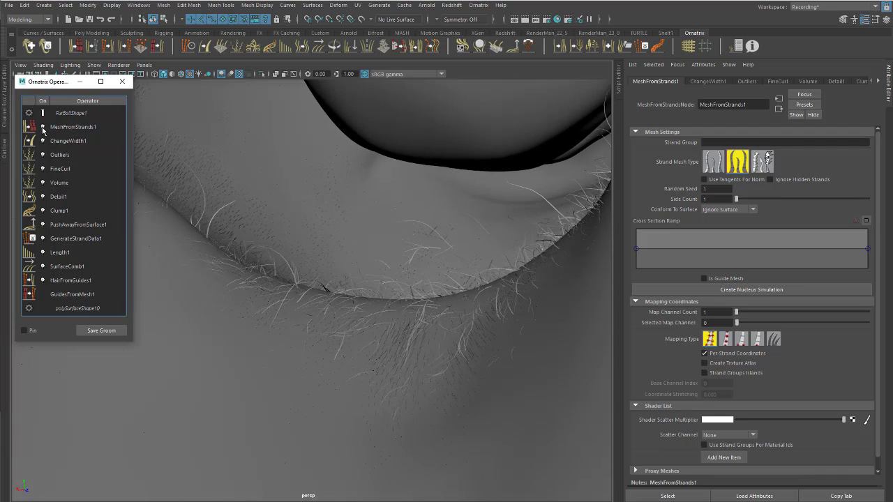
pyautogui.click(43, 130)
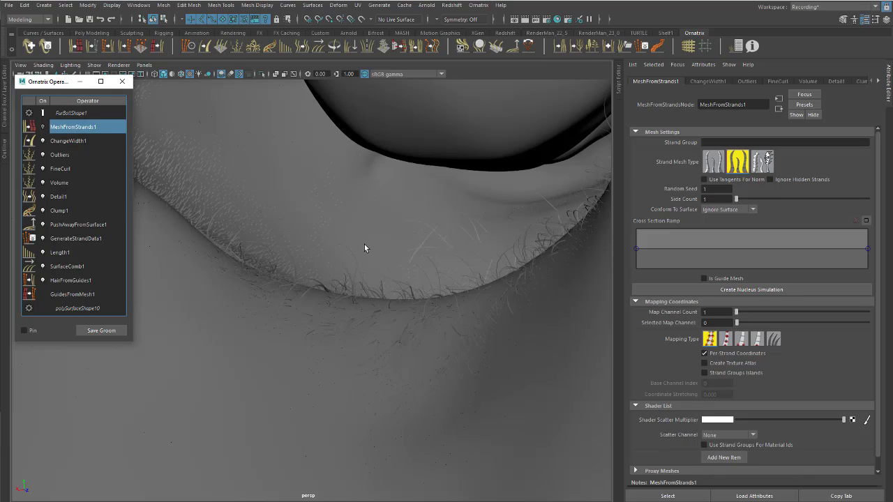
pyautogui.keyDown('alt'); pyautogui.moveTo(370, 241); pyautogui.dragTo(302, 258, button='right'); pyautogui.keyUp('alt')
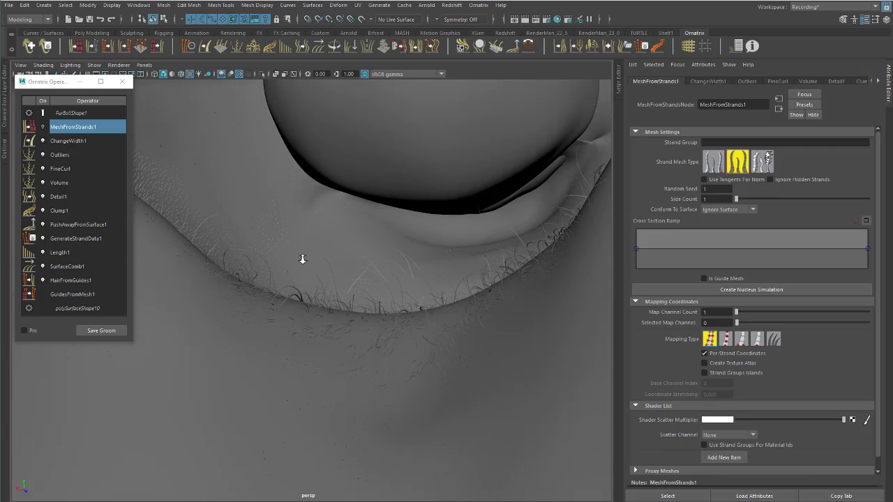
pyautogui.keyDown('alt'); pyautogui.moveTo(302, 259); pyautogui.dragTo(219, 238); pyautogui.keyUp('alt')
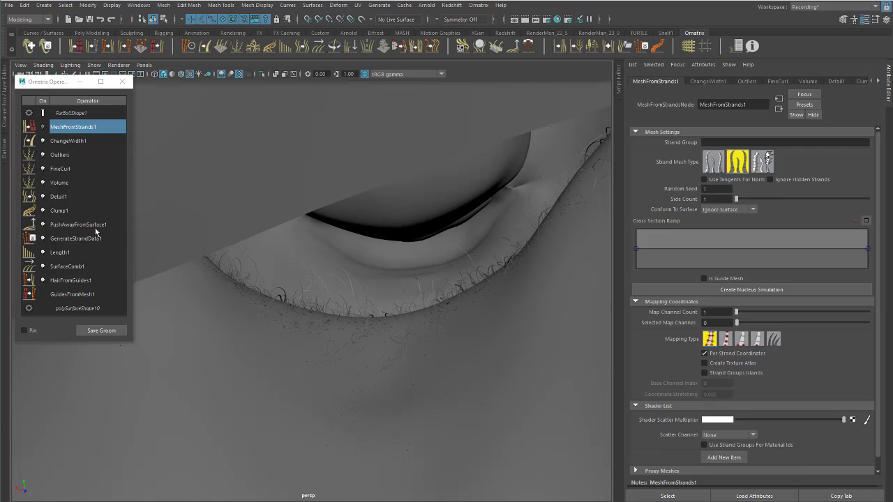
# - Review the operators between PushAwayFromSurface1 and ChangeWidth1 to see which ones act after the surface push
pyautogui.click(76, 224)
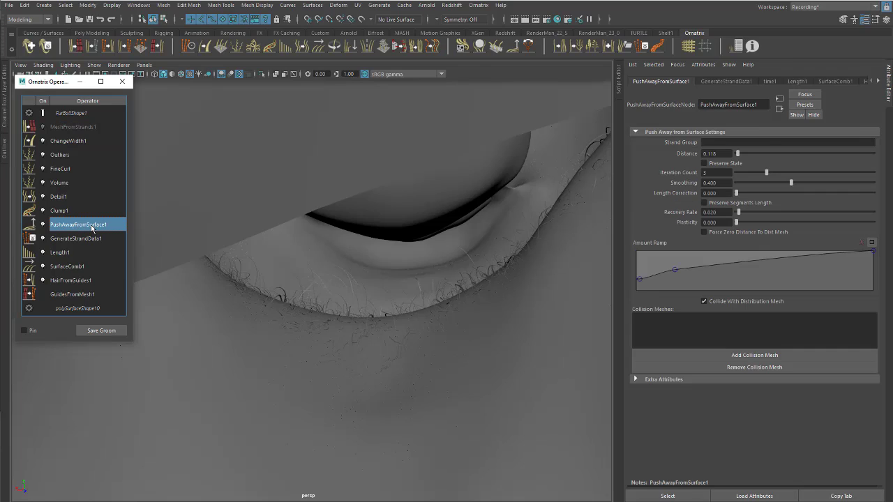
pyautogui.click(83, 212)
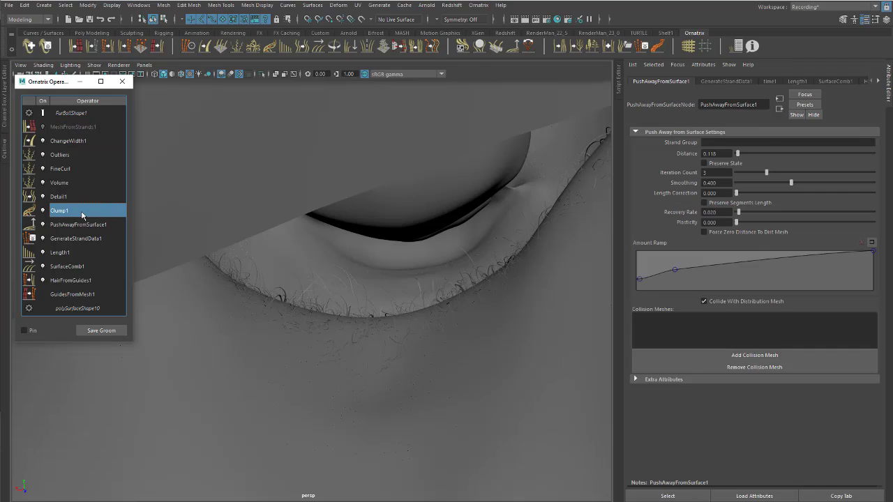
pyautogui.click(82, 202)
pyautogui.click(82, 184)
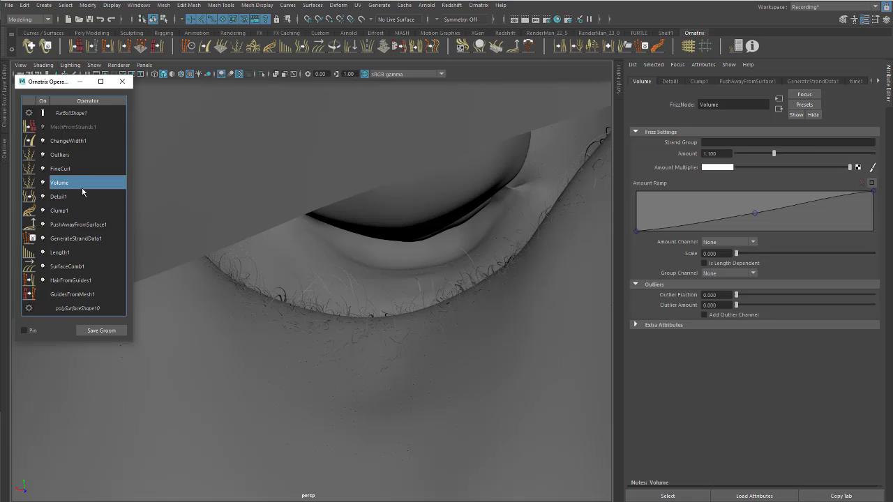
pyautogui.click(82, 172)
pyautogui.click(82, 159)
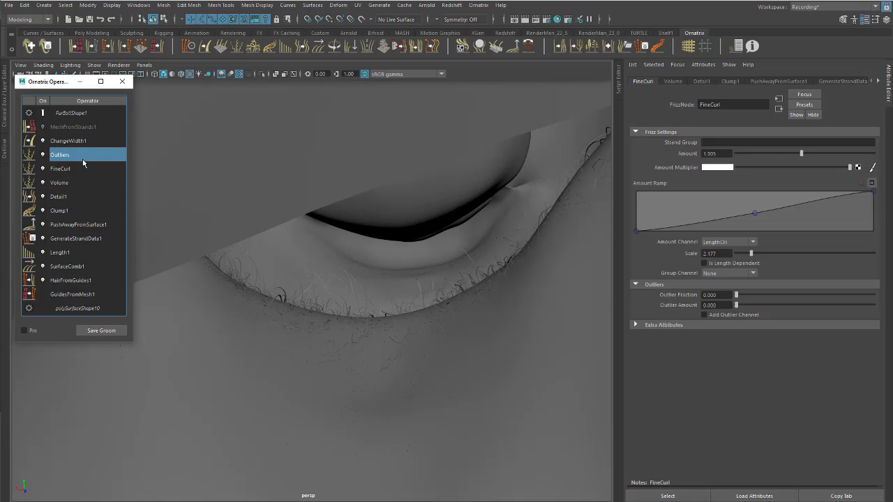
pyautogui.click(85, 147)
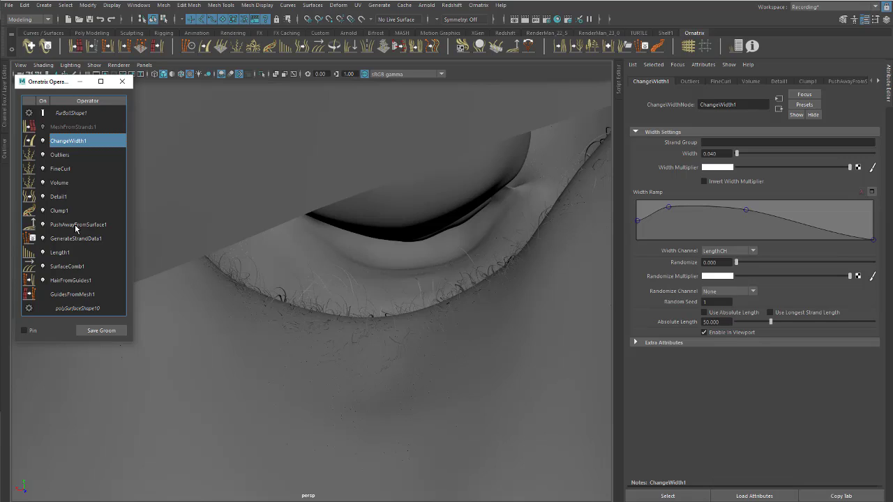
pyautogui.click(75, 224)
pyautogui.click(78, 211)
pyautogui.click(81, 197)
pyautogui.click(88, 154)
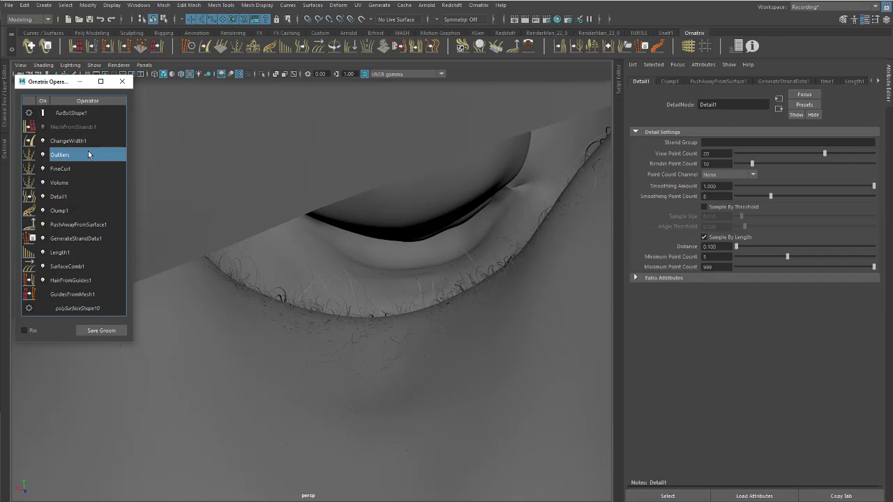
pyautogui.click(82, 225)
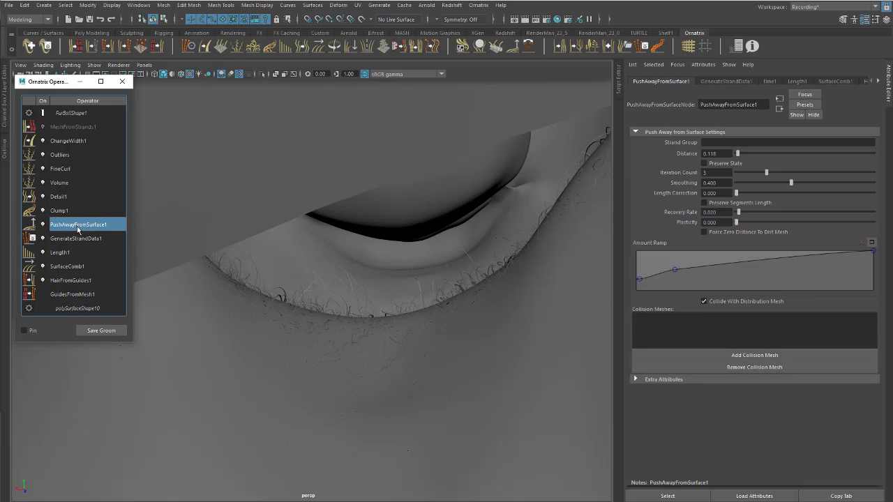
# - Move PushAwayFromSurface1 directly above ChangeWidth1 in the operator stack and check the strands from inside the head mesh
pyautogui.keyDown('alt'); pyautogui.moveTo(393, 224); pyautogui.dragTo(300, 260); pyautogui.keyUp('alt')
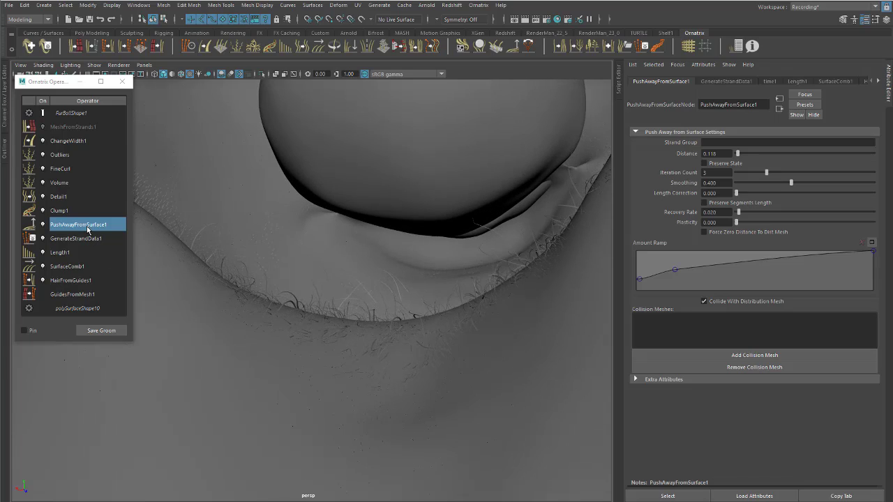
pyautogui.moveTo(87, 226); pyautogui.dragTo(80, 144)
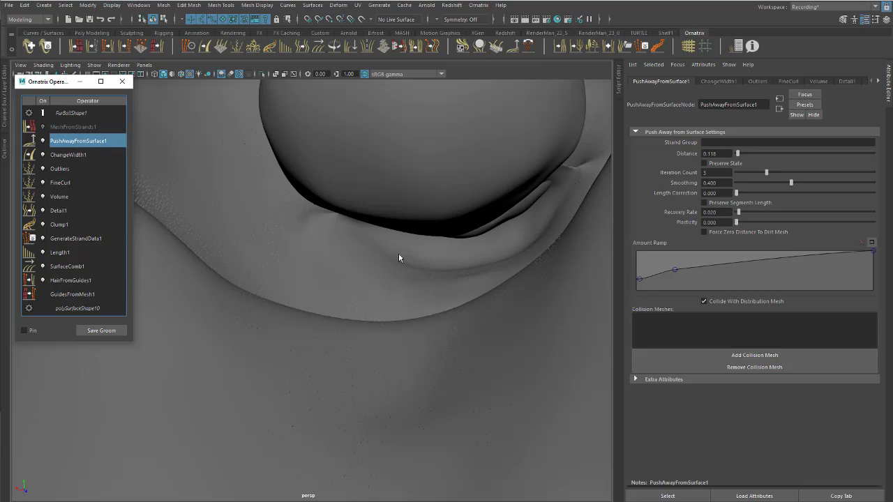
pyautogui.keyDown('alt'); pyautogui.moveTo(398, 258); pyautogui.dragTo(350, 214); pyautogui.keyUp('alt')
pyautogui.keyDown('alt'); pyautogui.moveTo(351, 213); pyautogui.dragTo(390, 210, button='right'); pyautogui.keyUp('alt')
# - Turn the MeshFromStrands1 operator back on and inspect the beard along the jaw and chin in profile
pyautogui.click(72, 127)
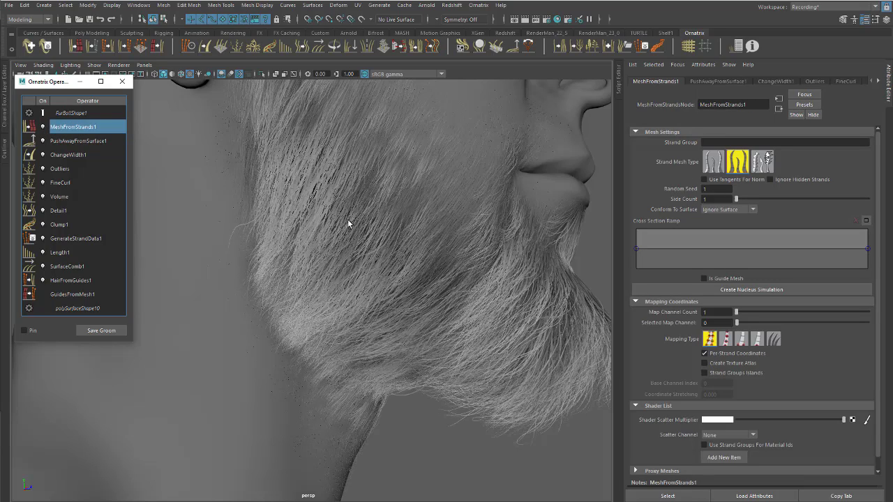
pyautogui.scroll(-3, 348, 218)
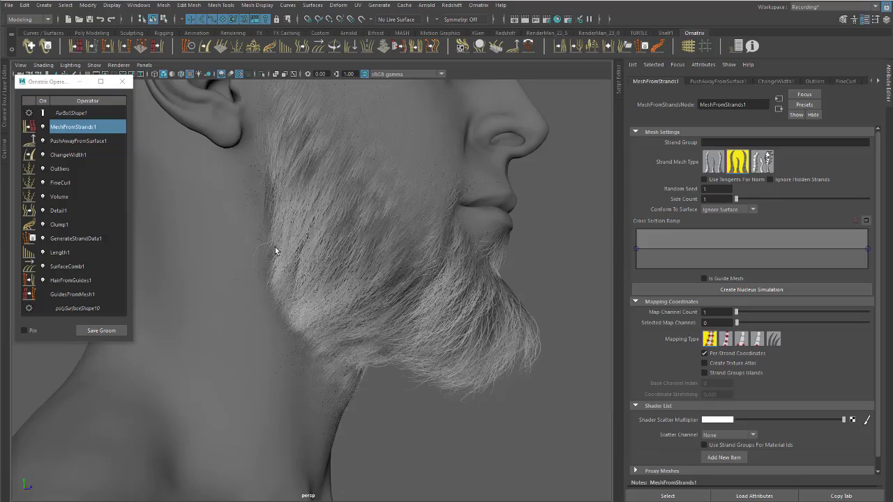
pyautogui.keyDown('alt'); pyautogui.moveTo(286, 243); pyautogui.dragTo(352, 310); pyautogui.keyUp('alt')
pyautogui.scroll(3, 336, 259)
pyautogui.scroll(-2, 352, 310)
pyautogui.scroll(-2, 371, 300)
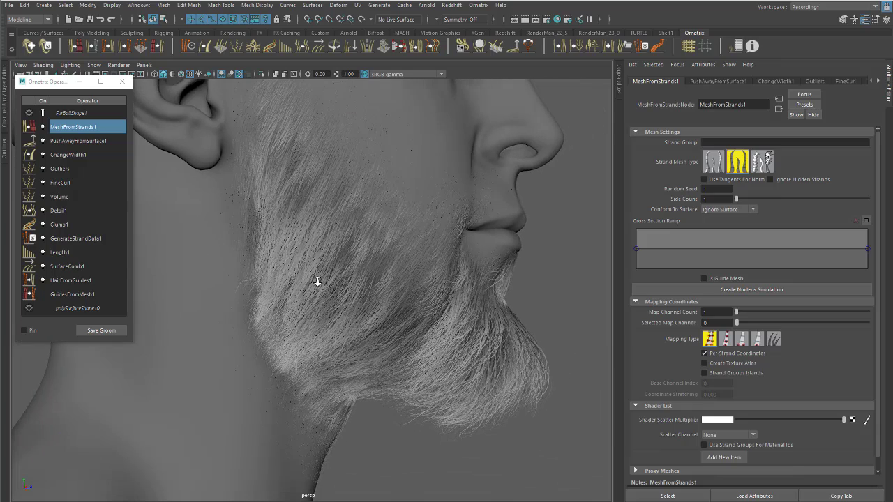
pyautogui.moveTo(317, 281)
pyautogui.keyDown('alt'); pyautogui.mouseDown()
pyautogui.moveTo(342, 280)
pyautogui.moveTo(321, 284)
pyautogui.mouseUp(); pyautogui.keyUp('alt')
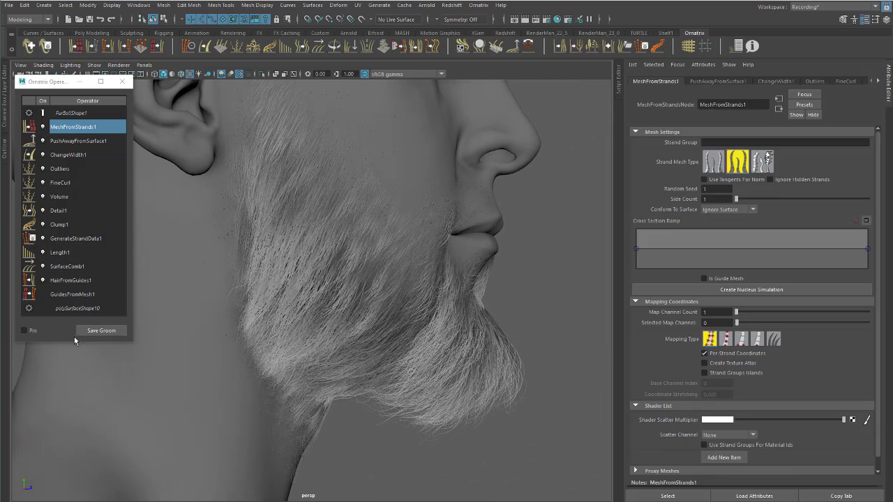
# - Set the Render Count of the HairFromGuides1 operator to 150000
pyautogui.click(70, 282)
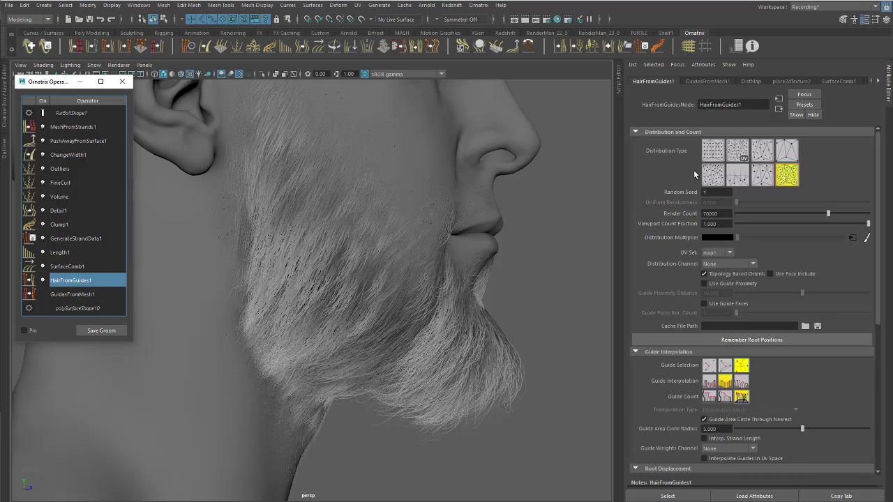
pyautogui.doubleClick(710, 213)
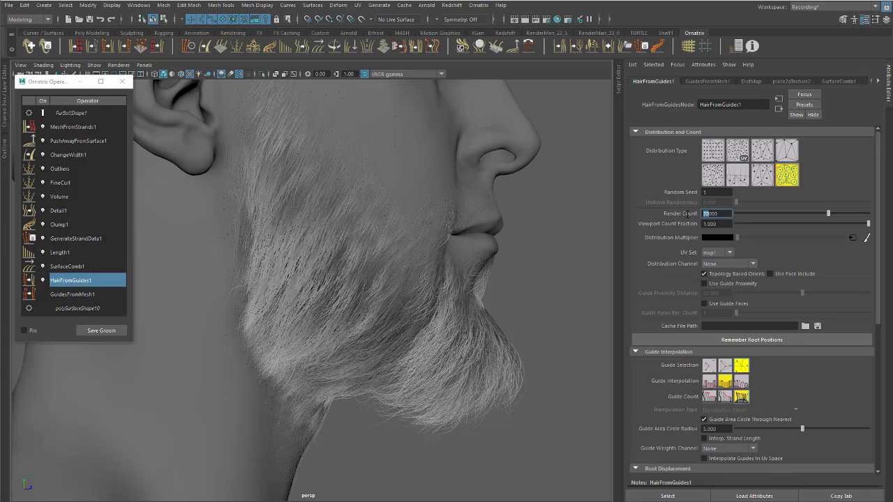
pyautogui.write('15')
pyautogui.press('Return')
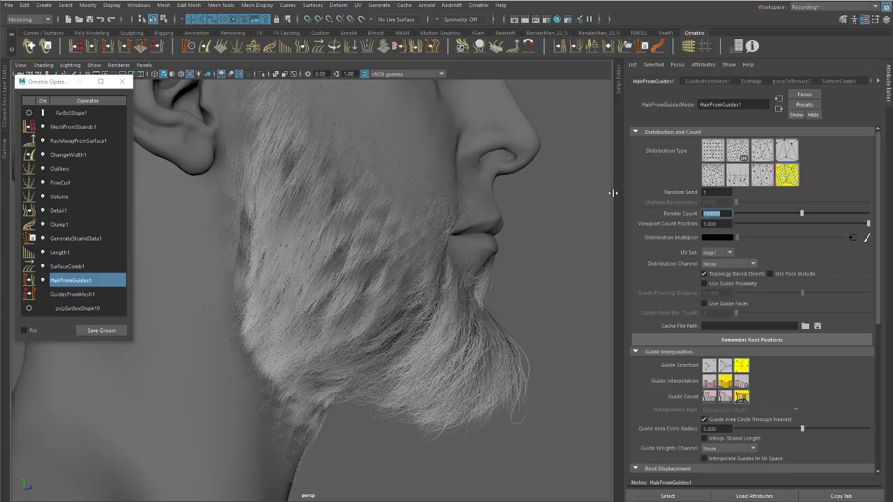
# - Examine the density and distribution of the meshed beard strands along the cheek and jaw
pyautogui.keyDown('alt'); pyautogui.moveTo(455, 250); pyautogui.dragTo(426, 274); pyautogui.keyUp('alt')
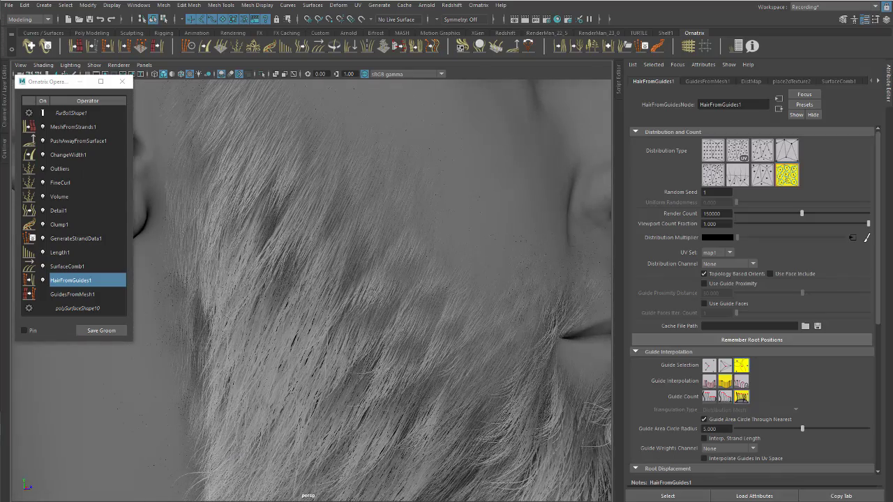
pyautogui.moveTo(411, 221)
pyautogui.mouseDown()
pyautogui.moveTo(387, 275)
pyautogui.moveTo(417, 247)
pyautogui.moveTo(437, 271)
pyautogui.moveTo(403, 295)
pyautogui.mouseUp()
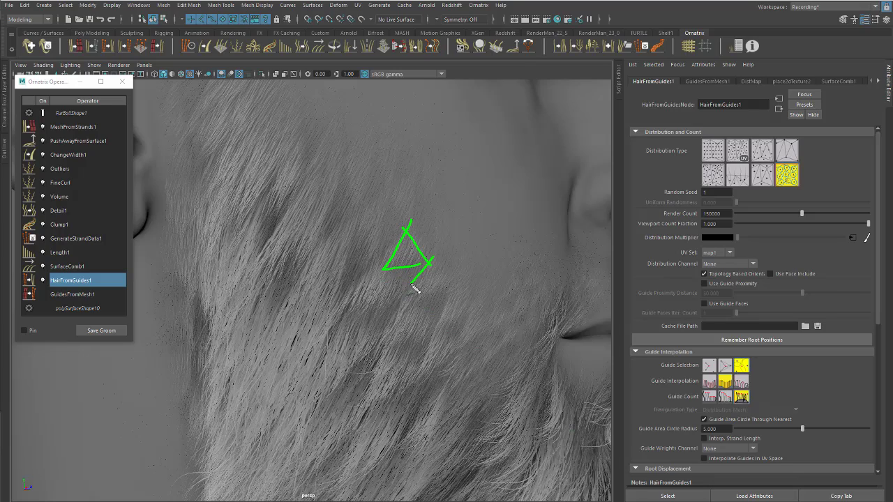
pyautogui.moveTo(433, 263)
pyautogui.mouseDown()
pyautogui.moveTo(465, 284)
pyautogui.moveTo(439, 325)
pyautogui.moveTo(469, 286)
pyautogui.moveTo(499, 300)
pyautogui.moveTo(429, 326)
pyautogui.mouseUp()
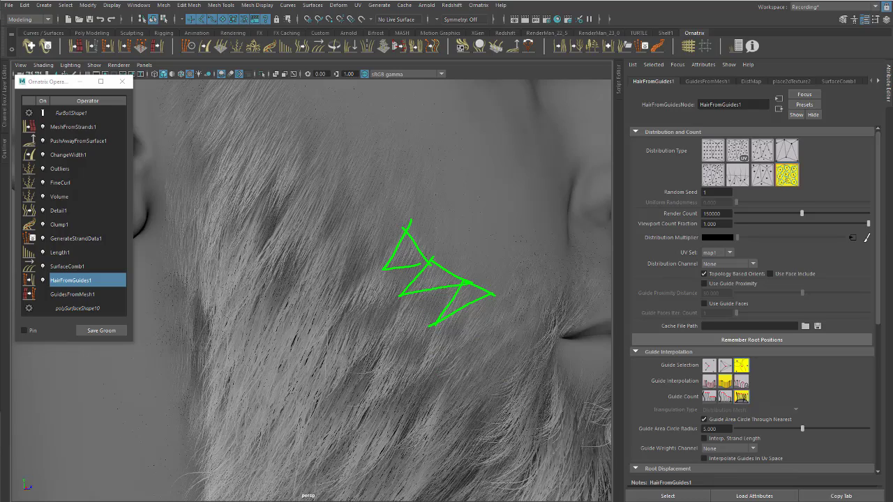
pyautogui.press('Escape')
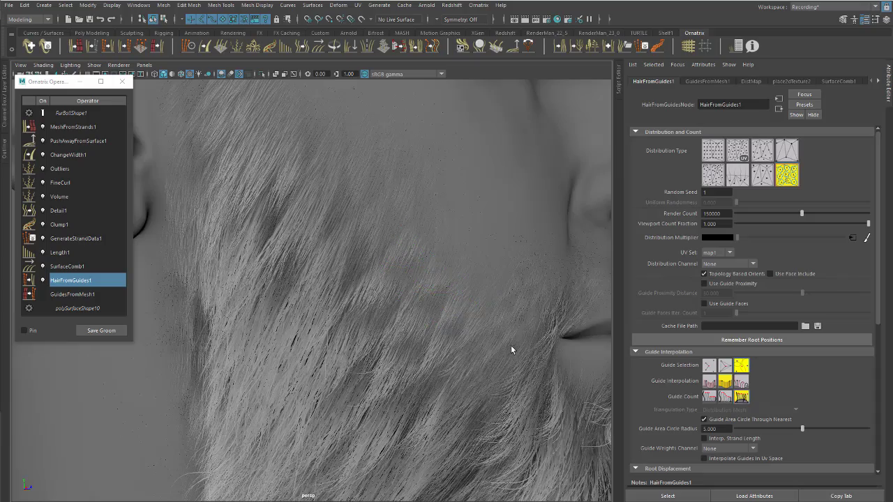
pyautogui.keyDown('alt'); pyautogui.moveTo(510, 345); pyautogui.dragTo(462, 314); pyautogui.keyUp('alt')
pyautogui.keyDown('alt'); pyautogui.moveTo(462, 314); pyautogui.dragTo(369, 300, button='right'); pyautogui.keyUp('alt')
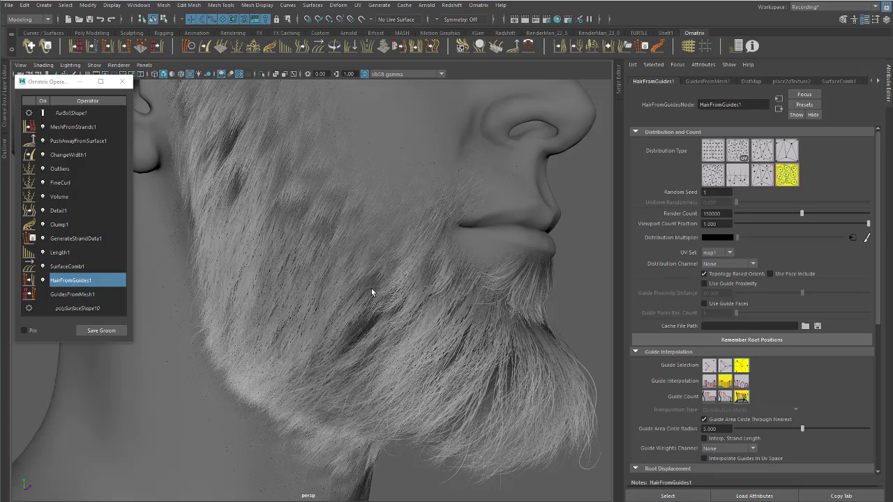
pyautogui.keyDown('alt'); pyautogui.moveTo(348, 224); pyautogui.dragTo(373, 249); pyautogui.keyUp('alt')
pyautogui.keyDown('alt'); pyautogui.moveTo(296, 245); pyautogui.dragTo(370, 273); pyautogui.keyUp('alt')
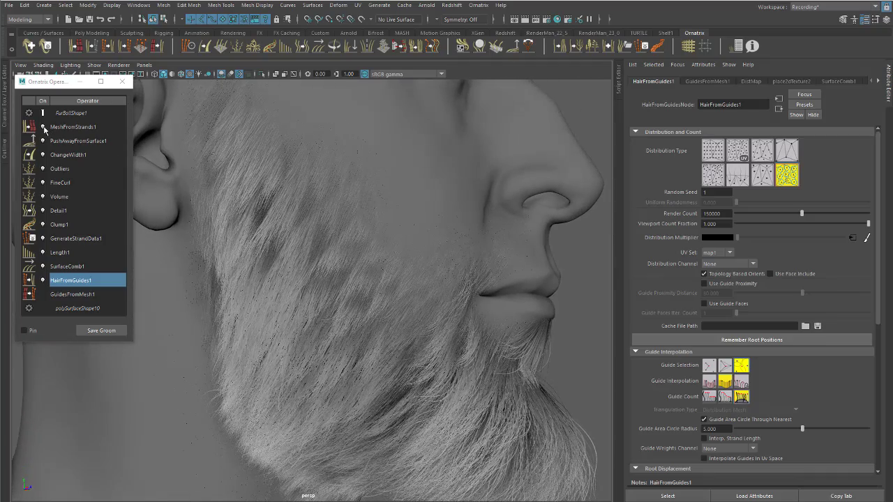
# - Turn off the MeshFromStrands1 operator and check the unmeshed beard strands along the cheek and jaw
pyautogui.click(44, 129)
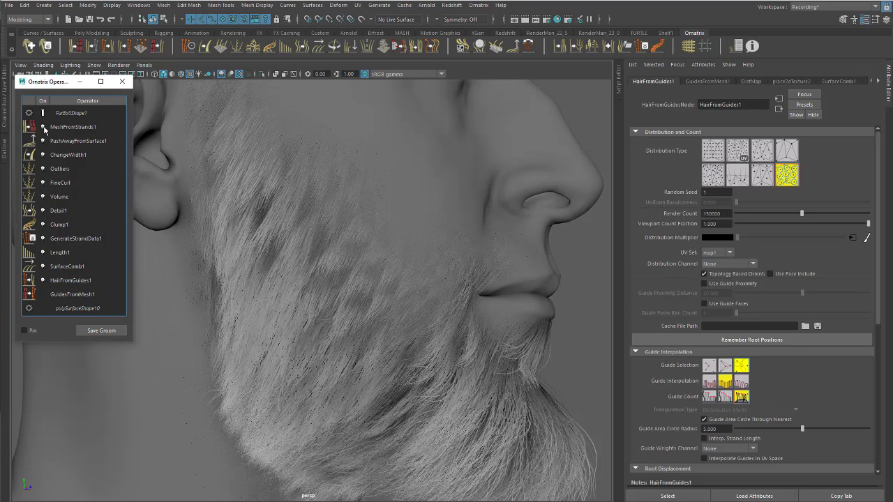
pyautogui.click(44, 128)
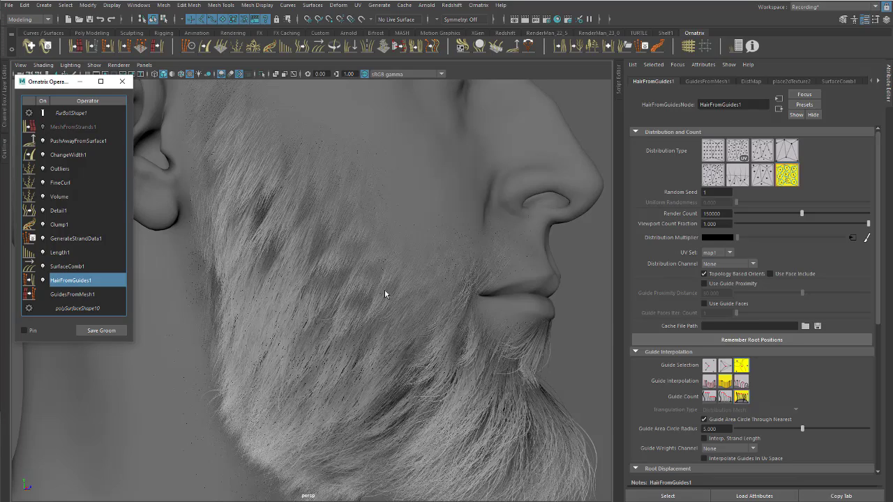
pyautogui.scroll(-2, 375, 285)
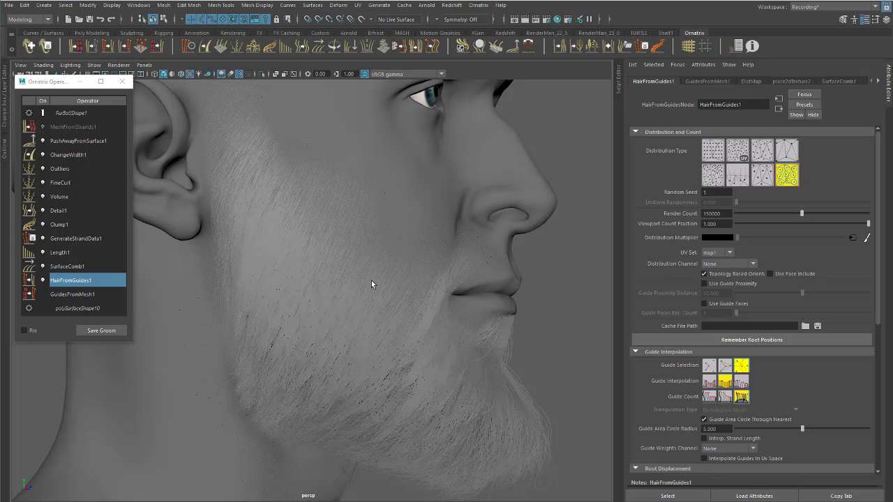
pyautogui.scroll(4, 363, 282)
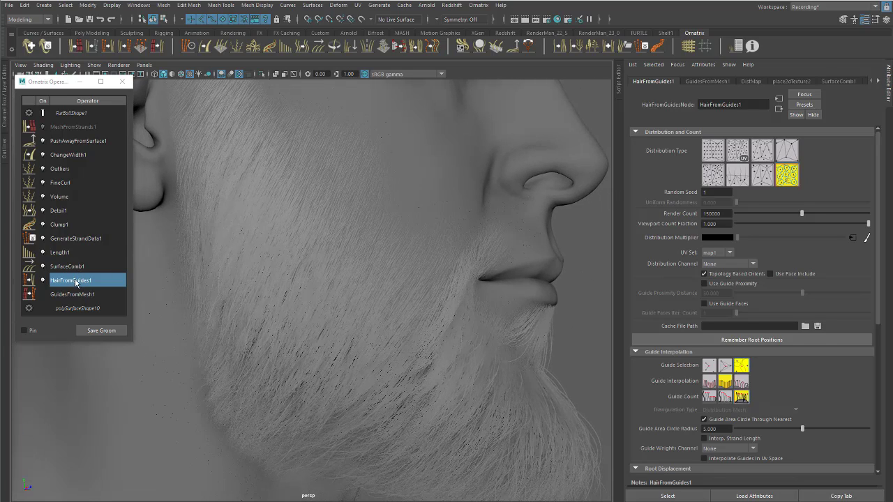
pyautogui.scroll(2, 377, 286)
pyautogui.keyDown('alt'); pyautogui.moveTo(378, 286); pyautogui.dragTo(470, 271); pyautogui.keyUp('alt')
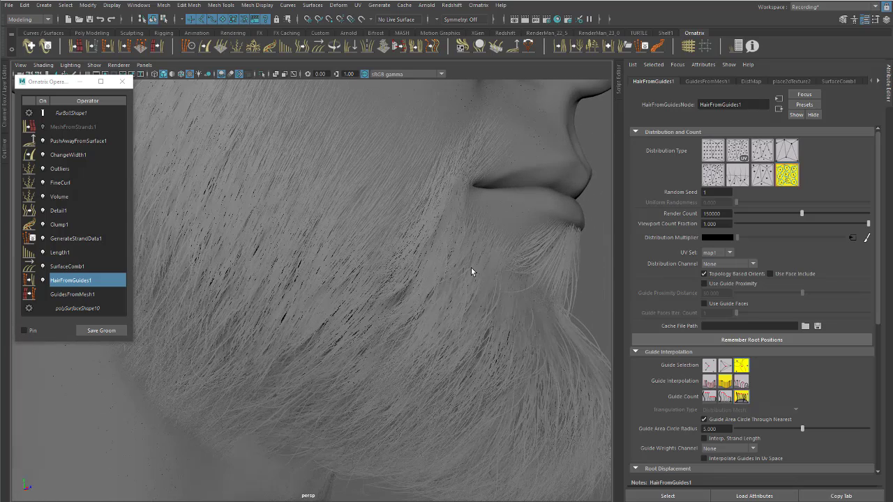
pyautogui.keyDown('alt'); pyautogui.moveTo(468, 286); pyautogui.dragTo(442, 283); pyautogui.keyUp('alt')
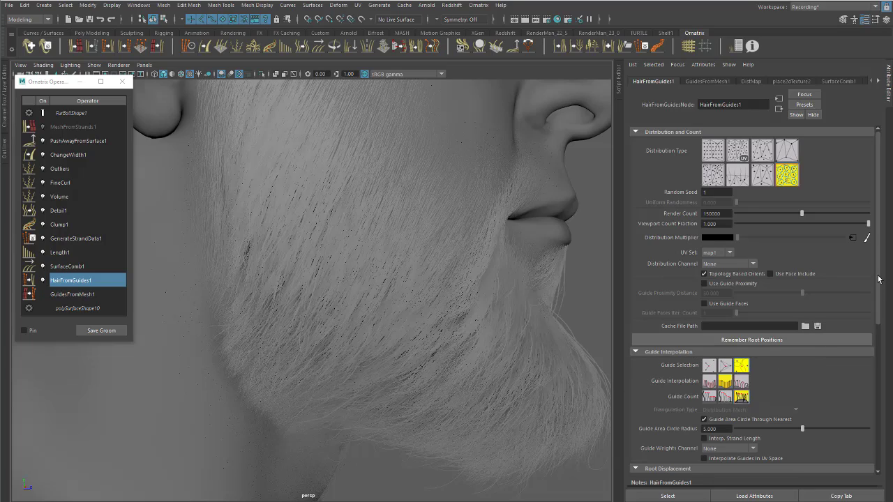
# - Examine the beard from the side and under the chin together with the guide interpolation settings of HairFromGuides1
pyautogui.moveTo(881, 285); pyautogui.dragTo(881, 309)
pyautogui.keyDown('alt'); pyautogui.moveTo(534, 293); pyautogui.dragTo(459, 288, button='right'); pyautogui.keyUp('alt')
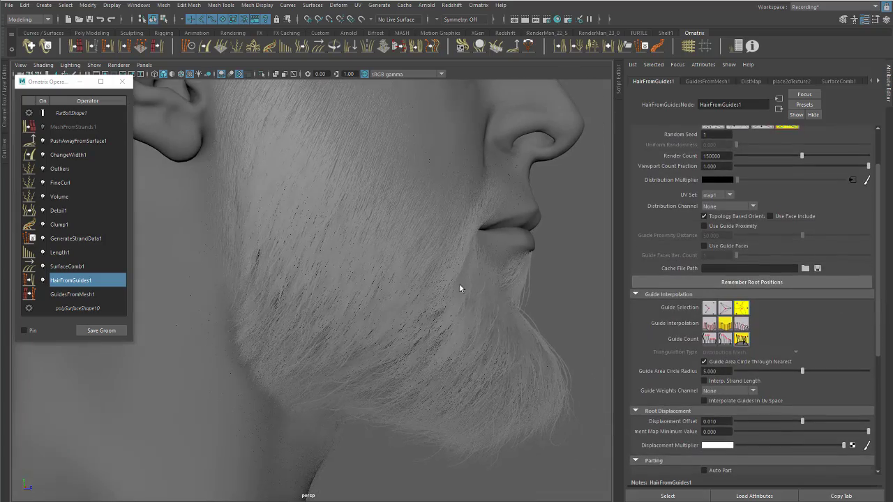
pyautogui.keyDown('alt'); pyautogui.moveTo(460, 288); pyautogui.dragTo(355, 251); pyautogui.keyUp('alt')
pyautogui.keyDown('alt'); pyautogui.moveTo(355, 251); pyautogui.dragTo(443, 293, button='right'); pyautogui.keyUp('alt')
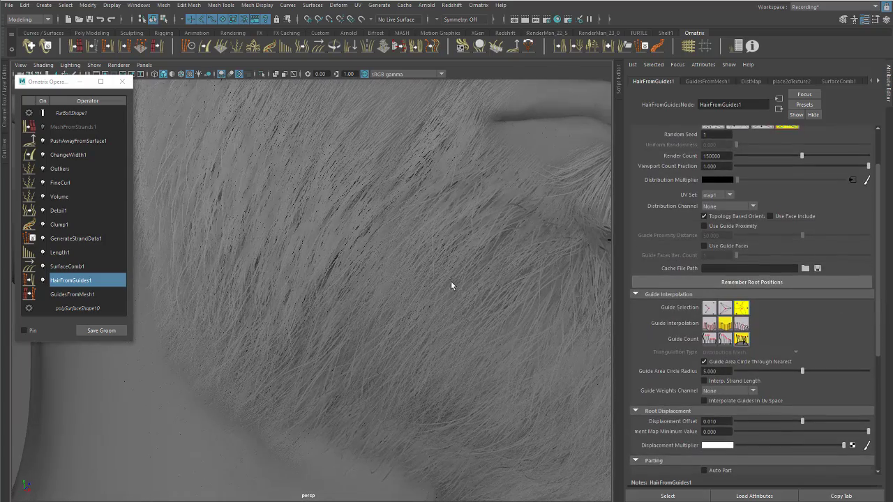
pyautogui.keyDown('alt'); pyautogui.moveTo(453, 285); pyautogui.dragTo(389, 254); pyautogui.keyUp('alt')
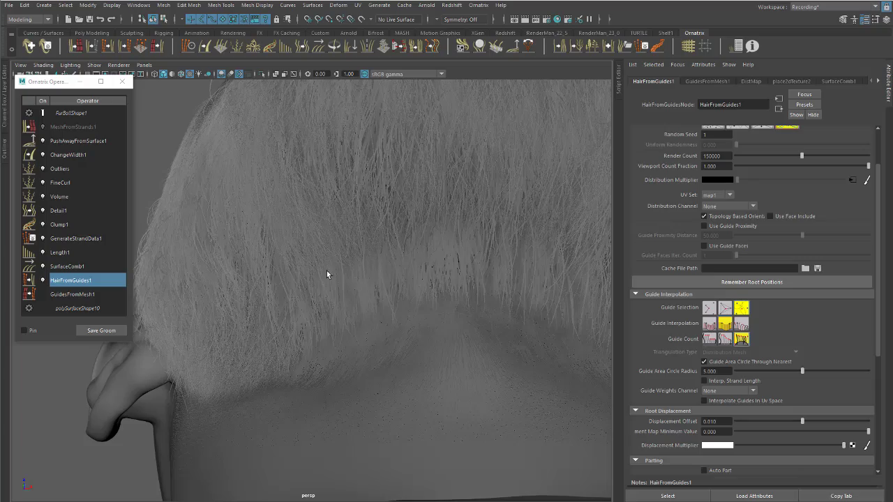
pyautogui.keyDown('alt'); pyautogui.moveTo(329, 273); pyautogui.dragTo(363, 286, button='right'); pyautogui.keyUp('alt')
pyautogui.keyDown('alt'); pyautogui.moveTo(363, 285); pyautogui.dragTo(540, 303); pyautogui.keyUp('alt')
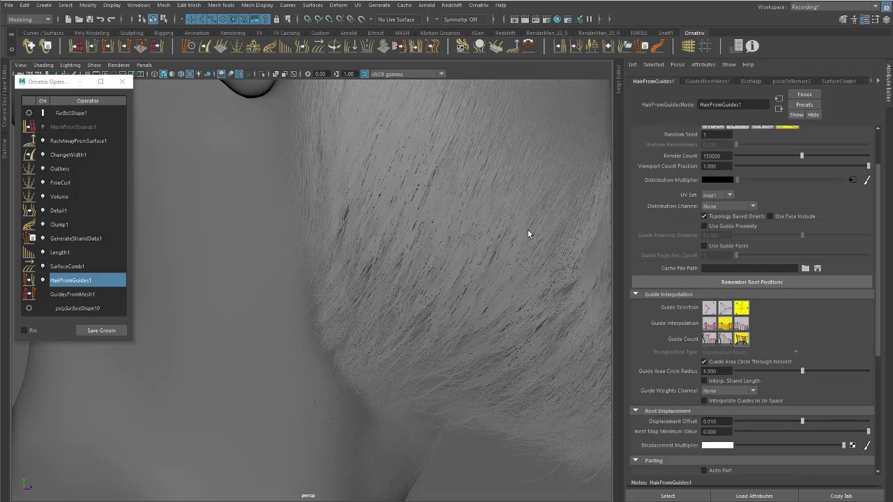
pyautogui.keyDown('alt'); pyautogui.moveTo(528, 233); pyautogui.dragTo(486, 264, button='middle'); pyautogui.keyUp('alt')
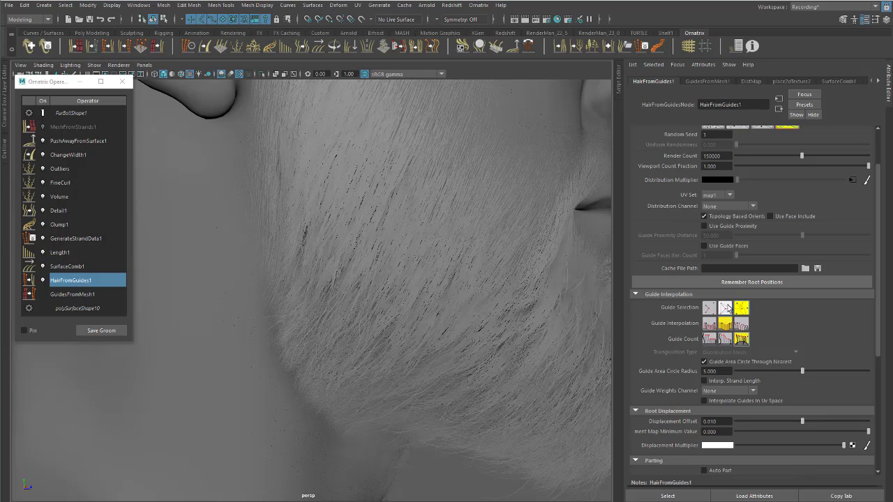
pyautogui.keyDown('alt'); pyautogui.moveTo(484, 261); pyautogui.dragTo(488, 305); pyautogui.keyUp('alt')
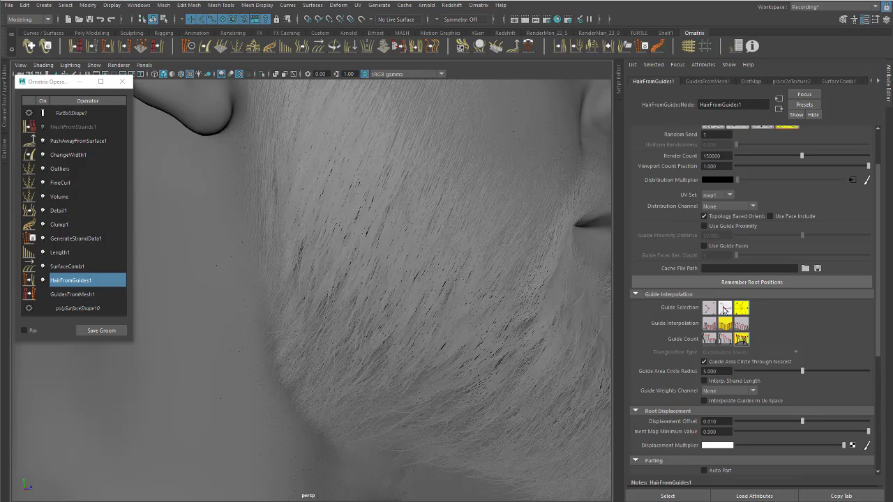
# - Switch HairFromGuides1's Guide Selection to the triangle-based method with Nearest-Neighbour Triangulation as the Triangulation Type, and check the beard from the front
pyautogui.click(725, 309)
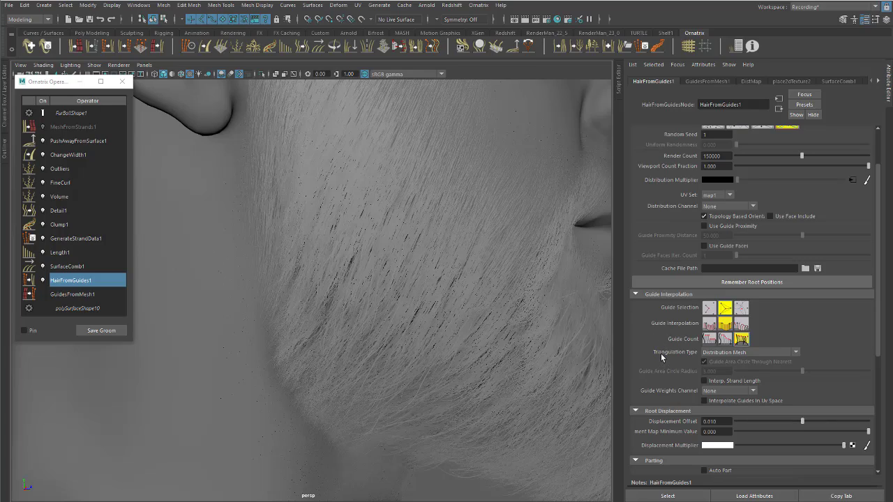
pyautogui.click(725, 353)
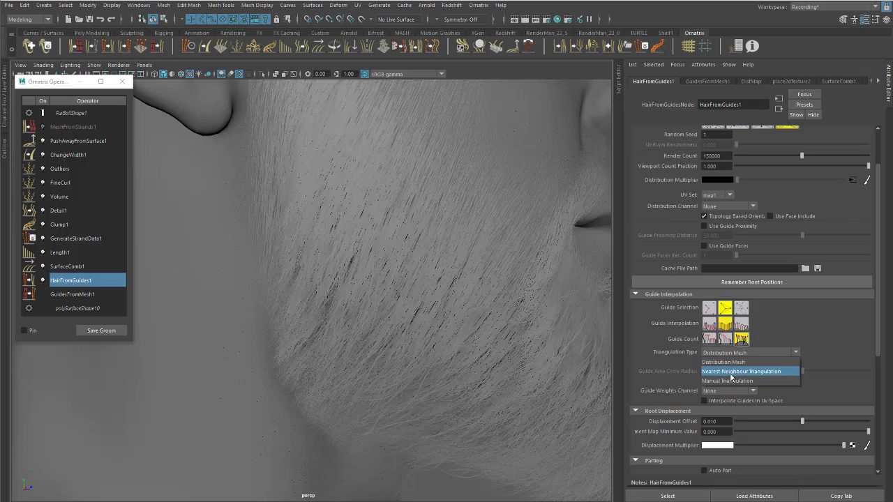
pyautogui.click(737, 372)
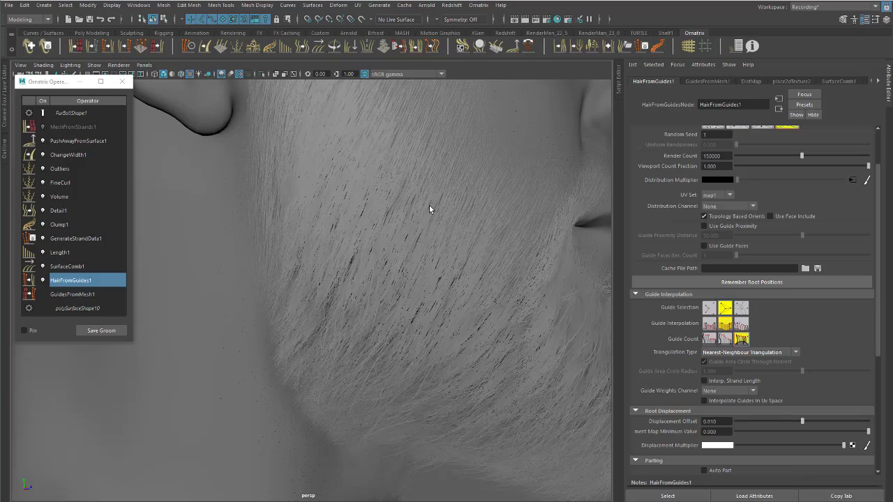
pyautogui.keyDown('alt'); pyautogui.moveTo(429, 205); pyautogui.dragTo(331, 242); pyautogui.keyUp('alt')
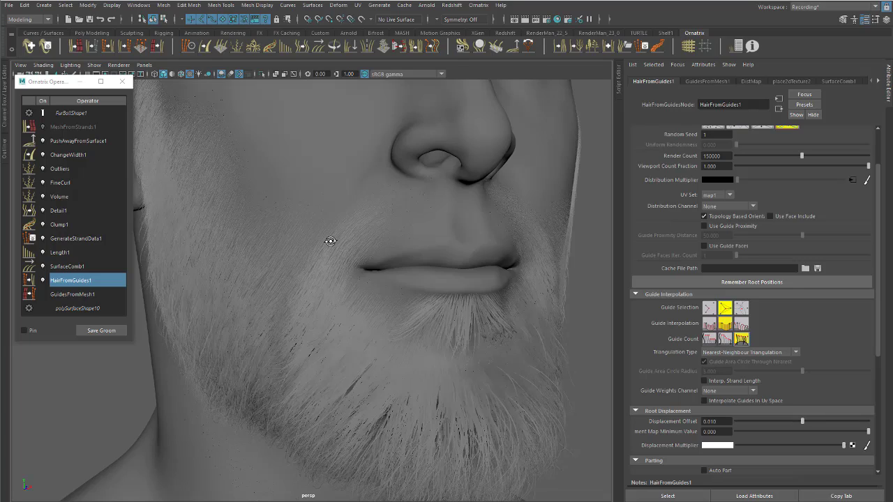
pyautogui.keyDown('alt'); pyautogui.moveTo(333, 244); pyautogui.dragTo(317, 244, button='right'); pyautogui.keyUp('alt')
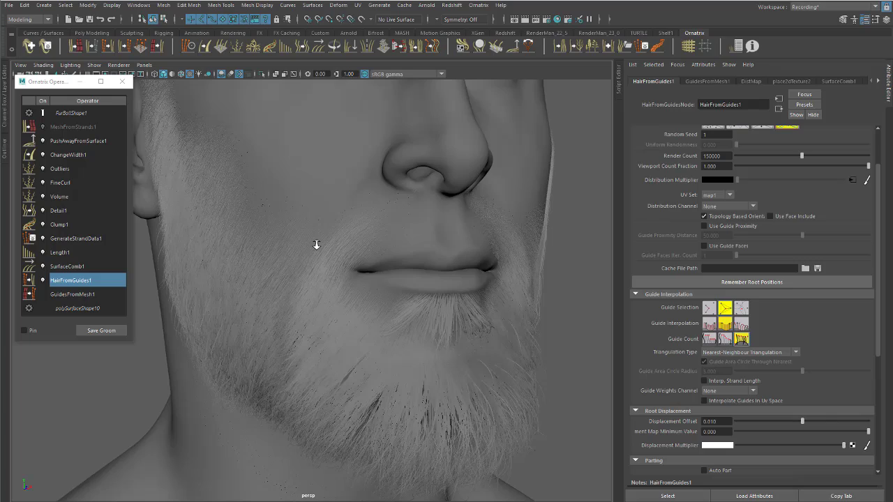
# - Review the SurfaceComb1, Length1, GenerateStrandData1 and Clump1 operators, including Clump1's clump management settings, against the beard in profile
pyautogui.click(68, 268)
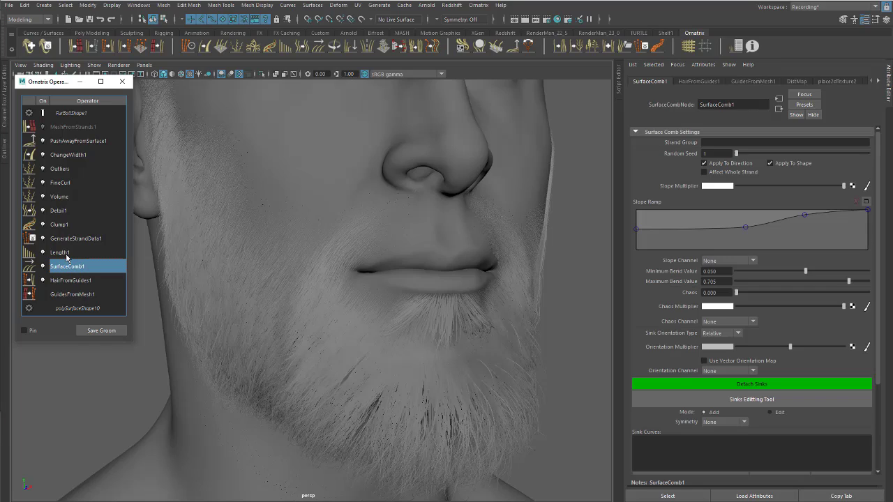
pyautogui.click(64, 253)
pyautogui.click(77, 240)
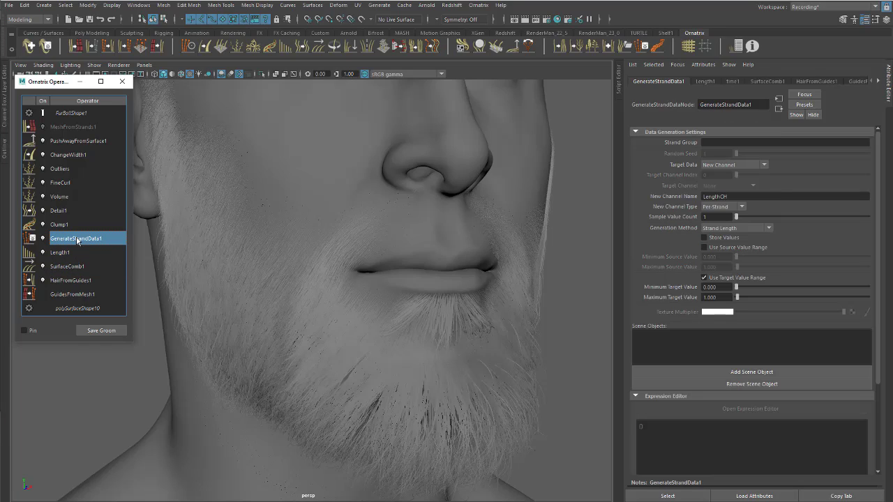
pyautogui.click(63, 225)
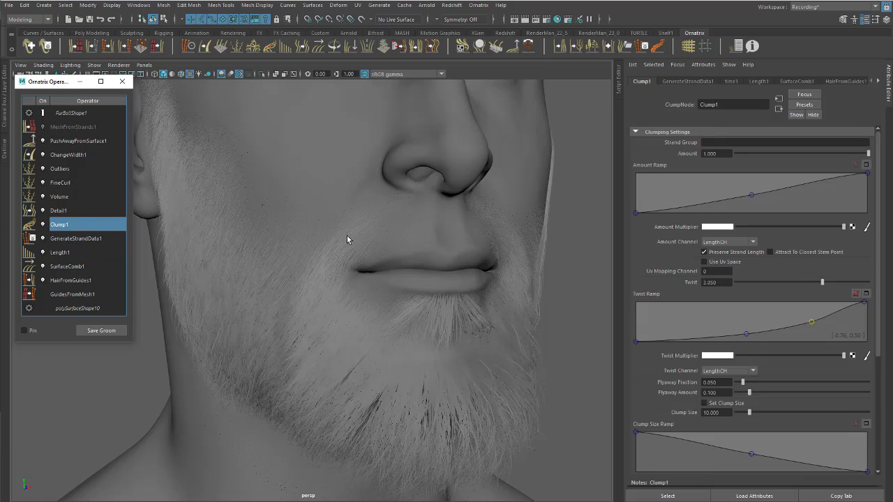
pyautogui.keyDown('alt'); pyautogui.moveTo(347, 235); pyautogui.dragTo(329, 233); pyautogui.keyUp('alt')
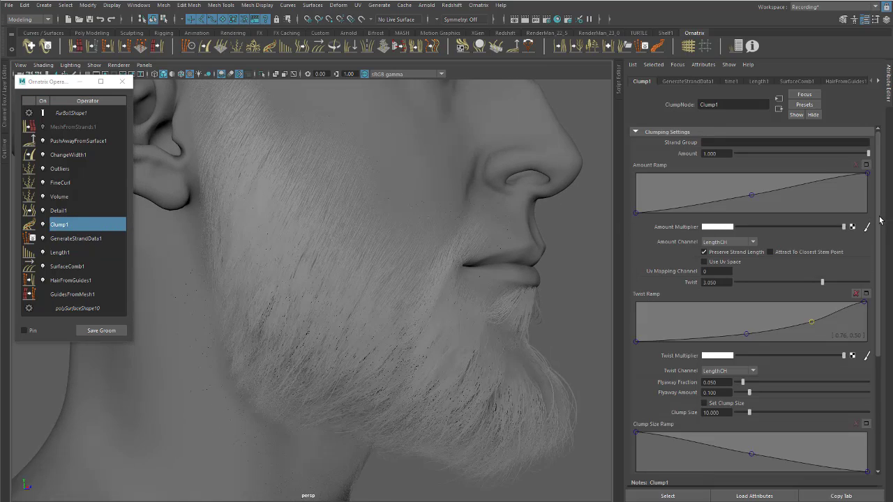
pyautogui.moveTo(880, 220); pyautogui.dragTo(881, 361)
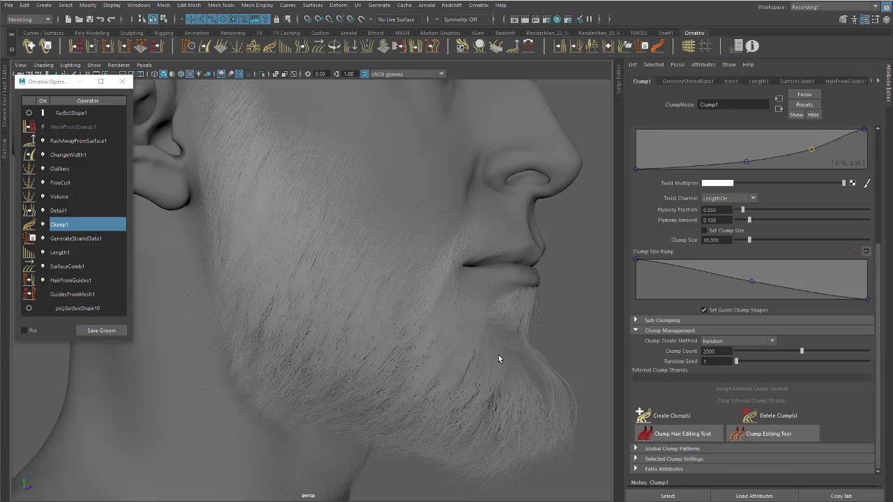
pyautogui.scroll(5, 297, 295)
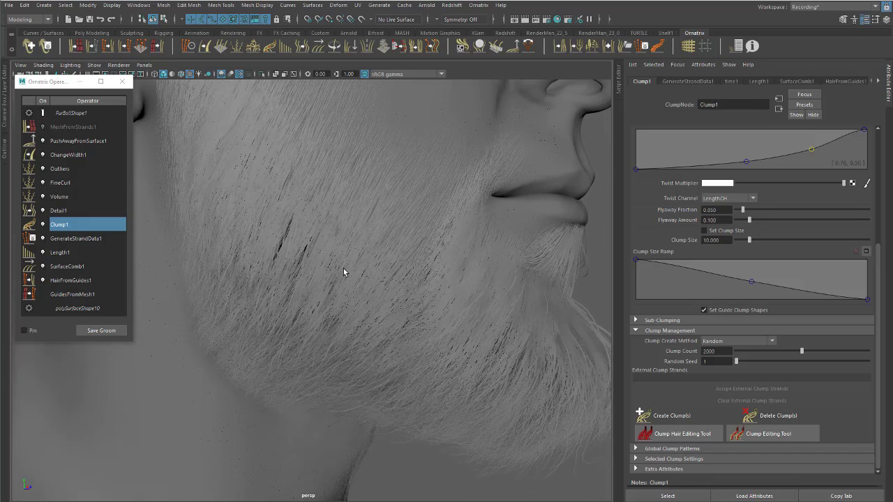
pyautogui.keyDown('alt'); pyautogui.moveTo(343, 272); pyautogui.dragTo(368, 277); pyautogui.keyUp('alt')
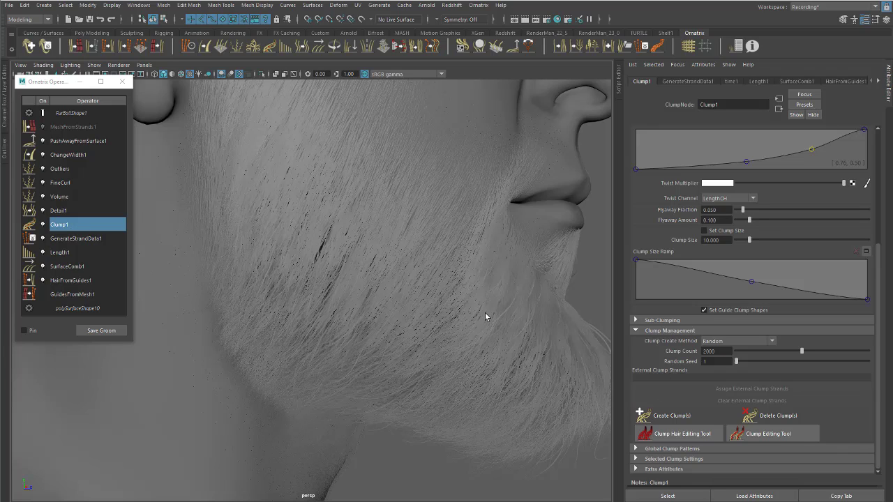
pyautogui.keyDown('alt'); pyautogui.moveTo(484, 313); pyautogui.dragTo(408, 291); pyautogui.keyUp('alt')
# - Review the settings of the operators from Detail1 up through PushAwayFromSurface1 in the stack
pyautogui.click(63, 210)
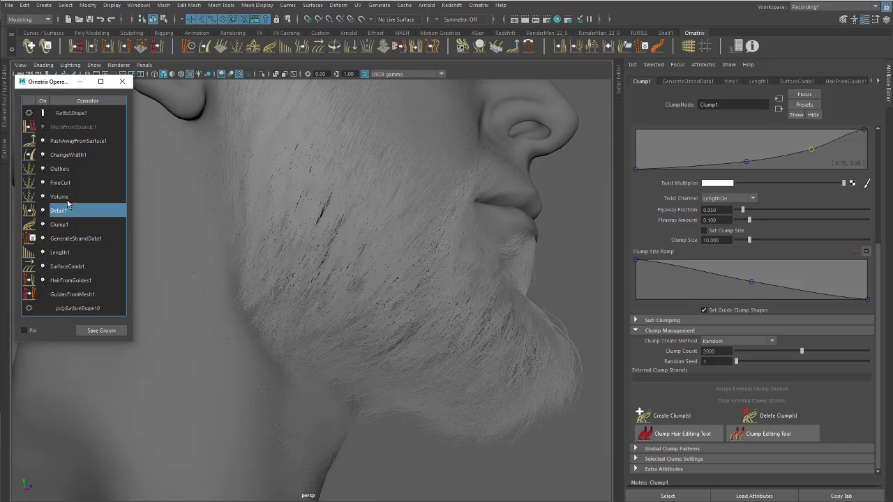
pyautogui.click(62, 196)
pyautogui.click(62, 182)
pyautogui.click(69, 168)
pyautogui.click(67, 154)
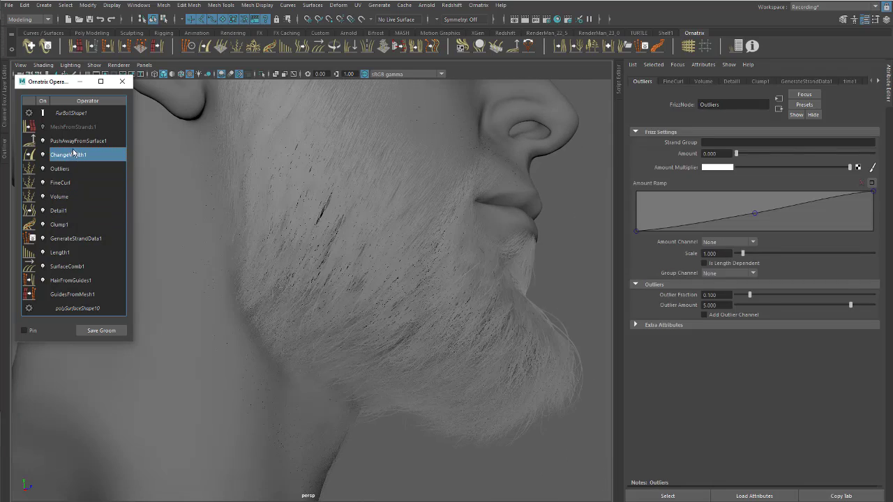
pyautogui.click(76, 140)
# - Turn the MeshFromStrands1 operator back on for the beard
pyautogui.keyDown('alt'); pyautogui.moveTo(178, 162); pyautogui.dragTo(257, 232); pyautogui.keyUp('alt')
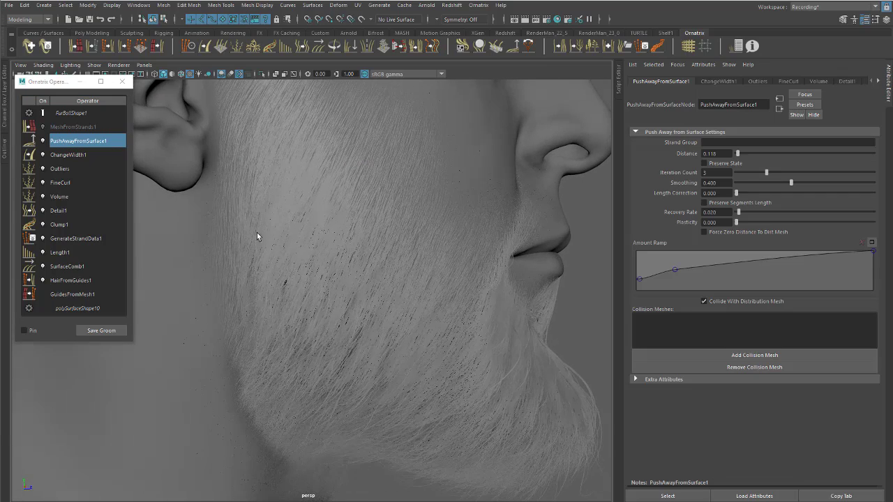
pyautogui.click(64, 129)
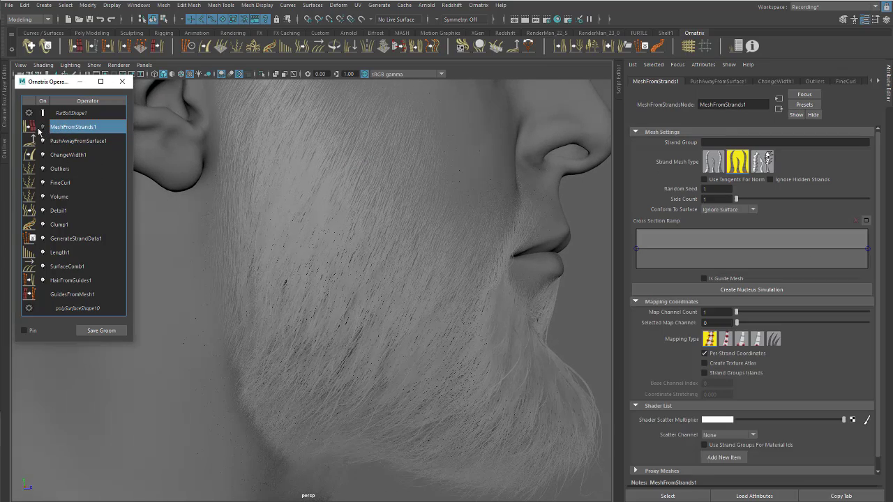
pyautogui.click(42, 127)
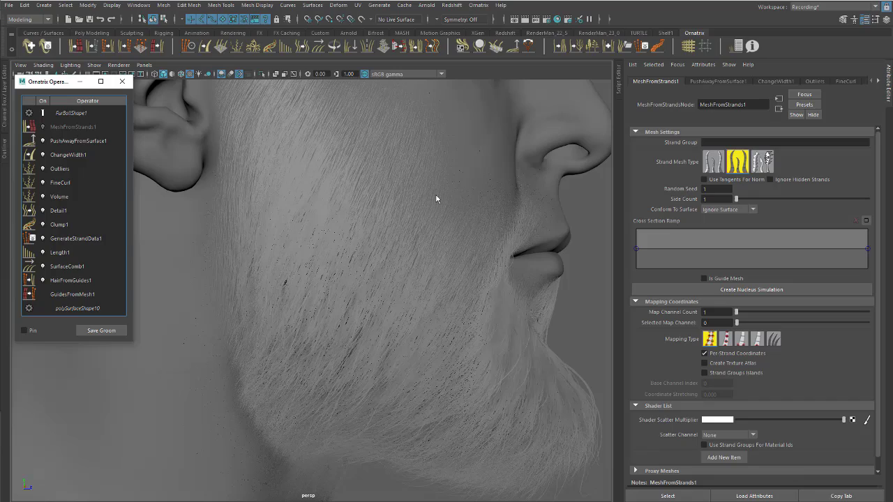
# - Undo the last toggle of the MeshFromStrands1 operator and check the beard in profile
pyautogui.hotkey('ctrl', 'z')
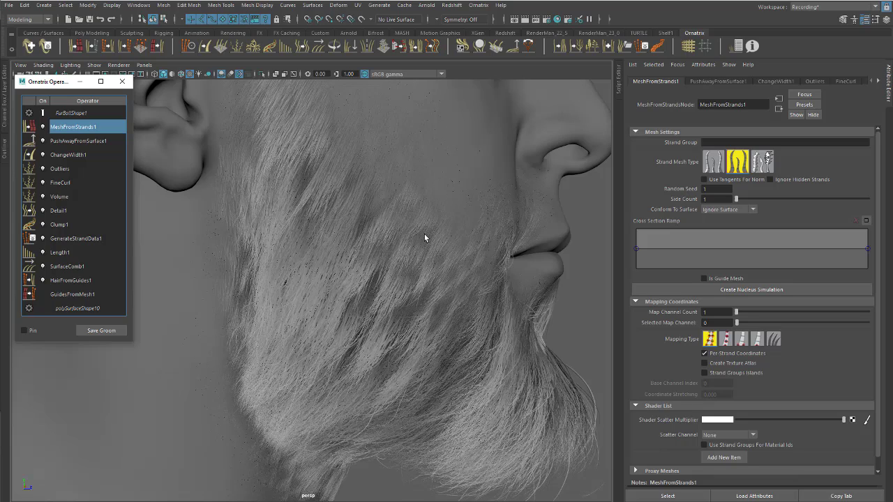
pyautogui.keyDown('alt'); pyautogui.moveTo(424, 234); pyautogui.dragTo(360, 259); pyautogui.keyUp('alt')
pyautogui.keyDown('alt'); pyautogui.moveTo(361, 259); pyautogui.dragTo(387, 213, button='right'); pyautogui.keyUp('alt')
pyautogui.keyDown('alt'); pyautogui.moveTo(387, 213); pyautogui.dragTo(395, 283); pyautogui.keyUp('alt')
pyautogui.keyDown('alt'); pyautogui.moveTo(360, 225); pyautogui.dragTo(293, 216, button='right'); pyautogui.keyUp('alt')
pyautogui.keyDown('alt'); pyautogui.moveTo(325, 289); pyautogui.dragTo(339, 212, button='middle'); pyautogui.keyUp('alt')
# - Open the ramp1 texture of FurBallShape1's material in a separate attribute window and deselect the beard to see its shading
pyautogui.click(76, 114)
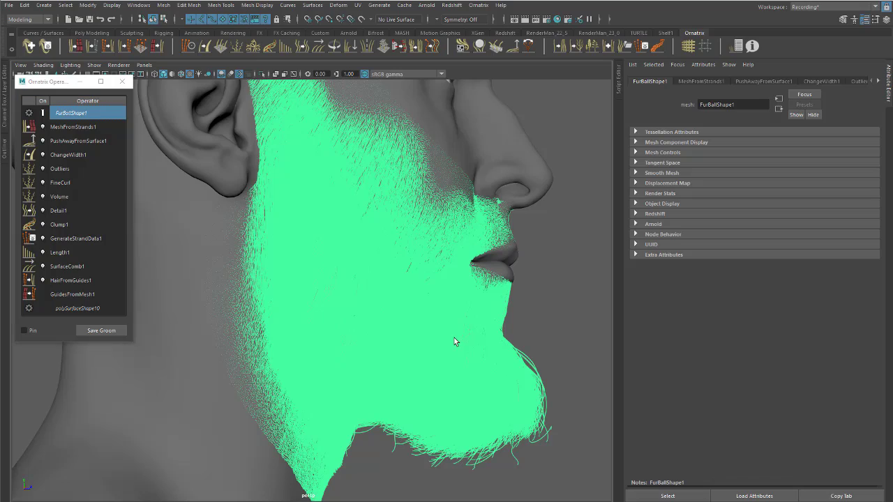
pyautogui.moveTo(455, 337); pyautogui.dragTo(471, 501, button='right')
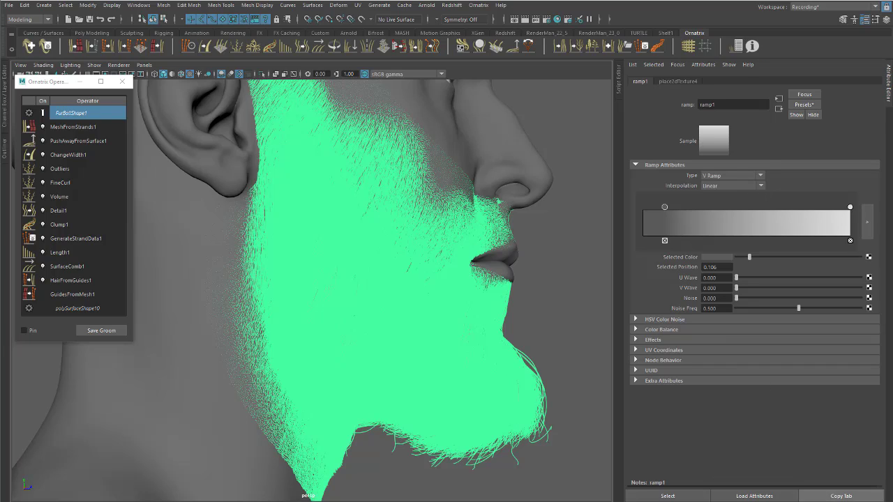
pyautogui.click(840, 496)
pyautogui.click(572, 215)
pyautogui.moveTo(342, 207); pyautogui.dragTo(666, 128)
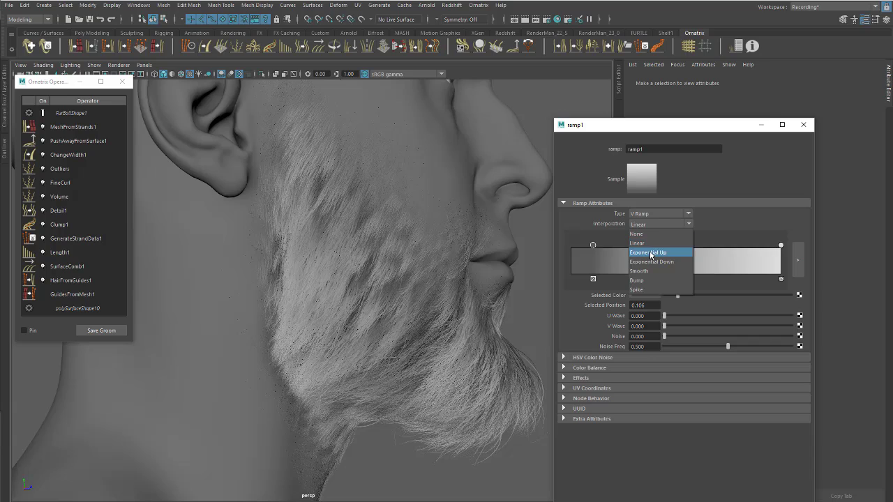
# - Try Exponential Up interpolation on ramp1, check the beard's shading, and set the interpolation to Exponential Down
pyautogui.click(651, 252)
pyautogui.keyDown('alt'); pyautogui.moveTo(430, 233); pyautogui.dragTo(383, 238); pyautogui.keyUp('alt')
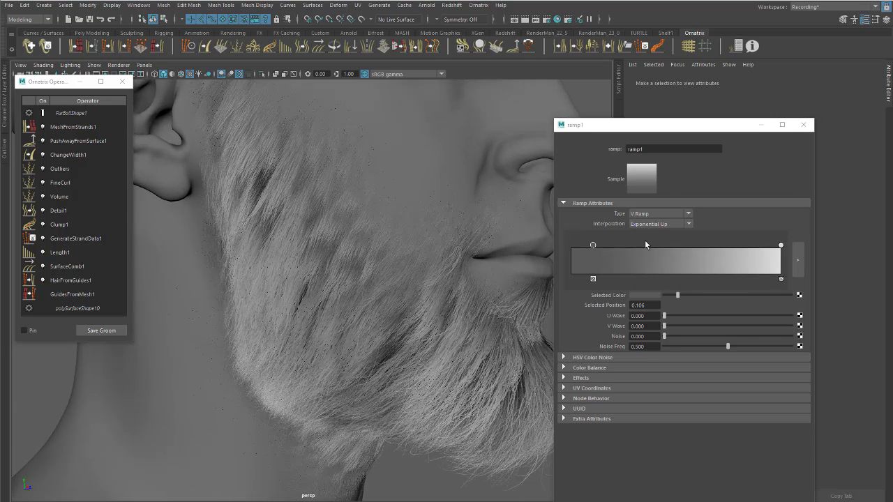
pyautogui.click(658, 224)
pyautogui.click(648, 262)
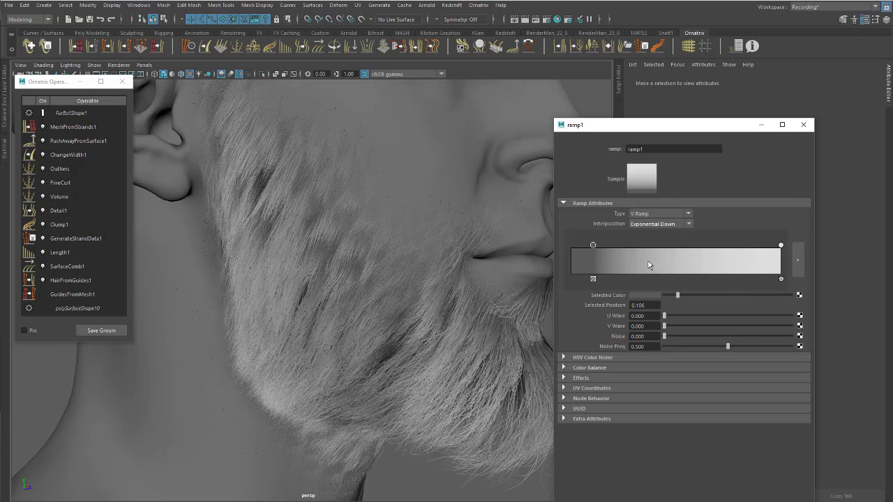
# - Try the U Ramp type on ramp1 and return it to V Ramp
pyautogui.click(647, 225)
pyautogui.click(647, 226)
pyautogui.click(649, 214)
pyautogui.click(642, 233)
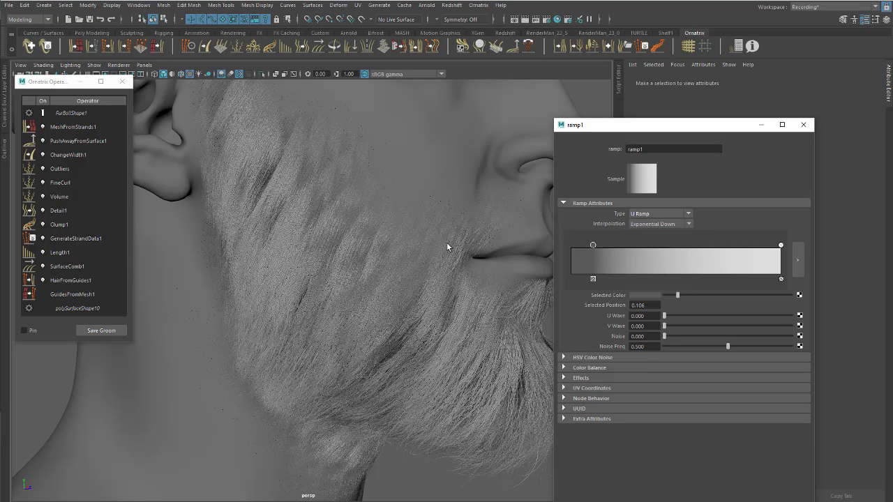
pyautogui.click(657, 214)
pyautogui.click(651, 228)
# - Move ramp1's dark grey marker to position 0.533 and add a black marker at position 0.000
pyautogui.keyDown('alt'); pyautogui.moveTo(484, 242); pyautogui.dragTo(408, 278); pyautogui.keyUp('alt')
pyautogui.moveTo(593, 246)
pyautogui.mouseDown()
pyautogui.moveTo(573, 246)
pyautogui.moveTo(683, 265)
pyautogui.mouseUp()
pyautogui.keyDown('alt'); pyautogui.moveTo(320, 293); pyautogui.dragTo(381, 290); pyautogui.keyUp('alt')
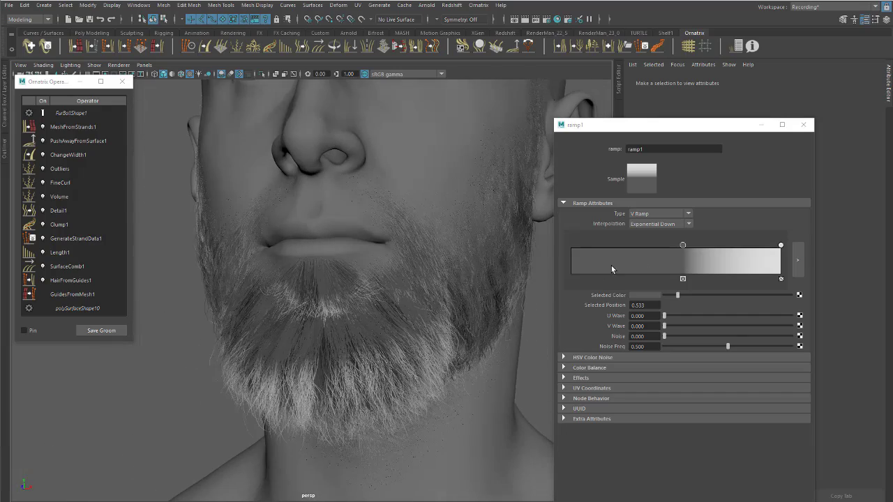
pyautogui.moveTo(605, 258); pyautogui.dragTo(546, 256)
pyautogui.moveTo(663, 298); pyautogui.dragTo(663, 298)
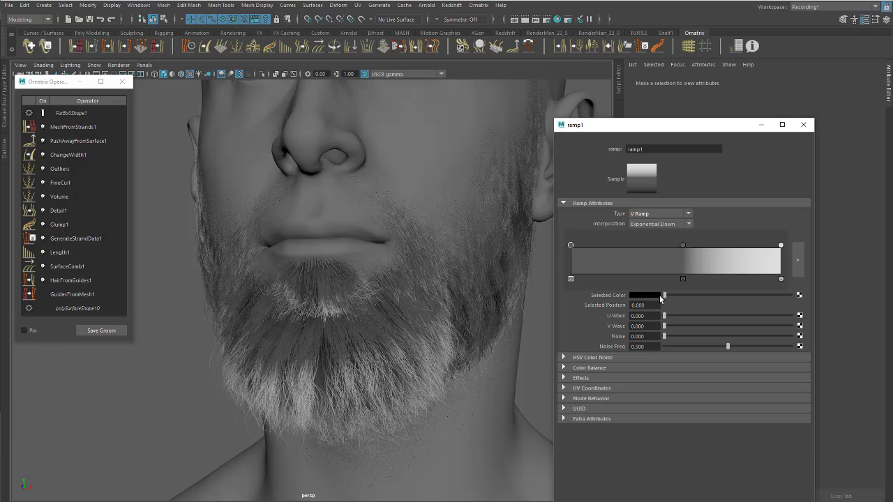
# - Compare Exponential Up interpolation on the three-marker ramp with the beard in profile, and return to Exponential Down
pyautogui.keyDown('alt'); pyautogui.moveTo(318, 269); pyautogui.dragTo(461, 274); pyautogui.keyUp('alt')
pyautogui.click(667, 225)
pyautogui.click(658, 252)
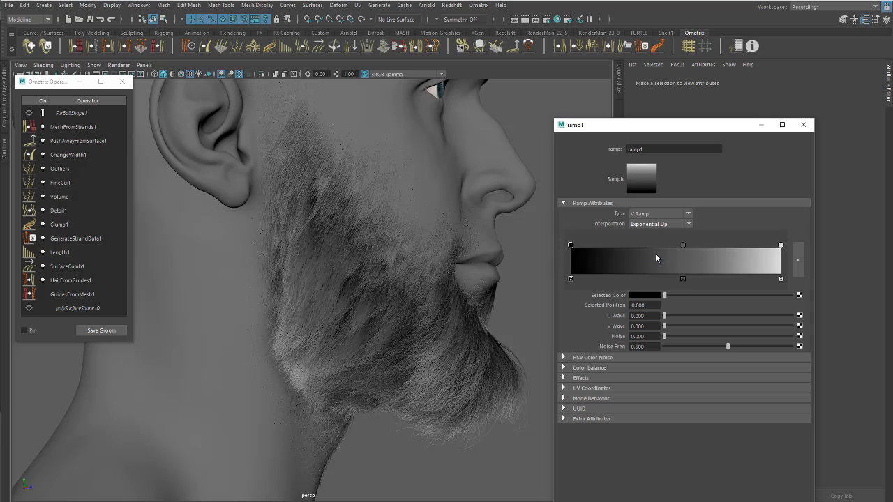
pyautogui.click(661, 225)
pyautogui.click(655, 265)
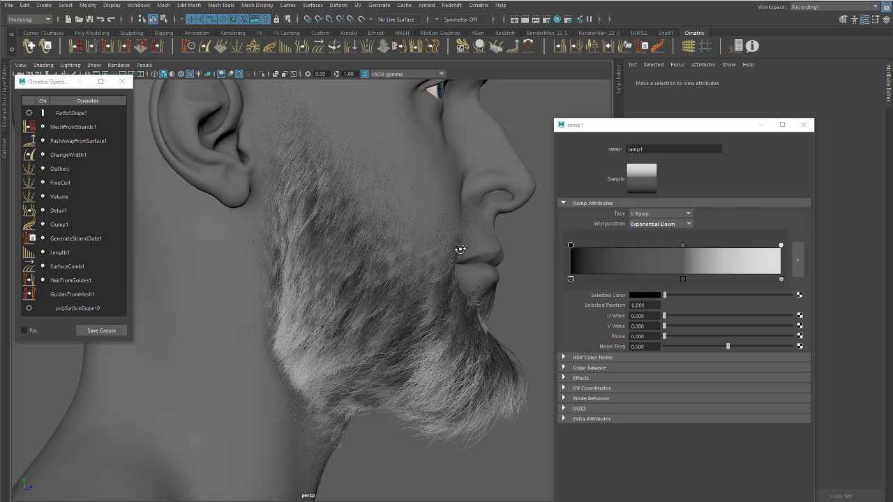
# - Shift ramp1's middle grey marker to about position 0.529, check the beard's shading, and close the ramp window
pyautogui.keyDown('alt'); pyautogui.moveTo(432, 275); pyautogui.dragTo(394, 272); pyautogui.keyUp('alt')
pyautogui.moveTo(685, 246)
pyautogui.mouseDown()
pyautogui.moveTo(664, 248)
pyautogui.moveTo(681, 251)
pyautogui.mouseUp()
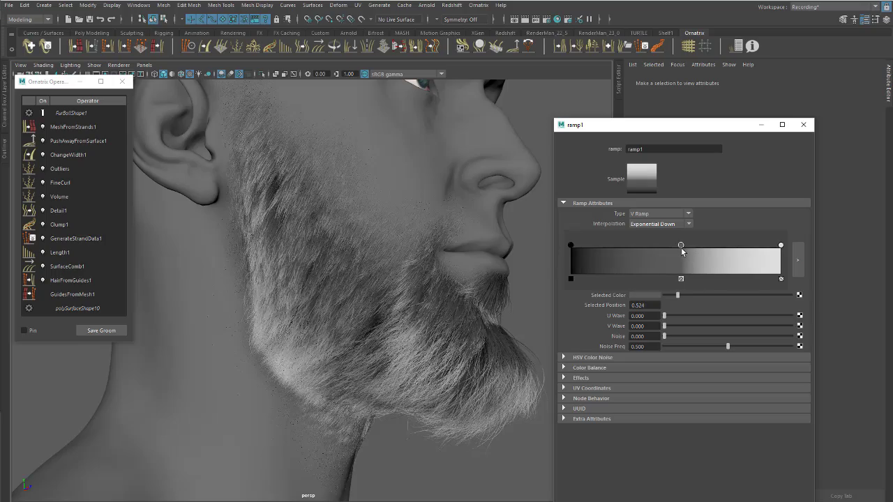
pyautogui.keyDown('alt'); pyautogui.moveTo(361, 274); pyautogui.dragTo(456, 309); pyautogui.keyUp('alt')
pyautogui.scroll(5, 473, 300)
pyautogui.scroll(-5, 456, 309)
pyautogui.keyDown('alt'); pyautogui.moveTo(398, 293); pyautogui.dragTo(460, 270); pyautogui.keyUp('alt')
pyautogui.scroll(5, 377, 281)
pyautogui.scroll(-4, 378, 281)
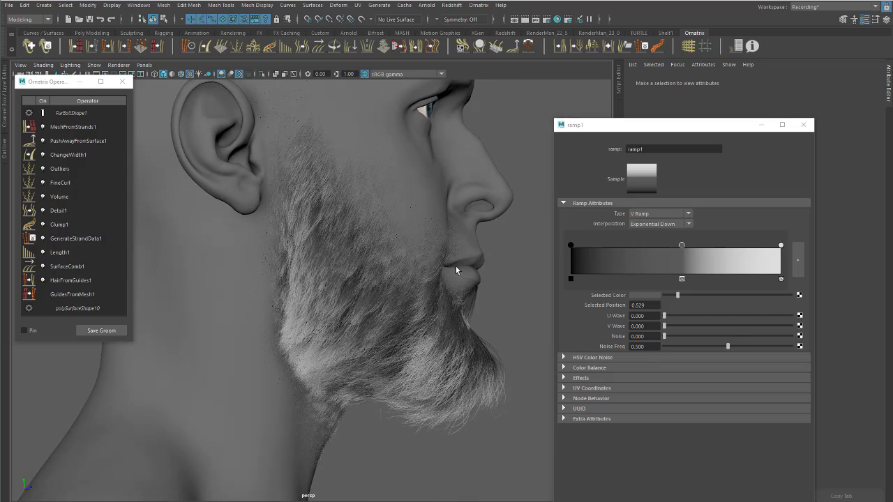
pyautogui.click(803, 125)
# - Compare the beard's shape and edge falloff from several angles with the reference photo of the bearded man
pyautogui.keyDown('alt'); pyautogui.moveTo(418, 214); pyautogui.dragTo(345, 224); pyautogui.keyUp('alt')
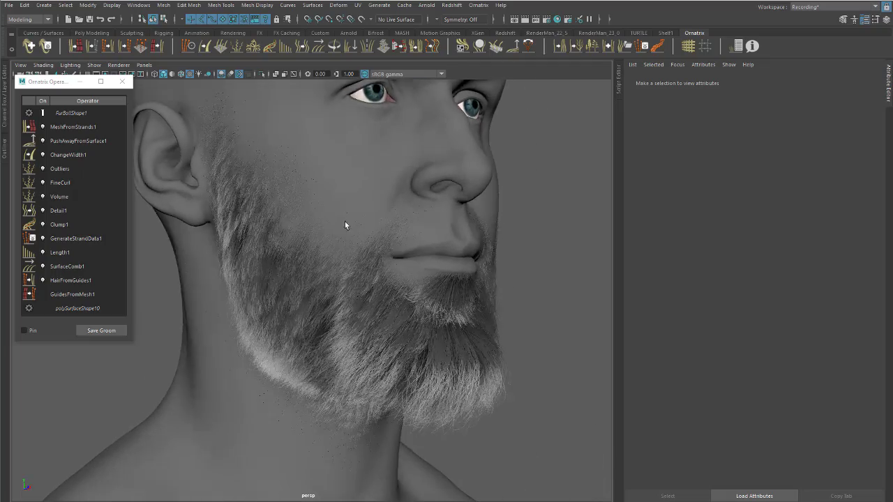
pyautogui.keyDown('alt'); pyautogui.moveTo(345, 223); pyautogui.dragTo(412, 261, button='right'); pyautogui.keyUp('alt')
pyautogui.keyDown('alt'); pyautogui.moveTo(413, 260); pyautogui.dragTo(455, 267); pyautogui.keyUp('alt')
pyautogui.keyDown('alt'); pyautogui.moveTo(455, 267); pyautogui.dragTo(366, 271, button='right'); pyautogui.keyUp('alt')
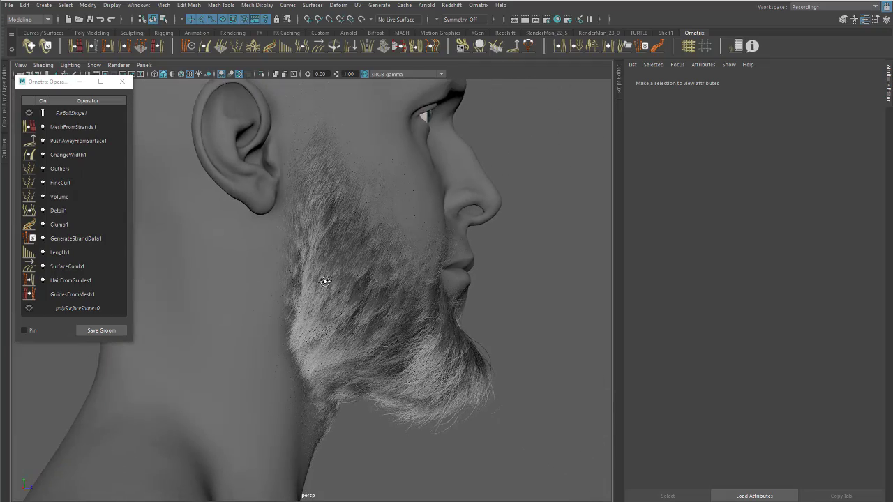
pyautogui.keyDown('alt'); pyautogui.moveTo(325, 284); pyautogui.dragTo(315, 288); pyautogui.keyUp('alt')
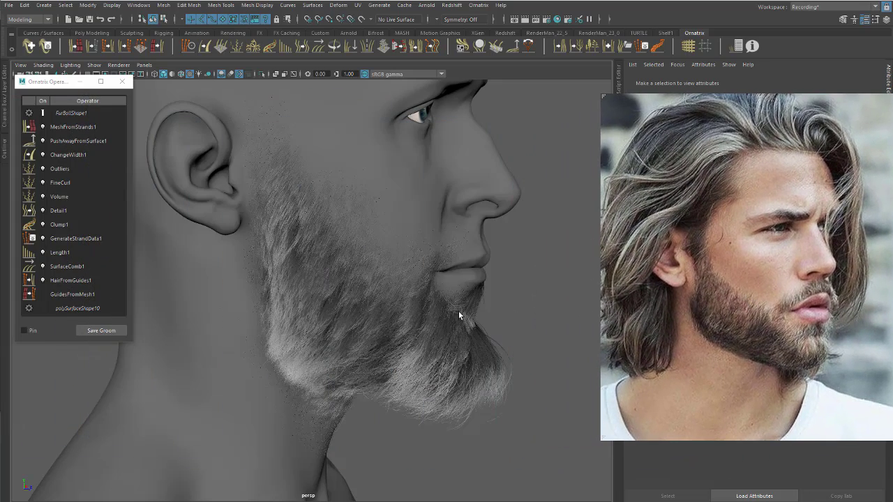
pyautogui.keyDown('alt'); pyautogui.moveTo(459, 310); pyautogui.dragTo(412, 286); pyautogui.keyUp('alt')
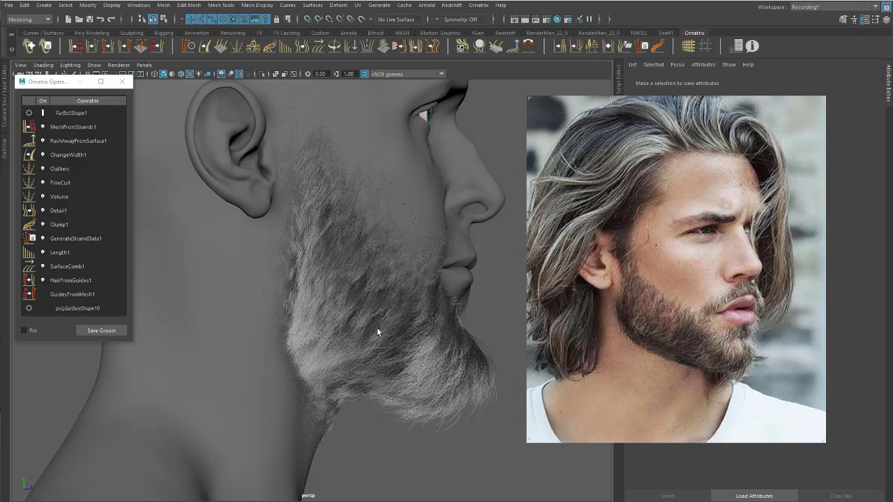
pyautogui.moveTo(686, 306); pyautogui.dragTo(683, 293)
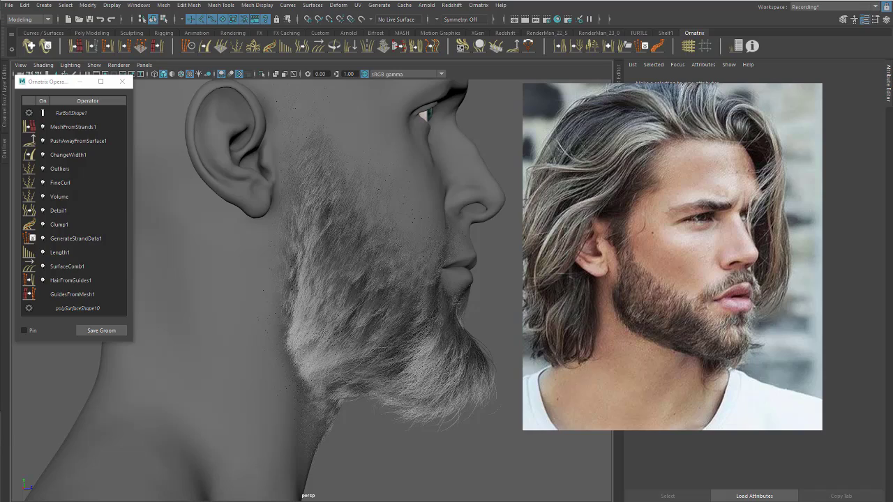
pyautogui.moveTo(628, 210)
pyautogui.mouseDown()
pyautogui.moveTo(608, 226)
pyautogui.moveTo(617, 302)
pyautogui.moveTo(650, 334)
pyautogui.moveTo(670, 280)
pyautogui.moveTo(630, 204)
pyautogui.mouseUp()
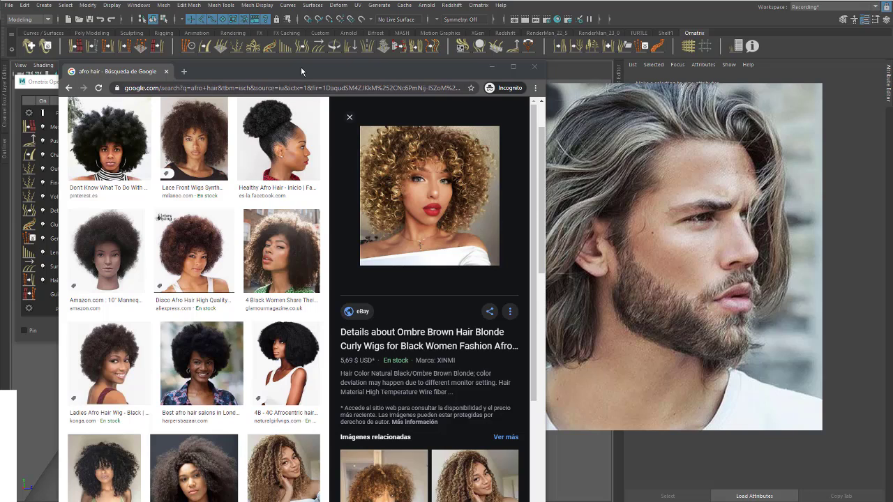
# - Switch to the Chrome browser and search Google Images for "beard fading"
pyautogui.moveTo(290, 64); pyautogui.dragTo(320, 52)
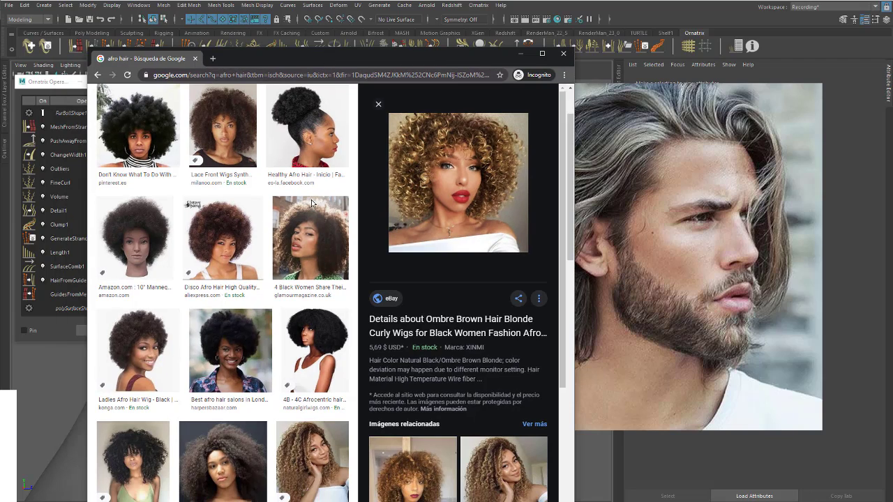
pyautogui.click(348, 75)
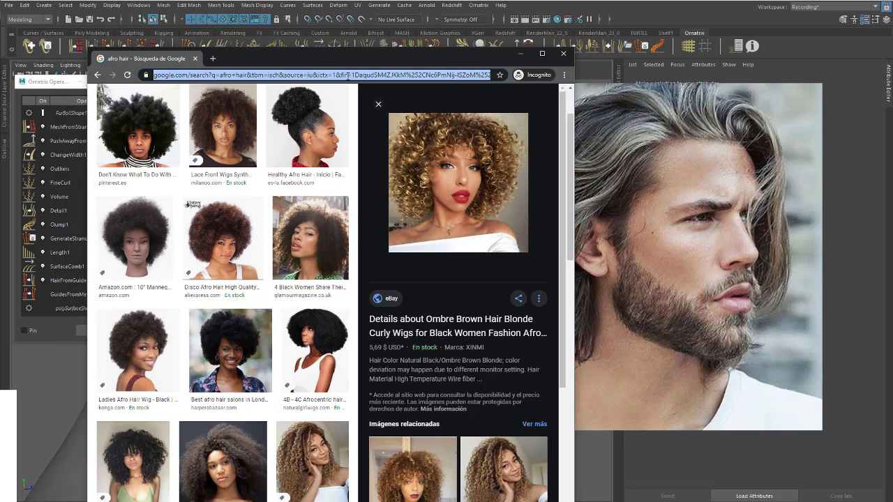
pyautogui.write('beard')
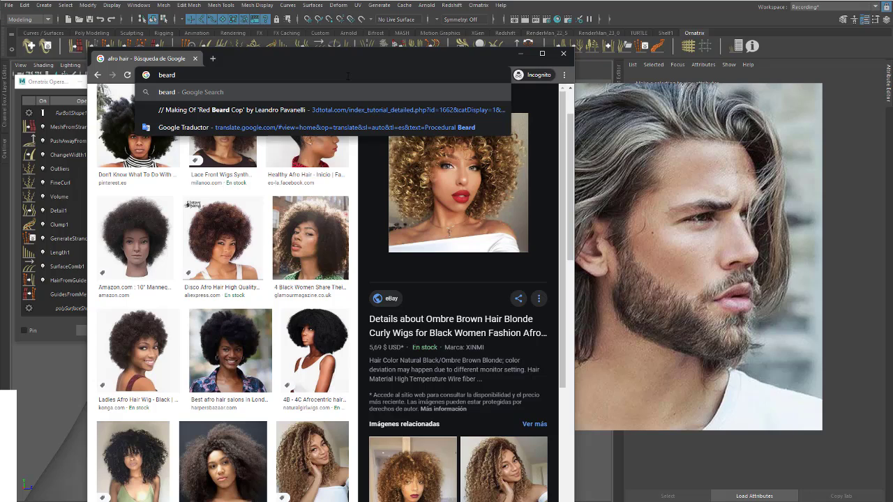
pyautogui.write(' fadin')
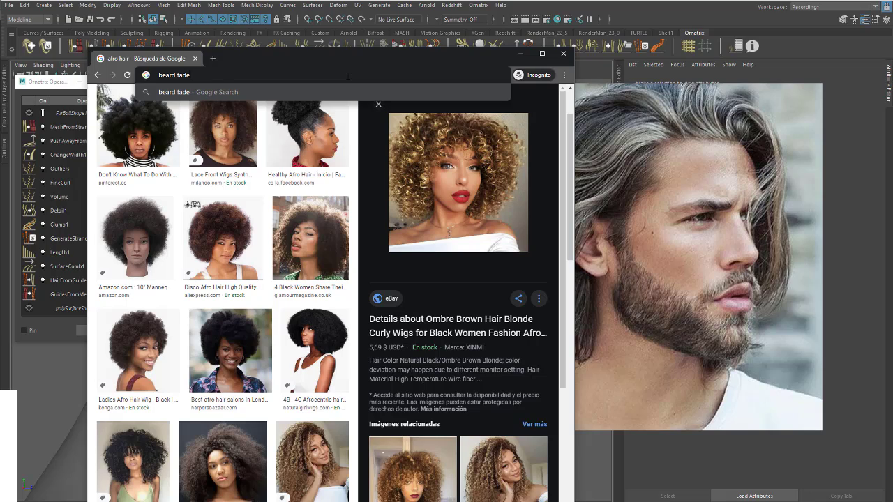
pyautogui.write('g')
pyautogui.press('Return')
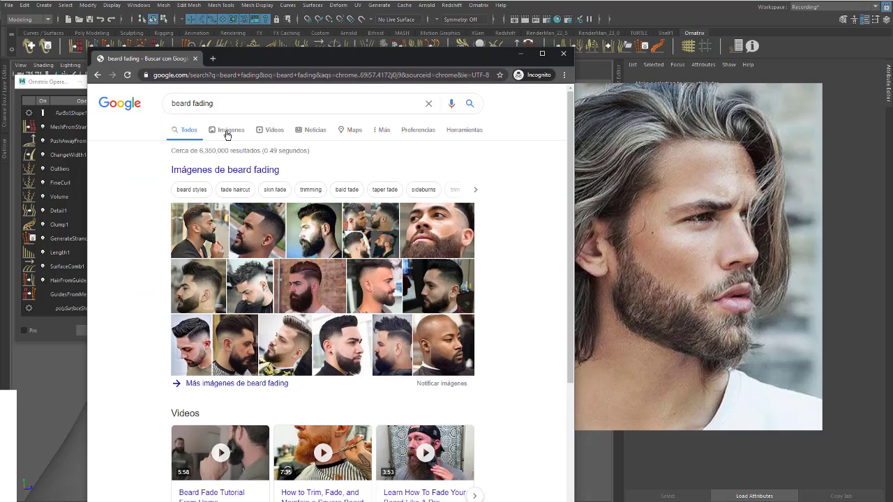
pyautogui.click(227, 134)
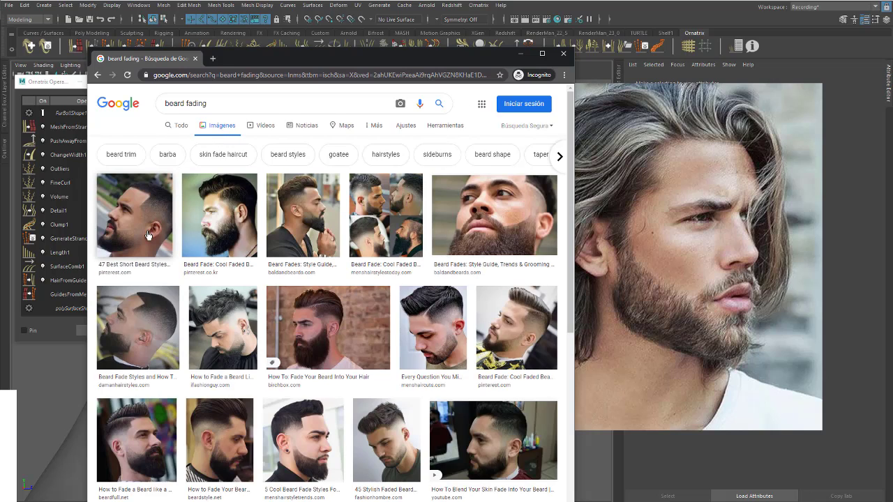
# - Examine several faded-beard reference photos for how the cheek and sideburn hair thins out, and move the browser out of the way
pyautogui.click(136, 249)
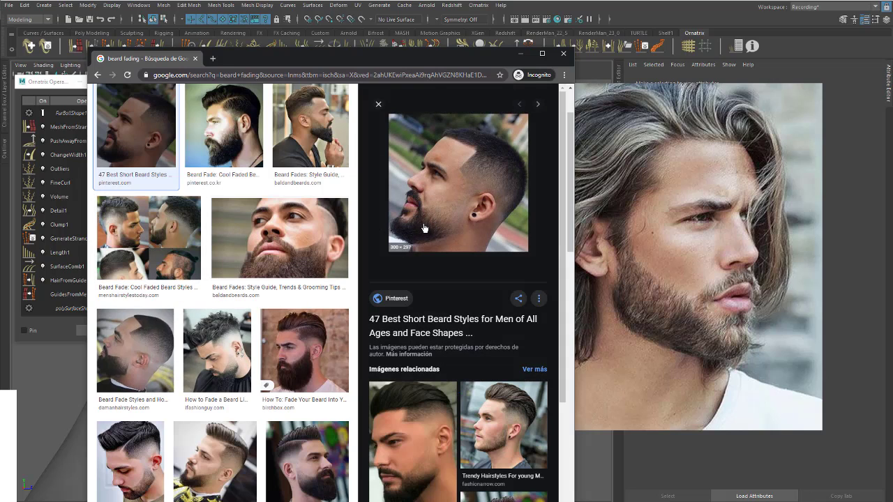
pyautogui.click(418, 469)
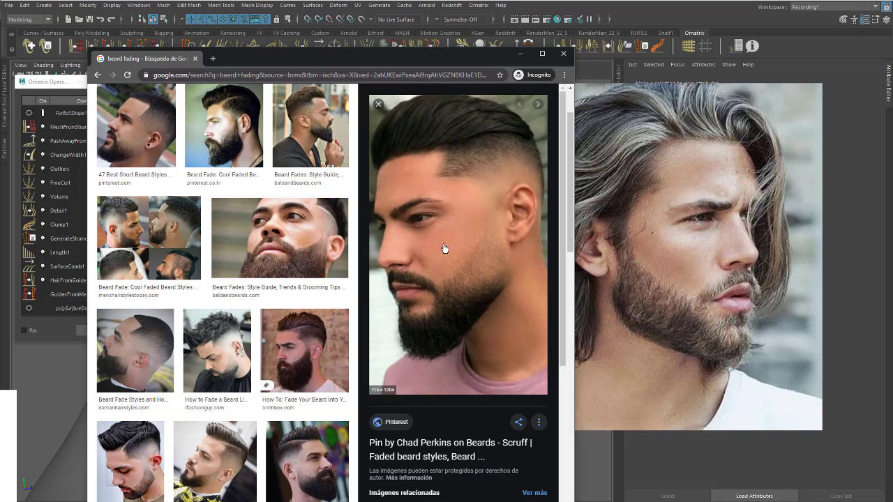
pyautogui.click(497, 501)
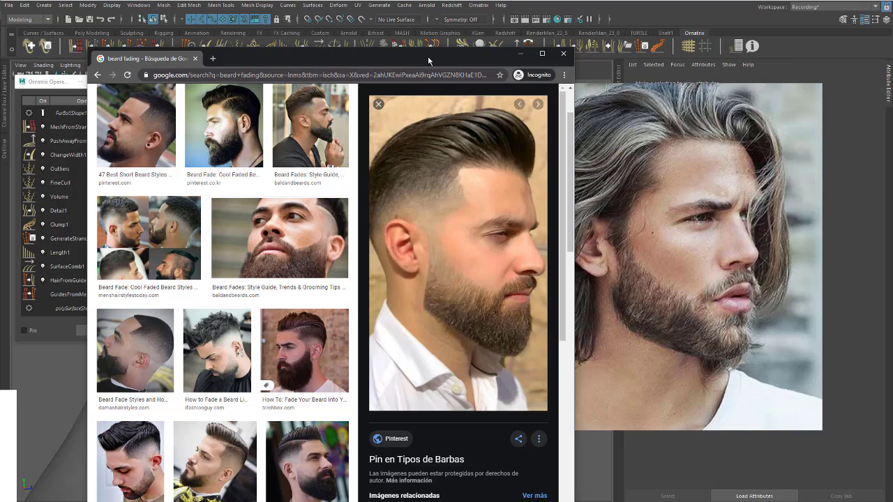
pyautogui.moveTo(427, 56); pyautogui.dragTo(0, 15)
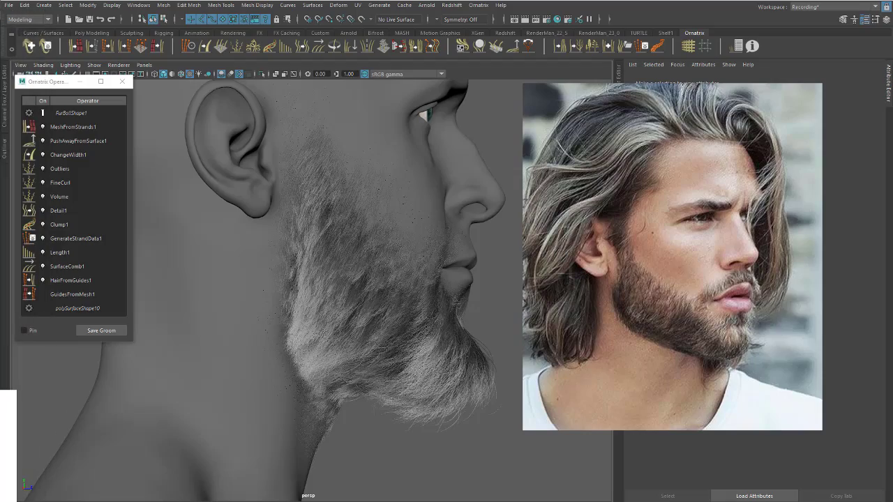
# - Inspect the groom around the mouth and upper lip from the front, and the beard's cheek edge in profile
pyautogui.keyDown('alt'); pyautogui.moveTo(299, 222); pyautogui.dragTo(339, 254); pyautogui.keyUp('alt')
pyautogui.scroll(5, 372, 281)
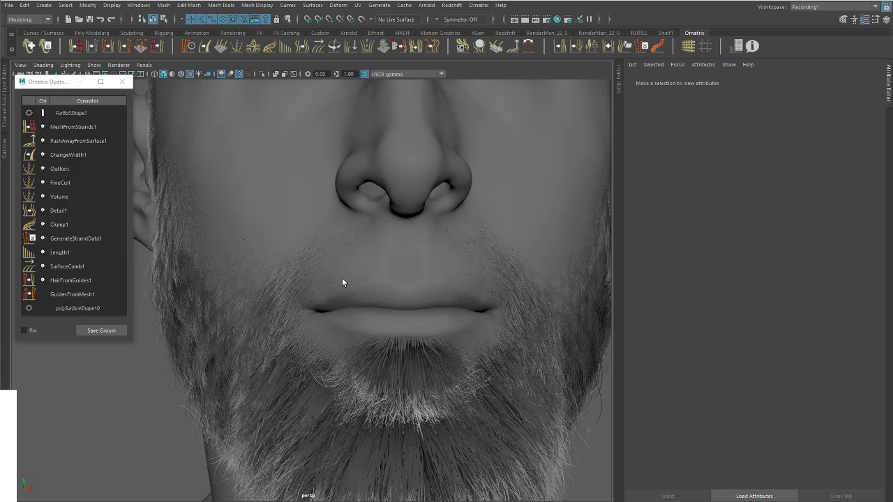
pyautogui.scroll(-5, 342, 282)
pyautogui.keyDown('alt'); pyautogui.moveTo(303, 247); pyautogui.dragTo(423, 267); pyautogui.keyUp('alt')
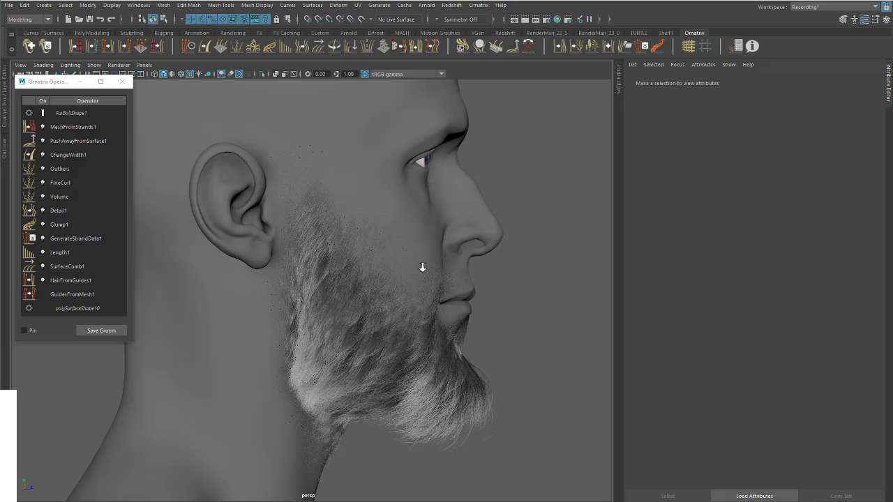